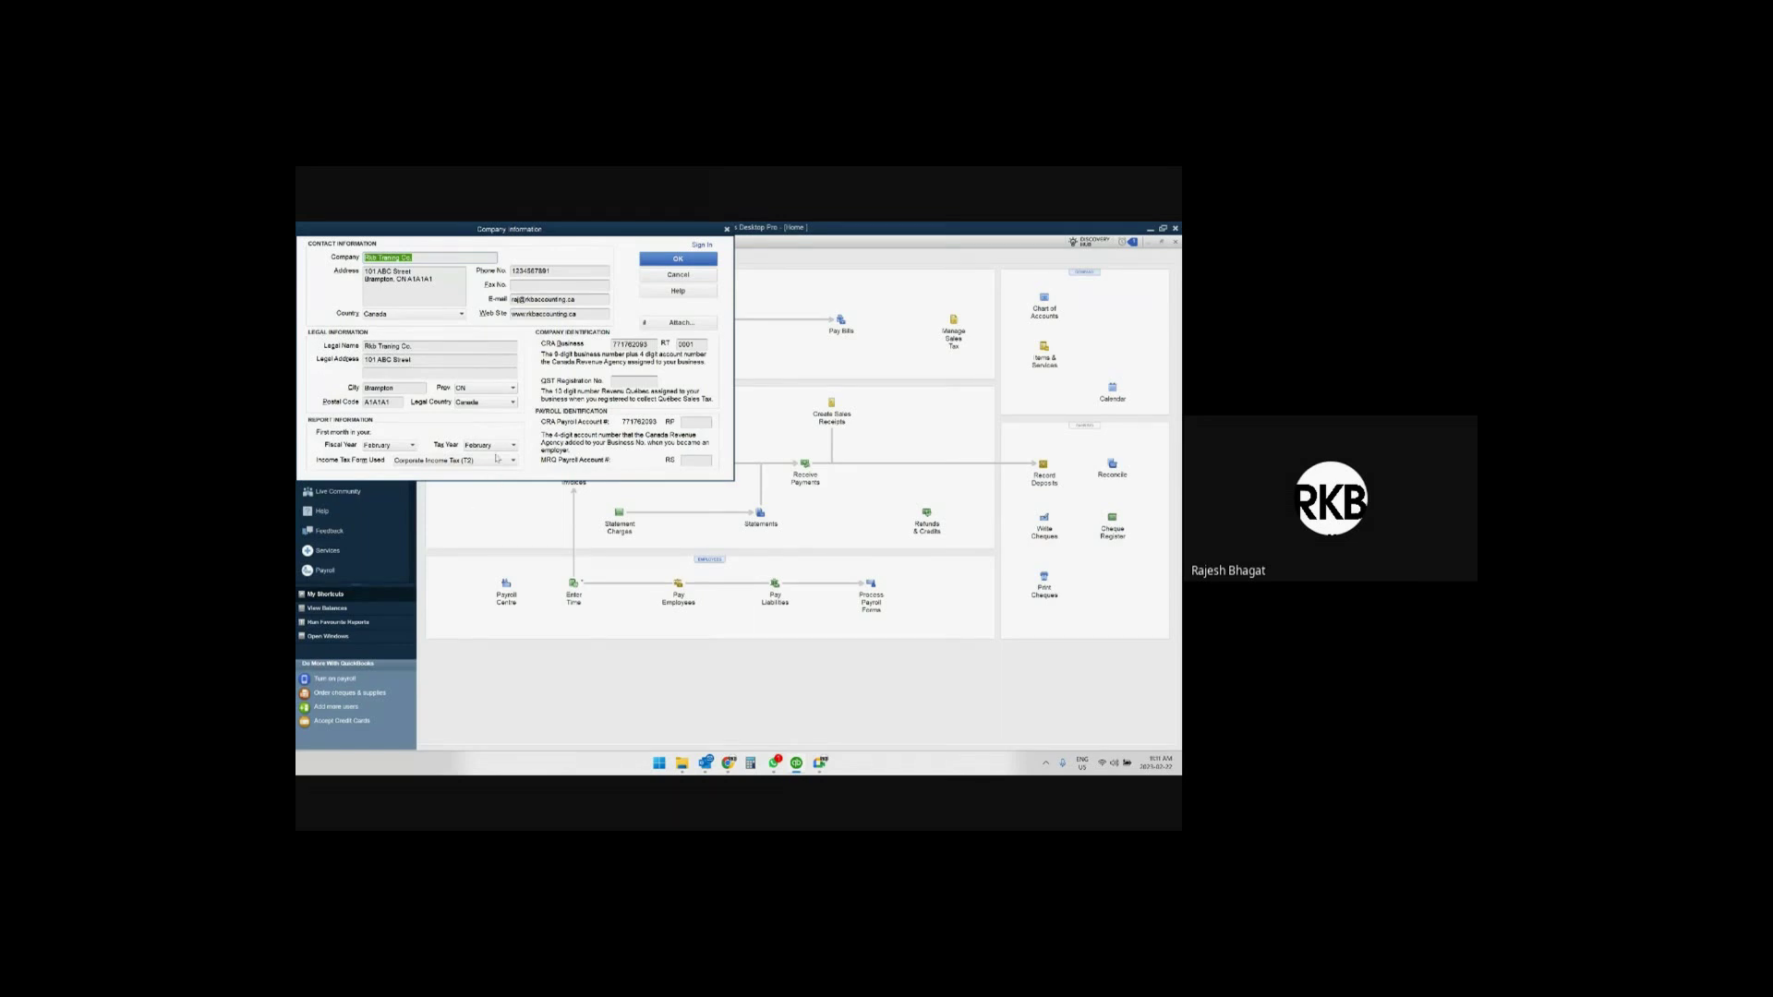
Close the company information and review the chart of accounts down to the Travel subaccounts.
{"action": "key", "text": "Escape"}
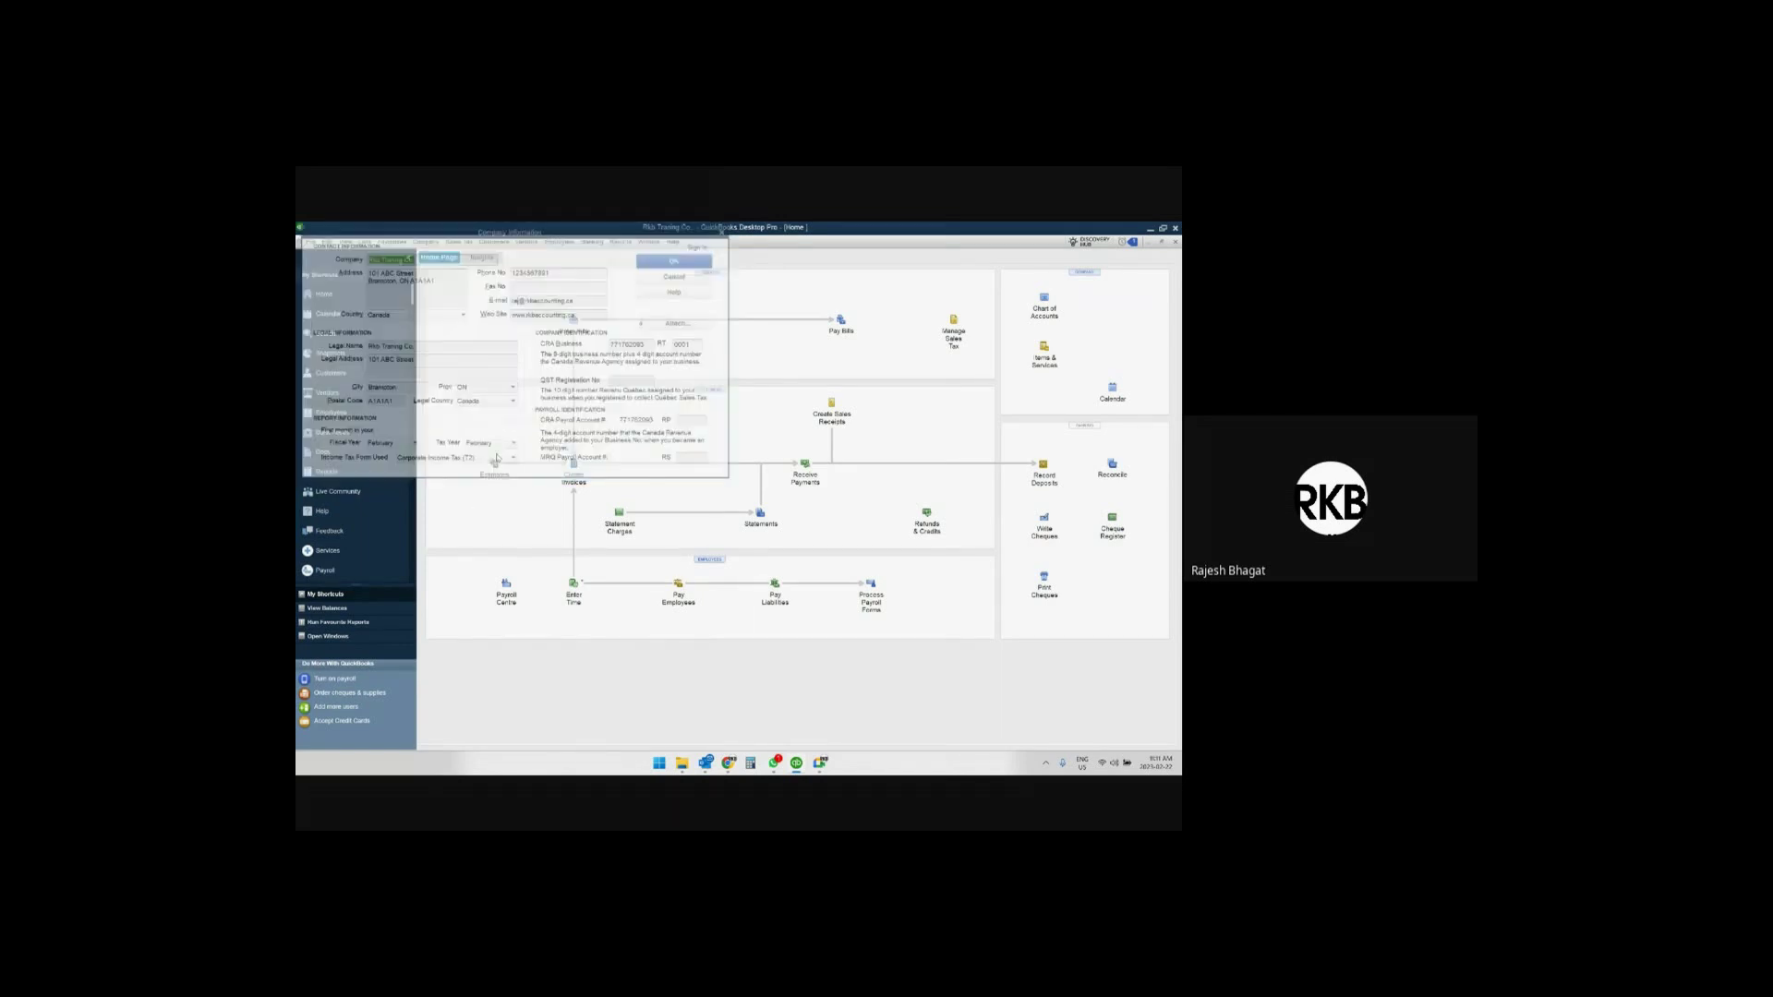
{"action": "left_click", "coordinate": [426, 242]}
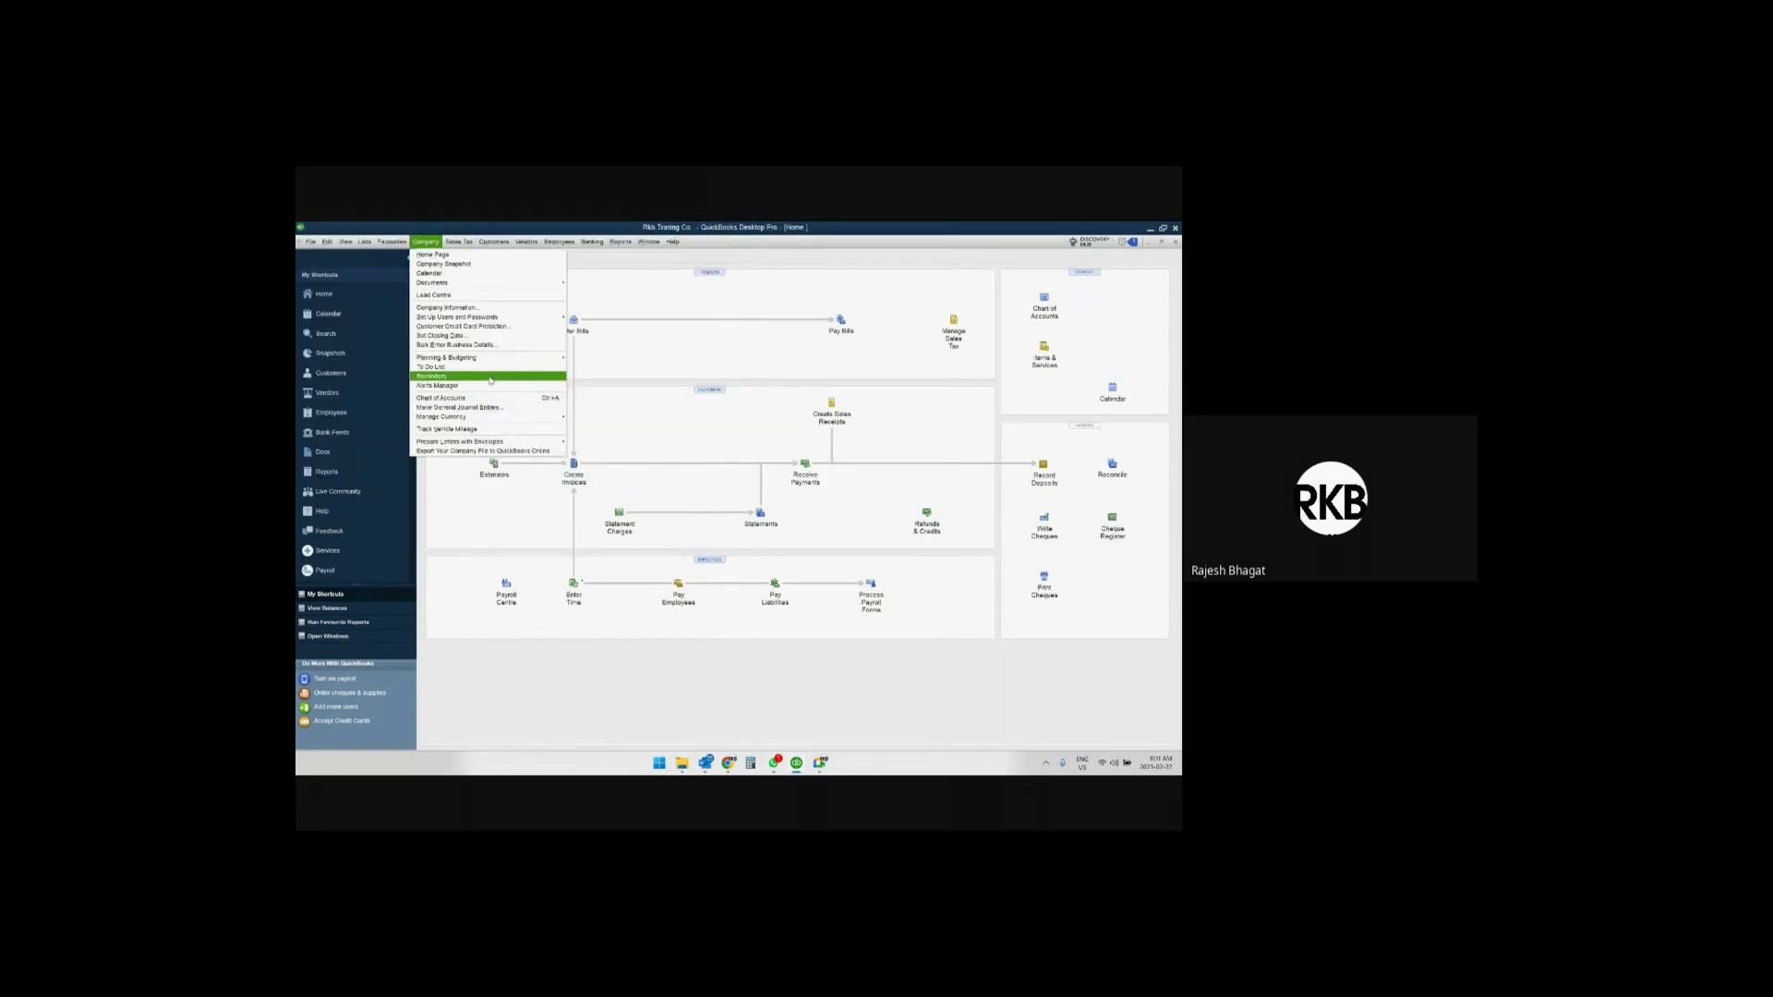
{"action": "left_click", "coordinate": [483, 398]}
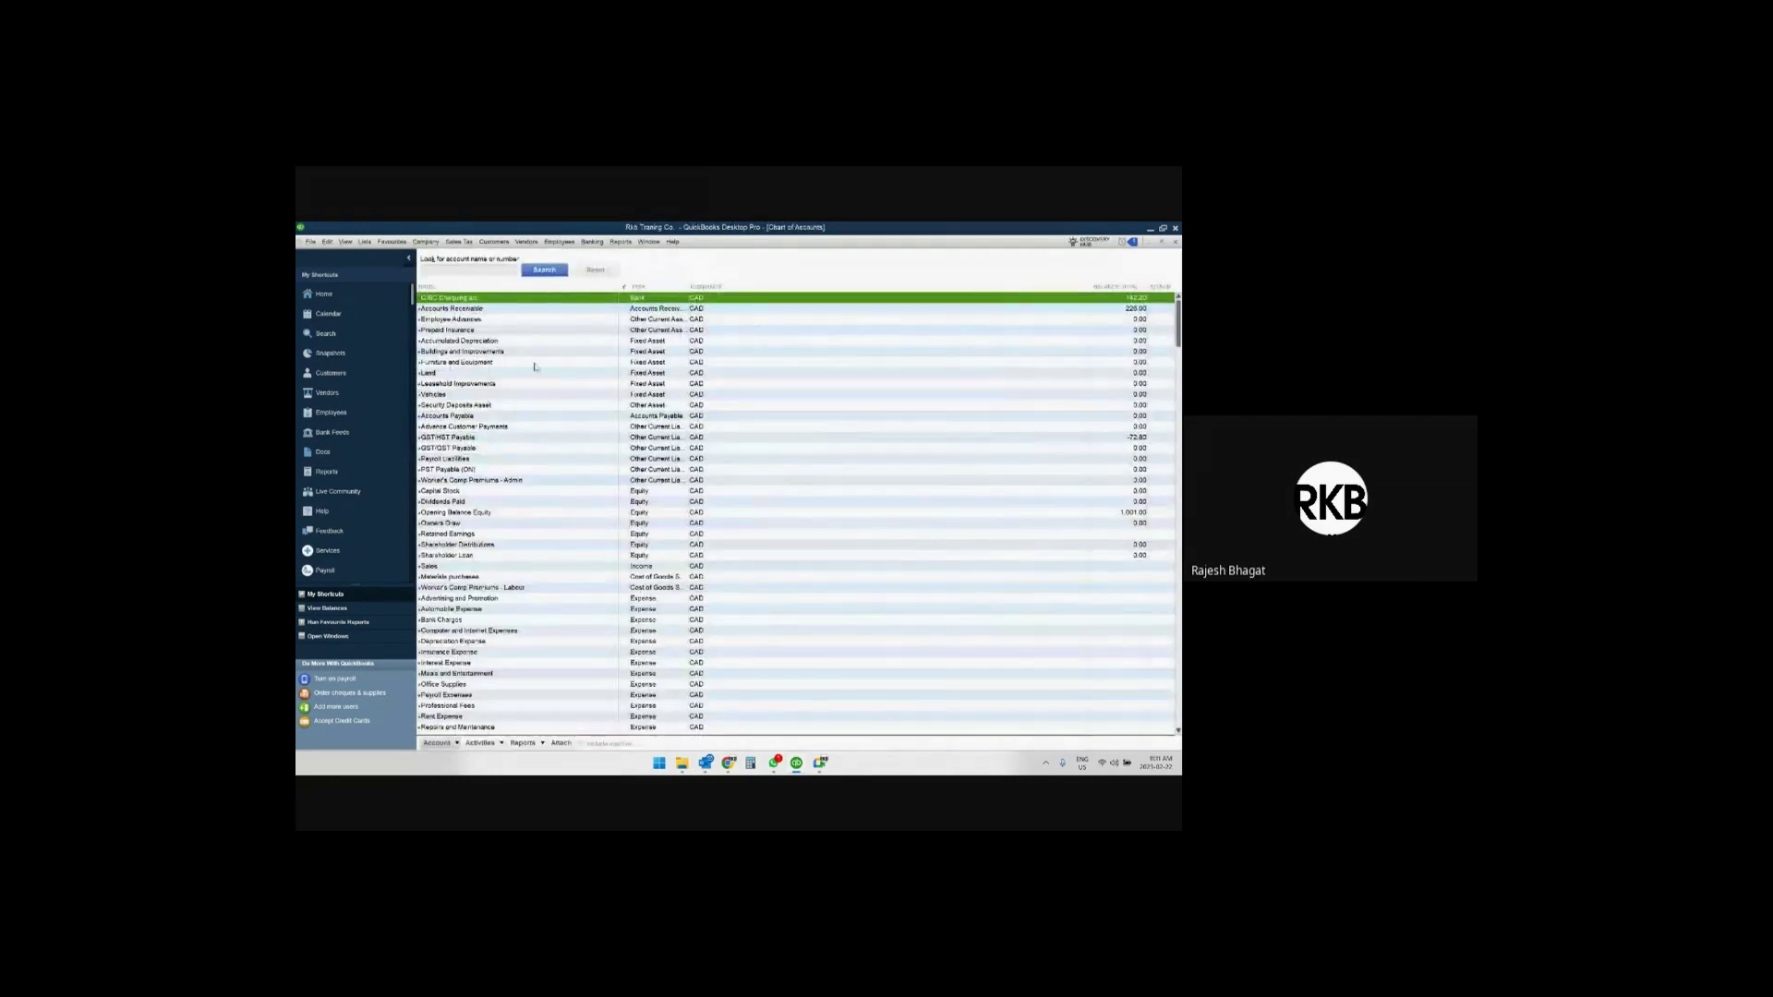
{"action": "scroll", "coordinate": [517, 384], "scroll_direction": "down", "scroll_amount": 3}
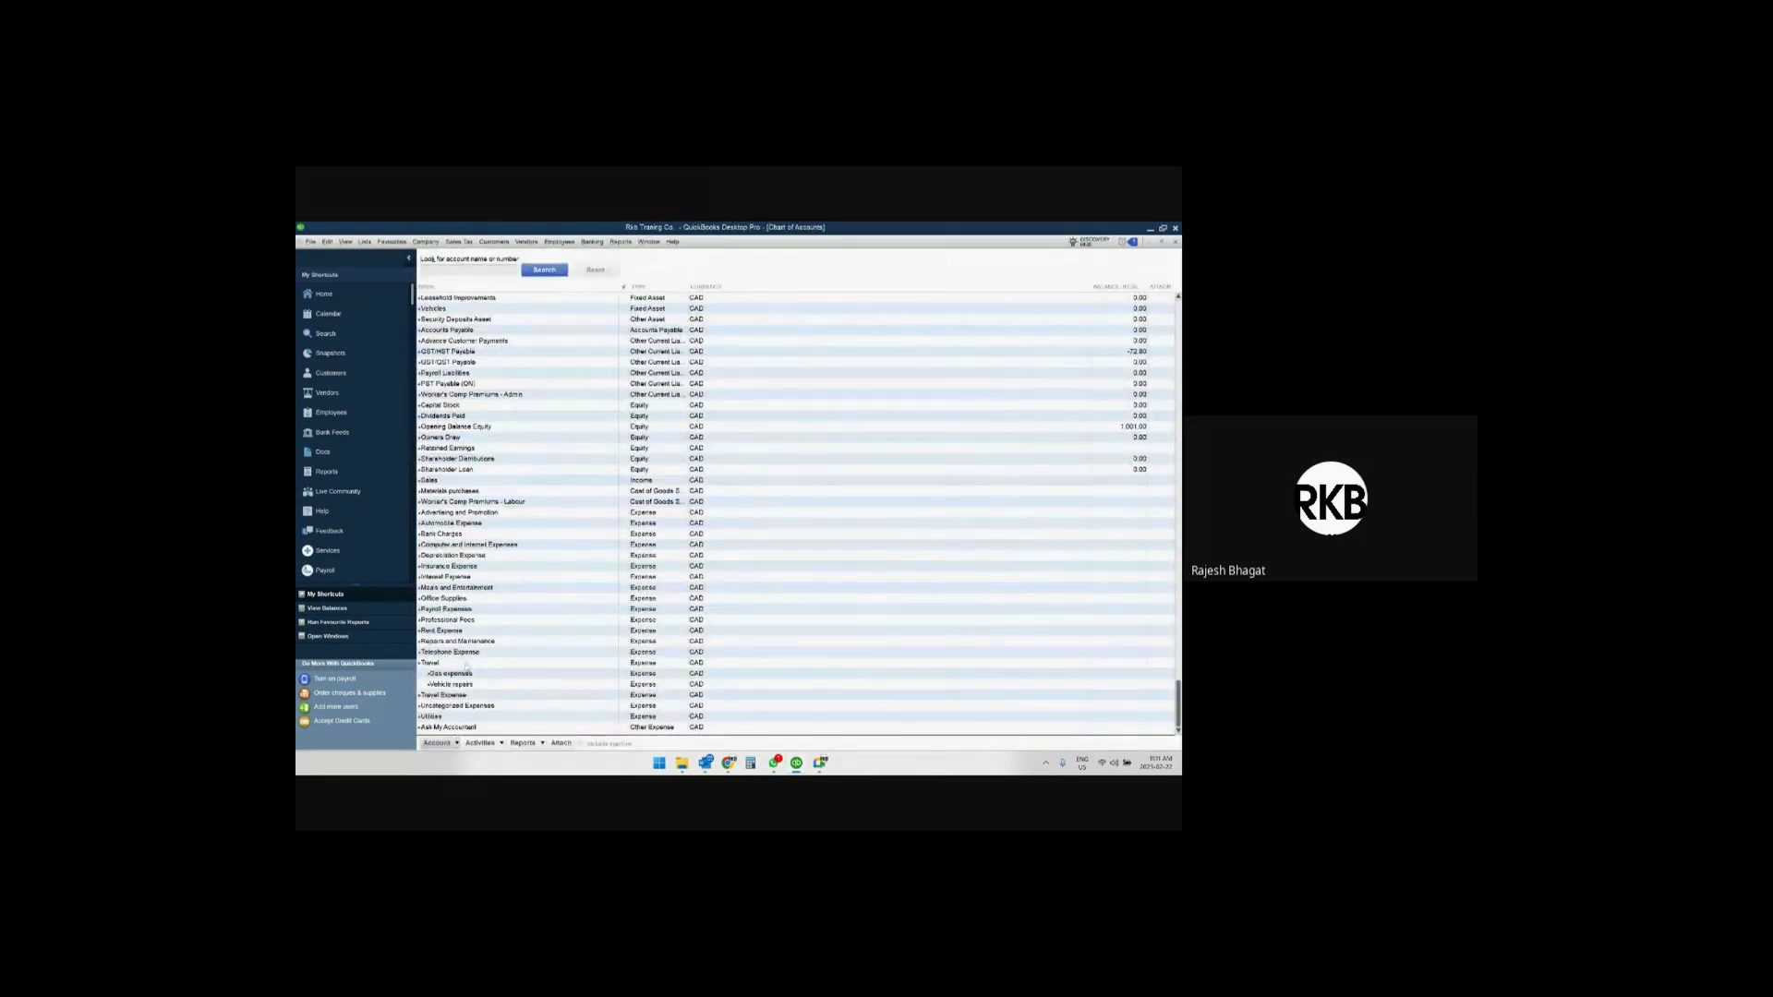
{"action": "left_click", "coordinate": [484, 685]}
{"action": "left_click", "coordinate": [471, 664]}
{"action": "key", "text": "Escape"}
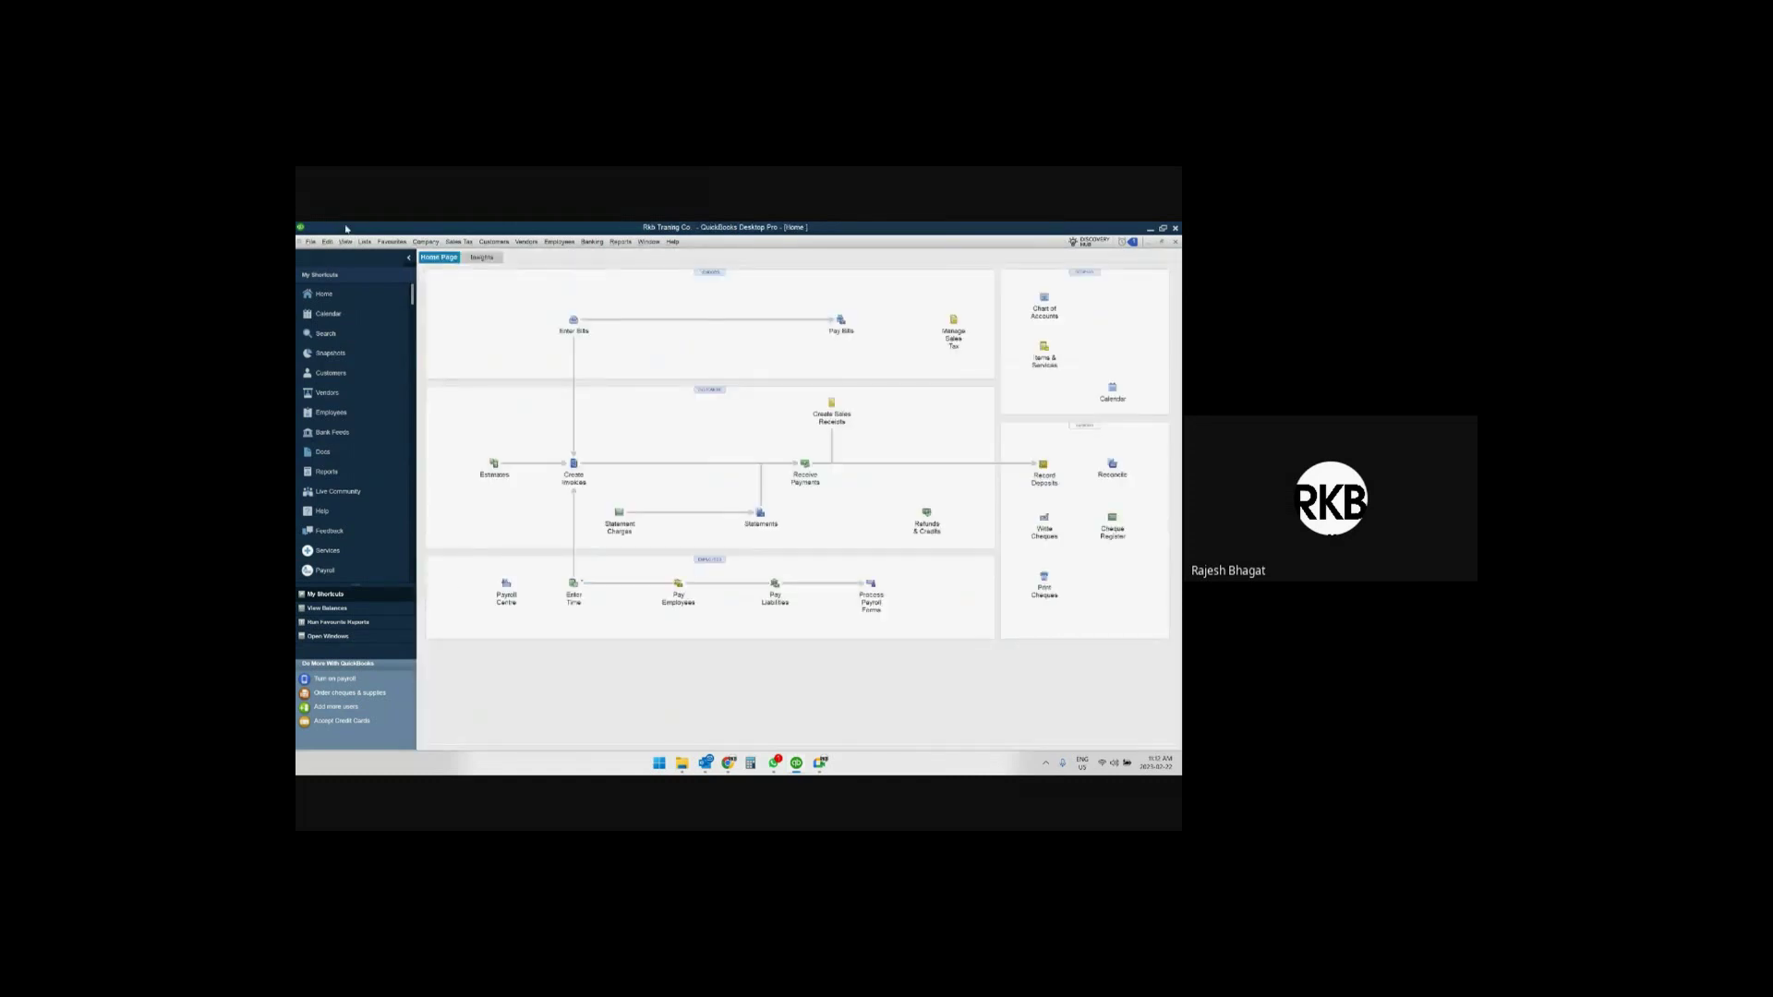
Review the personal and company settings in the General preferences, leaving without changes.
{"action": "left_click", "coordinate": [328, 242]}
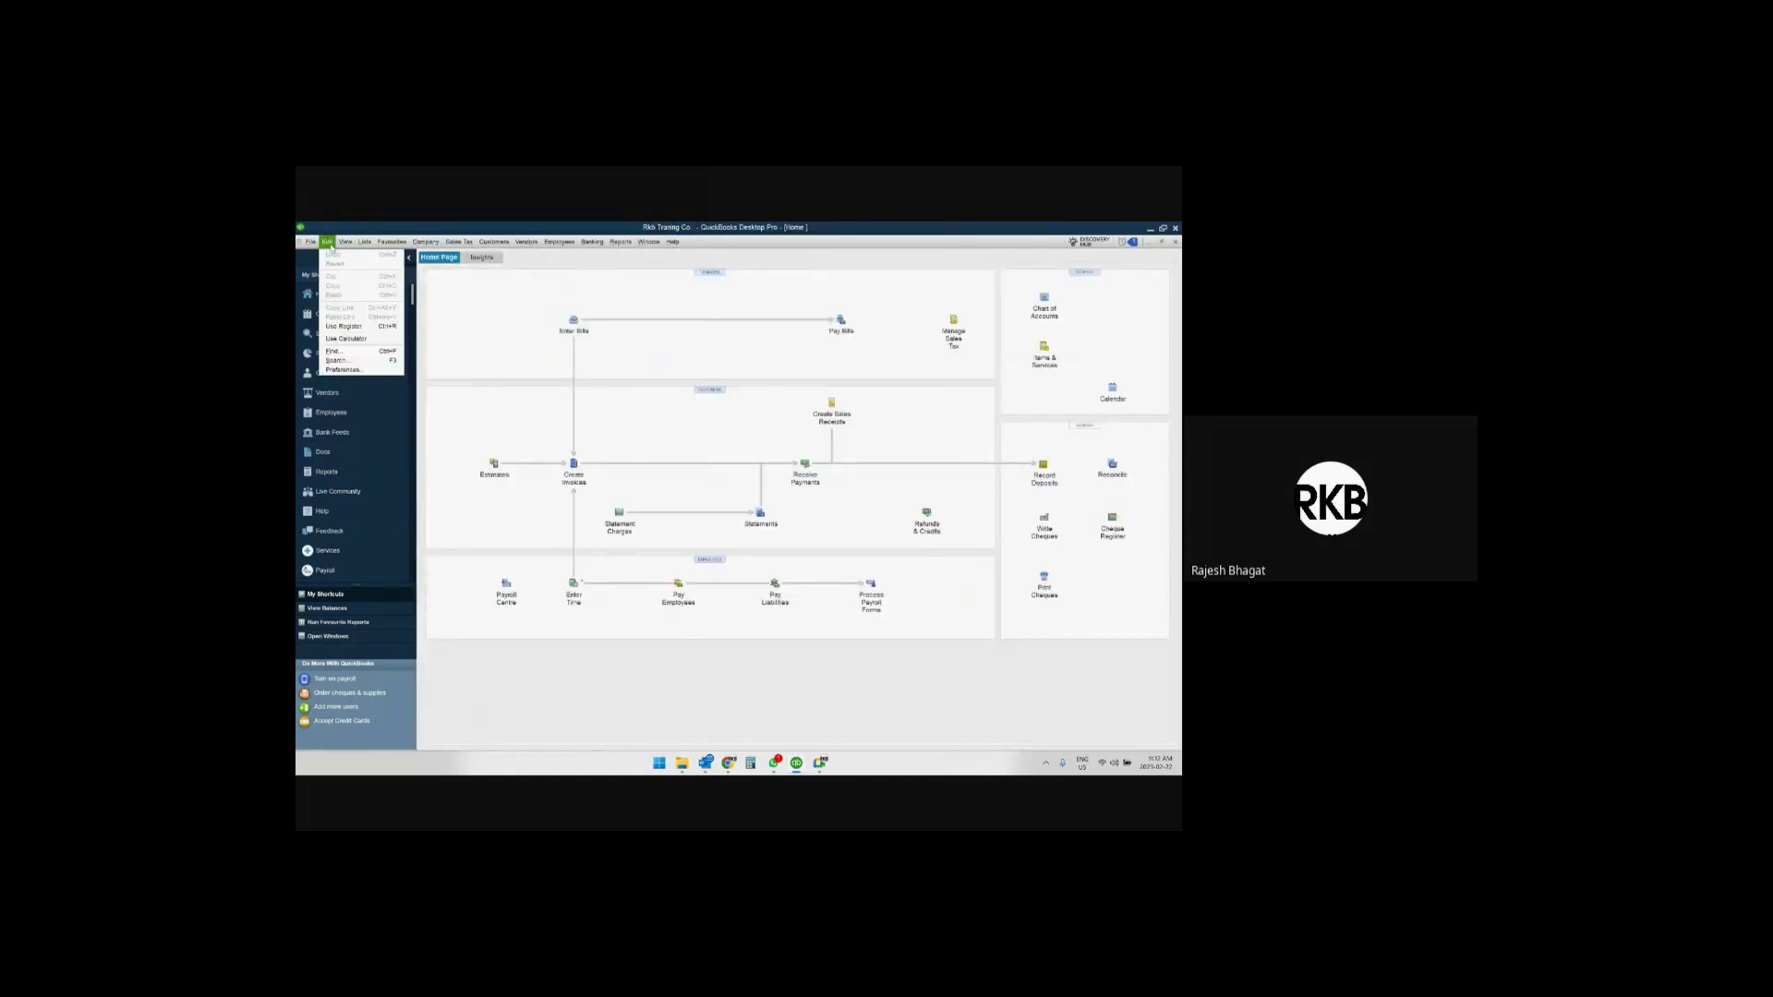
{"action": "left_click", "coordinate": [342, 369]}
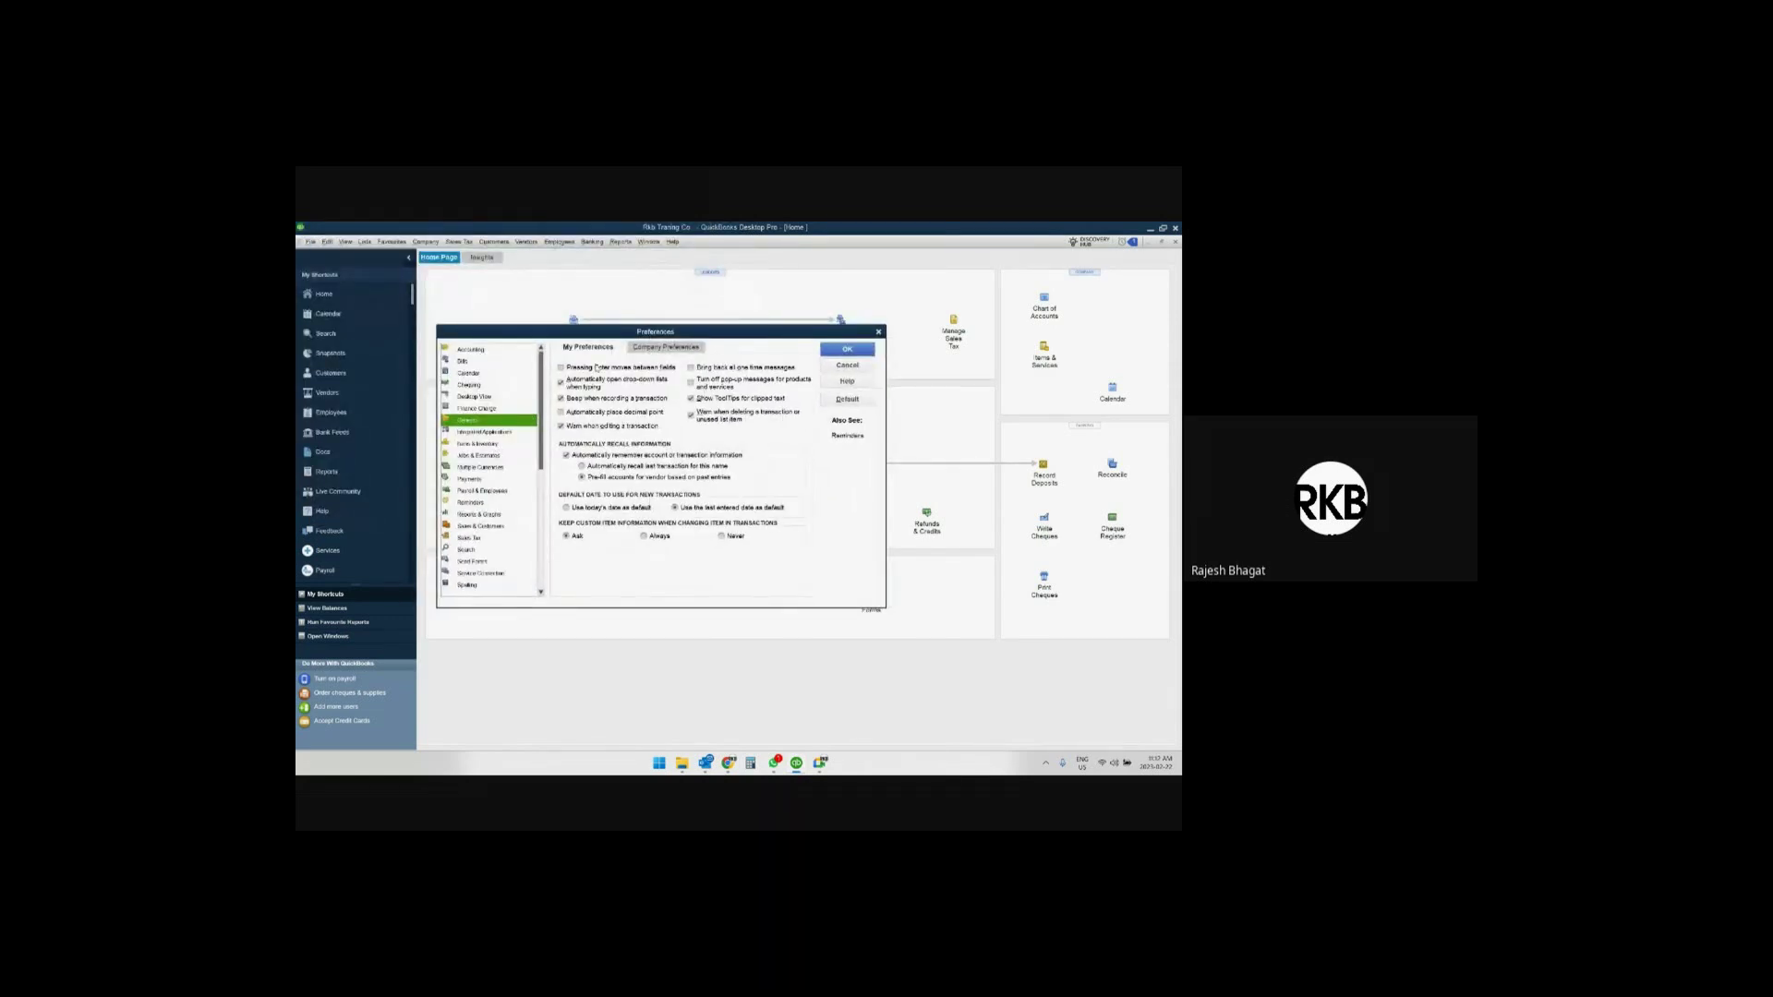
{"action": "left_click", "coordinate": [665, 348]}
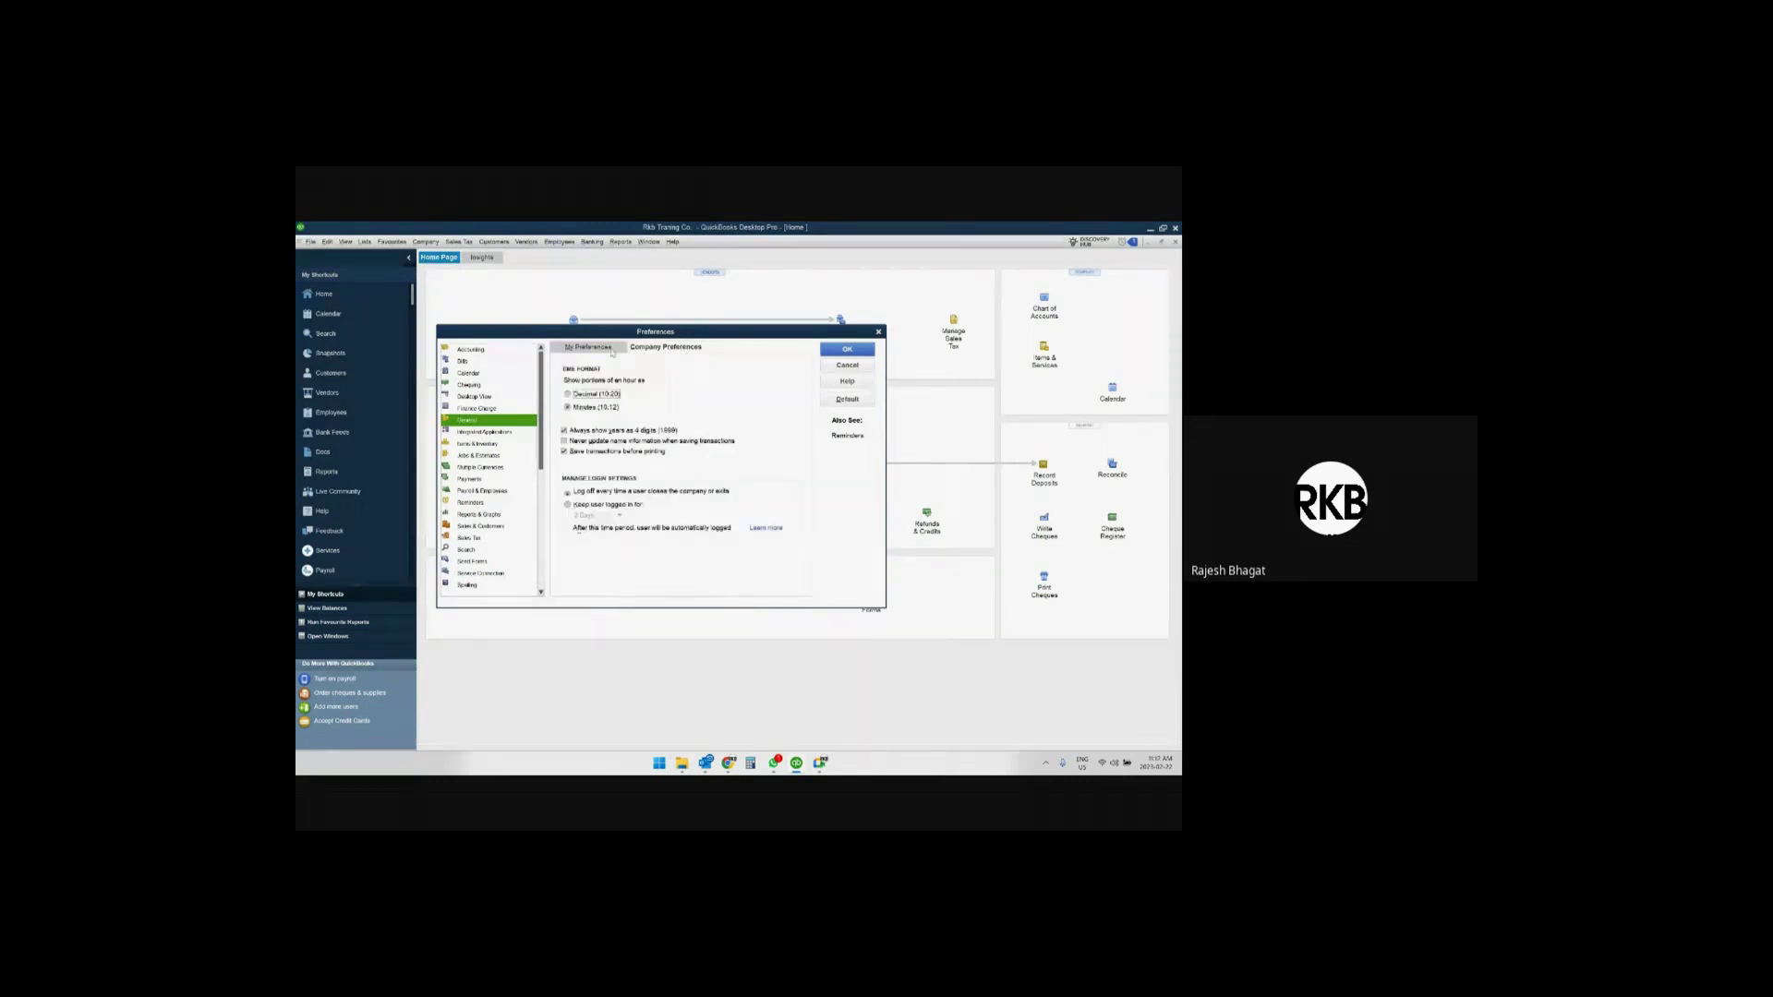
{"action": "left_click", "coordinate": [593, 348]}
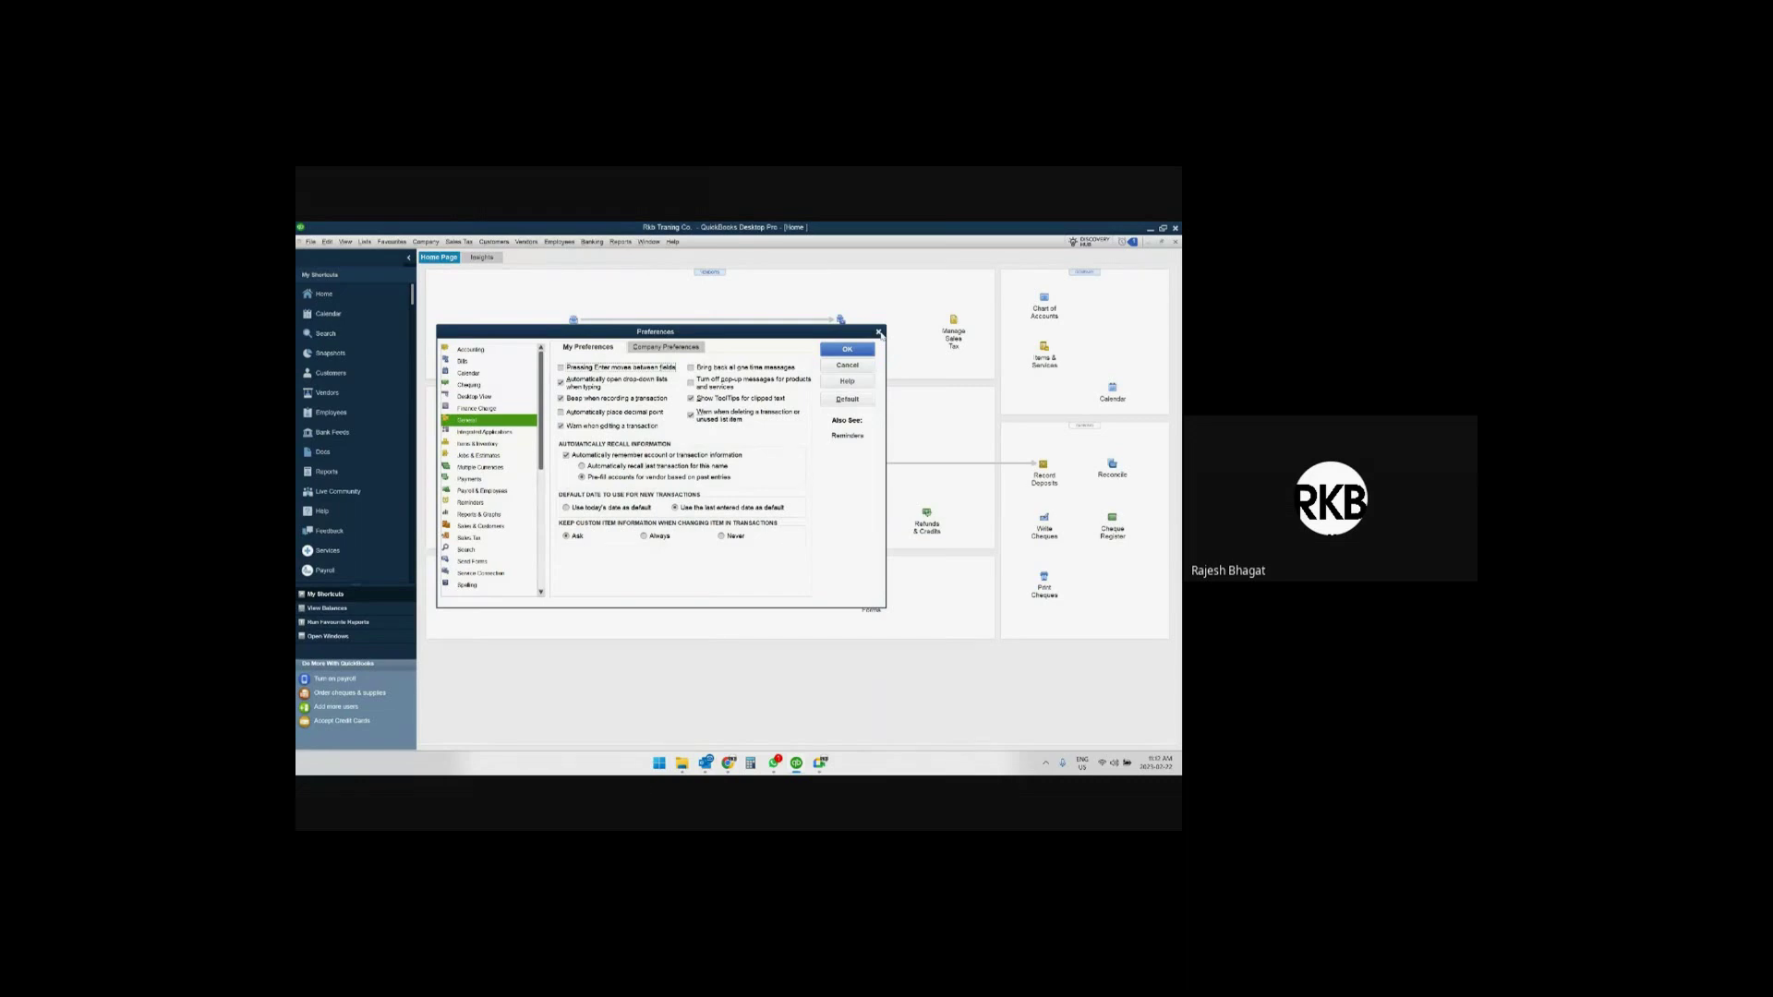
{"action": "left_click", "coordinate": [878, 332]}
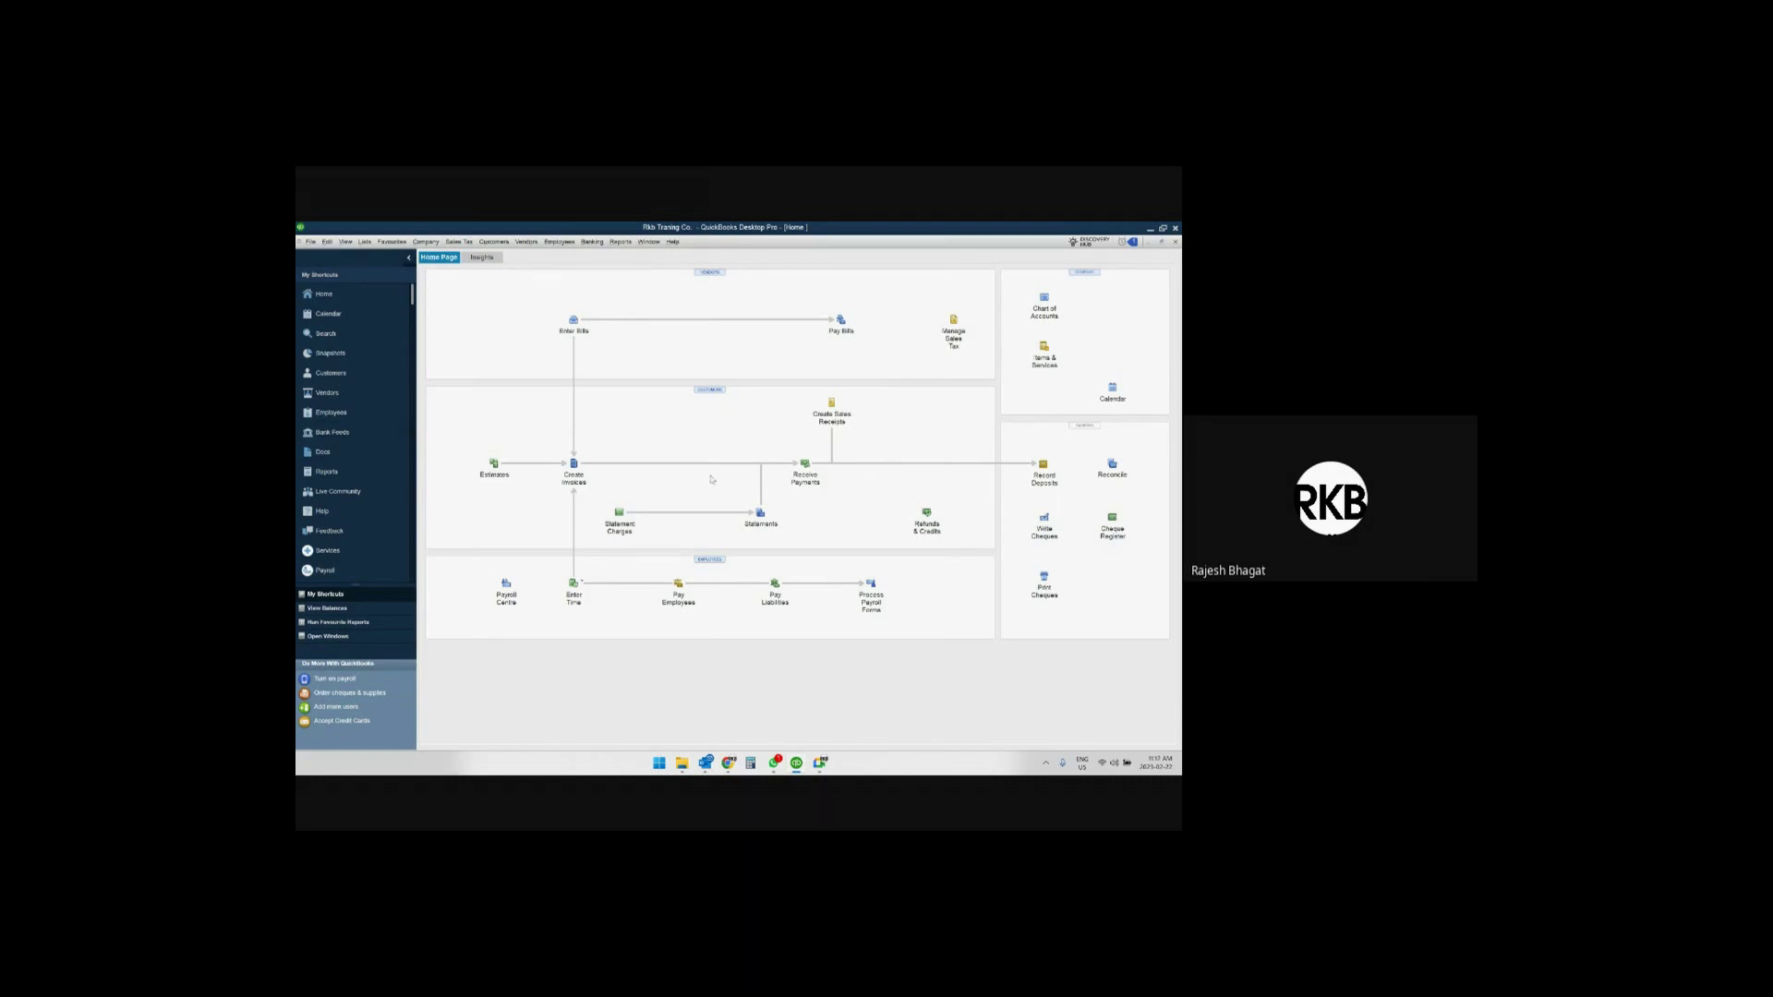
Preview the print layout of a blank invoice with the RKB Training Inc template, leaving the invoice unsaved.
{"action": "left_click", "coordinate": [570, 473]}
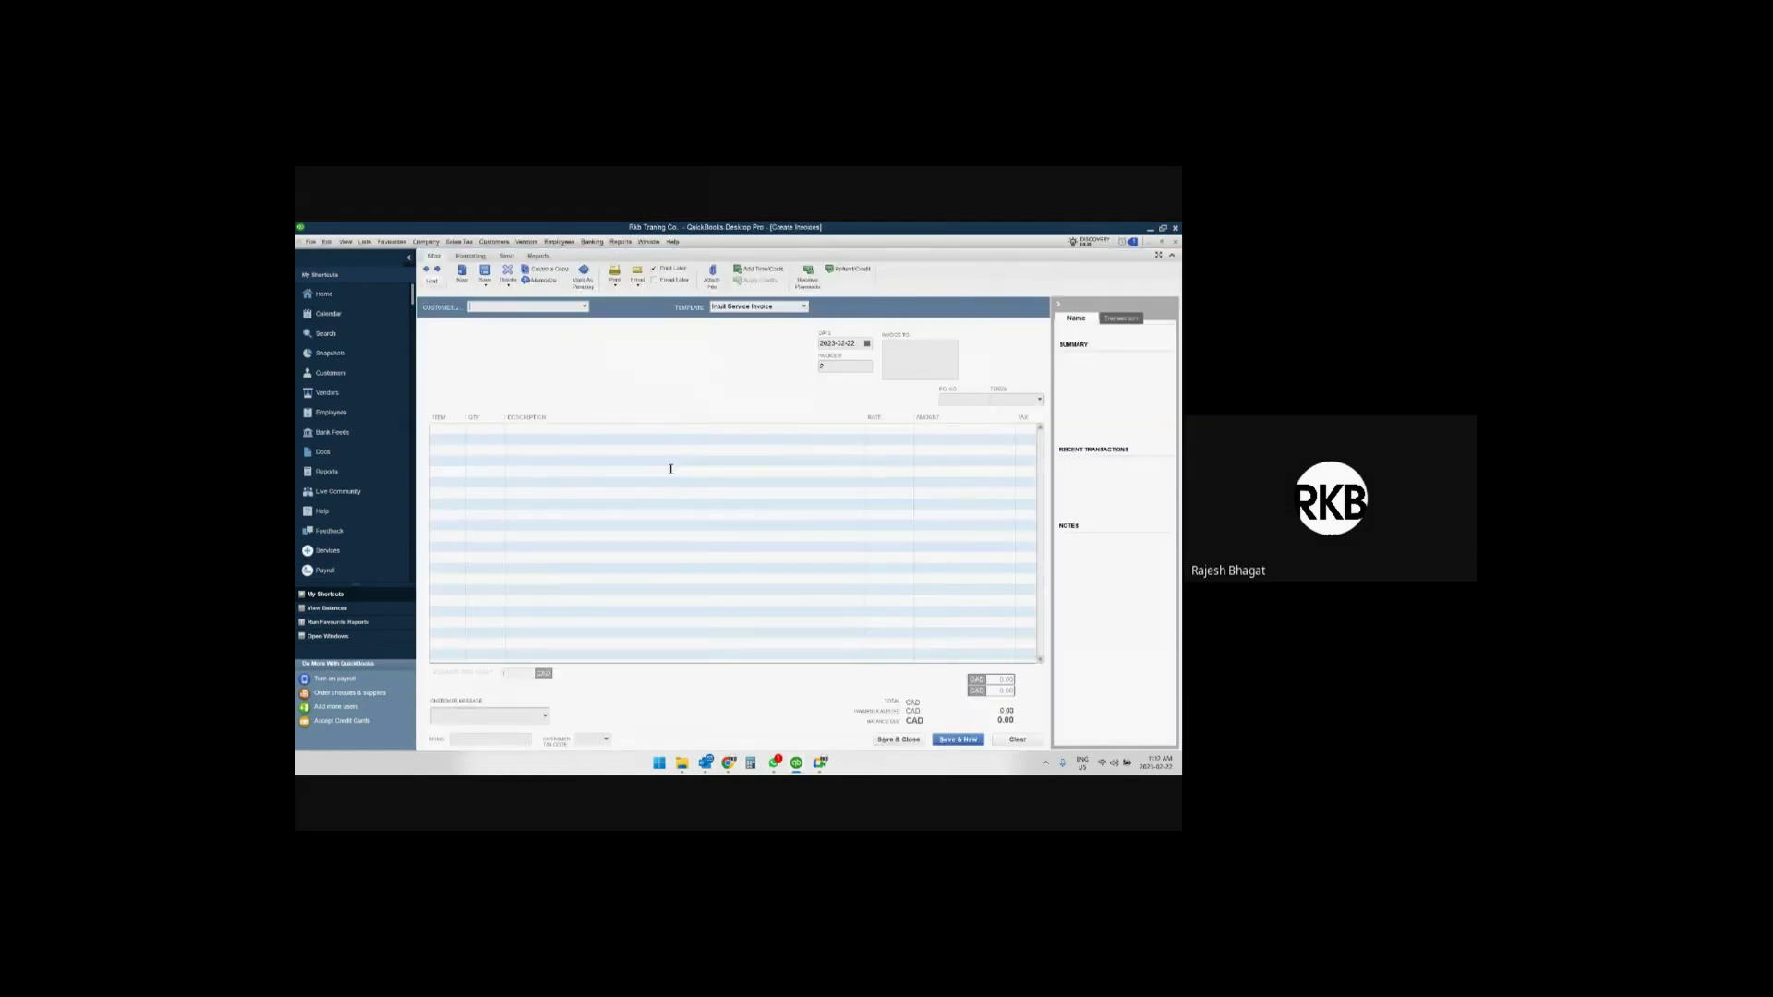
{"action": "left_click", "coordinate": [804, 308]}
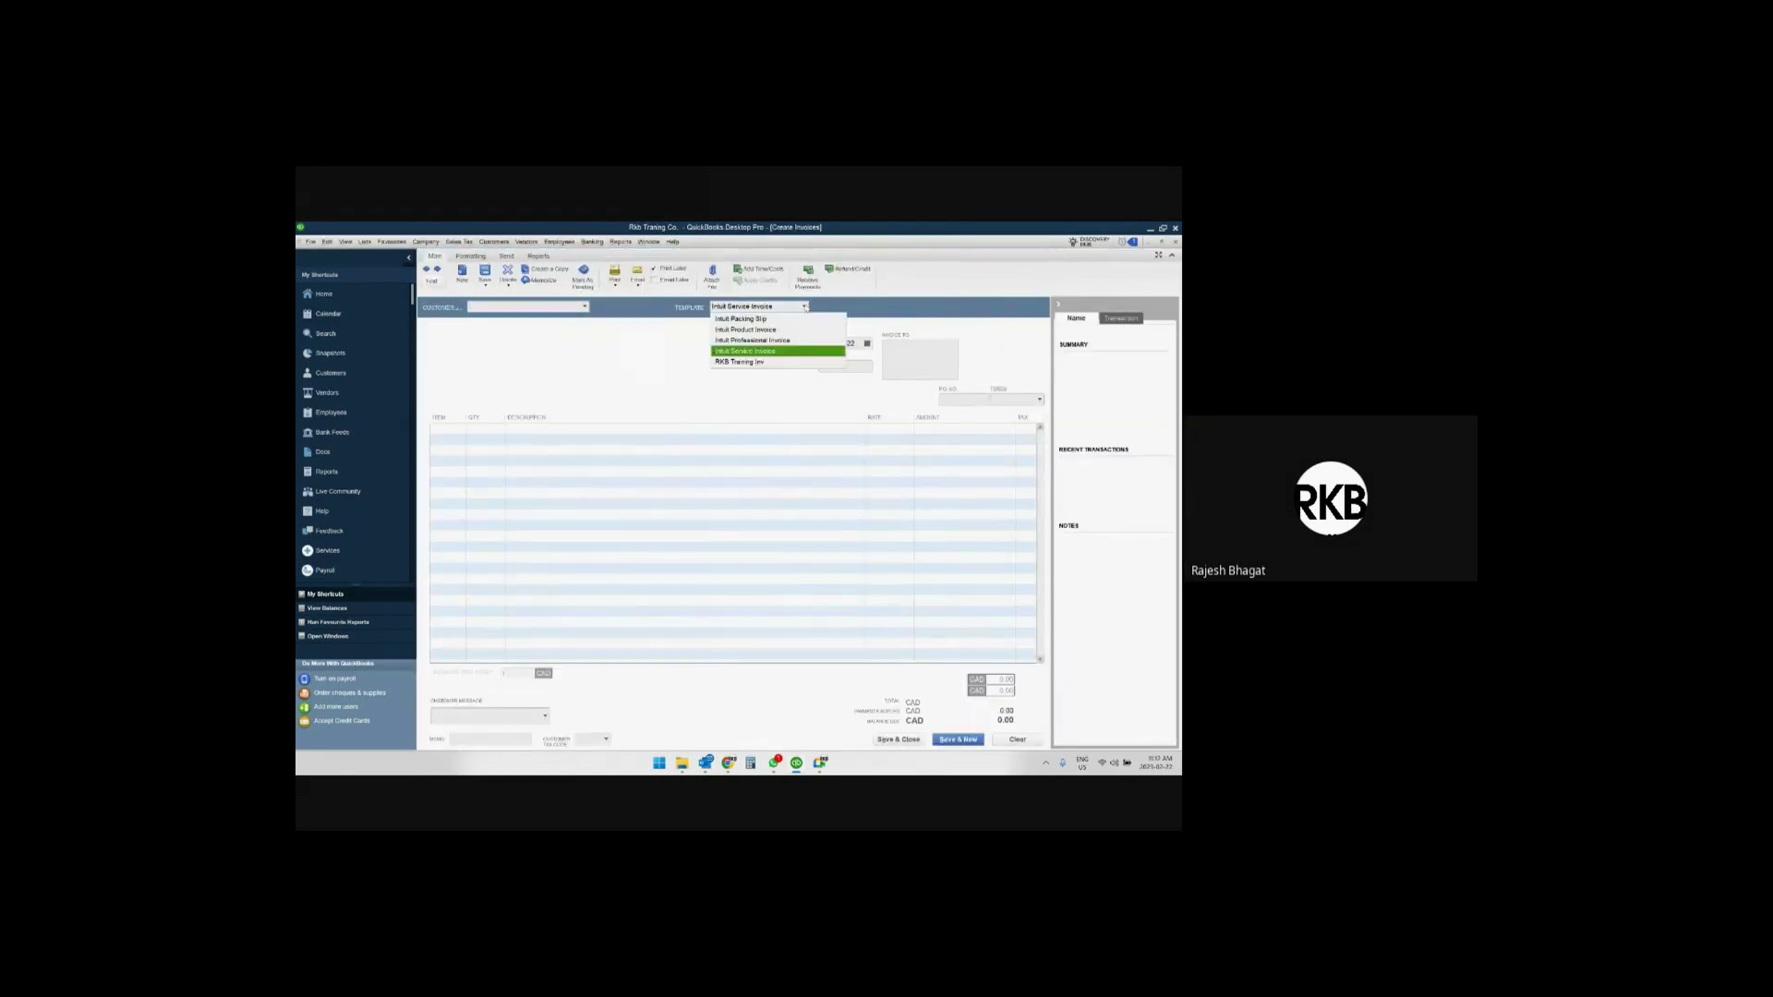
{"action": "left_click", "coordinate": [750, 363]}
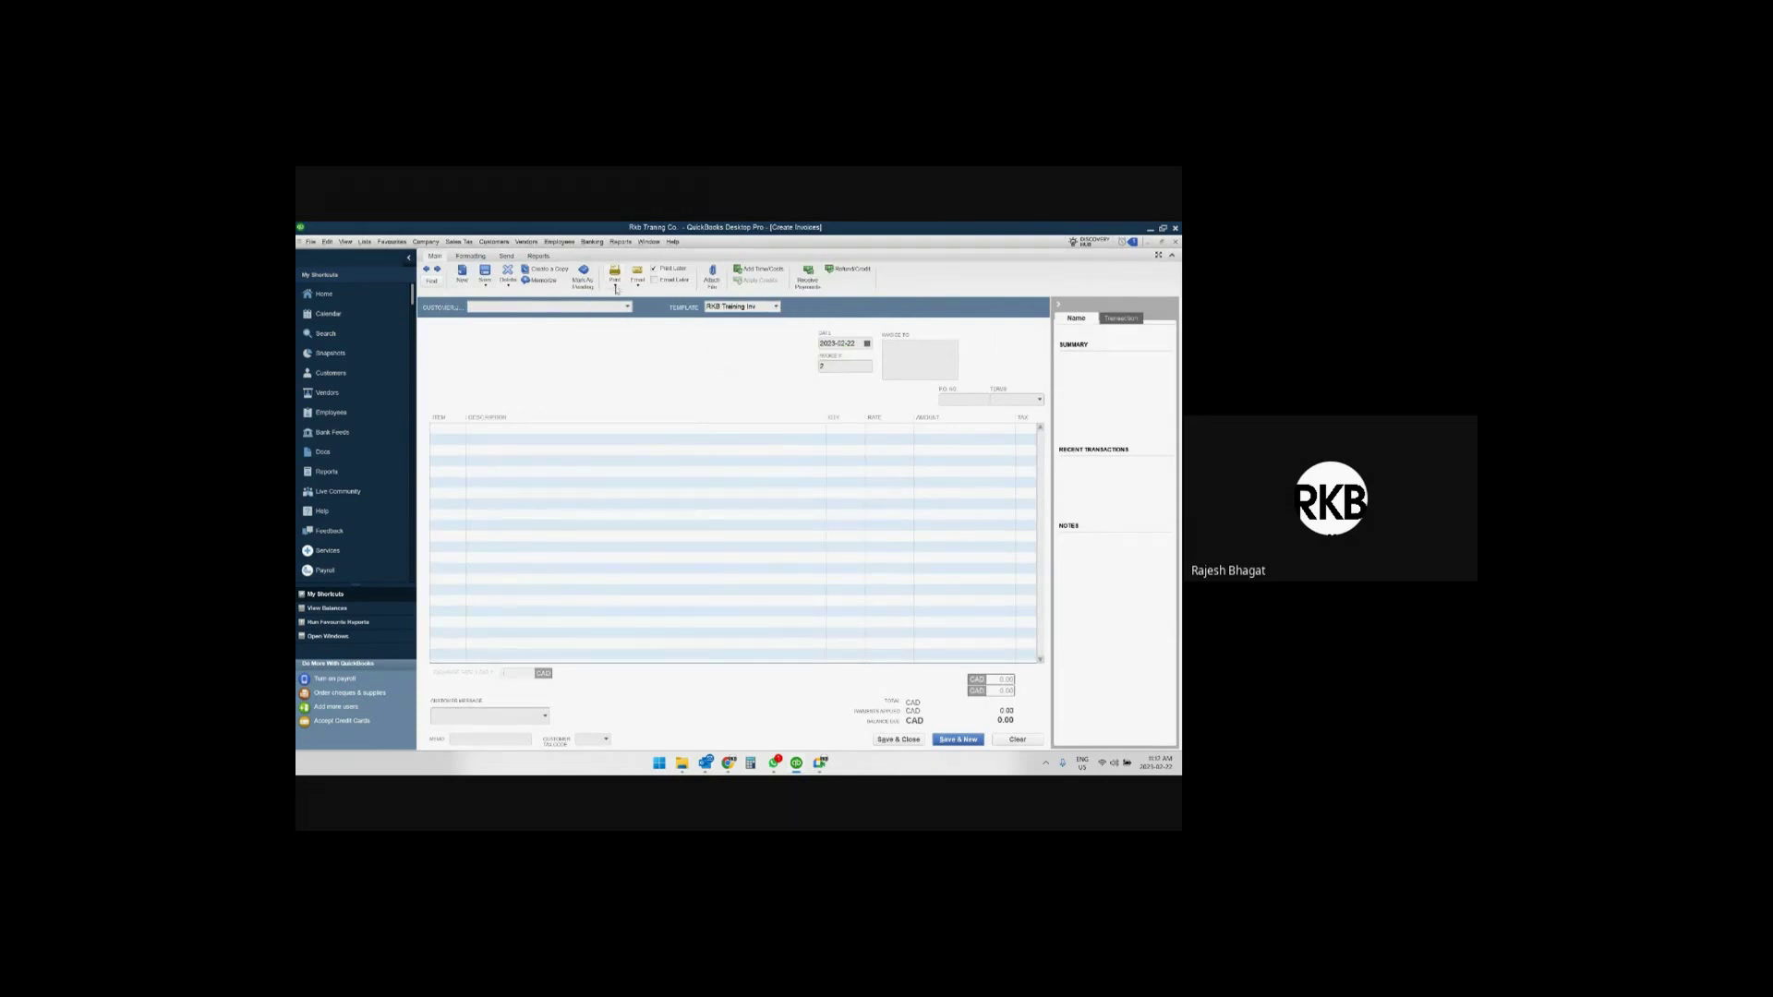
{"action": "left_click", "coordinate": [615, 287]}
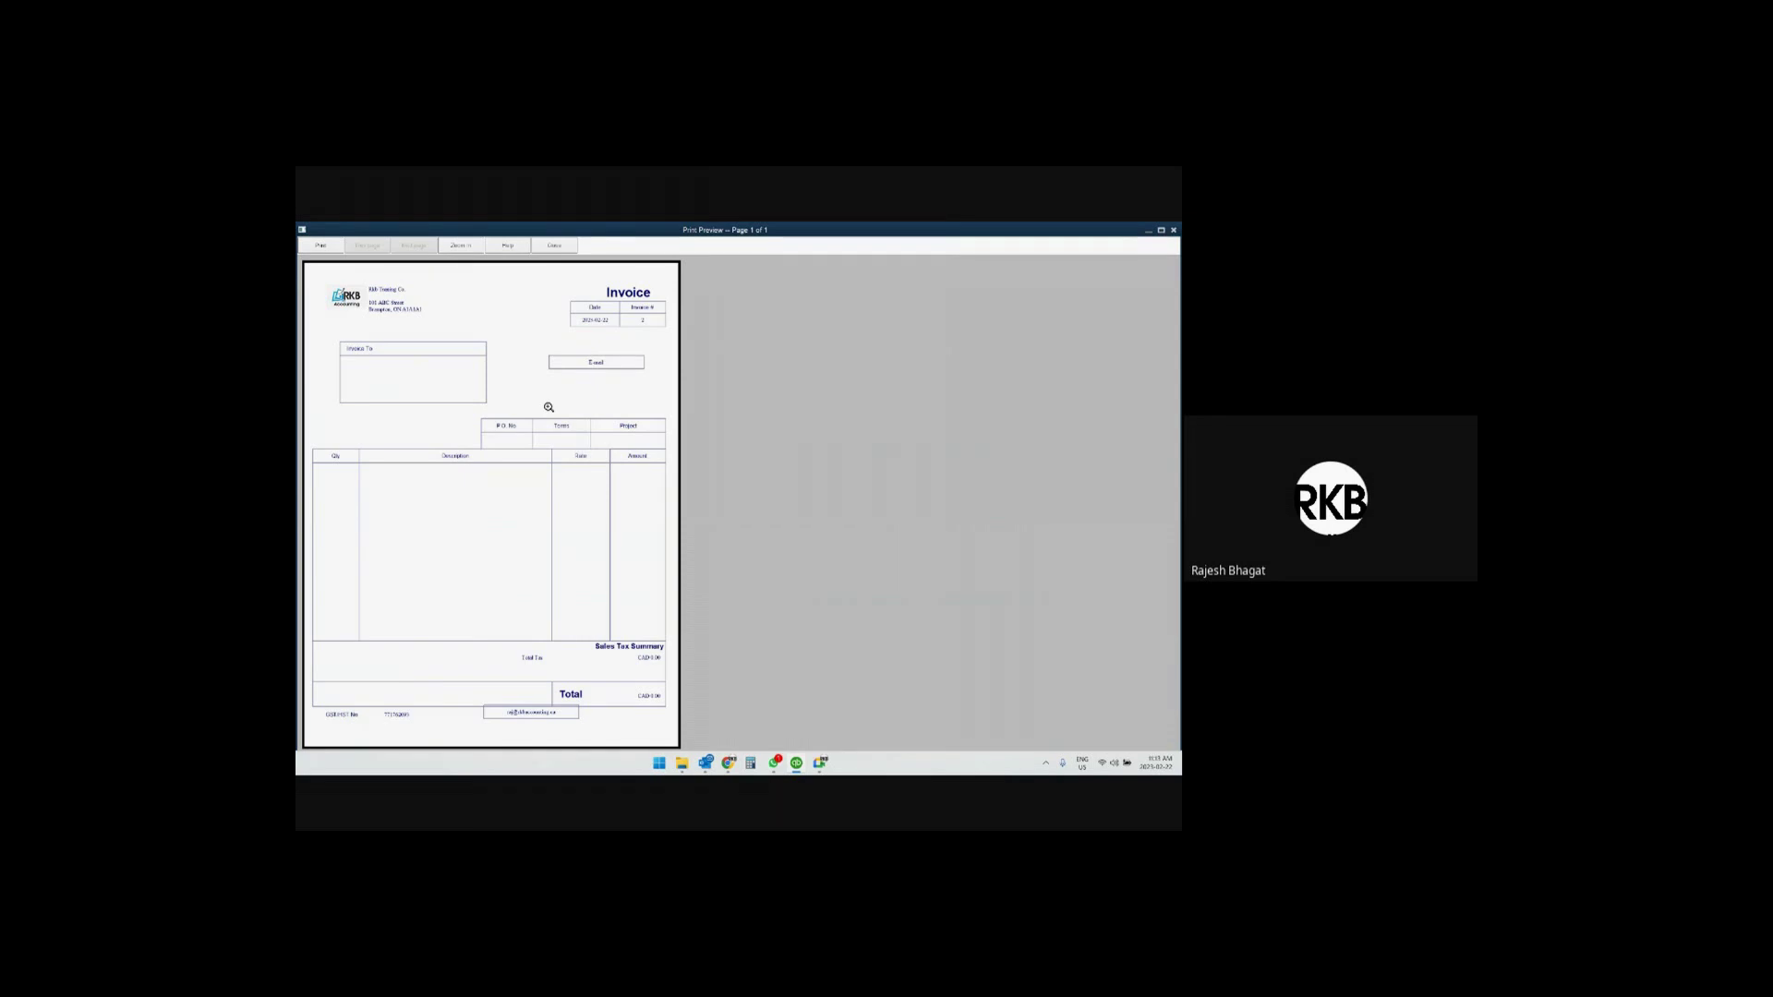
{"action": "key", "text": "Escape"}
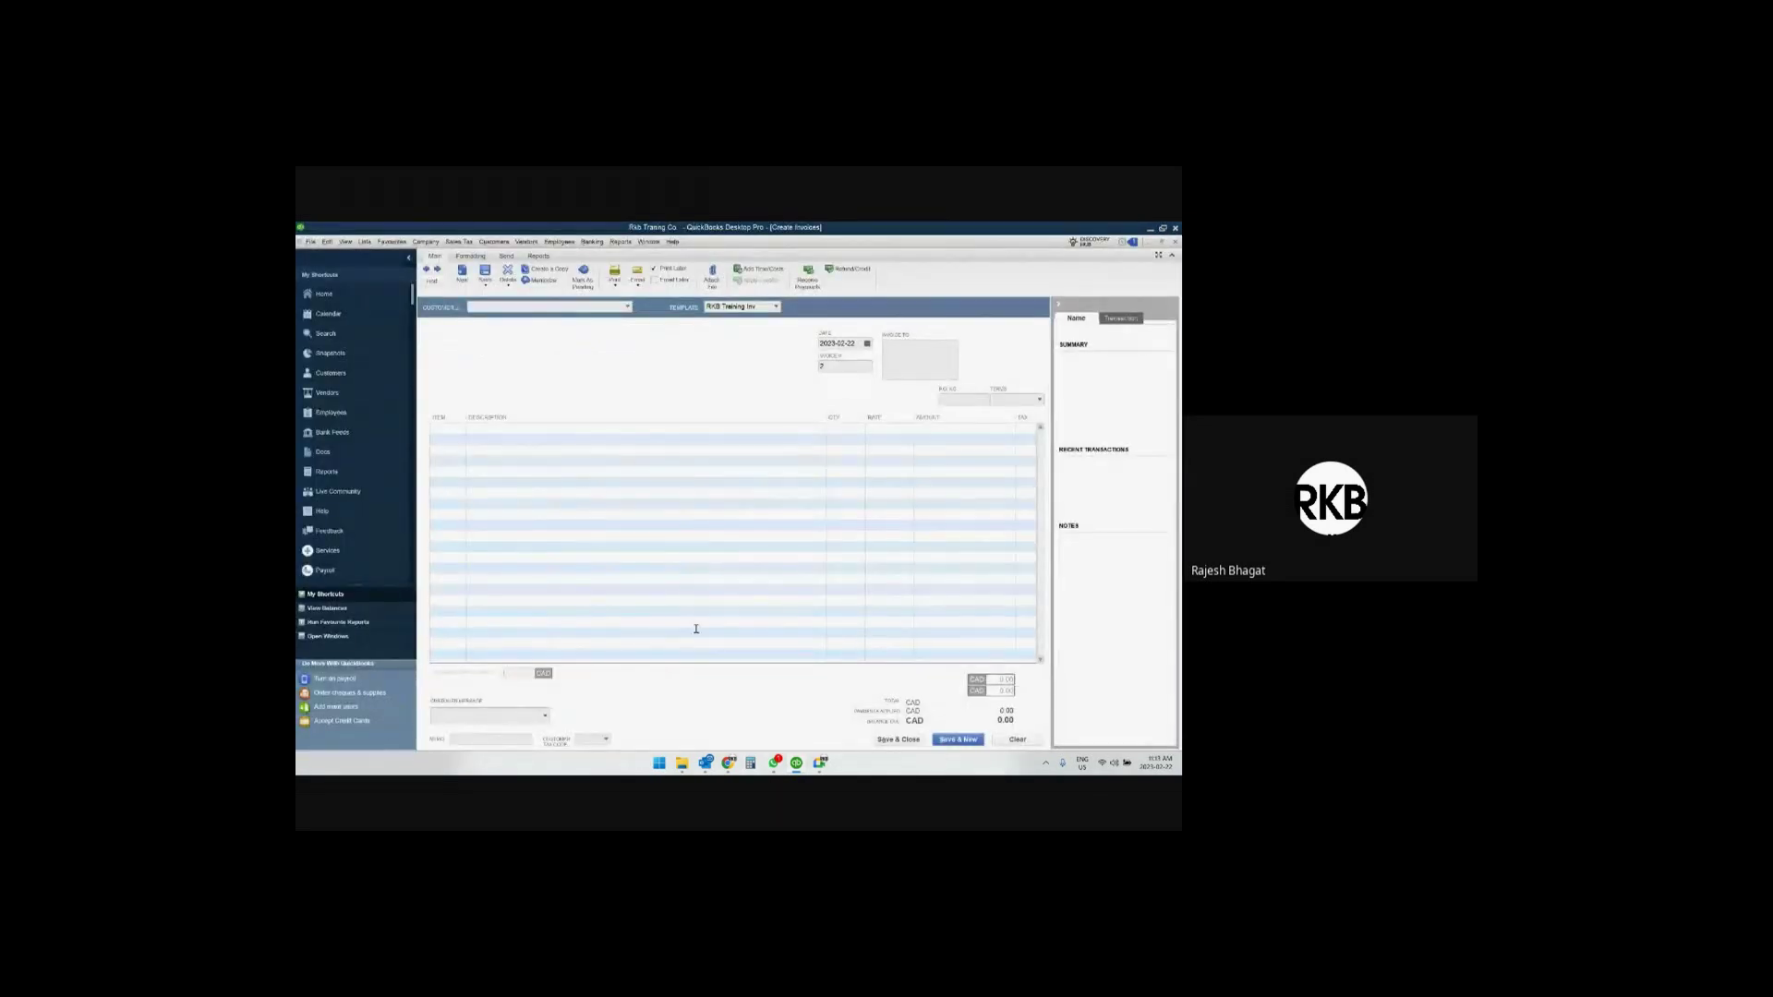
{"action": "key", "text": "Escape"}
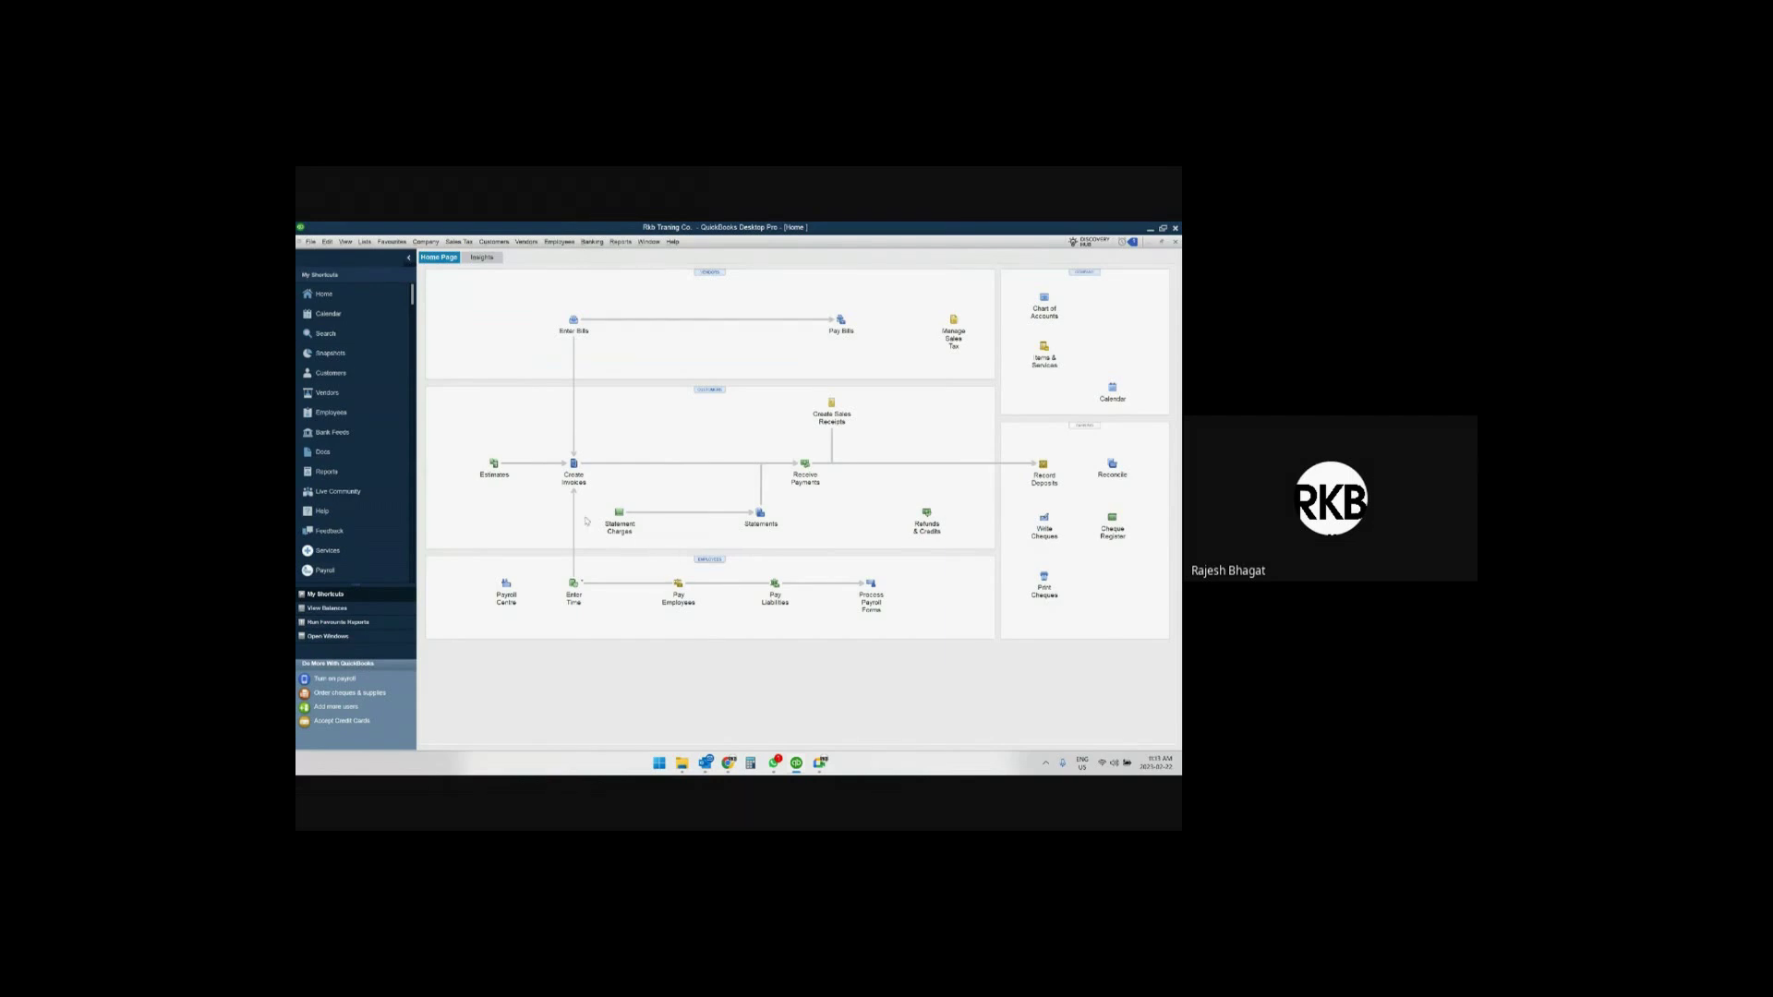
Start an invoice for Custom 1 using the RKB Training Inc template and fill in the P.O. number.
{"action": "left_click", "coordinate": [574, 464]}
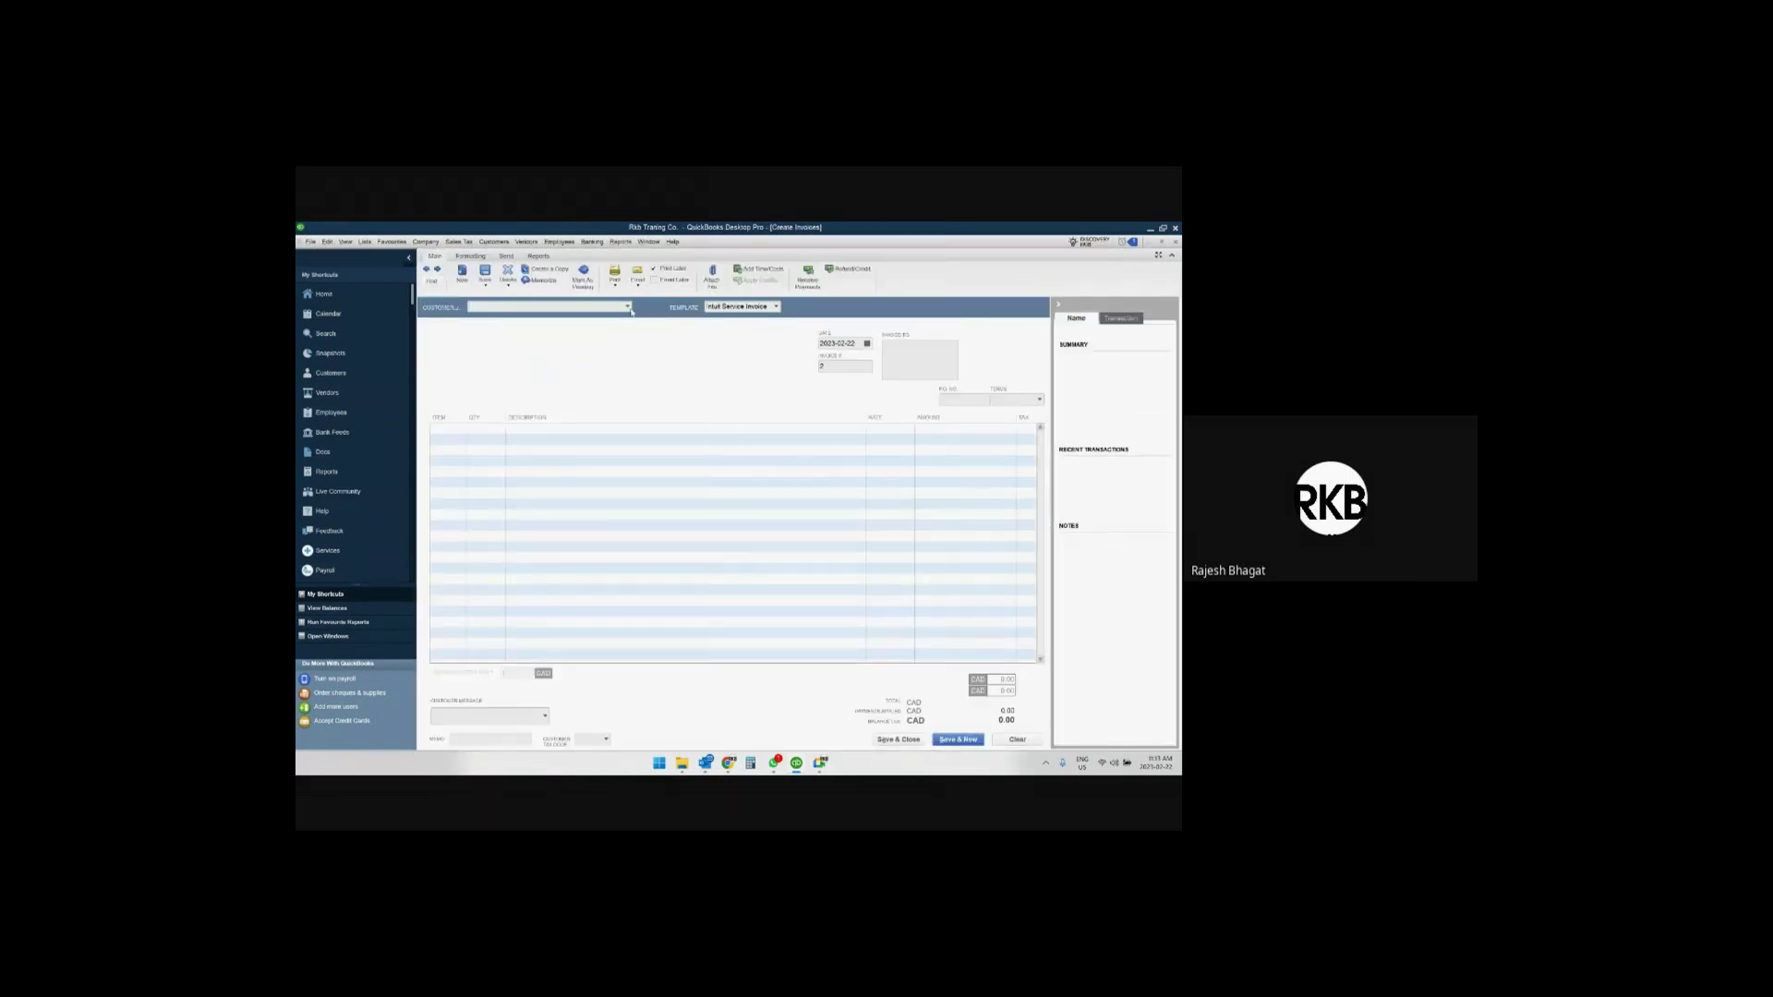
{"action": "left_click", "coordinate": [627, 307]}
{"action": "left_click", "coordinate": [536, 344]}
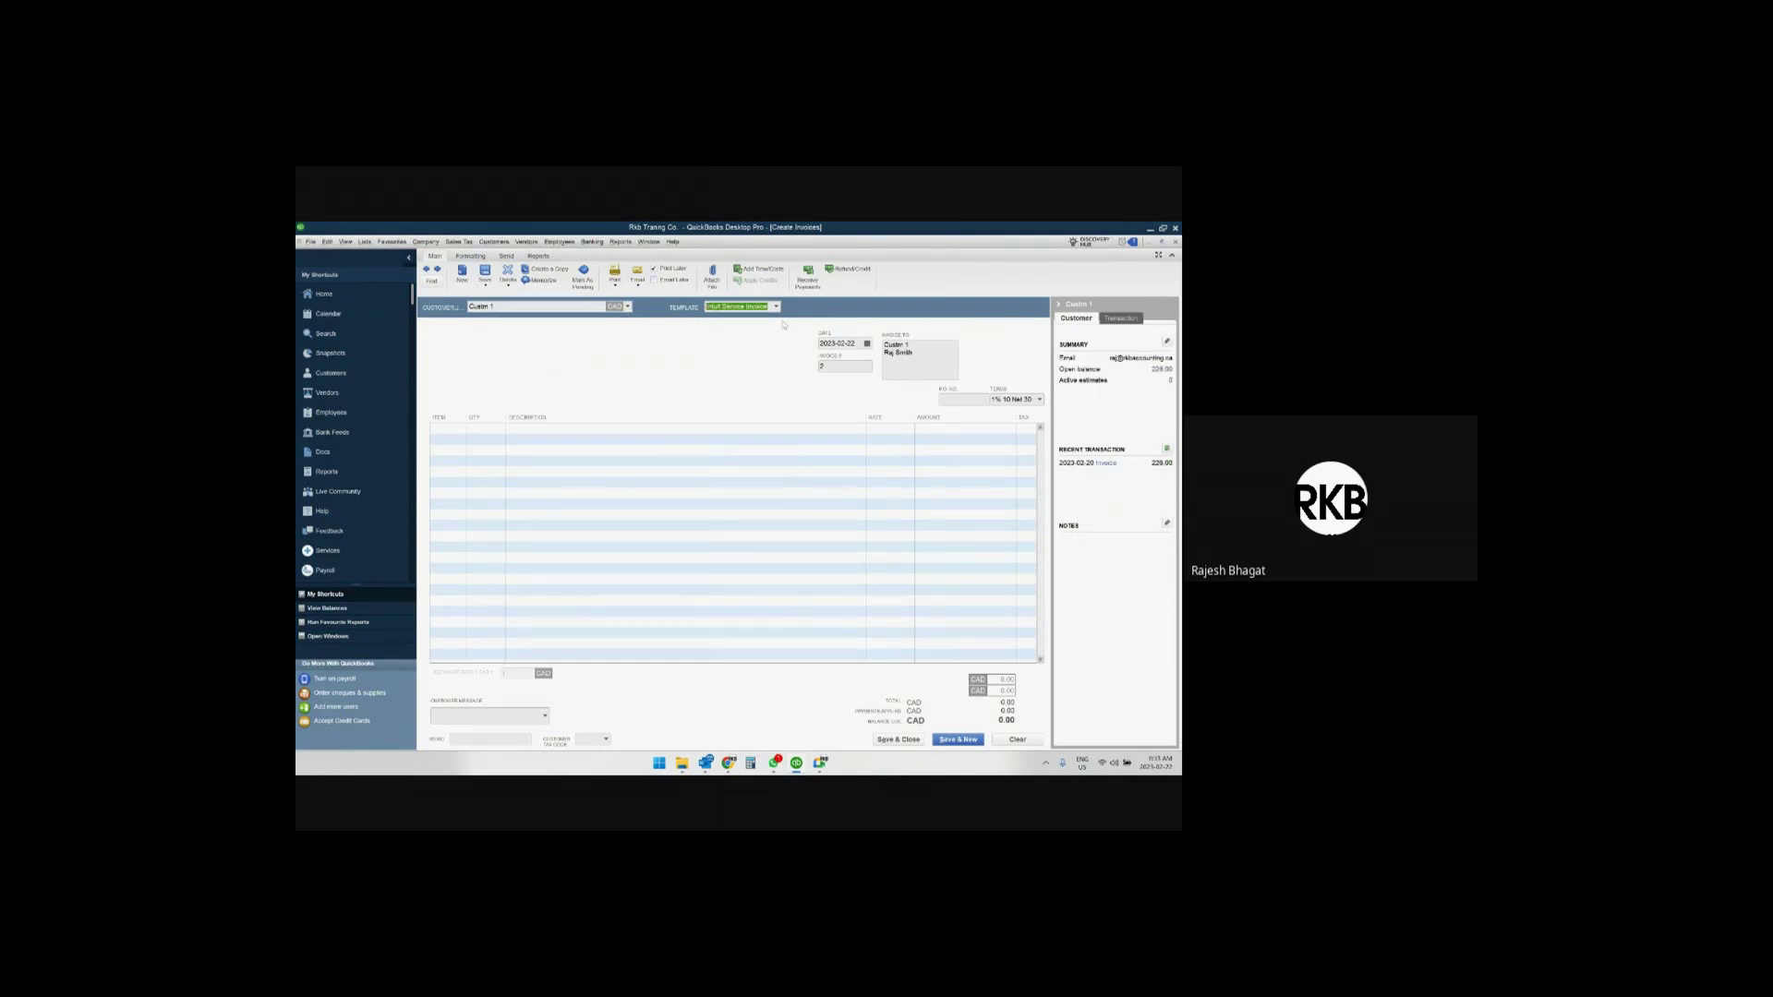
{"action": "left_click", "coordinate": [776, 308]}
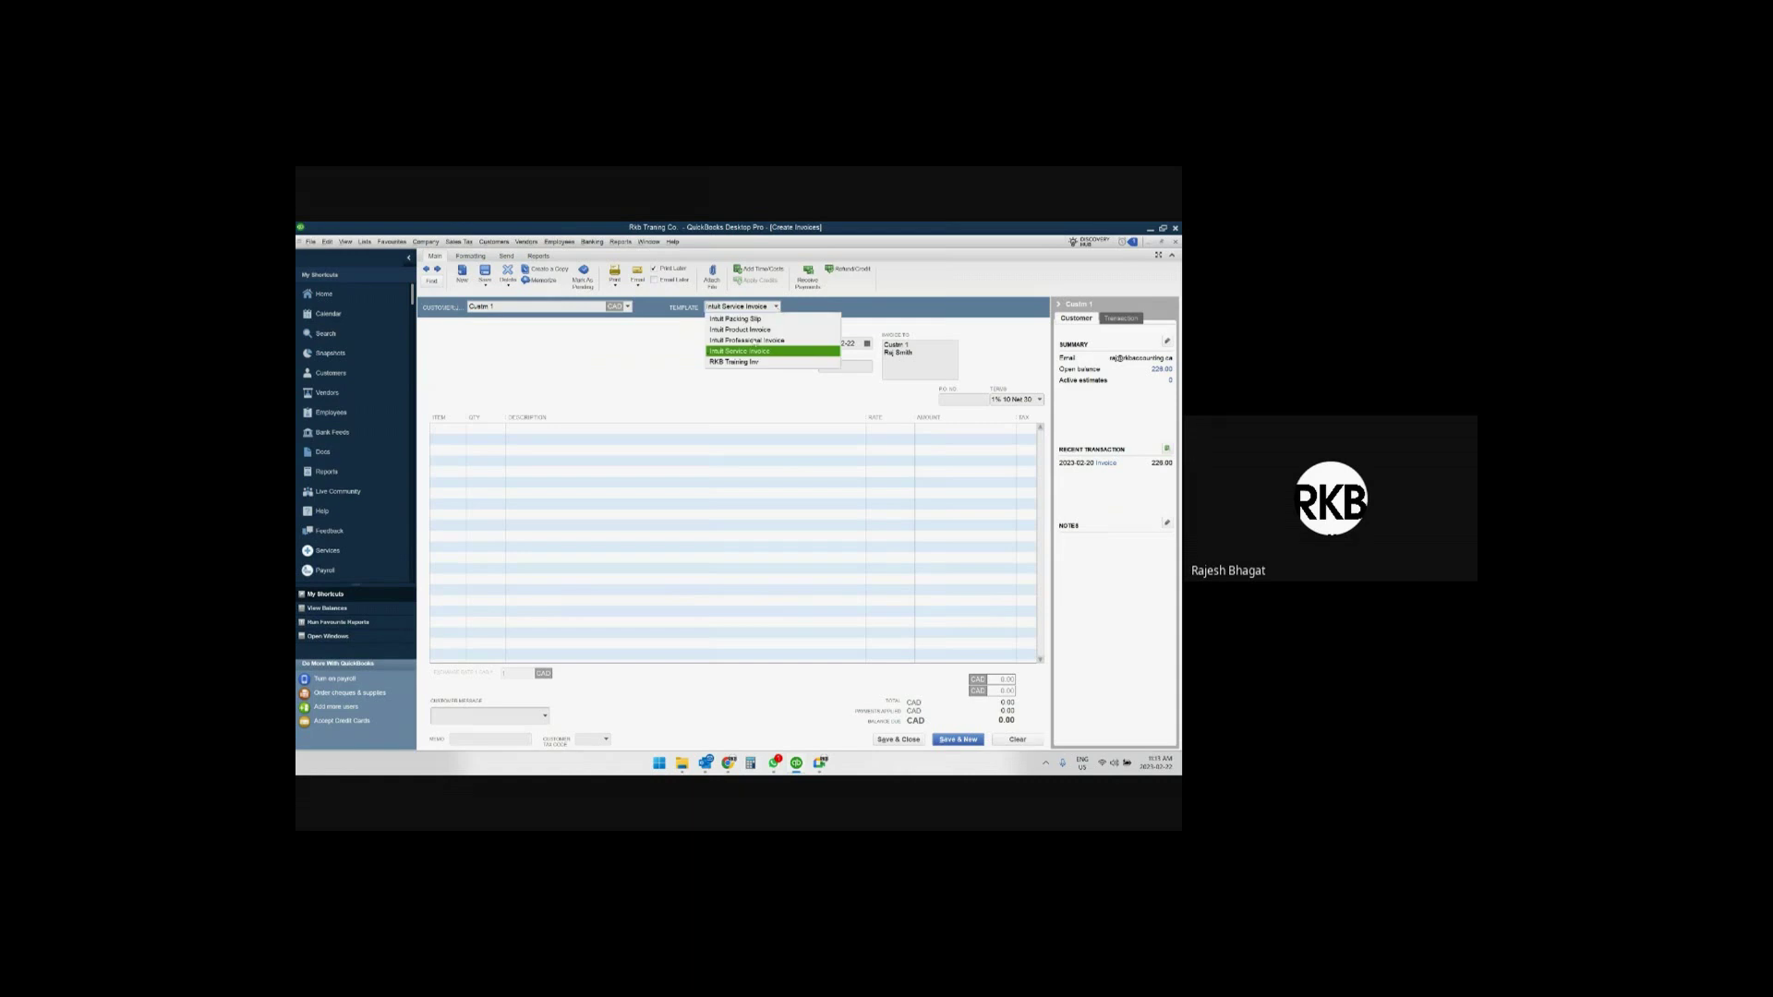
{"action": "left_click", "coordinate": [745, 363]}
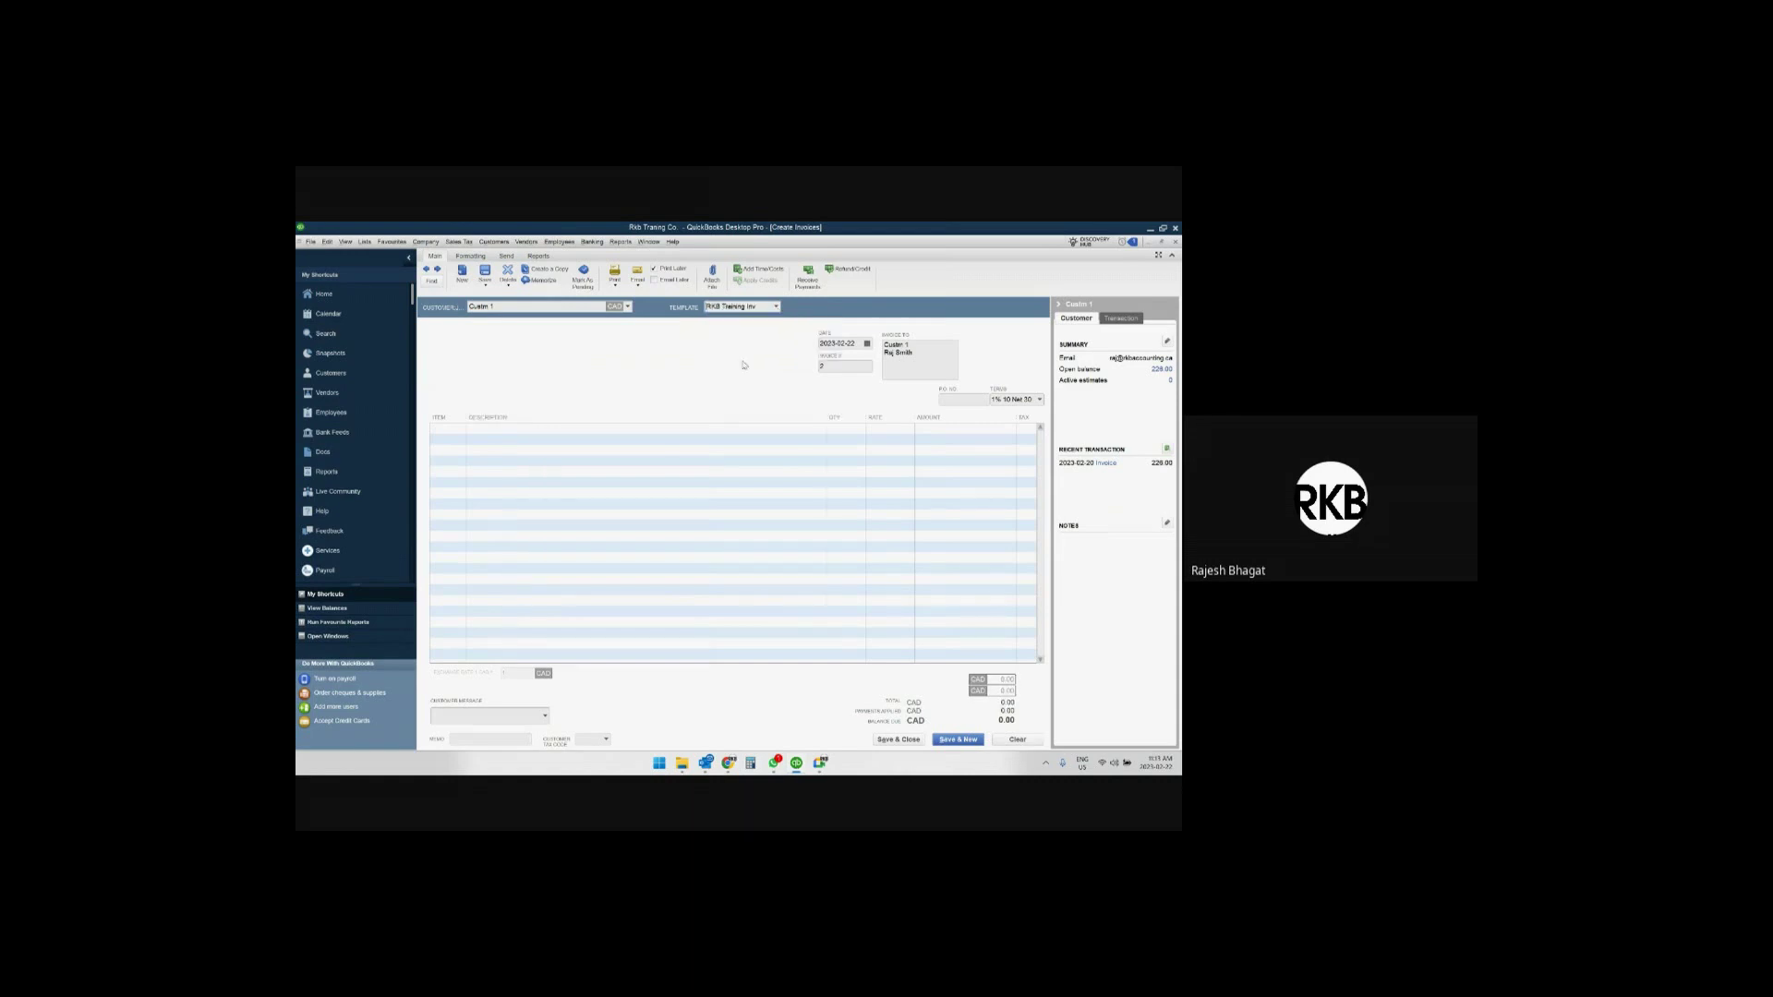
{"action": "key", "text": "Tab"}
{"action": "type", "text": "1234"}
{"action": "key", "text": "Tab"}
{"action": "key", "text": "Tab"}
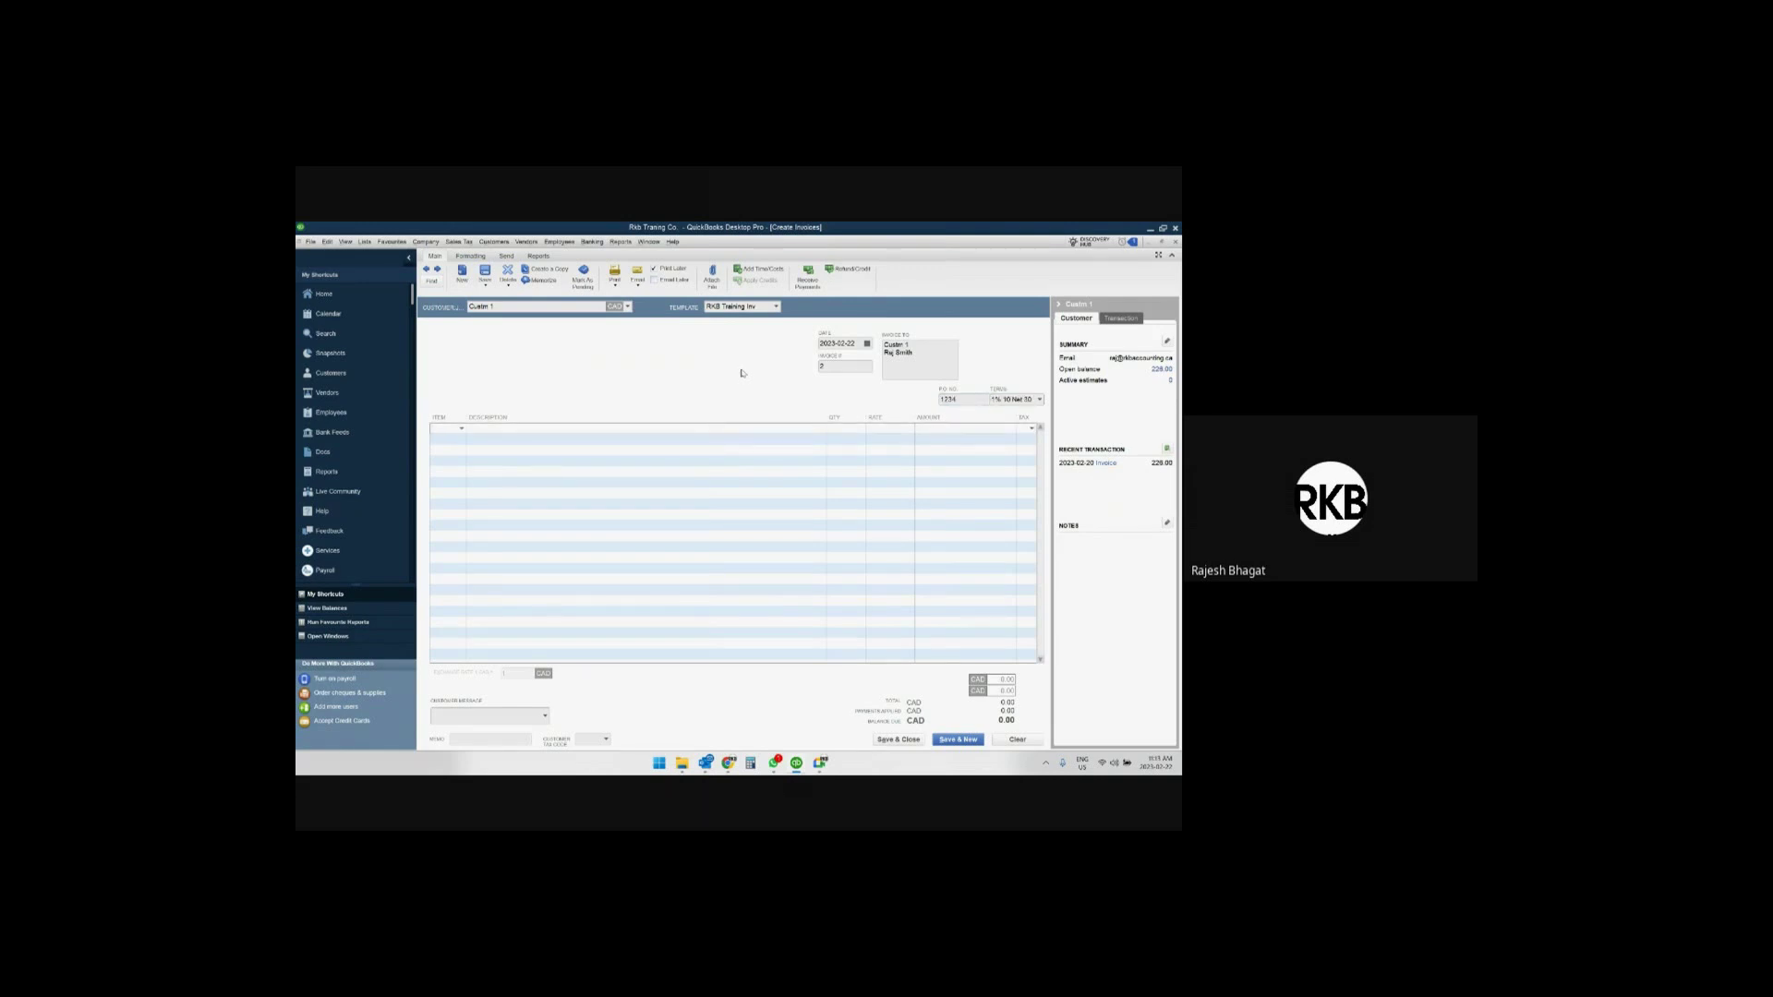
Add a Service1 line to the invoice with description "Services rendered", quantity 1 and rate 1,000.
{"action": "left_click", "coordinate": [464, 430]}
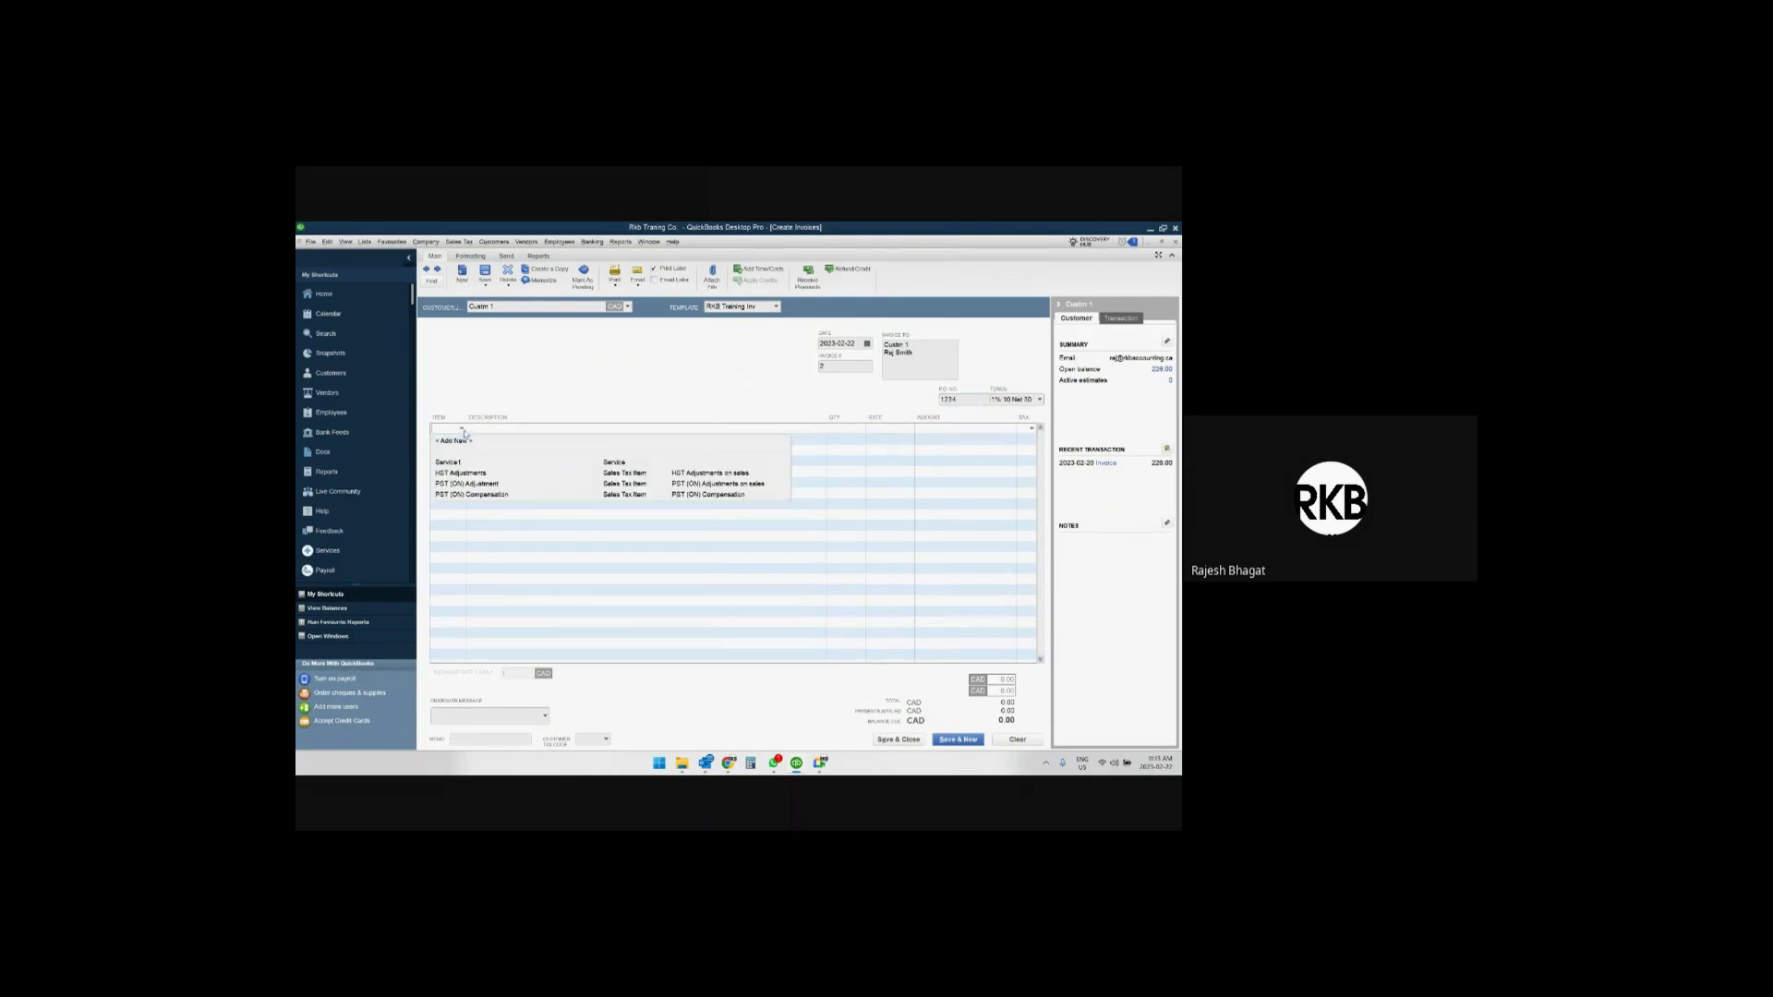
{"action": "left_click", "coordinate": [450, 463]}
{"action": "key", "text": "Tab"}
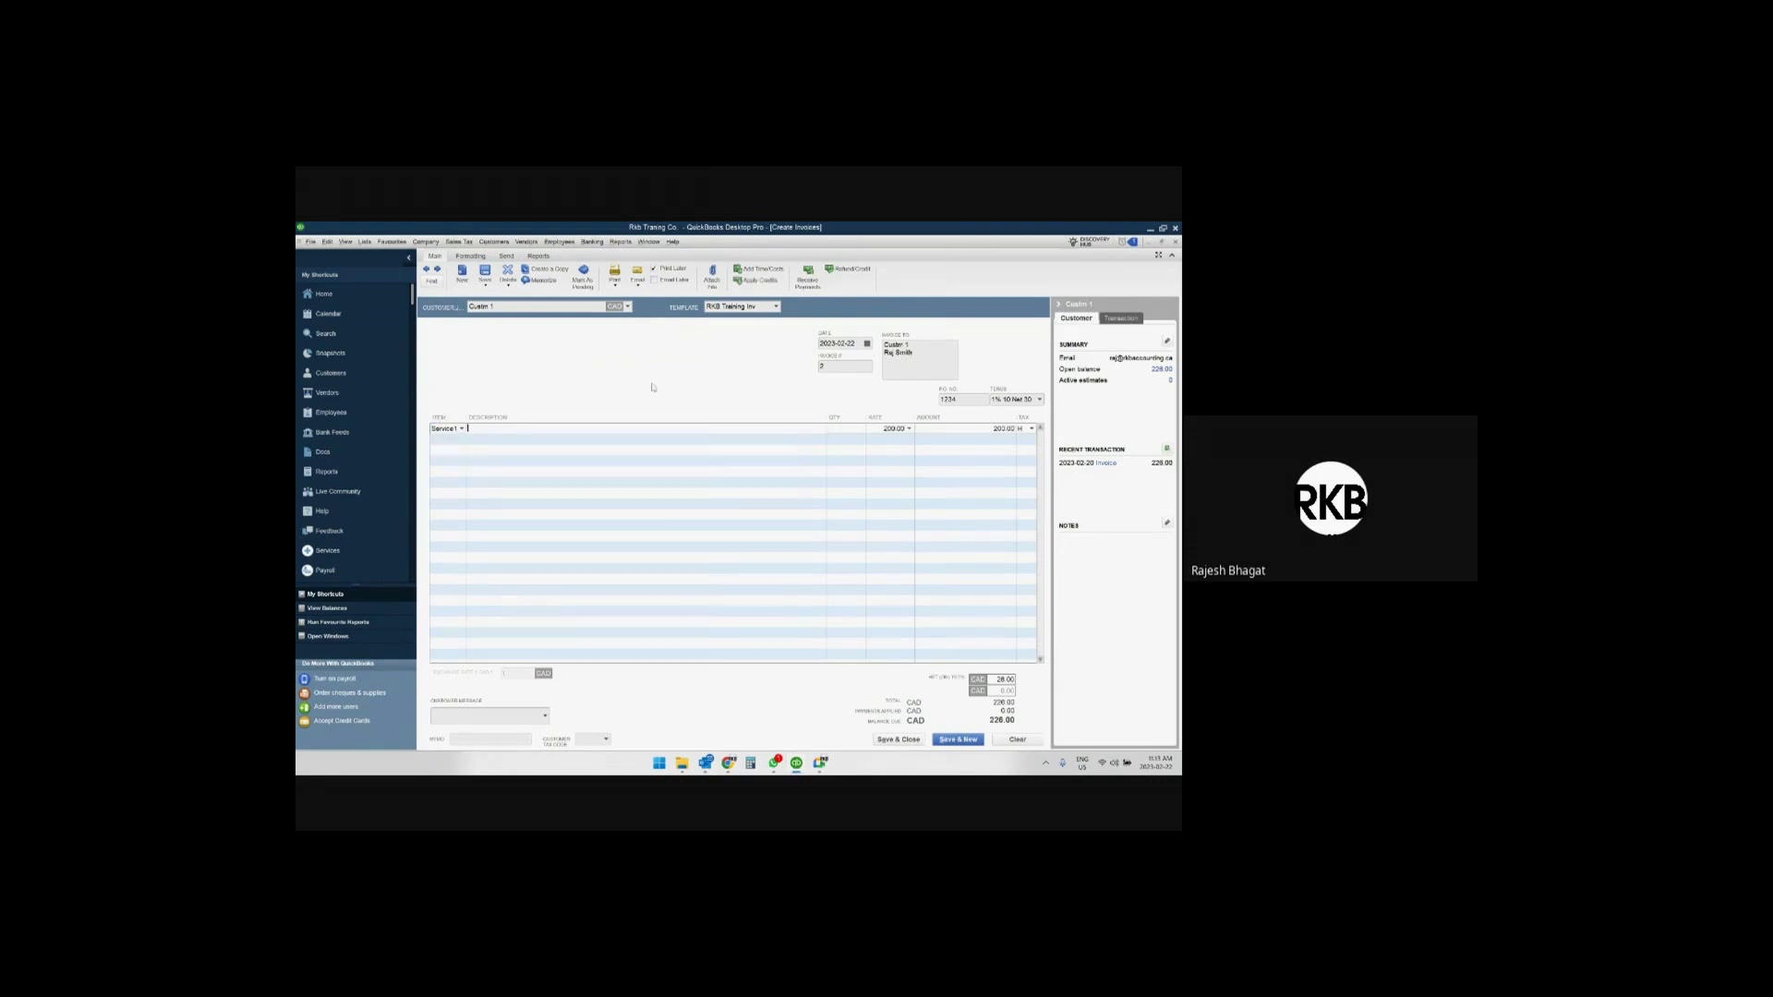
{"action": "type", "text": "Services rendered"}
{"action": "key", "text": "Tab"}
{"action": "key", "text": "Tab"}
{"action": "left_click", "coordinate": [843, 429]}
{"action": "type", "text": "1"}
{"action": "key", "text": "Tab"}
{"action": "type", "text": "1,000"}
{"action": "key", "text": "Tab"}
Add the customer message "It's been a pleasure working with you!" and the memo "Financial advise", then save and close the invoice.
{"action": "left_click", "coordinate": [545, 717]}
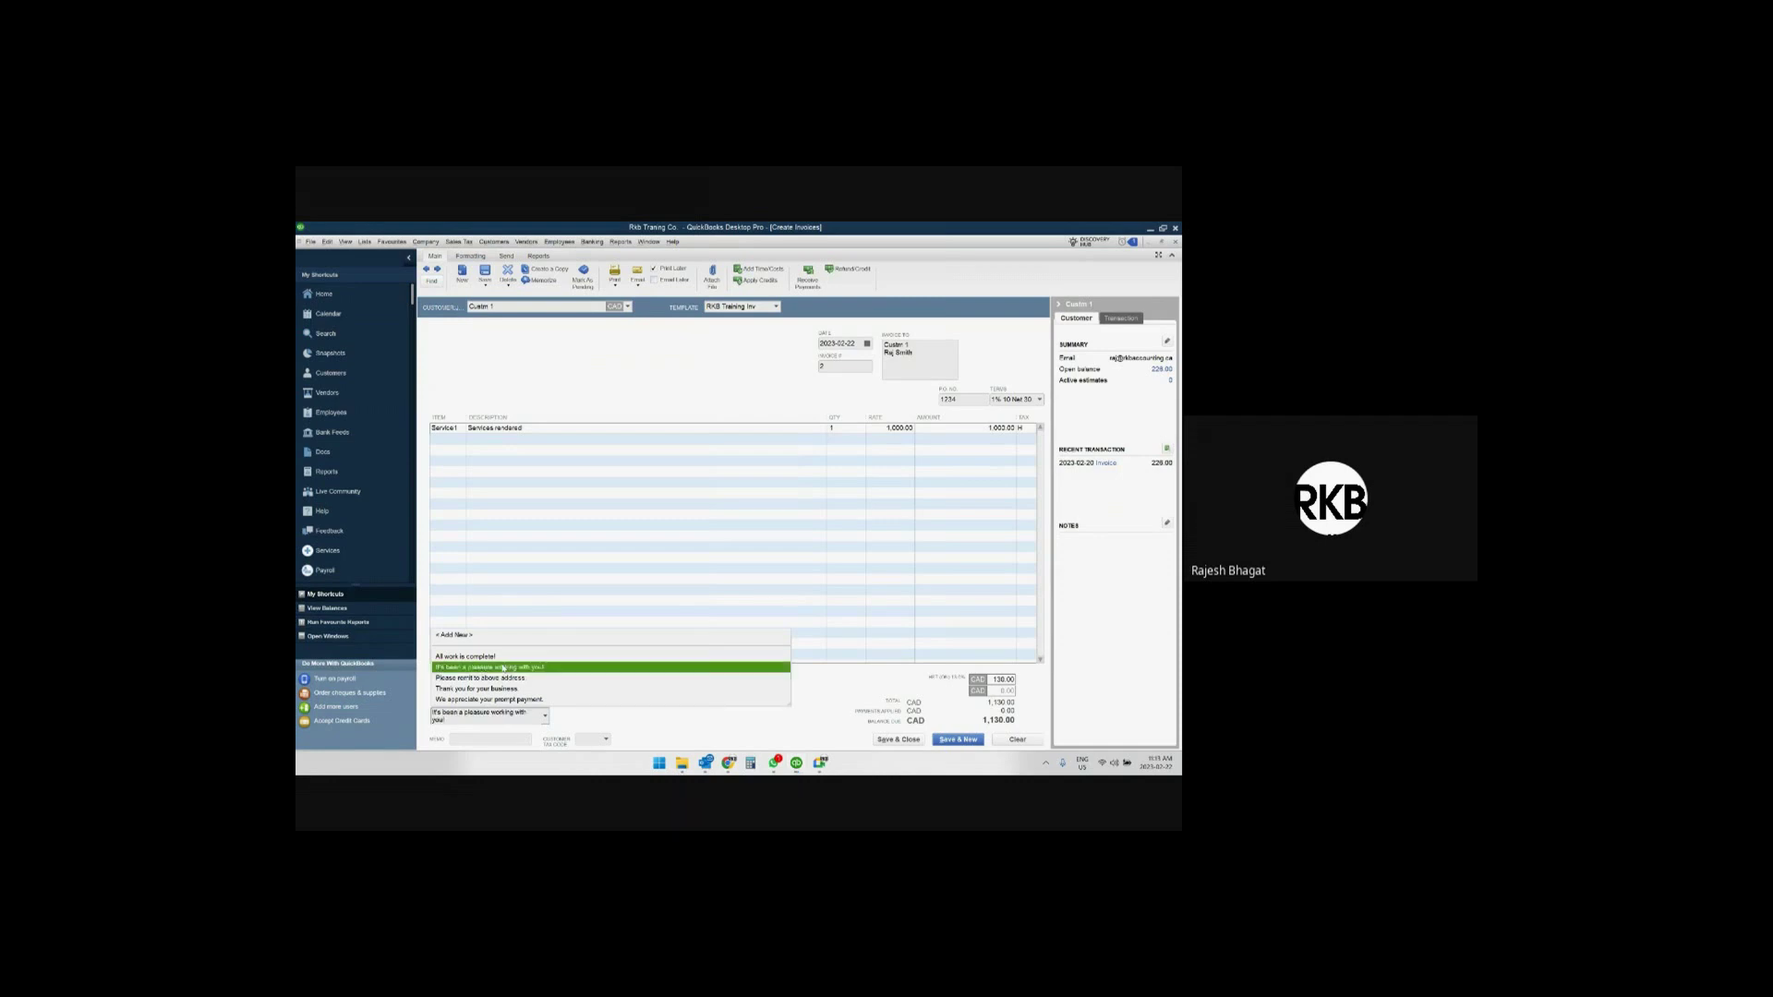
{"action": "left_click", "coordinate": [484, 667]}
{"action": "left_click", "coordinate": [512, 740]}
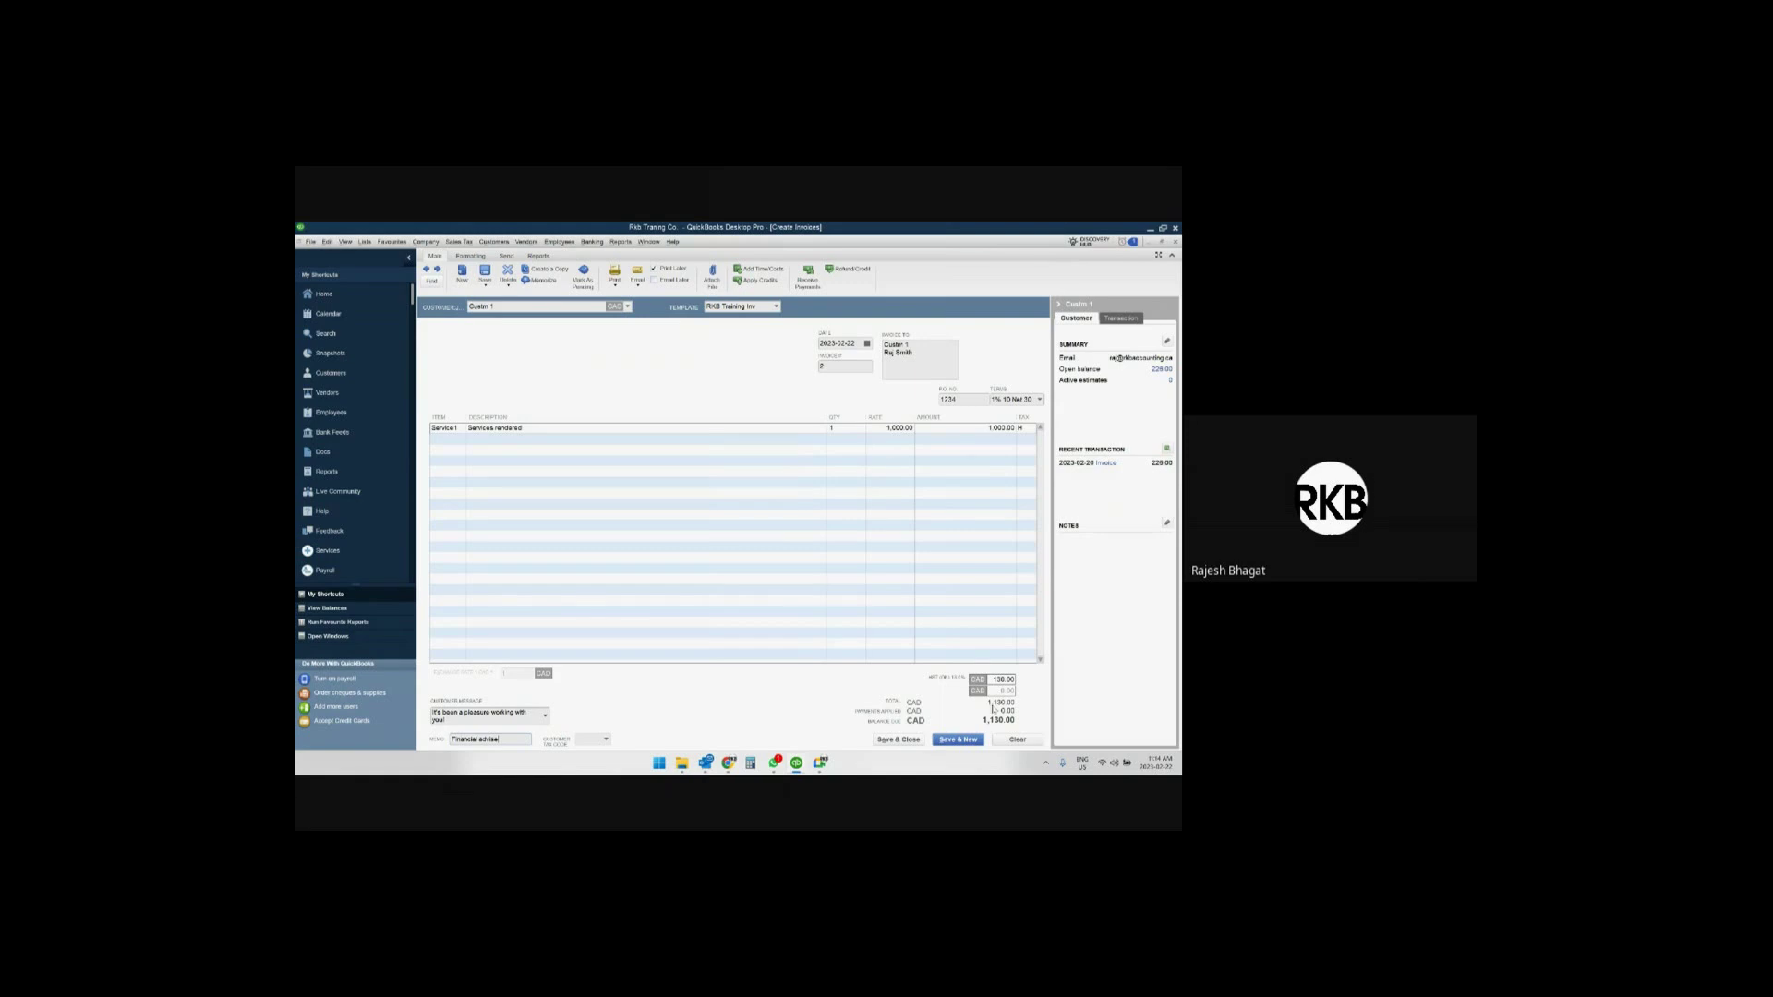
{"action": "left_click", "coordinate": [901, 740]}
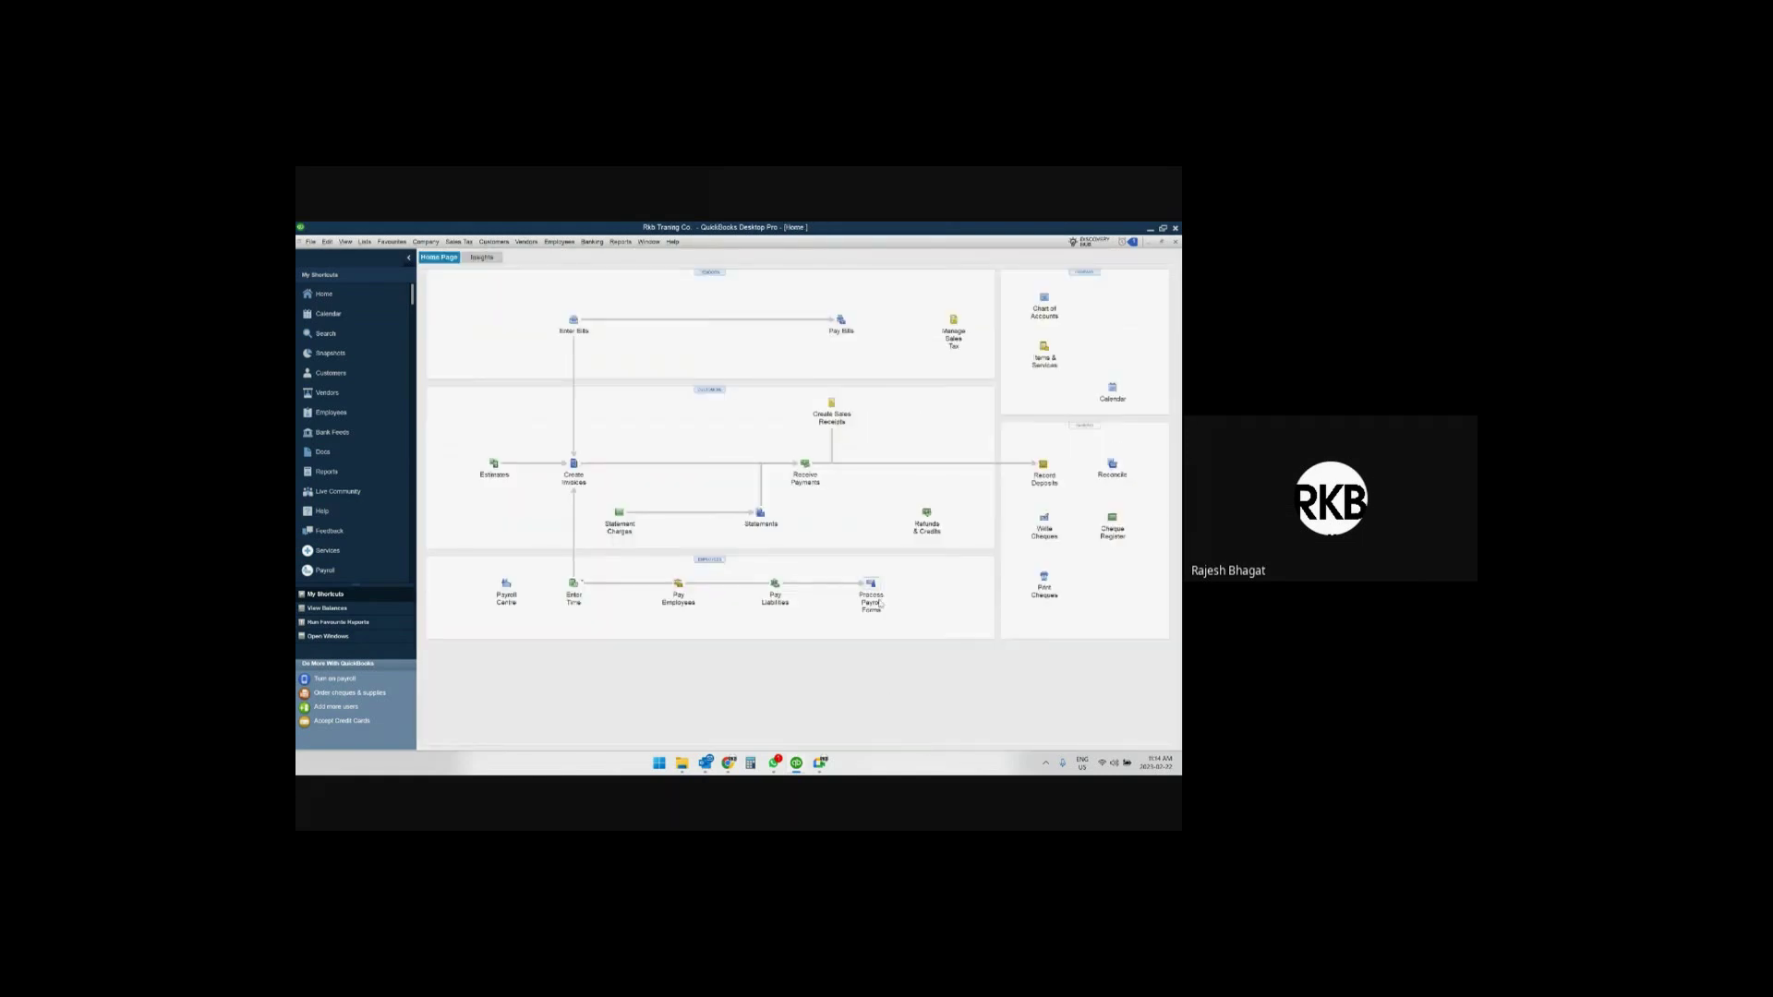
Start a customer payment from Custom 1, apply it to the 2023-02-20 invoice and accept automatic payment calculation.
{"action": "left_click", "coordinate": [812, 479]}
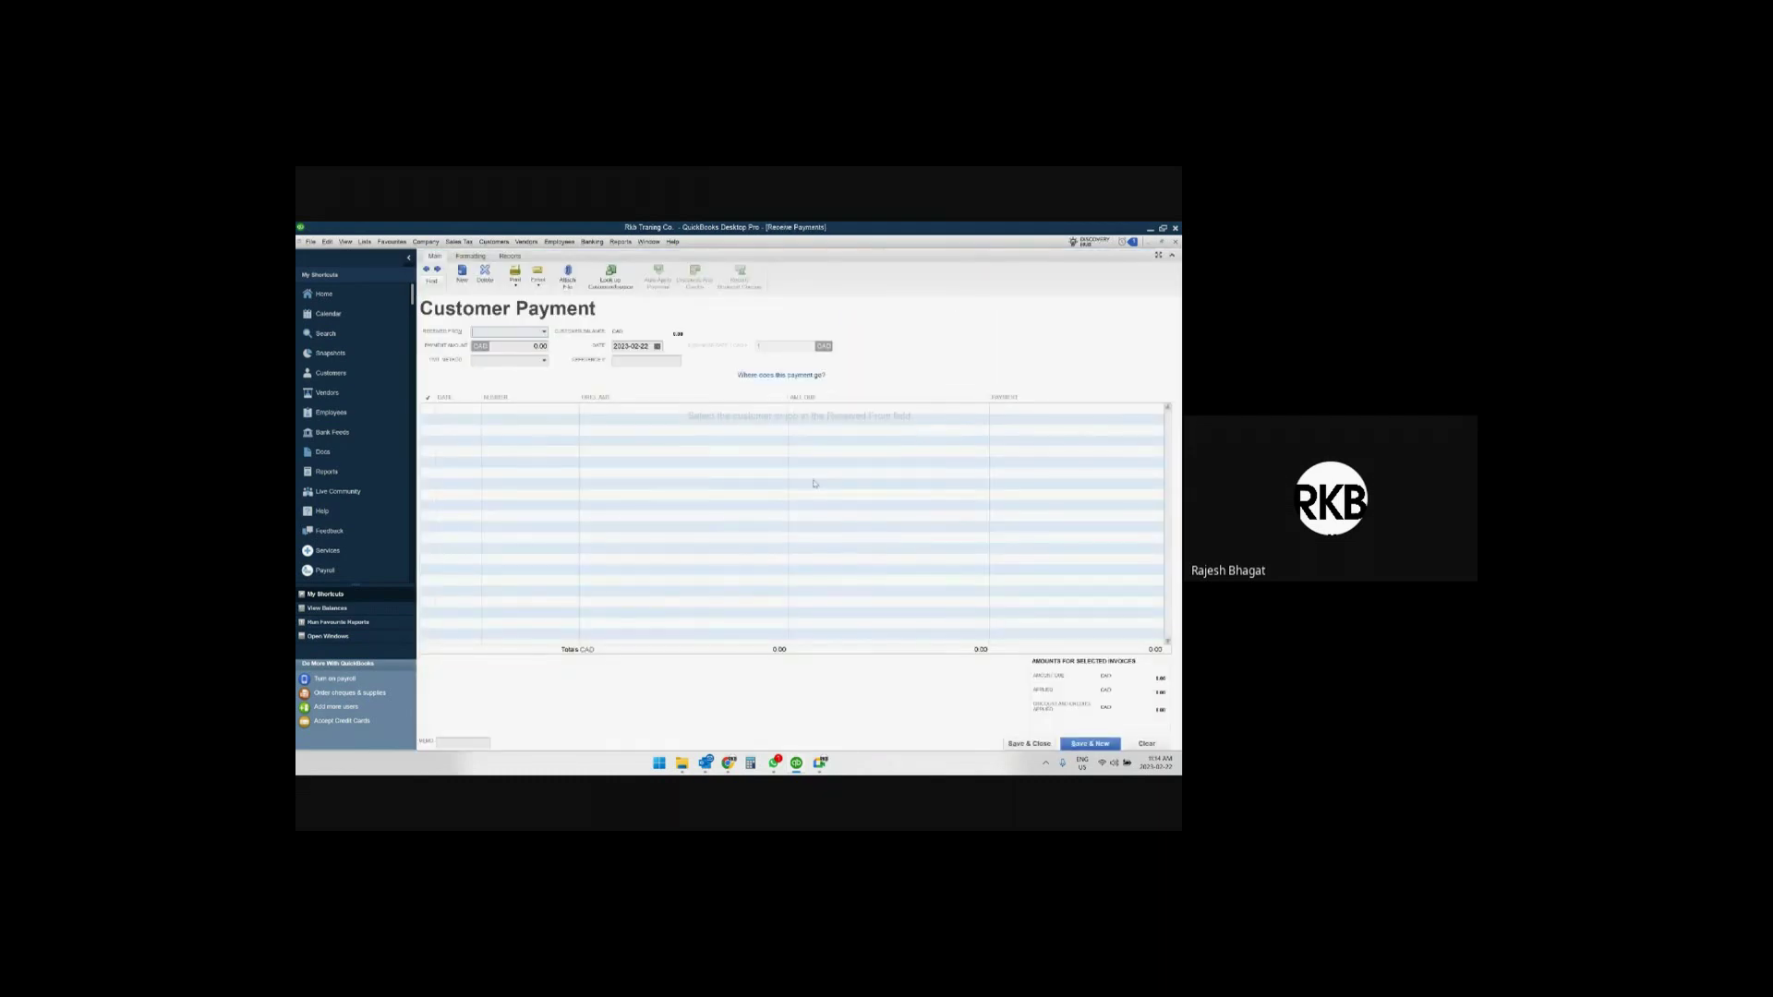
{"action": "left_click", "coordinate": [544, 332]}
{"action": "left_click", "coordinate": [492, 372]}
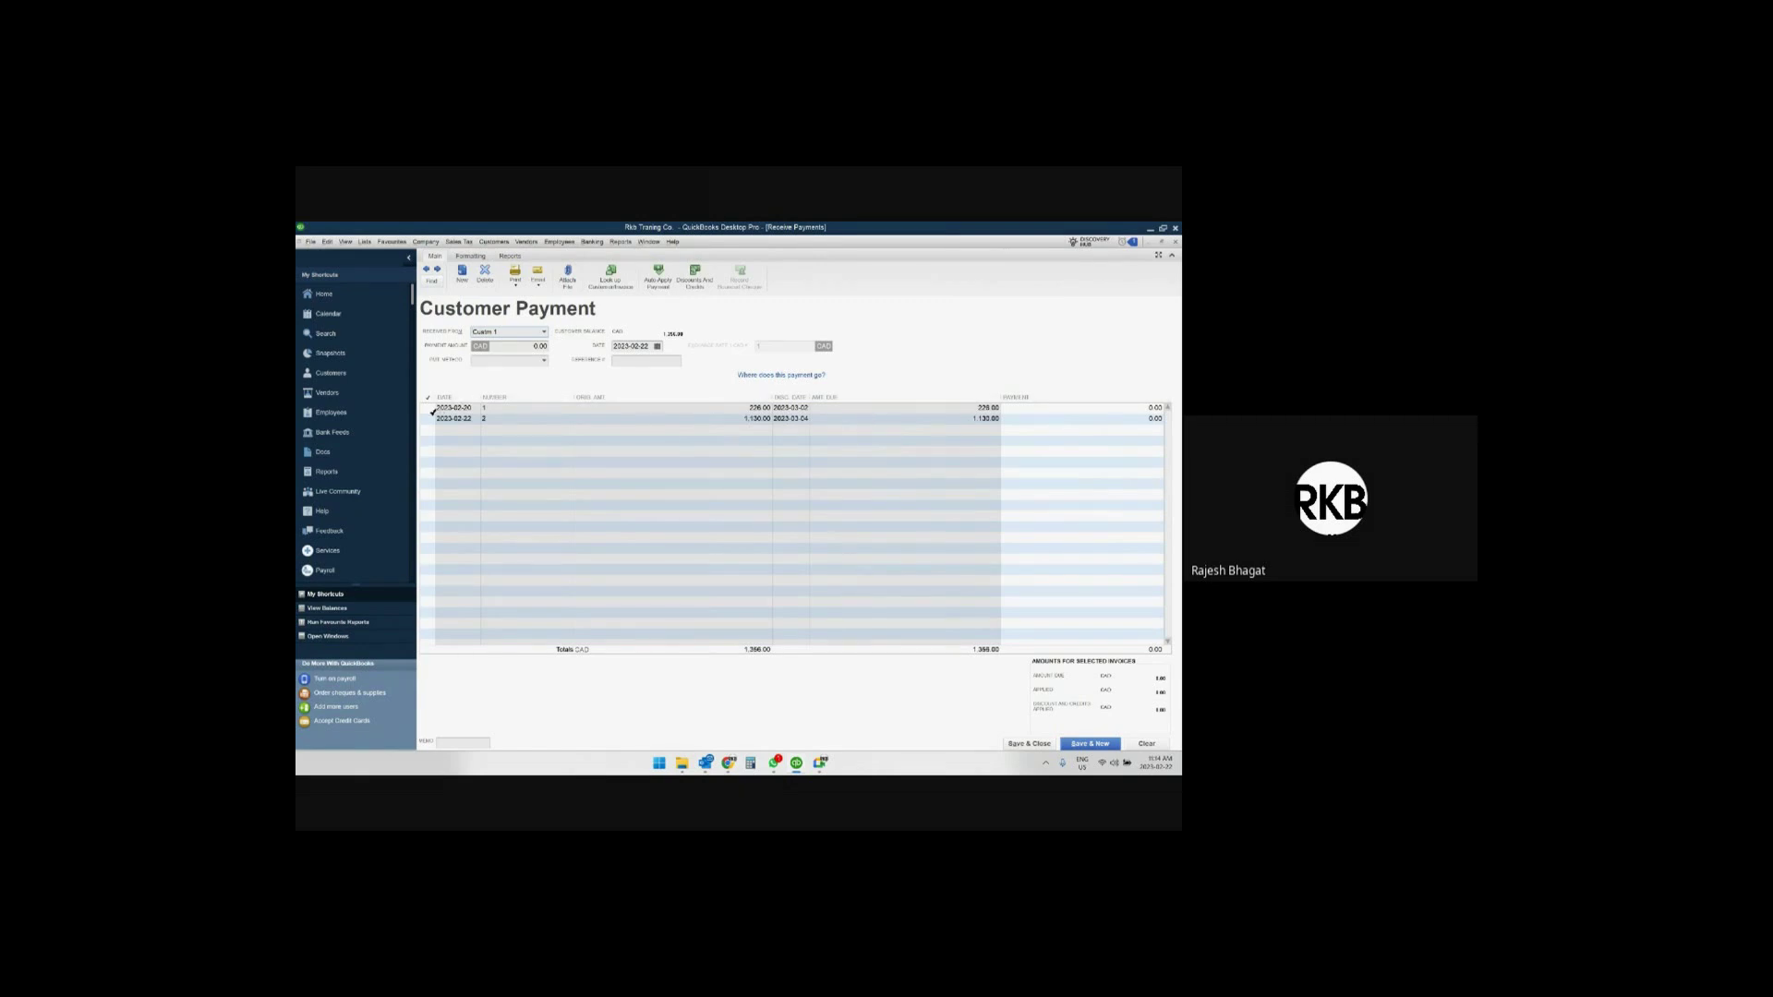
{"action": "left_click", "coordinate": [429, 408]}
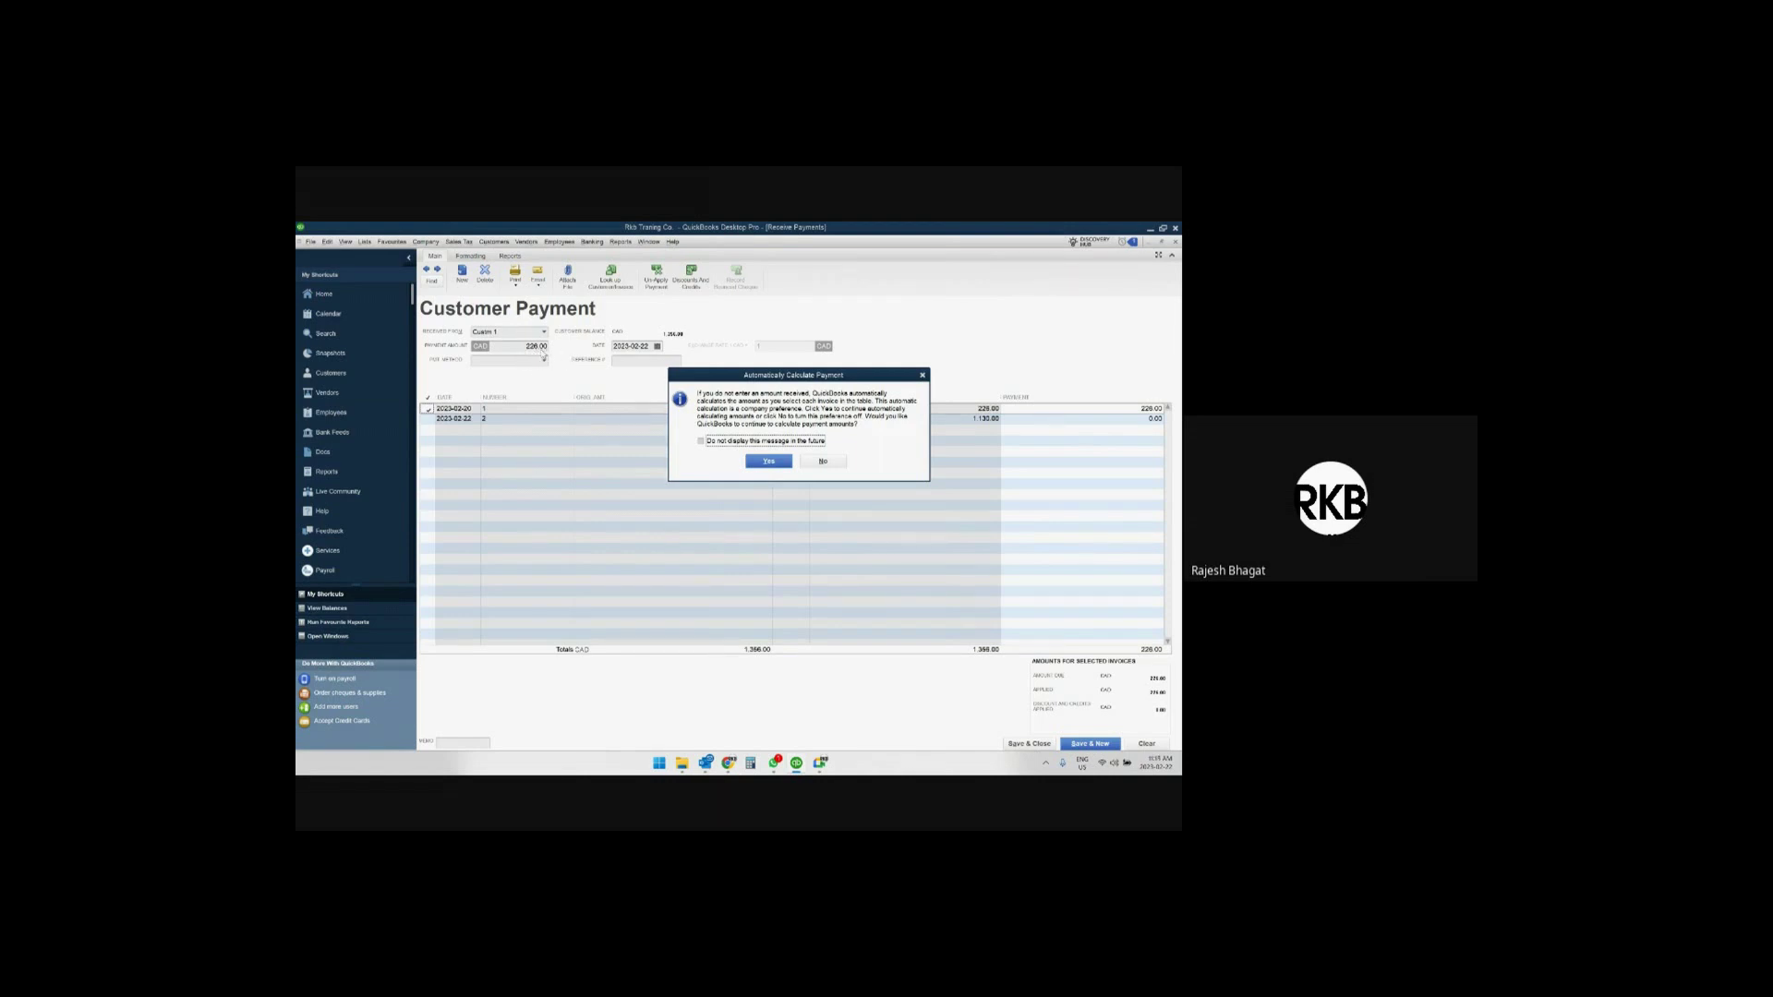
{"action": "left_click", "coordinate": [775, 460]}
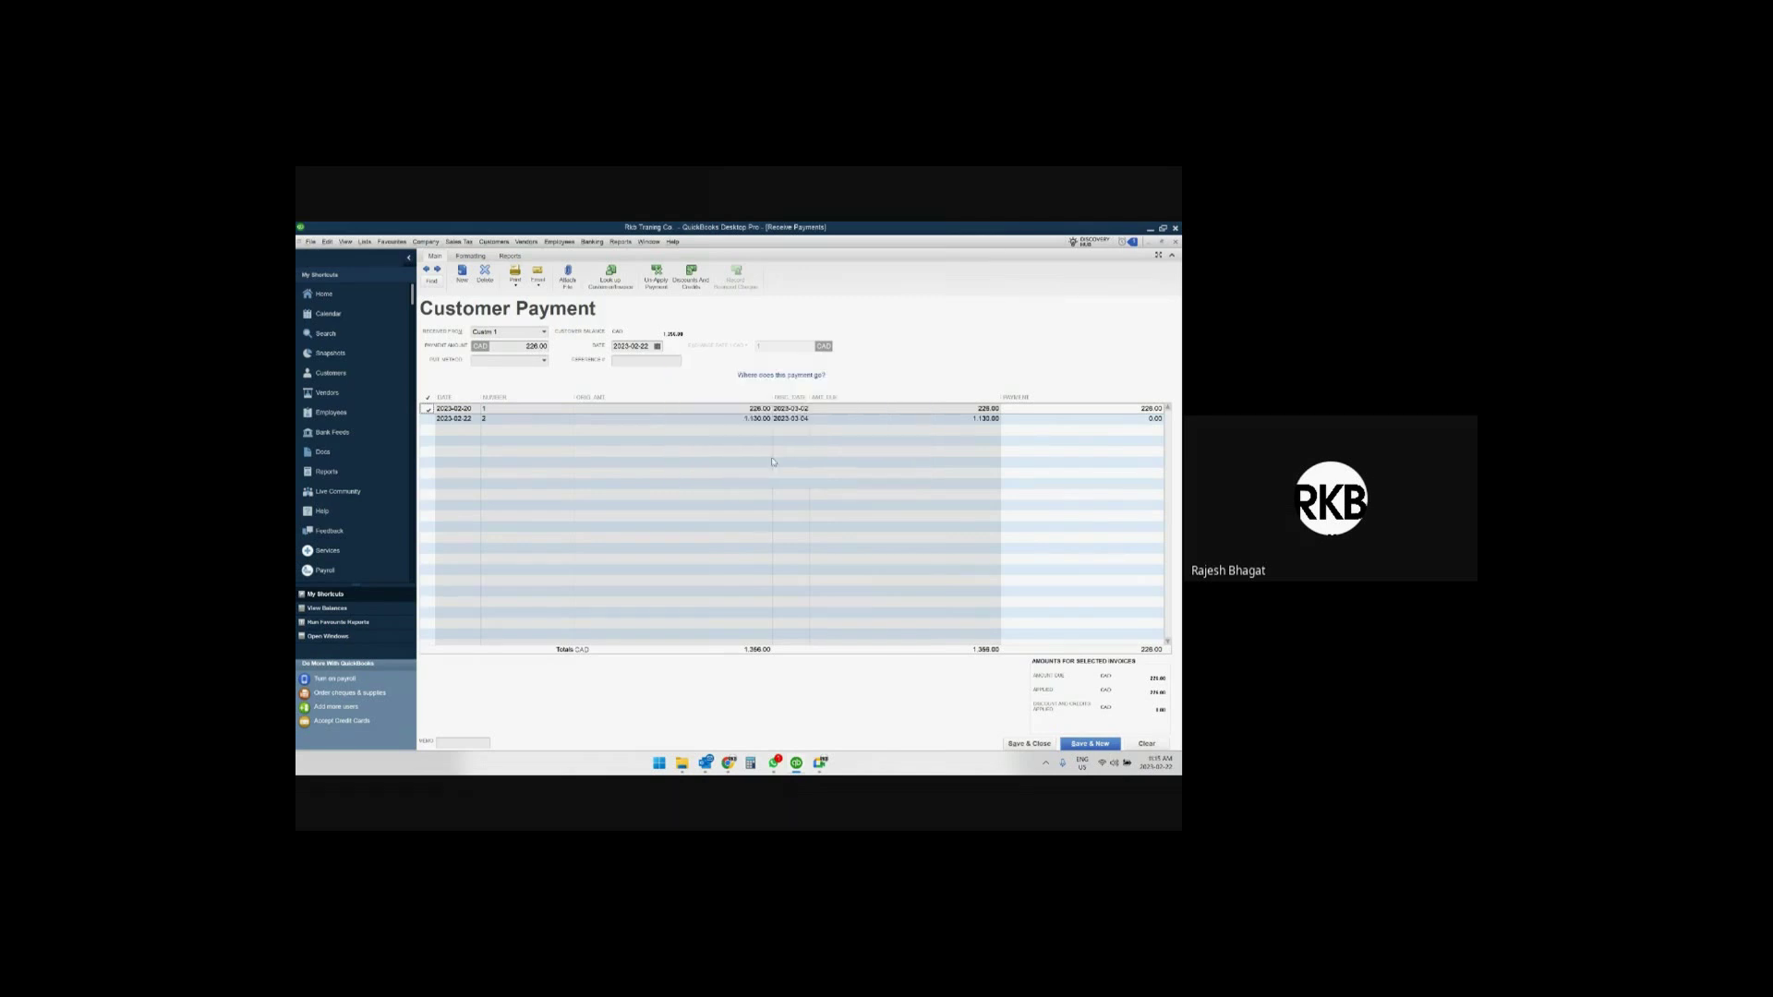
Set the payment to 500 by Cheque, fill in the cheque number and a memo naming the collector, and save and close it.
{"action": "left_click", "coordinate": [537, 346]}
{"action": "type", "text": "500"}
{"action": "key", "text": "Tab"}
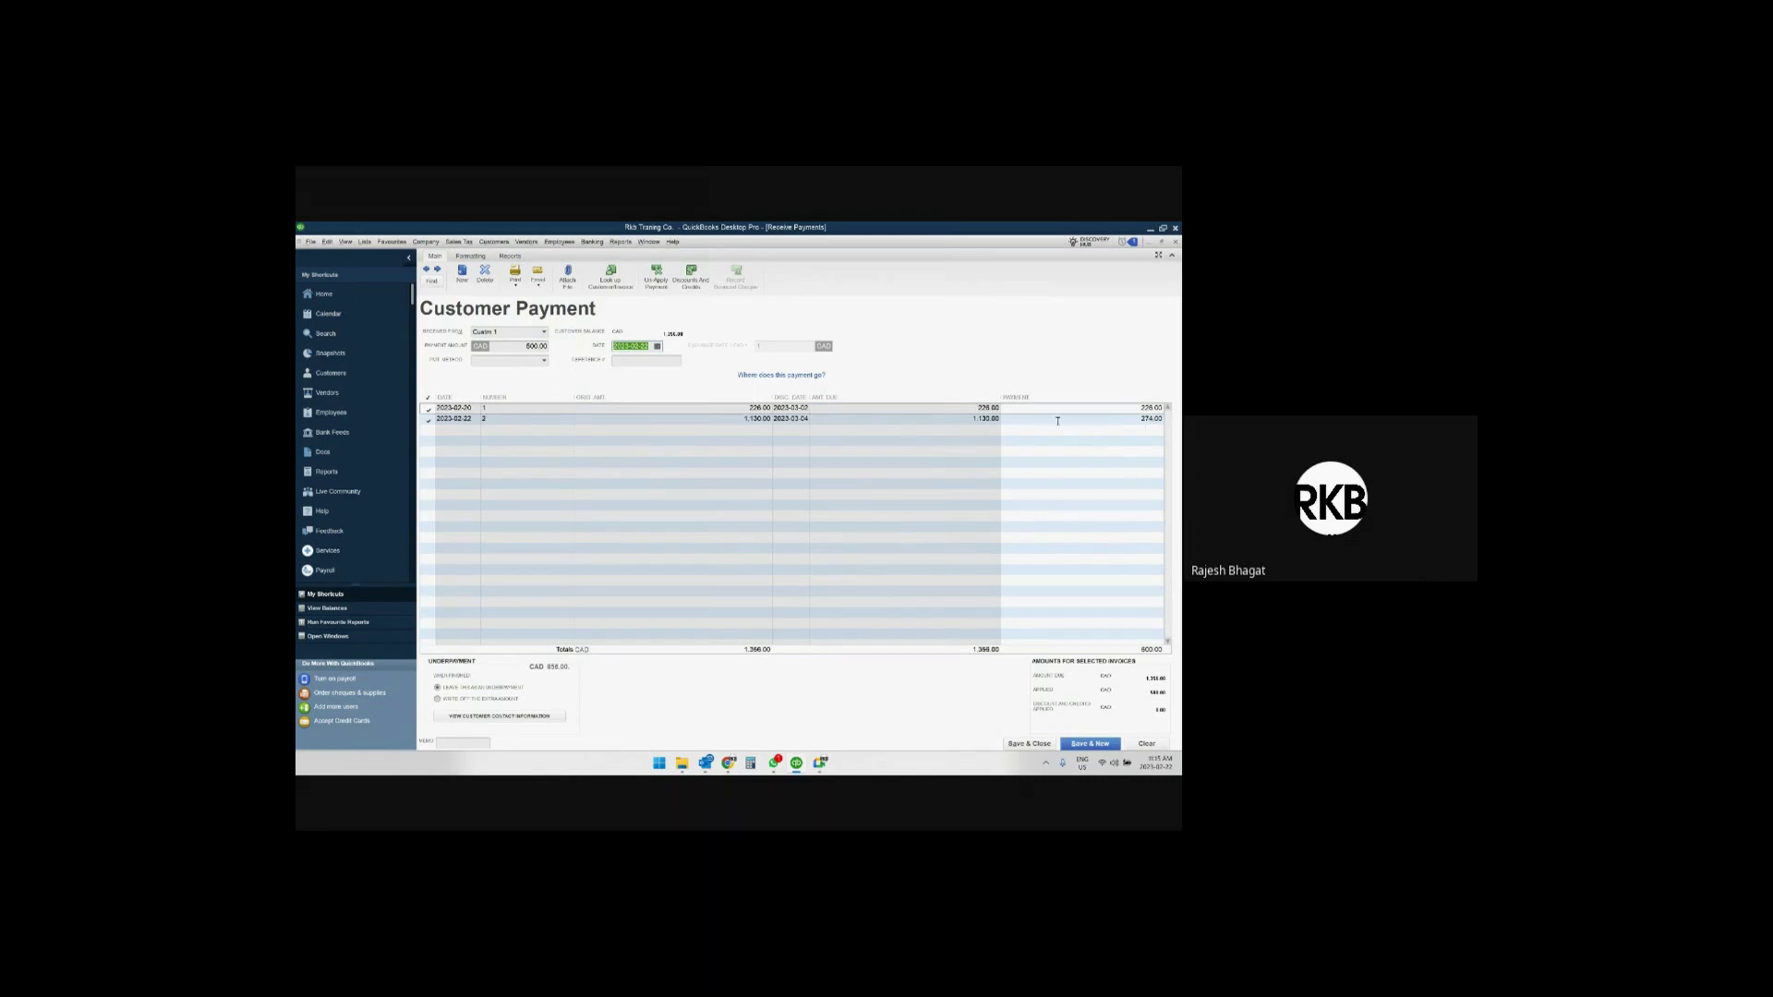
{"action": "left_click", "coordinate": [544, 360]}
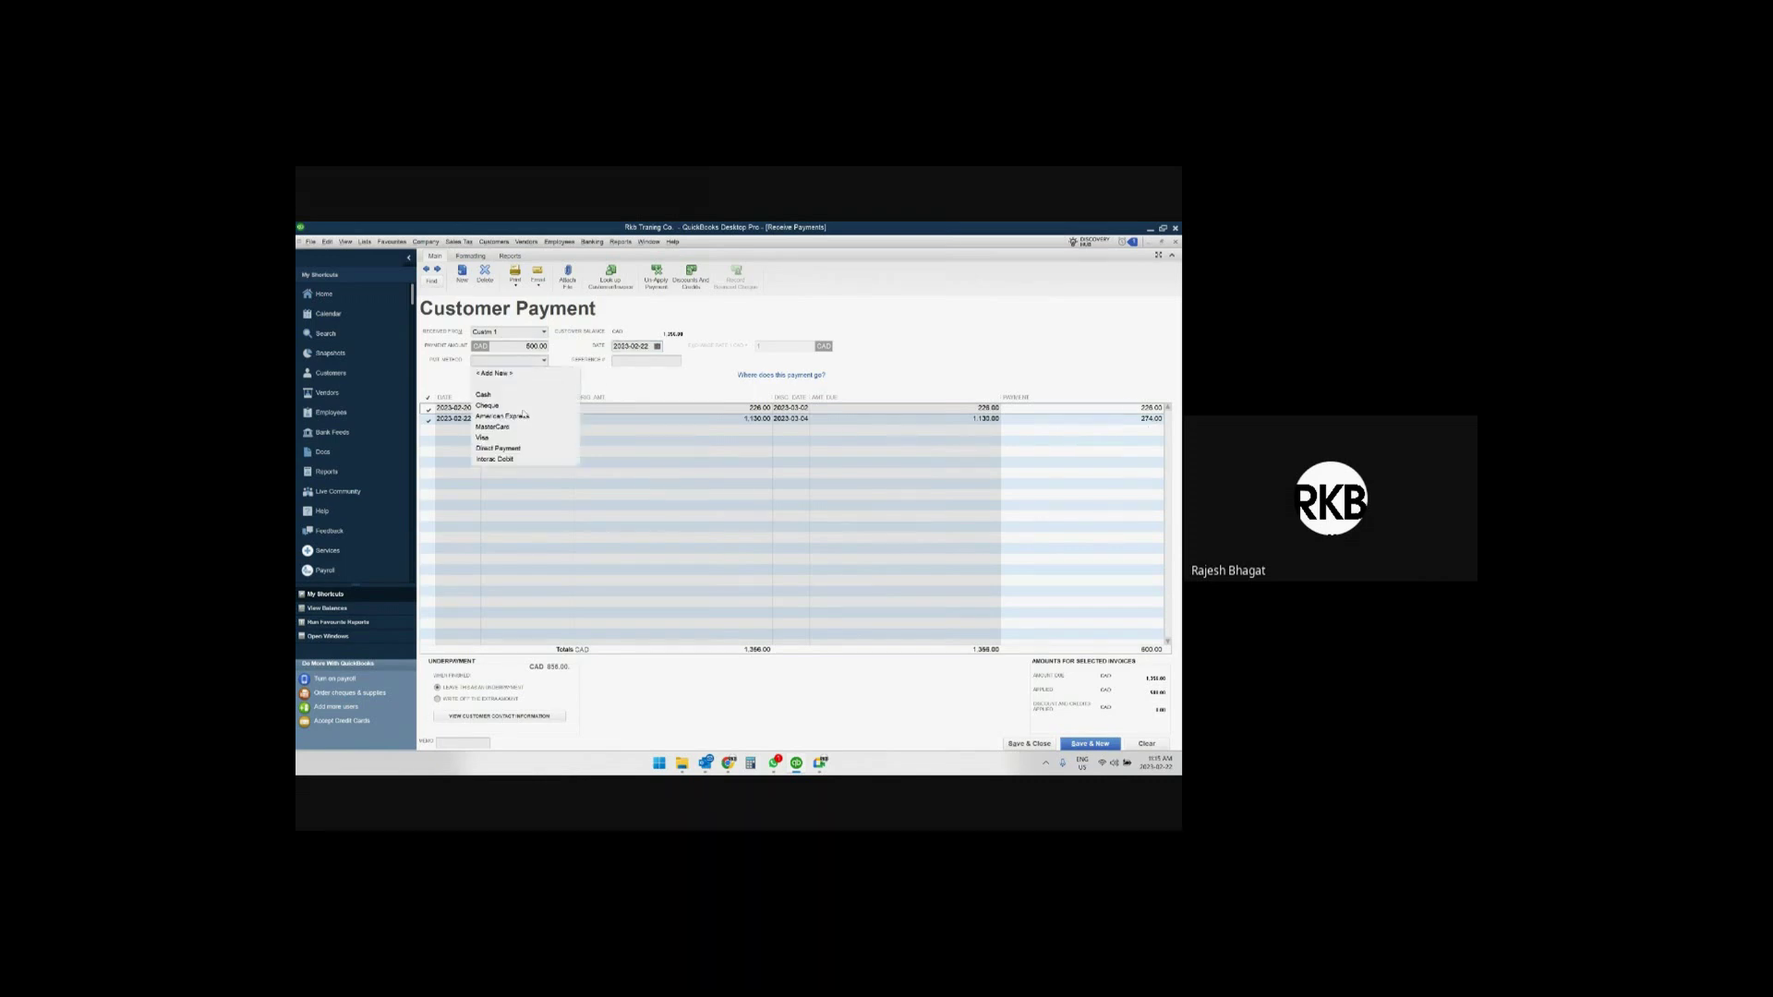
{"action": "left_click", "coordinate": [494, 406]}
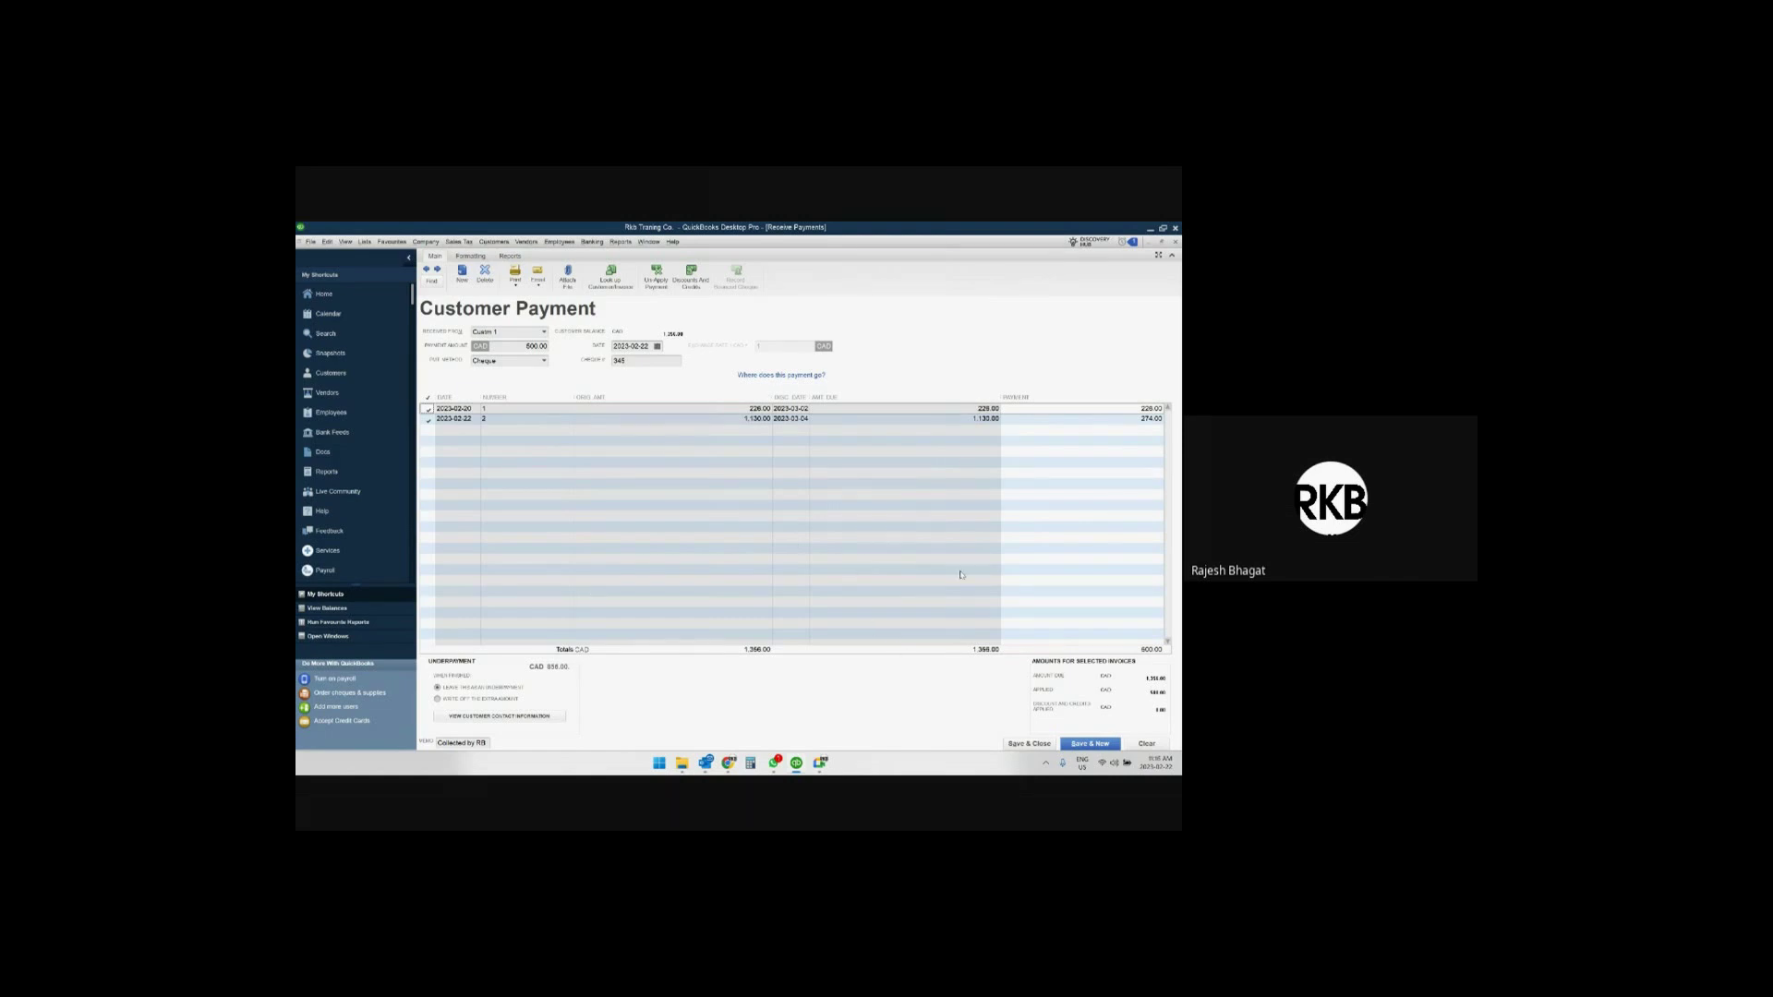
{"action": "left_click", "coordinate": [1032, 744]}
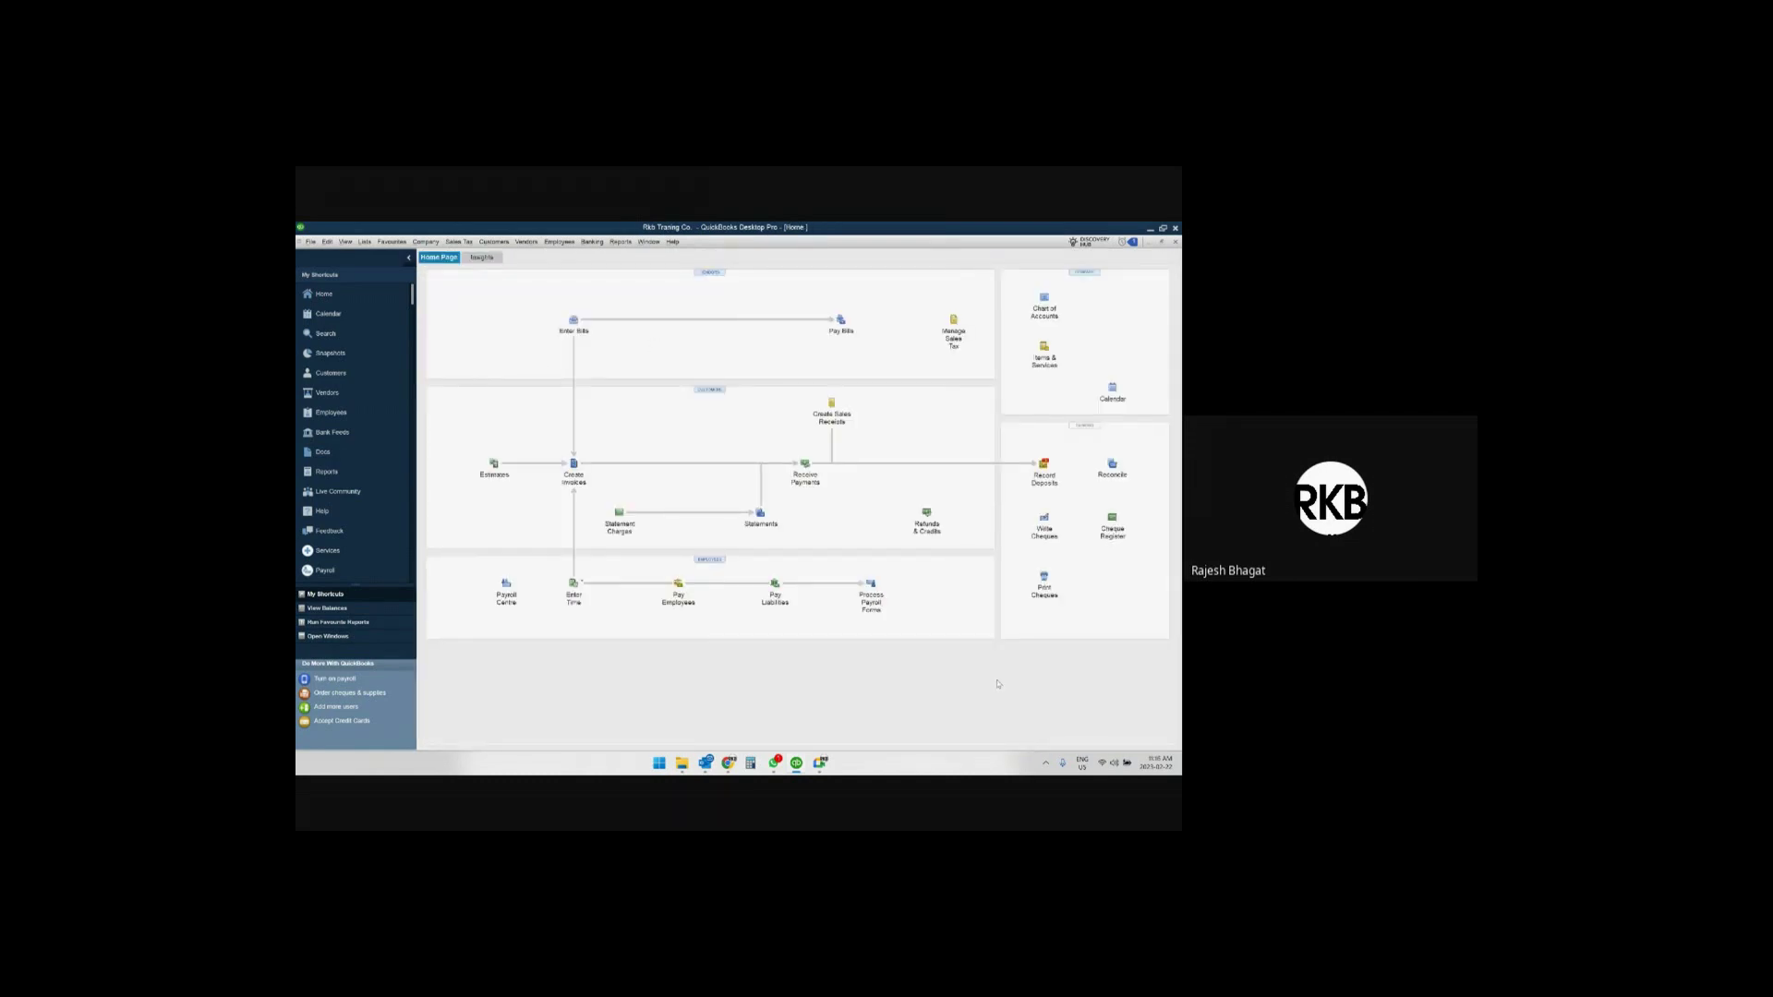
Run the Balance Sheet Standard report, review it, and open the Customer Centre.
{"action": "left_click", "coordinate": [620, 242]}
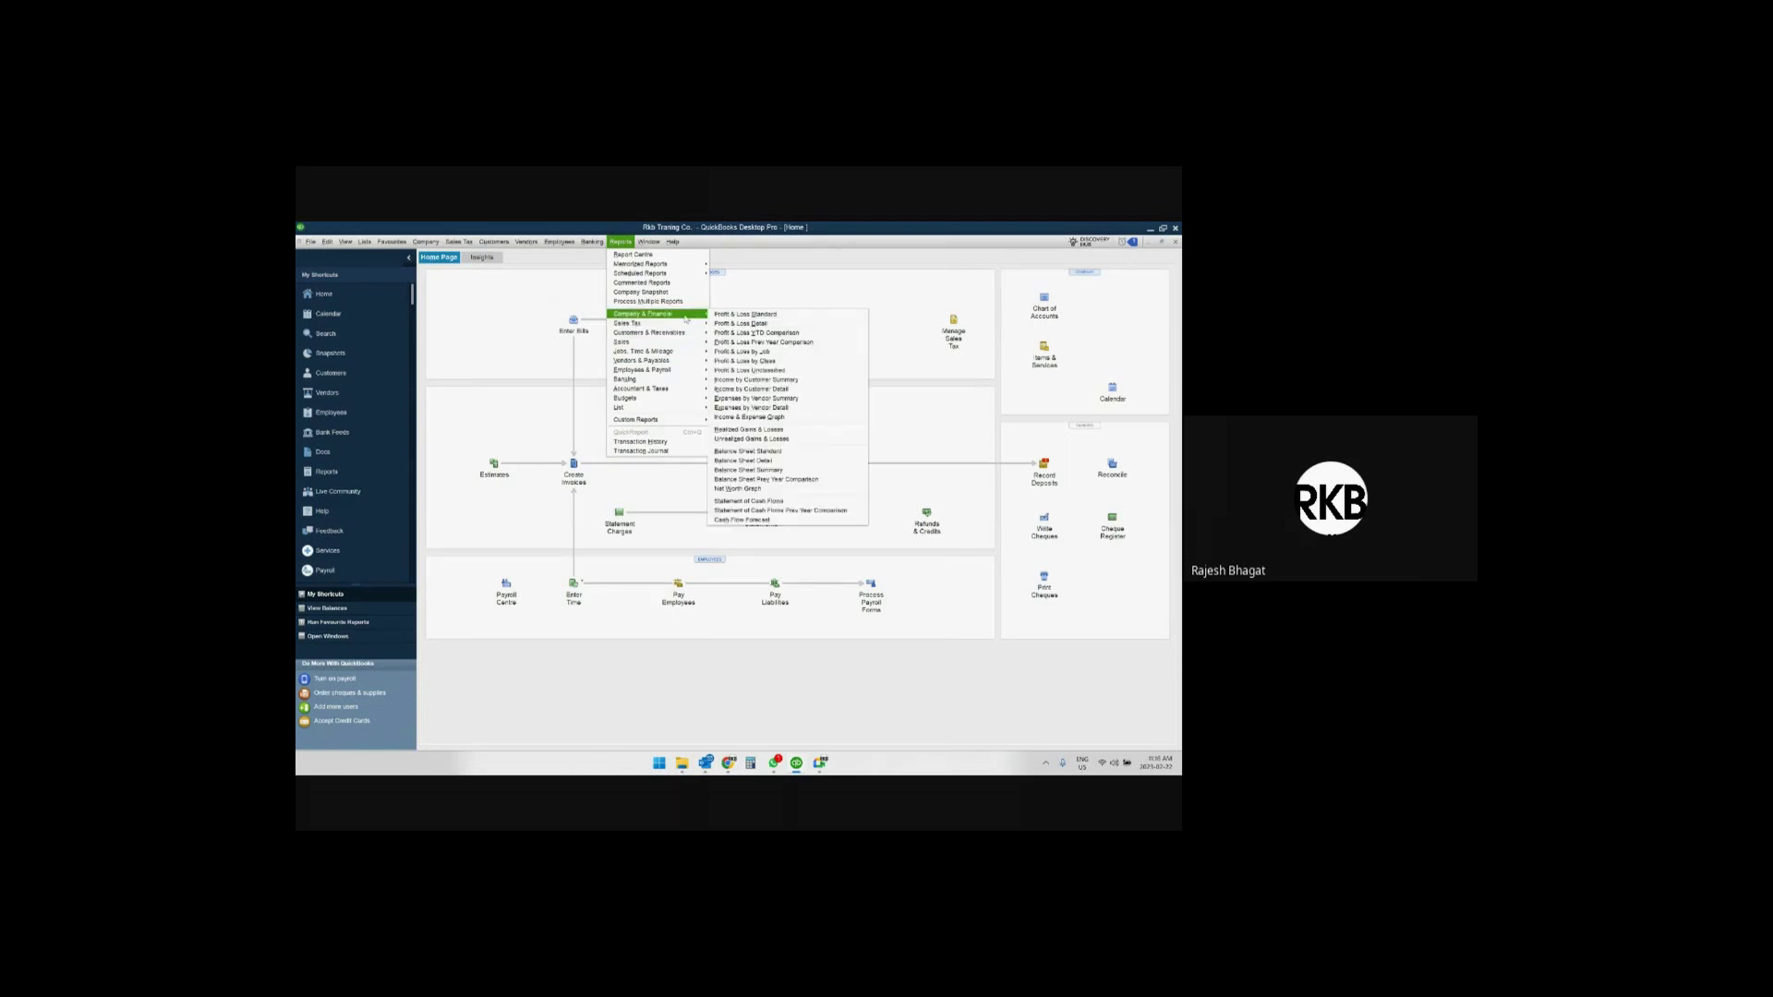
{"action": "left_click", "coordinate": [794, 453]}
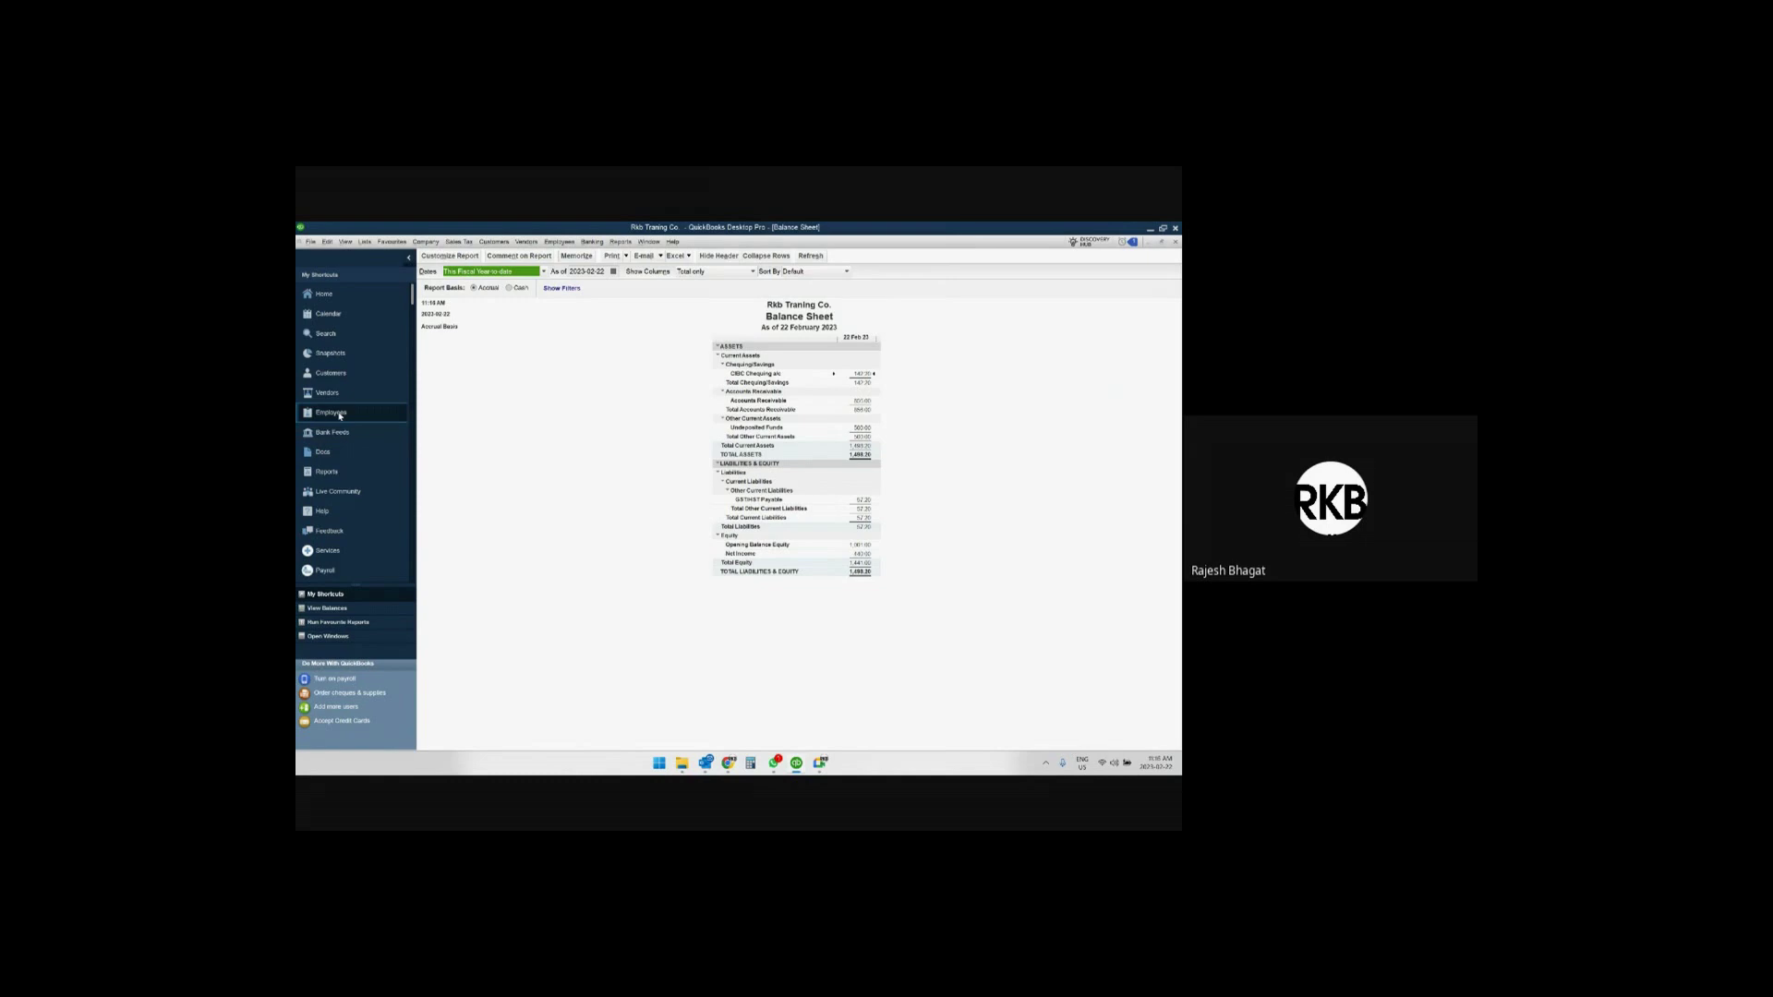
{"action": "left_click", "coordinate": [334, 375]}
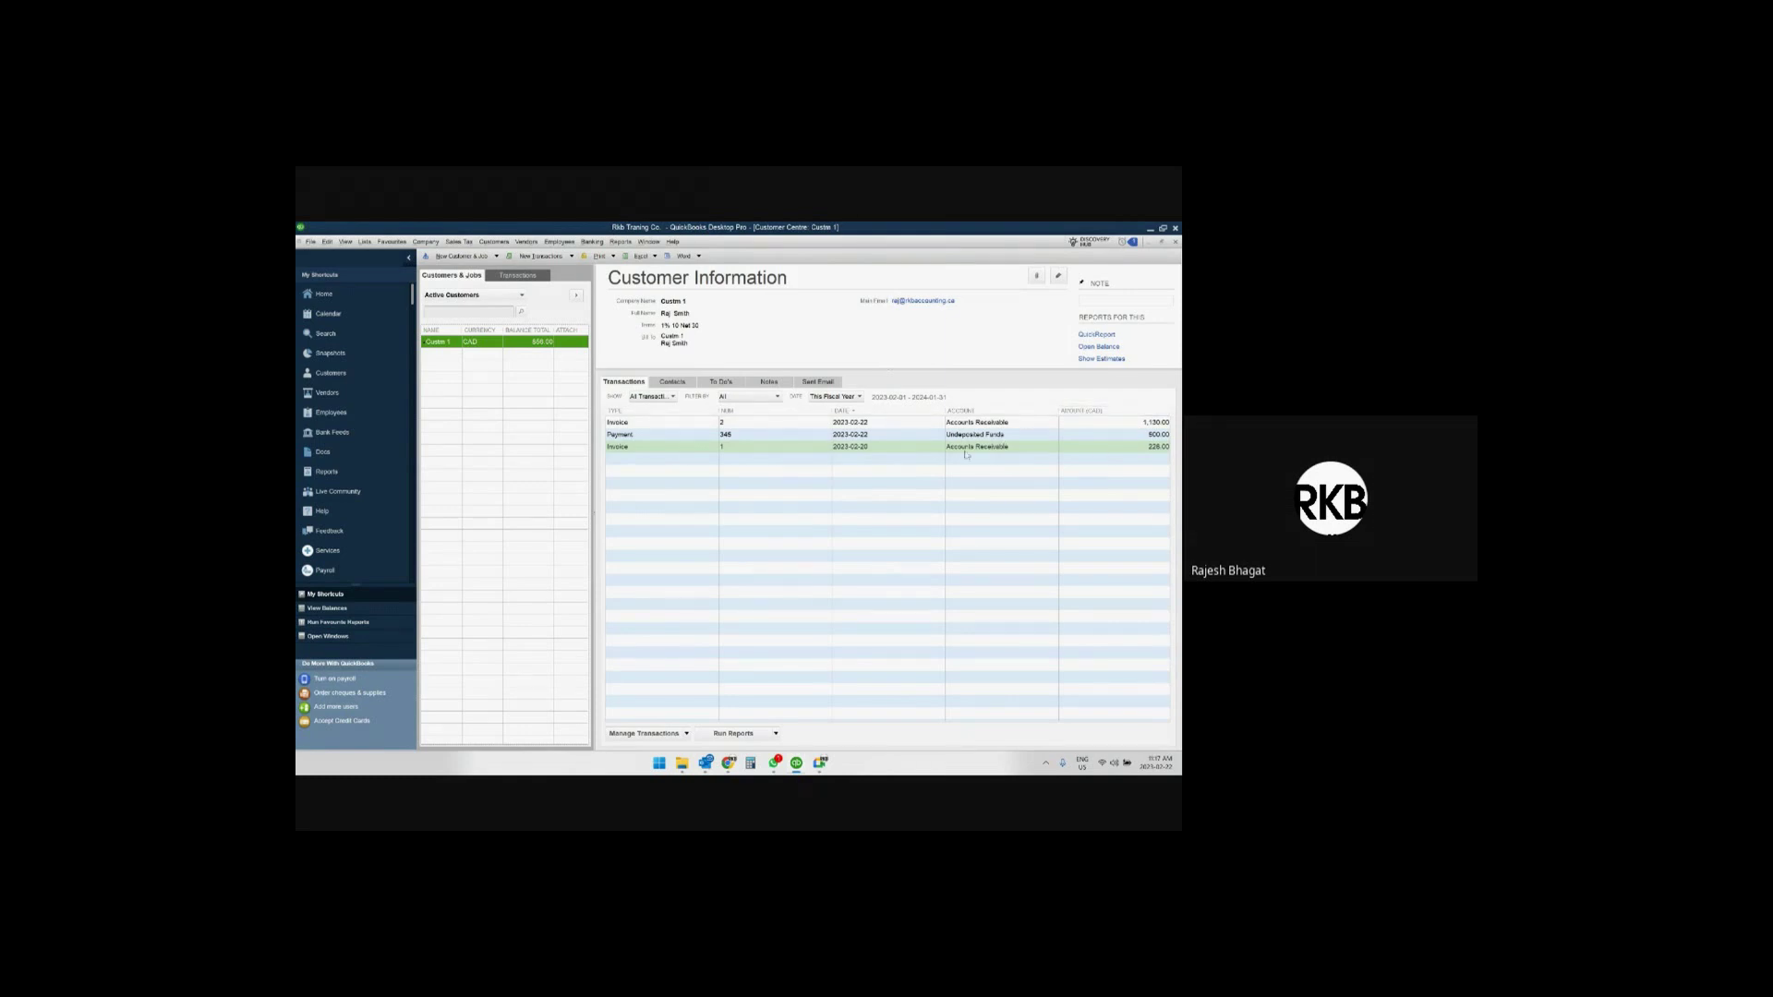
Add the Aging and Open Balance columns to the chosen columns of Custom 1's transaction list.
{"action": "right_click", "coordinate": [682, 415]}
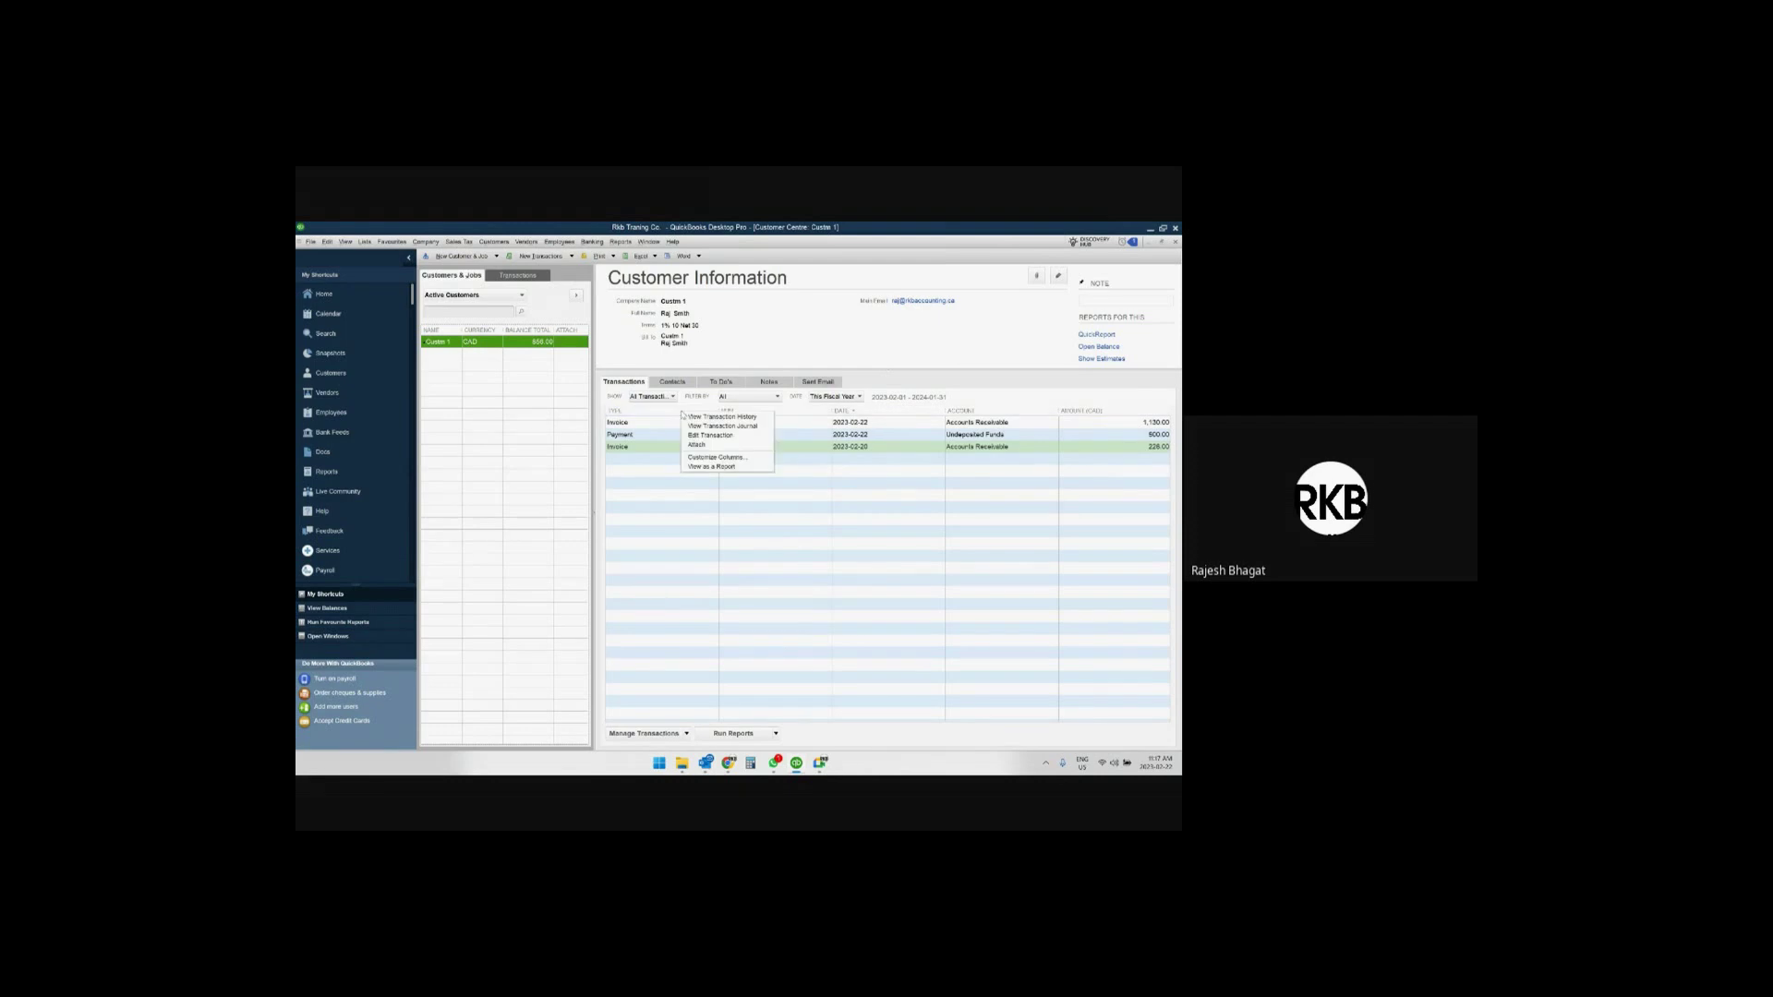
{"action": "left_click", "coordinate": [730, 459]}
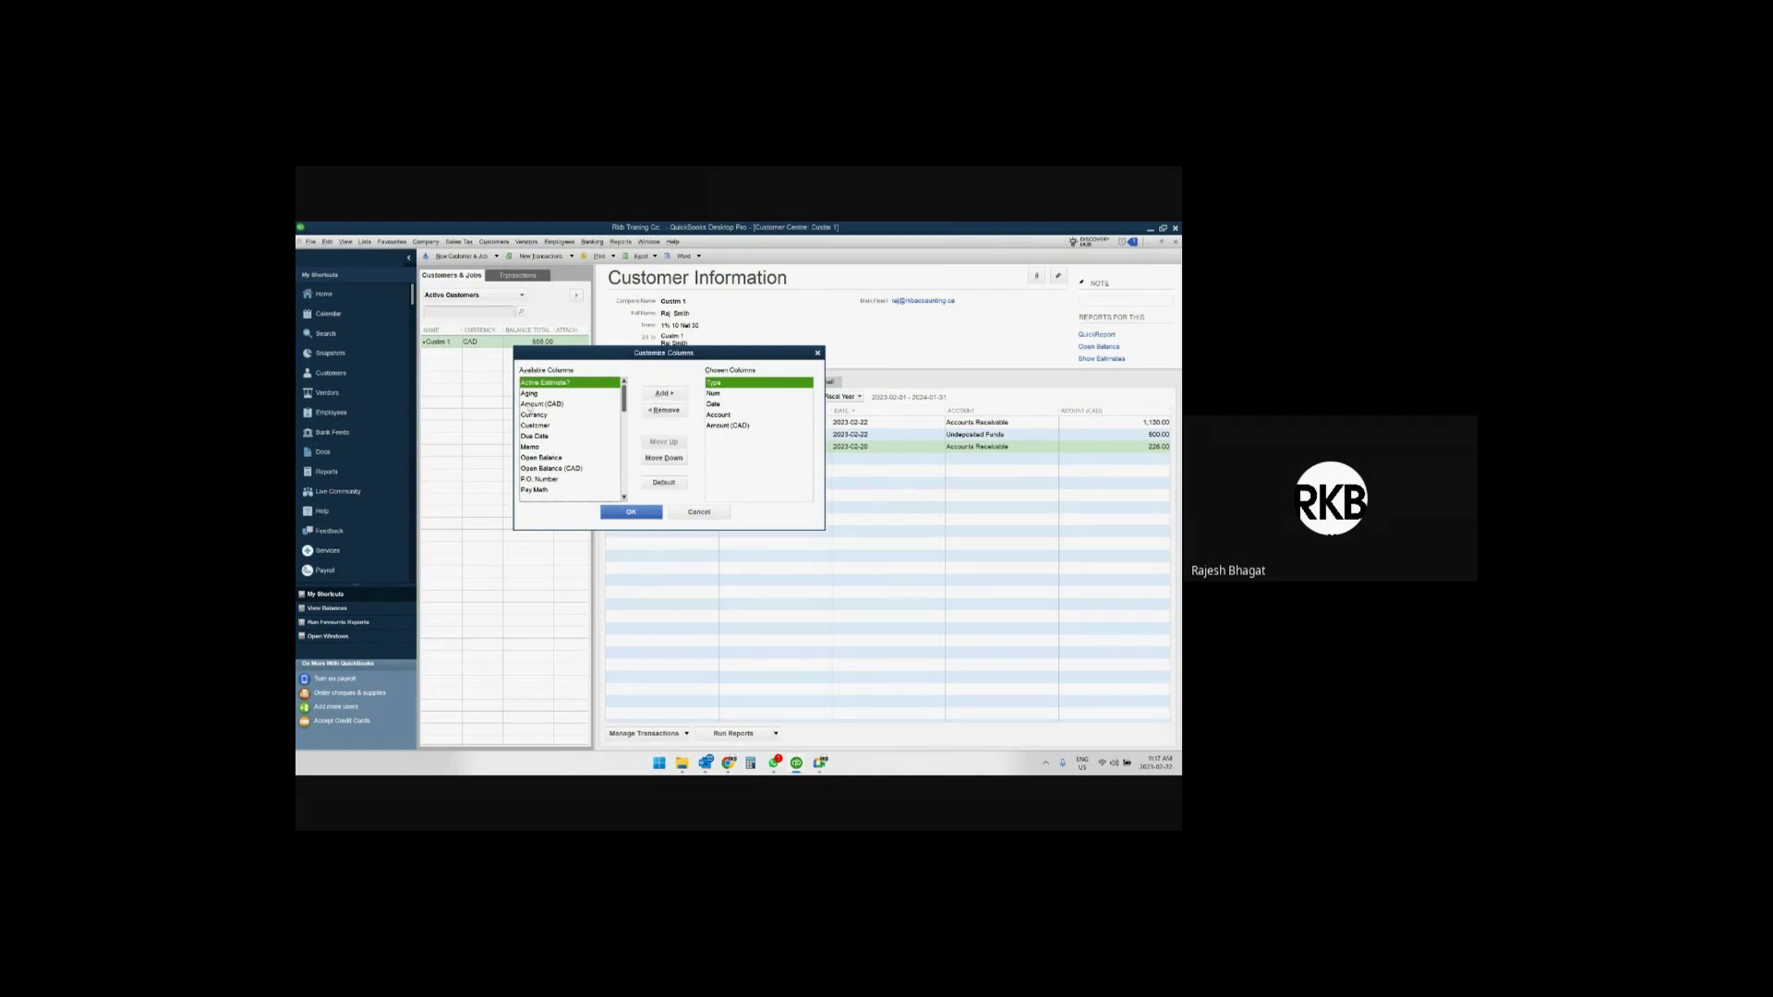
{"action": "left_click", "coordinate": [531, 394]}
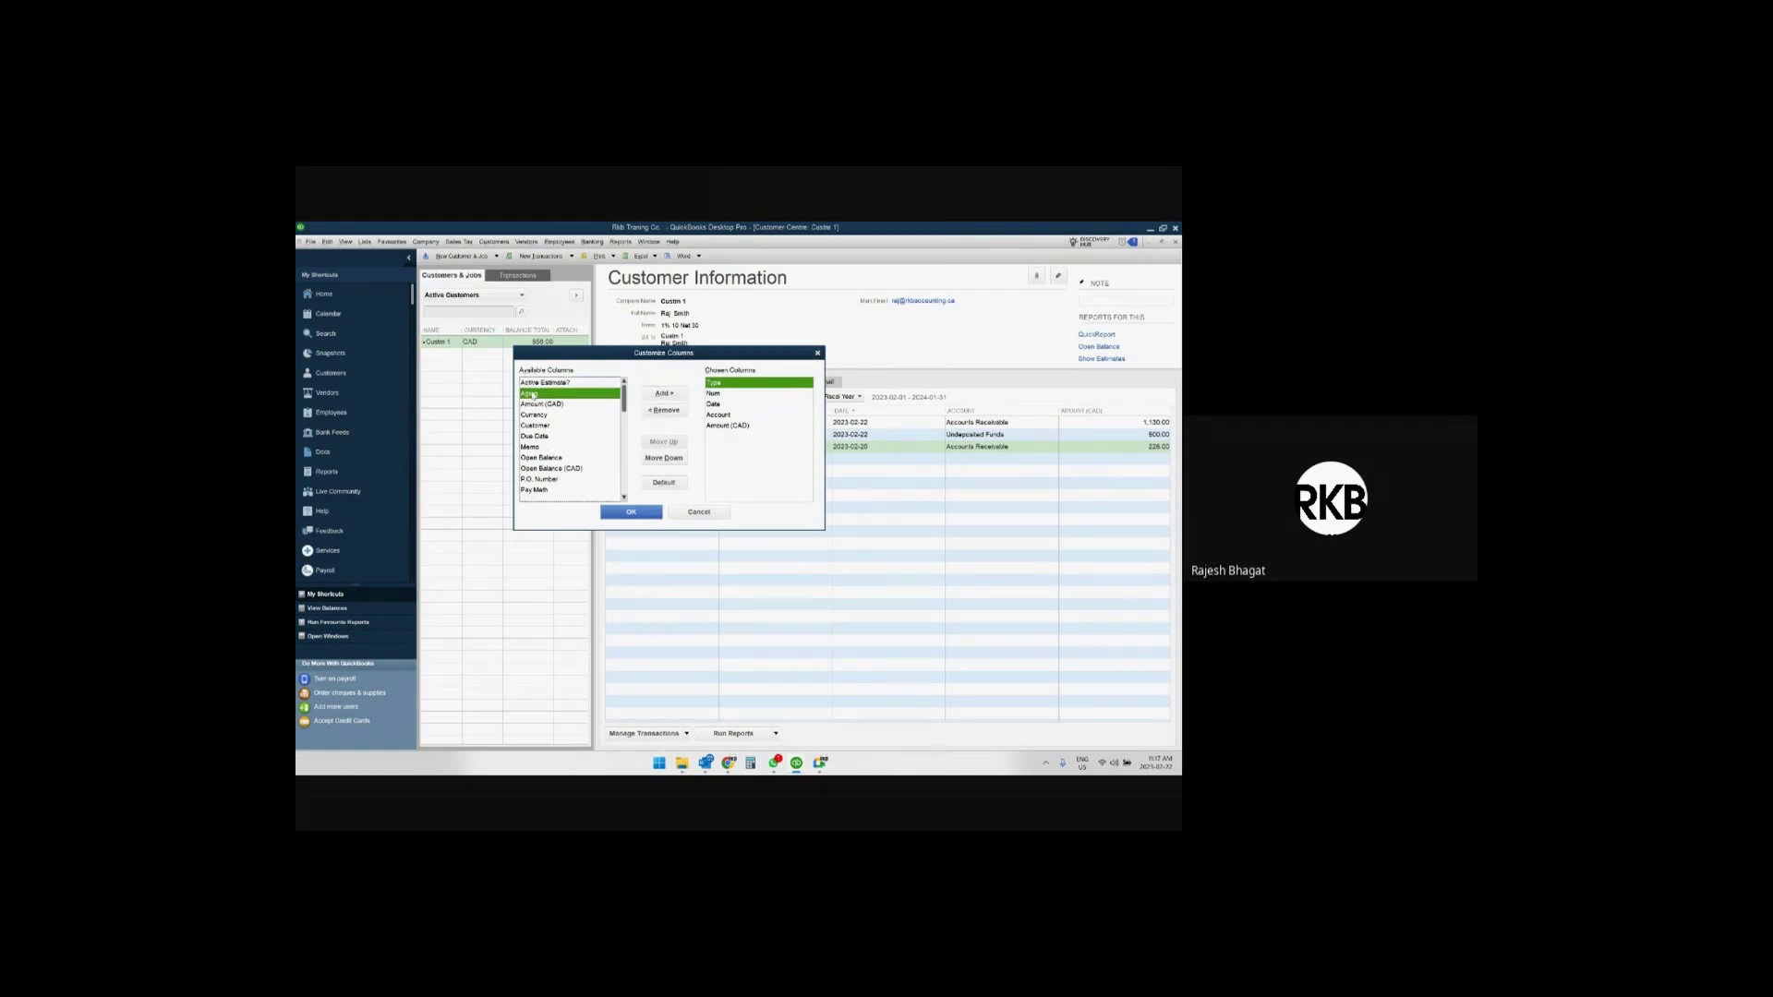
{"action": "left_click", "coordinate": [664, 394]}
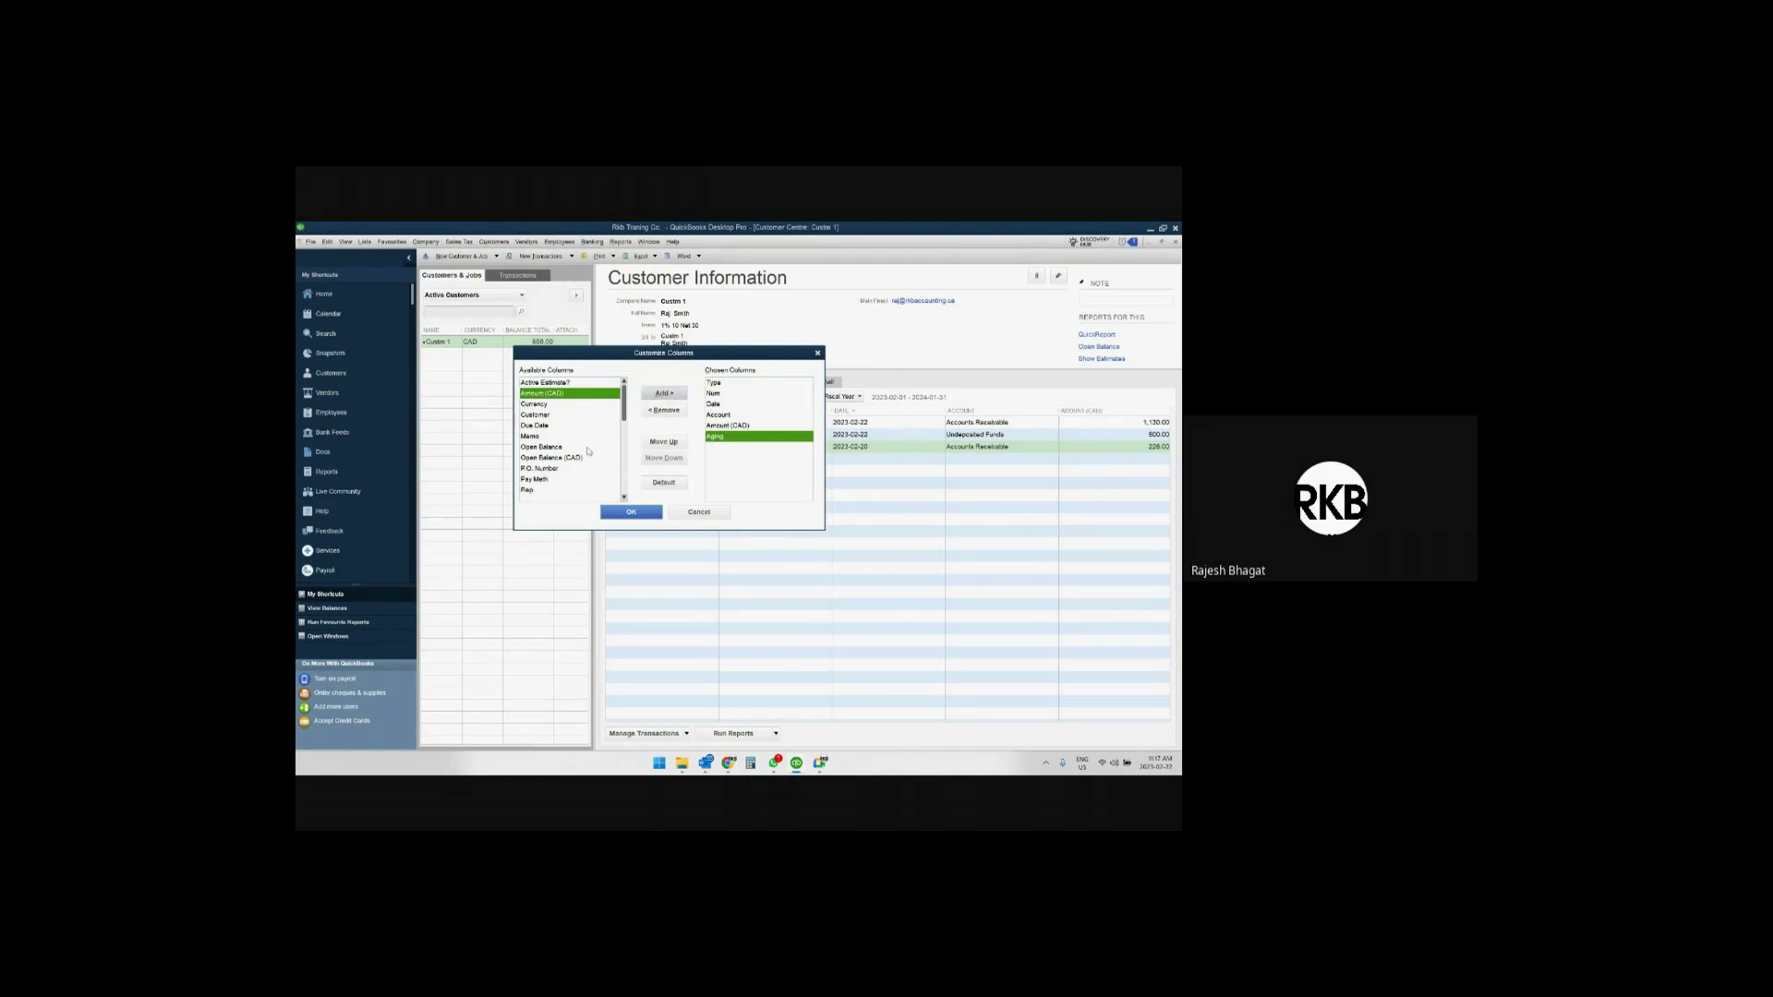
{"action": "left_click", "coordinate": [554, 447]}
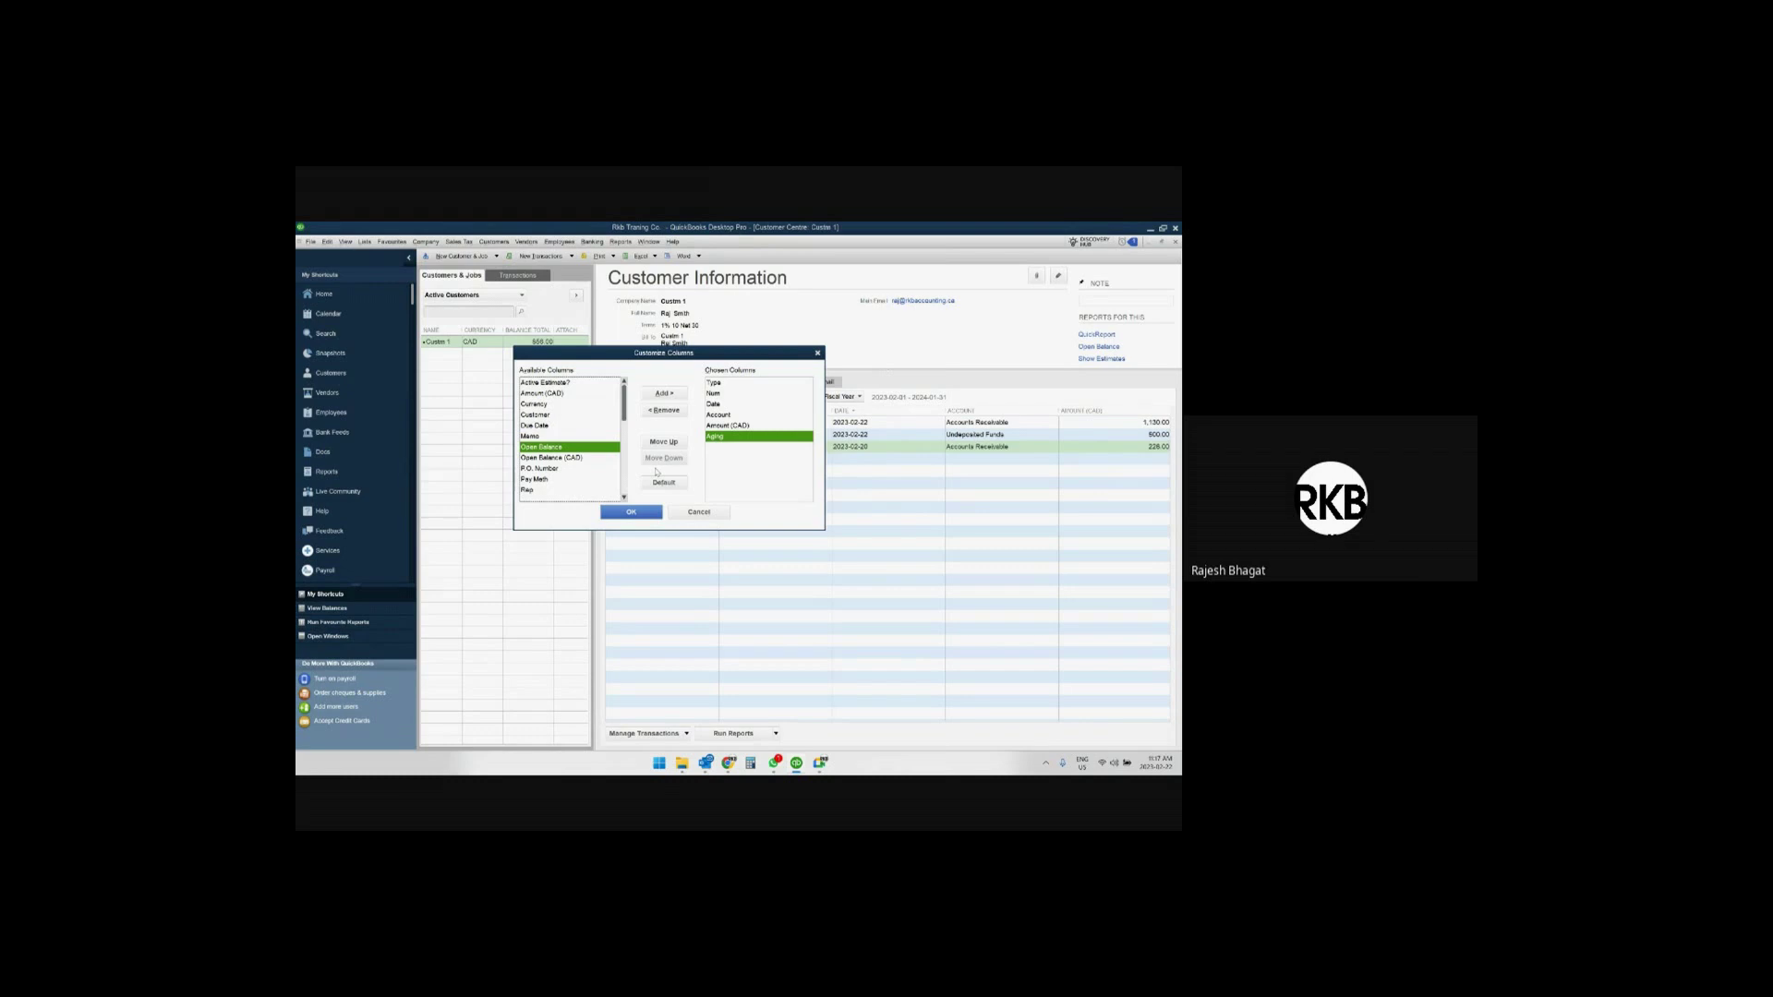
{"action": "left_click", "coordinate": [665, 395]}
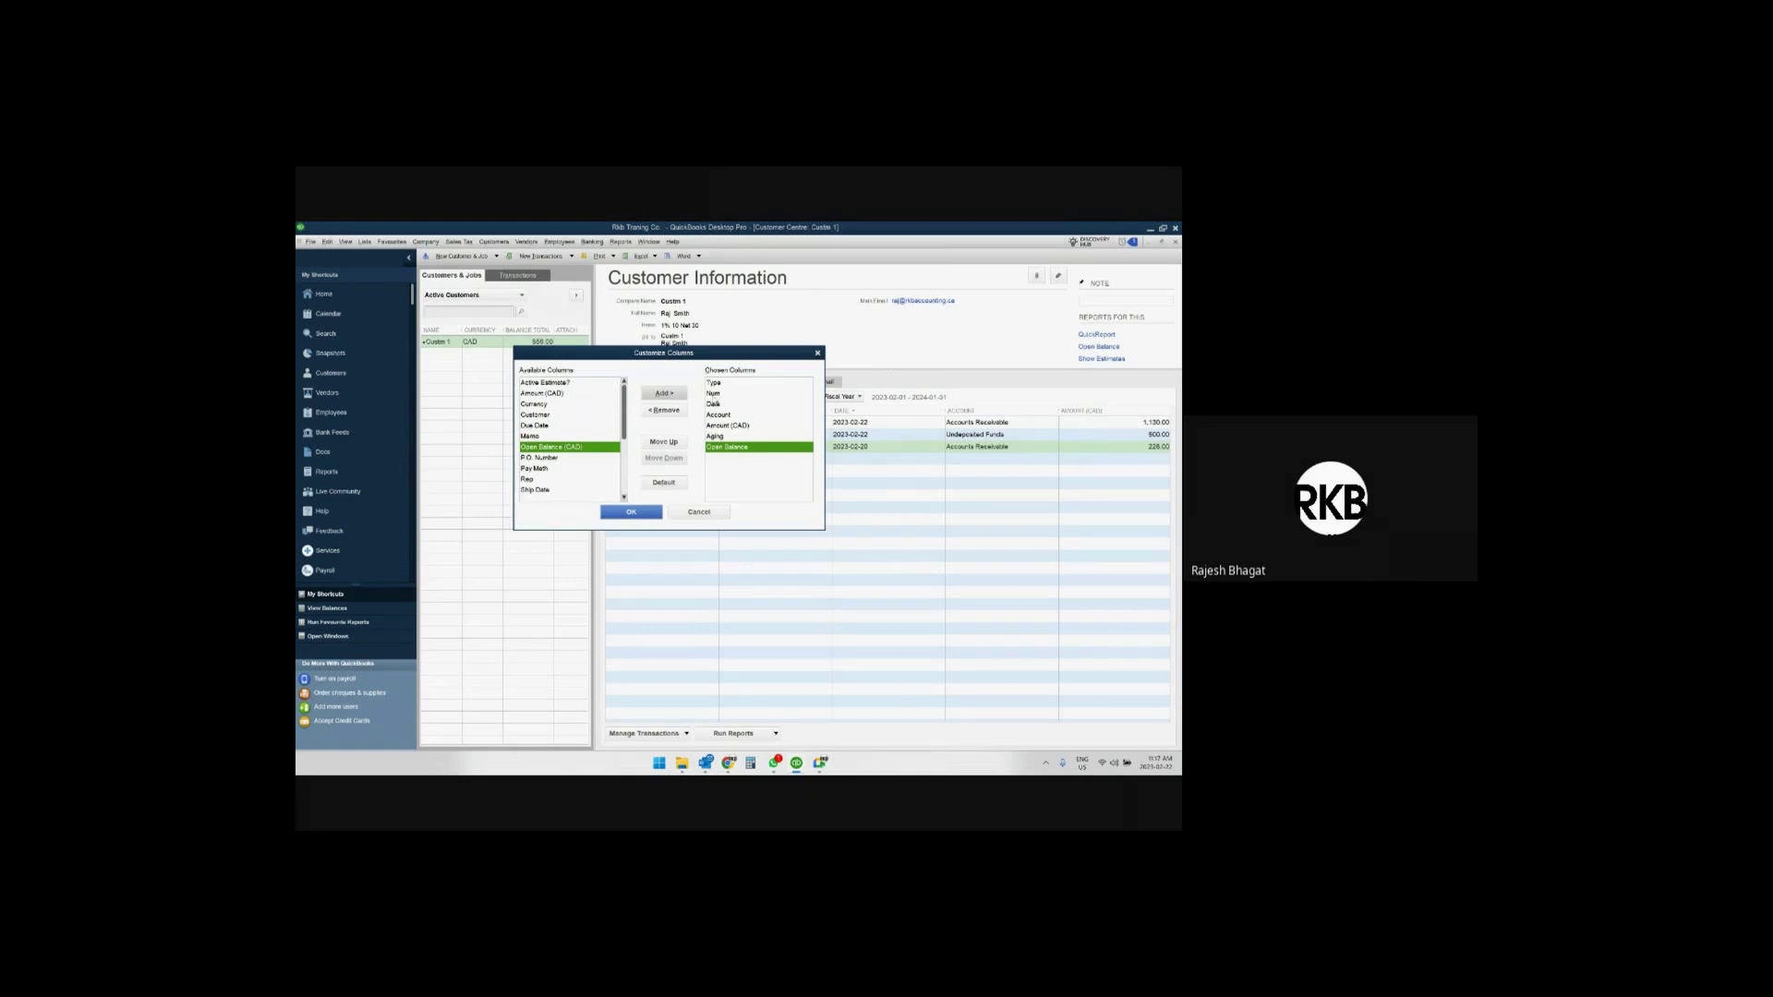
Move the Num column to the end by removing and re-adding it, and apply the column layout.
{"action": "left_click", "coordinate": [722, 394]}
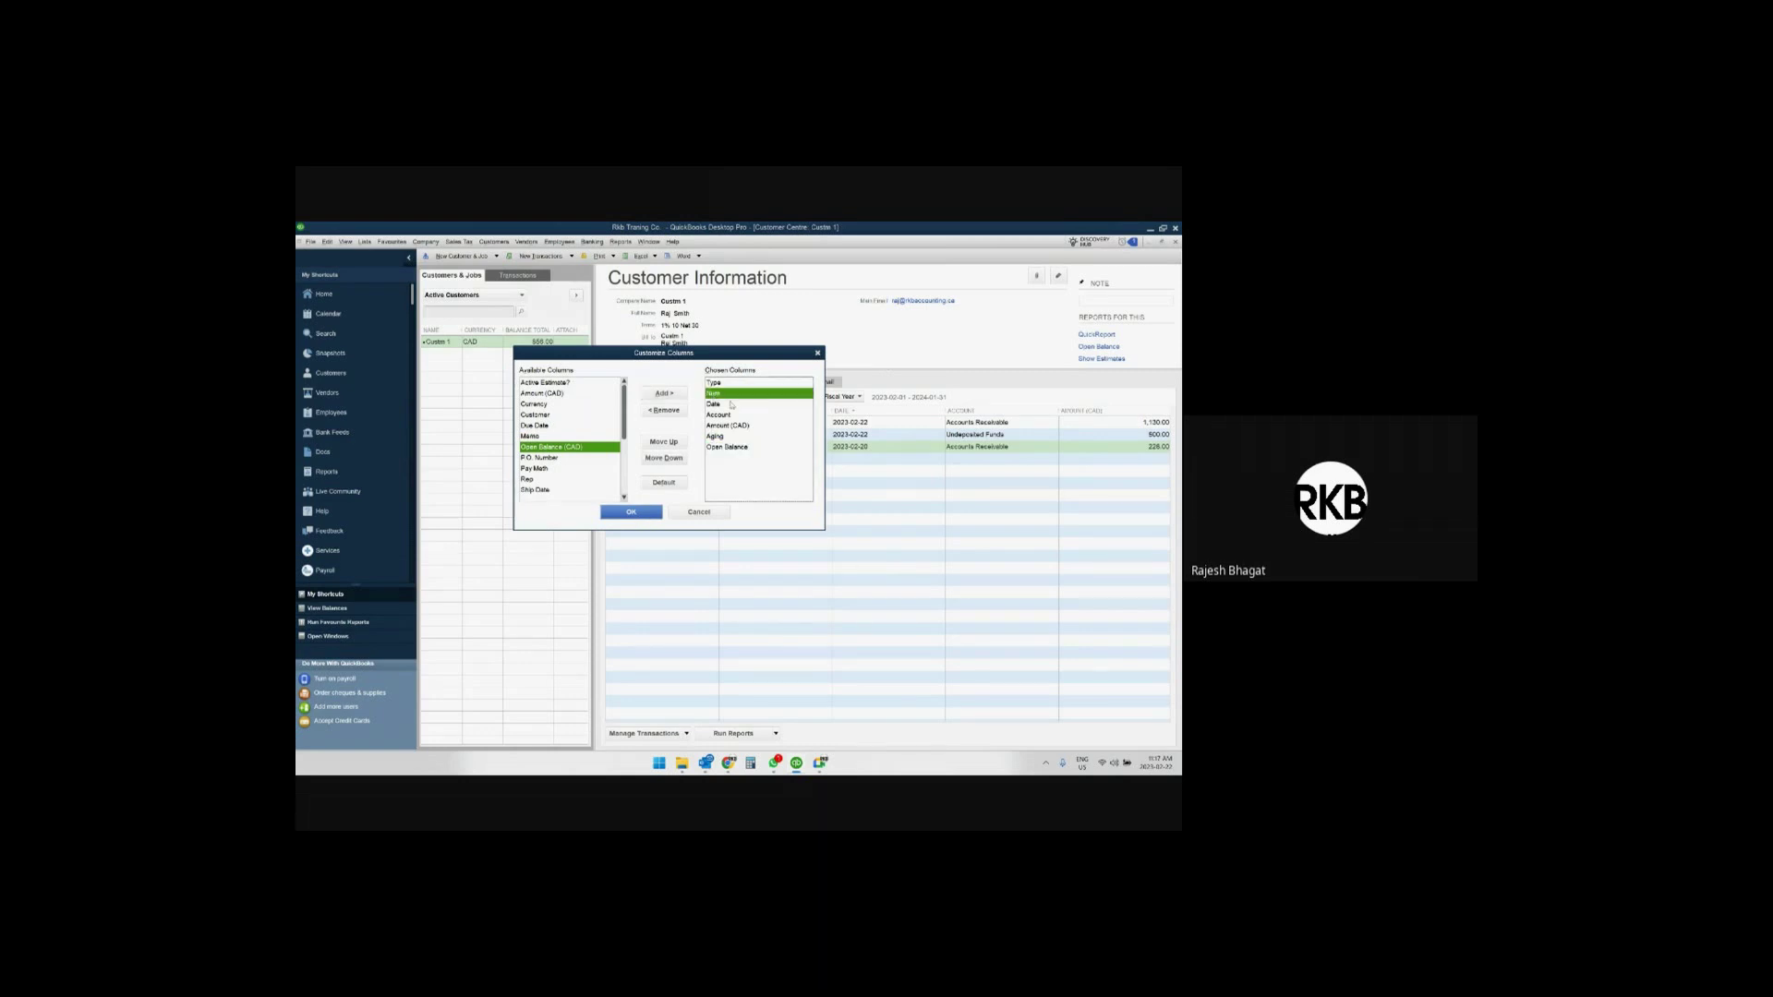
{"action": "left_click", "coordinate": [665, 412]}
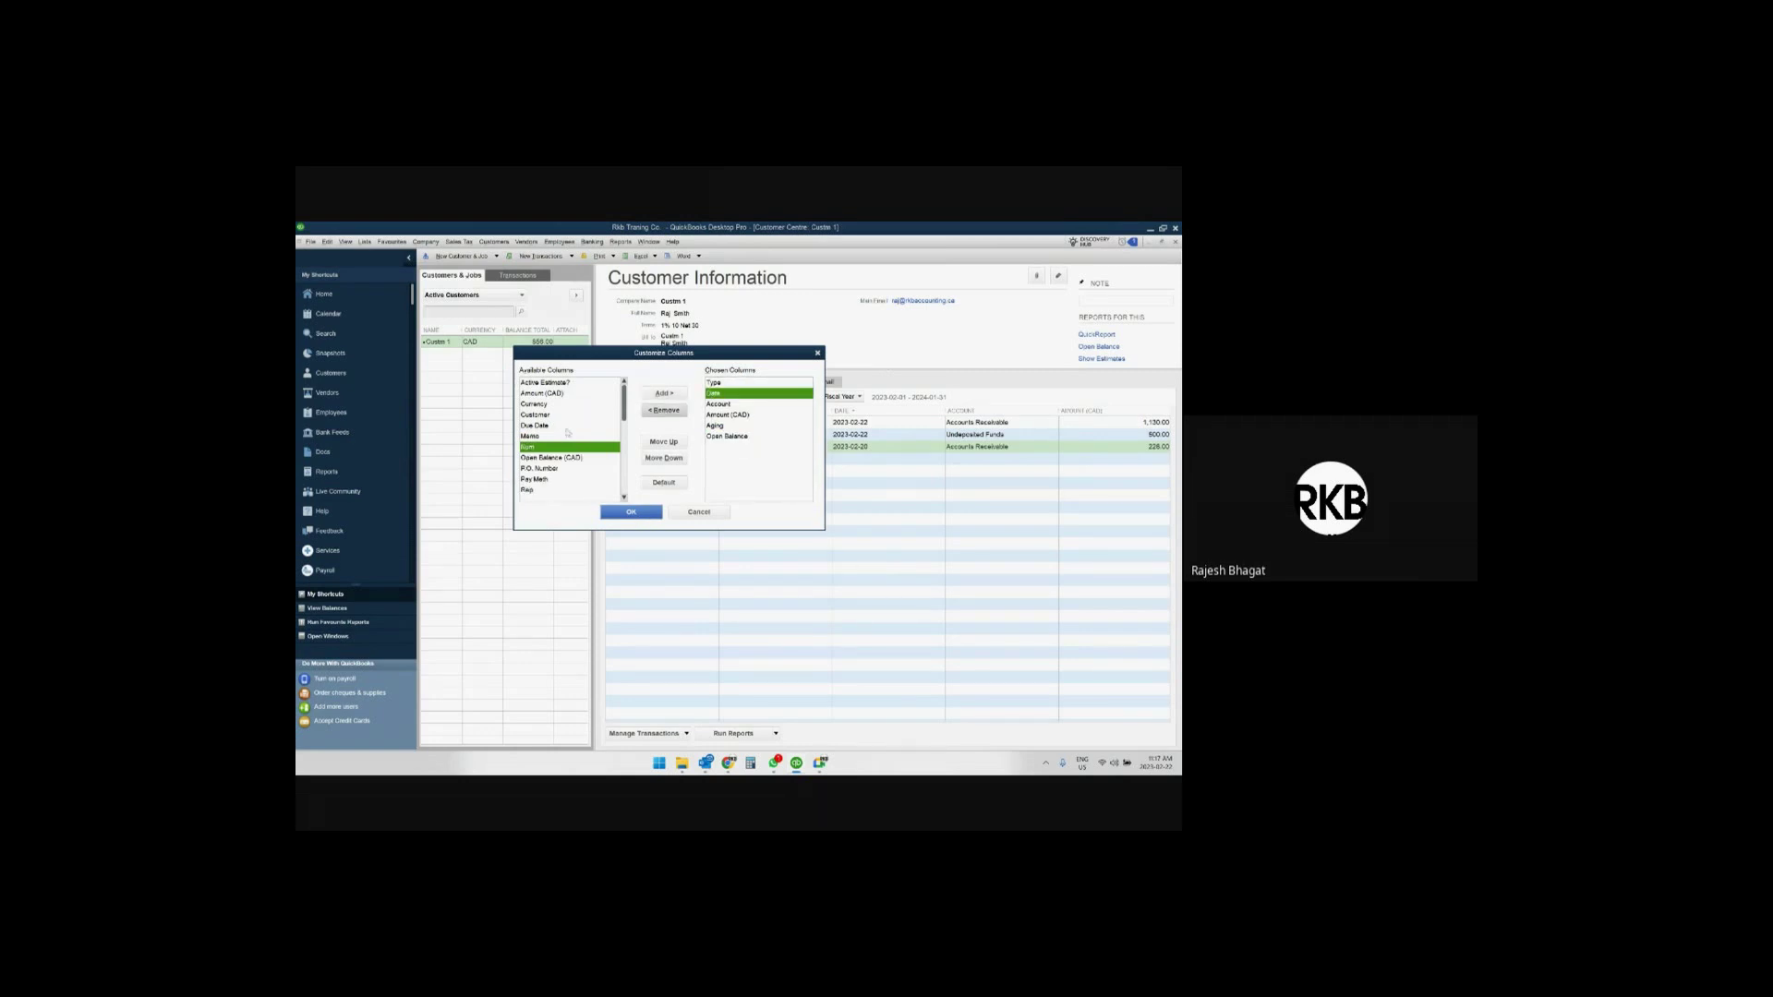
{"action": "left_click", "coordinate": [663, 394]}
{"action": "left_click", "coordinate": [632, 513]}
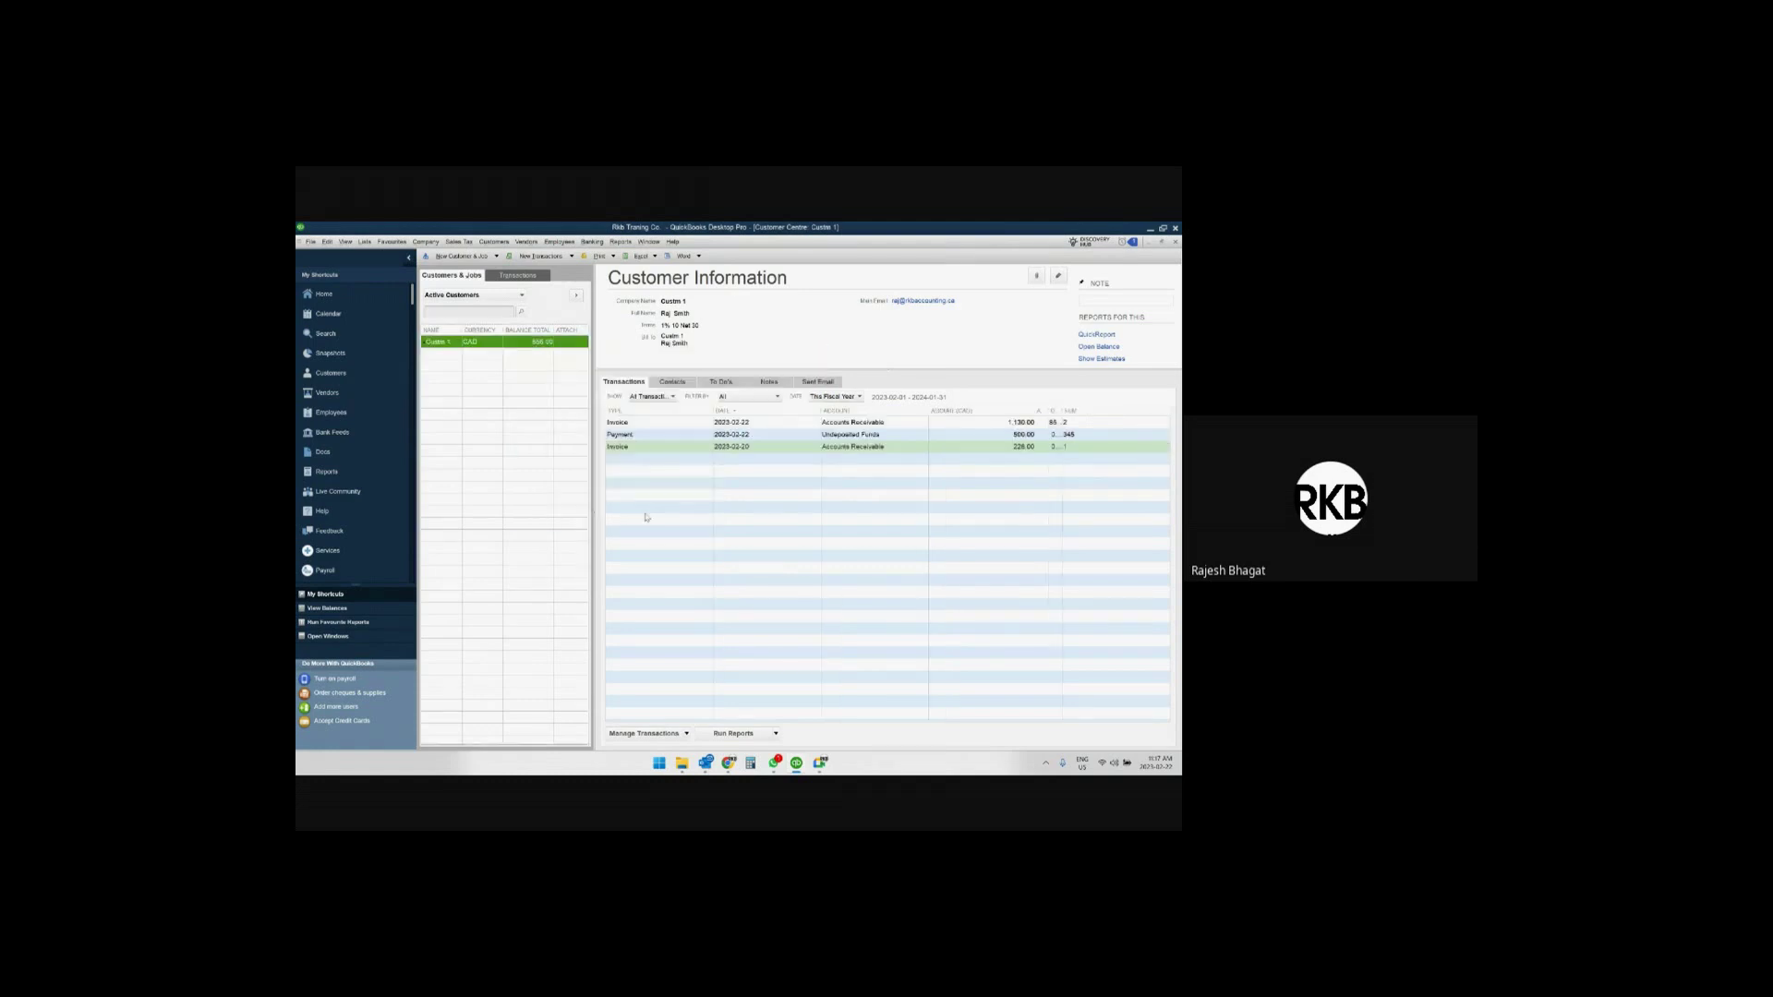
Narrow the transaction list's Type, Date, Account, Amount (CAD) and Aging columns, and review the payment and the 2023-02-22 invoice.
{"action": "left_click_drag", "start_coordinate": [713, 412], "coordinate": [664, 413]}
{"action": "left_click_drag", "start_coordinate": [779, 413], "coordinate": [739, 412]}
{"action": "left_click_drag", "start_coordinate": [855, 413], "coordinate": [825, 413]}
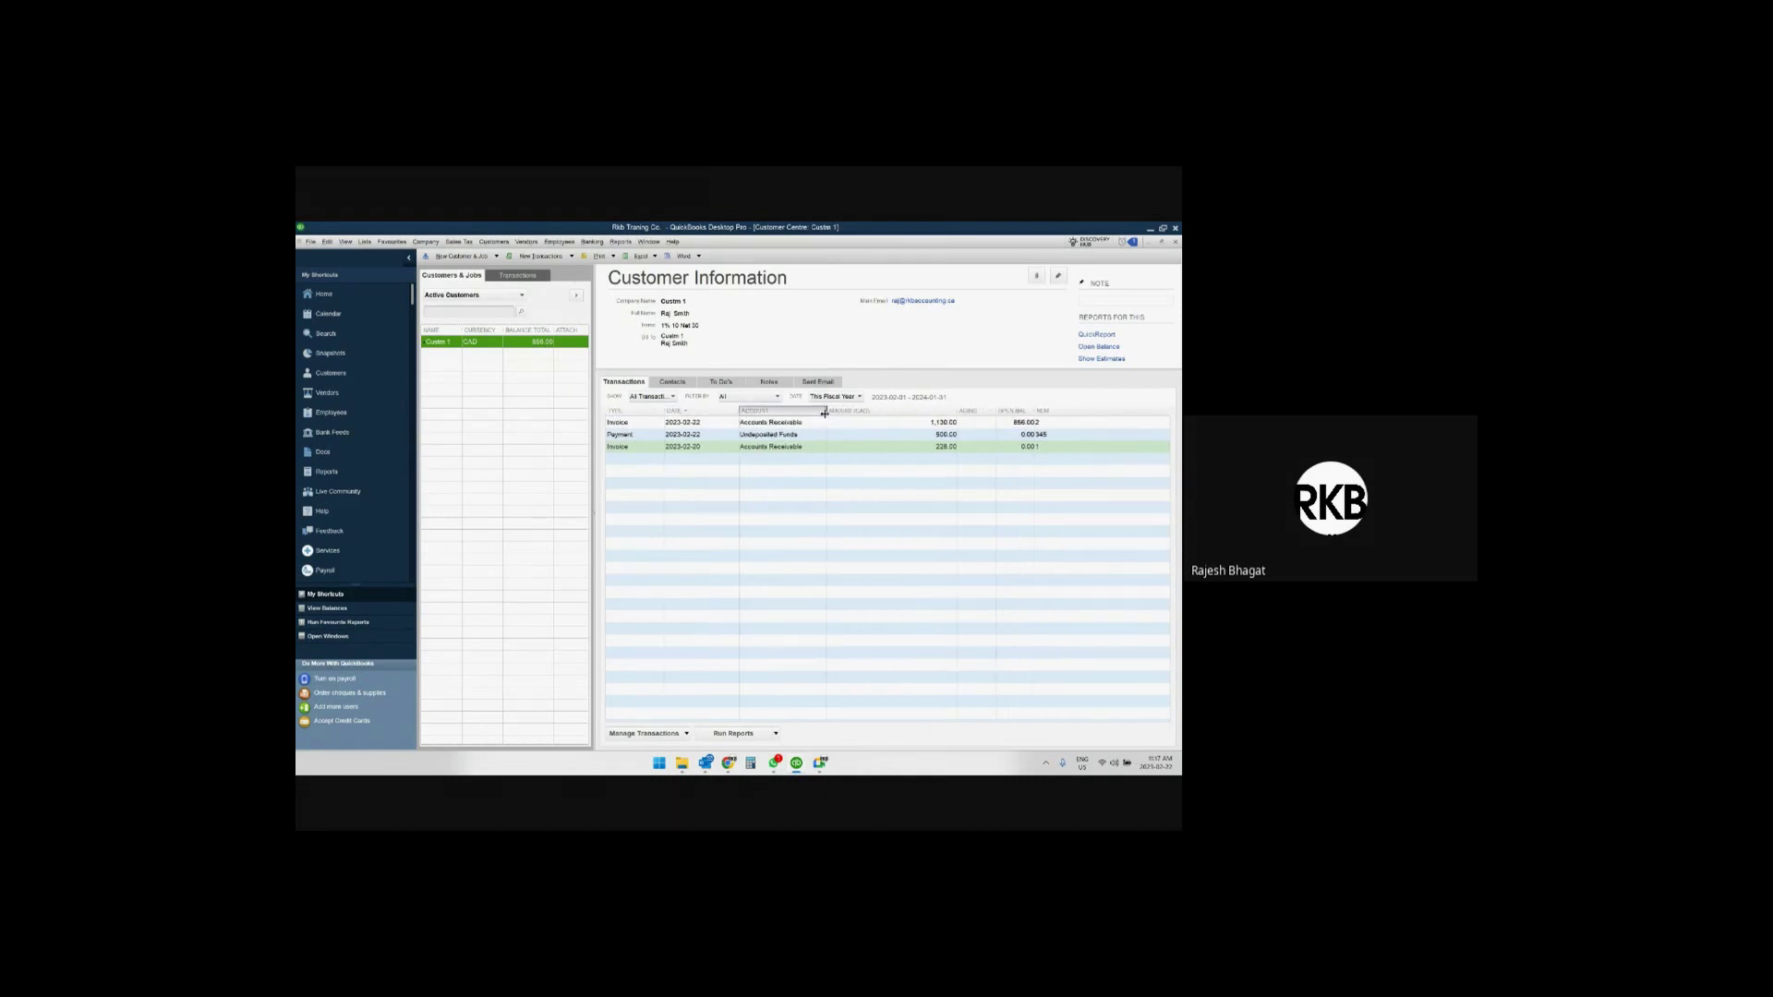
{"action": "mouse_move", "coordinate": [960, 412]}
{"action": "left_mouse_down"}
{"action": "mouse_move", "coordinate": [877, 412]}
{"action": "mouse_move", "coordinate": [935, 412]}
{"action": "left_mouse_up"}
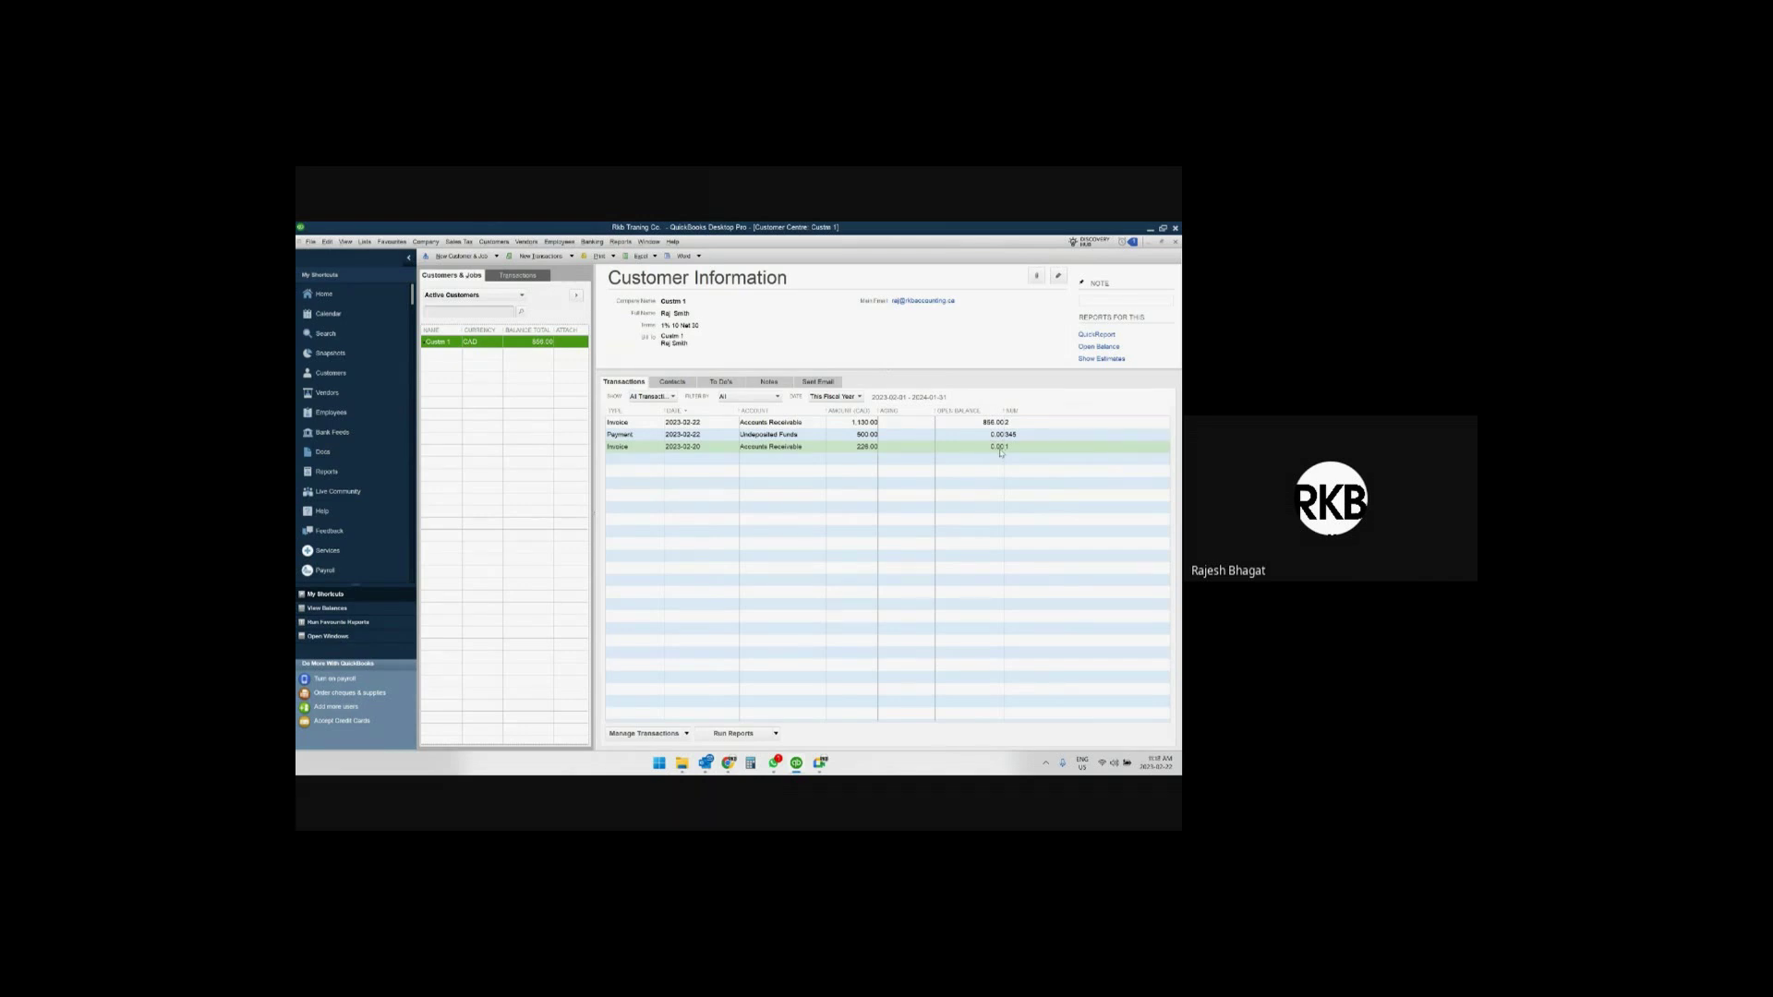
{"action": "left_click", "coordinate": [775, 436]}
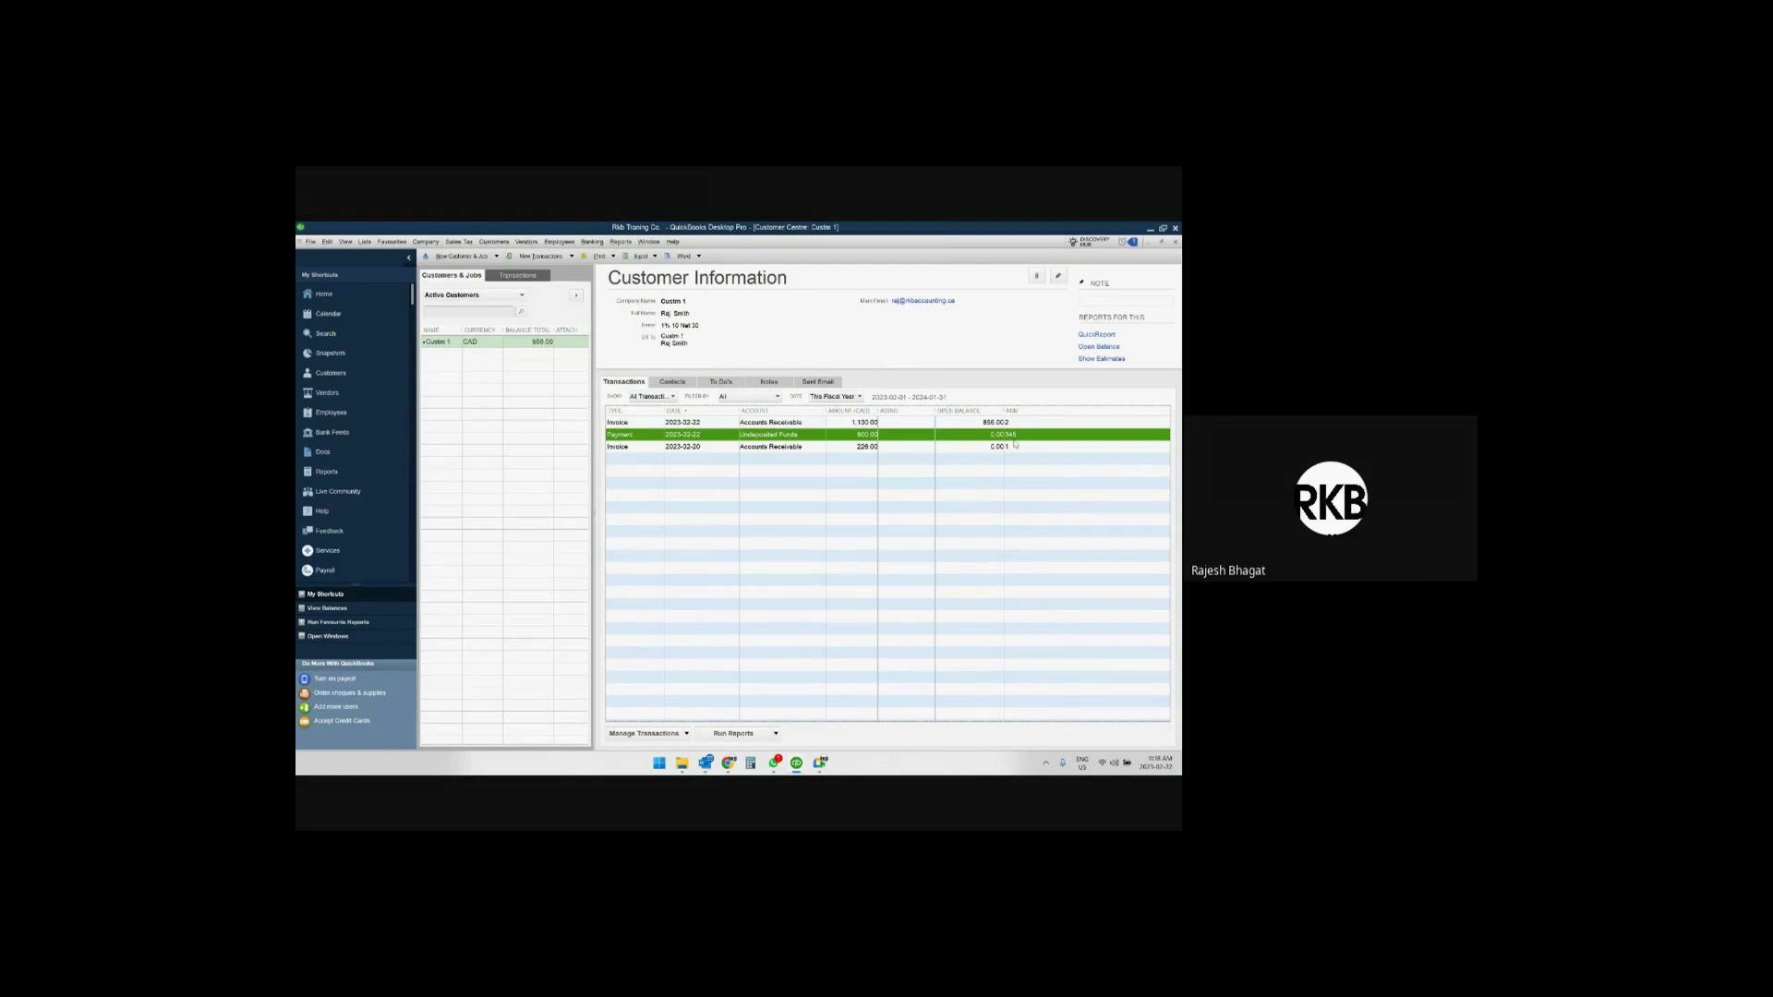
{"action": "left_click", "coordinate": [865, 424]}
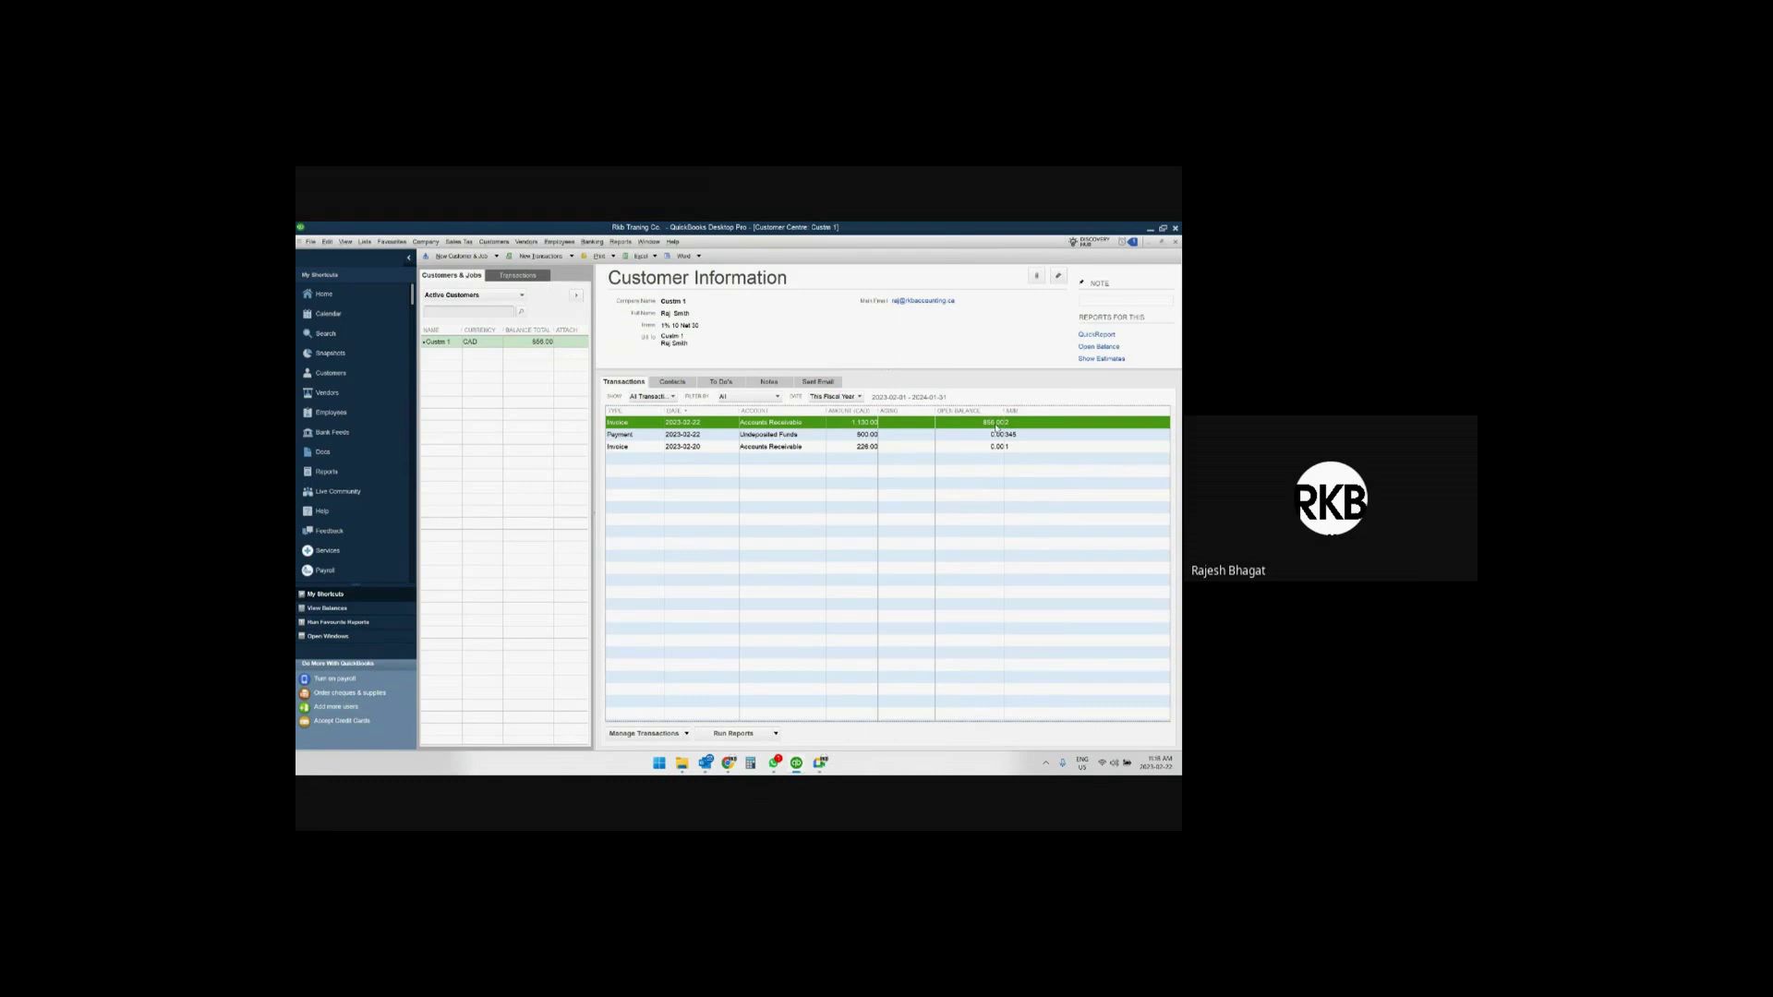
Return to the home page and start a new customer payment received from Custom 1.
{"action": "left_click", "coordinate": [648, 242]}
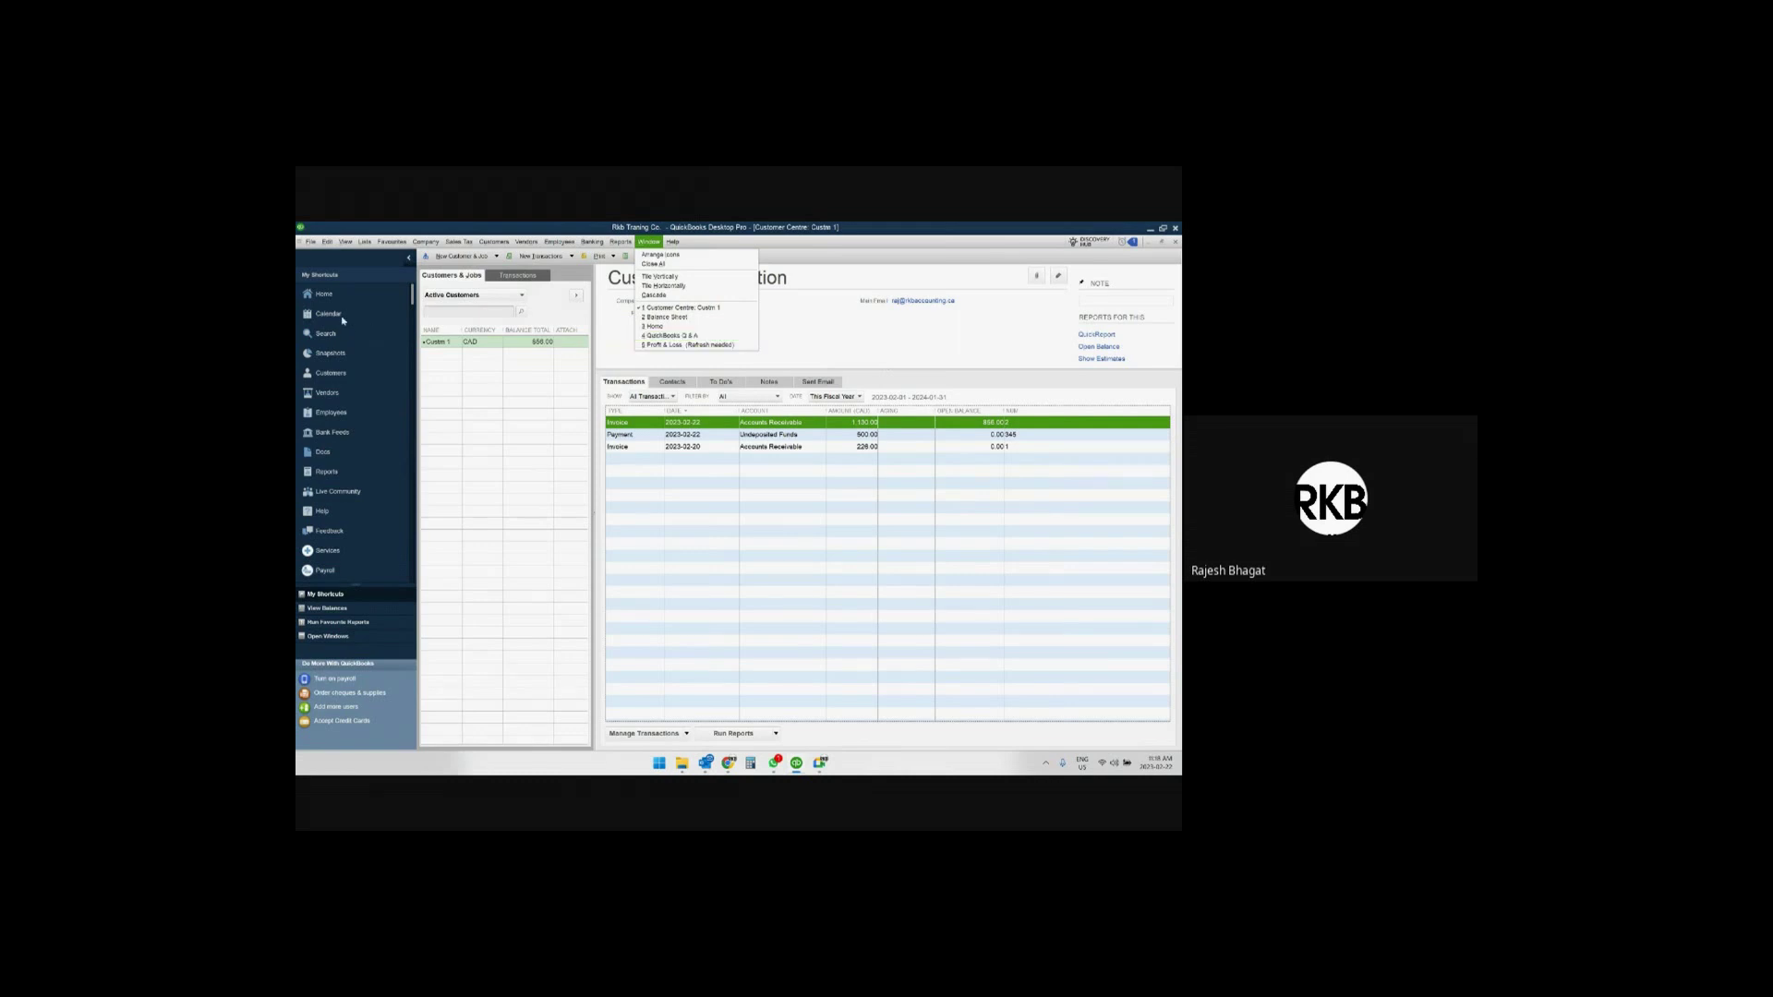
{"action": "left_click", "coordinate": [324, 294]}
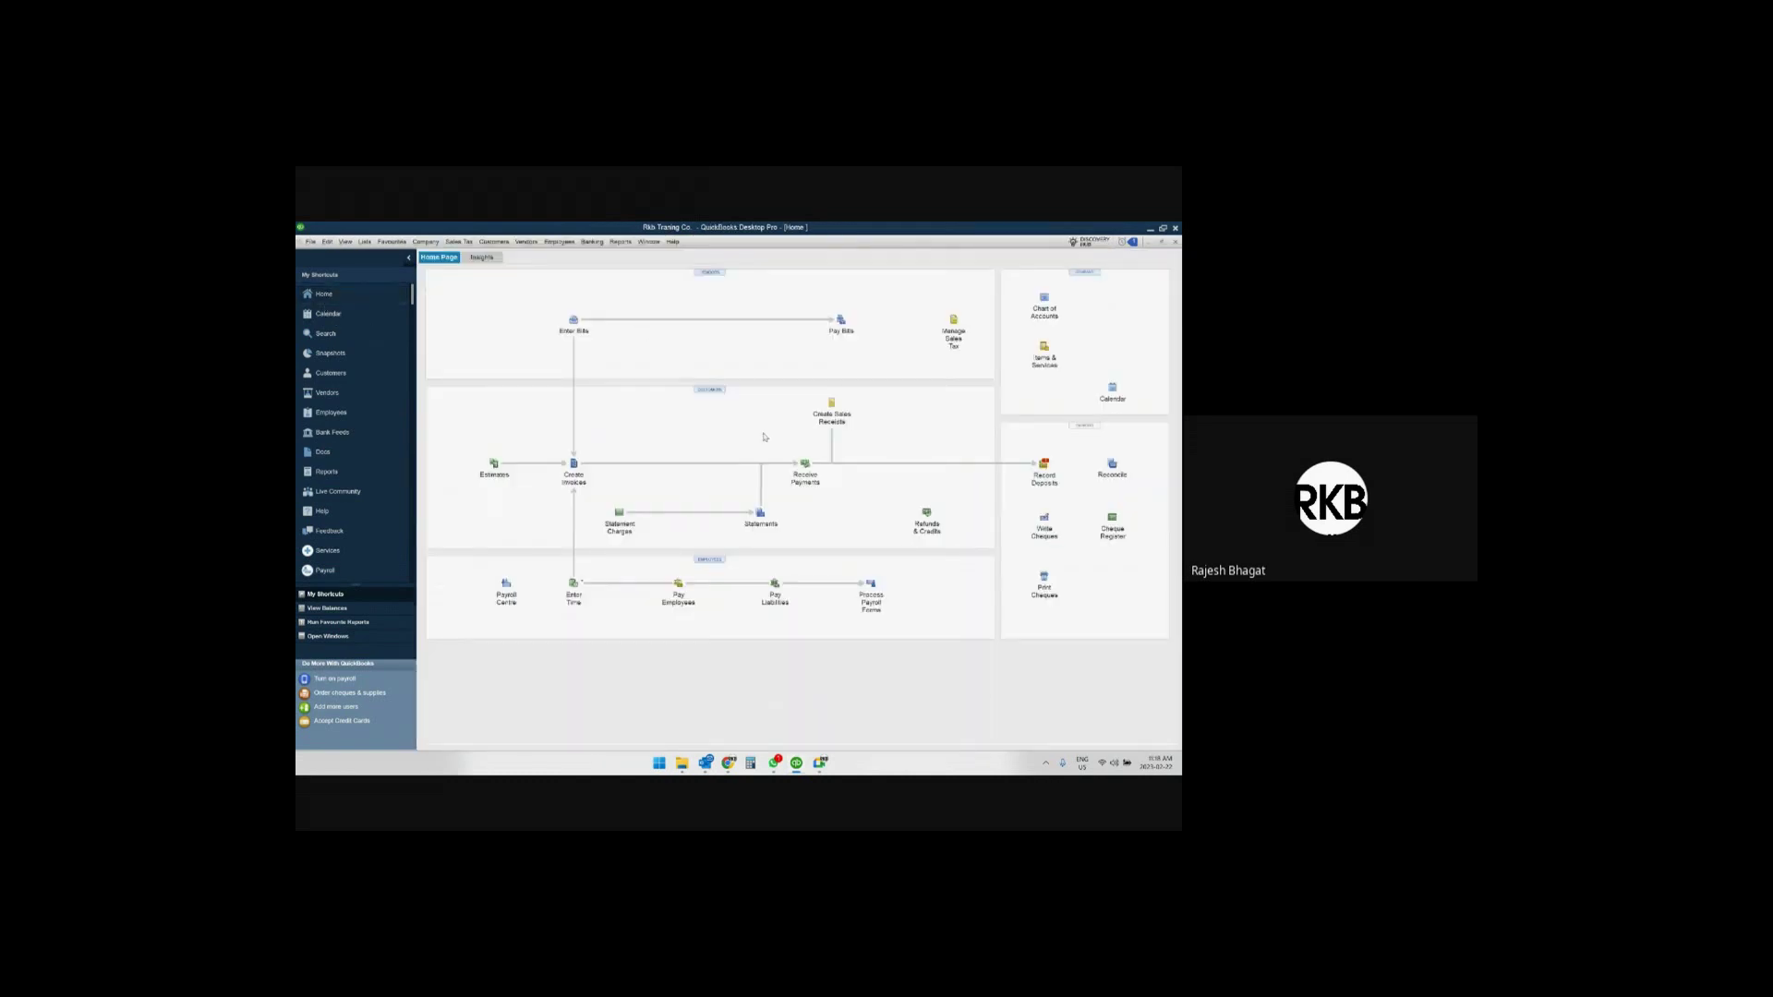
{"action": "left_click", "coordinate": [805, 465]}
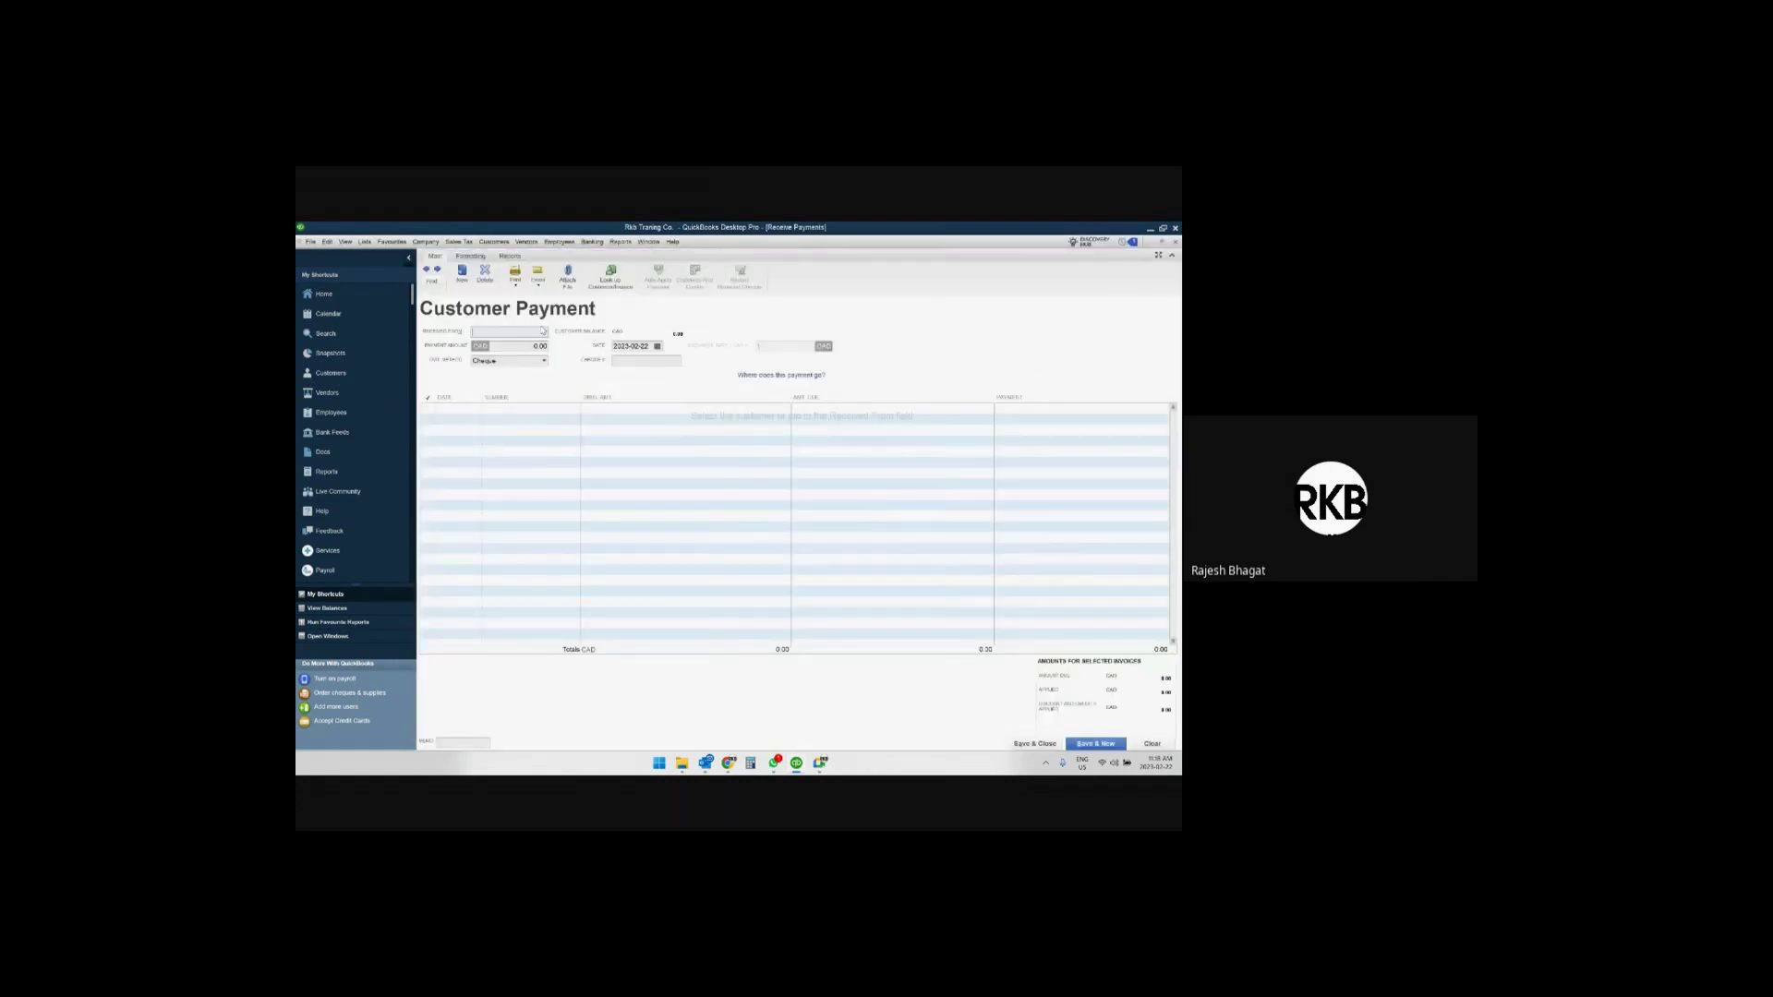
{"action": "left_click", "coordinate": [545, 332]}
{"action": "left_click", "coordinate": [494, 364]}
Set the payment amount to 856, fill in the cheque number and a memo naming the collector, and save and close it.
{"action": "key", "text": "Tab"}
{"action": "type", "text": "856"}
{"action": "key", "text": "Tab"}
{"action": "key", "text": "Tab"}
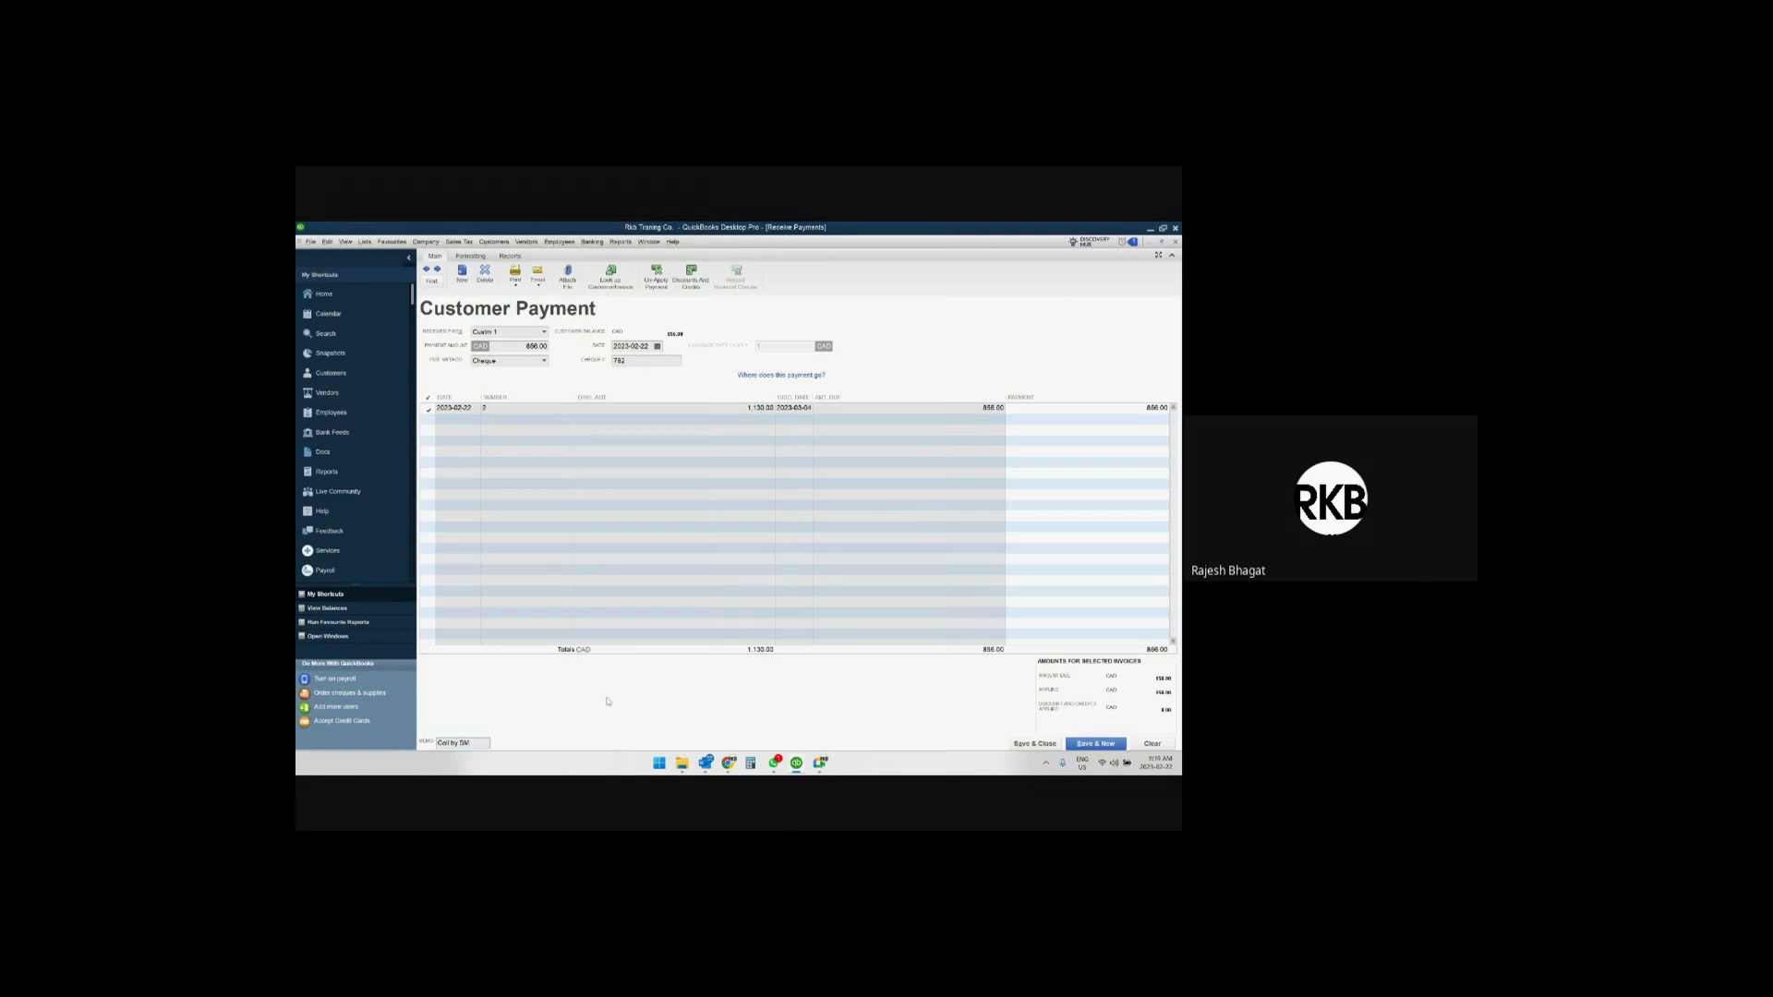
{"action": "left_click", "coordinate": [1038, 744]}
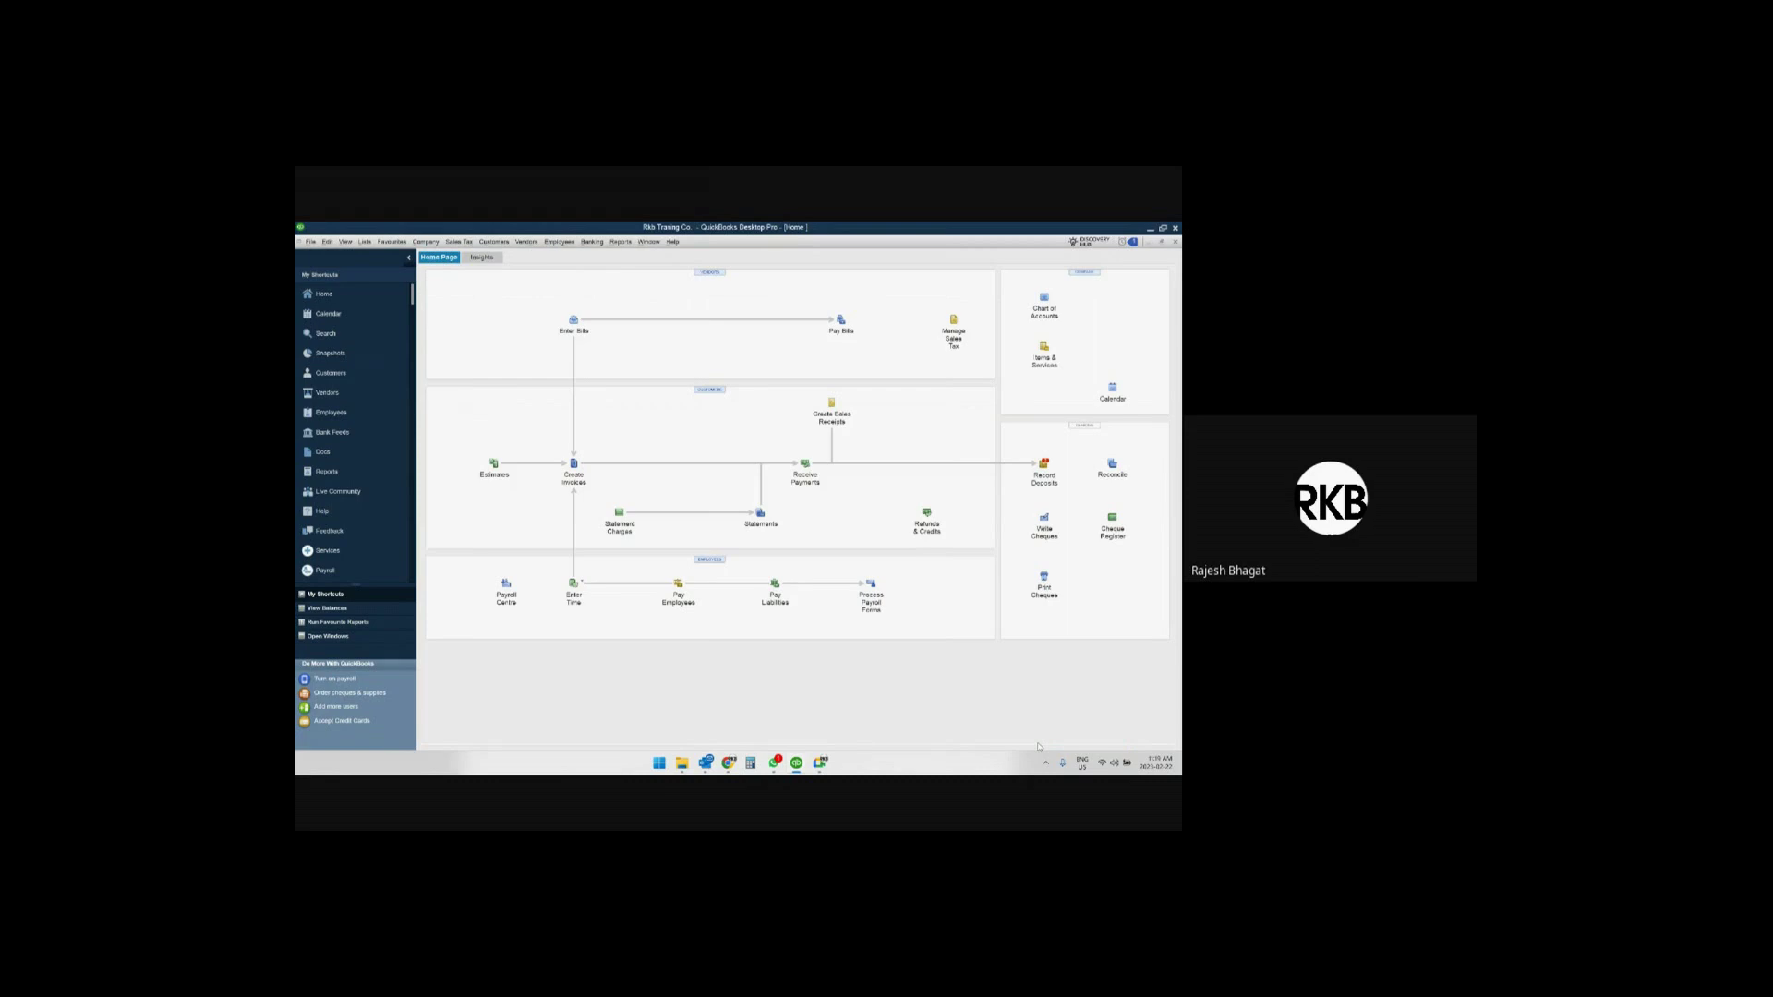
Return to the open Balance Sheet and check its Accounts Receivable and Undeposited Funds balances.
{"action": "left_click", "coordinate": [649, 241]}
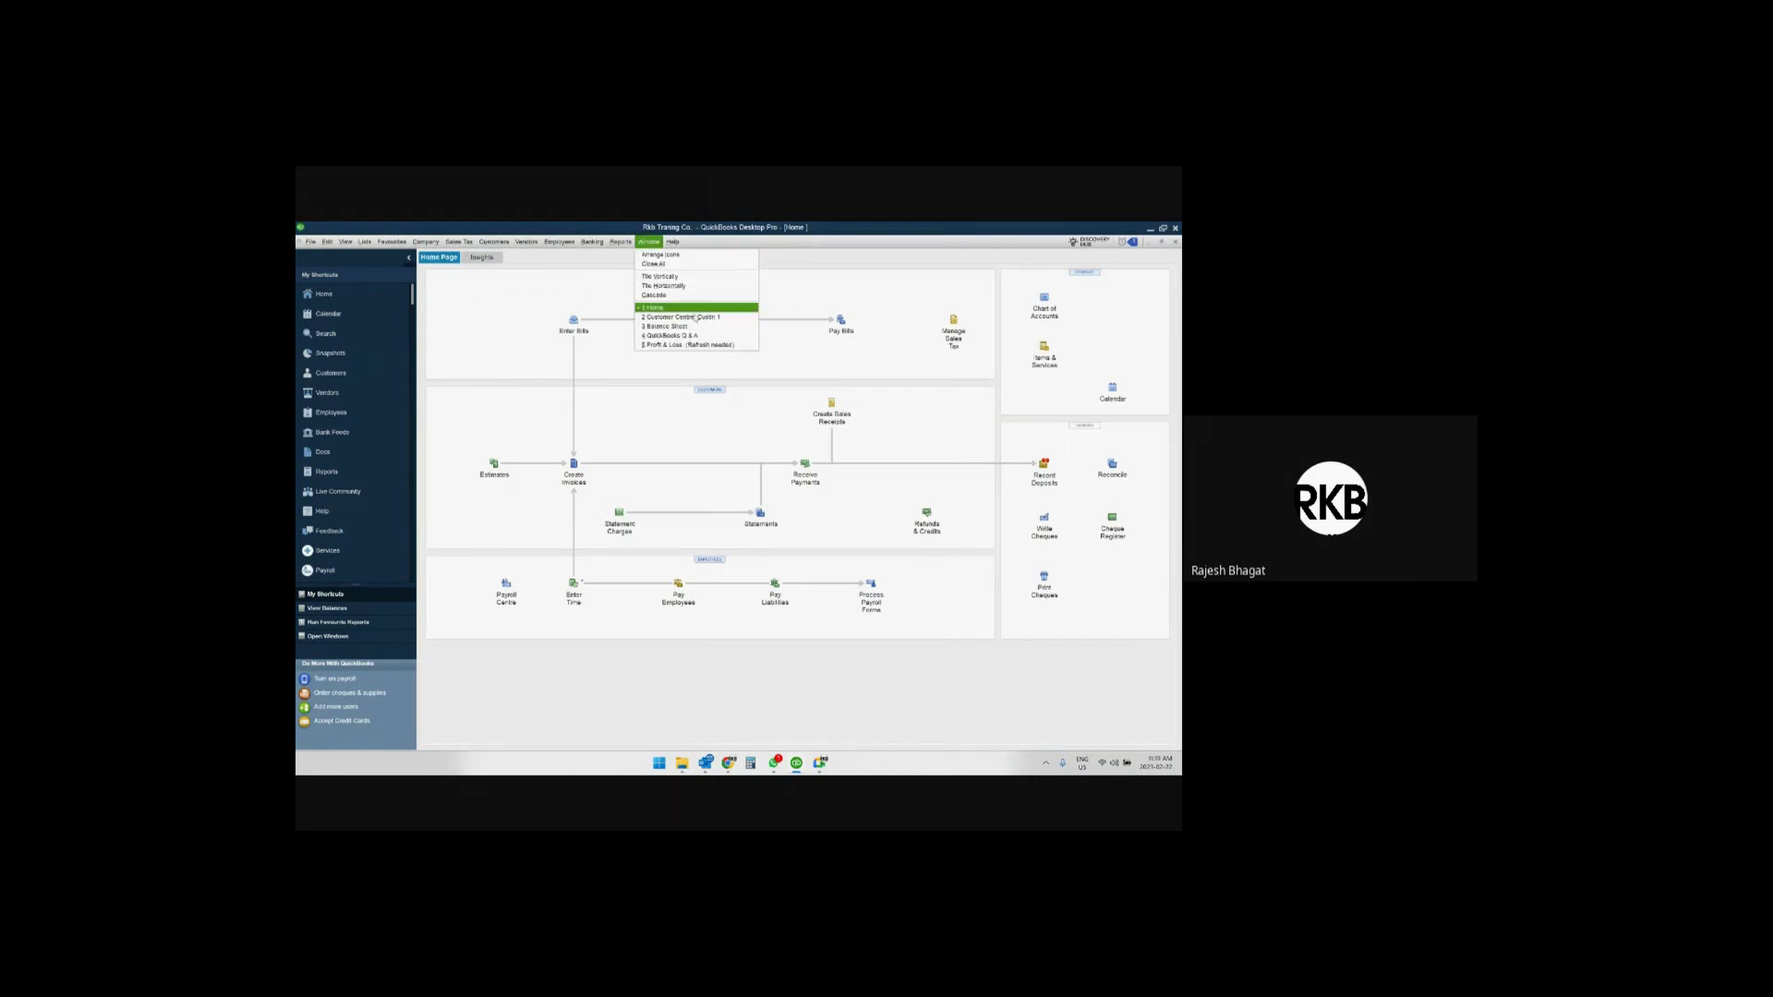
{"action": "left_click", "coordinate": [679, 326]}
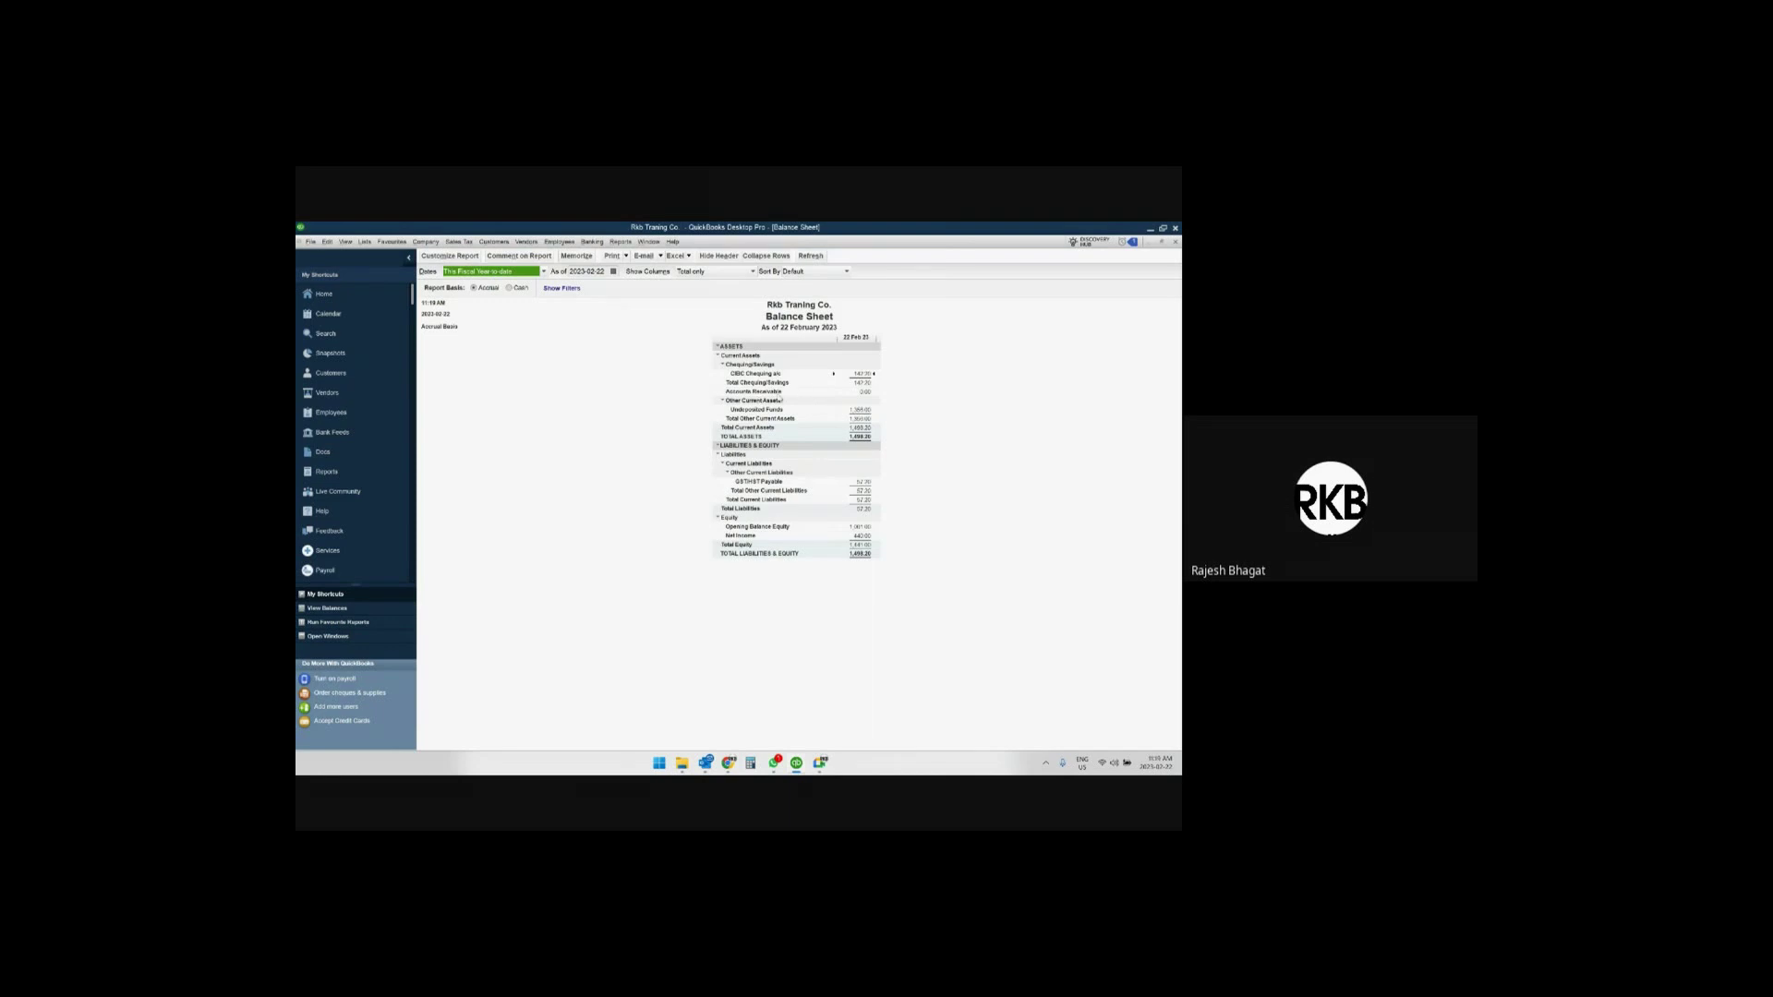
{"action": "left_click", "coordinate": [865, 392]}
{"action": "left_click", "coordinate": [323, 294]}
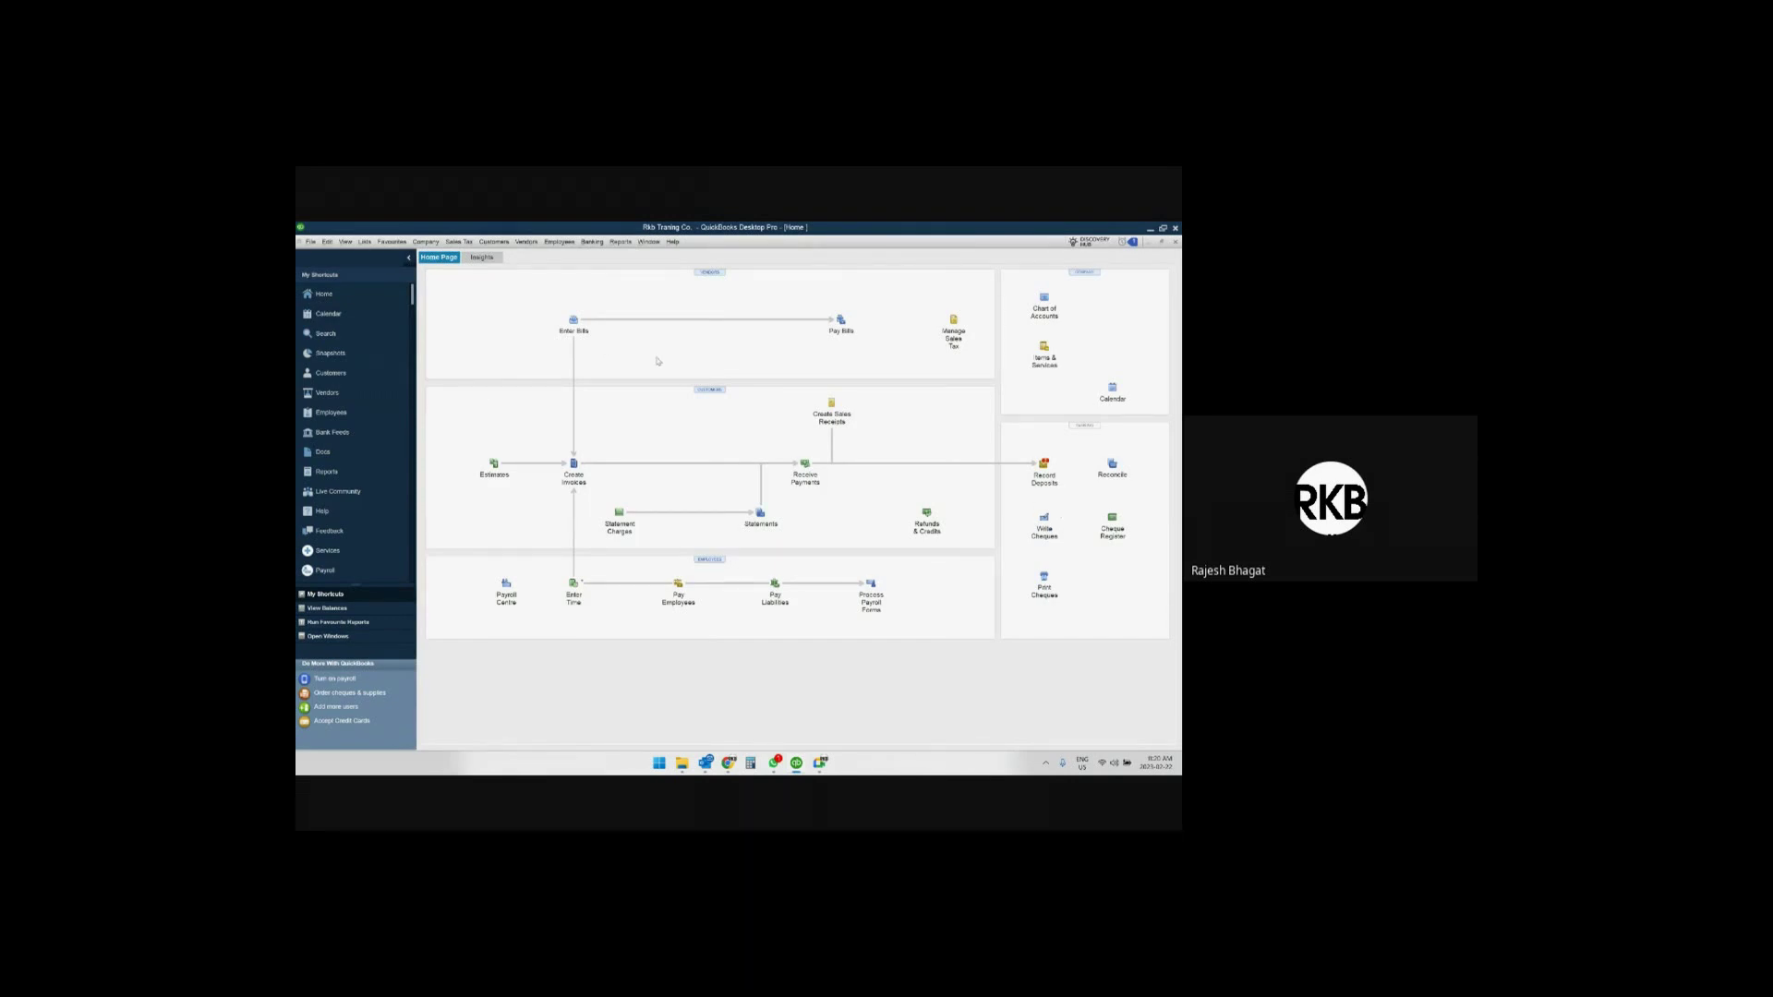
{"action": "left_click", "coordinate": [648, 241]}
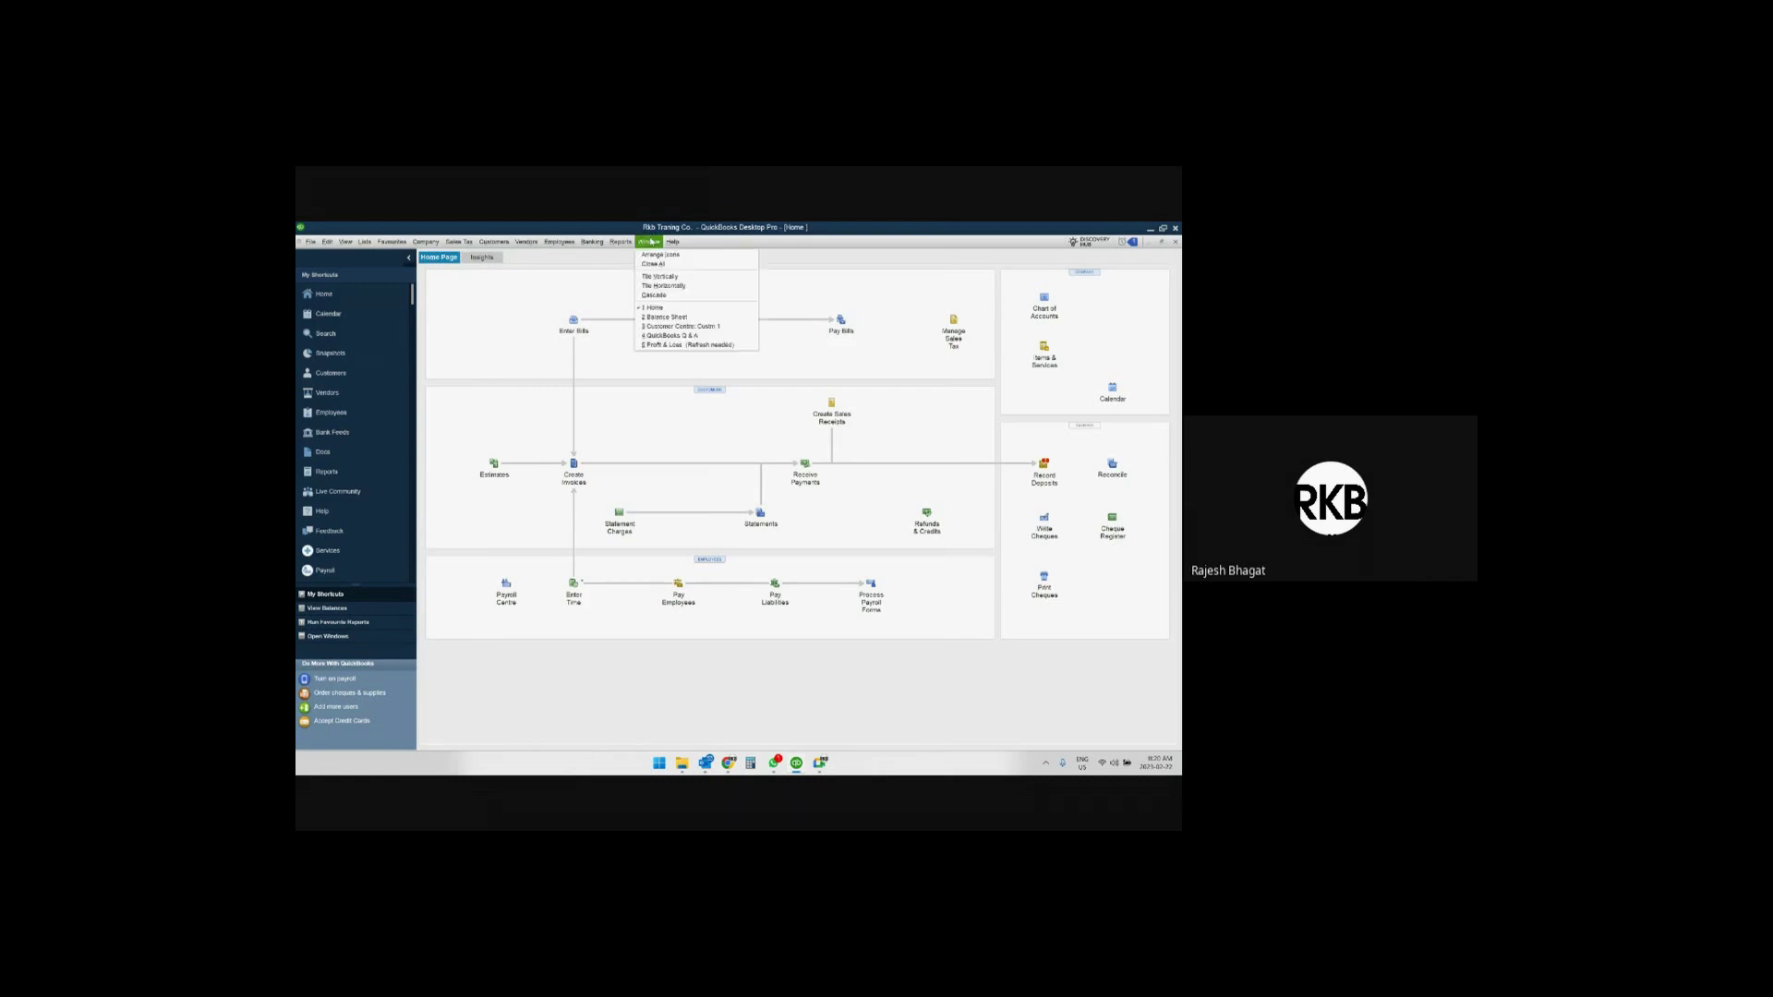
{"action": "left_click", "coordinate": [684, 318]}
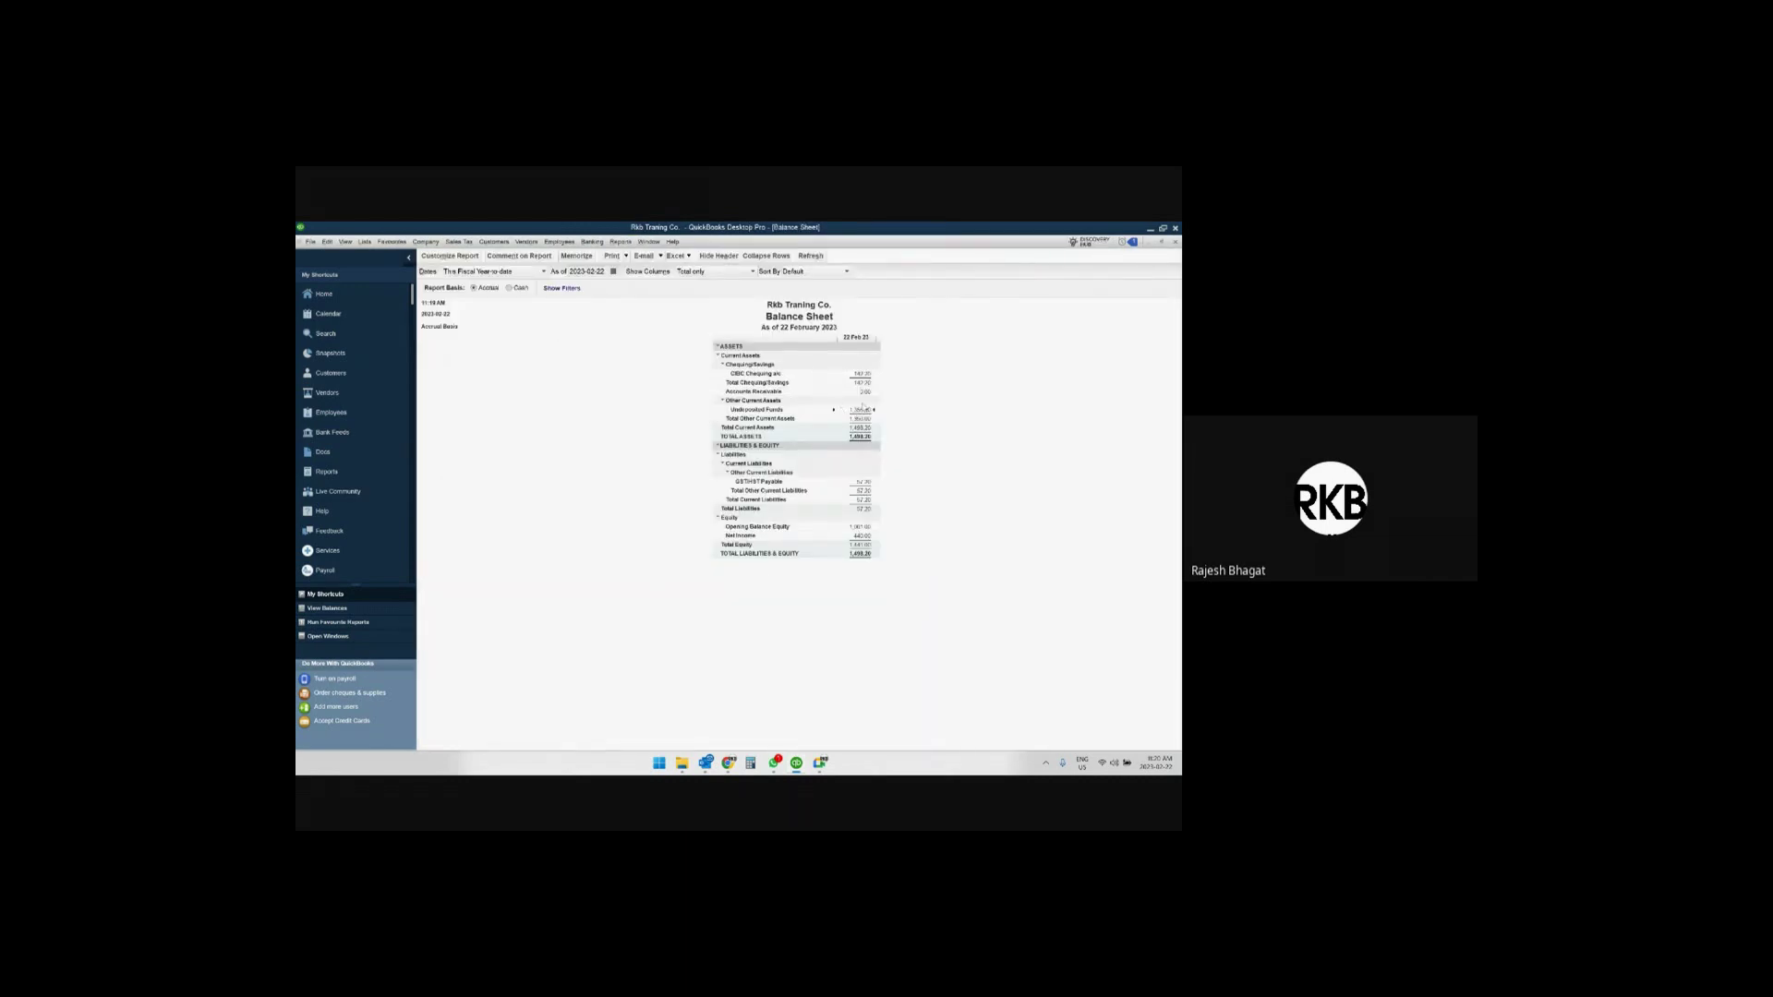
Start a bank deposit and include both Custom 1 cheque payments of 500 and 856.
{"action": "left_click", "coordinate": [334, 294]}
{"action": "left_click", "coordinate": [1046, 483]}
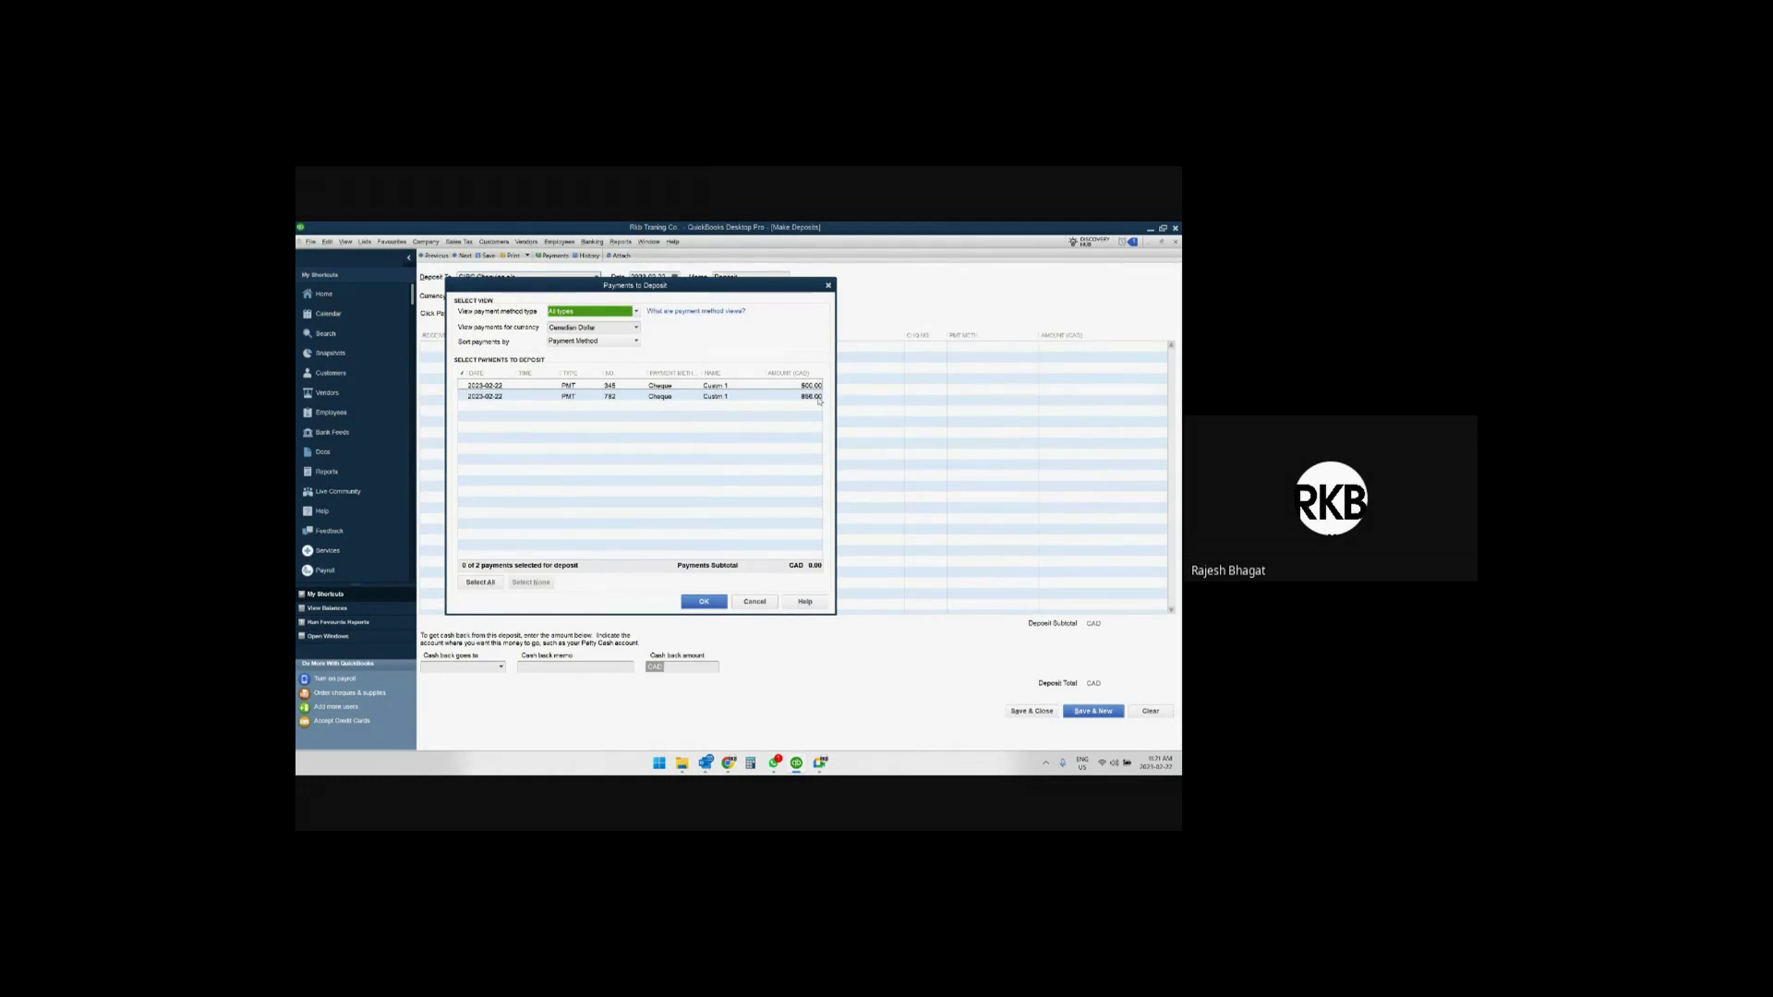
{"action": "left_click", "coordinate": [463, 385]}
{"action": "left_click", "coordinate": [464, 396]}
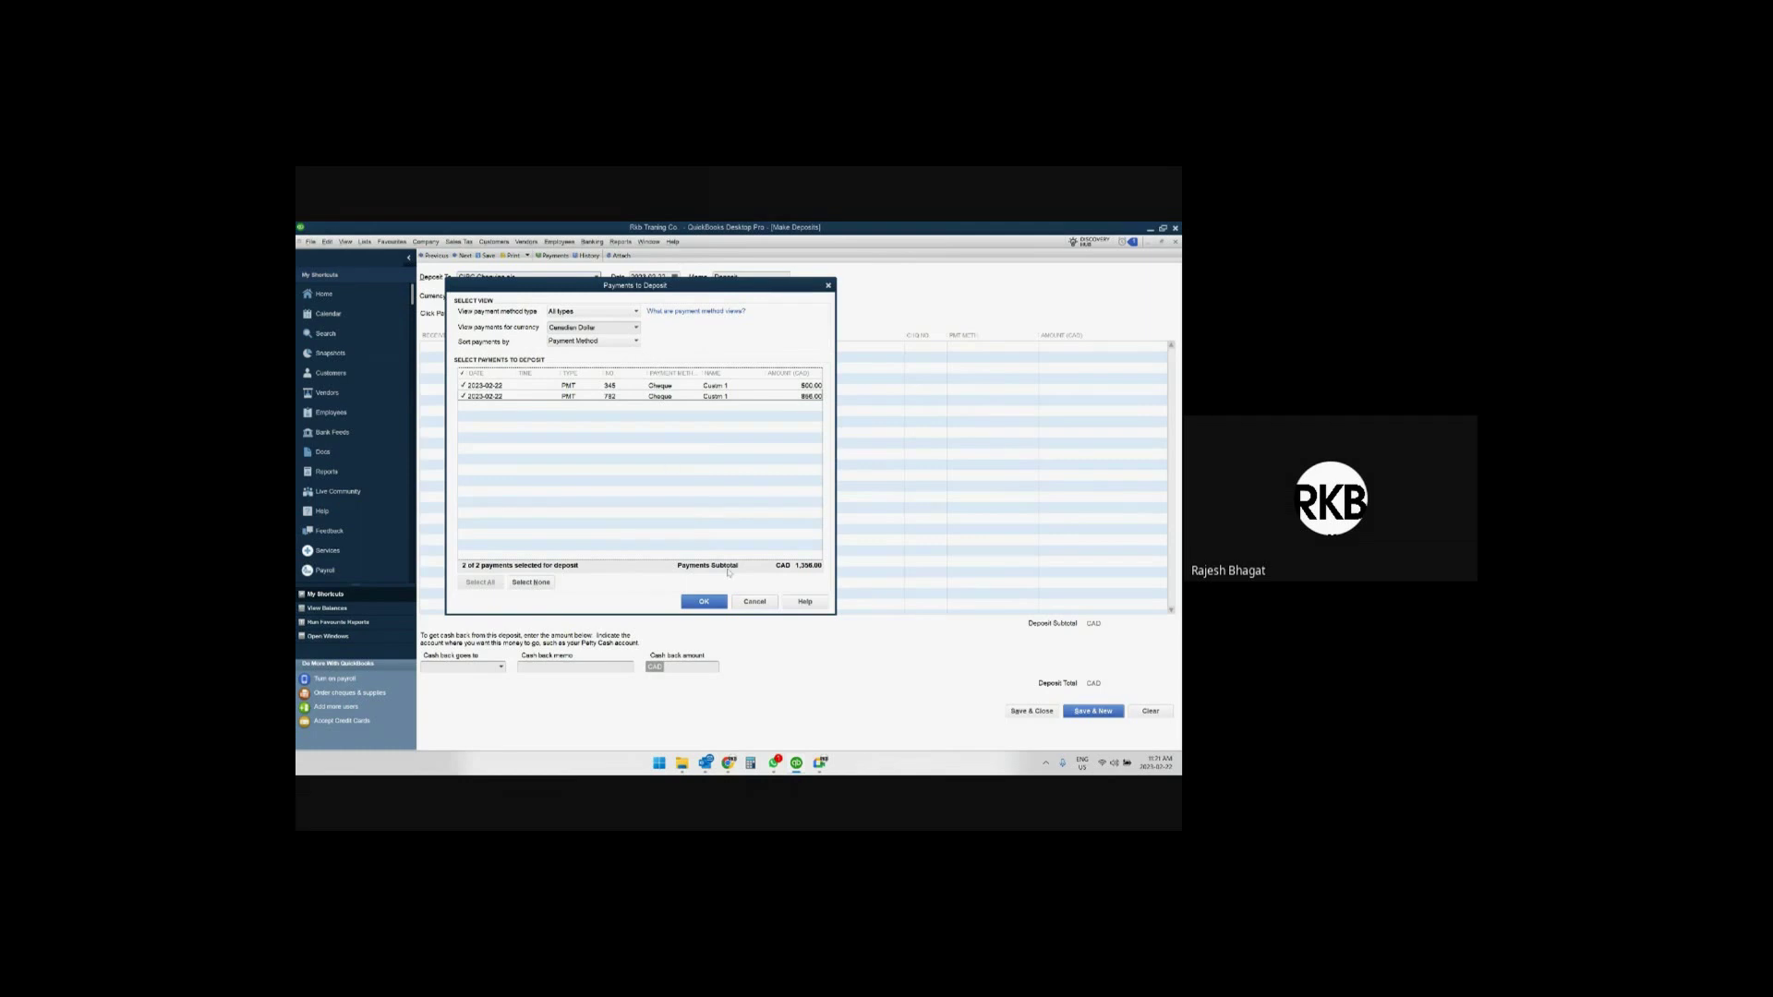
{"action": "left_click", "coordinate": [706, 602]}
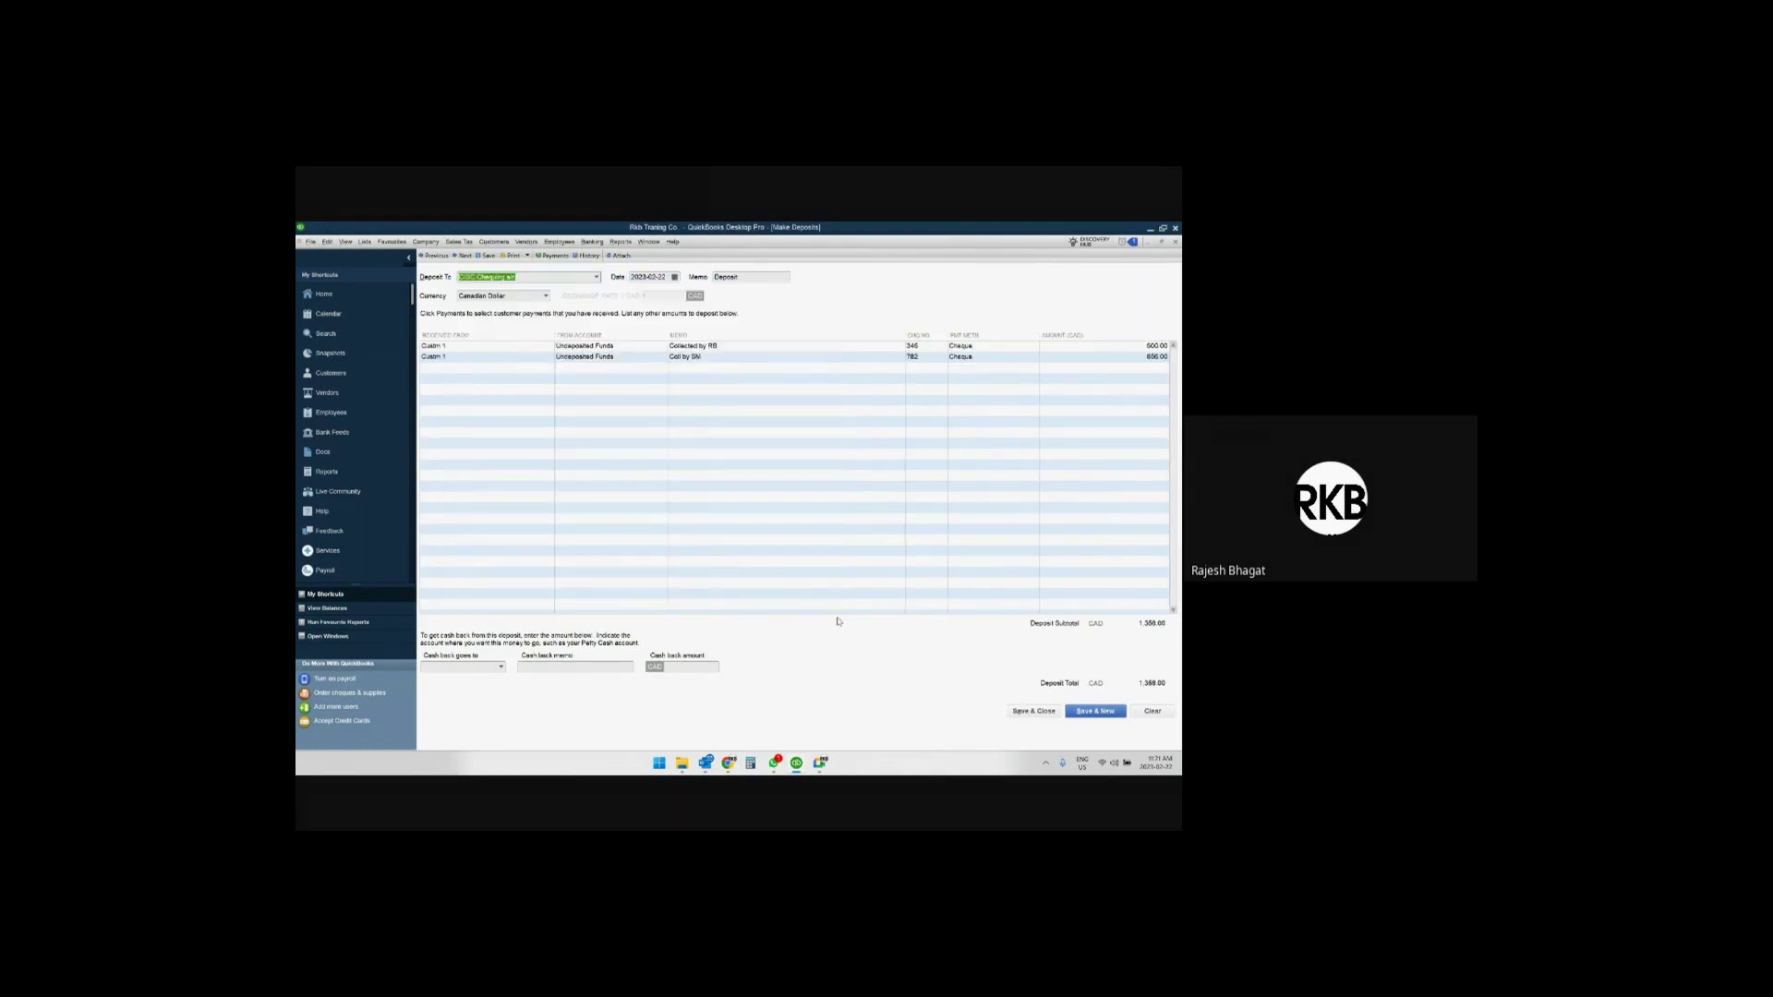
Deposit the payments to CIBC Chequing a/c, and save and close the deposit.
{"action": "left_click", "coordinate": [596, 277]}
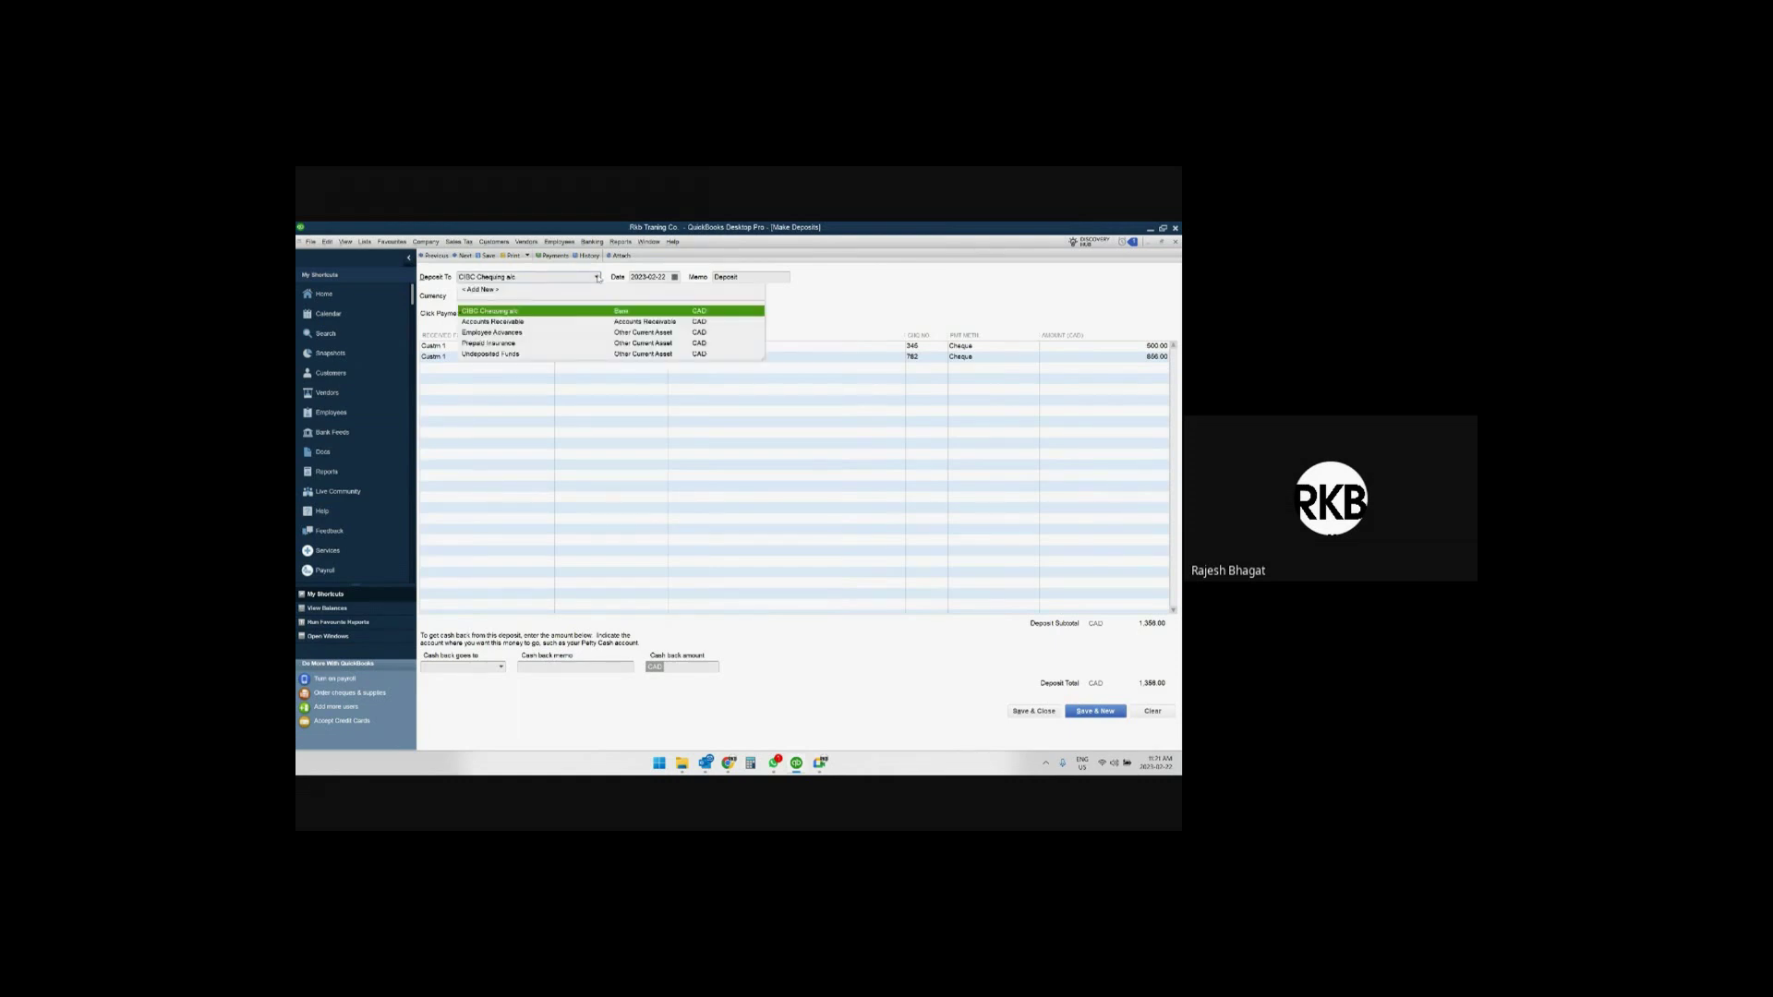
{"action": "left_click", "coordinate": [535, 313]}
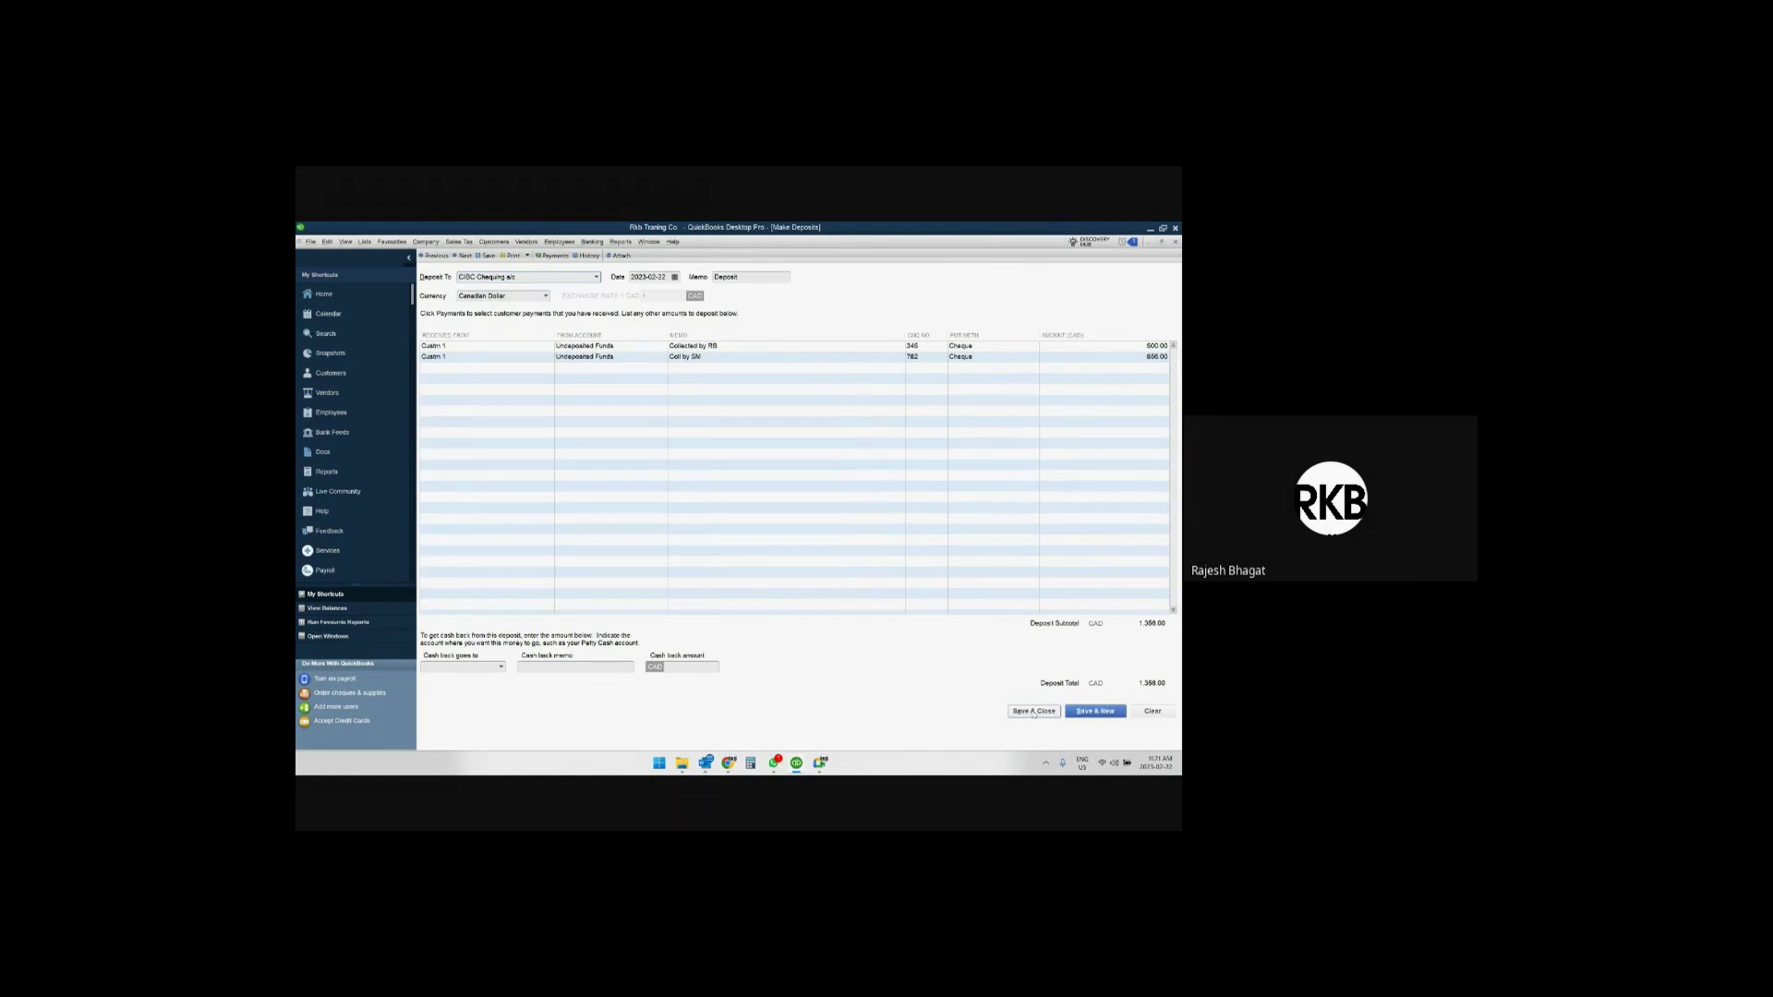
{"action": "left_click", "coordinate": [1033, 711]}
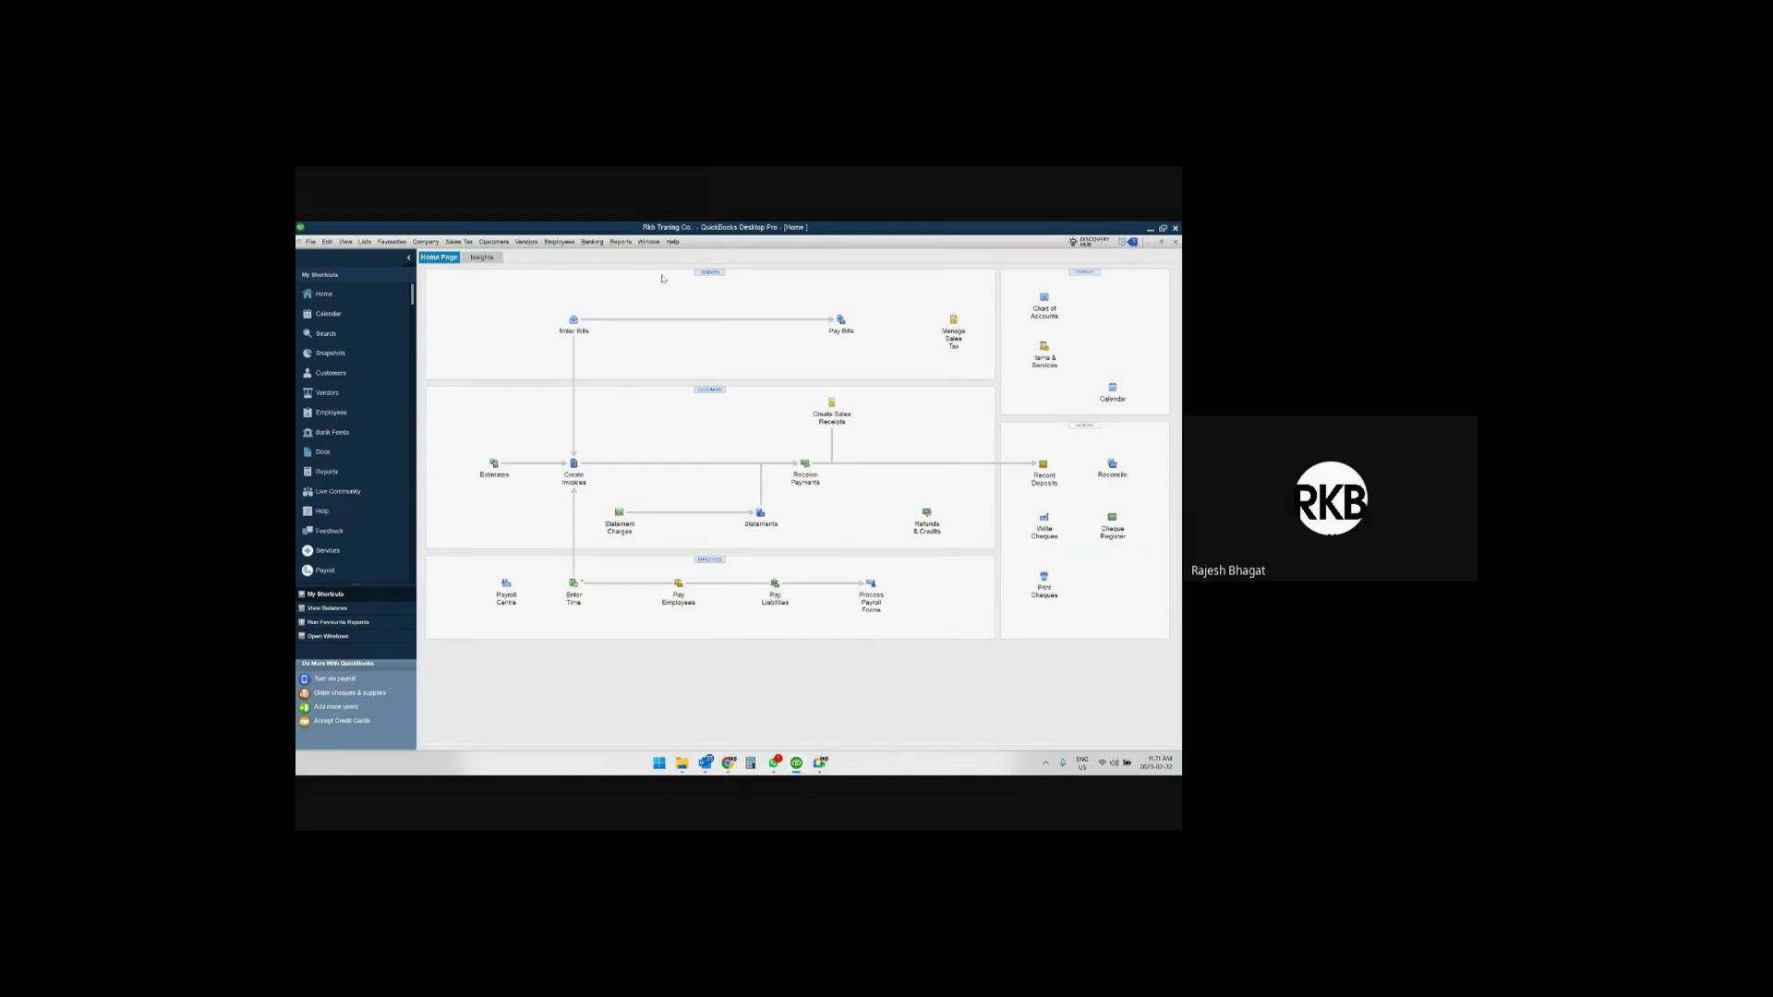
Return to the Balance Sheet and open the transactions behind the CIBC Chequing a/c balance.
{"action": "left_click", "coordinate": [649, 241]}
{"action": "left_click", "coordinate": [711, 320]}
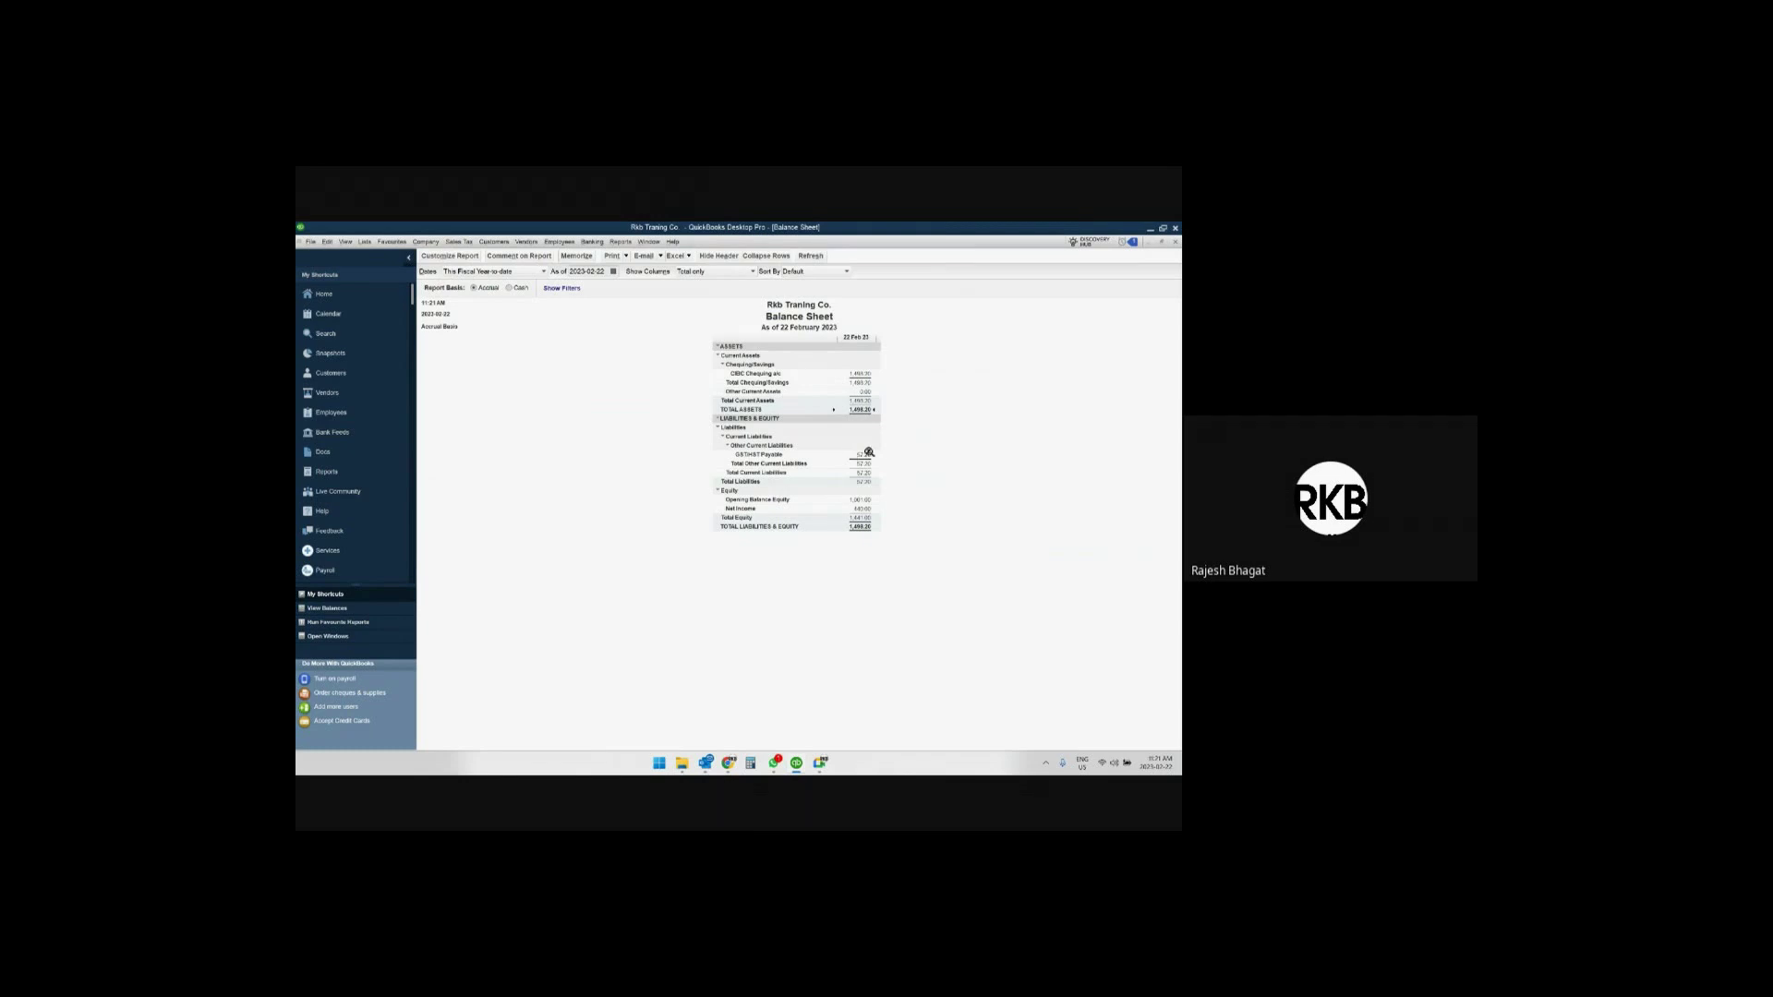
{"action": "double_click", "coordinate": [863, 374]}
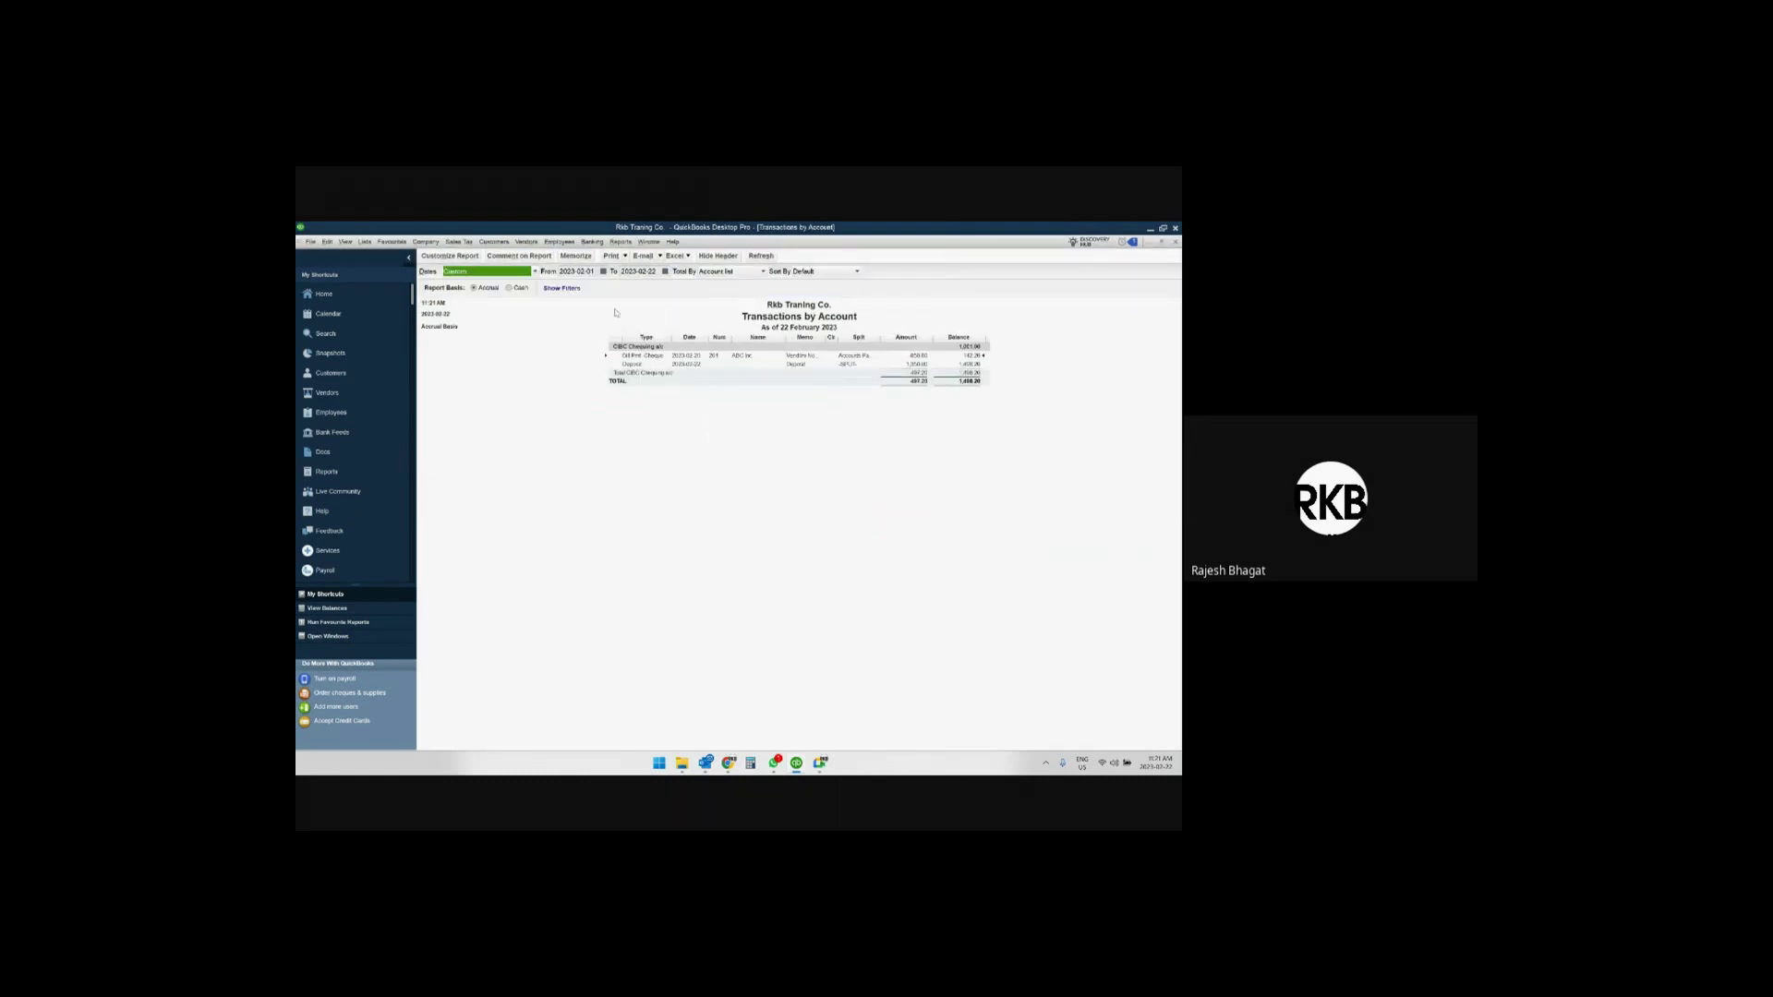
Set the start date of the Transactions by Account report to 2022-02-01.
{"action": "left_click", "coordinate": [577, 271]}
{"action": "key", "text": "BackSpace"}
{"action": "type", "text": "2"}
{"action": "key", "text": "Tab"}
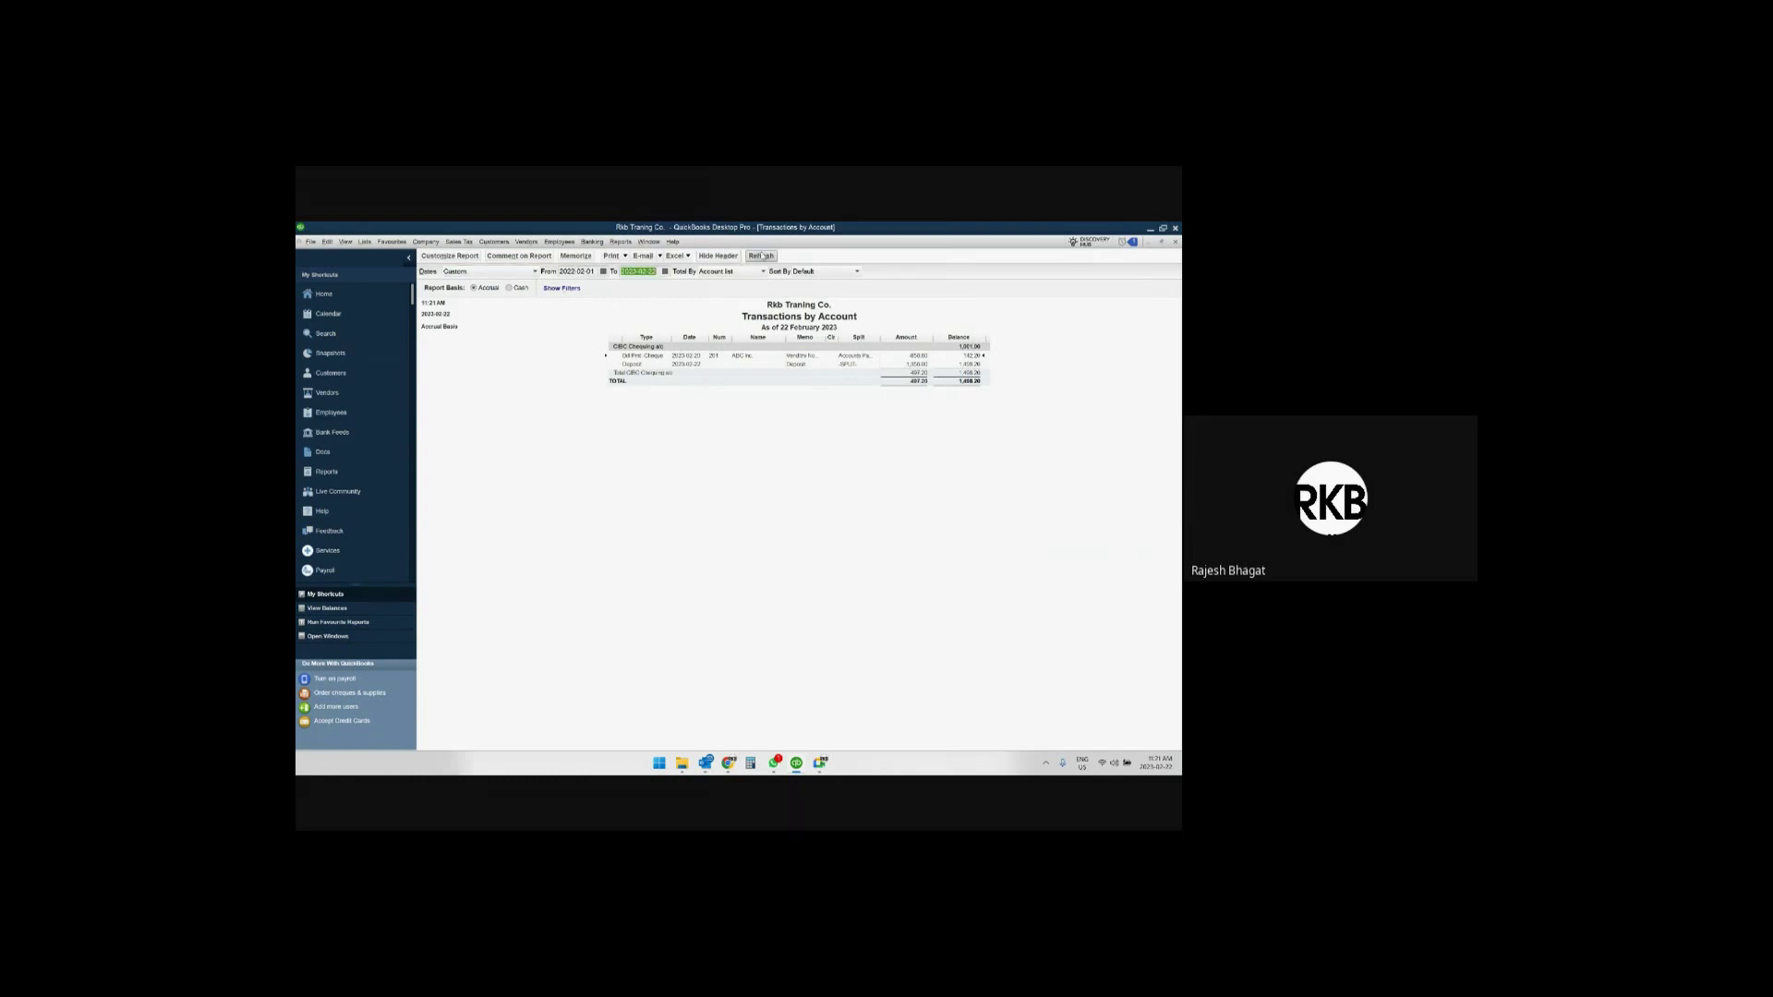
Refresh the Transactions by Account report and view the deposit recorded in CIBC Chequing a/c.
{"action": "left_click", "coordinate": [761, 256]}
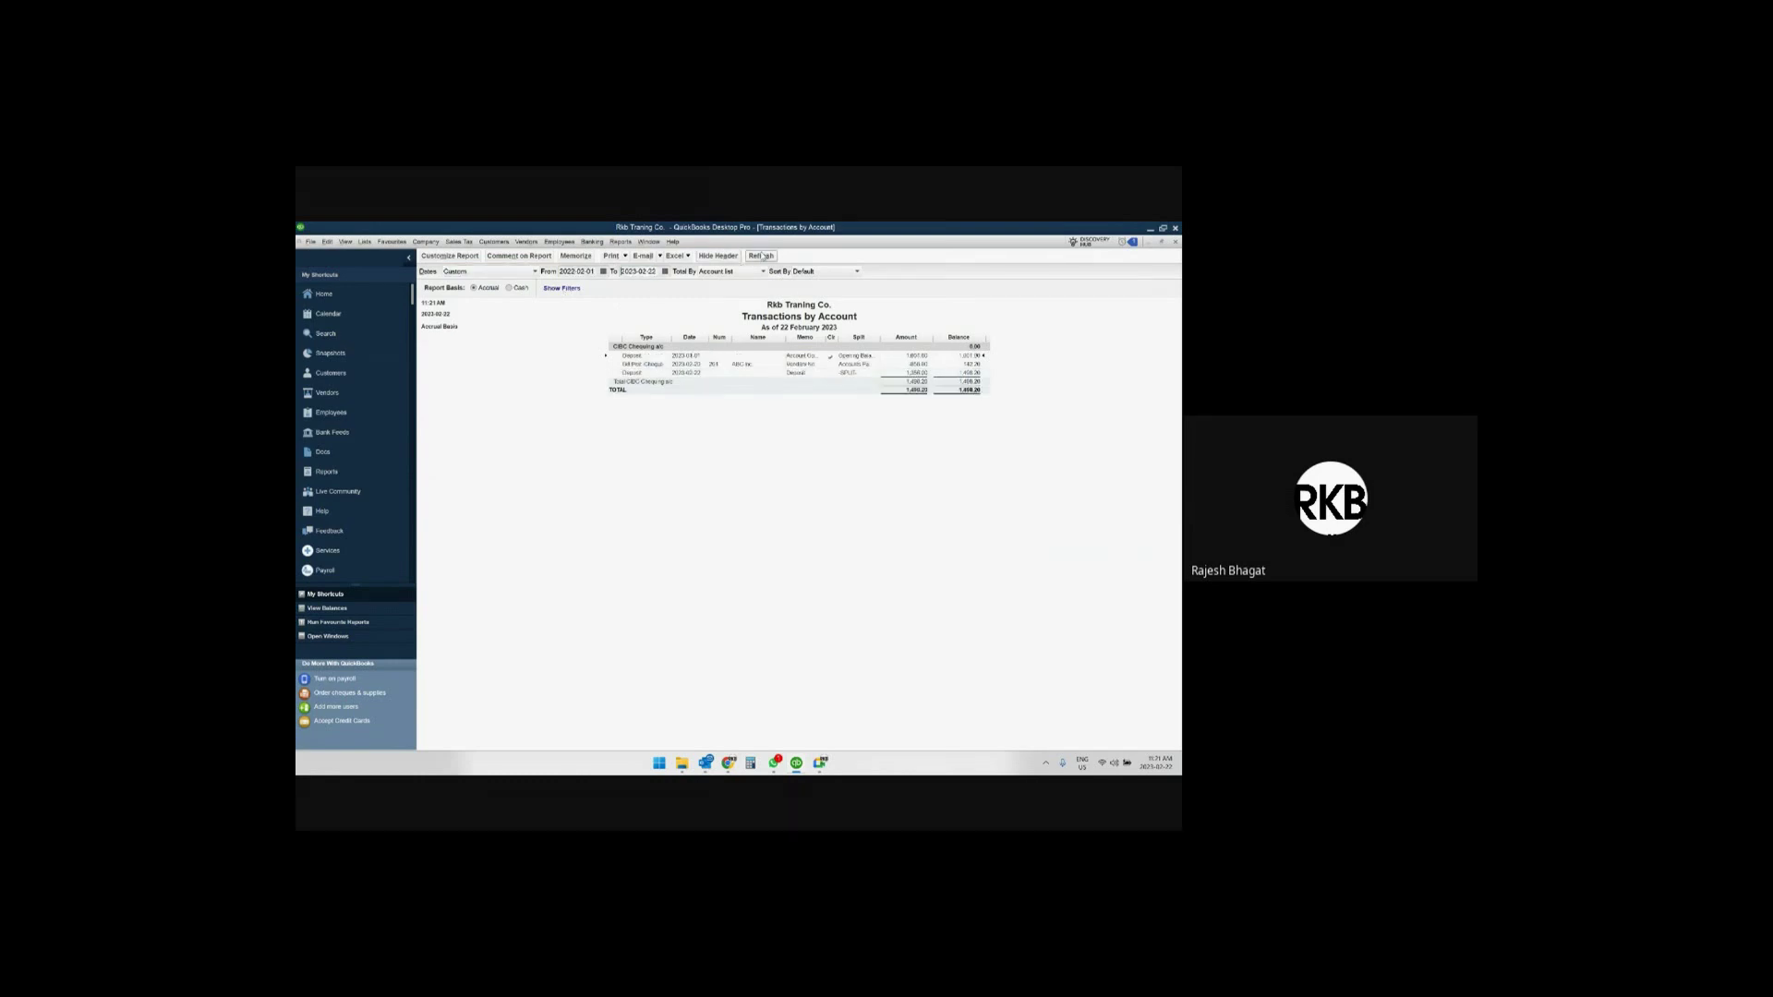
{"action": "double_click", "coordinate": [918, 372]}
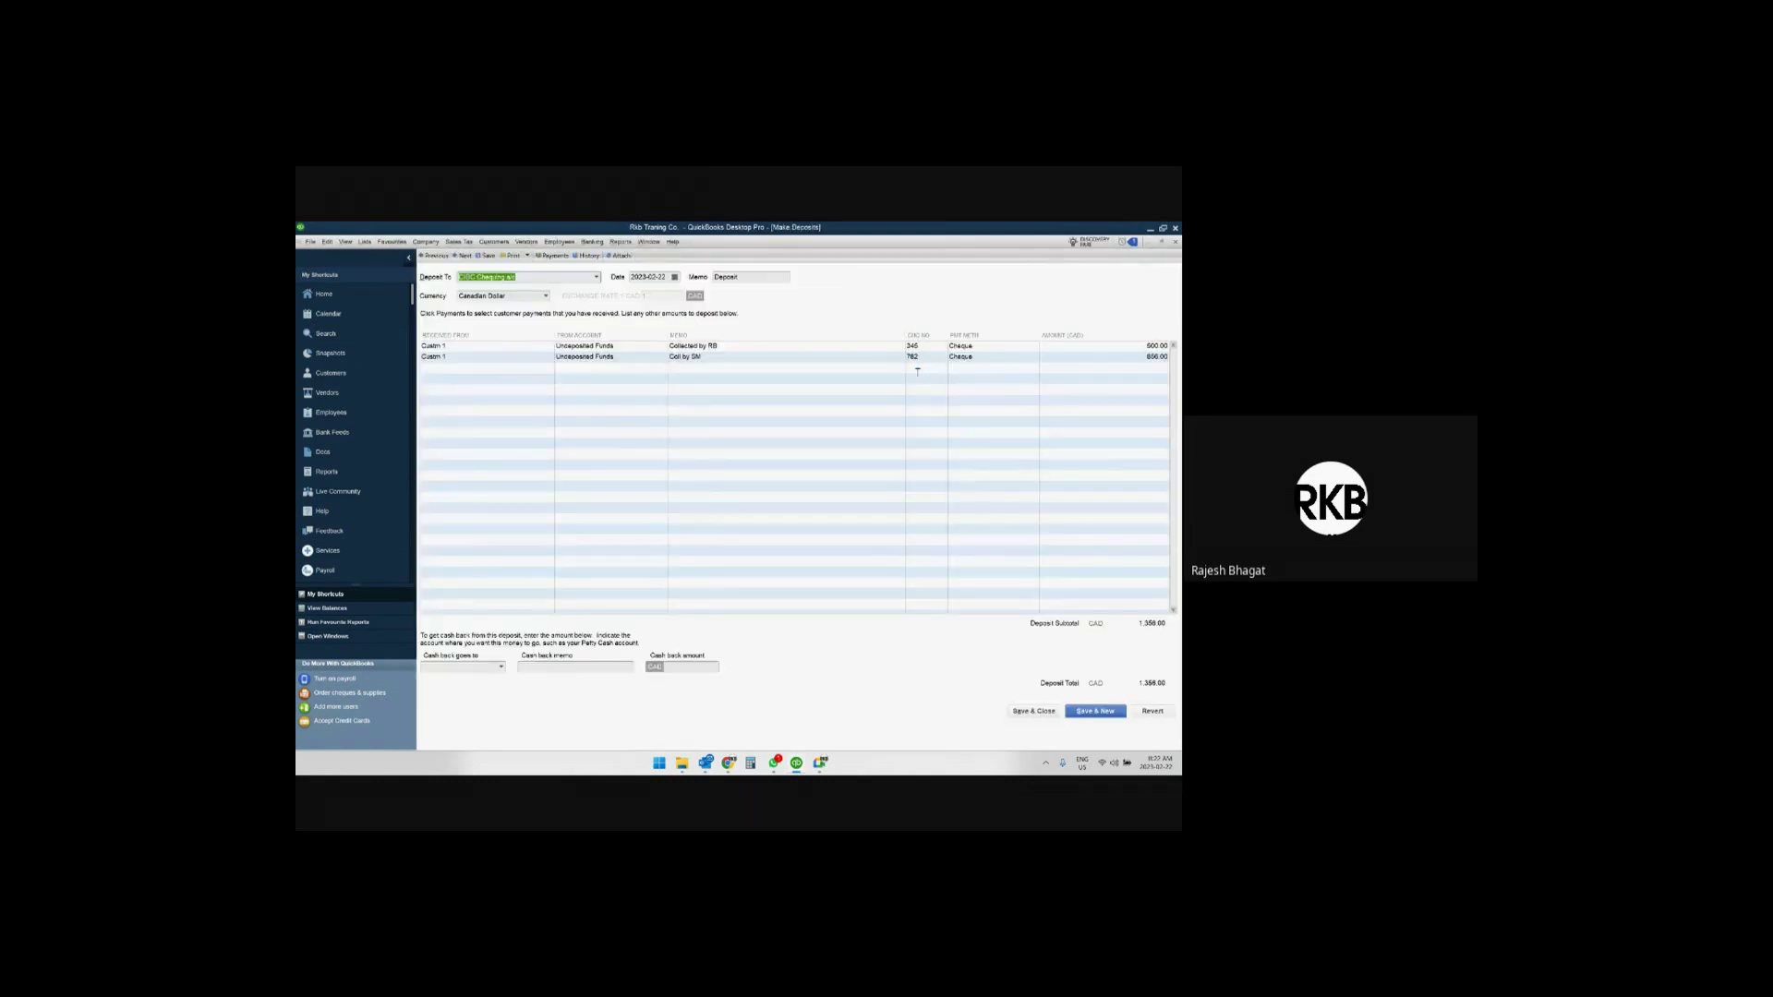
{"action": "key", "text": "Escape"}
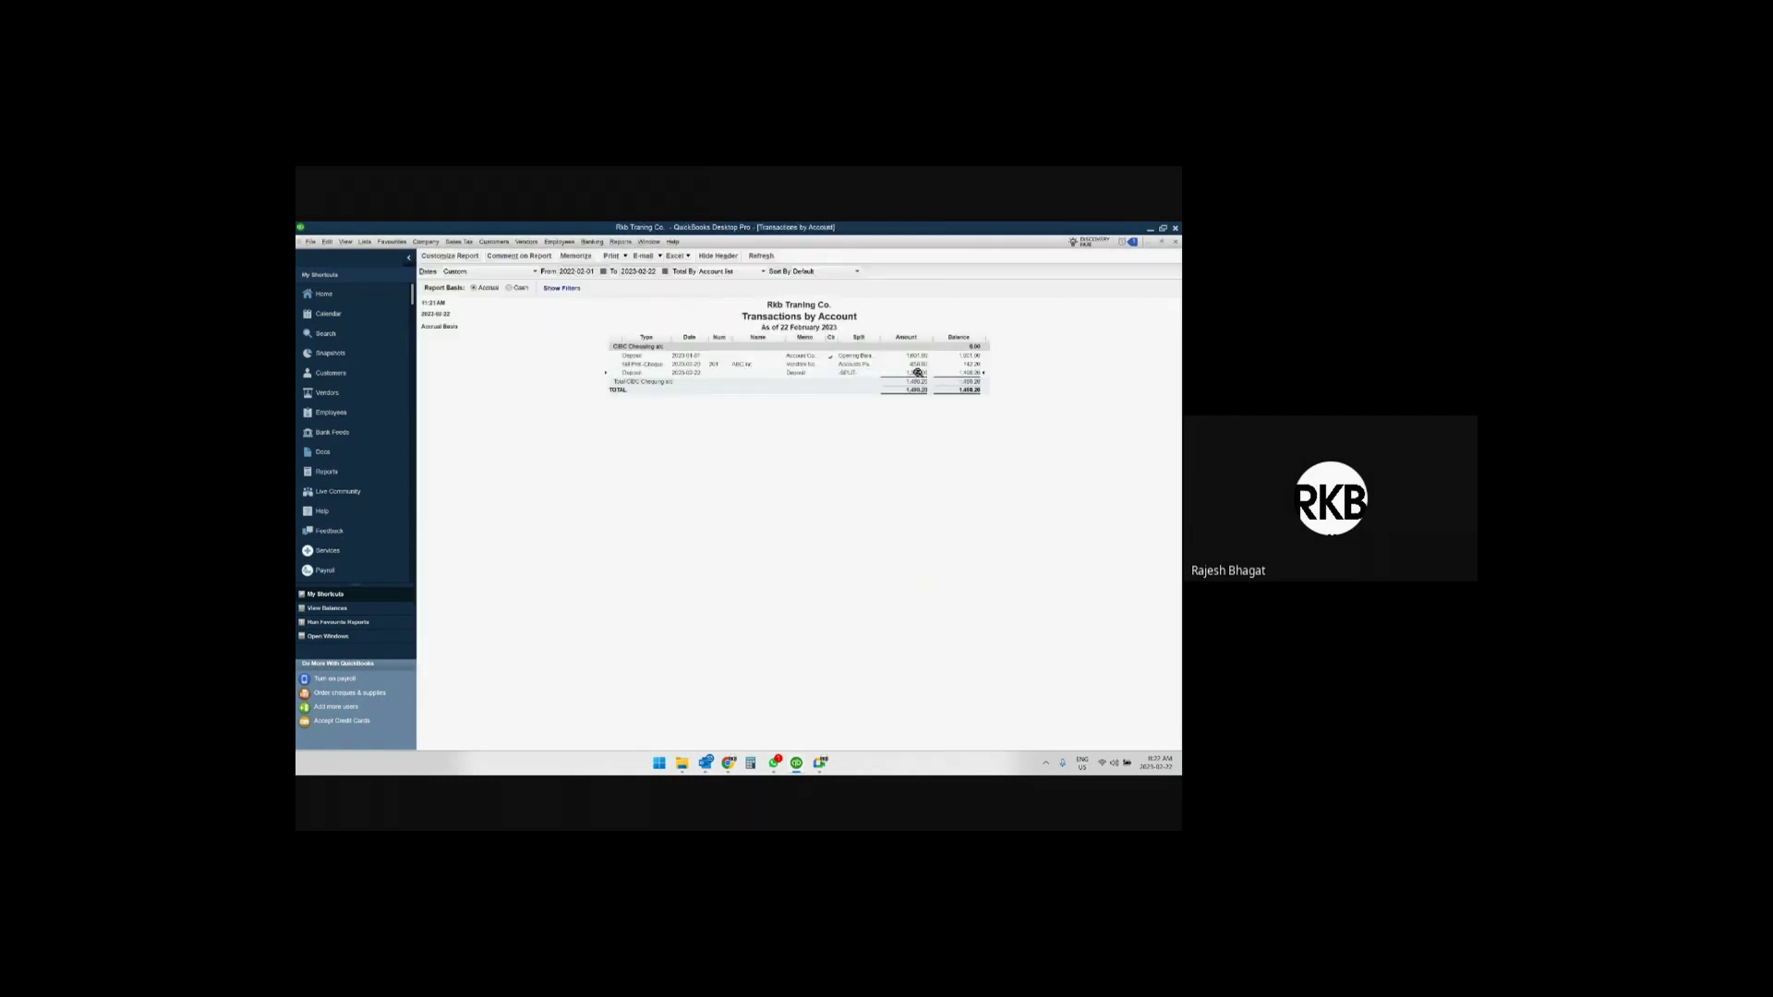
Reopen the deposit from the report, check its two Custom 1 cheque lines, and close it.
{"action": "double_click", "coordinate": [917, 372]}
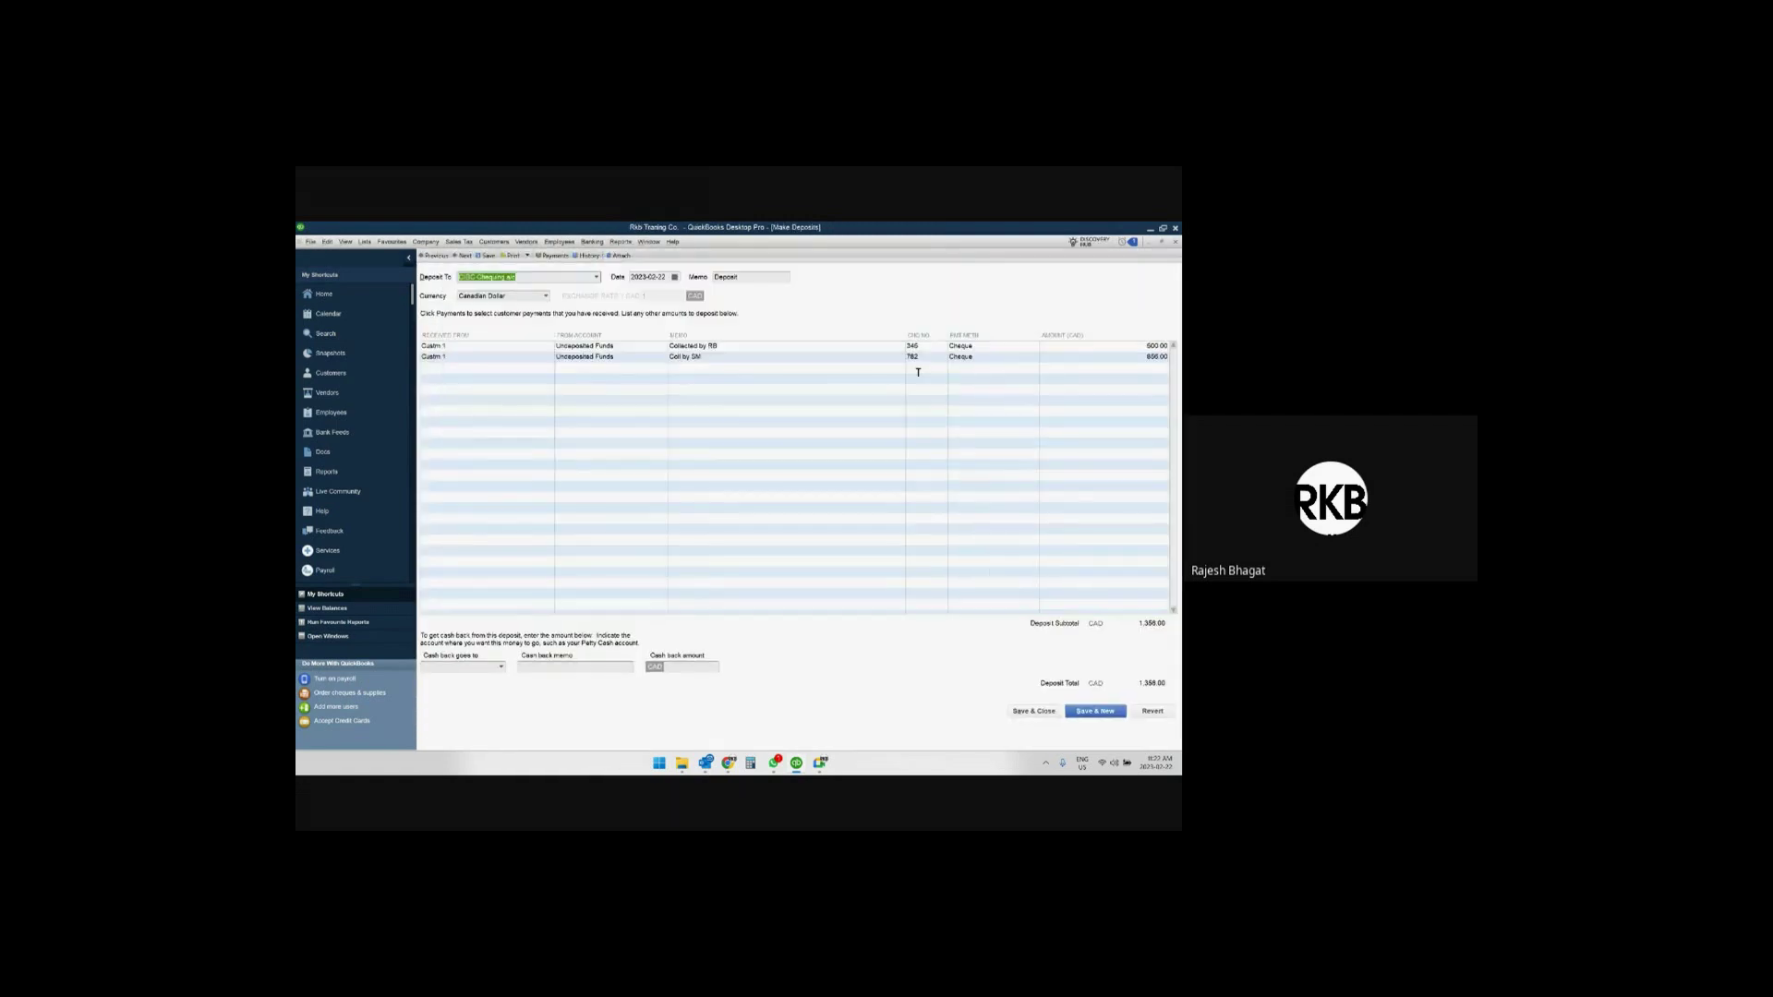
{"action": "left_click", "coordinate": [437, 346]}
{"action": "left_click", "coordinate": [464, 360]}
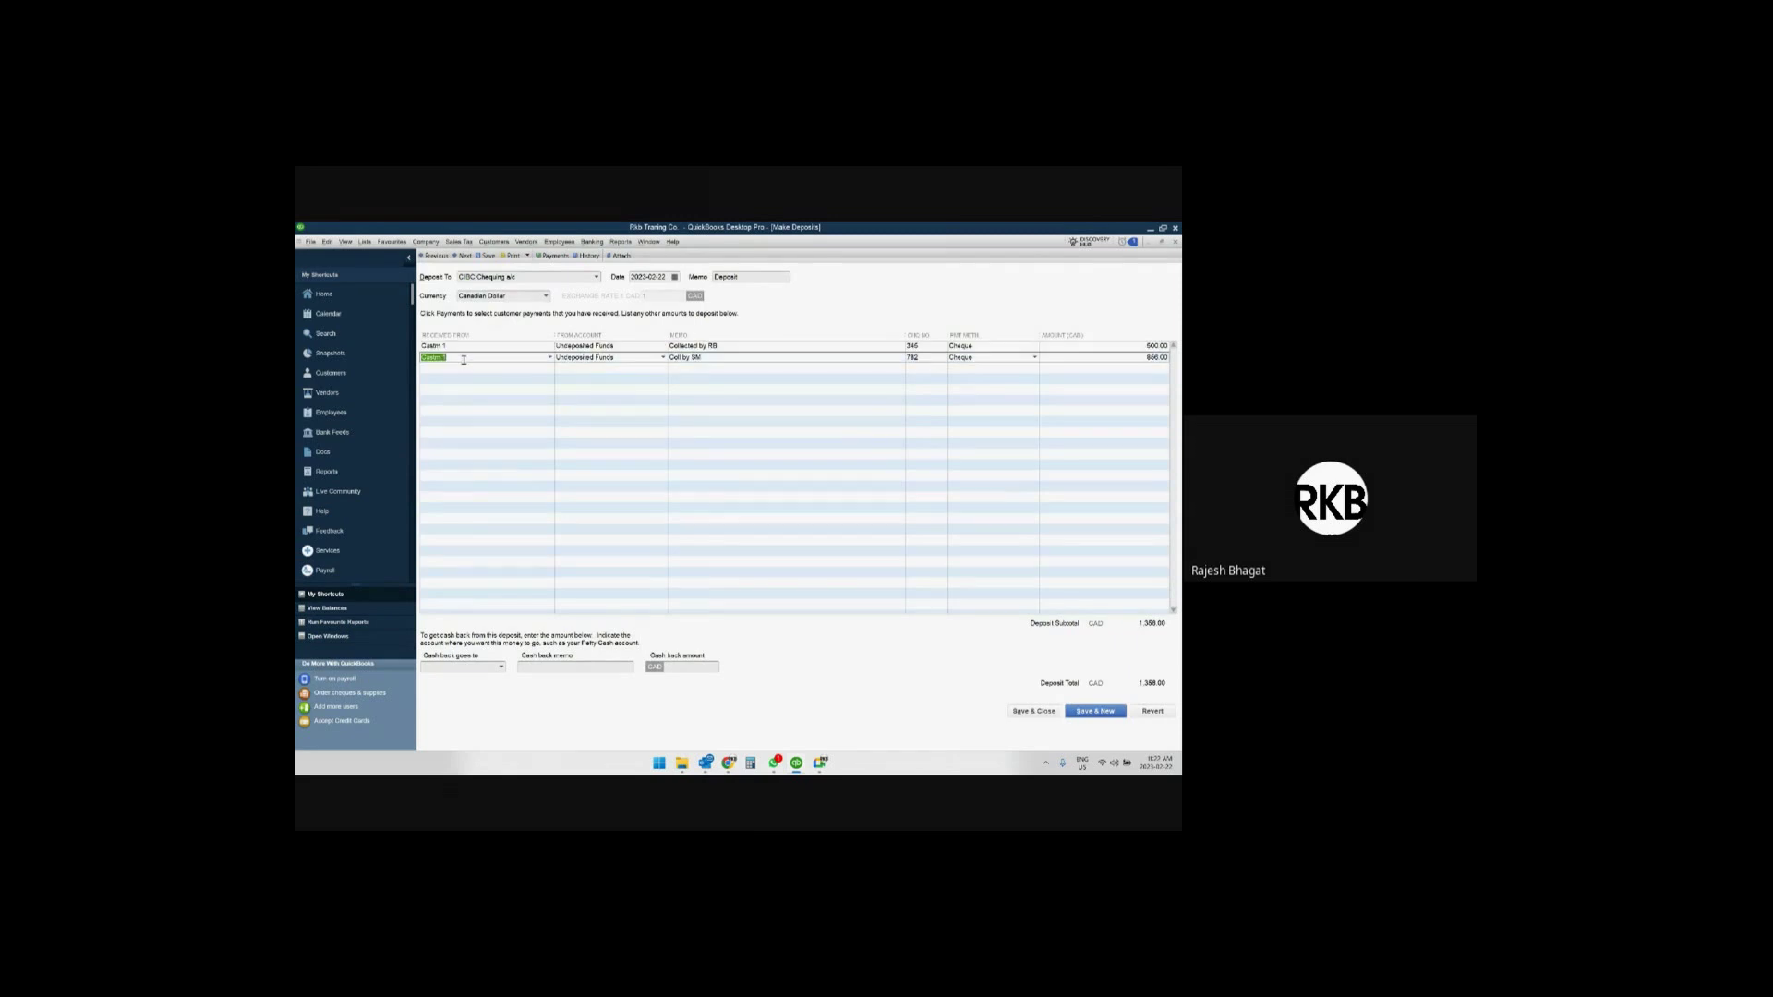
{"action": "left_click", "coordinate": [466, 347]}
{"action": "left_click", "coordinate": [468, 356]}
{"action": "left_click", "coordinate": [459, 349]}
{"action": "left_click", "coordinate": [486, 356]}
{"action": "key", "text": "Escape"}
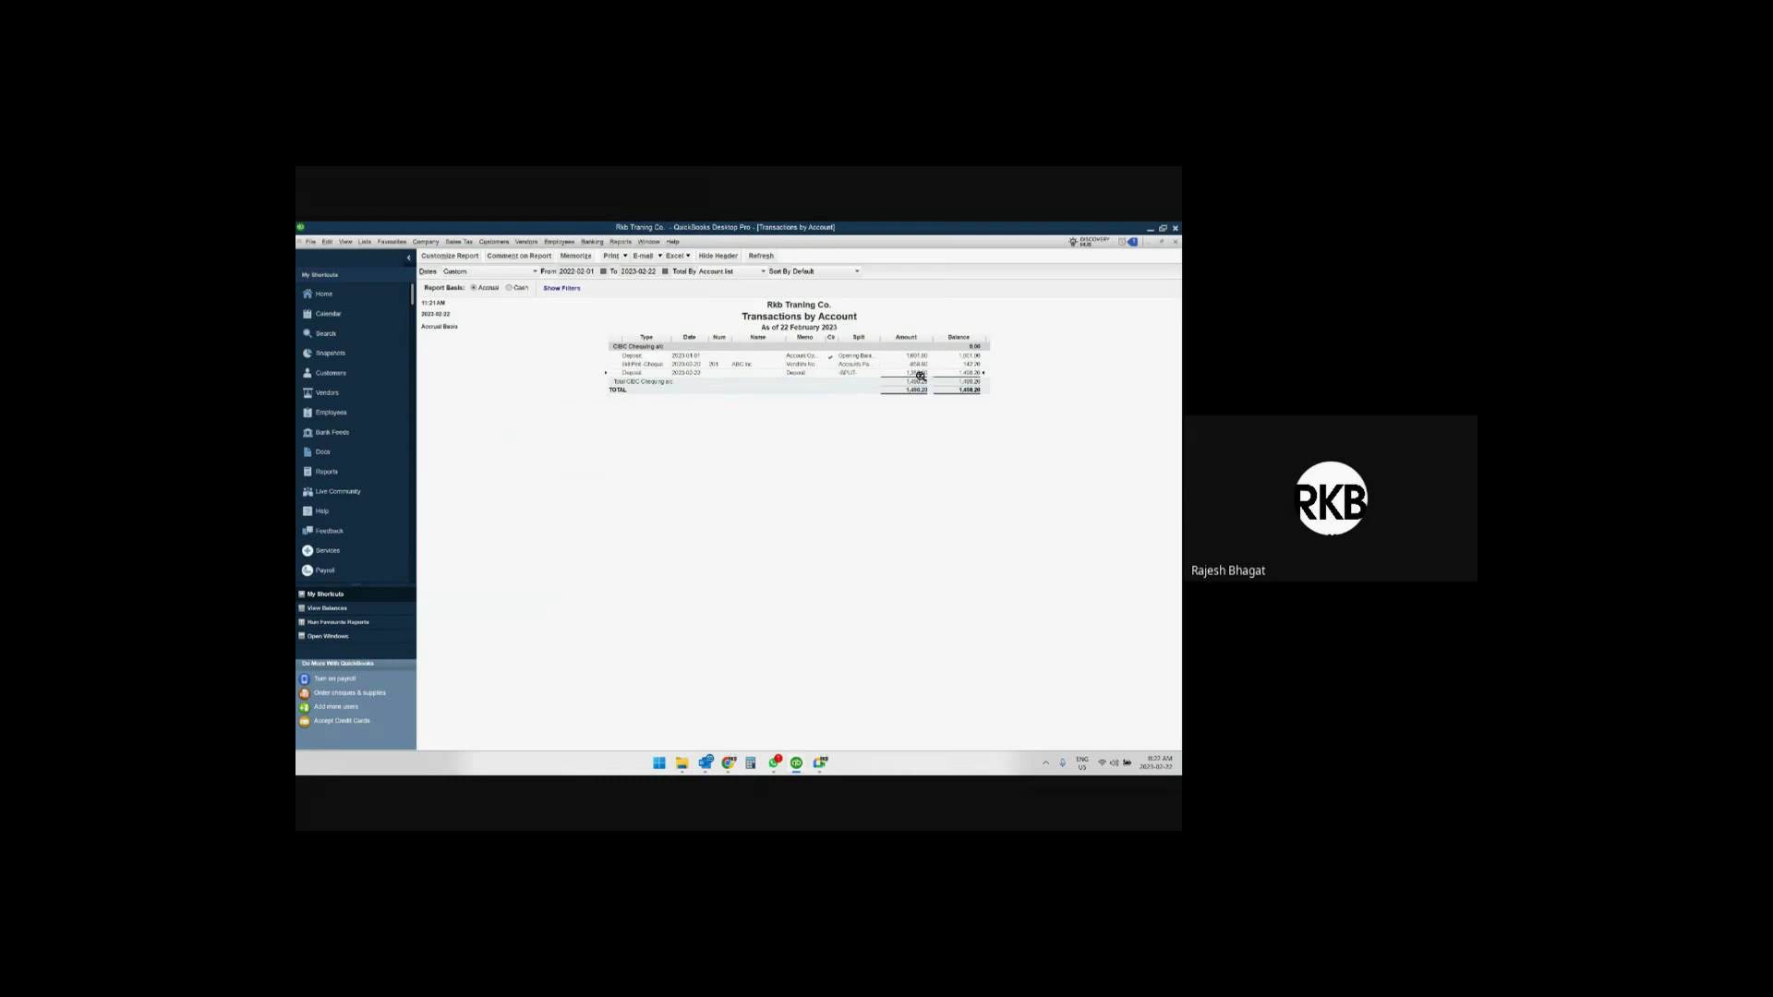
View the deposit once more and return to the Balance Sheet.
{"action": "double_click", "coordinate": [920, 372]}
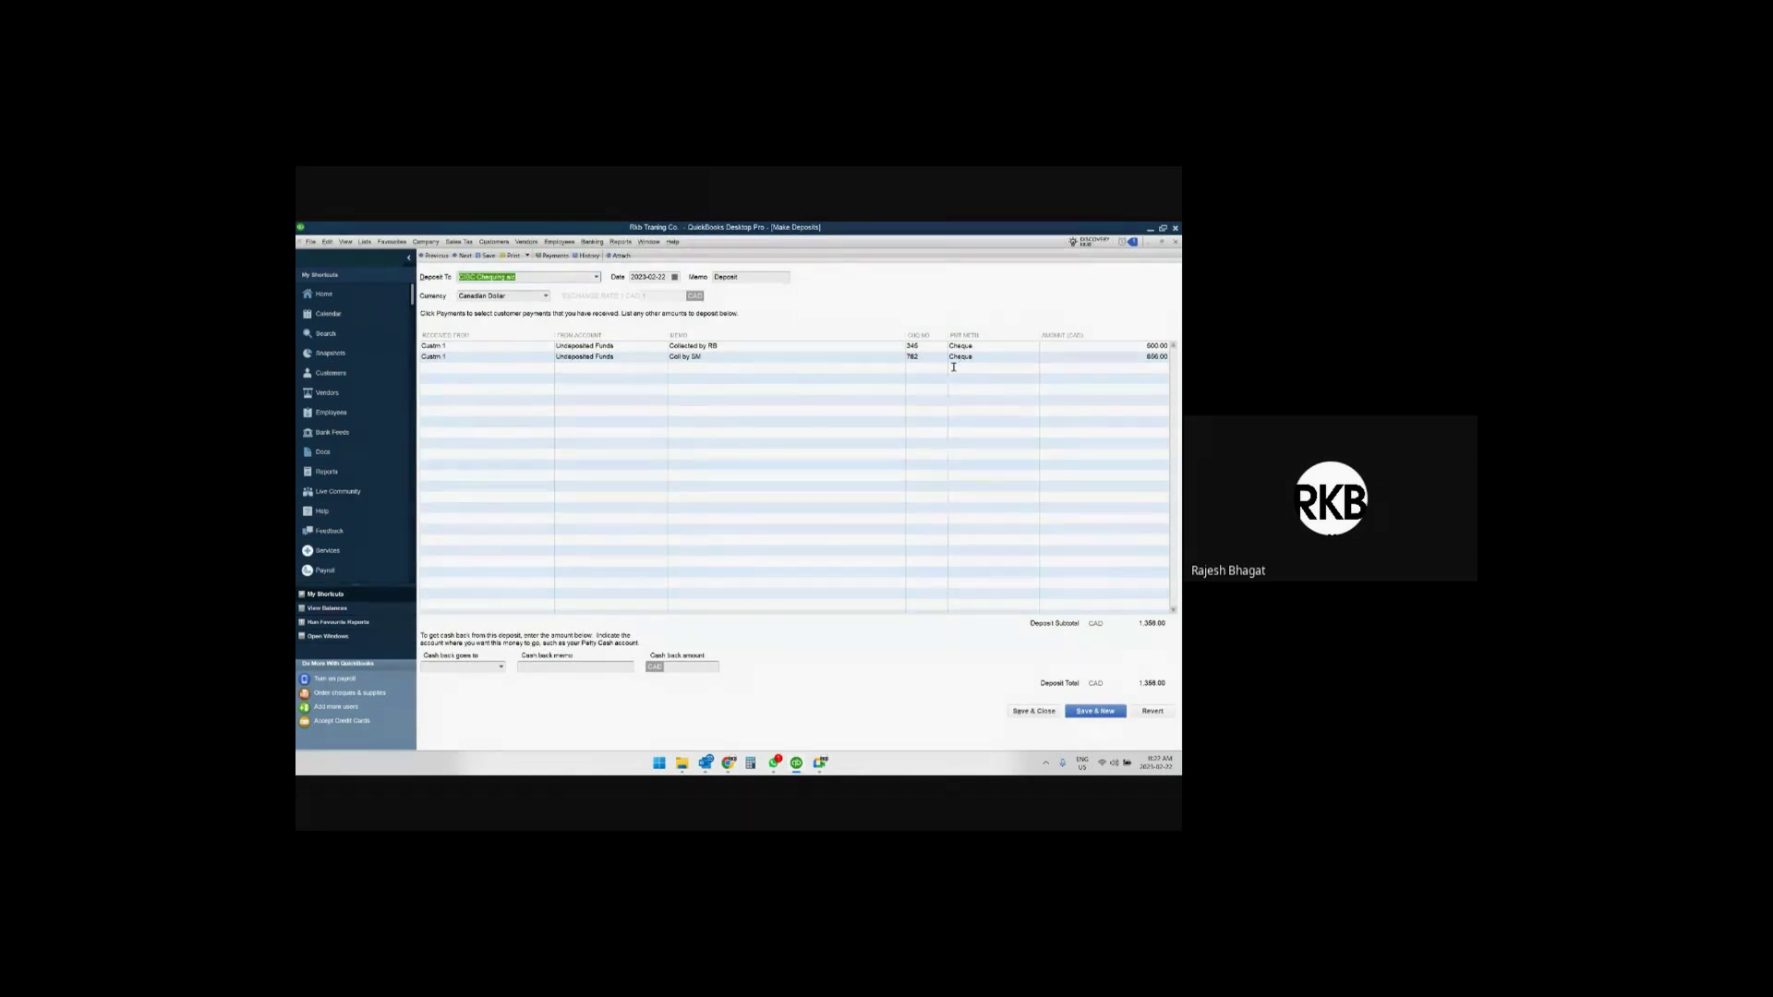
{"action": "key", "text": "Escape"}
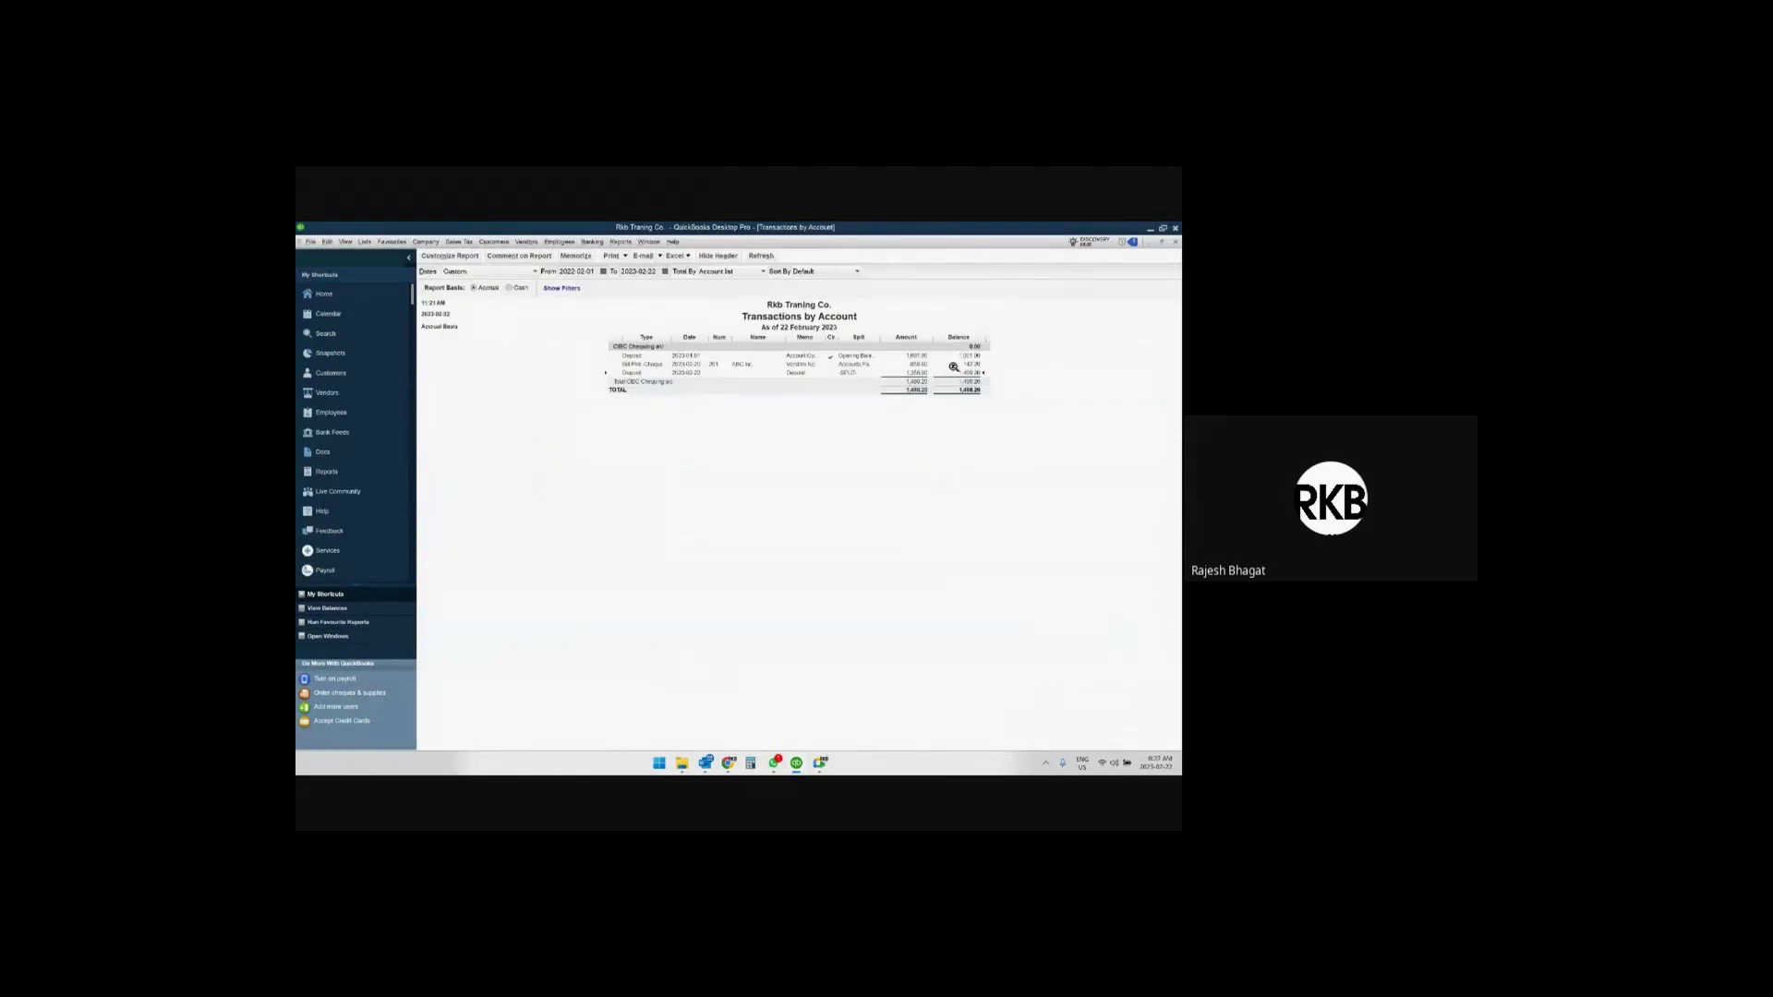
{"action": "key", "text": "Escape"}
{"action": "left_click", "coordinate": [800, 450]}
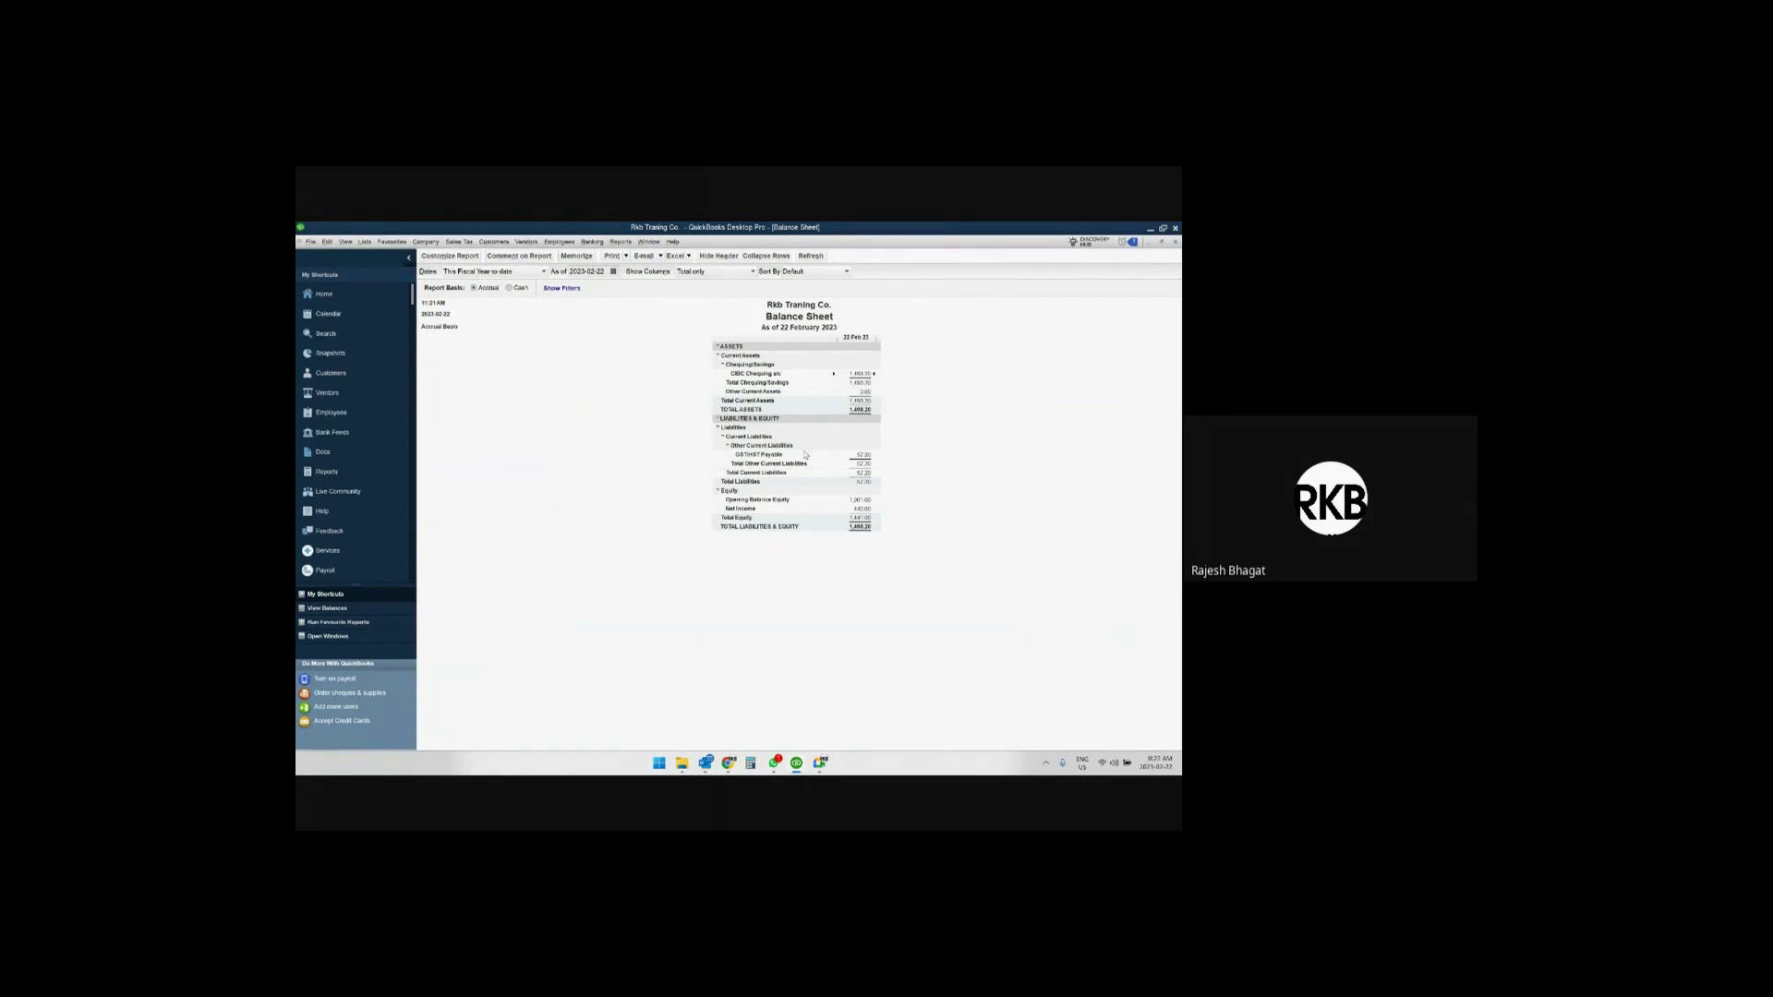
Run the standard Profit & Loss report and trace the Materials purchases amount to its source bill.
{"action": "left_click", "coordinate": [324, 294]}
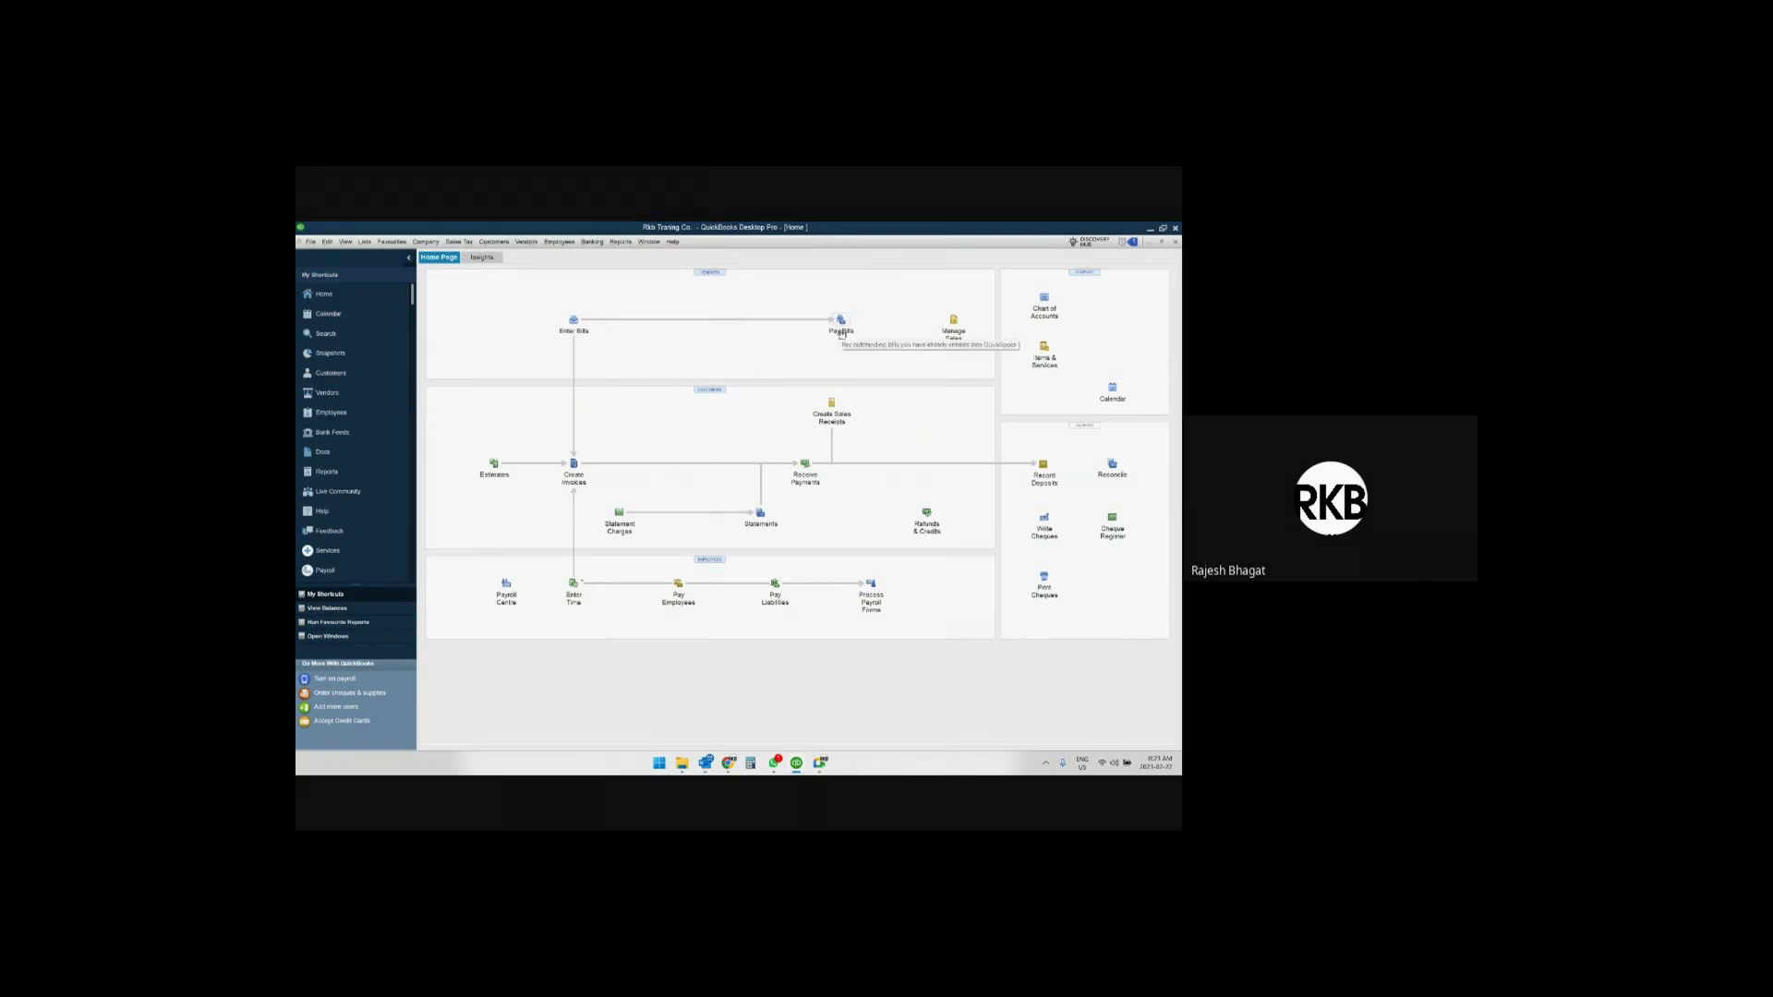
{"action": "left_click", "coordinate": [621, 242]}
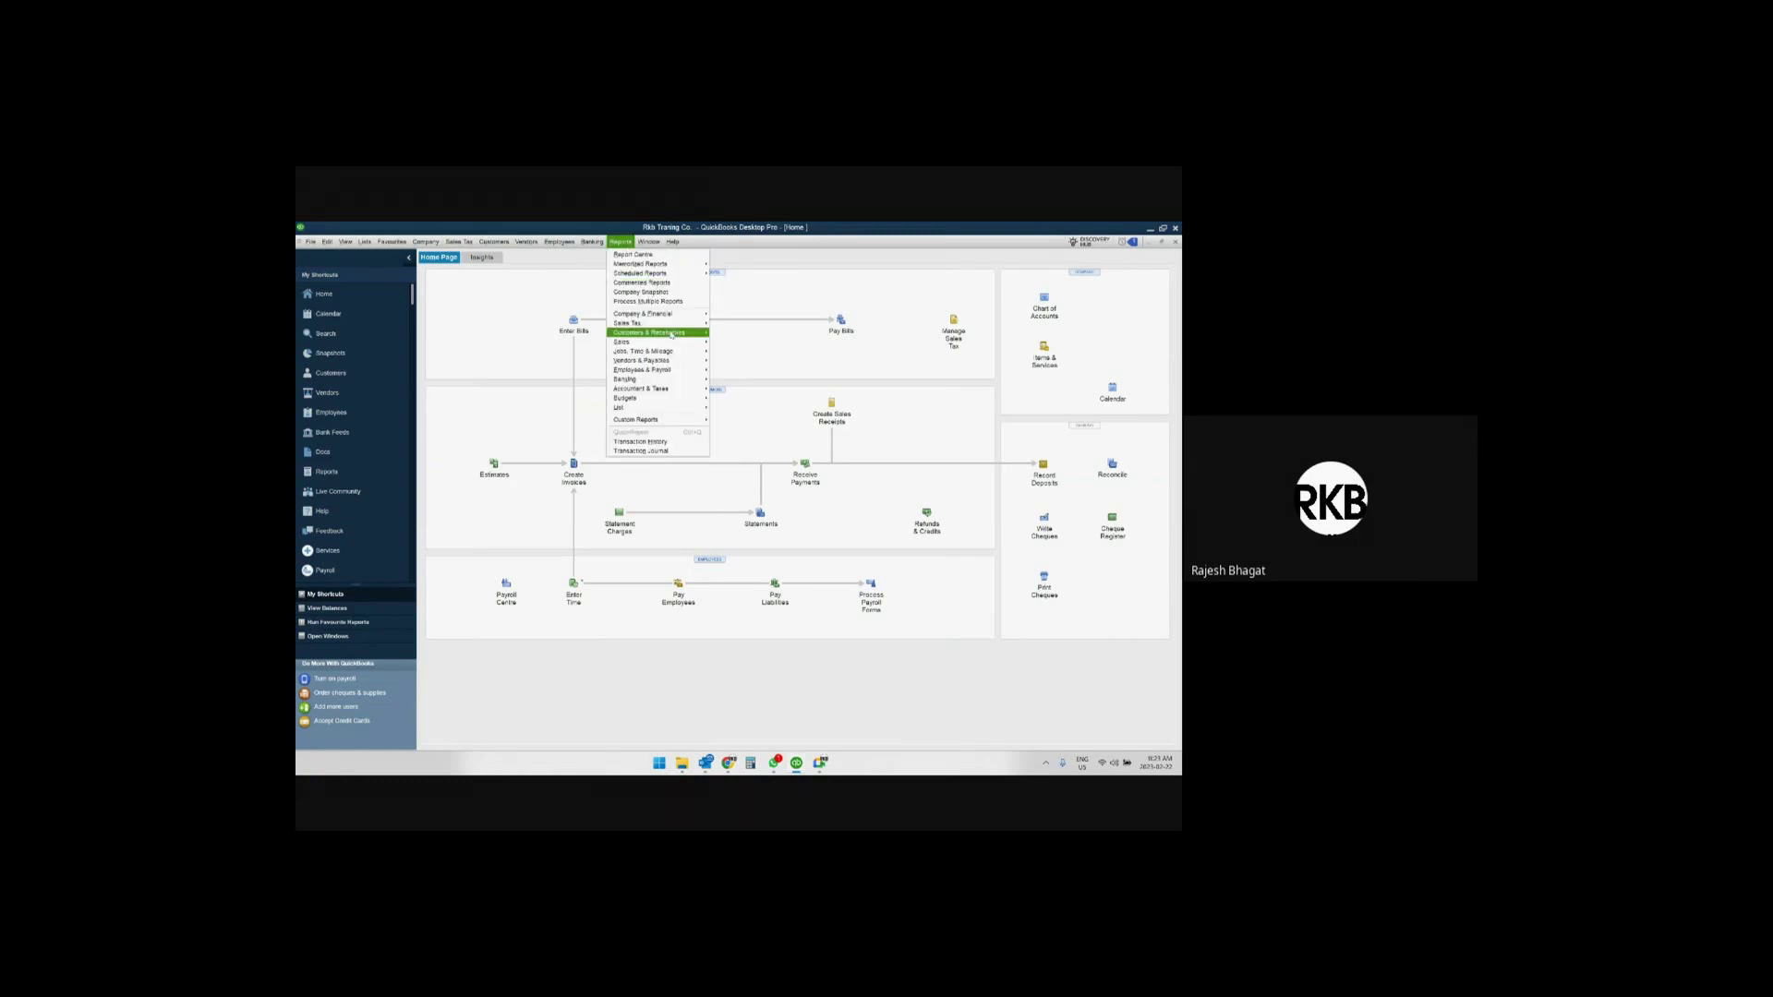
{"action": "mouse_move", "coordinate": [665, 314]}
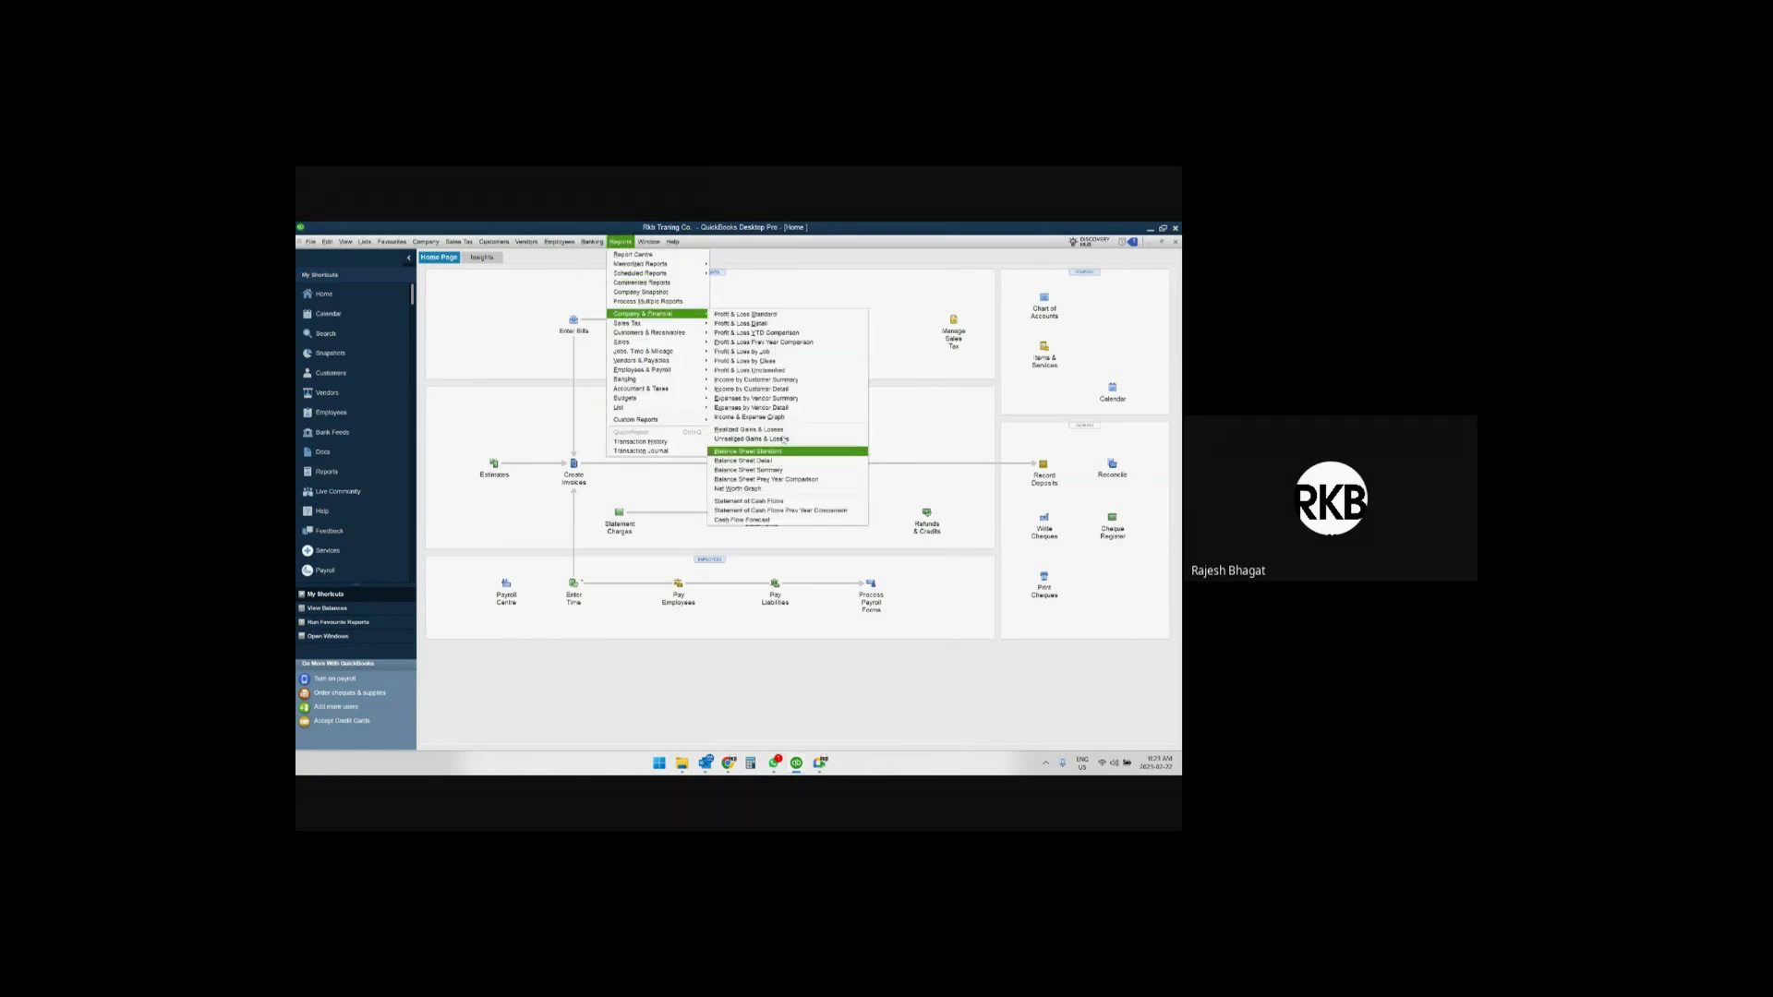
{"action": "left_click", "coordinate": [753, 314]}
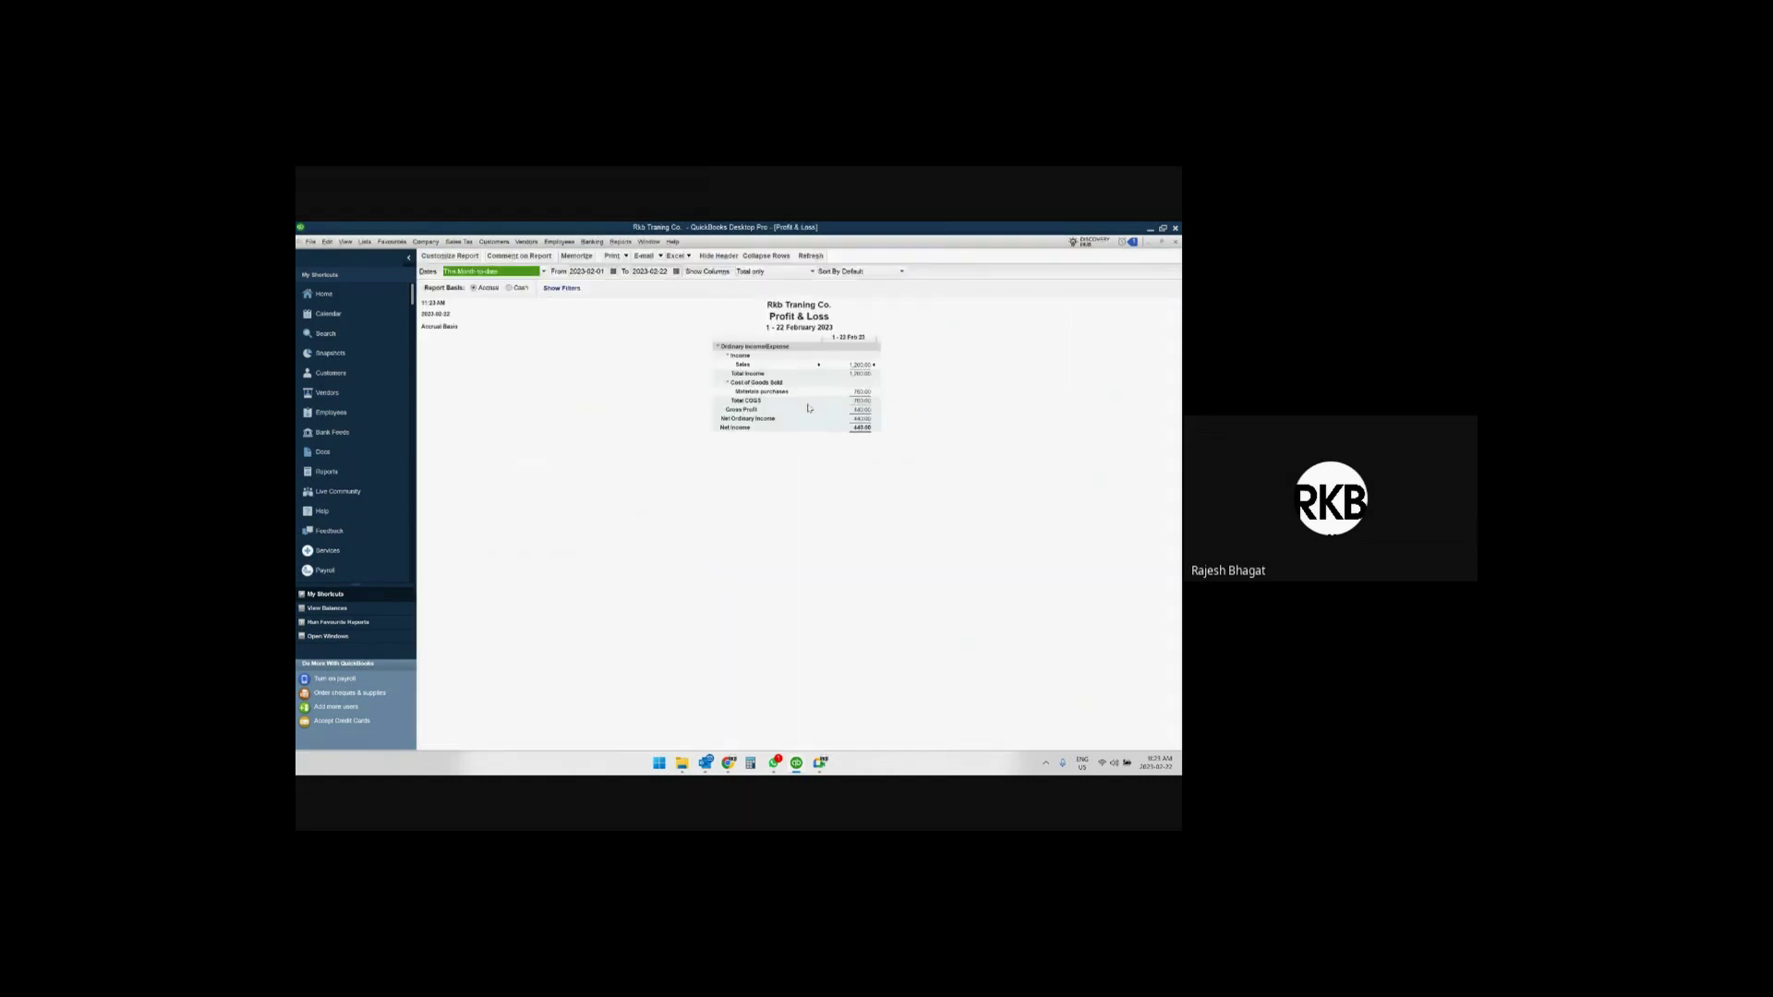
{"action": "double_click", "coordinate": [863, 393]}
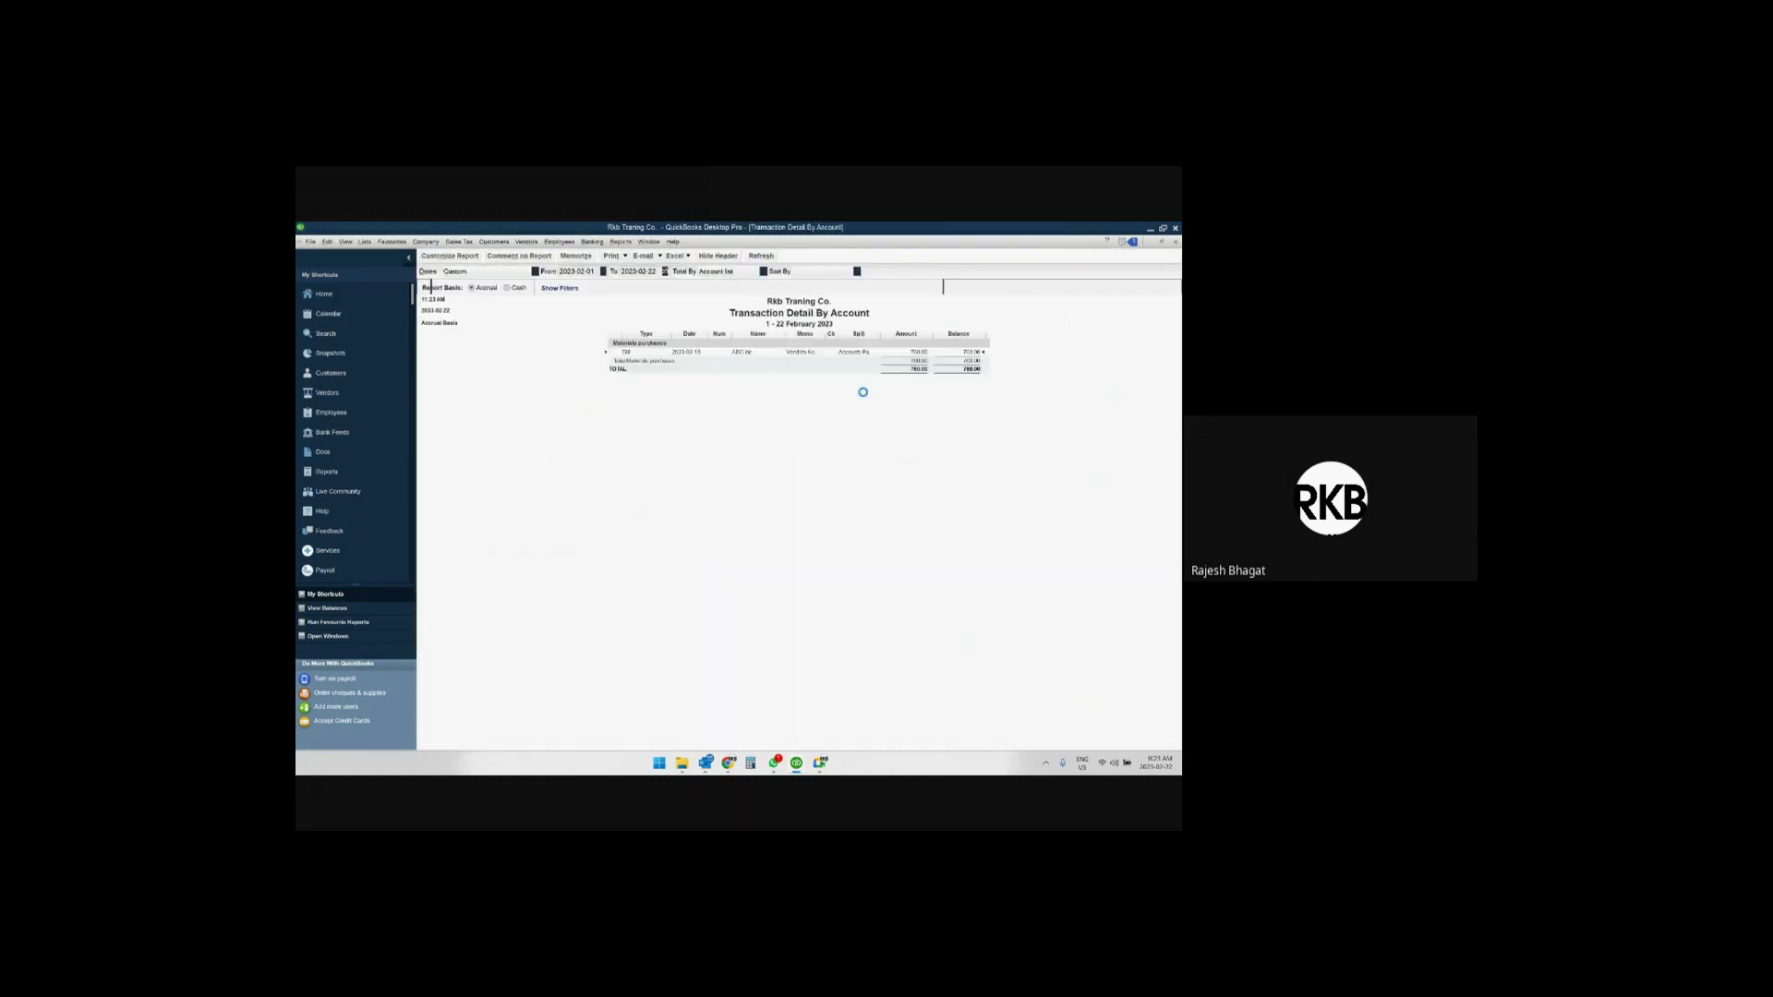
{"action": "double_click", "coordinate": [914, 359]}
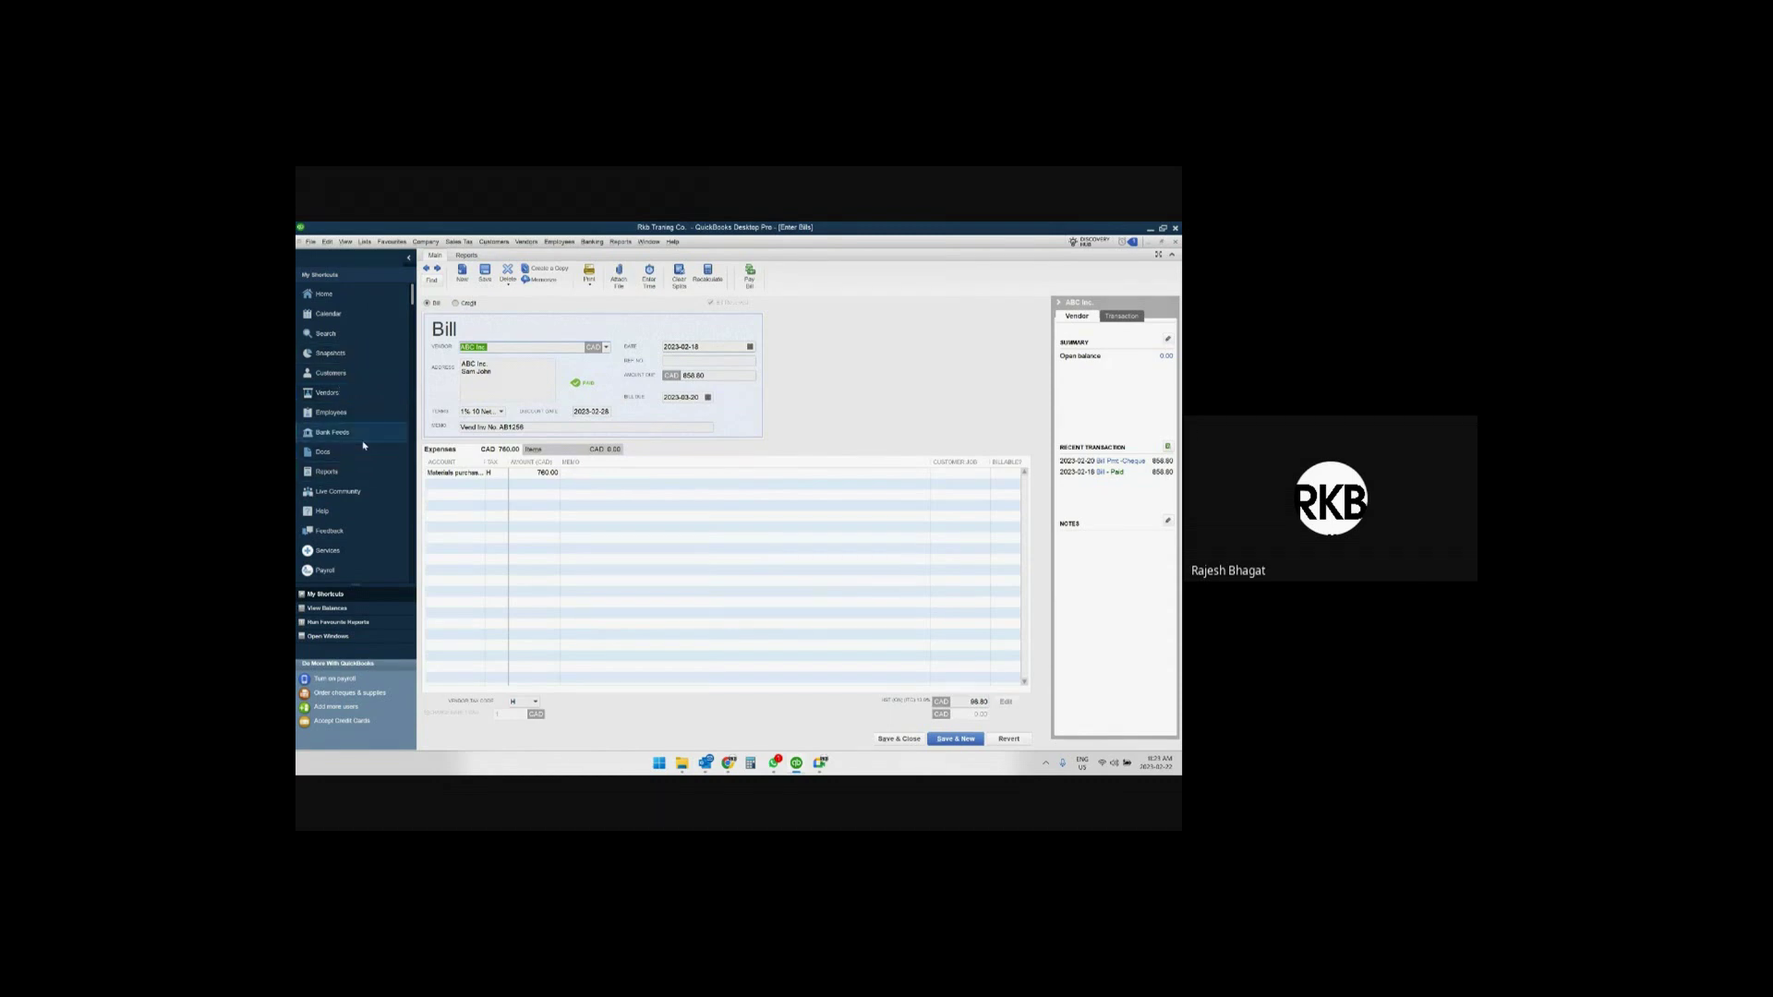
Open the Vendor Centre and widen the name column and the vendor list to show full vendor names.
{"action": "left_click", "coordinate": [328, 392]}
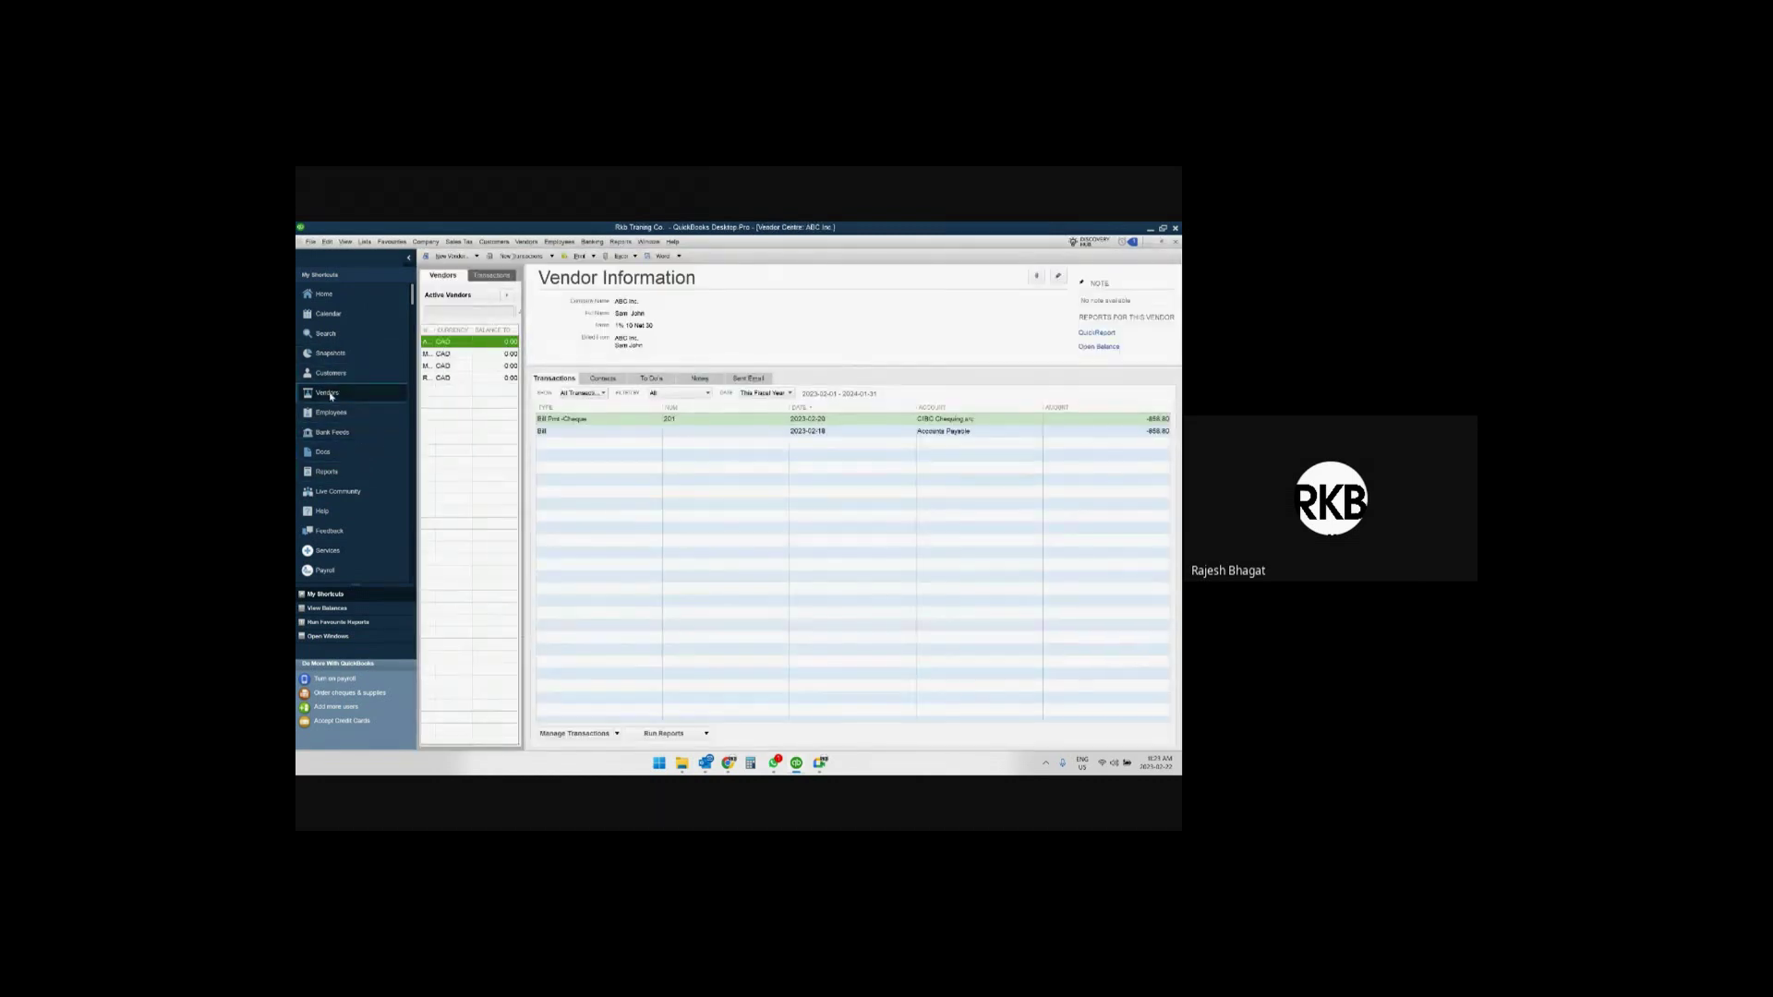
{"action": "left_click_drag", "start_coordinate": [434, 329], "coordinate": [465, 330]}
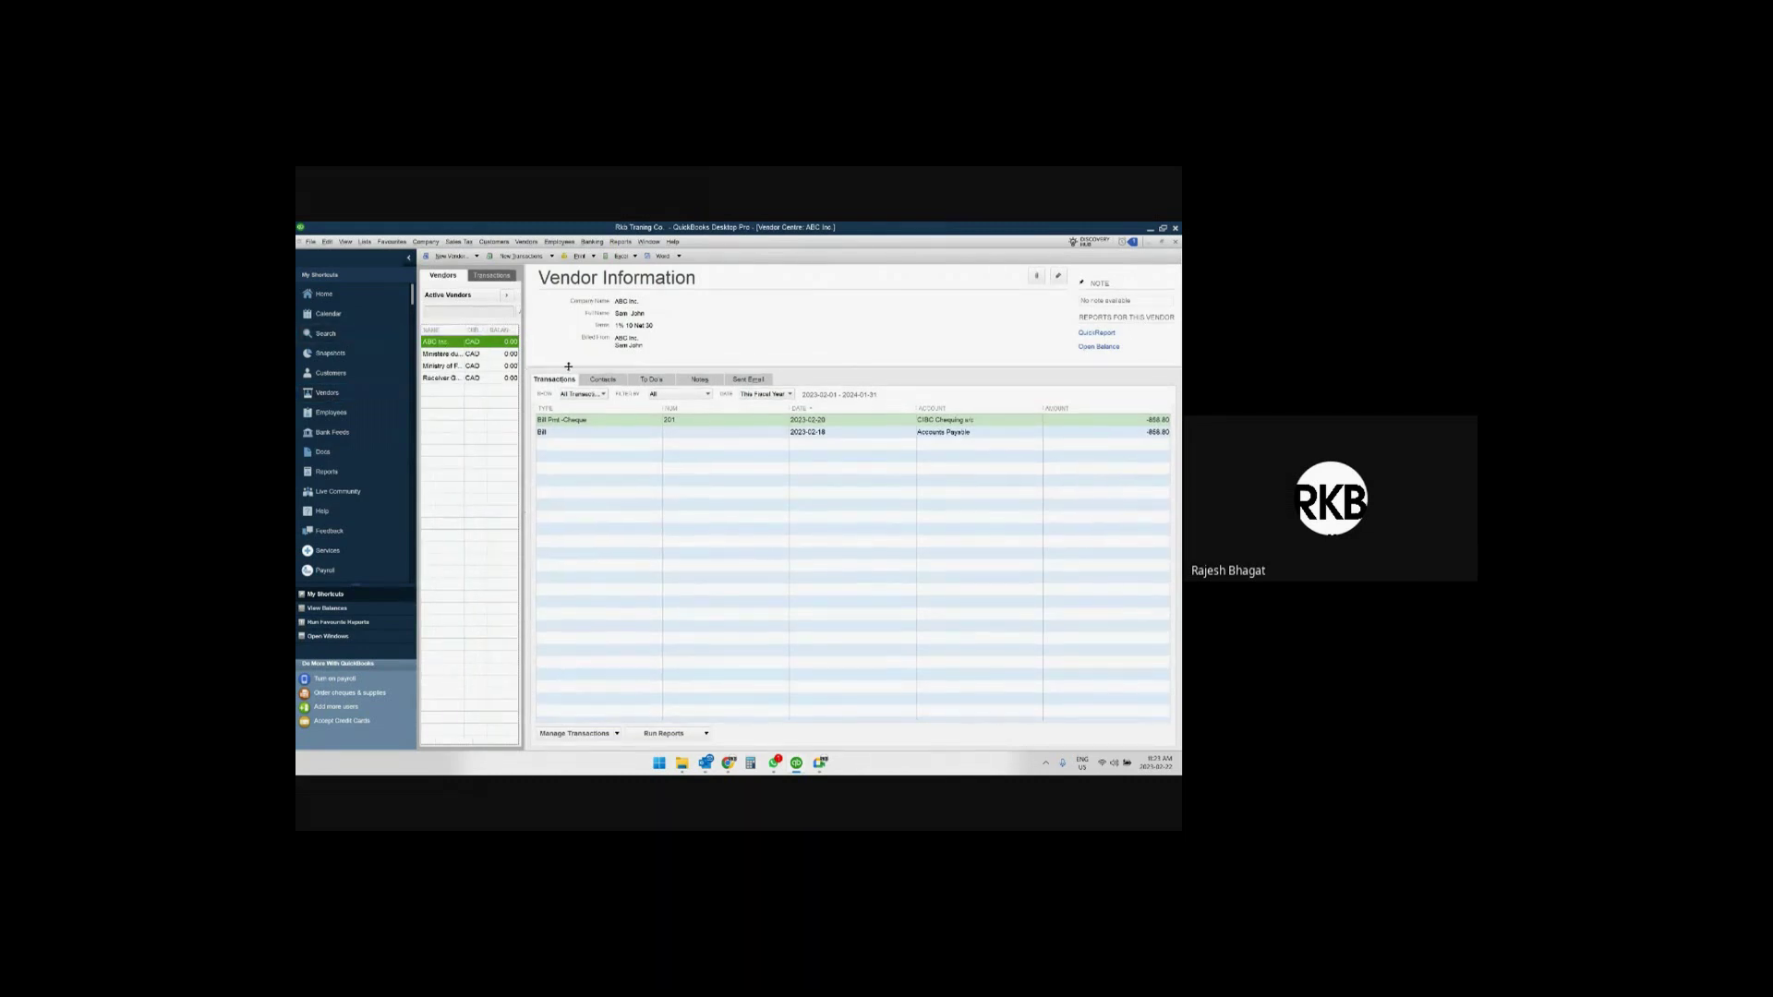
{"action": "mouse_move", "coordinate": [524, 373]}
{"action": "left_mouse_down"}
{"action": "mouse_move", "coordinate": [610, 372]}
{"action": "mouse_move", "coordinate": [515, 341]}
{"action": "left_mouse_up"}
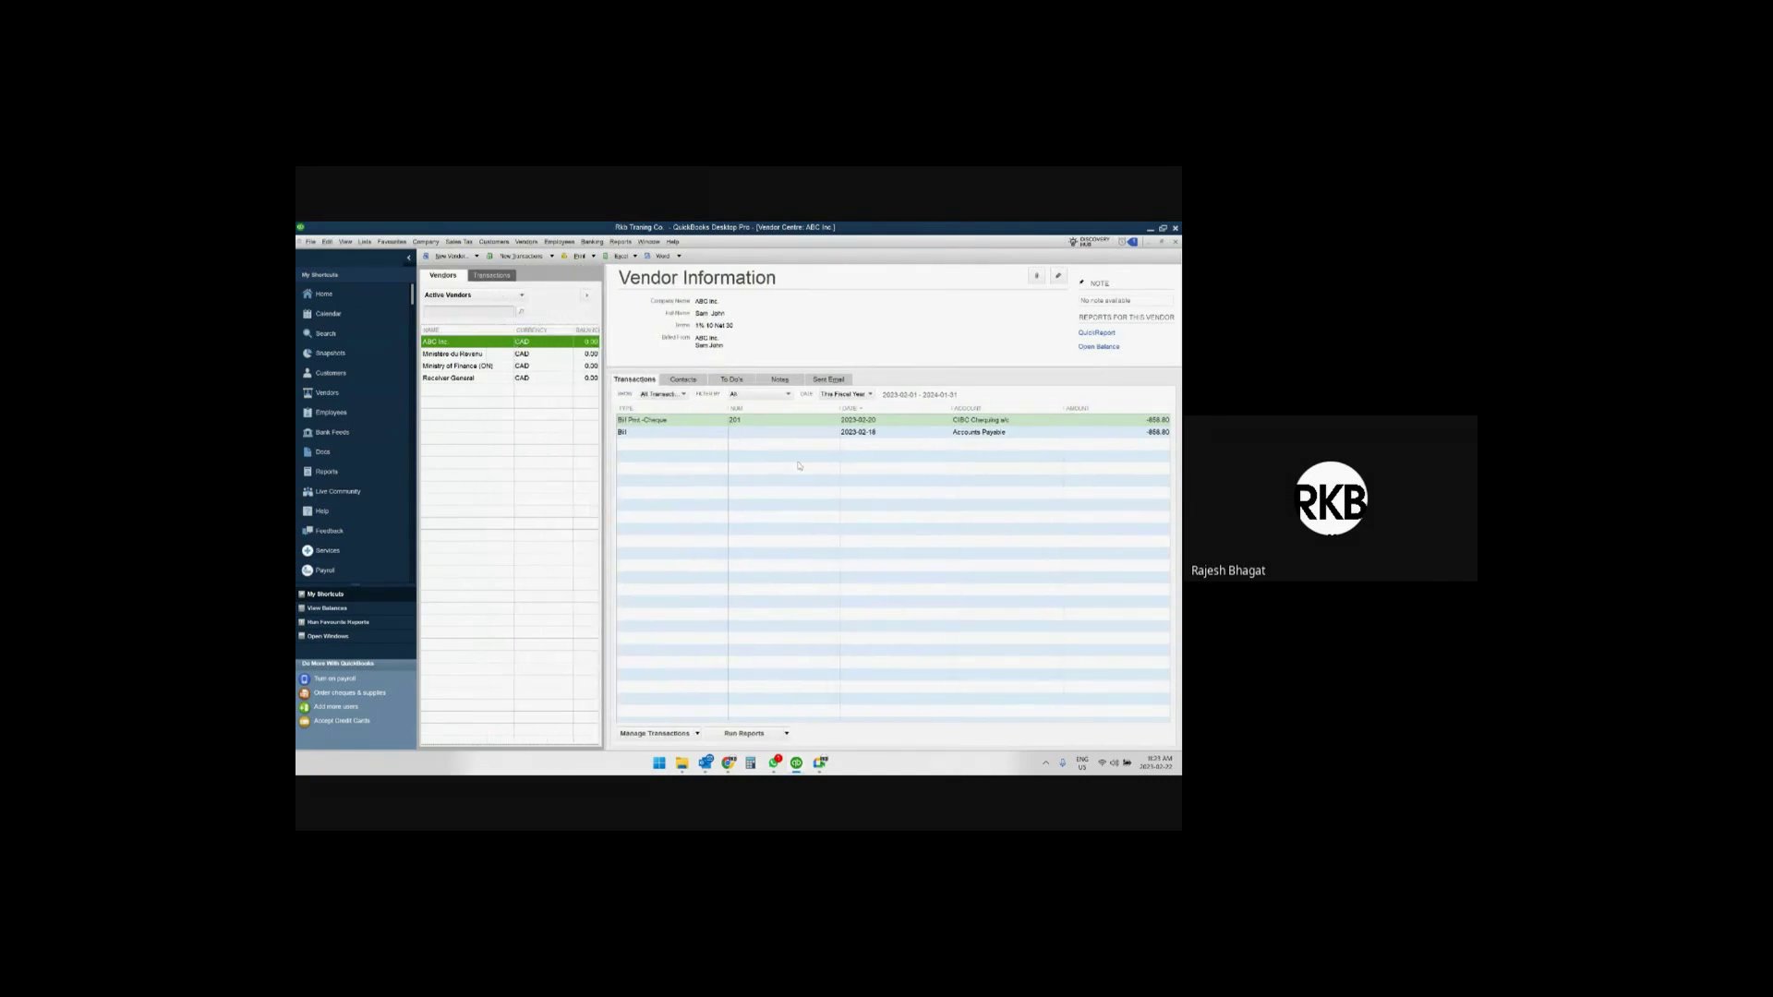
Check the bill and the bill payment cheque listed for vendor ABC Inc.
{"action": "left_click", "coordinate": [870, 422]}
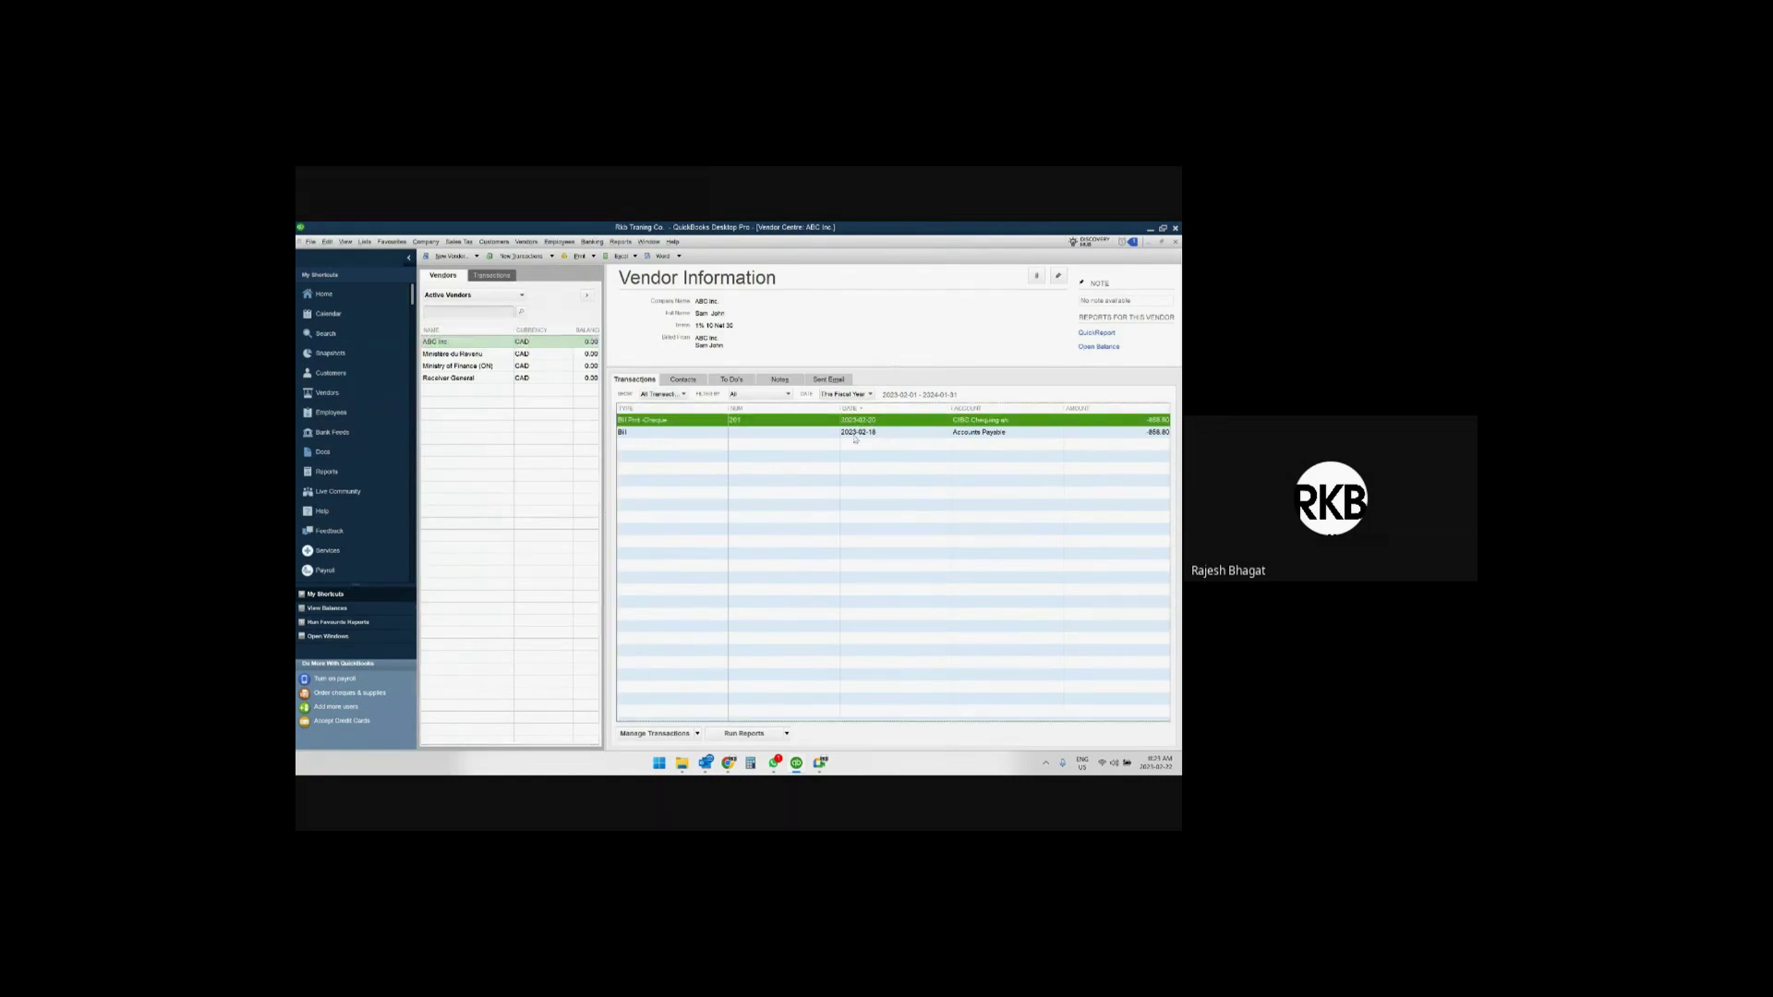
{"action": "left_click", "coordinate": [792, 434]}
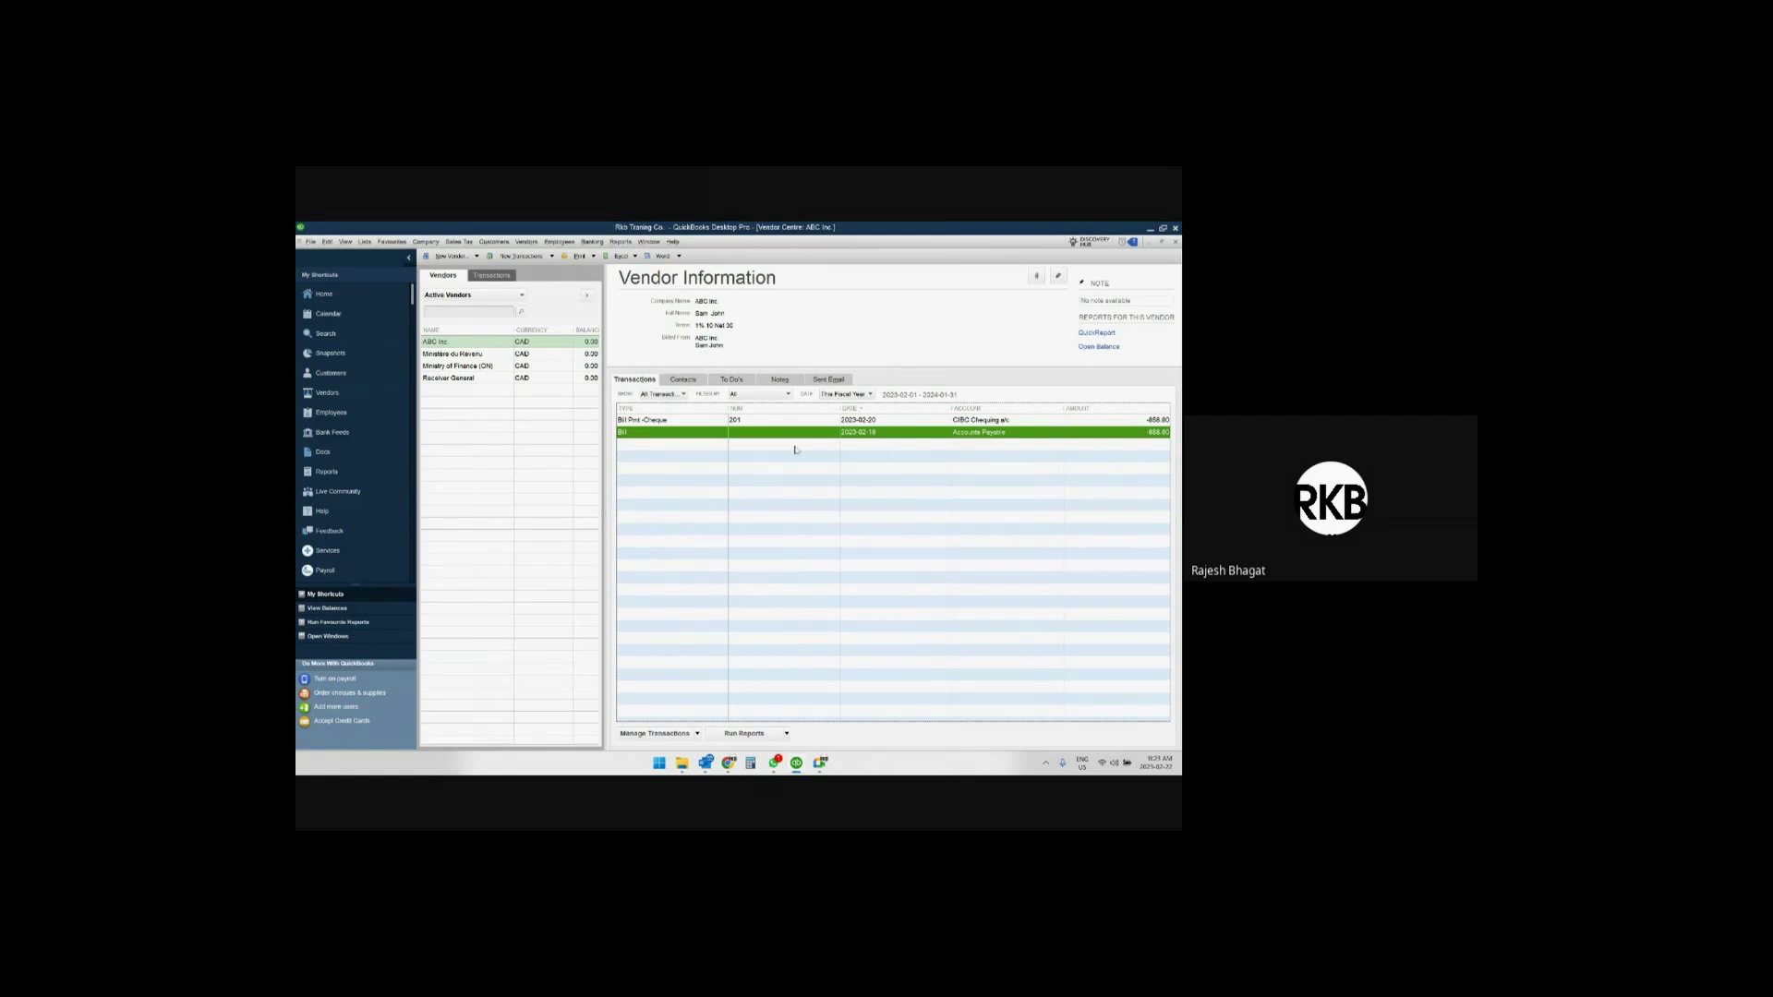
{"action": "left_click", "coordinate": [872, 425]}
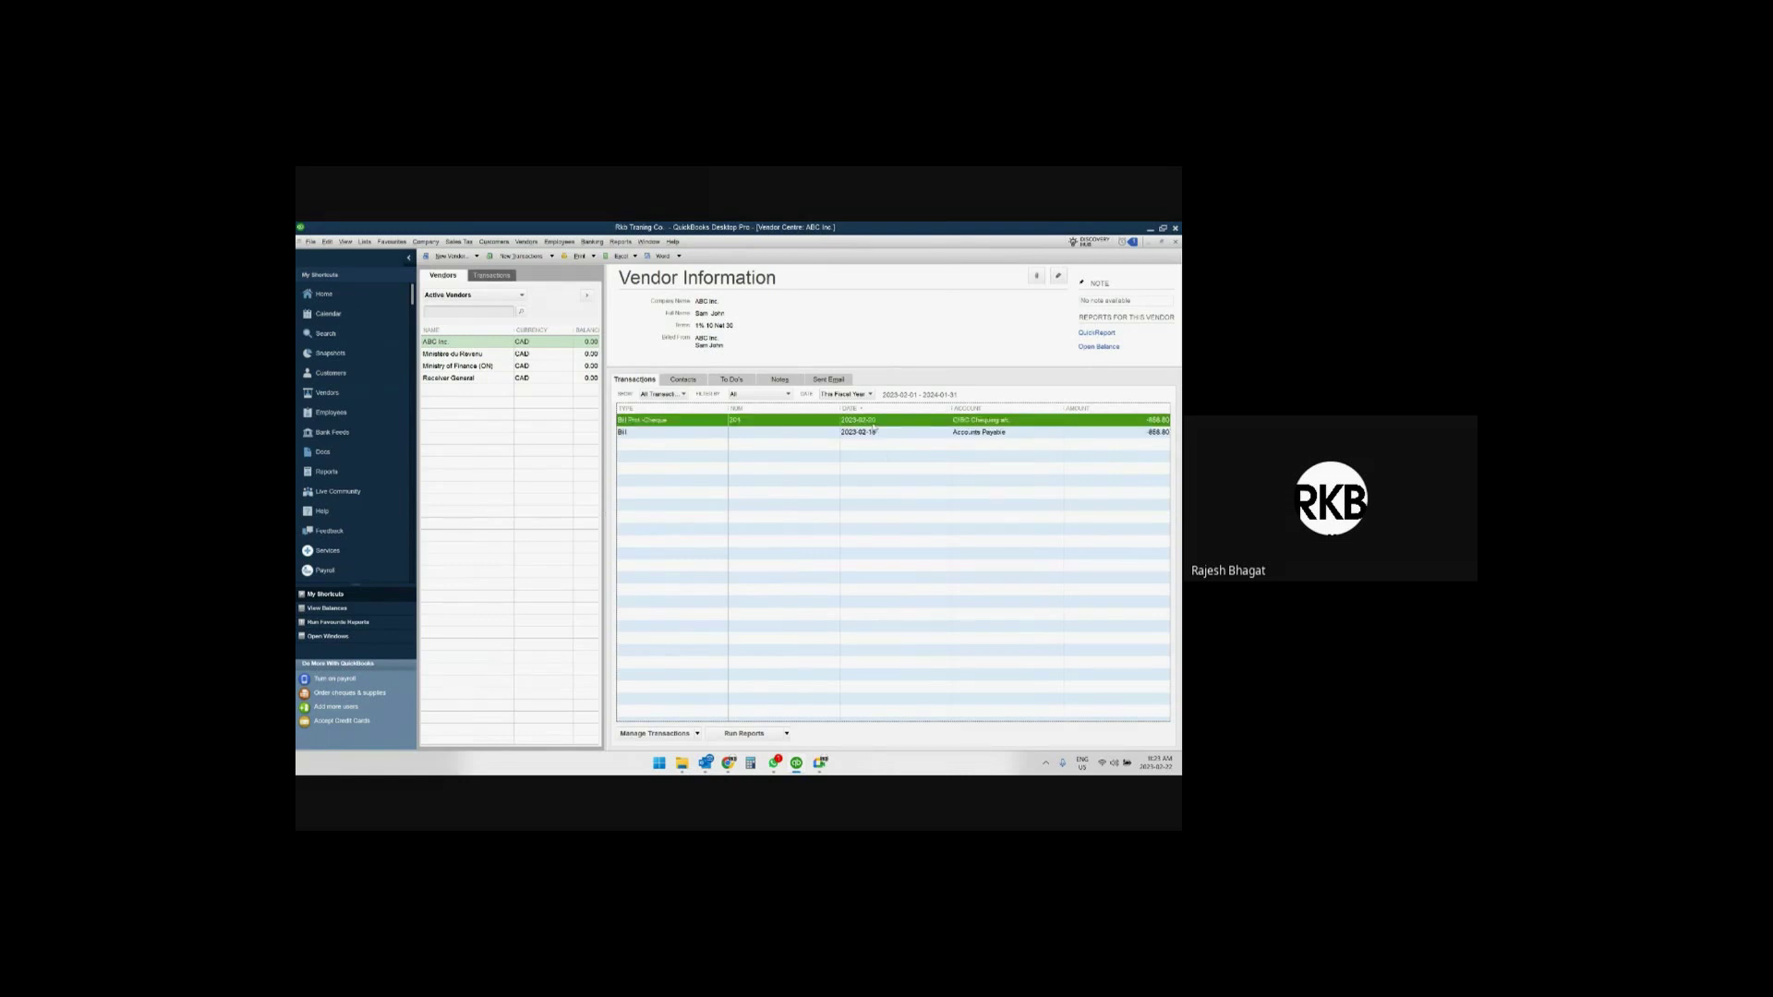
{"action": "left_click", "coordinate": [649, 241]}
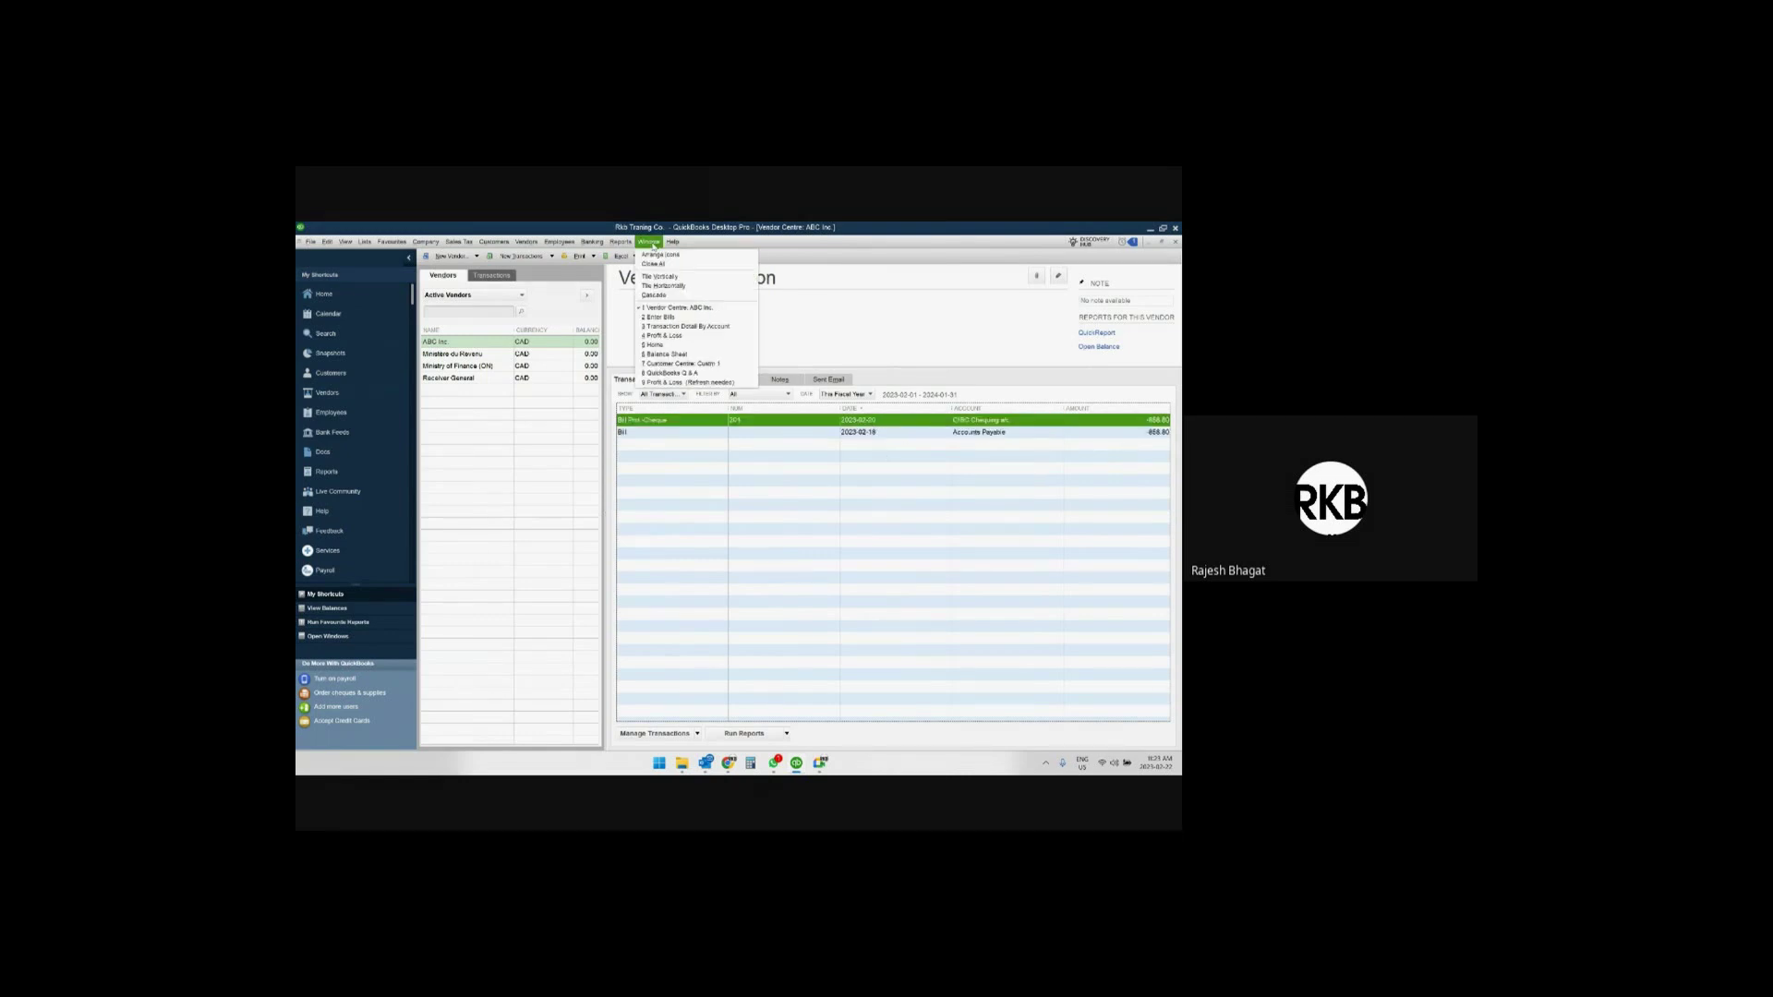
{"action": "left_click", "coordinate": [905, 333]}
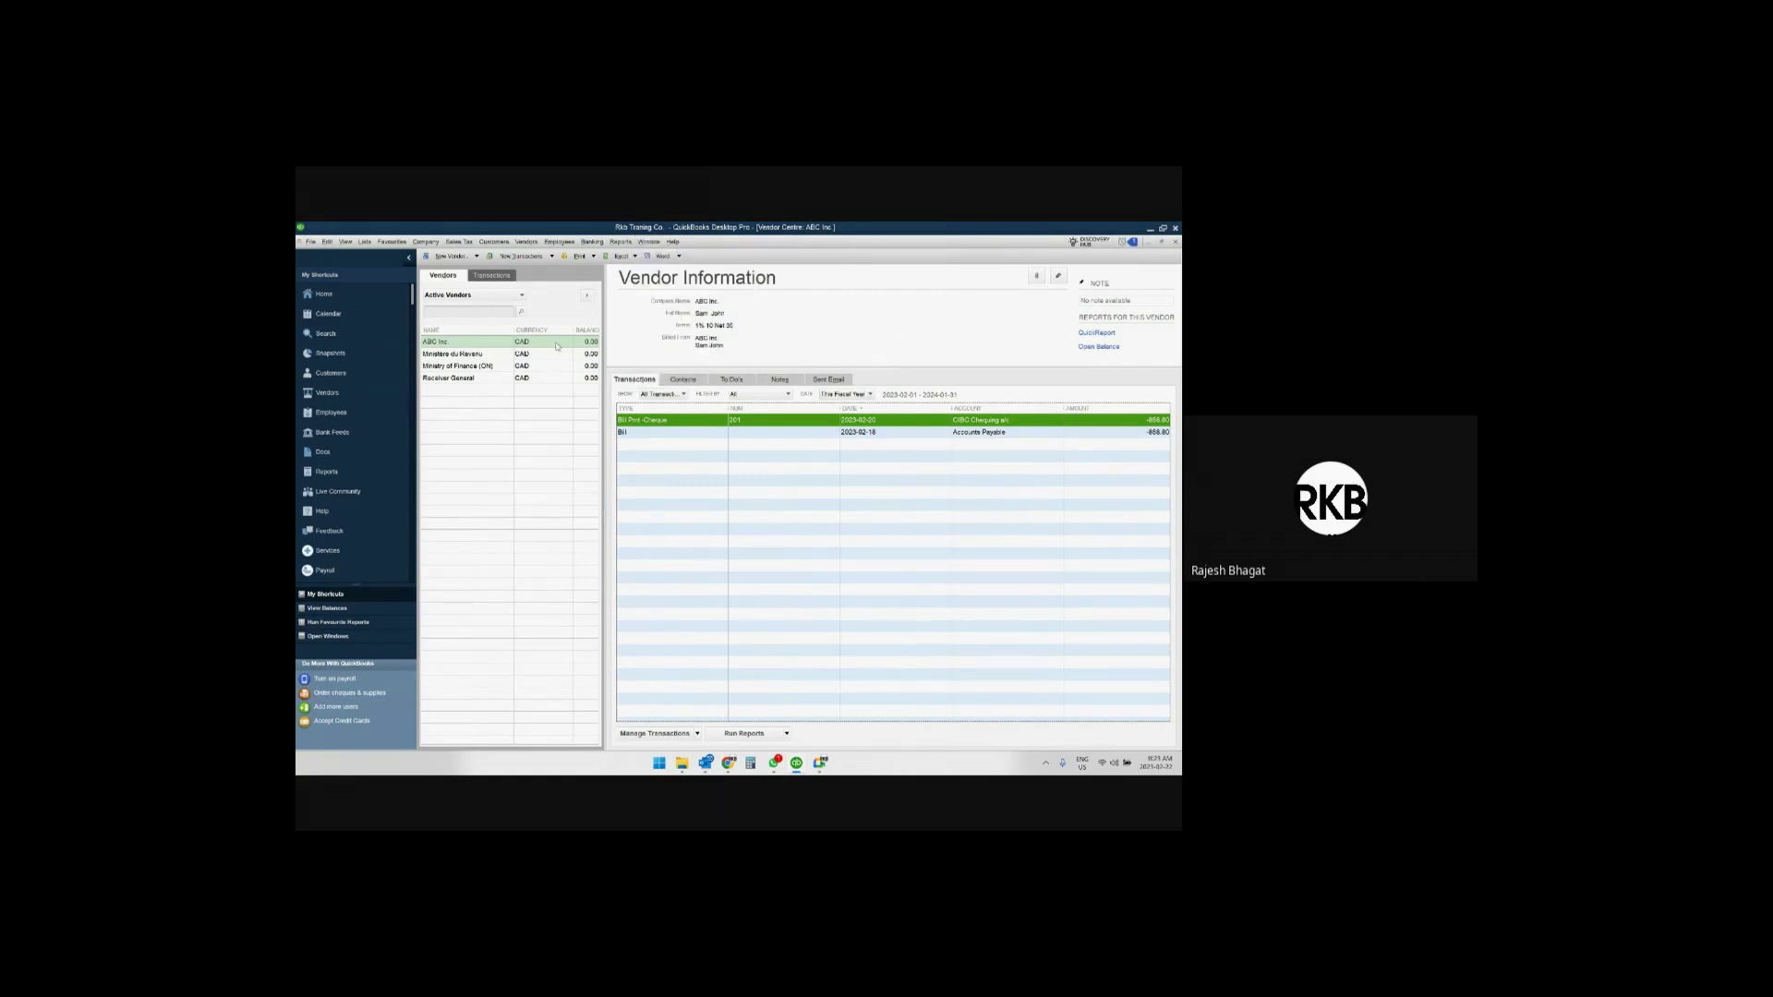
Start a new cheque from CIBC Chequing a/c dated 2023-02-21.
{"action": "left_click", "coordinate": [323, 294]}
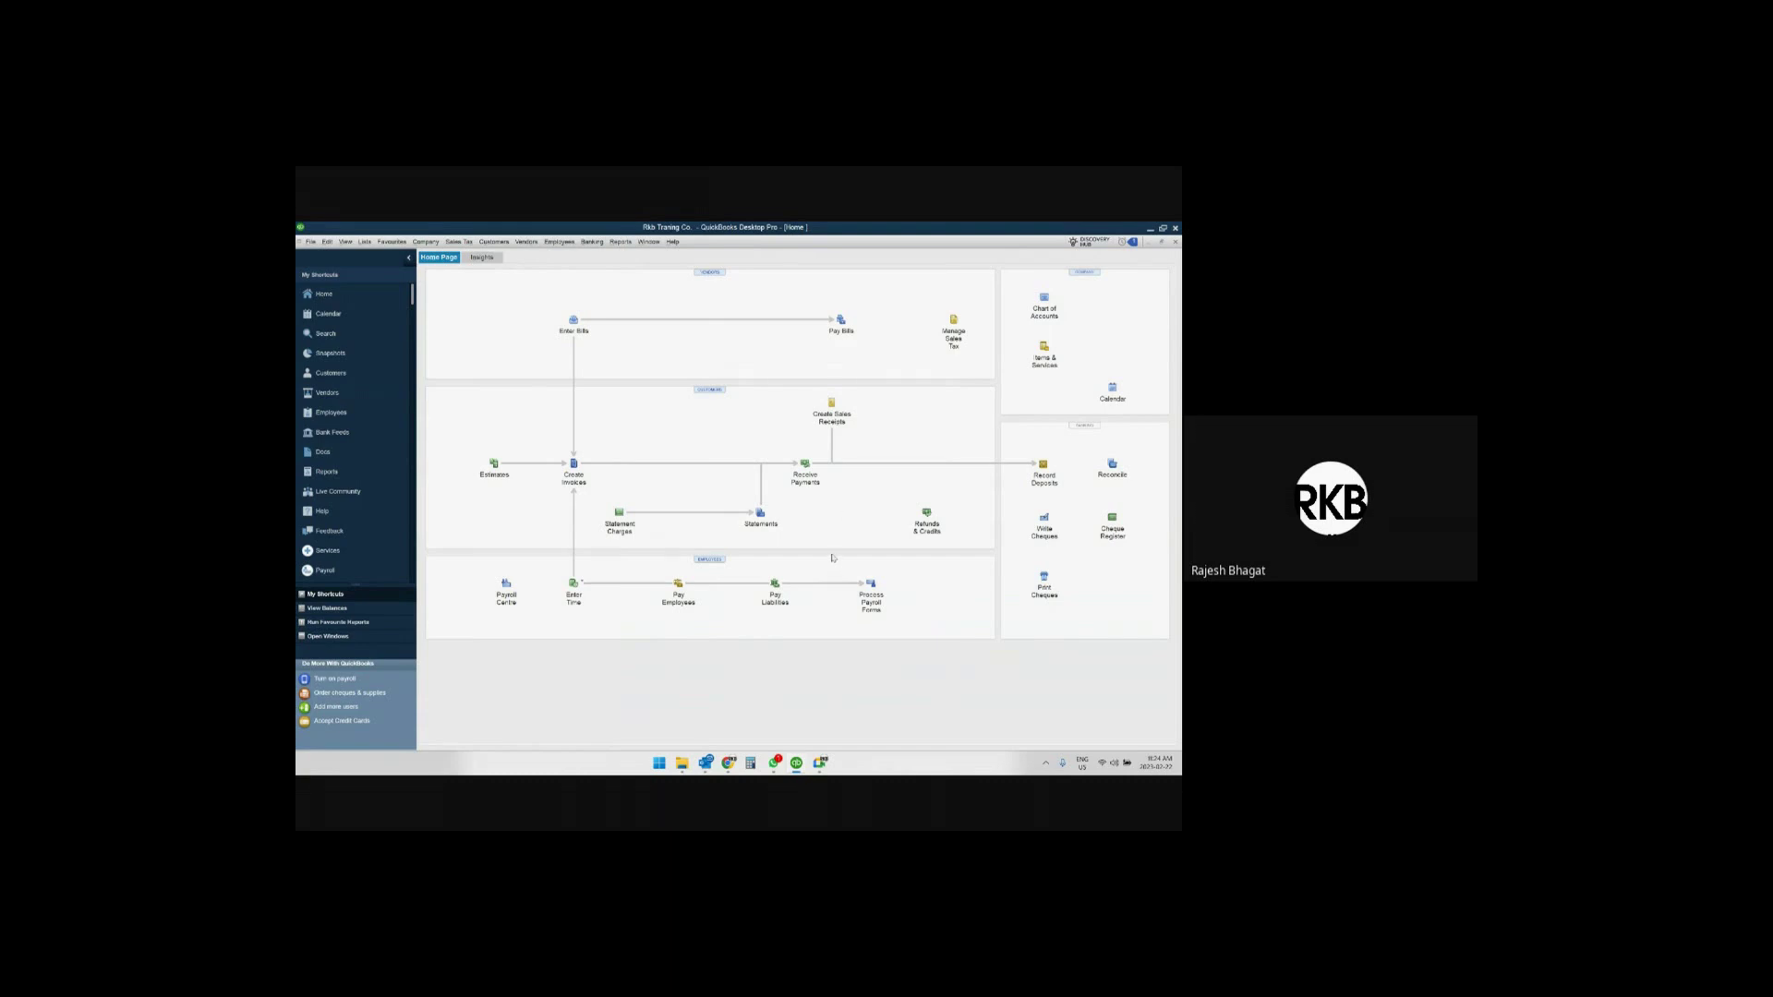
{"action": "left_click", "coordinate": [1045, 532]}
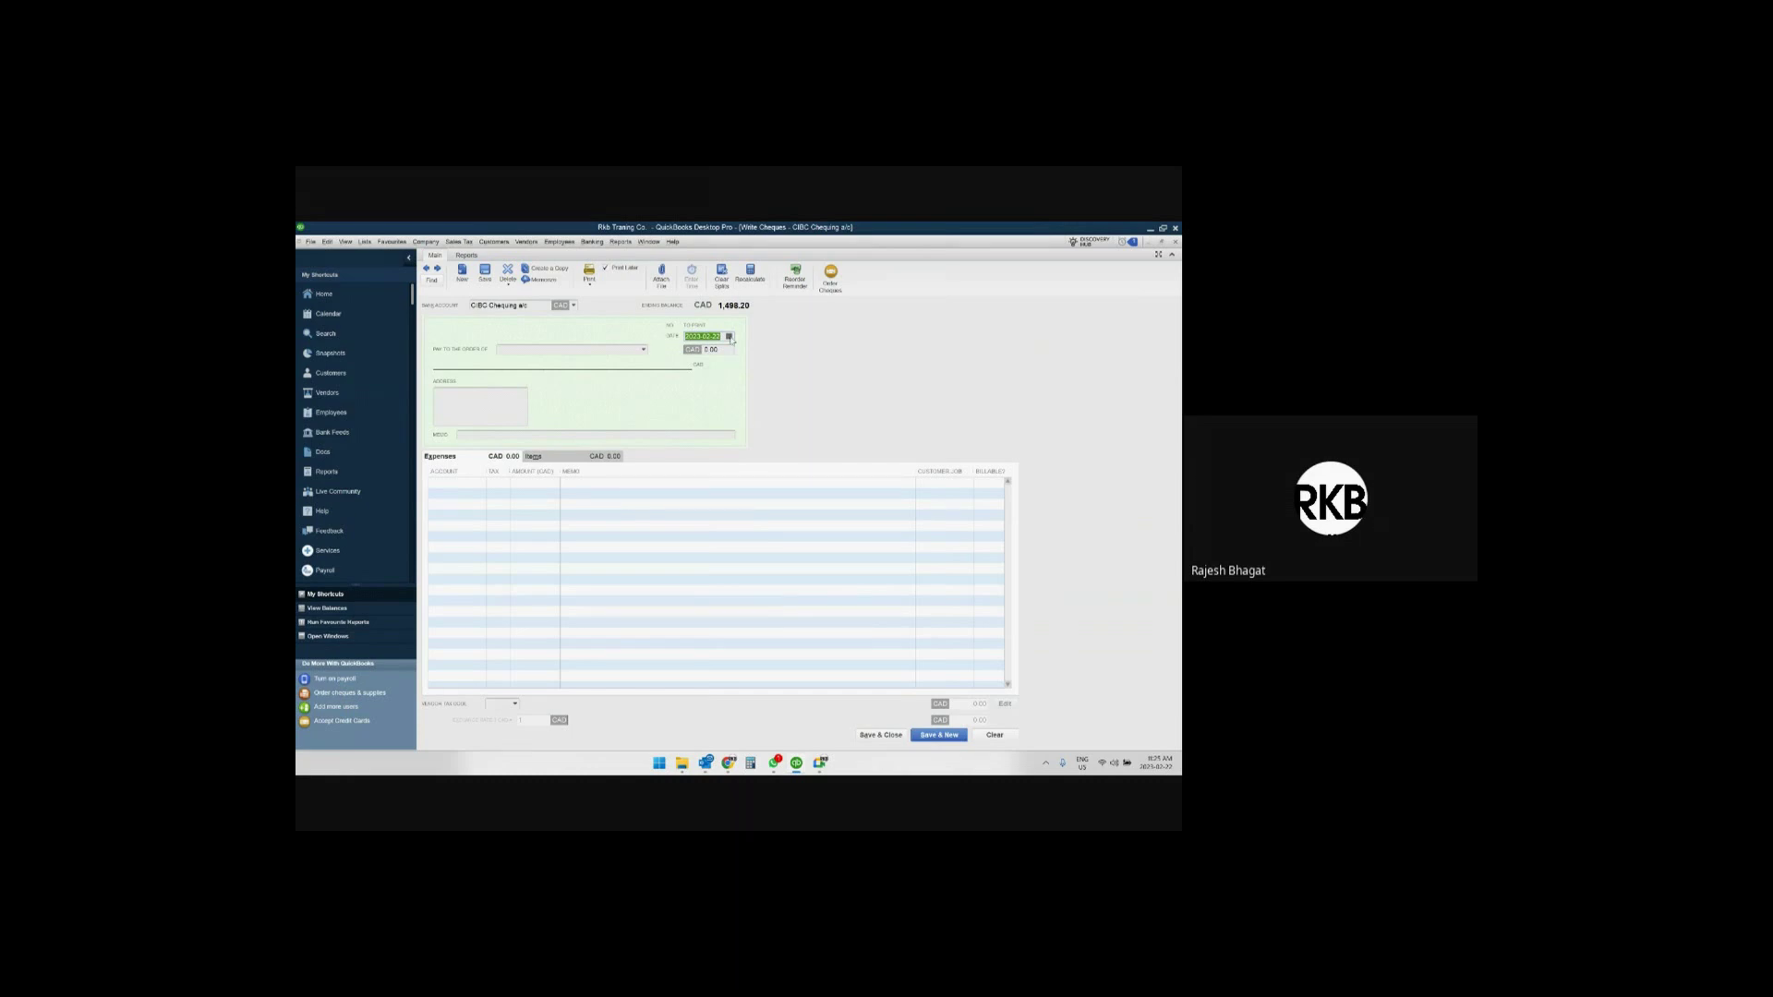
{"action": "left_click", "coordinate": [729, 337]}
{"action": "left_click", "coordinate": [716, 401]}
{"action": "left_click", "coordinate": [644, 351]}
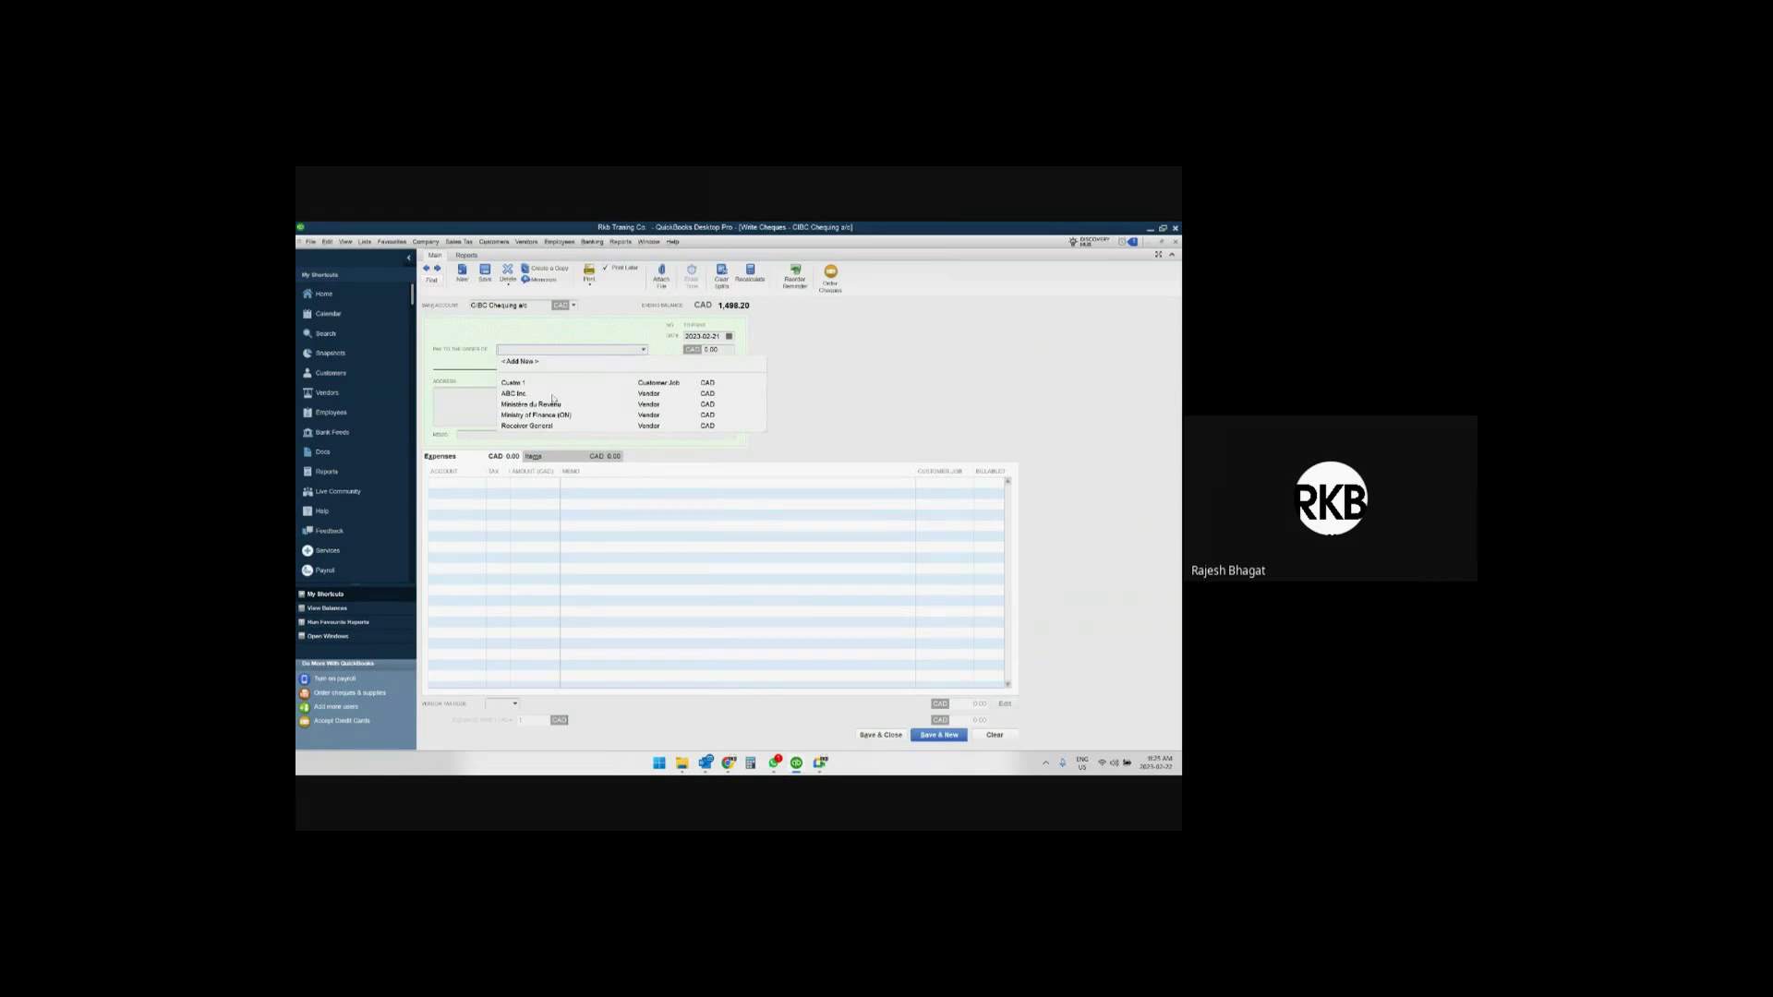
{"action": "left_click", "coordinate": [533, 363]}
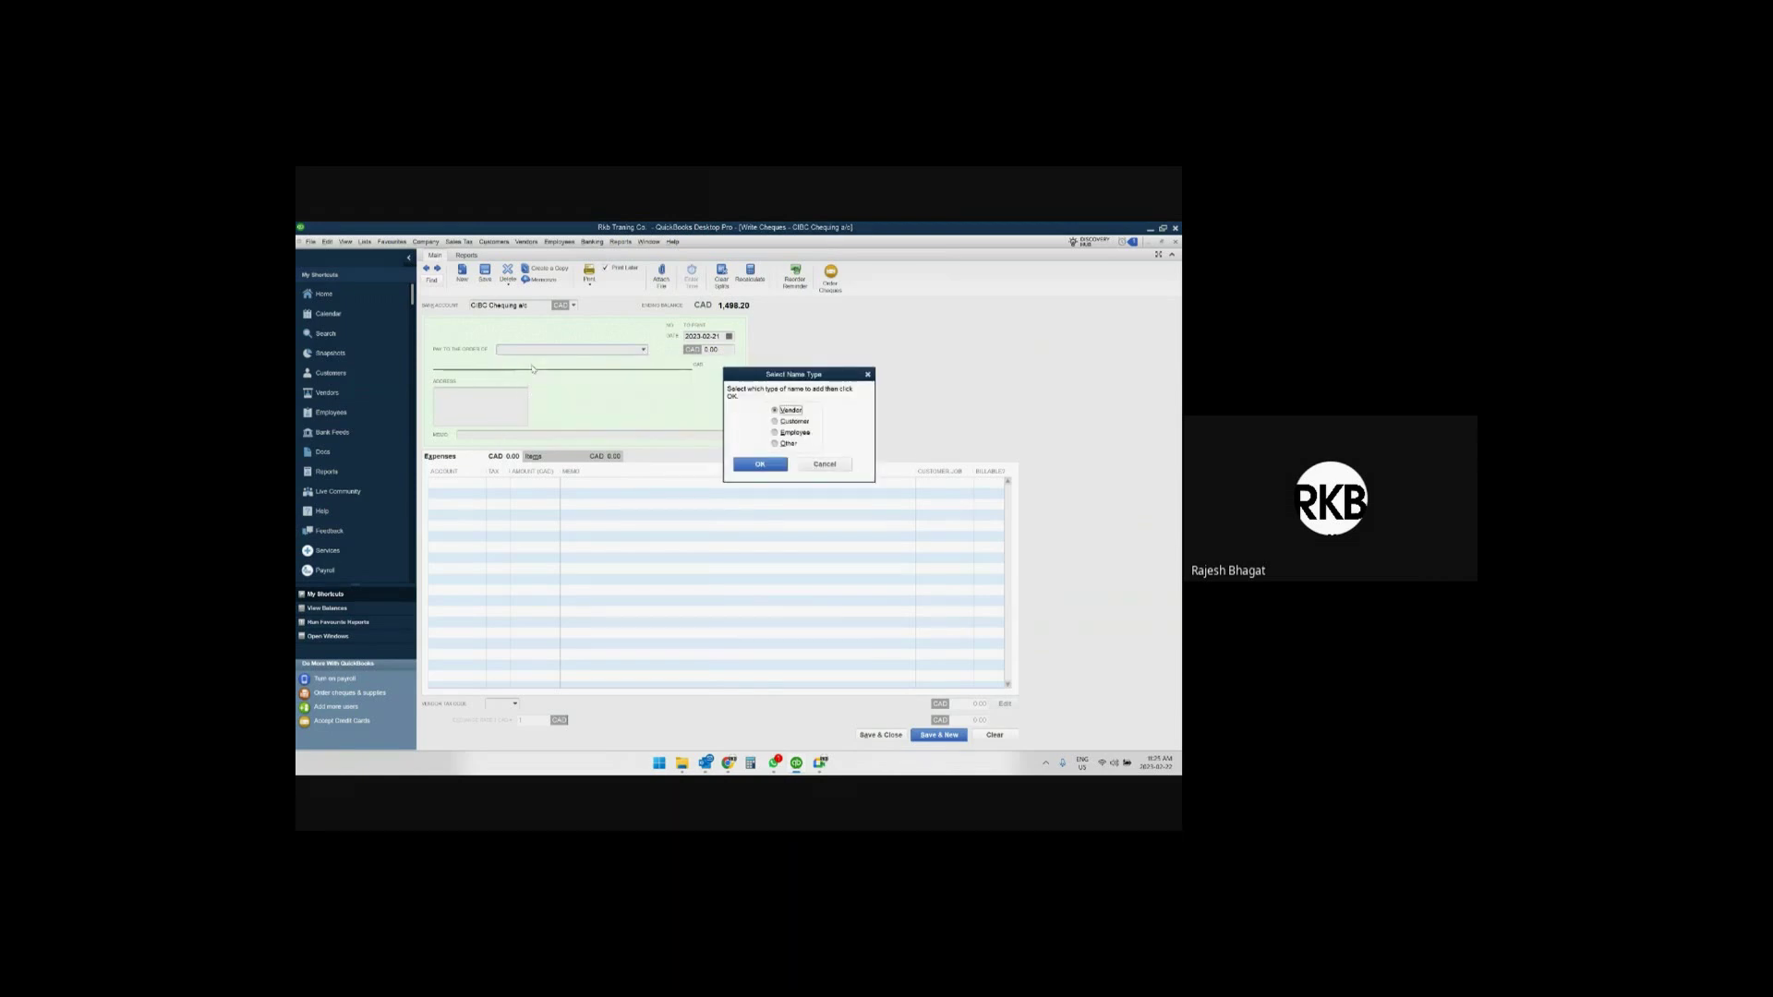
{"action": "left_click", "coordinate": [824, 465]}
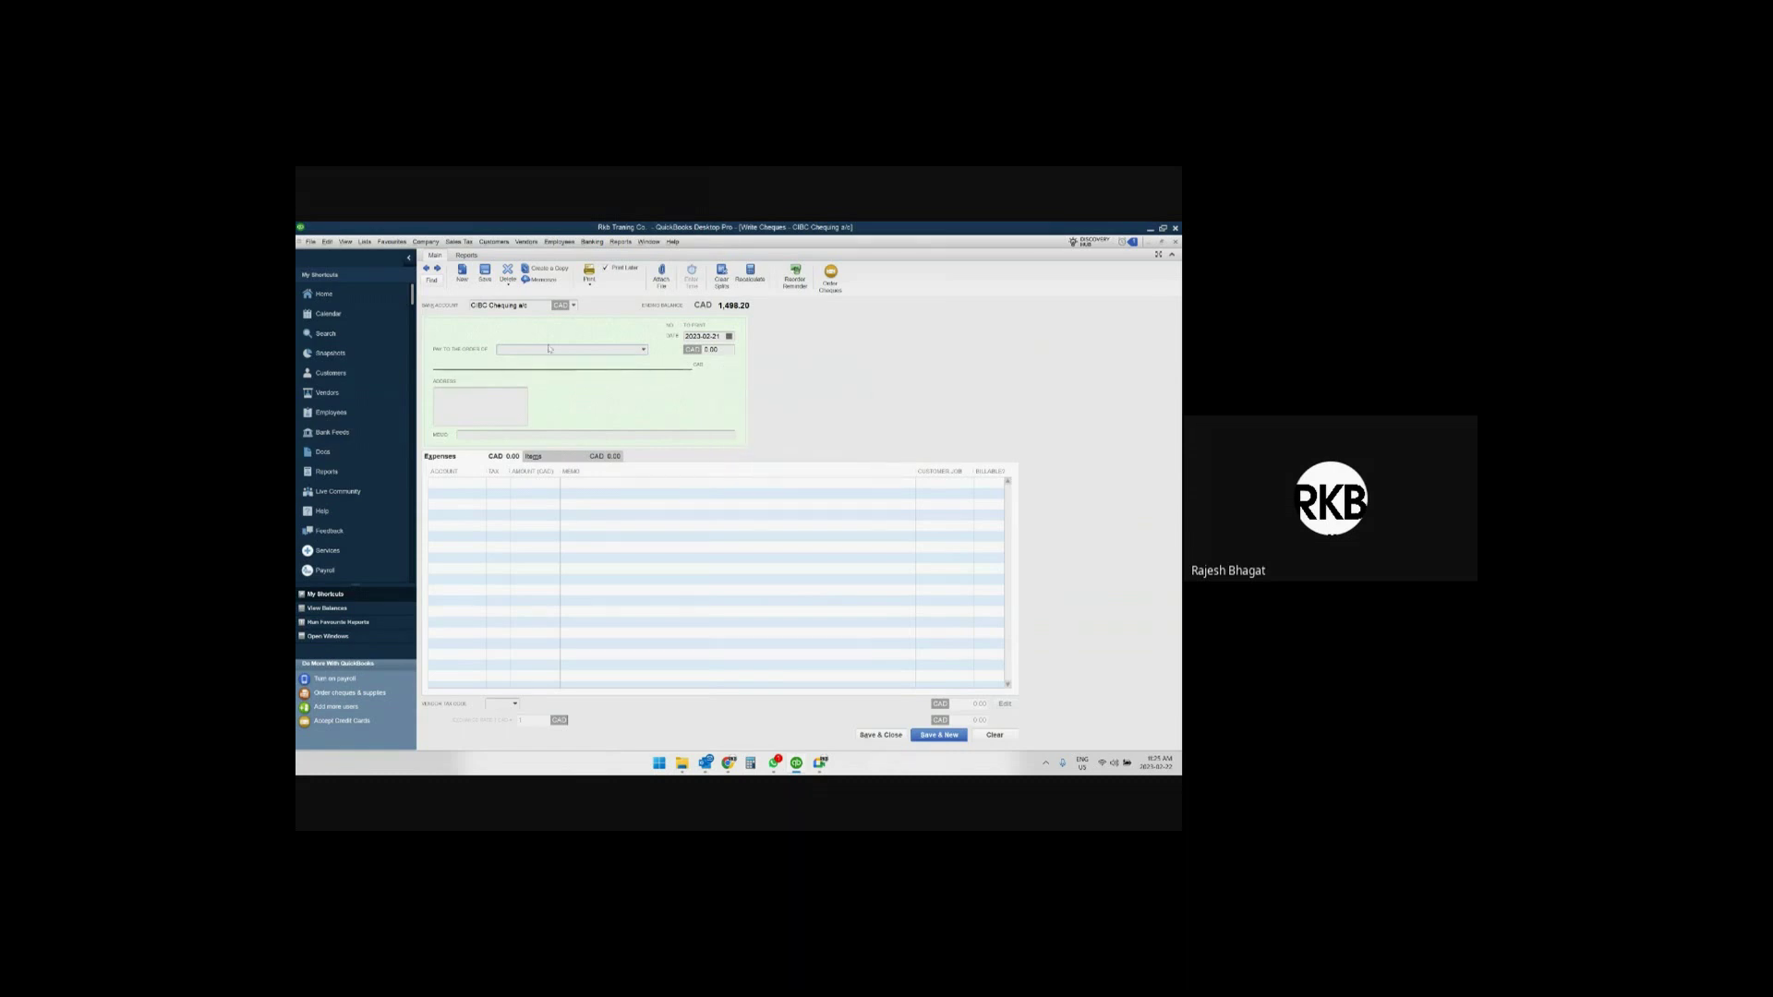
Enter BDC Inc. as the cheque's payee and set it up as a new vendor with full details.
{"action": "type", "text": "BDC Inc."}
{"action": "key", "text": "Tab"}
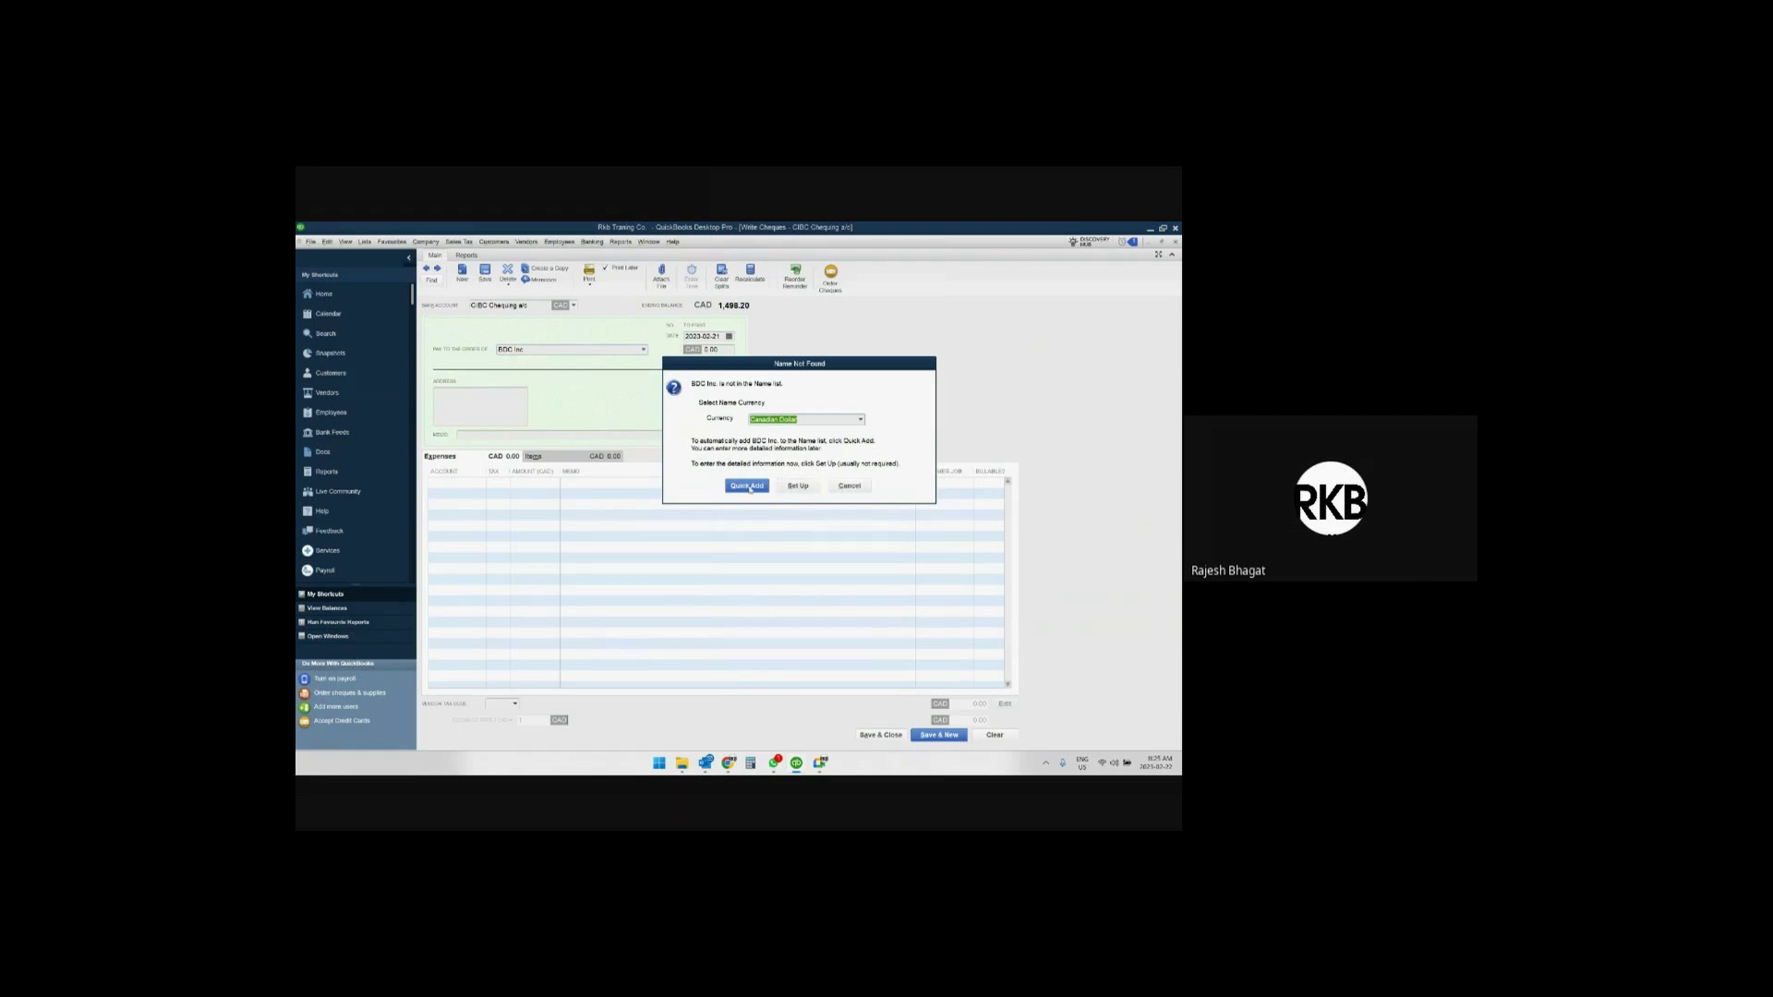
{"action": "left_click", "coordinate": [806, 489]}
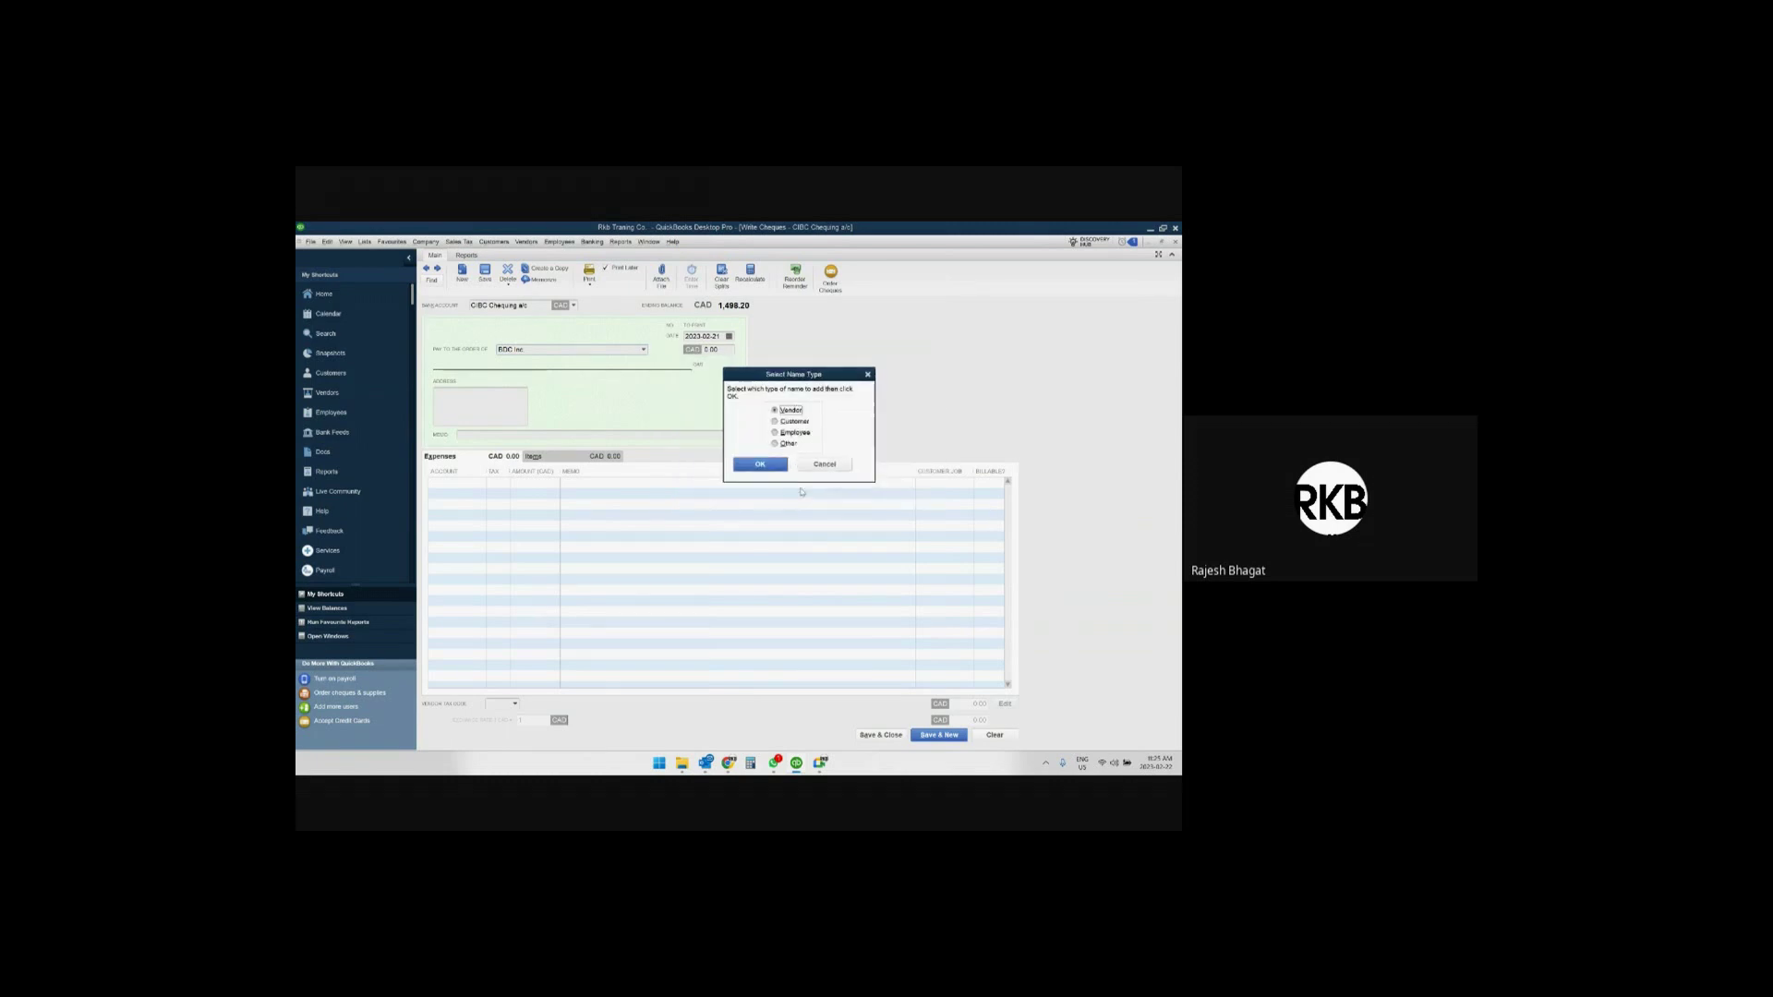
{"action": "left_click", "coordinate": [760, 464]}
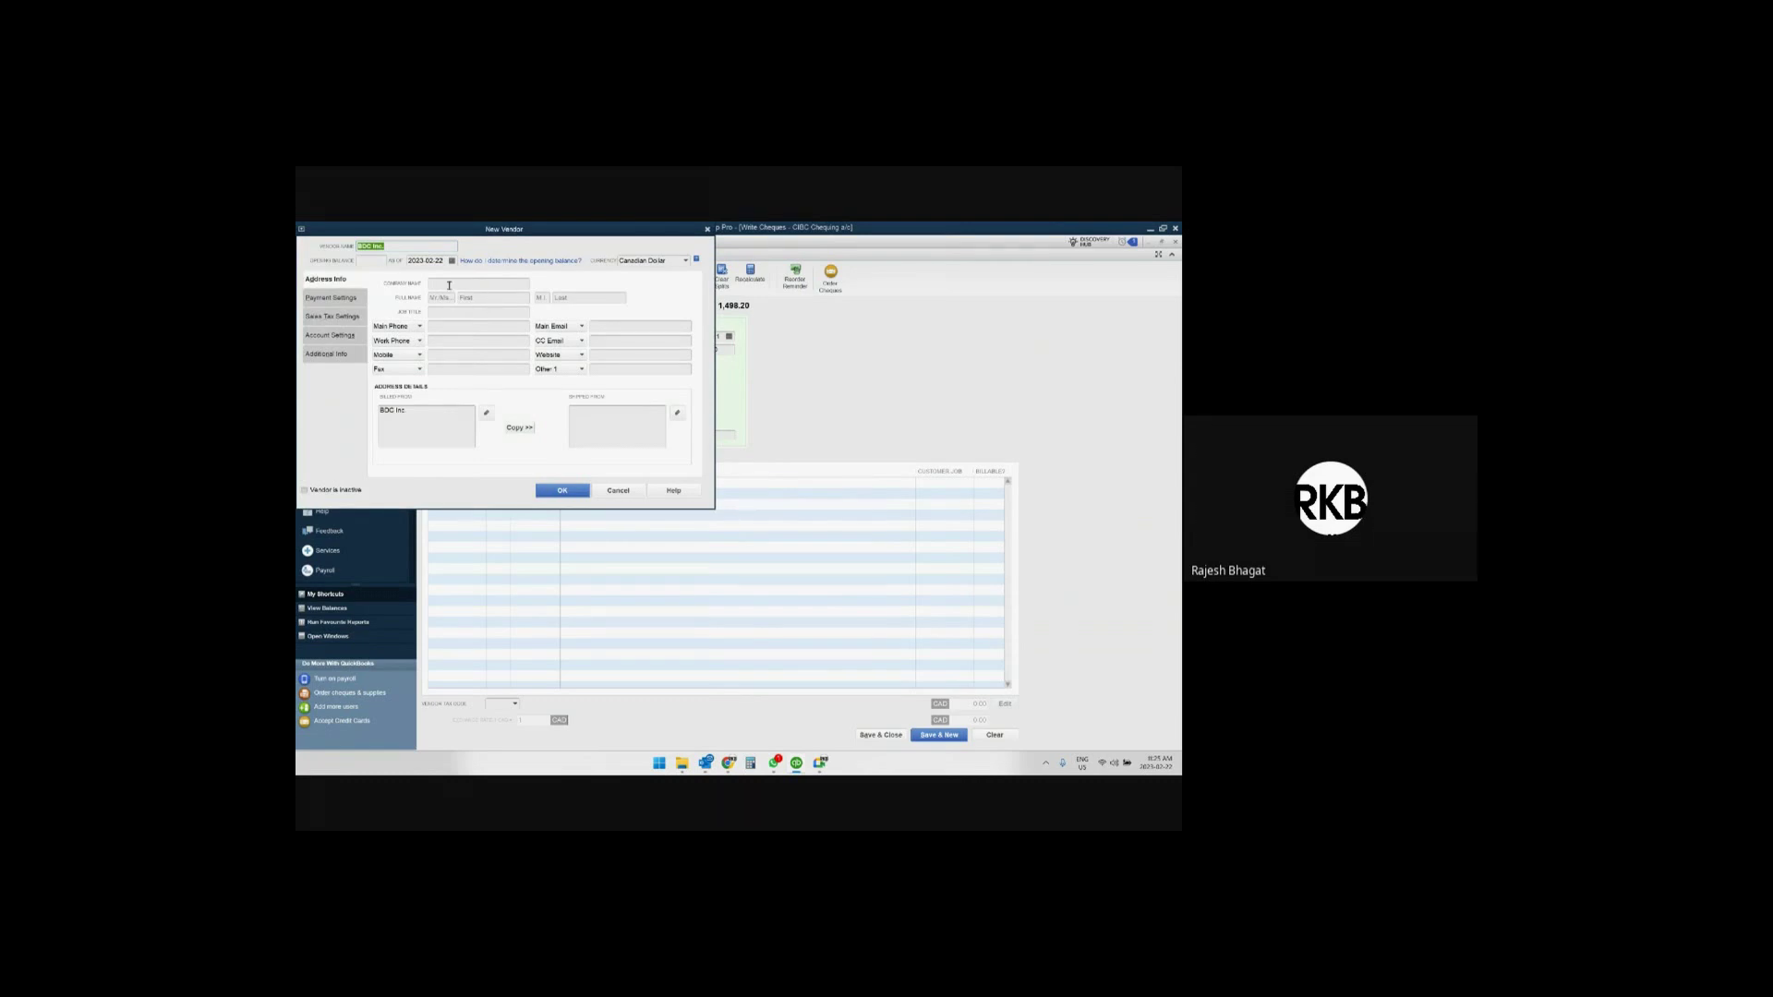
Enter BDC Inc. as the vendor's company name and fill in the contact's first and last name.
{"action": "left_click", "coordinate": [448, 286]}
{"action": "type", "text": "BDC Inc."}
{"action": "left_click", "coordinate": [504, 299]}
{"action": "type", "text": "Rose"}
{"action": "left_click", "coordinate": [583, 300]}
{"action": "type", "text": "Sam"}
{"action": "key", "text": "BackSpace"}
{"action": "type", "text": "m"}
Set the new vendor's tax code to H, HST (ON) Only, and open its account settings.
{"action": "left_click", "coordinate": [332, 298]}
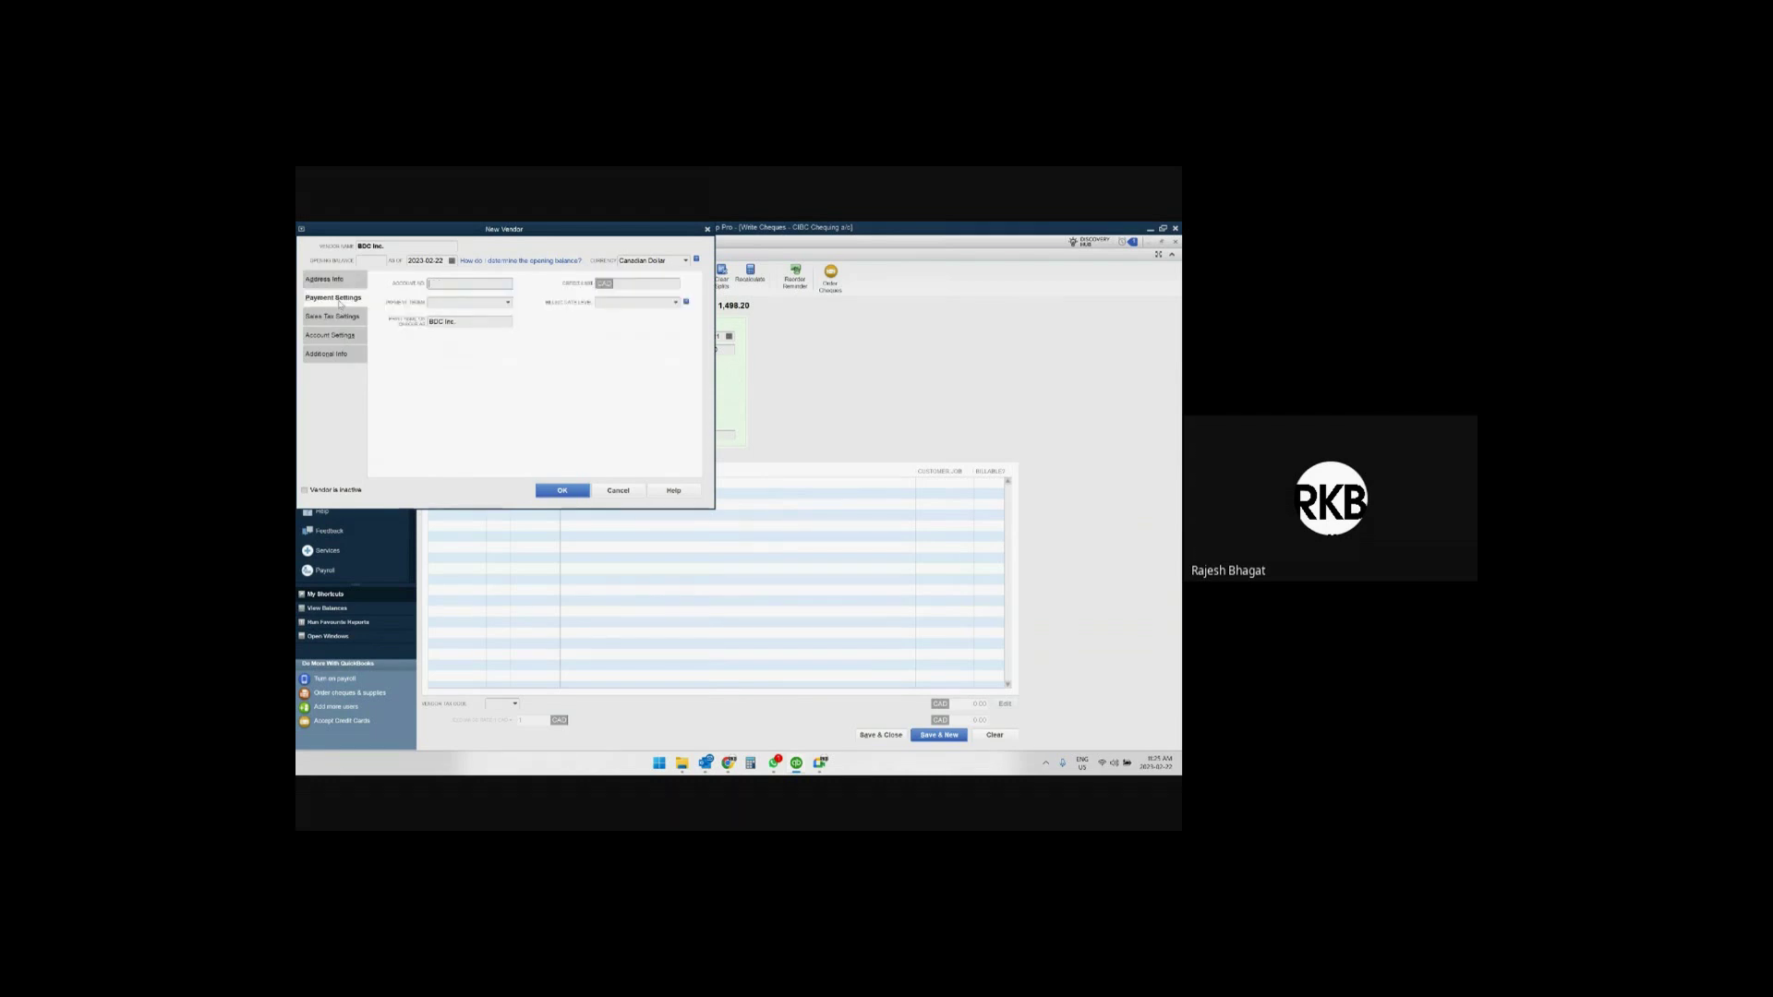
{"action": "left_click", "coordinate": [338, 317]}
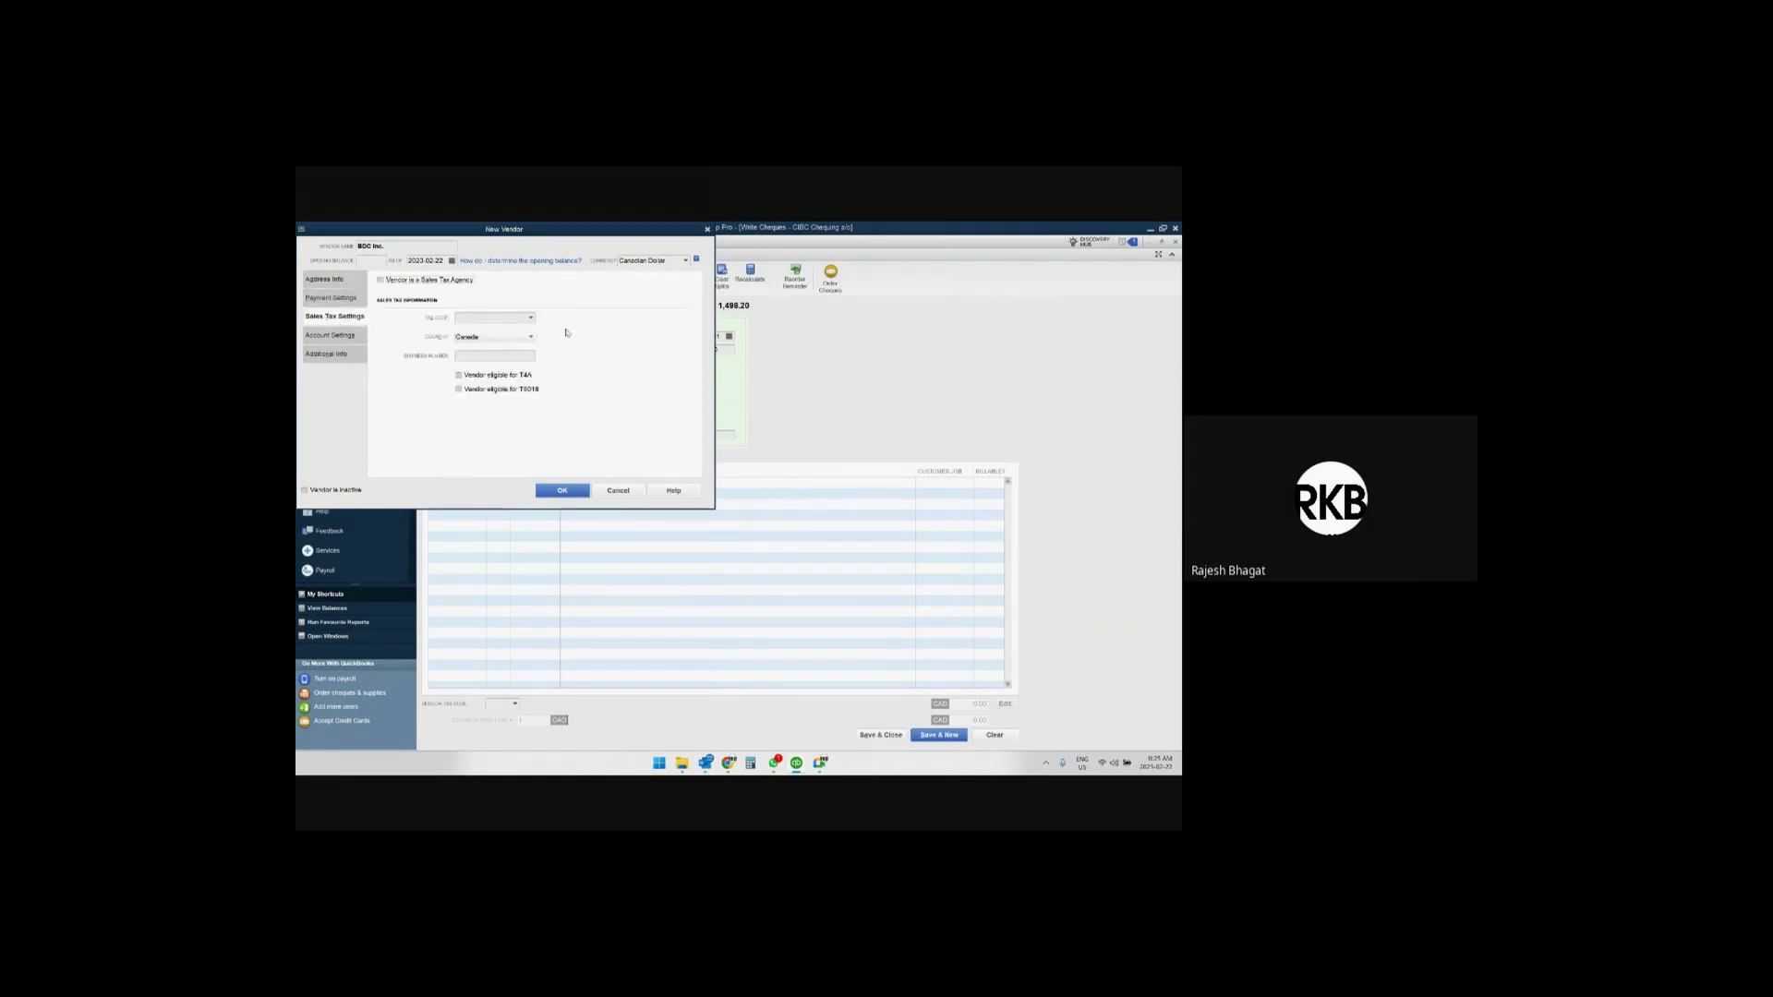
{"action": "left_click", "coordinate": [499, 317]}
{"action": "type", "text": "H"}
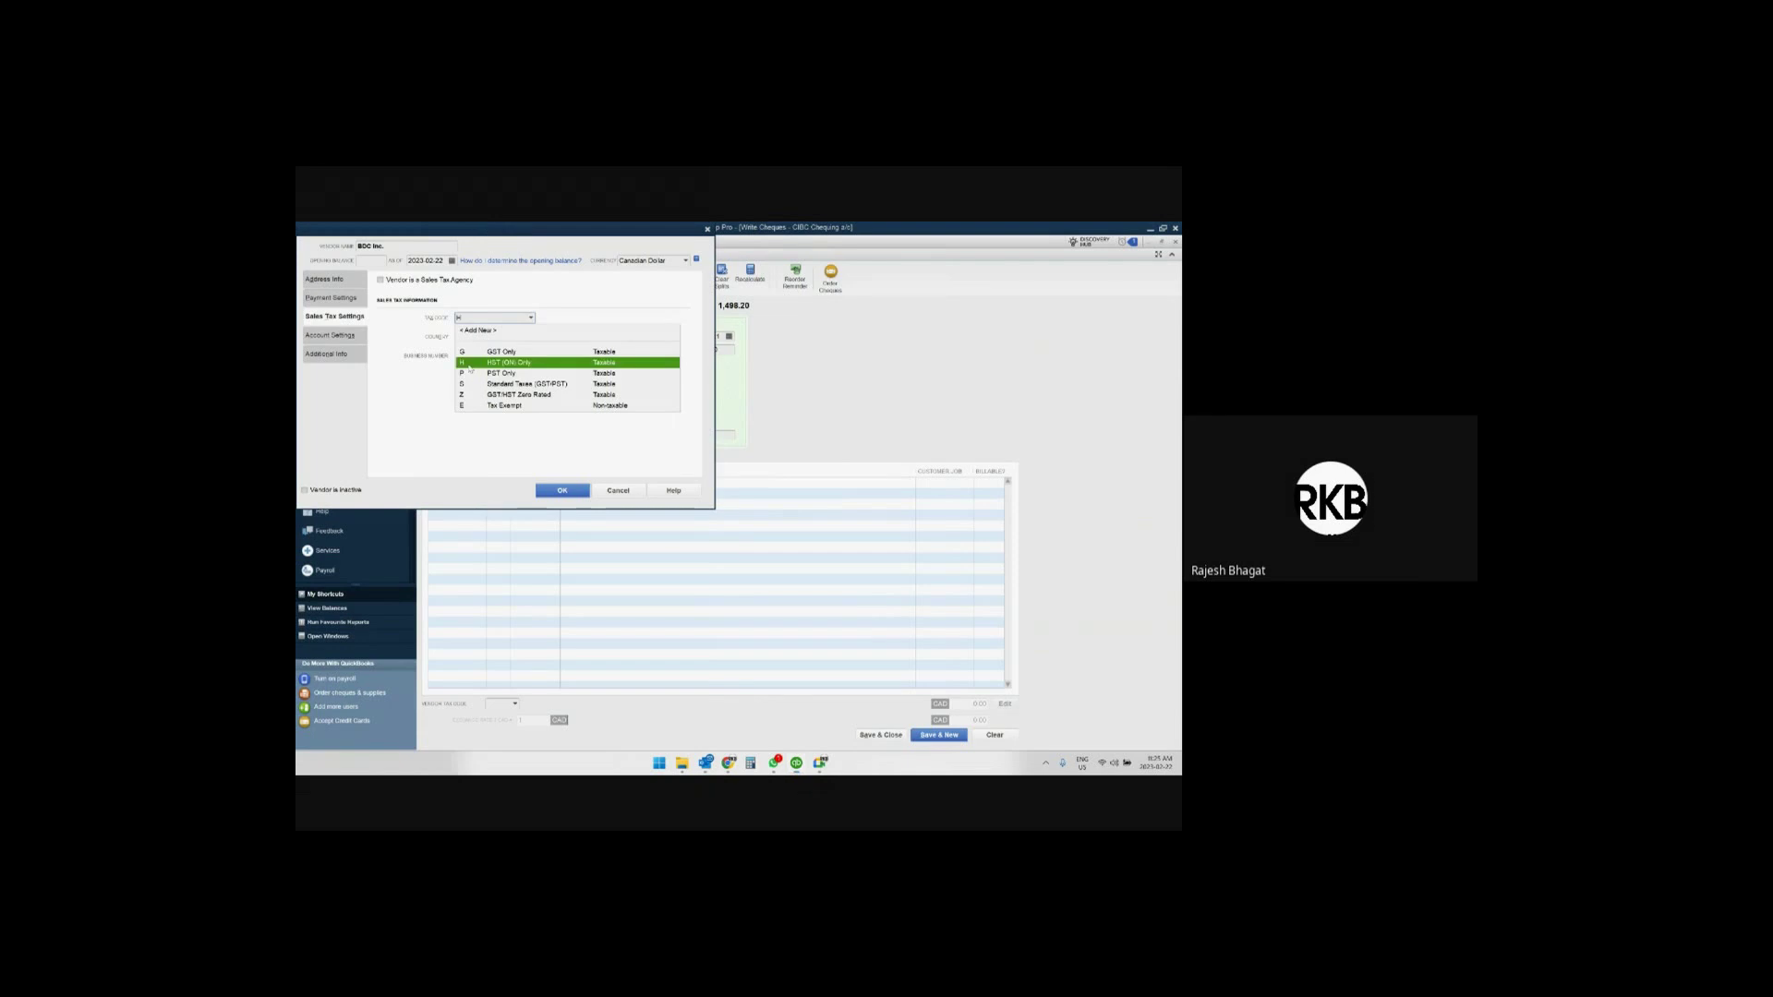
{"action": "left_click", "coordinate": [469, 365]}
{"action": "left_click", "coordinate": [357, 338]}
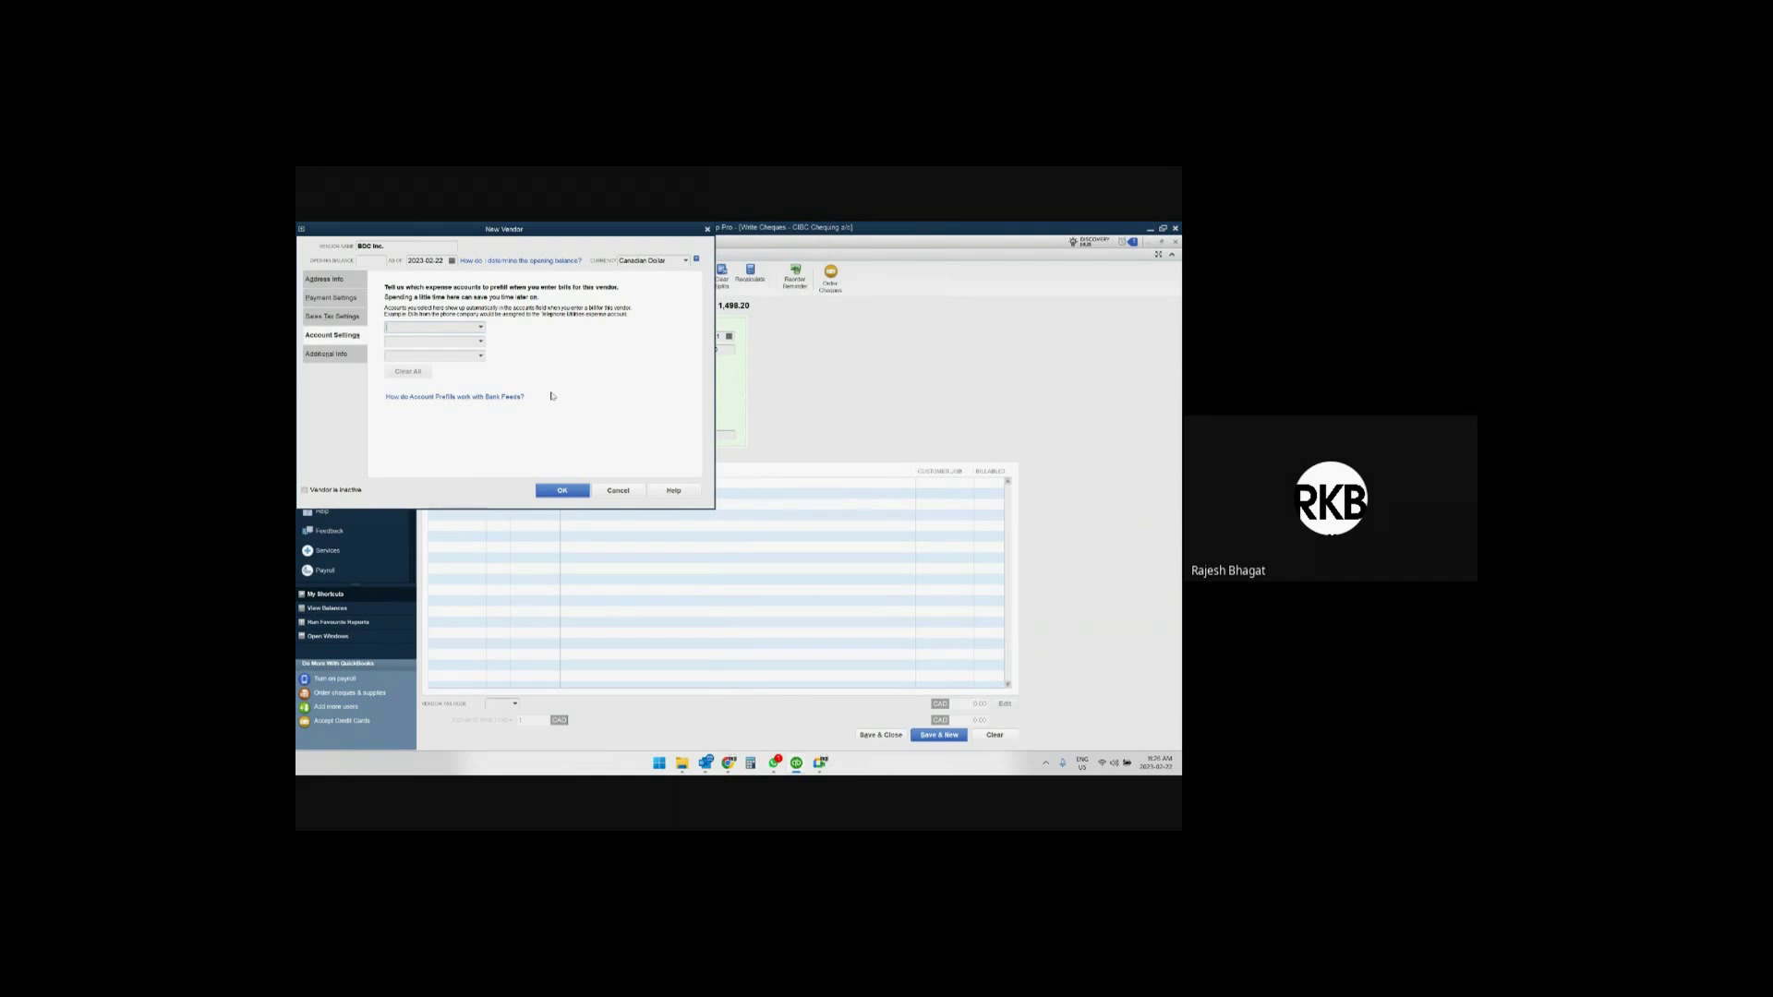
Check the available vendor types in the new vendor's additional info without choosing one, and save the vendor.
{"action": "left_click", "coordinate": [336, 359]}
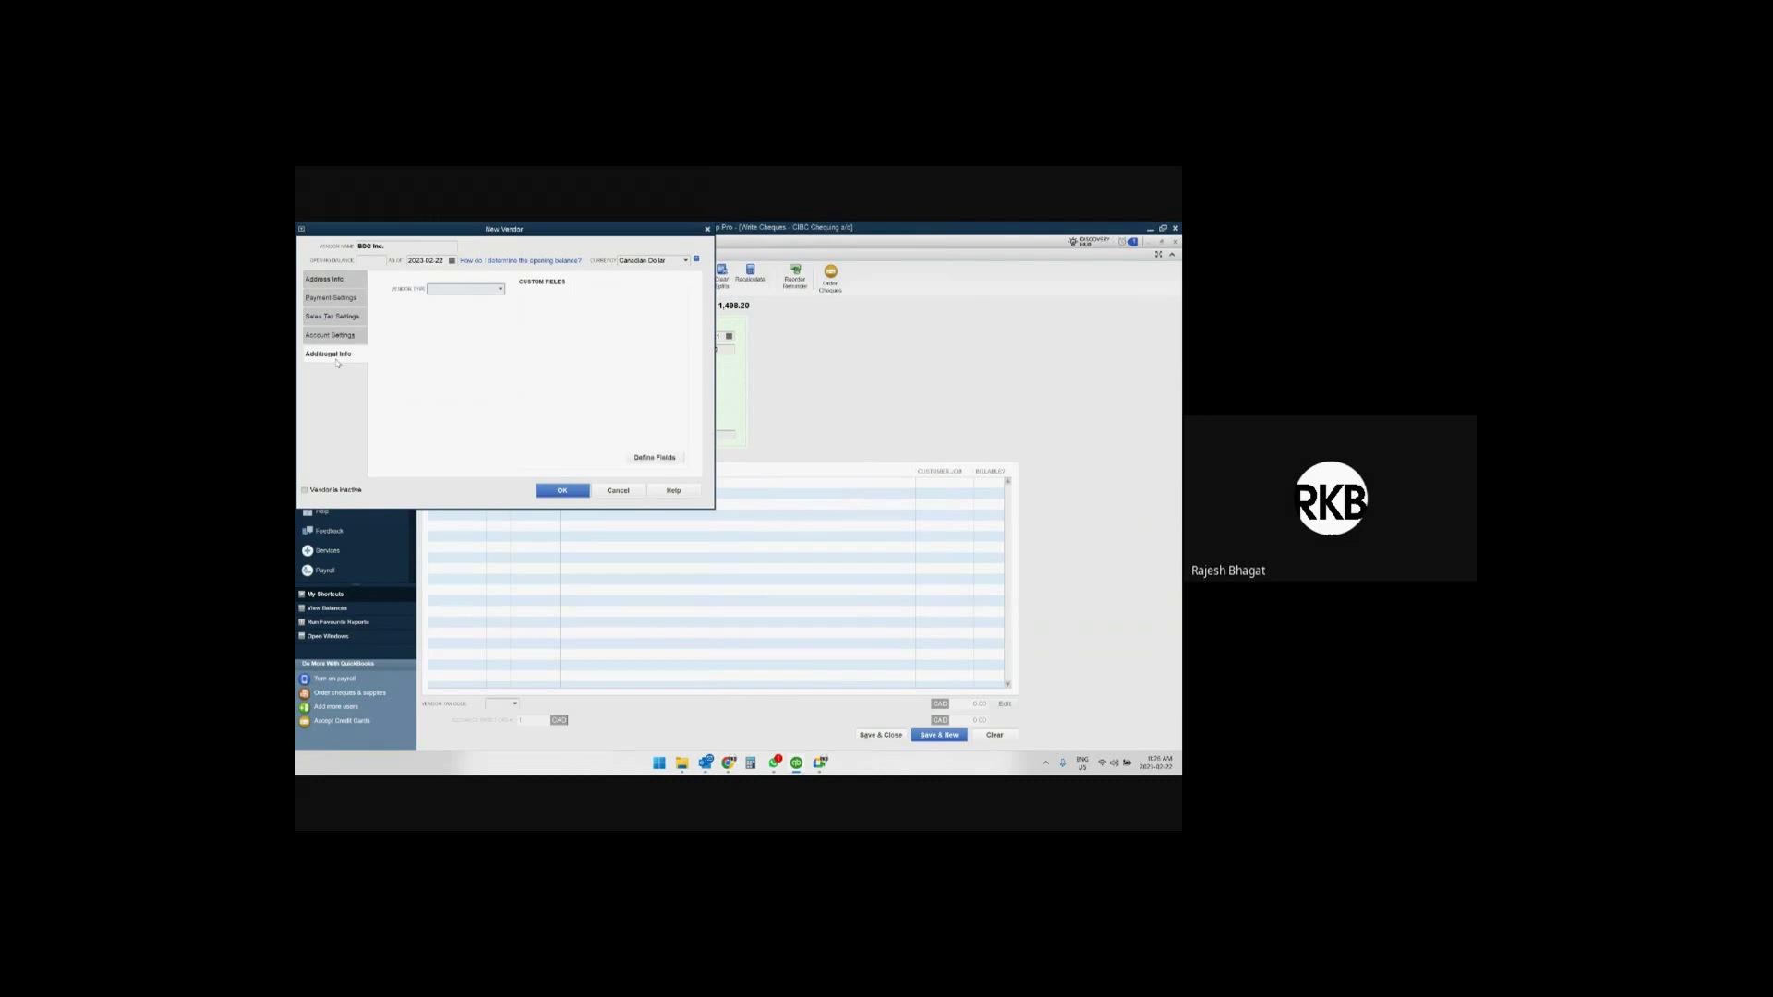
{"action": "left_click", "coordinate": [502, 290]}
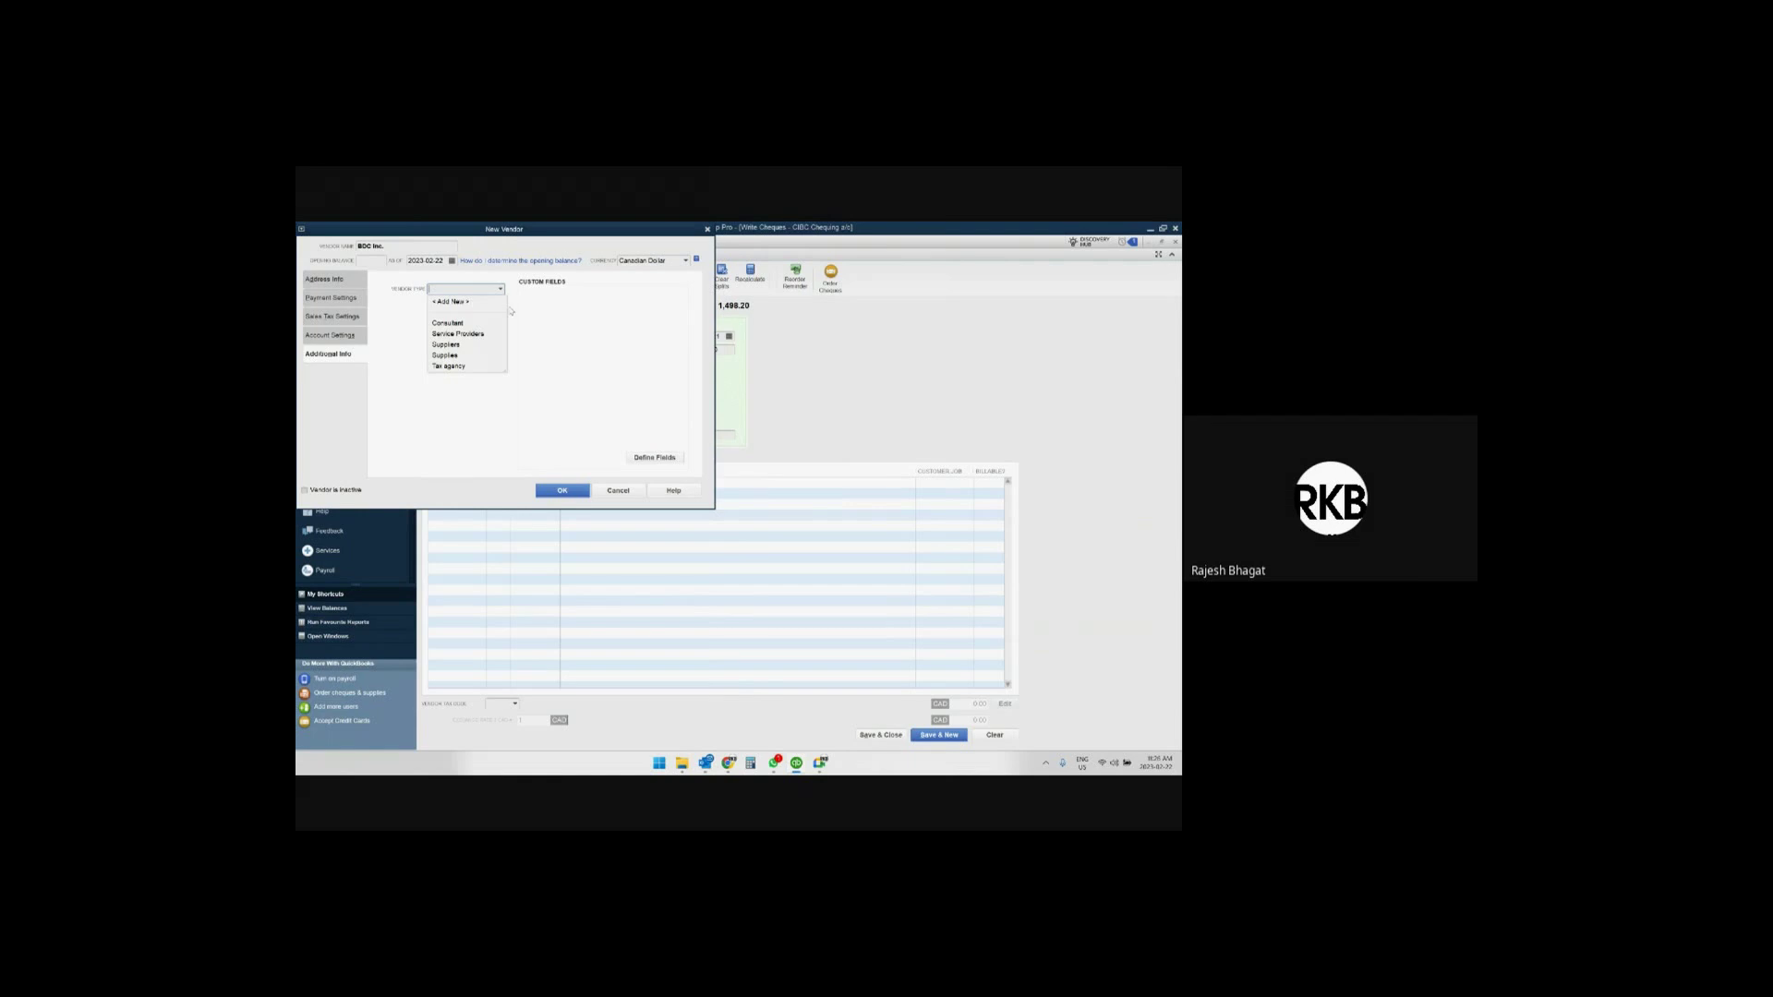
{"action": "left_click", "coordinate": [578, 496]}
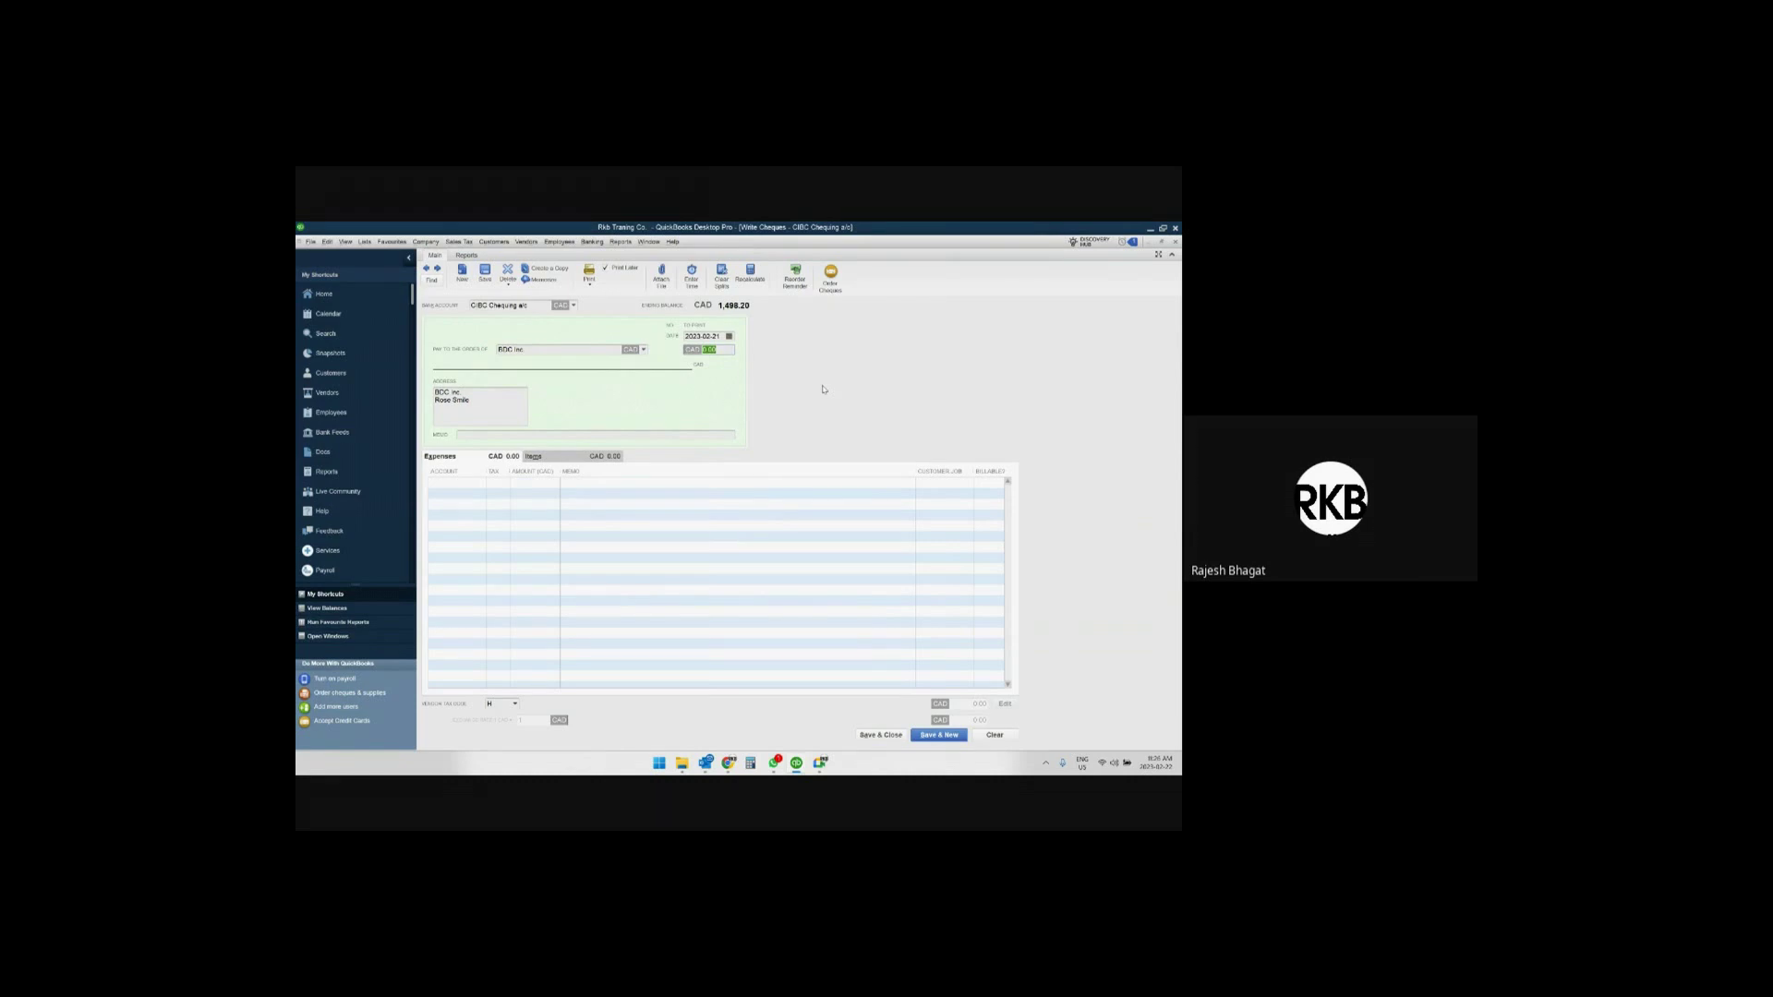
Enter 1,113 as the cheque amount and Bill # 336 as the memo, and allocate the expense to Professional Fees.
{"action": "type", "text": "1,113"}
{"action": "key", "text": "Tab"}
{"action": "key", "text": "Tab"}
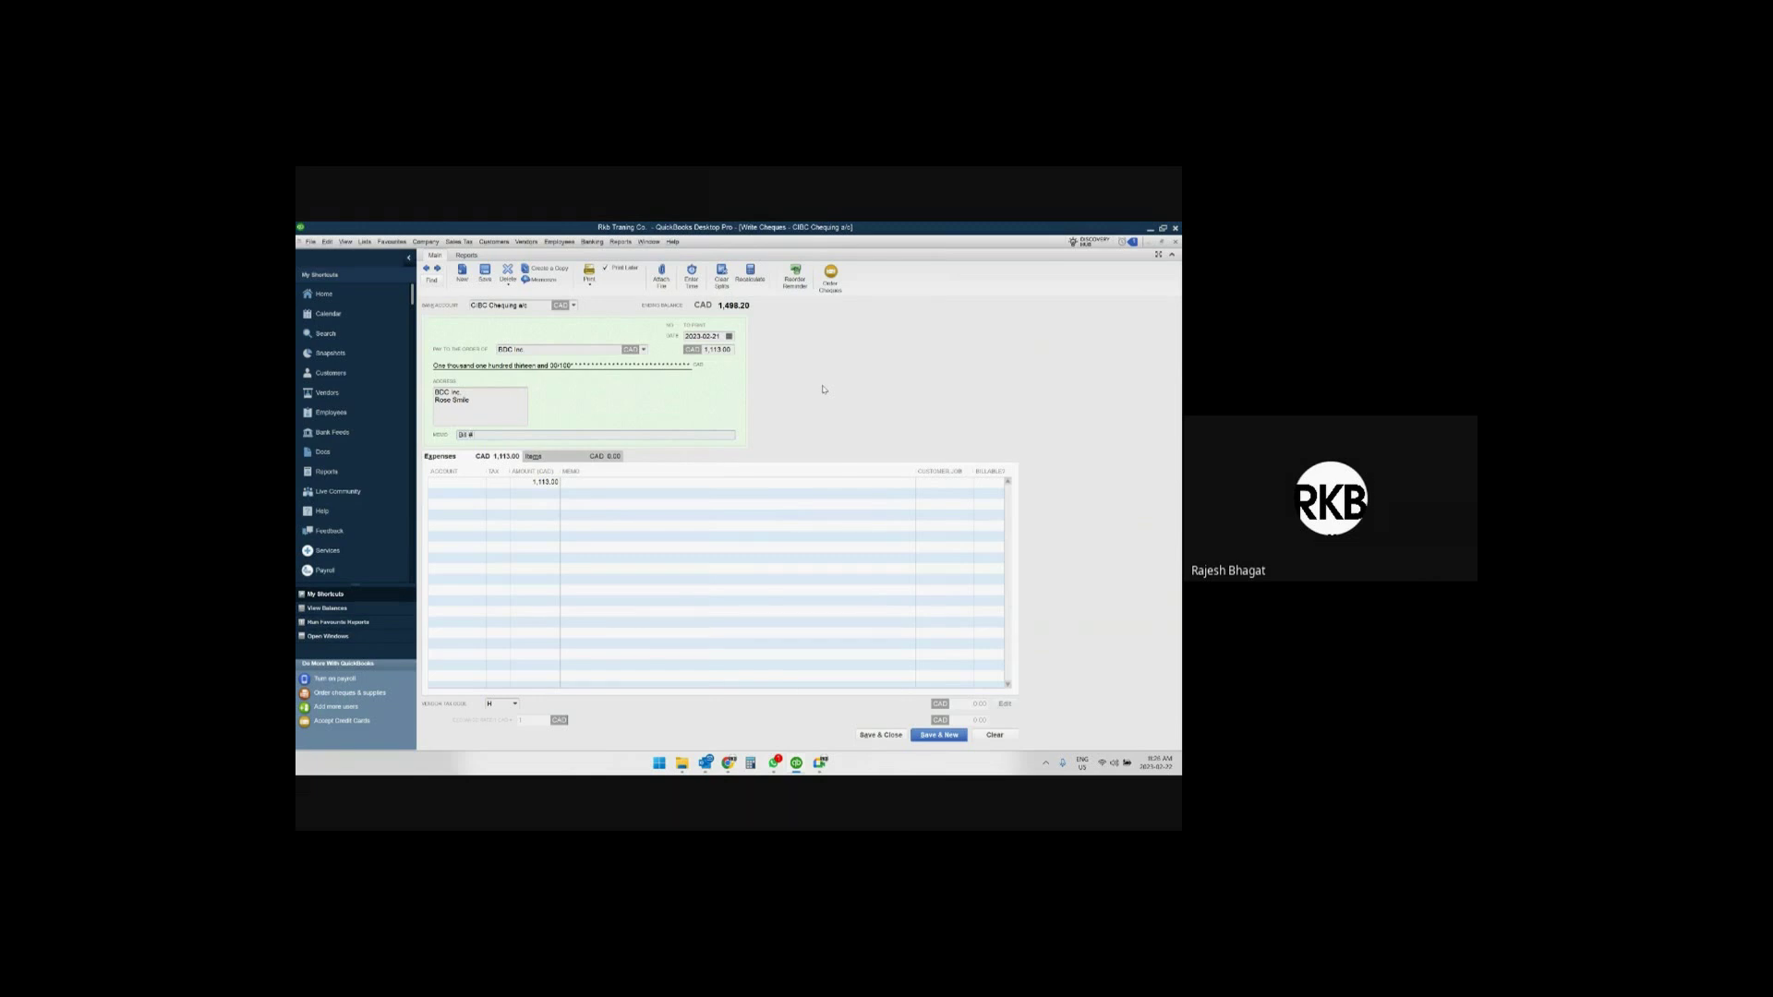
{"action": "type", "text": "Bill # 336"}
{"action": "key", "text": "Tab"}
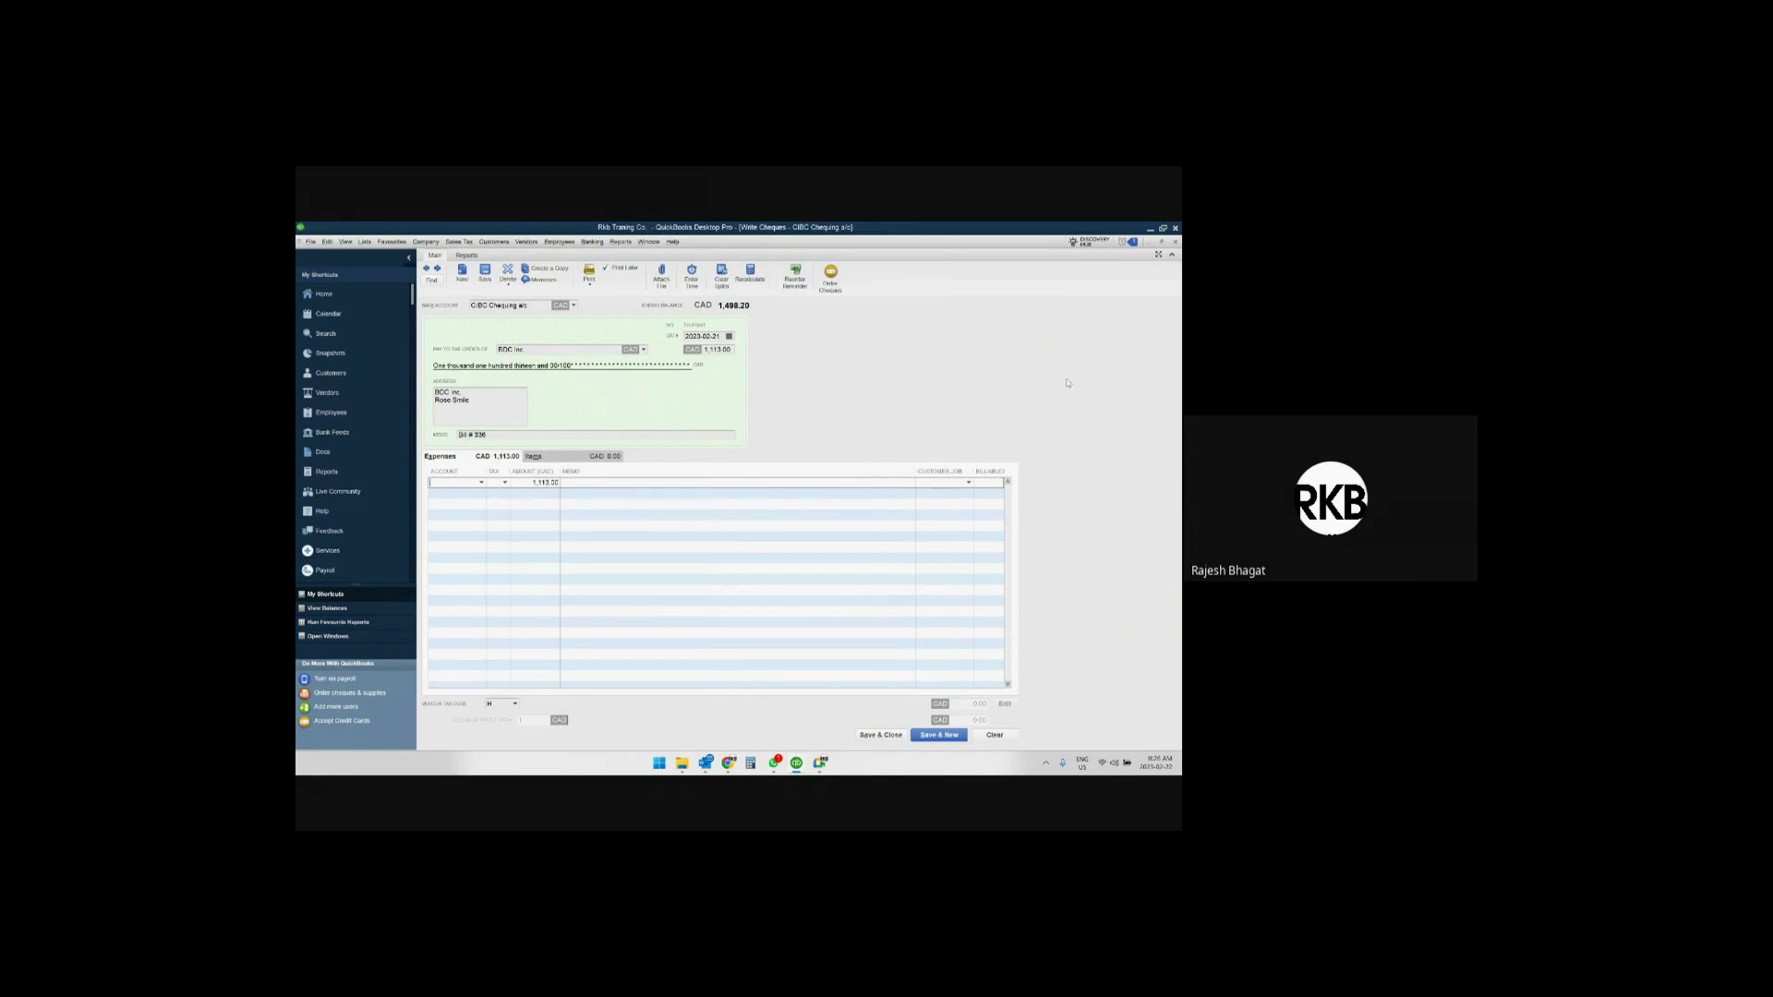
{"action": "type", "text": "pro"}
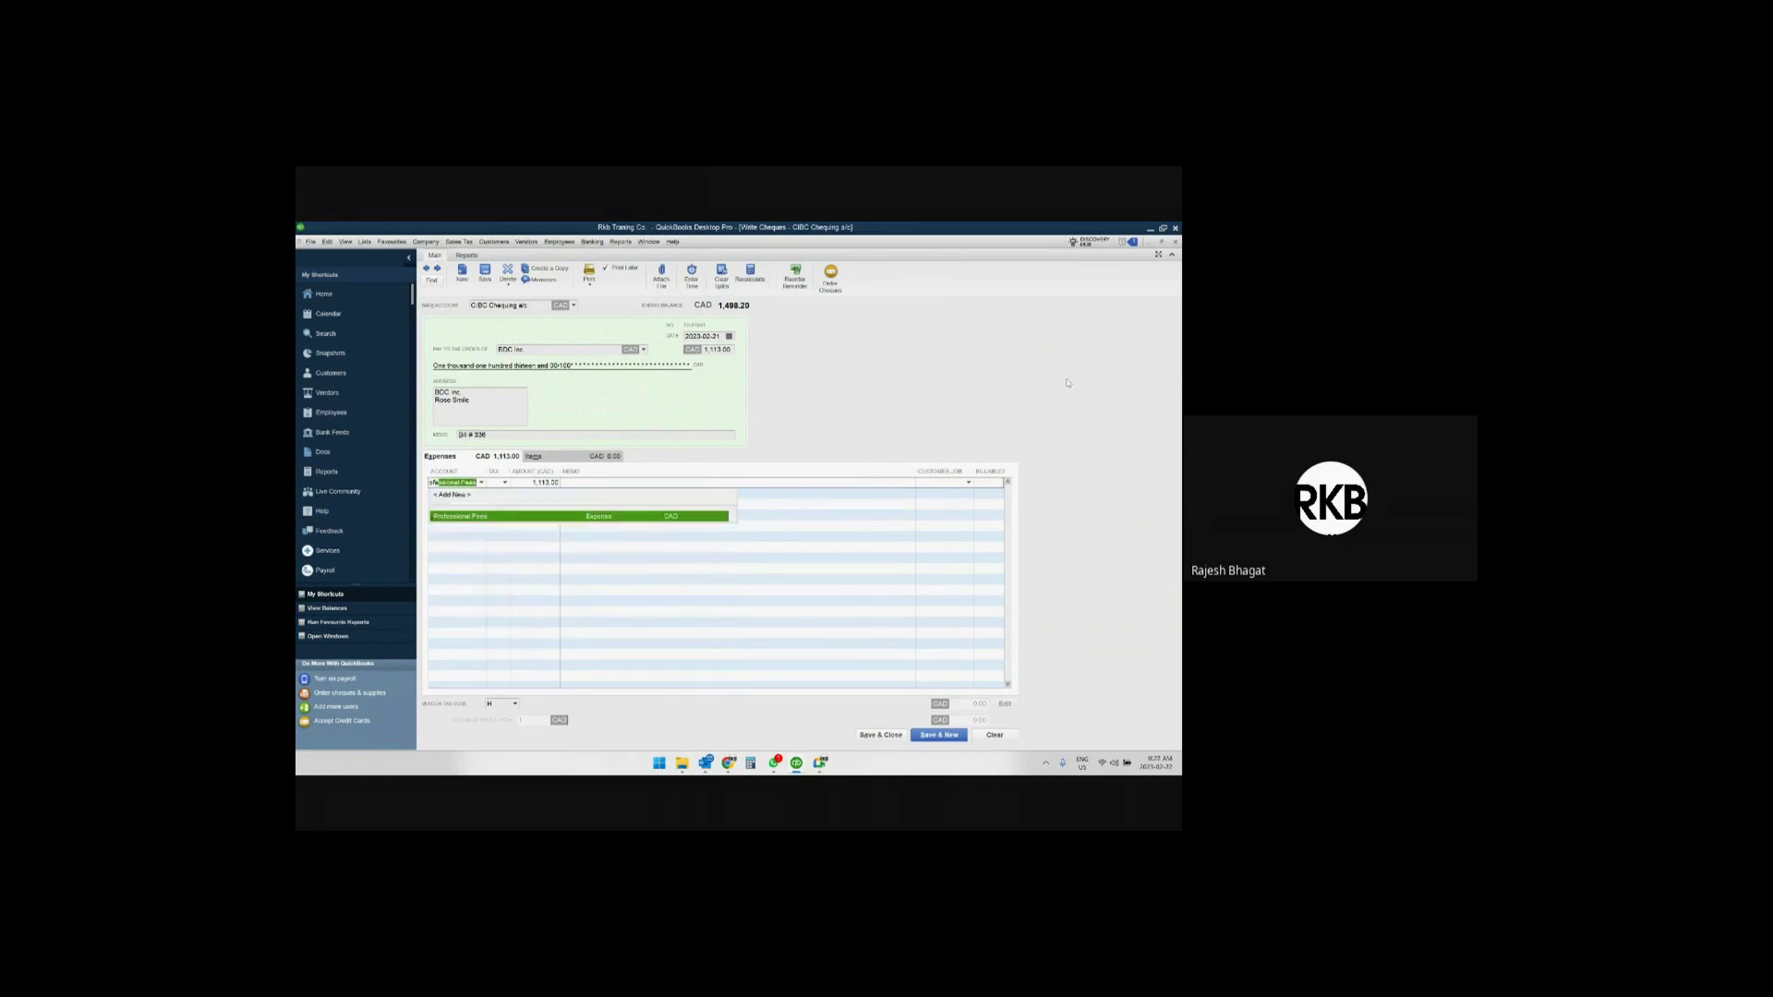
{"action": "key", "text": "Tab"}
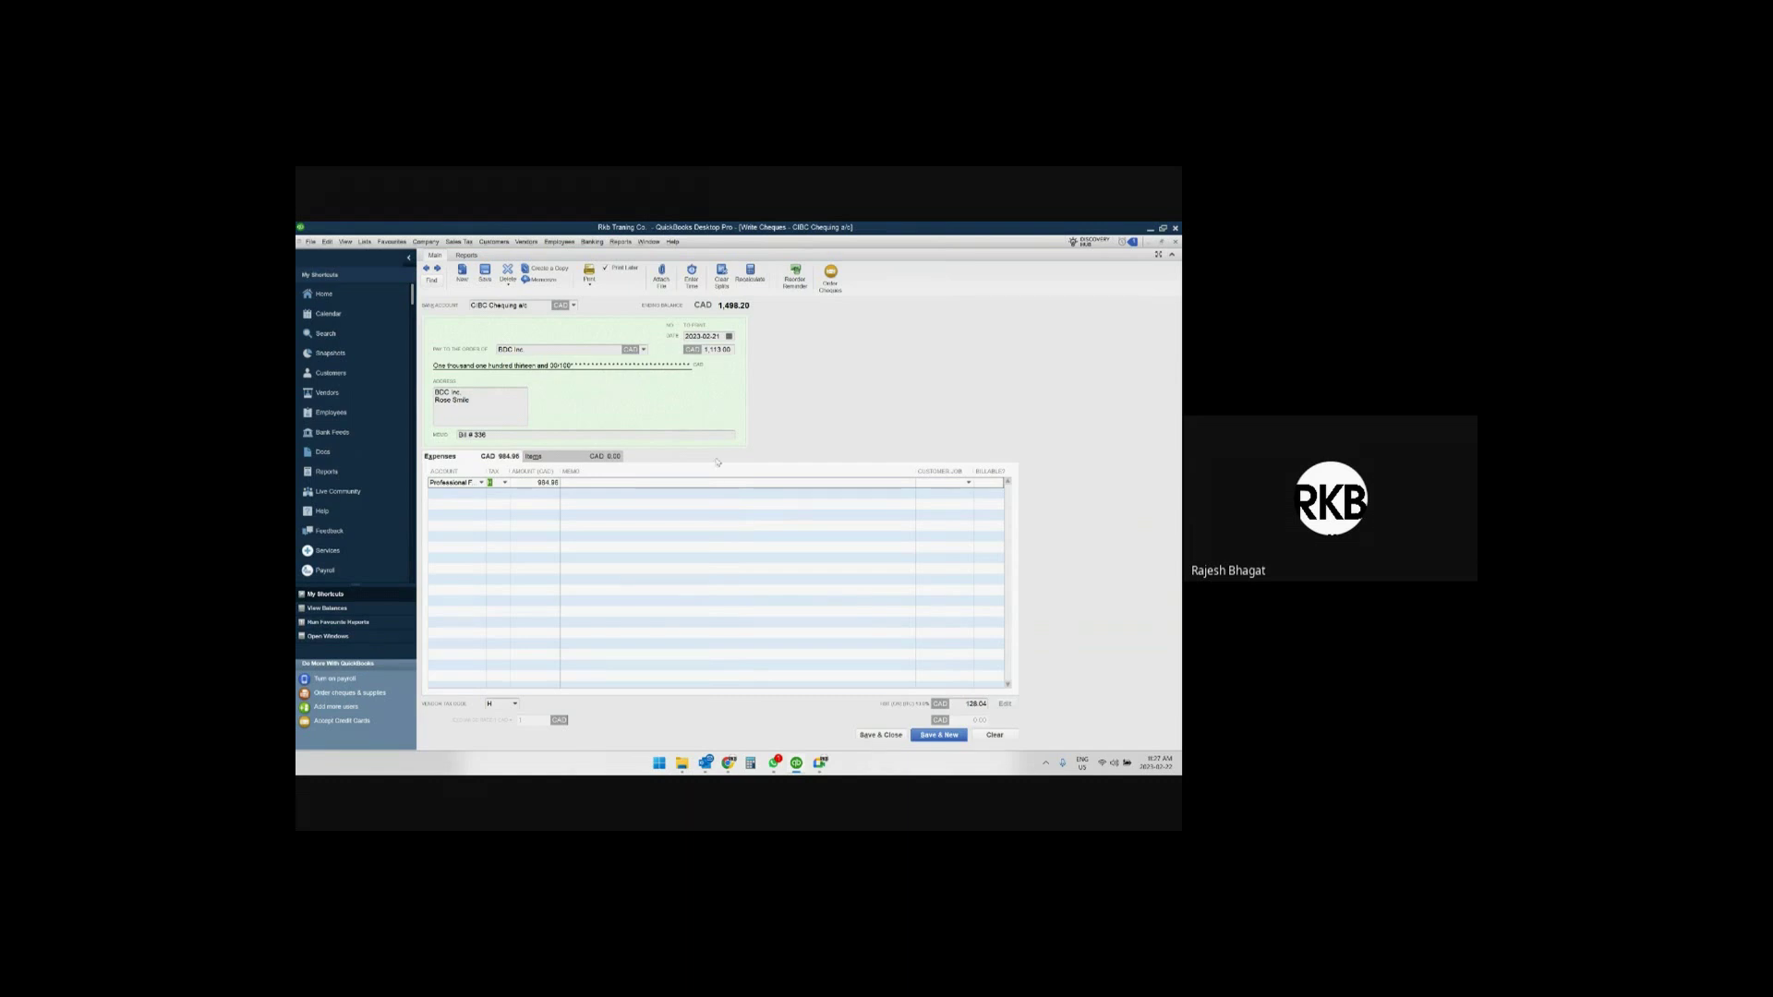
Calculate 1000 × 1.13 in Calculator to work out the tax-inclusive cheque amount.
{"action": "left_click", "coordinate": [750, 767]}
{"action": "type", "text": "1000*1.13"}
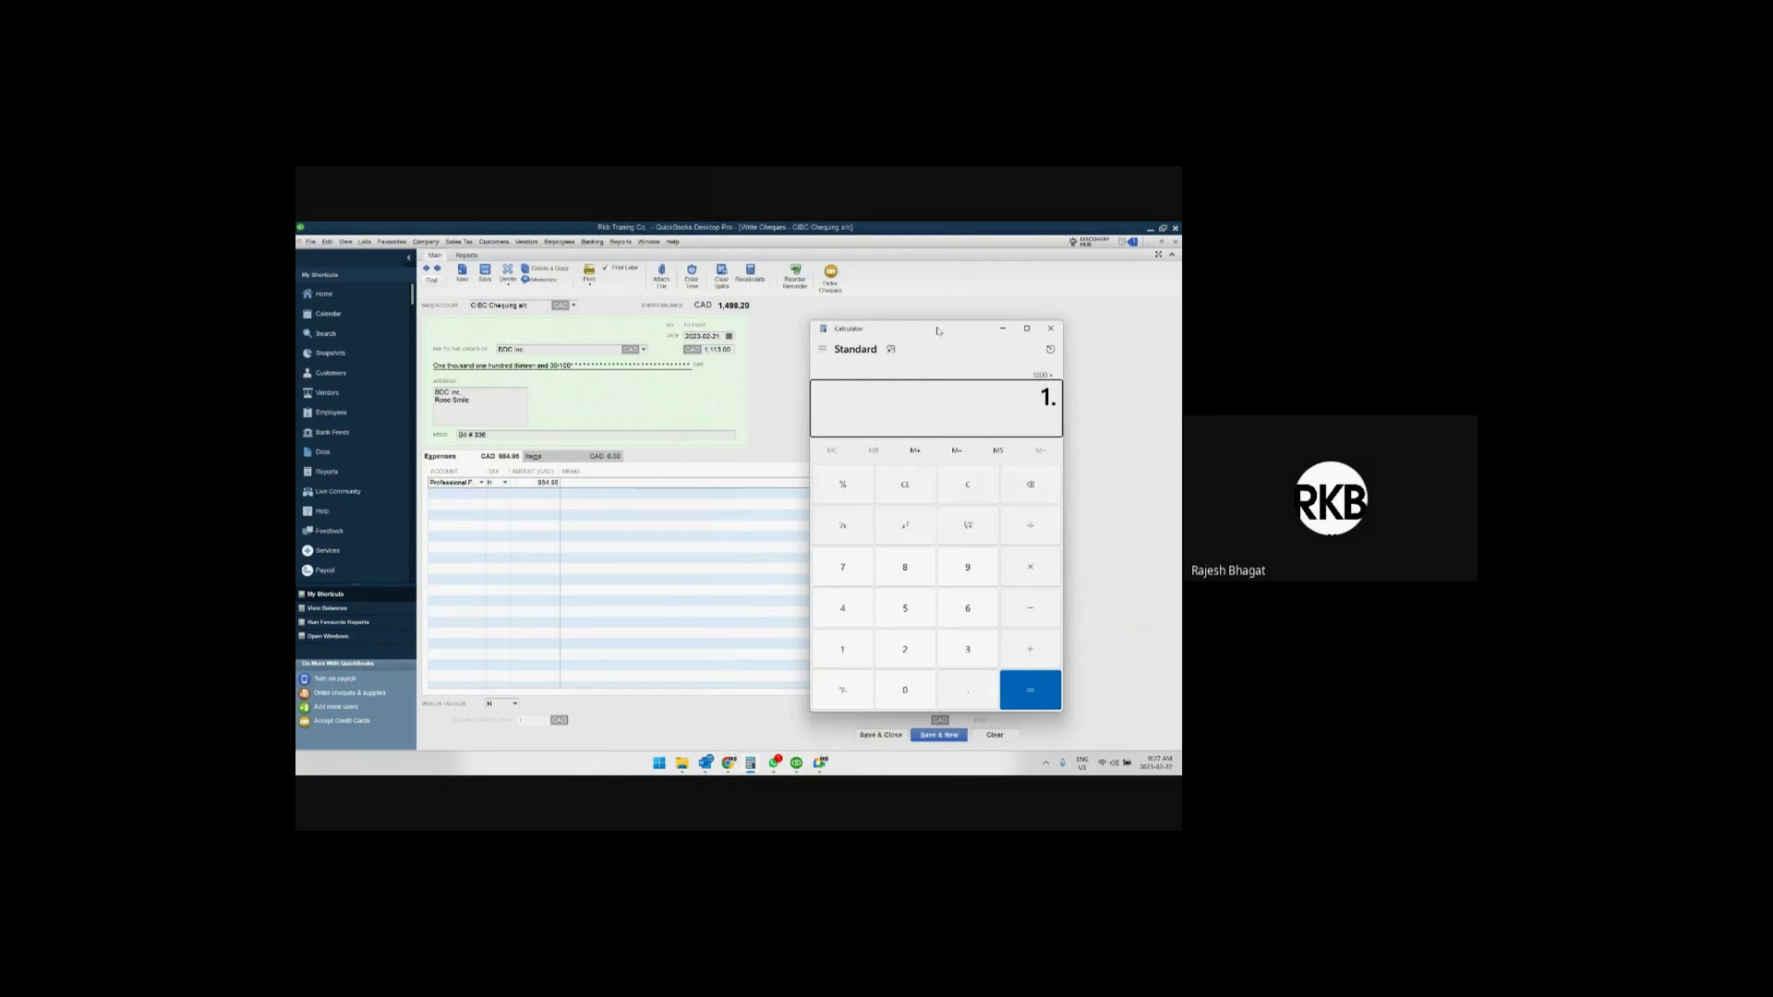
{"action": "key", "text": "Return"}
{"action": "left_click", "coordinate": [1049, 328]}
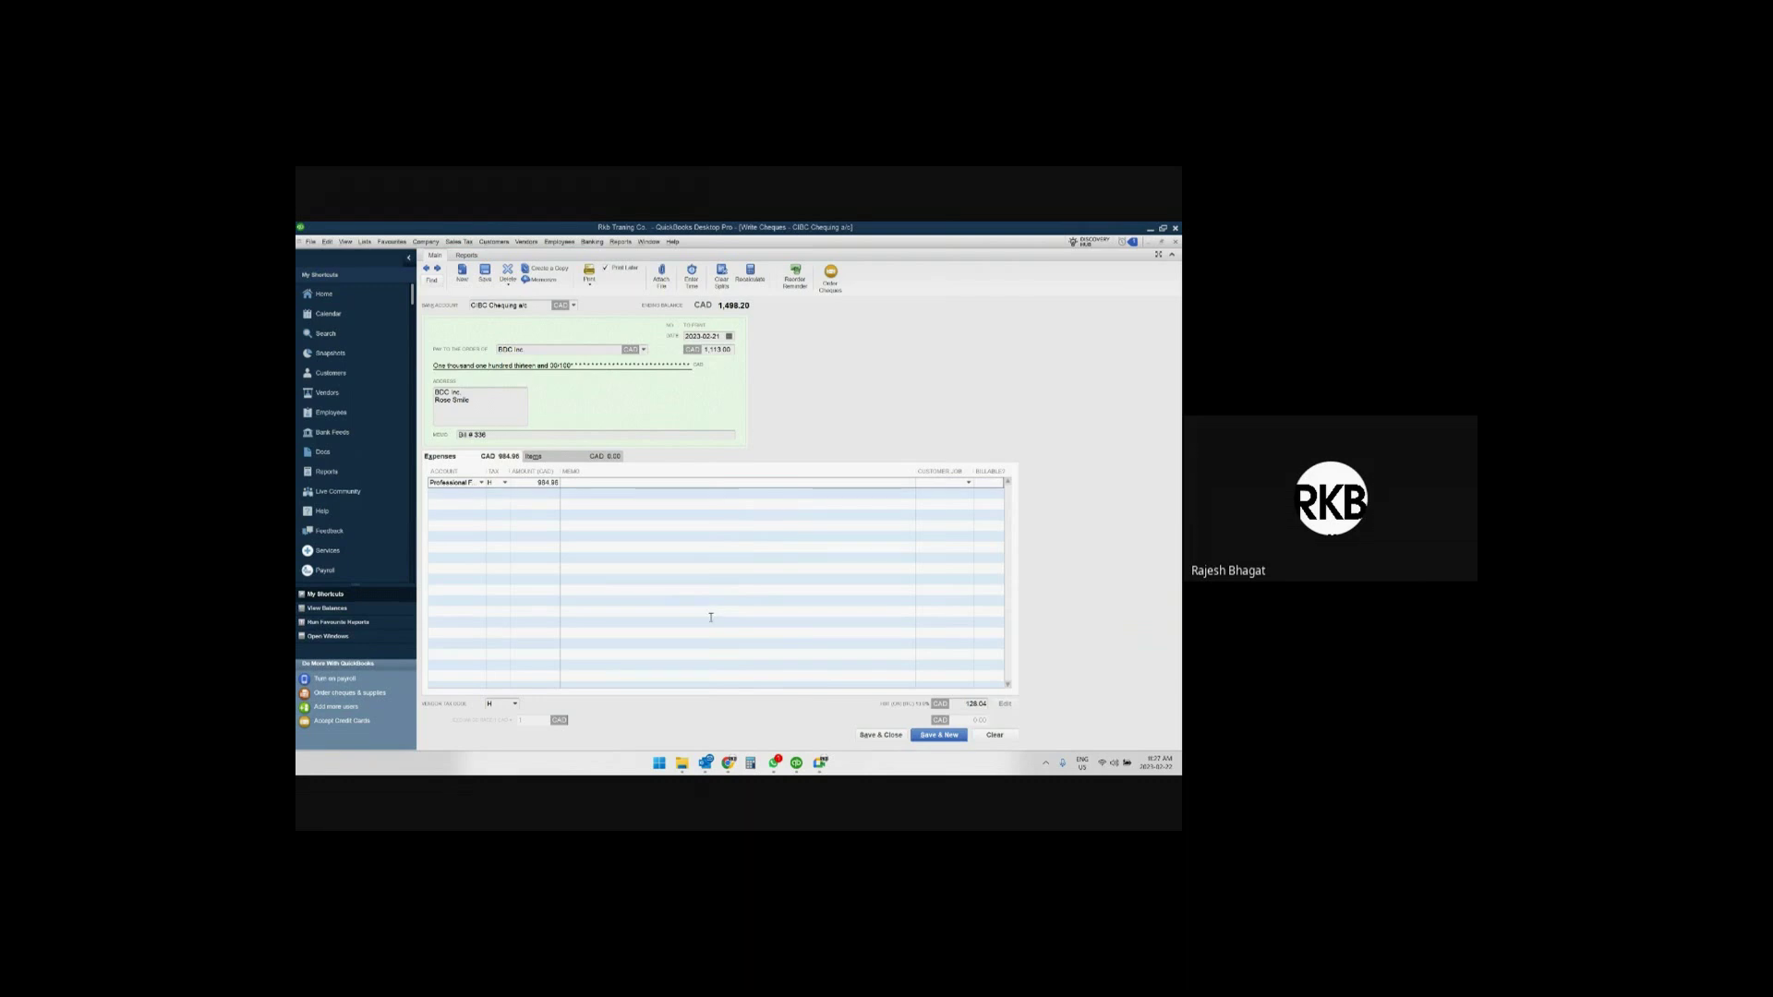
Set the BDC Inc. cheque amount to 113 and recalculate 1000 × 1.13 in Calculator.
{"action": "double_click", "coordinate": [714, 349]}
{"action": "type", "text": "113"}
{"action": "key", "text": "Tab"}
{"action": "left_click", "coordinate": [750, 763]}
{"action": "type", "text": "1000*1.13"}
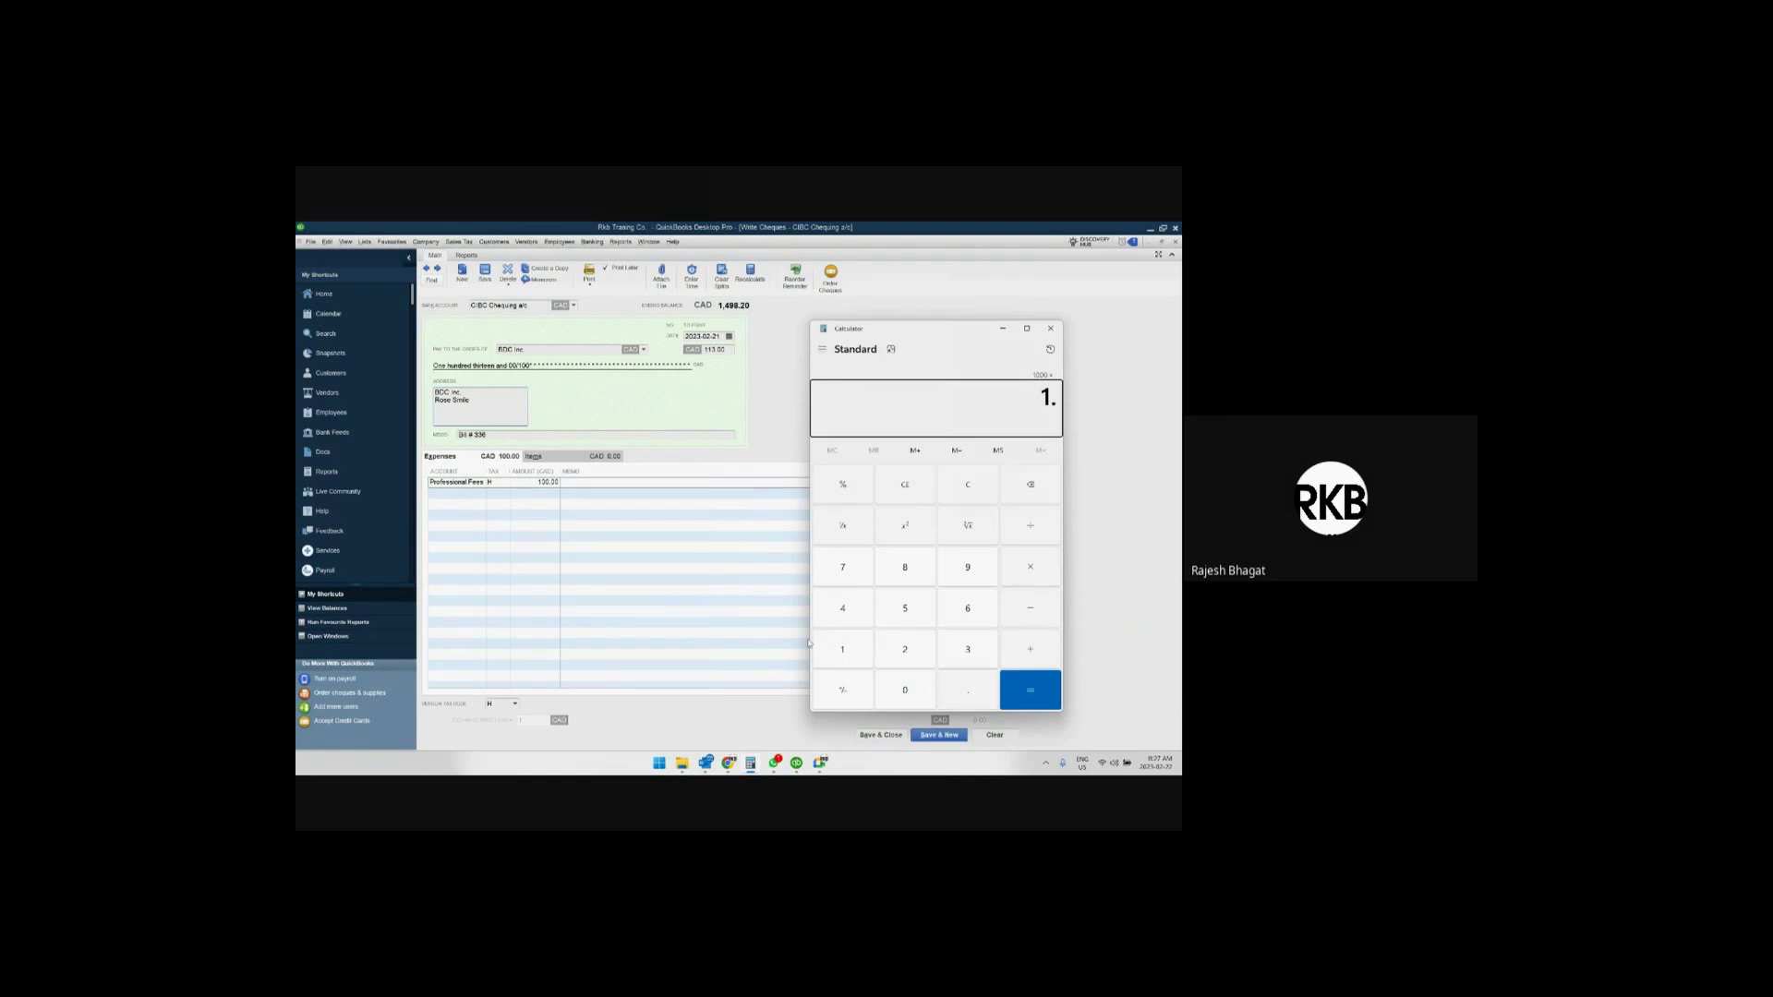
{"action": "key", "text": "Return"}
{"action": "left_click", "coordinate": [1050, 328]}
Set the cheque amount to 1130, extend the memo with "Bookkeeping for Q4 2022", and save and close the cheque.
{"action": "left_click", "coordinate": [704, 349]}
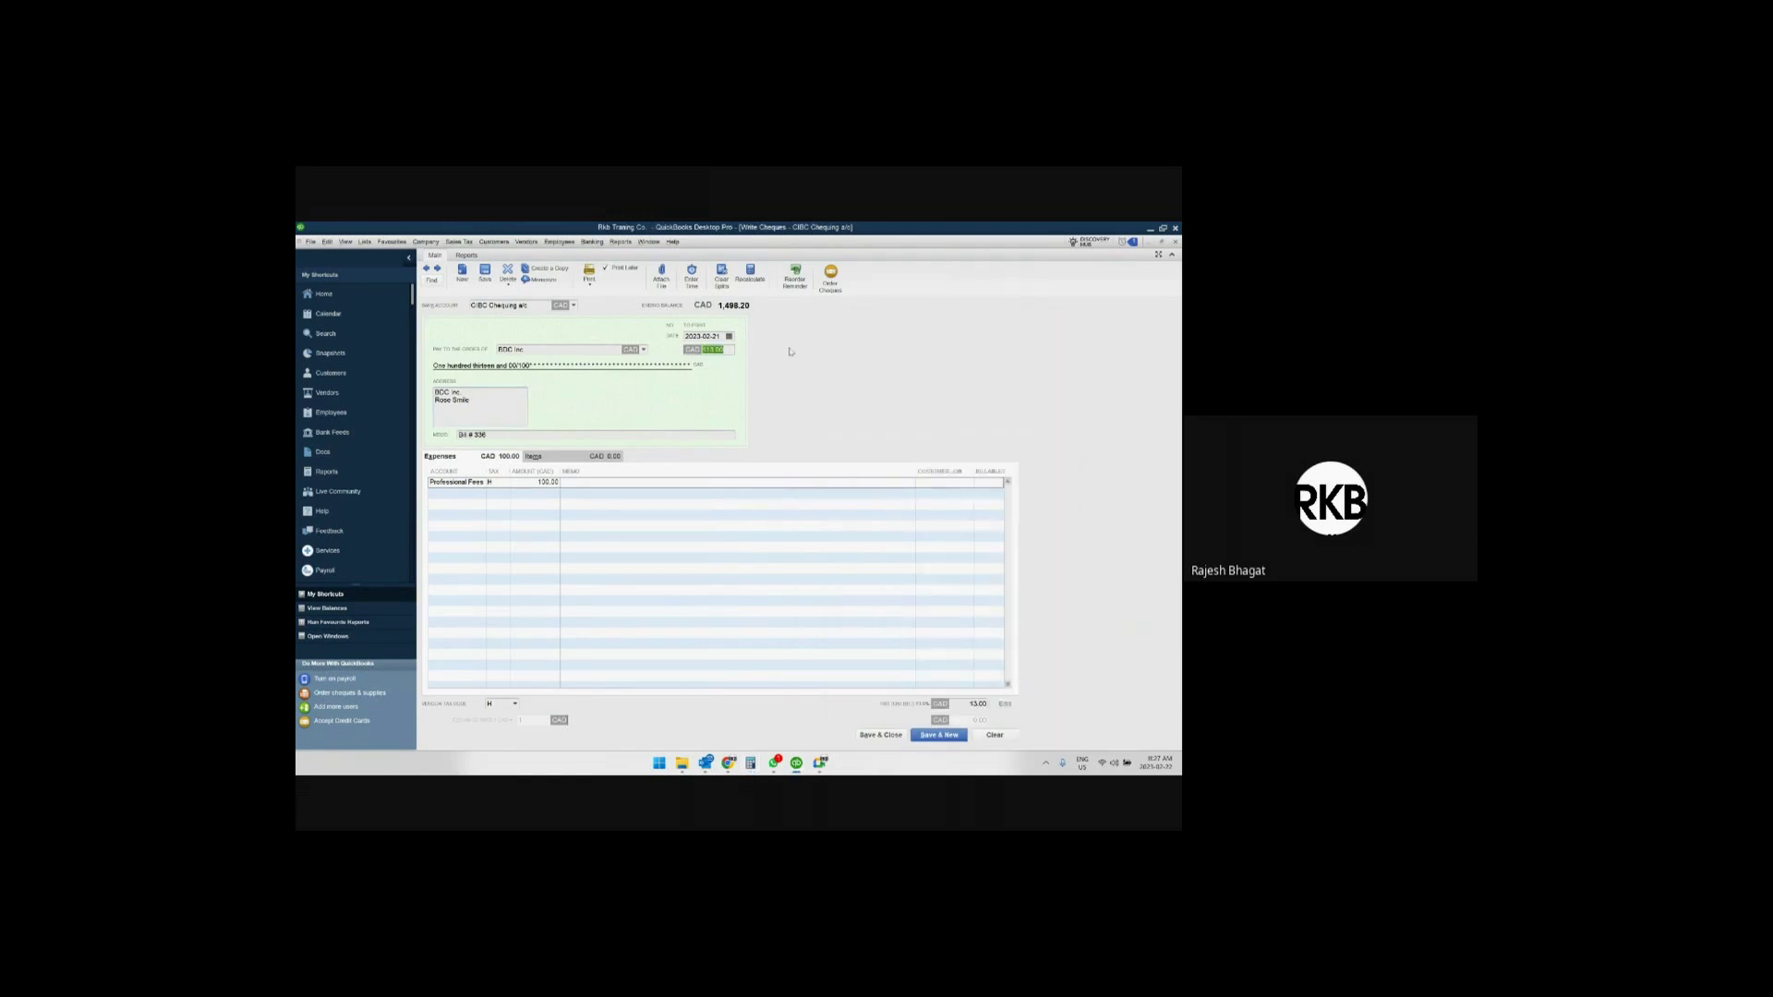
{"action": "type", "text": "1130"}
{"action": "key", "text": "Tab"}
{"action": "left_click", "coordinate": [976, 704]}
{"action": "left_click", "coordinate": [626, 482]}
{"action": "left_click", "coordinate": [560, 434]}
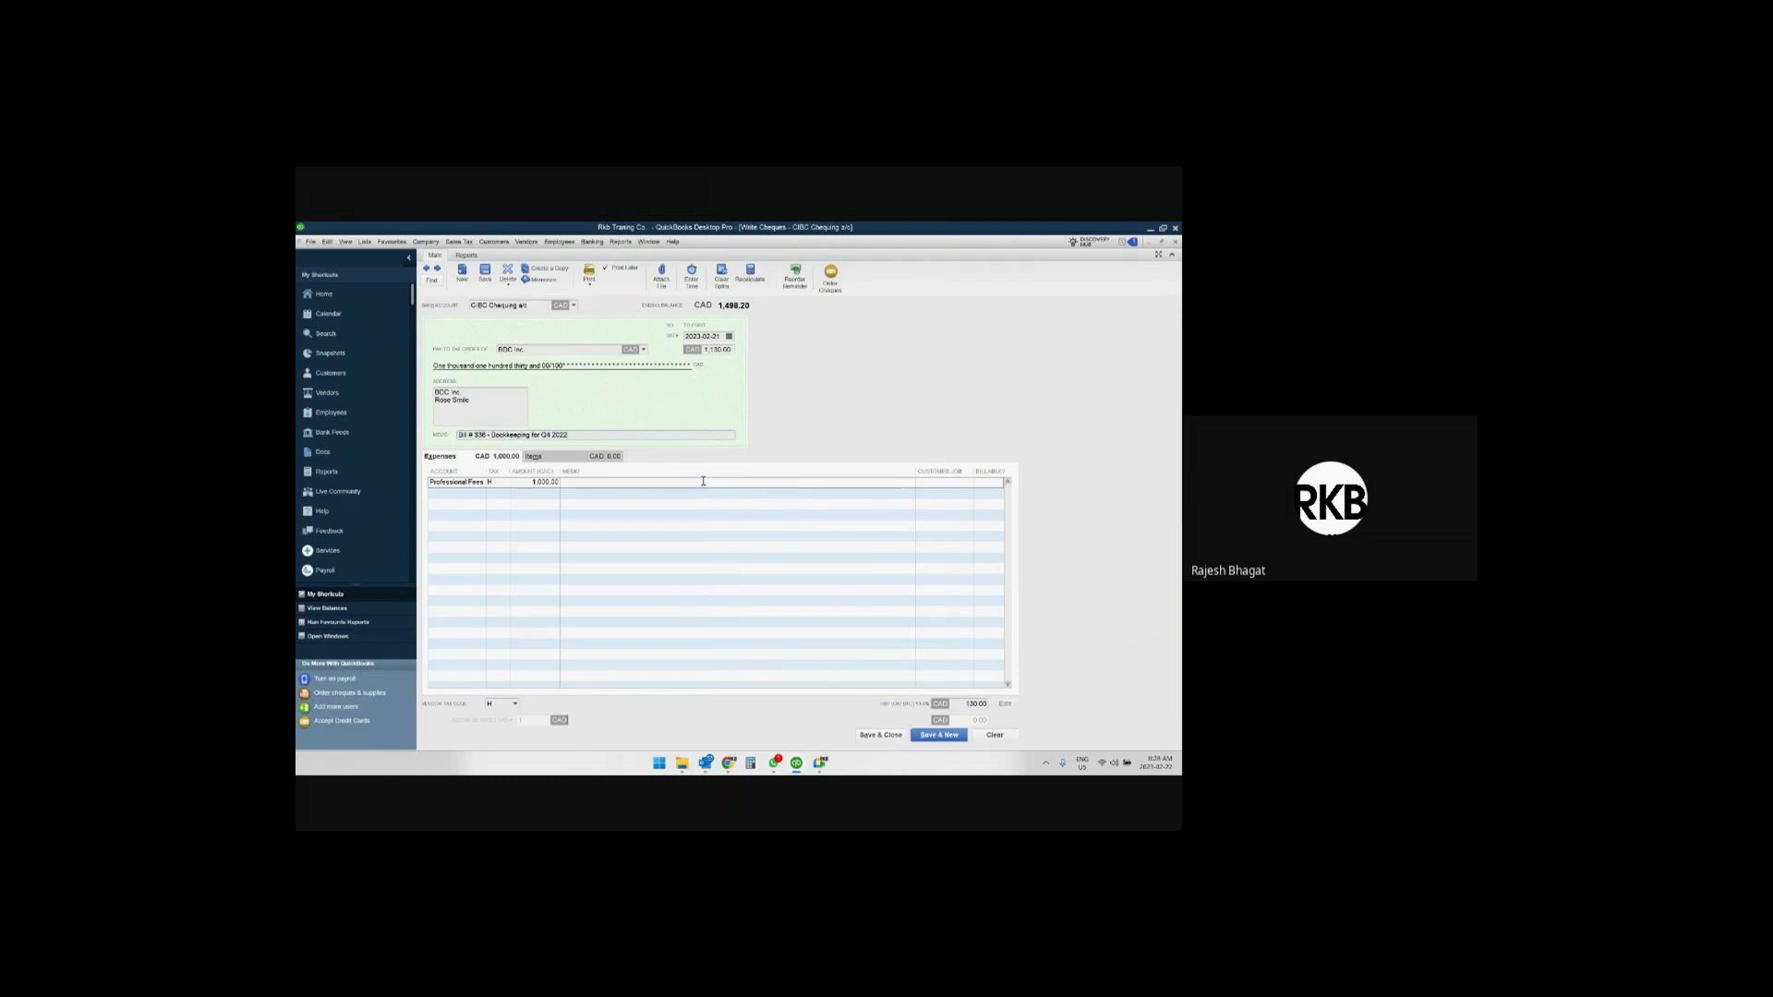
{"action": "left_click", "coordinate": [884, 736]}
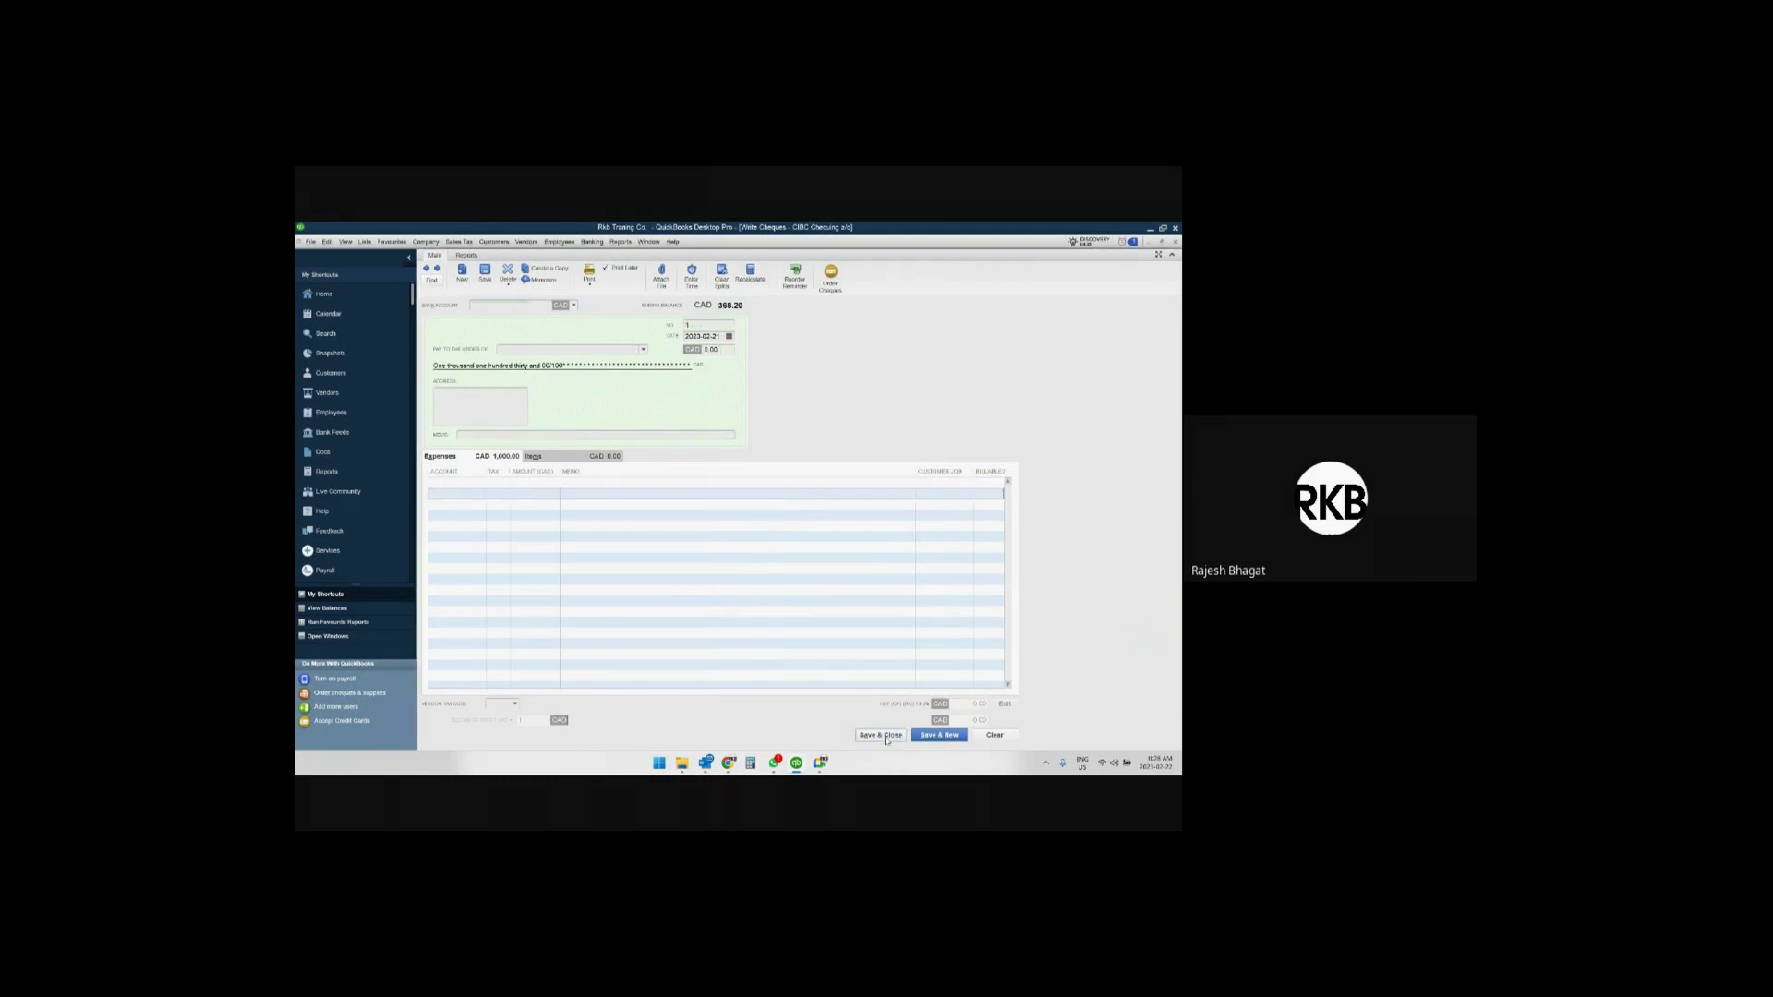
Examine the professional fees in the February 2023 Profit & Loss report and BDC Inc.'s transactions in the Vendor Centre.
{"action": "left_click", "coordinate": [649, 241]}
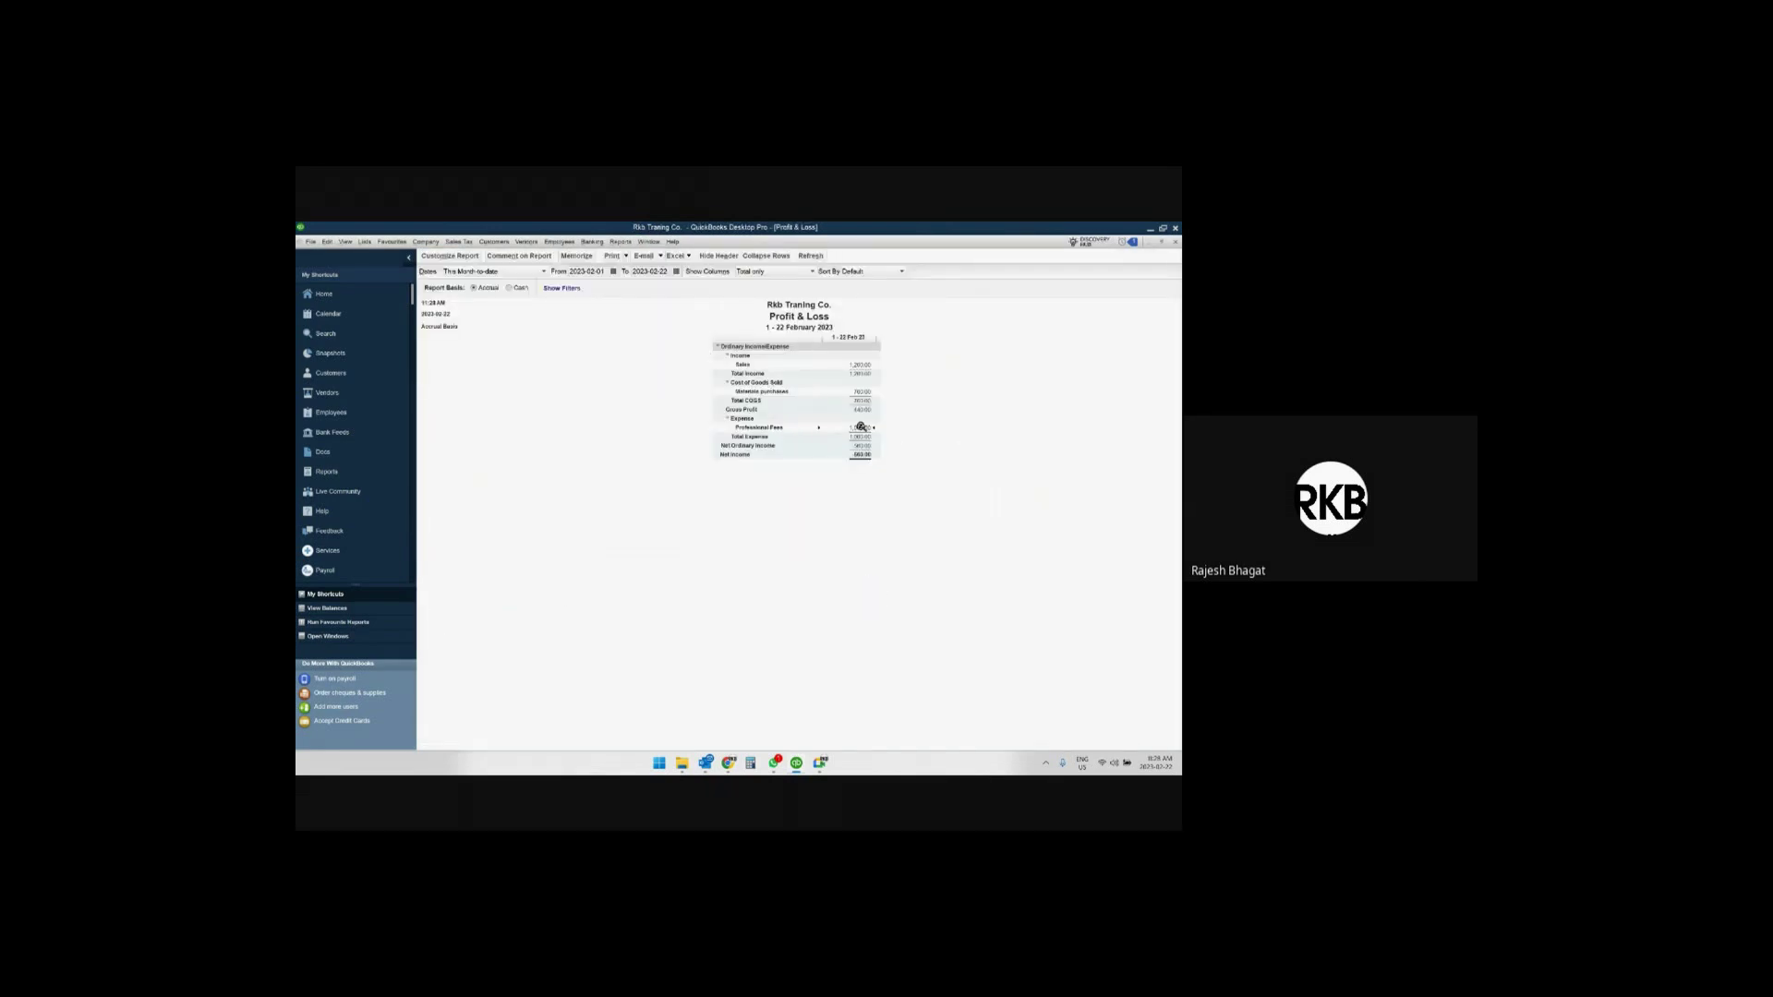
{"action": "left_click", "coordinate": [318, 392]}
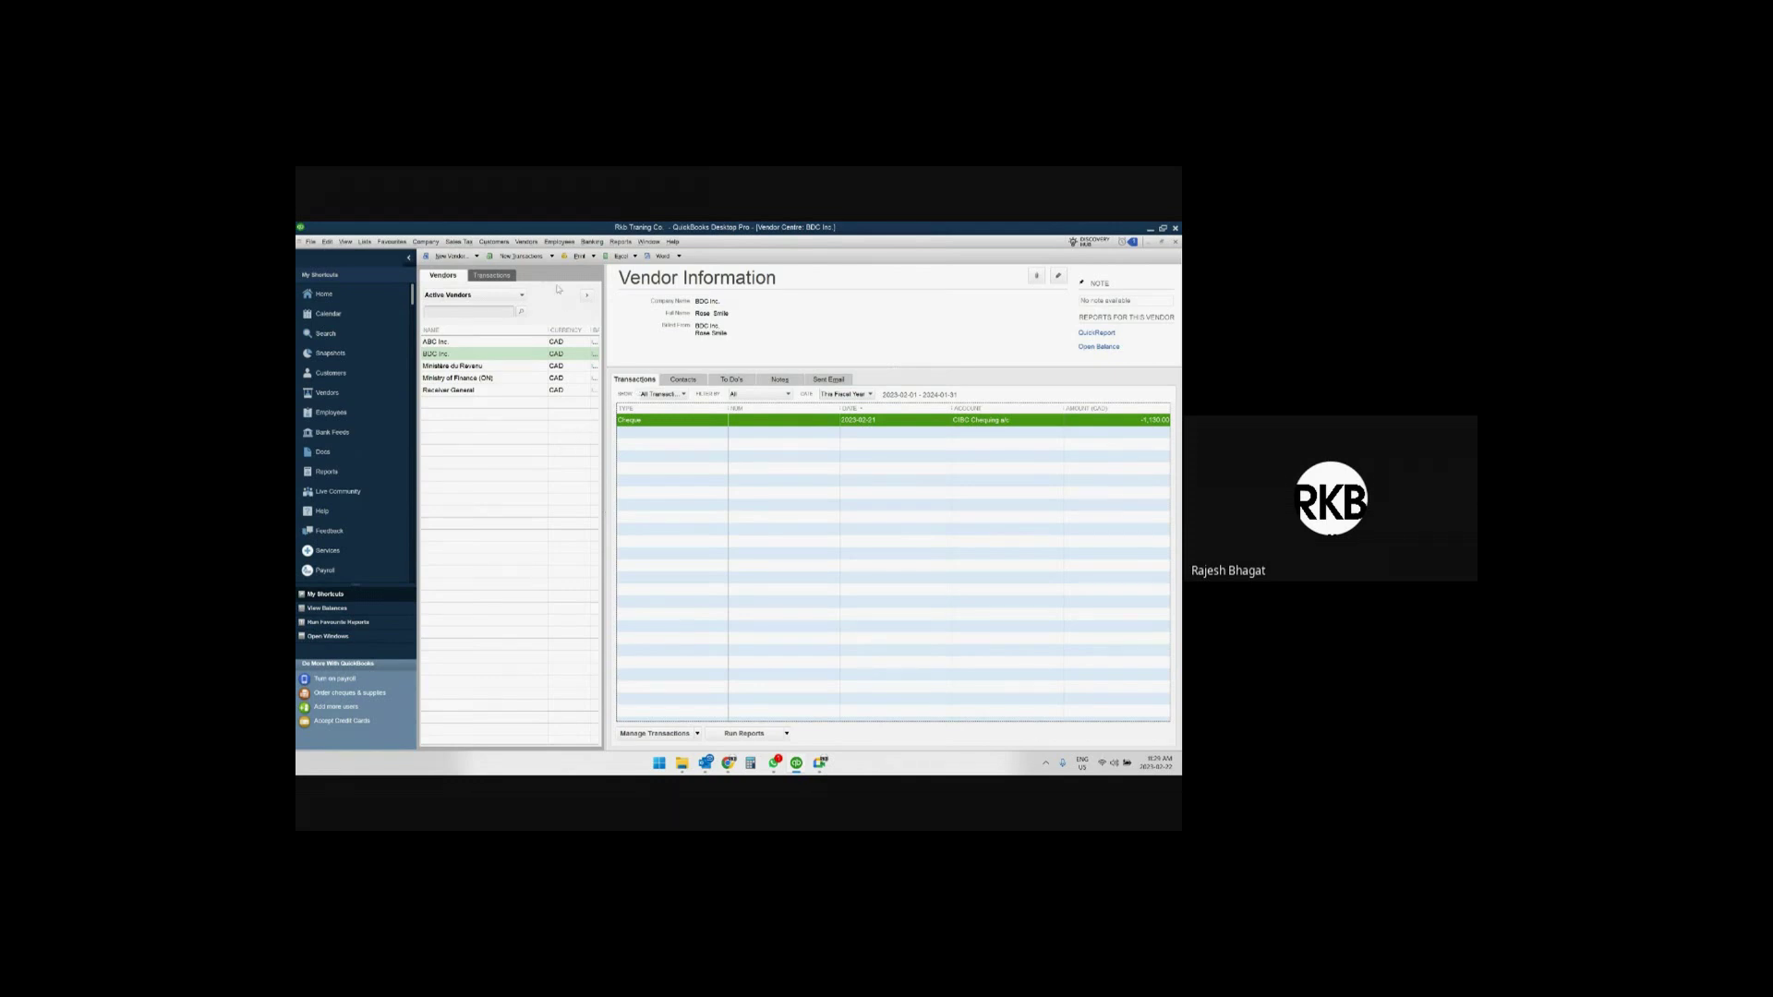
{"action": "left_click", "coordinate": [331, 295]}
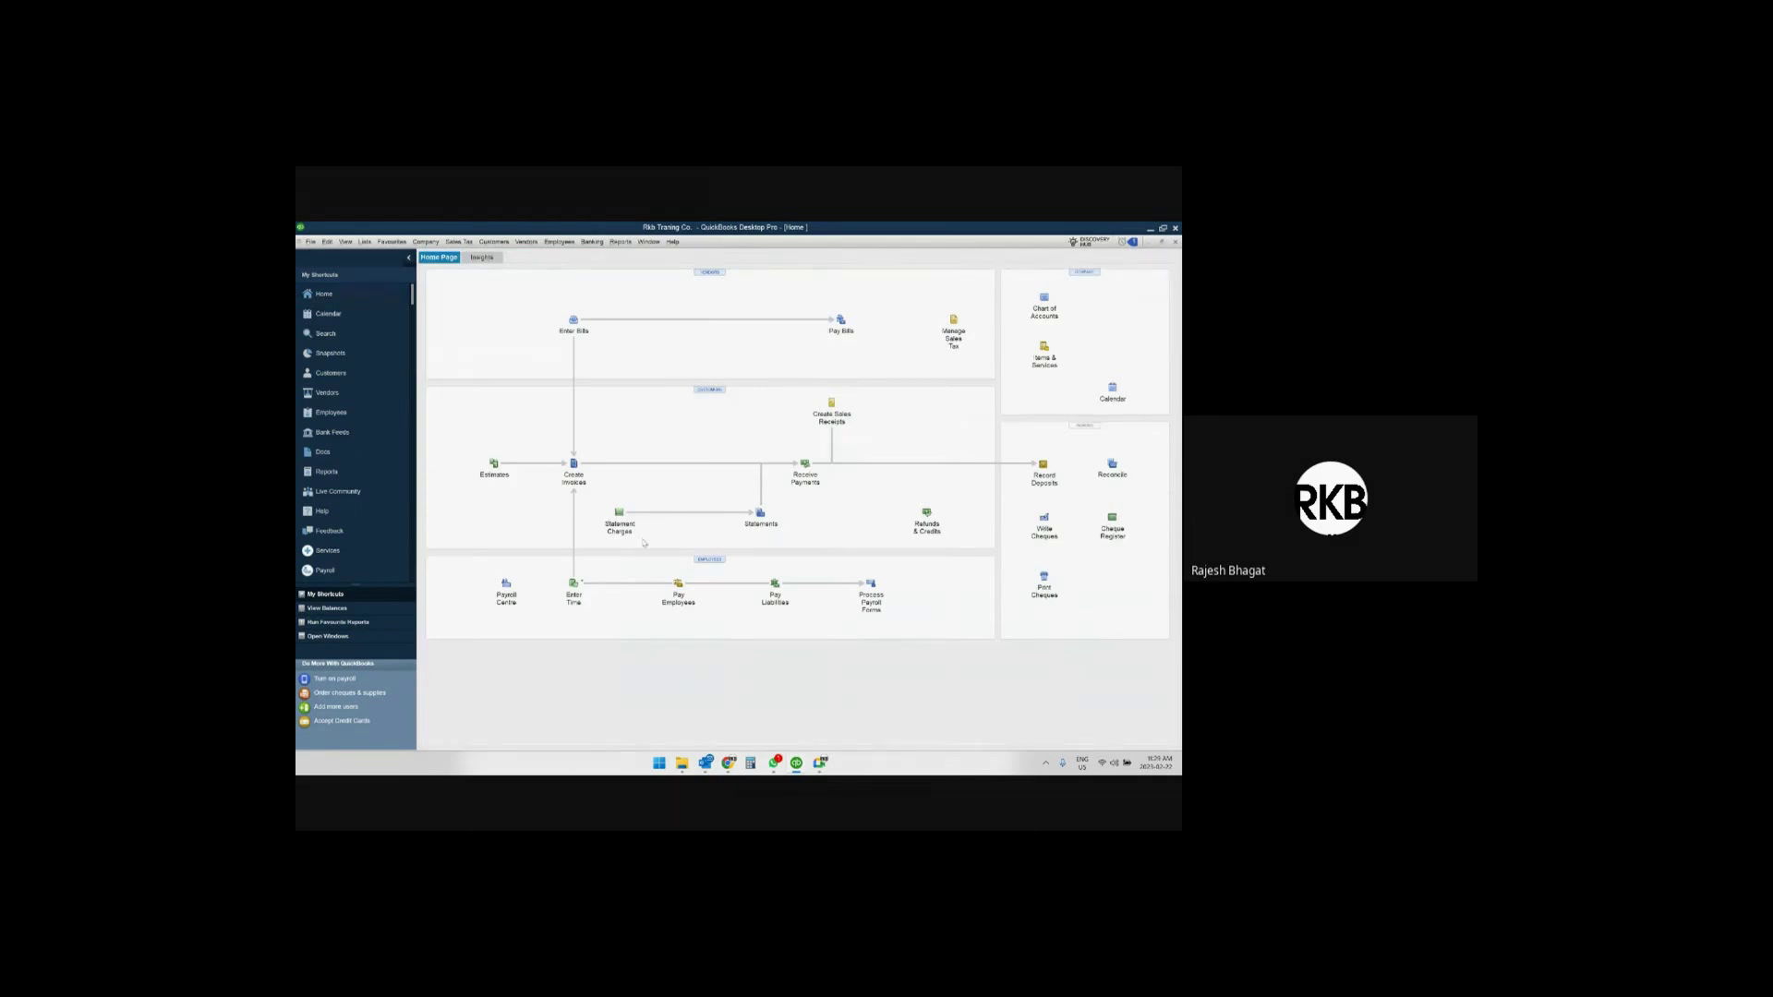
Start a new cheque and create a bank account named Cash in Canadian Dollar to pay it from.
{"action": "left_click", "coordinate": [1046, 527]}
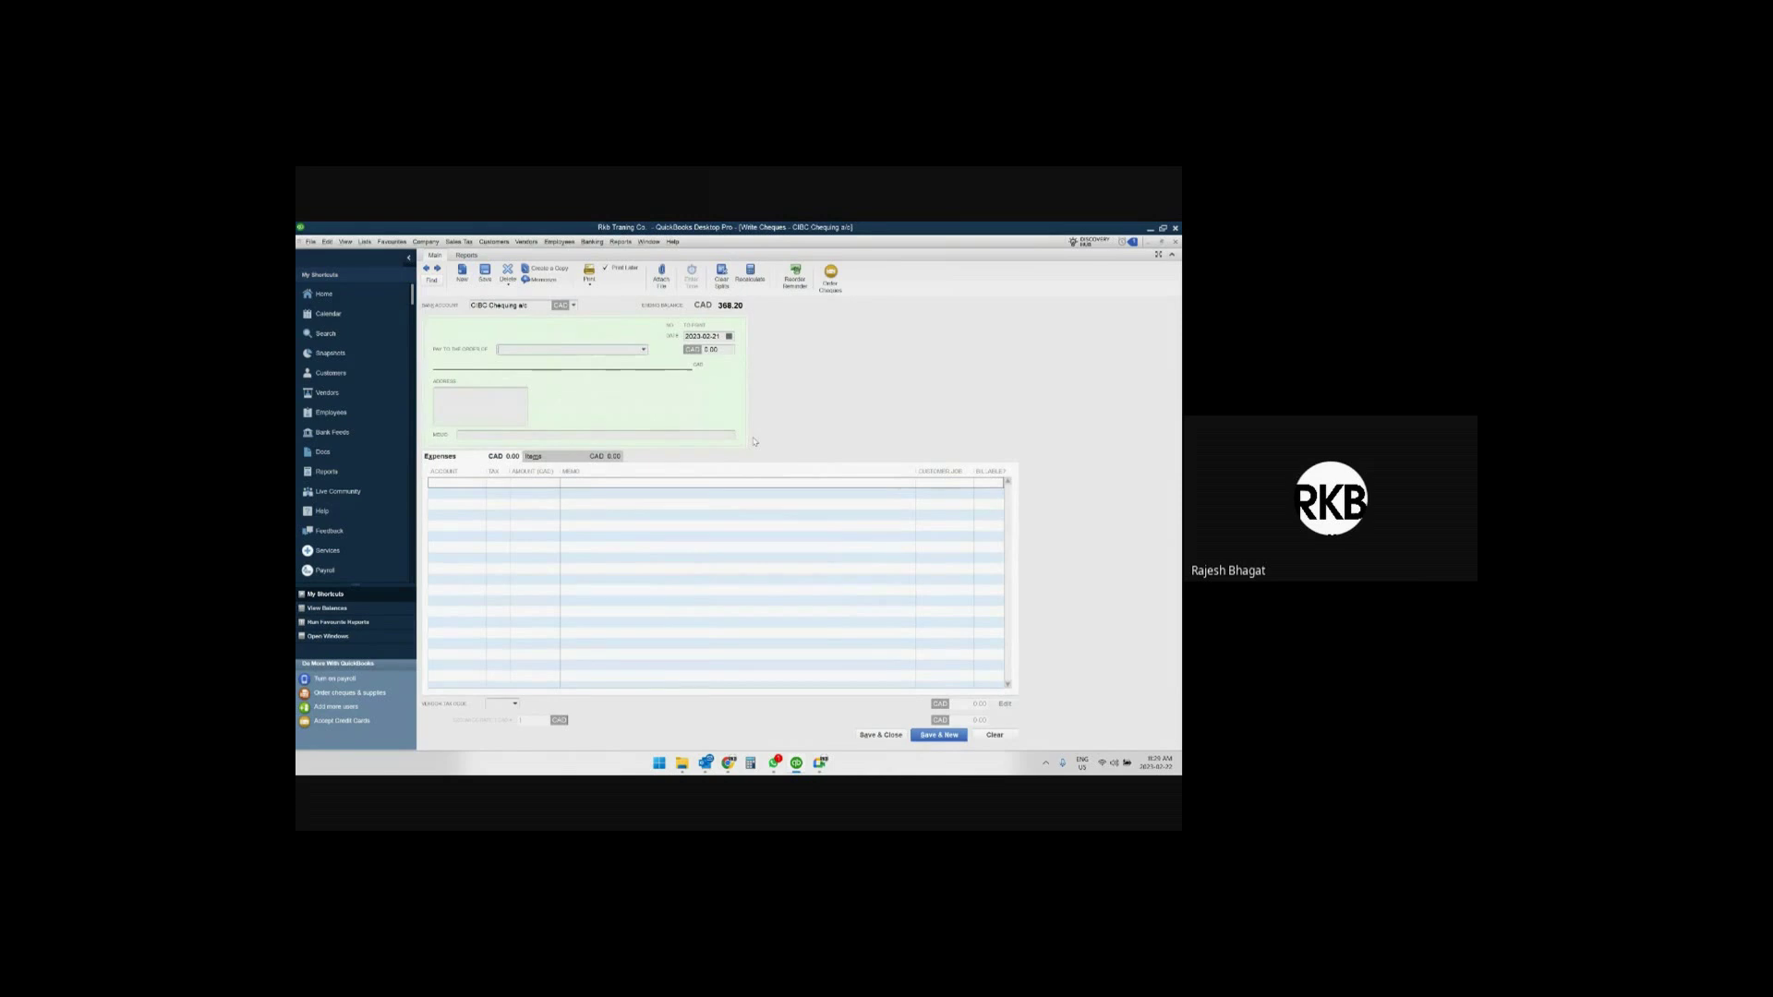
{"action": "left_click", "coordinate": [574, 306]}
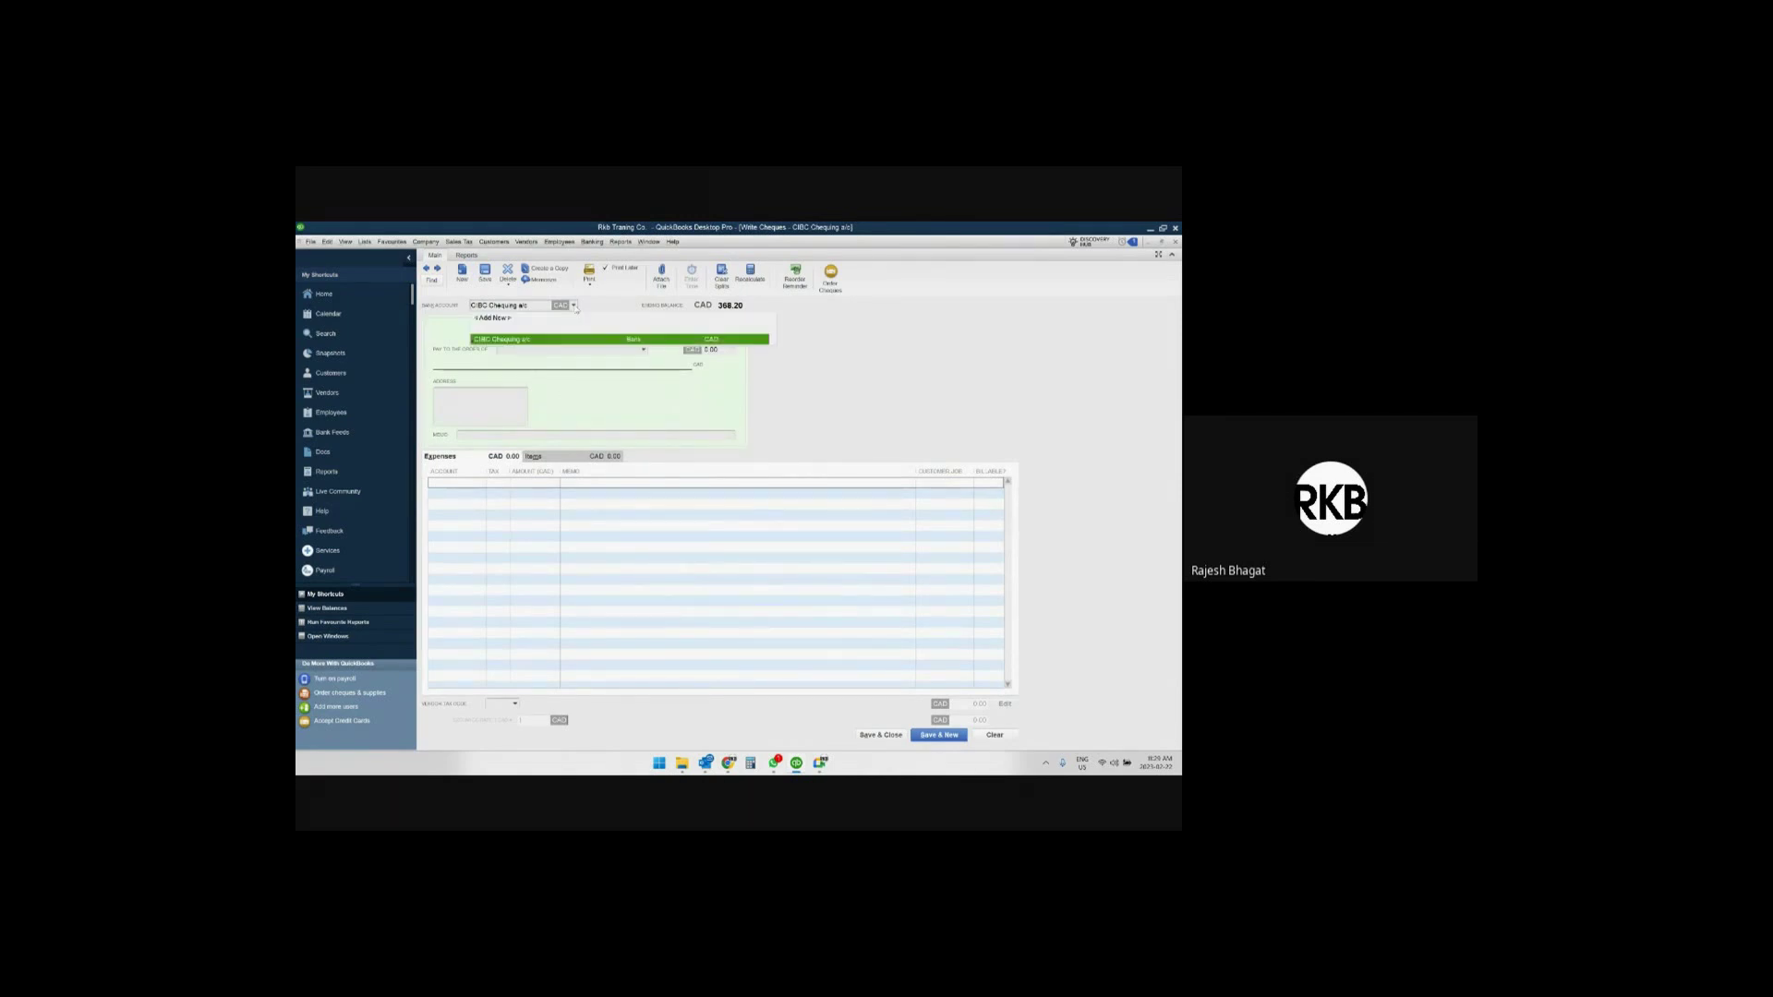
{"action": "left_click", "coordinate": [507, 318]}
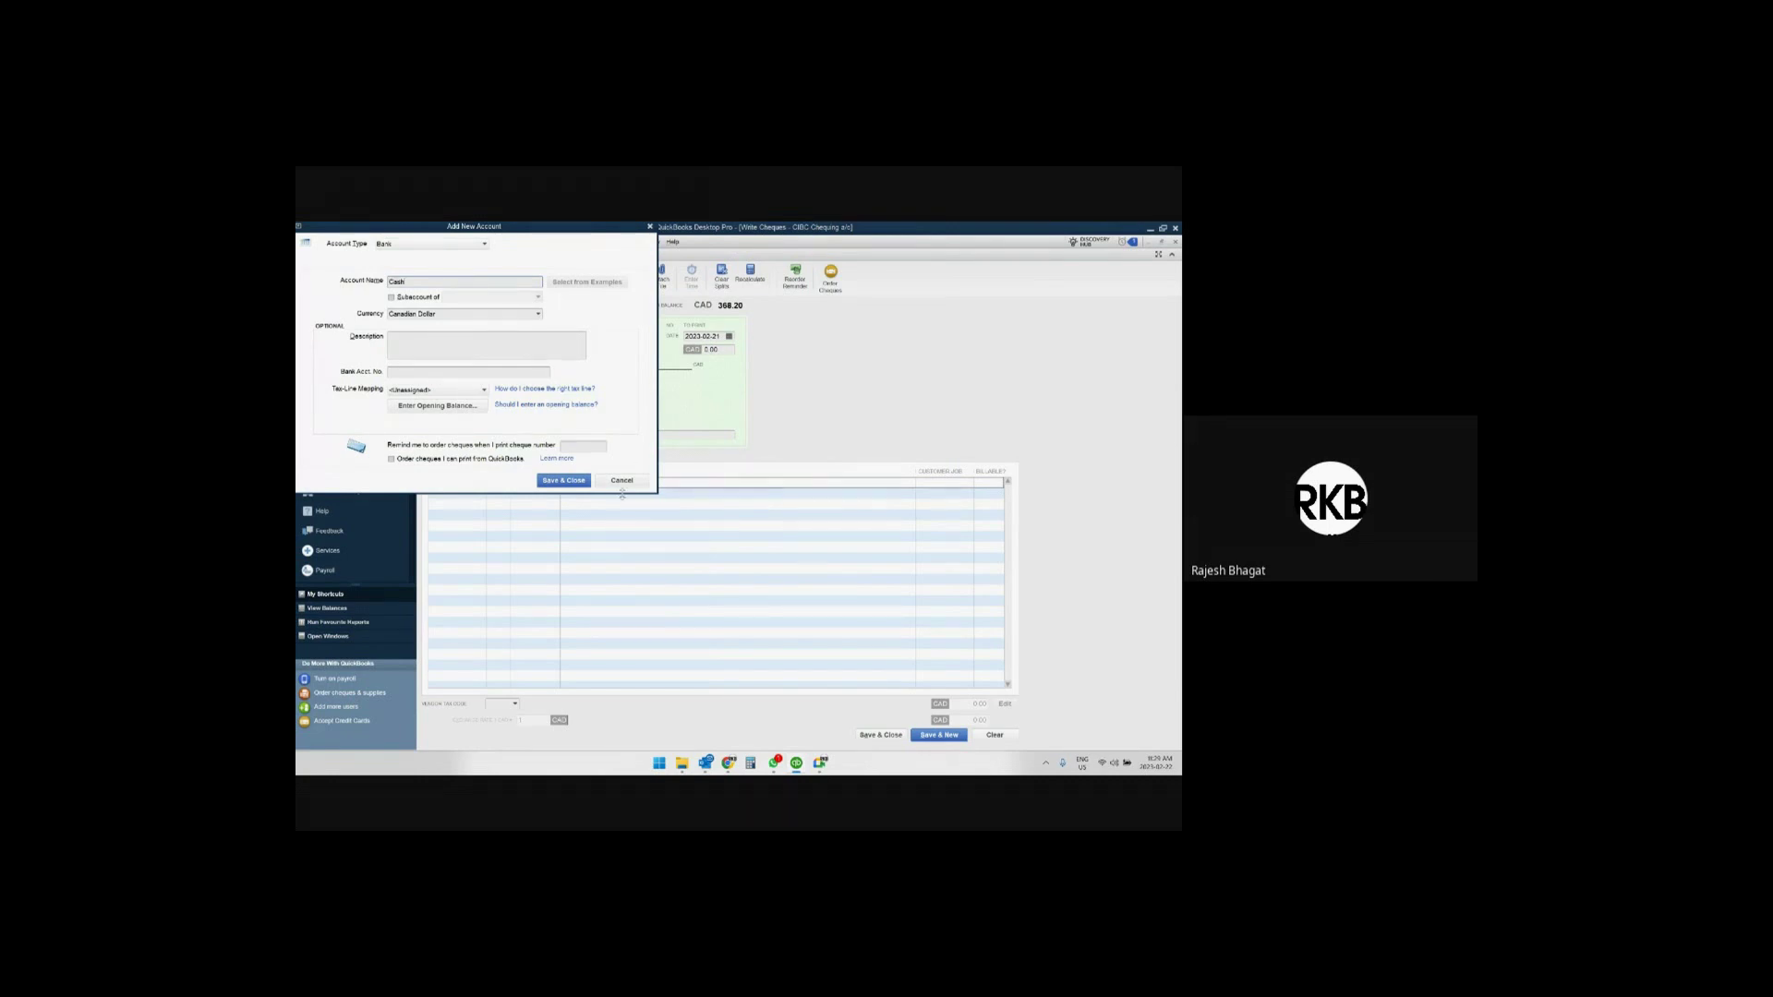
{"action": "left_click", "coordinate": [563, 481]}
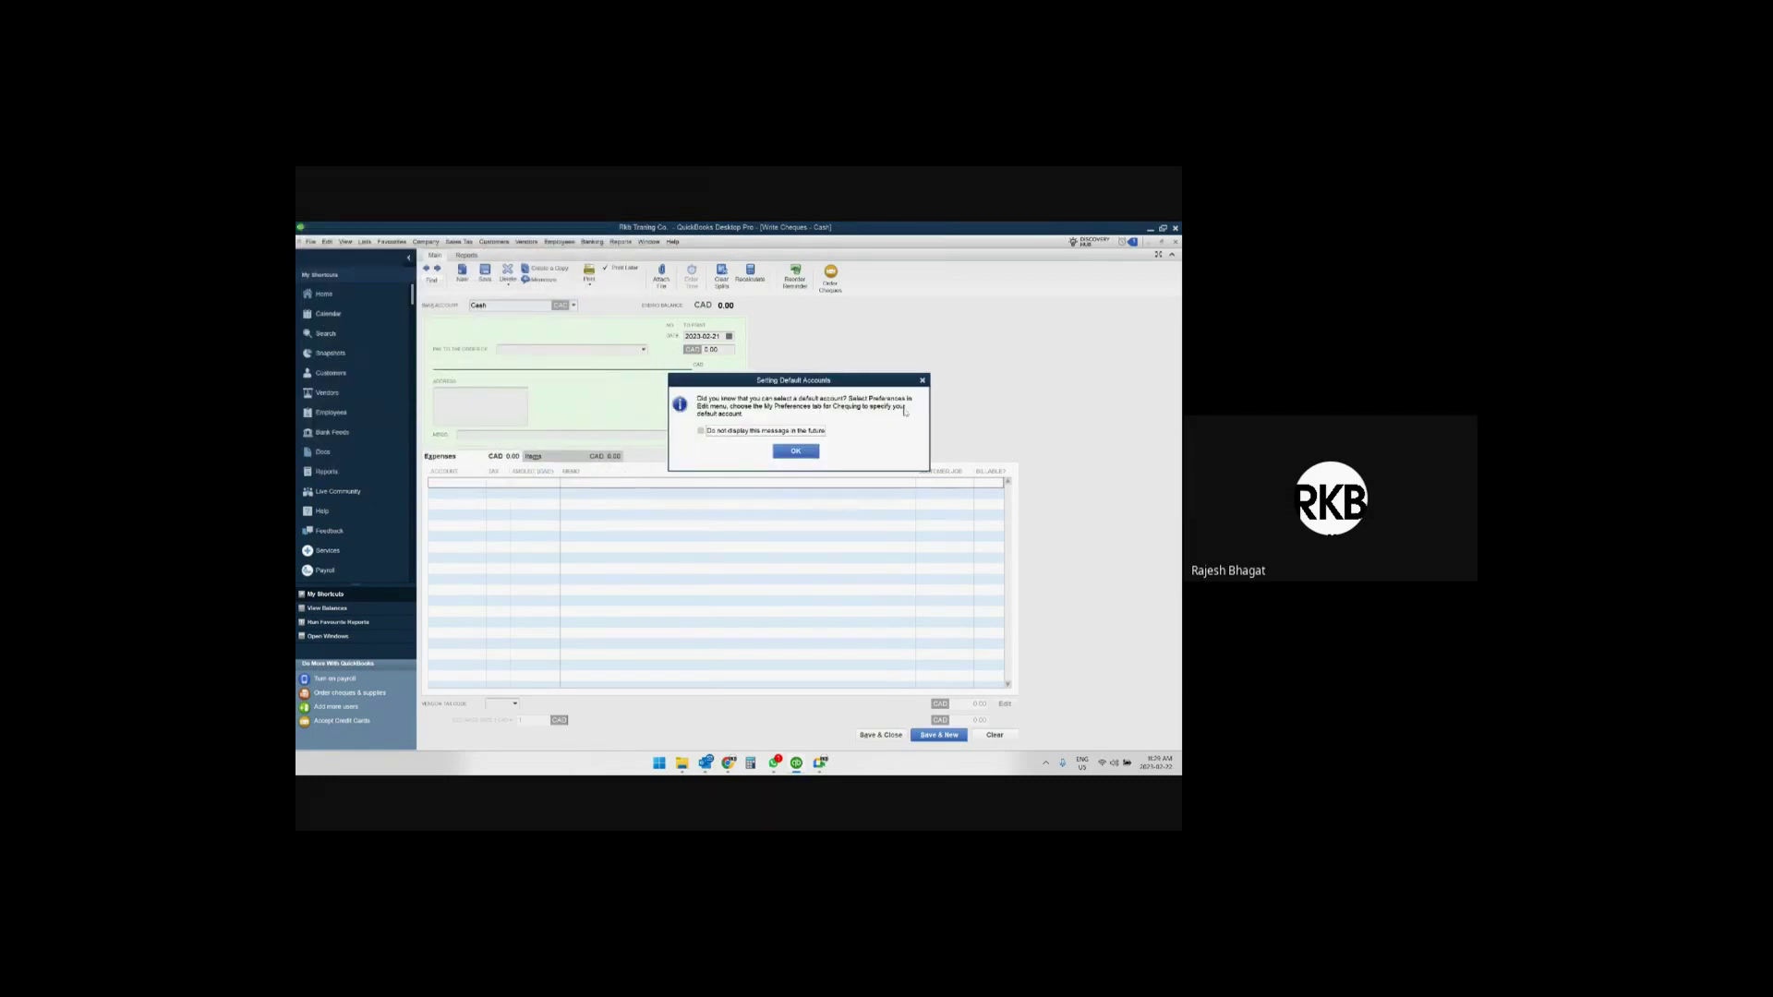
{"action": "left_click", "coordinate": [809, 455]}
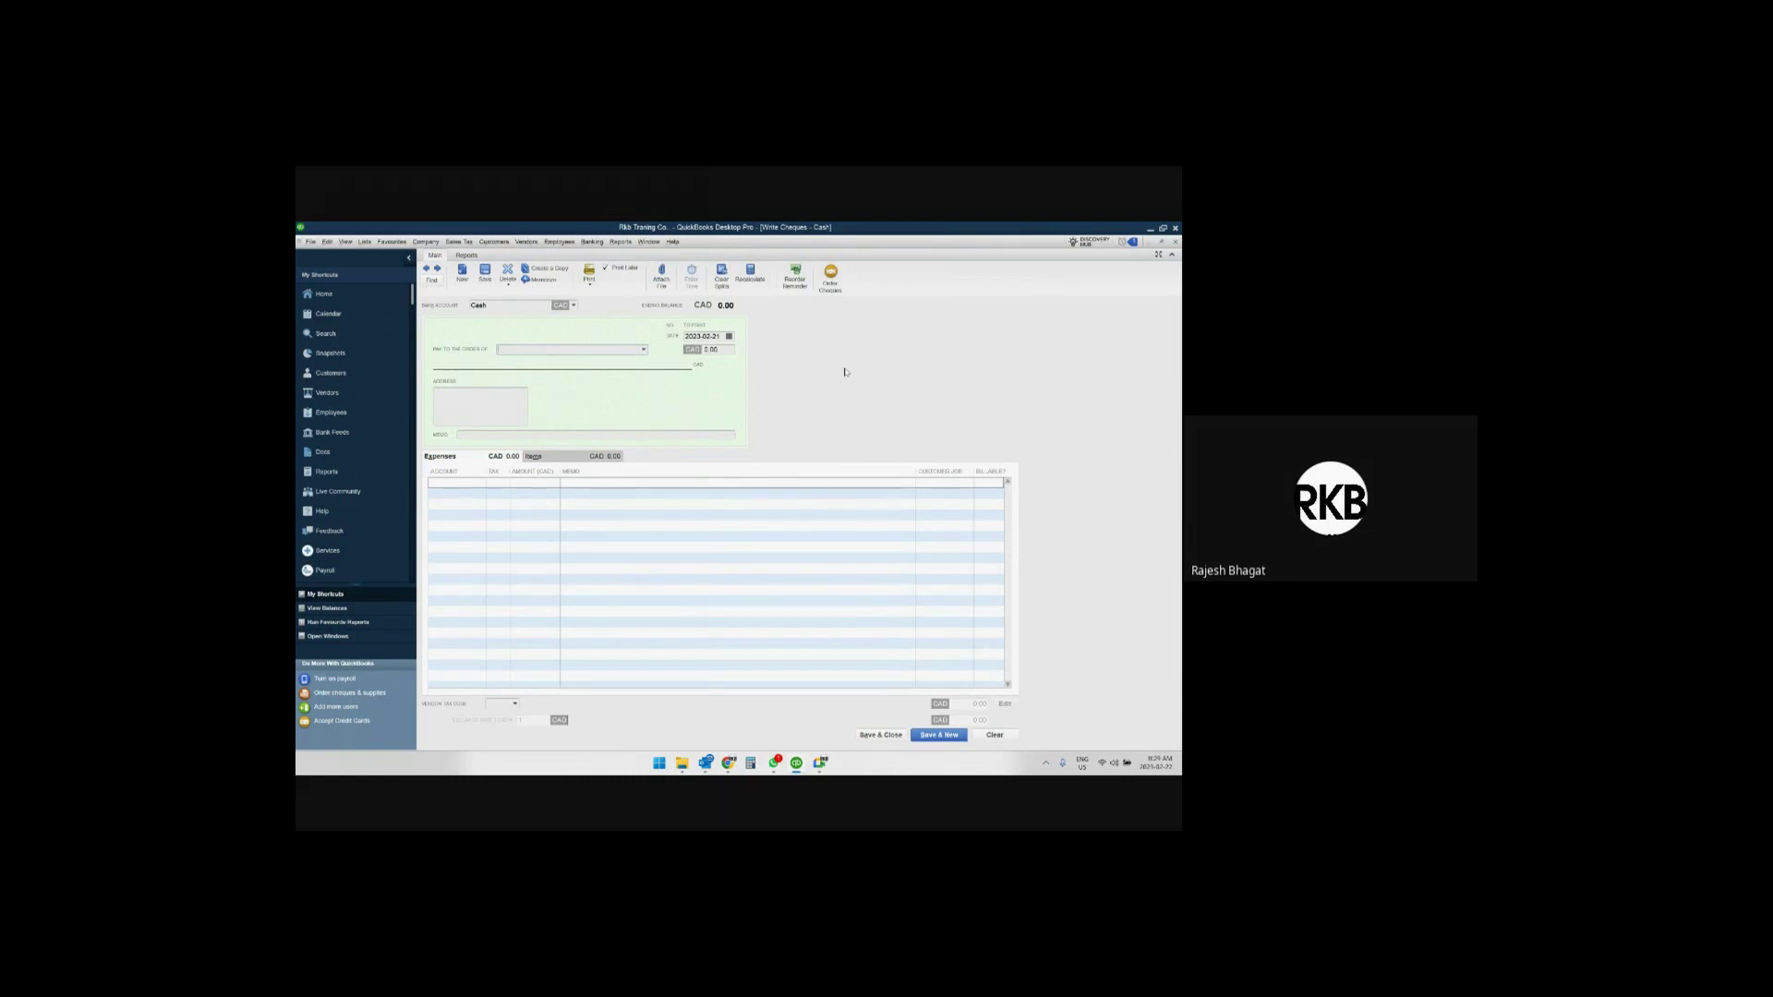
Enter XYG Restaurant as the payee and quick-add it as a vendor.
{"action": "type", "text": "YG"}
{"action": "key", "text": "Tab"}
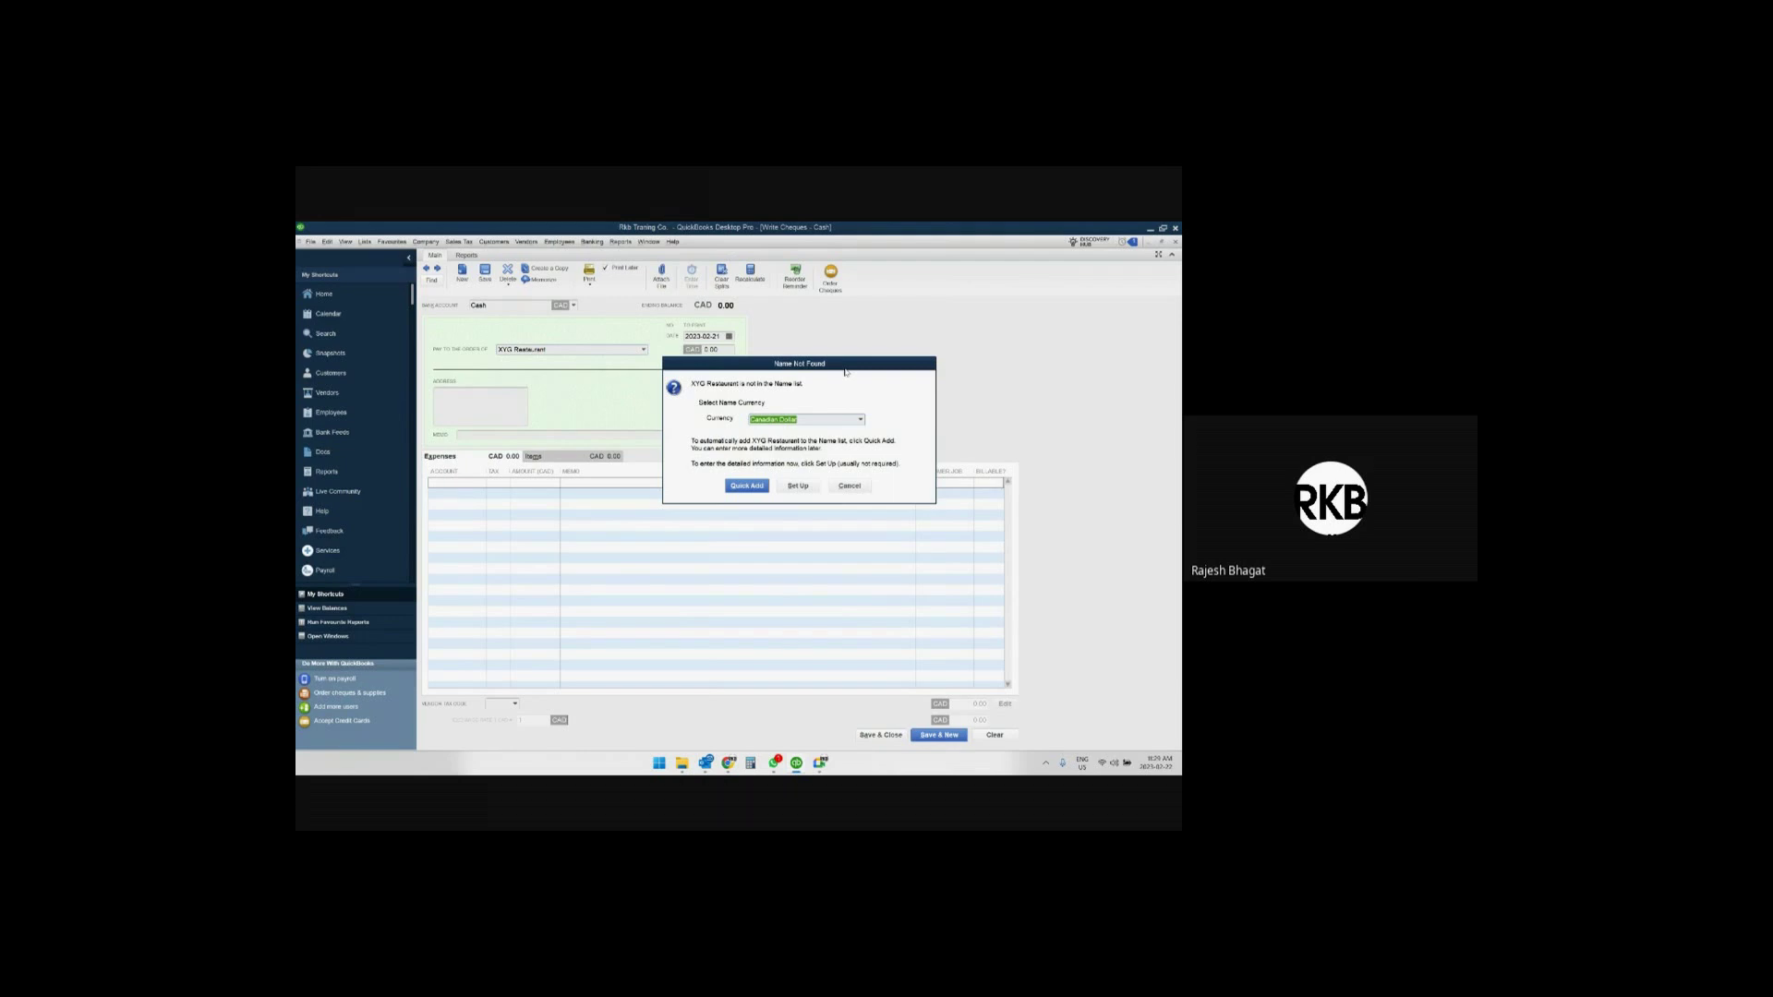
{"action": "left_click", "coordinate": [747, 487]}
{"action": "left_click", "coordinate": [774, 466]}
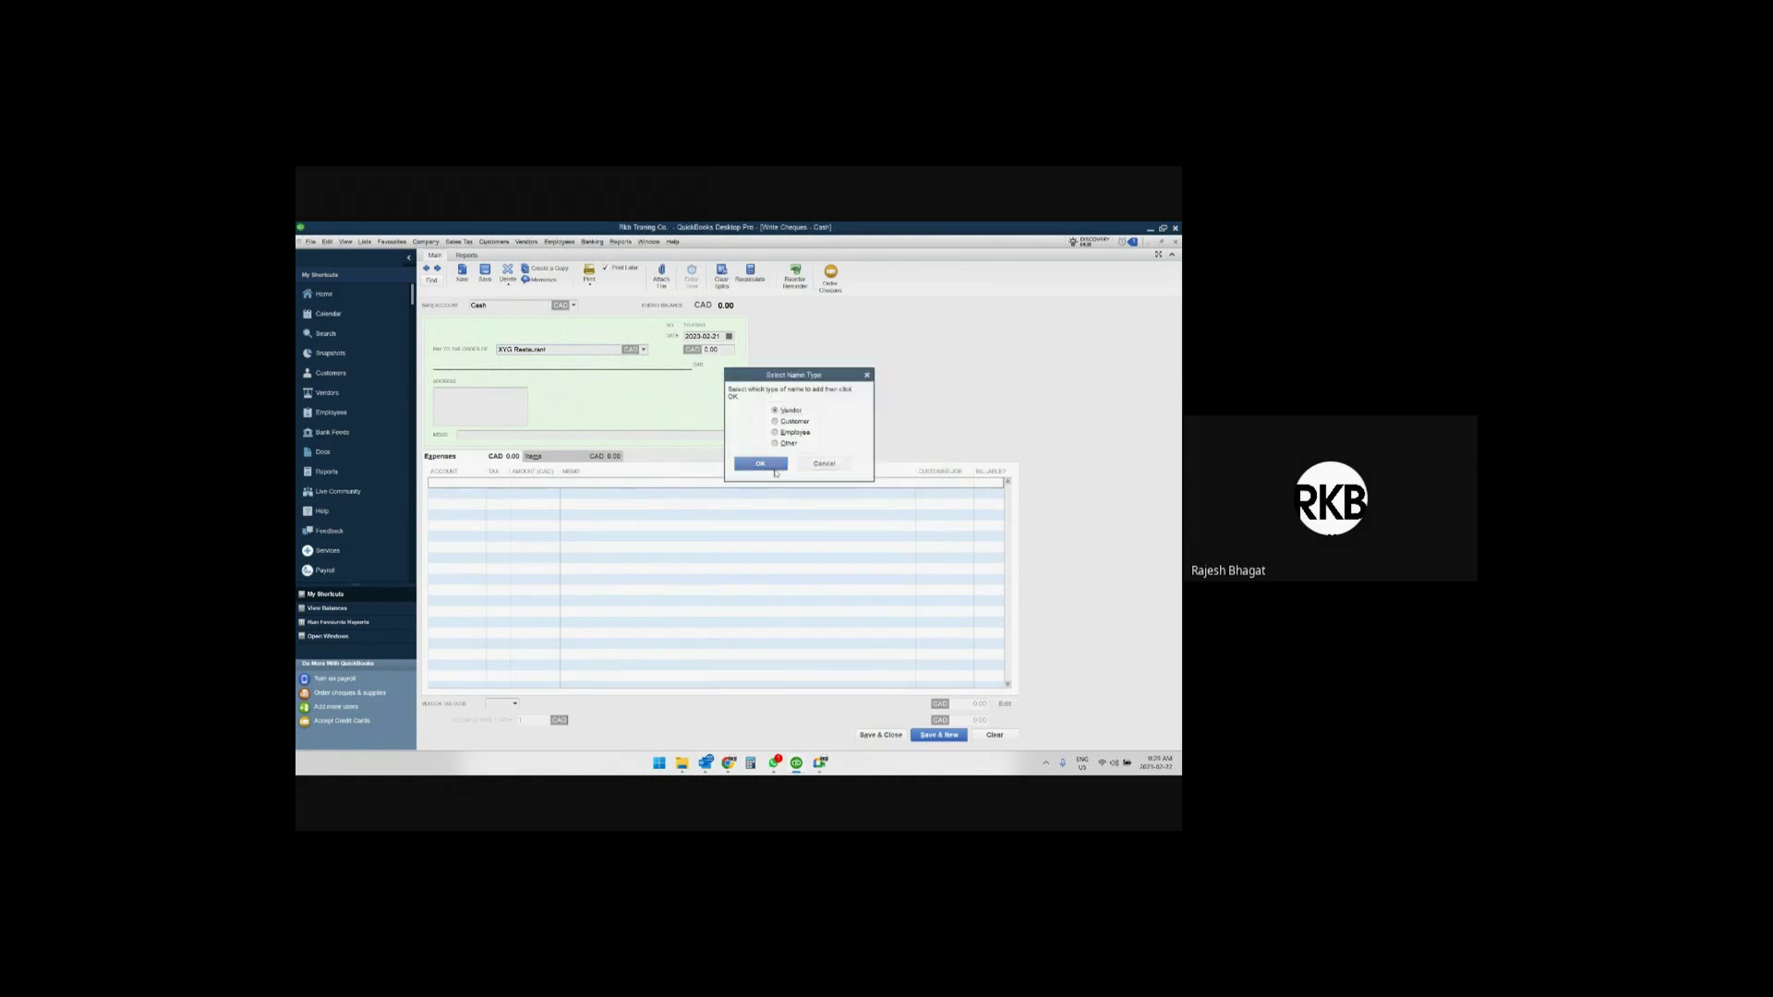
Set the cheque amount to 113, the memo to "Lunch with ABC customer", and the expense account to Meals and Entertainment.
{"action": "type", "text": "113"}
{"action": "key", "text": "Tab"}
{"action": "left_click", "coordinate": [559, 434]}
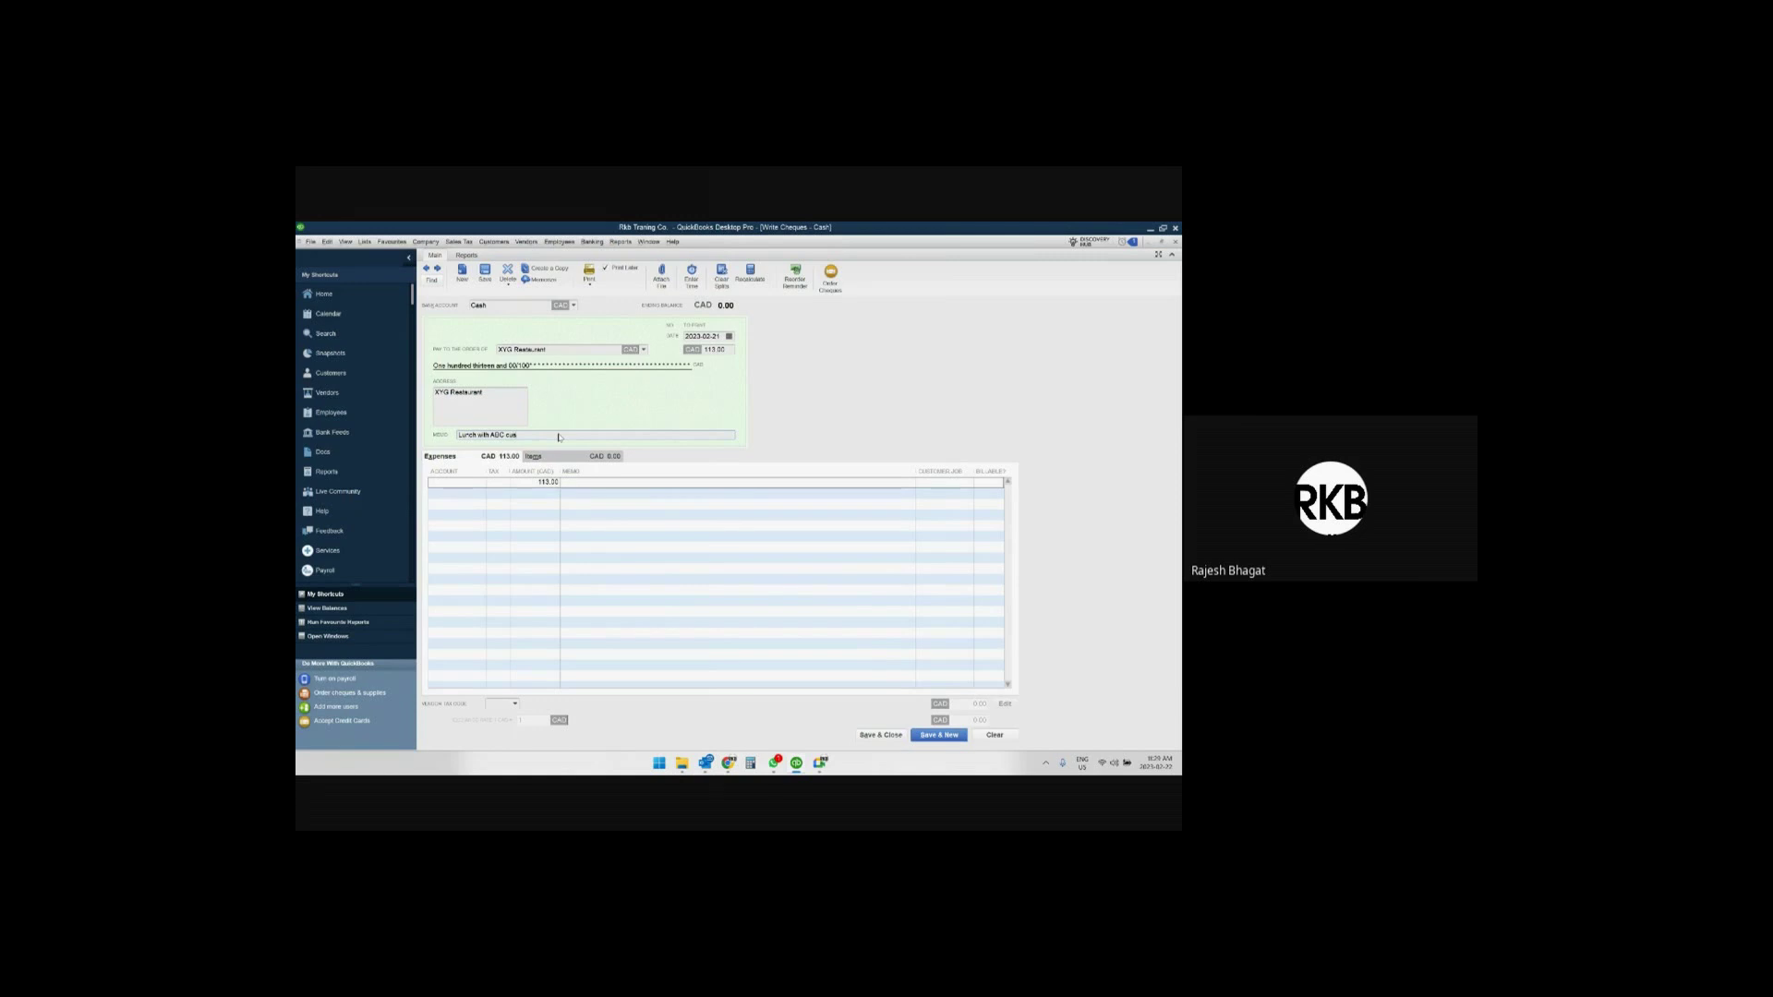
{"action": "key", "text": "Tab"}
{"action": "type", "text": "Me"}
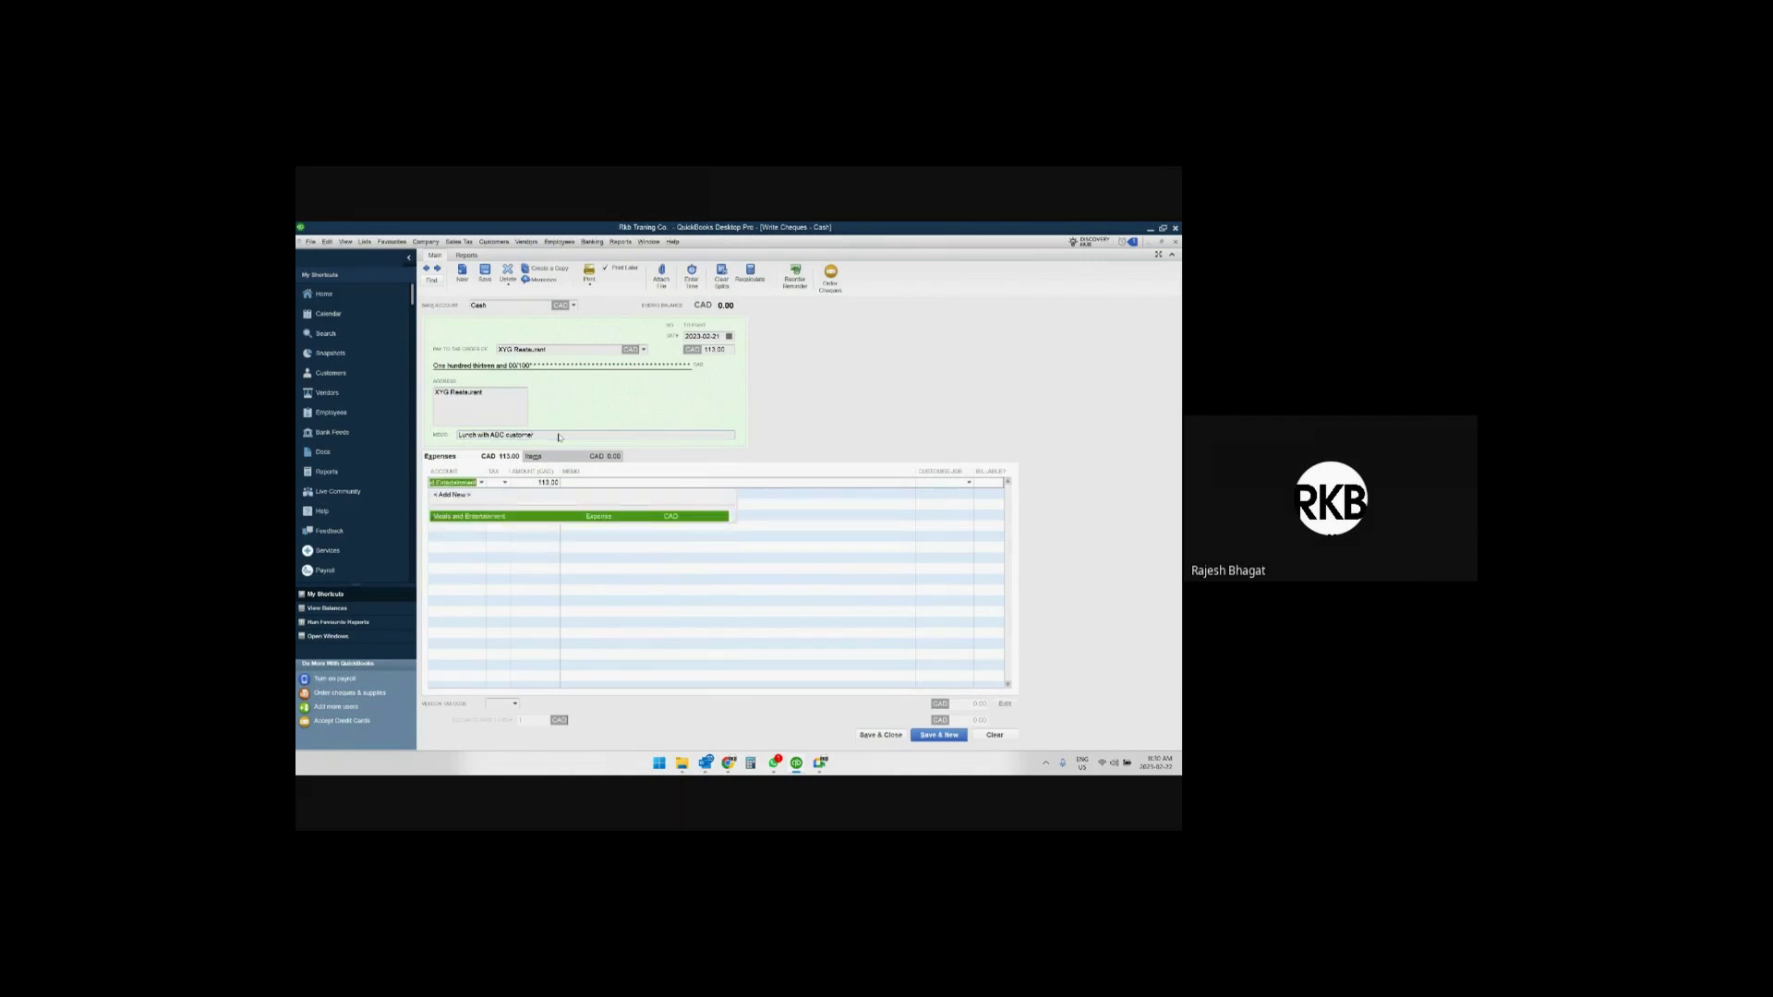
{"action": "key", "text": "Tab"}
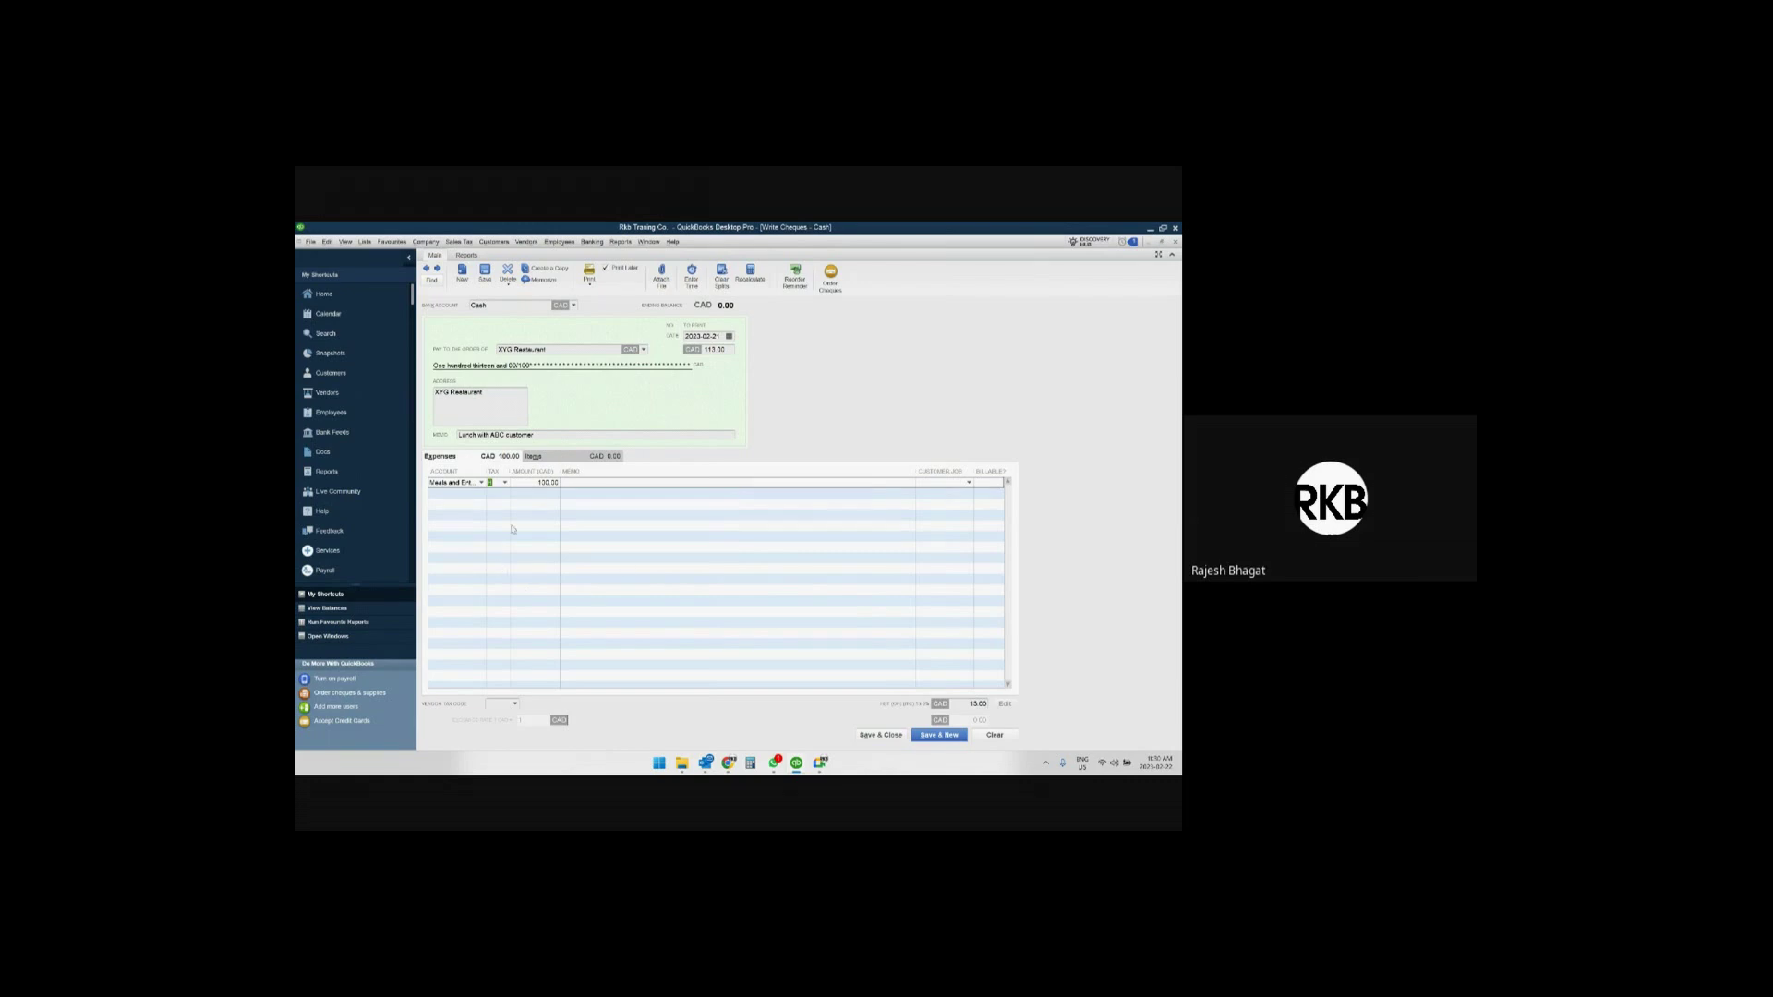
Widen the expense columns, and set the Meals and Entertainment line's tax code to E and its amount to 106.50.
{"action": "mouse_move", "coordinate": [507, 474]}
{"action": "left_mouse_down"}
{"action": "mouse_move", "coordinate": [525, 472]}
{"action": "mouse_move", "coordinate": [499, 472]}
{"action": "left_mouse_up"}
{"action": "left_click_drag", "start_coordinate": [965, 704], "coordinate": [986, 702]}
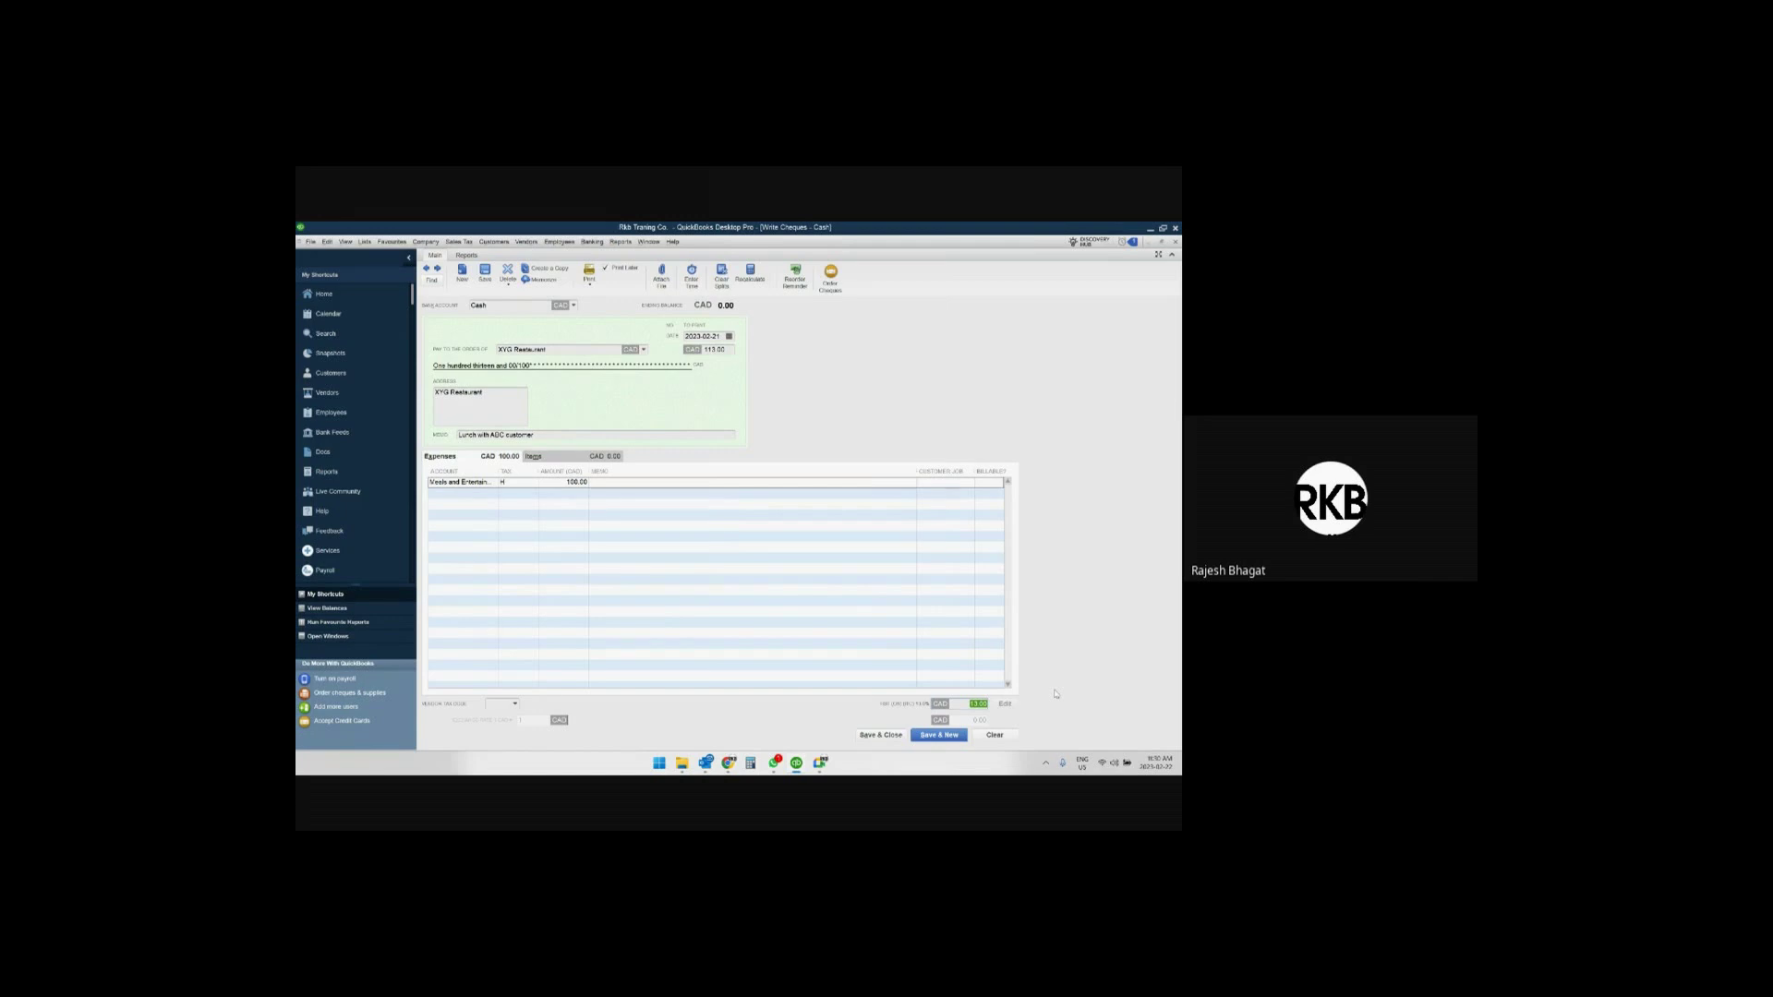
{"action": "left_click", "coordinate": [510, 482]}
{"action": "left_click", "coordinate": [533, 482]}
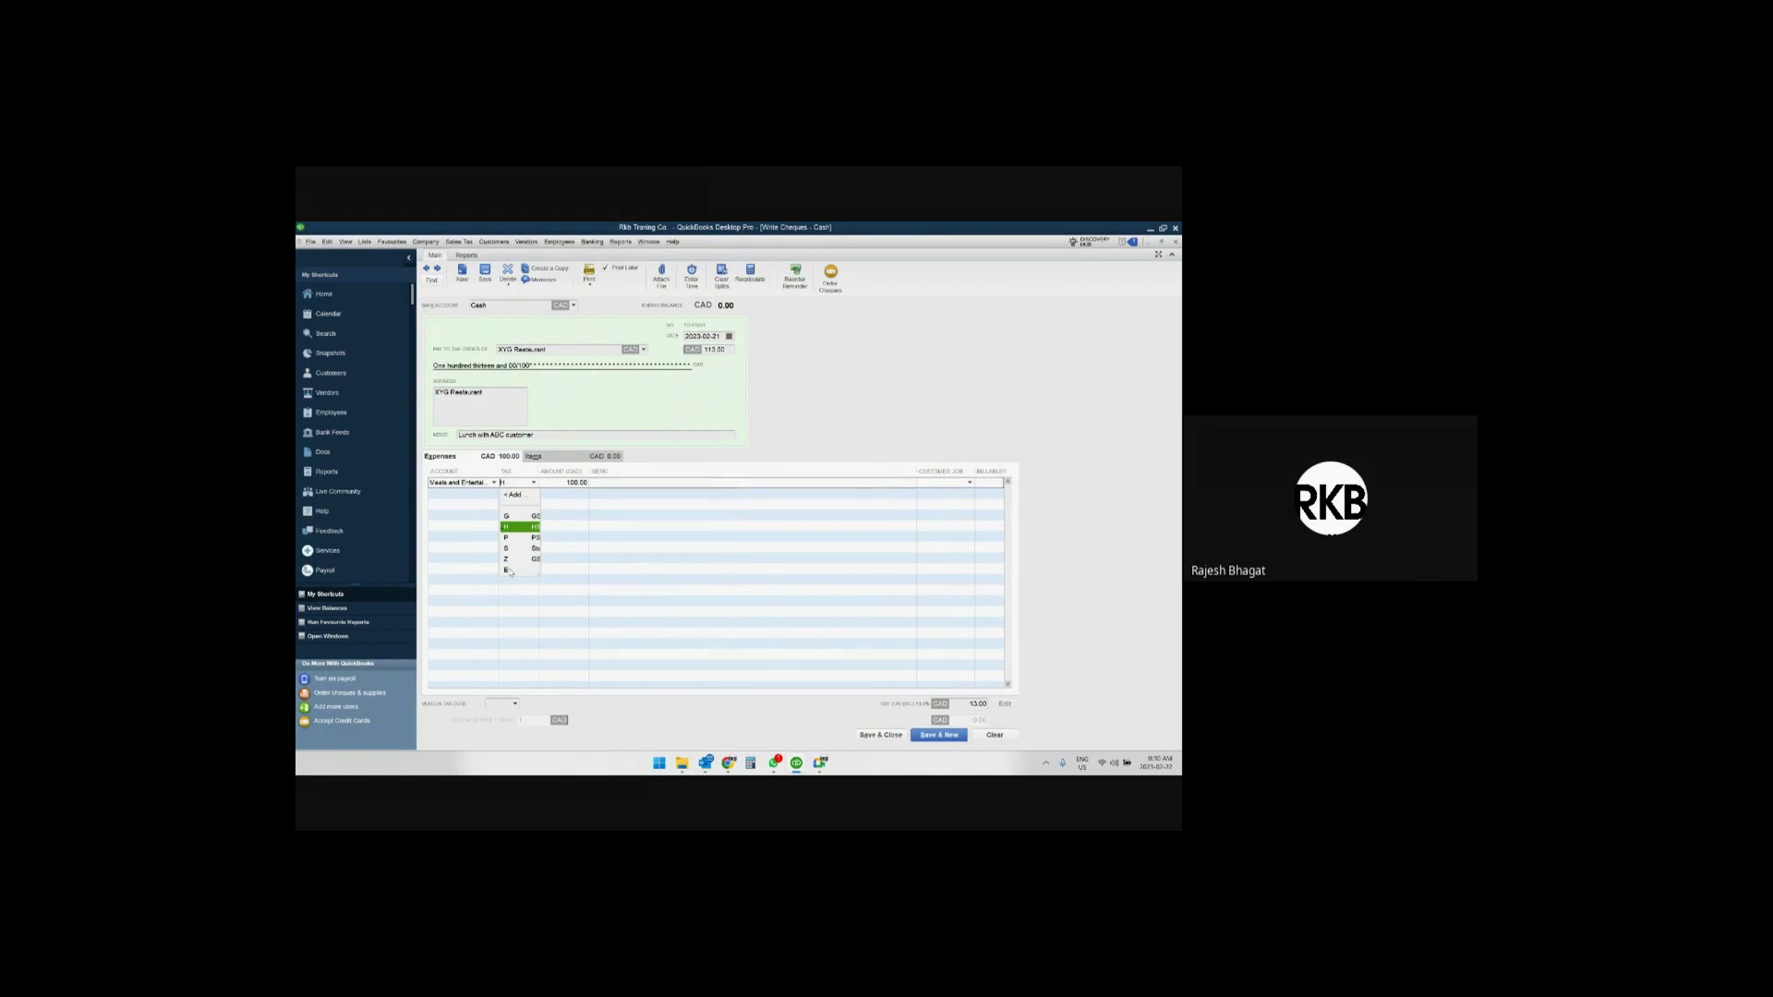
{"action": "left_click", "coordinate": [508, 570]}
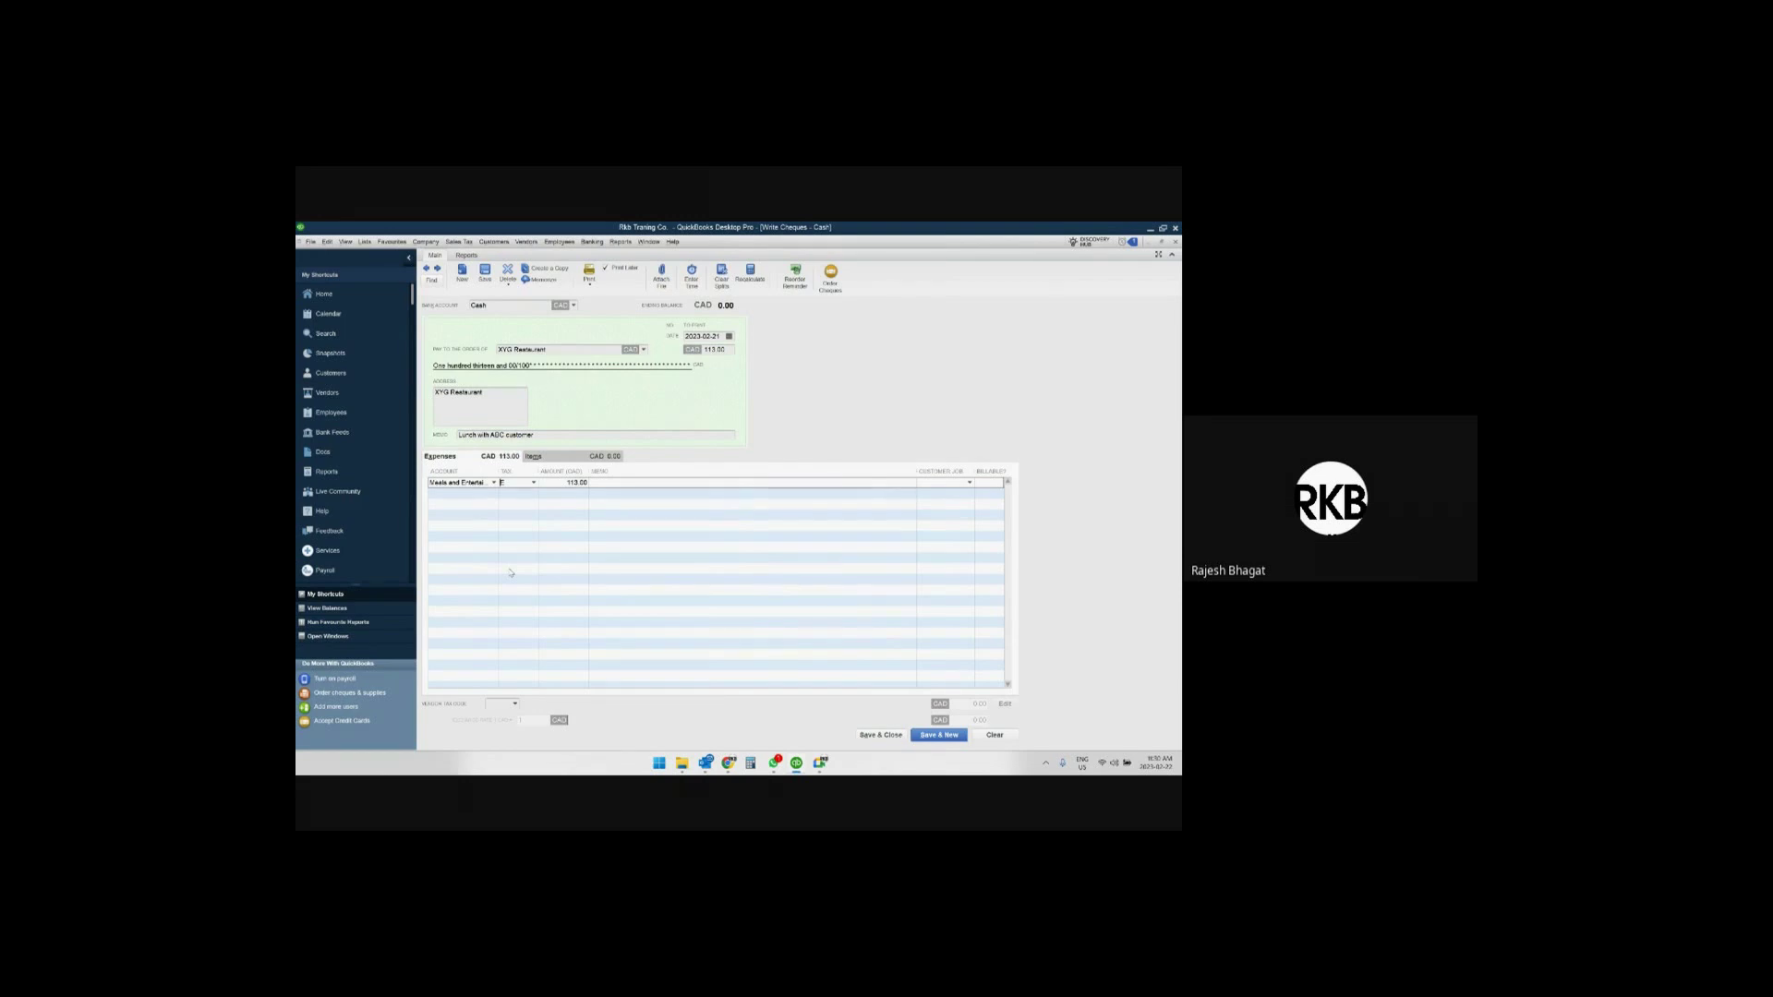
{"action": "key", "text": "Tab"}
{"action": "type", "text": "106.50"}
{"action": "key", "text": "Tab"}
Allocate the cheque's remaining amount to GST/HST Payable, accept posting directly to the tax account, and save and close the cheque.
{"action": "type", "text": "GST"}
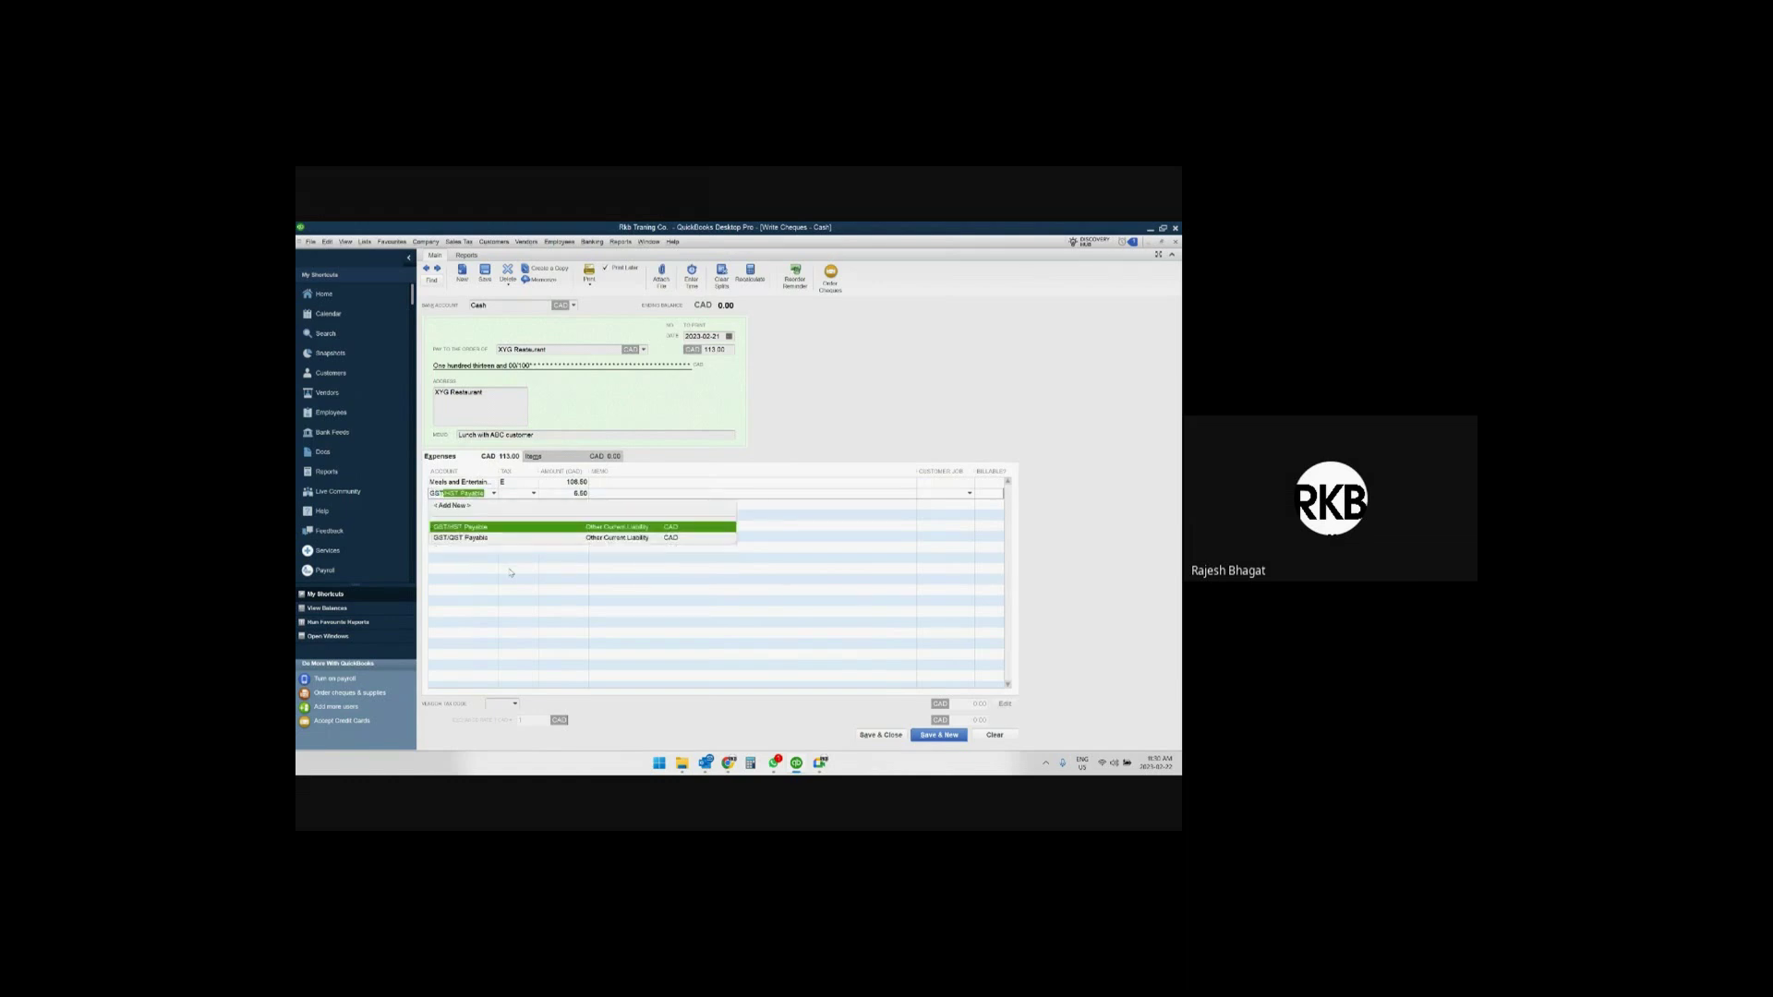
{"action": "key", "text": "Tab"}
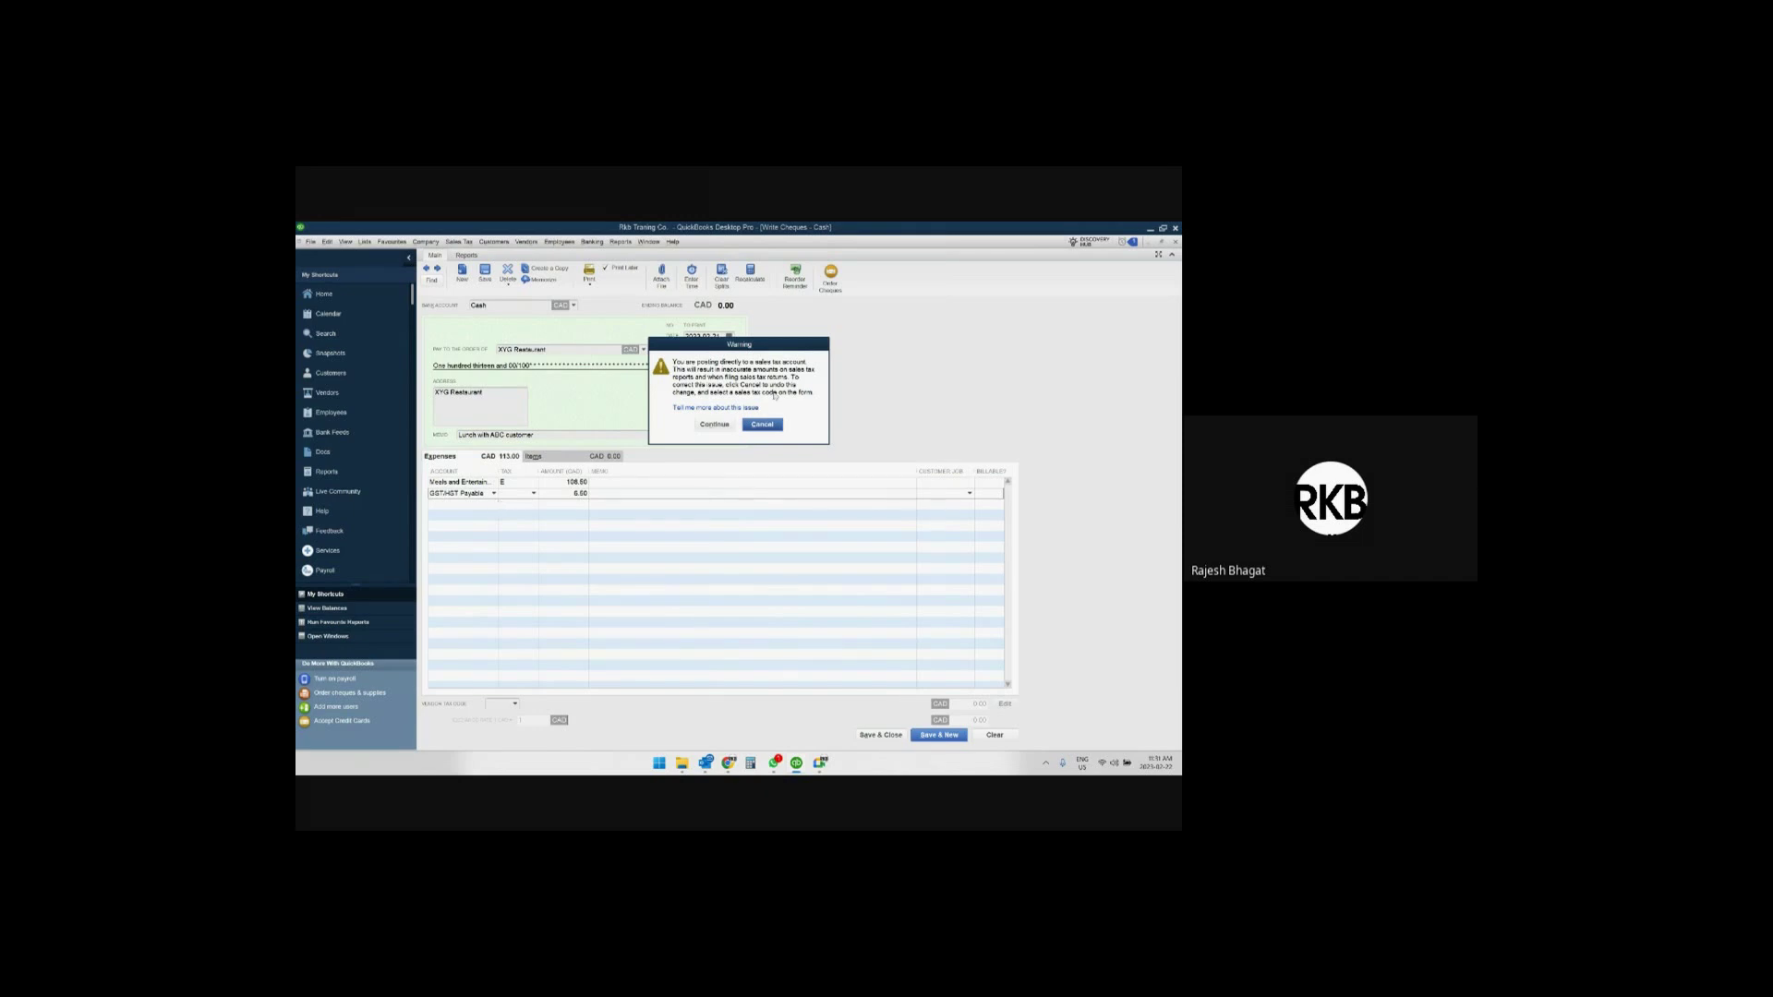
{"action": "left_click", "coordinate": [715, 425]}
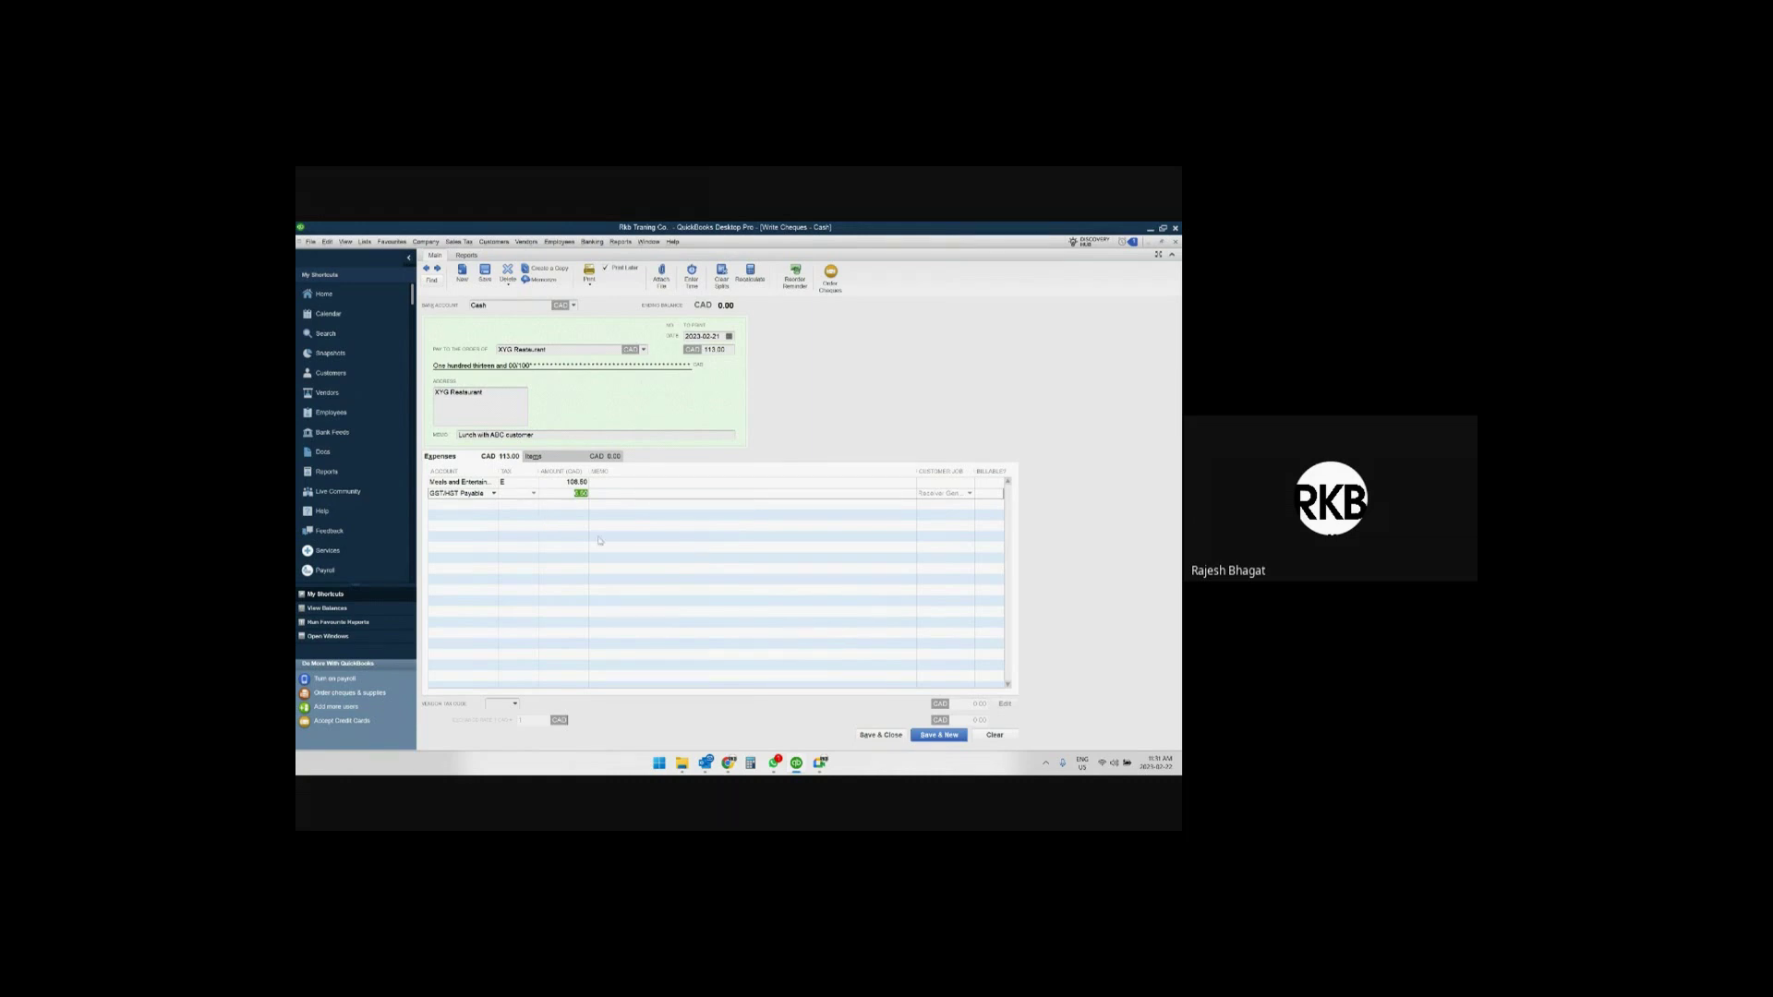
{"action": "left_click", "coordinate": [570, 482]}
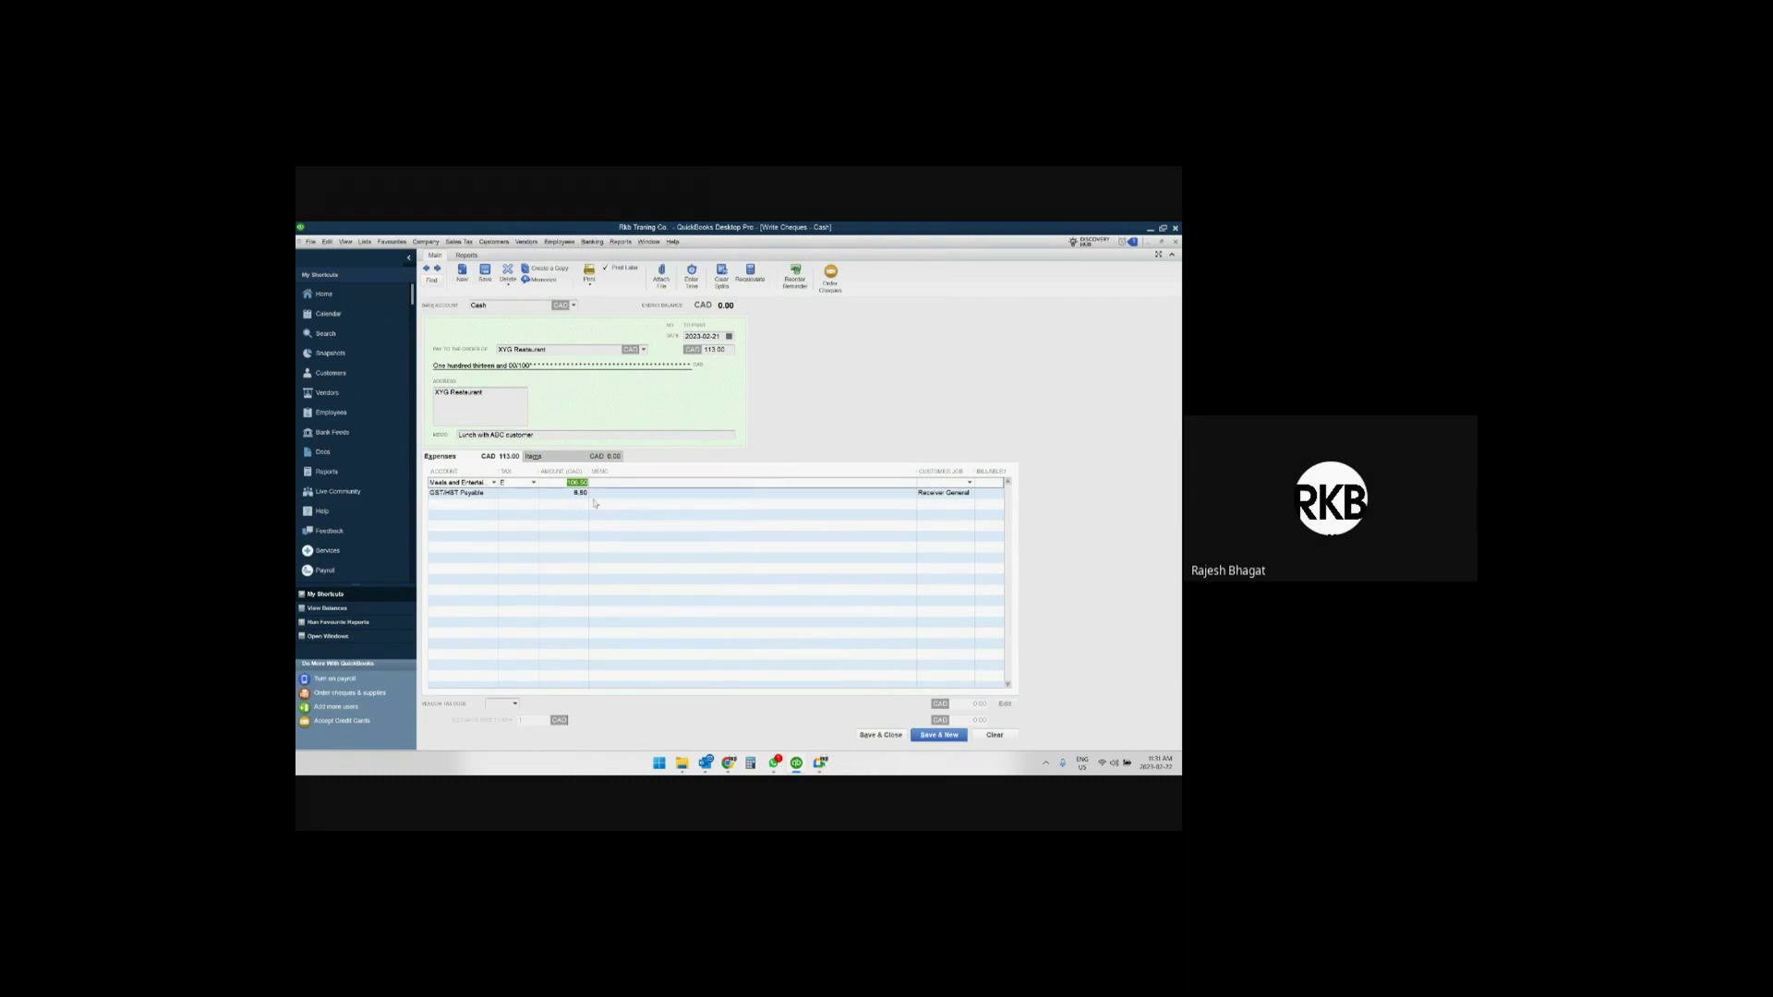
{"action": "left_click", "coordinate": [882, 735]}
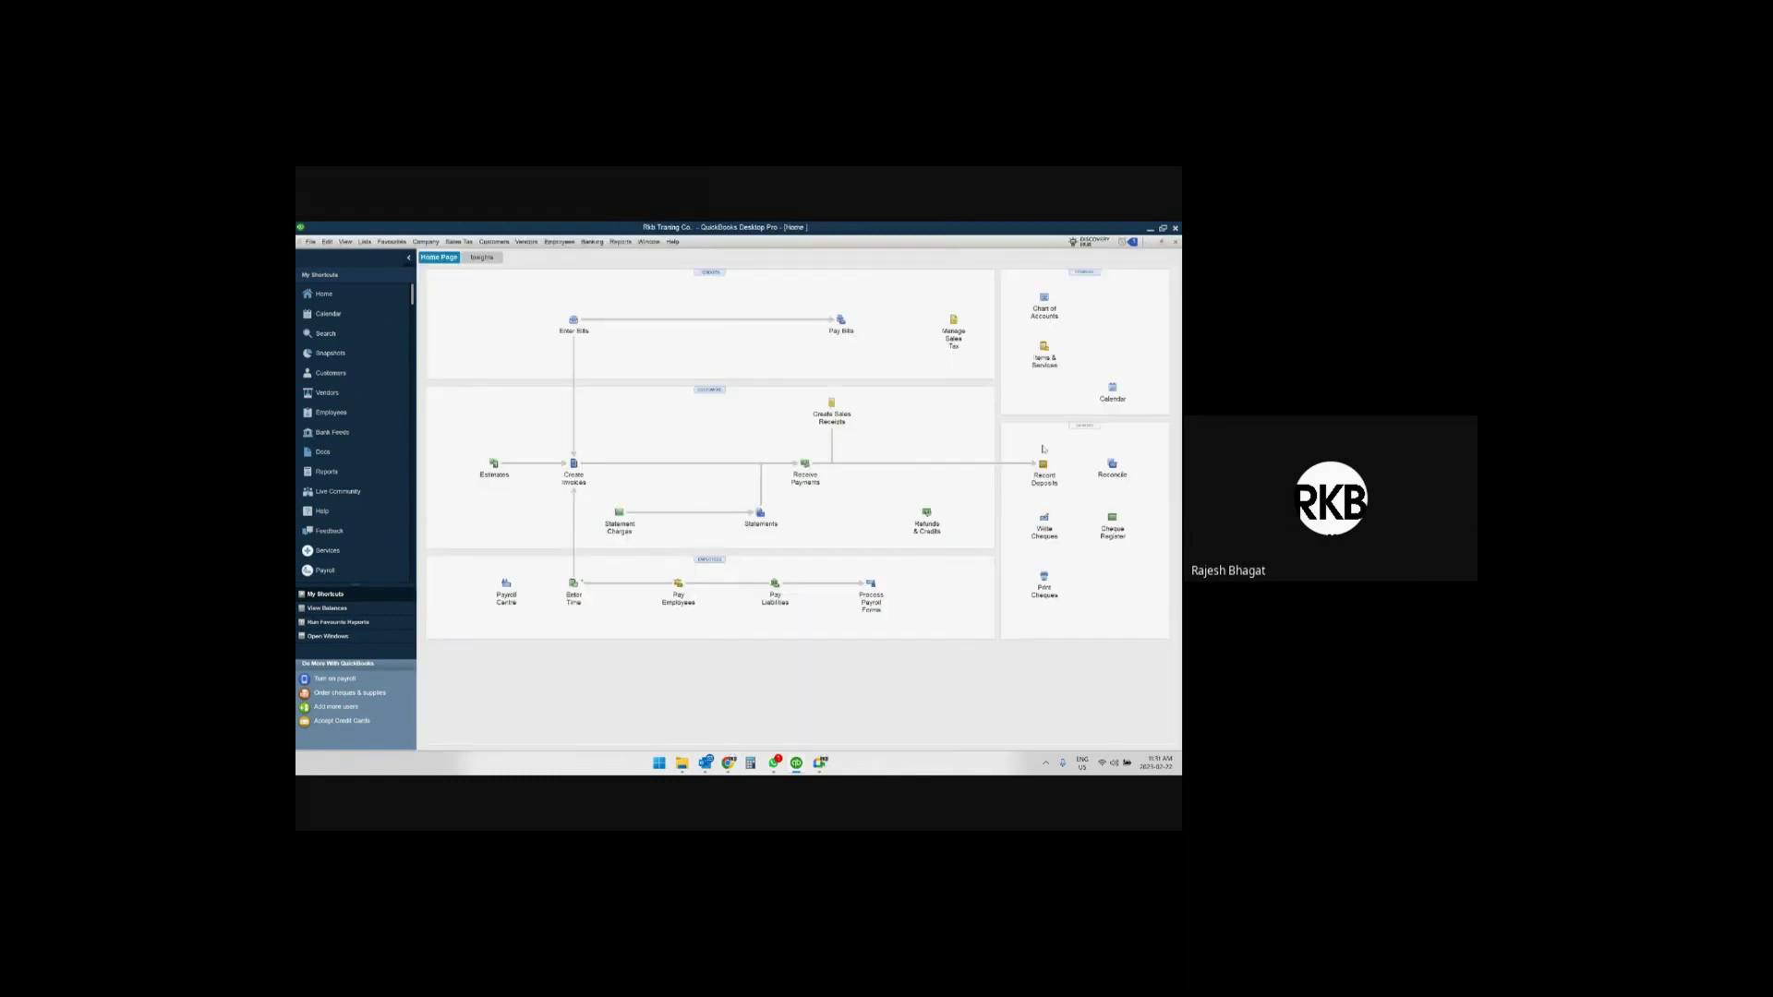
Start a new cheque from the Cash account to XYG Restaurant for 123.
{"action": "left_click", "coordinate": [1044, 522]}
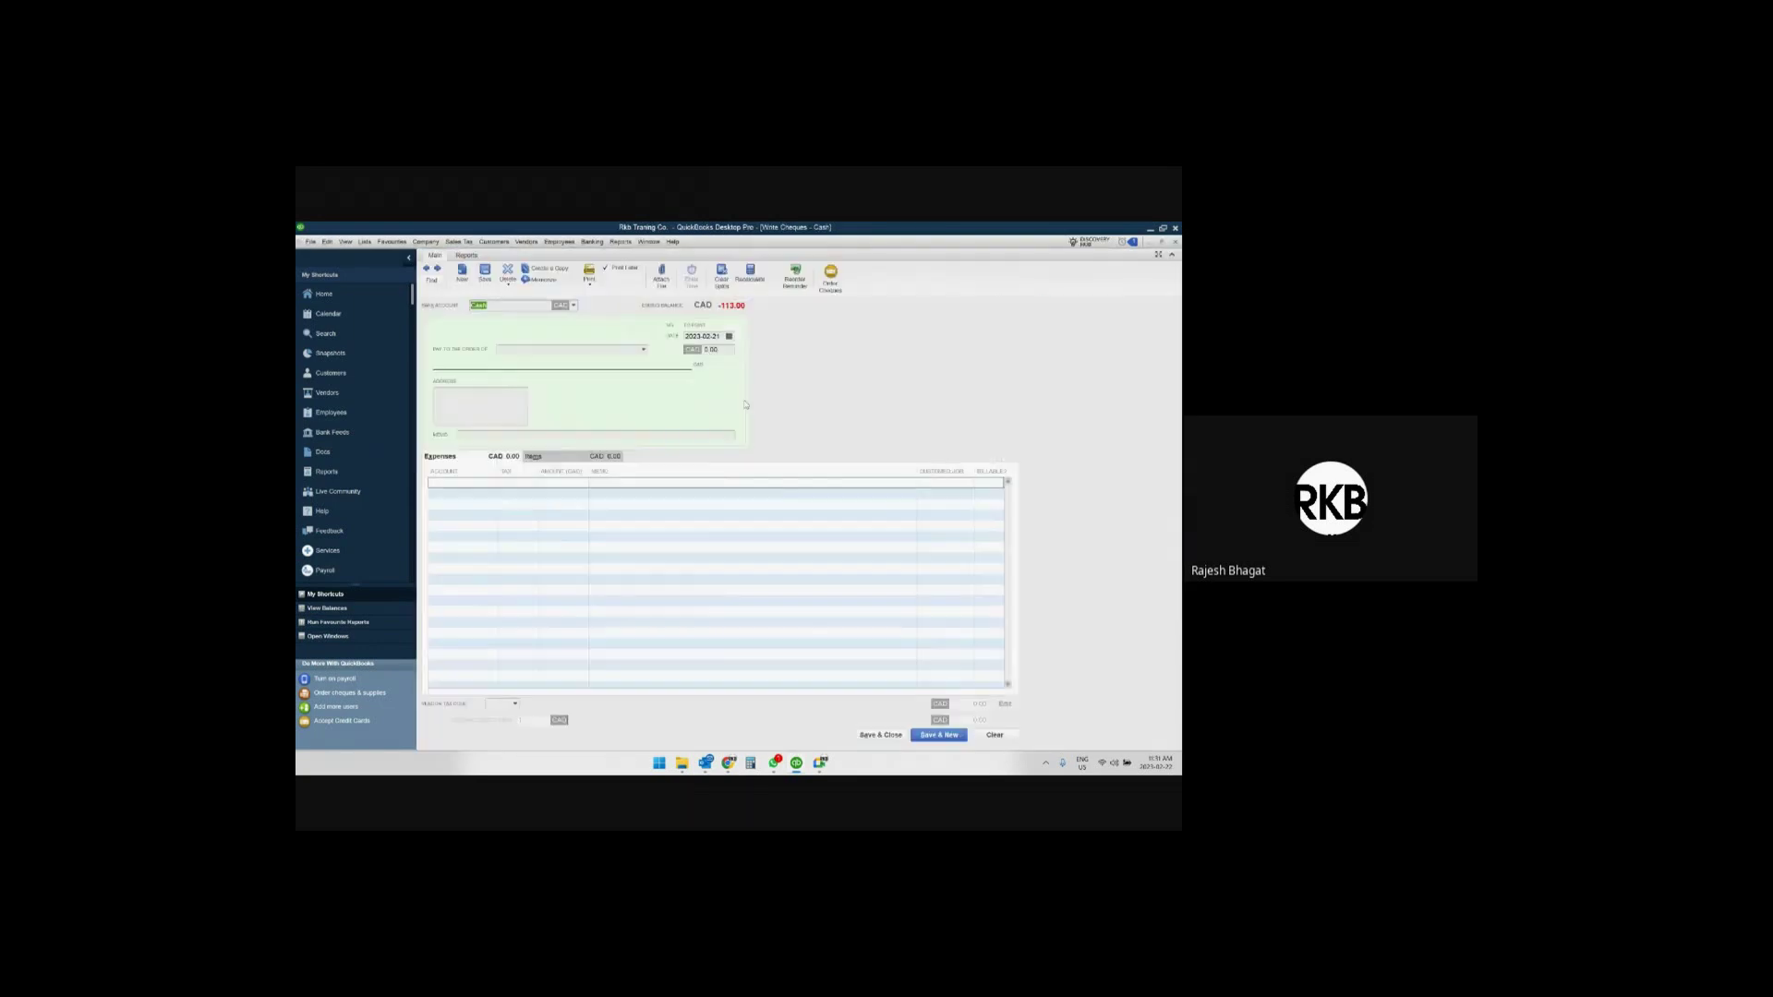
{"action": "key", "text": "Tab"}
{"action": "type", "text": "XY"}
{"action": "key", "text": "Tab"}
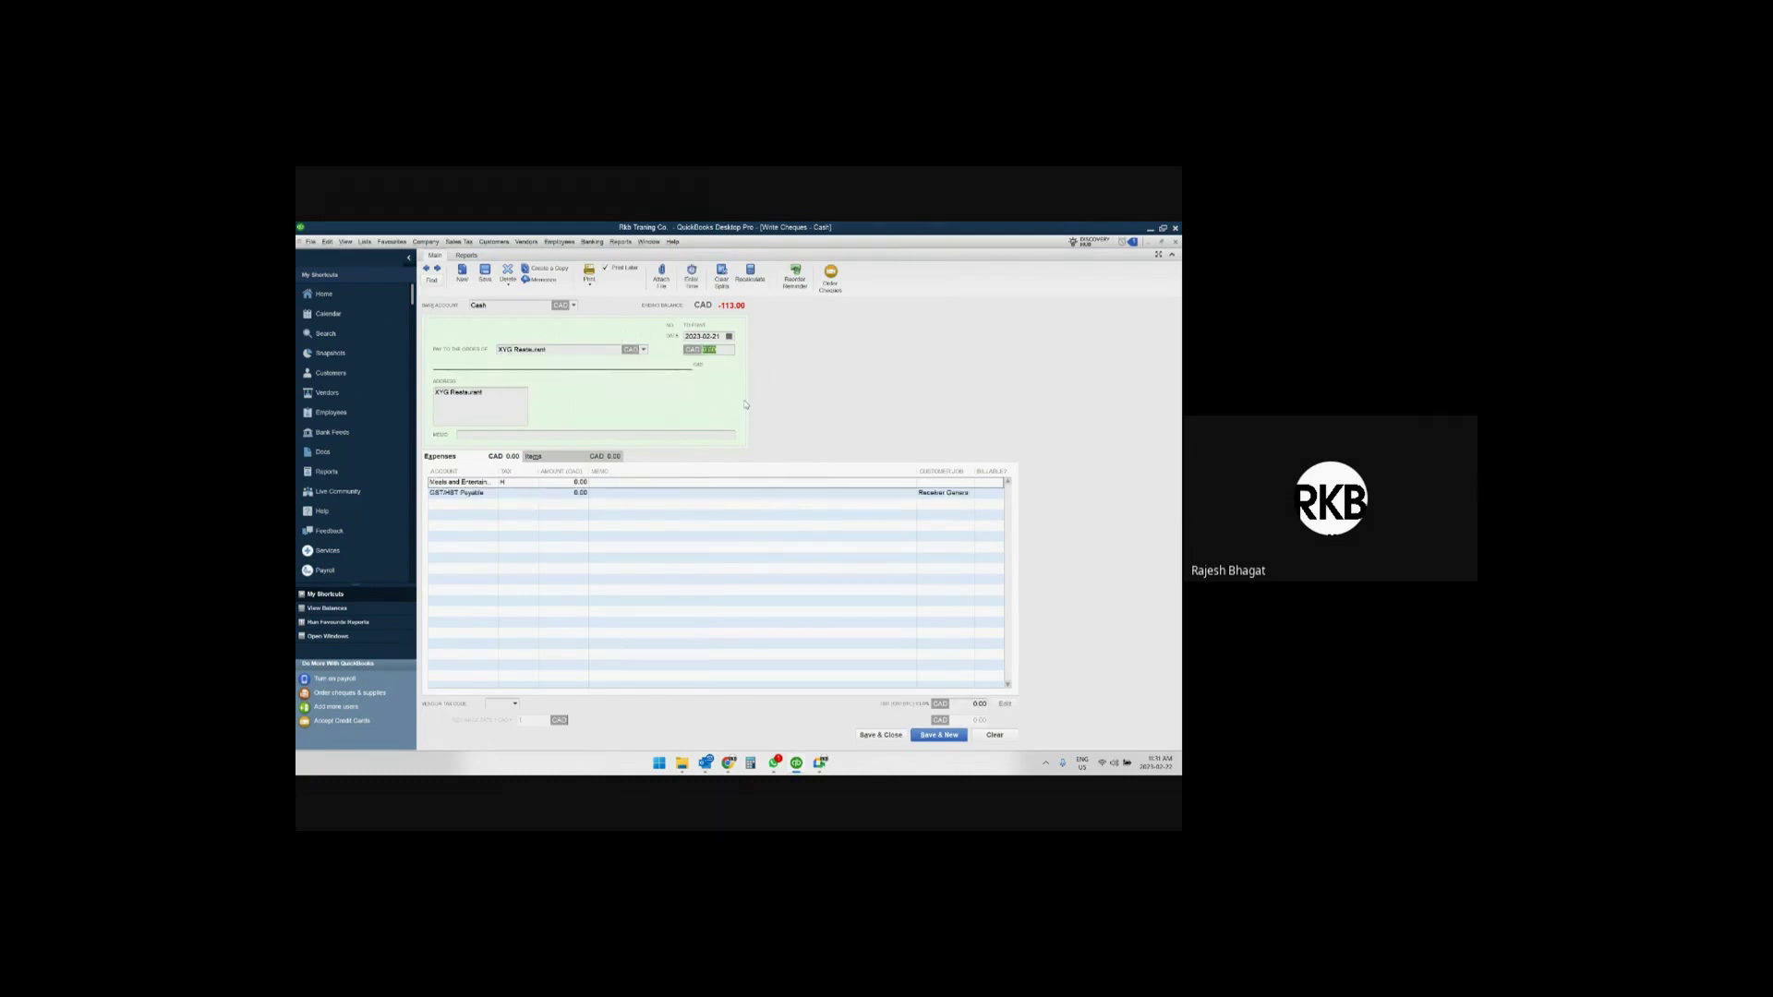
{"action": "type", "text": "123"}
{"action": "key", "text": "Tab"}
{"action": "key", "text": "Tab"}
{"action": "key", "text": "Tab"}
{"action": "key", "text": "Tab"}
{"action": "key", "text": "Tab"}
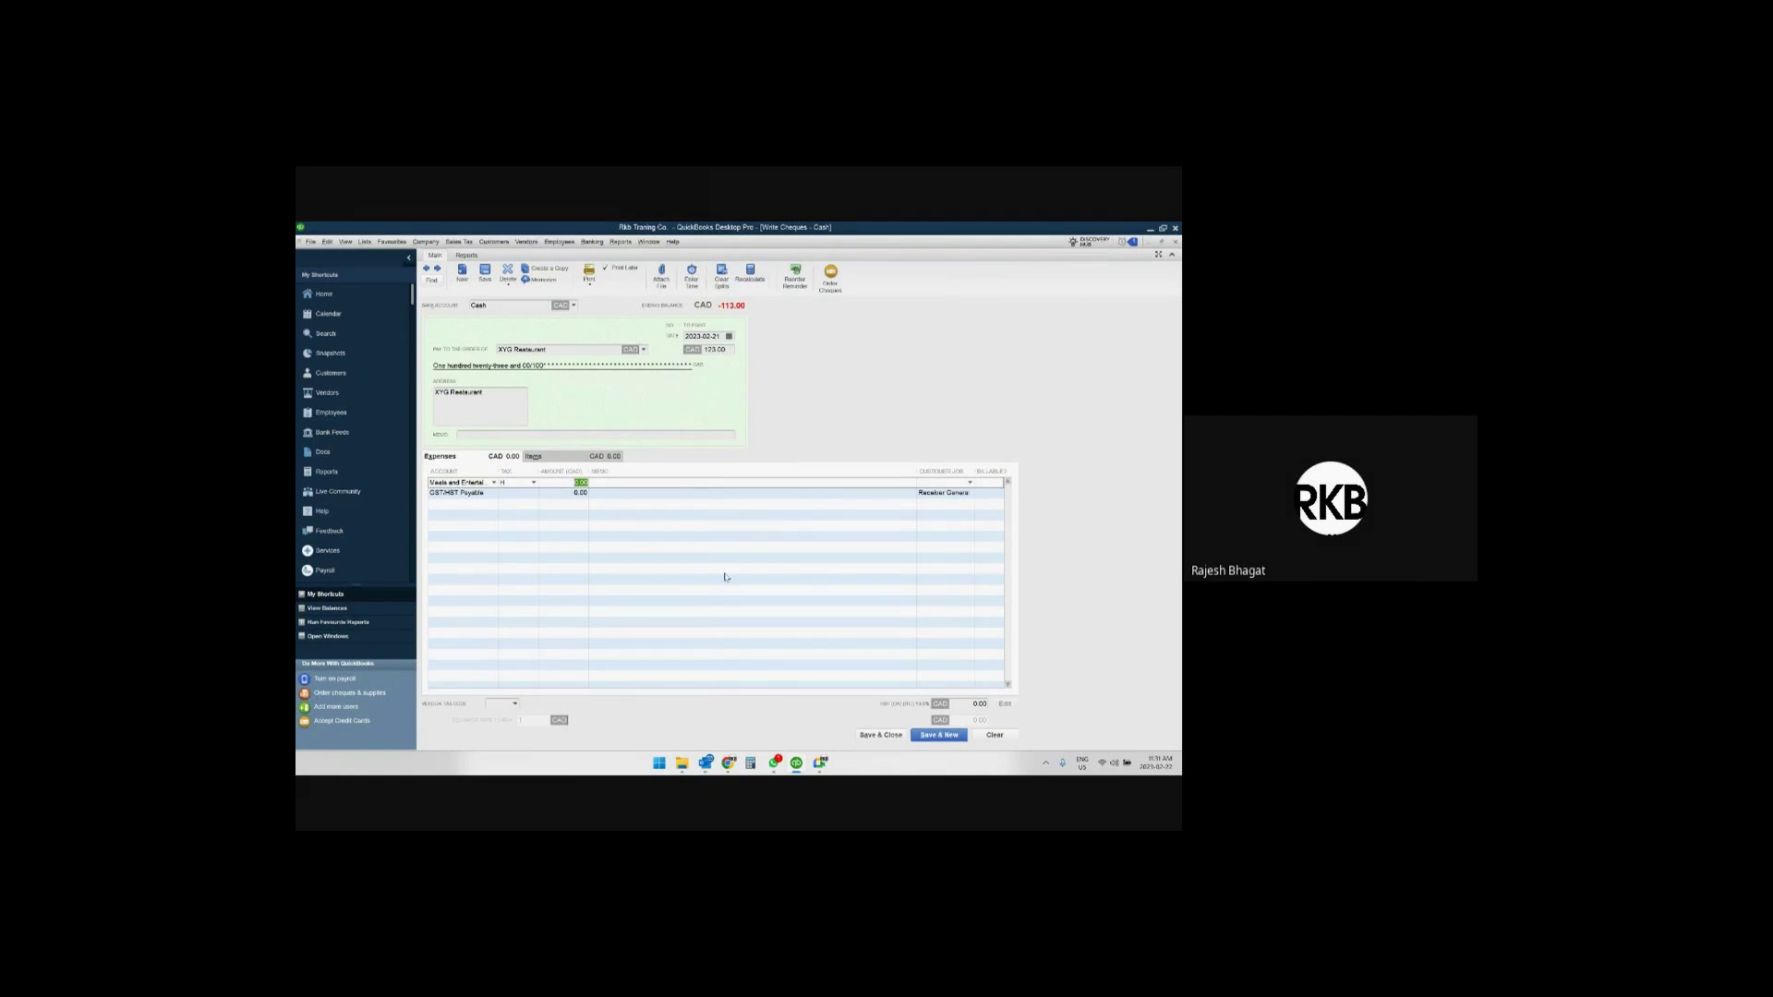
Calculate half of the HST included in 123 with Calculator by dividing by 1.13, multiplying by 0.13 and dividing by 2.
{"action": "left_click", "coordinate": [751, 763]}
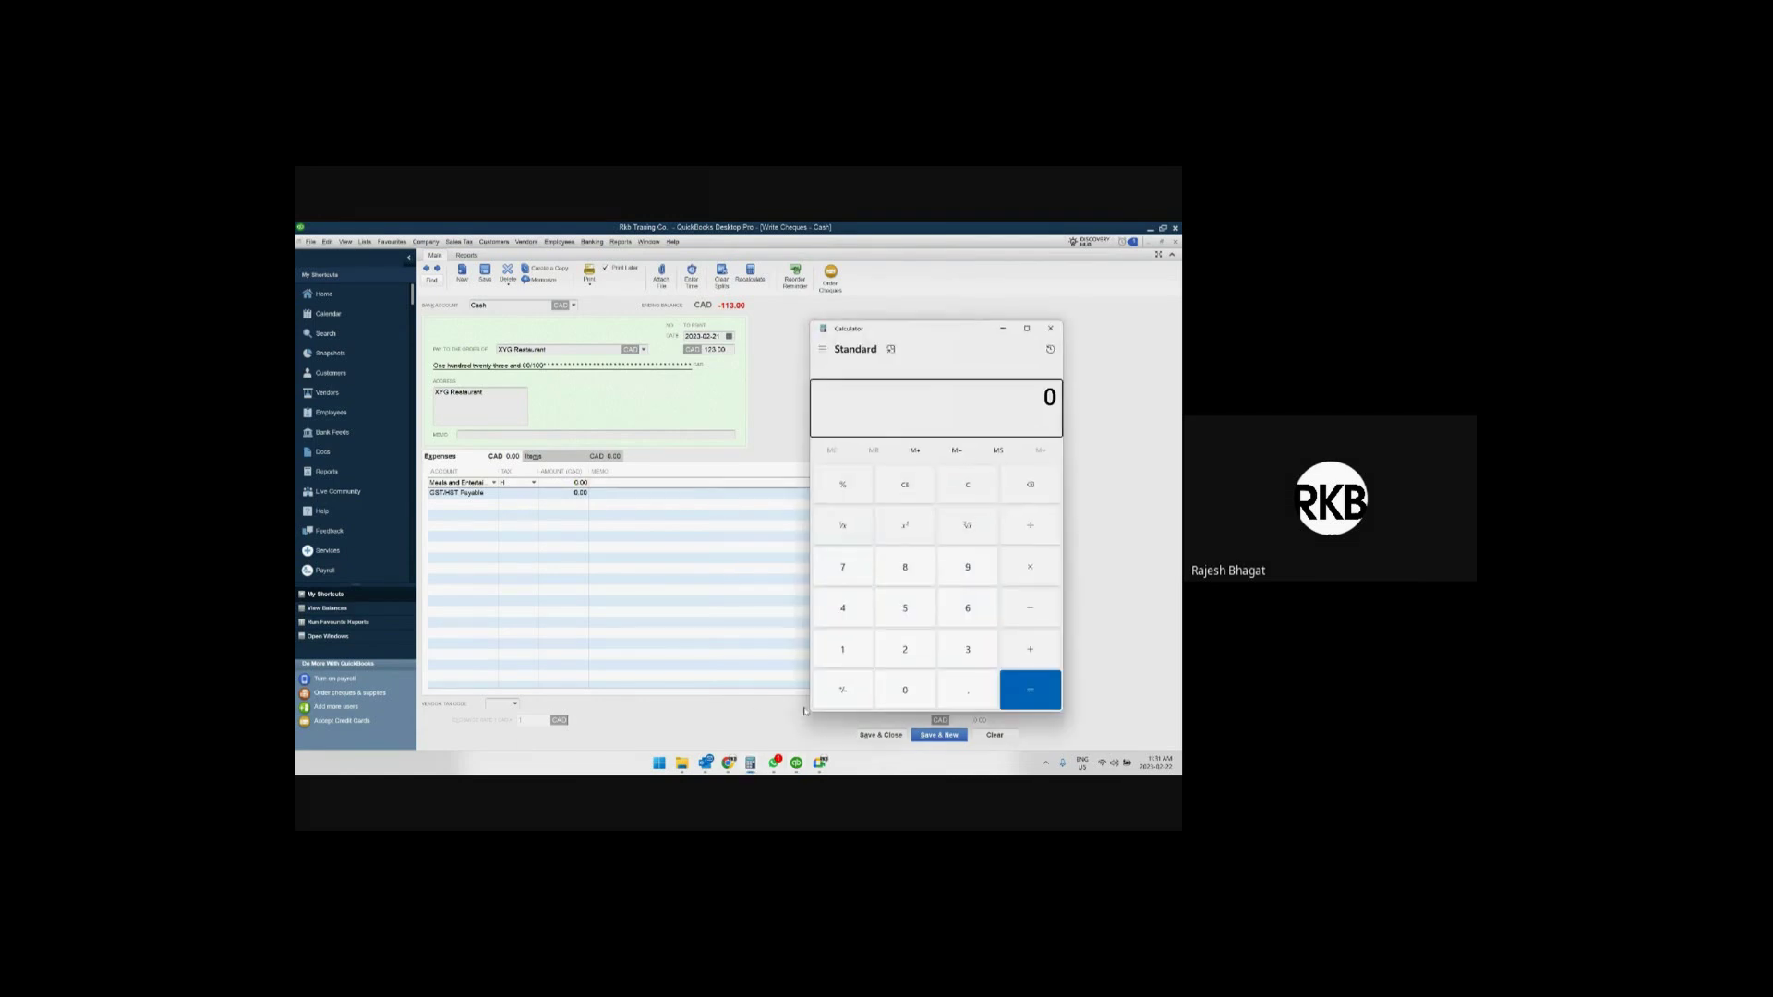
{"action": "type", "text": "123"}
{"action": "type", "text": "1.13"}
{"action": "key", "text": "Return"}
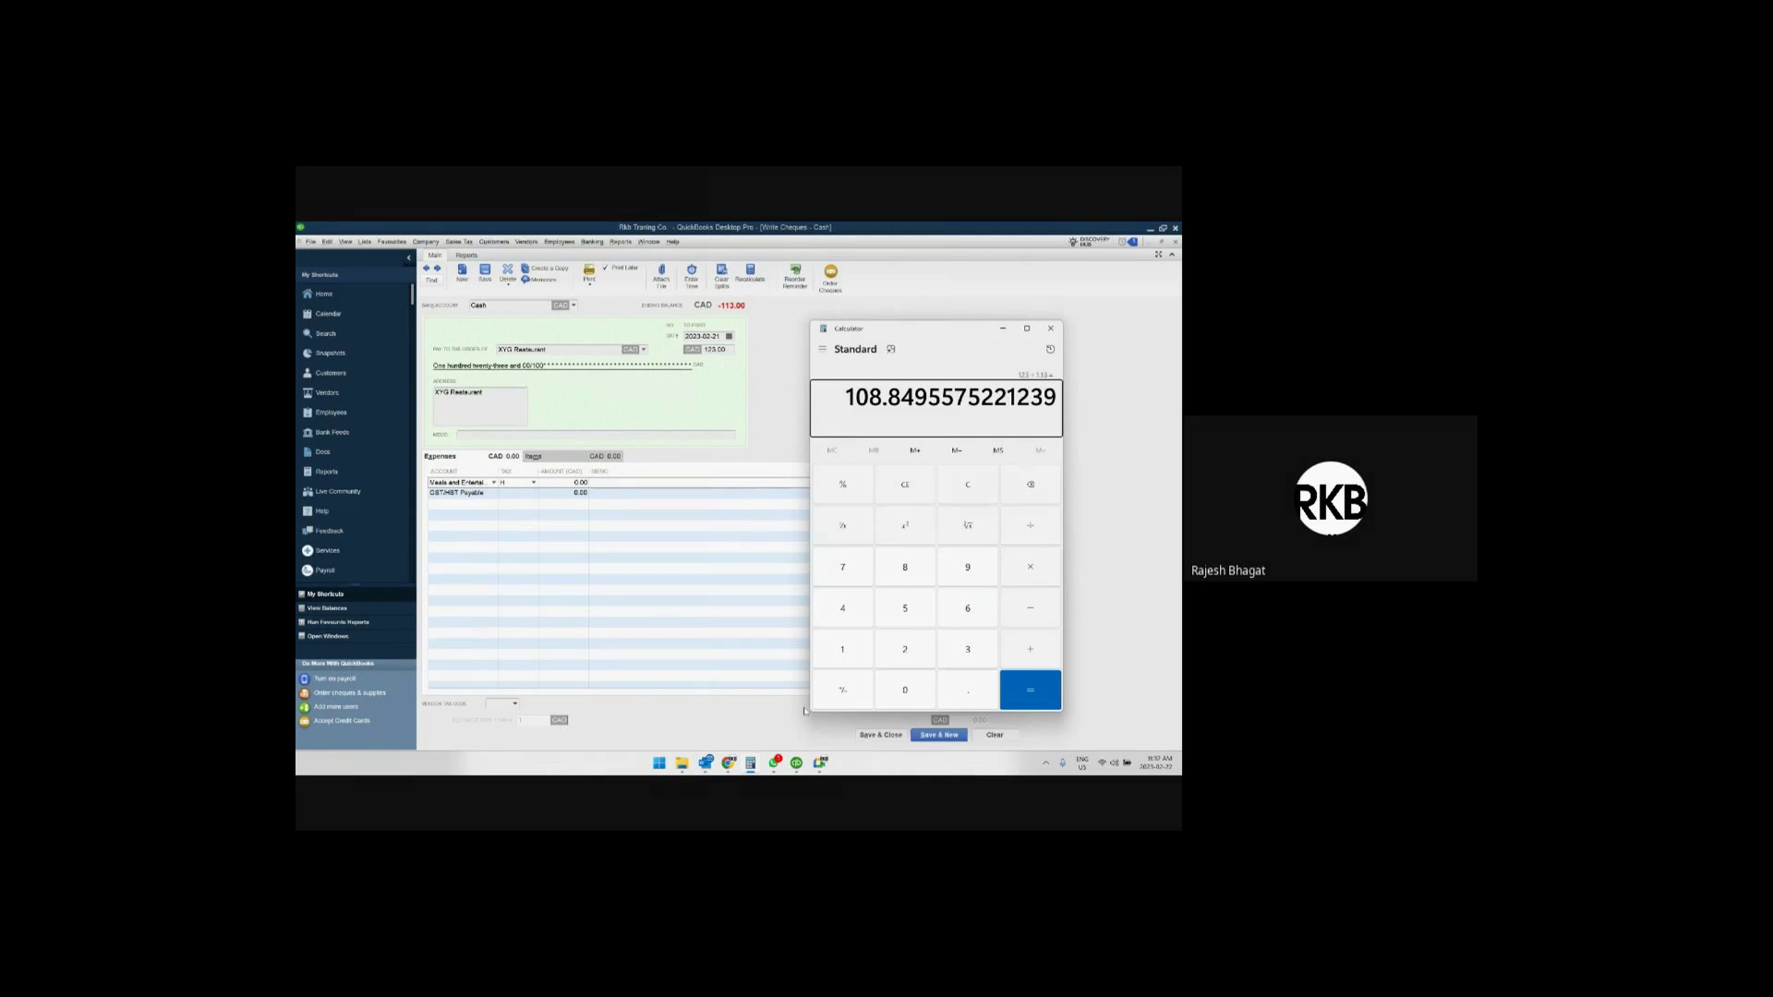
{"action": "left_click", "coordinate": [1030, 574]}
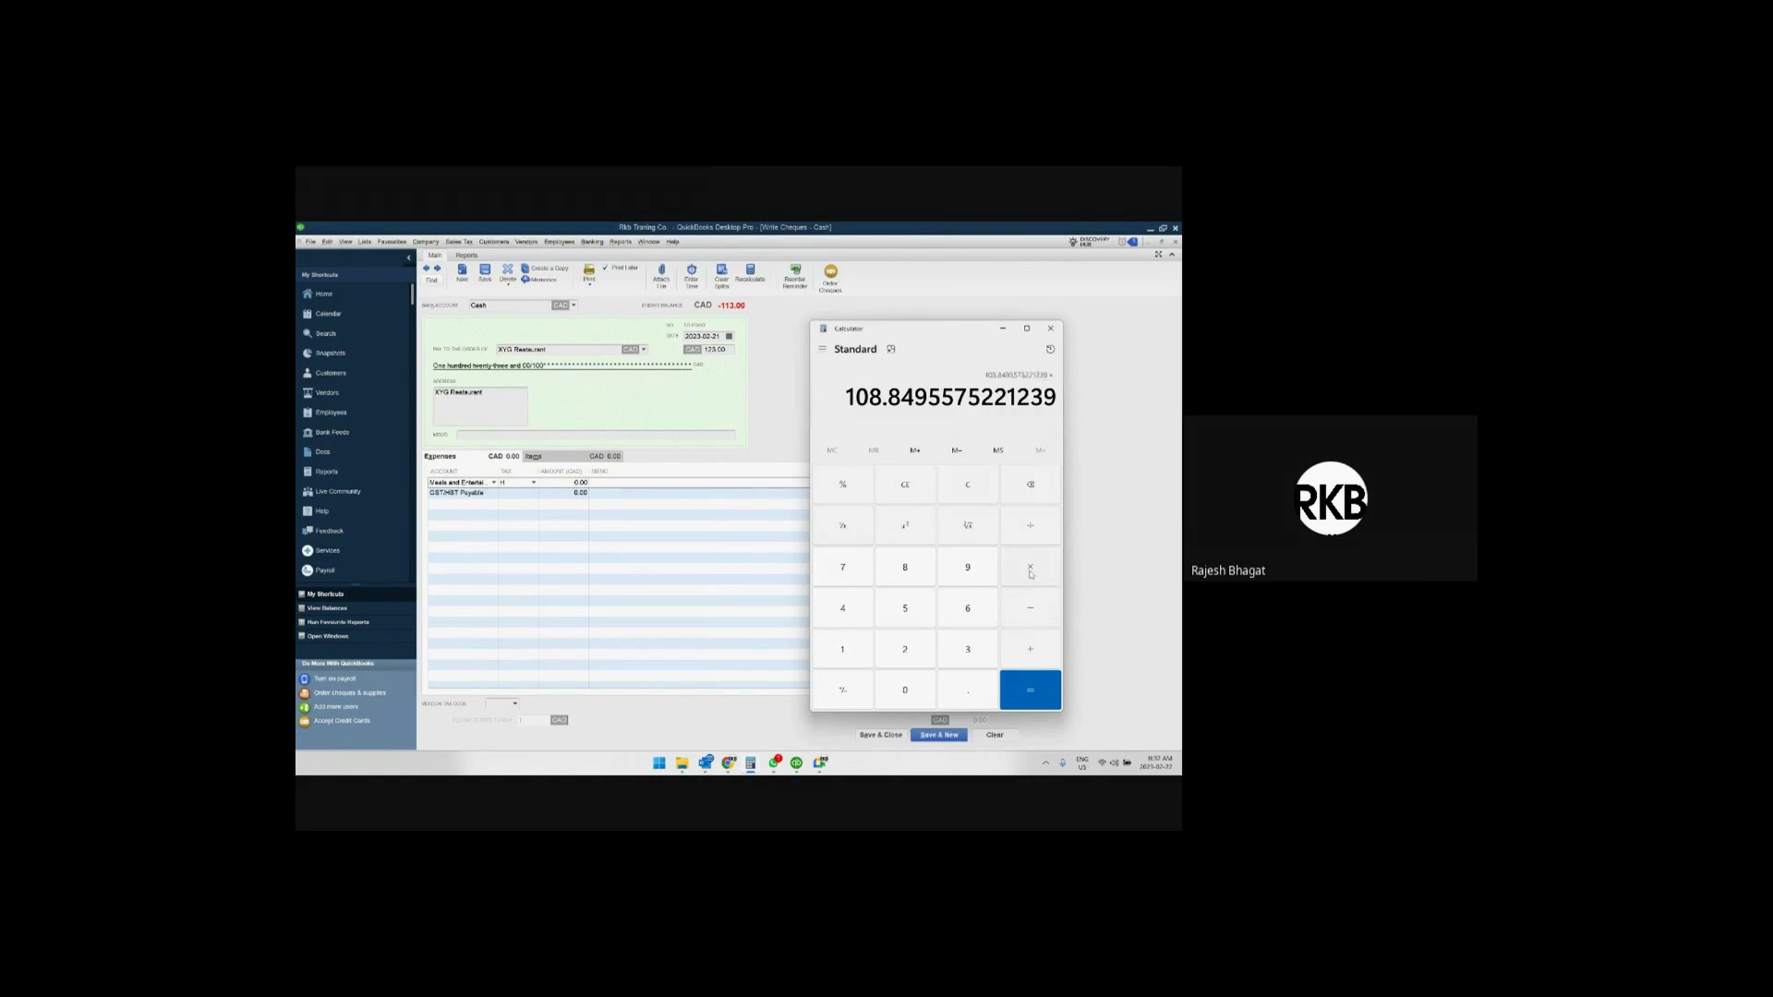
{"action": "type", "text": "0.13"}
{"action": "key", "text": "Return"}
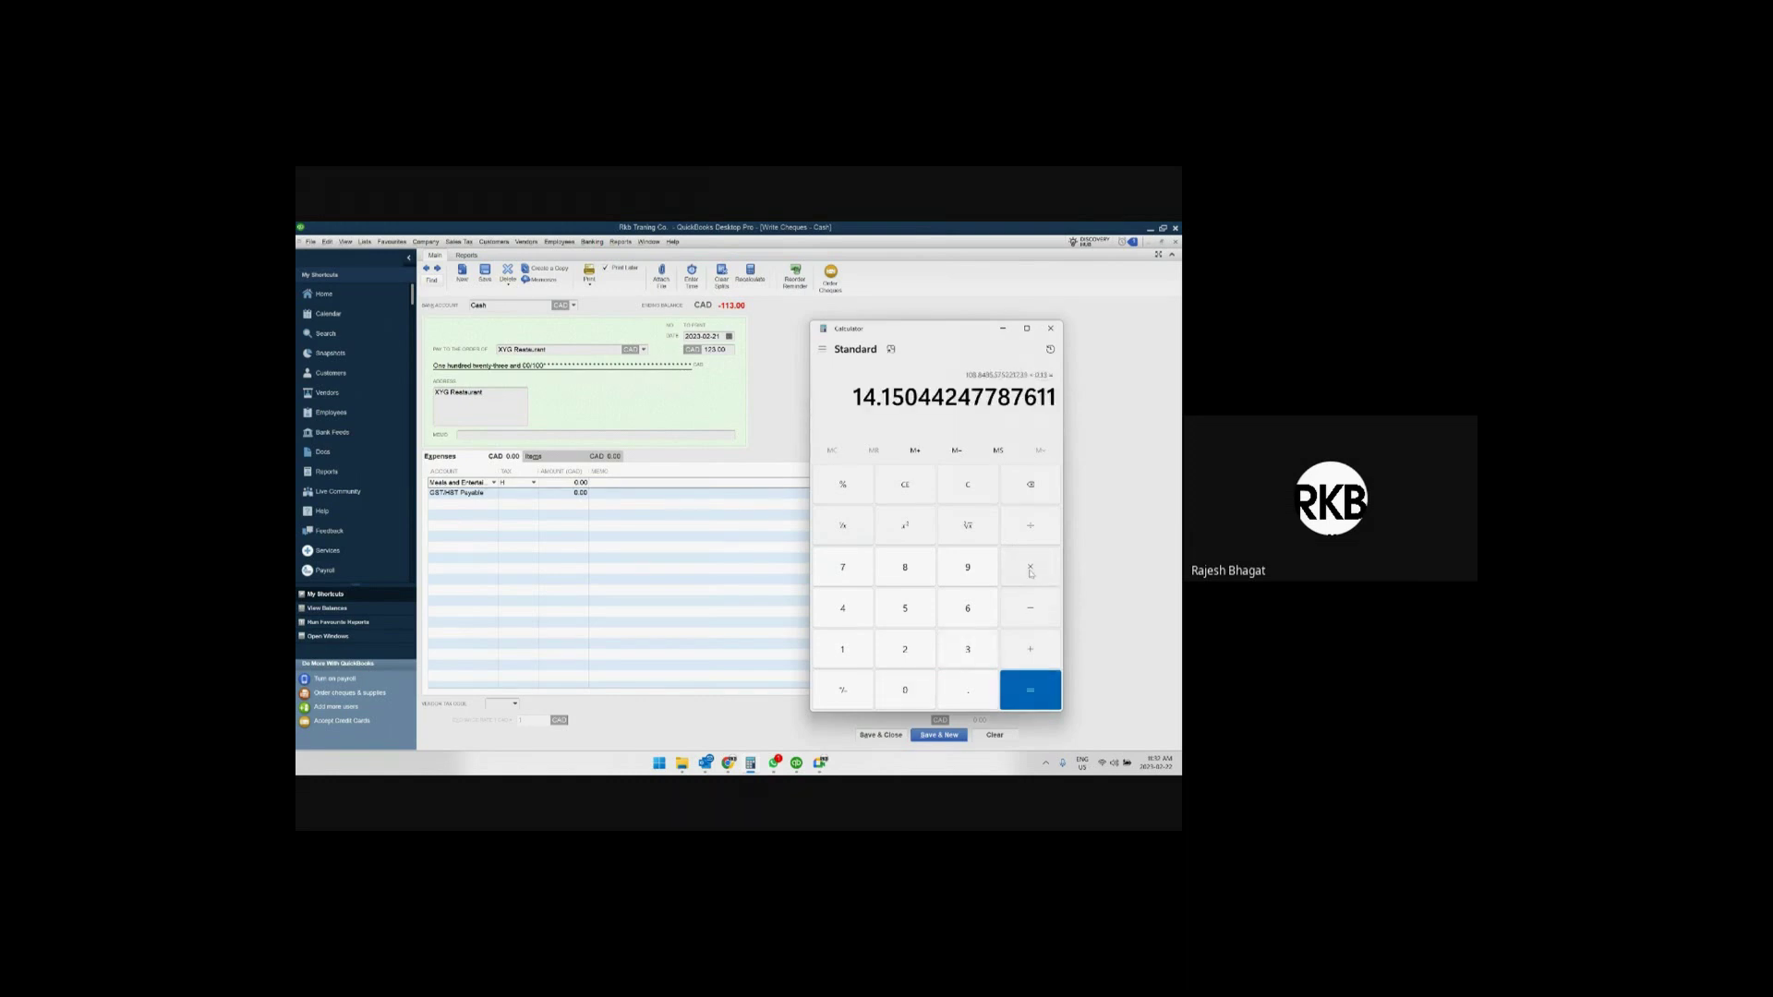
{"action": "left_click", "coordinate": [1032, 532]}
{"action": "type", "text": "2"}
{"action": "key", "text": "Return"}
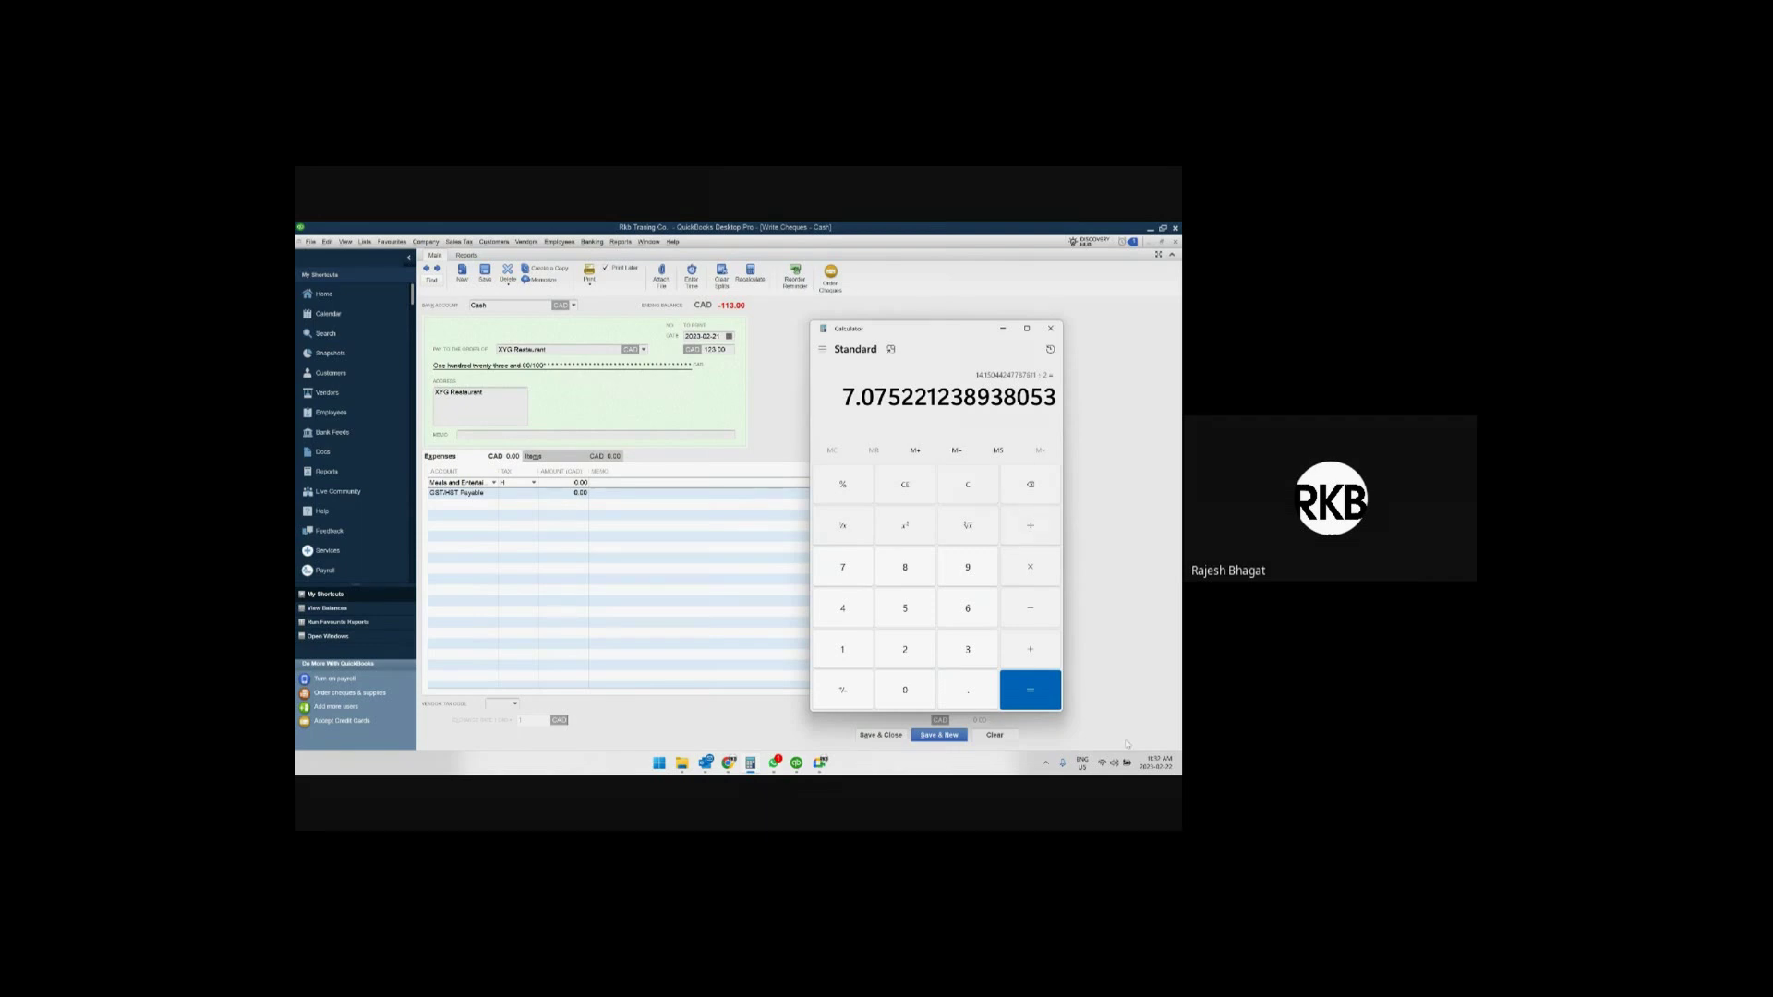
{"action": "left_click", "coordinate": [1050, 328]}
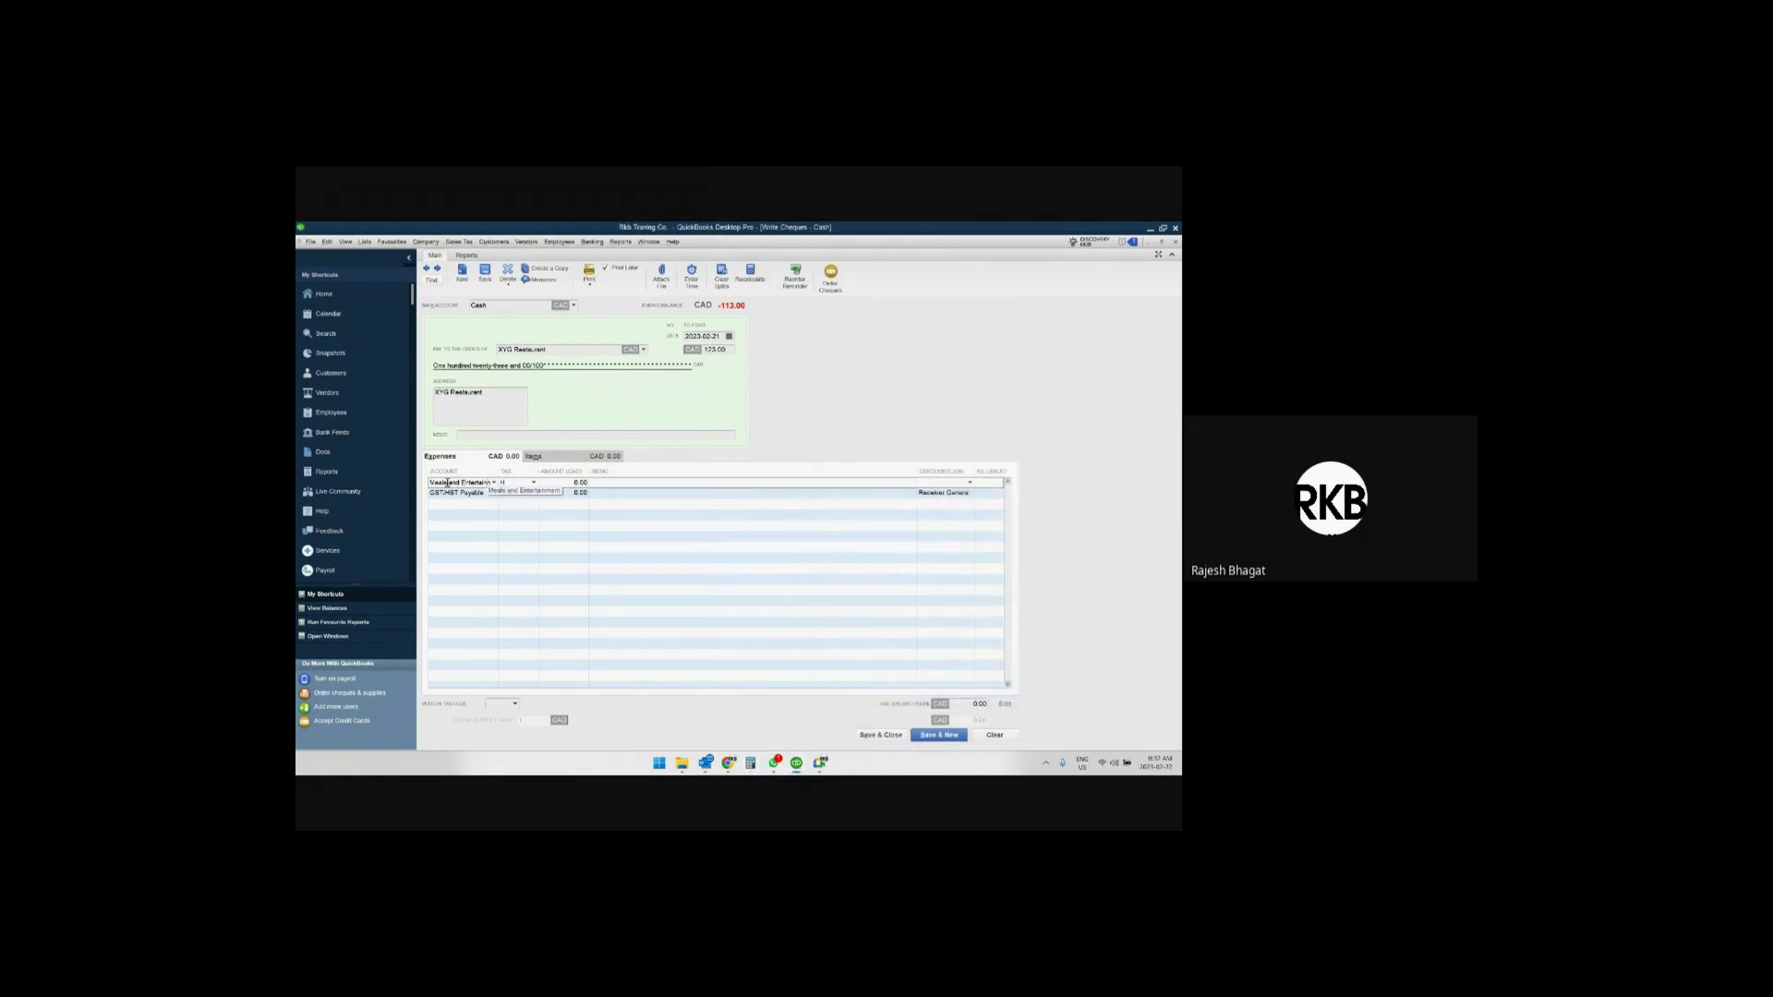
Change the first expense line's account to GST/HST Payable and set its amount to 7.08.
{"action": "left_click_drag", "start_coordinate": [430, 482], "coordinate": [527, 483]}
{"action": "type", "text": "GST"}
{"action": "key", "text": "Tab"}
{"action": "left_click", "coordinate": [764, 425]}
{"action": "type", "text": "7"}
{"action": "key", "text": "Tab"}
{"action": "key", "text": "Tab"}
{"action": "key", "text": "Tab"}
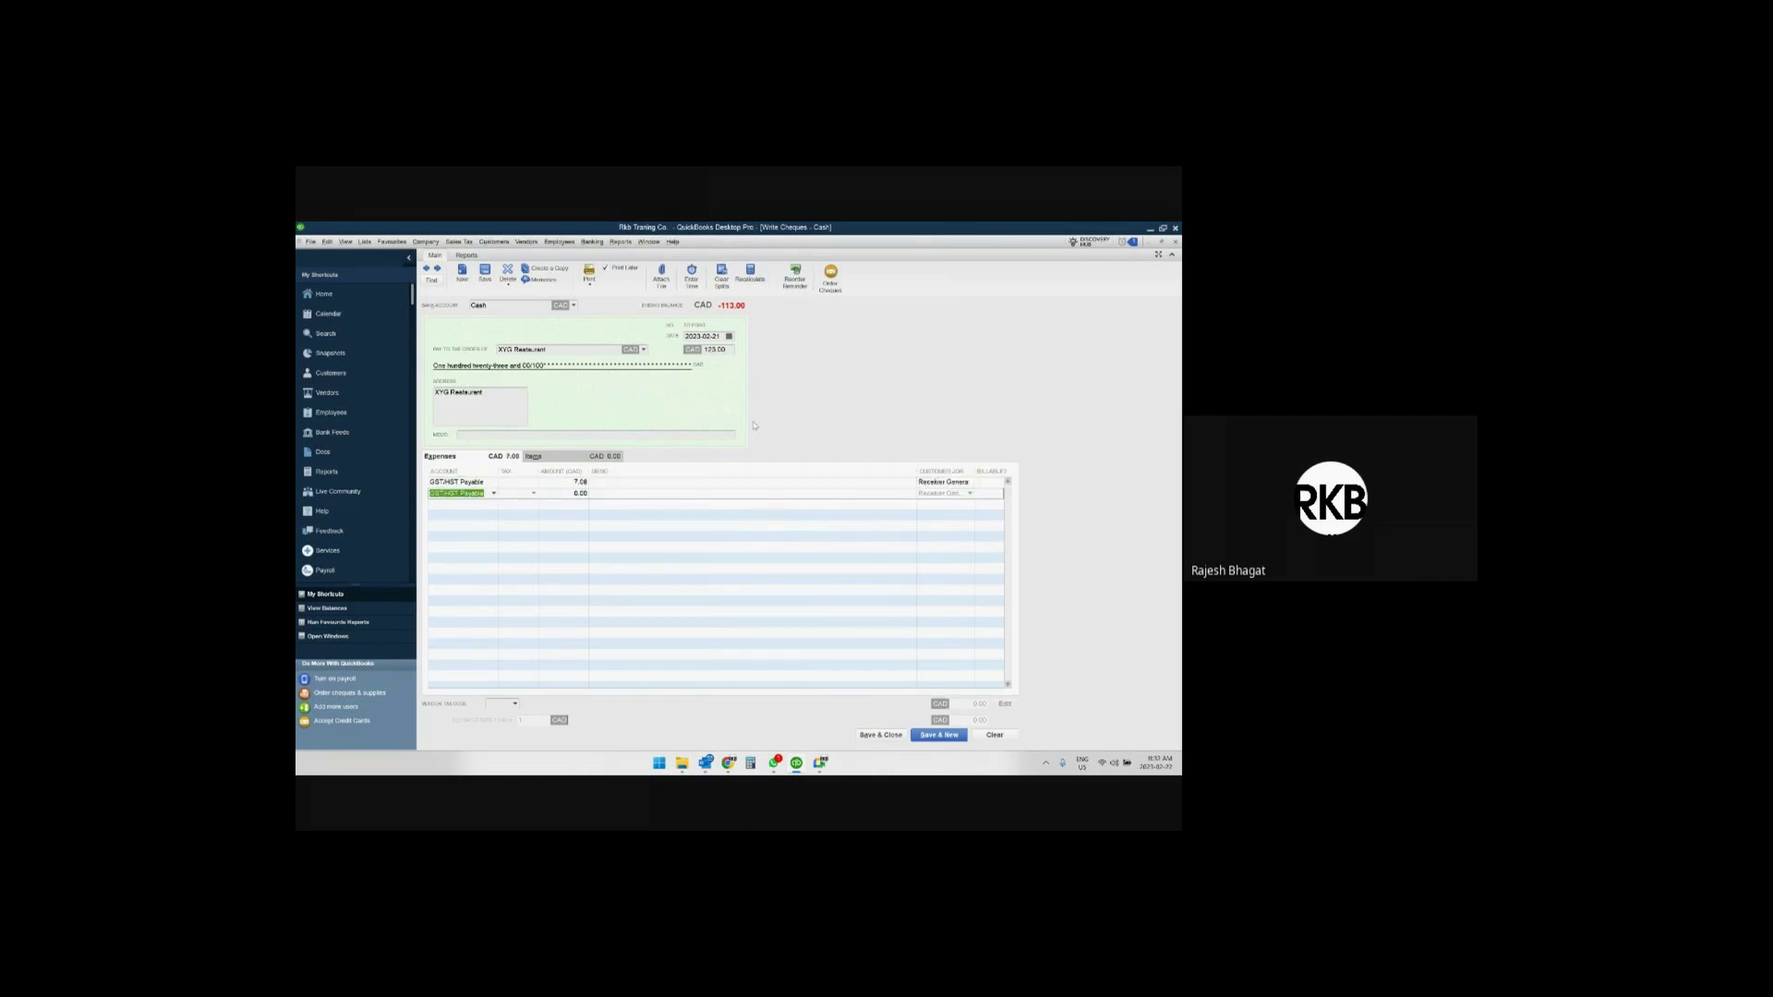
Set the second expense line's account to Meals and Entertainment and its amount to 123 minus the tax portion.
{"action": "type", "text": "mea"}
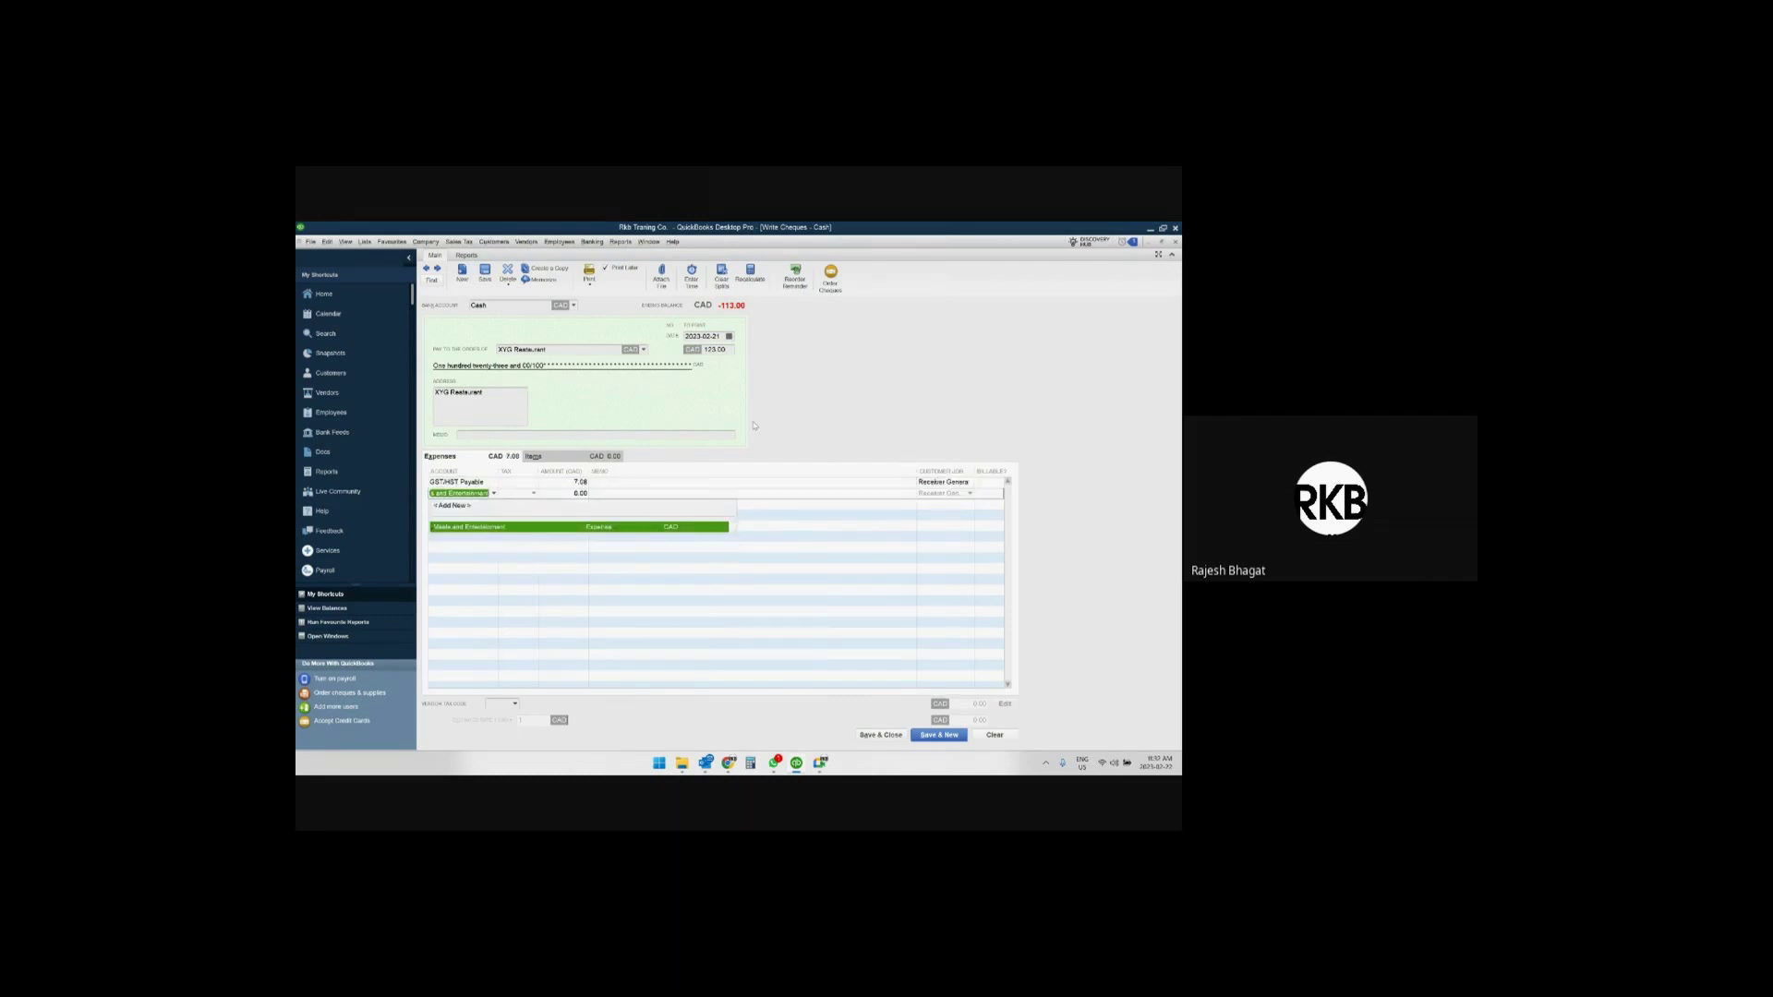
{"action": "key", "text": "Tab"}
{"action": "key", "text": "Tab"}
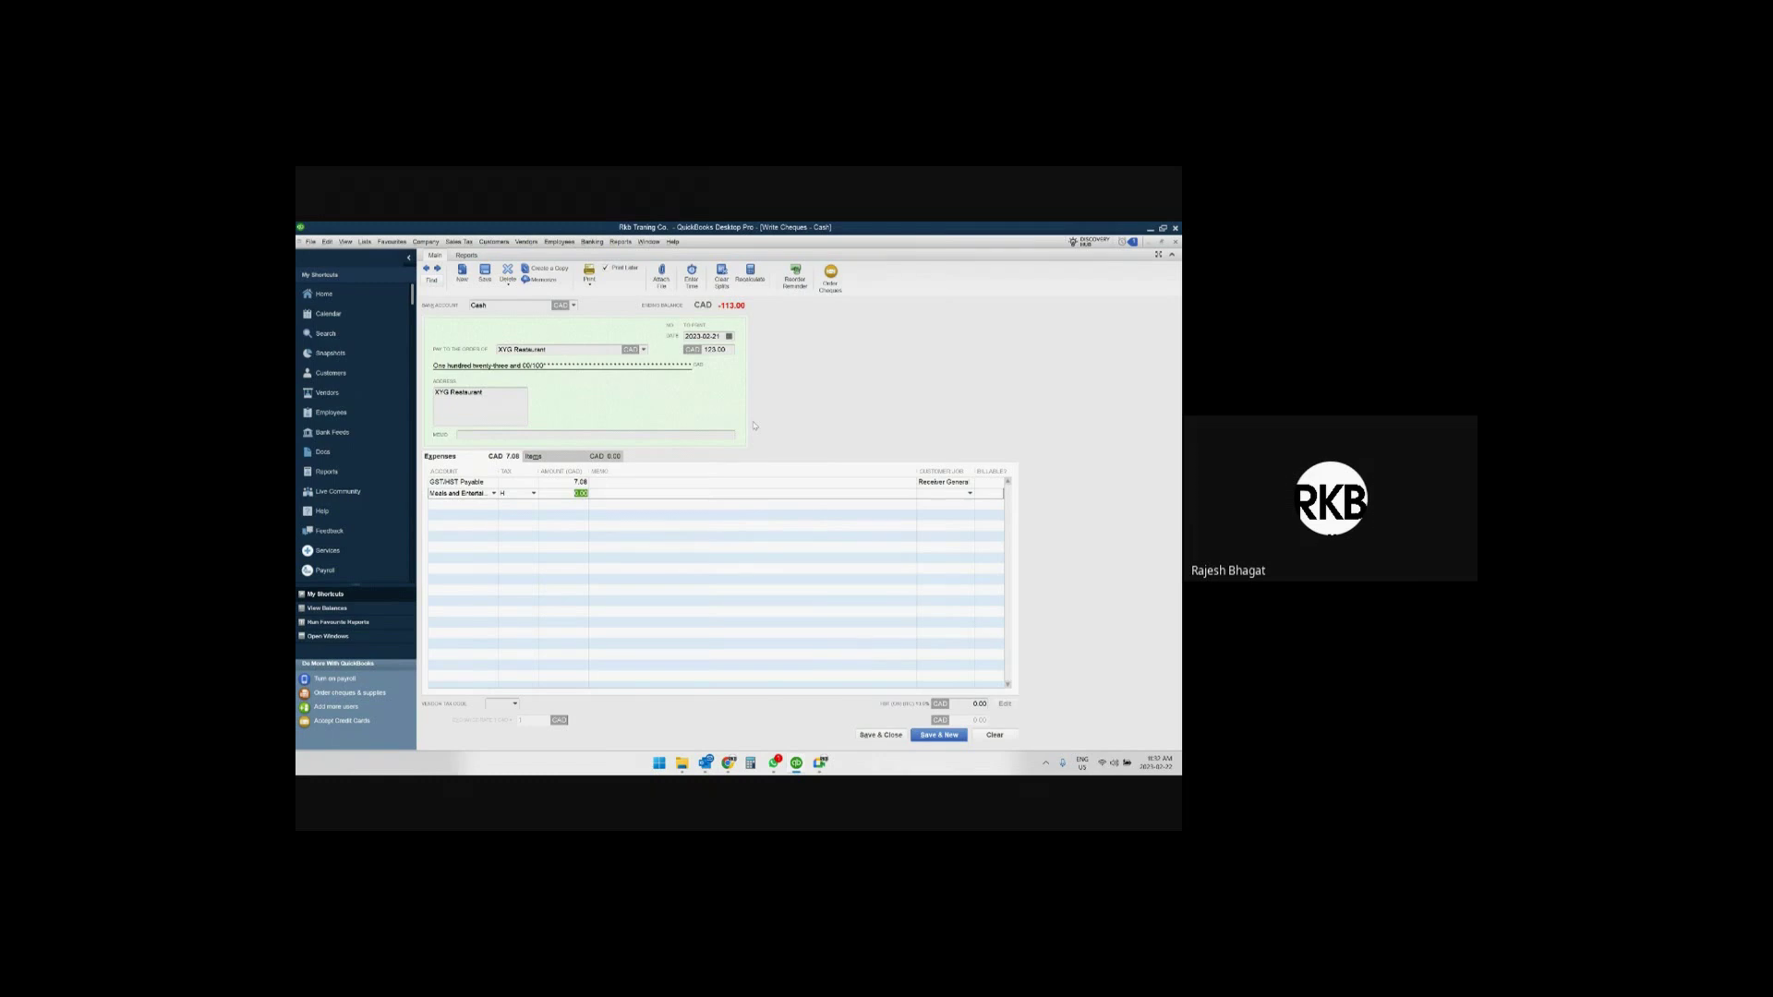
{"action": "type", "text": "123"}
{"action": "type", "text": "- 7"}
{"action": "key", "text": "Tab"}
{"action": "left_click_drag", "start_coordinate": [565, 493], "coordinate": [628, 494]}
{"action": "type", "text": "123-"}
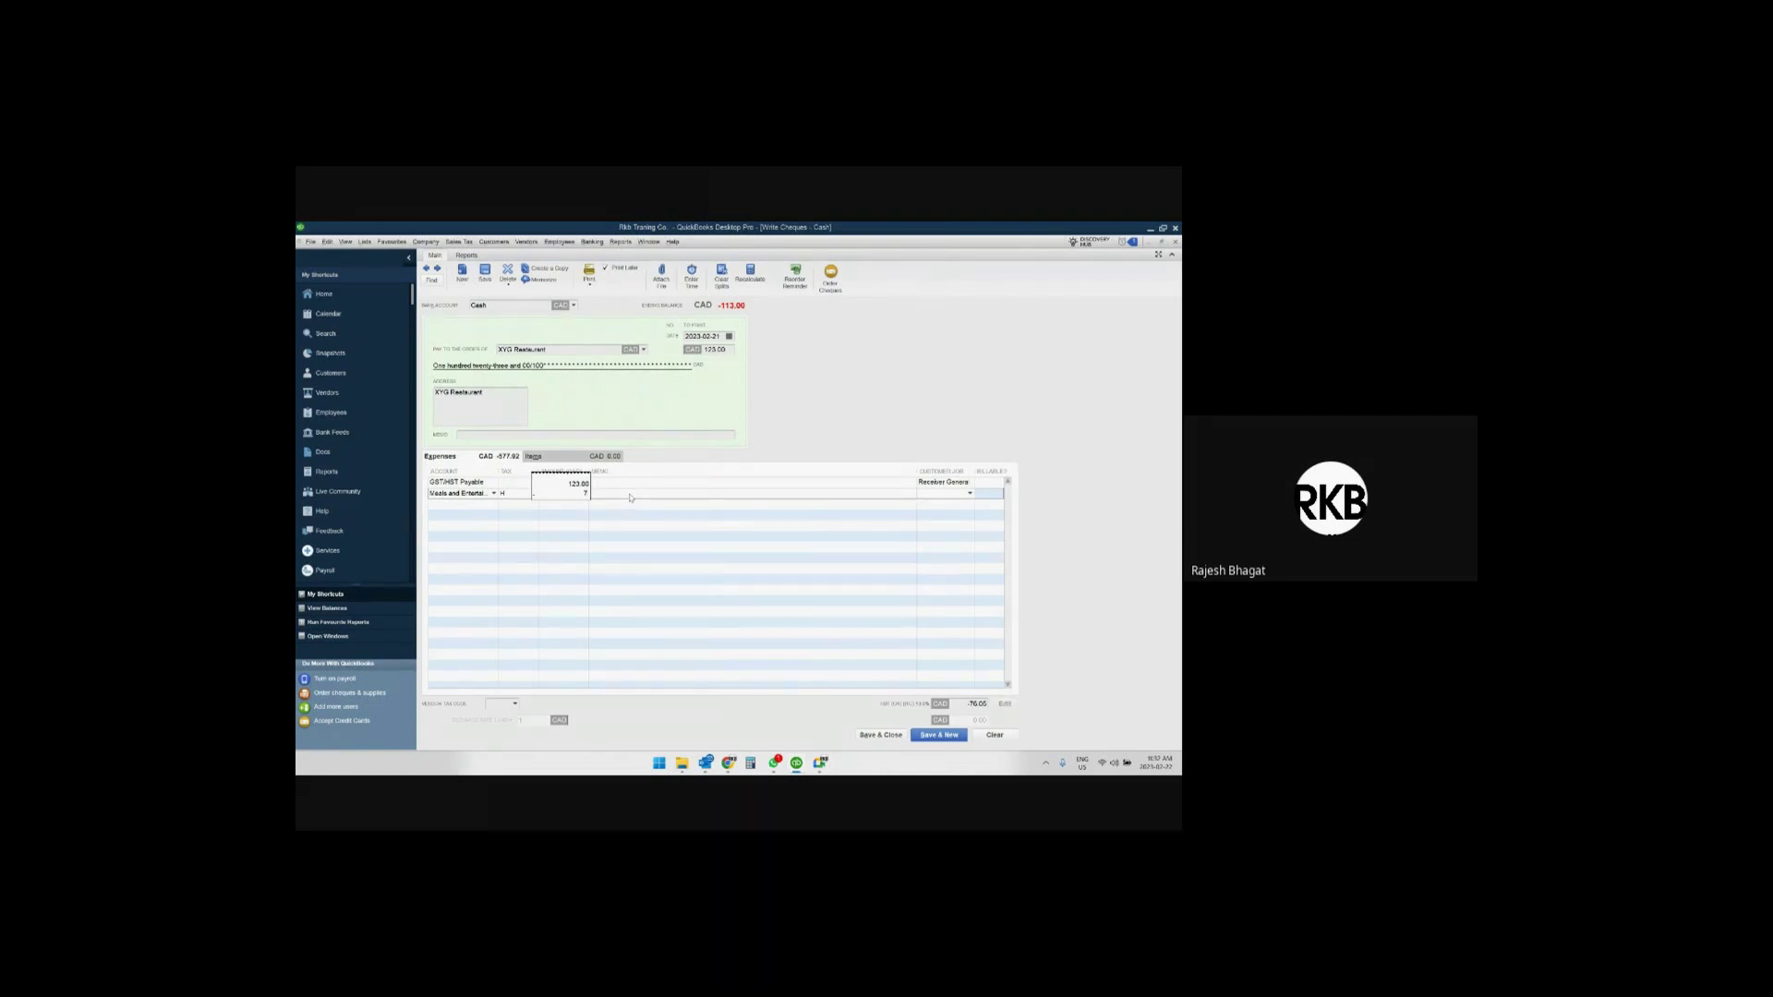
{"action": "key", "text": "Return"}
Calculate 6.5/113 with Calculator to find the half-HST rate, and close it.
{"action": "left_click", "coordinate": [749, 766]}
{"action": "left_click_drag", "start_coordinate": [914, 328], "coordinate": [700, 326]}
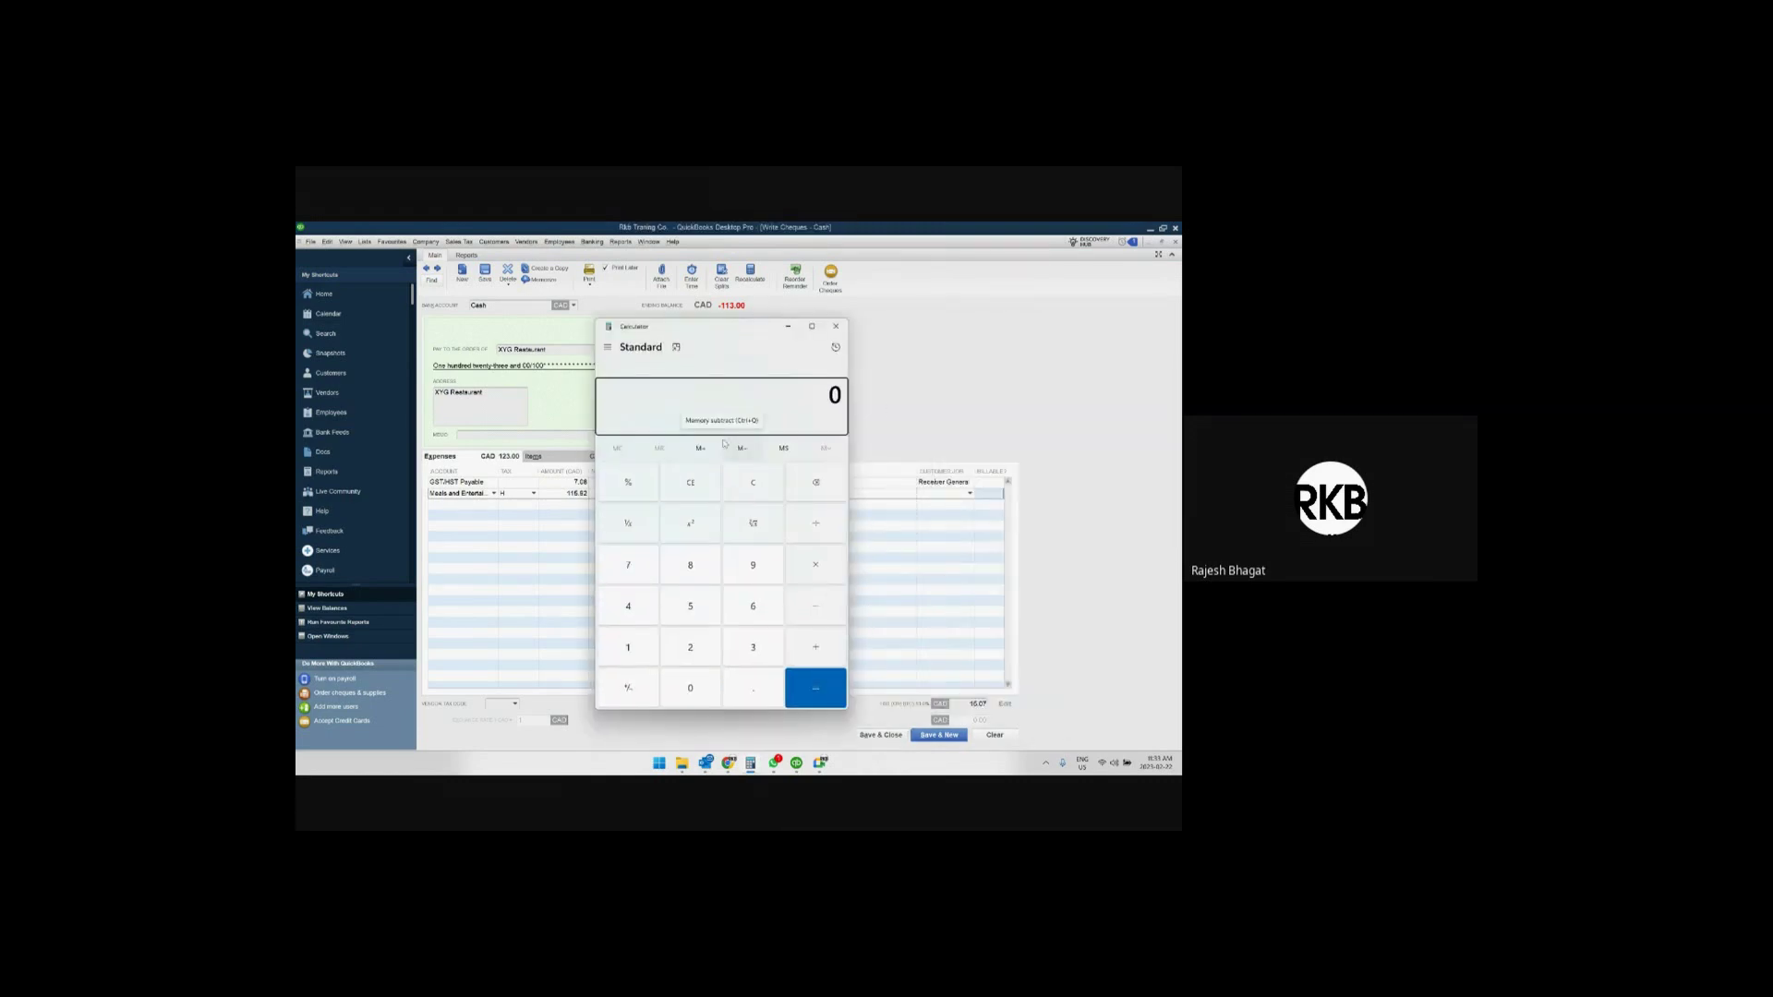
{"action": "type", "text": "6.5/113"}
{"action": "key", "text": "Return"}
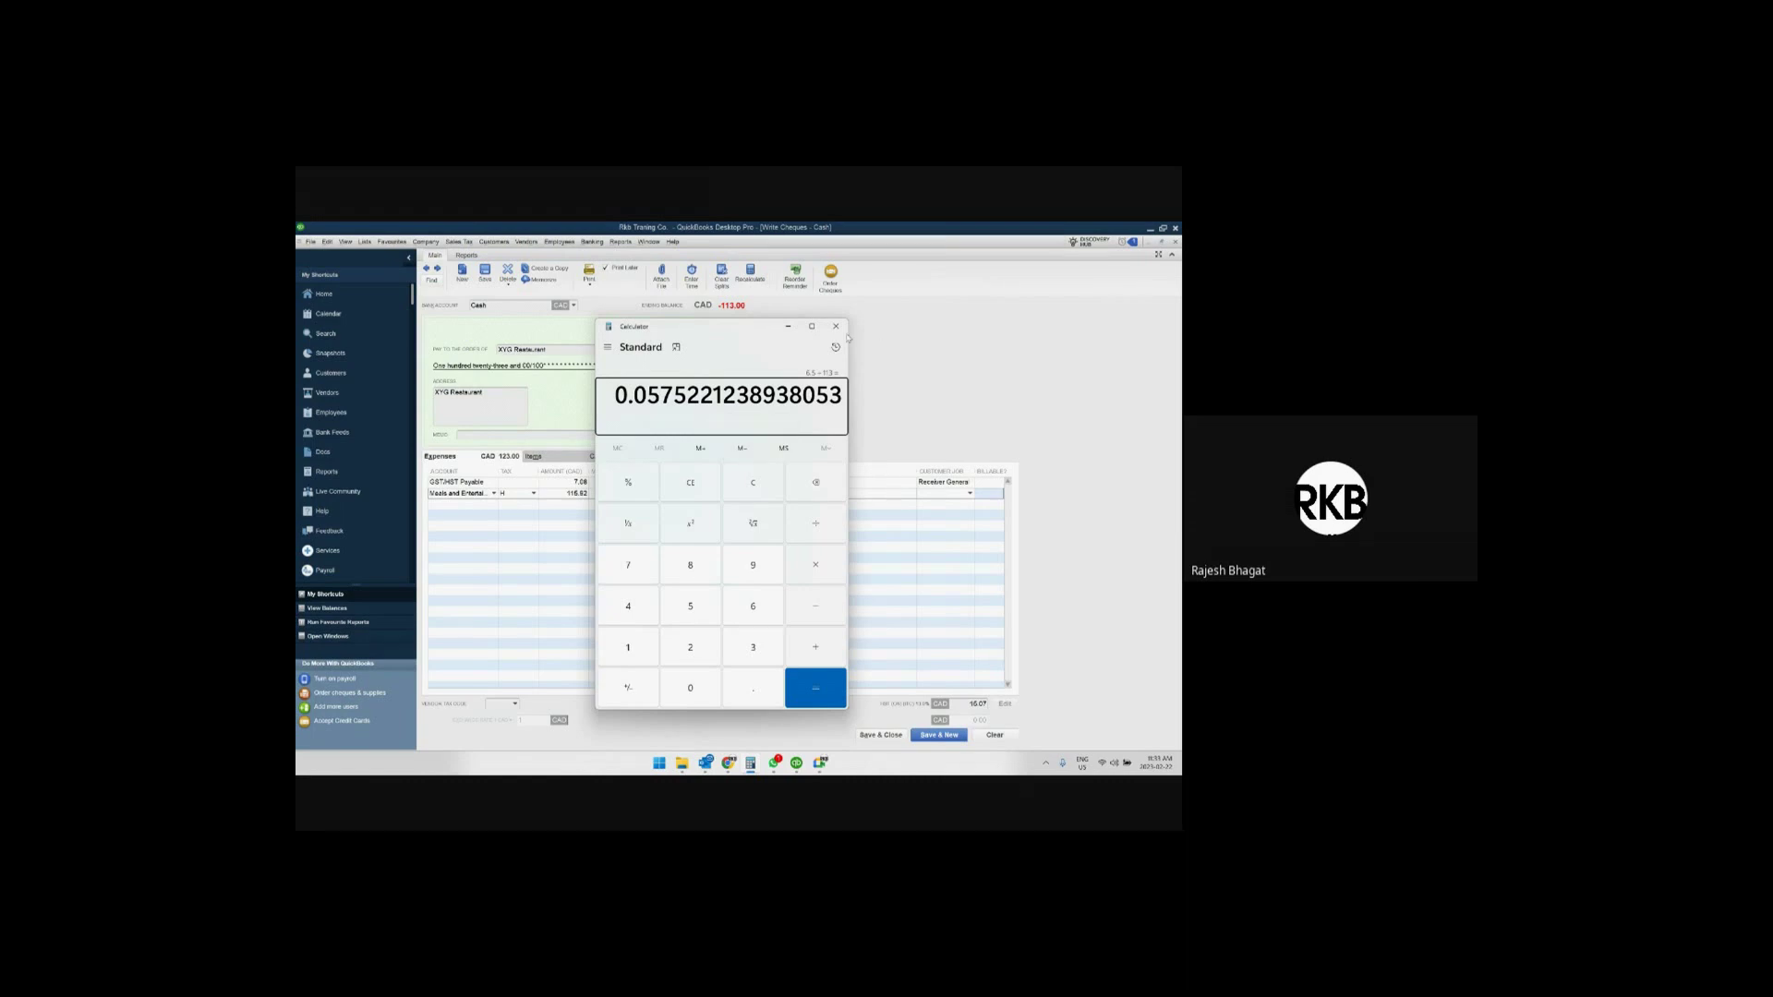
{"action": "left_click", "coordinate": [835, 326]}
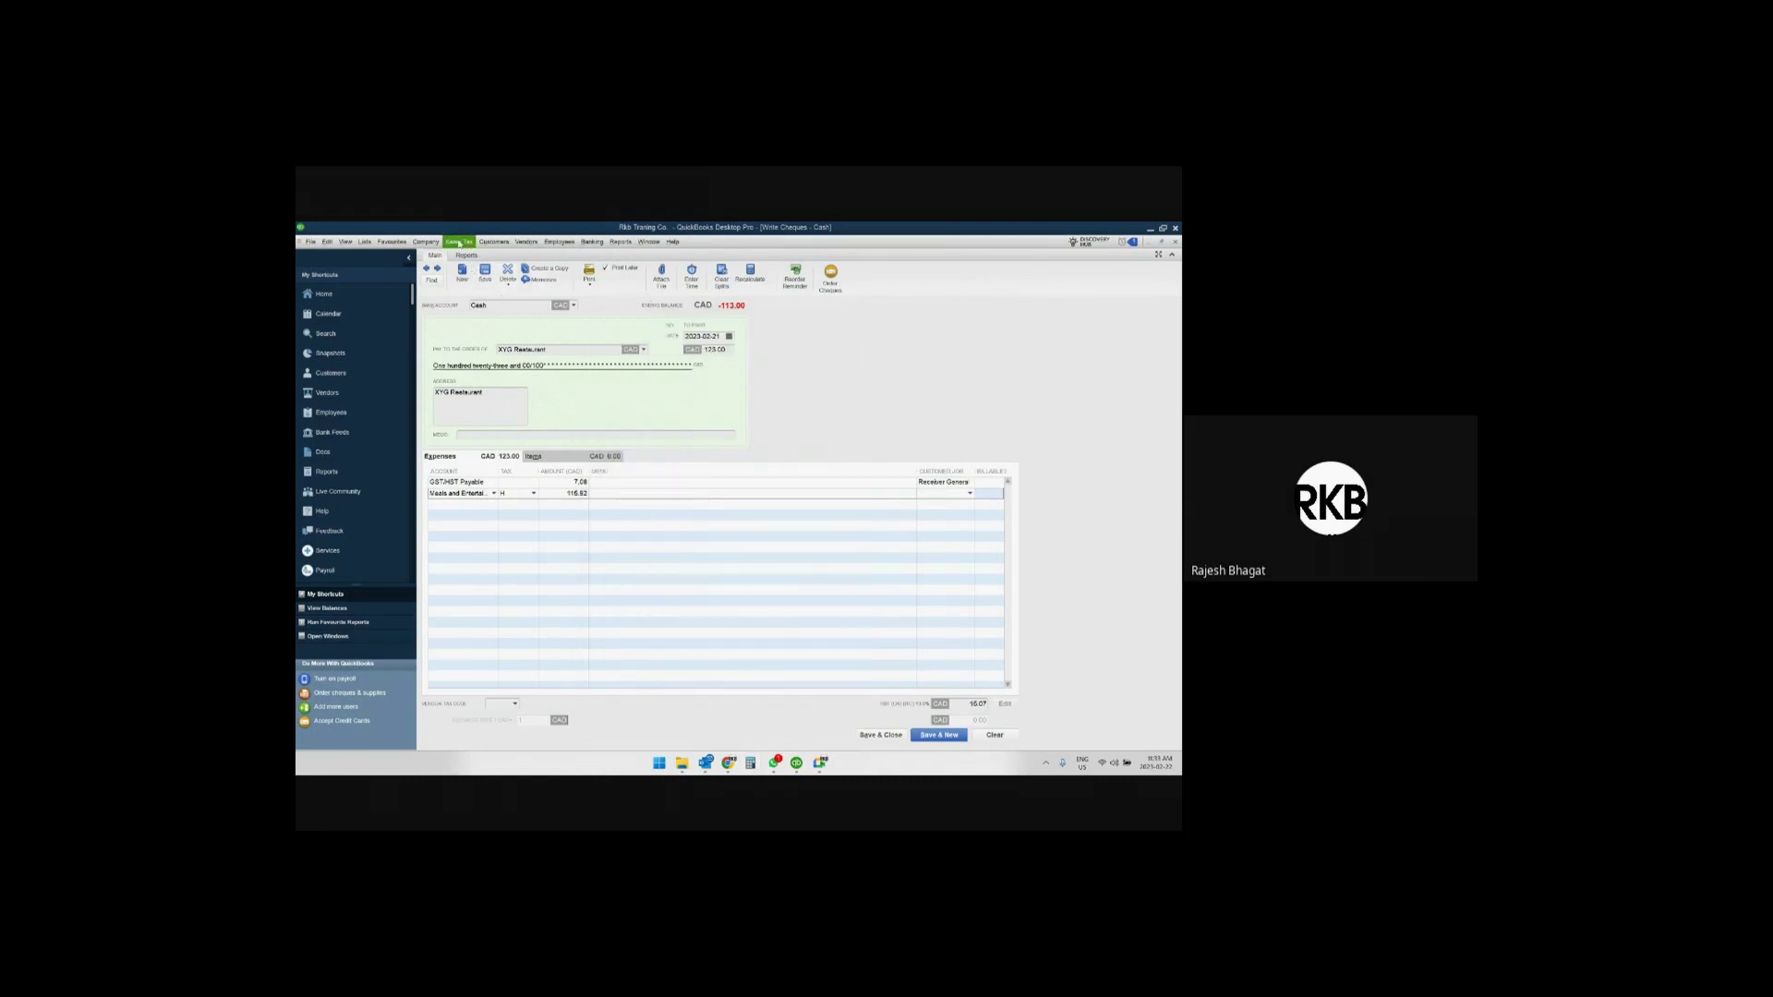
Create a taxable sales tax code M&E with the description "ITC M&E" and GST (ITC) as its purchase tax item.
{"action": "left_click", "coordinate": [459, 243]}
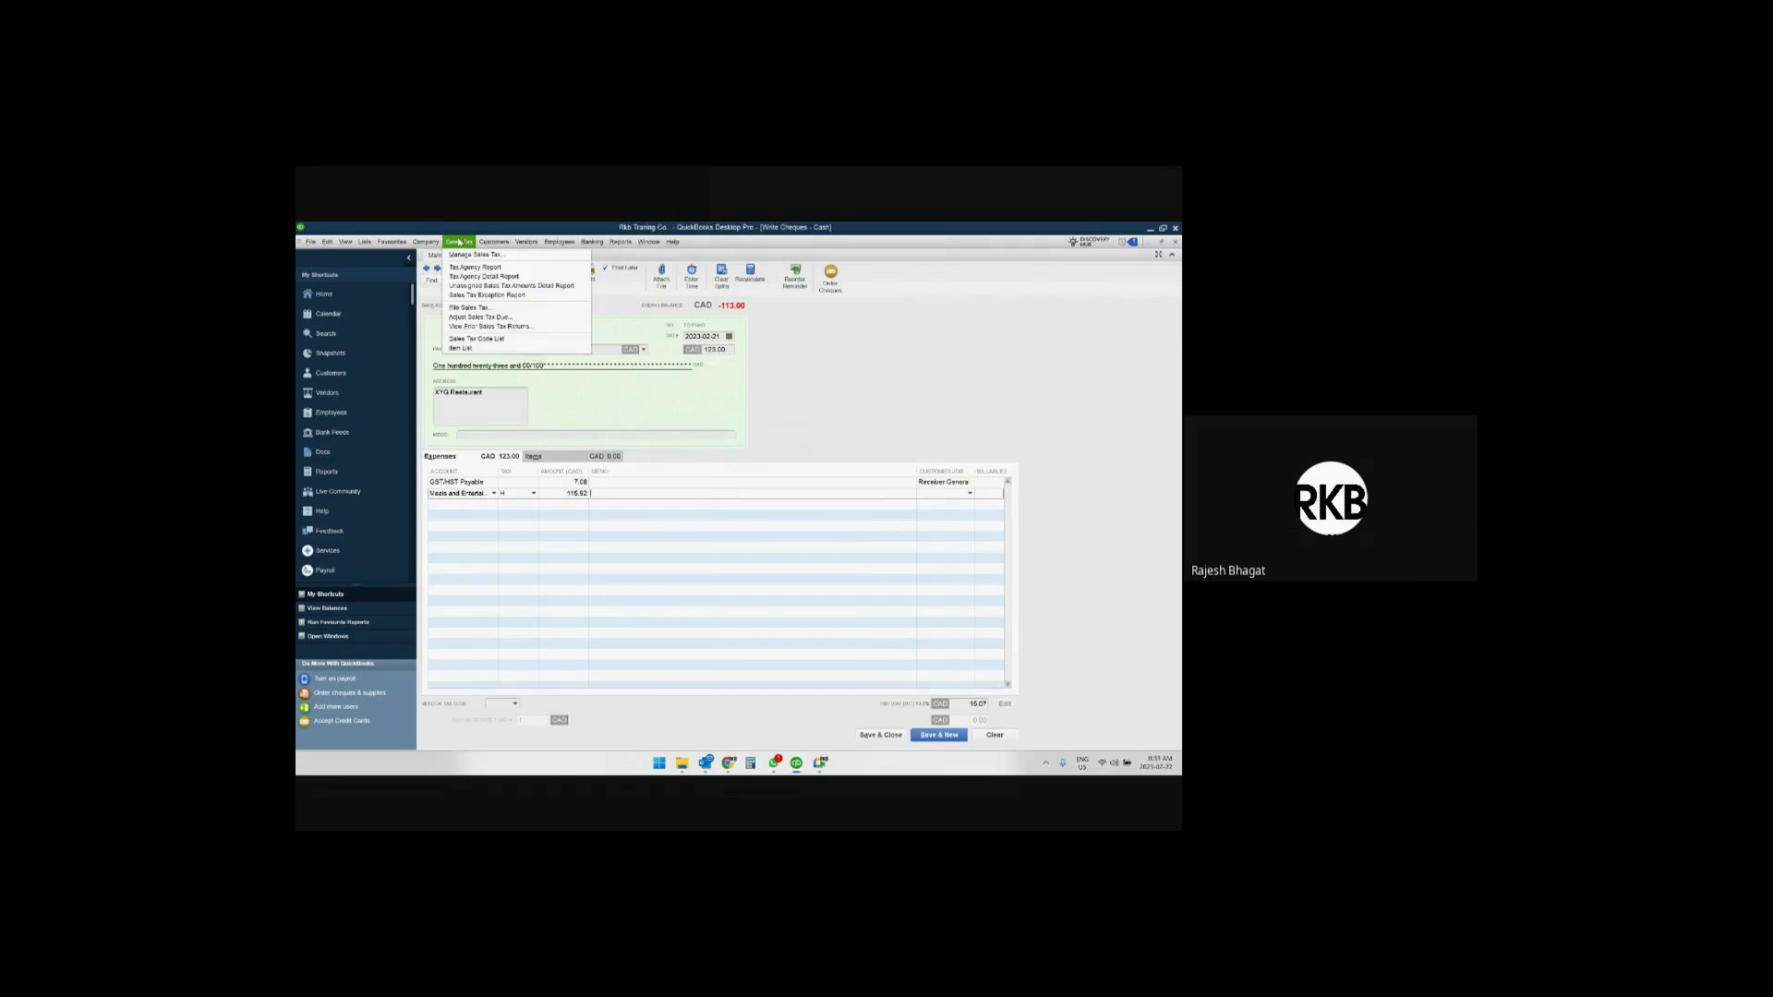
{"action": "left_click", "coordinate": [496, 342]}
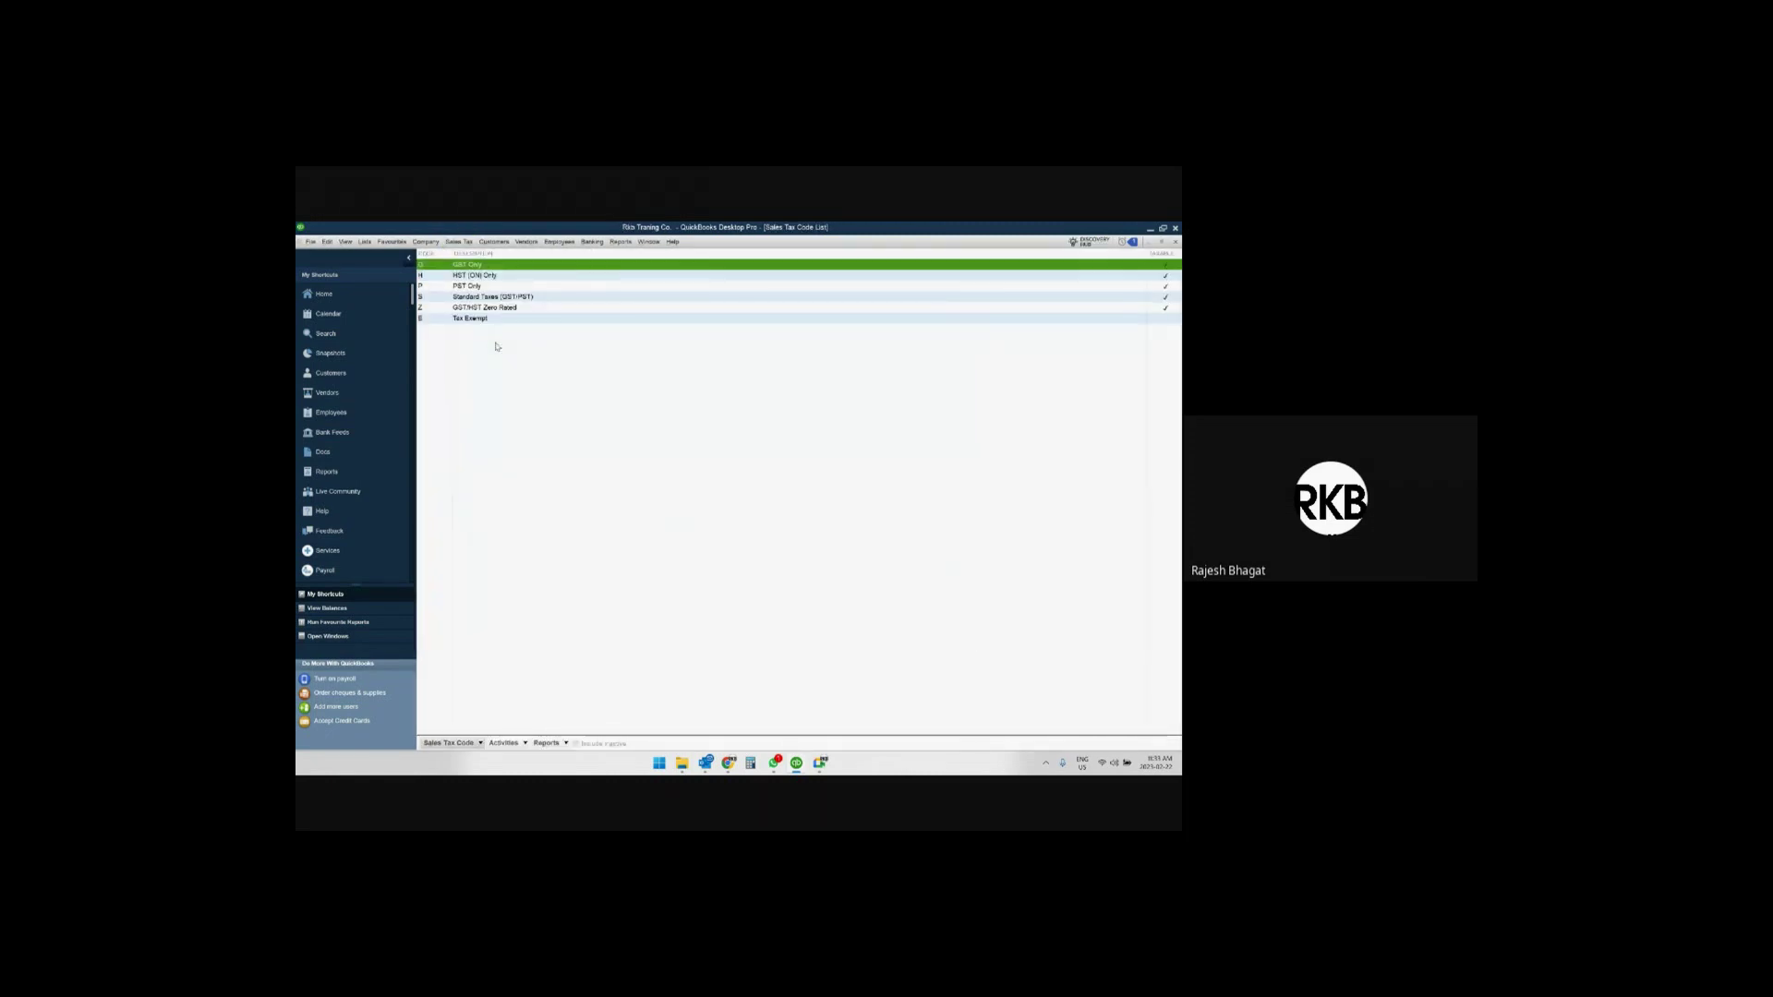
{"action": "left_click", "coordinate": [475, 744]}
{"action": "left_click", "coordinate": [447, 671]}
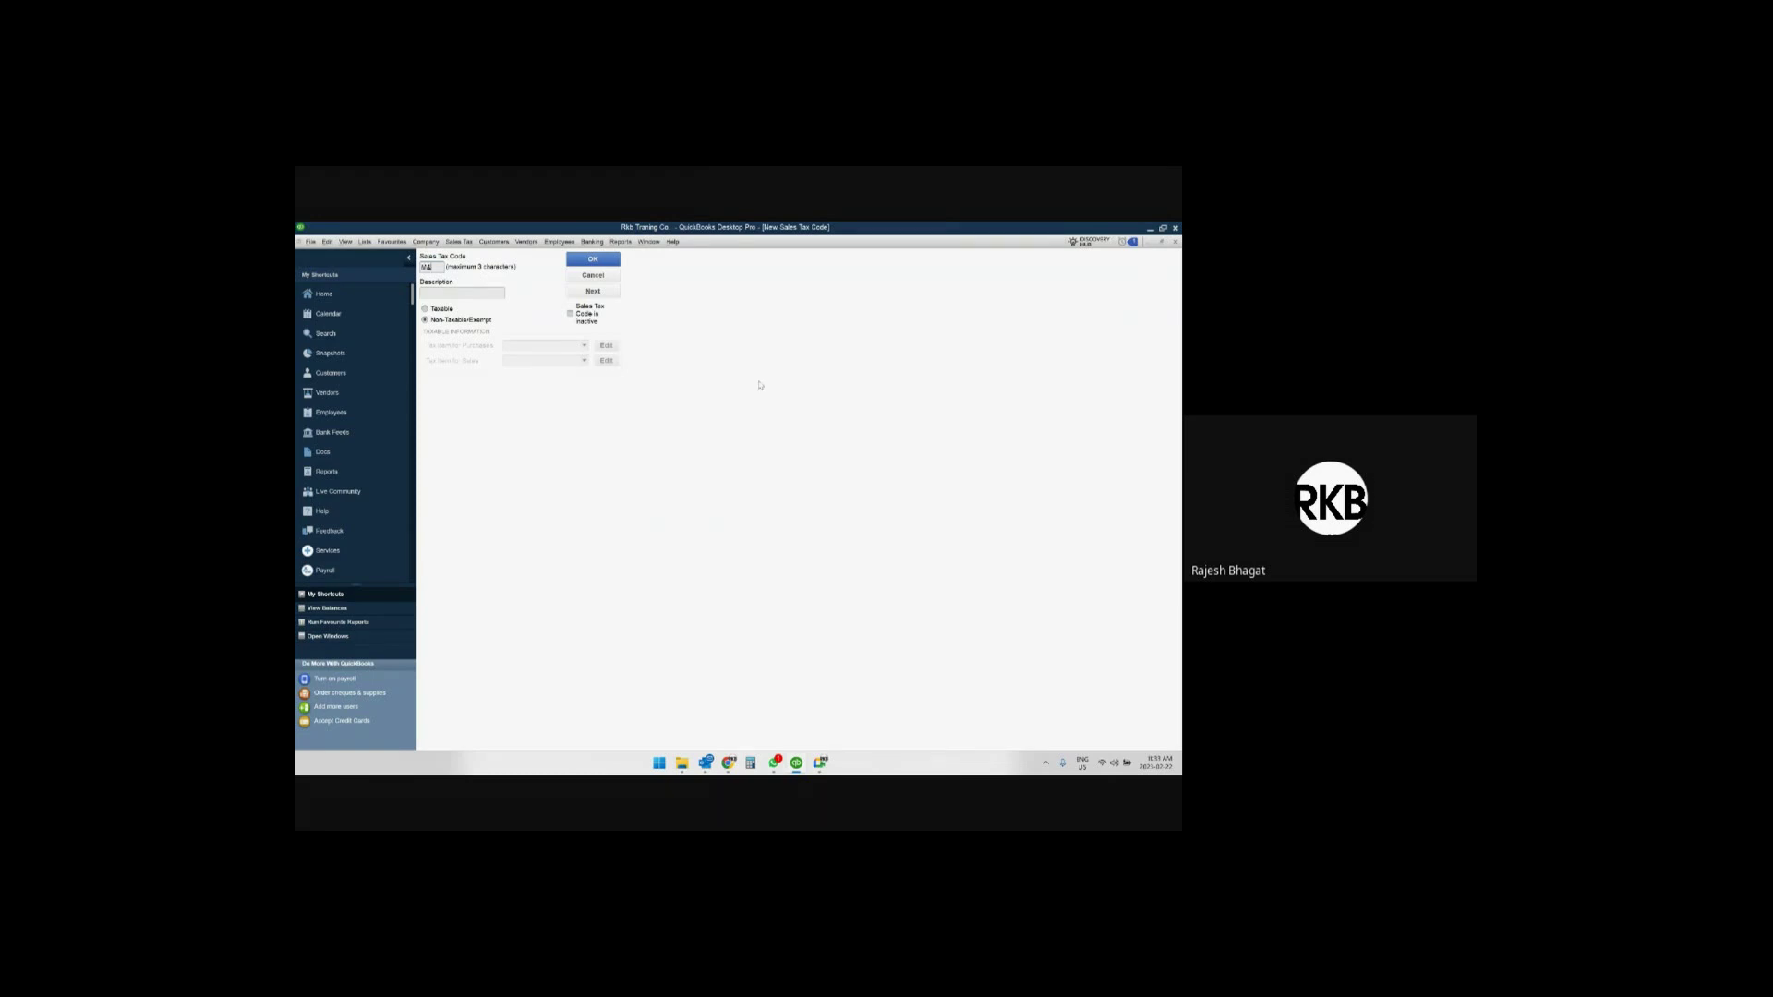
{"action": "left_click", "coordinate": [481, 293]}
{"action": "left_click", "coordinate": [426, 309]}
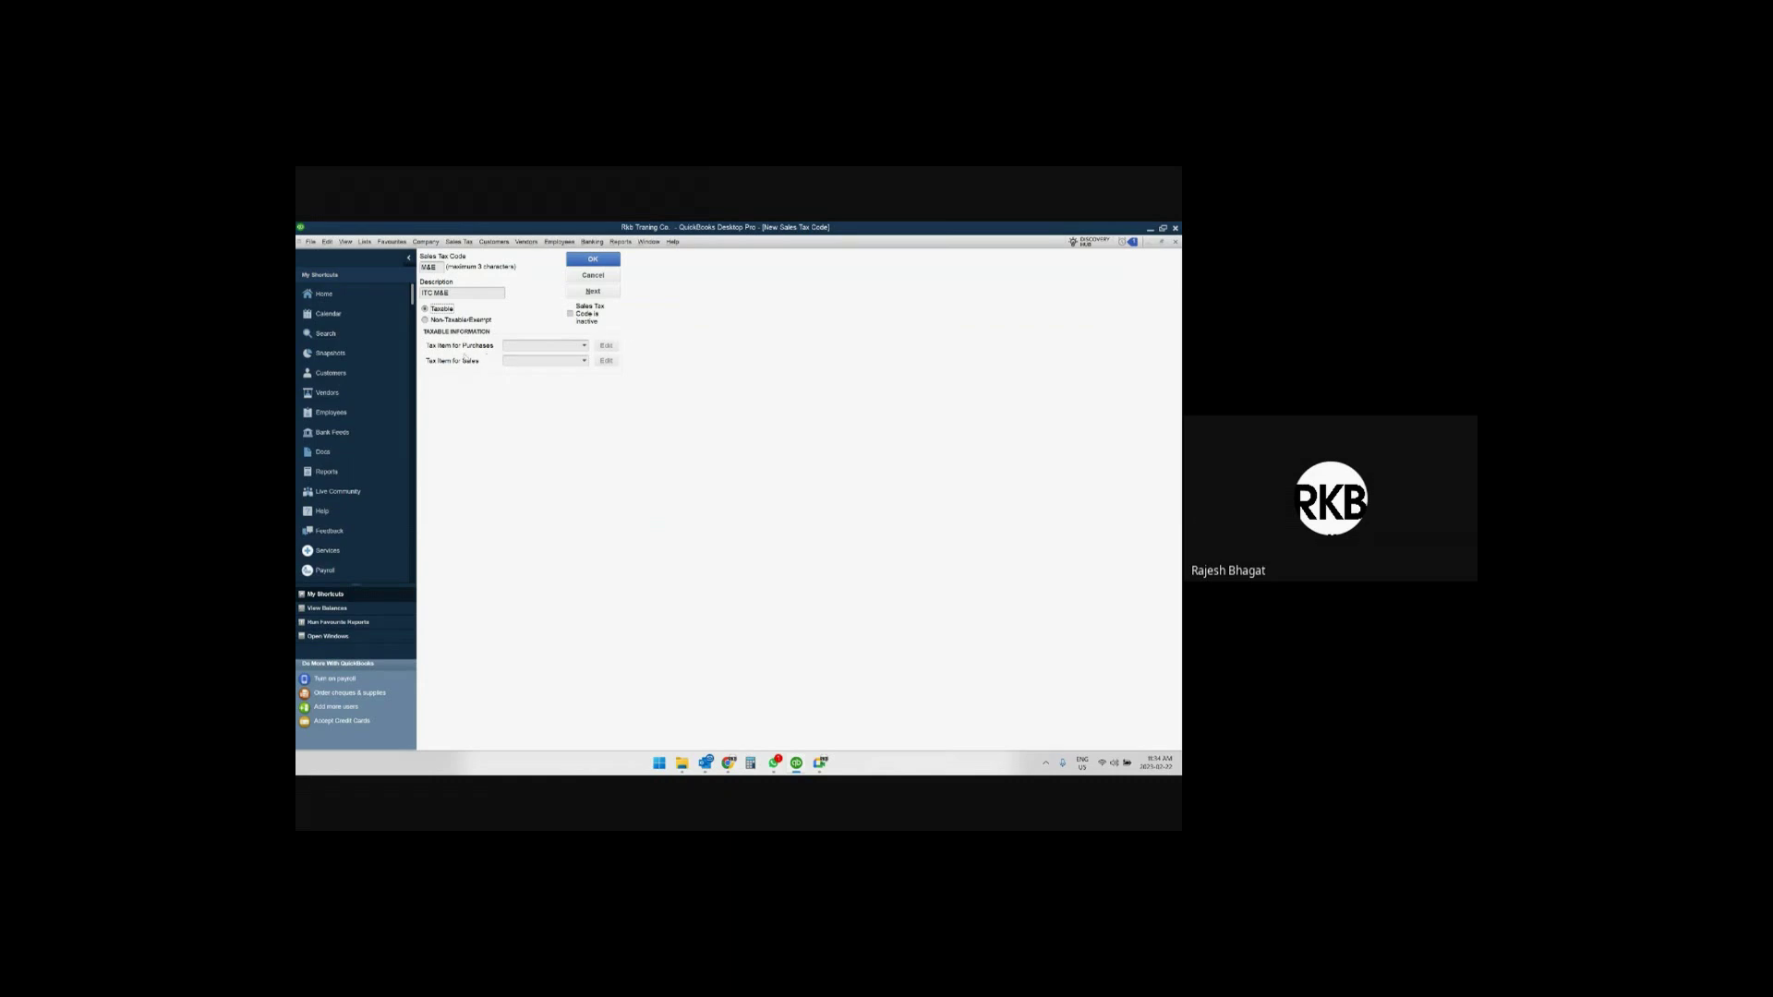
{"action": "left_click", "coordinate": [583, 346]}
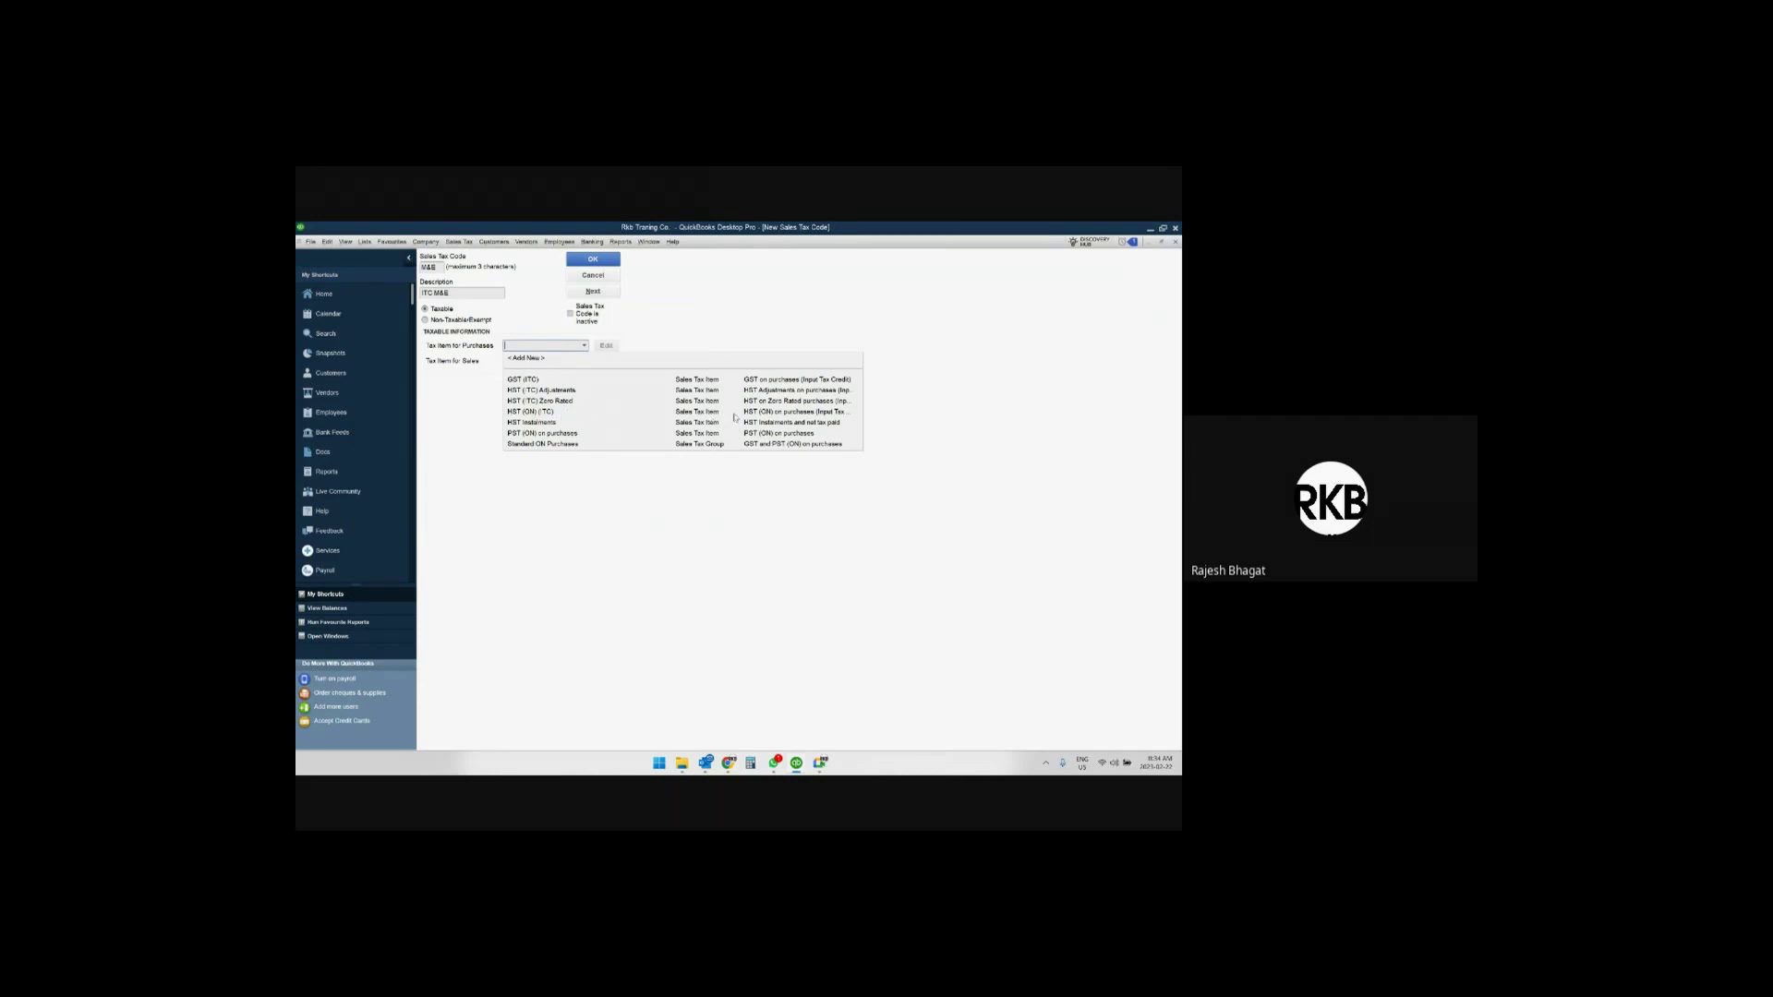
{"action": "left_click", "coordinate": [527, 380]}
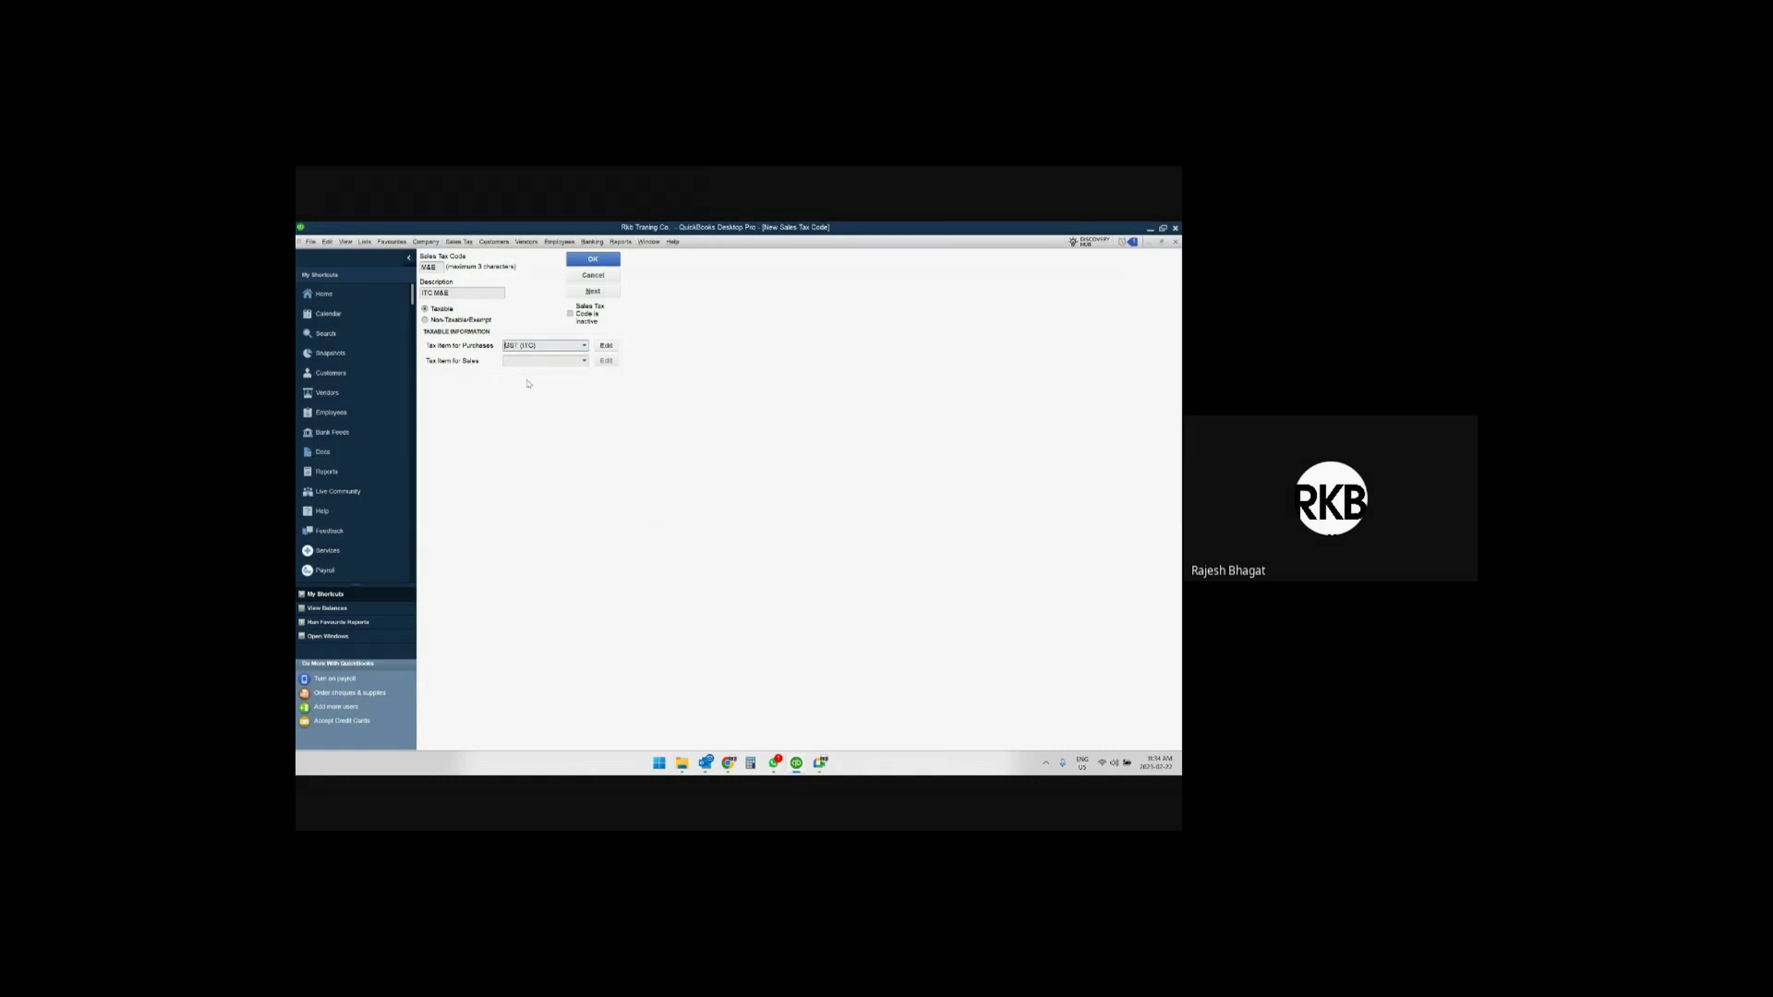
{"action": "left_click", "coordinate": [596, 292]}
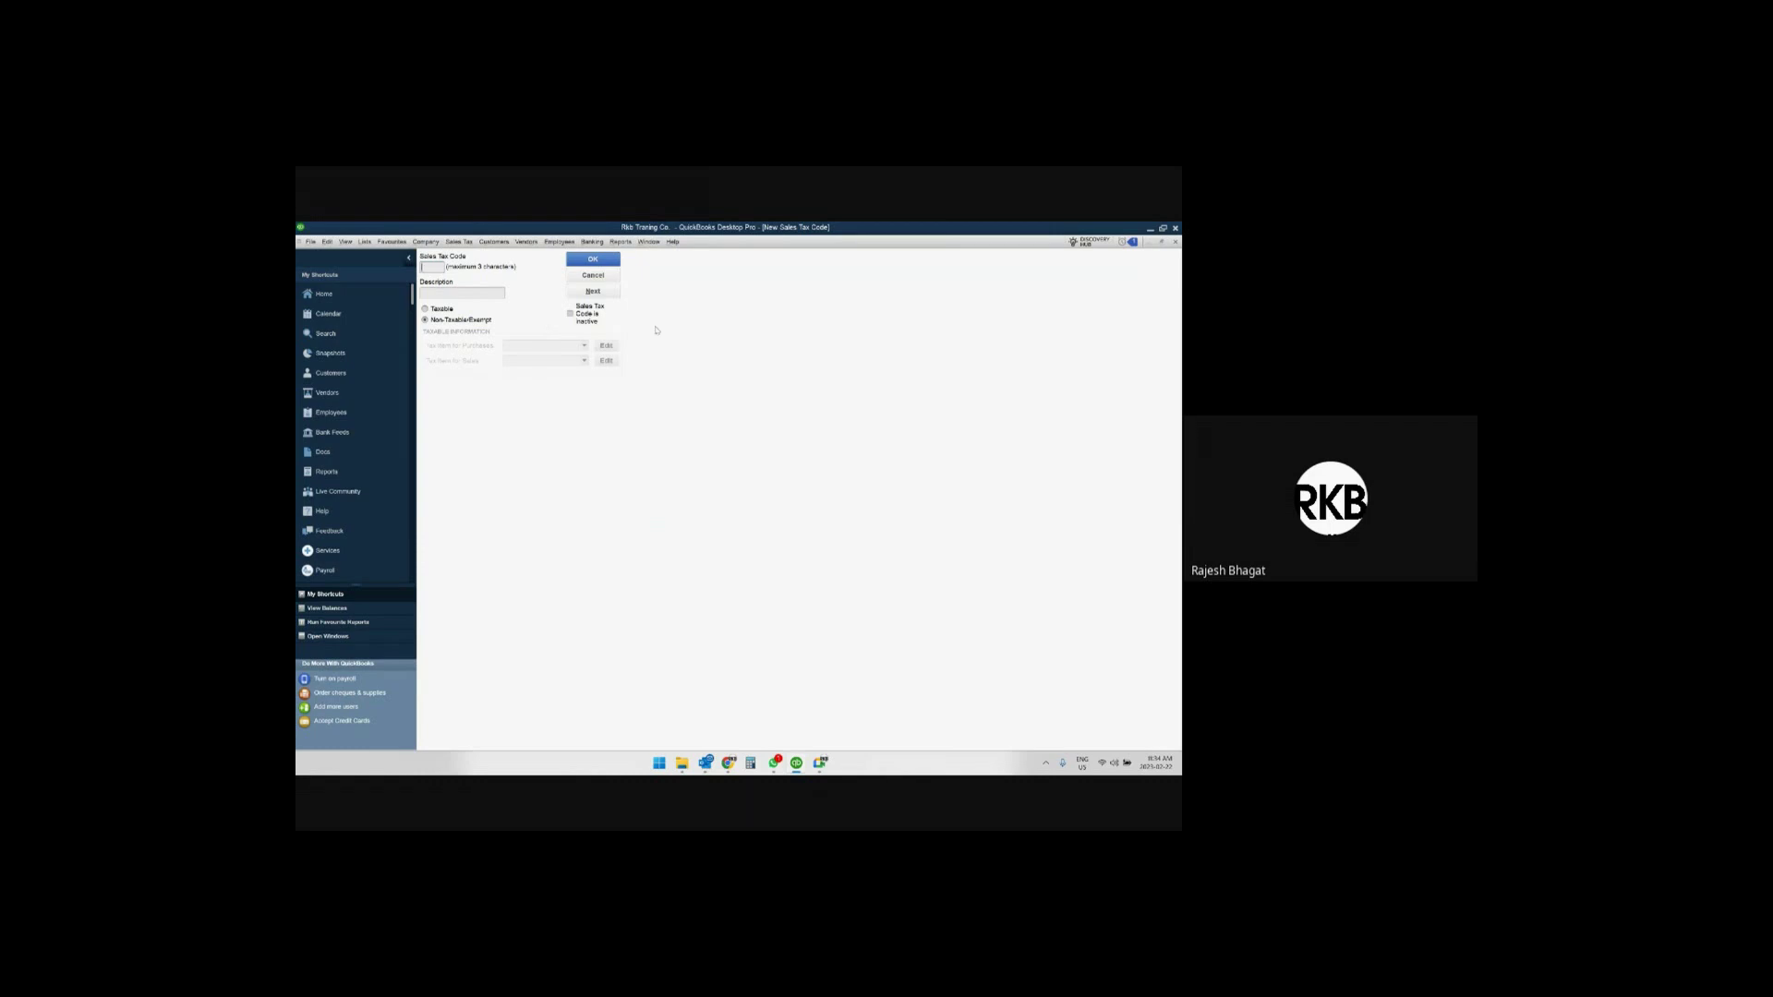
{"action": "key", "text": "Escape"}
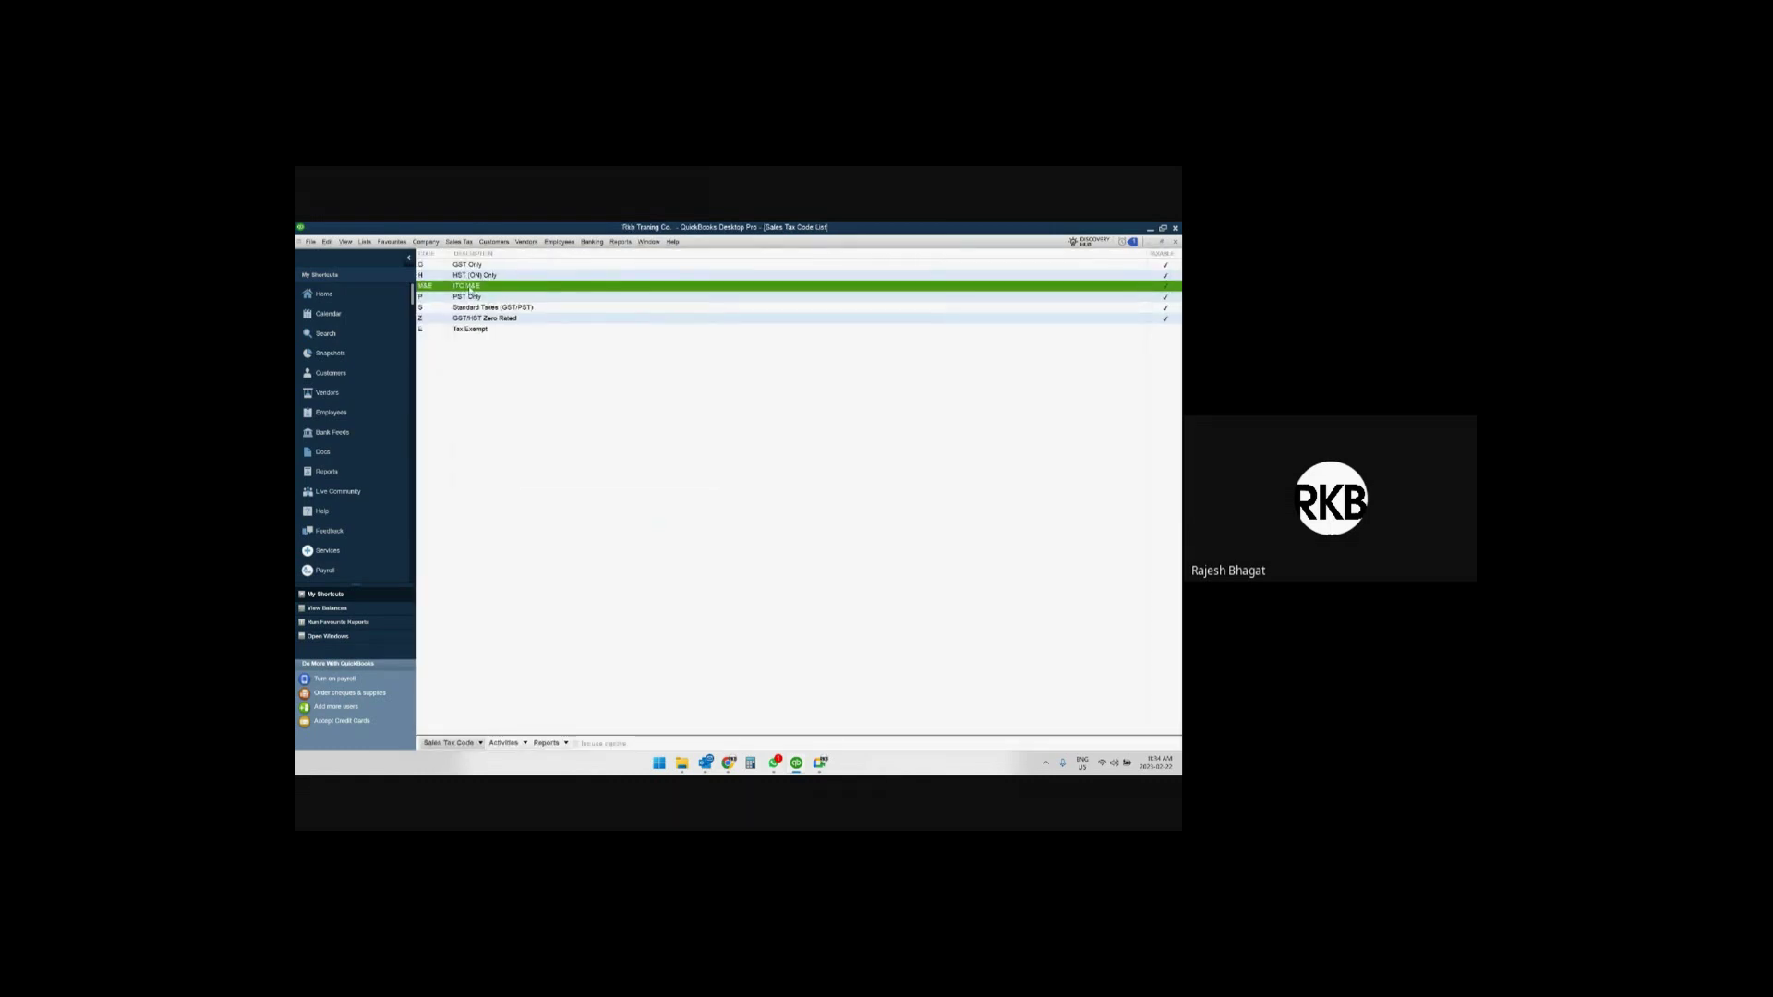
Set the tax rate of the M&E code's GST (ITC) item to the calculated half-HST percentage, ignoring the spelling suggestions, and save.
{"action": "double_click", "coordinate": [469, 290]}
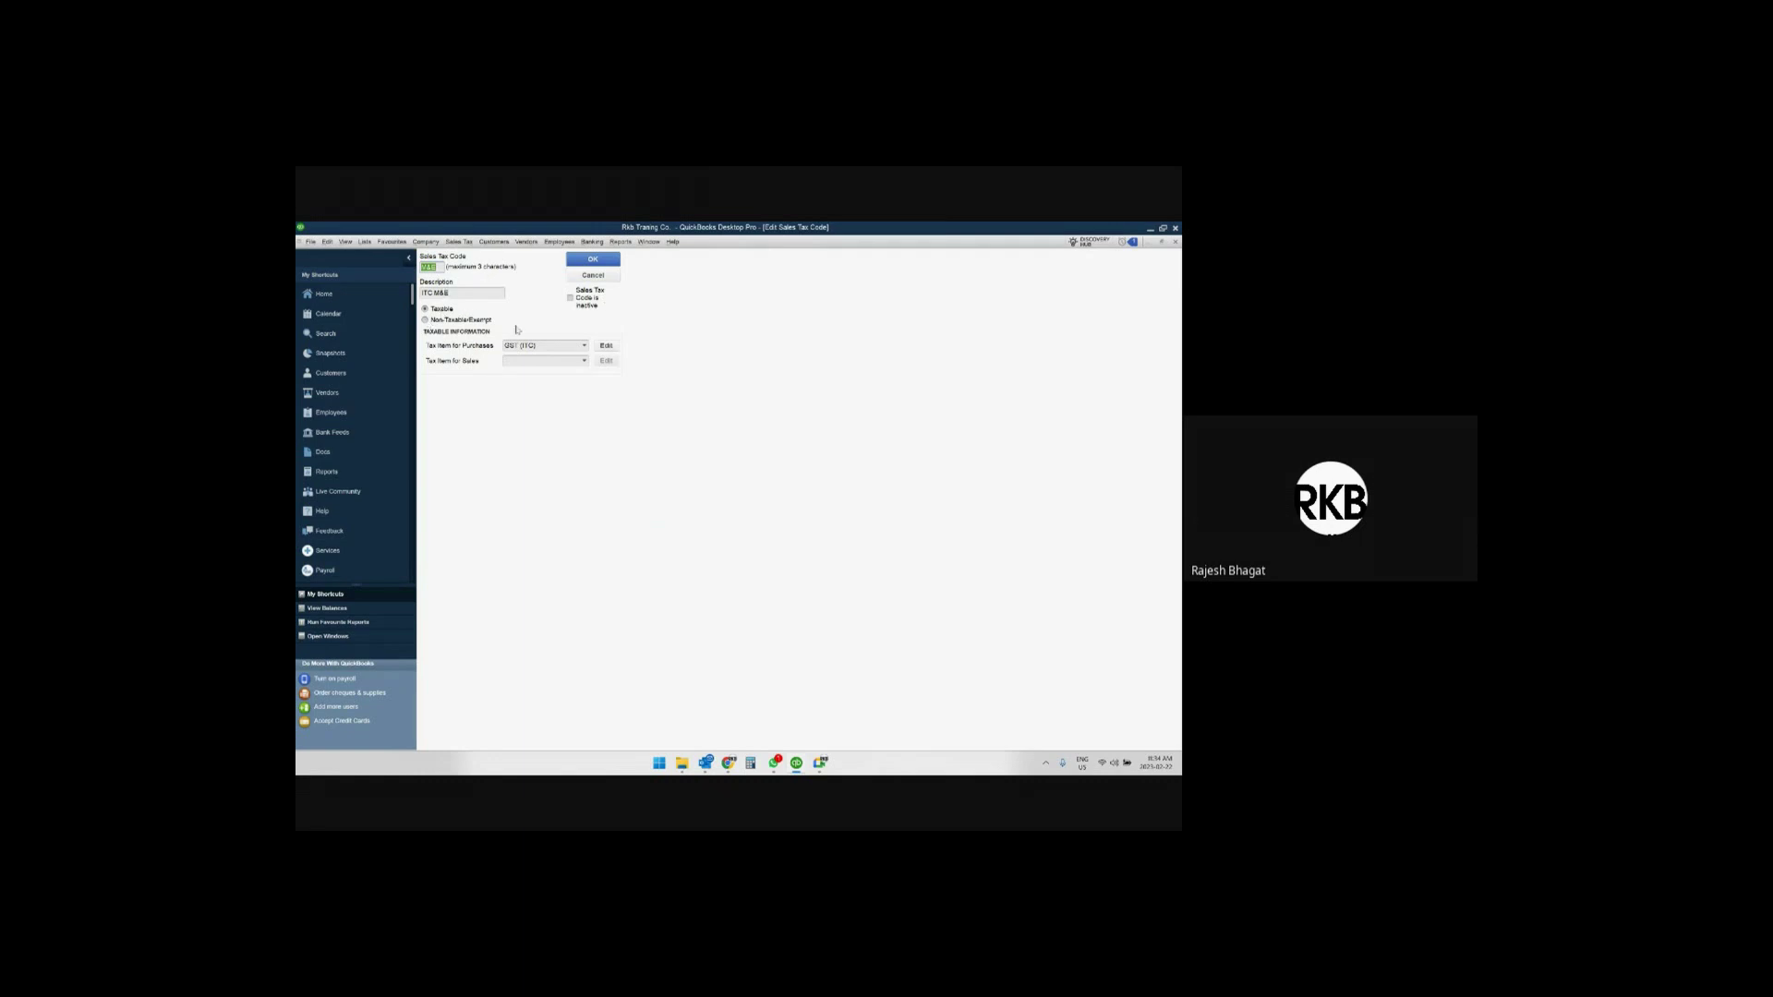
{"action": "left_click", "coordinate": [606, 346]}
{"action": "left_click_drag", "start_coordinate": [507, 228], "coordinate": [904, 328]}
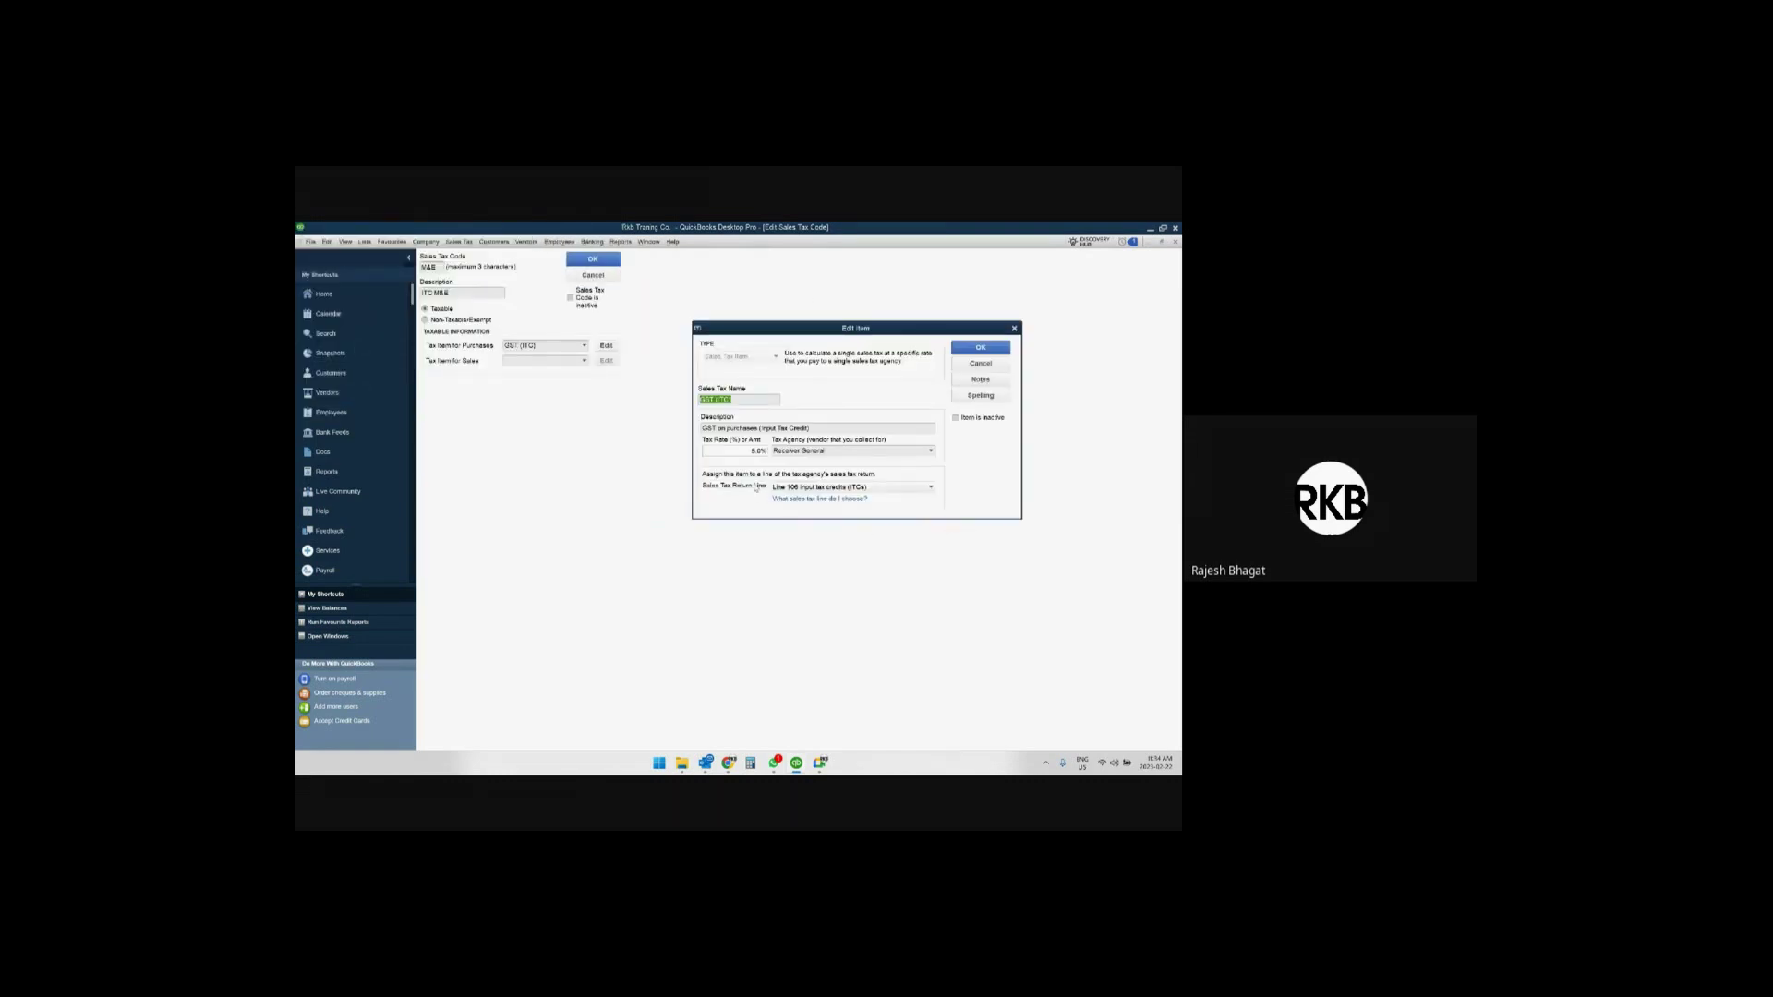
{"action": "left_click", "coordinate": [747, 449]}
{"action": "type", "text": "5"}
{"action": "left_click", "coordinate": [981, 348]}
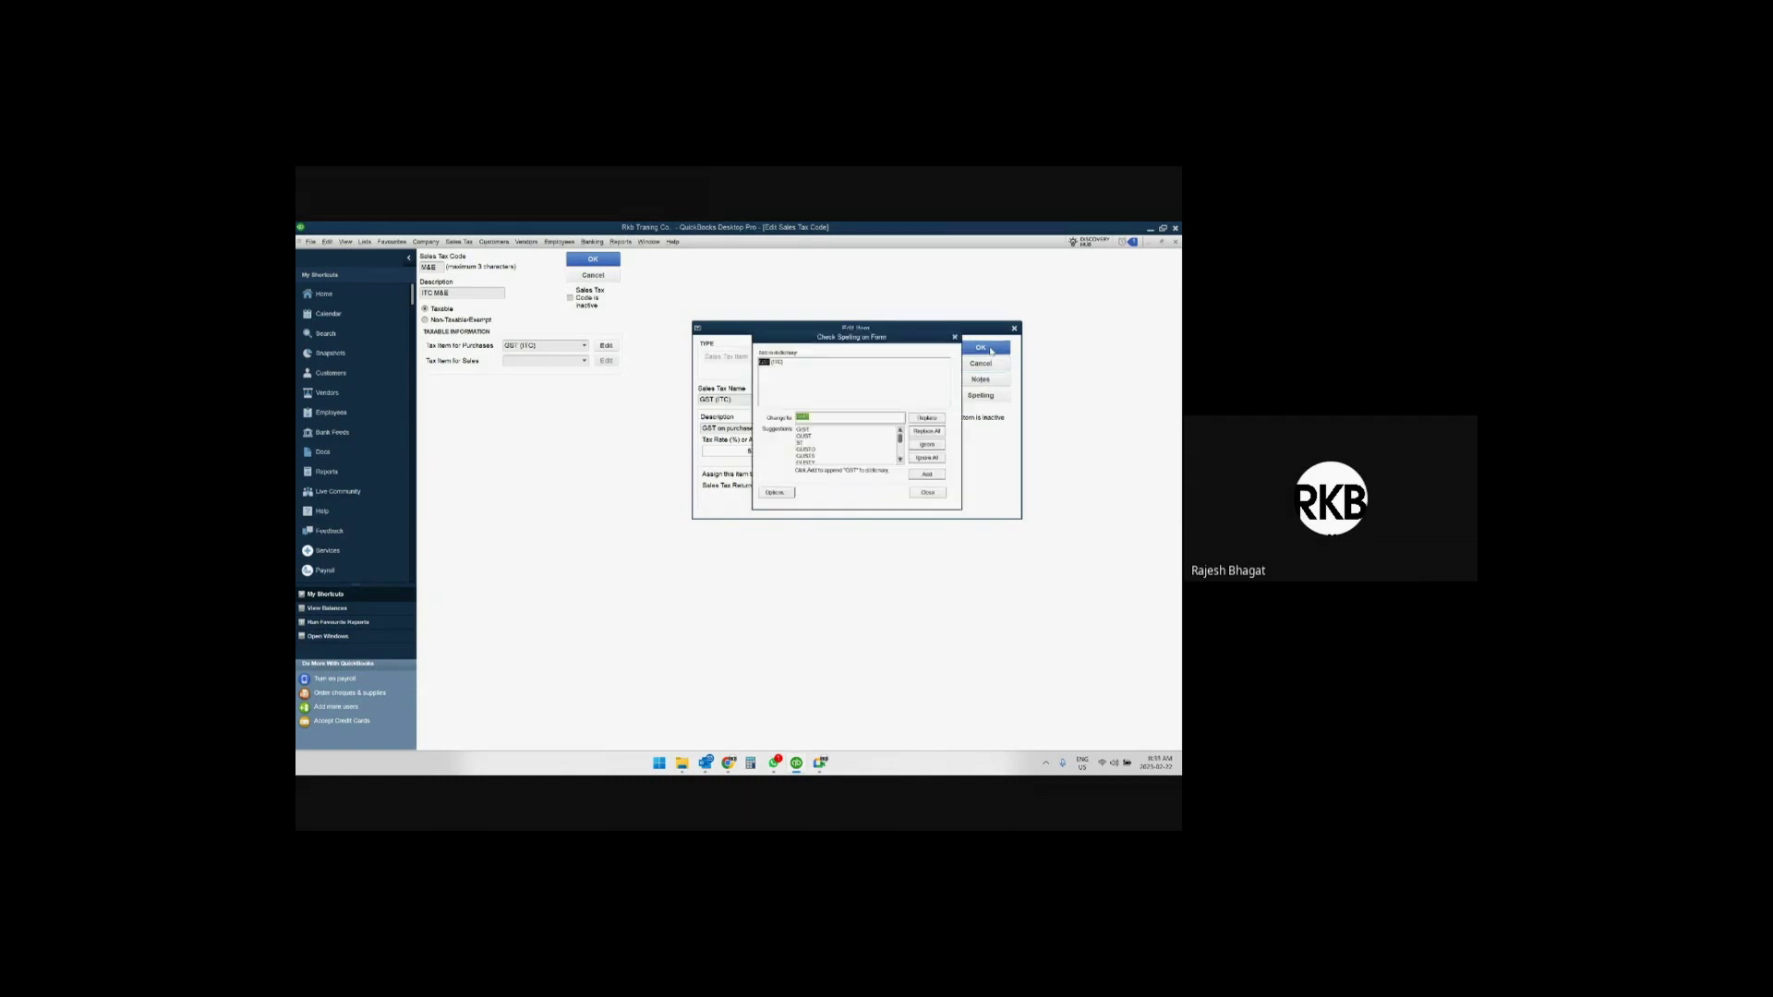
{"action": "left_click", "coordinate": [933, 460]}
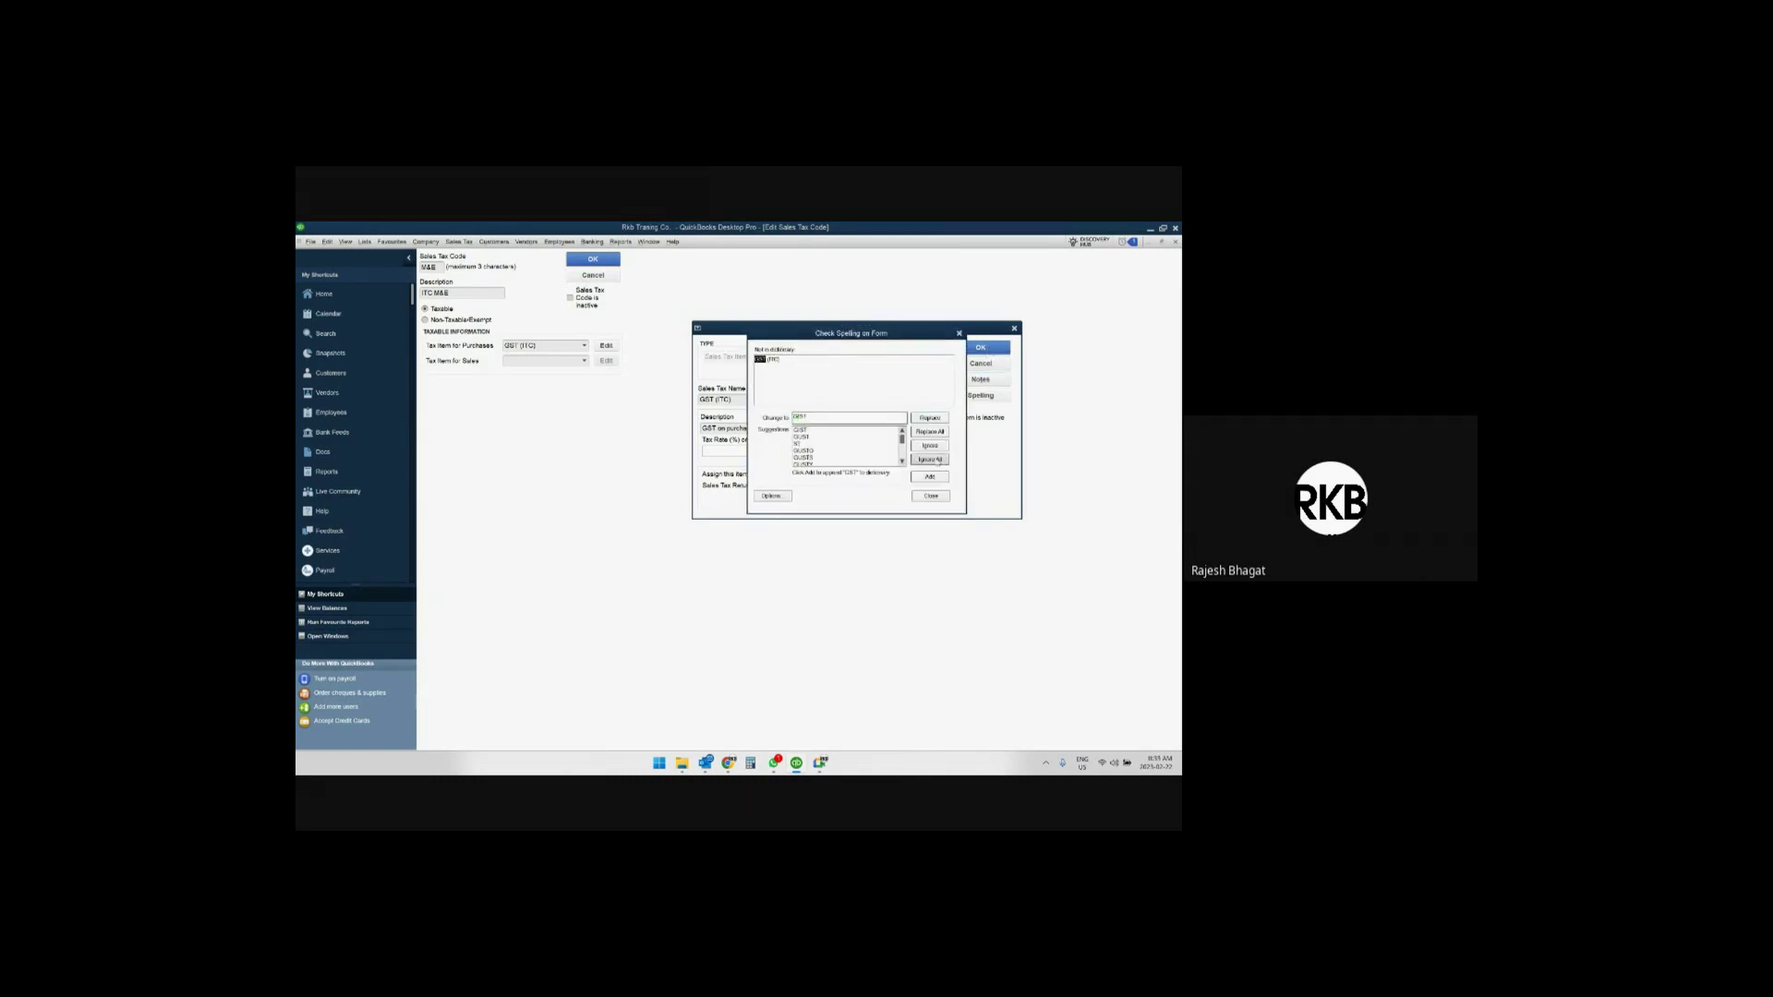
{"action": "left_click", "coordinate": [936, 461]}
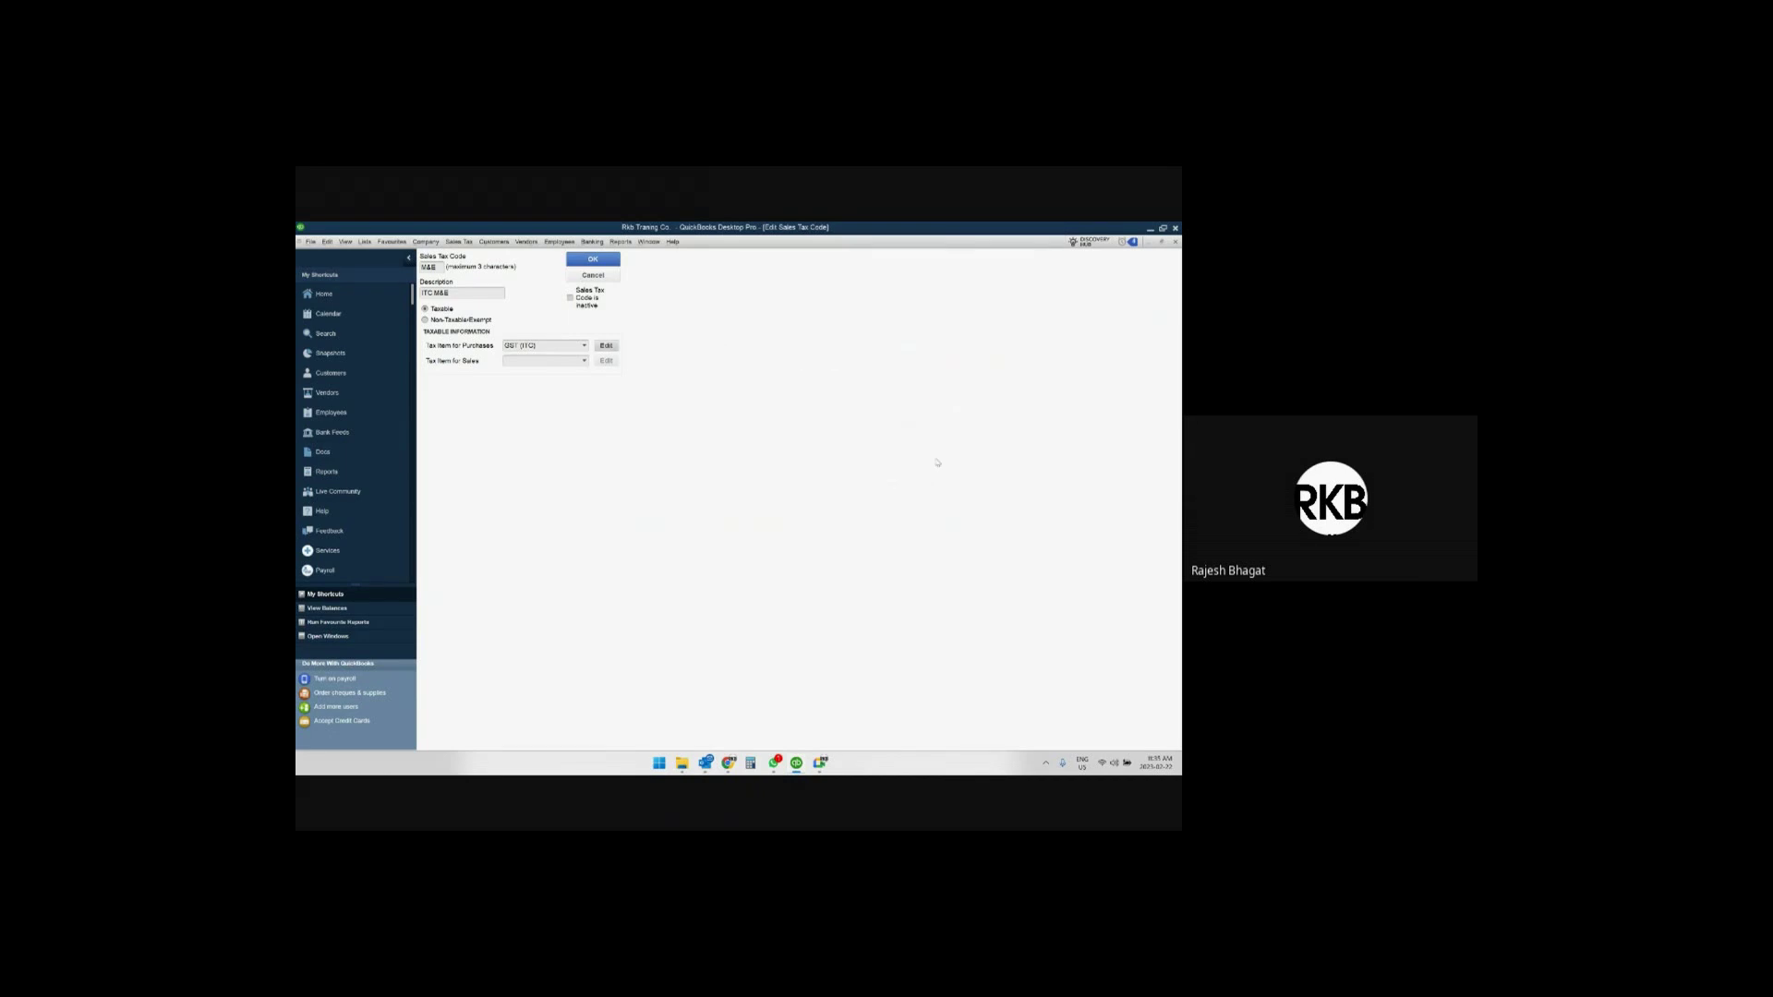
{"action": "key", "text": "Return"}
{"action": "key", "text": "Escape"}
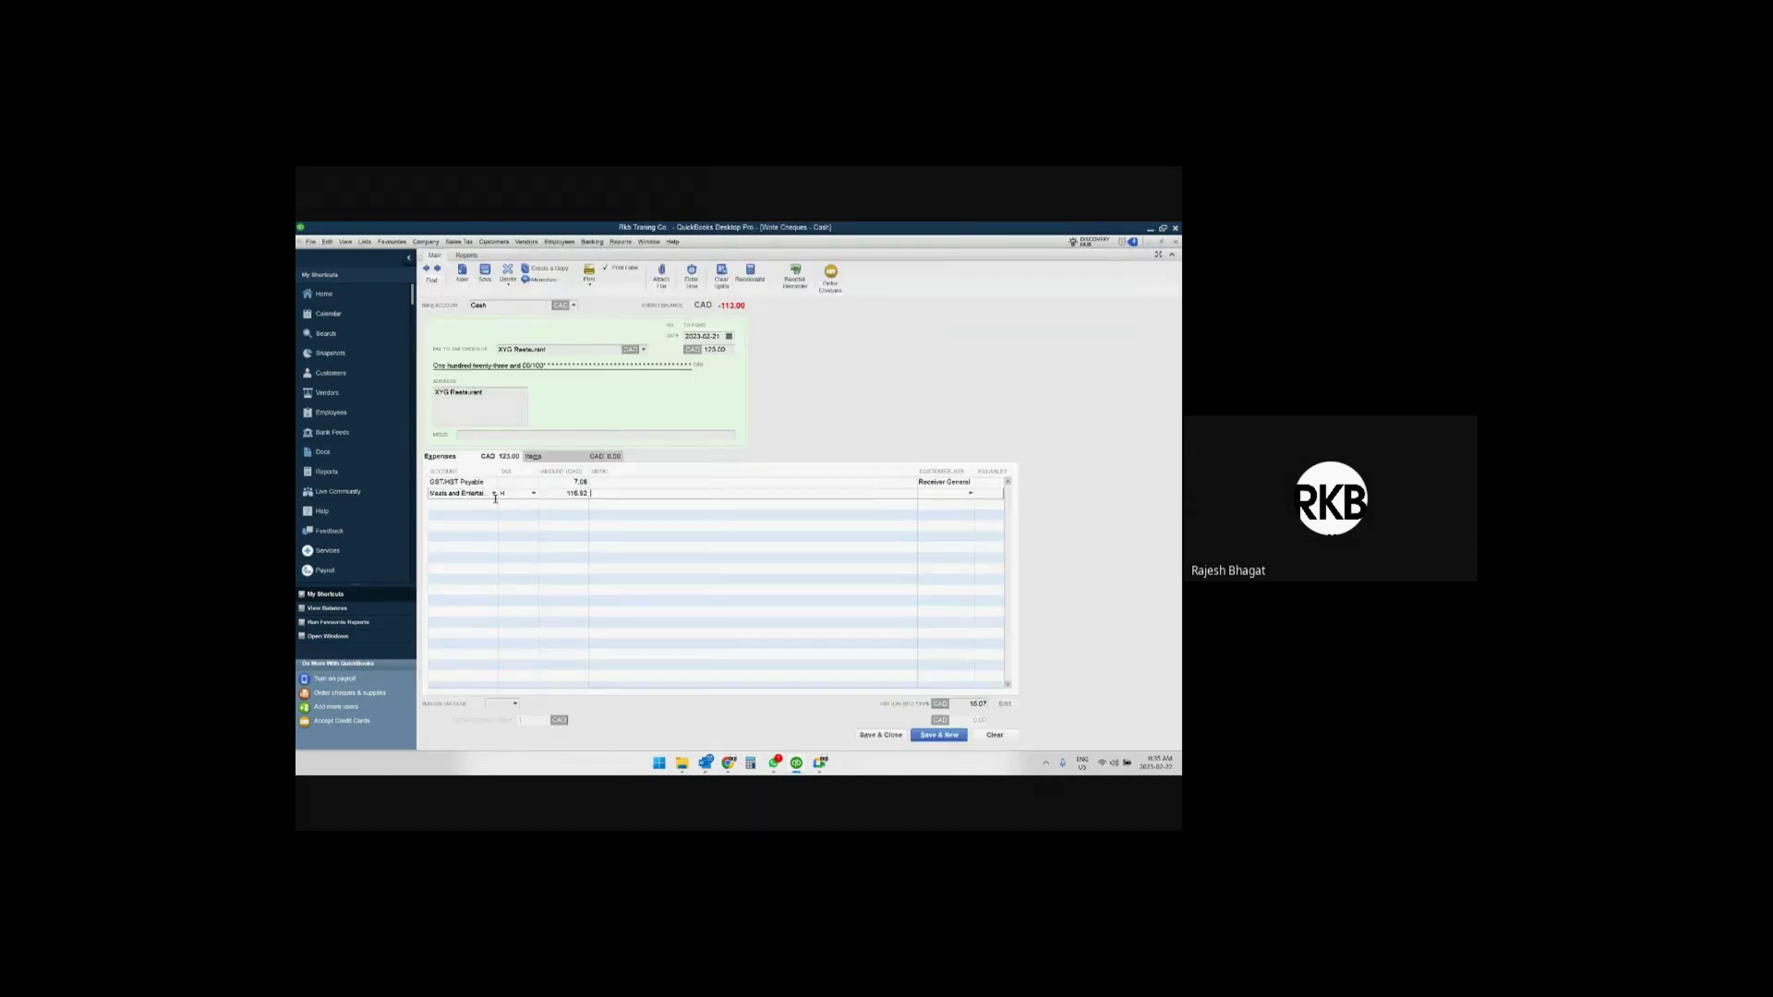
Apply the M&E tax code to the cheque's Meals and Entertainment line, and close the cheque without saving.
{"action": "left_click", "coordinate": [534, 493]}
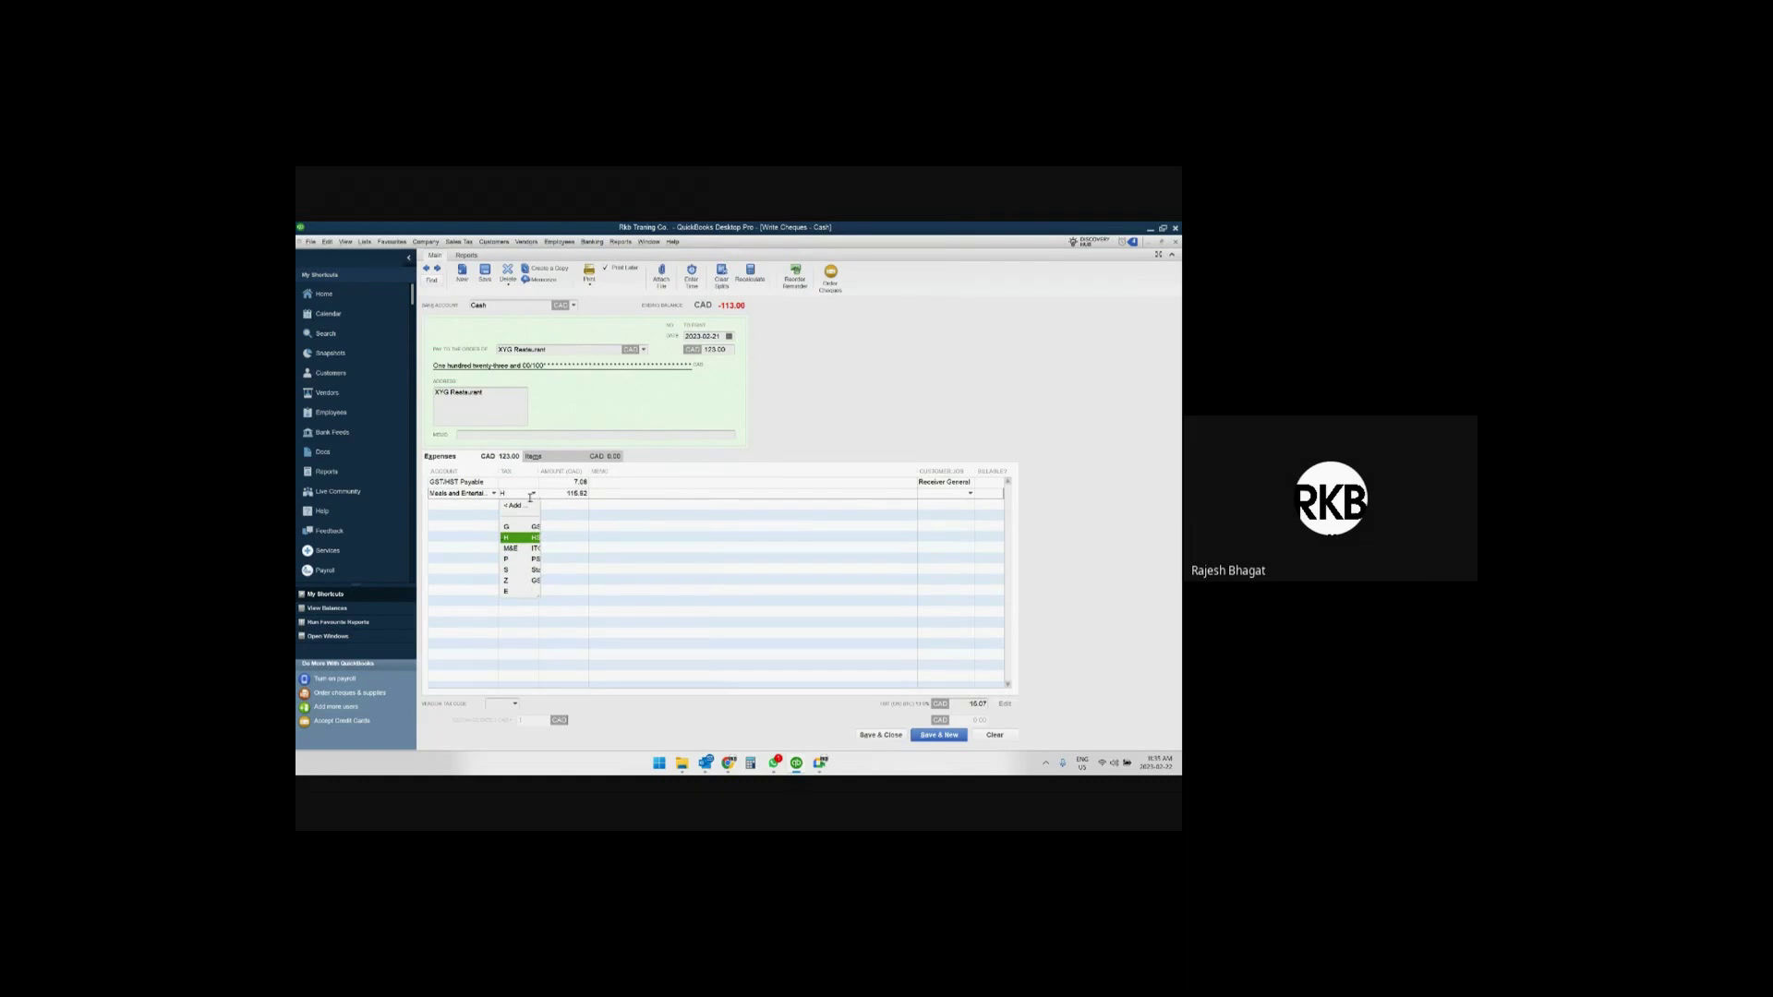
{"action": "left_click", "coordinate": [523, 547]}
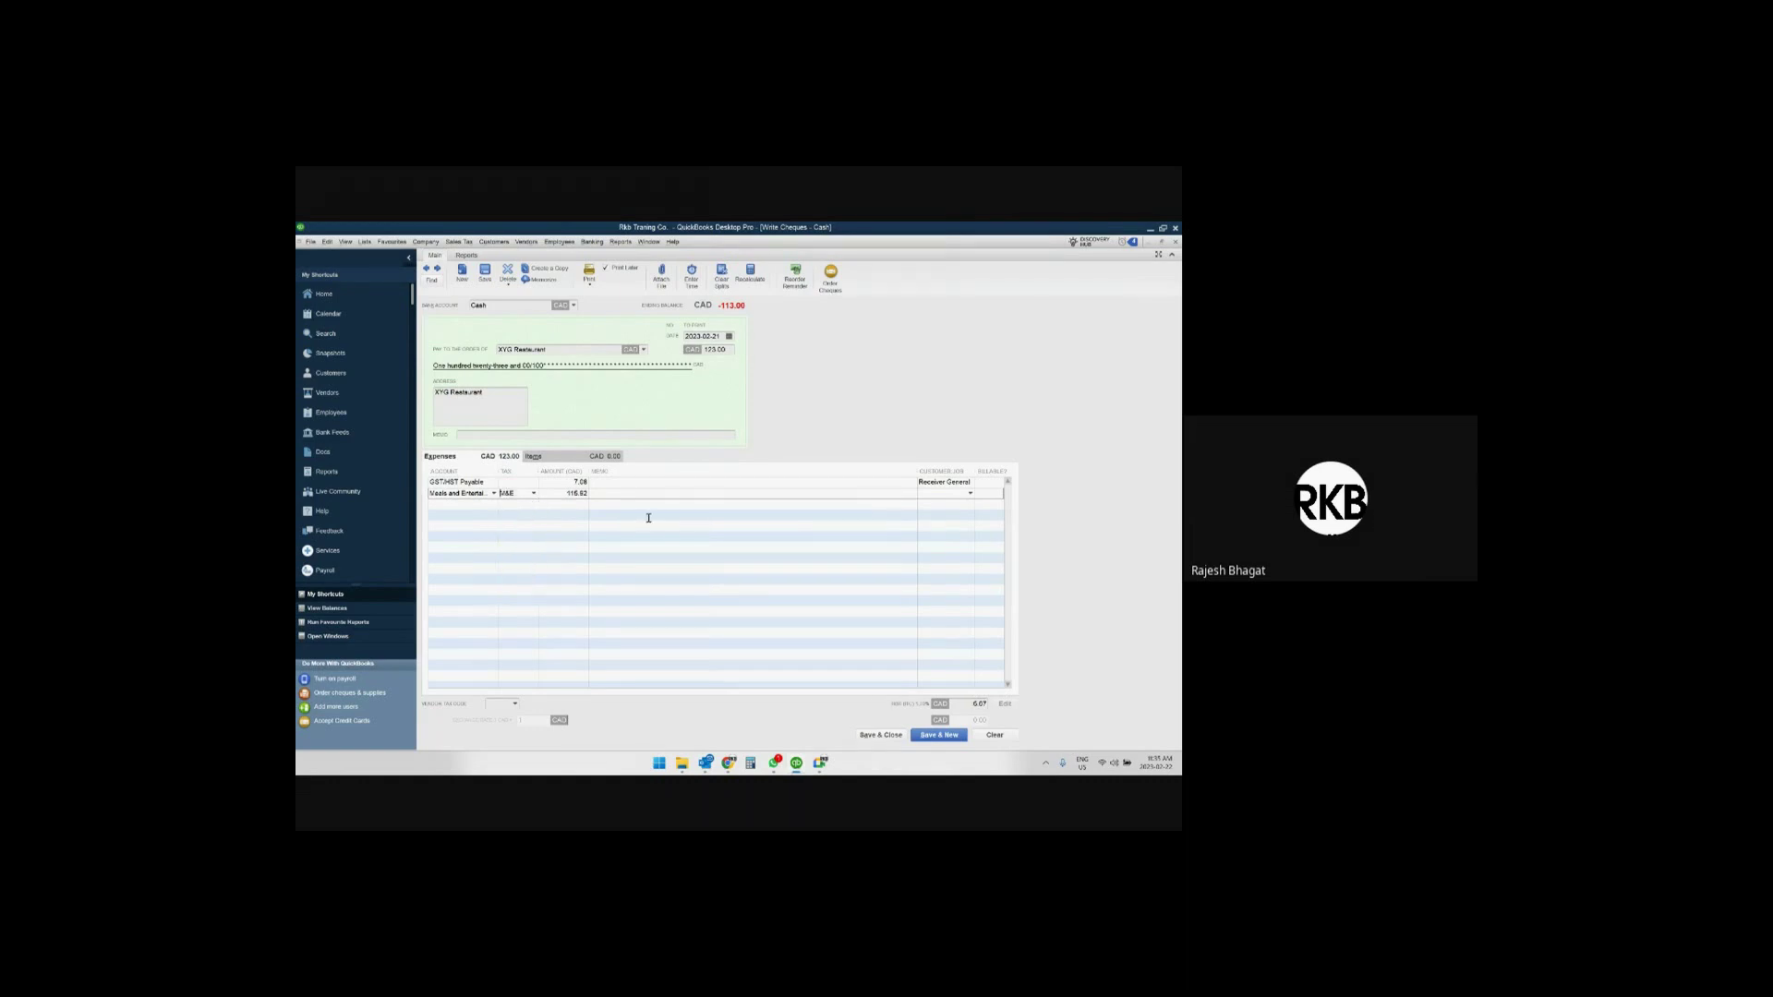
{"action": "key", "text": "Escape"}
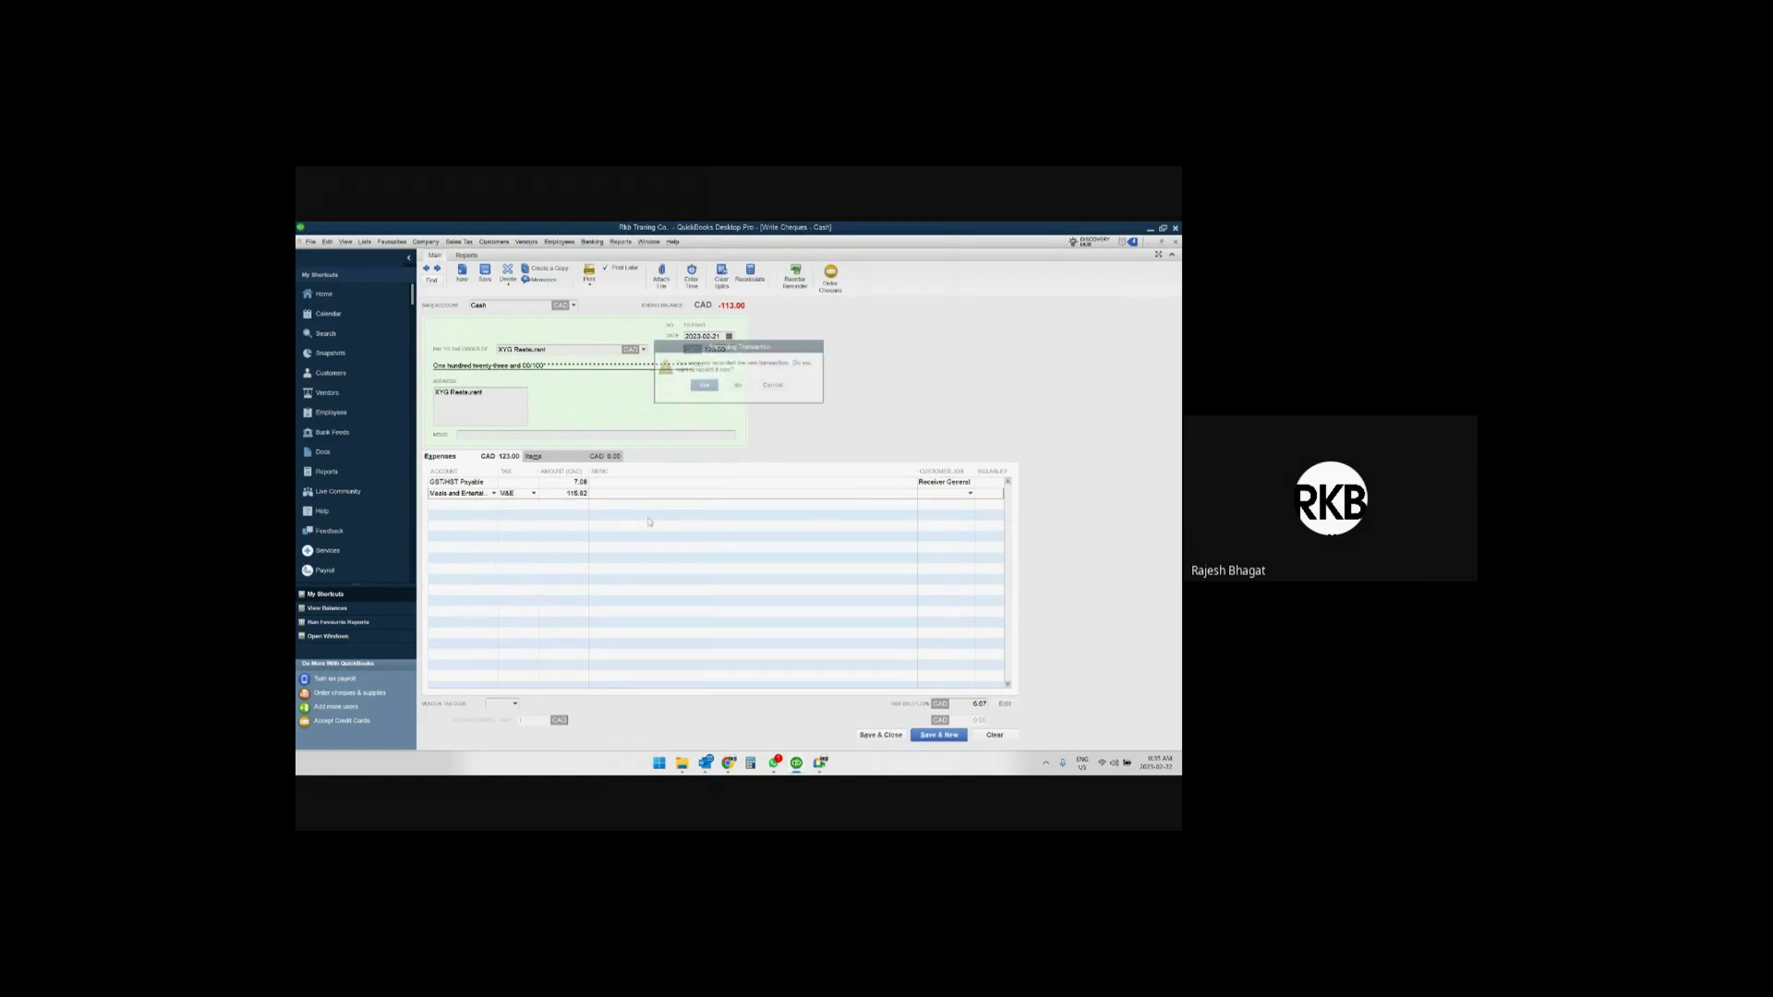
{"action": "left_click", "coordinate": [738, 386]}
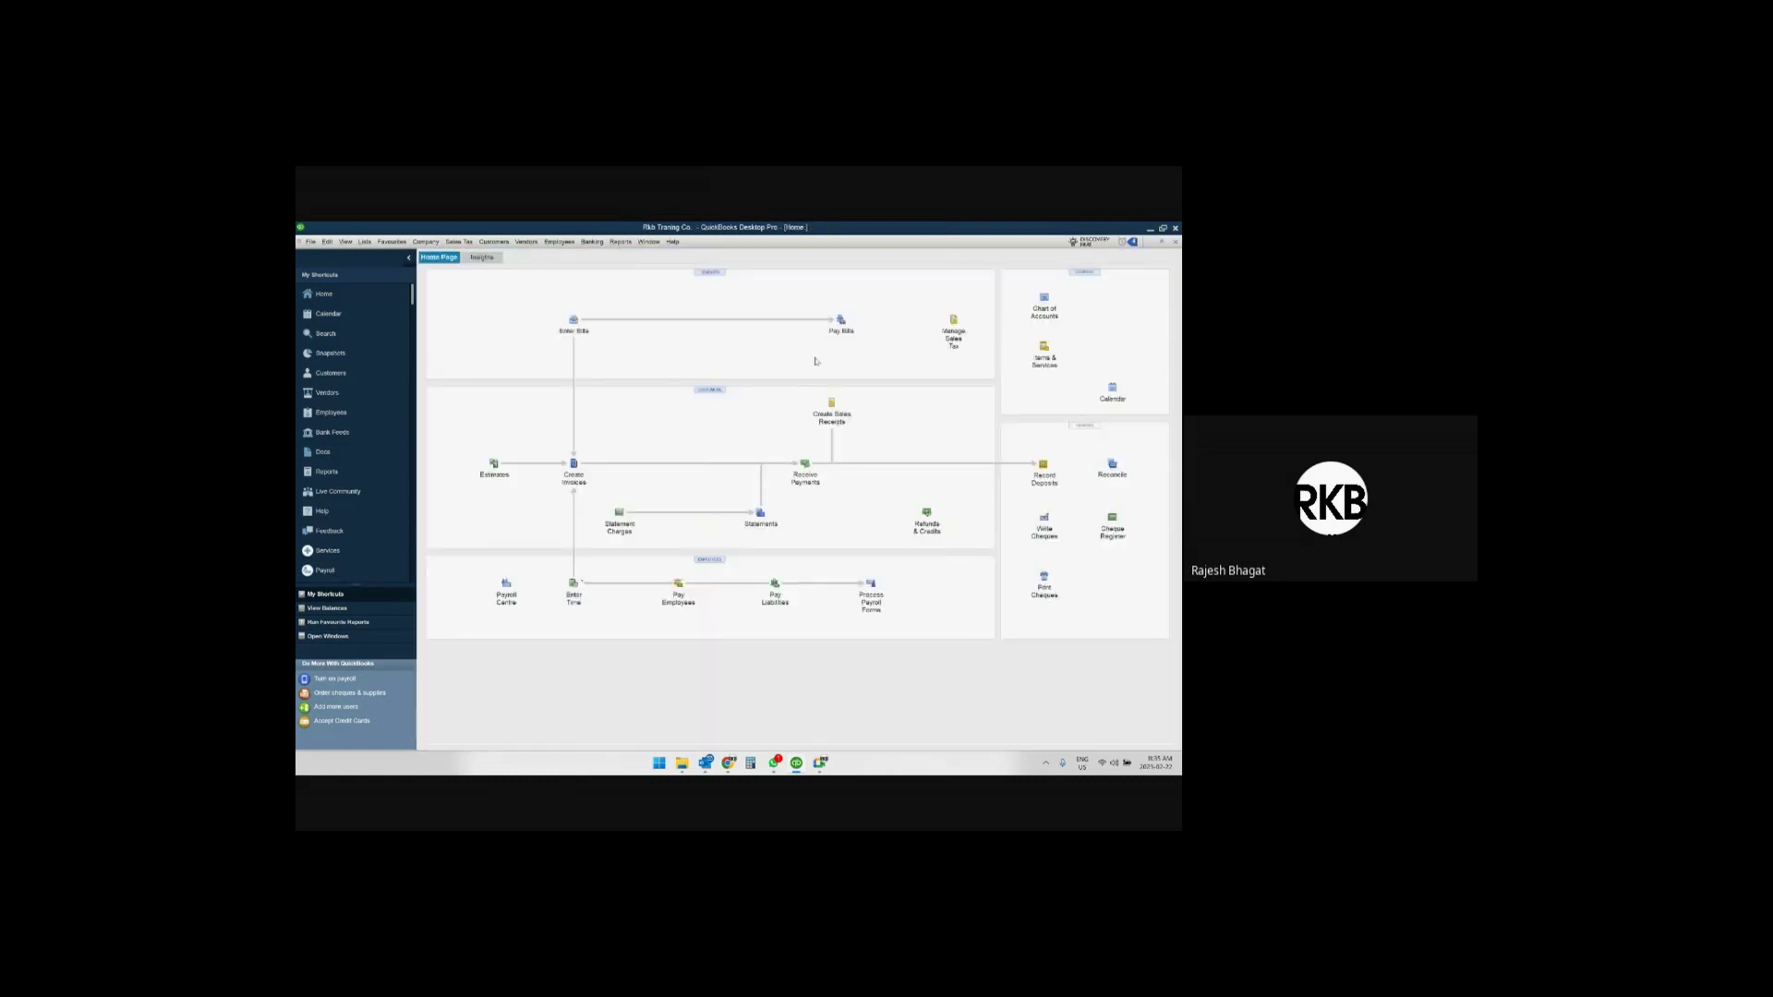
Write a cash cheque to XYG Restaurant for 113.00 with the memo "Luch with customer".
{"action": "left_click", "coordinate": [1044, 519]}
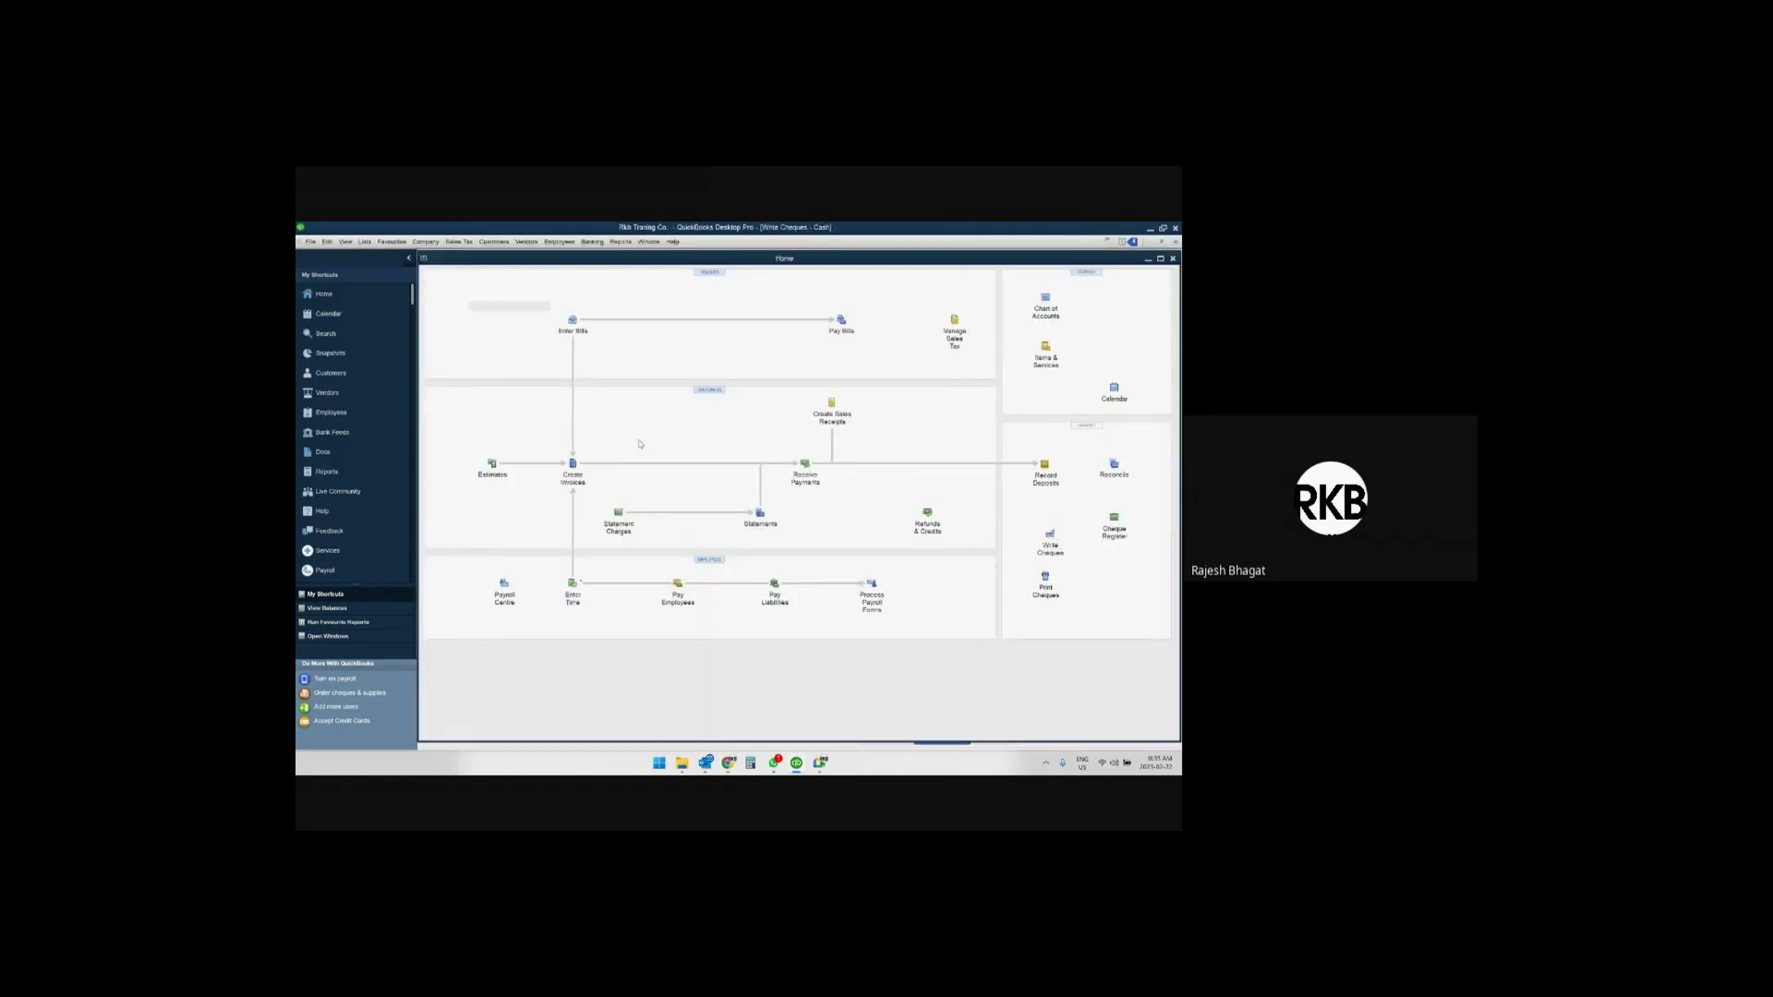
{"action": "key", "text": "Tab"}
{"action": "key", "text": "Tab"}
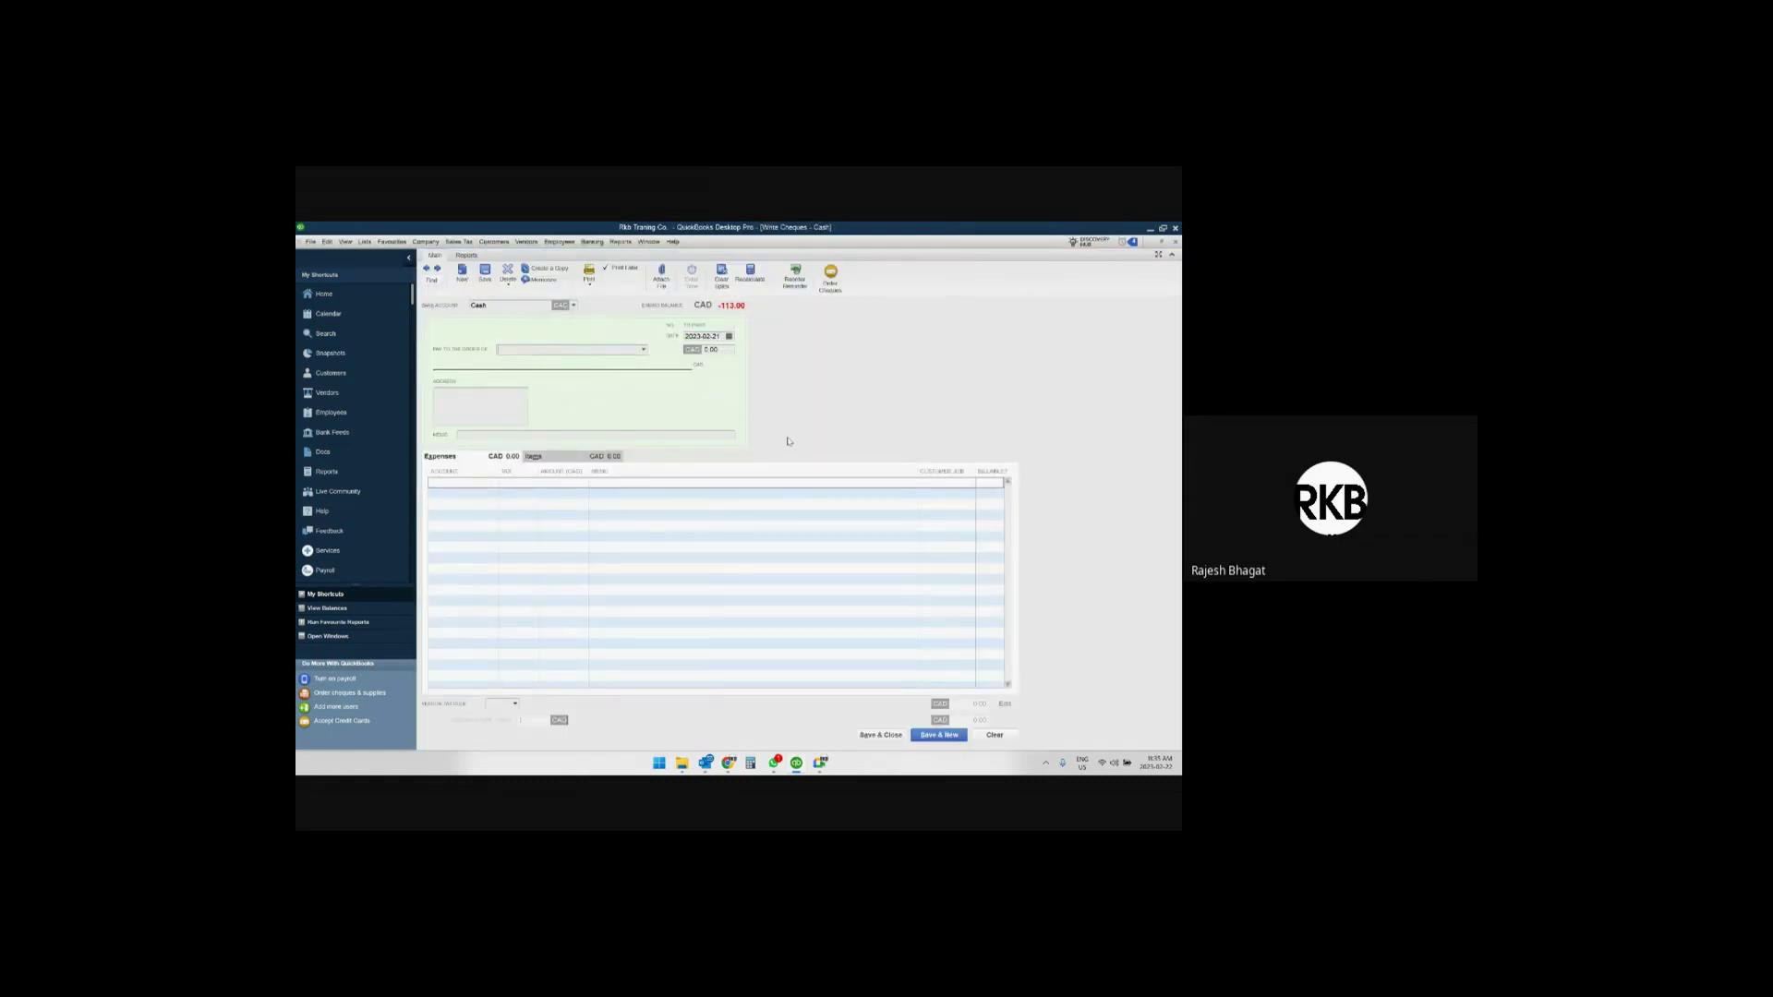
{"action": "type", "text": "XYG Restaurant"}
{"action": "key", "text": "Tab"}
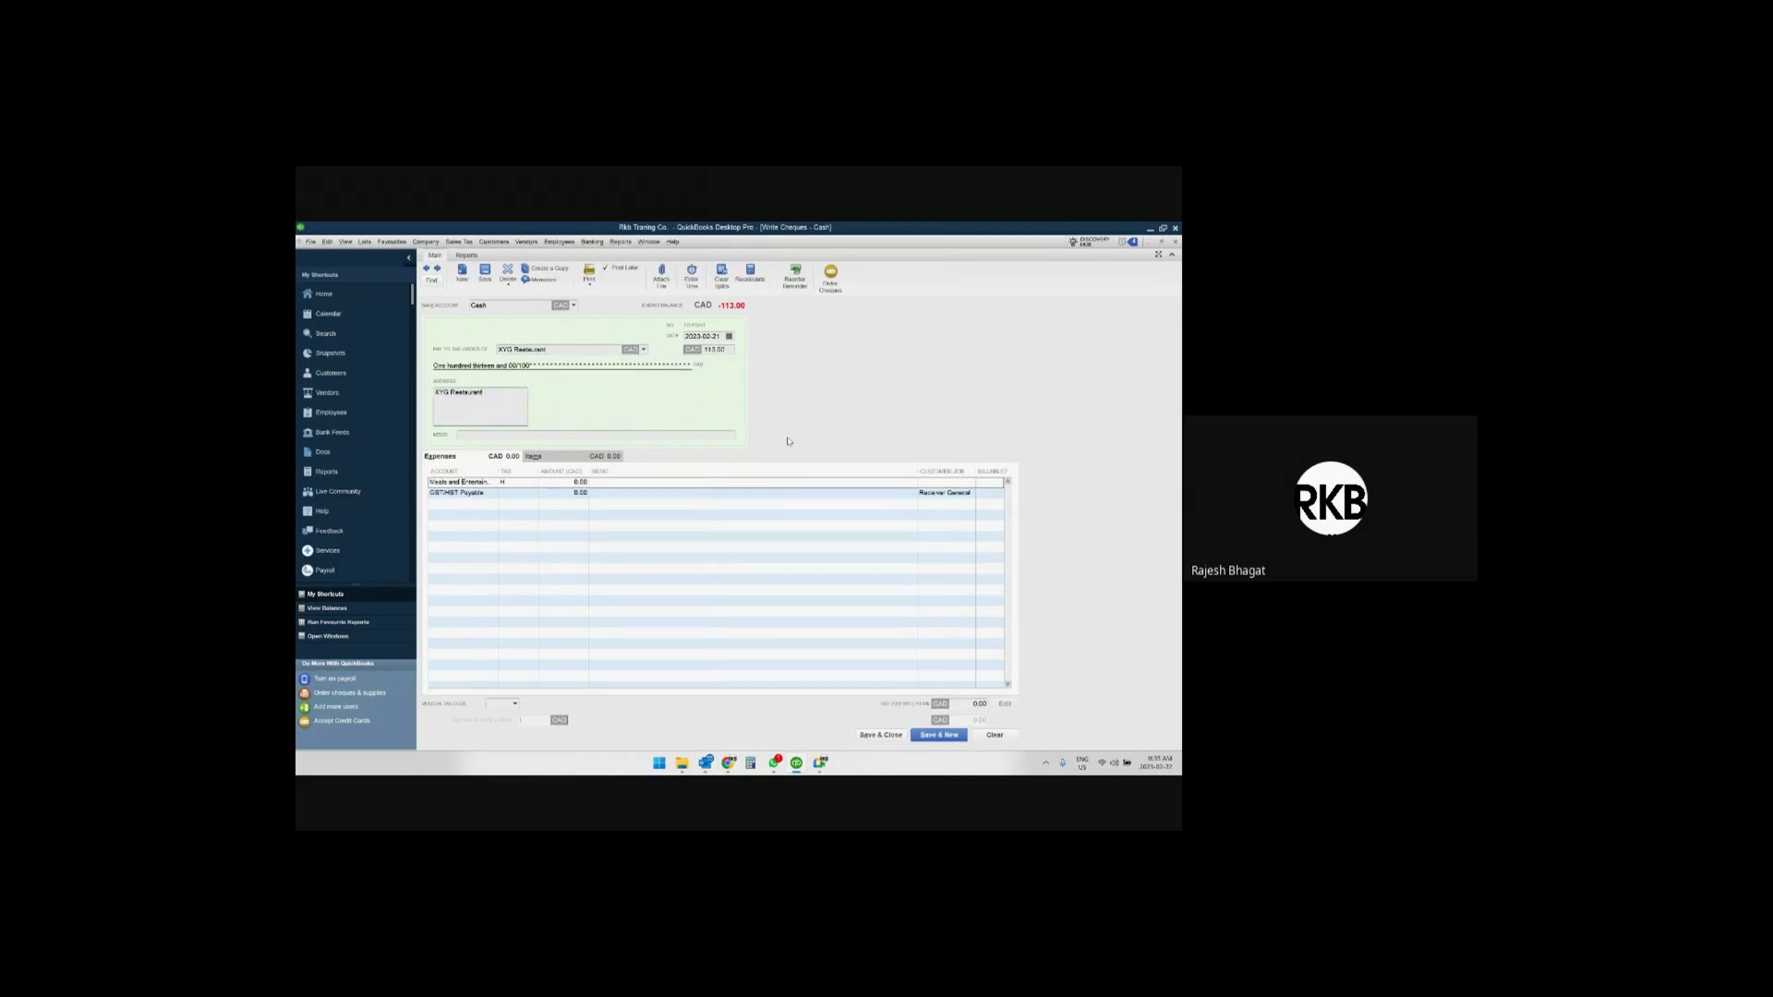
{"action": "left_click", "coordinate": [524, 435]}
{"action": "type", "text": "er"}
{"action": "key", "text": "Tab"}
{"action": "key", "text": "Tab"}
Apply the M&E tax code to the cheque's Meals and Entertainment line.
{"action": "left_click", "coordinate": [532, 483]}
{"action": "left_click", "coordinate": [511, 538]}
{"action": "key", "text": "Tab"}
Remove the GST/HST Payable account from the cheque's second expense line.
{"action": "left_click", "coordinate": [491, 496]}
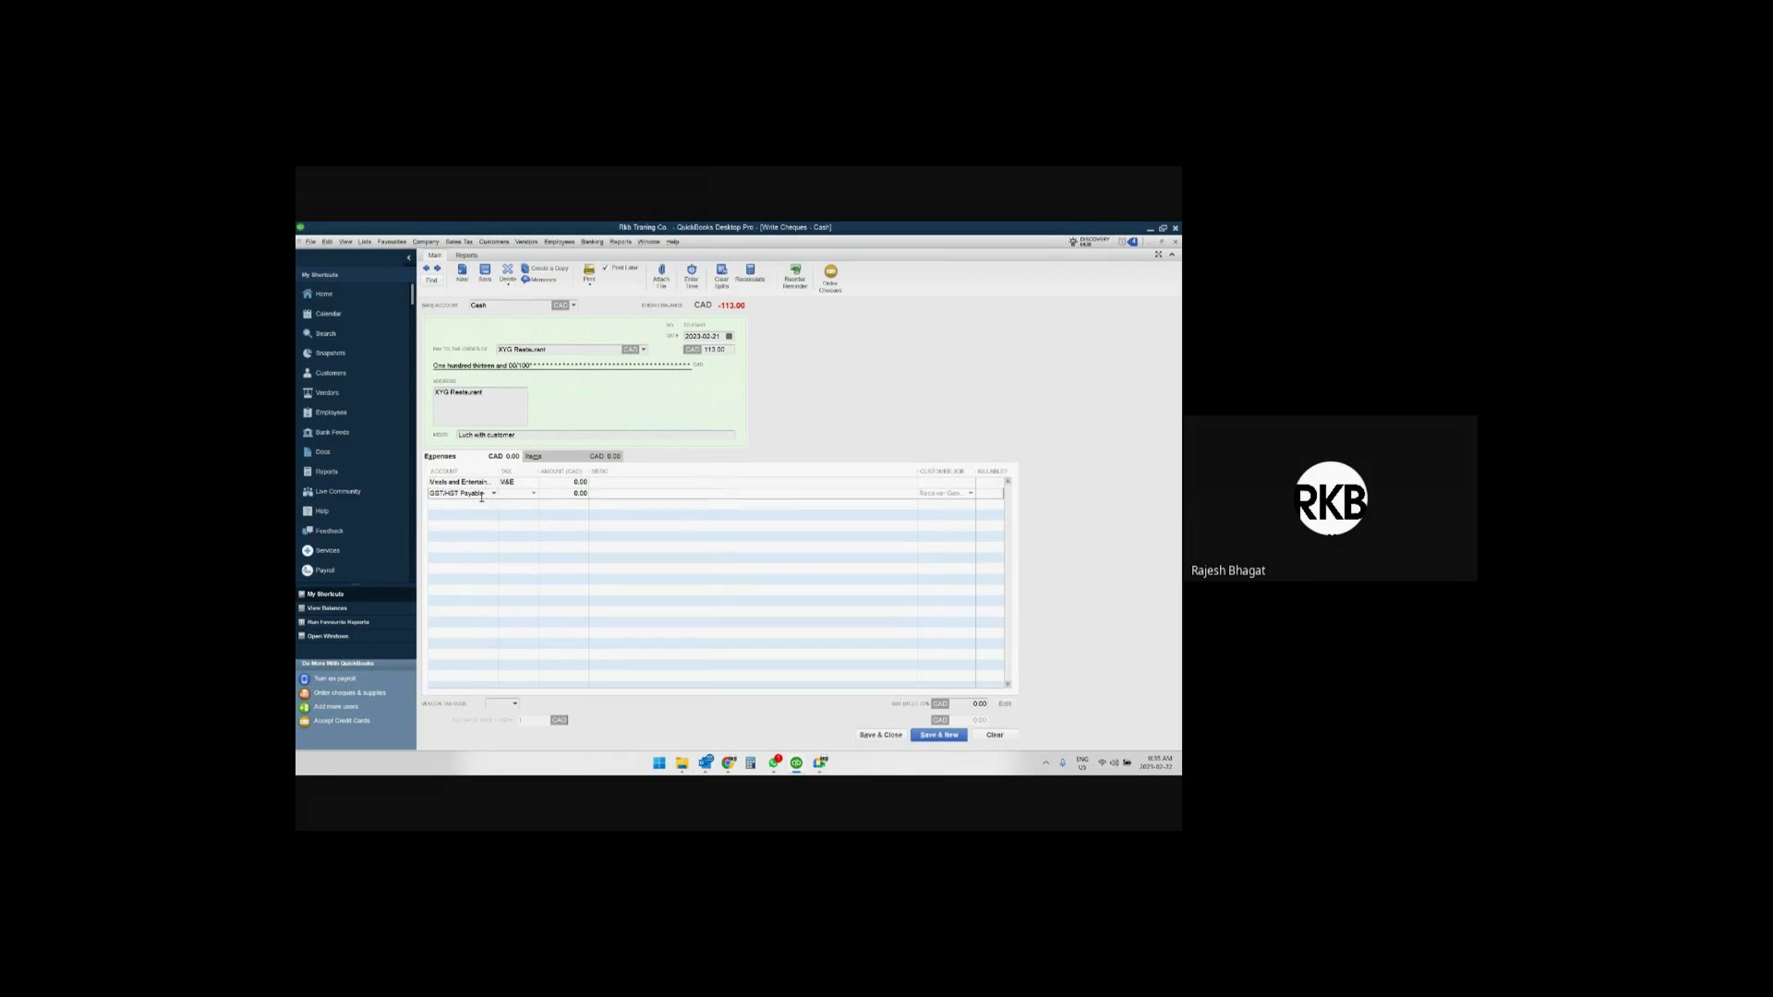
{"action": "key", "text": "BackSpace"}
{"action": "key", "text": "BackSpace"}
{"action": "key", "text": "BackSpace"}
{"action": "key", "text": "BackSpace"}
{"action": "key", "text": "BackSpace"}
{"action": "key", "text": "BackSpace"}
{"action": "key", "text": "BackSpace"}
{"action": "key", "text": "BackSpace"}
{"action": "key", "text": "BackSpace"}
{"action": "key", "text": "BackSpace"}
{"action": "key", "text": "BackSpace"}
{"action": "key", "text": "BackSpace"}
{"action": "key", "text": "BackSpace"}
{"action": "key", "text": "BackSpace"}
{"action": "key", "text": "BackSpace"}
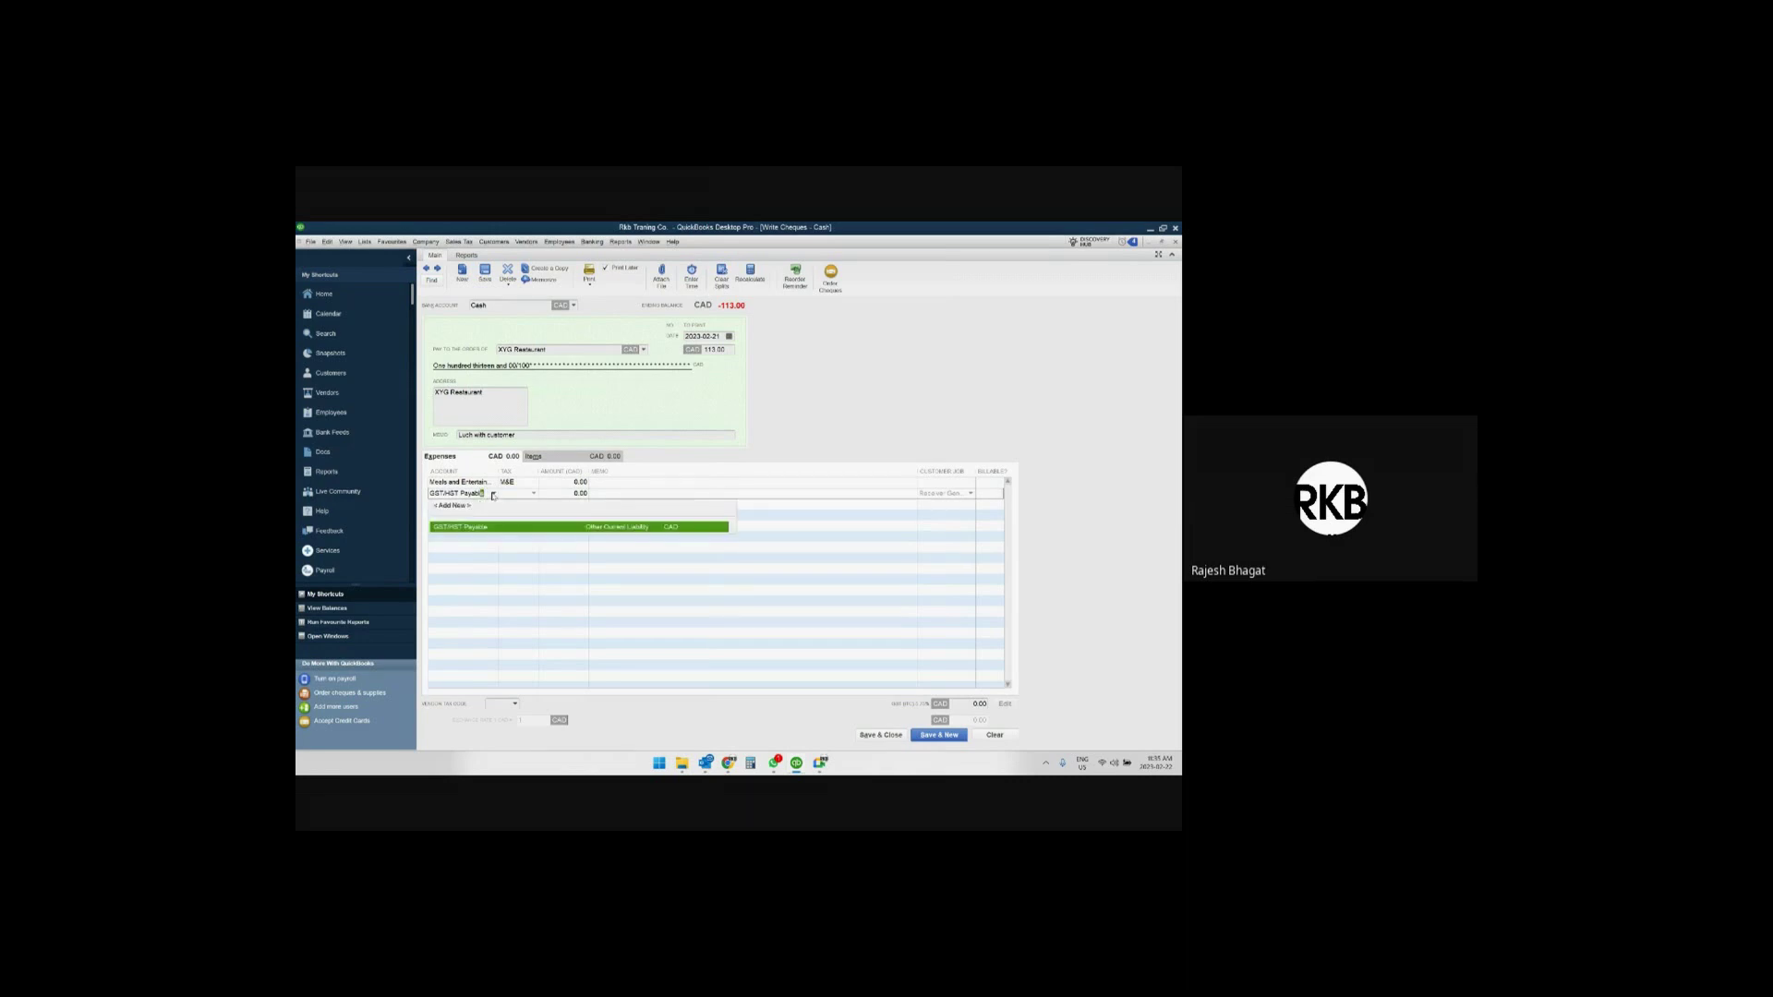
Change the Meals and Entertainment line's tax code to H.
{"action": "left_click", "coordinate": [490, 484]}
{"action": "left_click", "coordinate": [533, 482]}
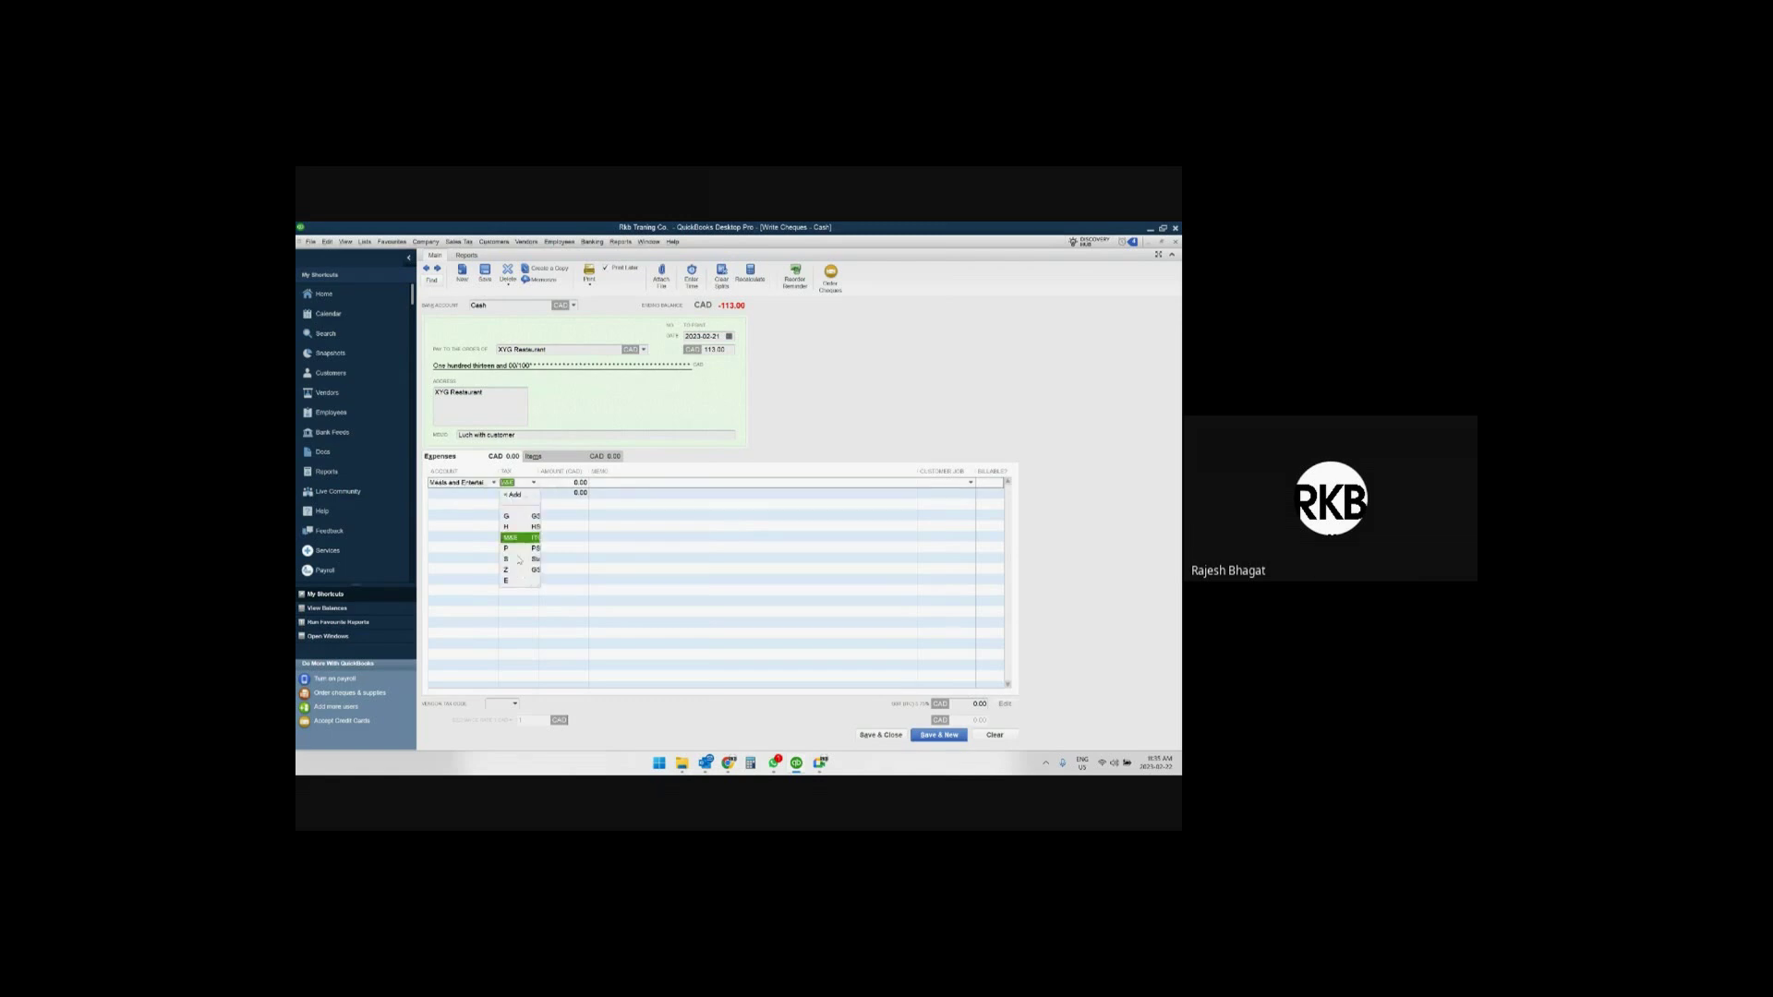
{"action": "left_click", "coordinate": [508, 528]}
{"action": "key", "text": "Tab"}
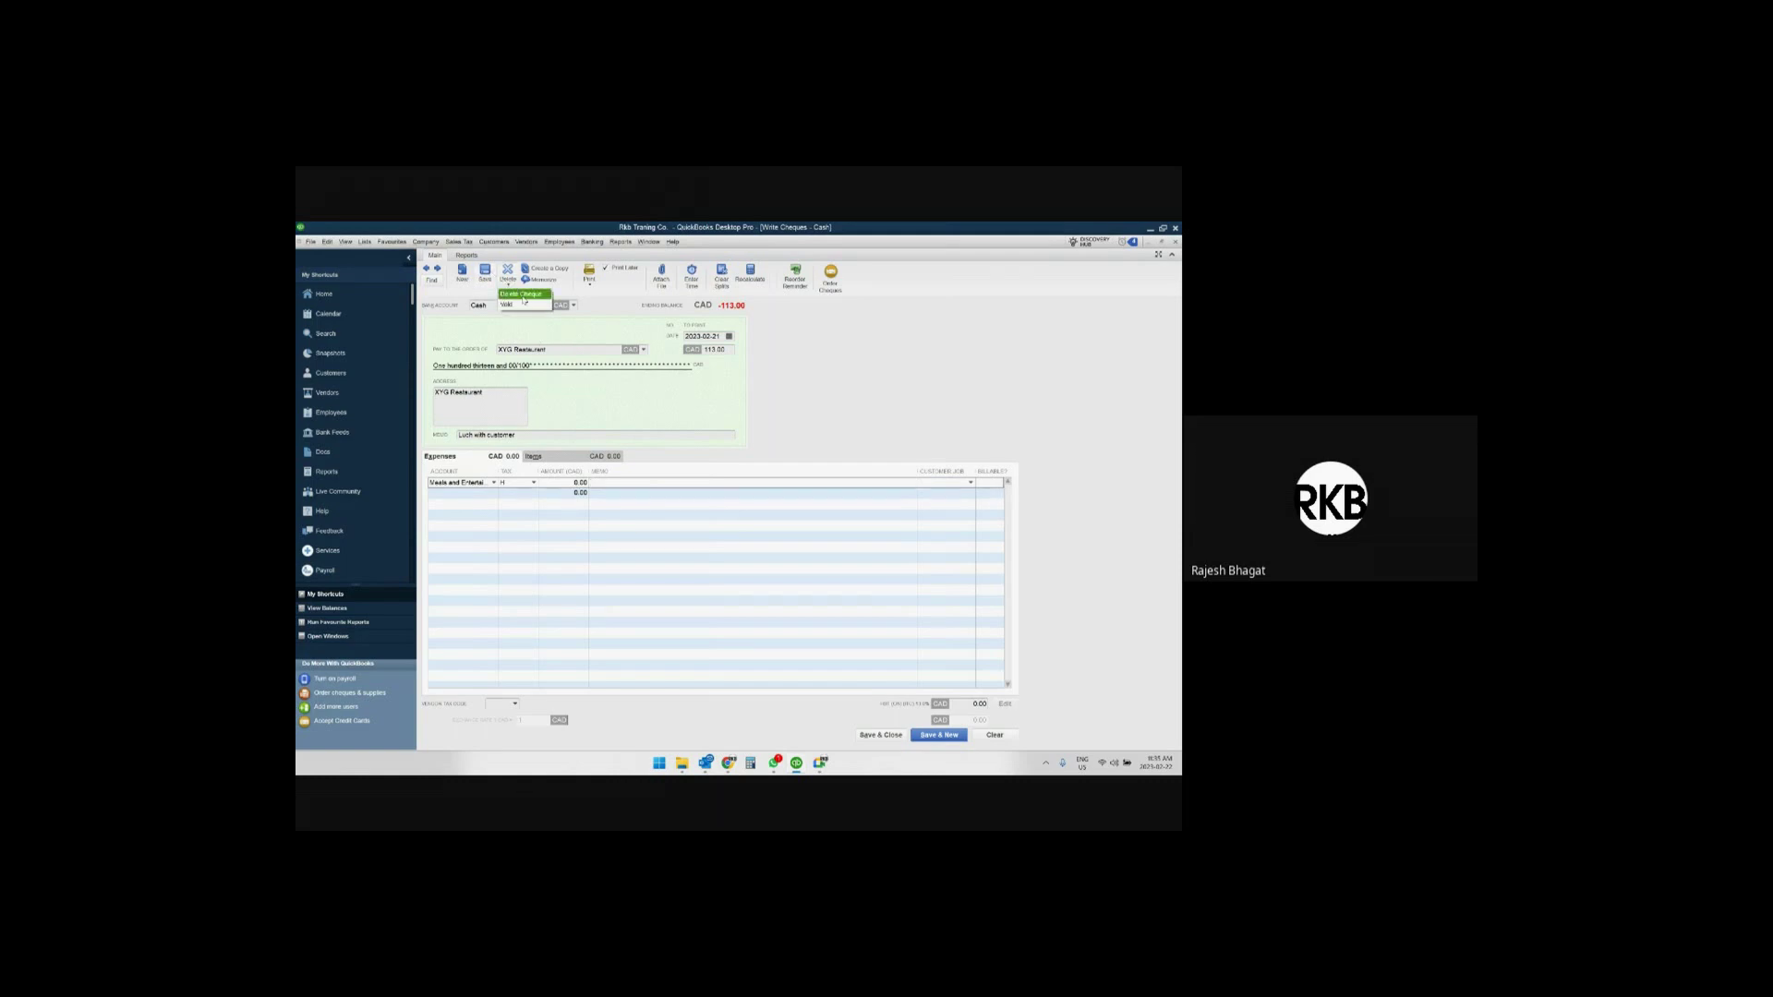
Try to save and close the restaurant cheque, dismiss the warning, and clear the form.
{"action": "left_click", "coordinate": [881, 734]}
{"action": "left_click", "coordinate": [721, 394]}
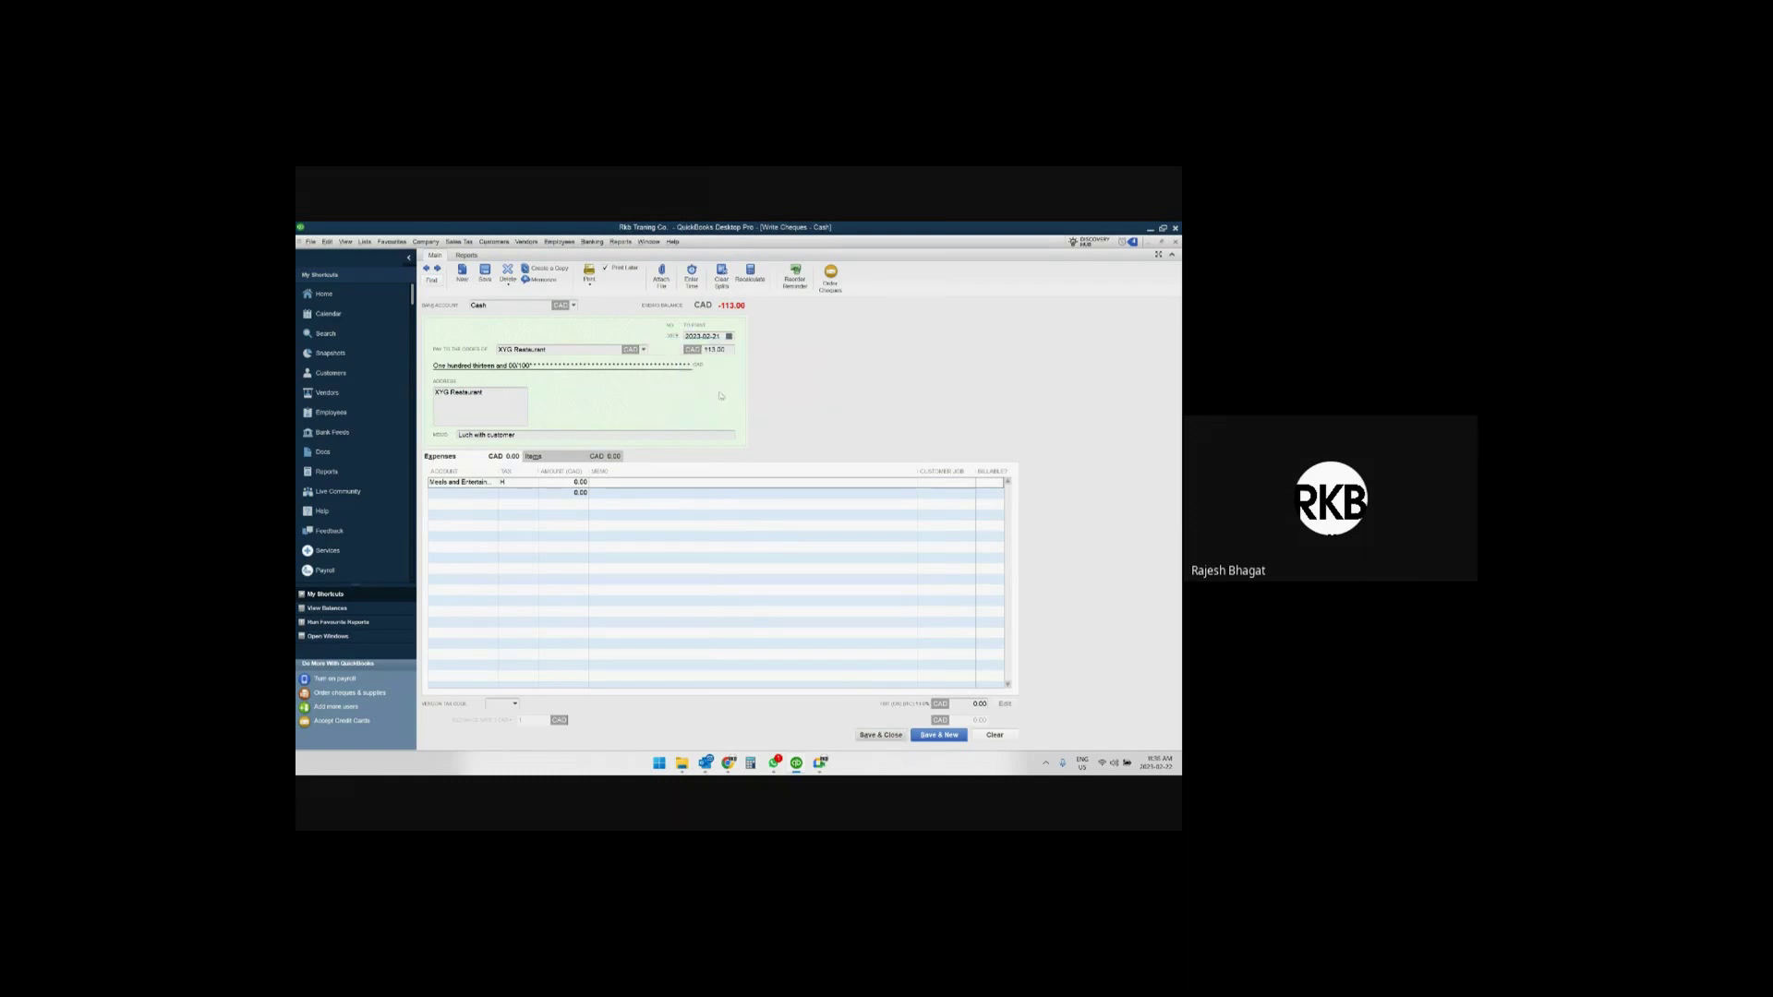
{"action": "left_click", "coordinate": [889, 736]}
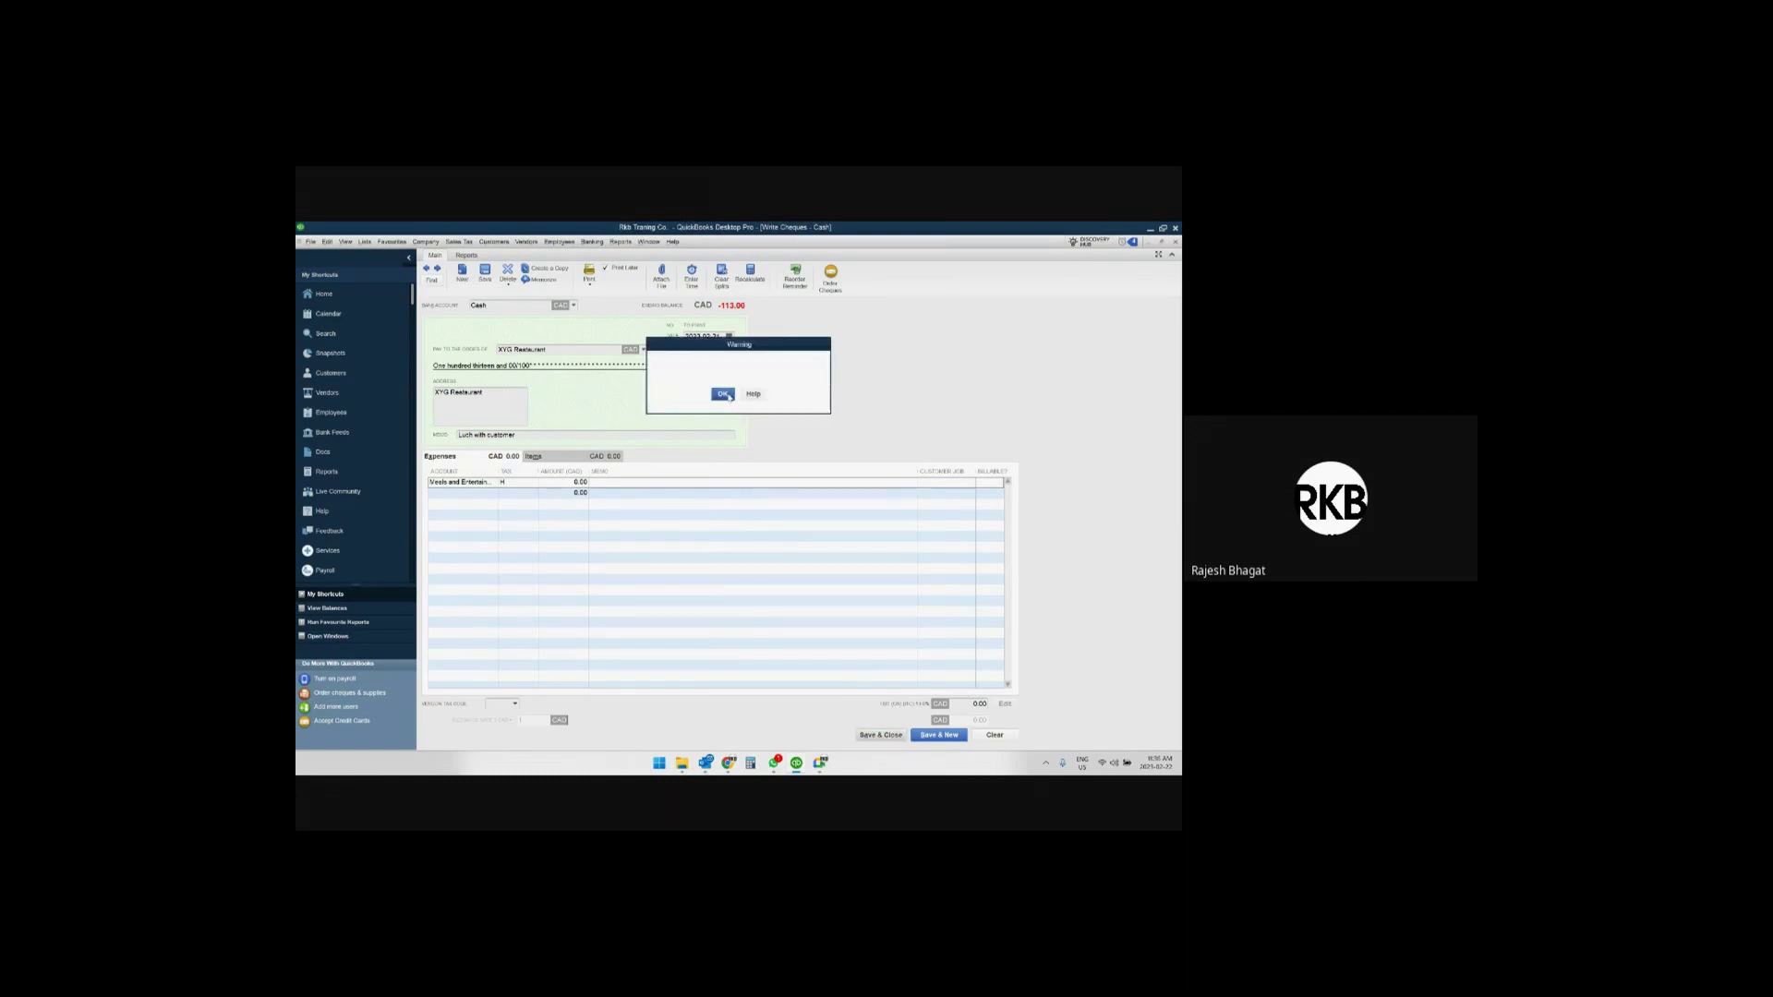
{"action": "left_click", "coordinate": [723, 394]}
{"action": "left_click", "coordinate": [993, 736]}
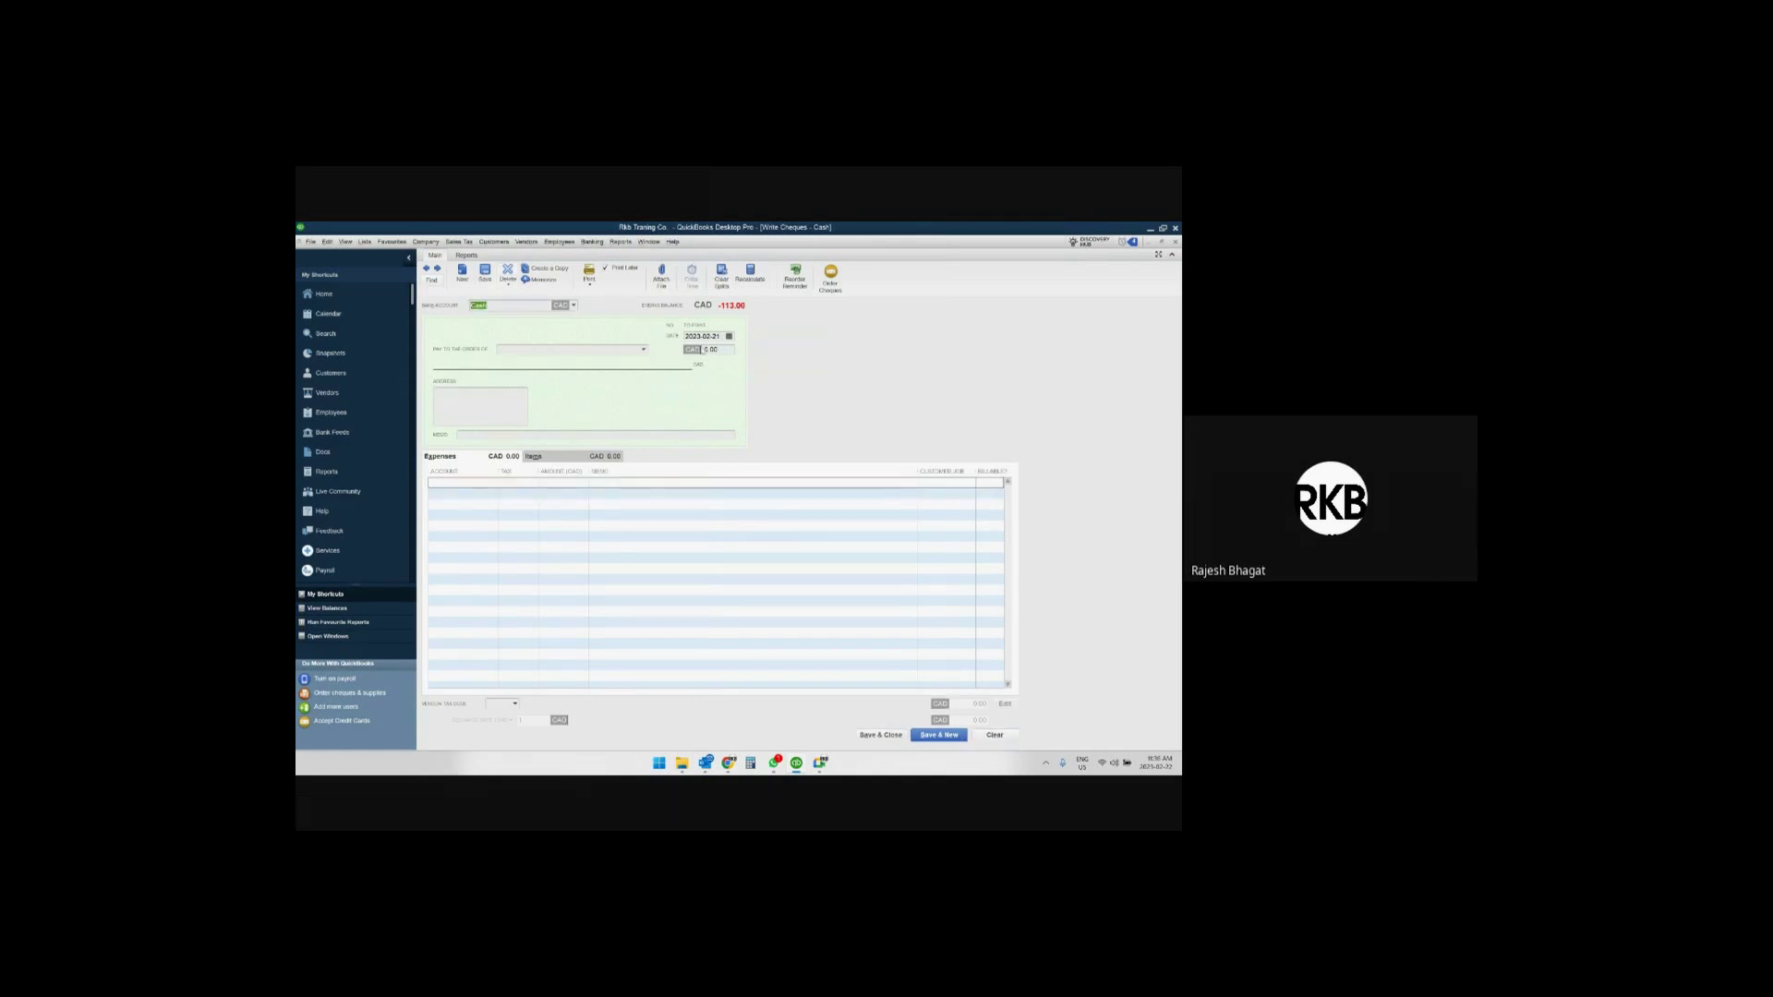
Enter a cash cheque payable to XYG Restaurant for 113.00 on the blank form.
{"action": "left_click", "coordinate": [644, 349]}
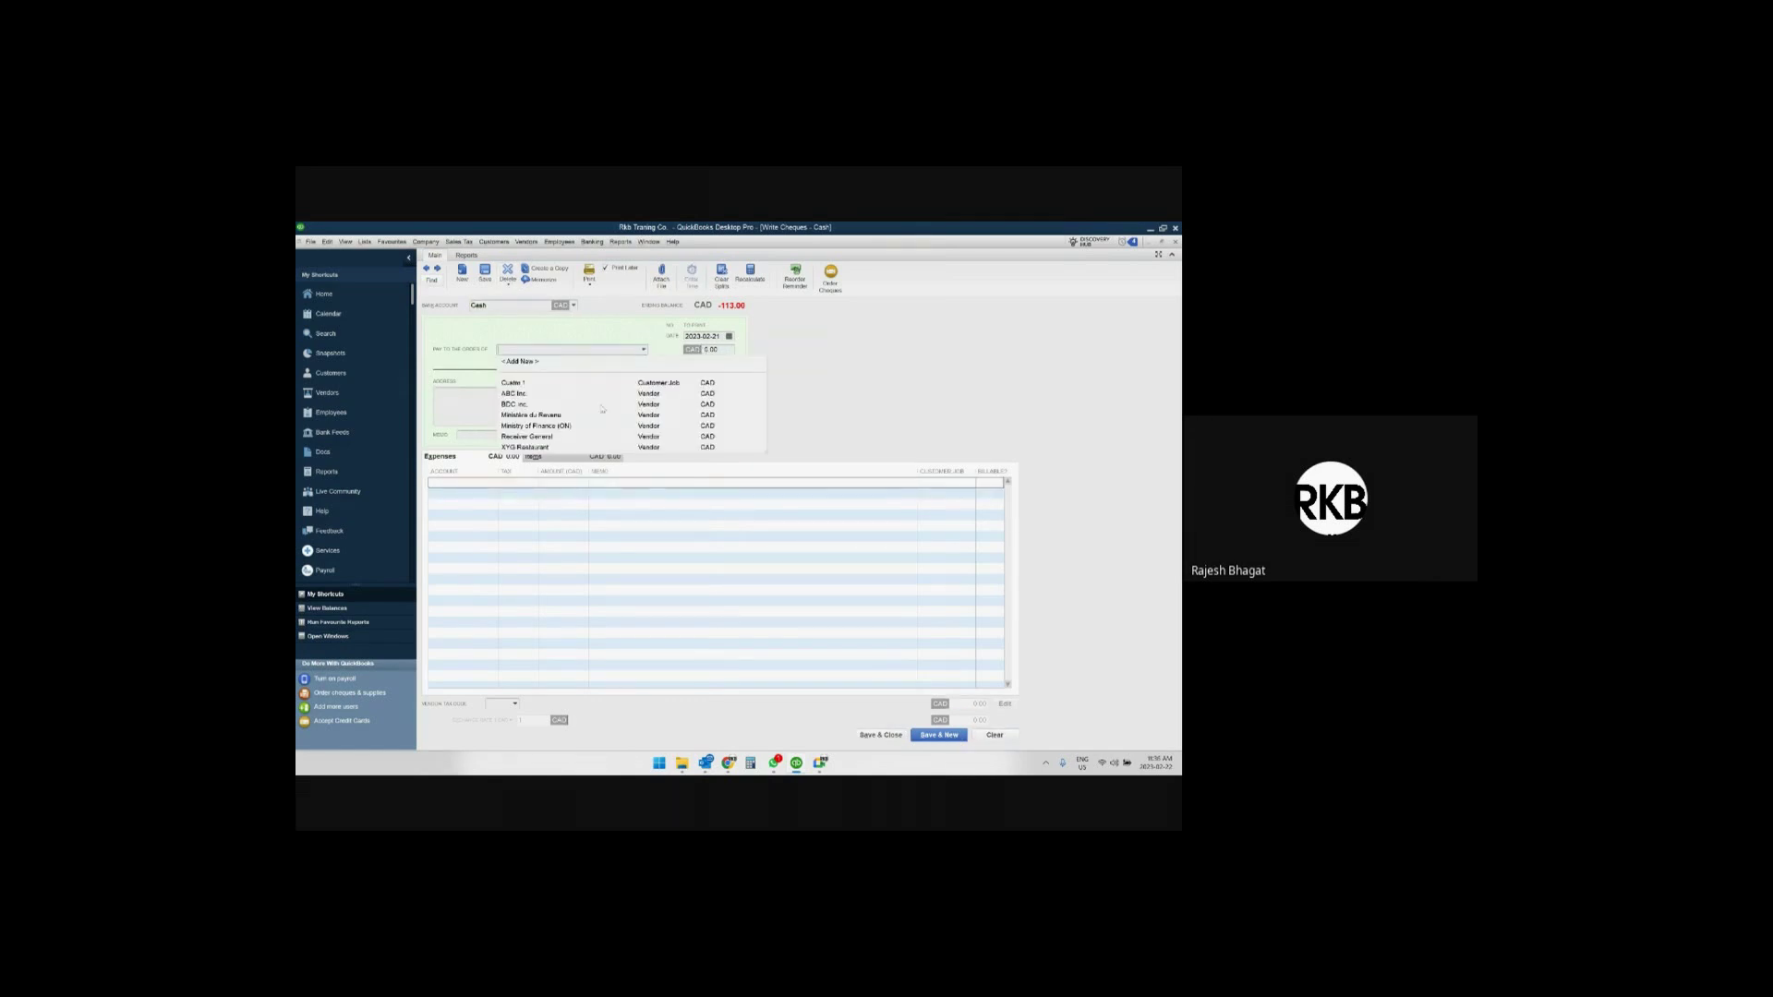
{"action": "left_click", "coordinate": [525, 447]}
{"action": "type", "text": "113"}
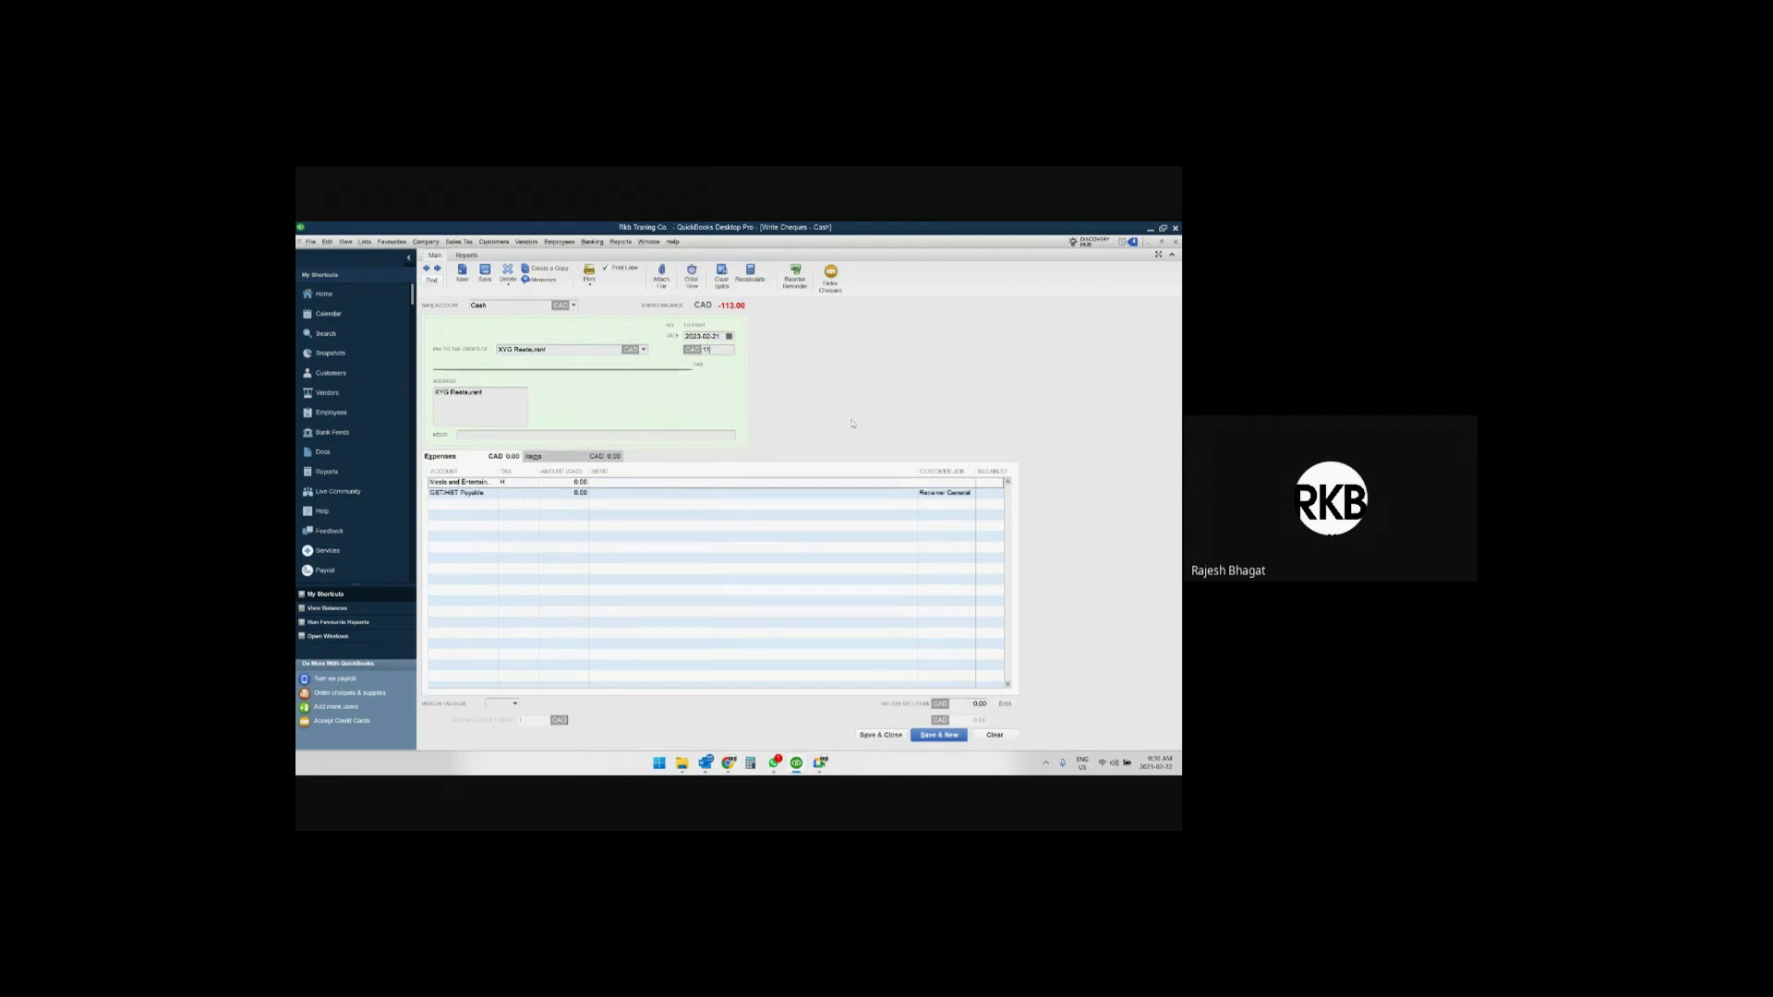
{"action": "key", "text": "Tab"}
{"action": "key", "text": "Tab"}
{"action": "key", "text": "Tab"}
{"action": "key", "text": "Tab"}
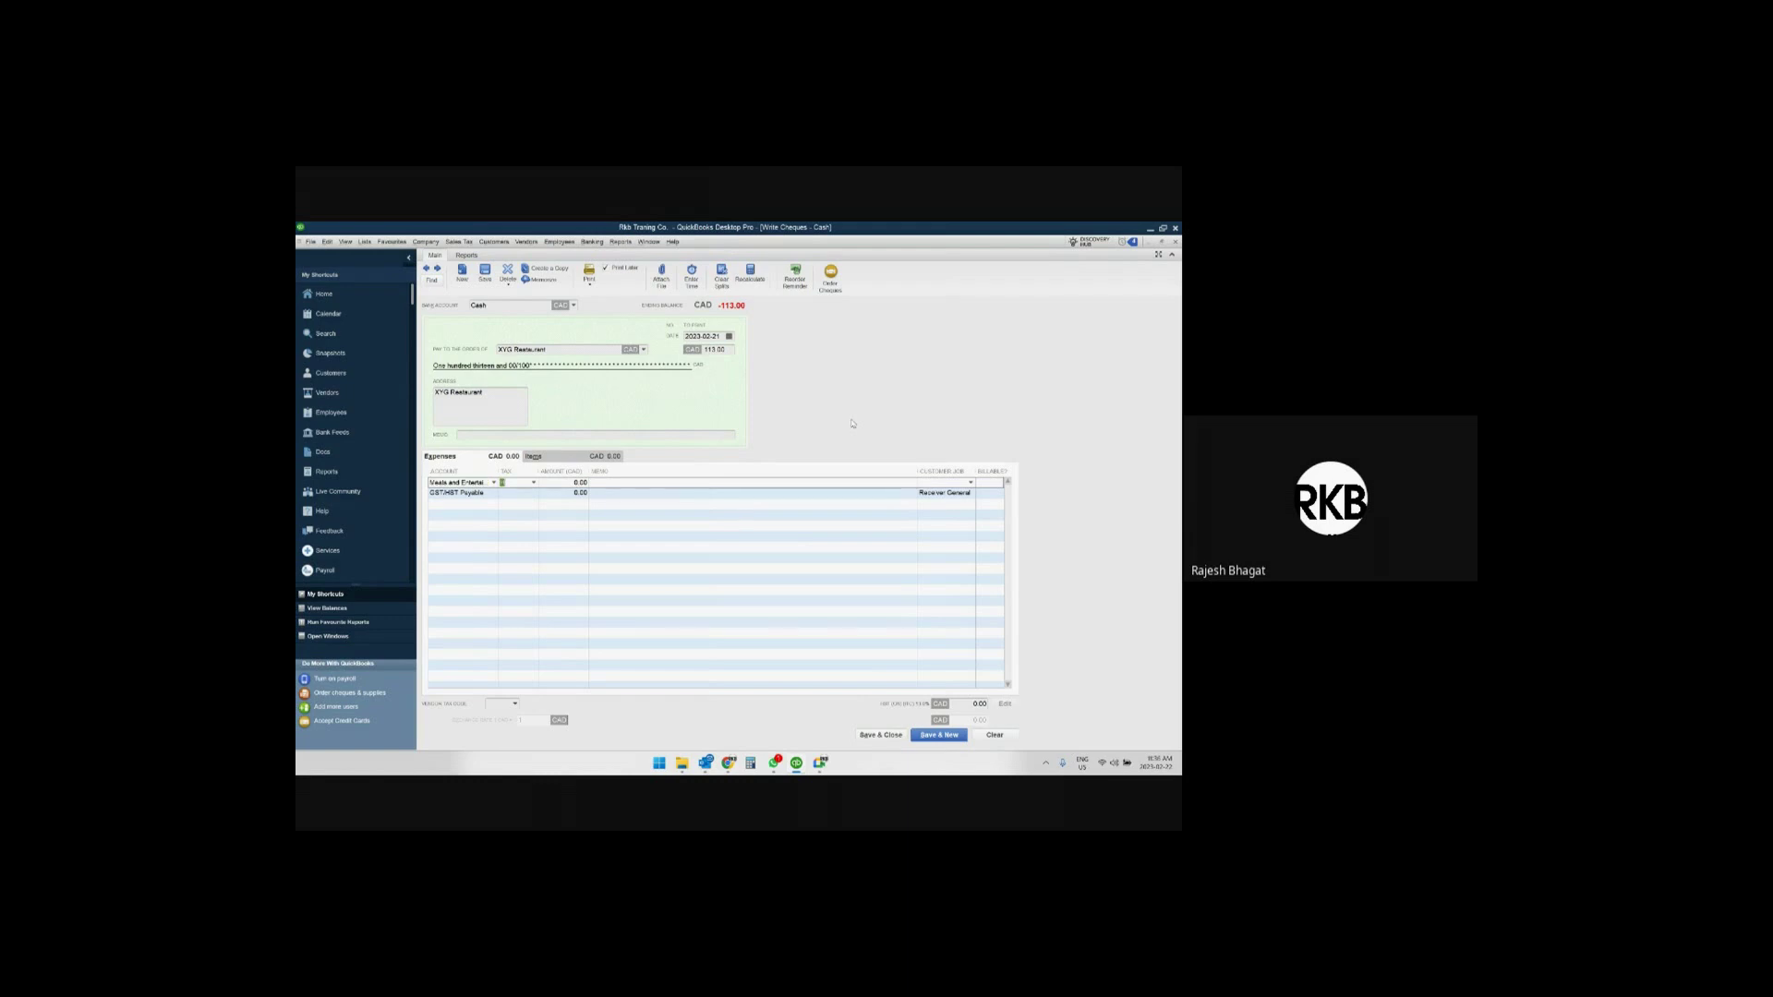
Set the Meals and Entertainment line's tax code to M&E, clear the cheque, and close the form.
{"action": "left_click", "coordinate": [534, 482]}
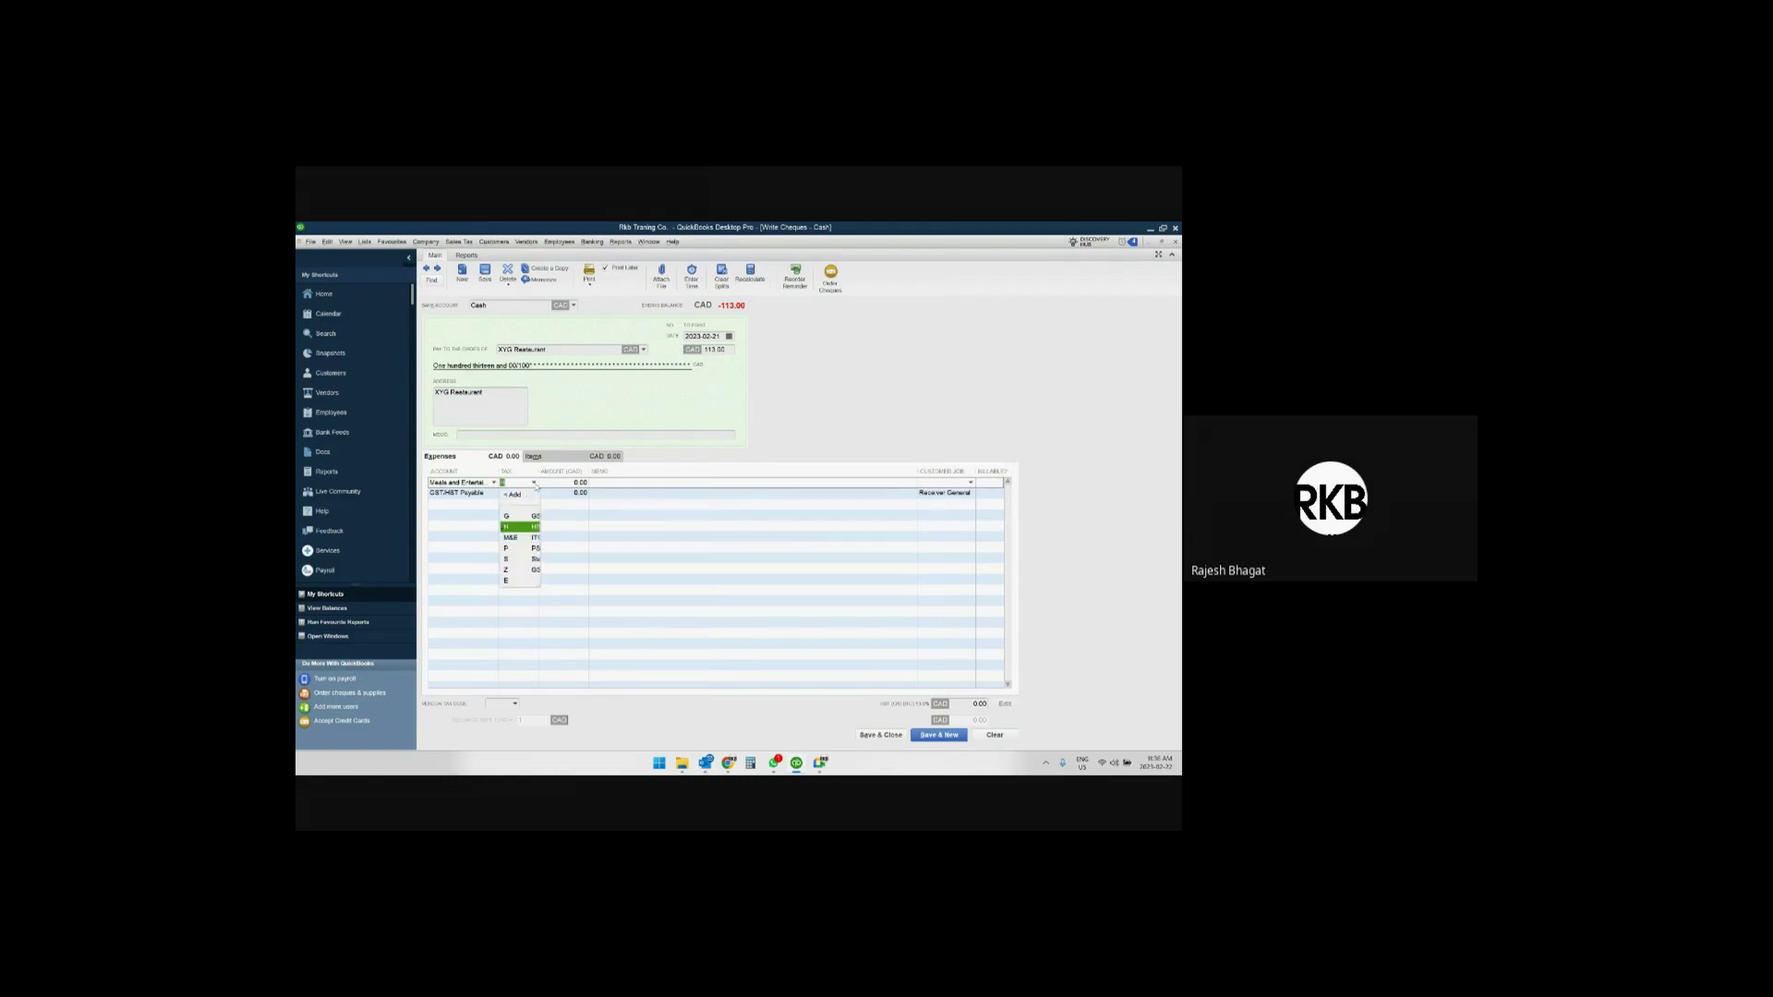
{"action": "left_click", "coordinate": [510, 539]}
{"action": "key", "text": "Tab"}
{"action": "left_click", "coordinate": [994, 735]}
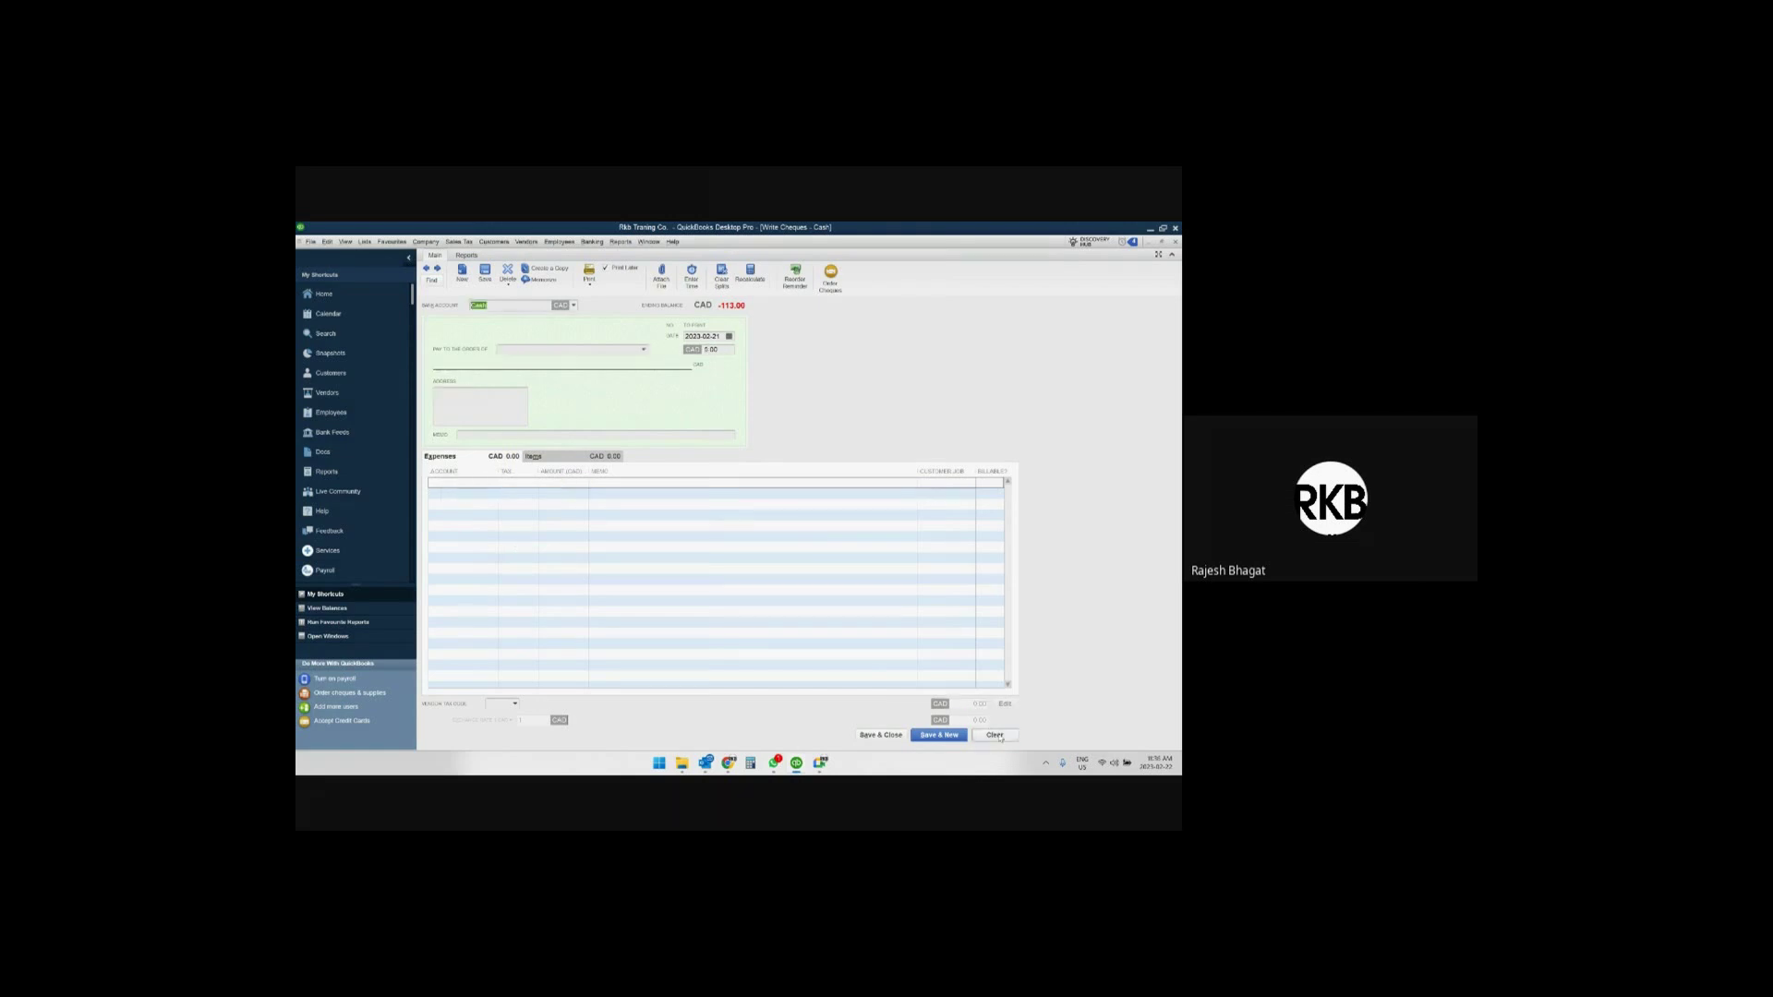
{"action": "left_click", "coordinate": [882, 735]}
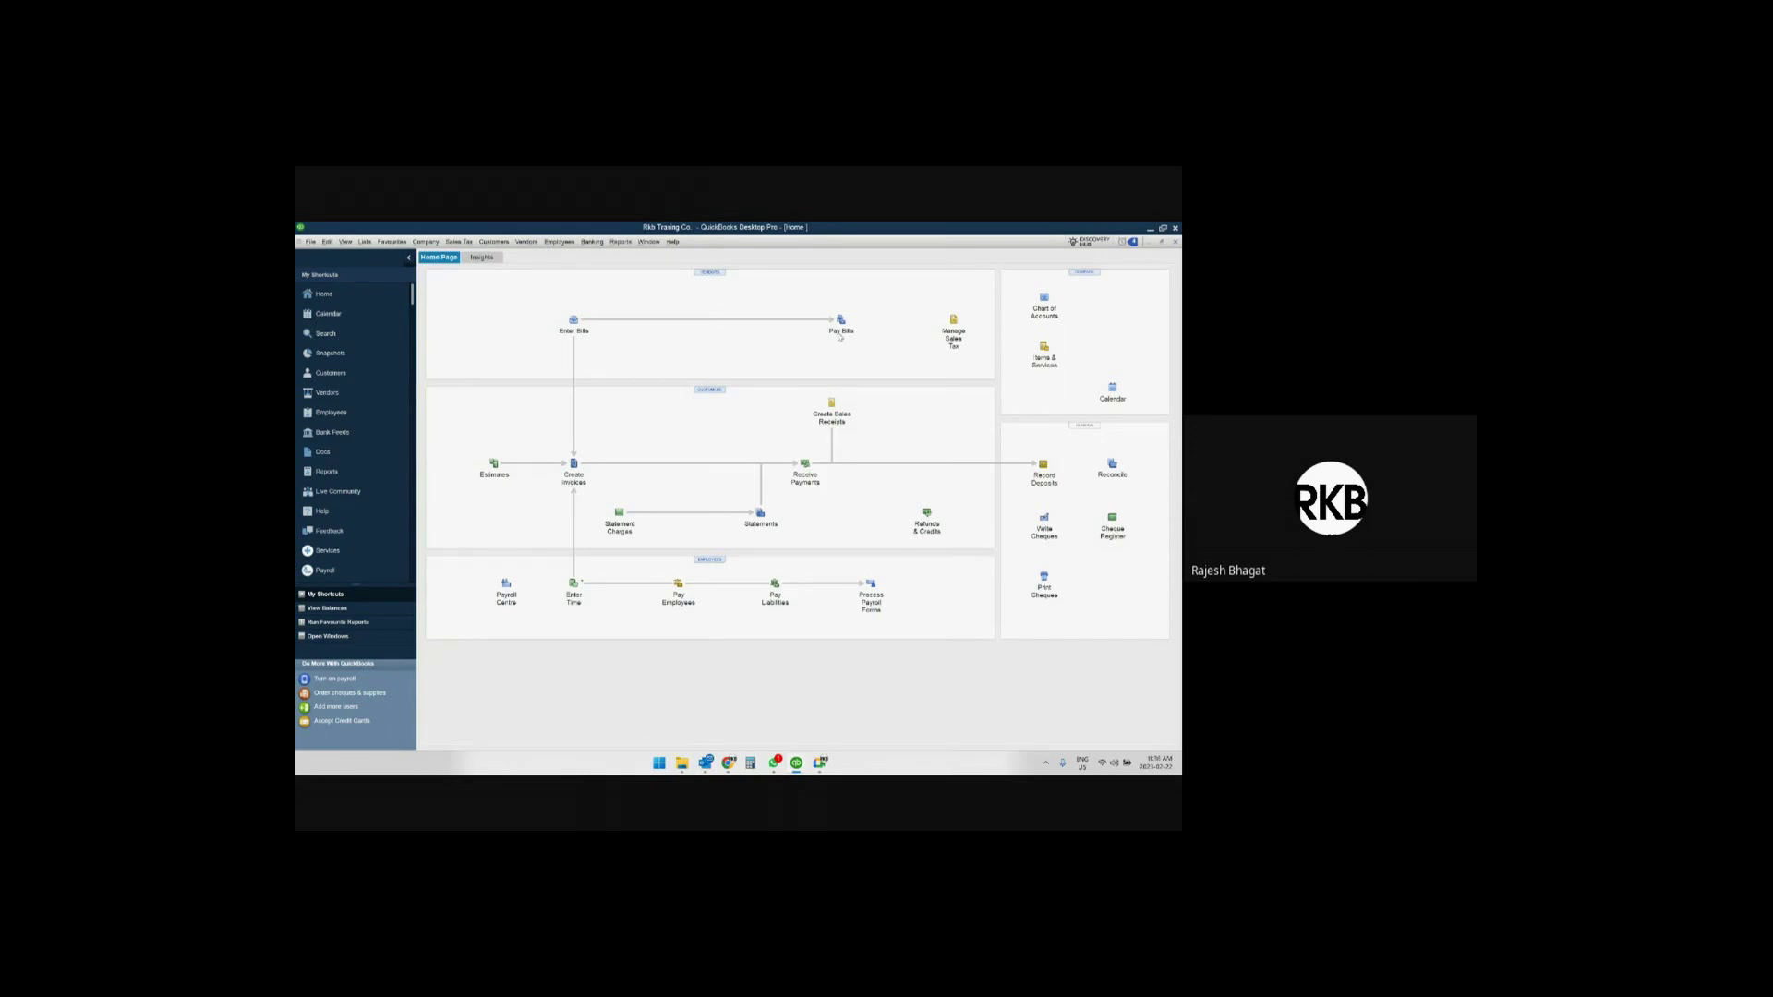
Open a new cash cheque and make it payable to XYG Restaurant for 113.00, keeping tax code H on the meals line.
{"action": "left_click", "coordinate": [1046, 522]}
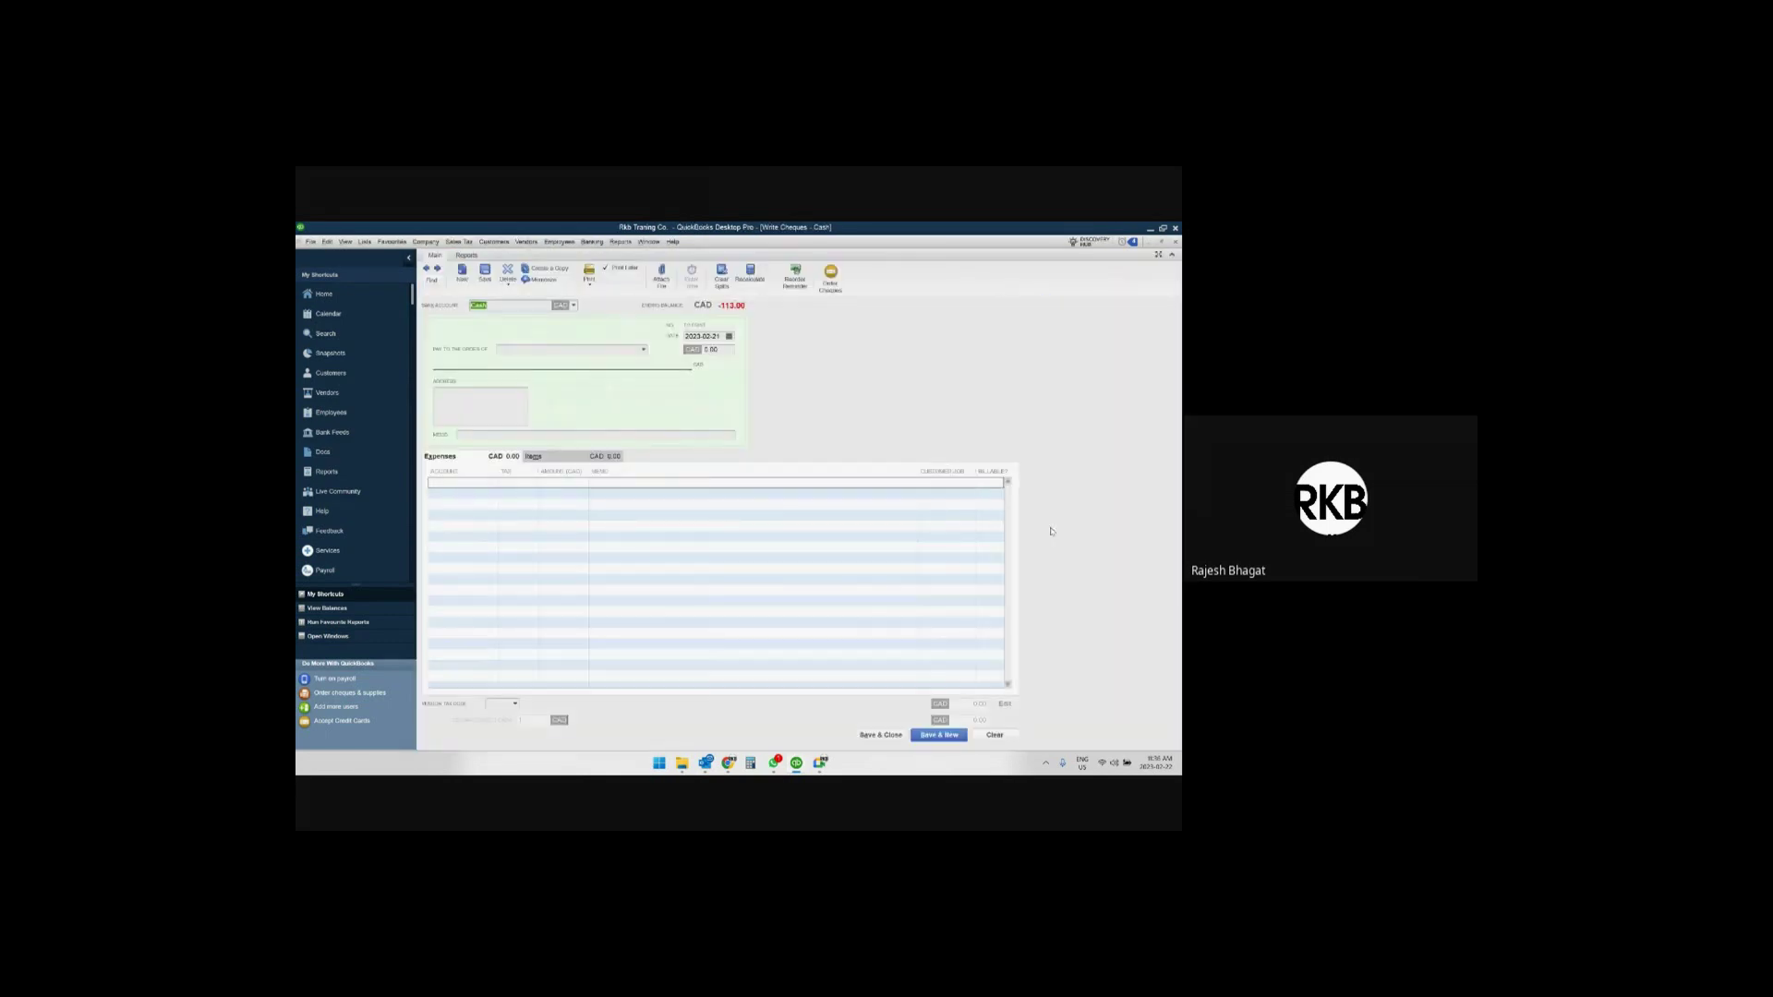
{"action": "left_click", "coordinate": [644, 349]}
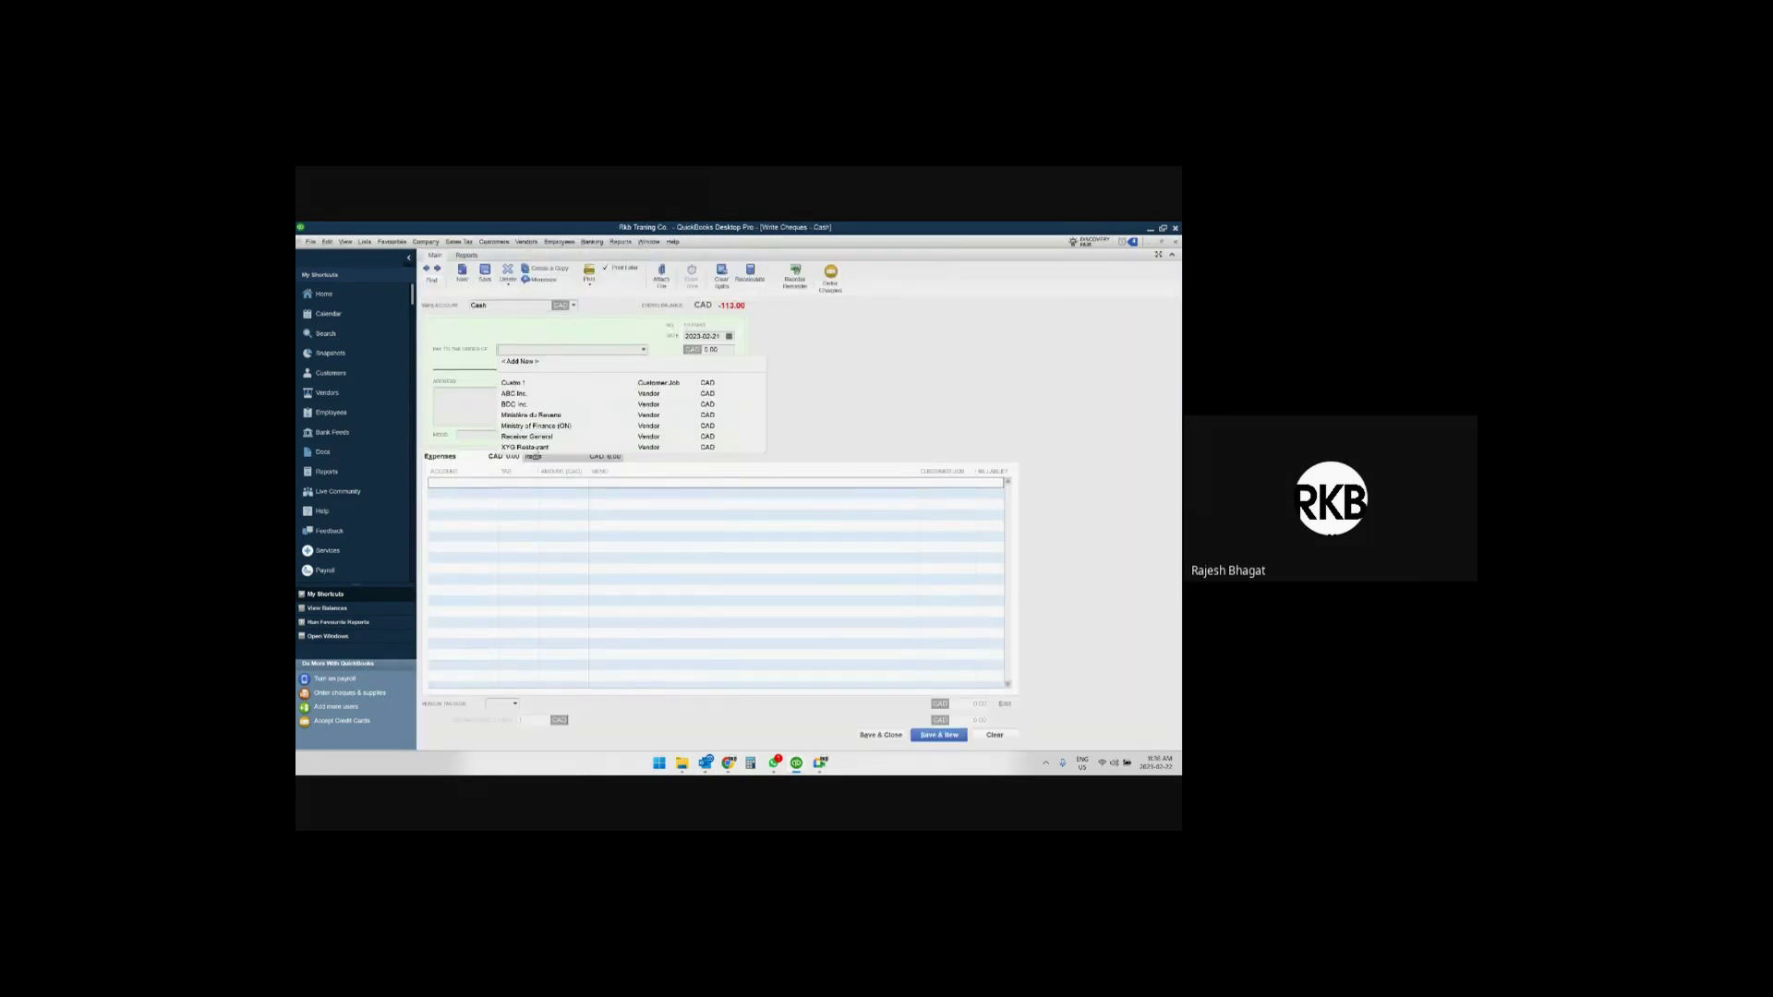
{"action": "left_click", "coordinate": [546, 448]}
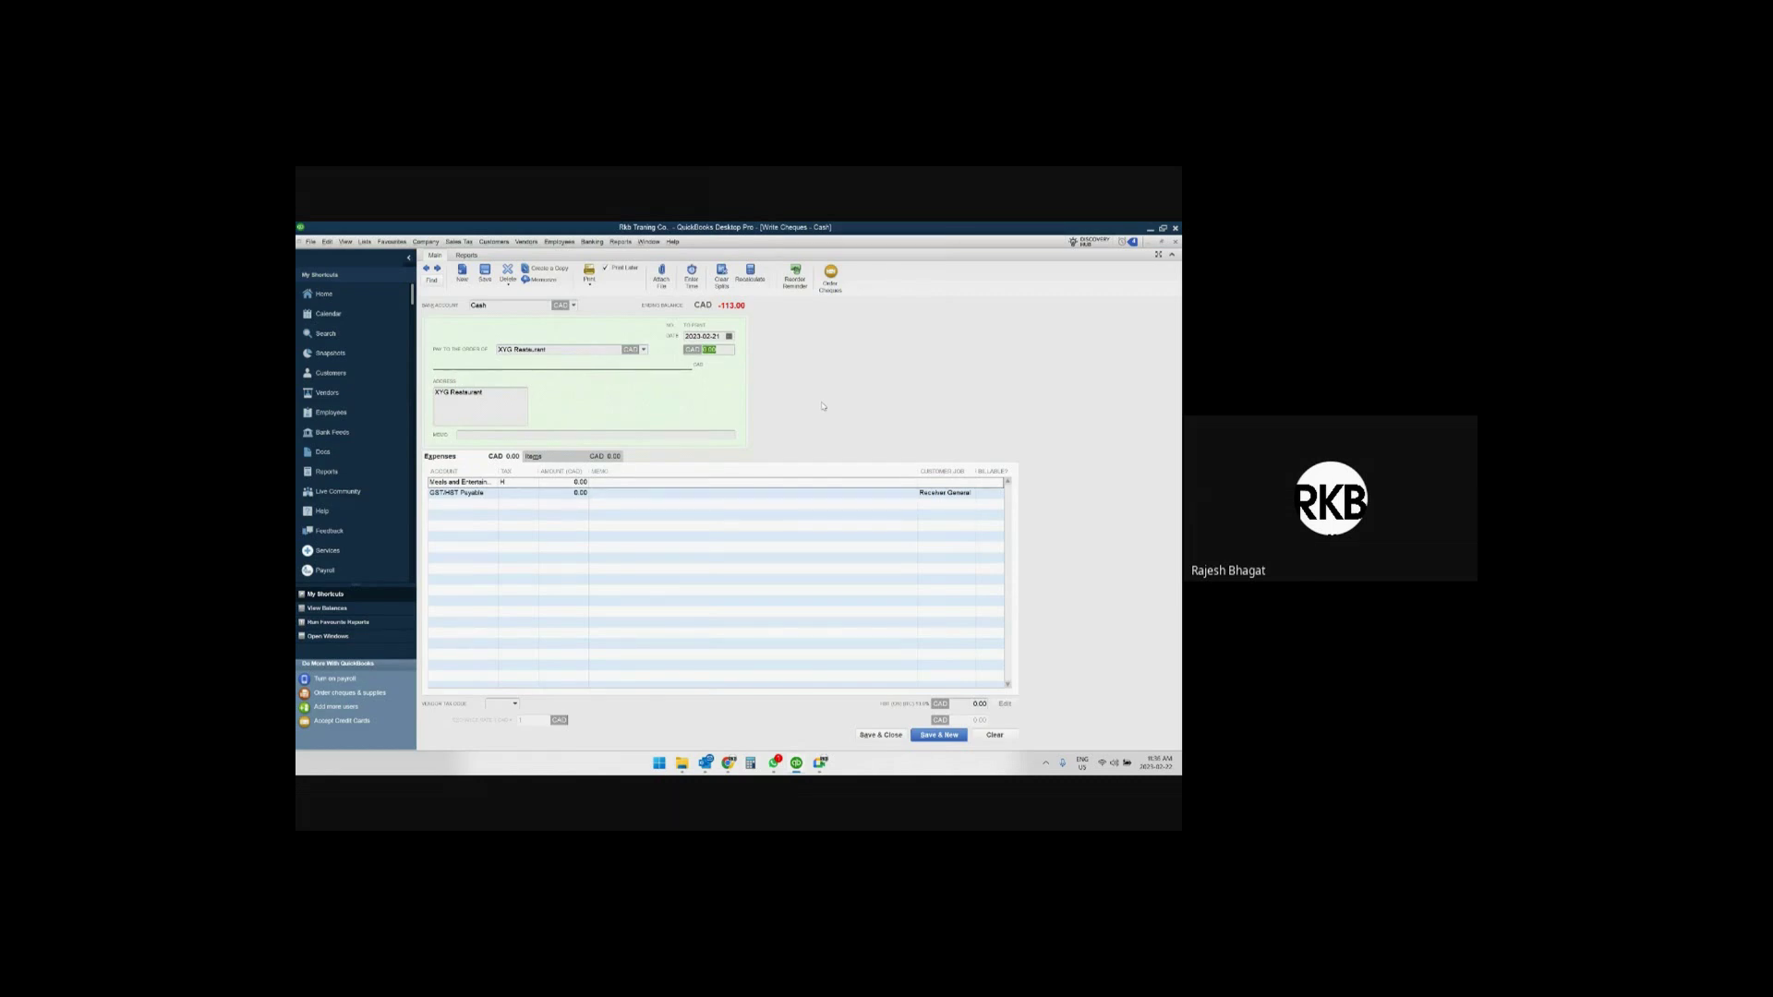
{"action": "type", "text": "113"}
{"action": "key", "text": "Tab"}
{"action": "key", "text": "Tab"}
{"action": "key", "text": "Tab"}
{"action": "key", "text": "Tab"}
{"action": "key", "text": "Tab"}
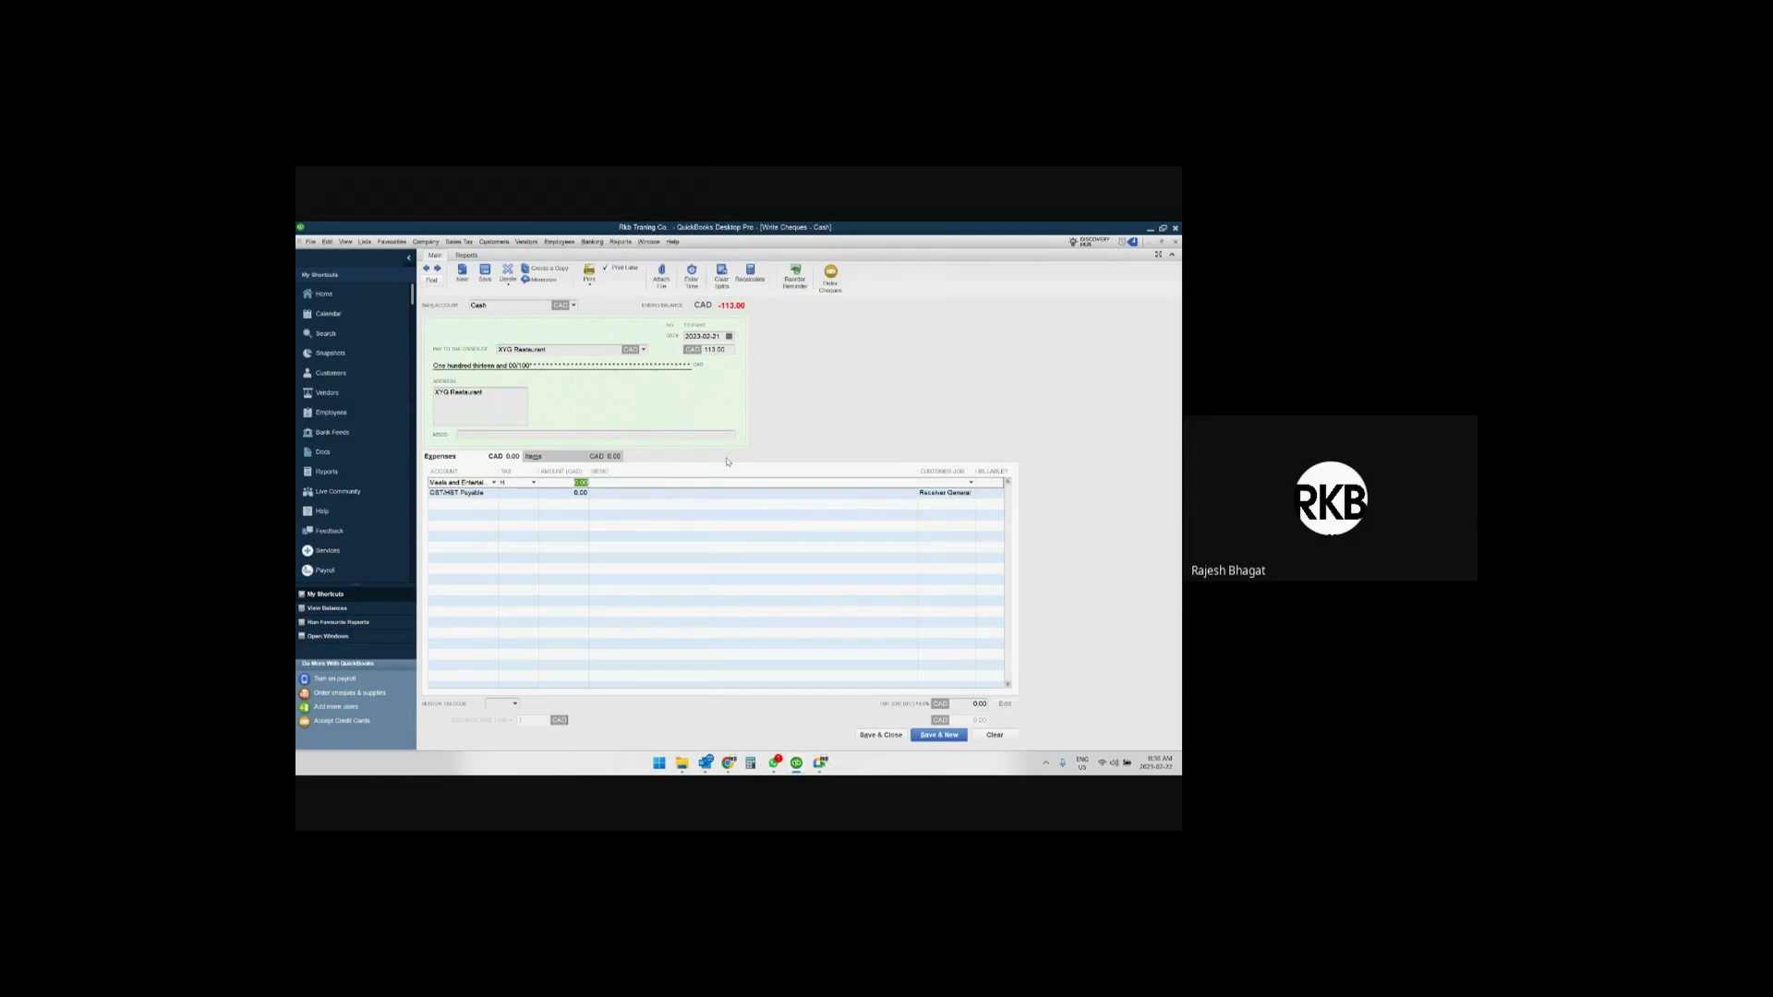
Enter the Meals and Entertainment line's amount, save and close the cheque, and open a blank one.
{"action": "type", "text": "10"}
{"action": "key", "text": "Tab"}
{"action": "left_click", "coordinate": [879, 736]}
{"action": "left_click", "coordinate": [1047, 525]}
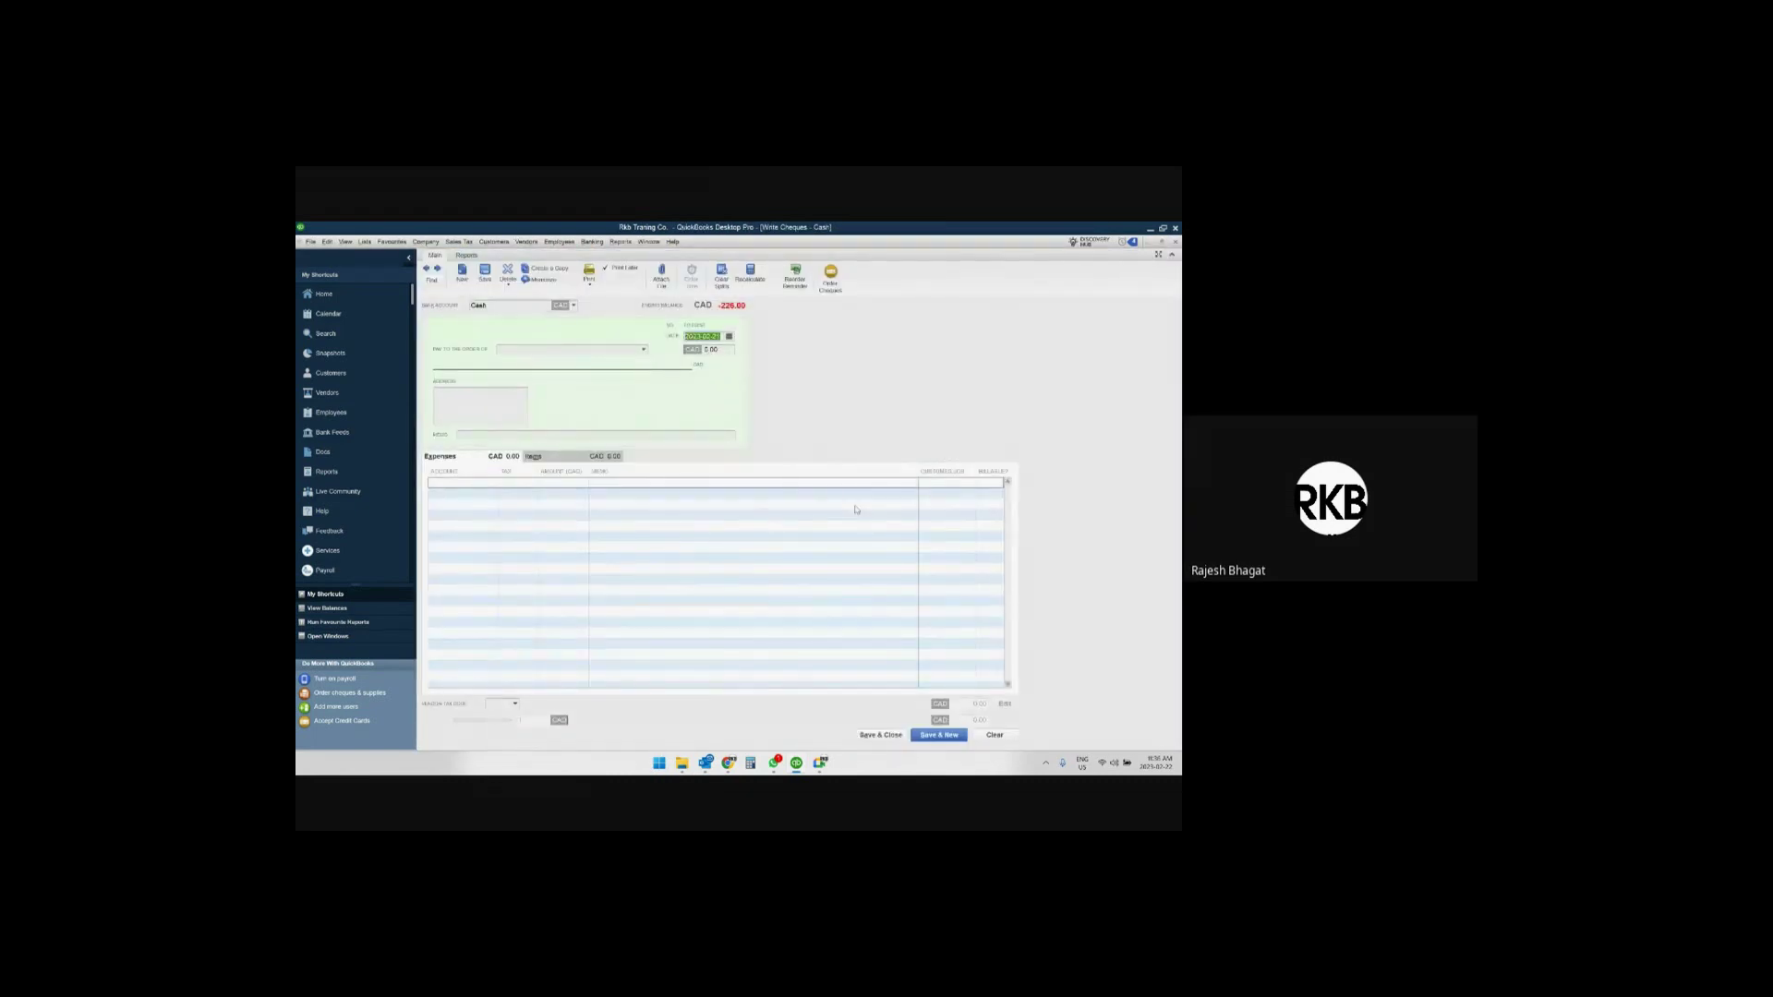
Fill in a 113.00 cheque to XYG Restaurant with tax code M&E on the Meals and Entertainment line, and clear the form.
{"action": "type", "text": "XYG Restaurant"}
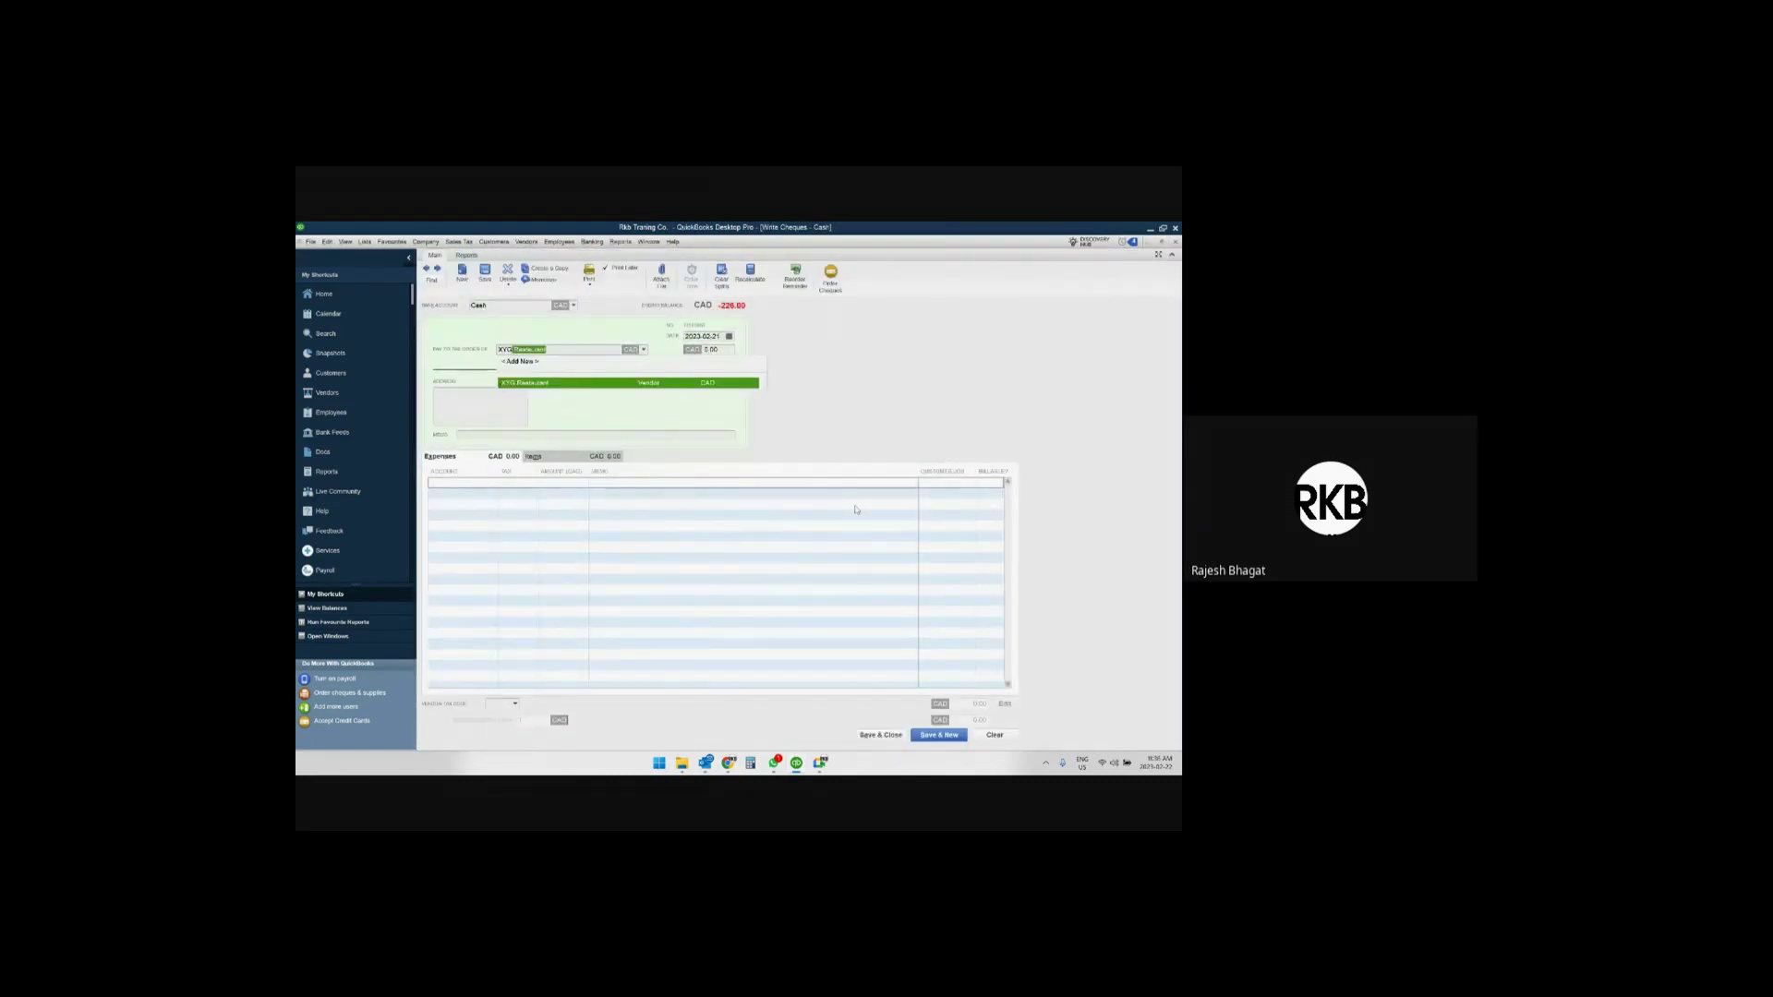
{"action": "key", "text": "Tab"}
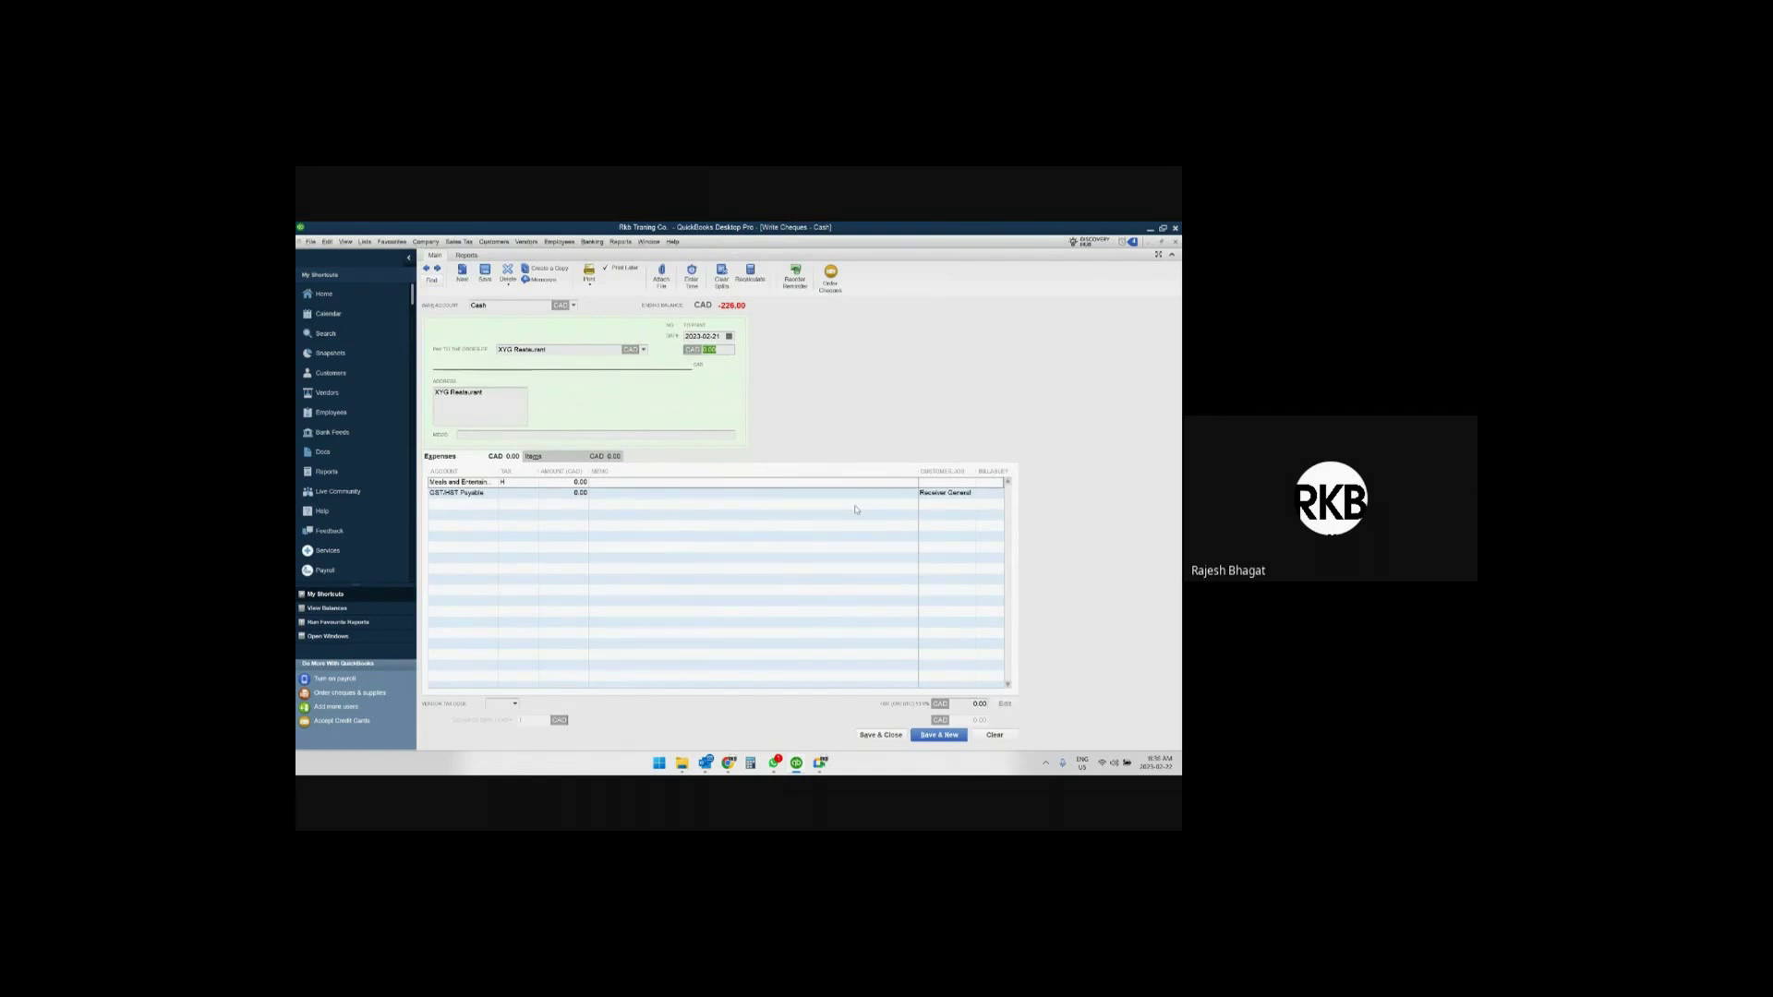
{"action": "type", "text": "113"}
{"action": "key", "text": "Tab"}
{"action": "left_click", "coordinate": [538, 484]}
{"action": "left_click", "coordinate": [517, 543]}
{"action": "key", "text": "Tab"}
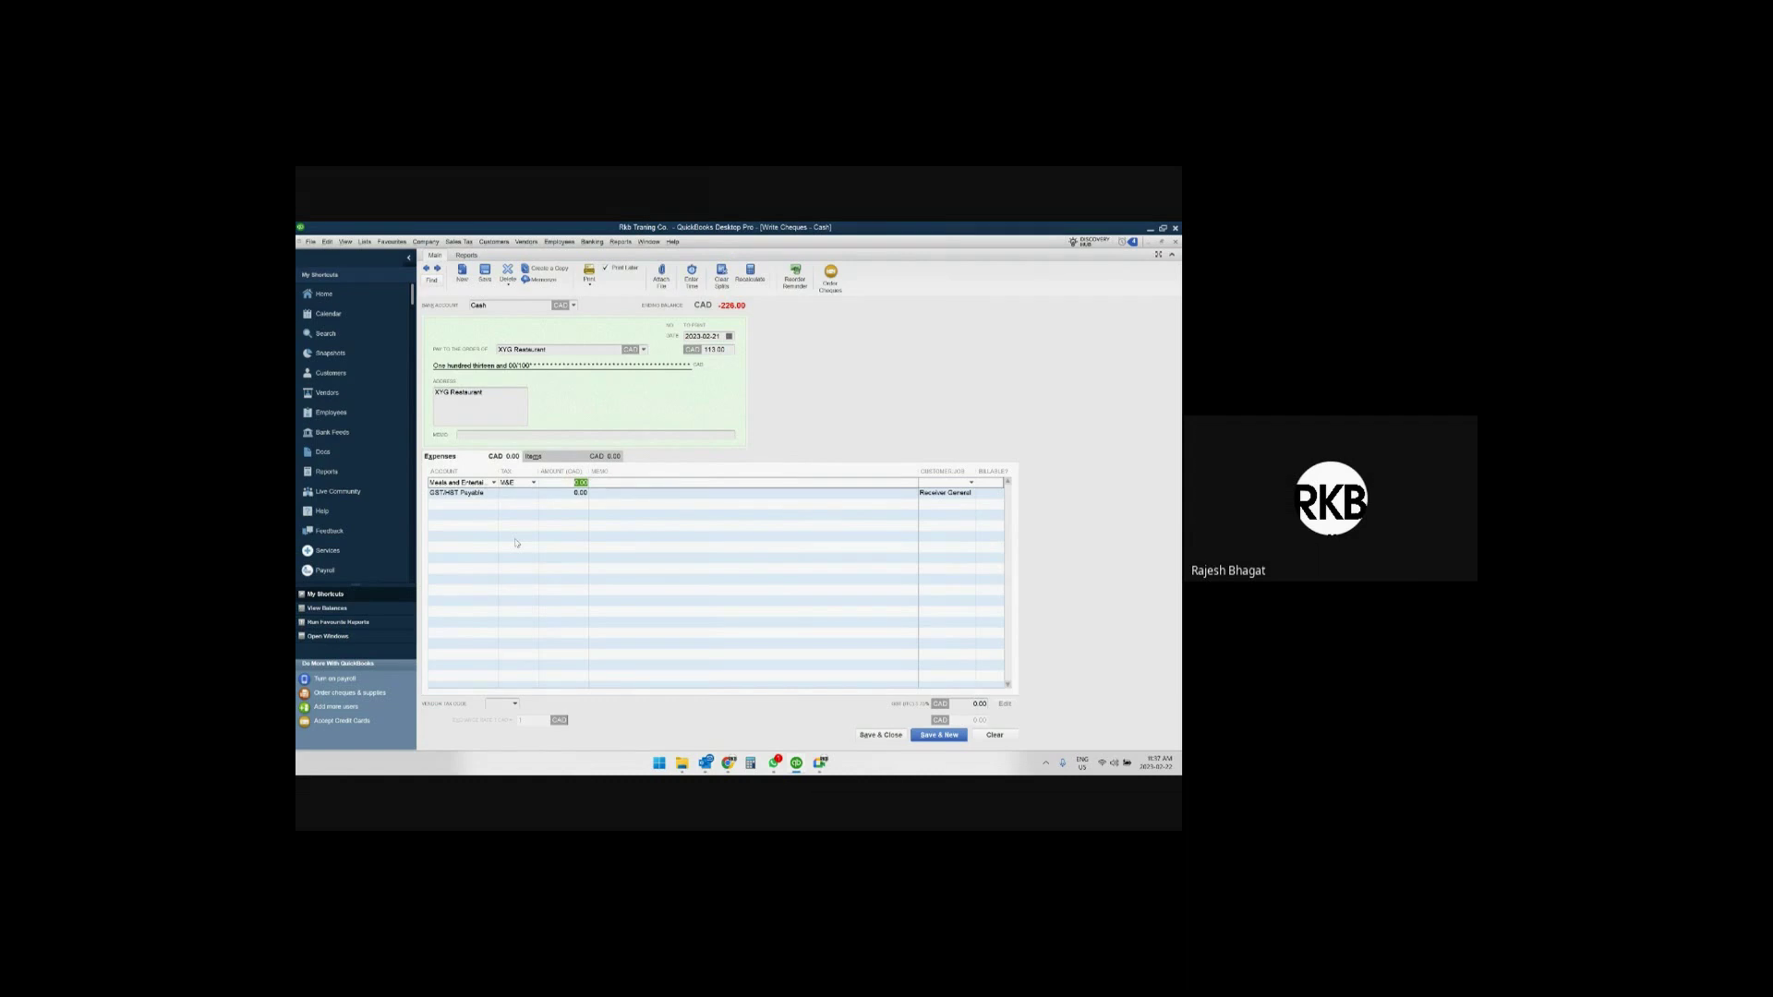
{"action": "left_click", "coordinate": [1005, 736]}
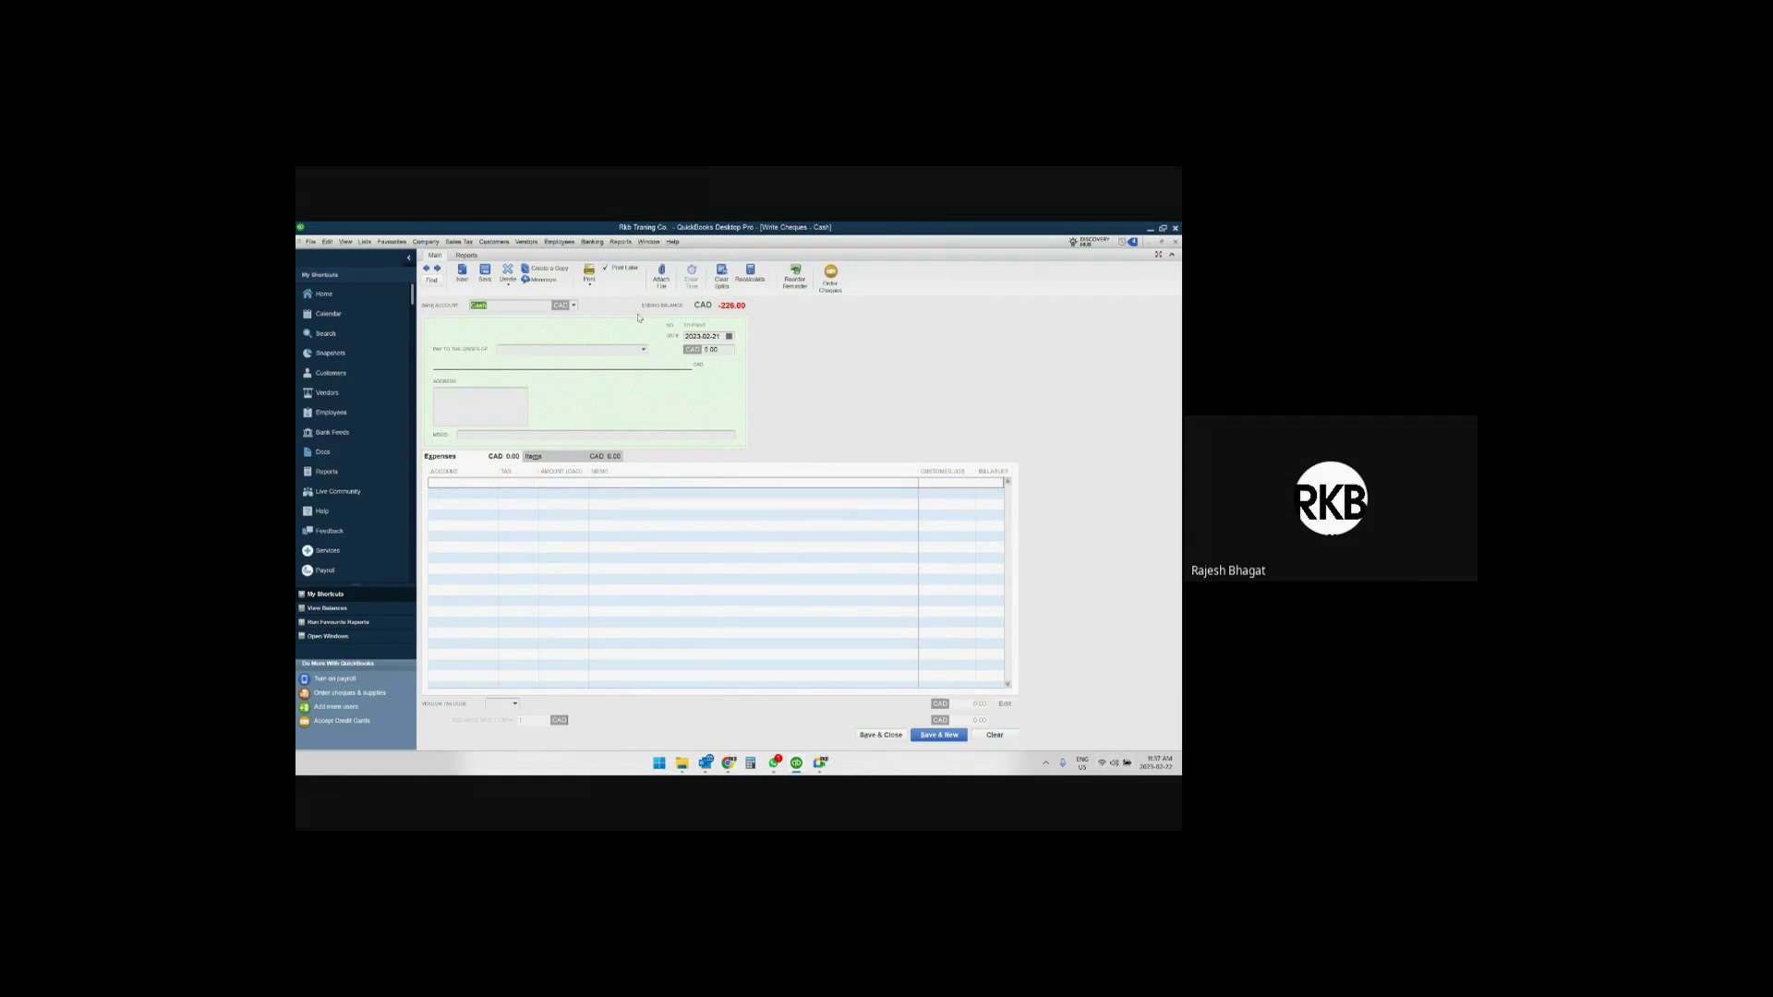
Make the blank cash cheque payable to XYG Restaurant for 100.00.
{"action": "left_click", "coordinate": [644, 351]}
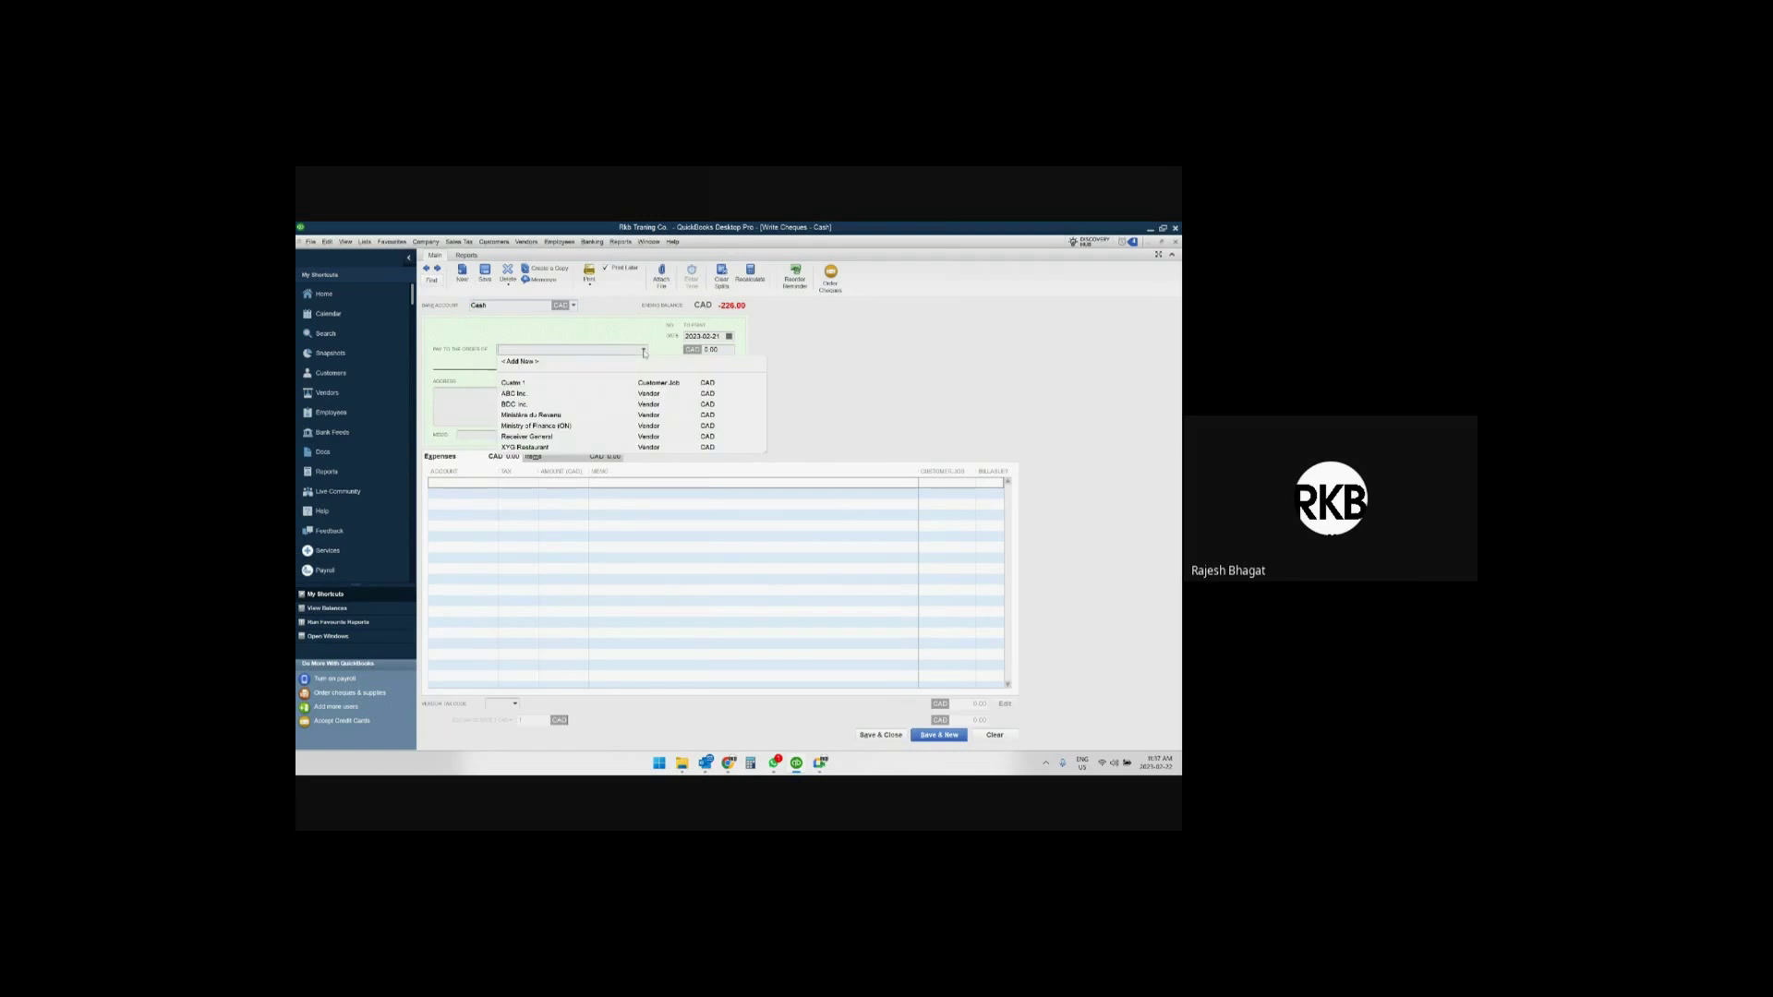
{"action": "left_click", "coordinate": [554, 447]}
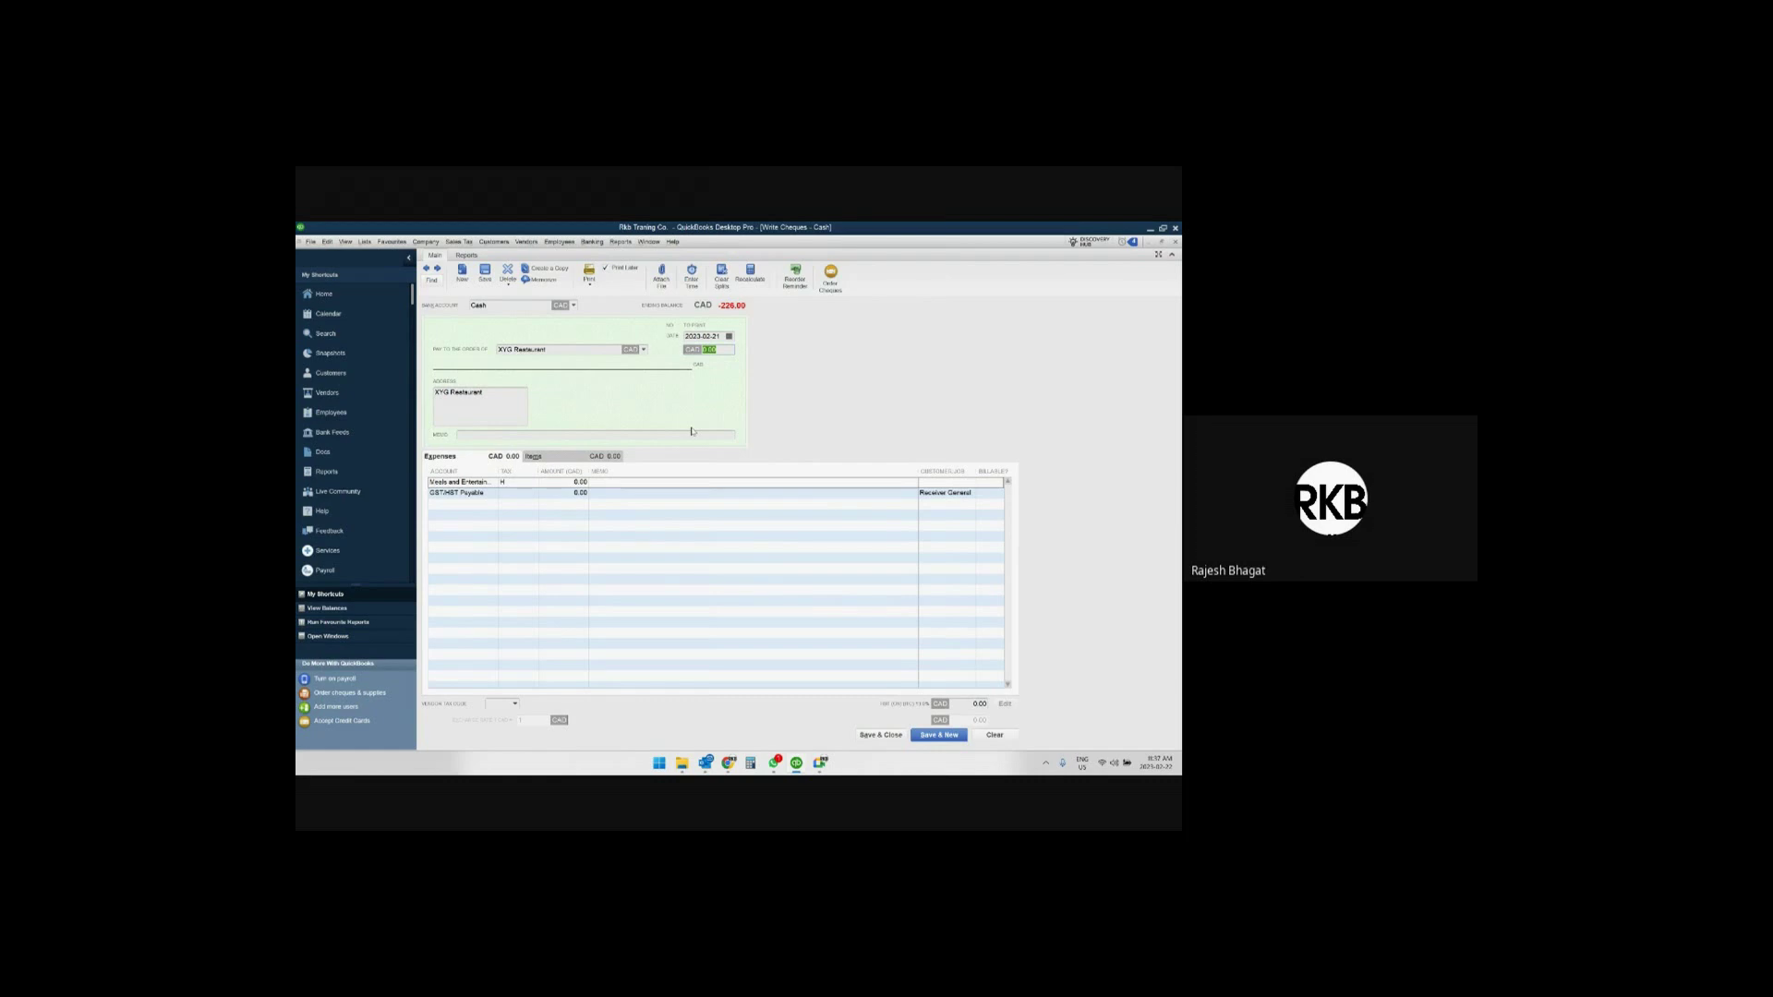
{"action": "type", "text": "100"}
{"action": "key", "text": "Tab"}
Change the first expense line's account to Materials purchases with tax code H.
{"action": "left_click", "coordinate": [495, 483]}
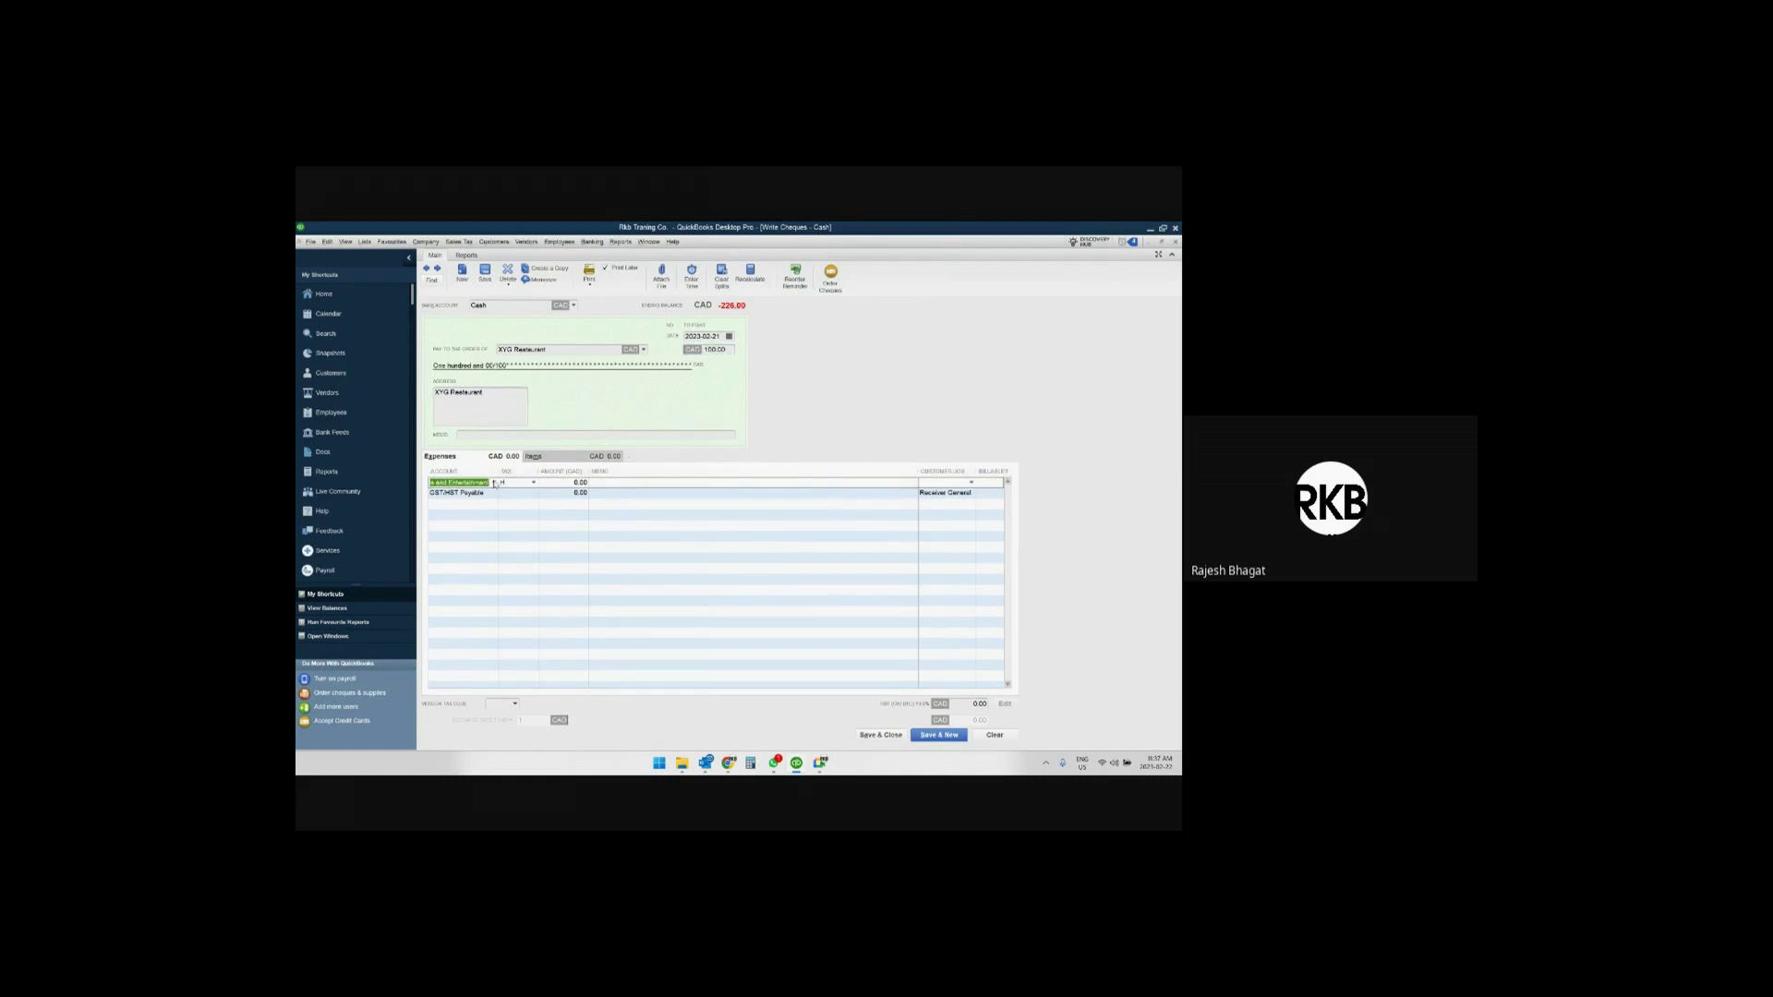
{"action": "type", "text": "mat"}
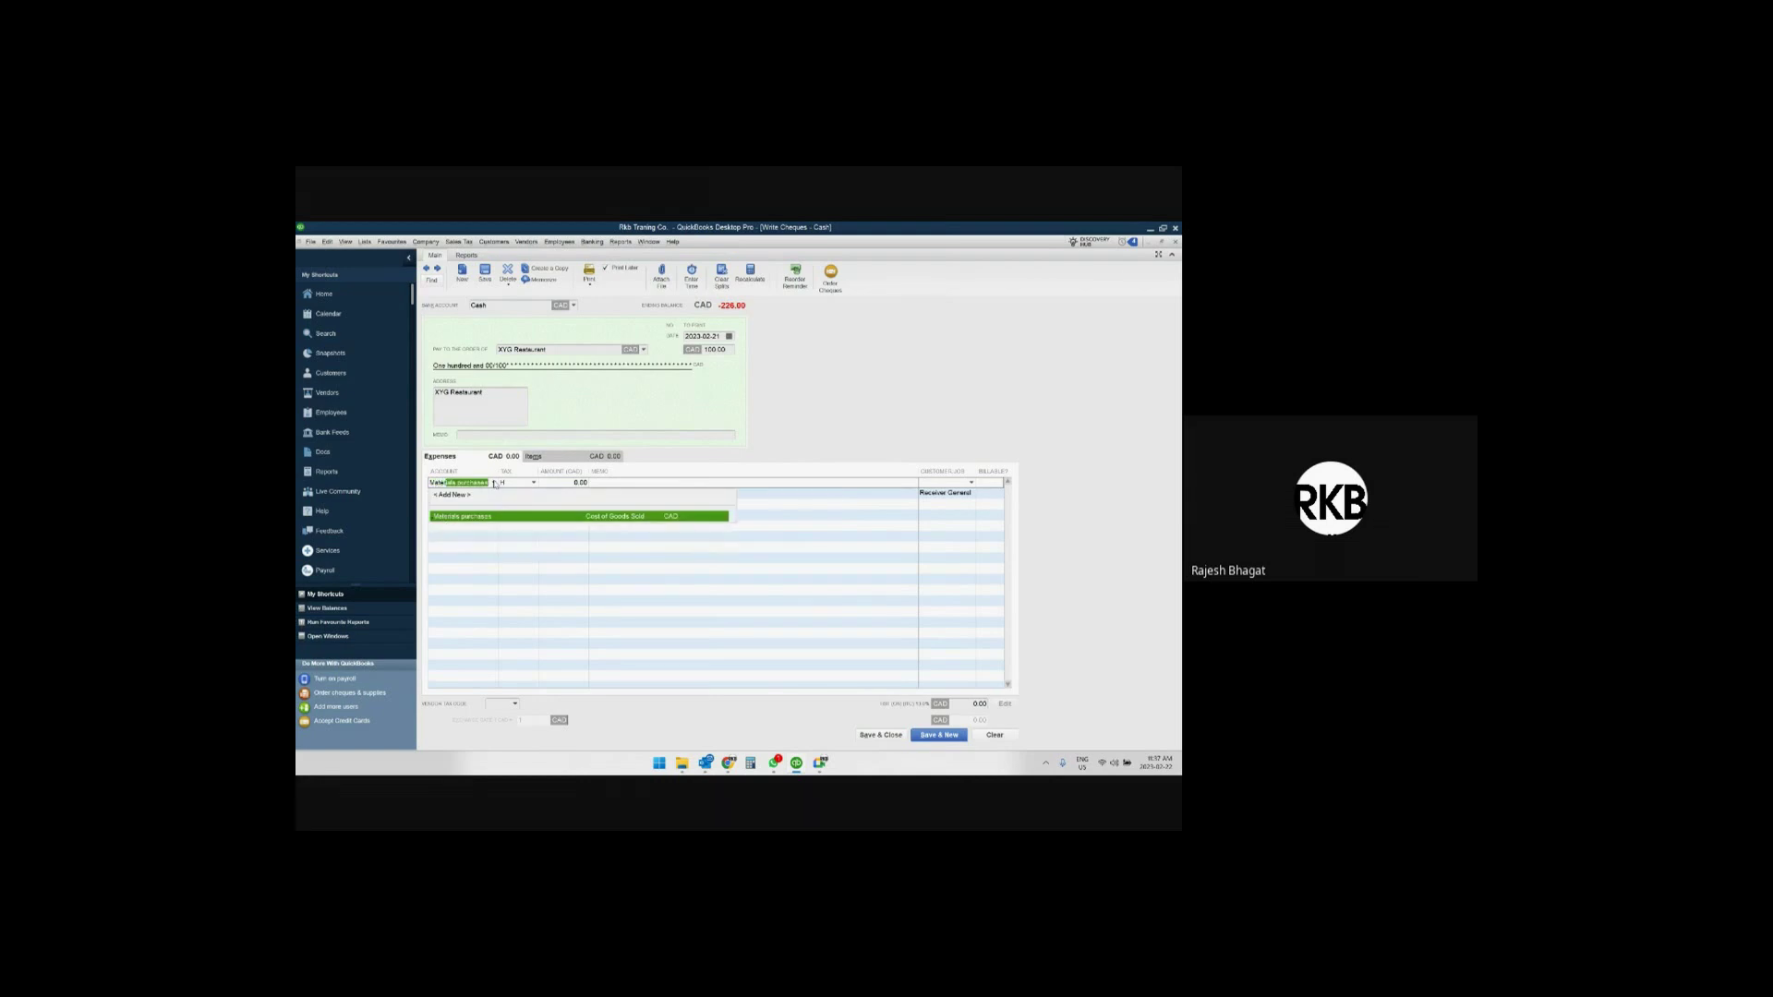
{"action": "left_click", "coordinate": [510, 507]}
{"action": "left_click", "coordinate": [533, 482]}
{"action": "left_click", "coordinate": [510, 534]}
{"action": "key", "text": "Tab"}
Clear the GST/HST Payable entry from the second expense line, and try to save and close the cheque.
{"action": "key", "text": "Tab"}
{"action": "key", "text": "Tab"}
{"action": "key", "text": "Tab"}
{"action": "key", "text": "Delete"}
{"action": "key", "text": "Tab"}
{"action": "key", "text": "Tab"}
{"action": "key", "text": "Tab"}
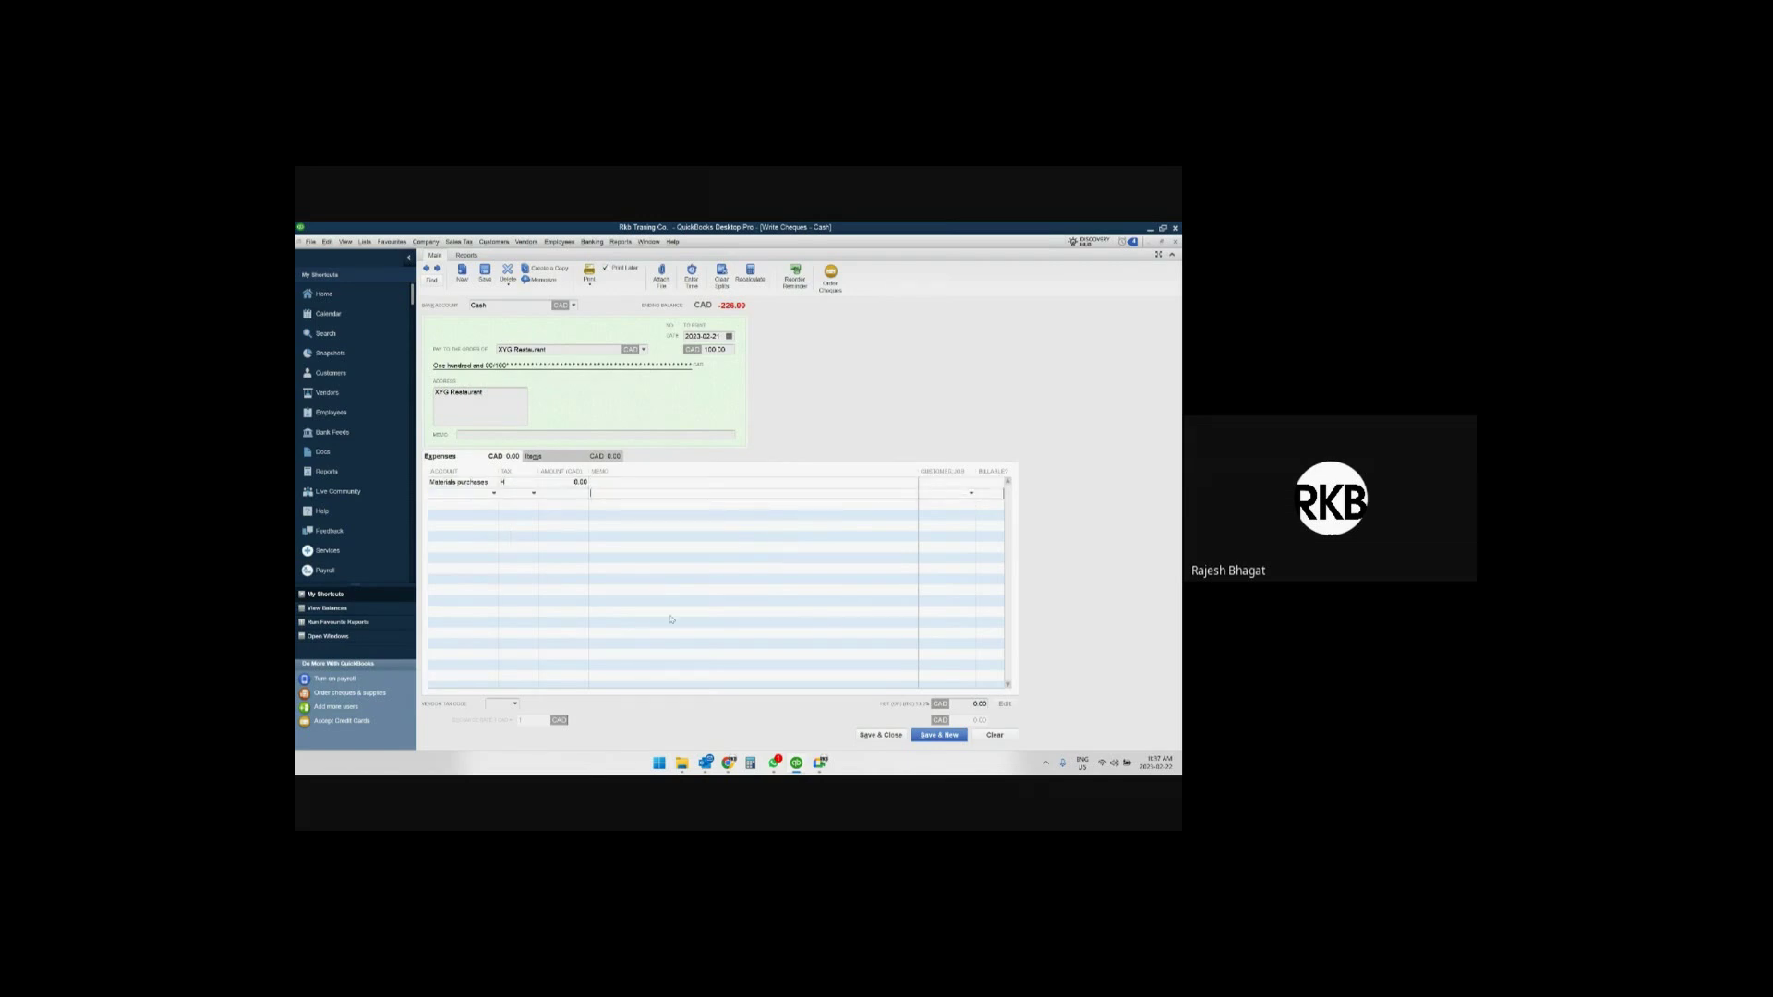
{"action": "left_click", "coordinate": [882, 736]}
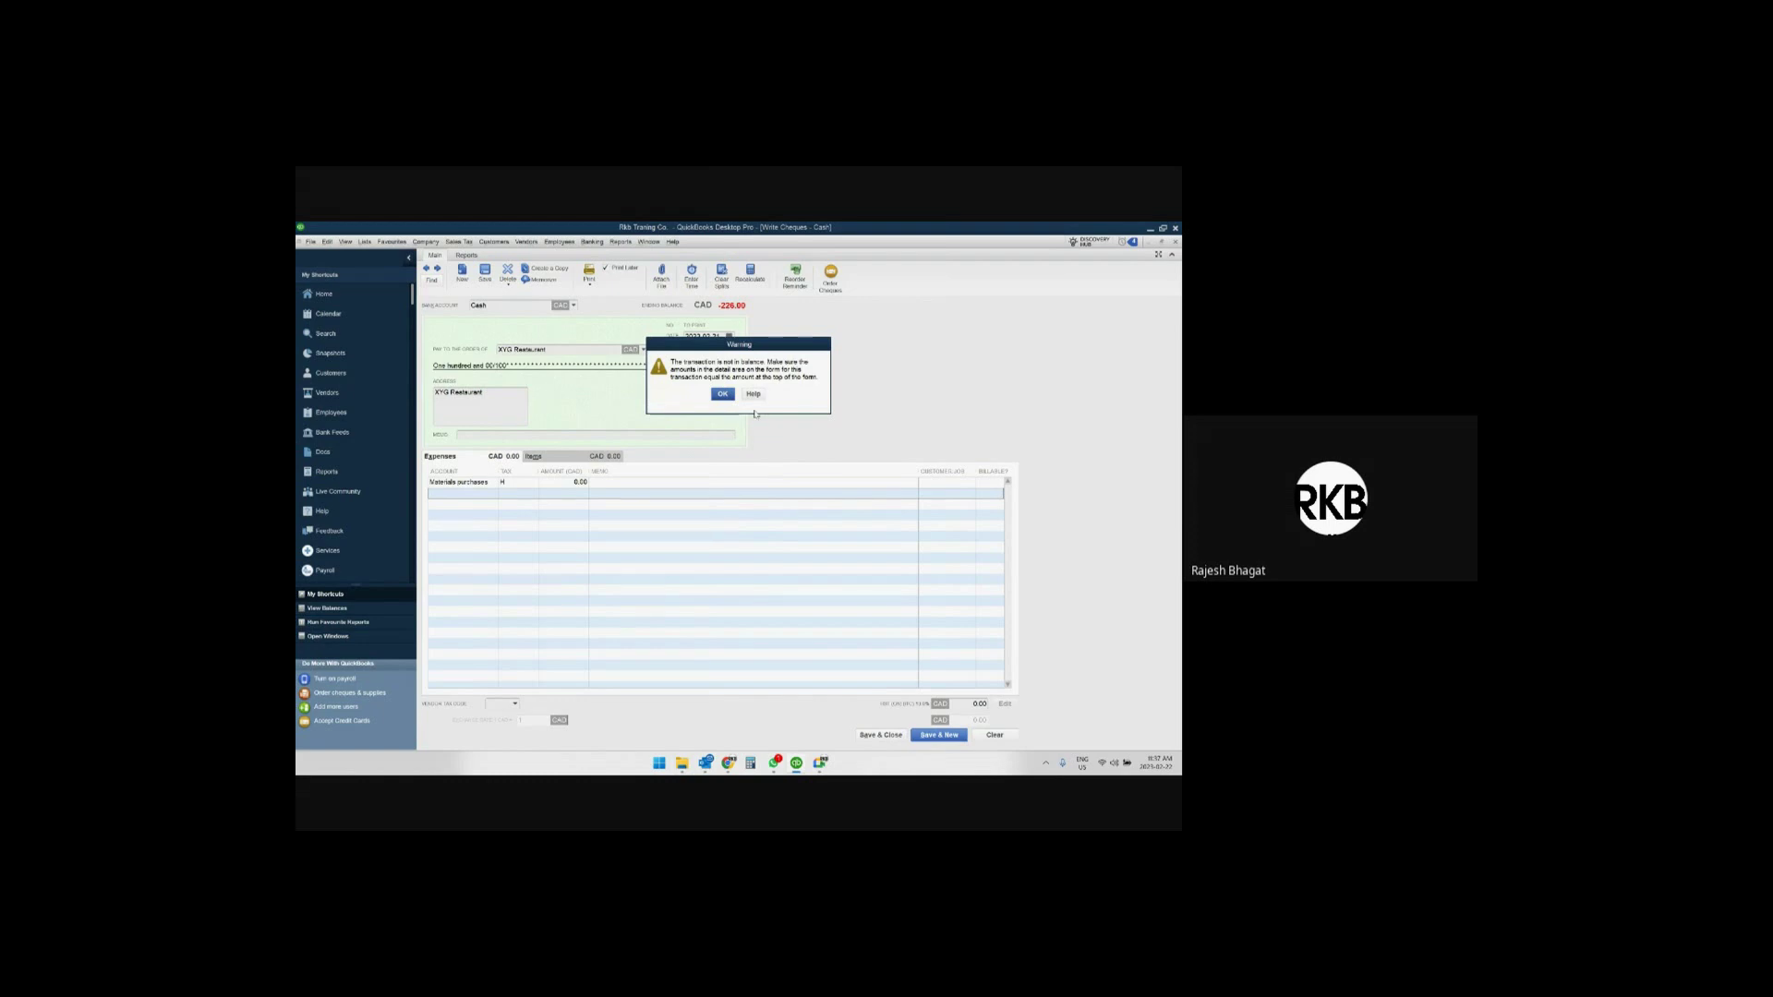
{"action": "left_click", "coordinate": [729, 395]}
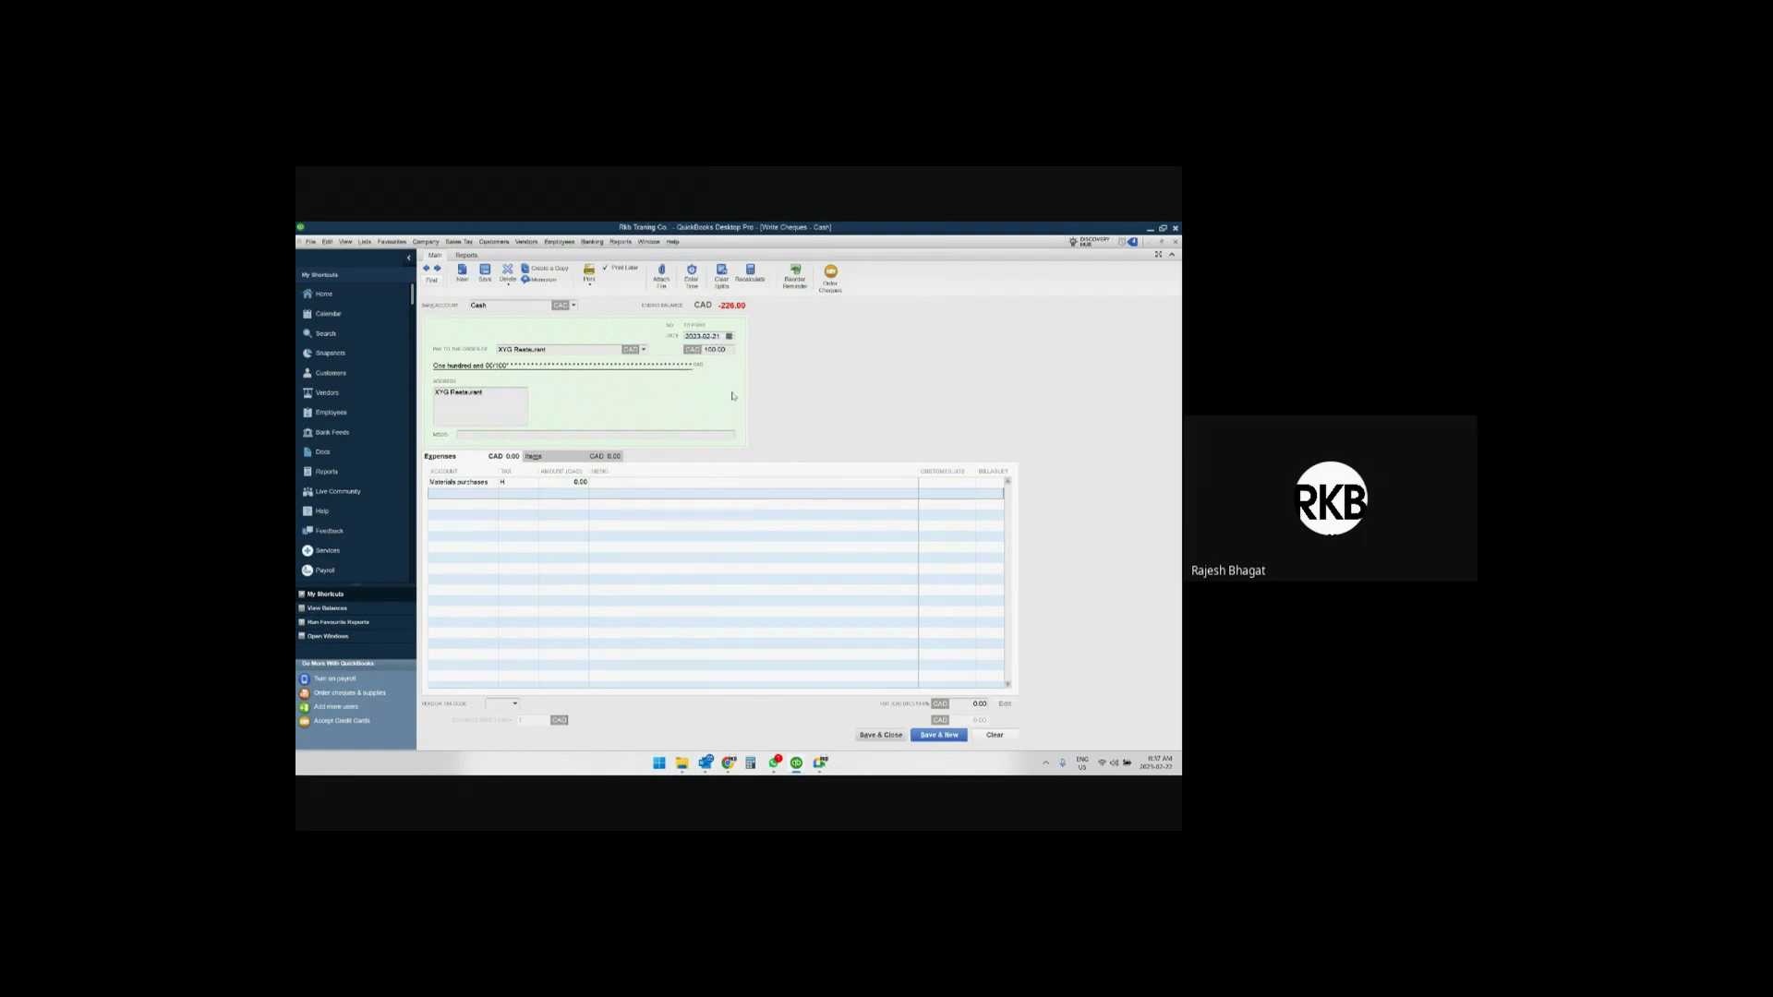
Try to save and close the cheque with the Materials purchases amount calculated as 100/1.13.
{"action": "left_click", "coordinate": [567, 482]}
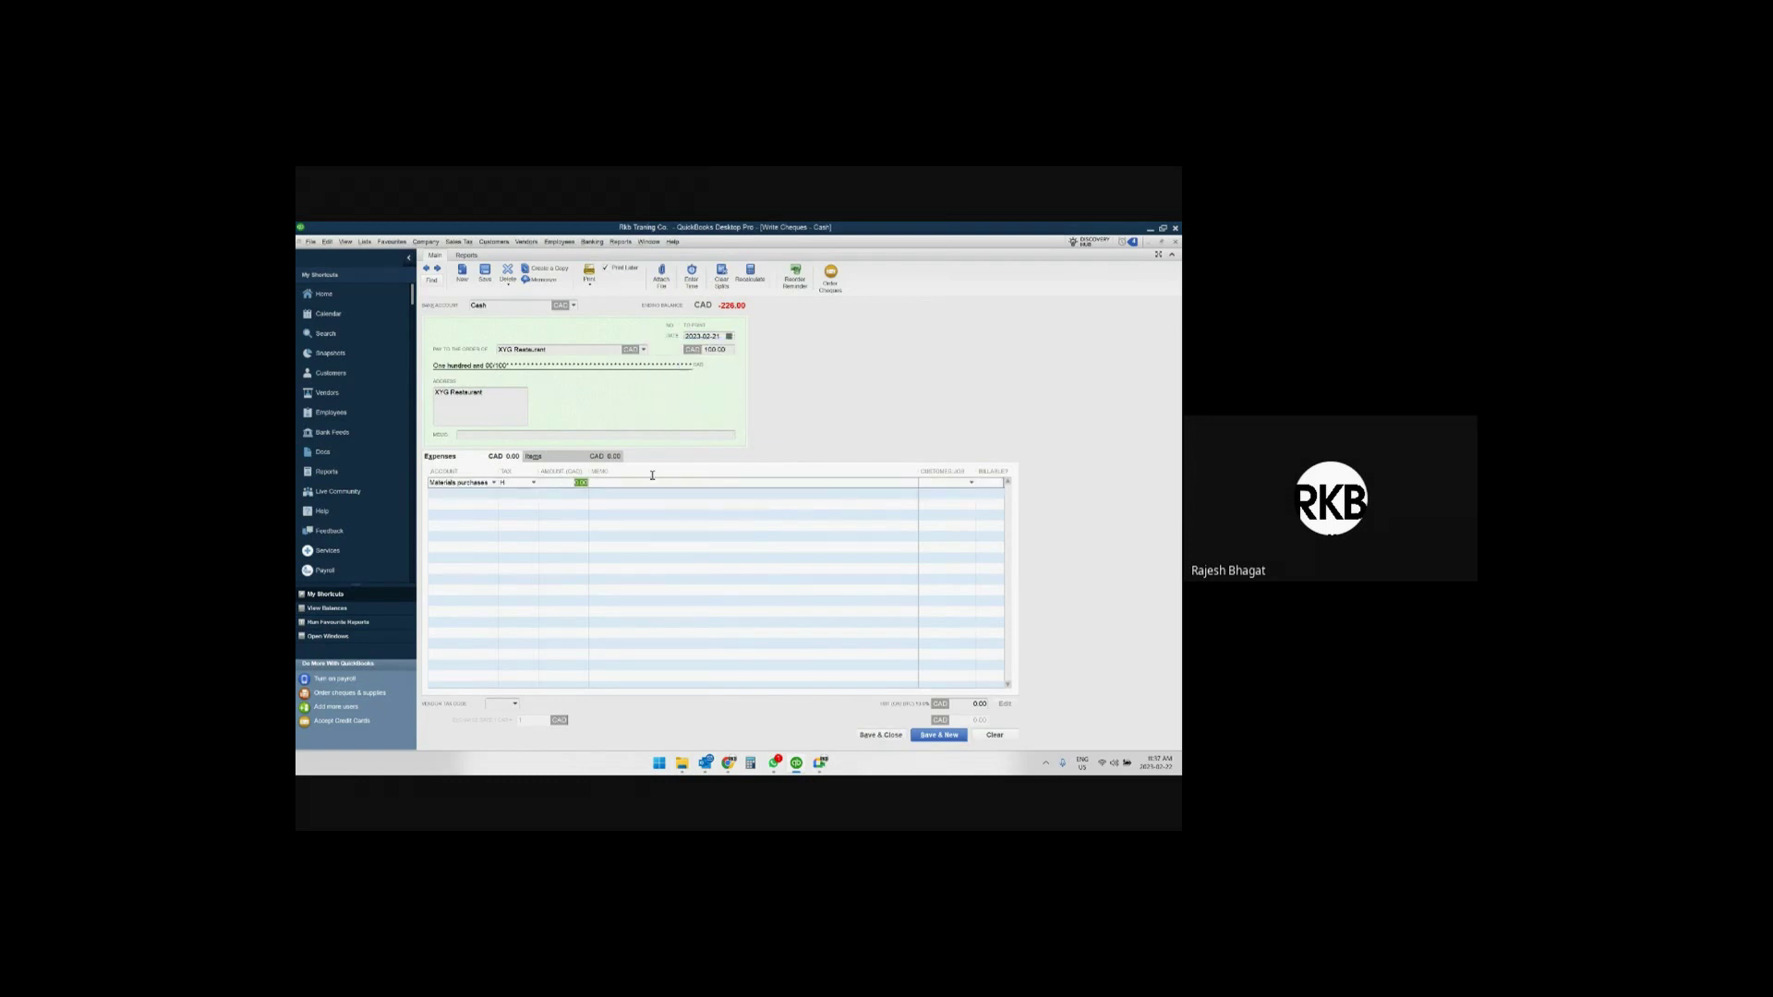
{"action": "type", "text": "10"}
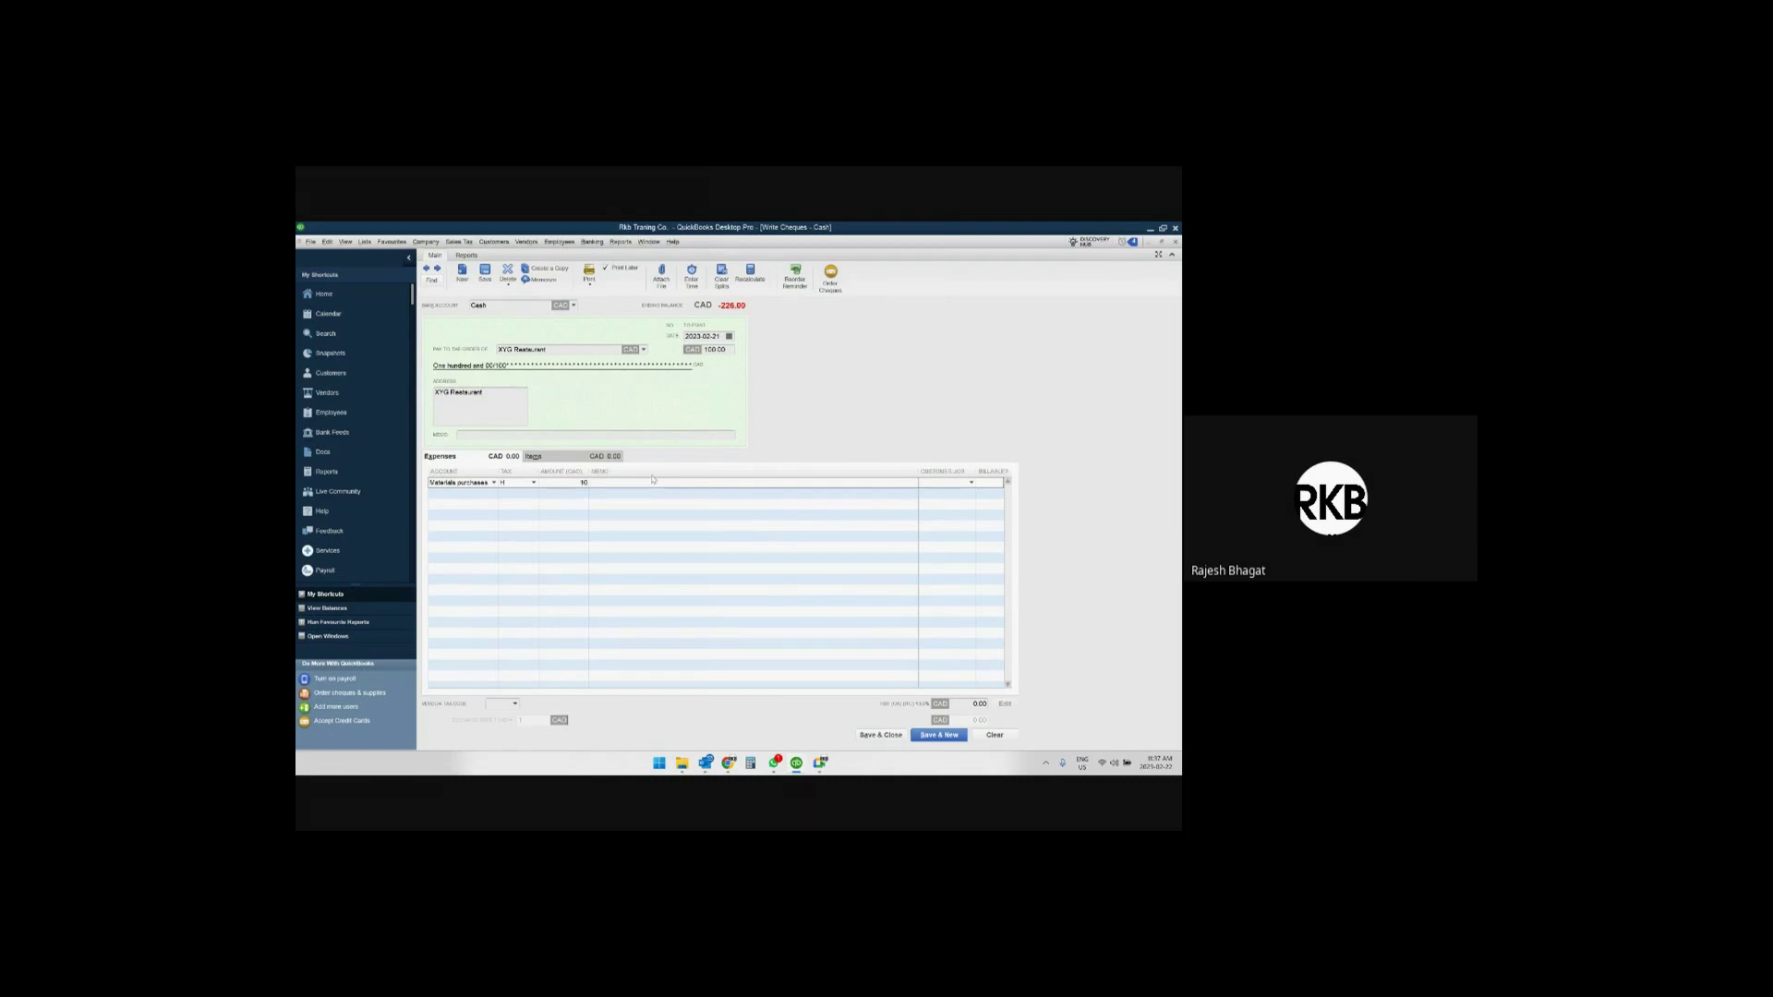
{"action": "type", "text": "0/1"}
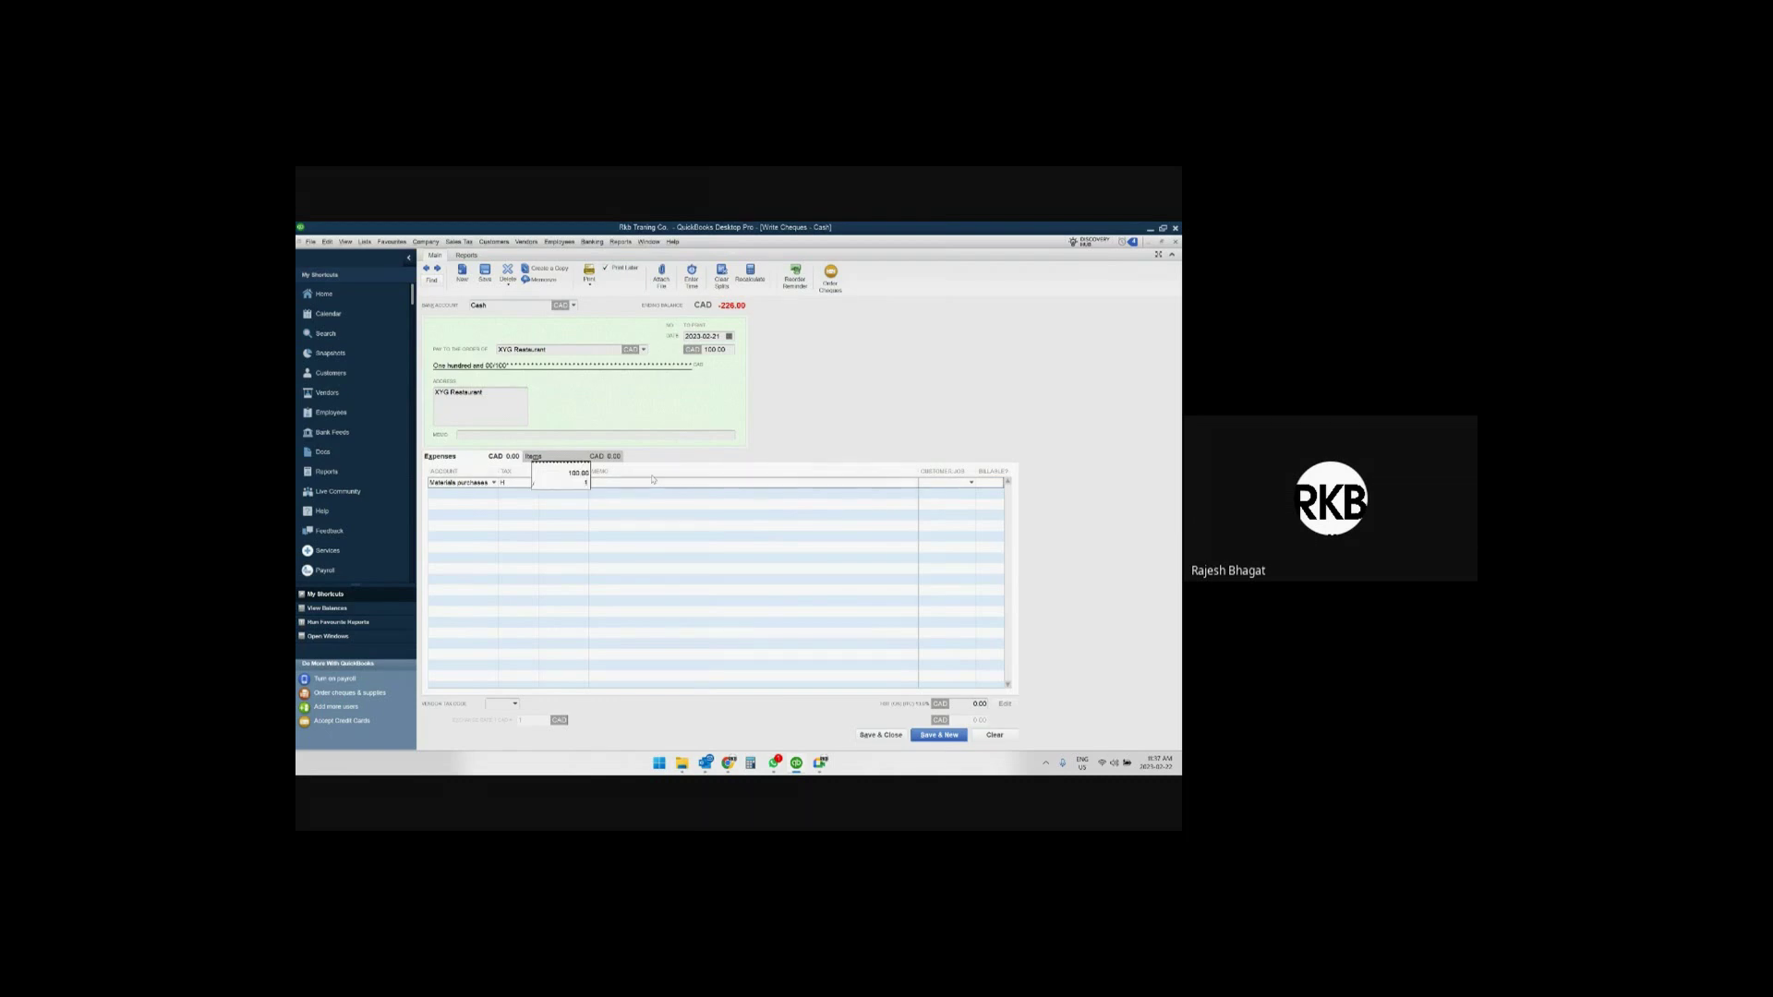
{"action": "type", "text": ".13"}
{"action": "key", "text": "Tab"}
{"action": "left_click", "coordinate": [888, 738]}
{"action": "left_click", "coordinate": [723, 399]}
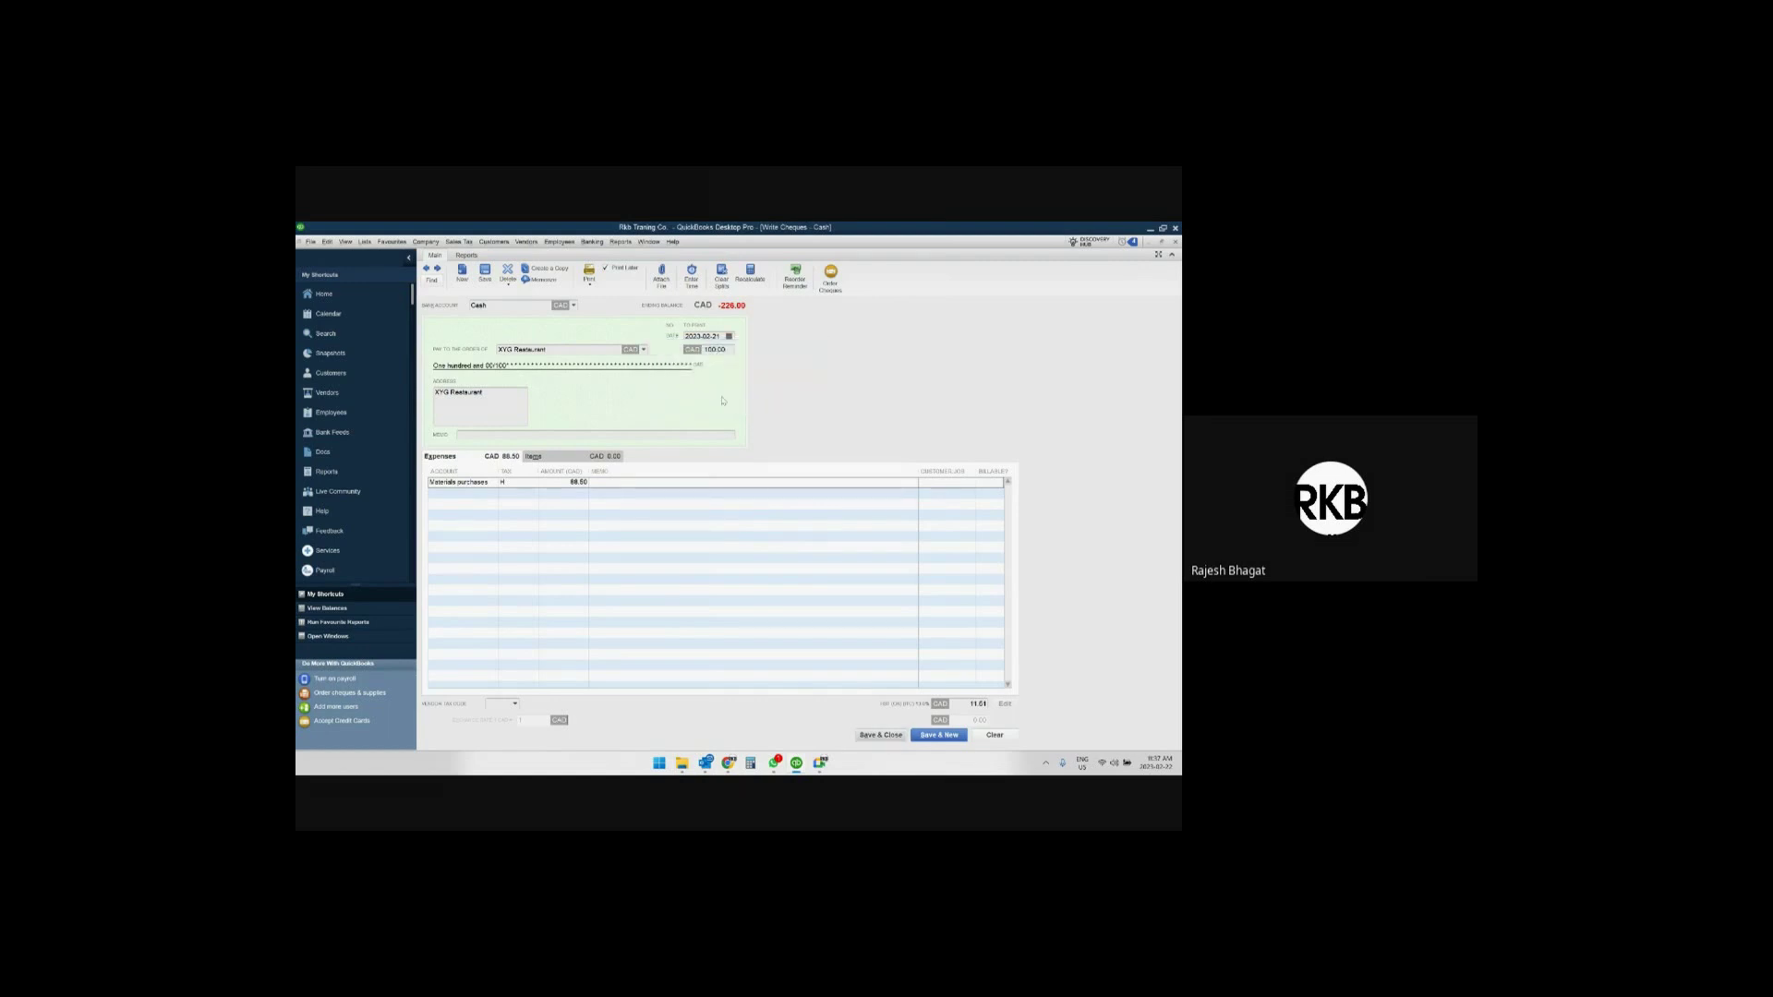
{"action": "left_click", "coordinate": [884, 735]}
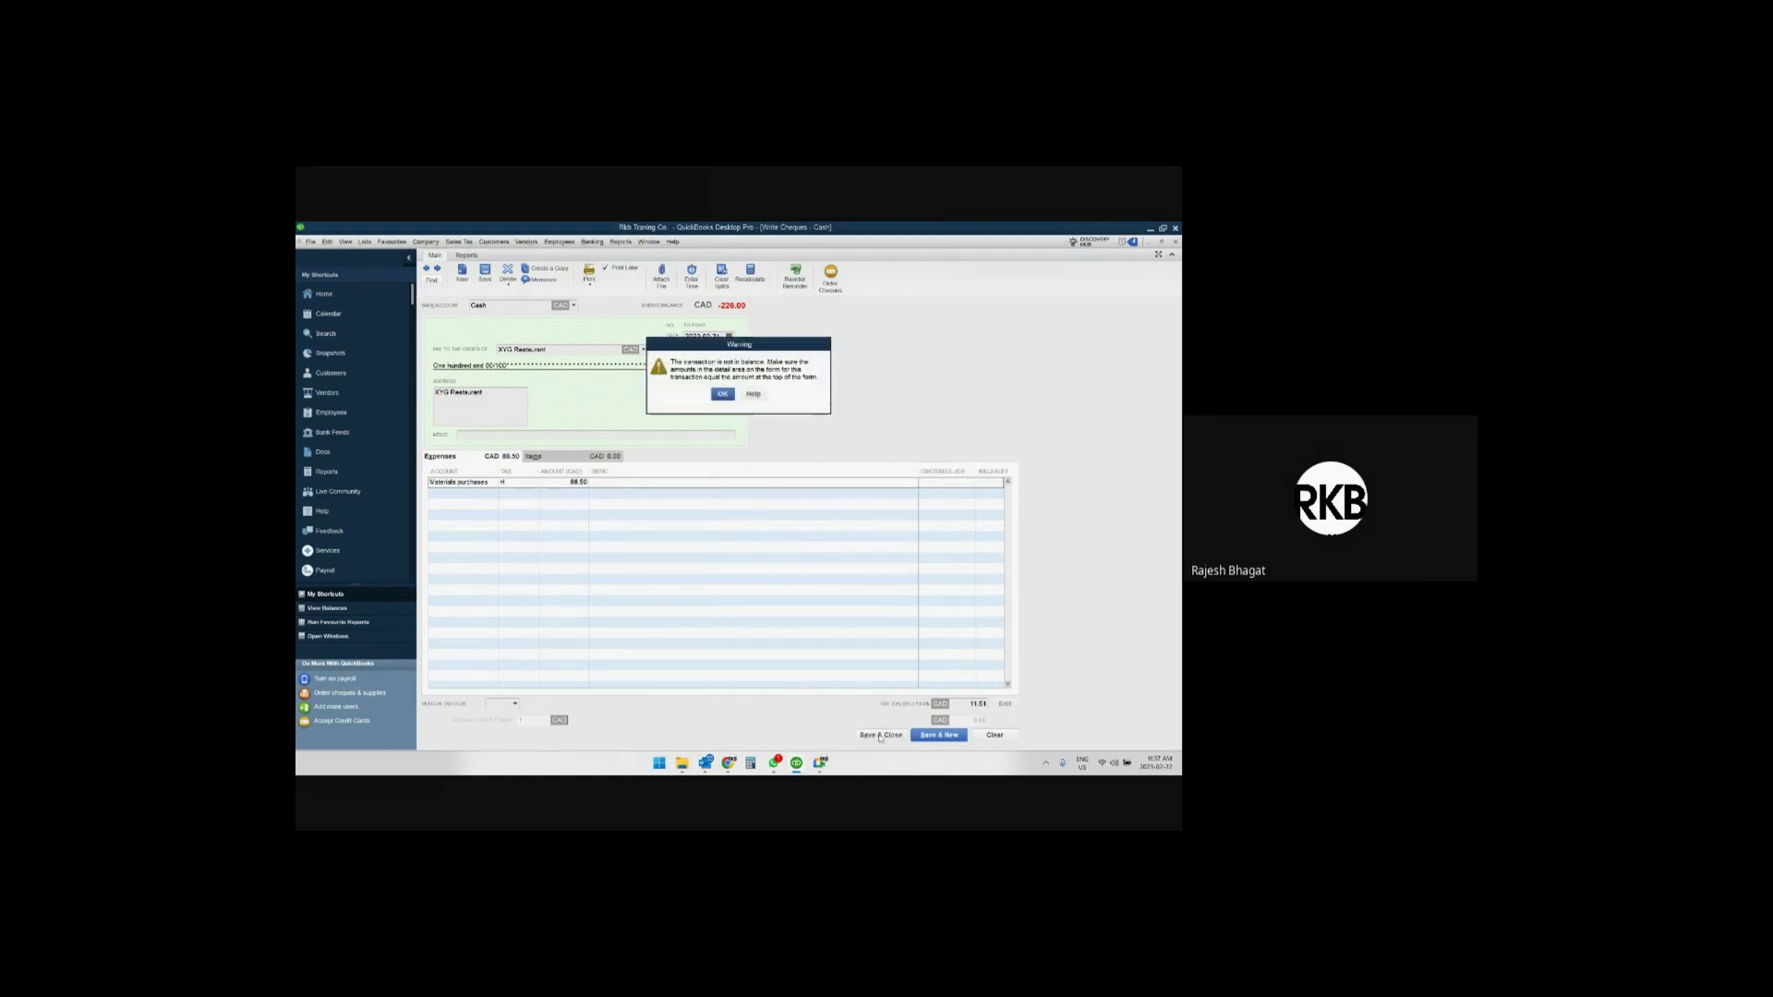
{"action": "left_click", "coordinate": [724, 395]}
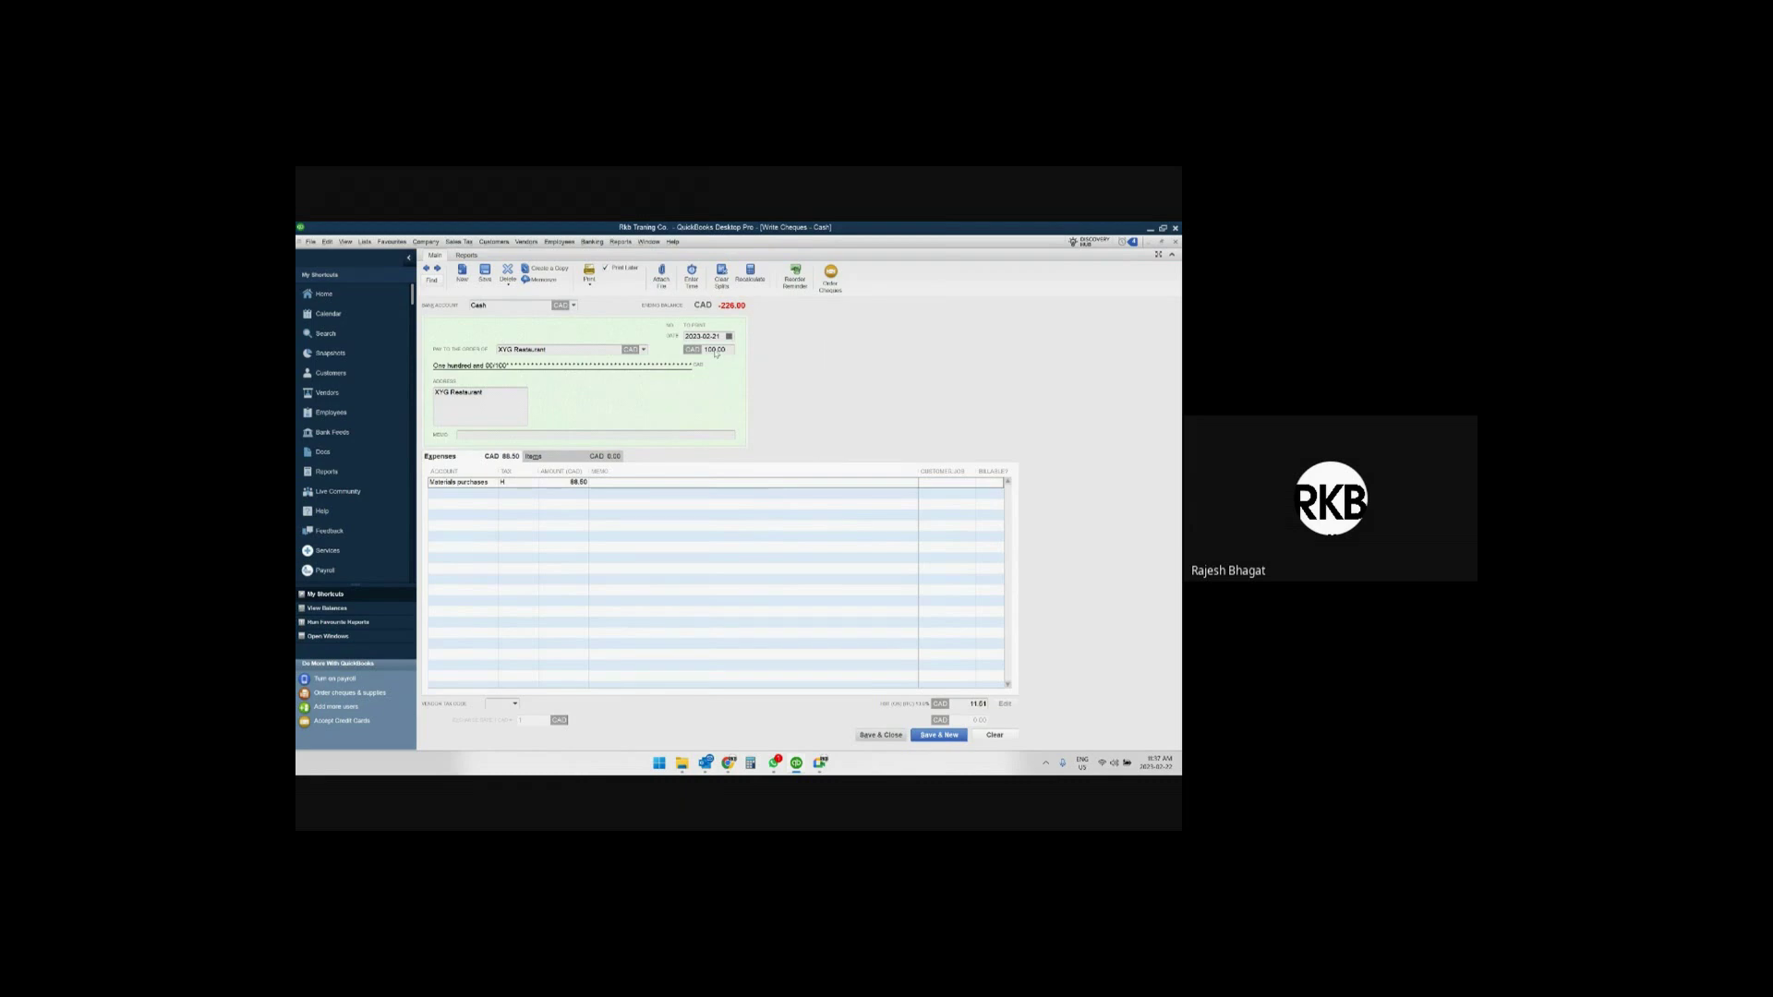
Set the cheque total to 113.00 and the Materials purchases line to 100.00, clear the leftover line, and save and close the cheque.
{"action": "left_click_drag", "start_coordinate": [732, 350], "coordinate": [697, 349]}
{"action": "type", "text": "113"}
{"action": "key", "text": "Tab"}
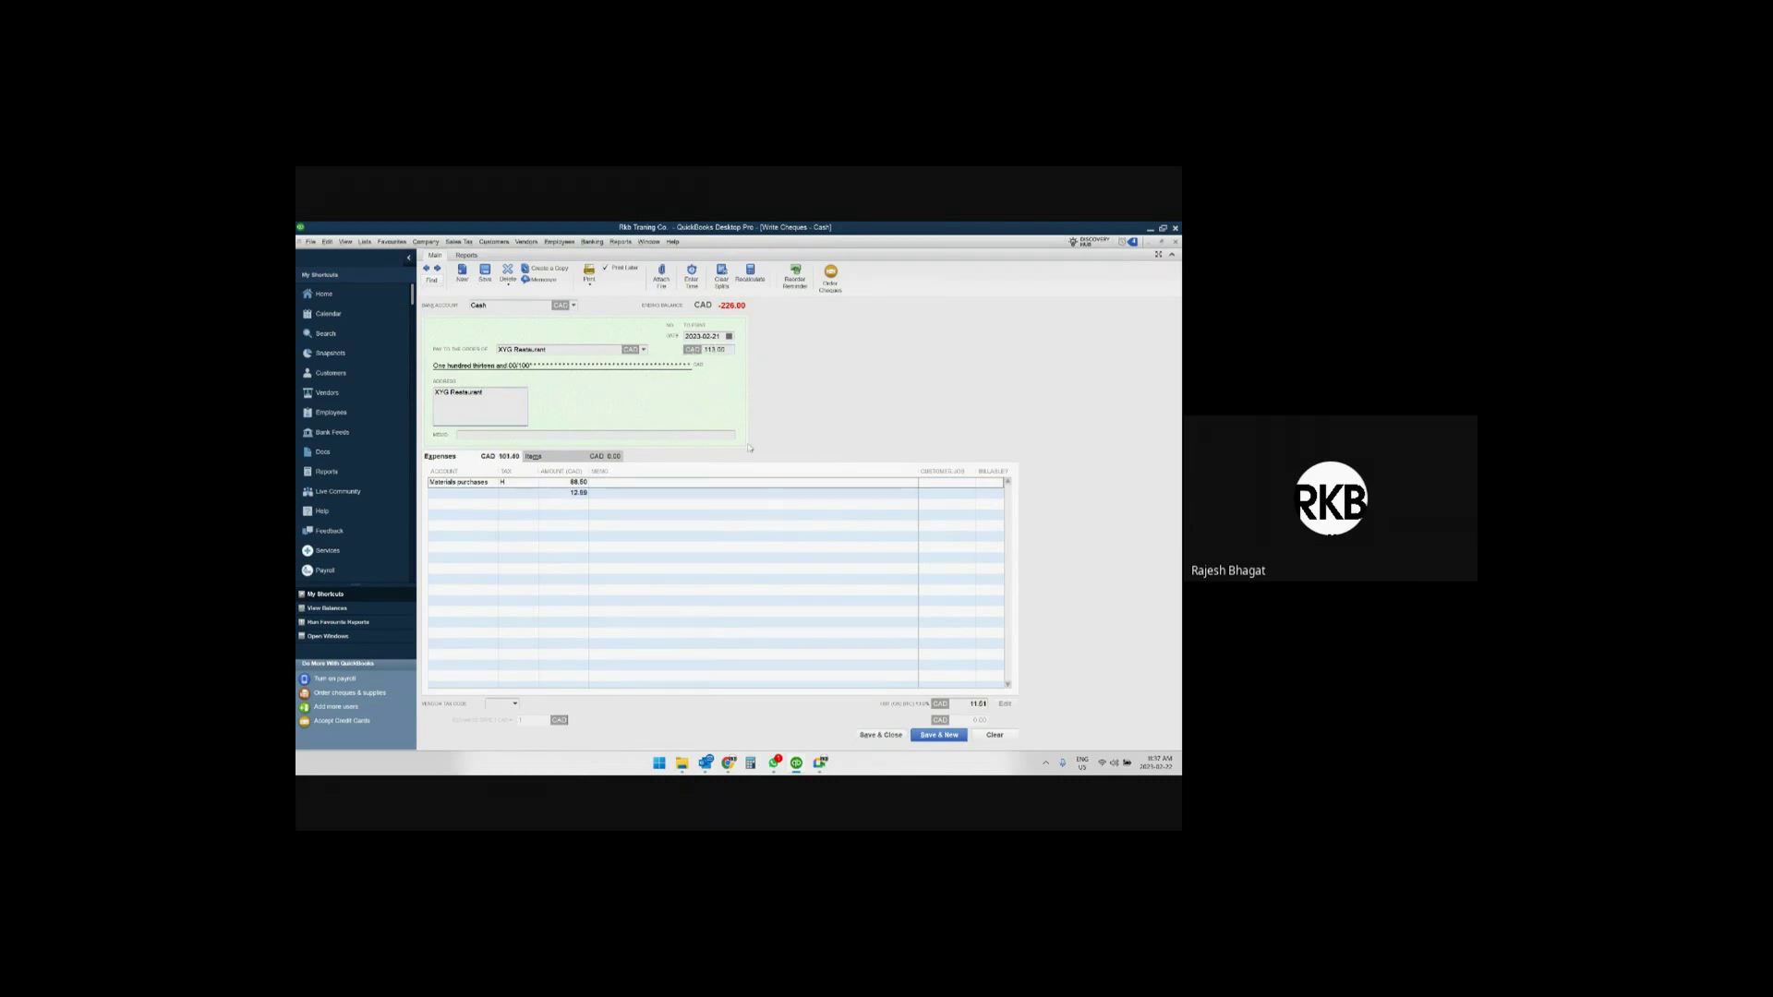
{"action": "left_click_drag", "start_coordinate": [566, 480], "coordinate": [631, 484]}
{"action": "type", "text": "100.00"}
{"action": "key", "text": "Down"}
{"action": "key", "text": "BackSpace"}
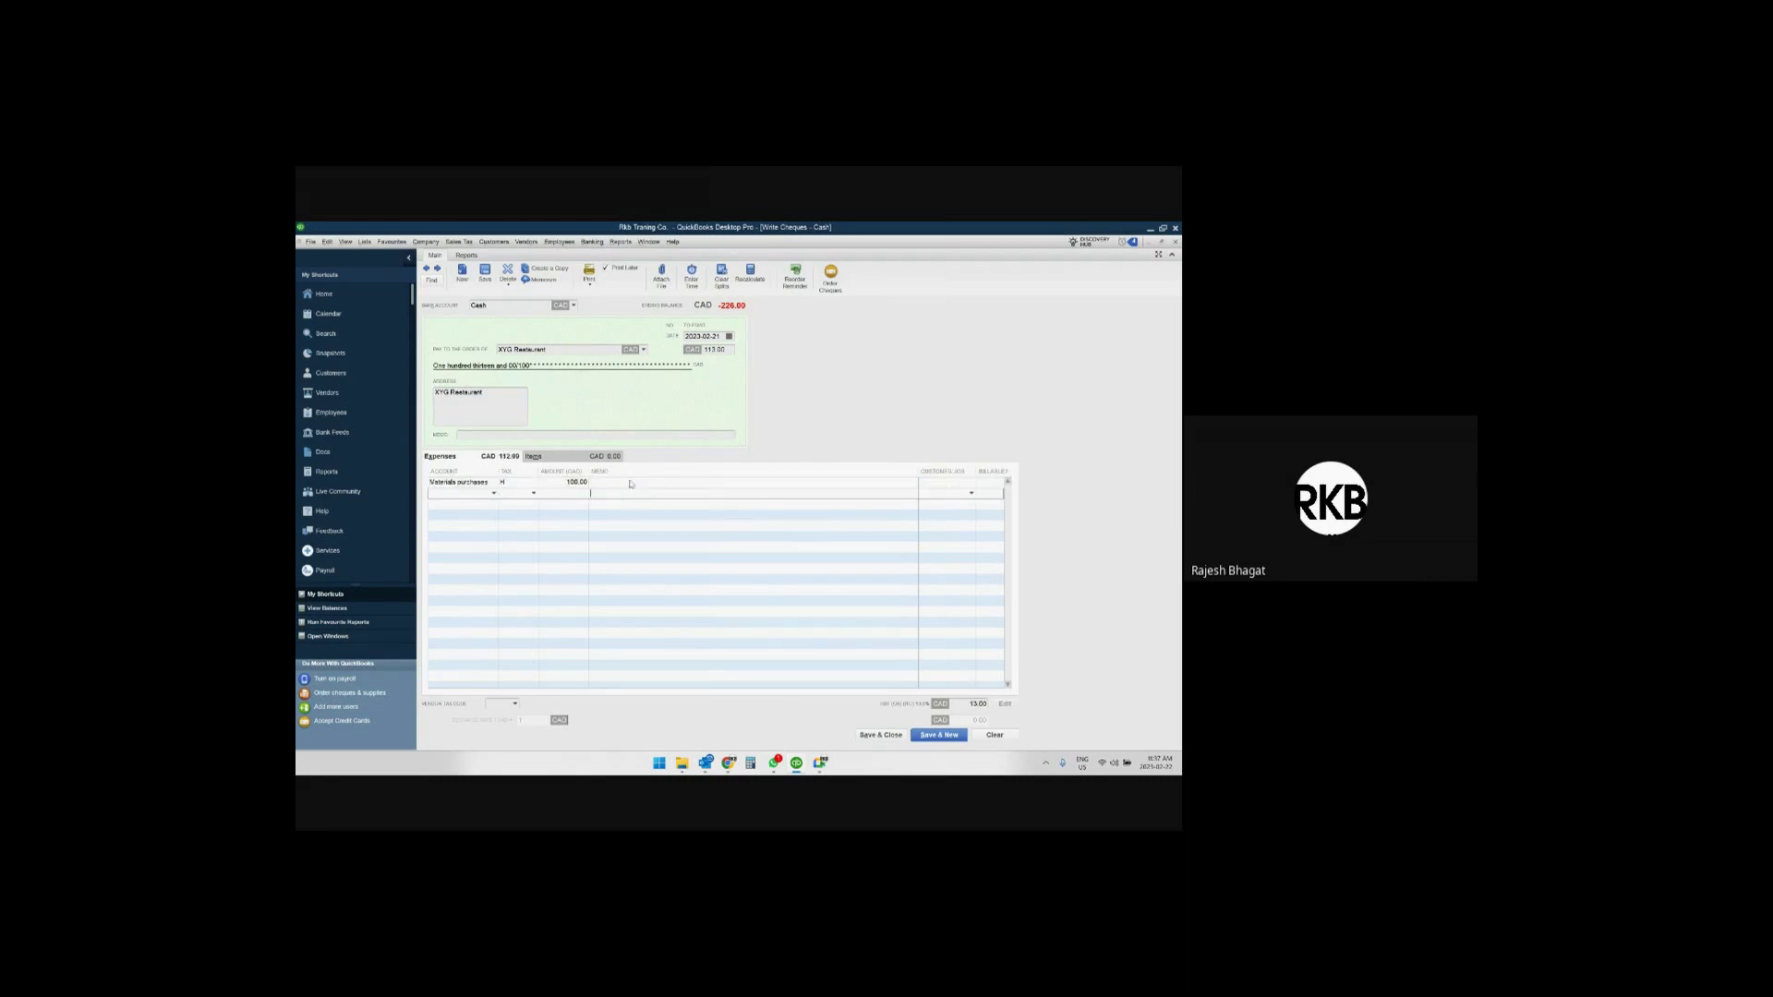
{"action": "left_click", "coordinate": [879, 735]}
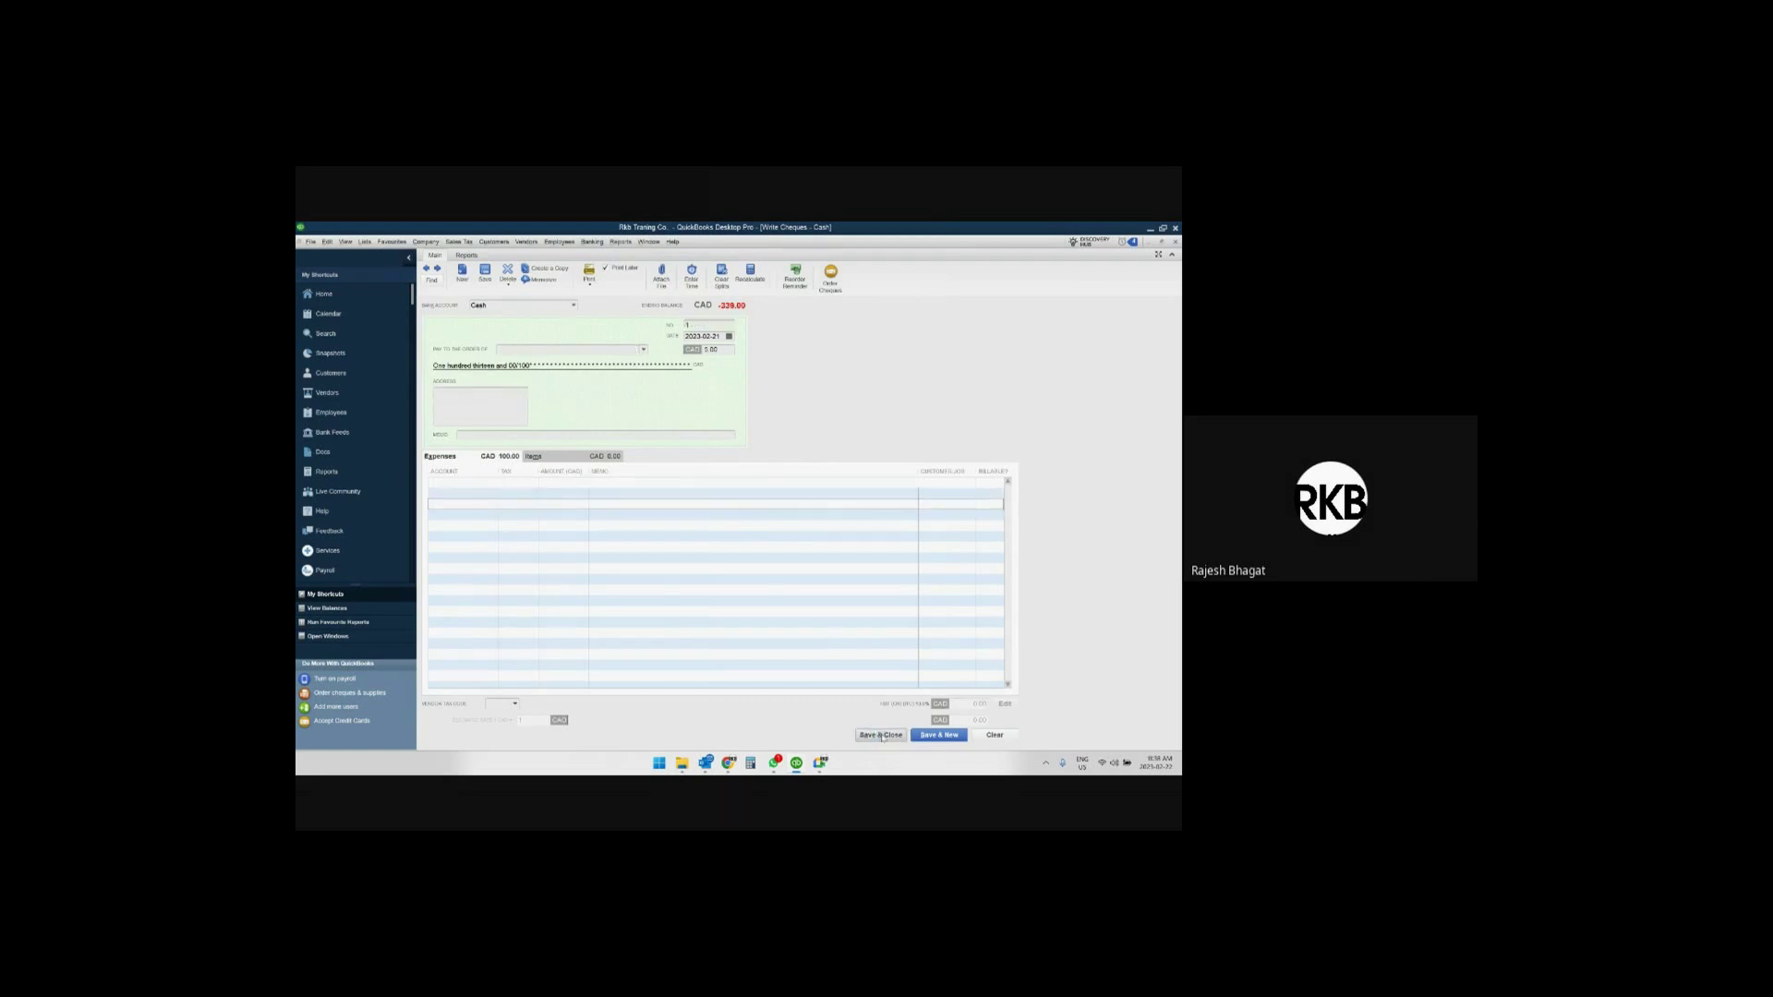
Start a new cash cheque payable to XYG Restaurant for 113.00.
{"action": "left_click", "coordinate": [1044, 520]}
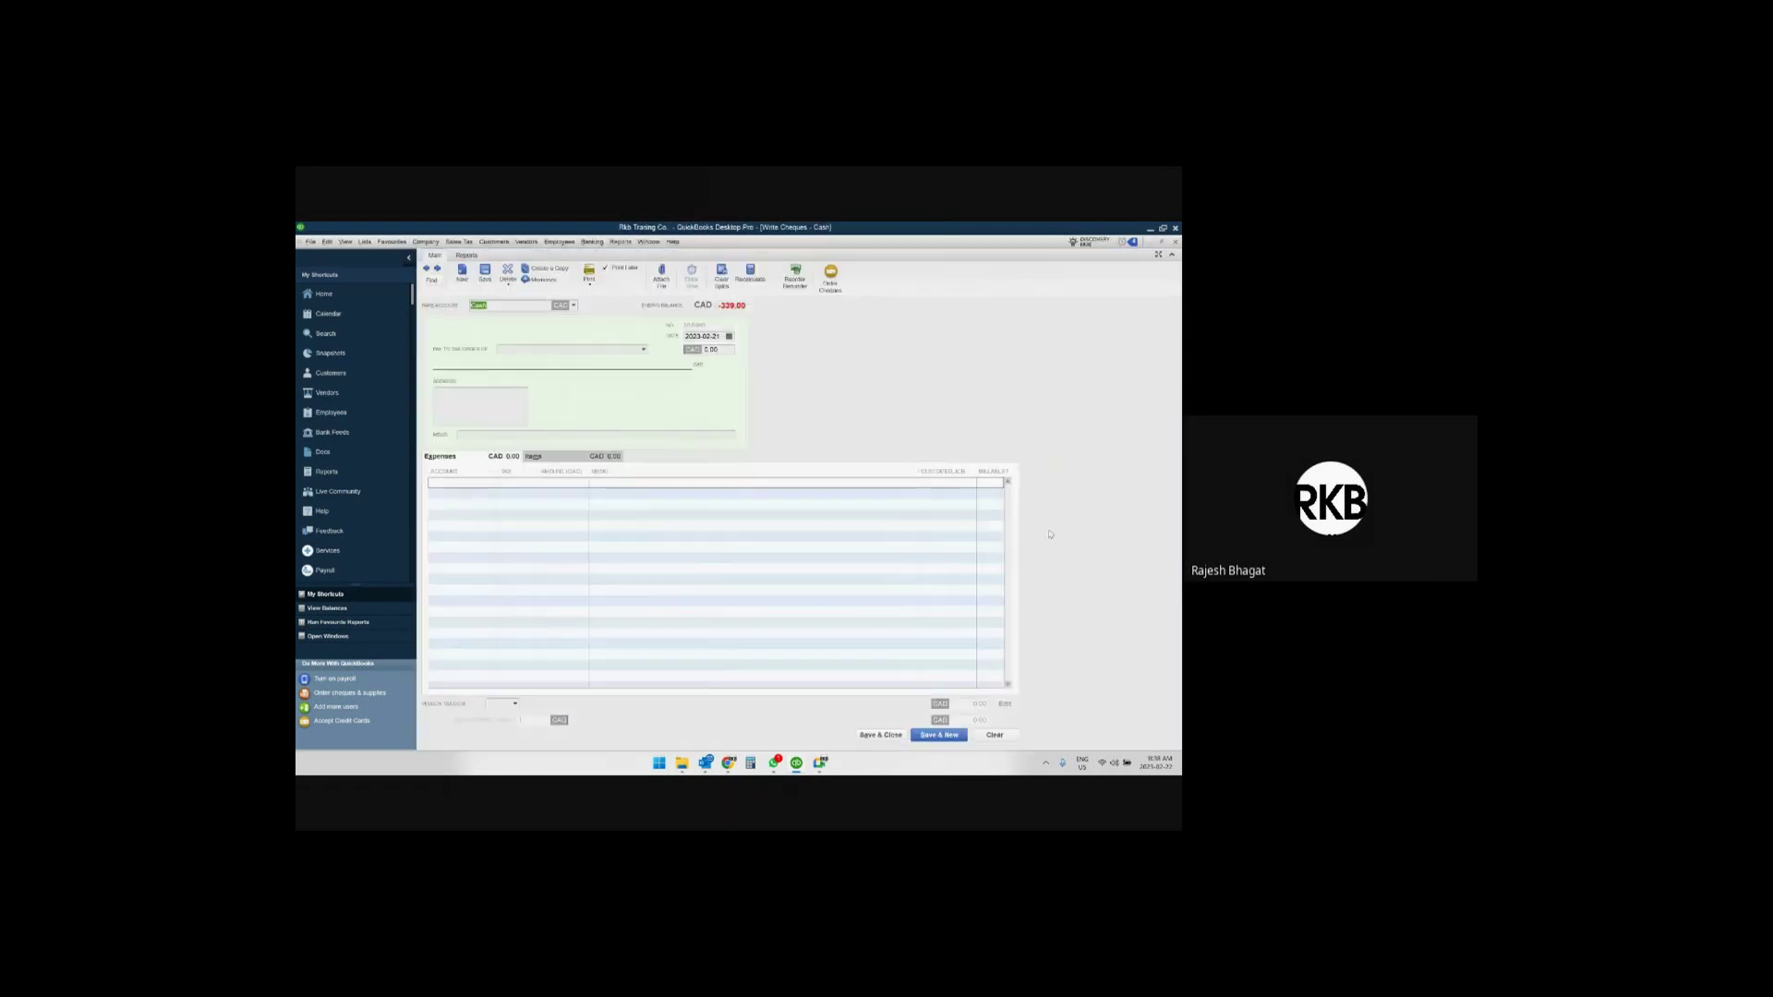
{"action": "left_click", "coordinate": [645, 350]}
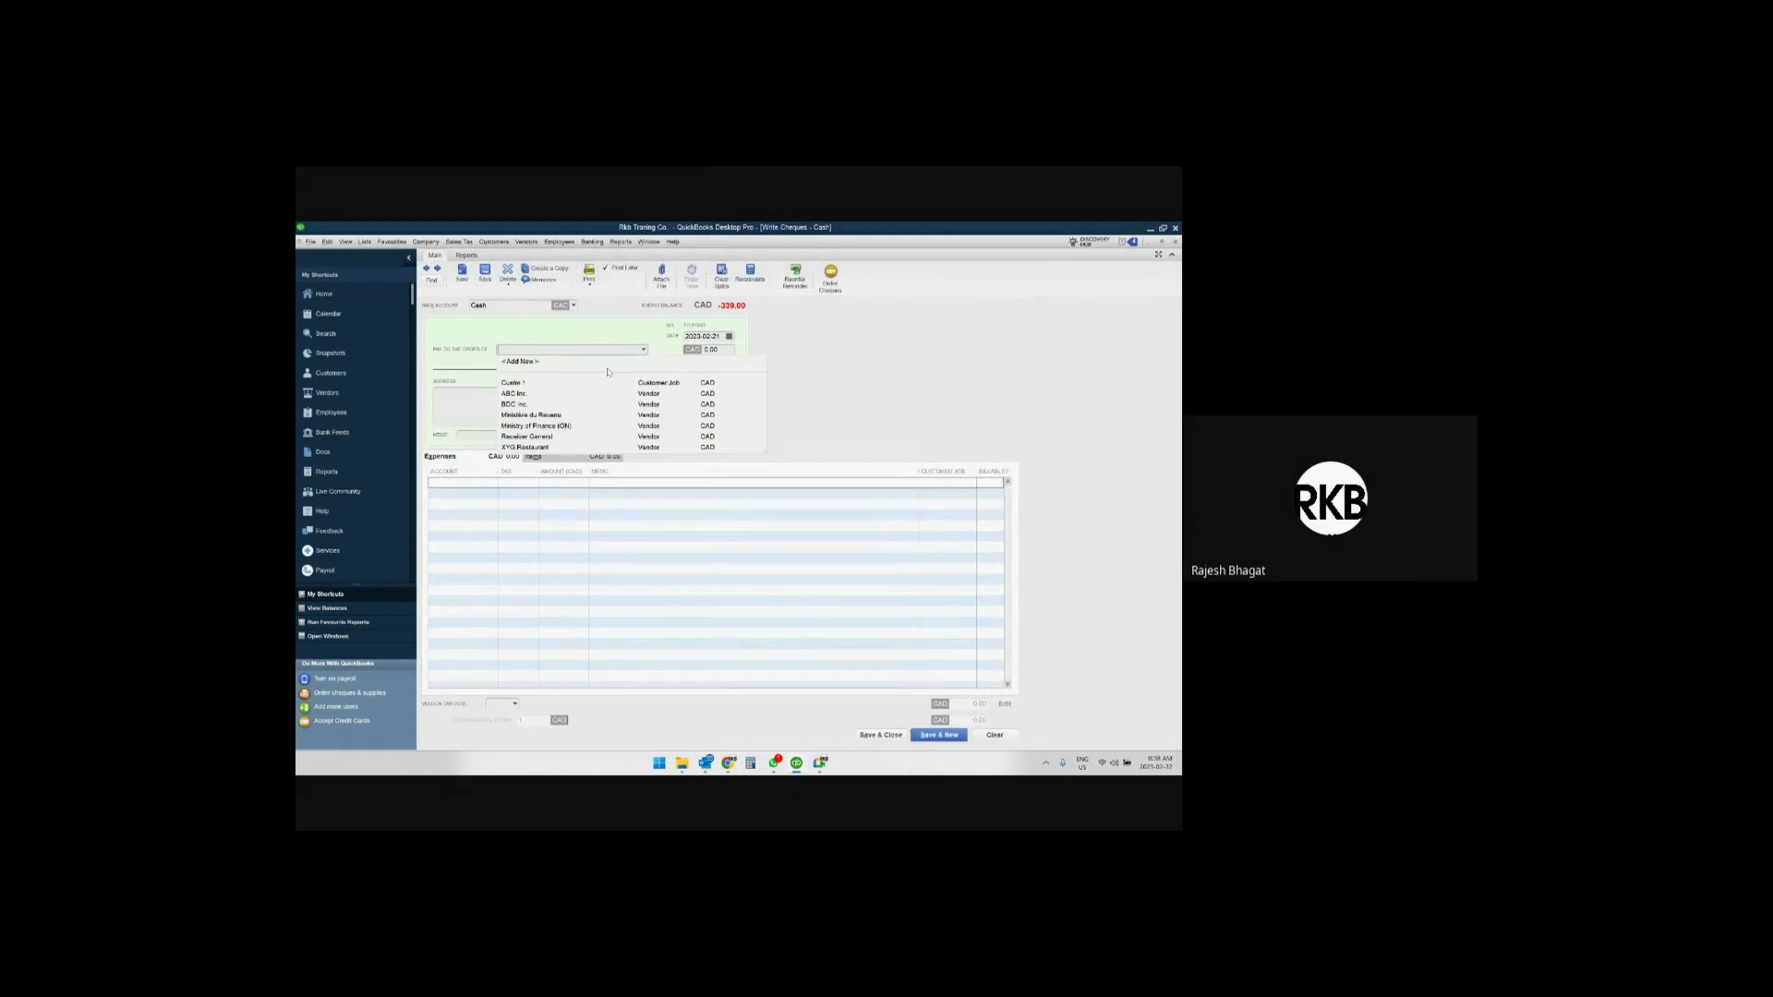
{"action": "left_click", "coordinate": [541, 448]}
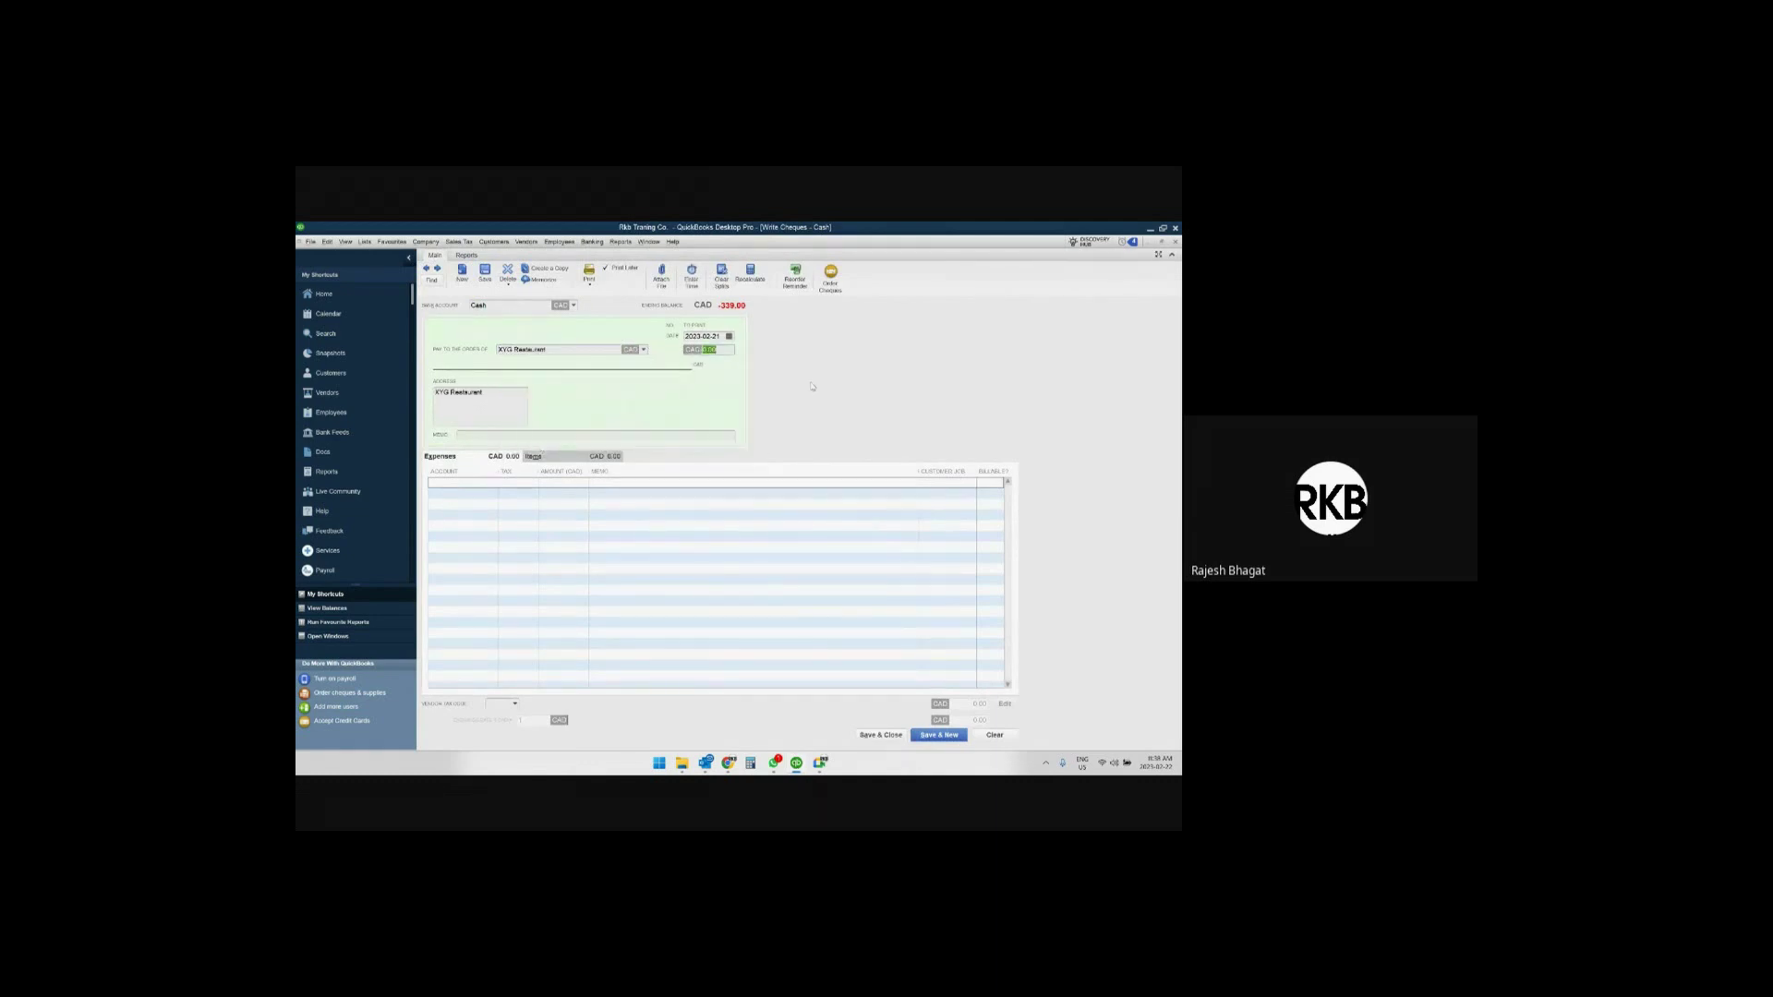
{"action": "type", "text": "113"}
{"action": "key", "text": "Tab"}
{"action": "key", "text": "Tab"}
Assign the expense to the Meals and Entertainment account, choose its sales tax code, and save and close the cheque.
{"action": "type", "text": "Meals"}
{"action": "key", "text": "Tab"}
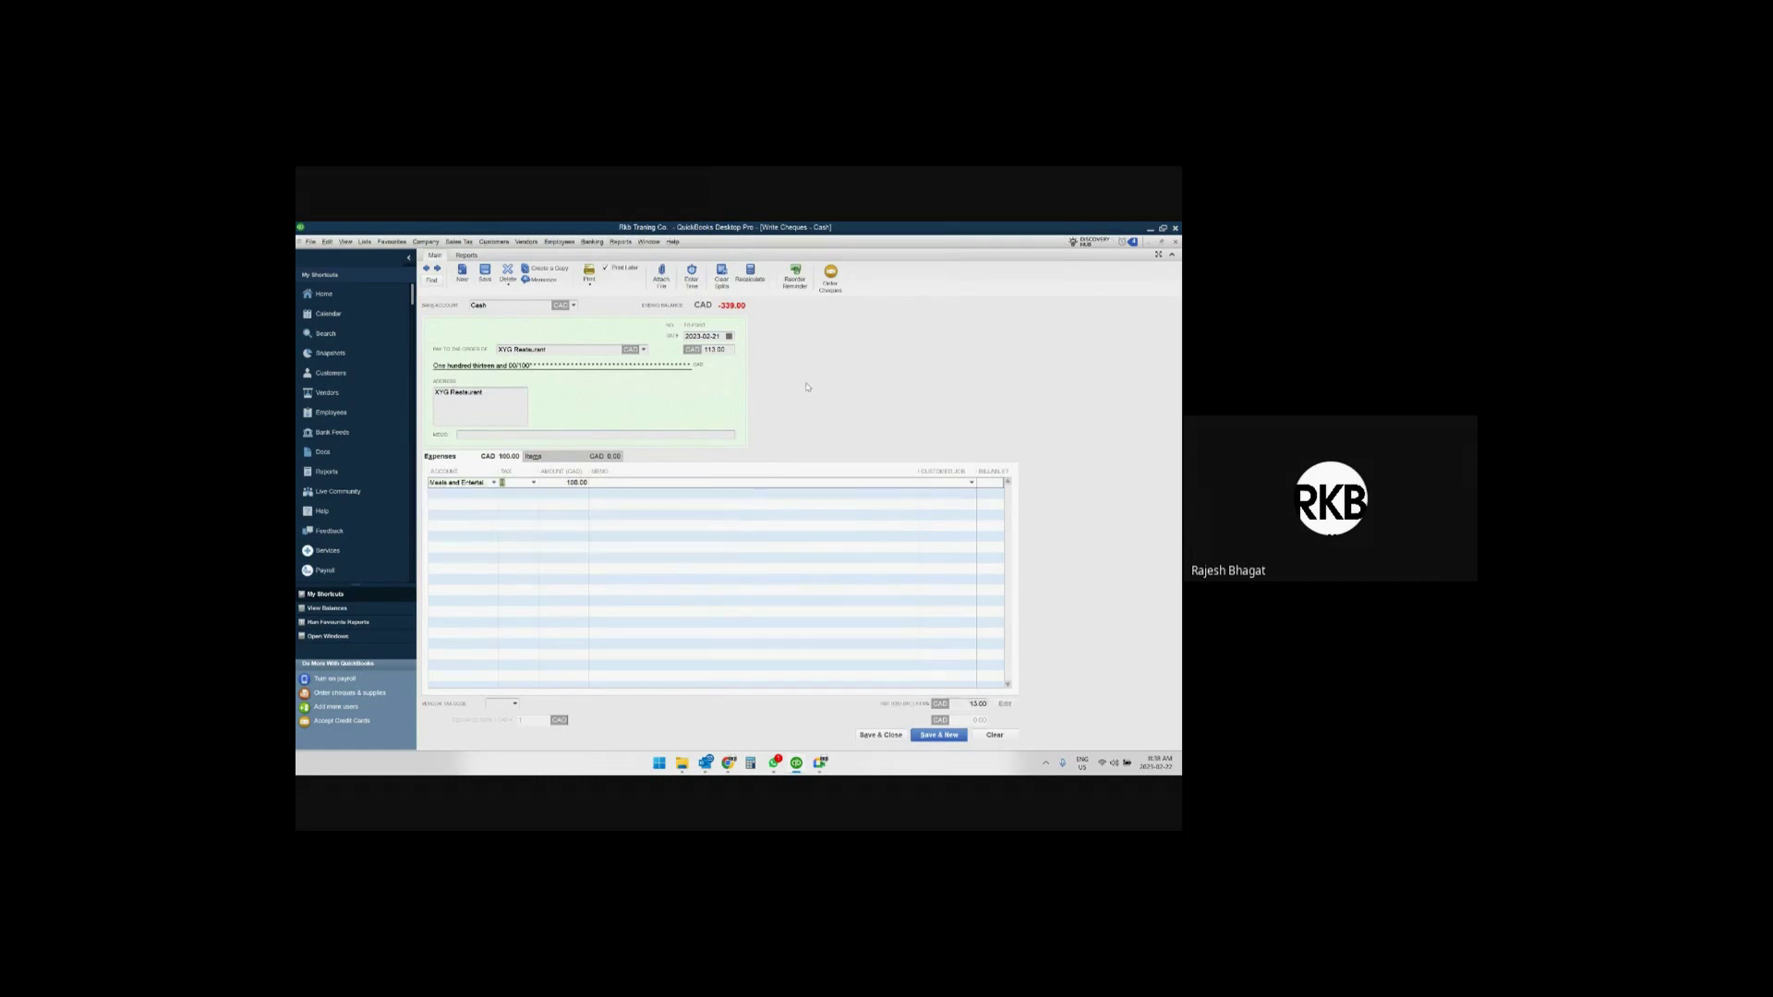
{"action": "left_click", "coordinate": [534, 483]}
{"action": "left_click", "coordinate": [511, 538]}
{"action": "left_click", "coordinate": [962, 706]}
{"action": "left_click", "coordinate": [881, 736]}
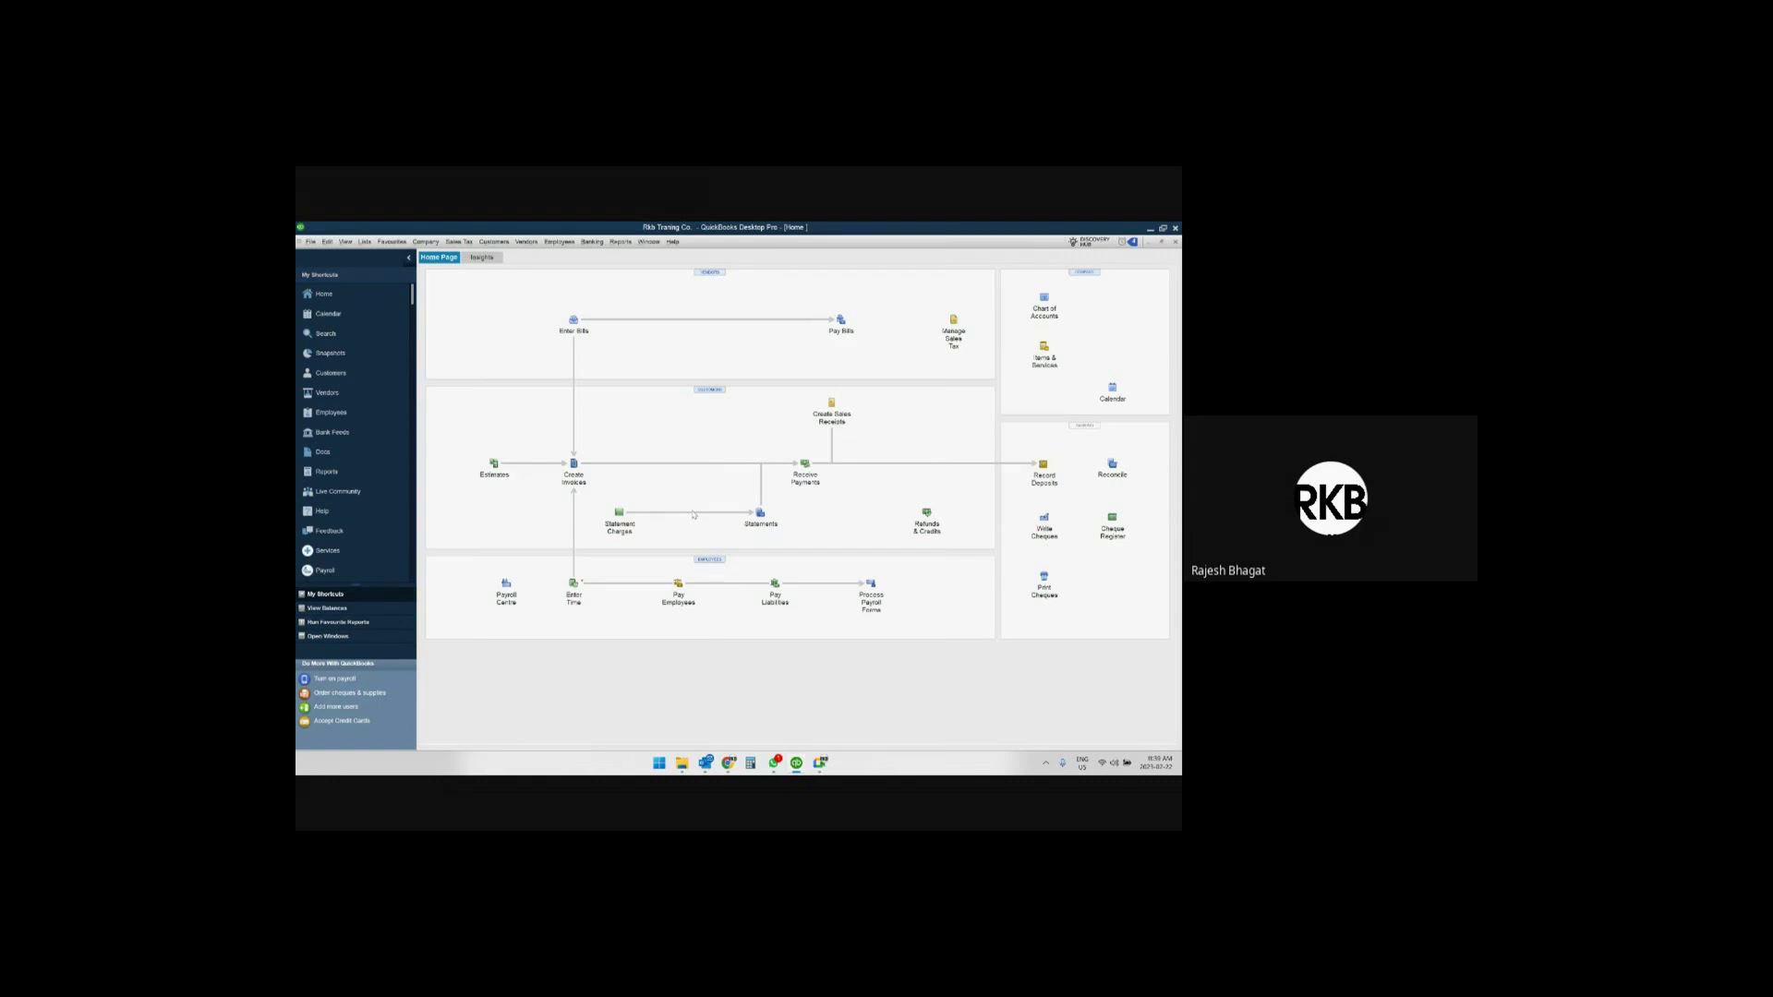
Start a new cheque drawn on the CIBC Chequing account and dated in January 2022.
{"action": "left_click", "coordinate": [1049, 538]}
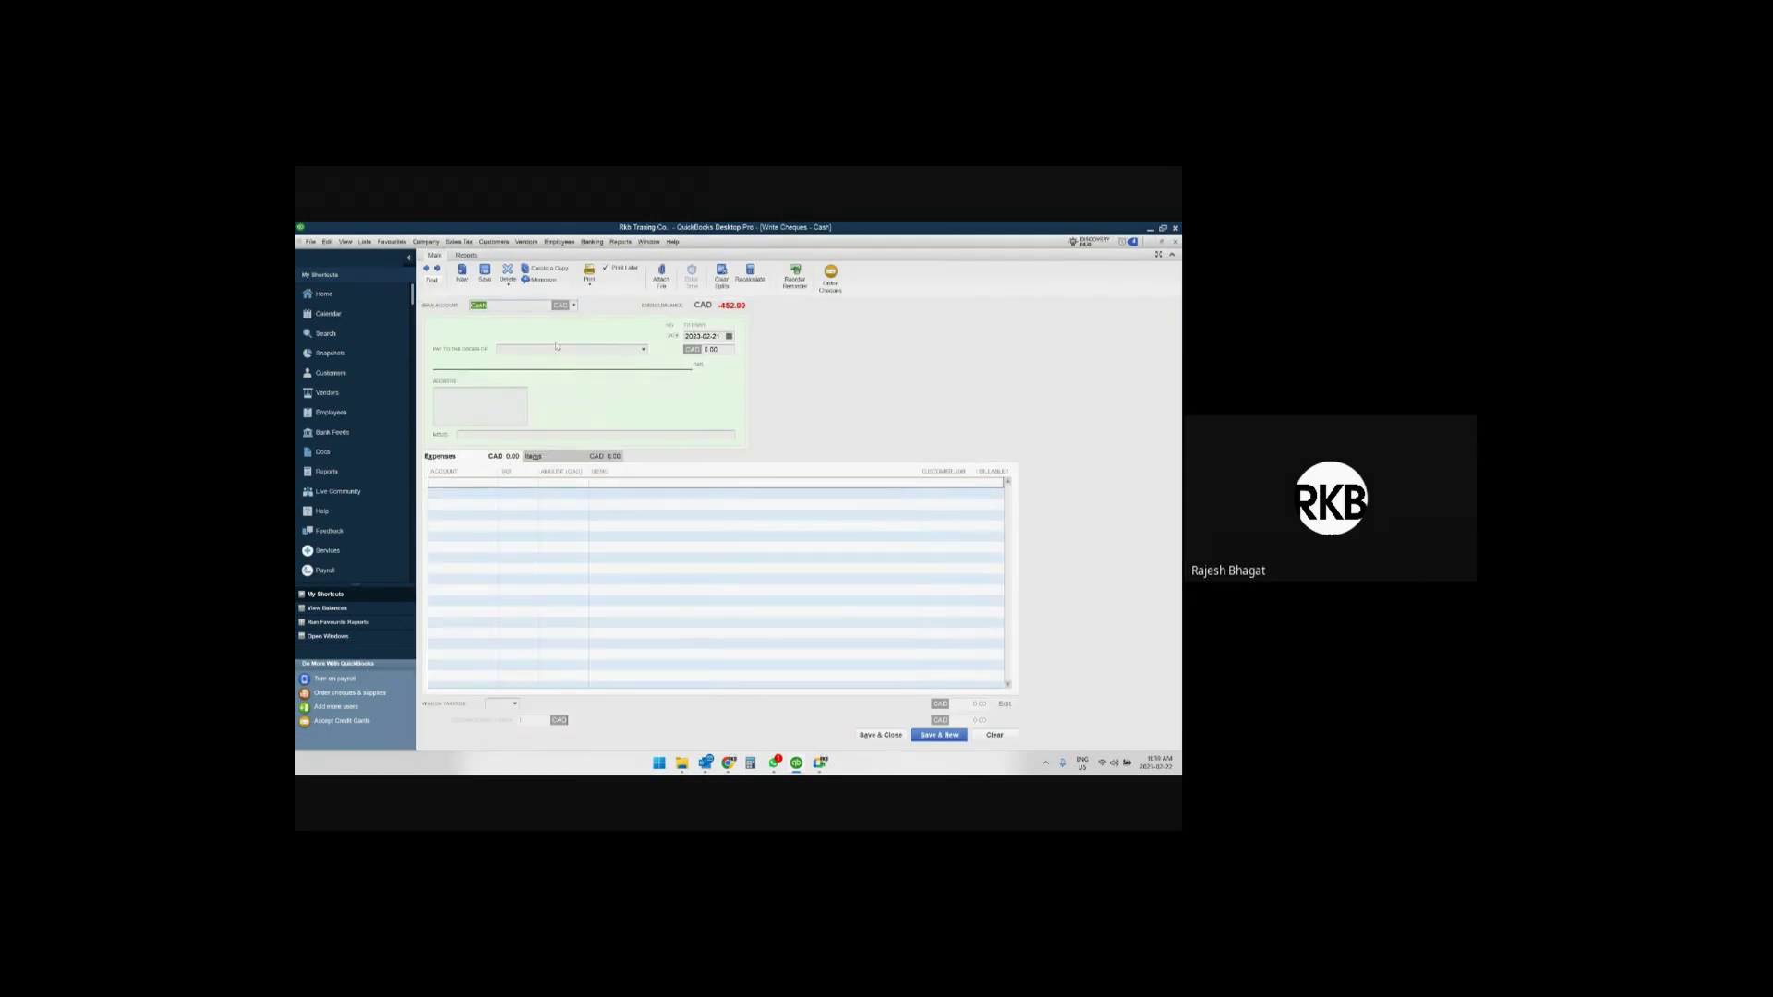
{"action": "left_click", "coordinate": [573, 306]}
{"action": "left_click", "coordinate": [507, 355]}
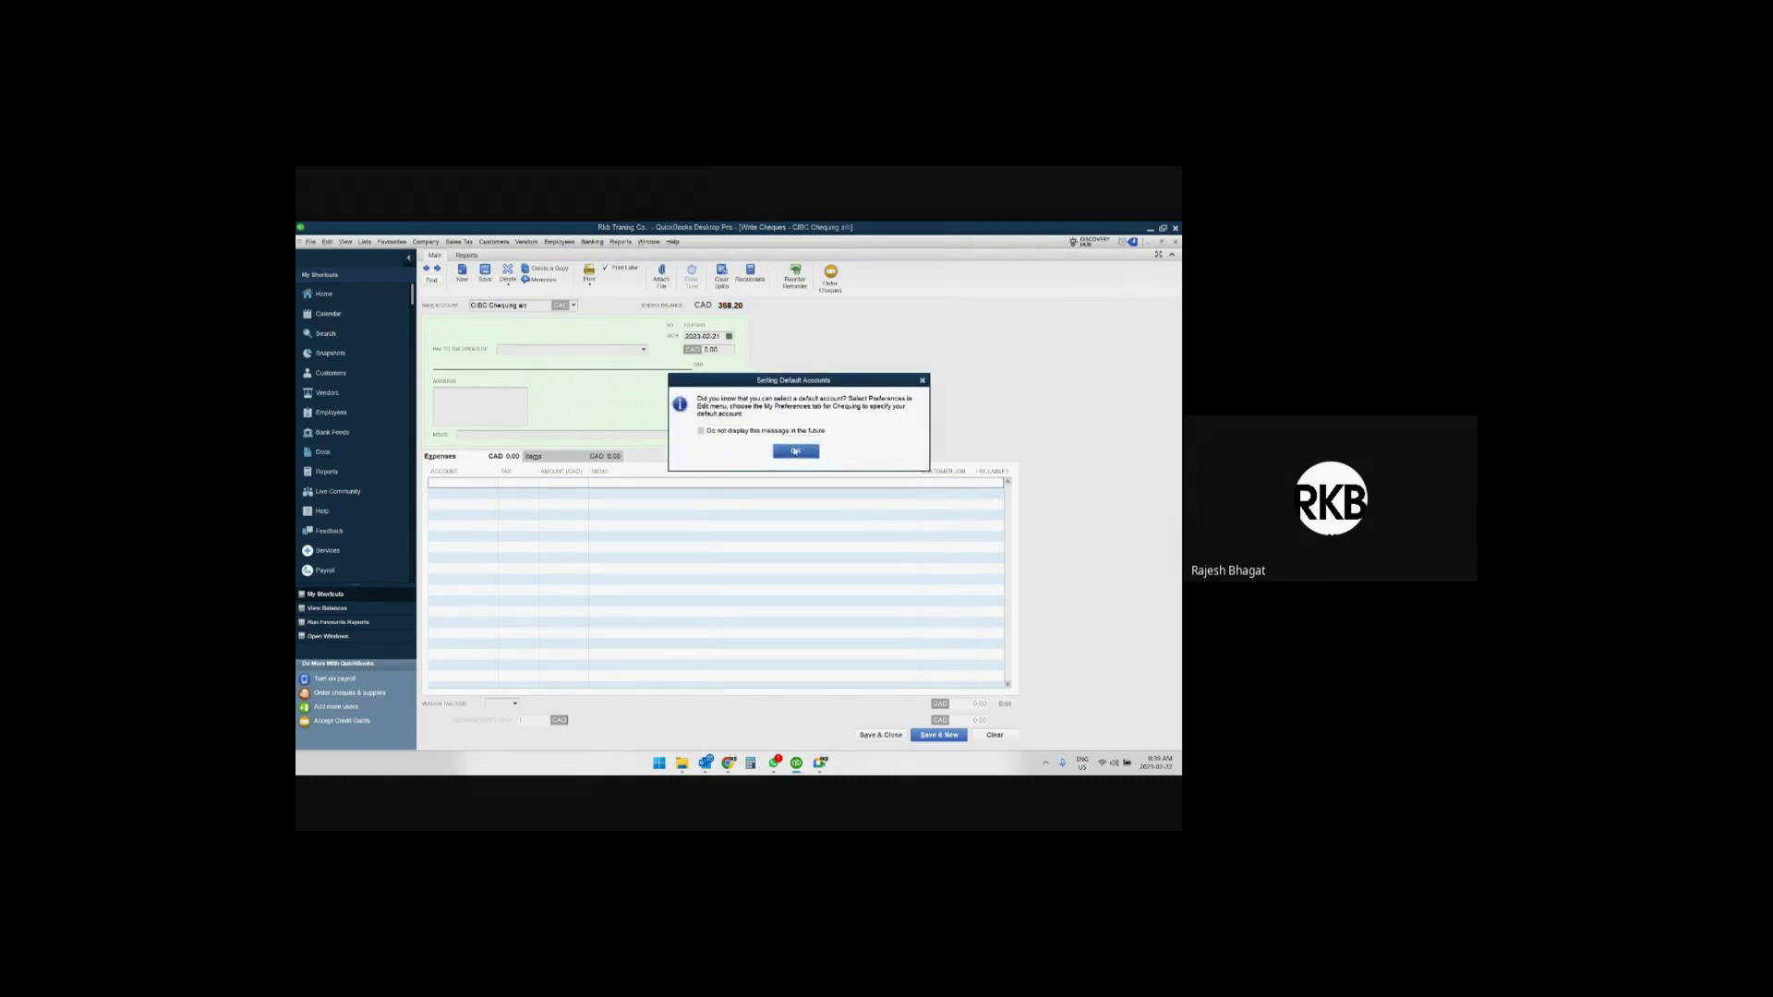
{"action": "left_click", "coordinate": [795, 451]}
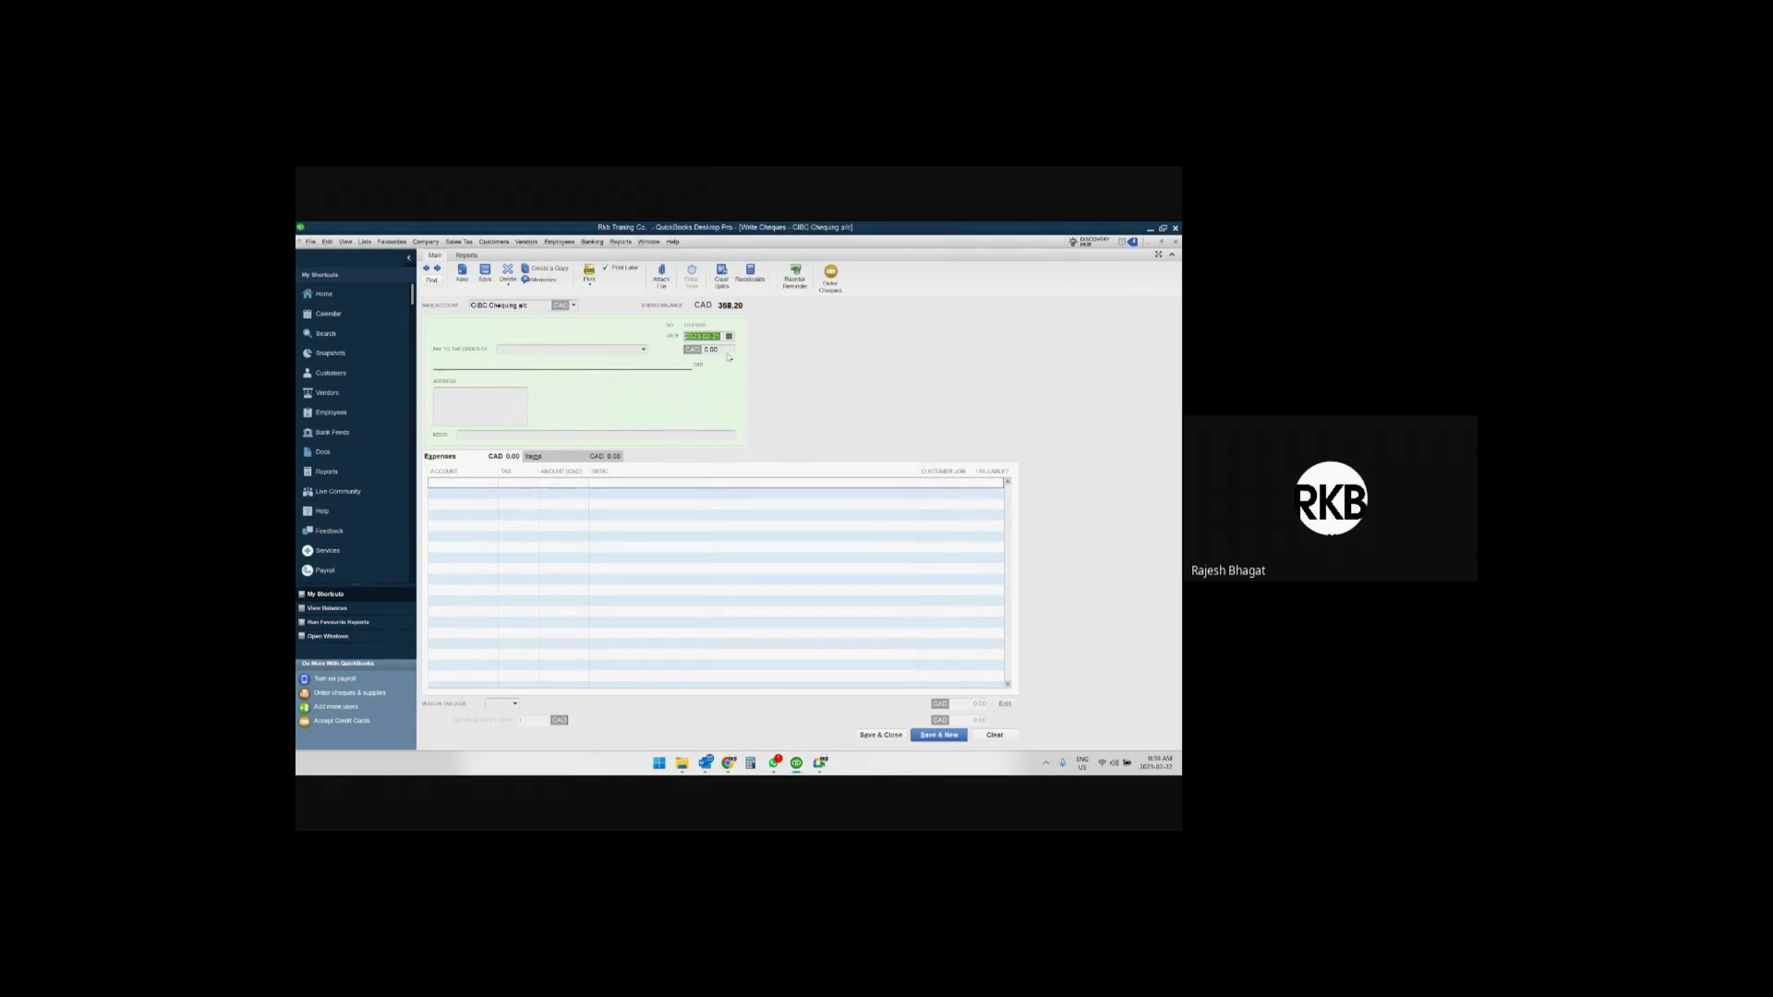
{"action": "left_click", "coordinate": [728, 337]}
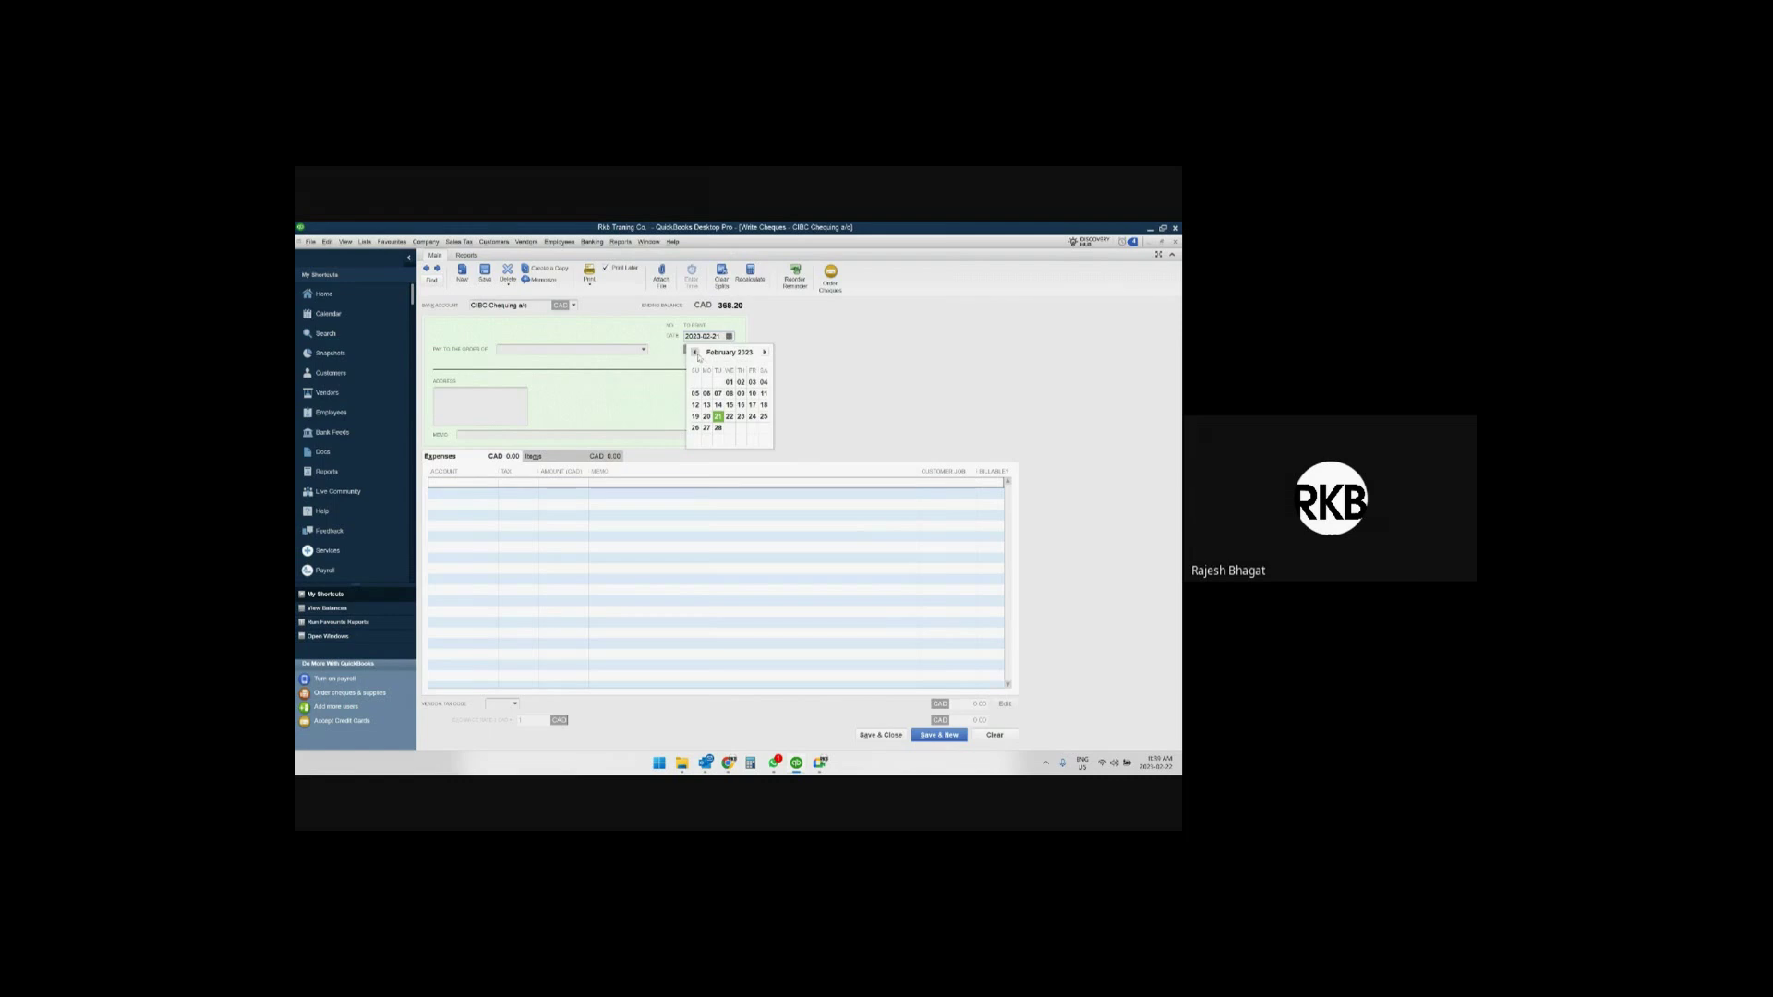
{"action": "left_click", "coordinate": [694, 352]}
{"action": "left_click", "coordinate": [718, 393]}
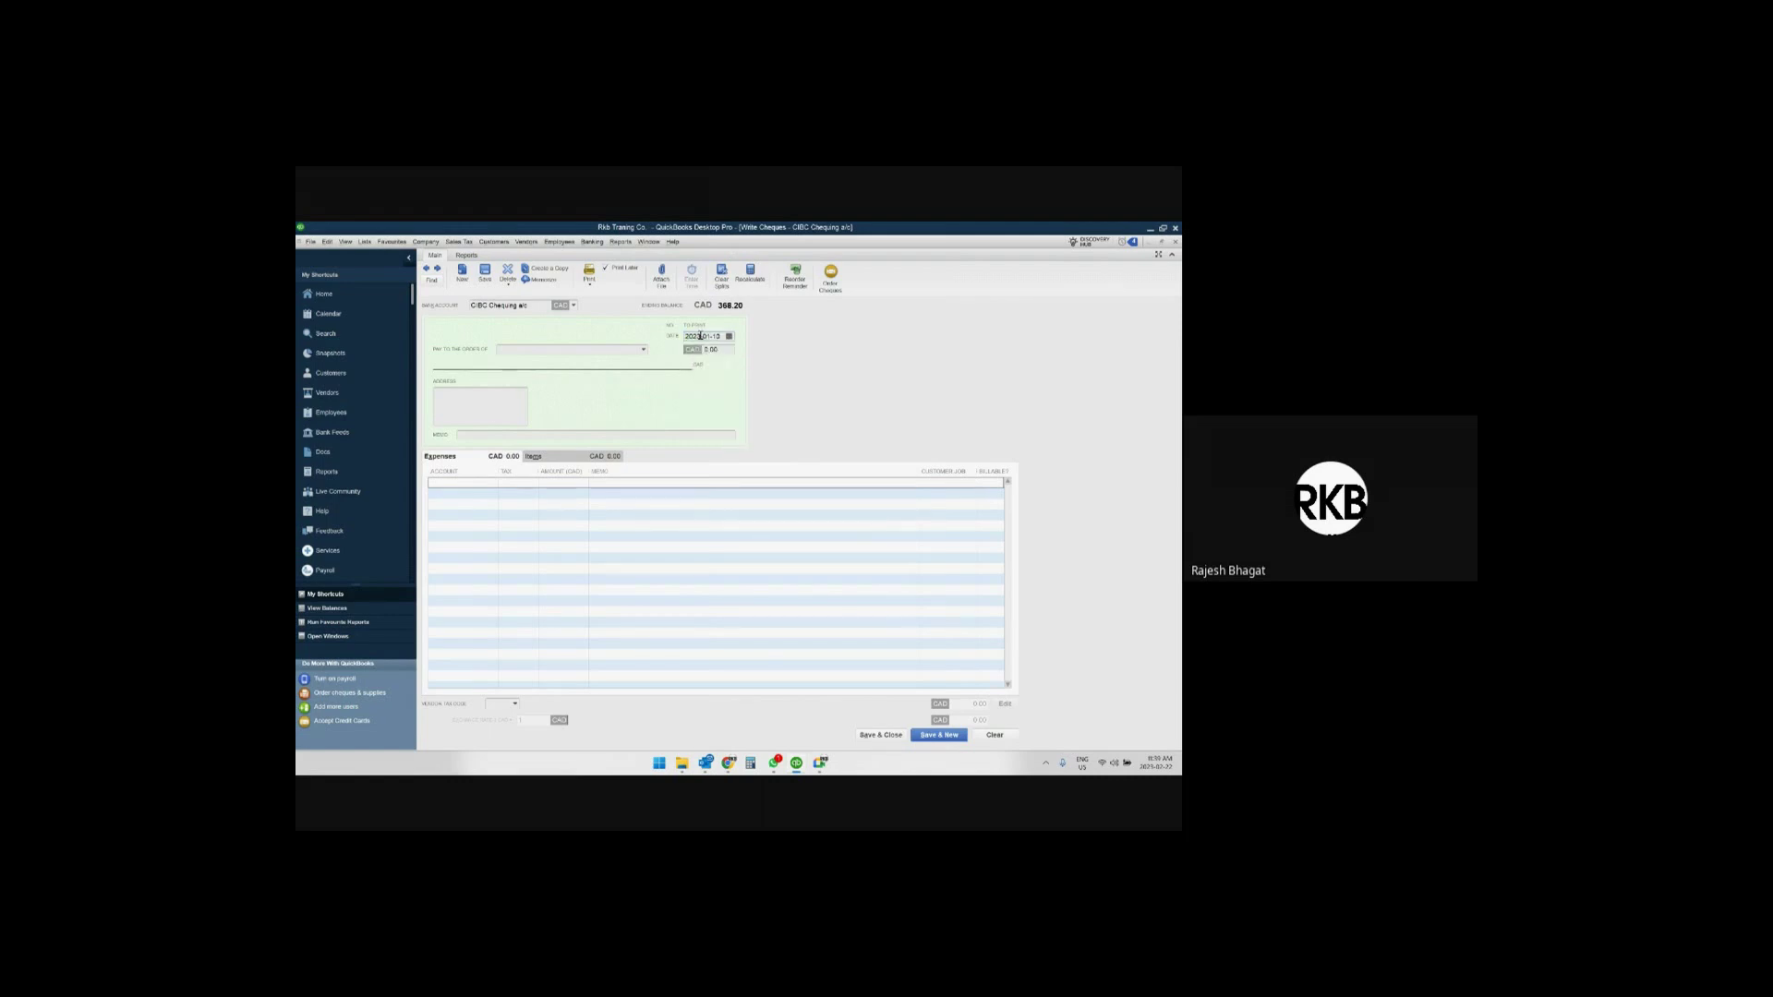
Make the cheque payable to Rogers, quick-adding the name as a vendor.
{"action": "key", "text": "Tab"}
{"action": "type", "text": "Roge"}
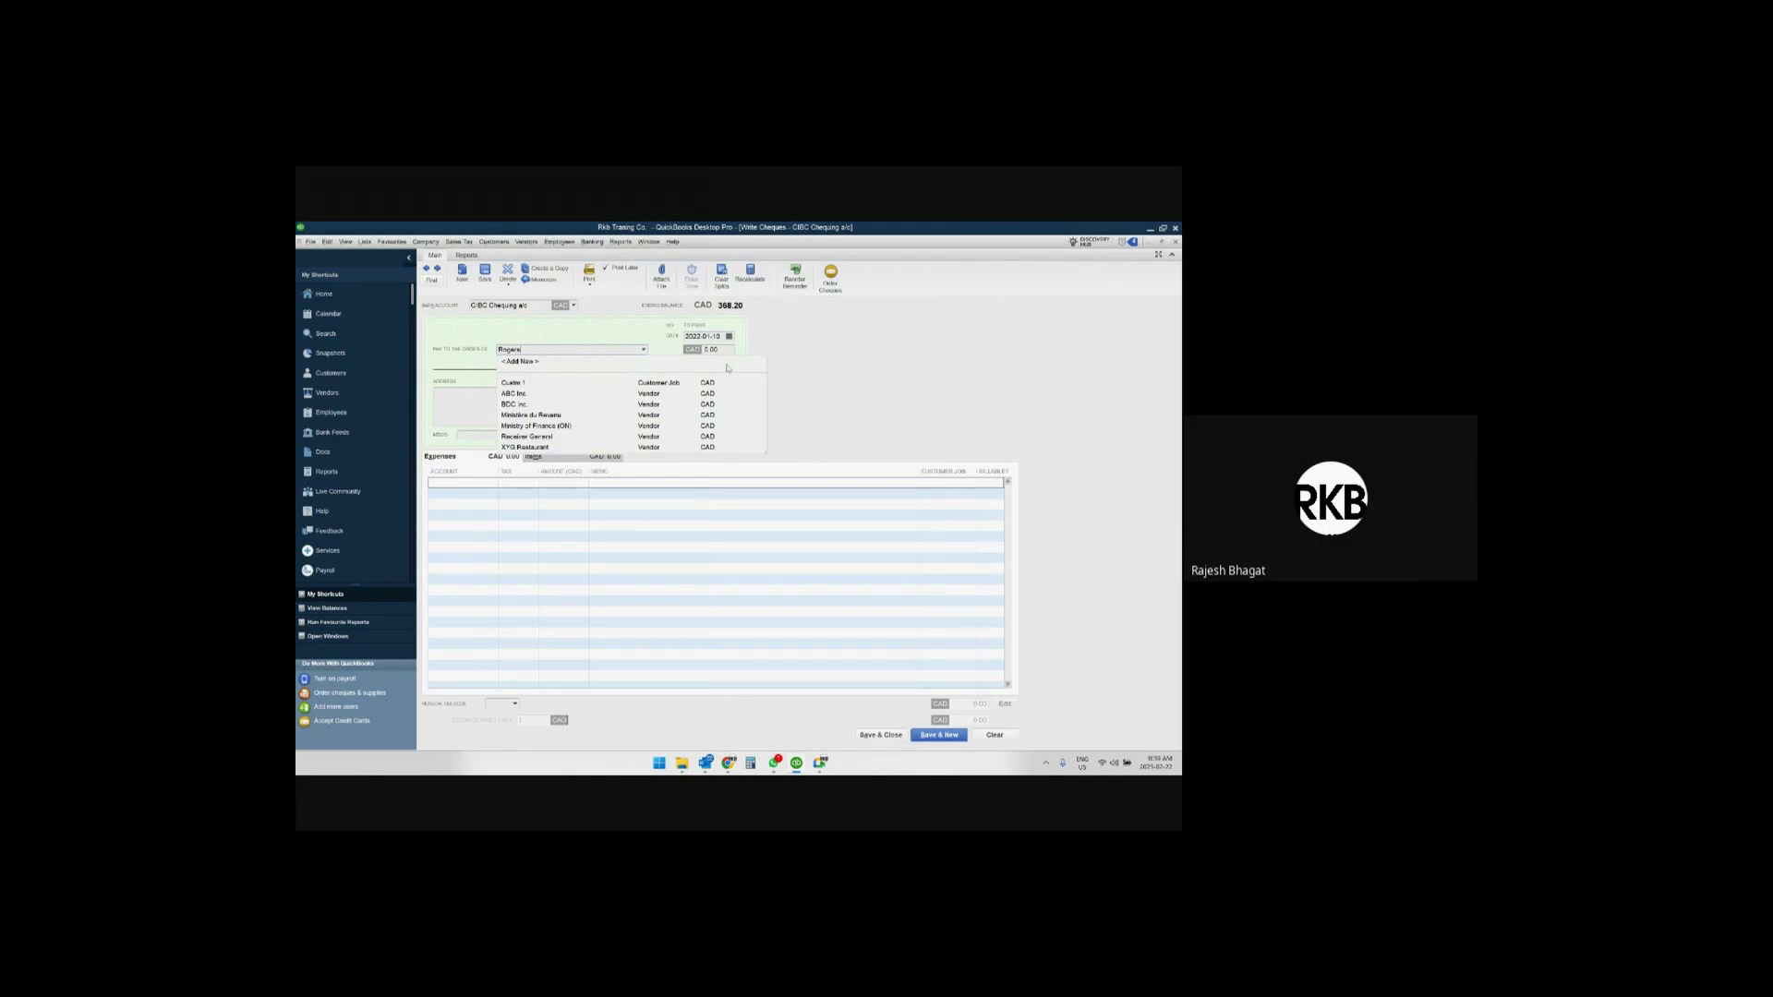
{"action": "key", "text": "Tab"}
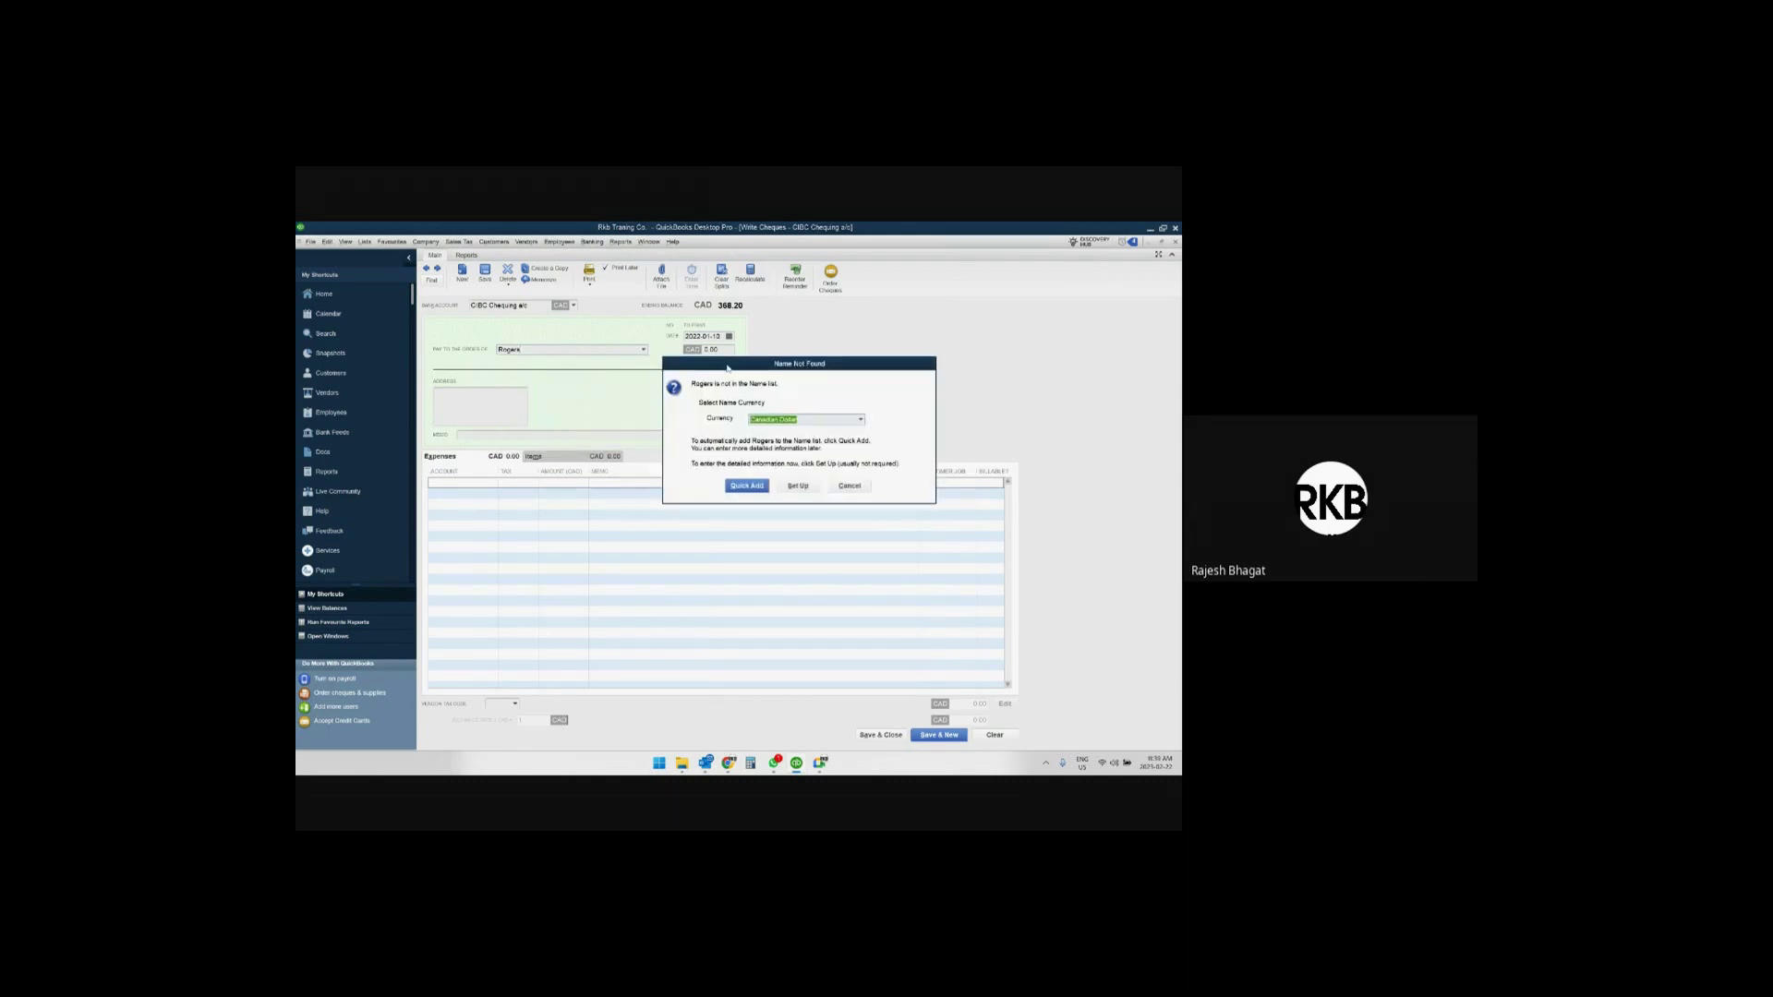
{"action": "left_click", "coordinate": [748, 485]}
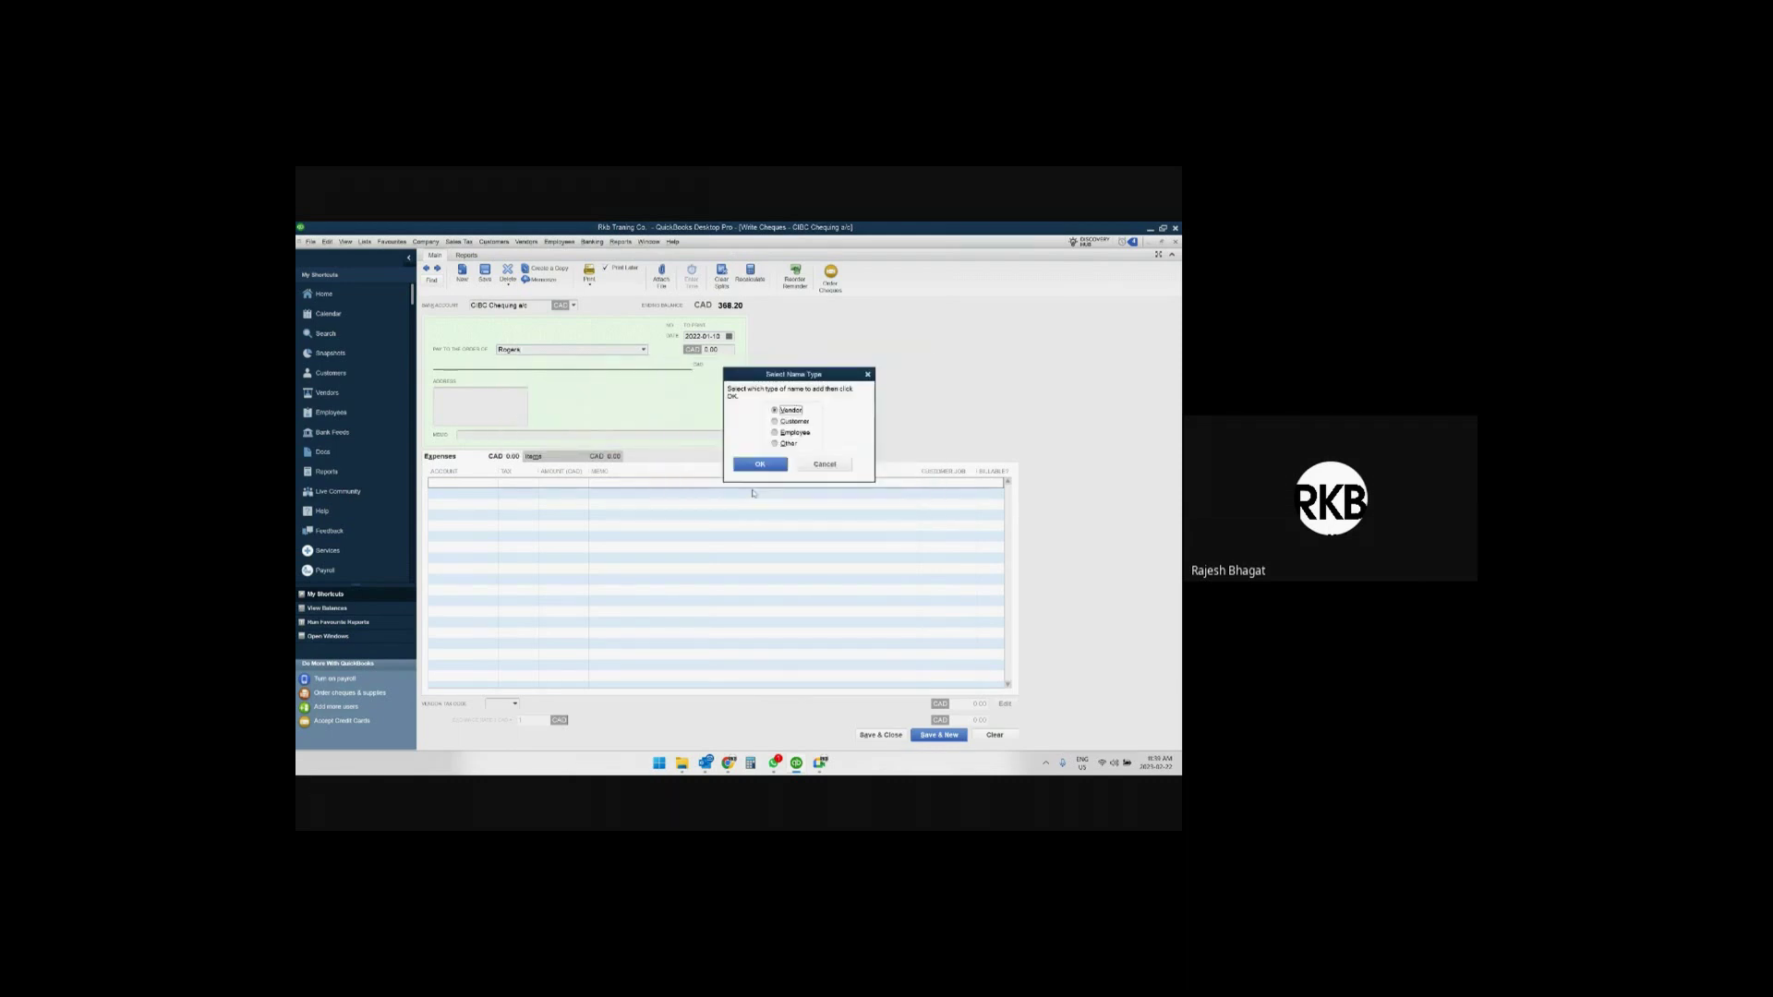
{"action": "left_click", "coordinate": [759, 463]}
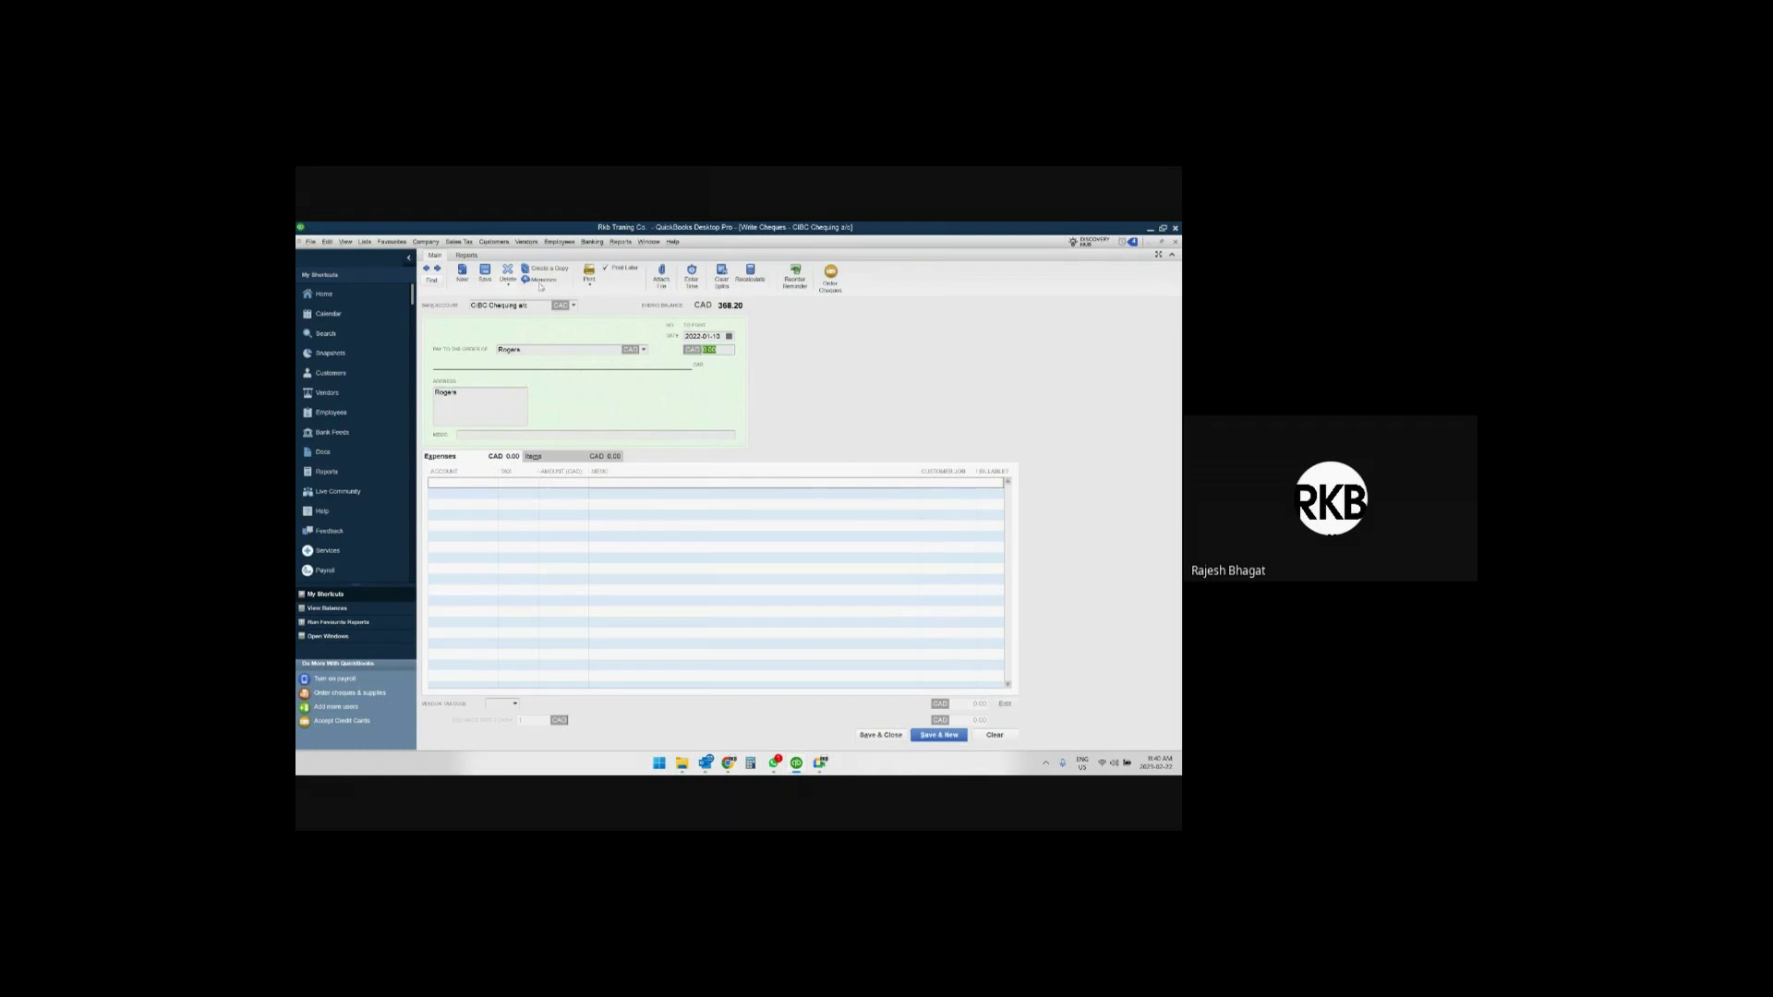
Set the cheque amount to 113.00 and assign the first expense line to Telephone Expense.
{"action": "type", "text": "113"}
{"action": "key", "text": "Tab"}
{"action": "key", "text": "Tab"}
{"action": "type", "text": "T"}
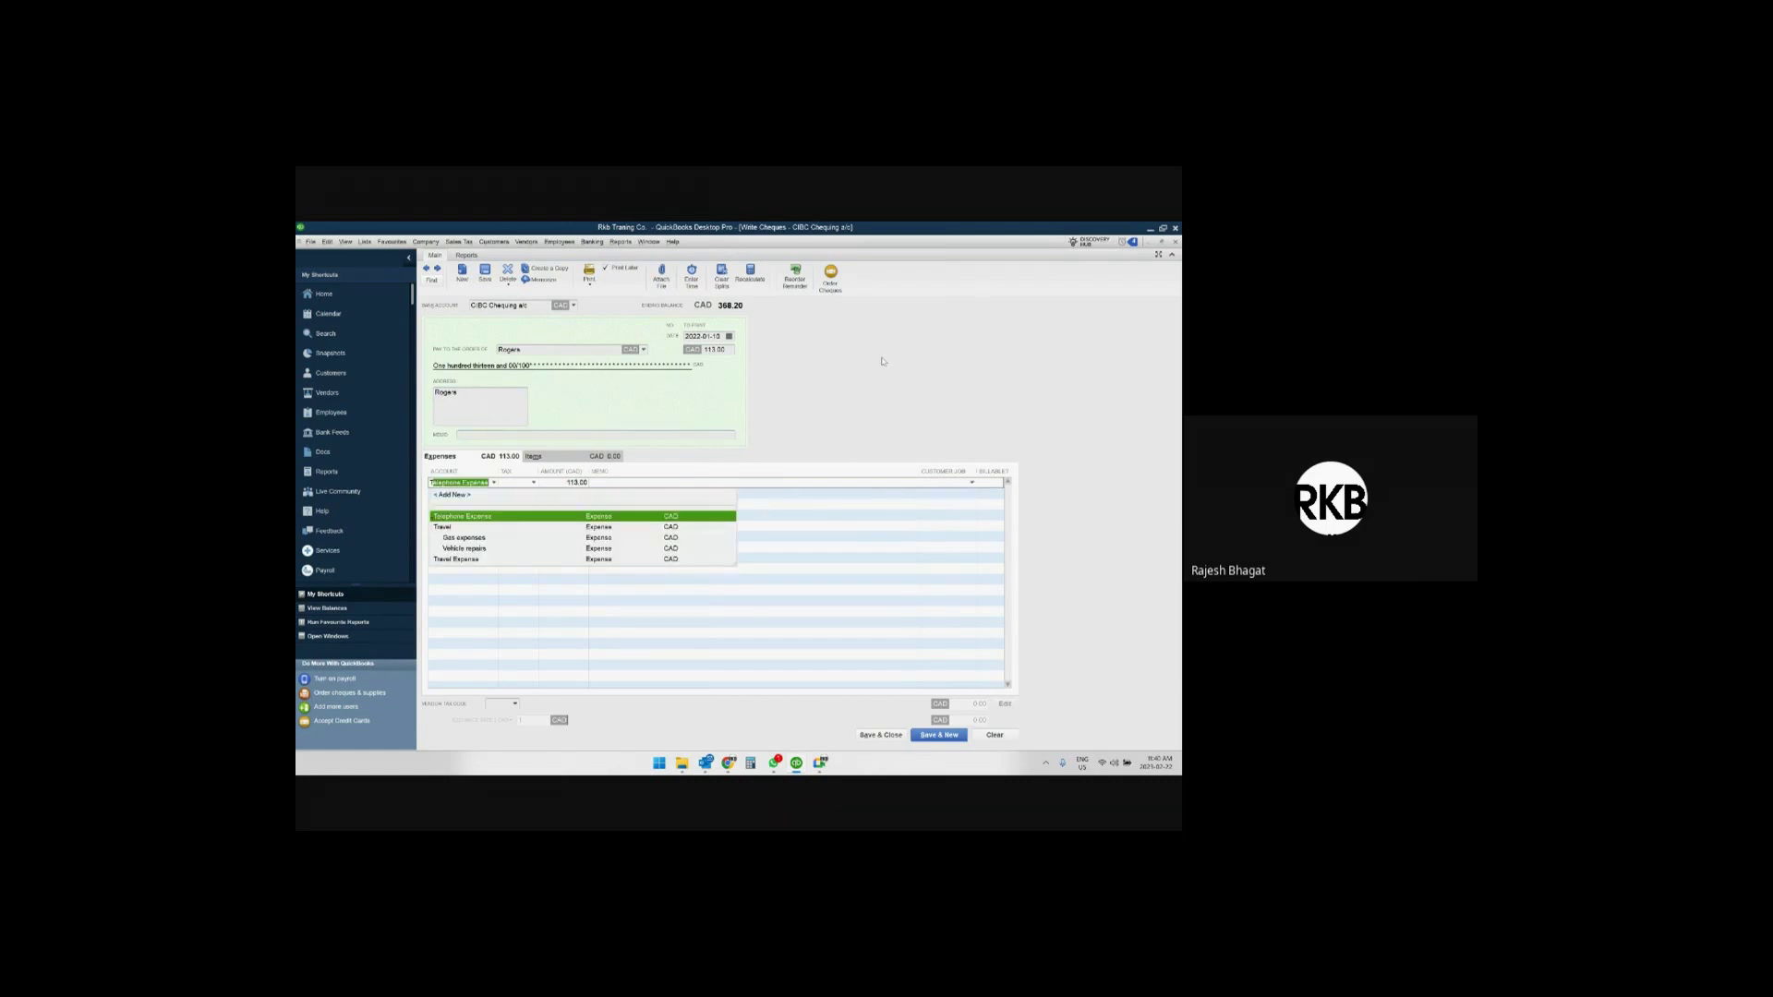
{"action": "type", "text": "e"}
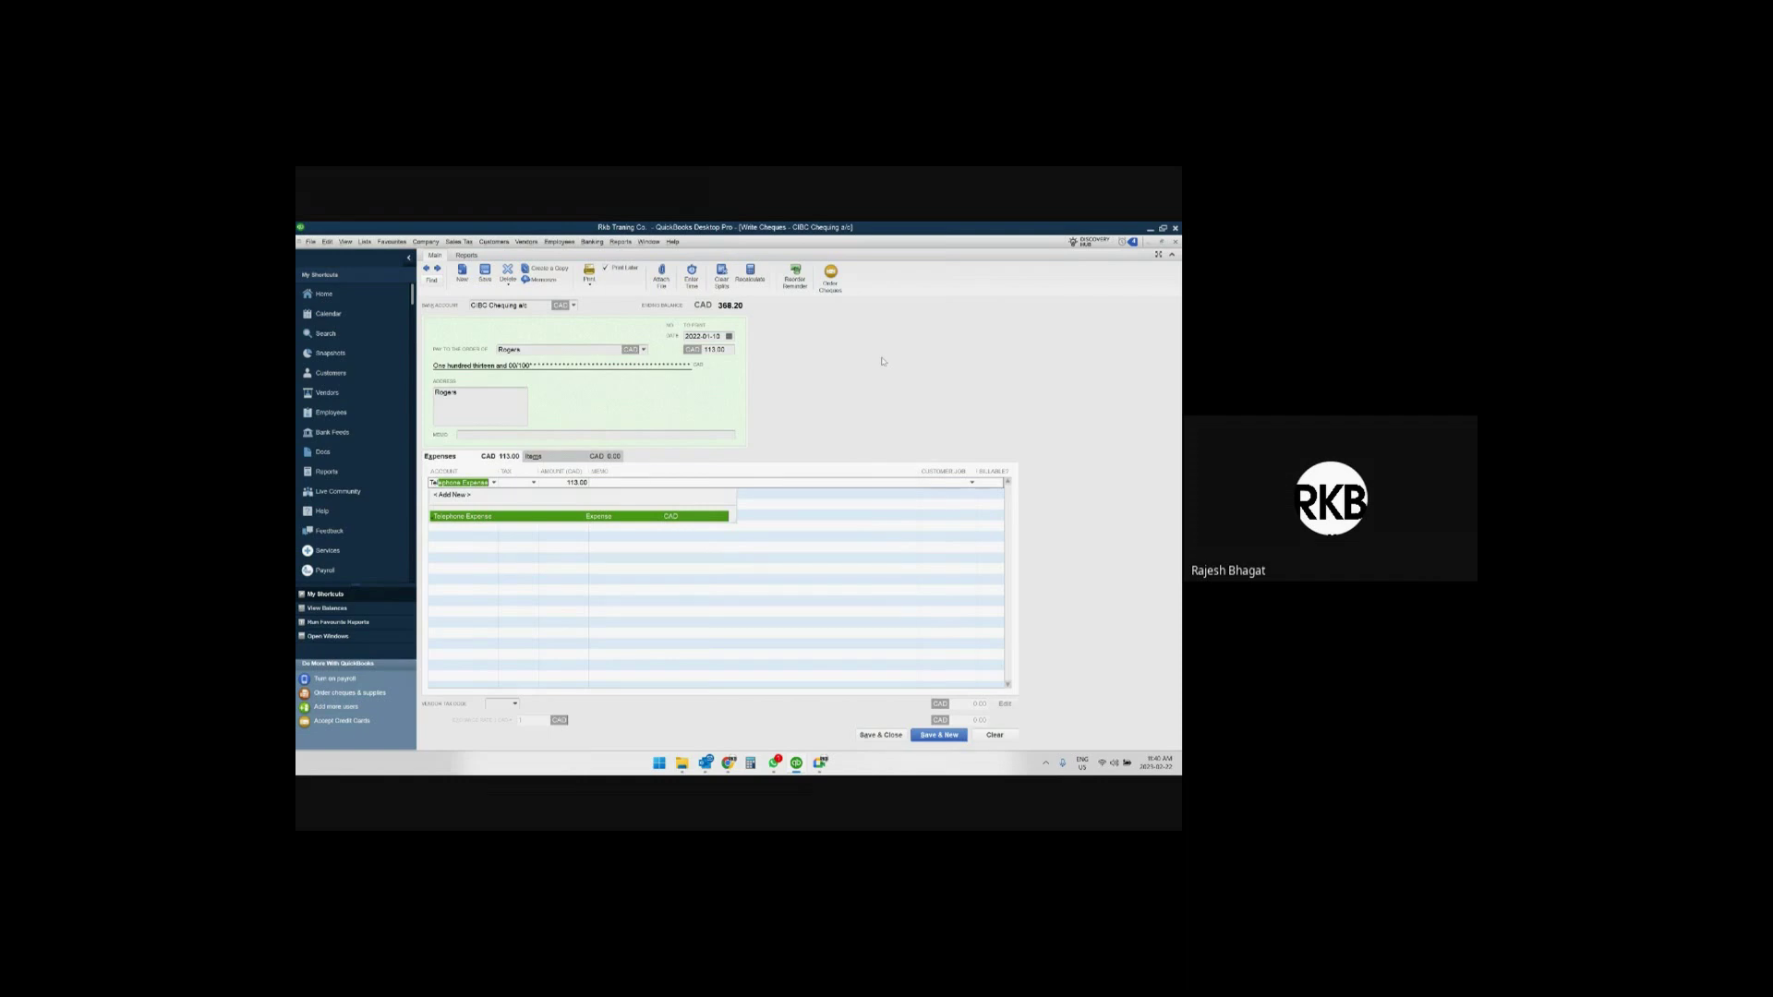
{"action": "key", "text": "Tab"}
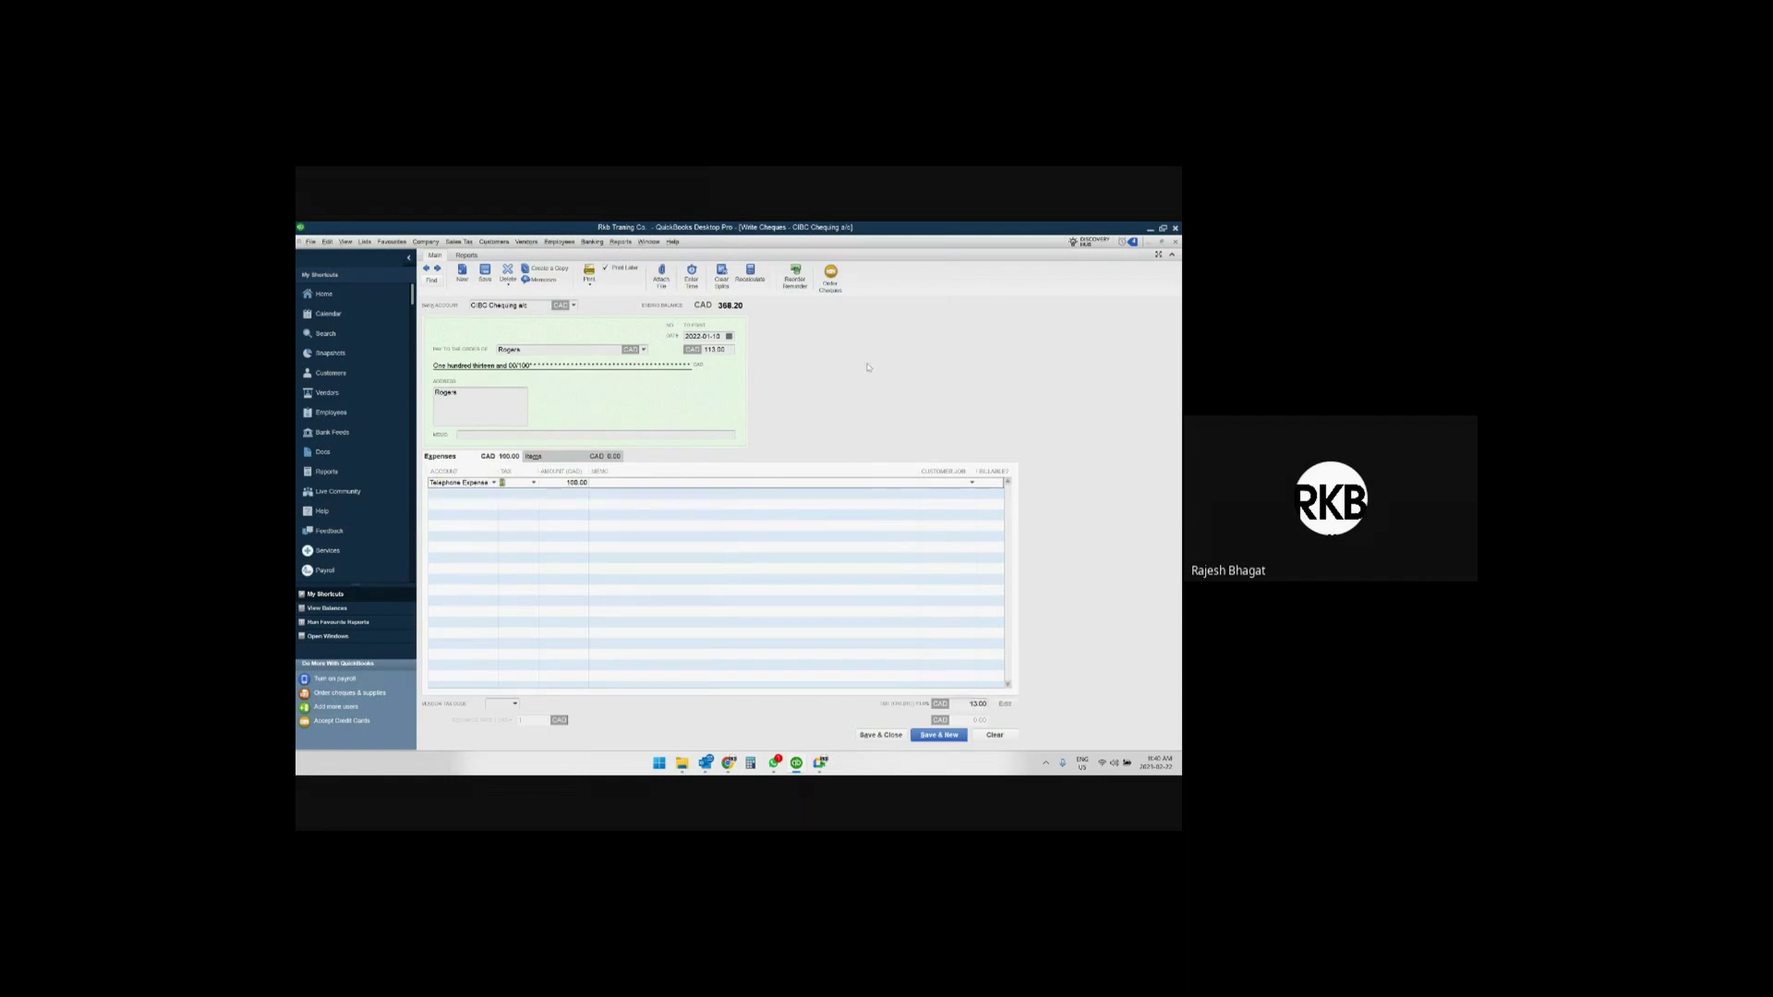
Start memorizing the cheque under the name Telephone with a monthly frequency.
{"action": "left_click", "coordinate": [545, 280]}
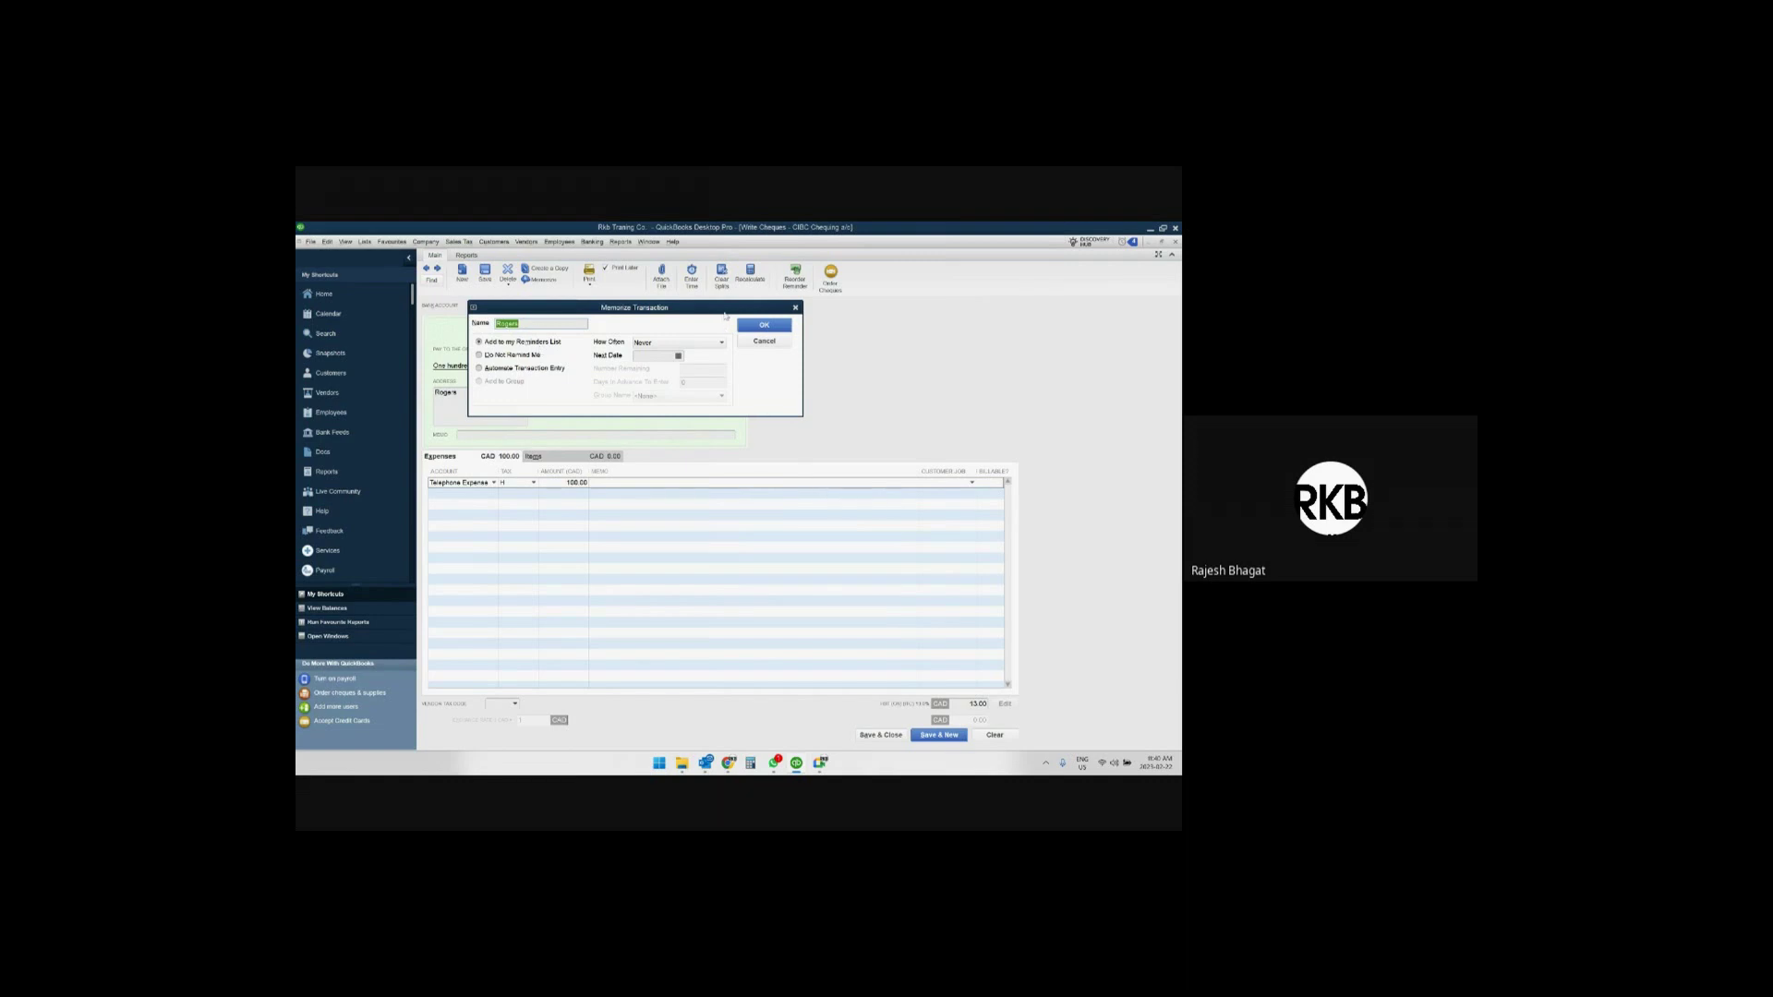
{"action": "left_click_drag", "start_coordinate": [725, 311], "coordinate": [720, 387]}
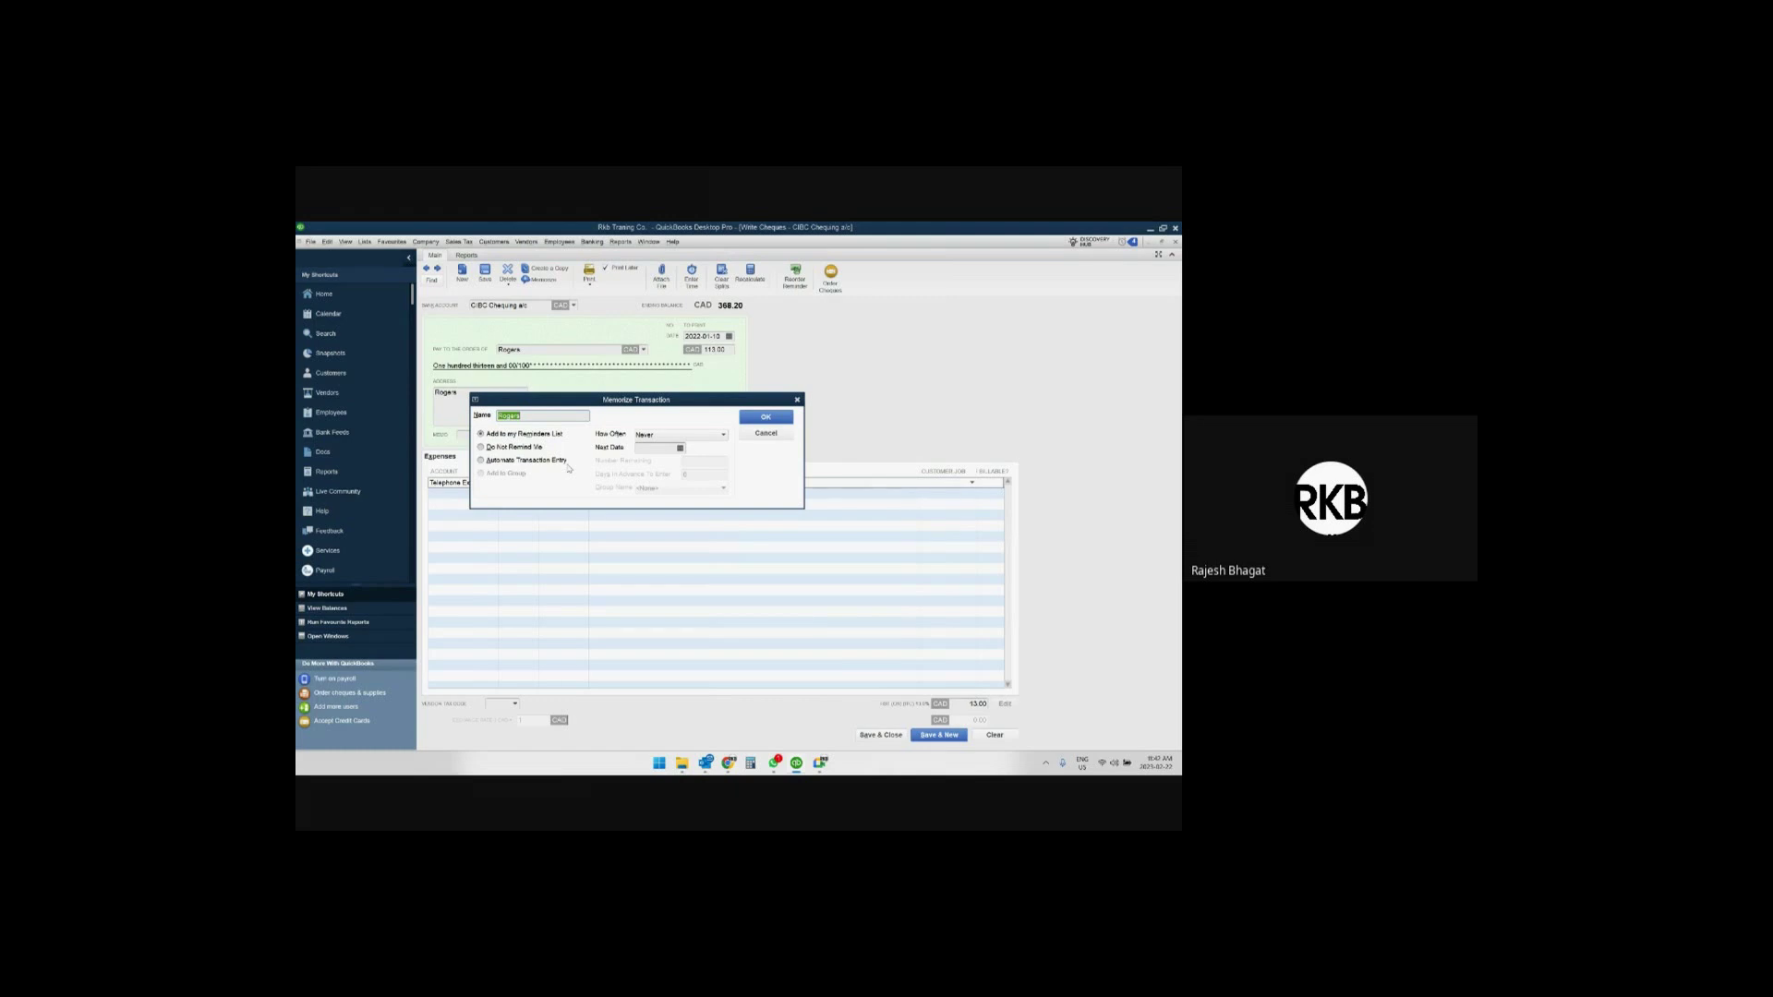
{"action": "type", "text": "Telephone"}
{"action": "left_click", "coordinate": [722, 438]}
{"action": "left_click", "coordinate": [656, 513]}
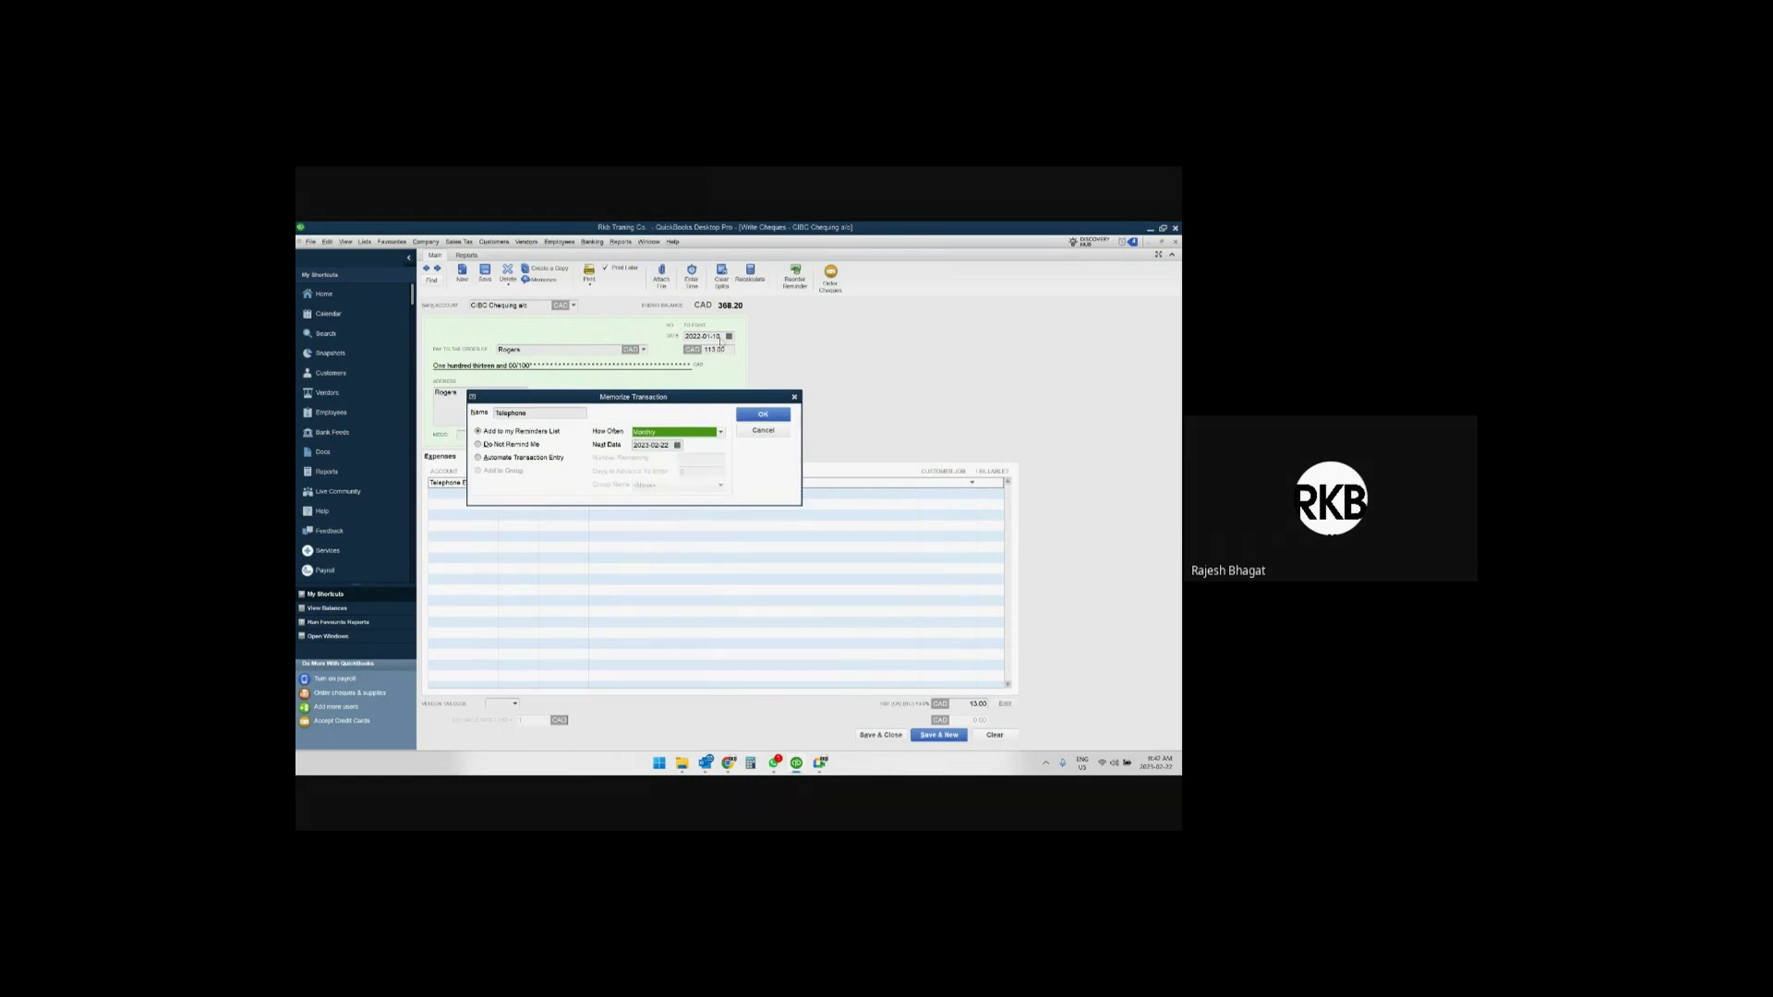
Set the memorized transaction's next date to mid-February 2022 and confirm the memorization.
{"action": "left_click", "coordinate": [677, 445]}
{"action": "left_click", "coordinate": [643, 462]}
{"action": "left_click", "coordinate": [644, 462]}
{"action": "left_click", "coordinate": [644, 462]}
{"action": "left_click", "coordinate": [643, 462]}
{"action": "left_click", "coordinate": [643, 462]}
{"action": "left_click", "coordinate": [643, 462]}
{"action": "left_click", "coordinate": [644, 461]}
{"action": "left_click", "coordinate": [643, 462]}
{"action": "left_click", "coordinate": [644, 462]}
{"action": "left_click", "coordinate": [643, 462]}
{"action": "left_click", "coordinate": [644, 461]}
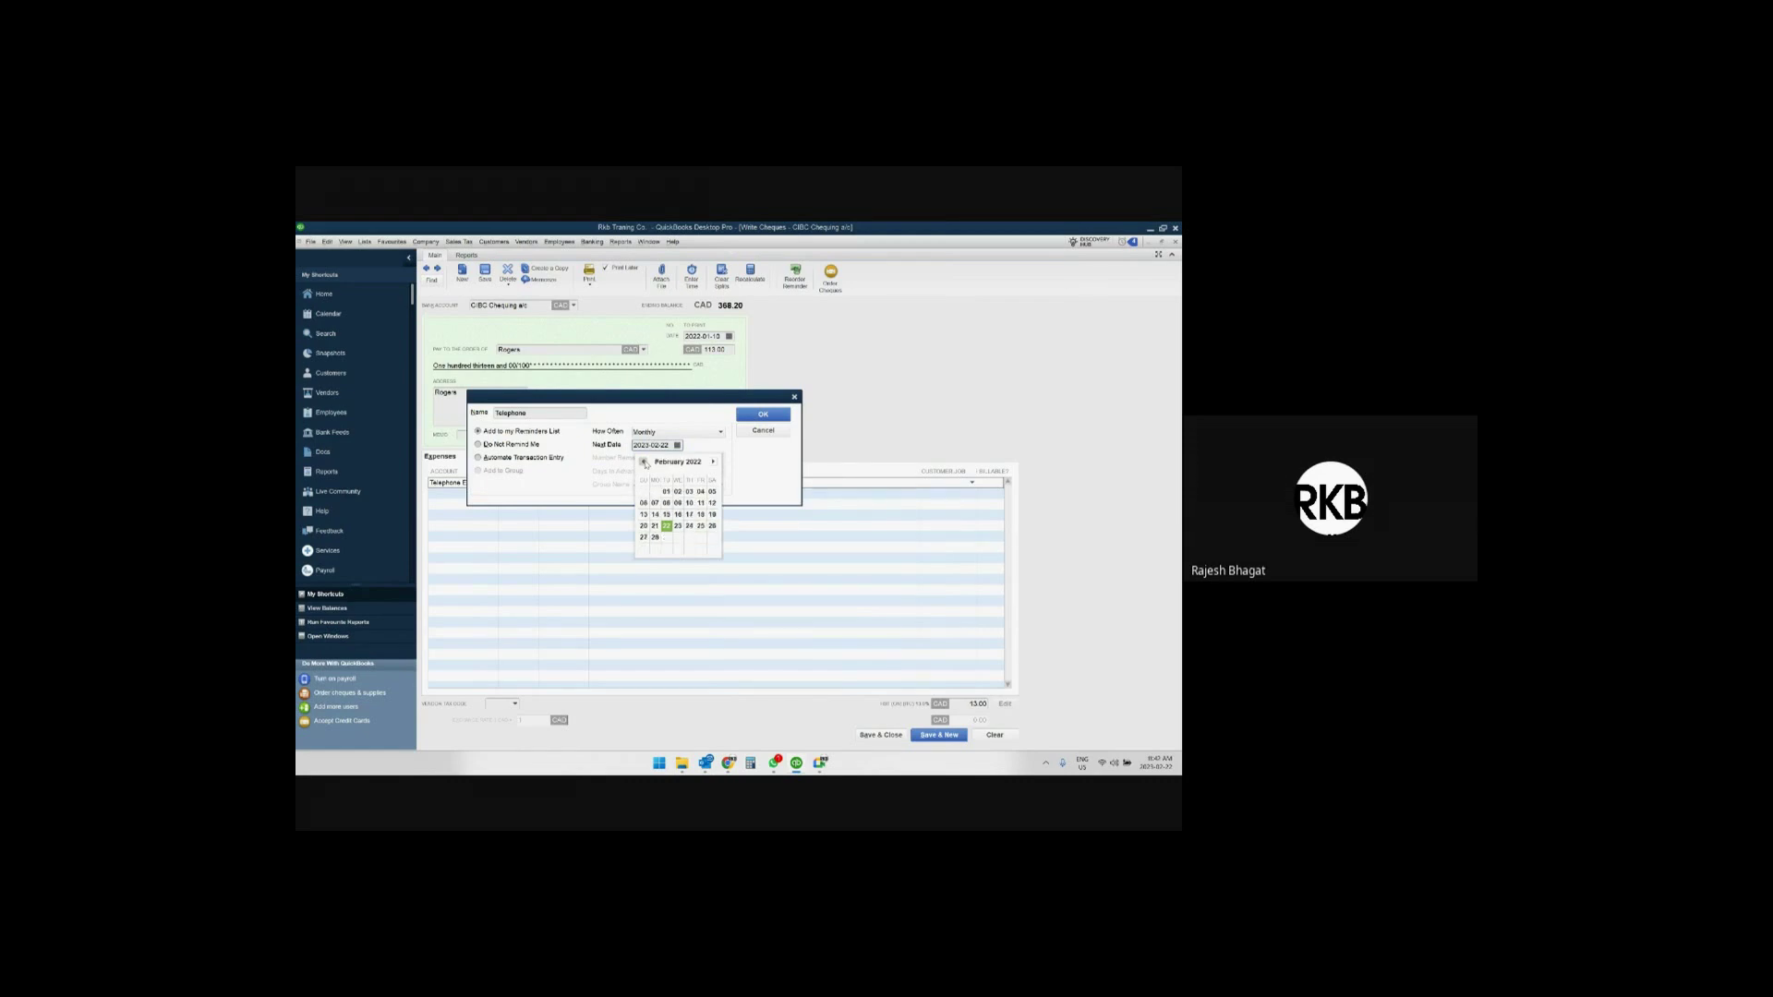
{"action": "left_click", "coordinate": [688, 513]}
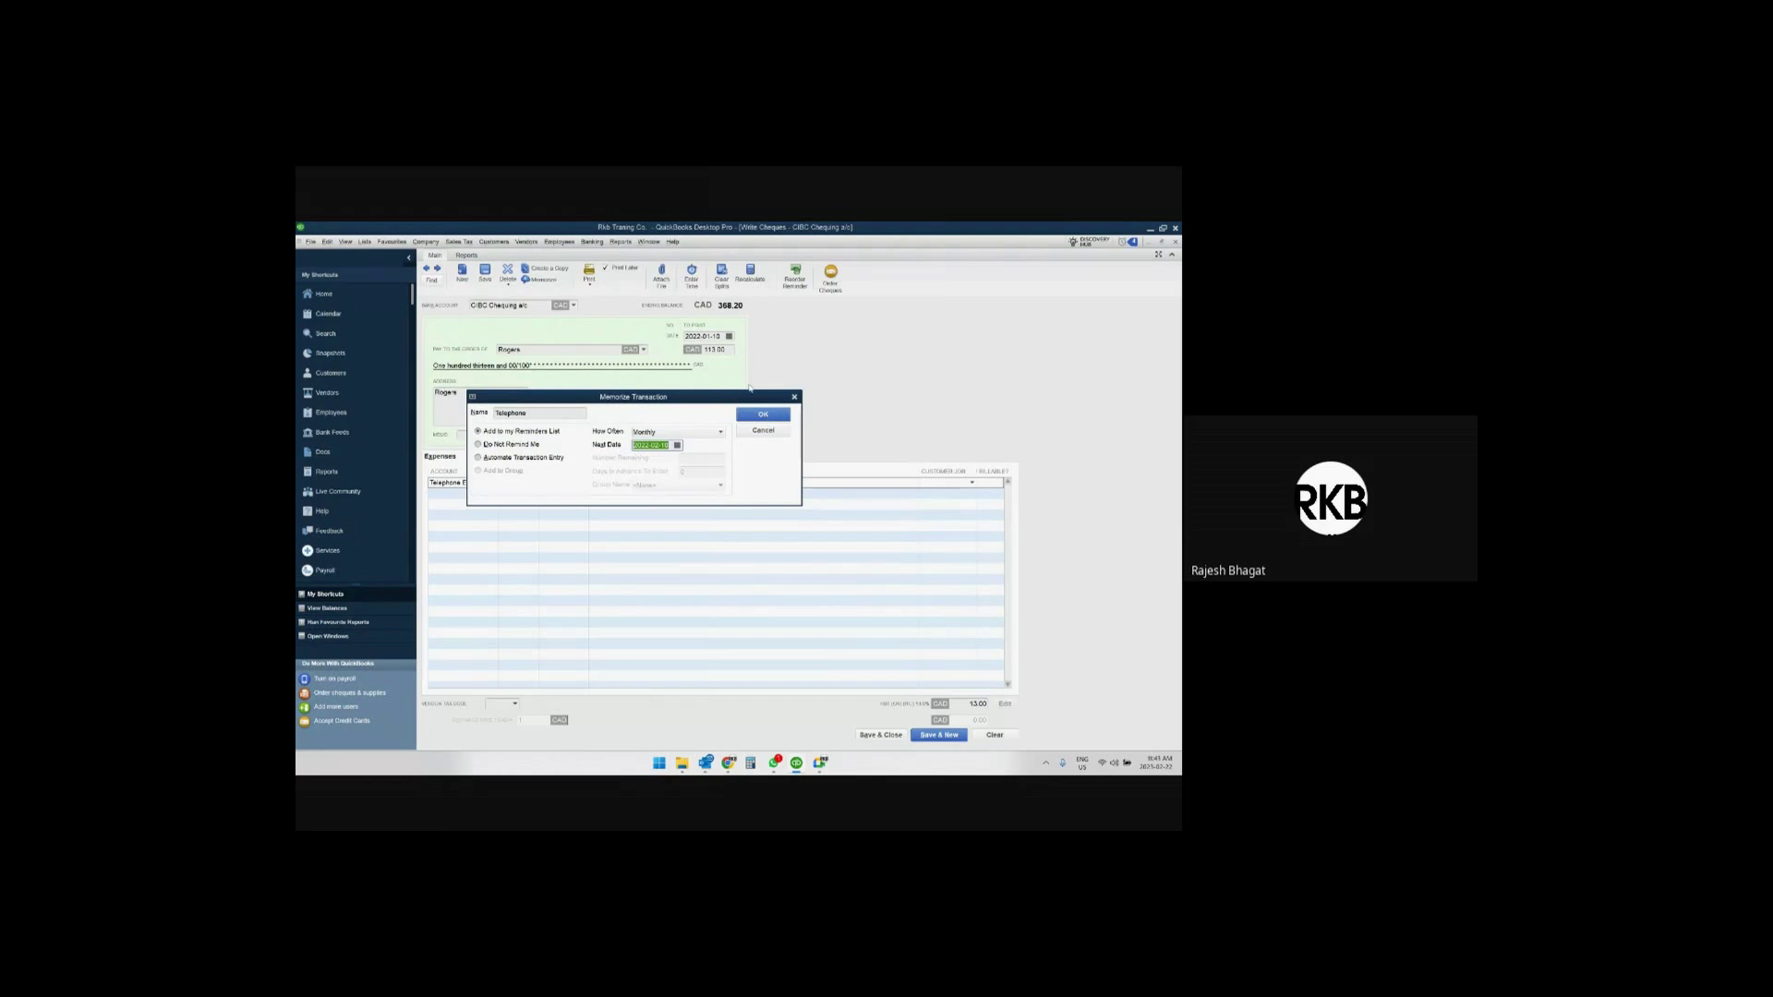
{"action": "left_click", "coordinate": [764, 416]}
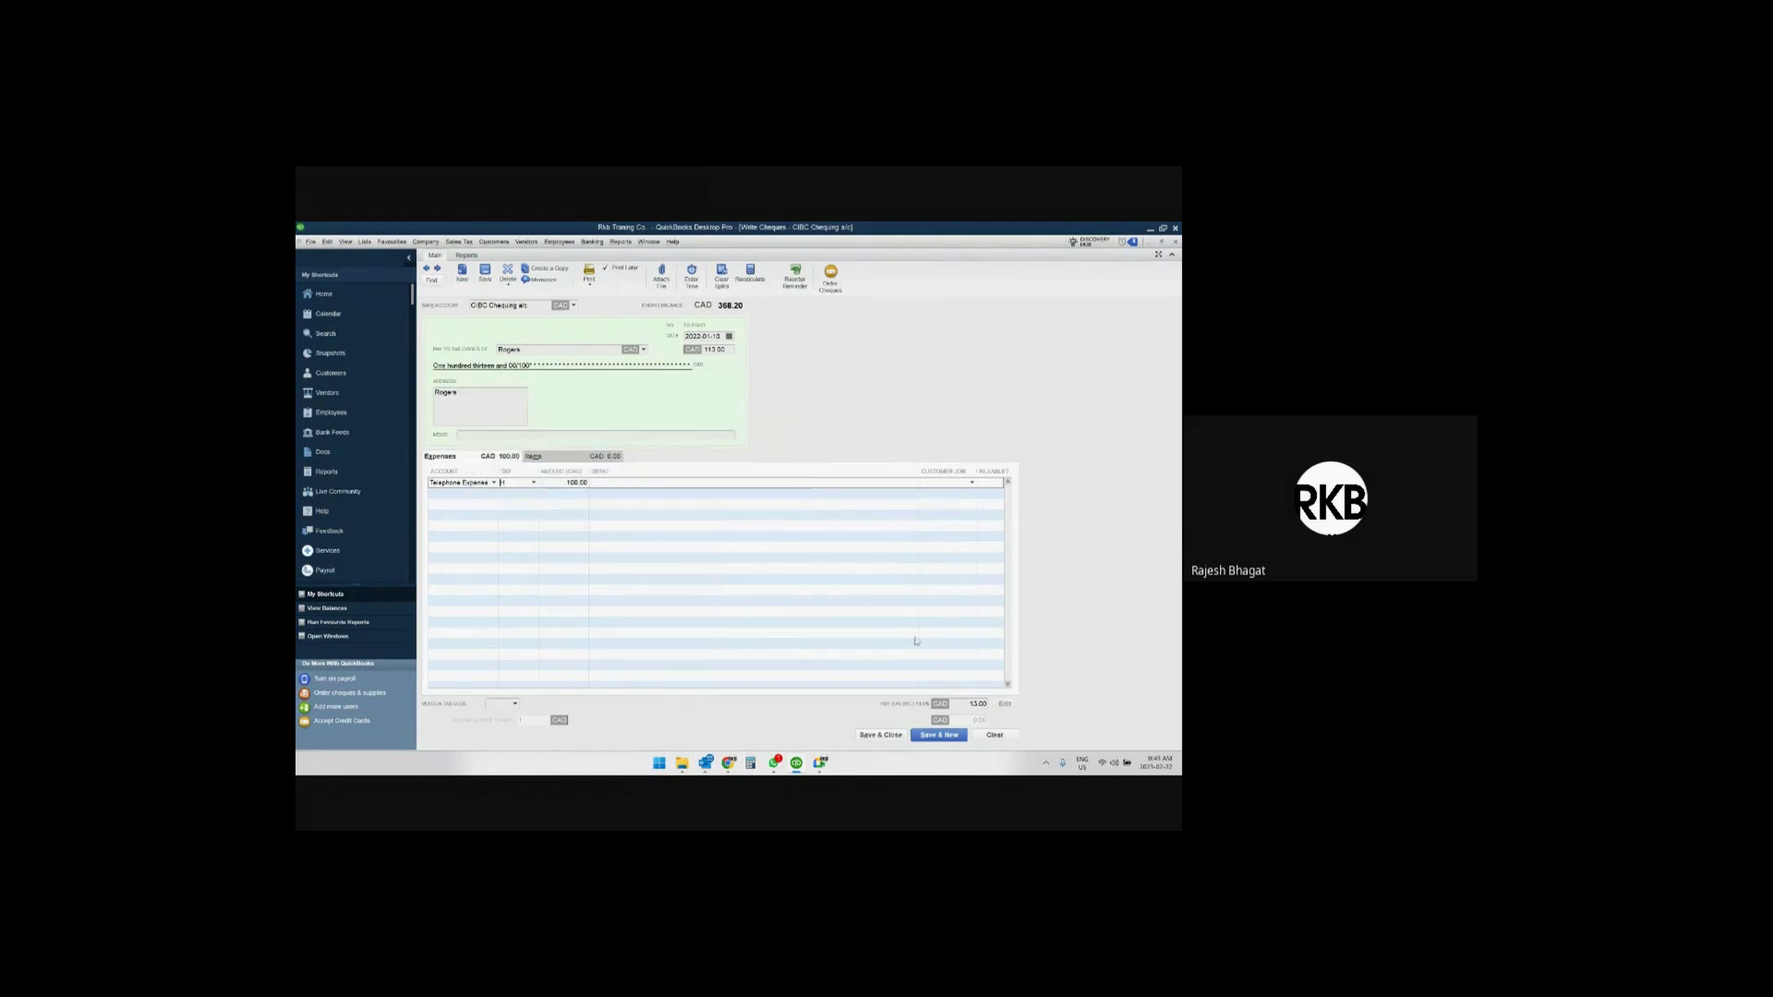
Save and close the Rogers cheque, accepting the back-dated transaction.
{"action": "left_click", "coordinate": [880, 735]}
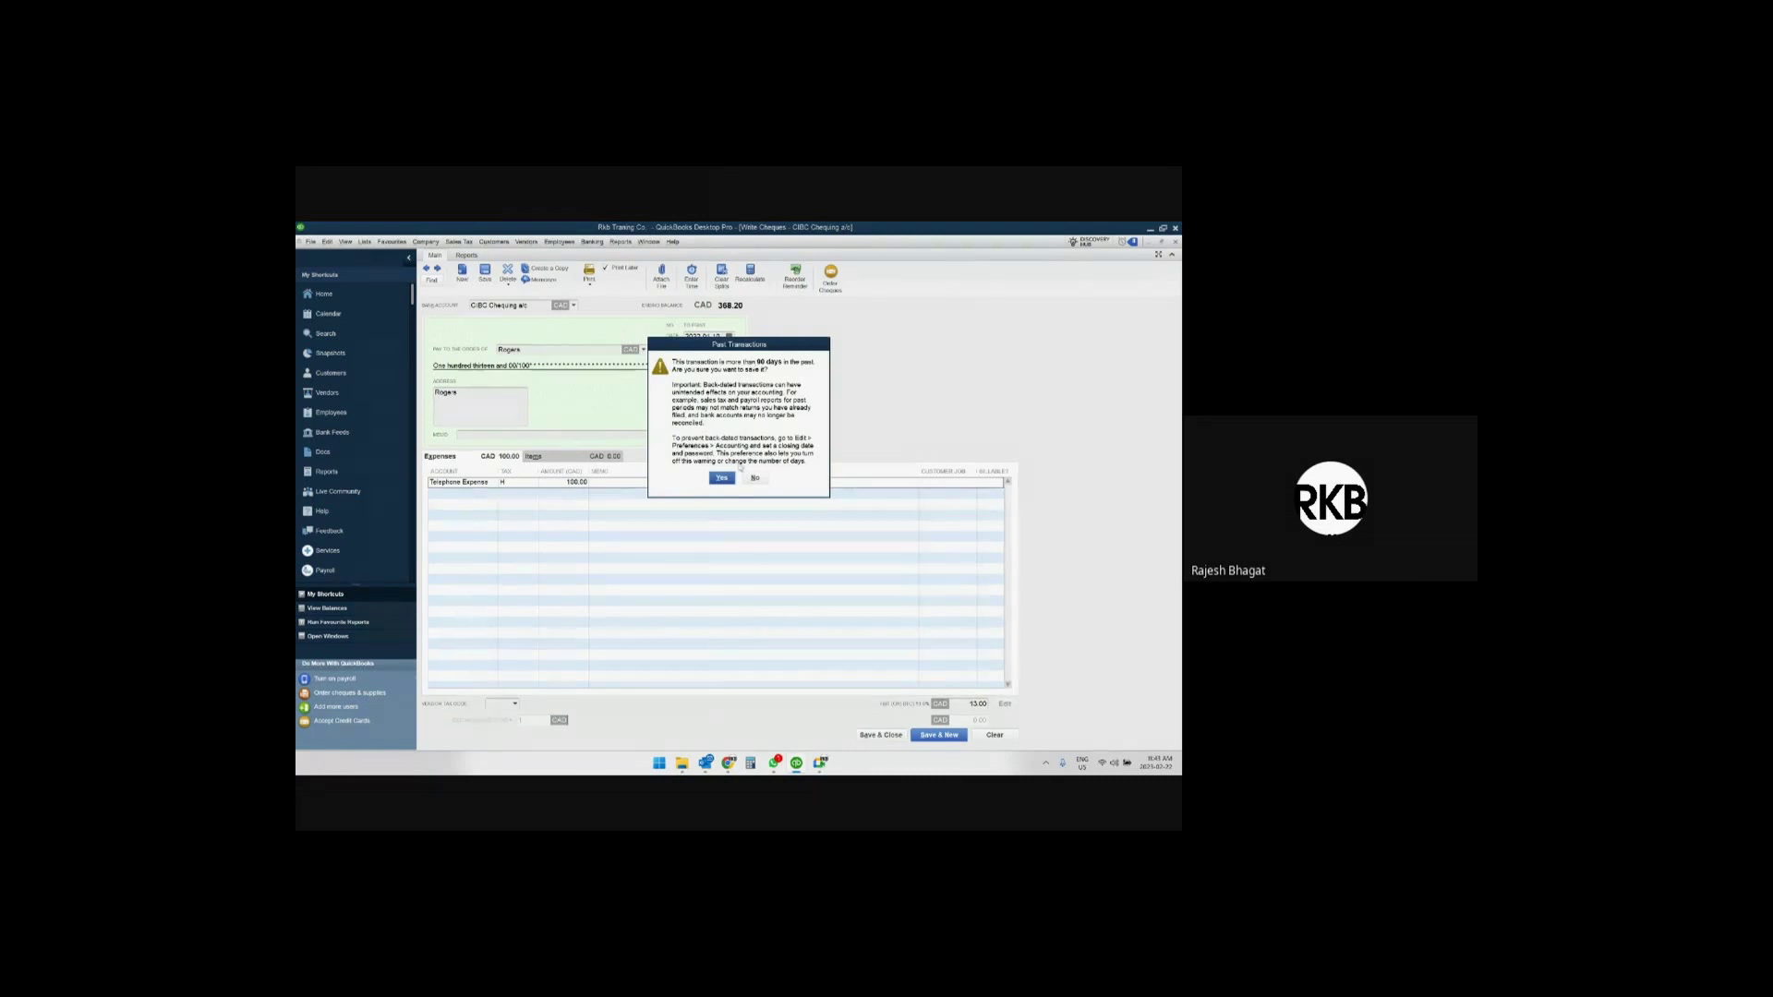
{"action": "left_click_drag", "start_coordinate": [789, 349], "coordinate": [800, 402]}
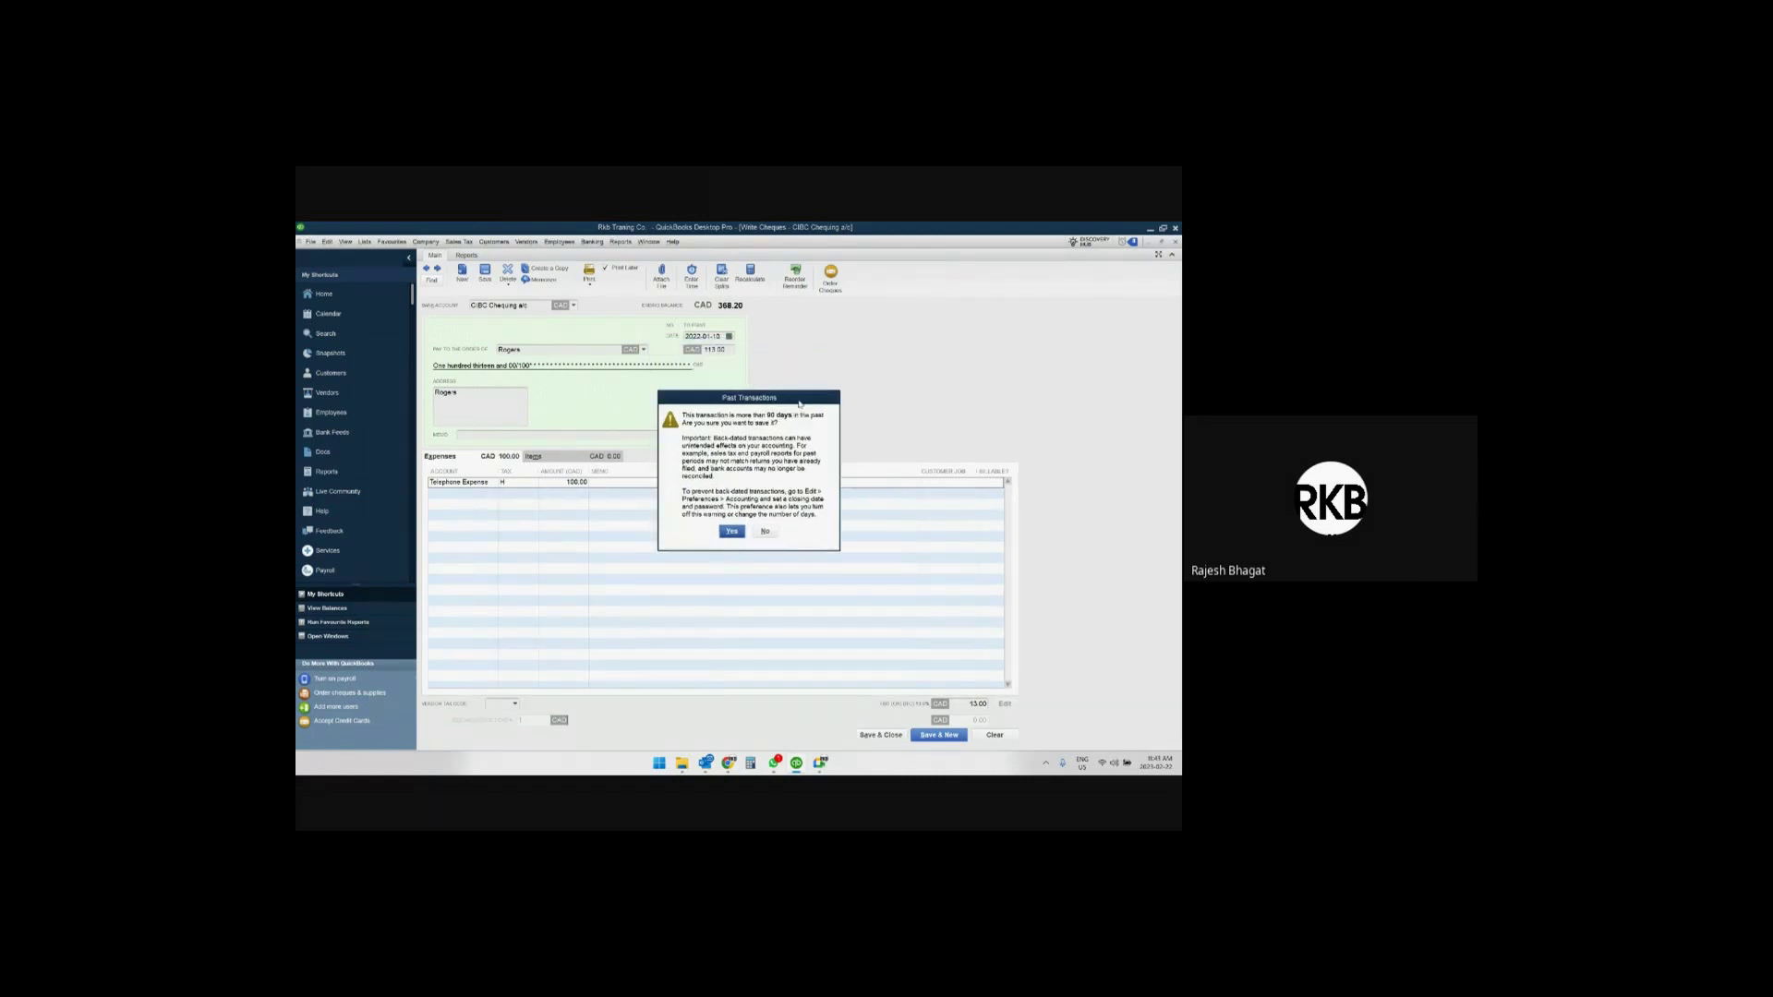
{"action": "left_click", "coordinate": [731, 531]}
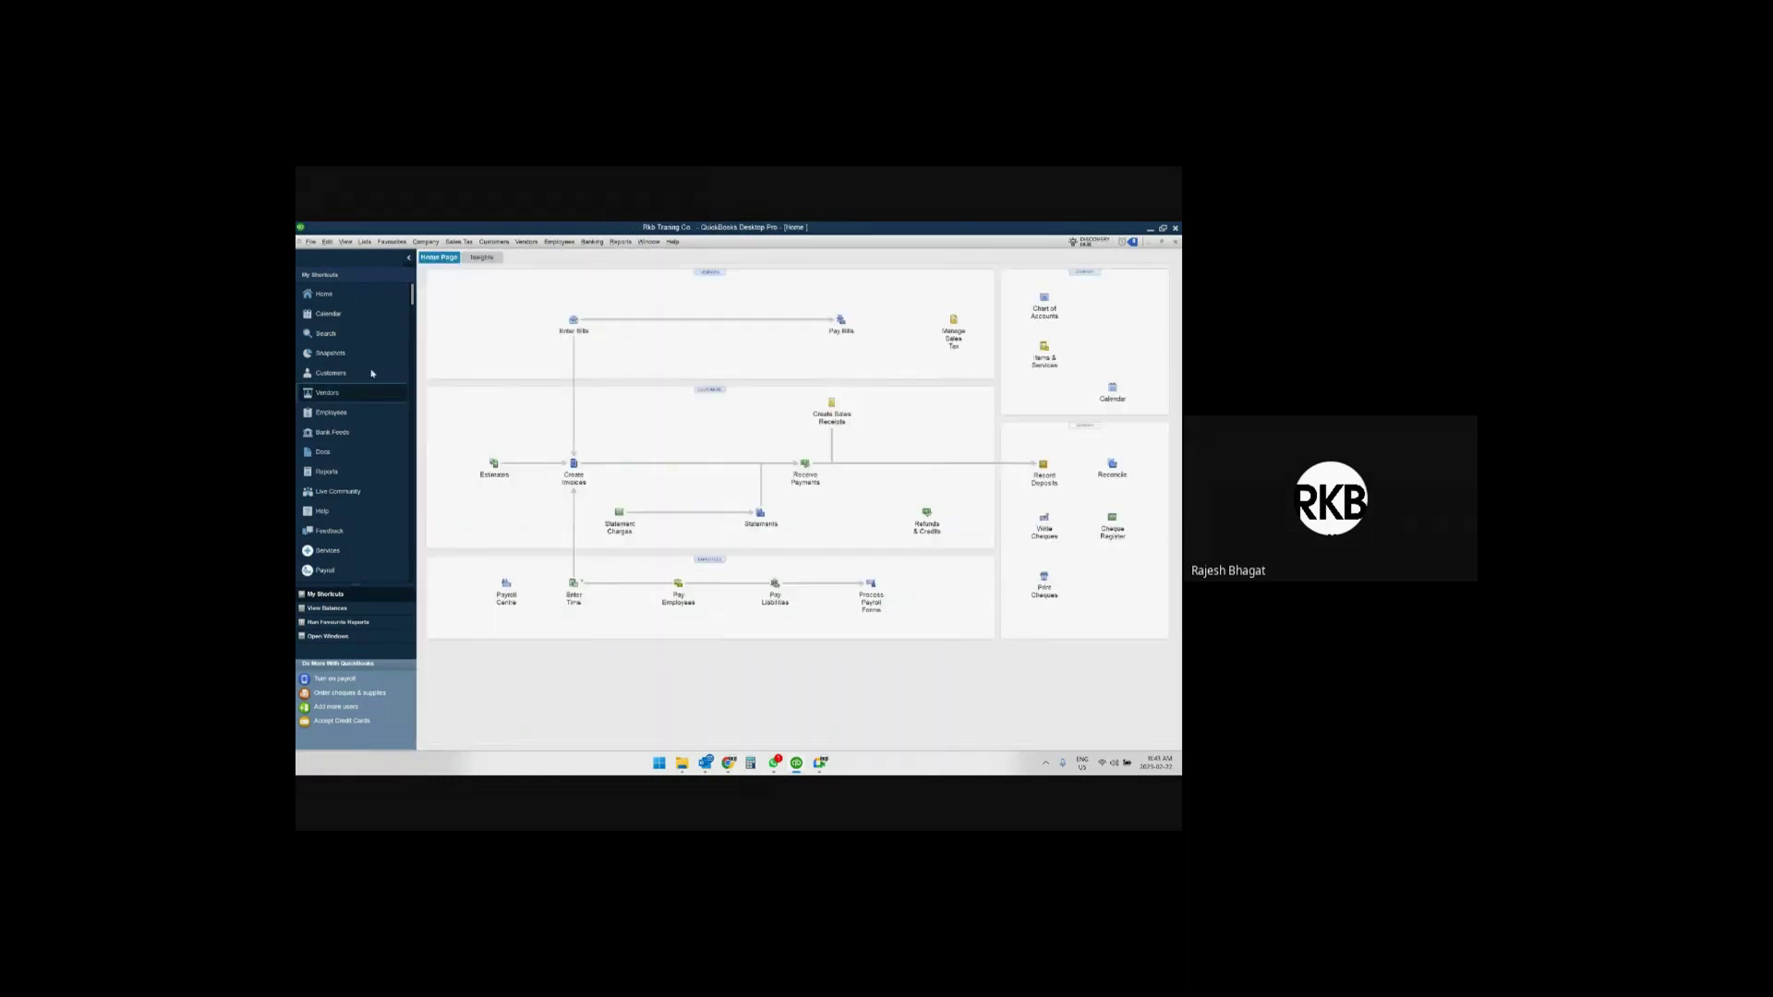
Open the Memorized Transaction List and show the available actions for the Telephone transaction.
{"action": "left_click", "coordinate": [366, 242]}
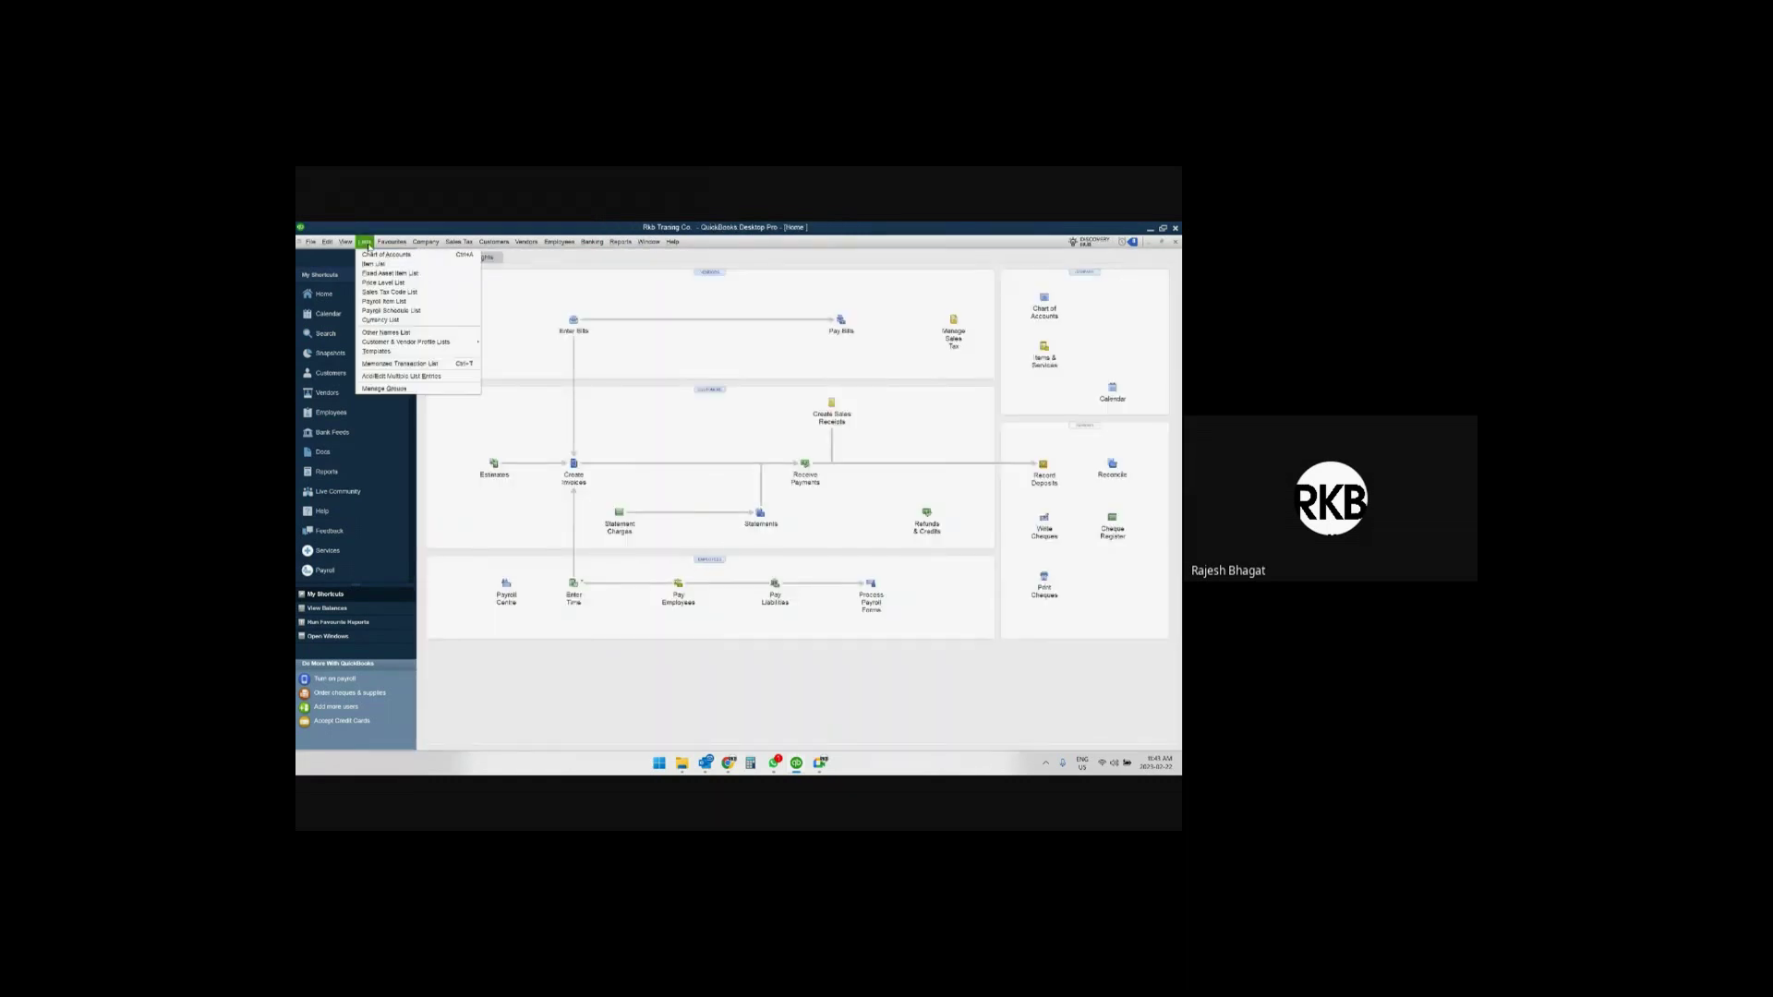
{"action": "left_click", "coordinate": [420, 367]}
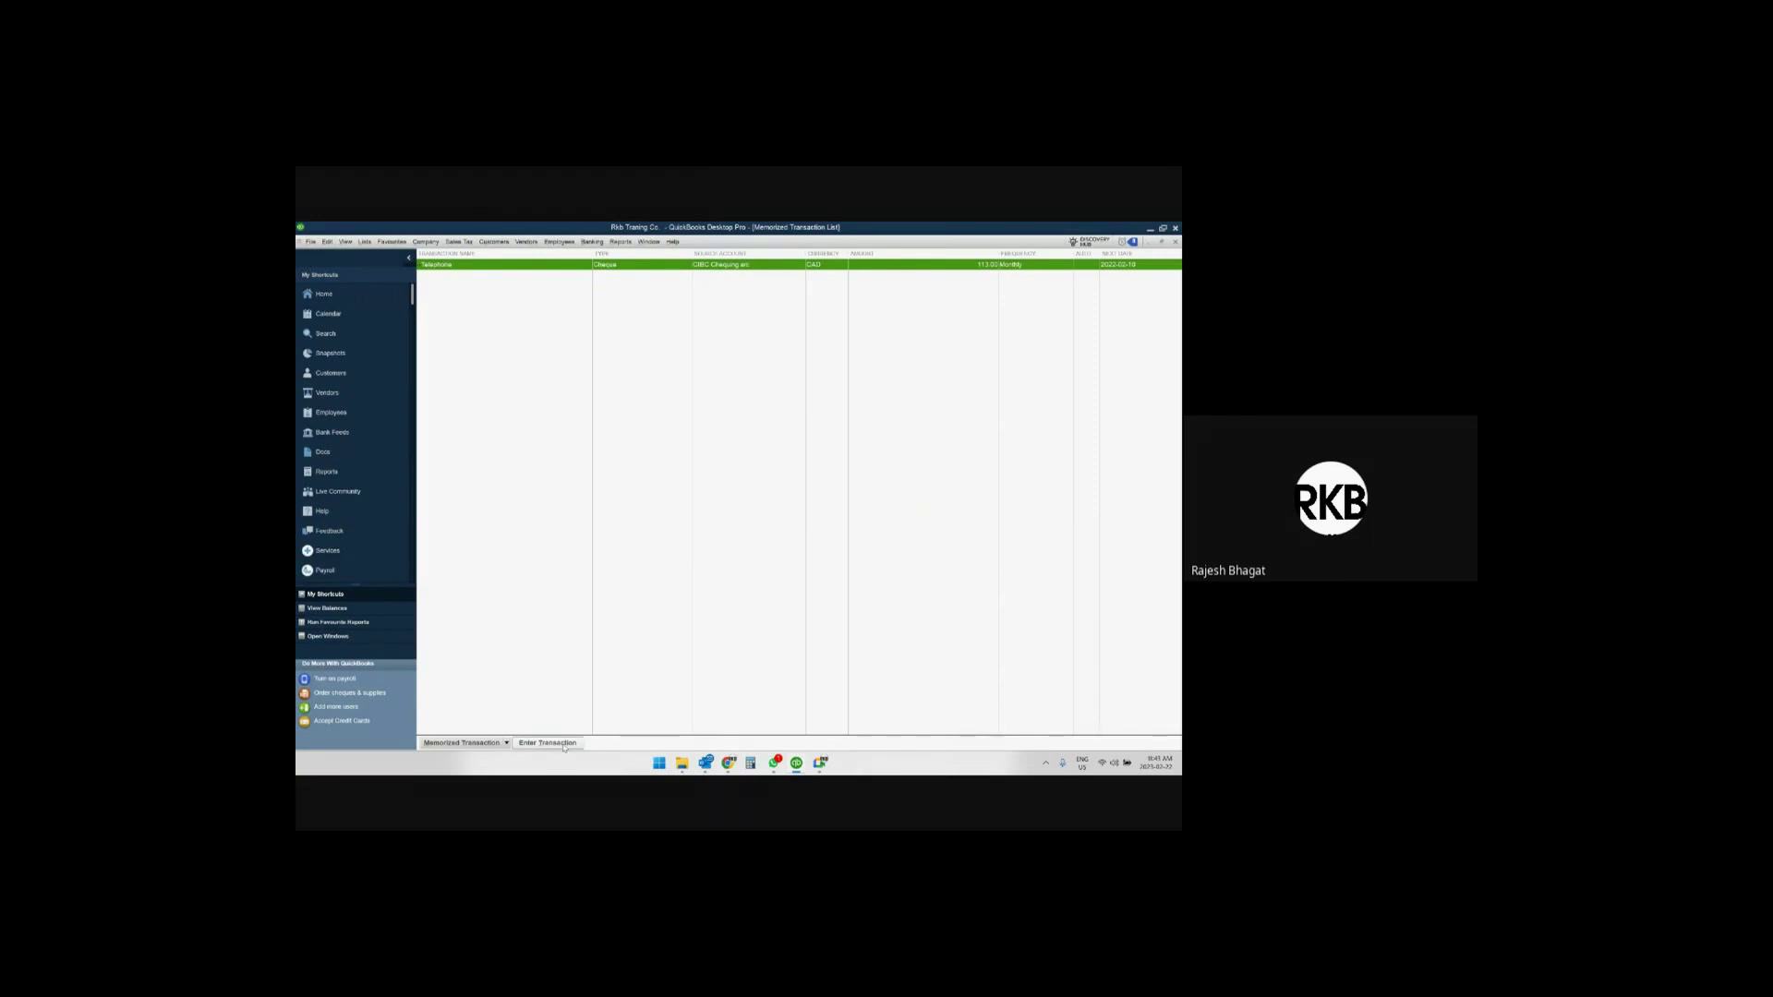
{"action": "left_click", "coordinate": [505, 744]}
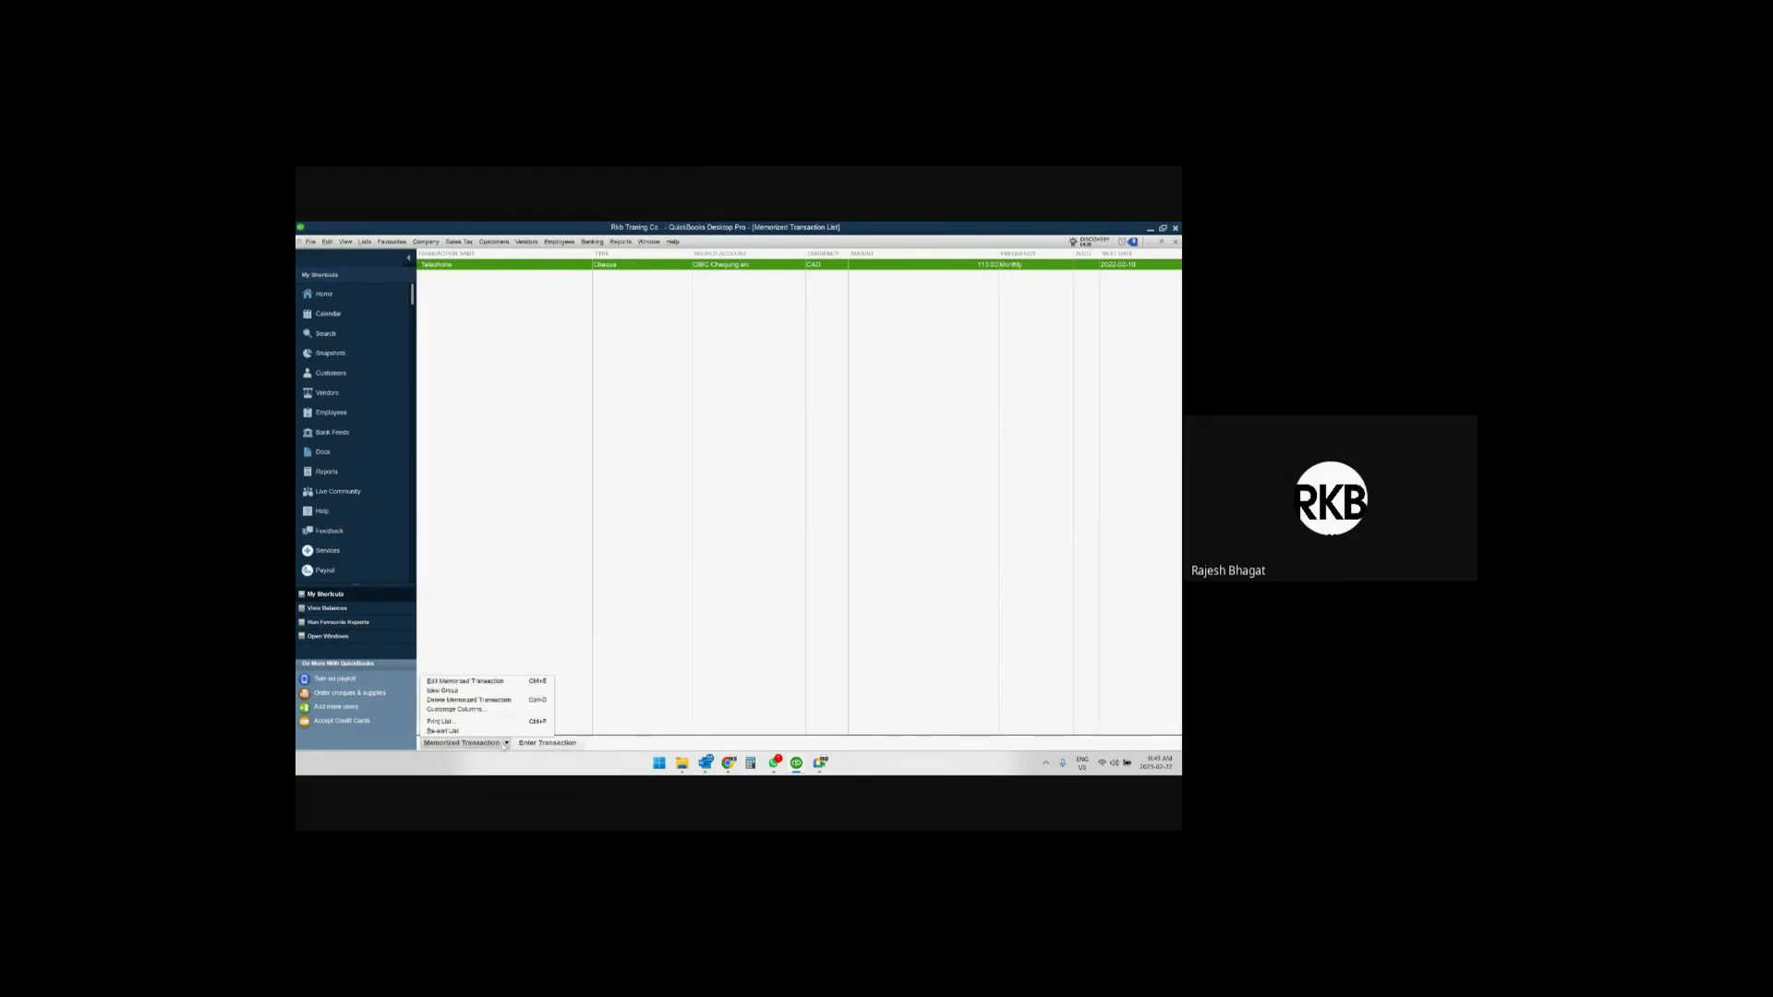
Review the reminder and schedule settings of the memorized Telephone transaction without changing them.
{"action": "left_click", "coordinate": [468, 681]}
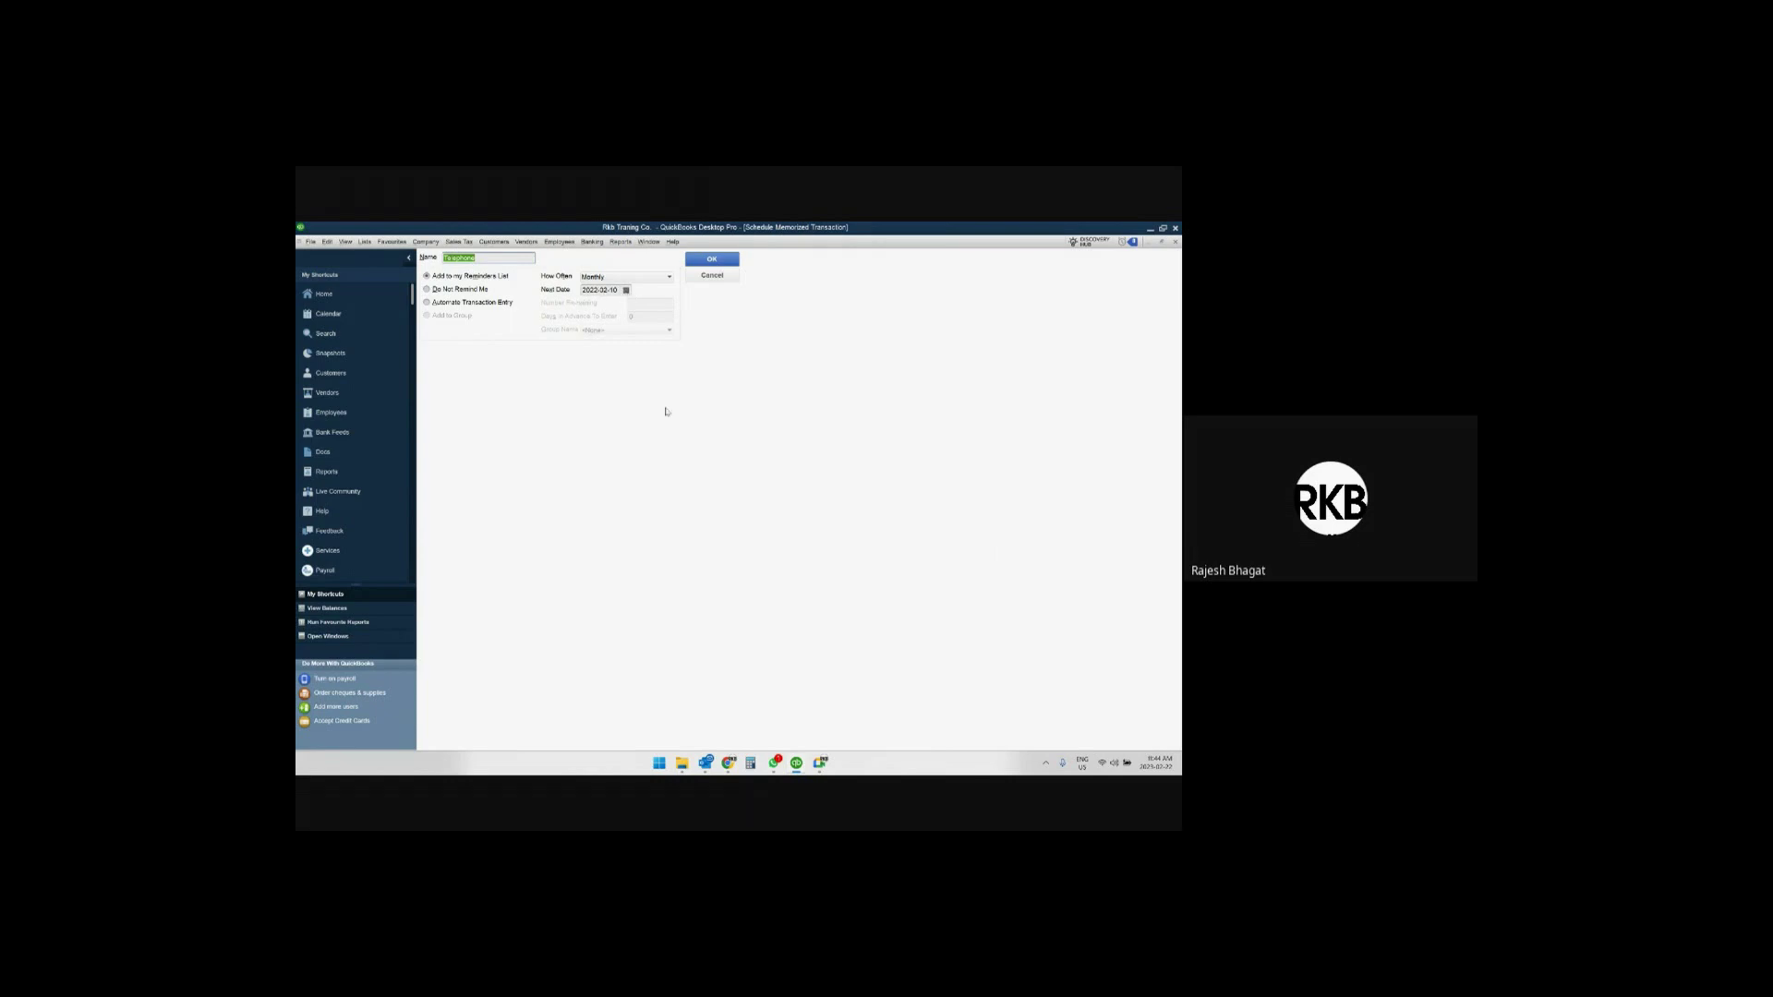
{"action": "left_click", "coordinate": [712, 276]}
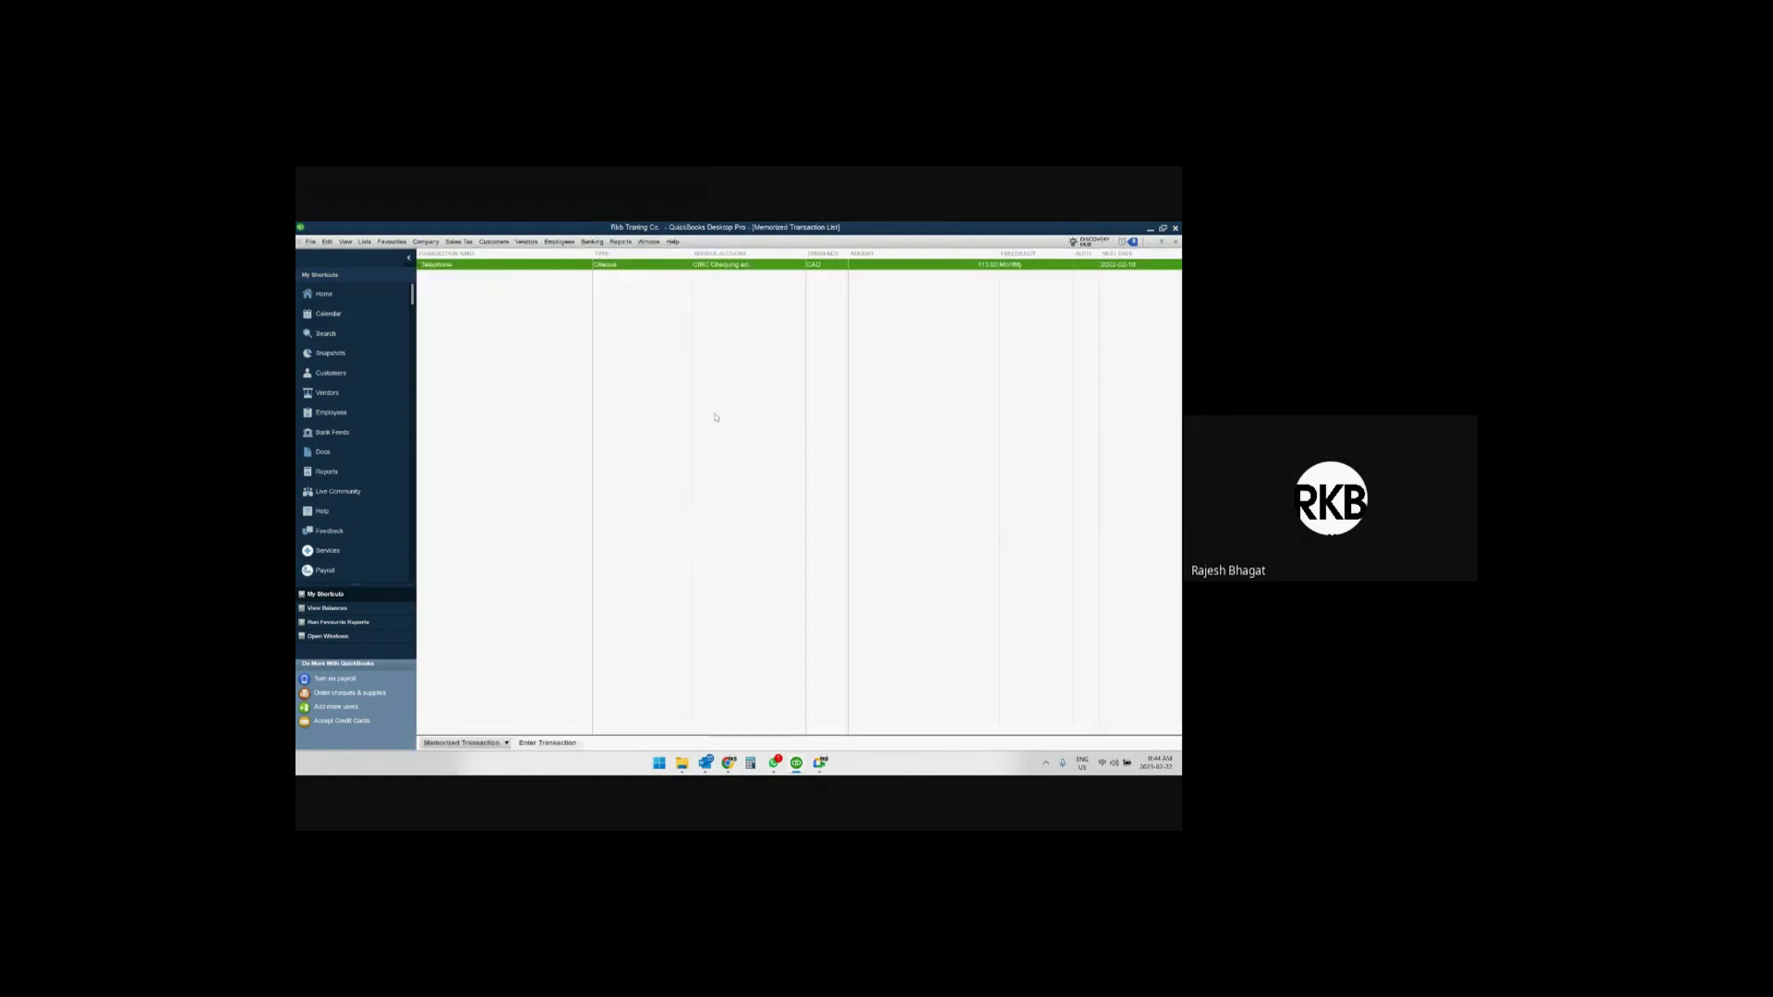
Enter the memorized Telephone cheque to Rogers with the amount set to 115, and save it despite its past date.
{"action": "left_click", "coordinate": [568, 743]}
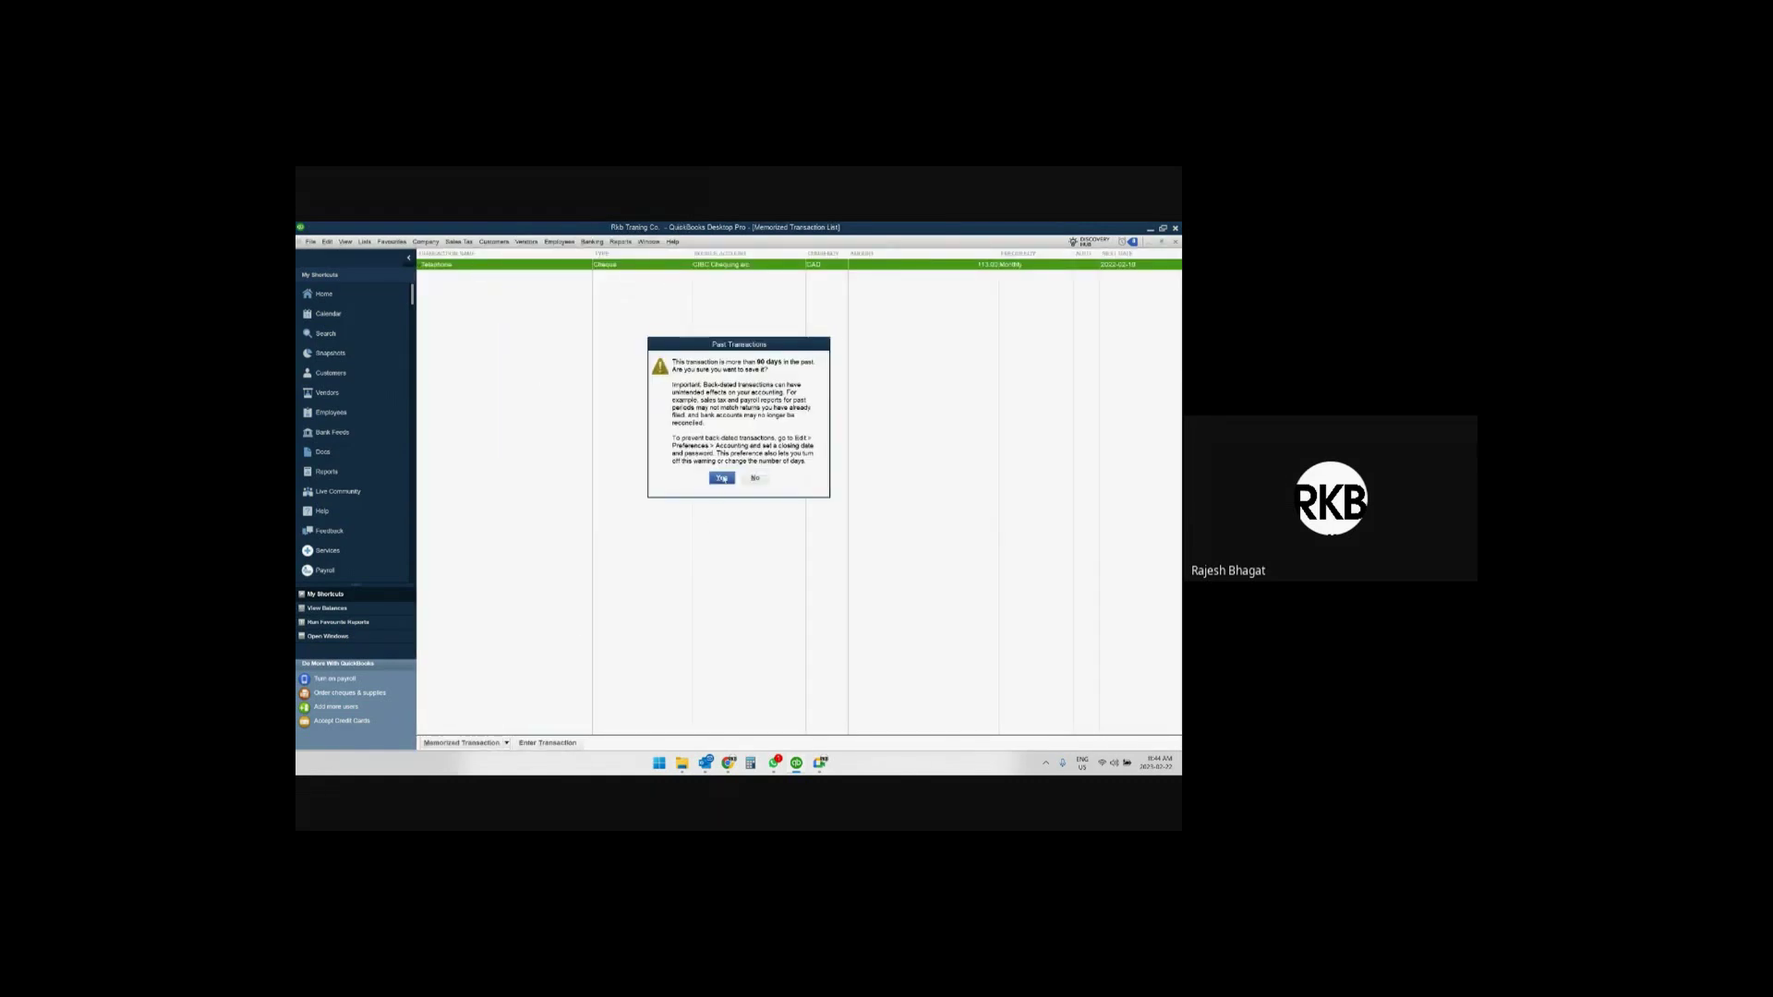
{"action": "left_click", "coordinate": [730, 479]}
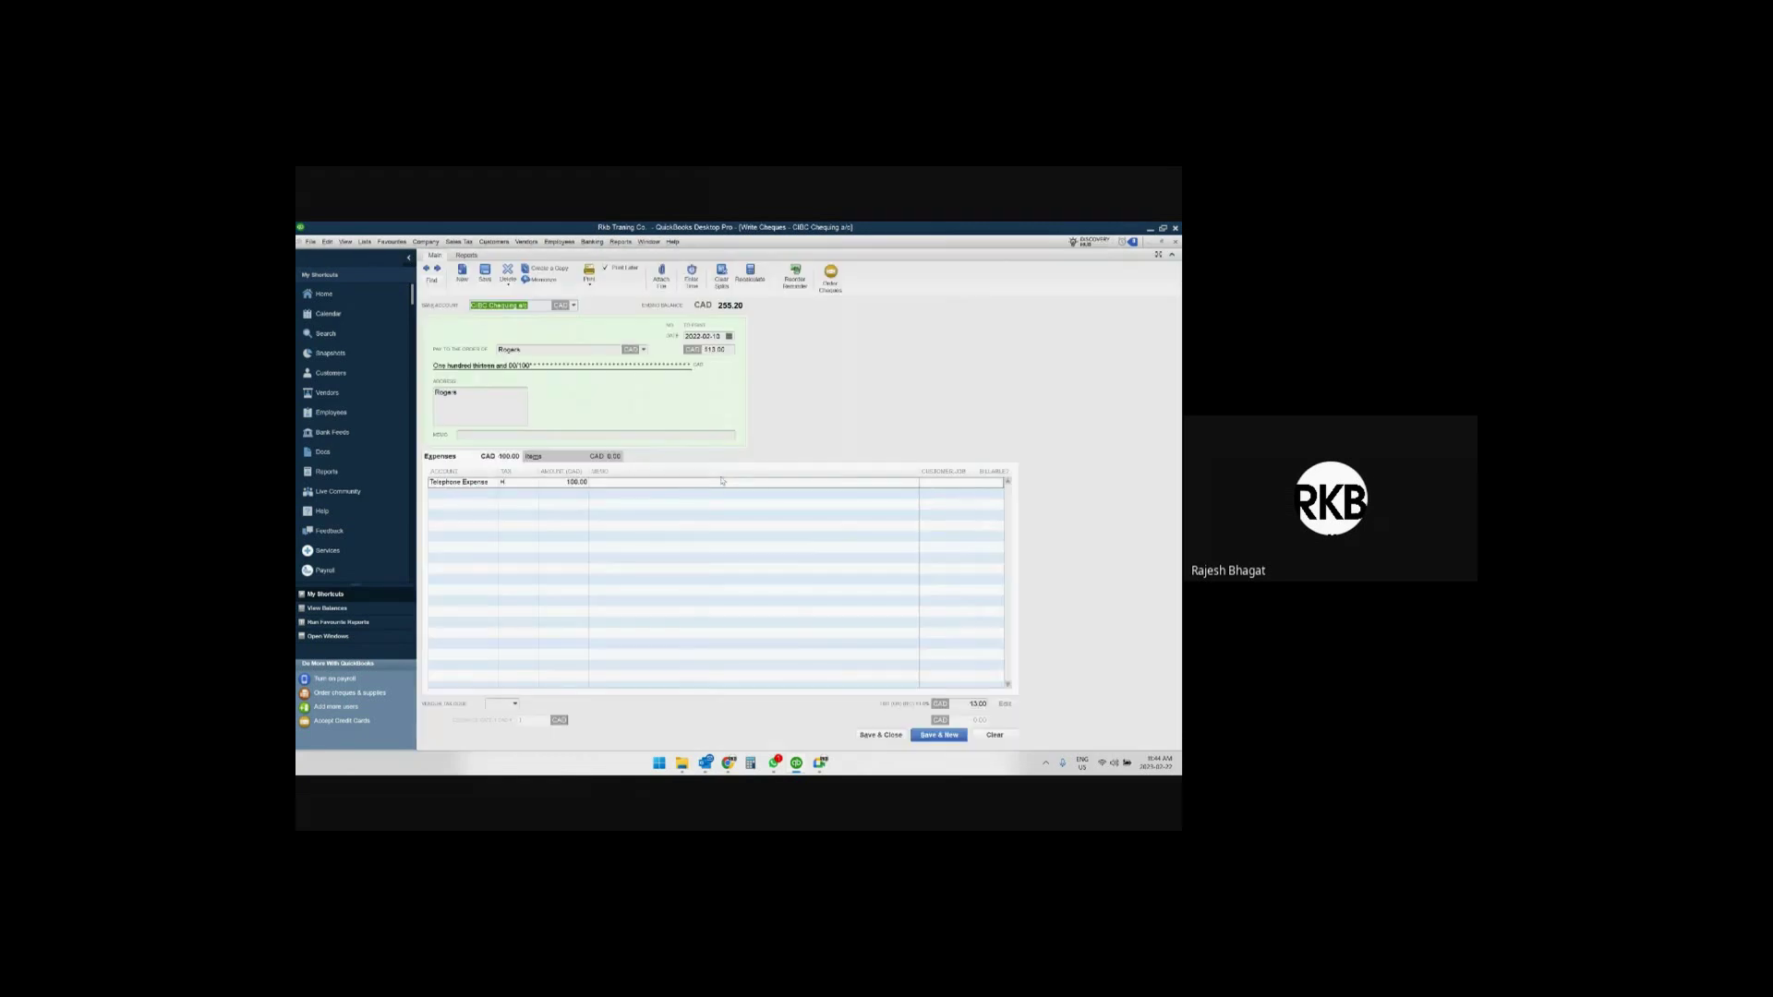
{"action": "left_click", "coordinate": [713, 350]}
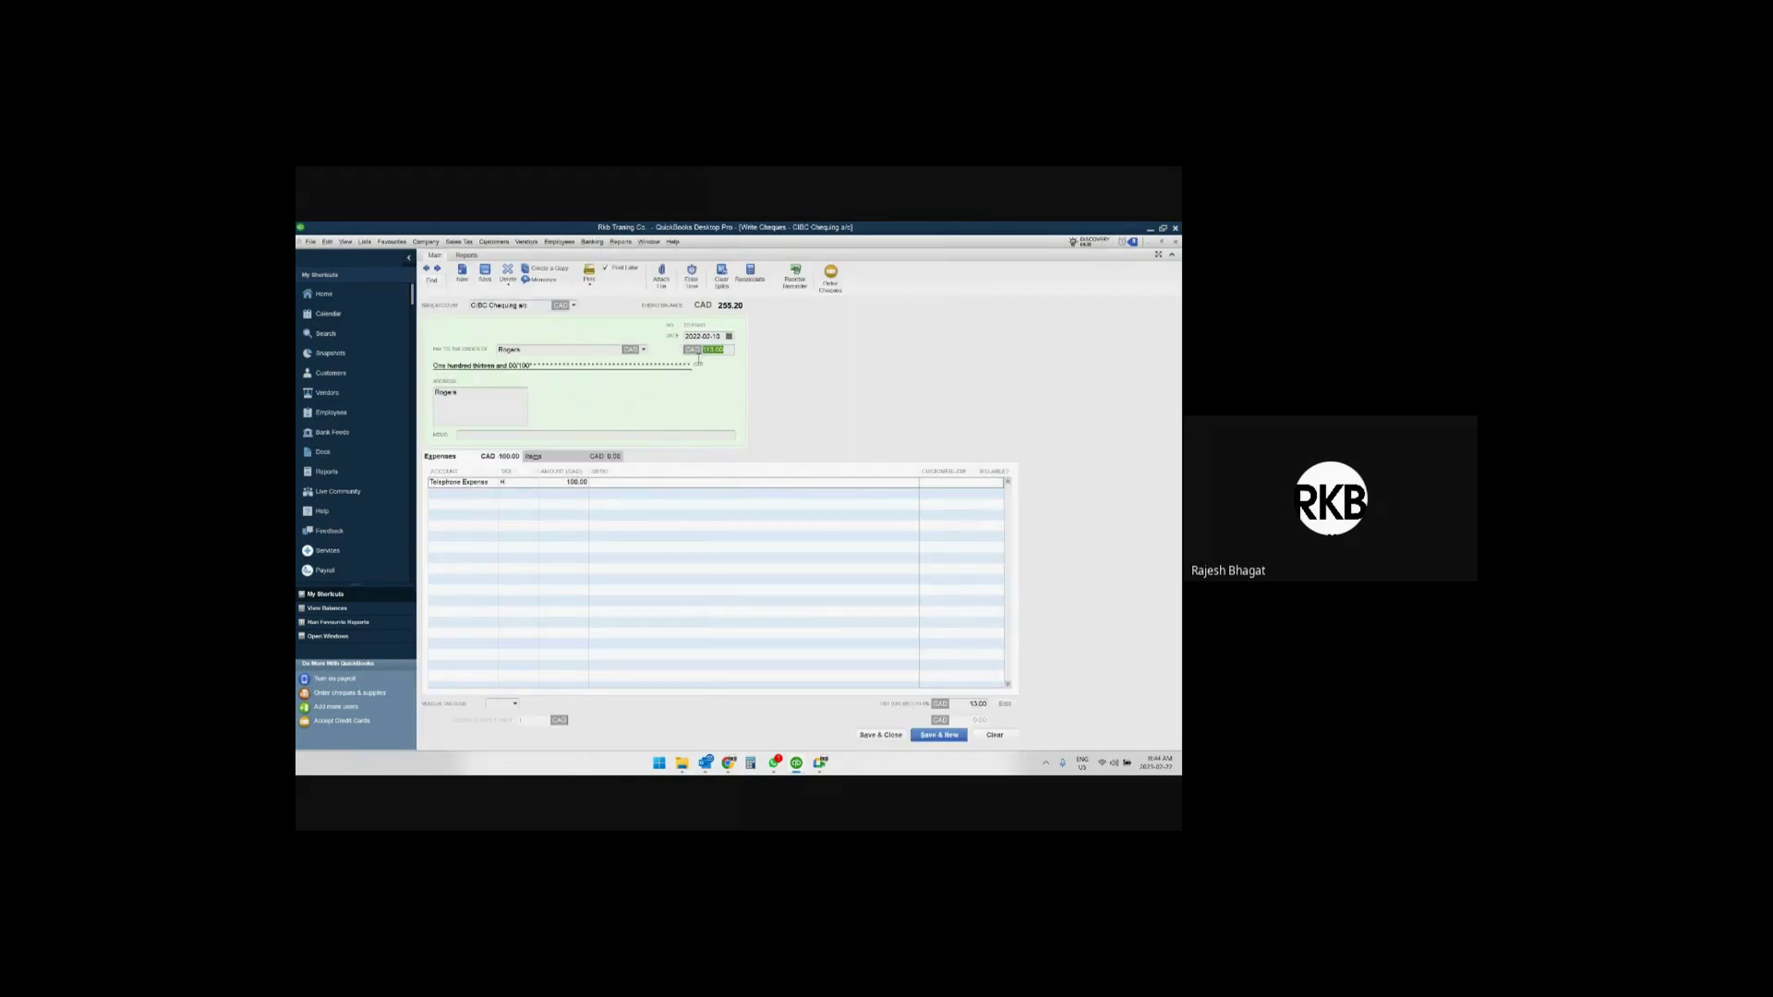
{"action": "type", "text": "115"}
{"action": "key", "text": "Tab"}
{"action": "left_click", "coordinate": [881, 735]}
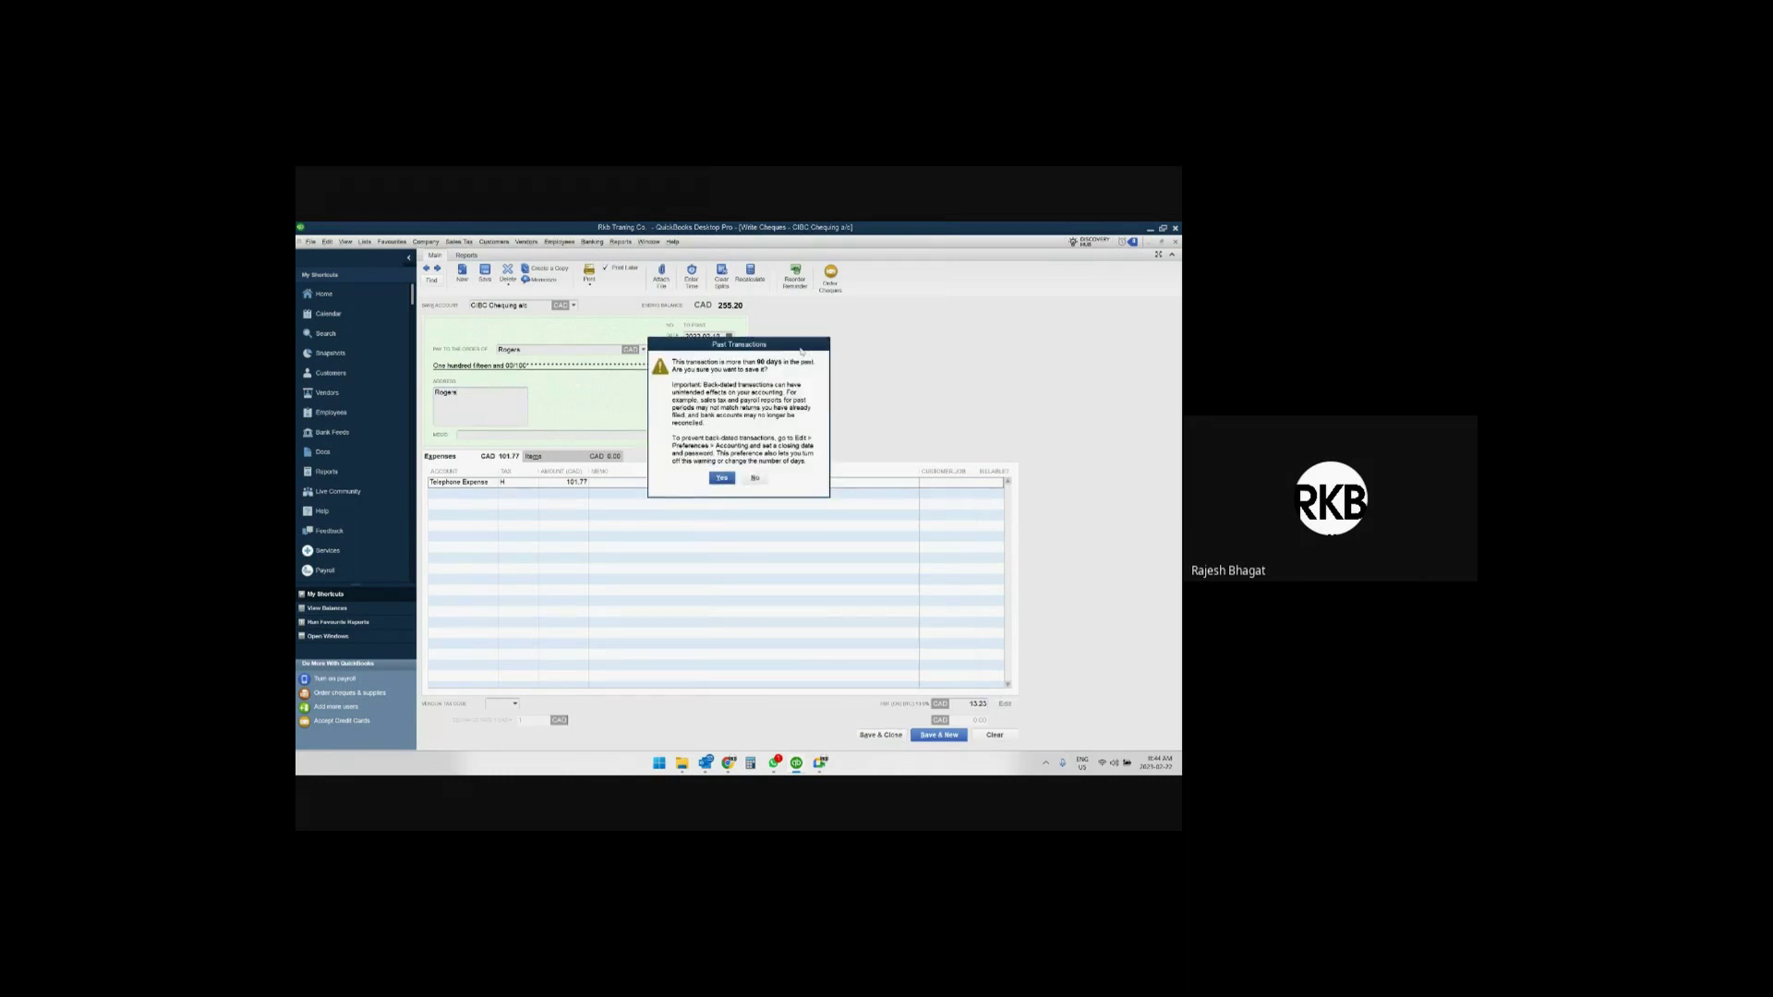
{"action": "left_click_drag", "start_coordinate": [801, 351], "coordinate": [828, 413]}
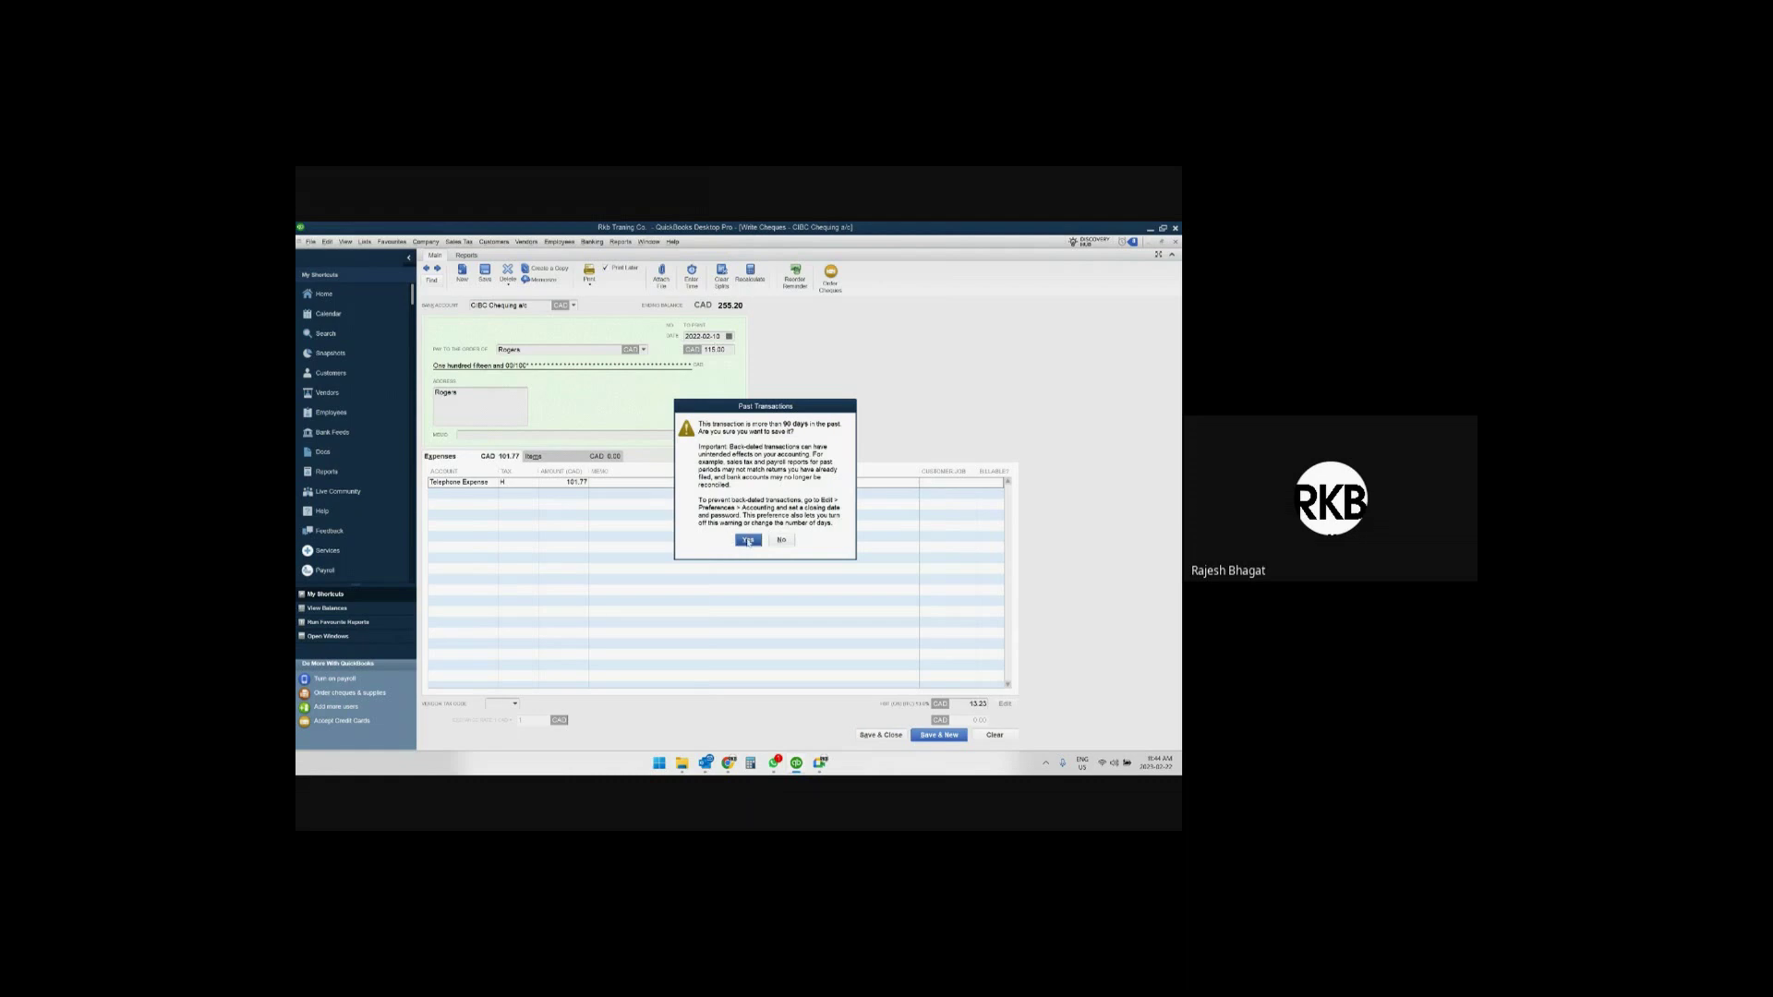
{"action": "left_click", "coordinate": [748, 542]}
Enter the next memorized Telephone cheque to Rogers with an amount of 126 and save it.
{"action": "left_click", "coordinate": [547, 741]}
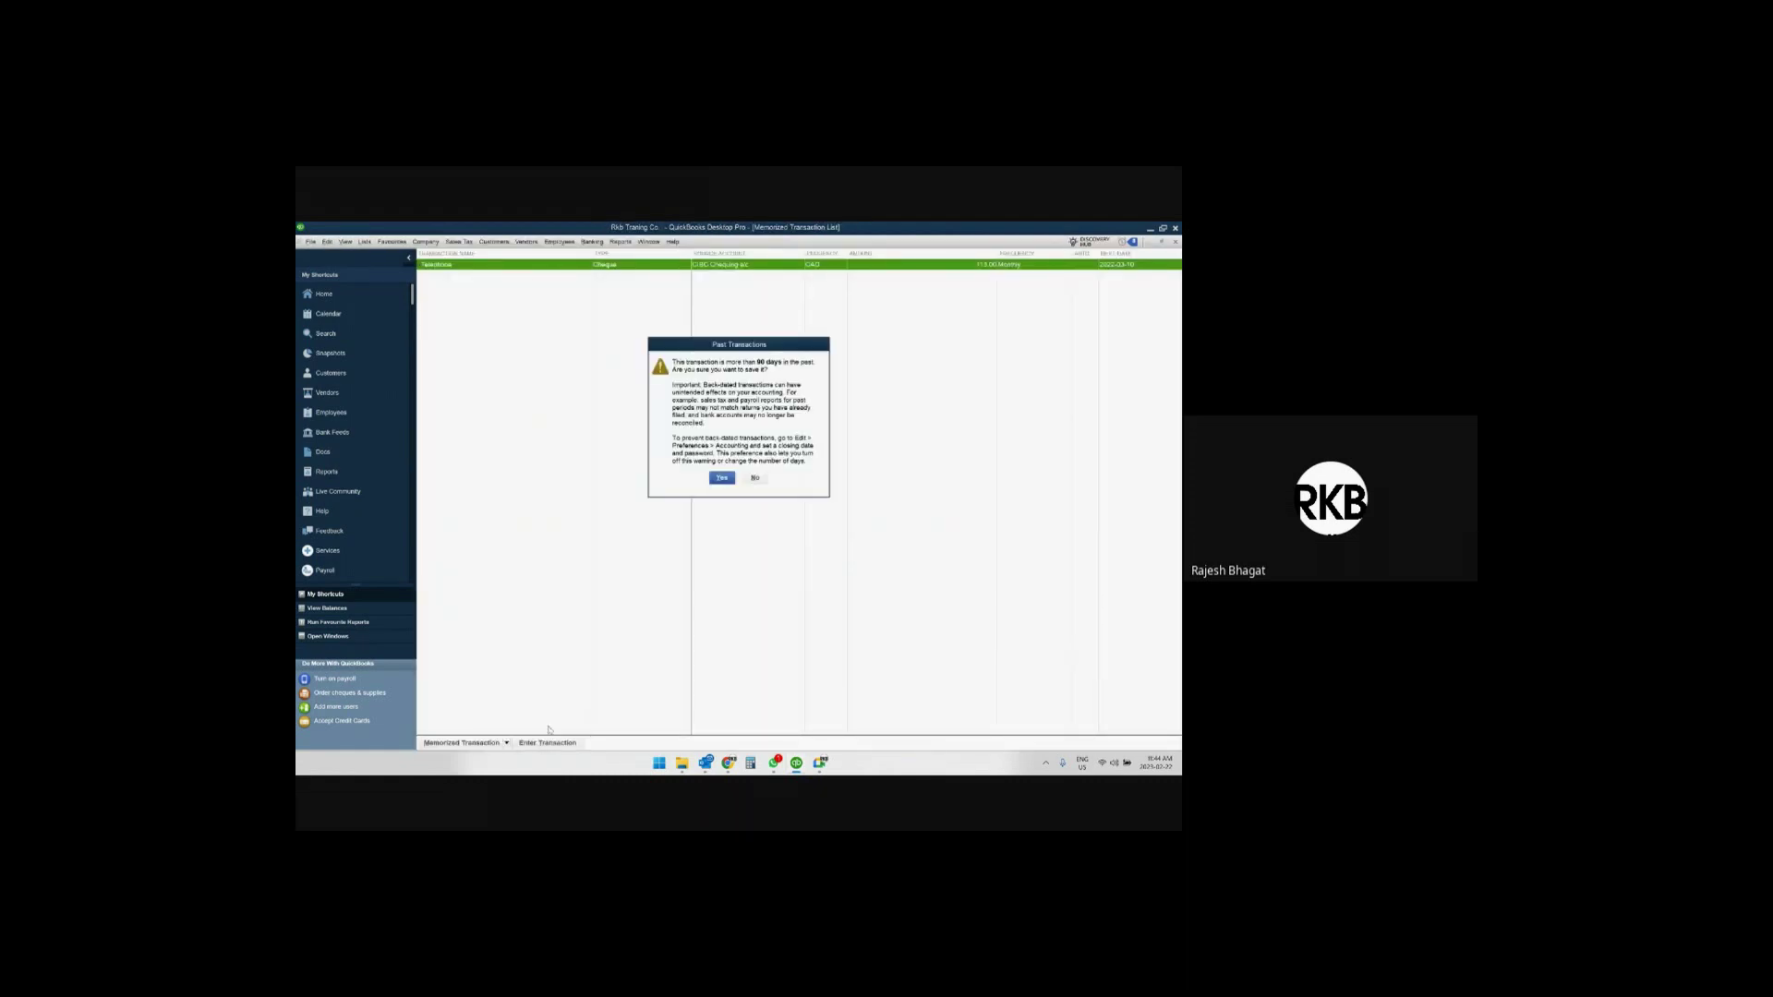
{"action": "left_click", "coordinate": [724, 480]}
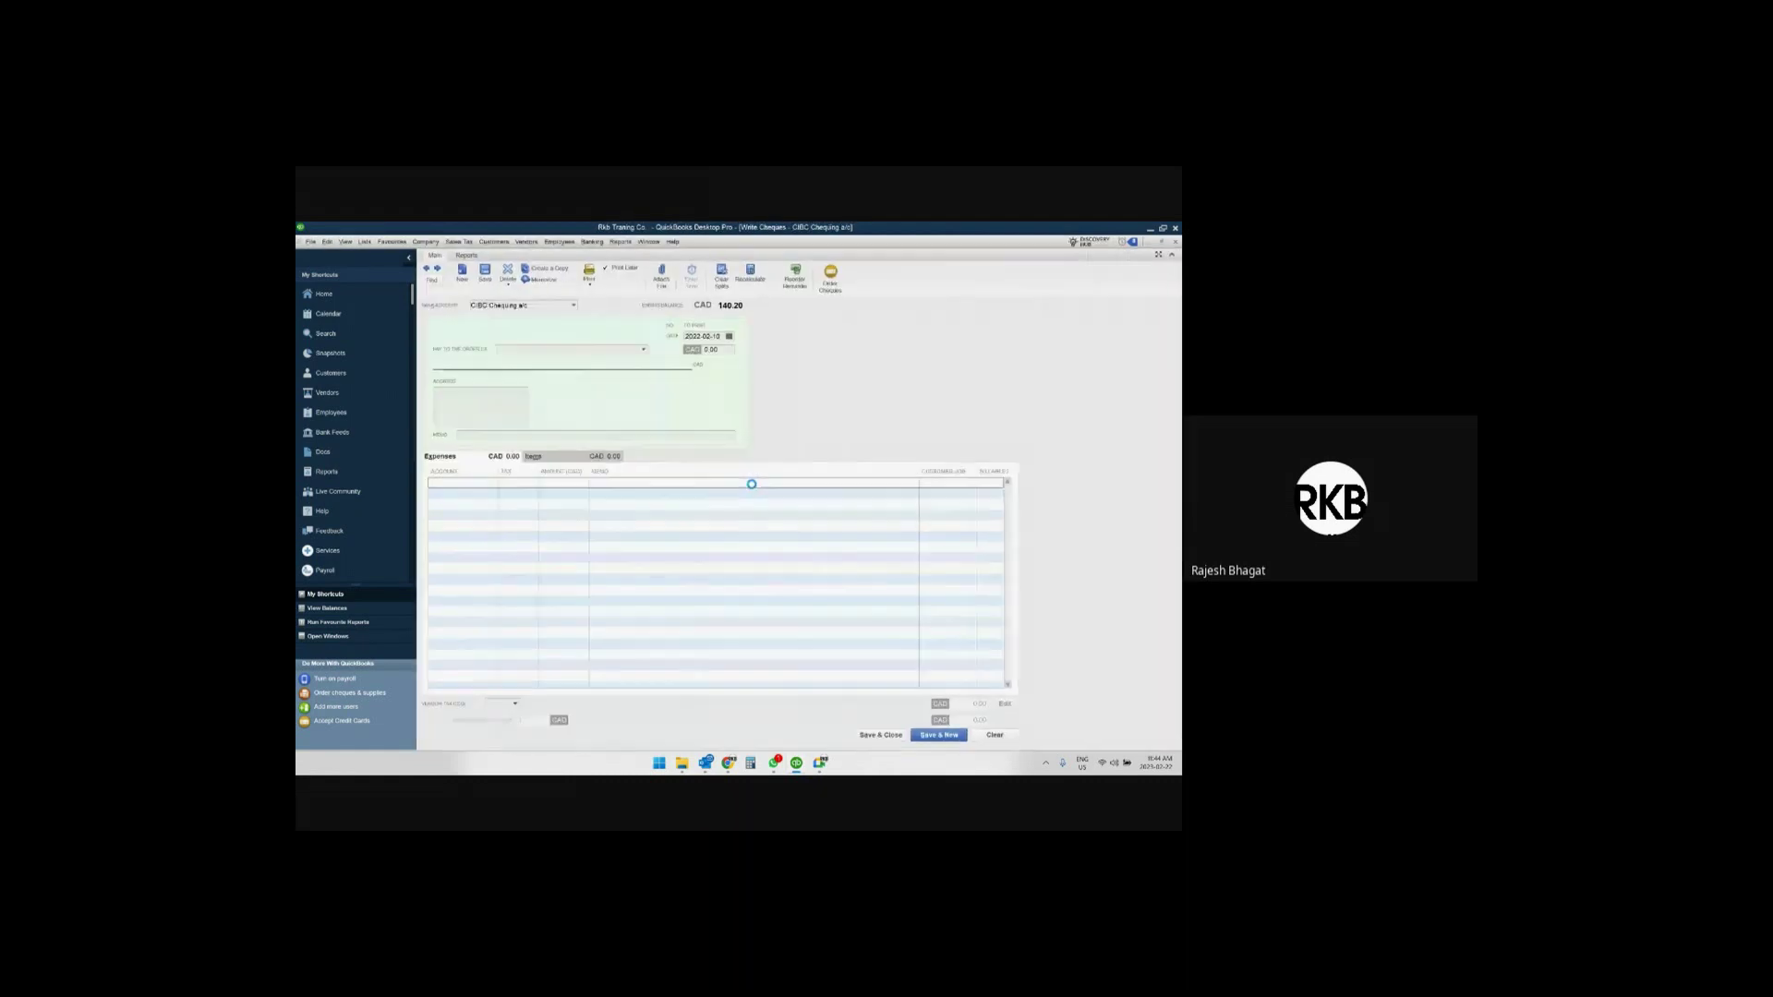
{"action": "key", "text": "Tab"}
{"action": "key", "text": "Tab"}
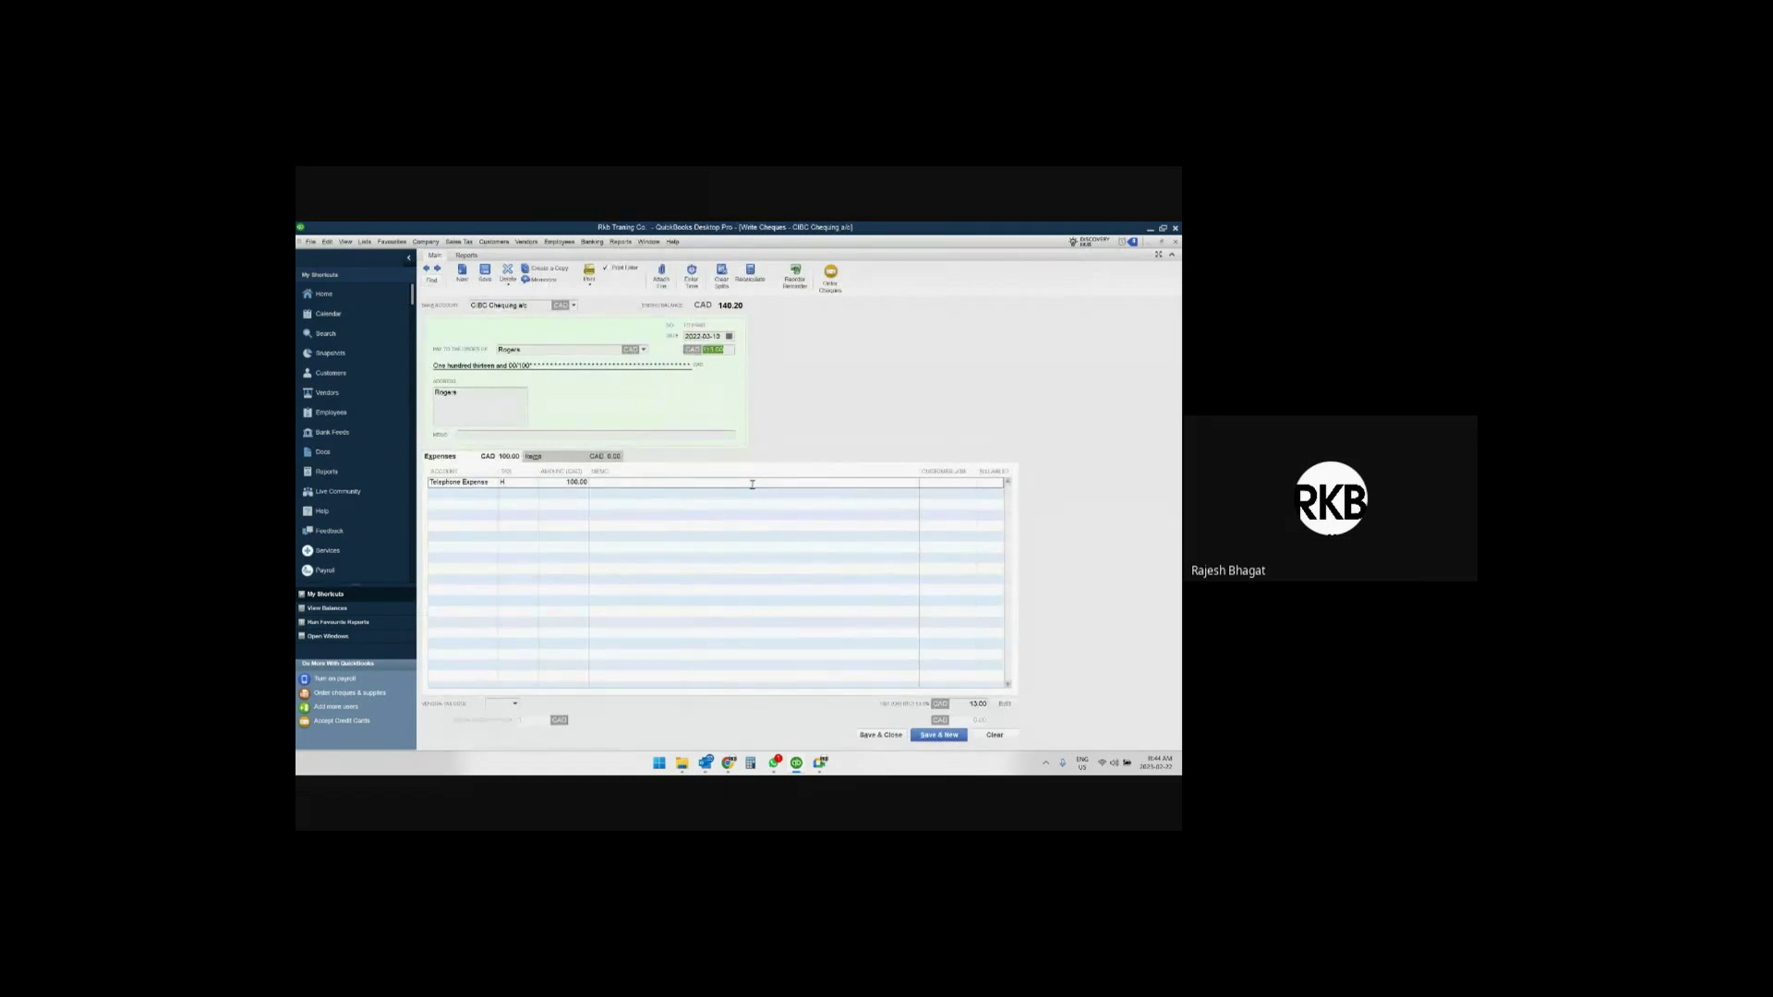
{"action": "type", "text": "126"}
{"action": "key", "text": "Tab"}
{"action": "left_click", "coordinate": [877, 734]}
{"action": "left_click_drag", "start_coordinate": [786, 345], "coordinate": [790, 380]}
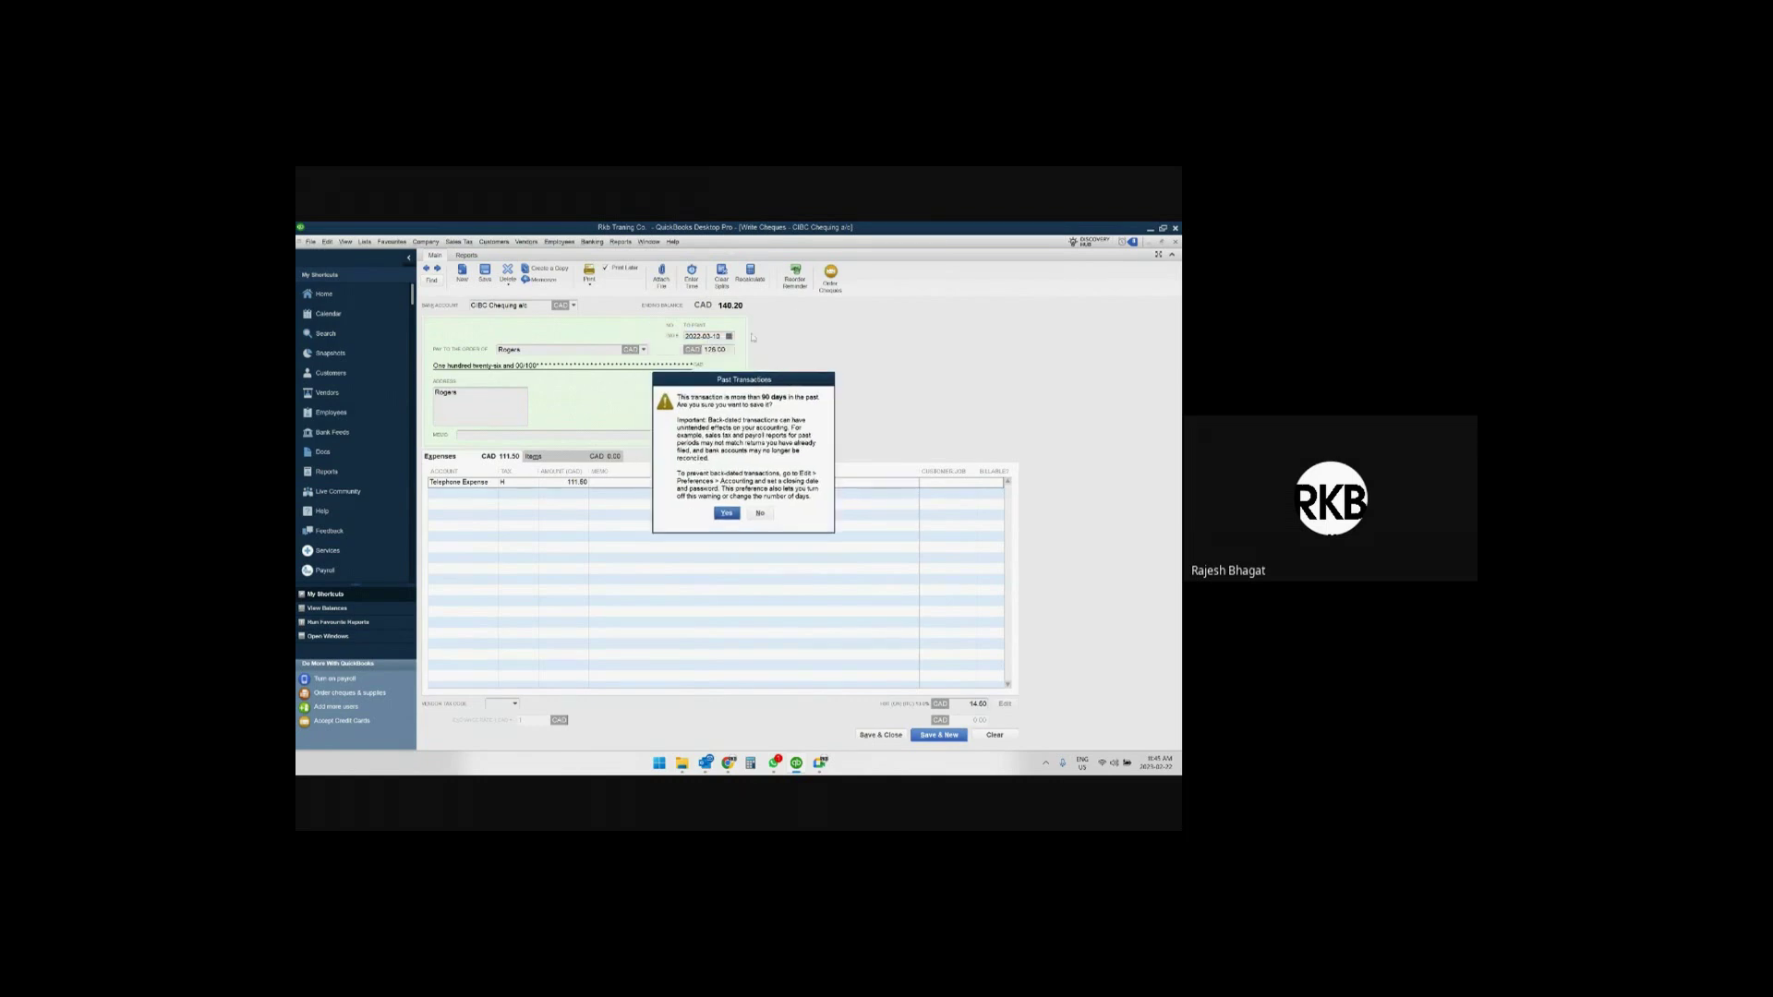
Enter another memorized Telephone cheque with an amount of 225, and cancel the attempt to memorize the changed transaction.
{"action": "left_click", "coordinate": [547, 743]}
{"action": "left_click", "coordinate": [721, 478]}
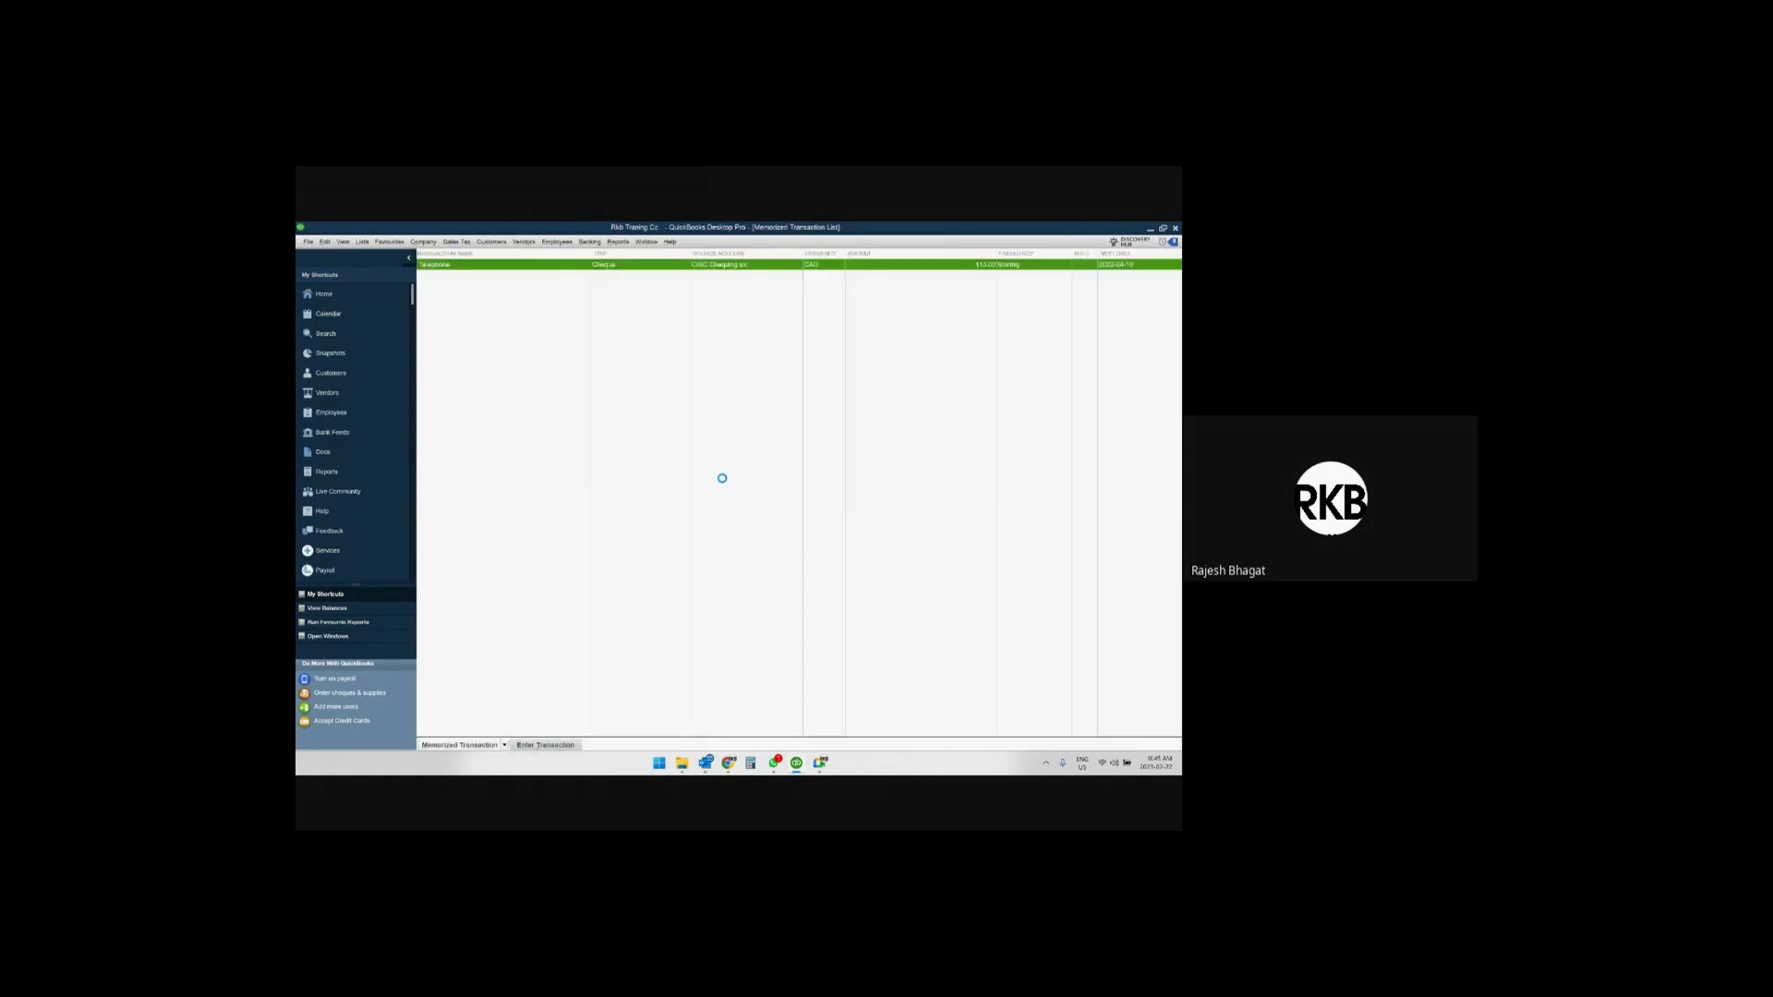
{"action": "key", "text": "Tab"}
{"action": "key", "text": "Tab"}
{"action": "key", "text": "Tab"}
{"action": "key", "text": "Tab"}
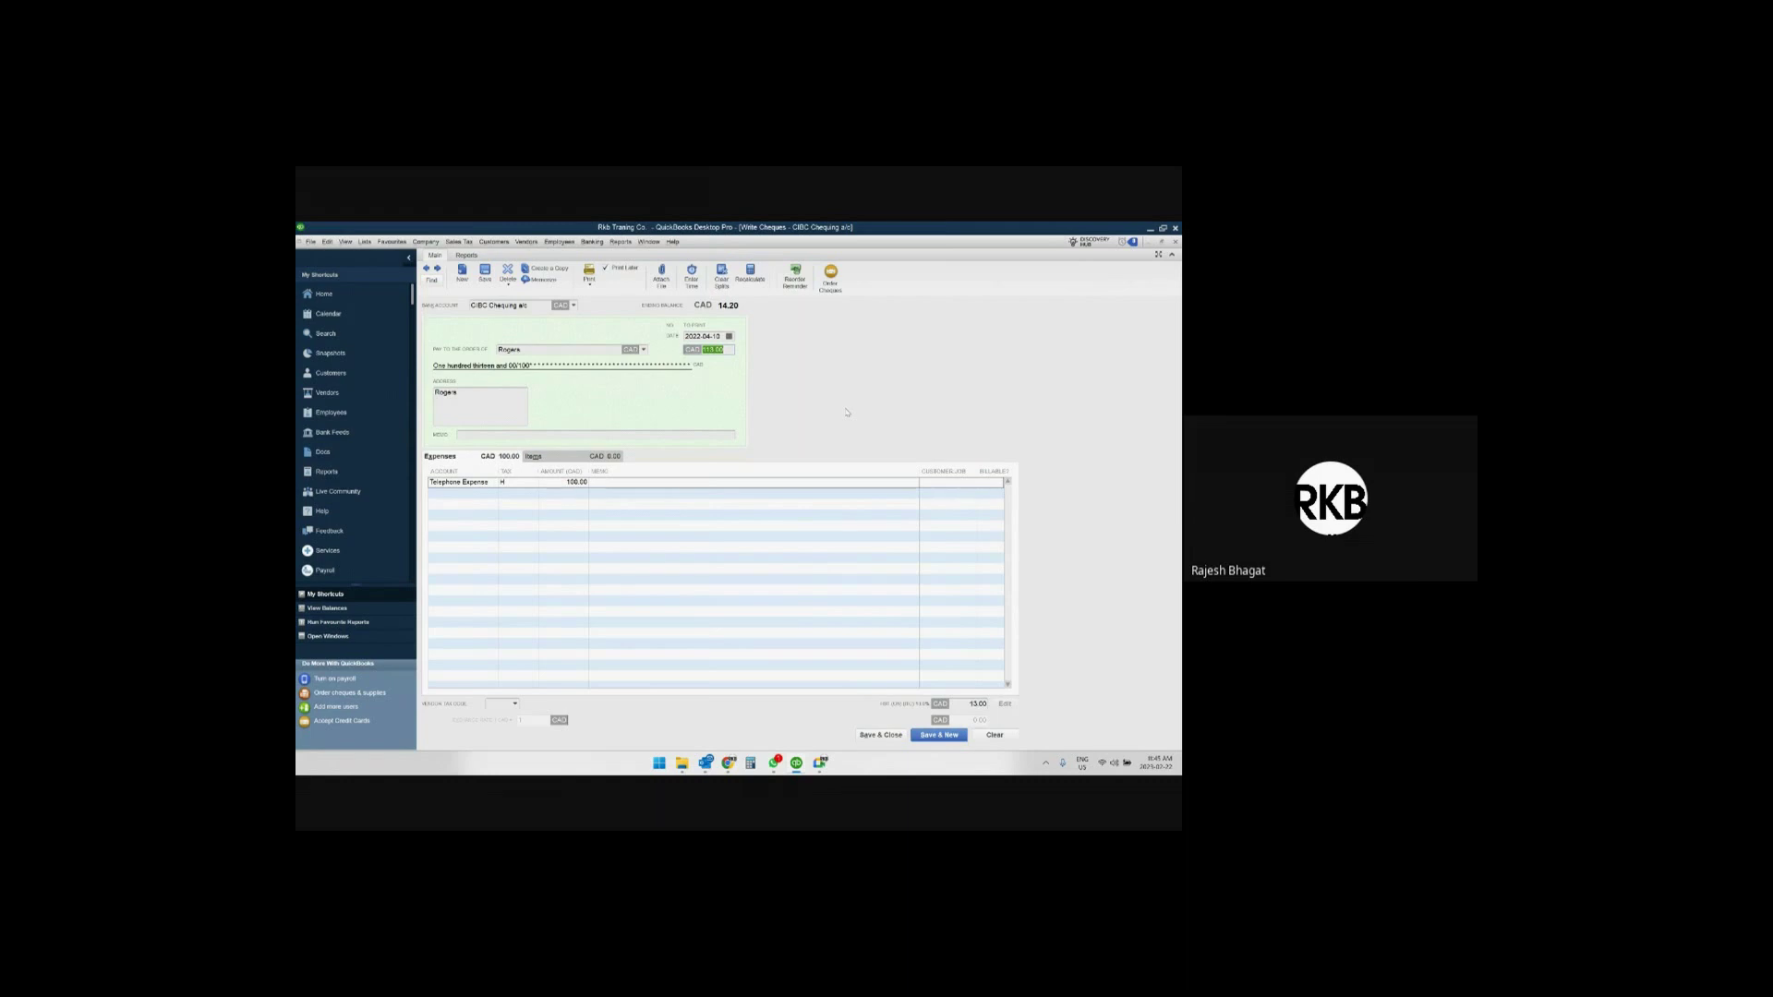
{"action": "type", "text": "225"}
{"action": "key", "text": "Tab"}
{"action": "left_click", "coordinate": [540, 279]}
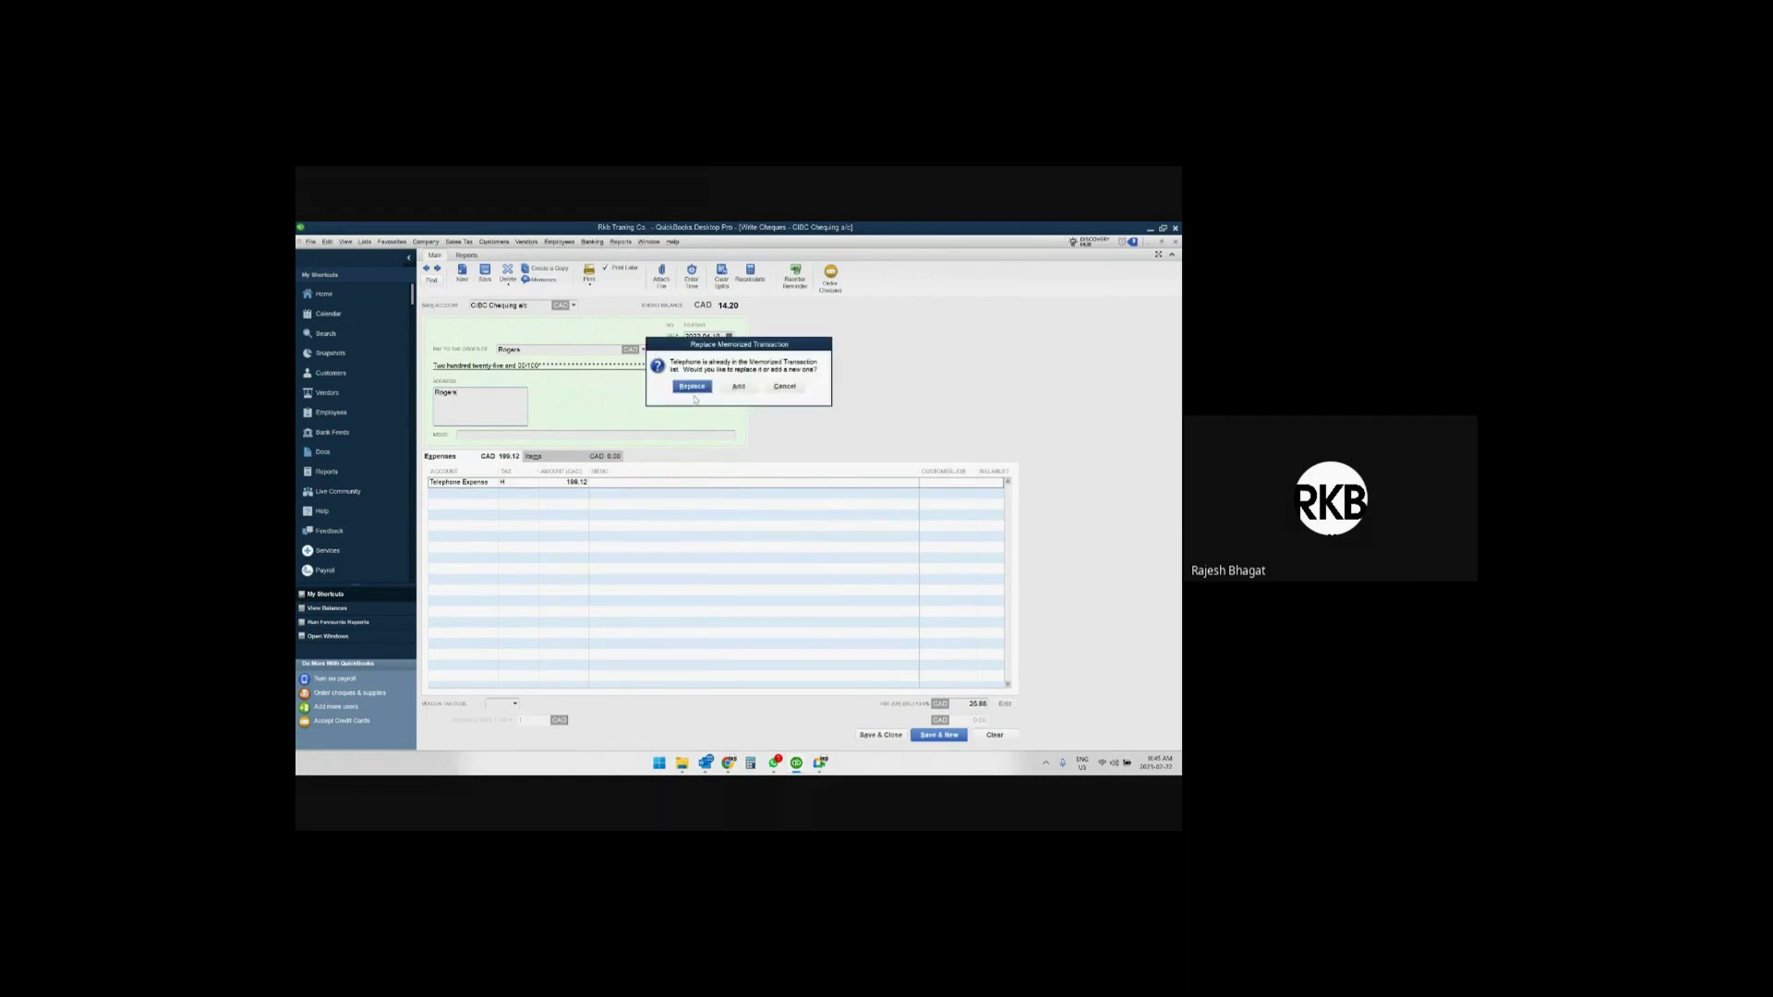
{"action": "left_click", "coordinate": [783, 387]}
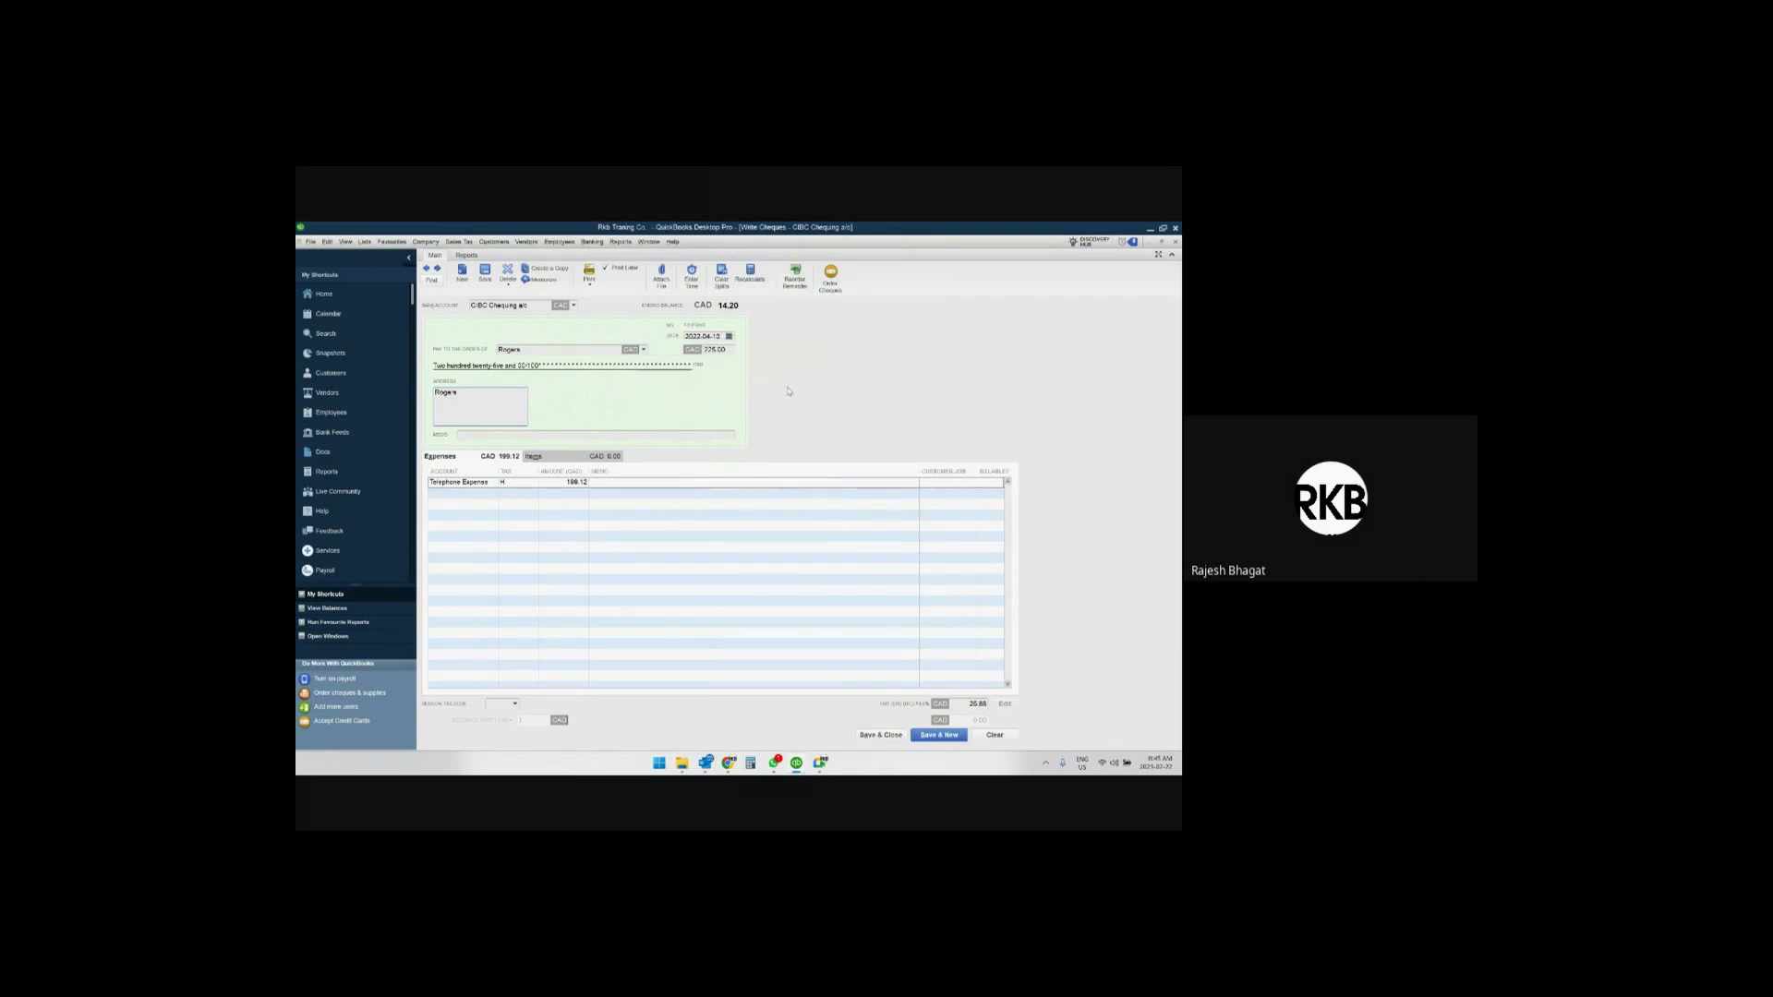
Create a new expense account named Internet Exp. and assign it to the cheque's expense line in place of Telephone Expense.
{"action": "left_click", "coordinate": [492, 482]}
{"action": "type", "text": "Internet"}
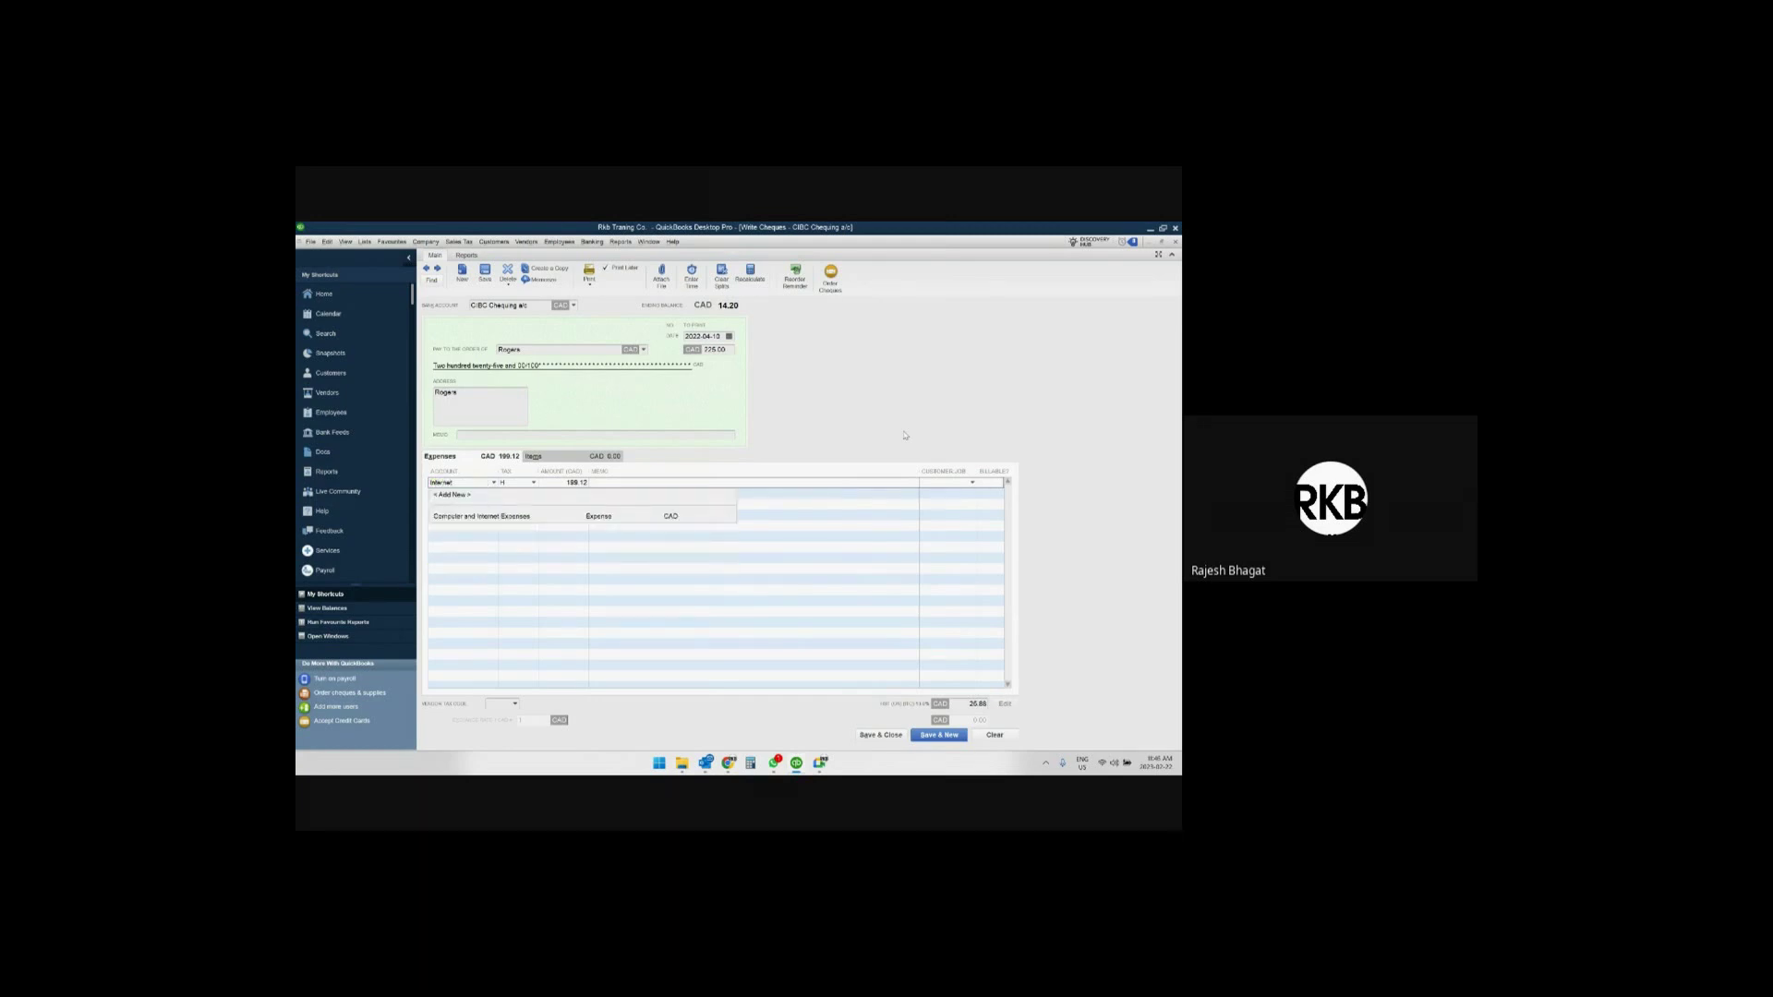
{"action": "left_click", "coordinate": [453, 495]}
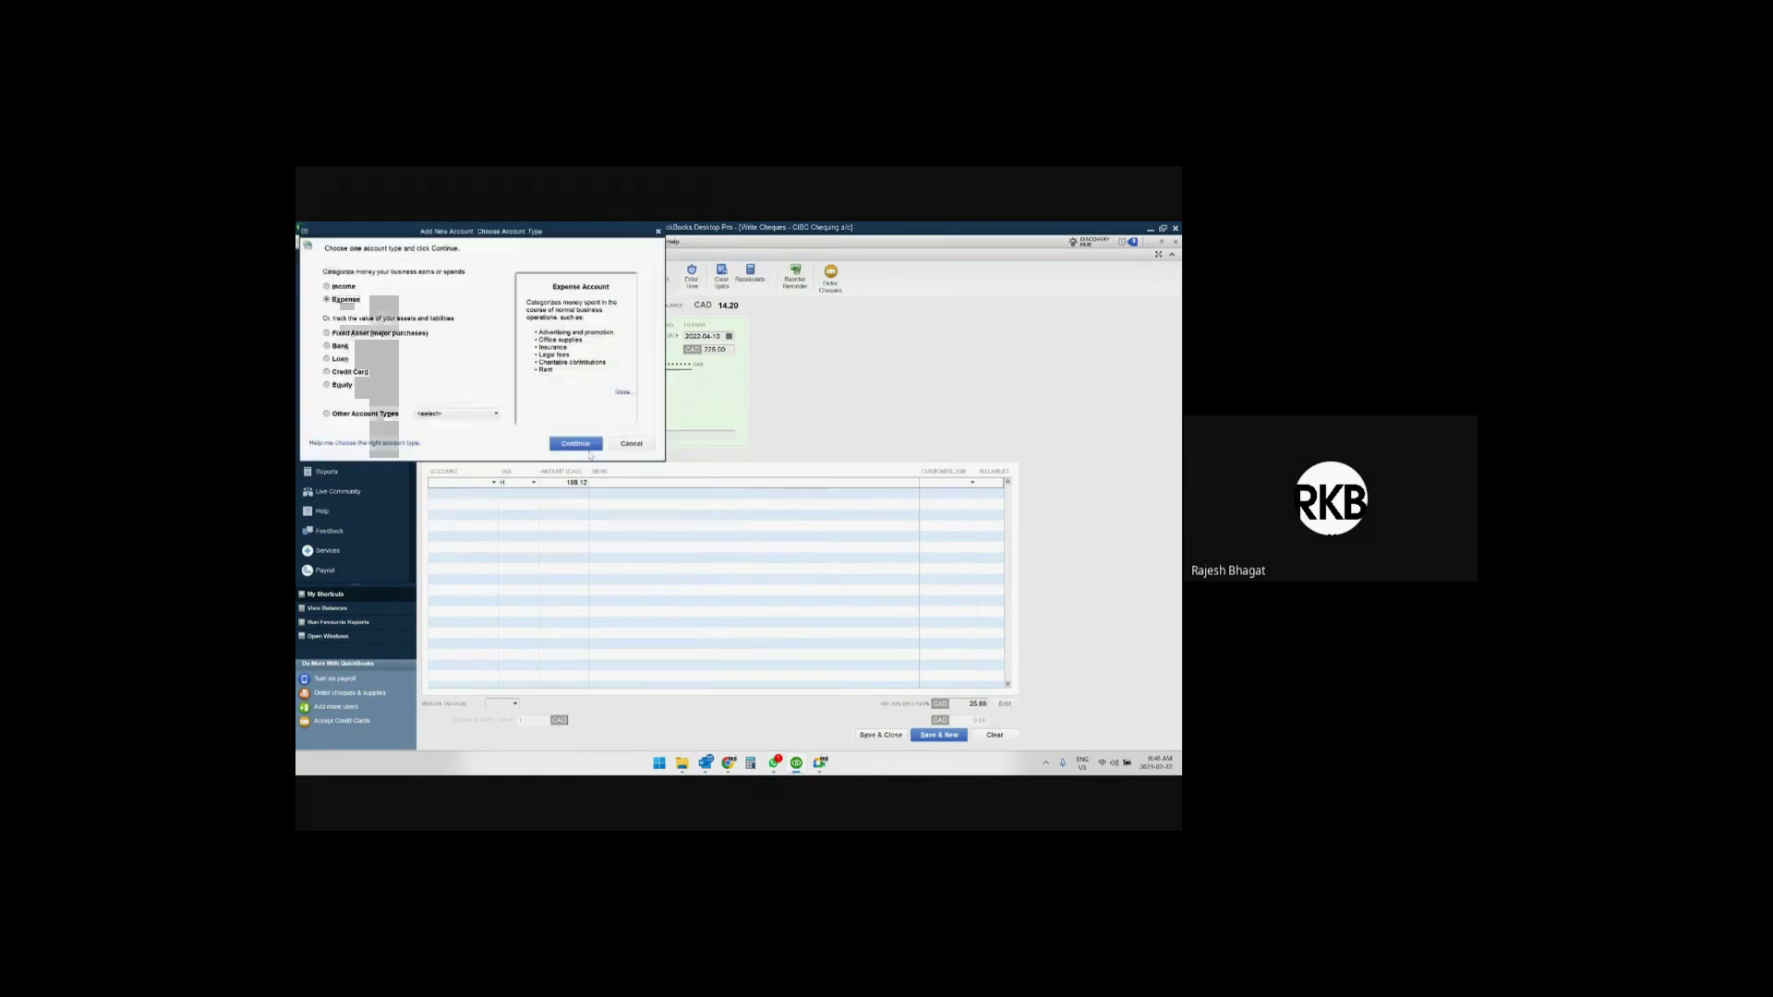
{"action": "left_click", "coordinate": [586, 446]}
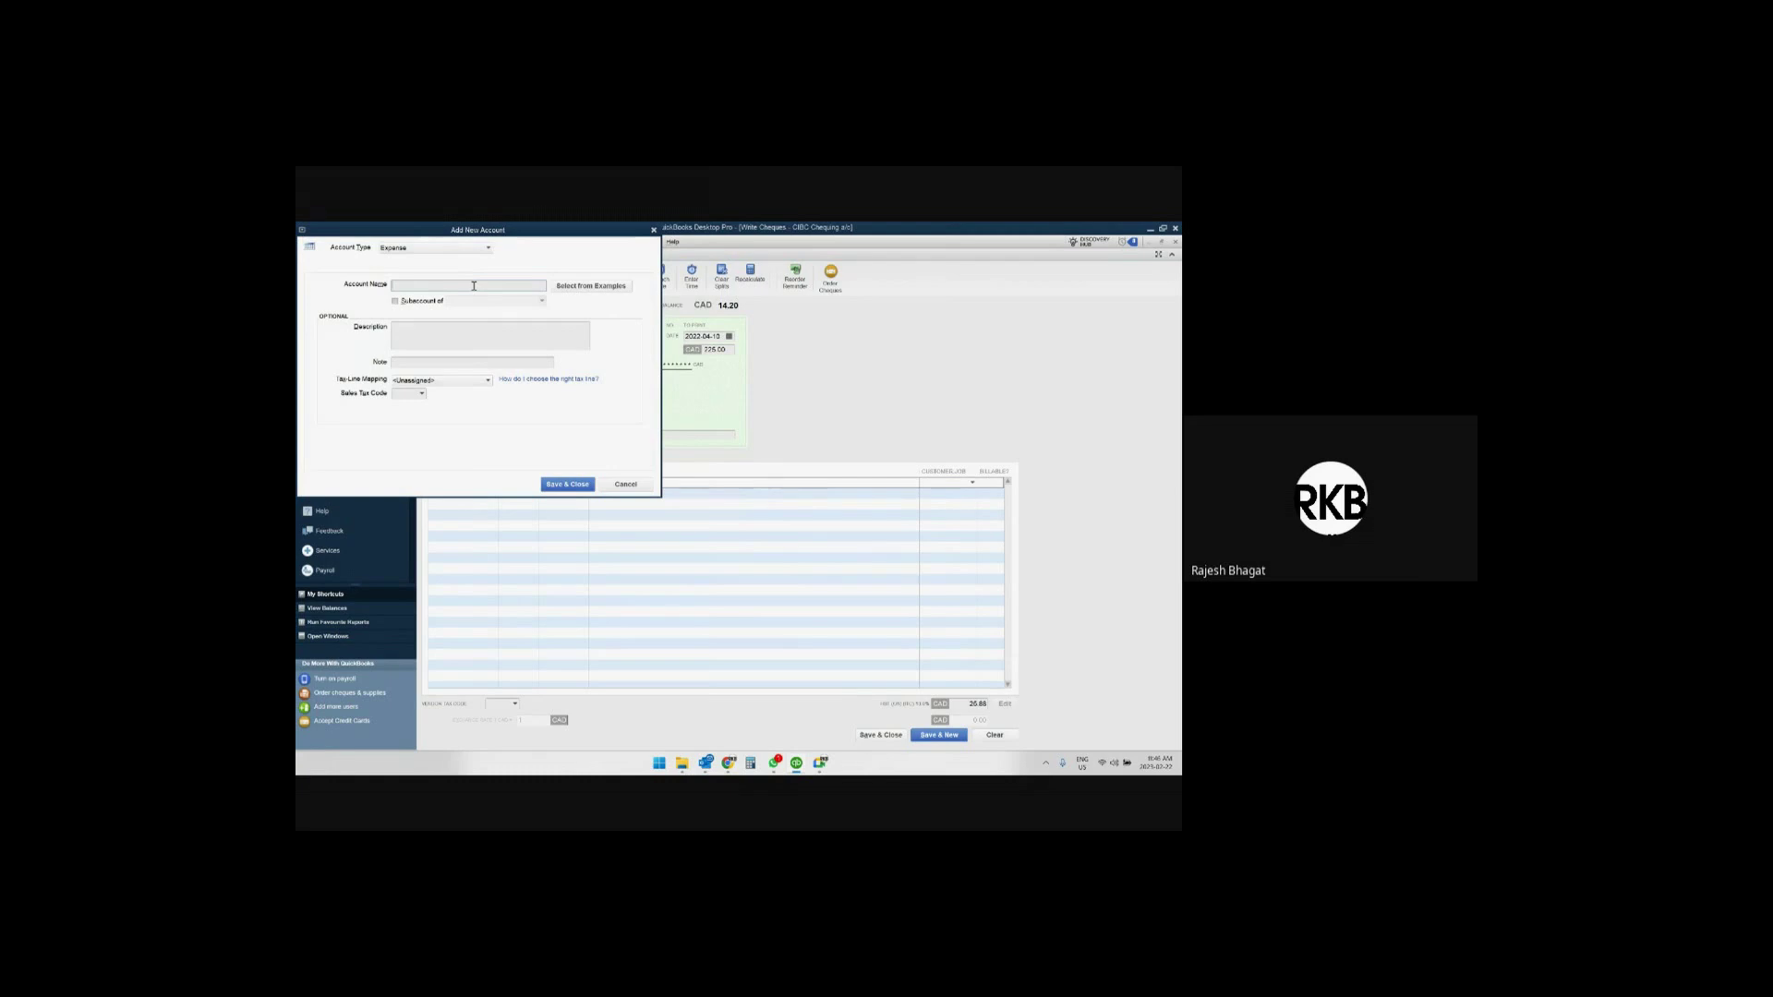
{"action": "type", "text": "Internet Exp."}
{"action": "left_click", "coordinate": [566, 486]}
{"action": "left_click", "coordinate": [533, 482]}
{"action": "left_click", "coordinate": [503, 527]}
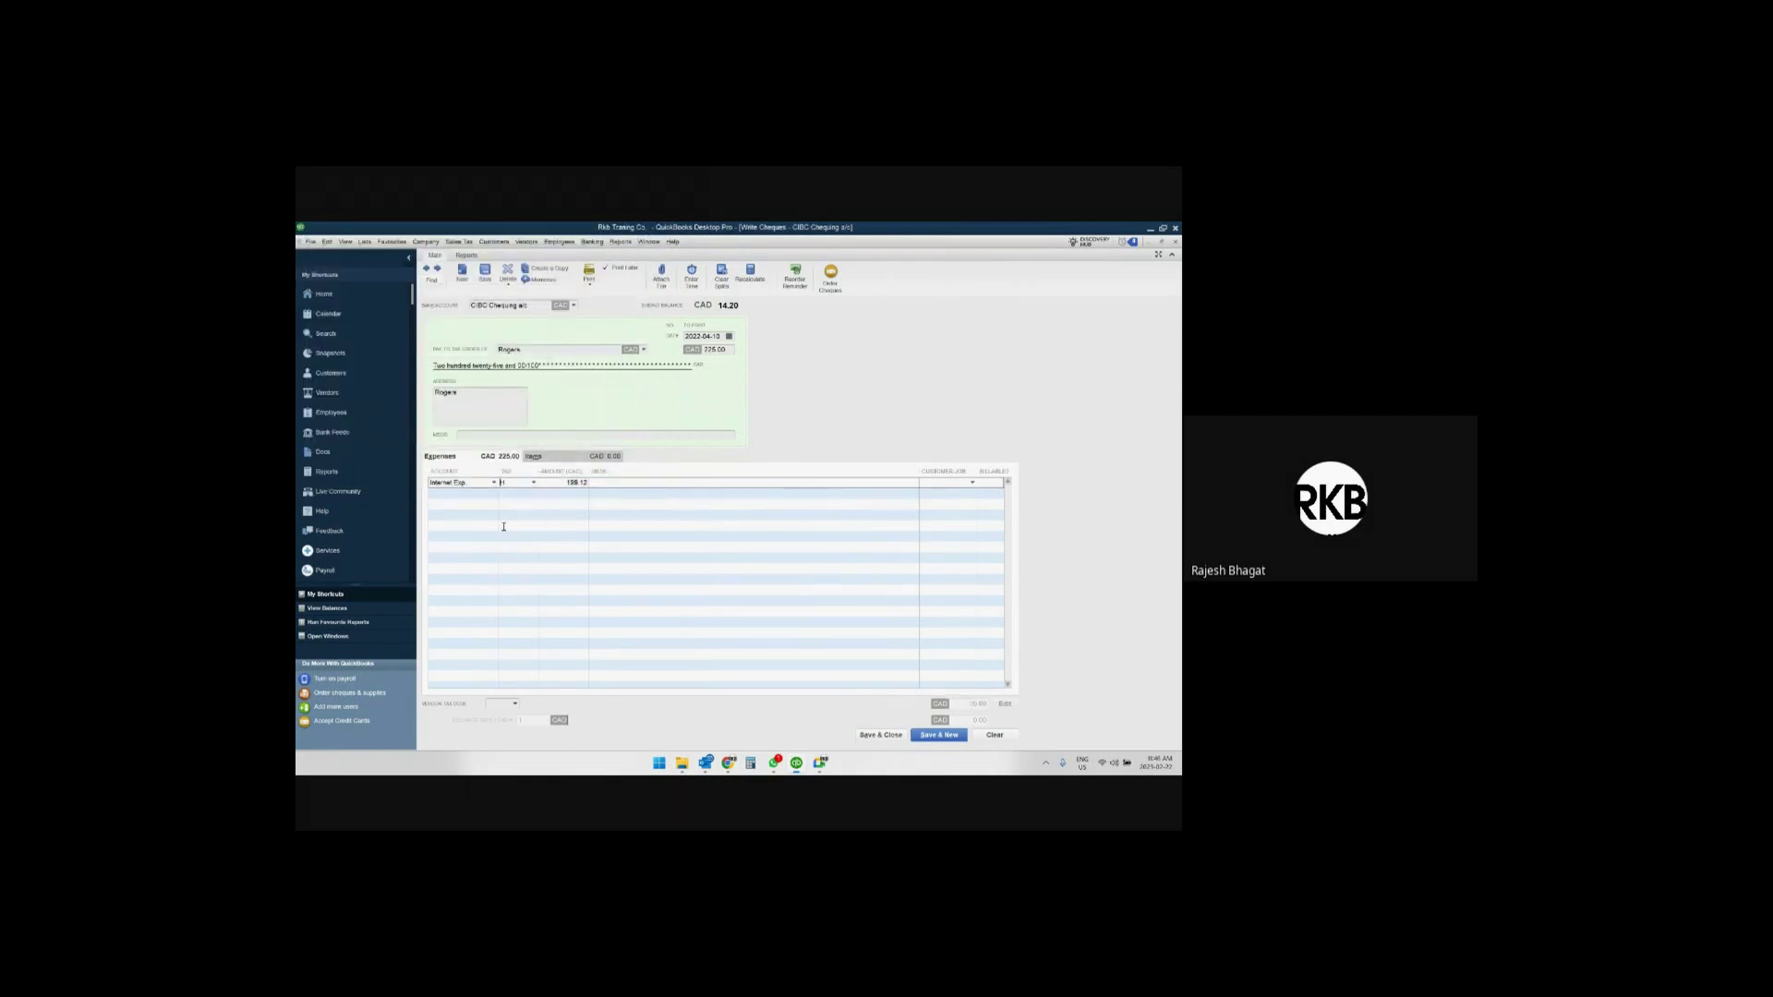
Replace the memorized Telephone transaction with this modified cheque and save the cheque despite its past date.
{"action": "left_click", "coordinate": [536, 281]}
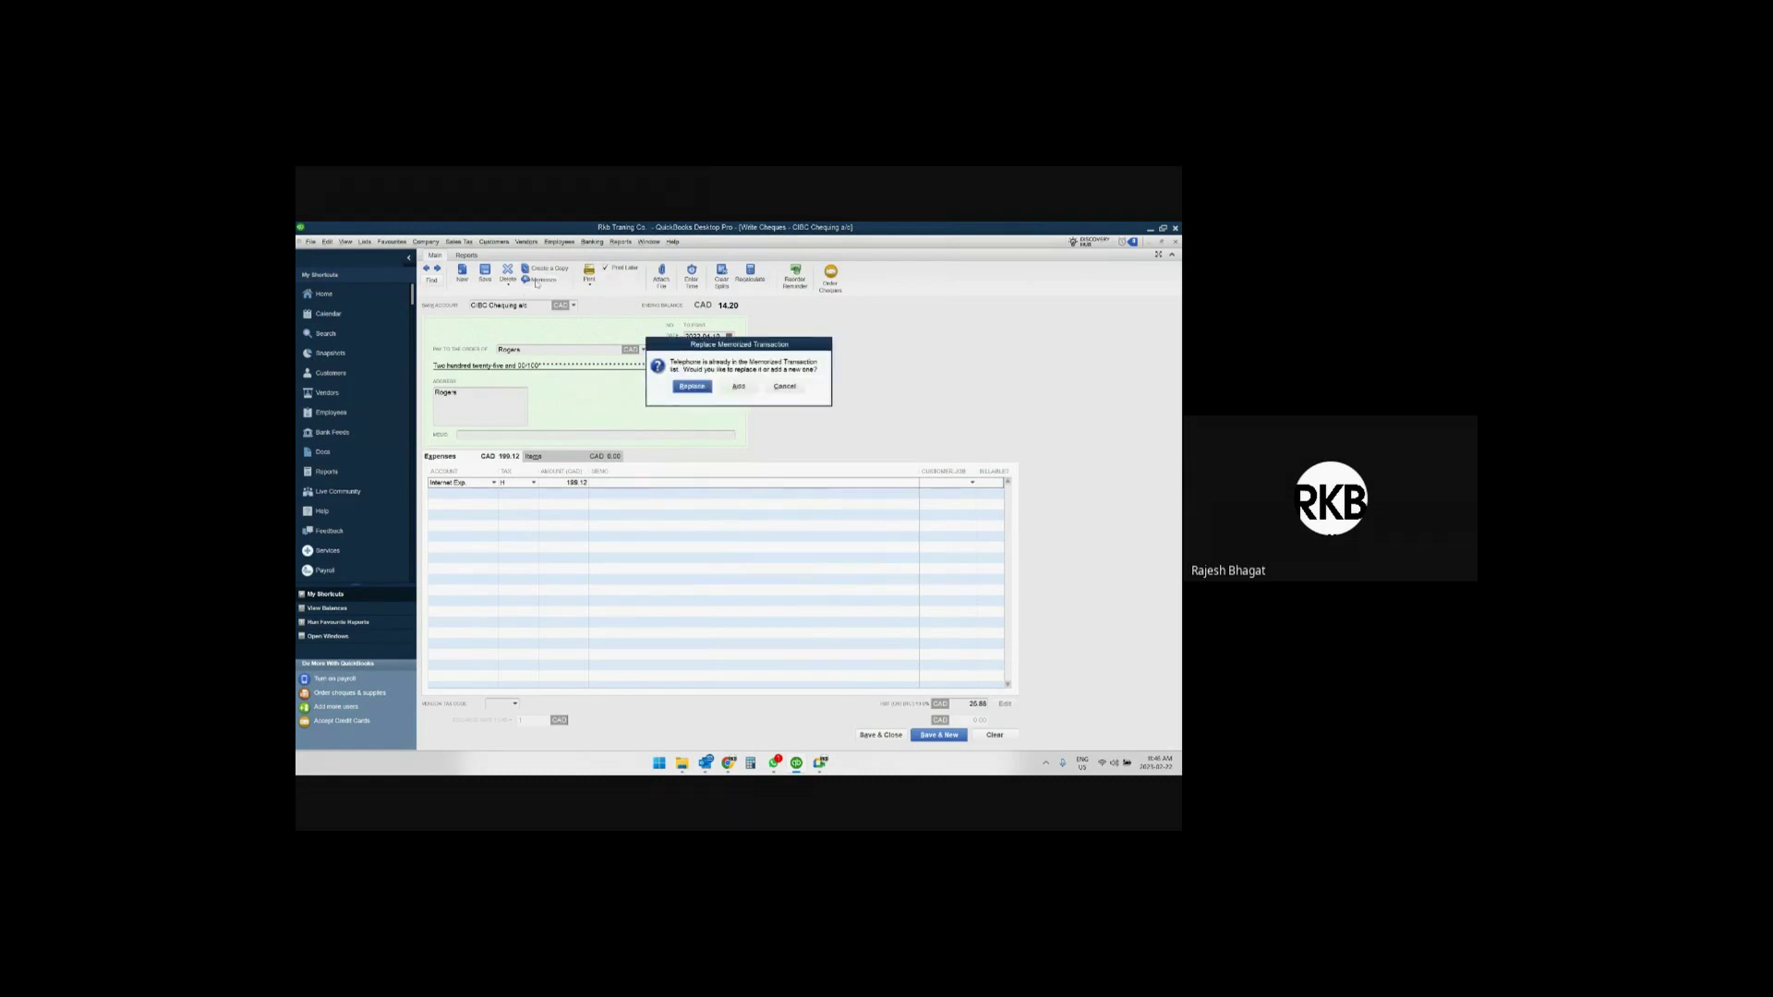
{"action": "left_click", "coordinate": [693, 387]}
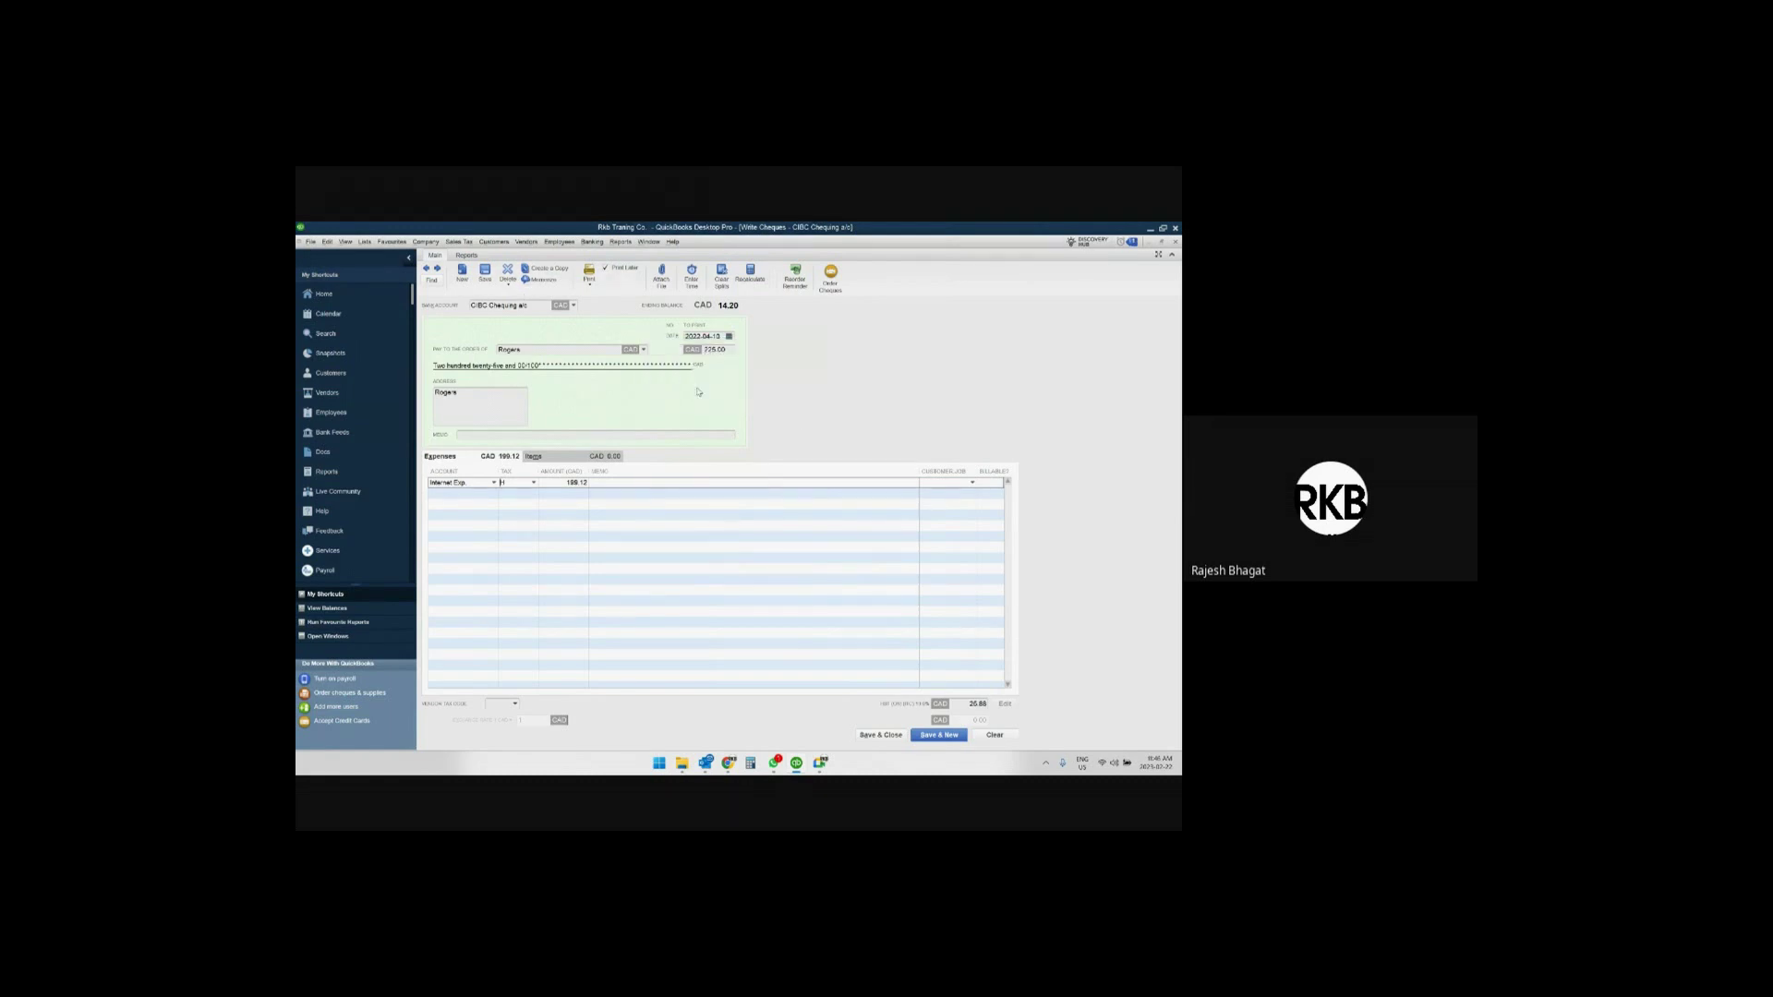
{"action": "left_click", "coordinate": [880, 735]}
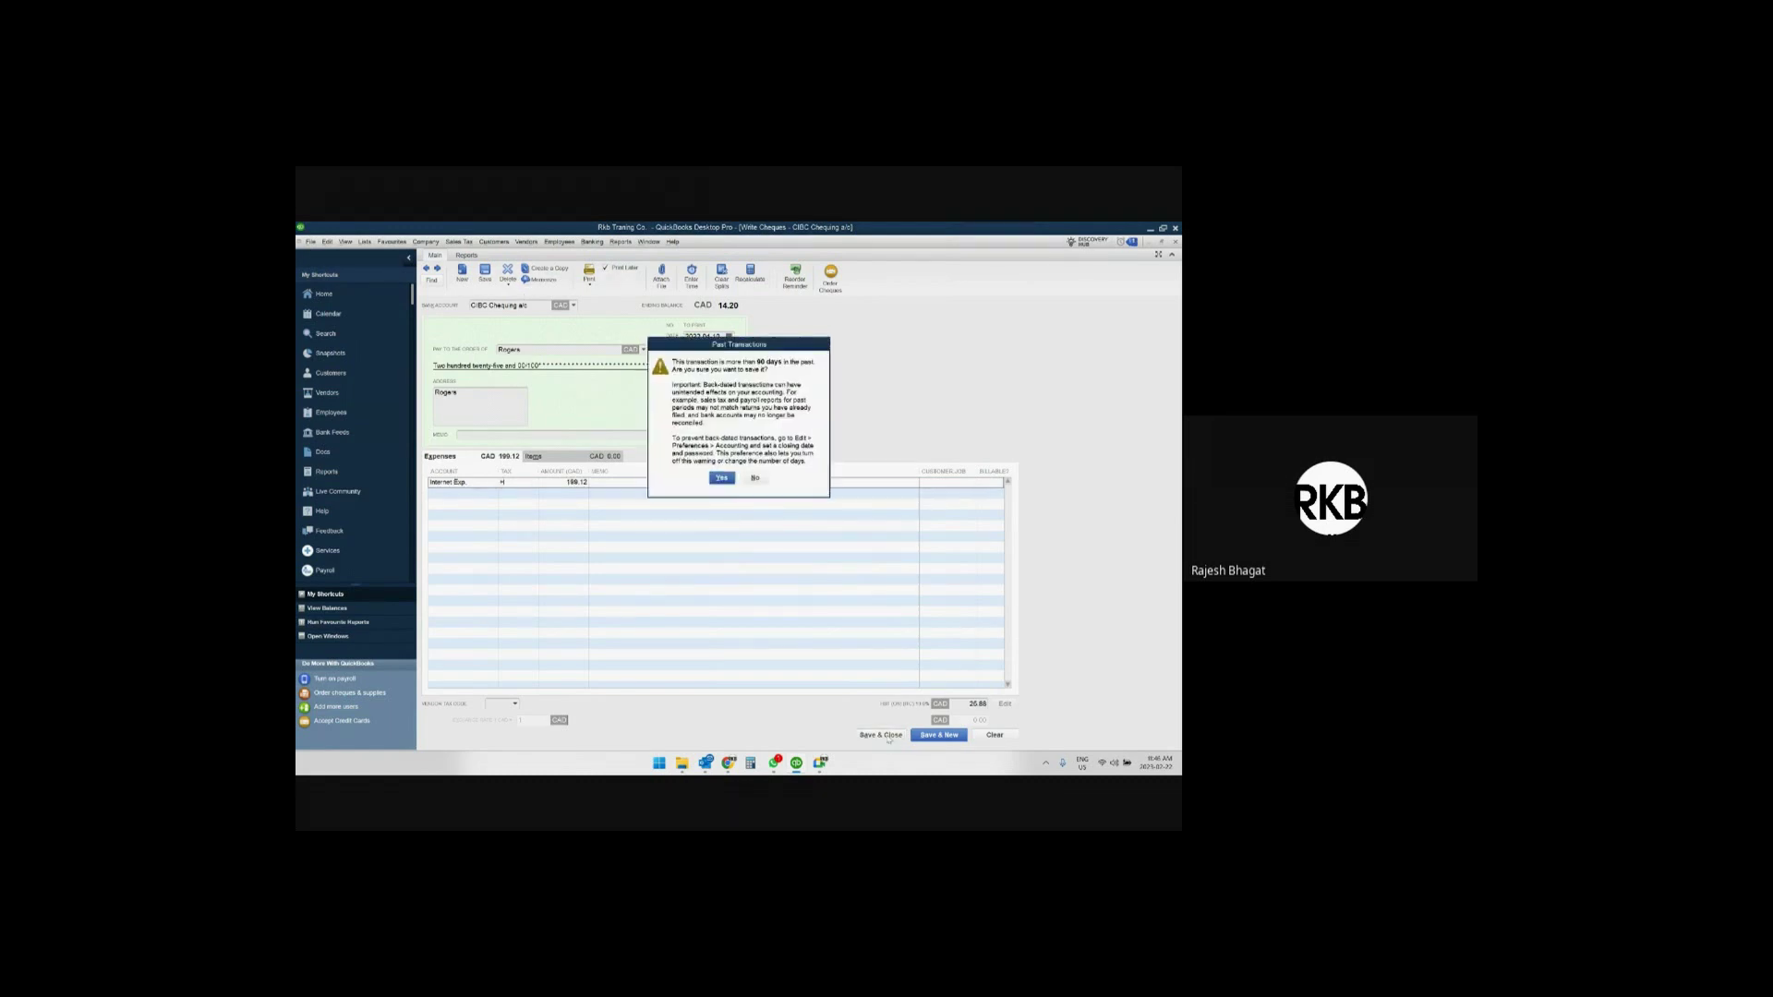
{"action": "left_click", "coordinate": [722, 479]}
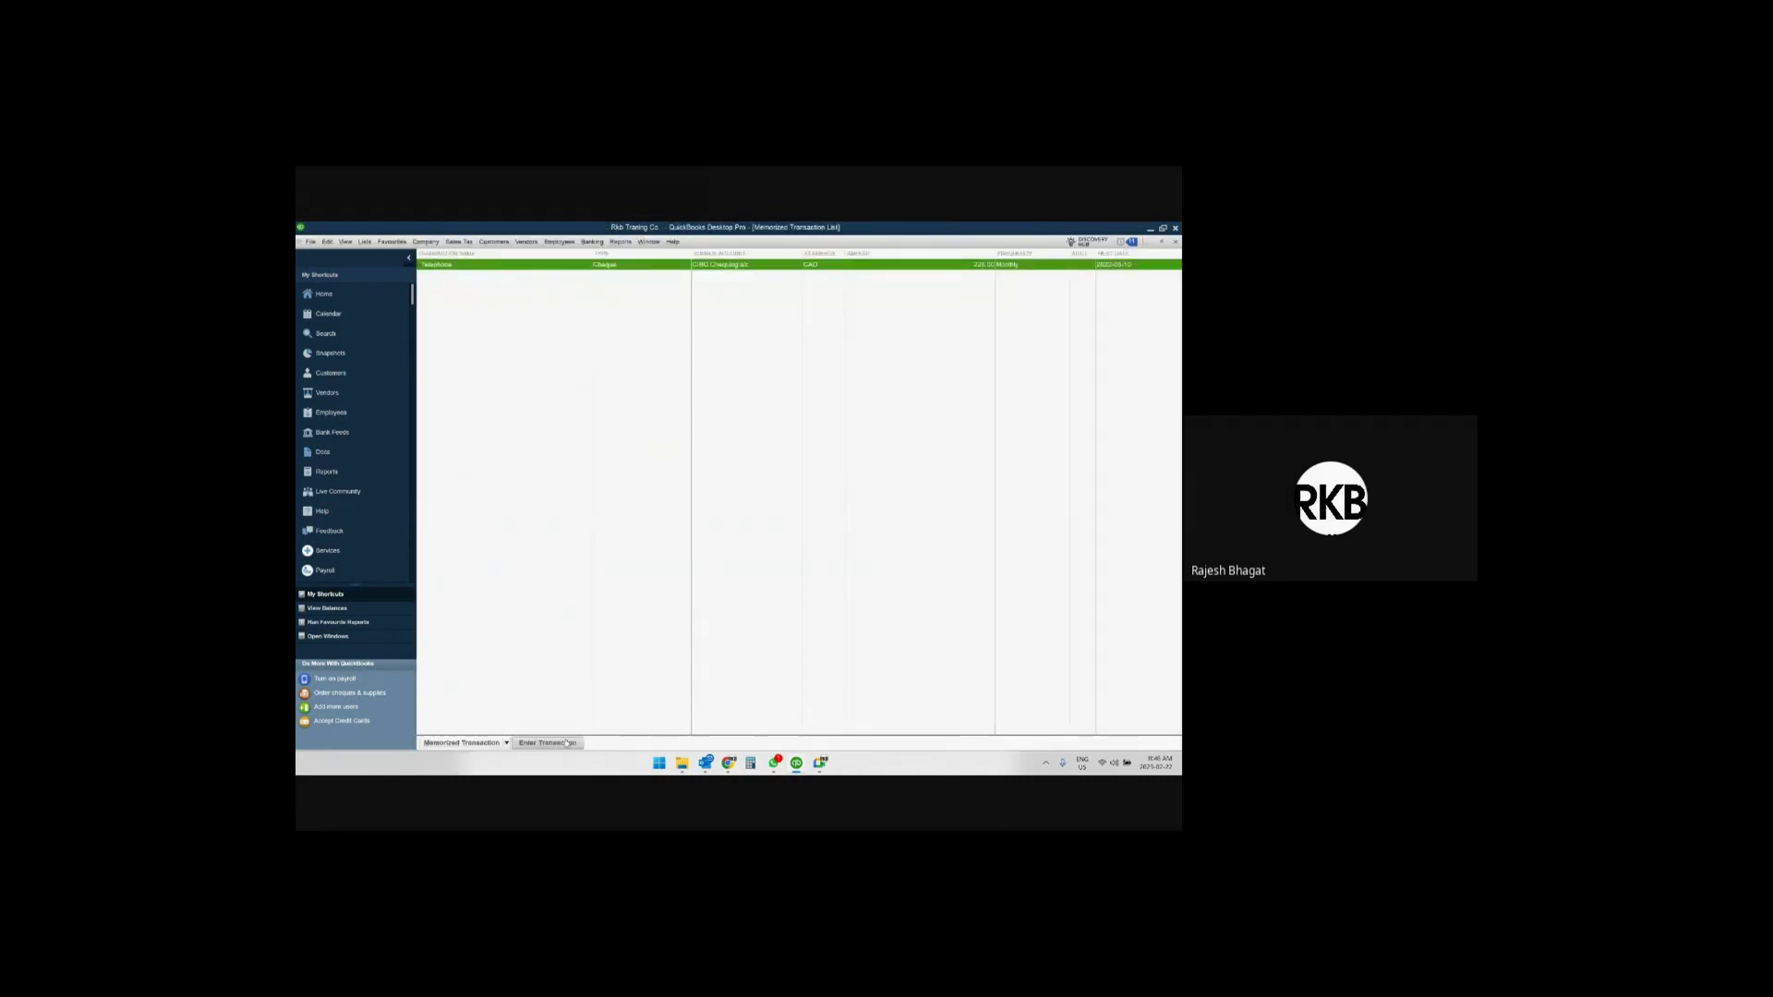
Enter the updated memorized cheque to Rogers with an amount of 232 and save it.
{"action": "left_click", "coordinate": [554, 742]}
{"action": "left_click", "coordinate": [722, 477]}
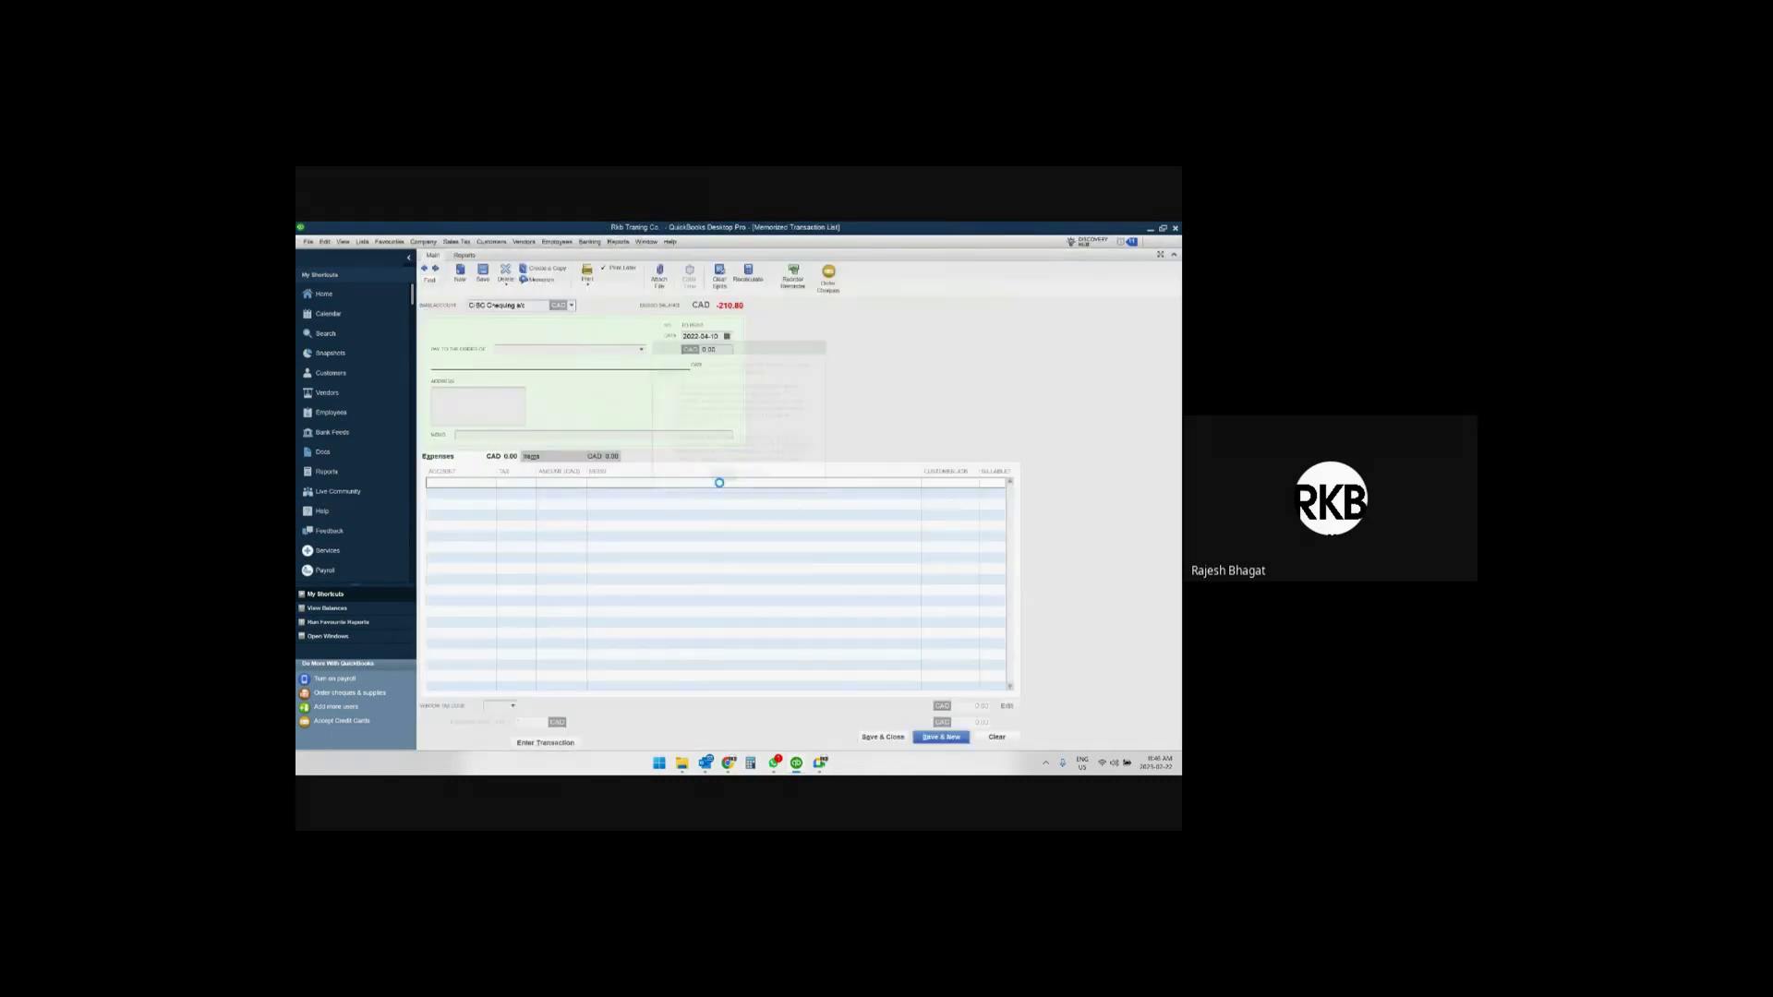
{"action": "left_click", "coordinate": [505, 481]}
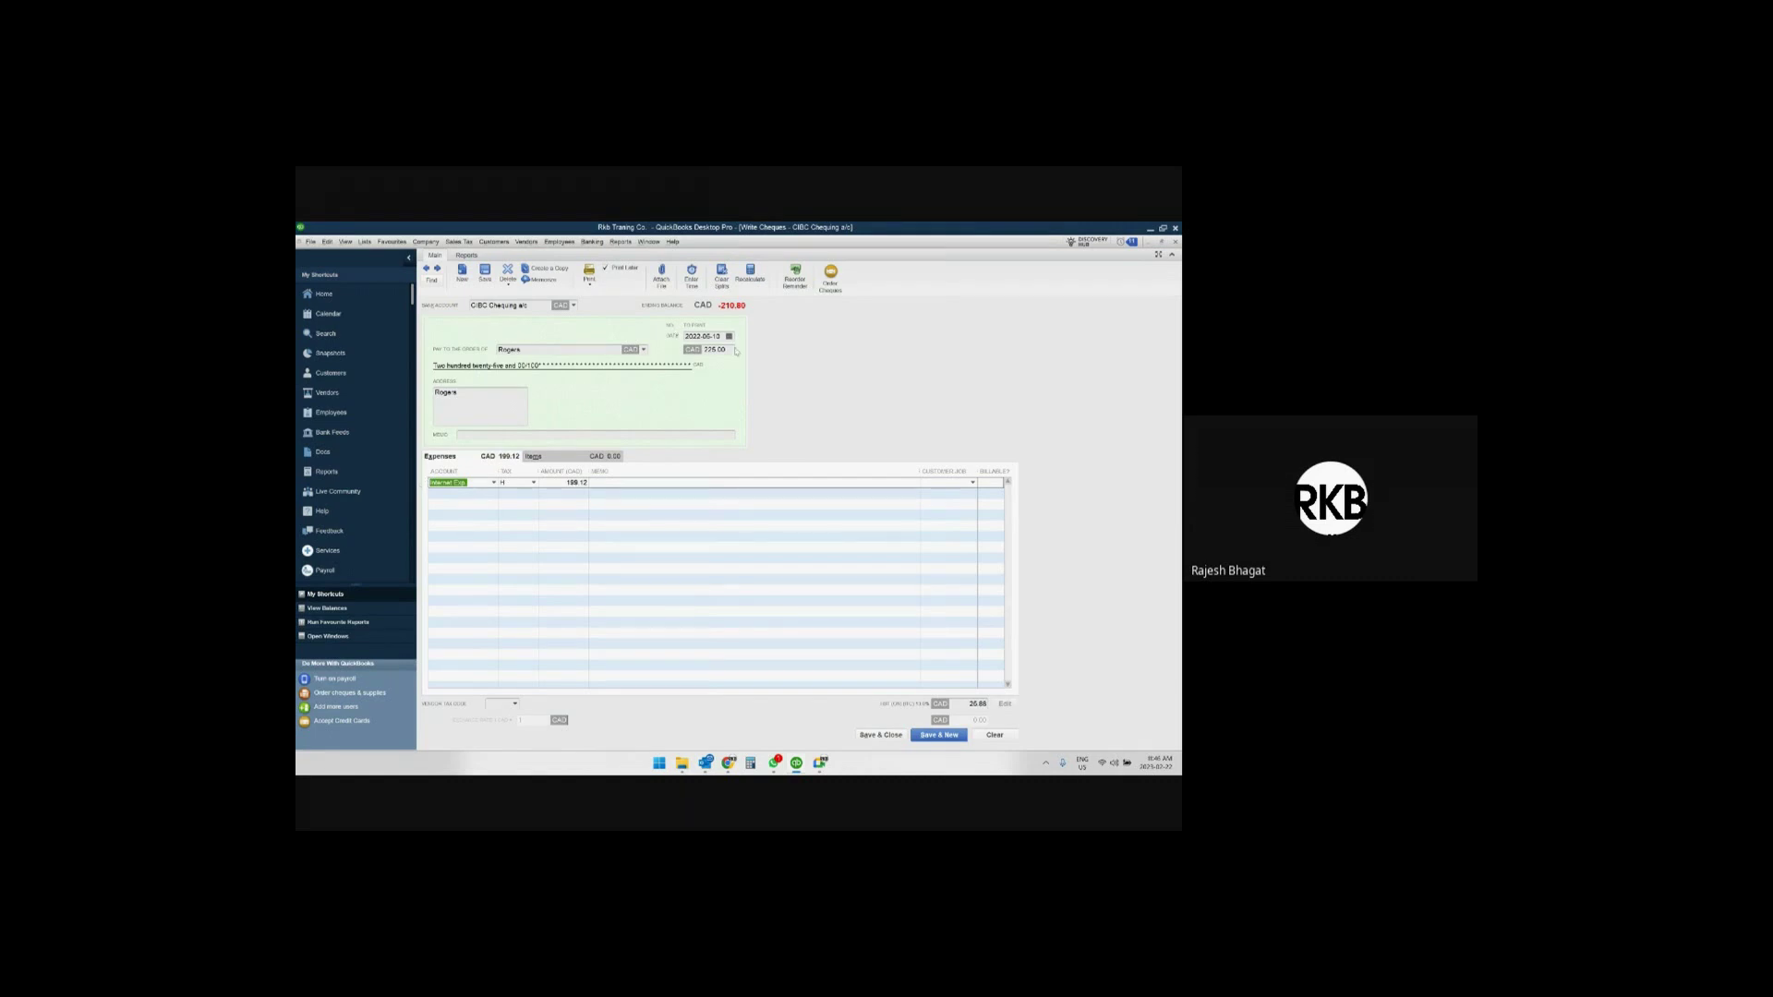
{"action": "left_click_drag", "start_coordinate": [728, 349], "coordinate": [675, 351]}
{"action": "type", "text": "232"}
{"action": "key", "text": "Tab"}
{"action": "left_click", "coordinate": [880, 734]}
{"action": "left_click", "coordinate": [719, 478]}
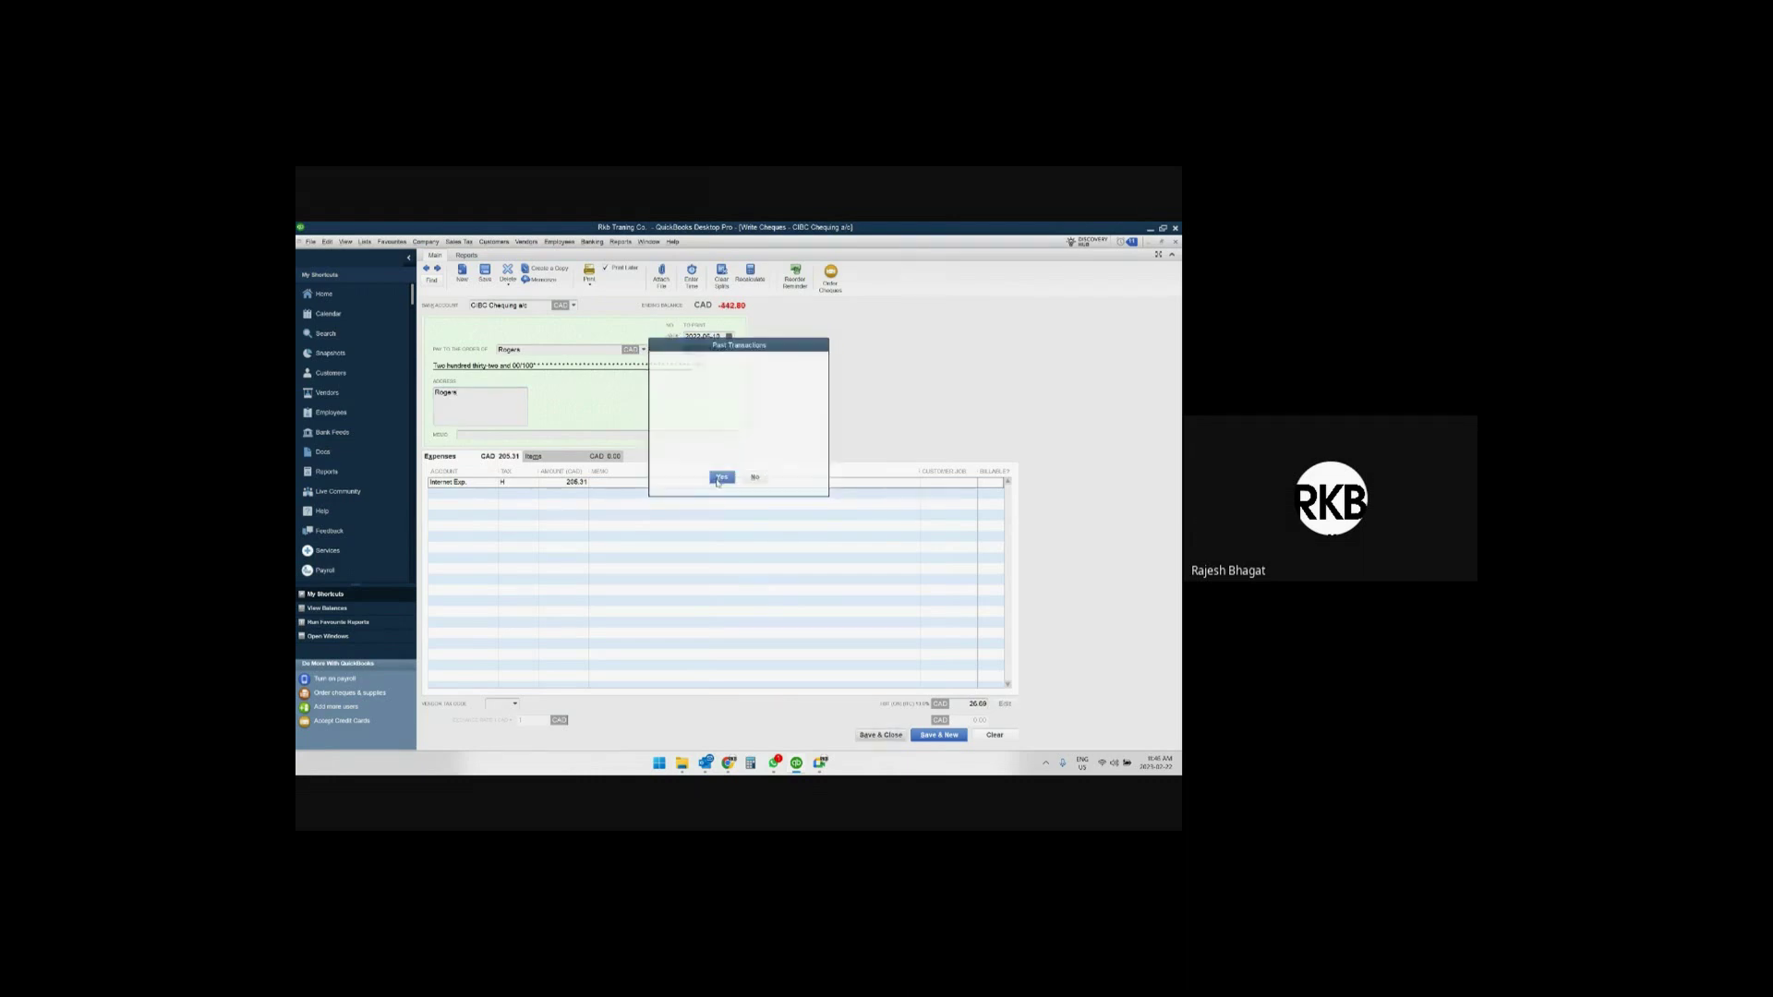
Enter one more memorized cheque to Rogers with an amount of 213, save it and close the memorized transaction list.
{"action": "left_click", "coordinate": [567, 743]}
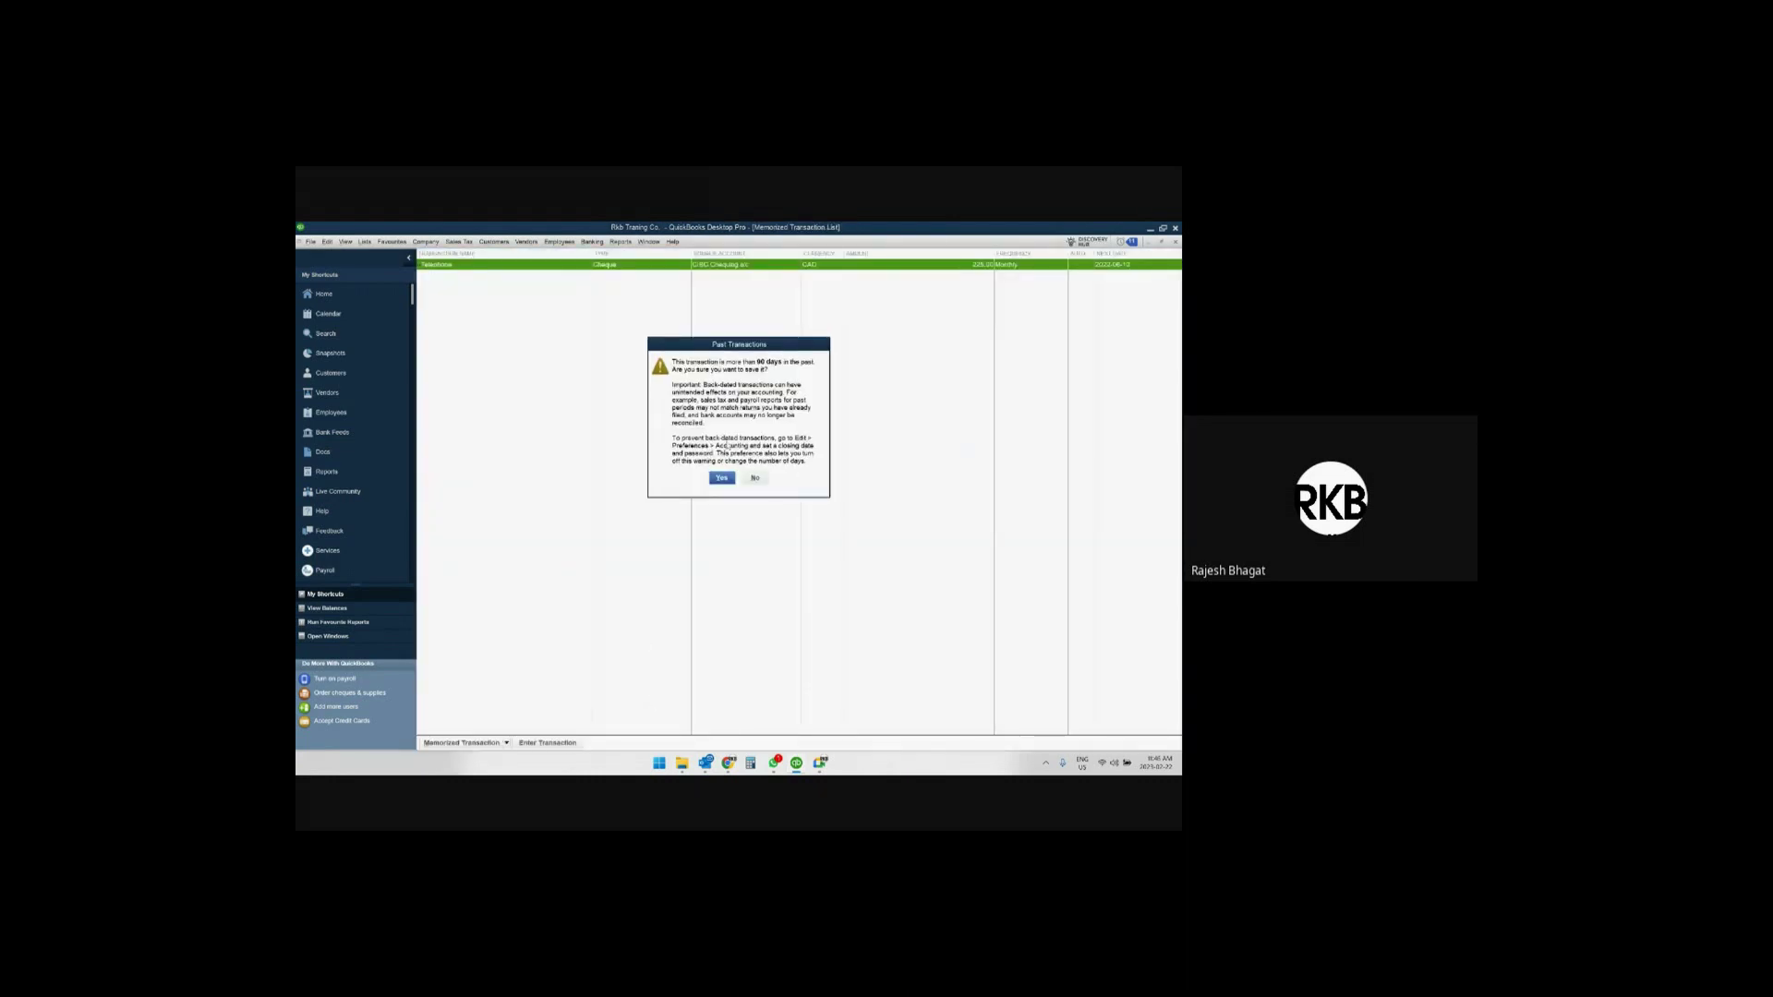
{"action": "left_click", "coordinate": [721, 478]}
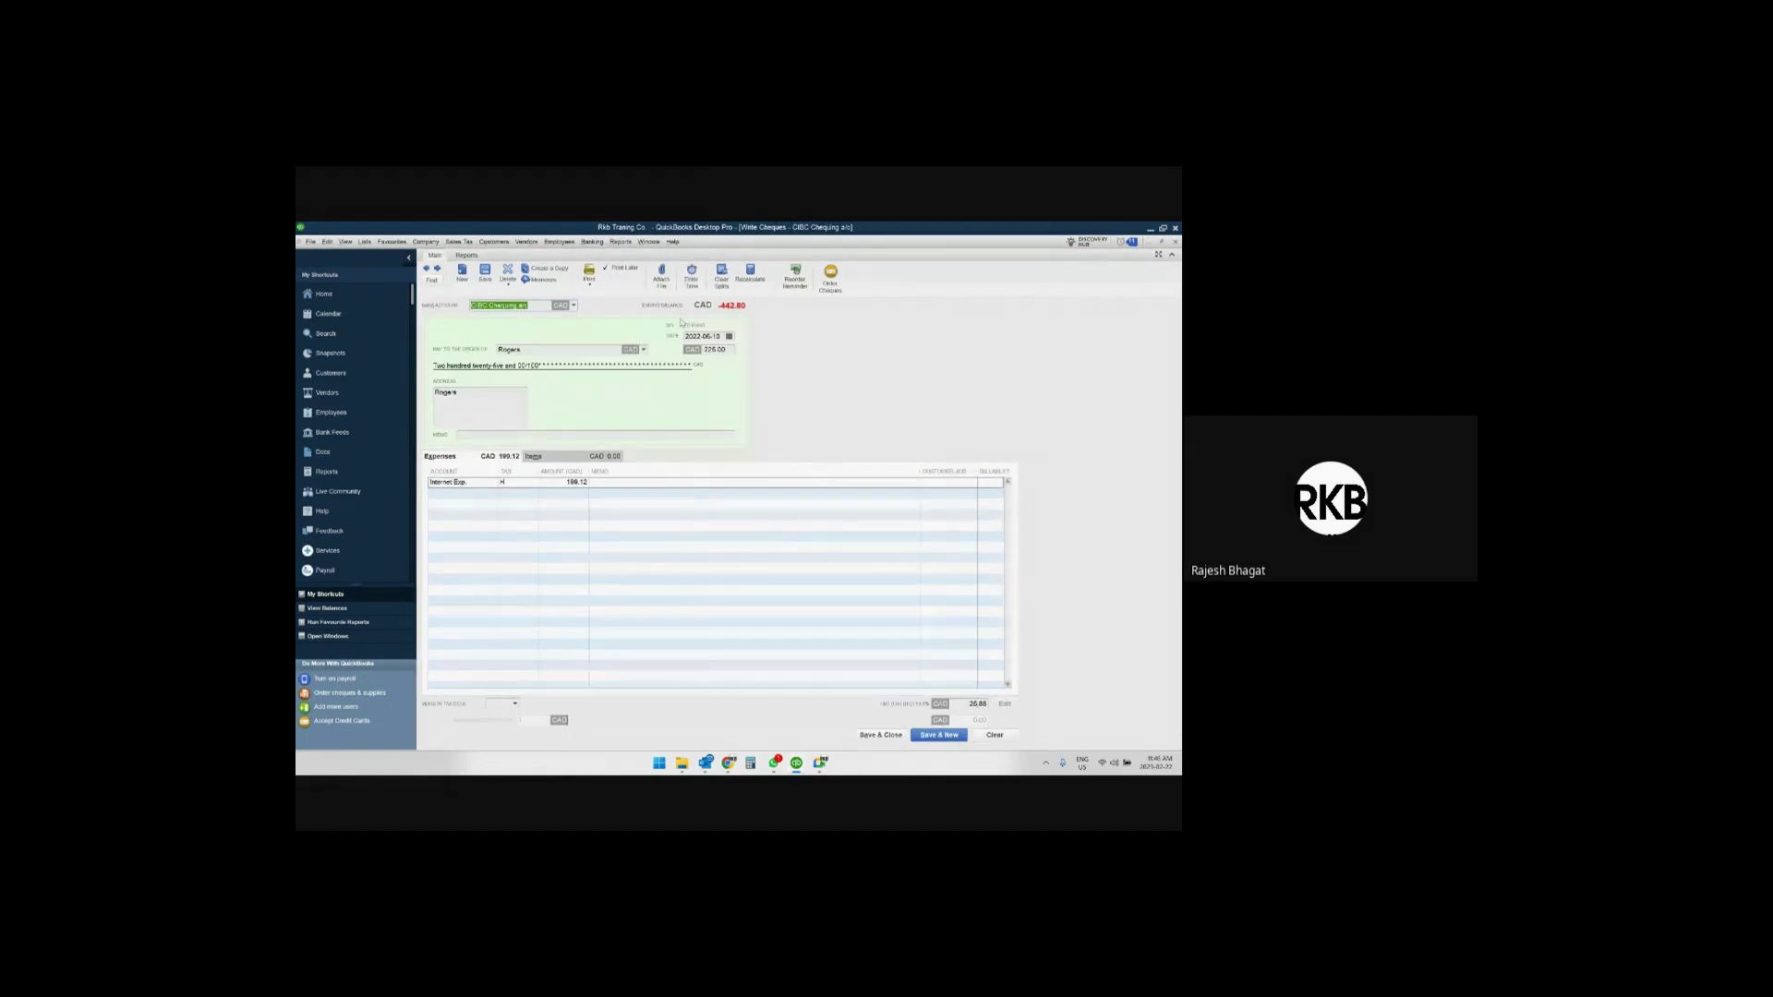
{"action": "left_click_drag", "start_coordinate": [728, 349], "coordinate": [681, 350]}
{"action": "type", "text": "213"}
{"action": "key", "text": "Tab"}
{"action": "left_click", "coordinate": [890, 738]}
{"action": "left_click", "coordinate": [725, 477]}
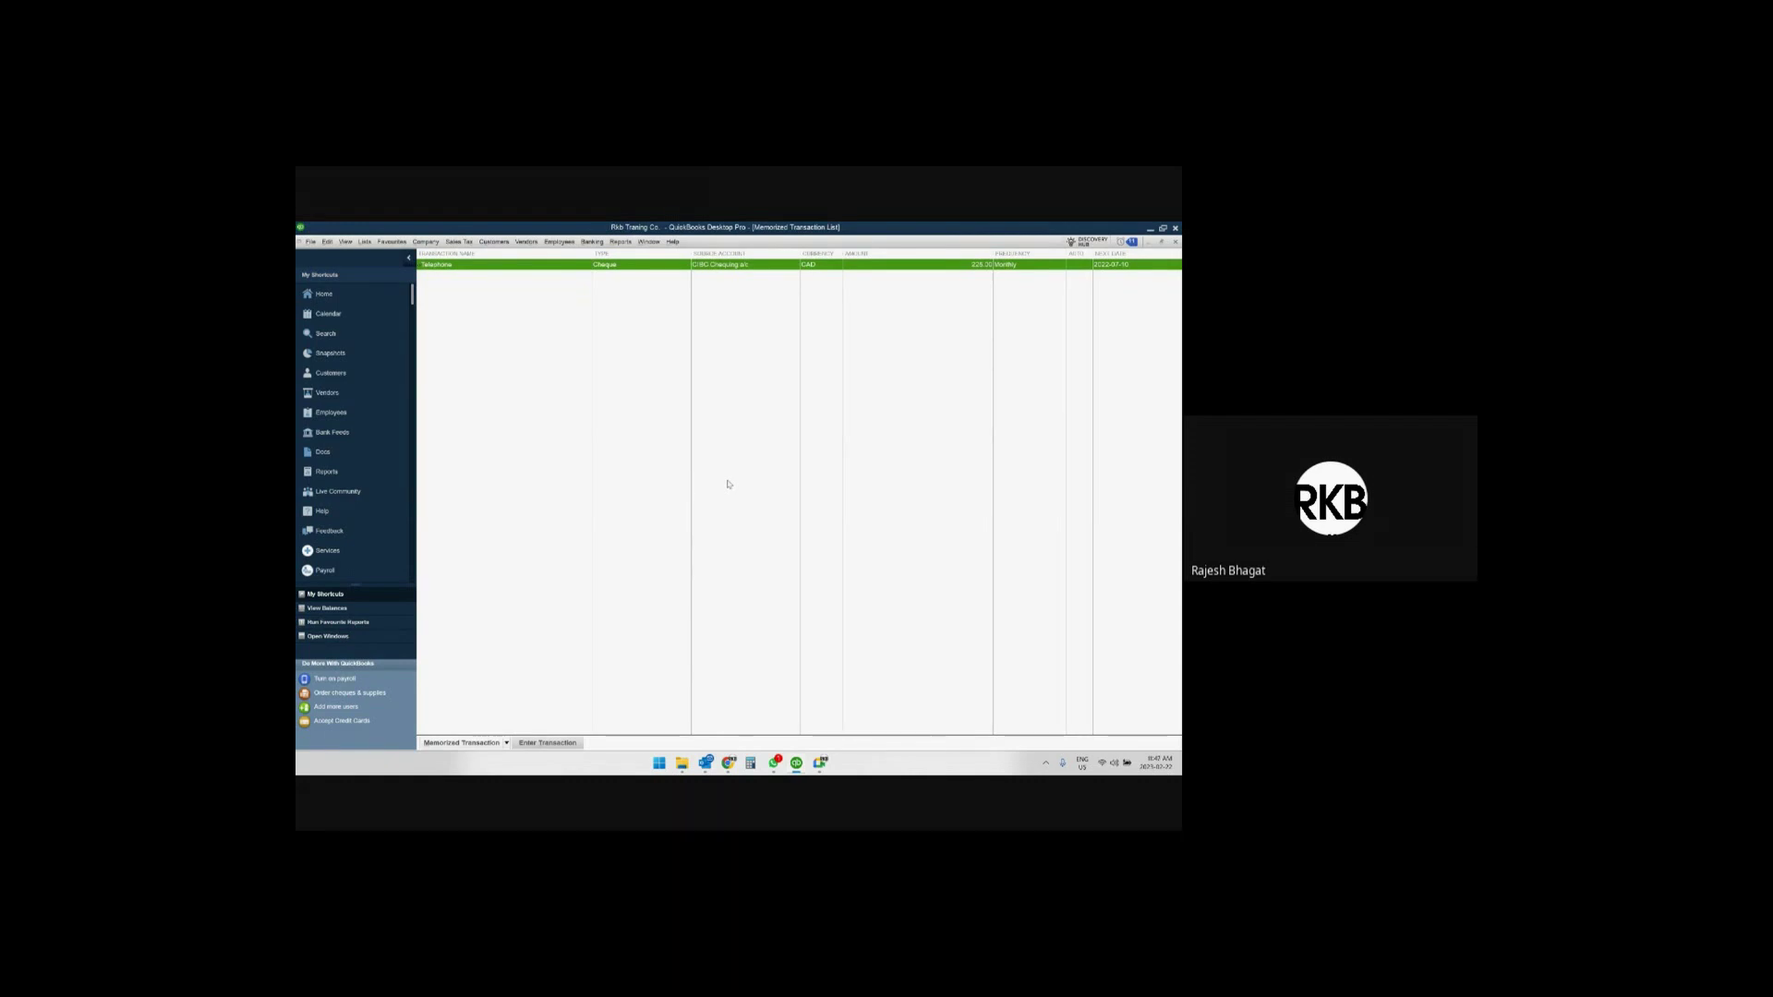
{"action": "key", "text": "Escape"}
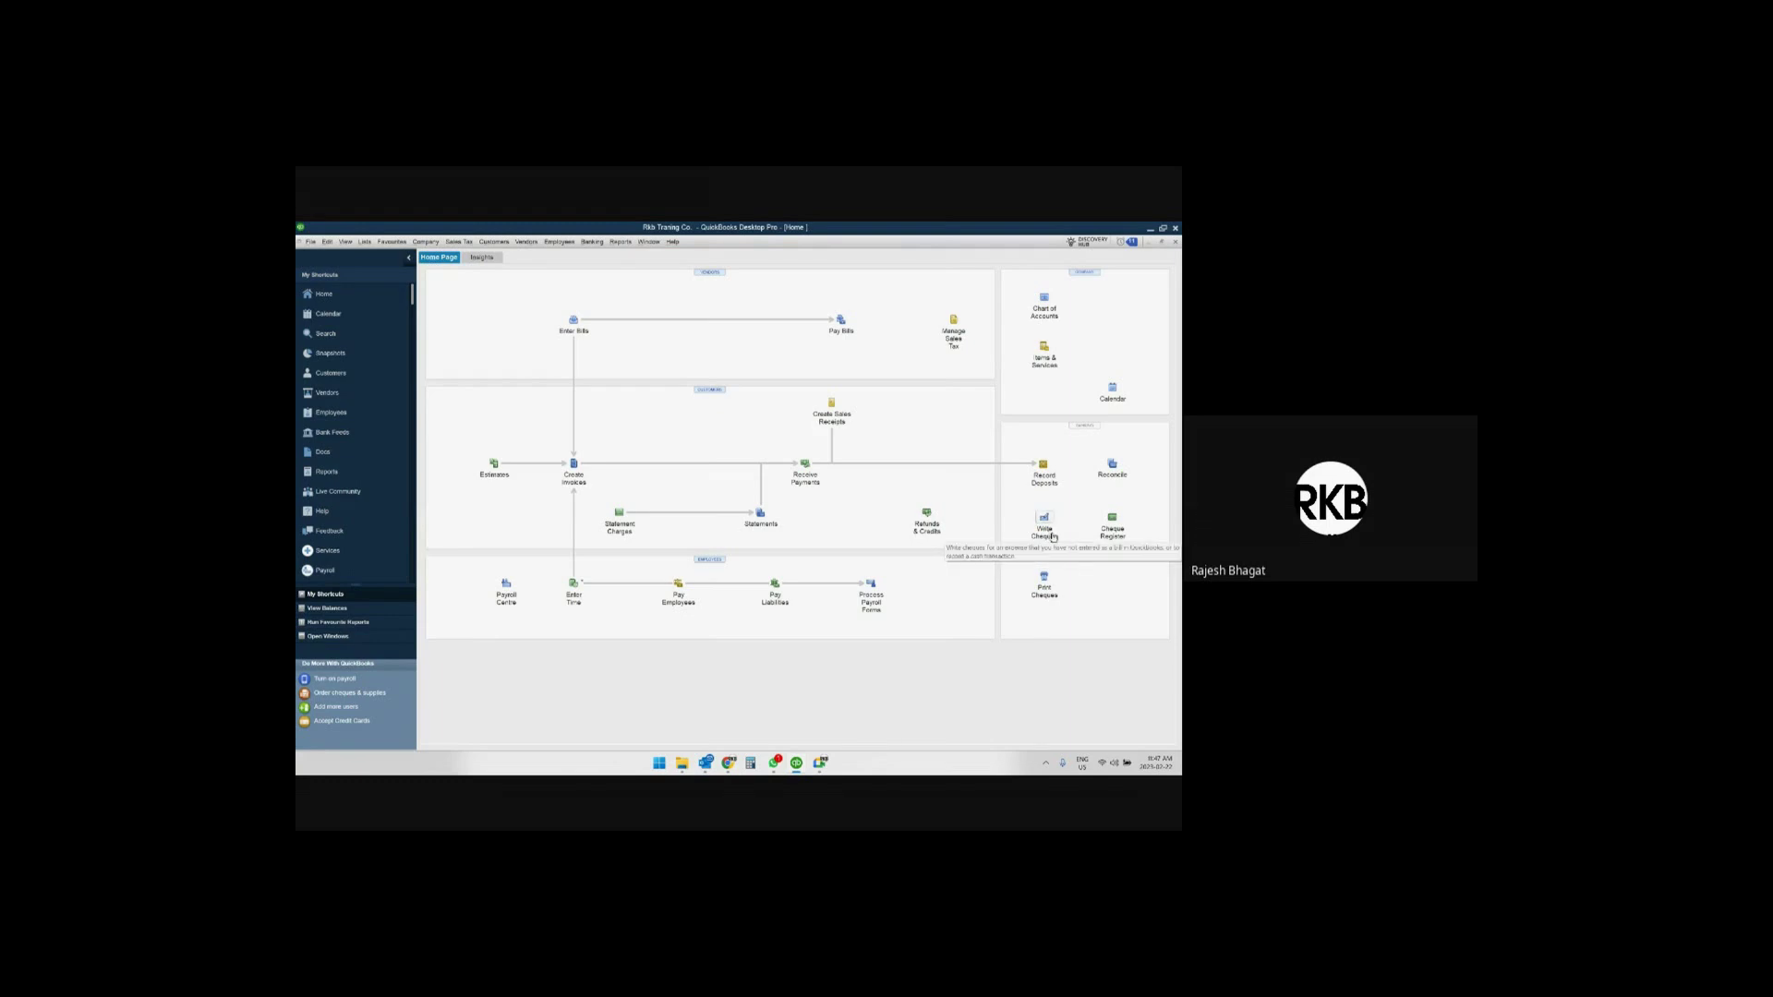
Write a new cheque from the CIBC chequing account to the vendor BDC Inc. for 1,123.
{"action": "left_click", "coordinate": [1052, 537]}
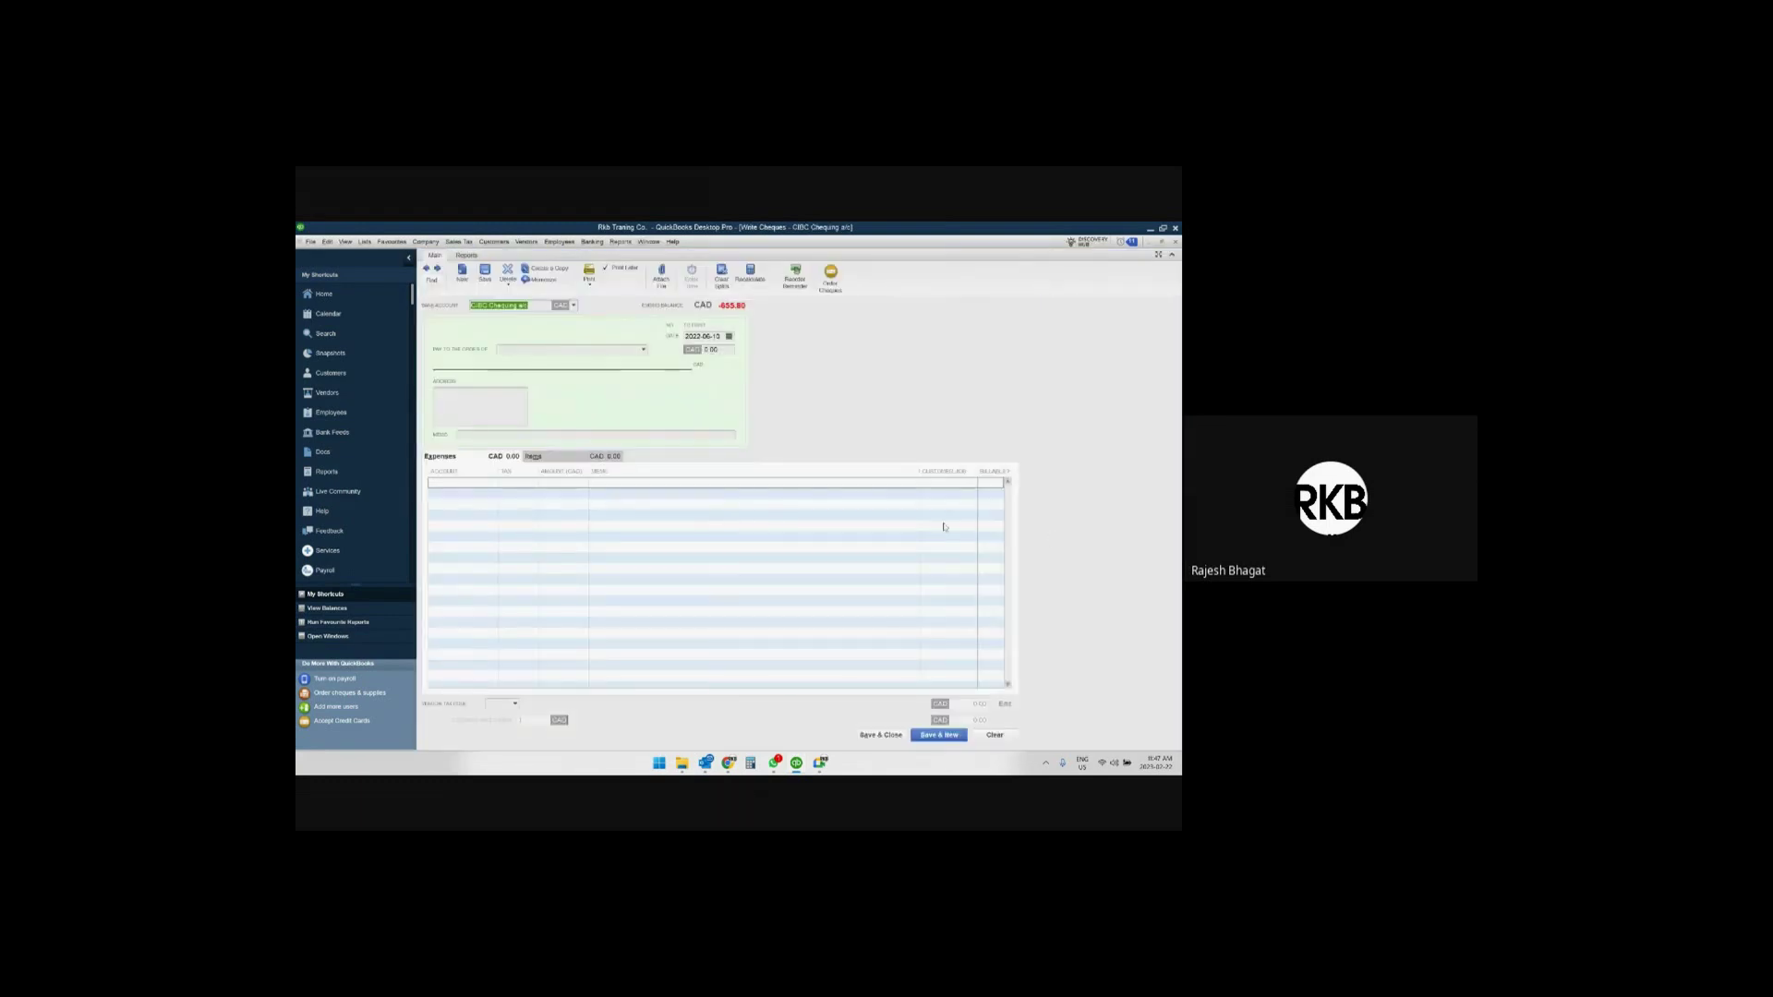
{"action": "key", "text": "Tab"}
{"action": "key", "text": "Tab"}
{"action": "left_click", "coordinate": [643, 350]}
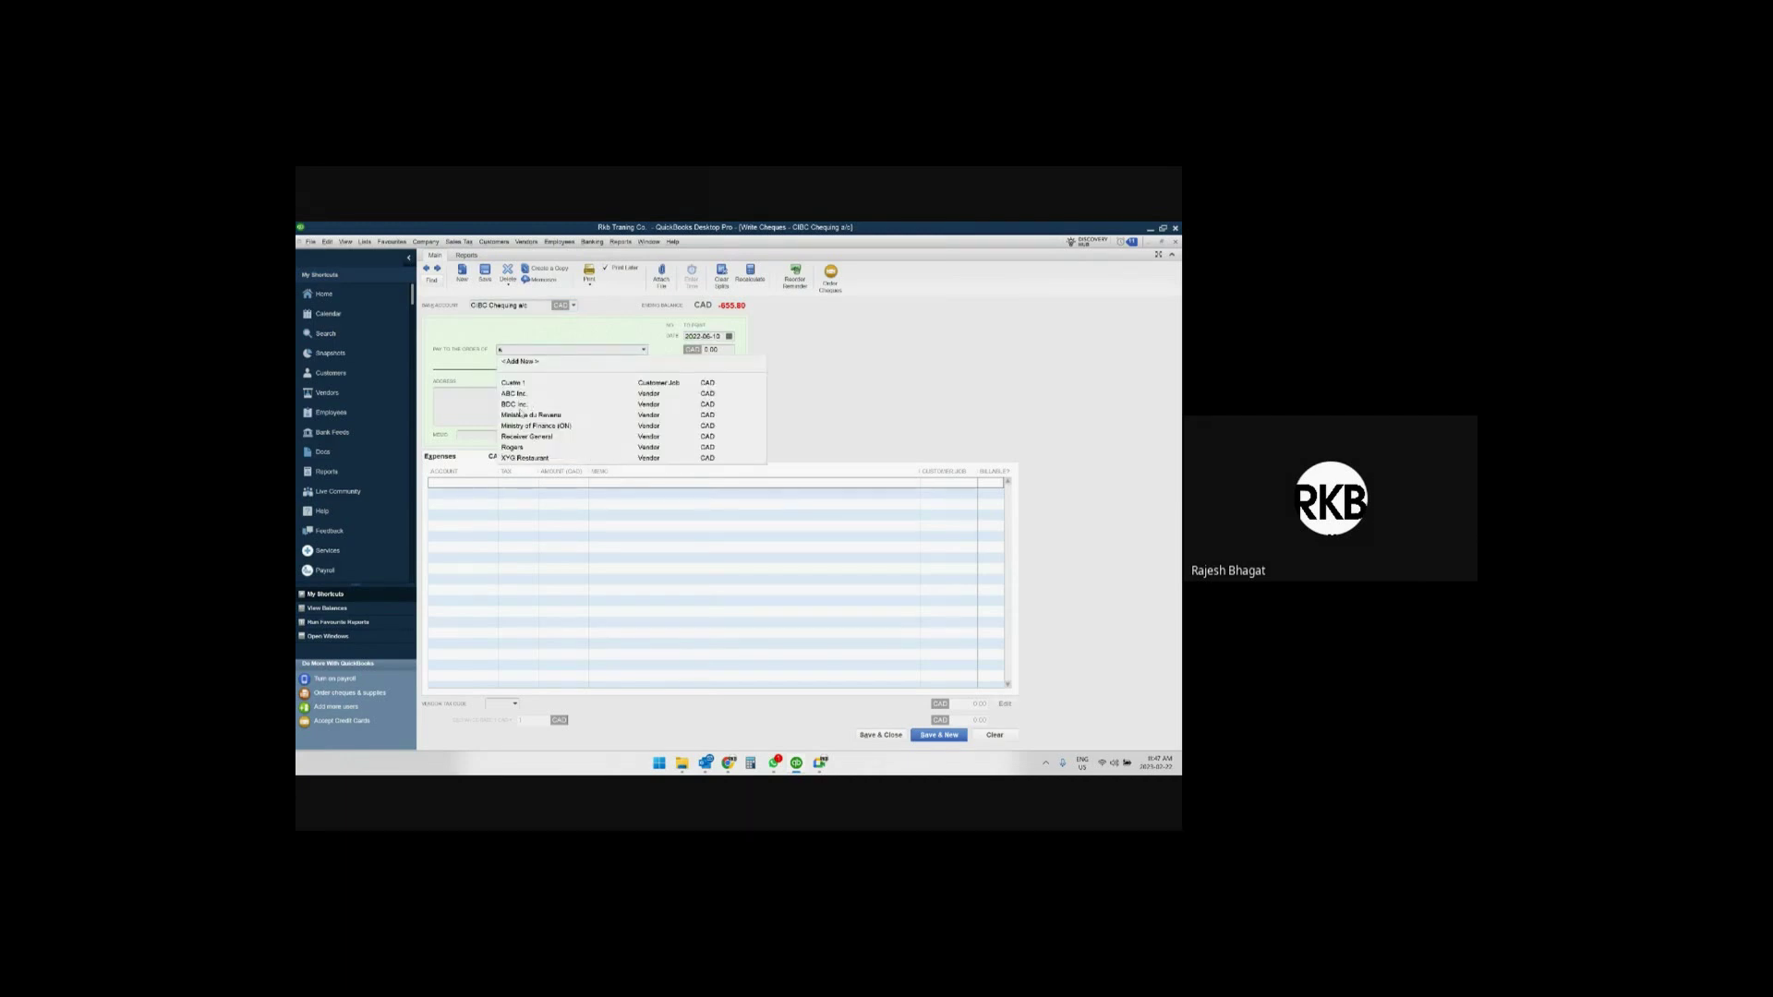
{"action": "left_click", "coordinate": [515, 404]}
{"action": "left_click", "coordinate": [802, 455]}
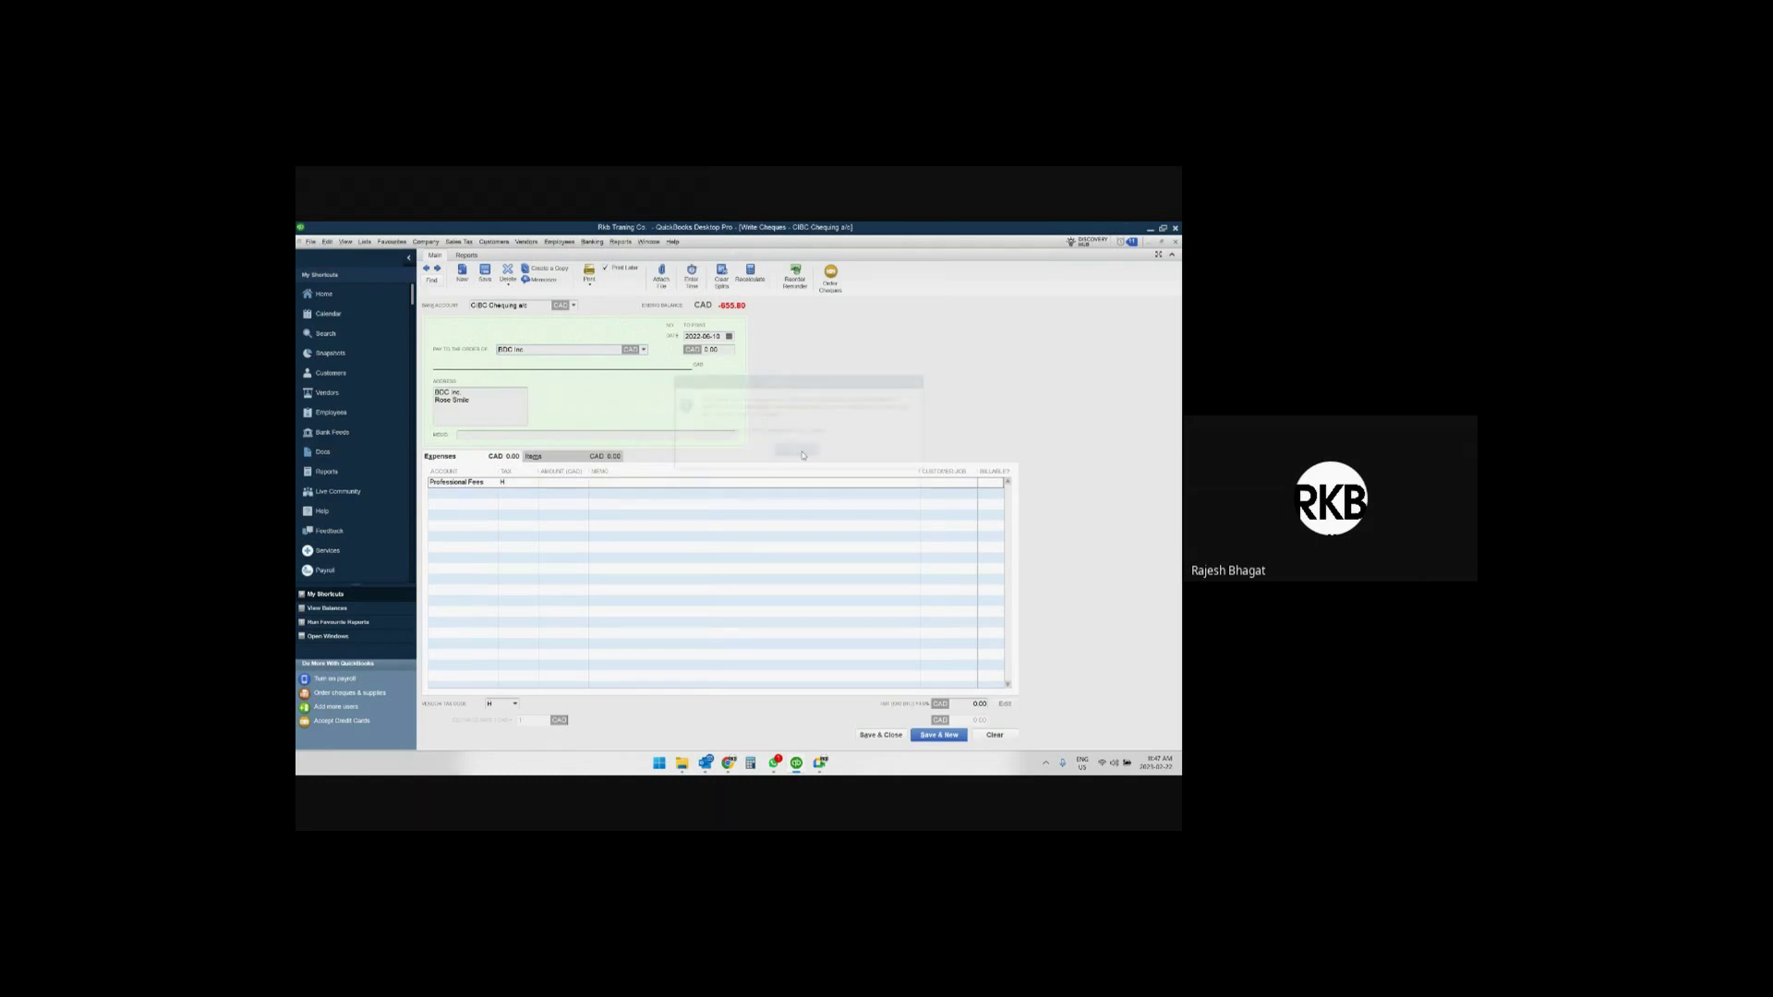
{"action": "type", "text": "1,123"}
{"action": "key", "text": "Tab"}
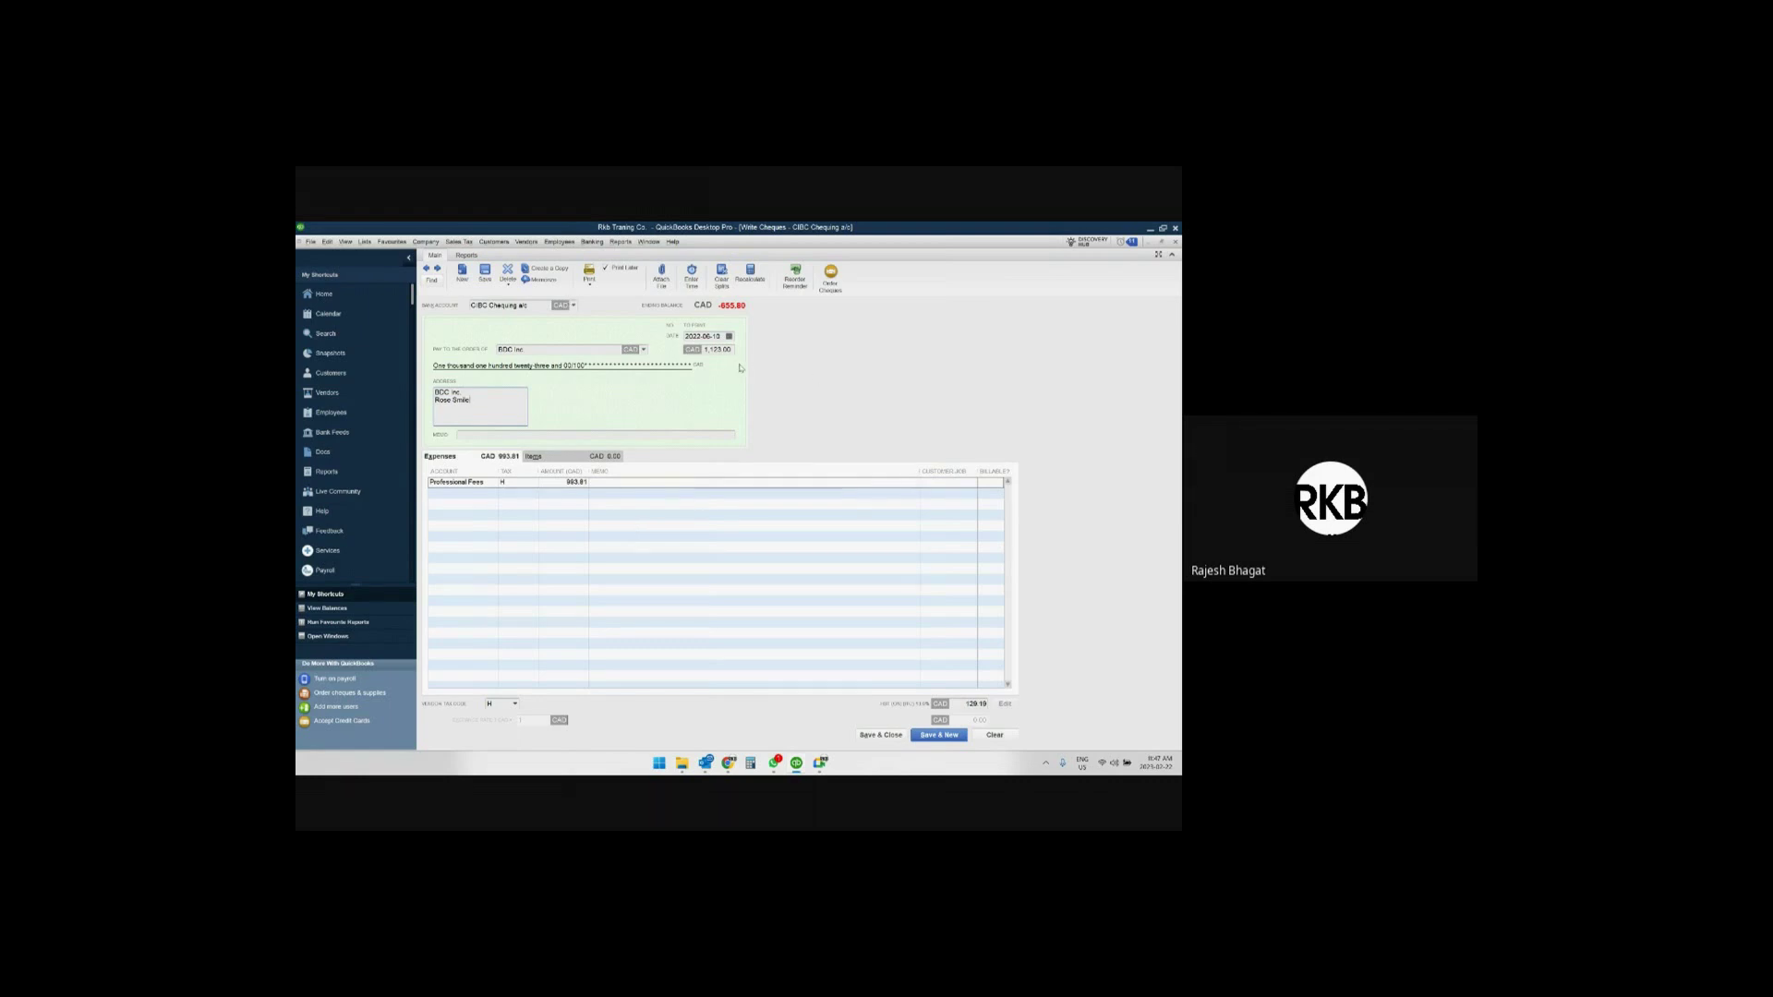
Add the memo "Sevice for budgeting" to the BDC Inc. cheque and send it for printing, accepting its past date.
{"action": "left_click", "coordinate": [505, 435]}
{"action": "type", "text": "Sevice for budgeting"}
{"action": "left_click", "coordinate": [589, 280]}
{"action": "left_click", "coordinate": [593, 295]}
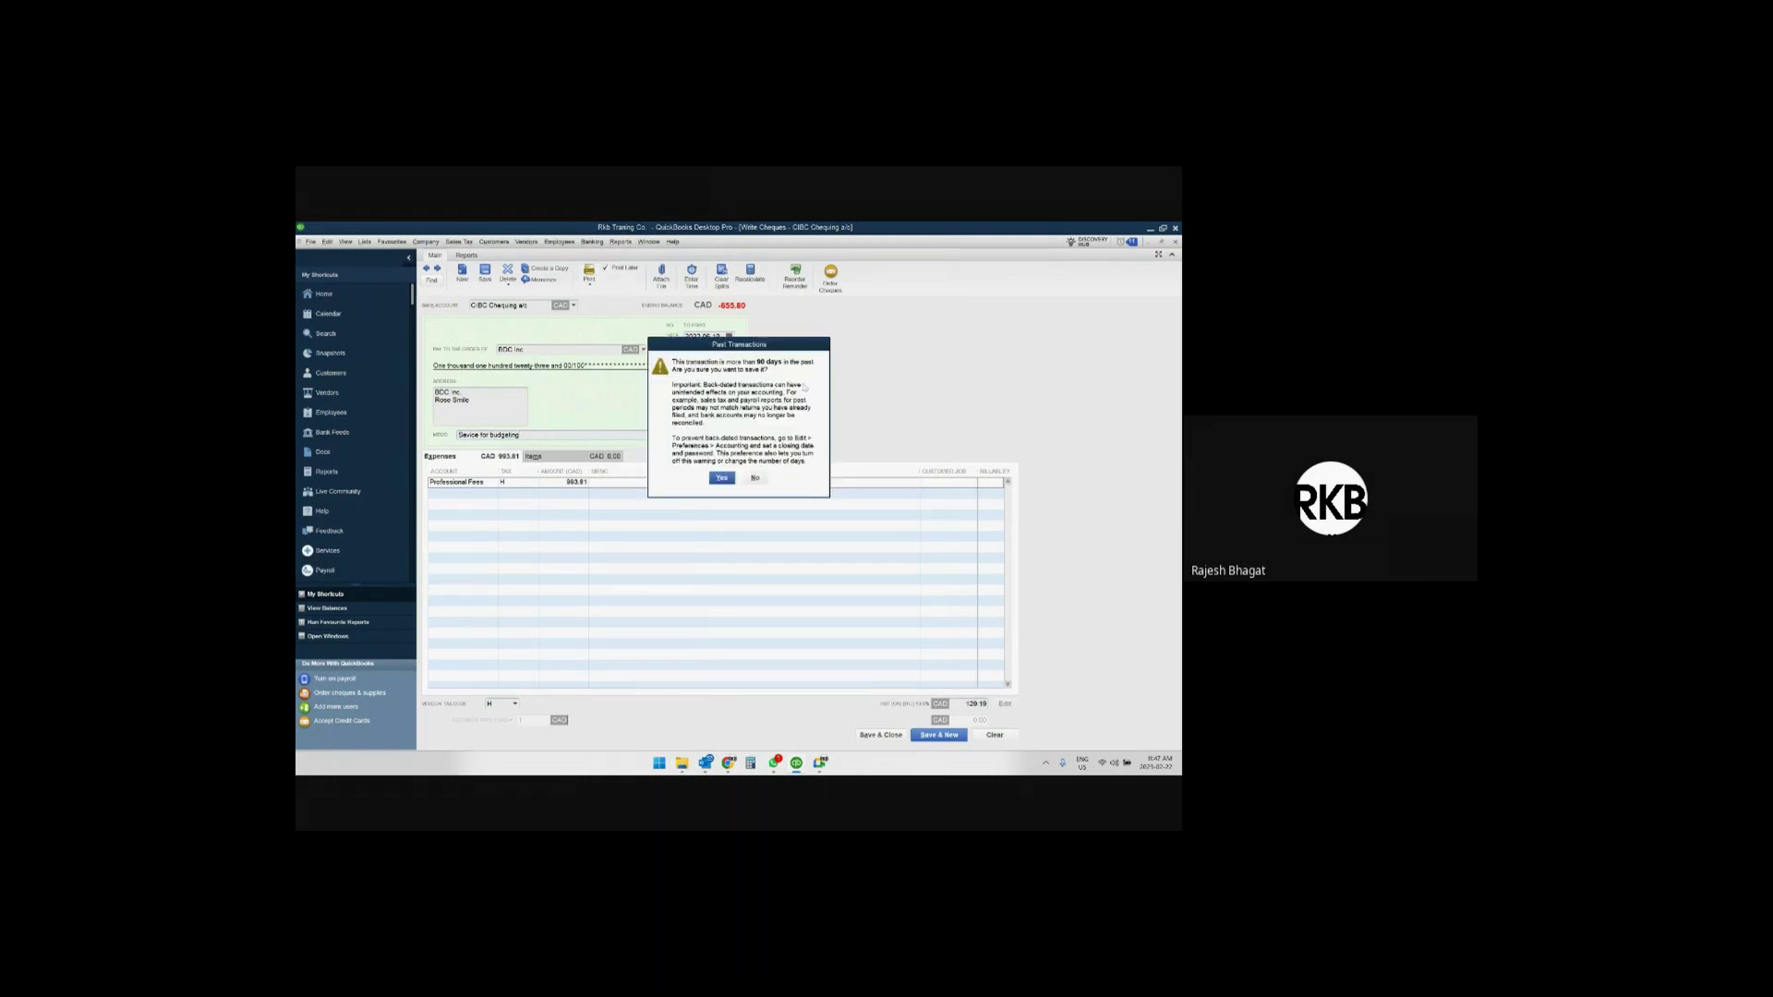
{"action": "left_click", "coordinate": [723, 478]}
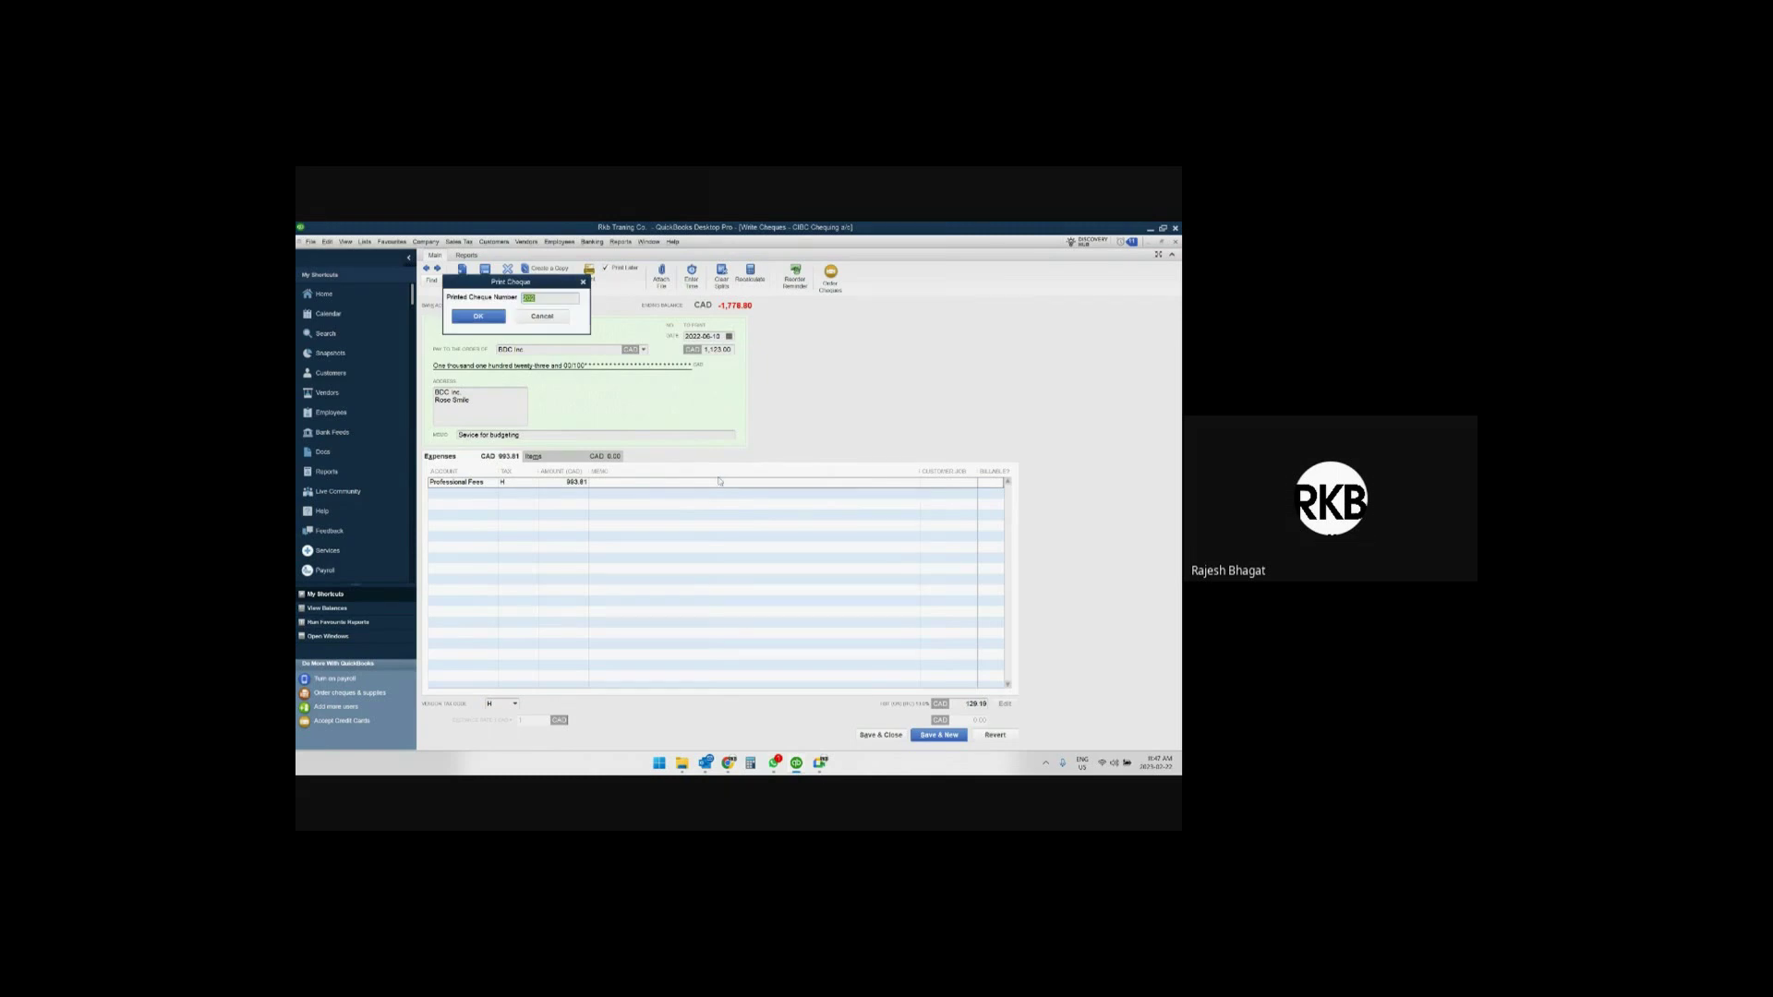
Print the cheque to a PDF named Sample Cheque in the TEMP folder, accepting the cheque number and confirming correct printing.
{"action": "left_click", "coordinate": [499, 316]}
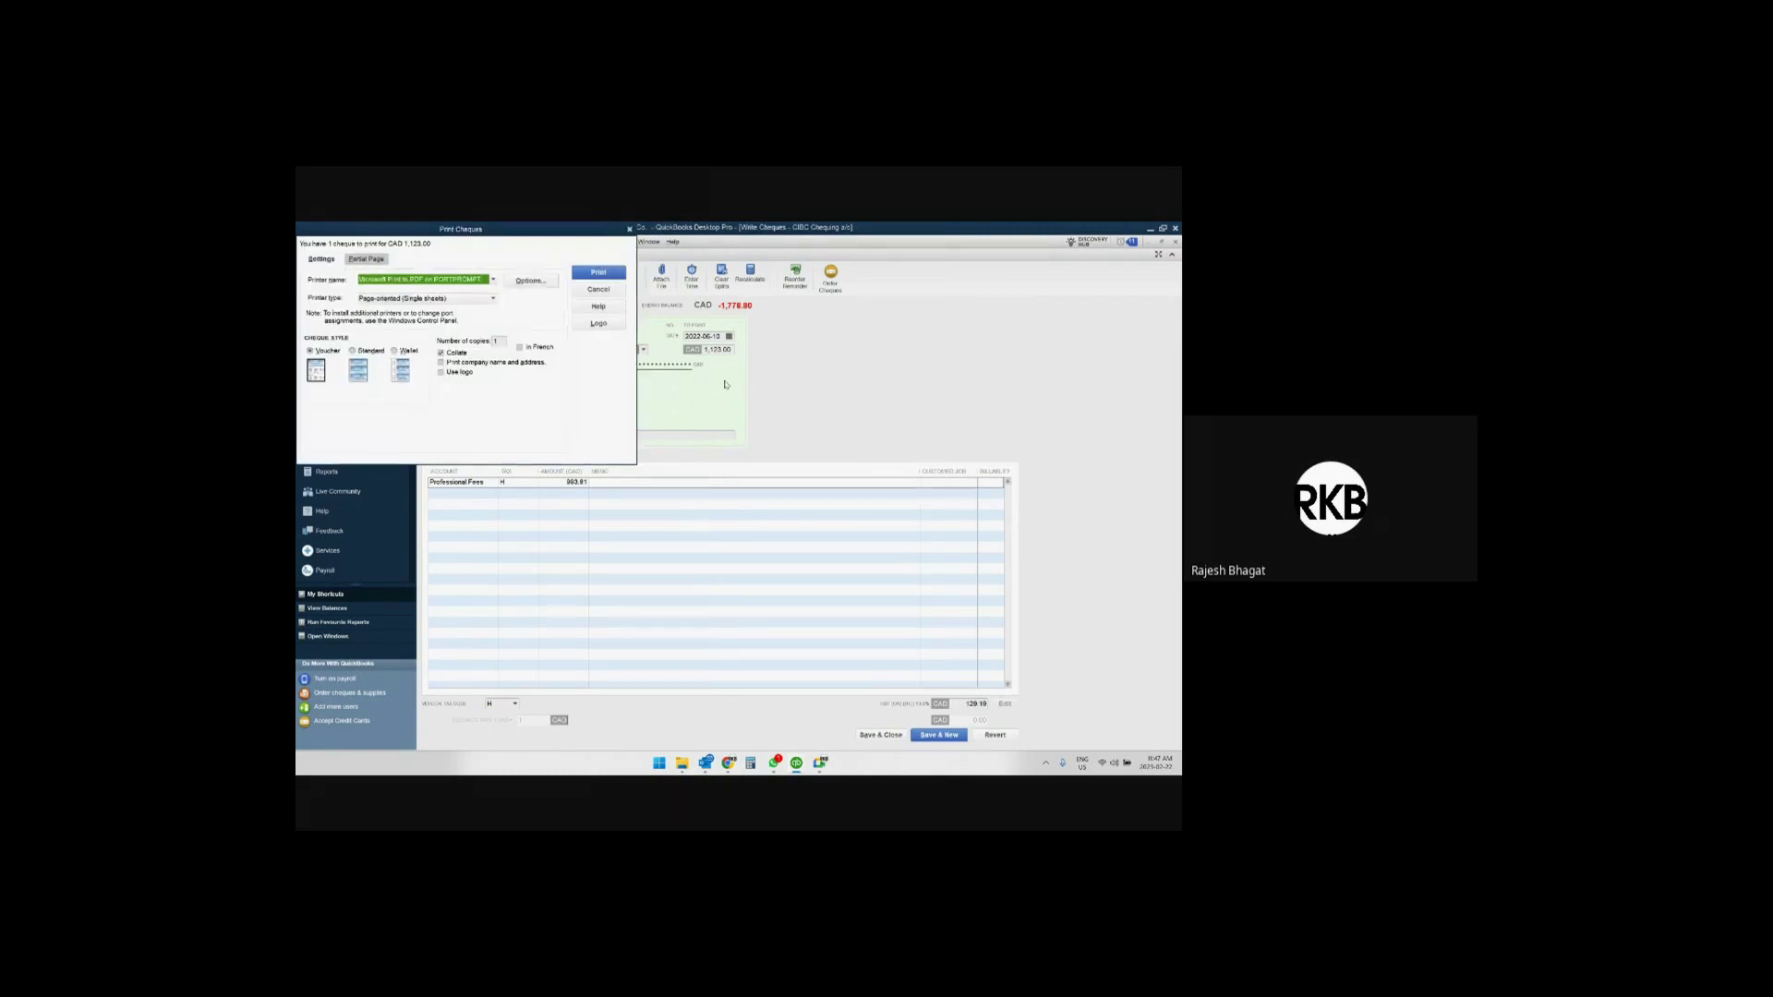
{"action": "left_click", "coordinate": [599, 273]}
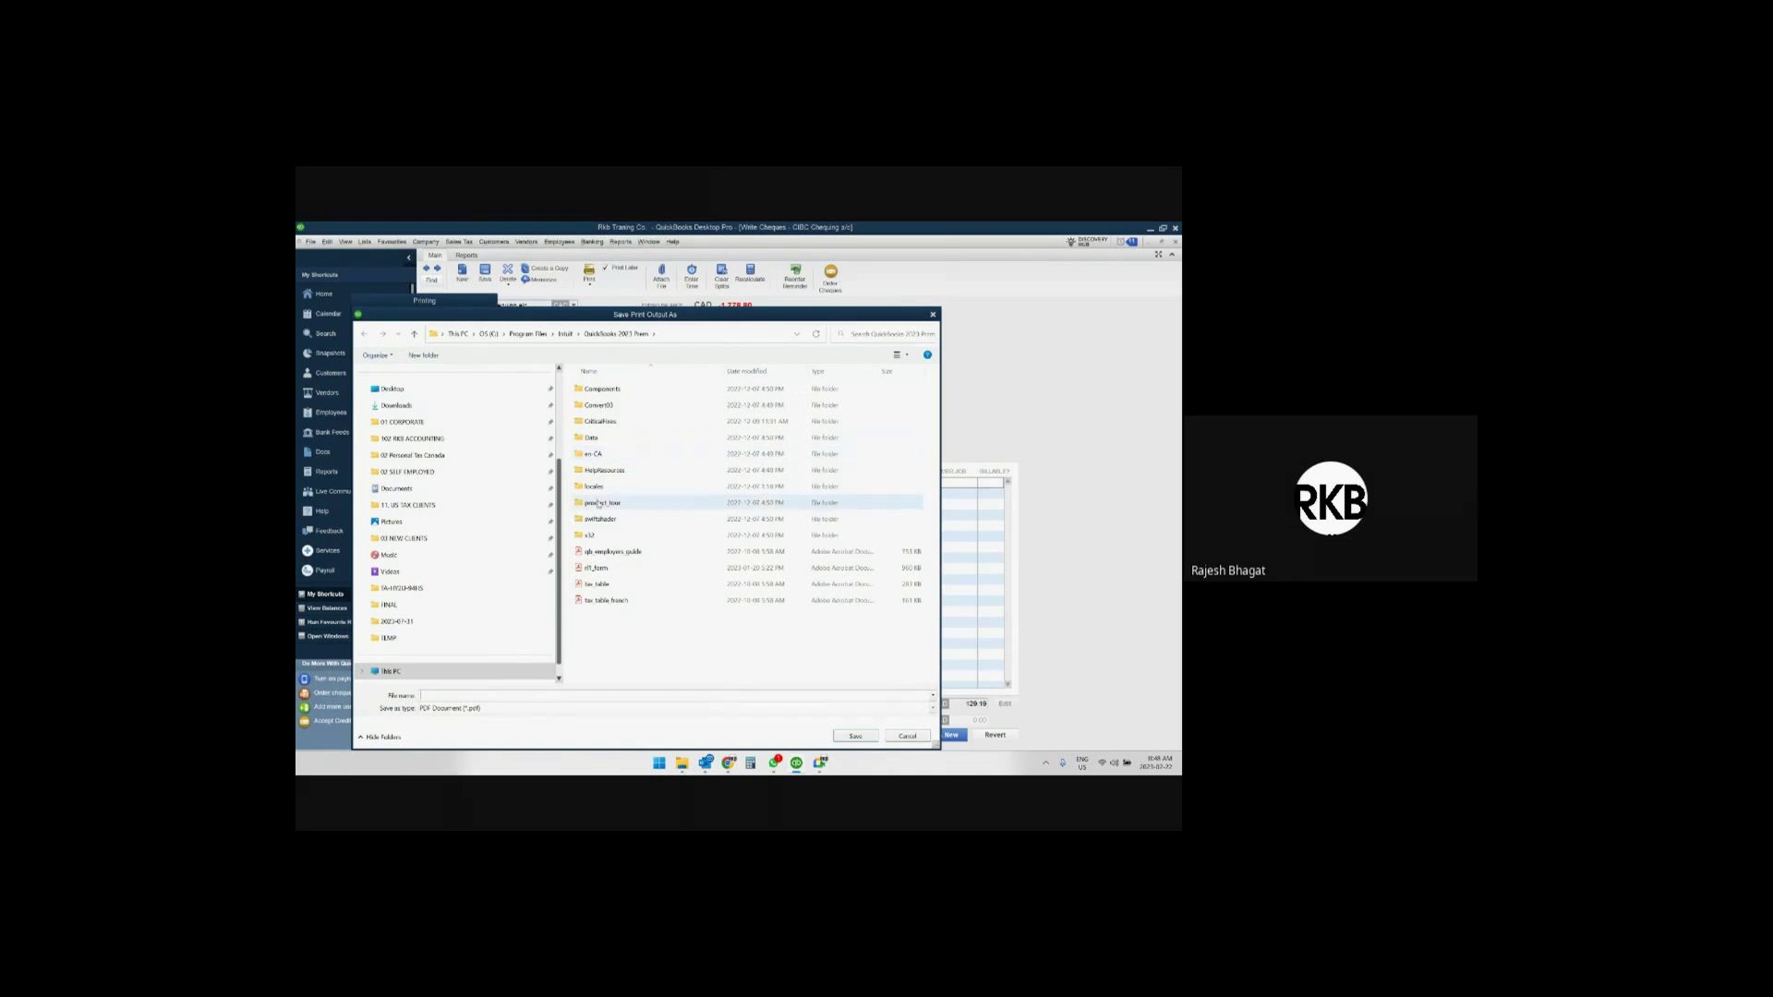
{"action": "left_click", "coordinate": [389, 638]}
{"action": "left_click", "coordinate": [555, 695]}
{"action": "type", "text": "Sample Cheque"}
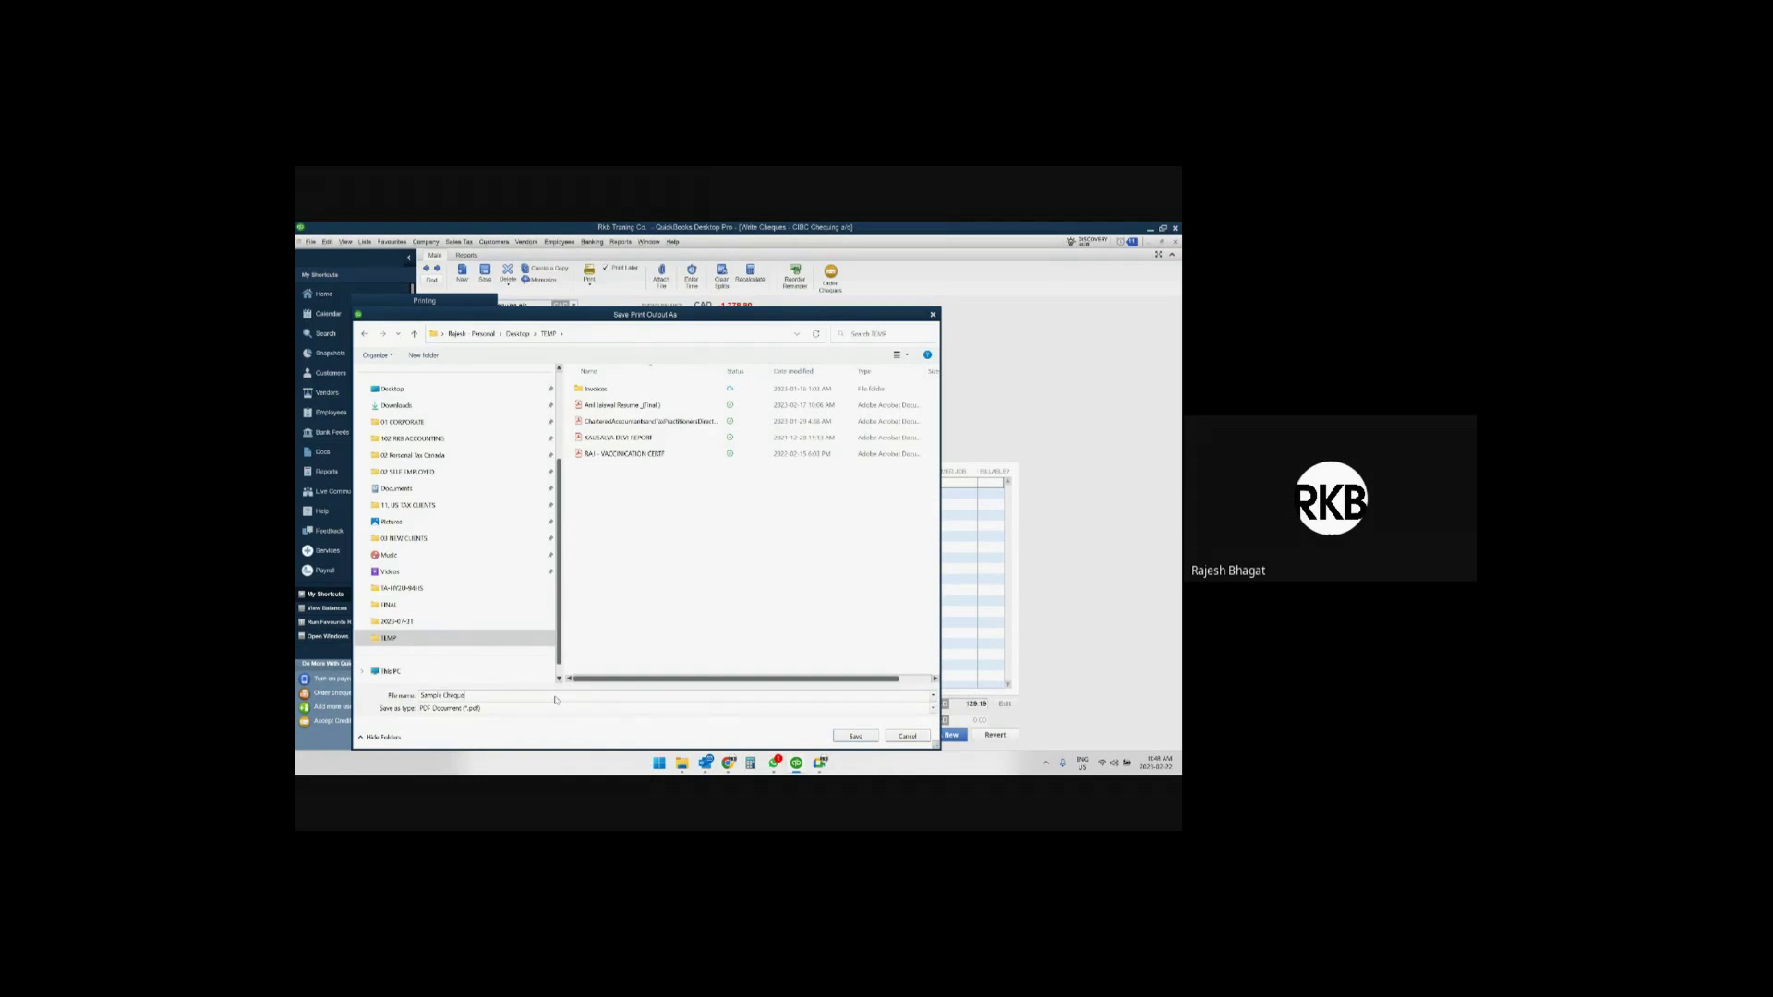
{"action": "left_click", "coordinate": [855, 736]}
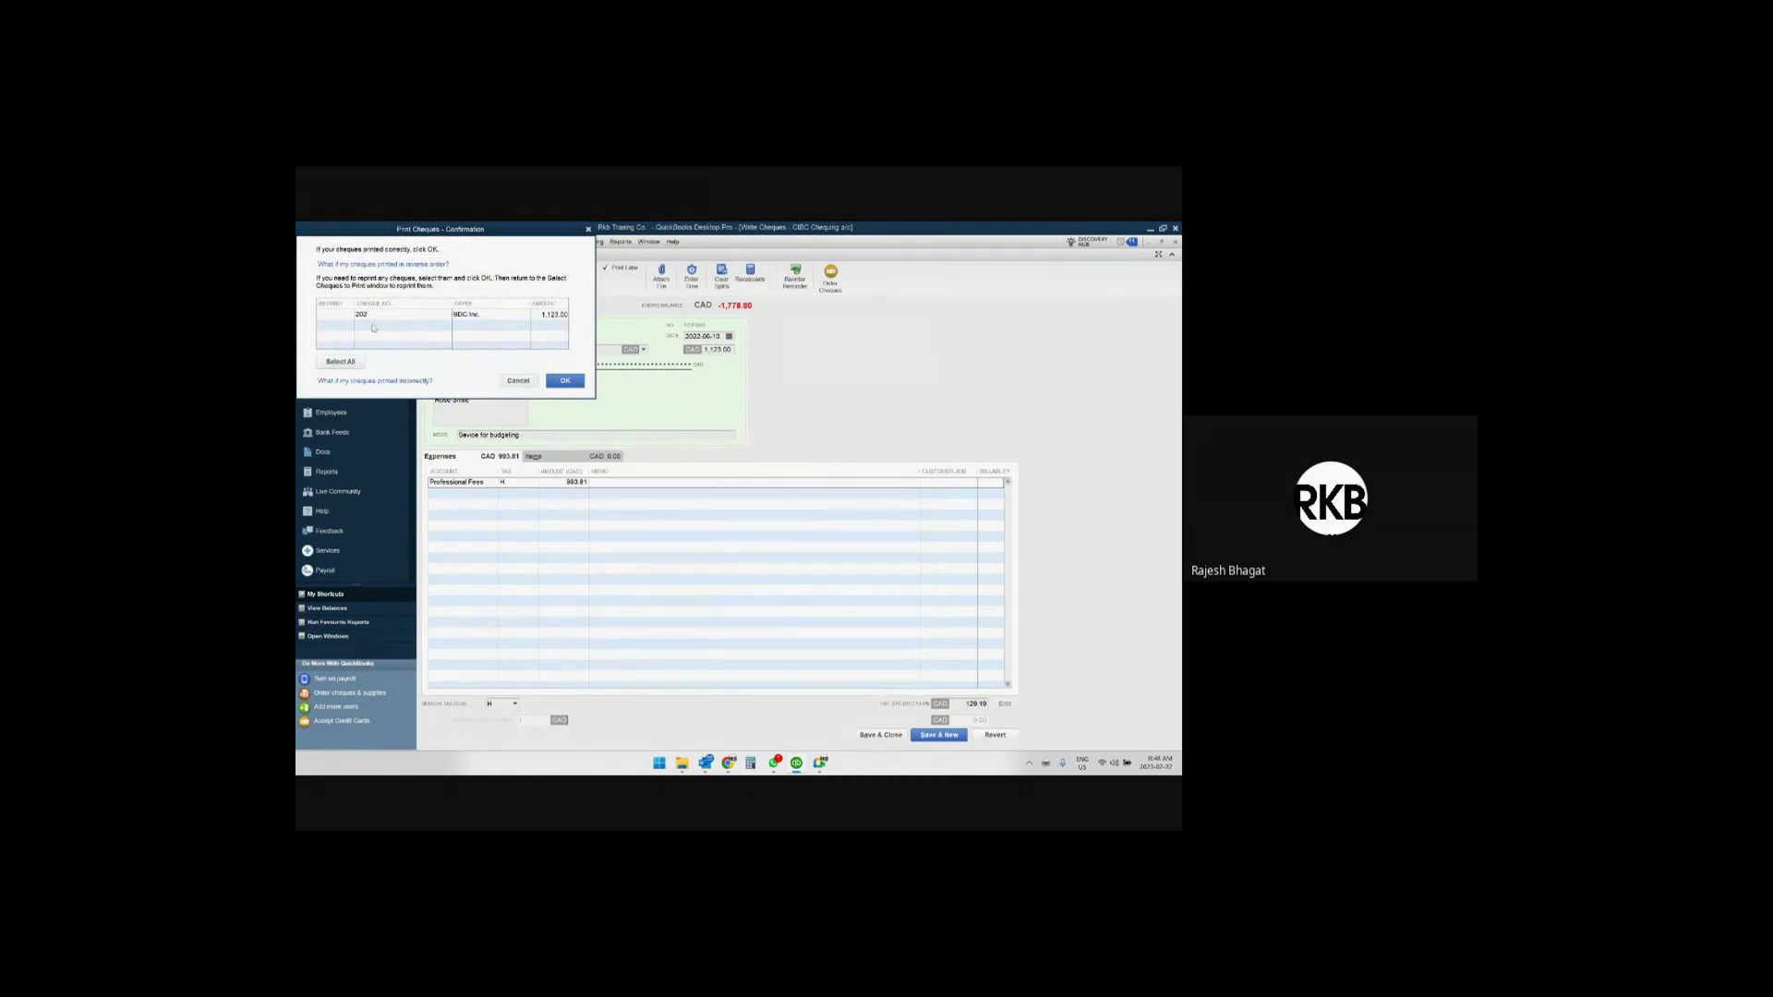
{"action": "left_click", "coordinate": [566, 381]}
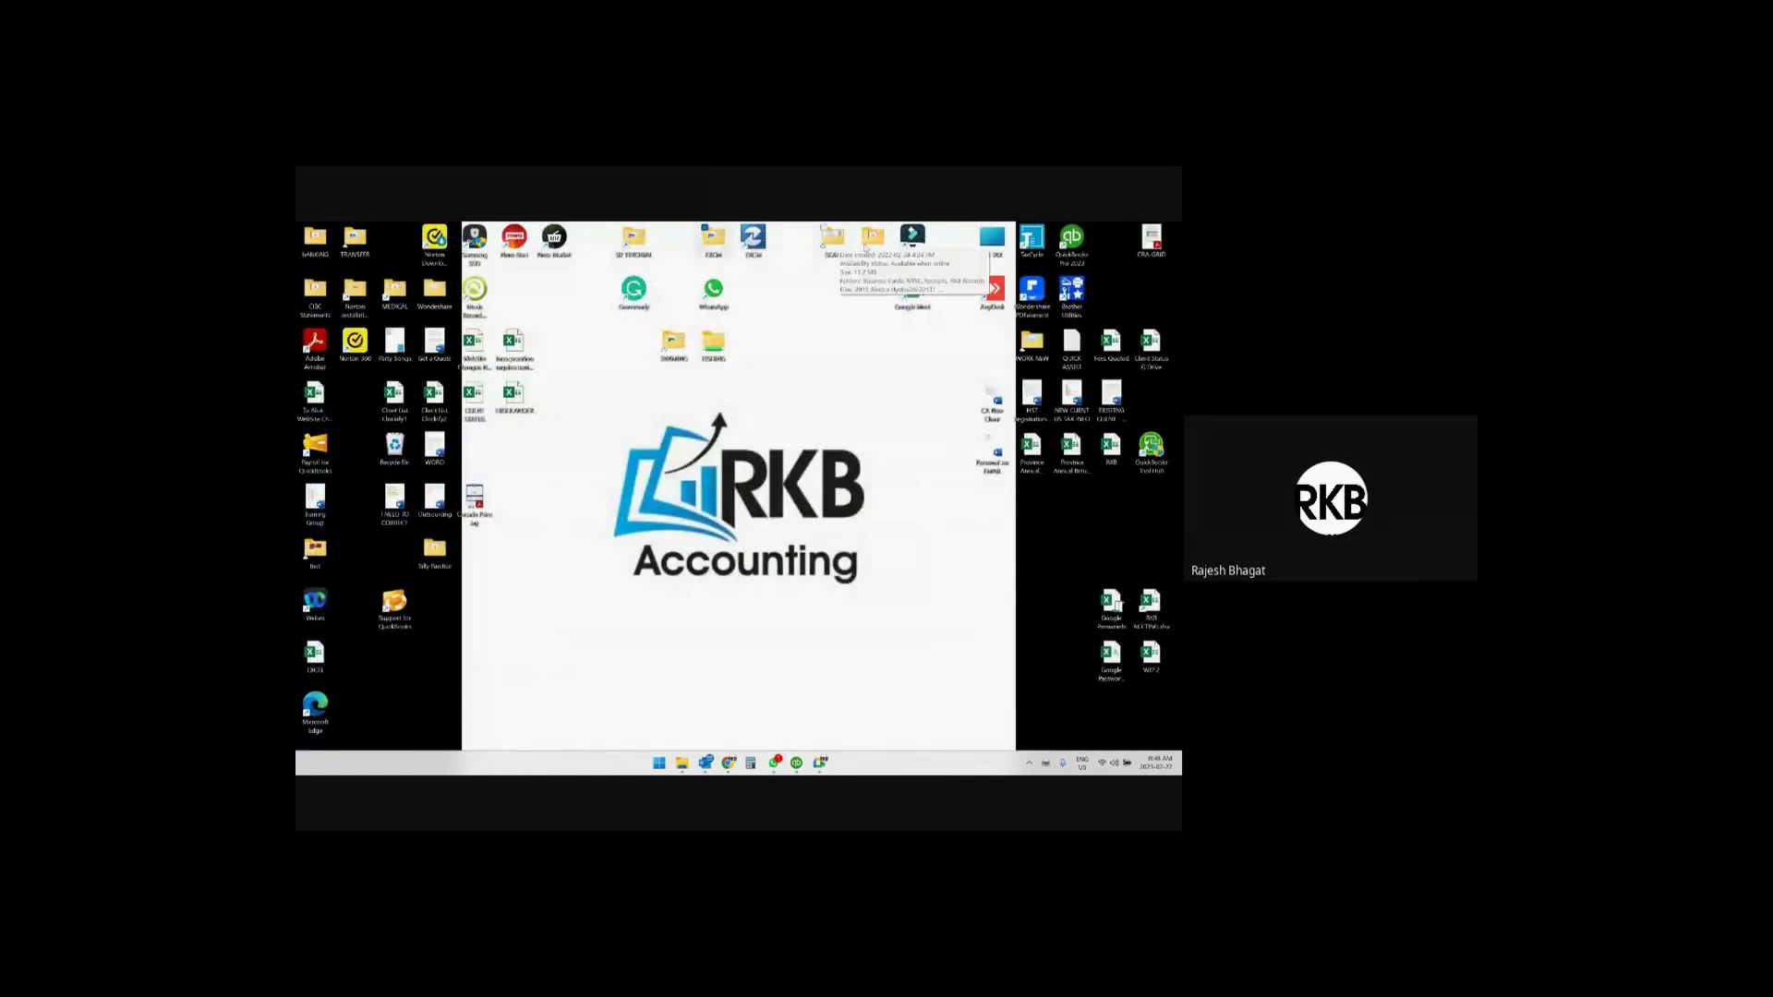
Review the Sample Cheque PDF from the TEMP folder, and return to QuickBooks to save and close the cheque.
{"action": "double_click", "coordinate": [872, 238]}
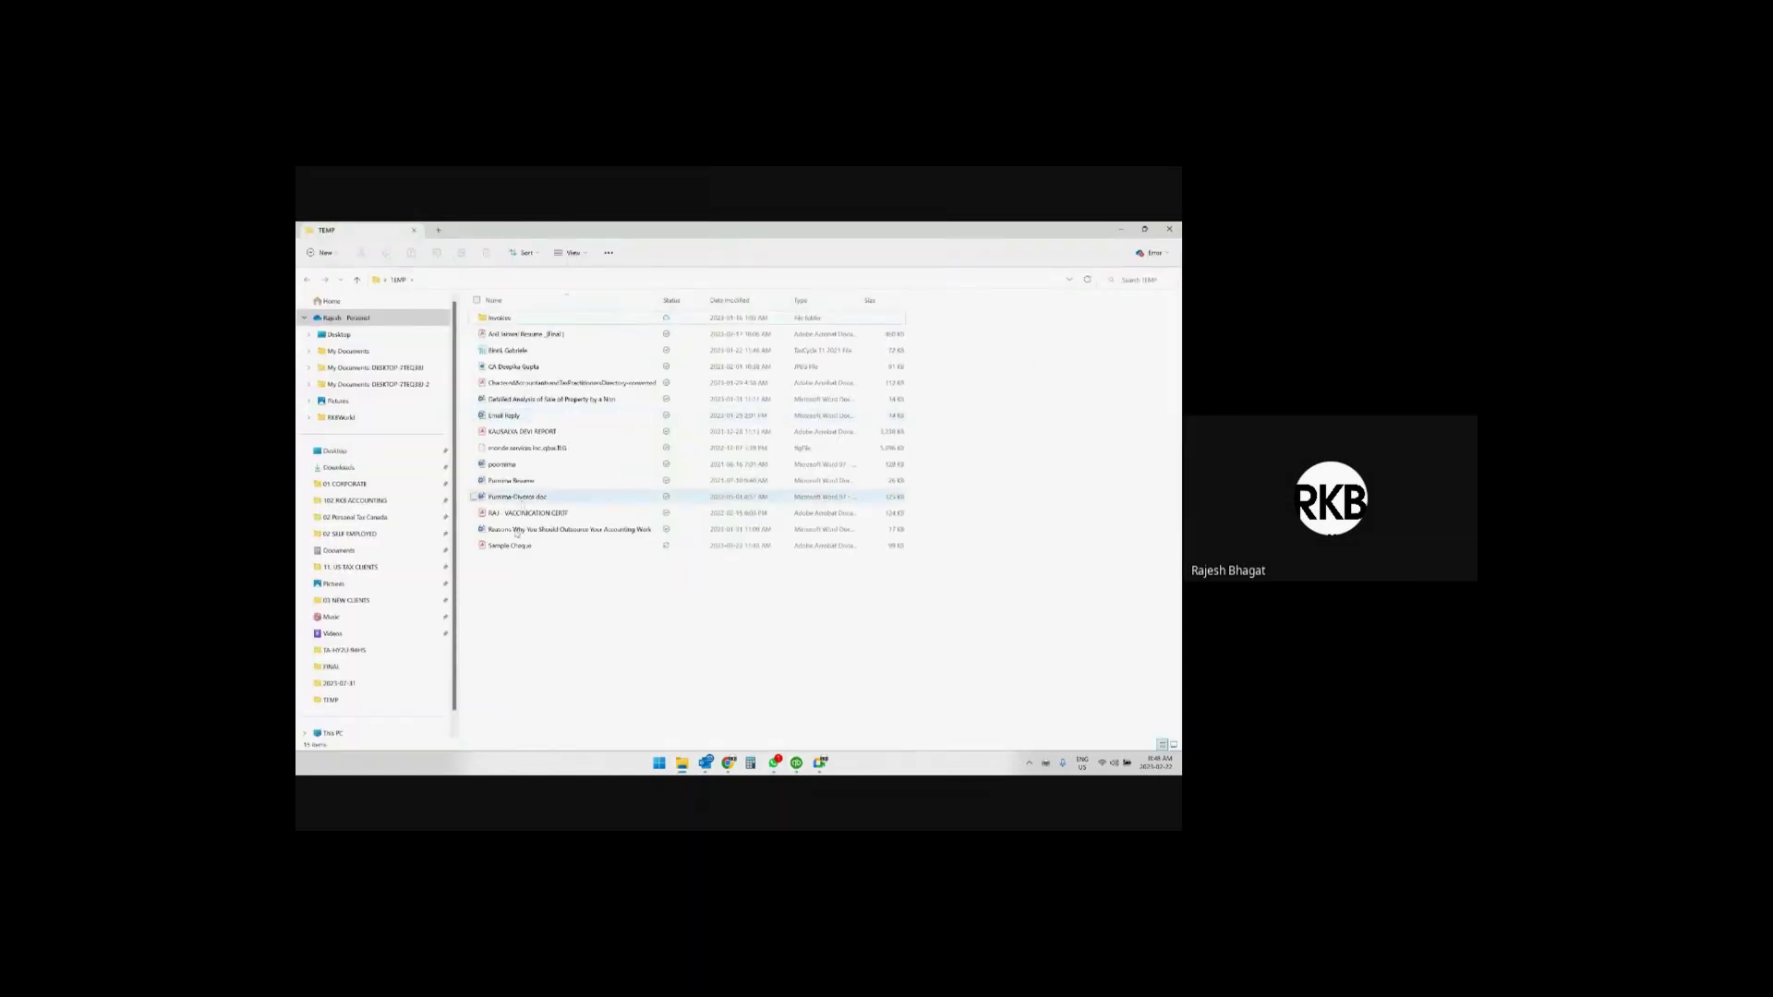
{"action": "double_click", "coordinate": [742, 545]}
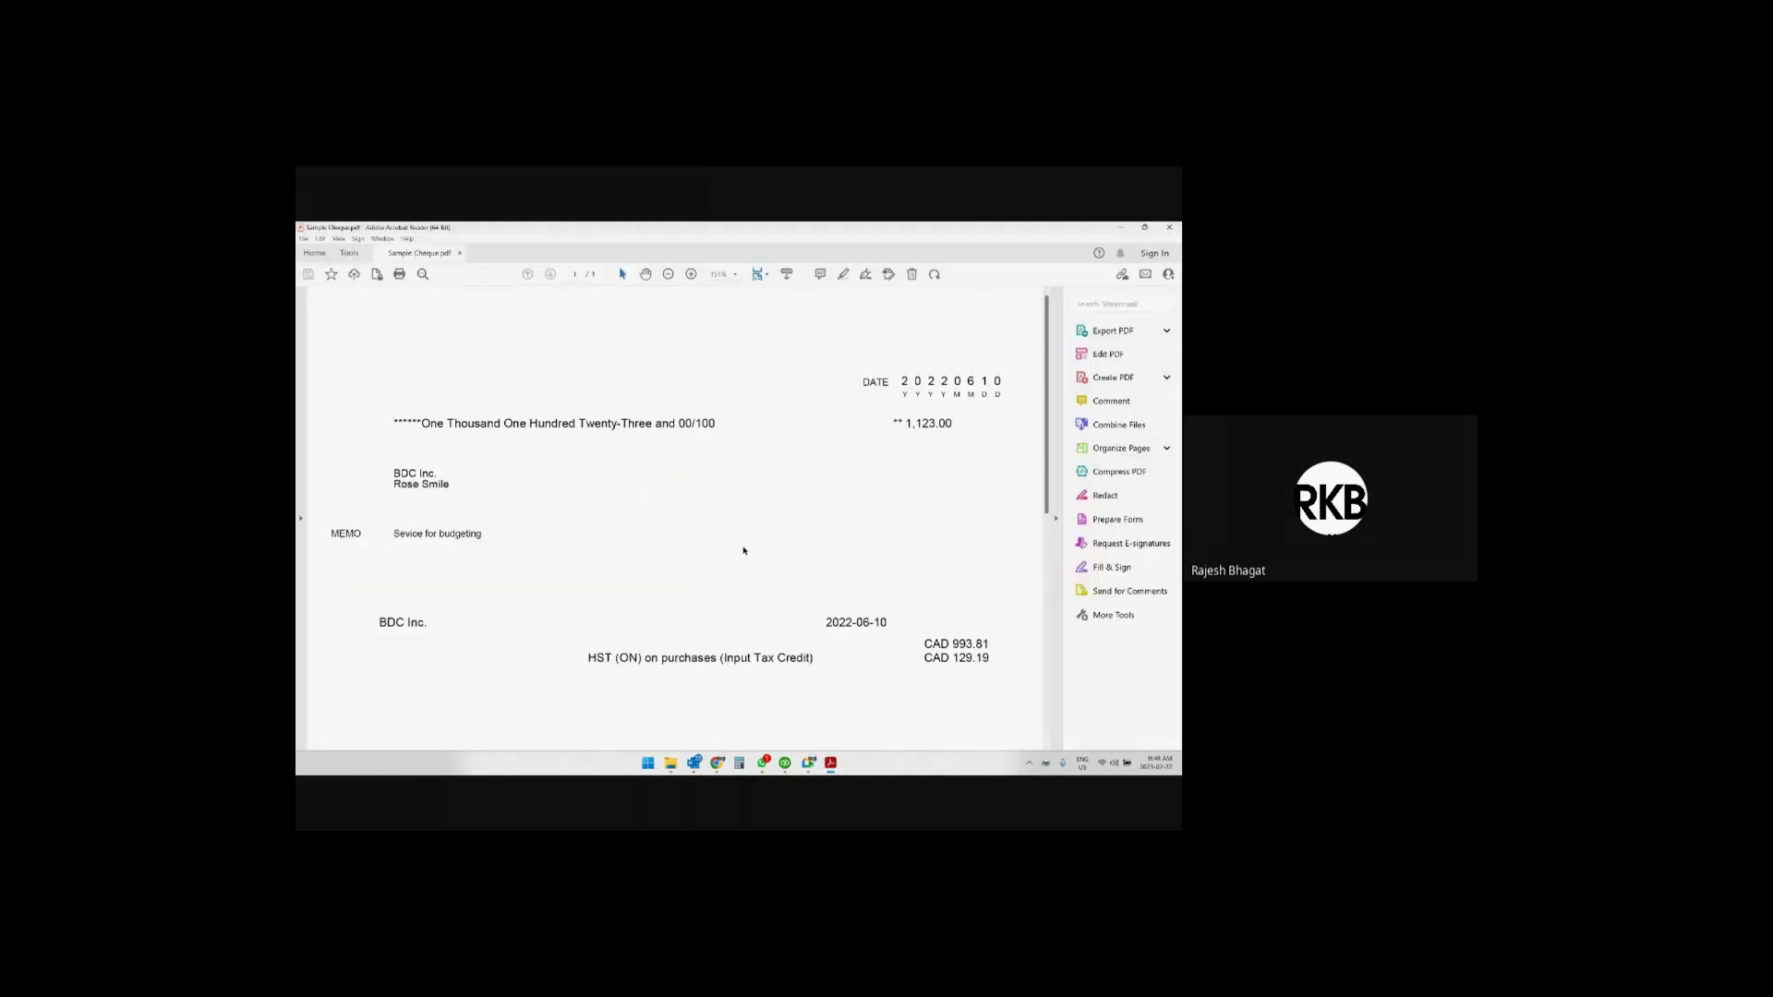
{"action": "scroll", "coordinate": [700, 482], "scroll_direction": "down", "scroll_amount": 4}
{"action": "scroll", "coordinate": [699, 482], "scroll_direction": "up", "scroll_amount": 4}
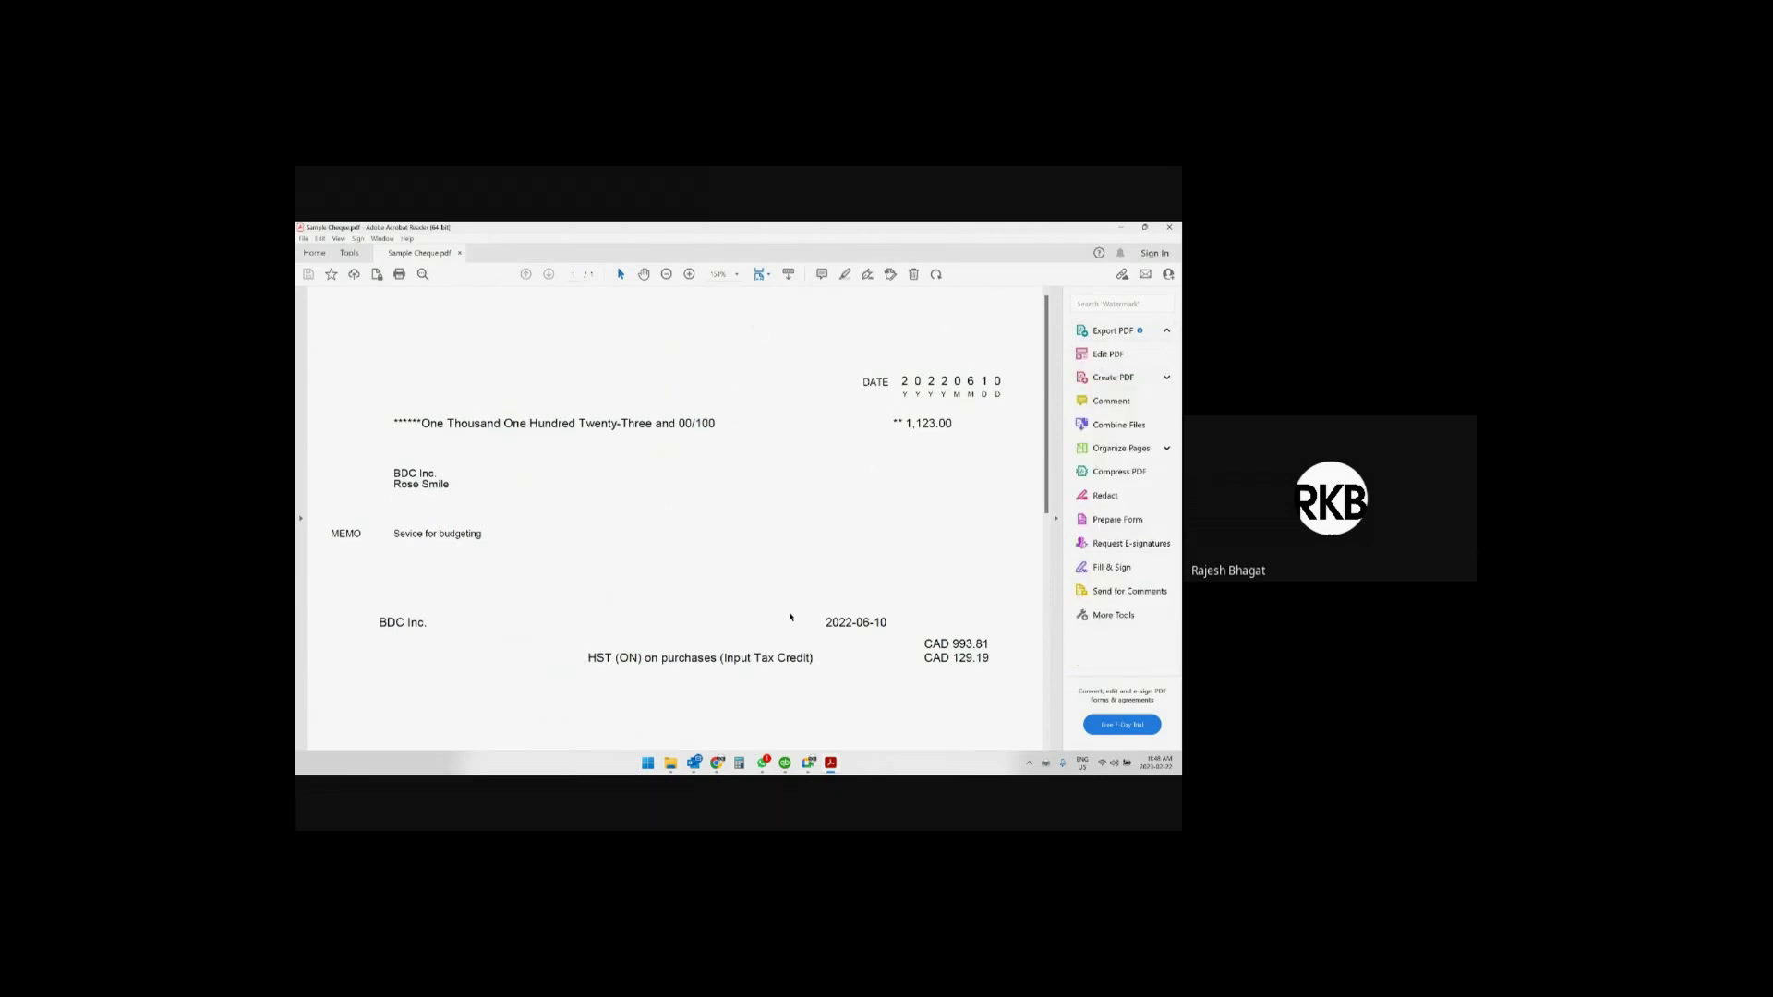
{"action": "left_click", "coordinate": [786, 763]}
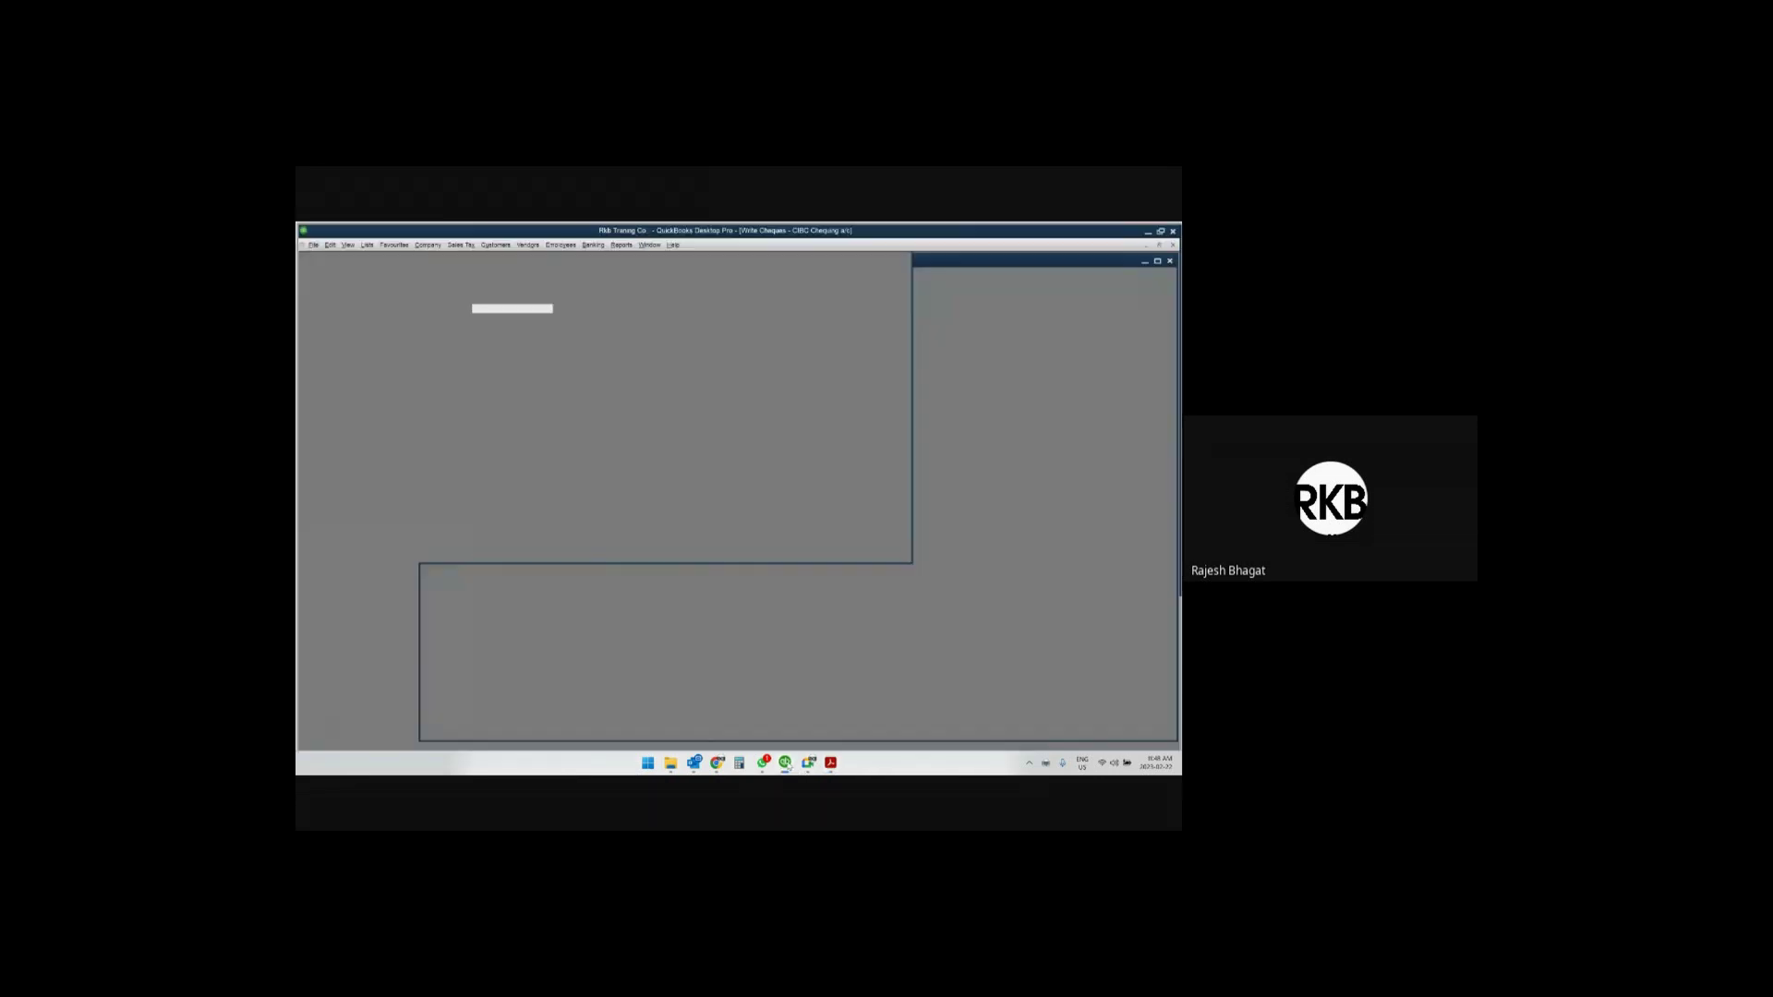
{"action": "left_click", "coordinate": [887, 734]}
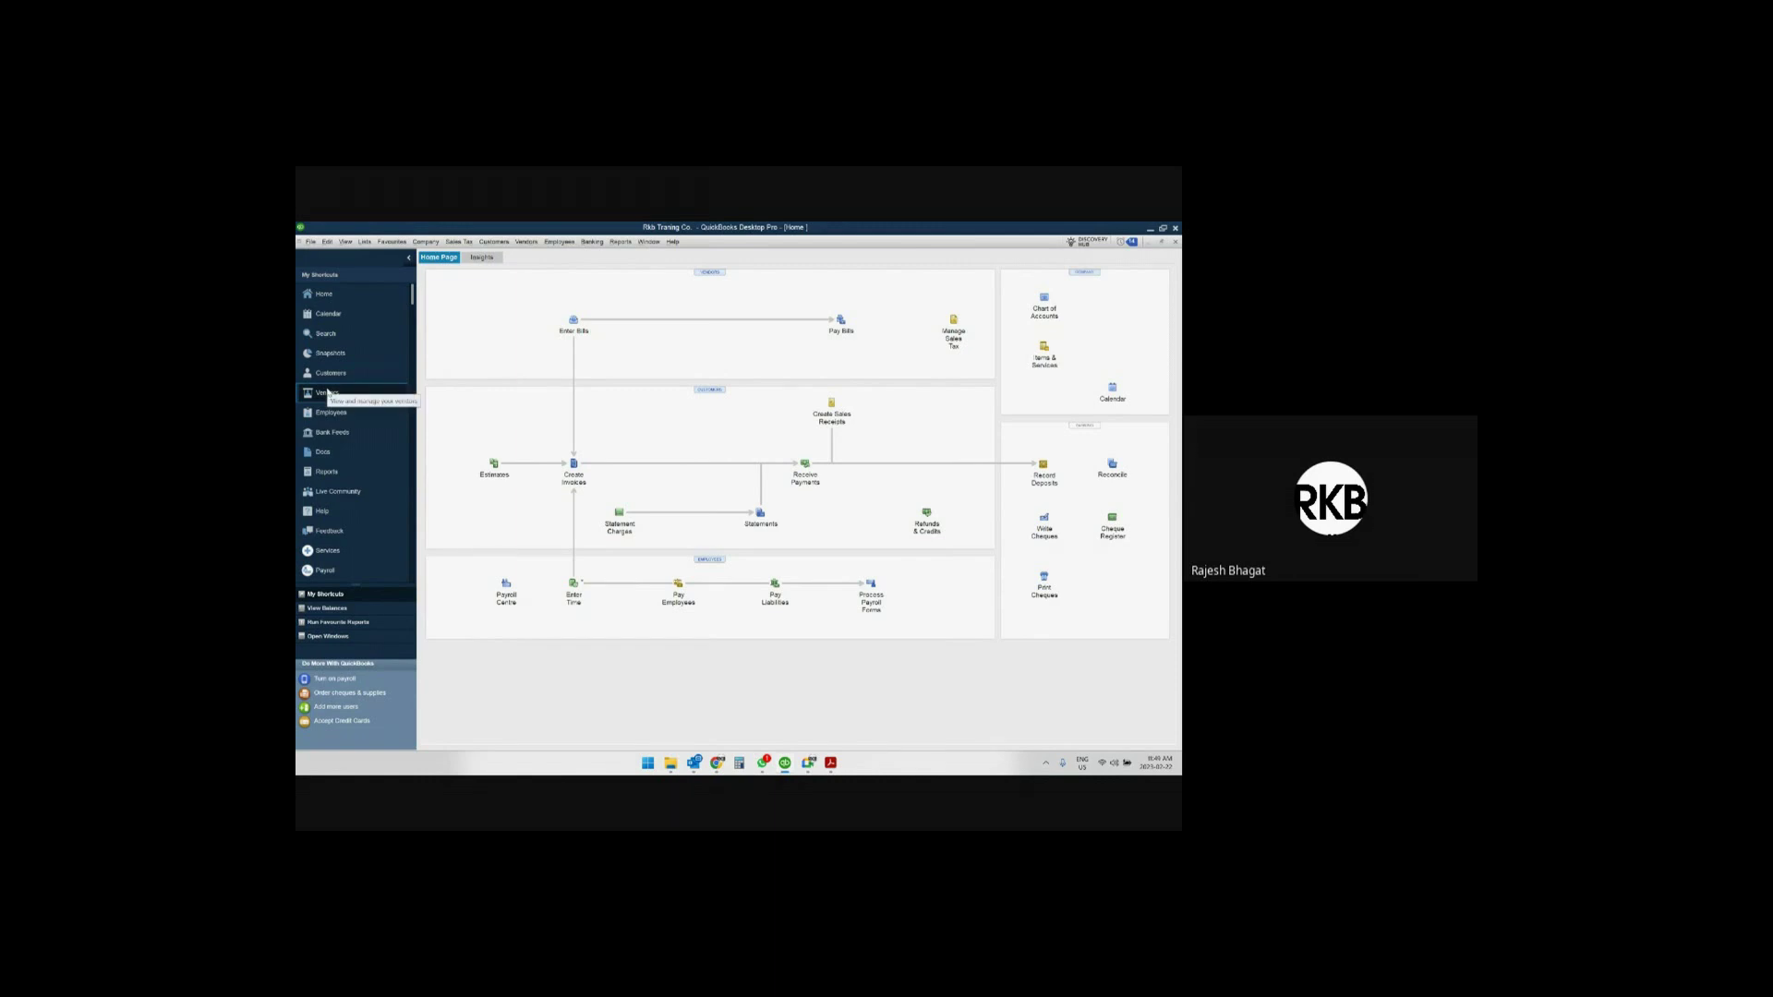
Open the Vendor Centre, make the balance column readable and show all of Rogers' transactions for all dates.
{"action": "left_click", "coordinate": [327, 392]}
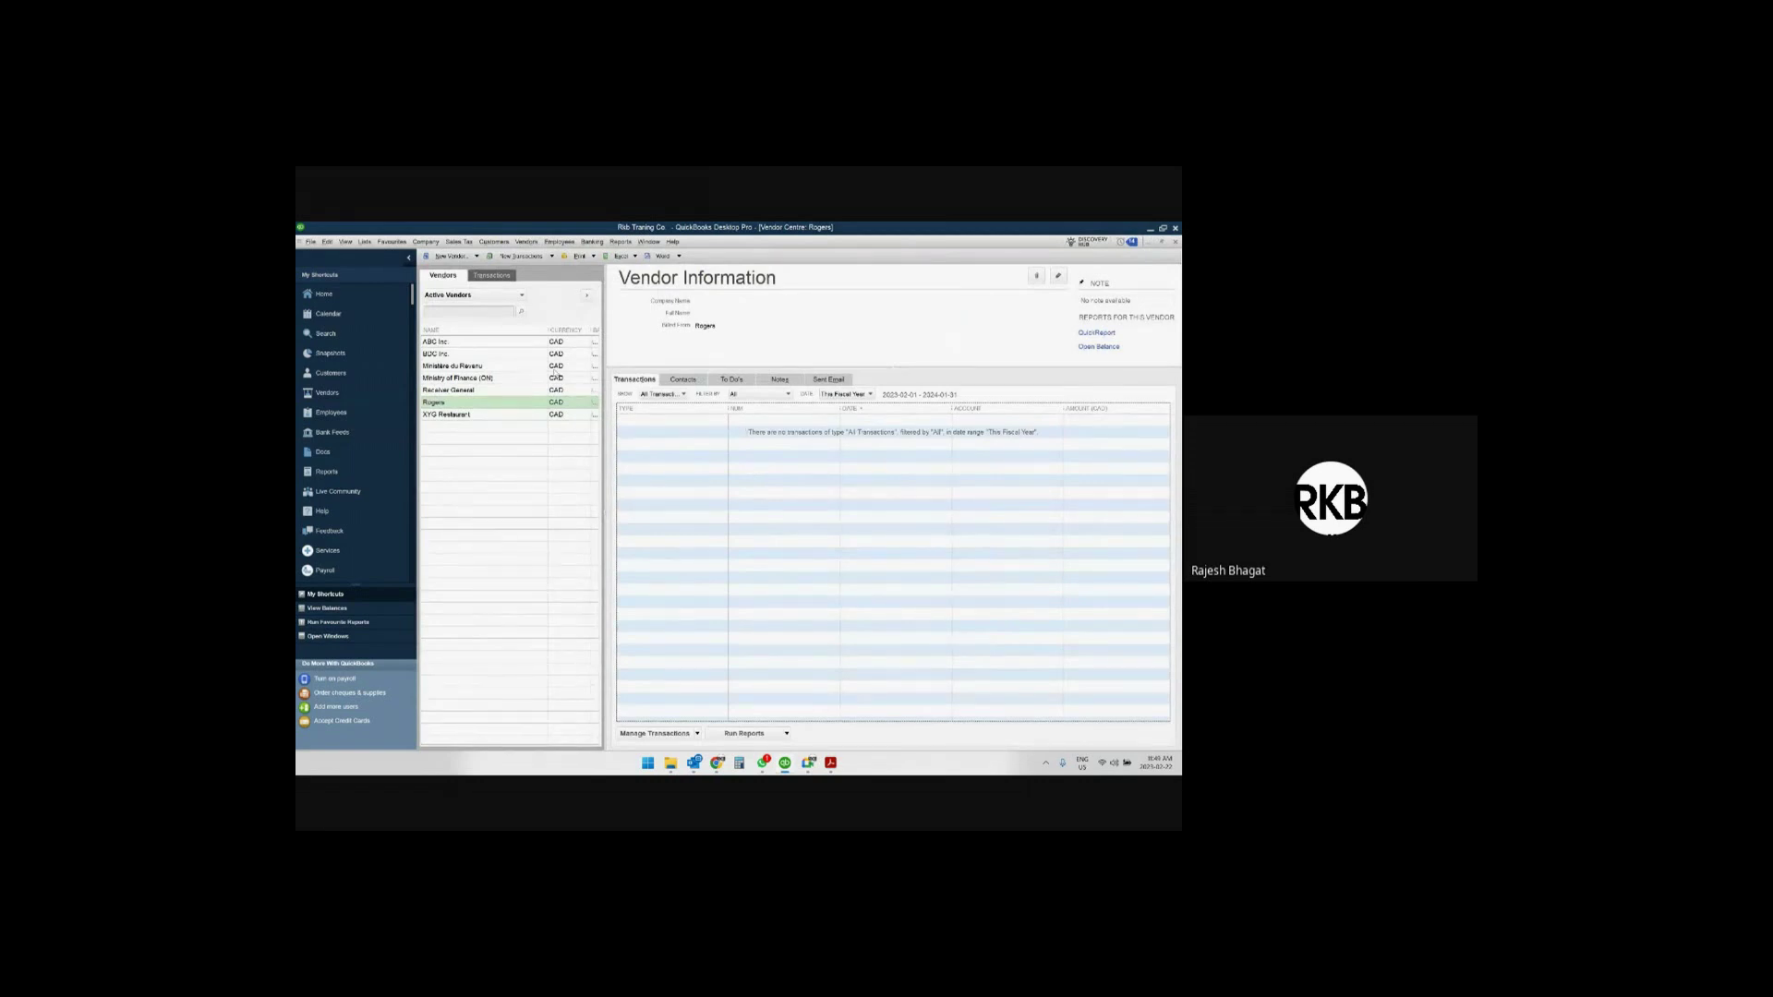
{"action": "left_click_drag", "start_coordinate": [549, 330], "coordinate": [514, 331]}
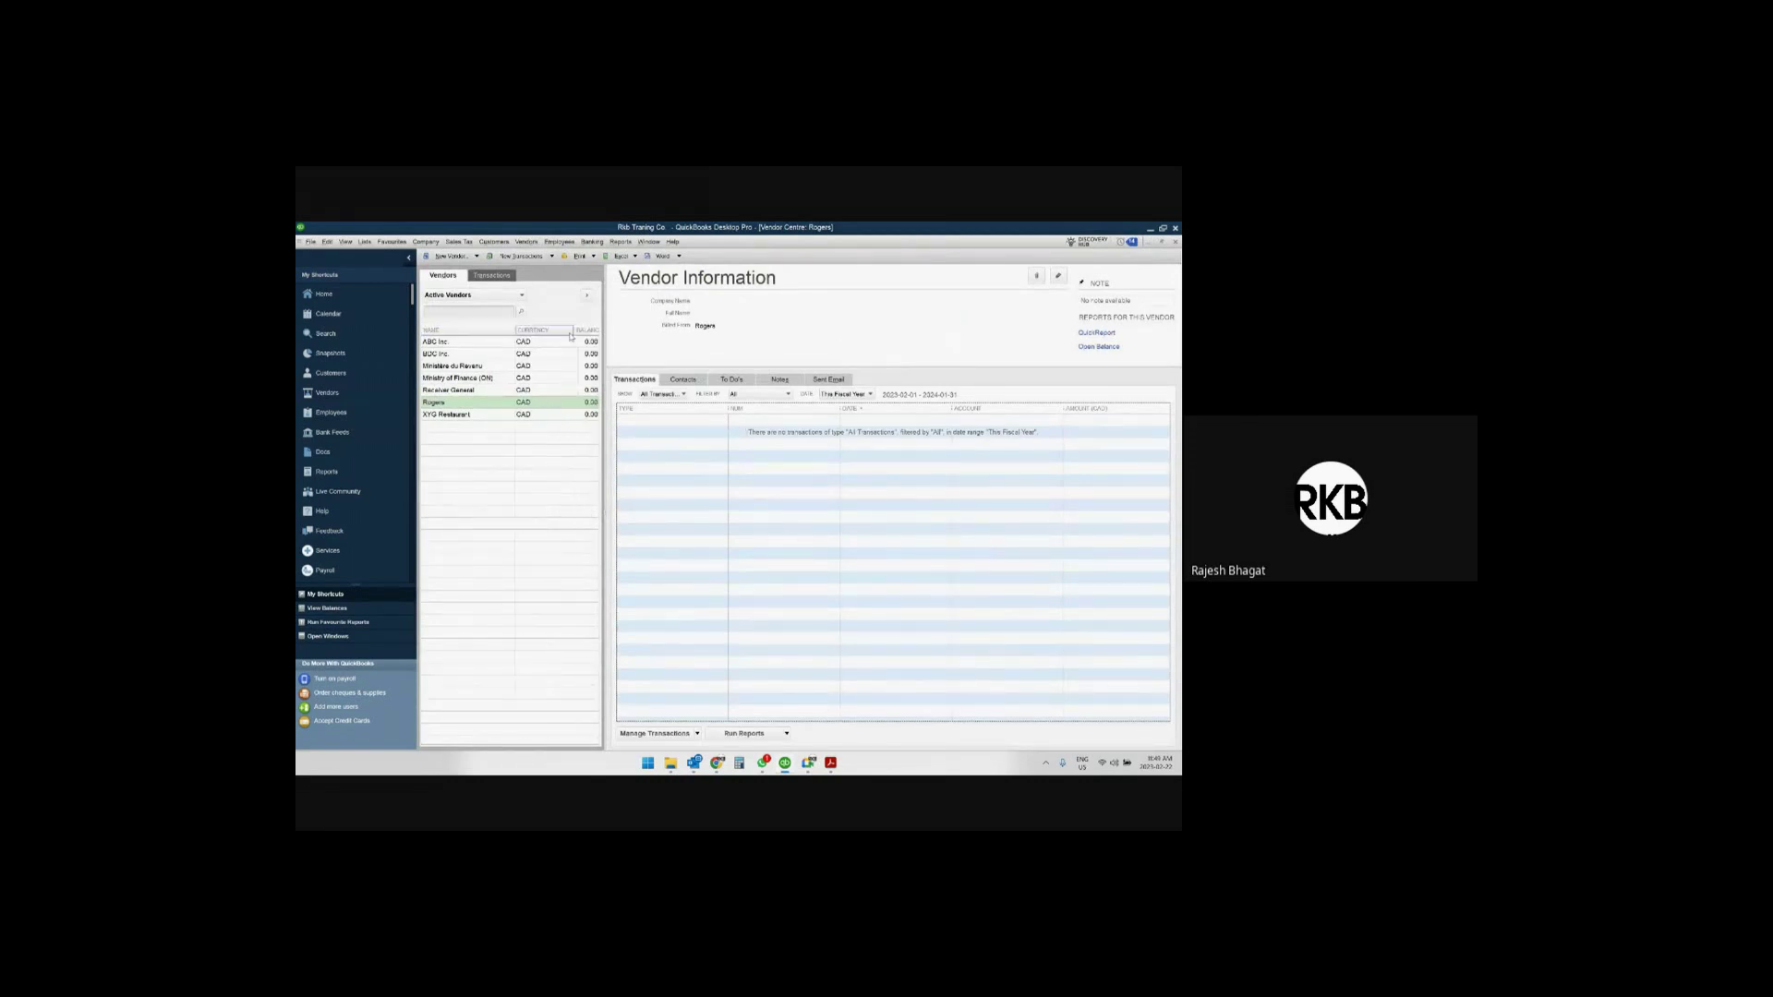
{"action": "left_click", "coordinate": [787, 395]}
{"action": "left_click", "coordinate": [775, 405]}
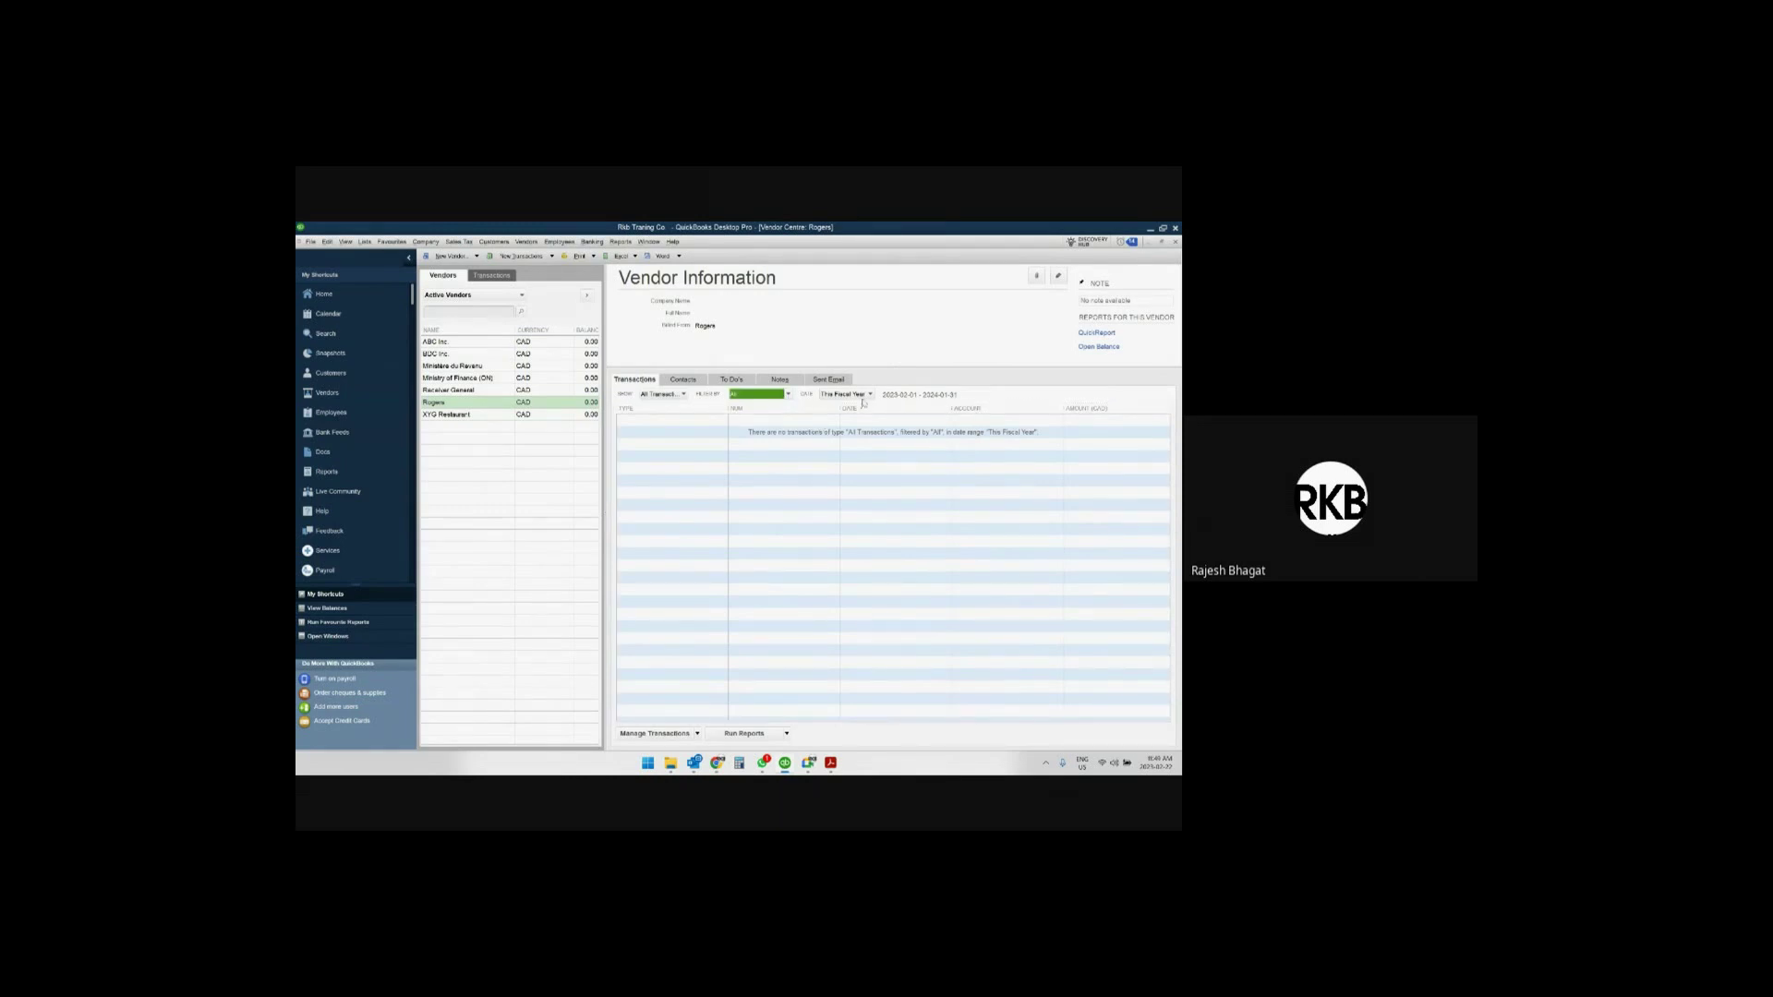
{"action": "left_click", "coordinate": [870, 395]}
{"action": "scroll", "coordinate": [863, 431], "scroll_direction": "up", "scroll_amount": 1}
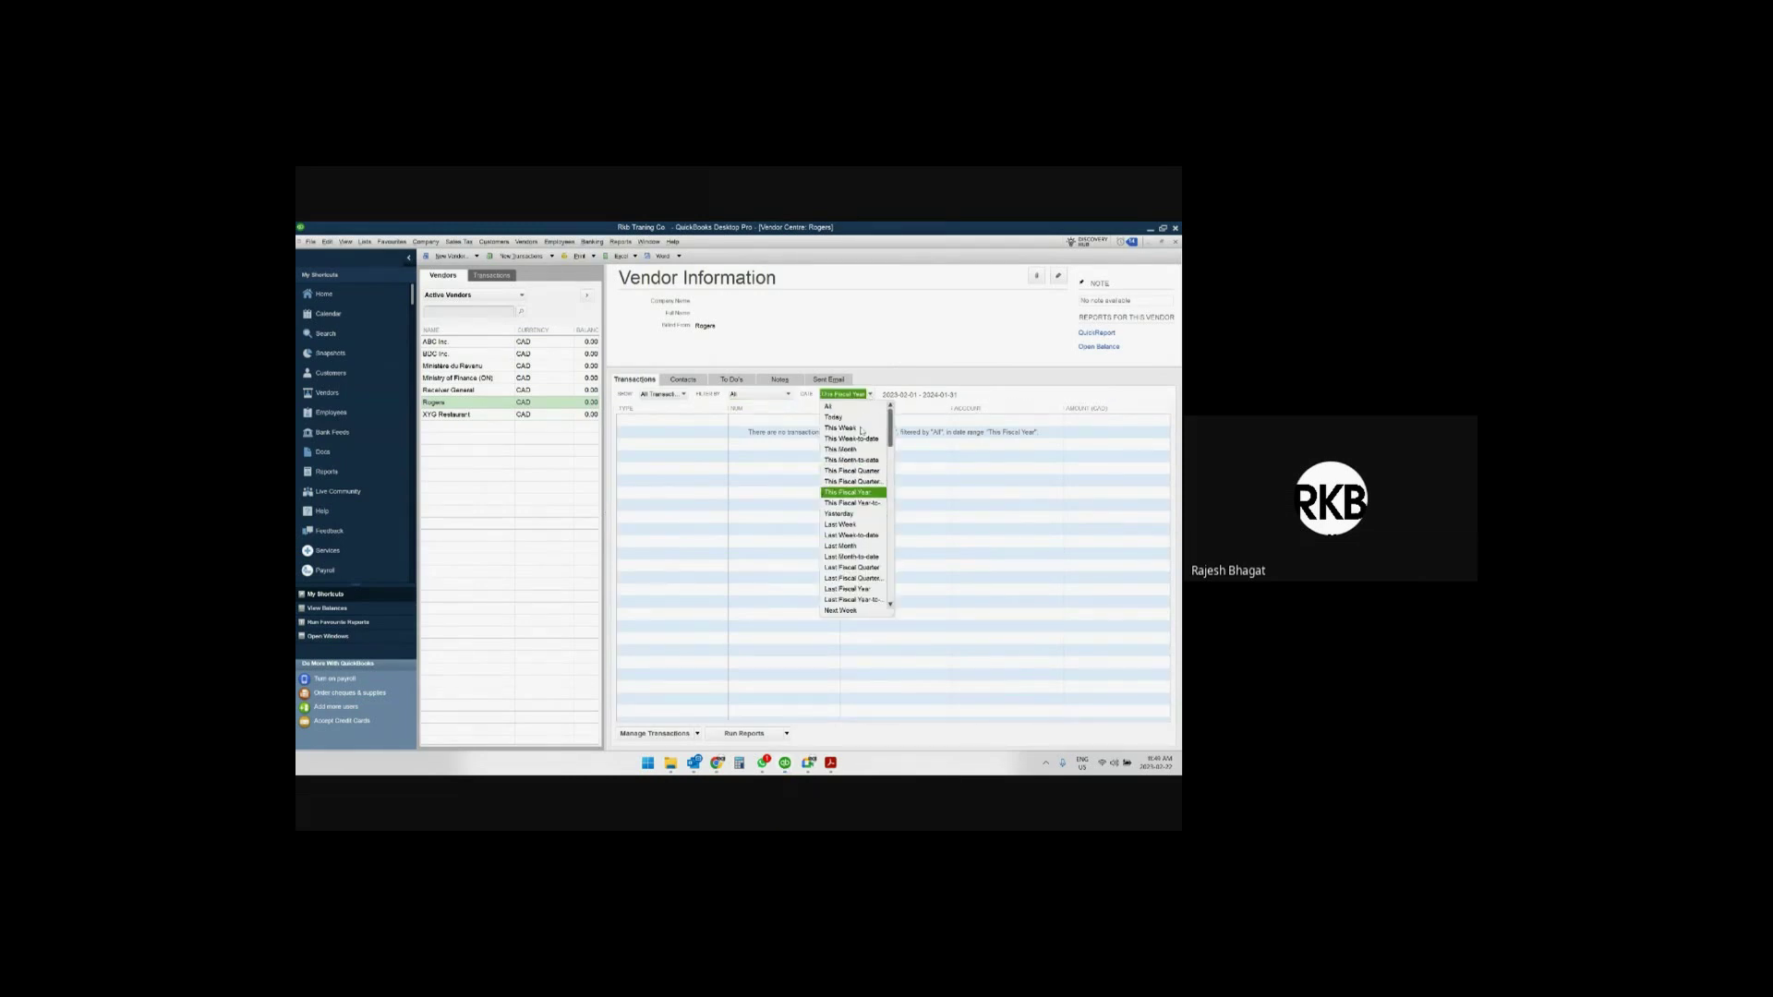
{"action": "left_click", "coordinate": [828, 407]}
{"action": "left_click", "coordinate": [871, 482]}
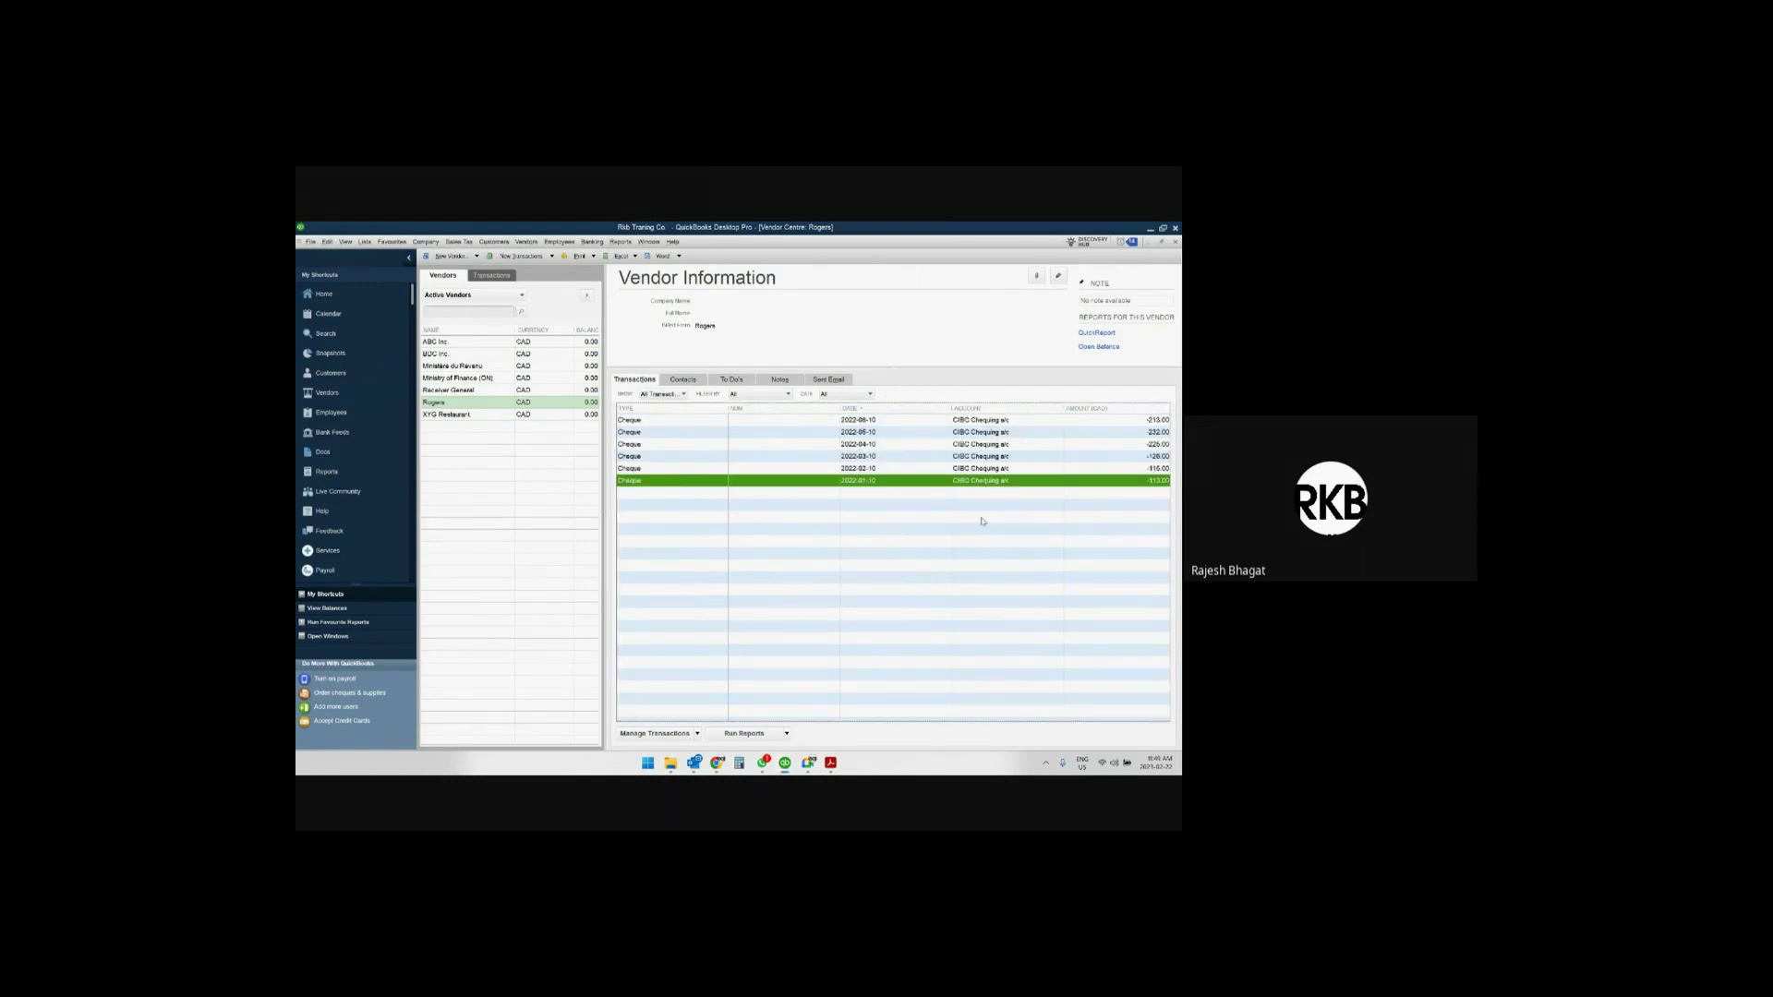
Go through the dates and amounts of the cheques issued to Rogers and close the Vendor Centre.
{"action": "key", "text": "Up"}
{"action": "key", "text": "Up"}
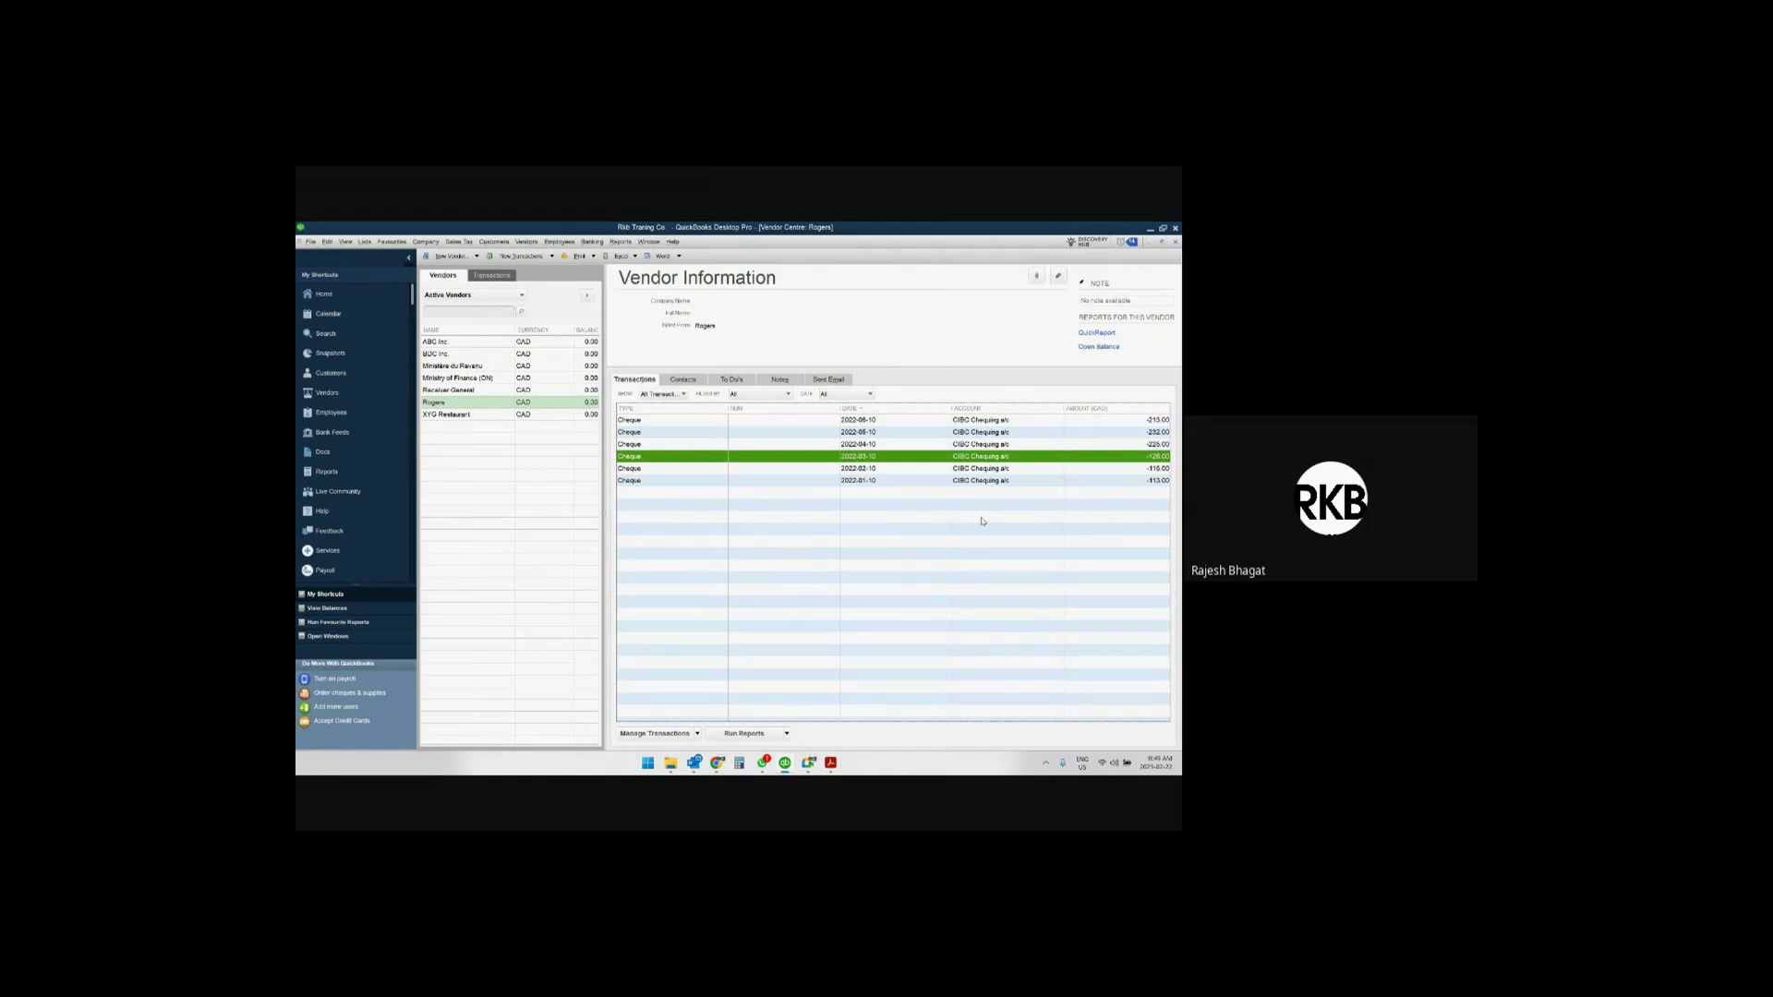
{"action": "key", "text": "Up"}
{"action": "key", "text": "Up"}
{"action": "key", "text": "Up"}
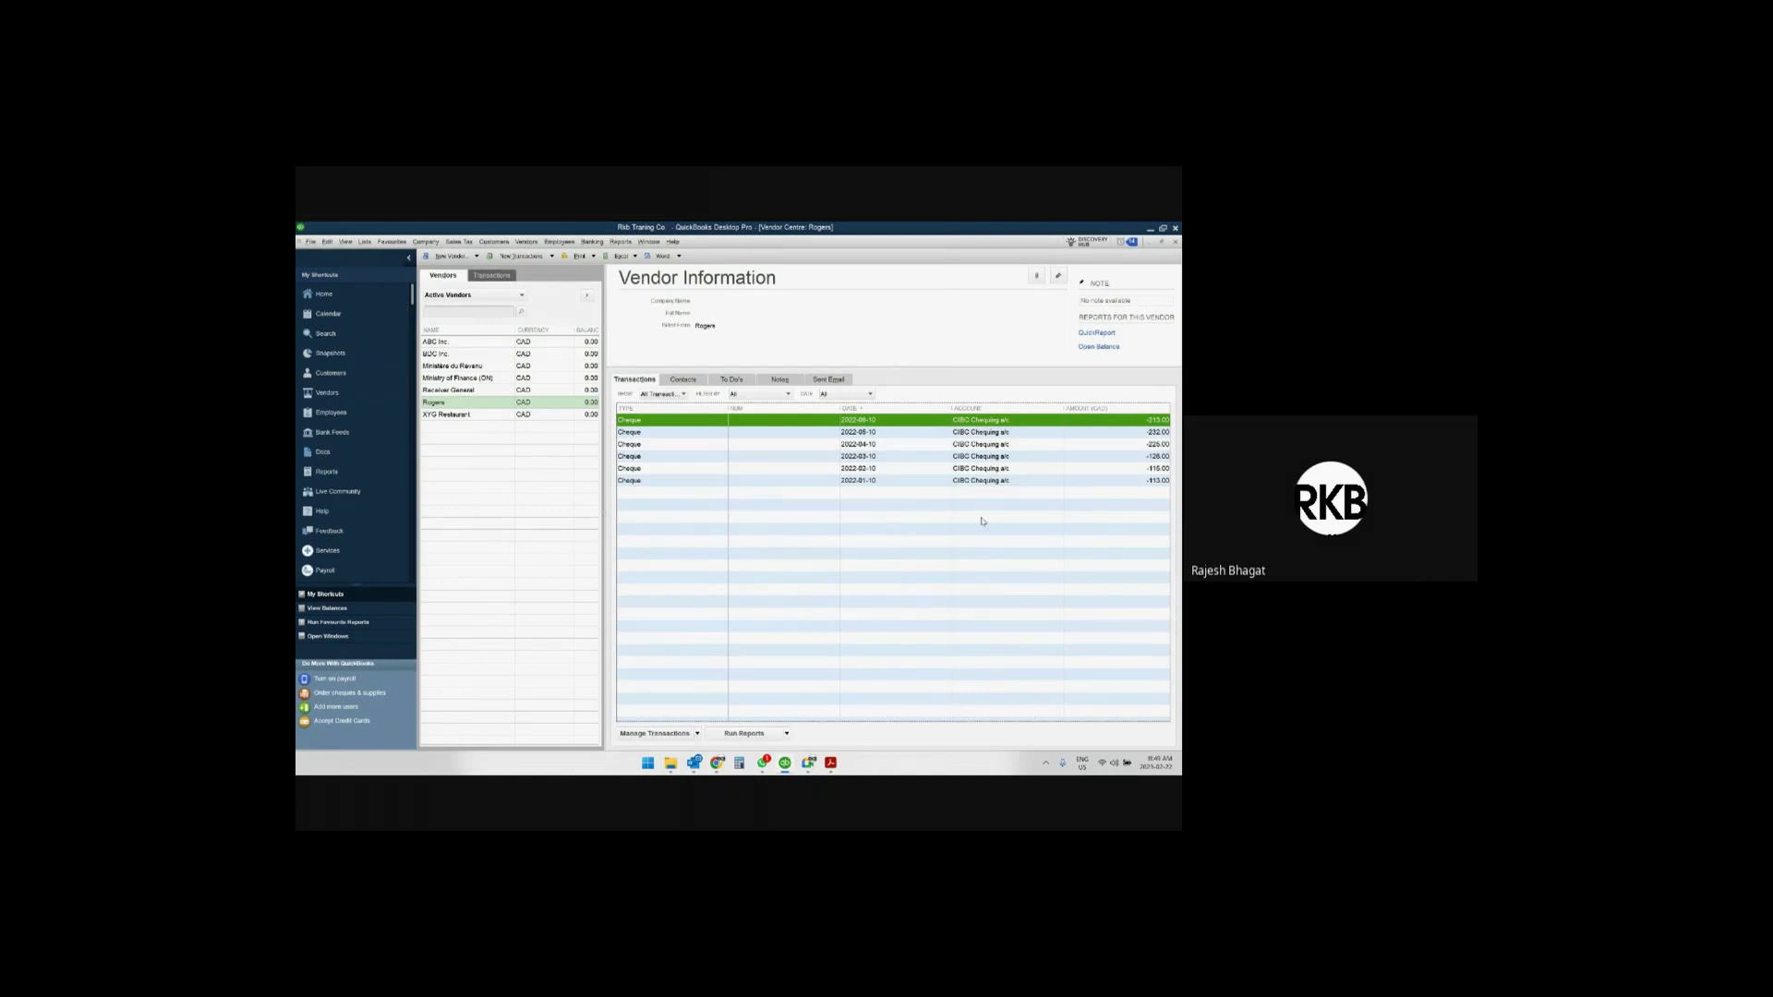
{"action": "key", "text": "Down"}
{"action": "key", "text": "Down"}
{"action": "key", "text": "Down"}
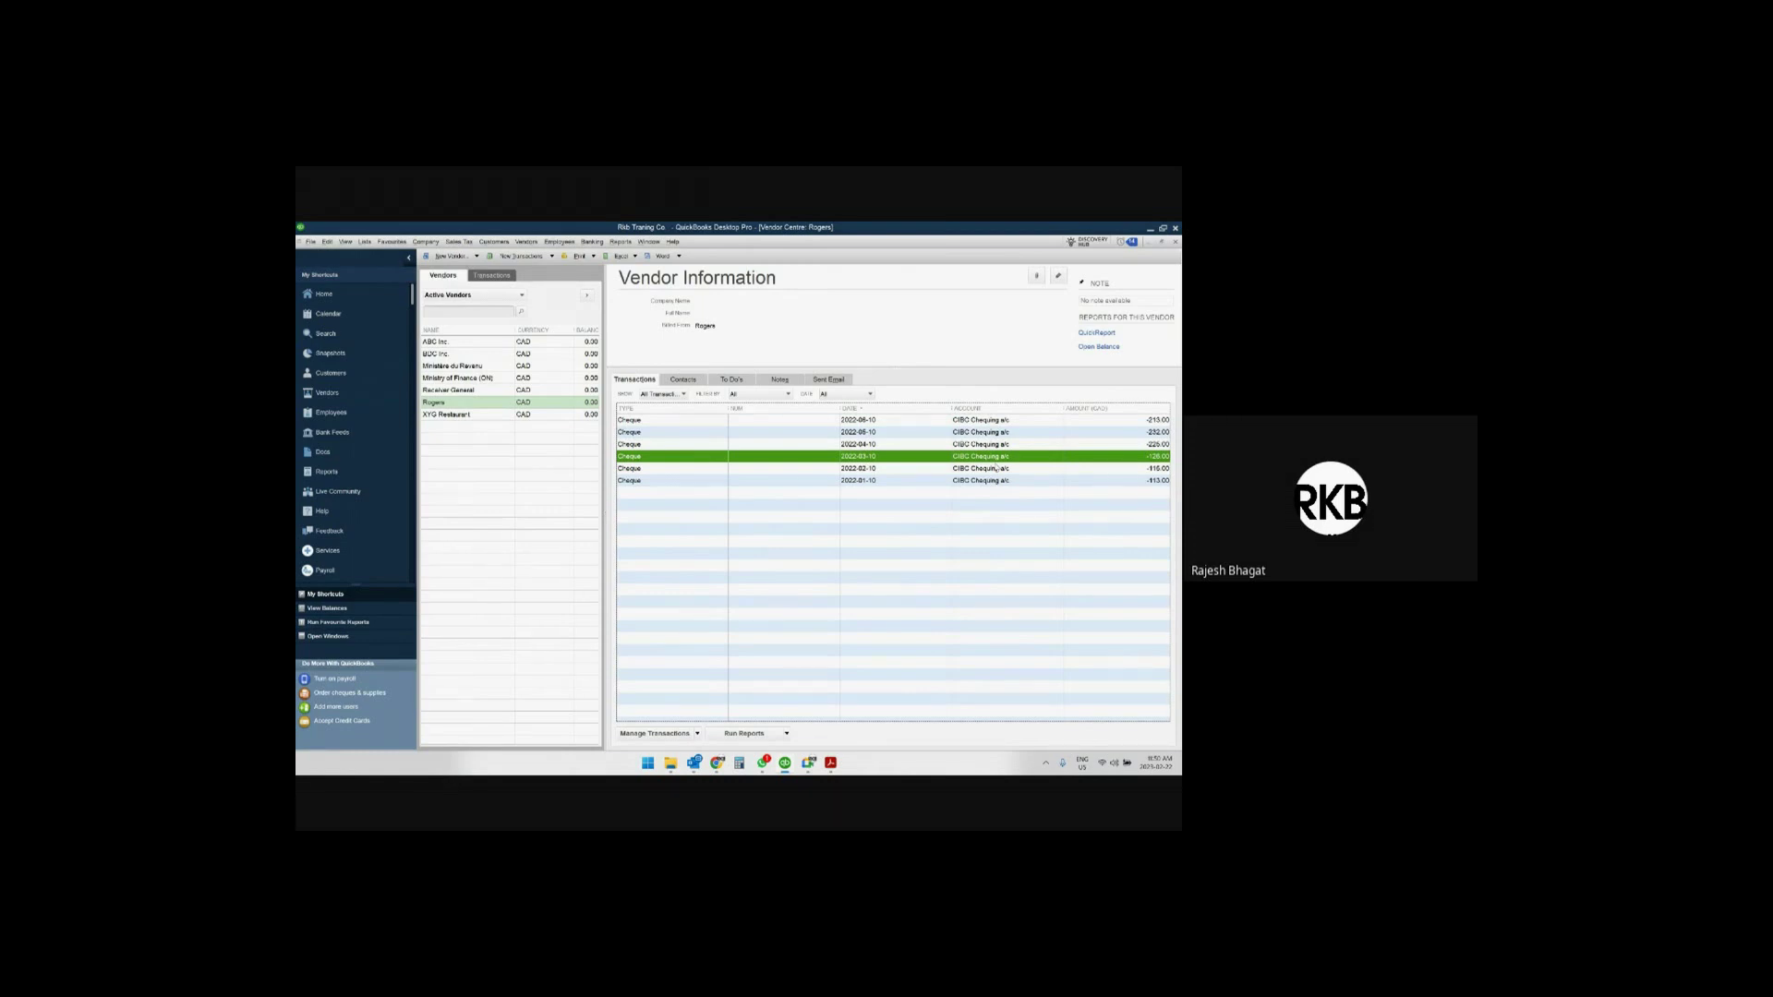
{"action": "key", "text": "Escape"}
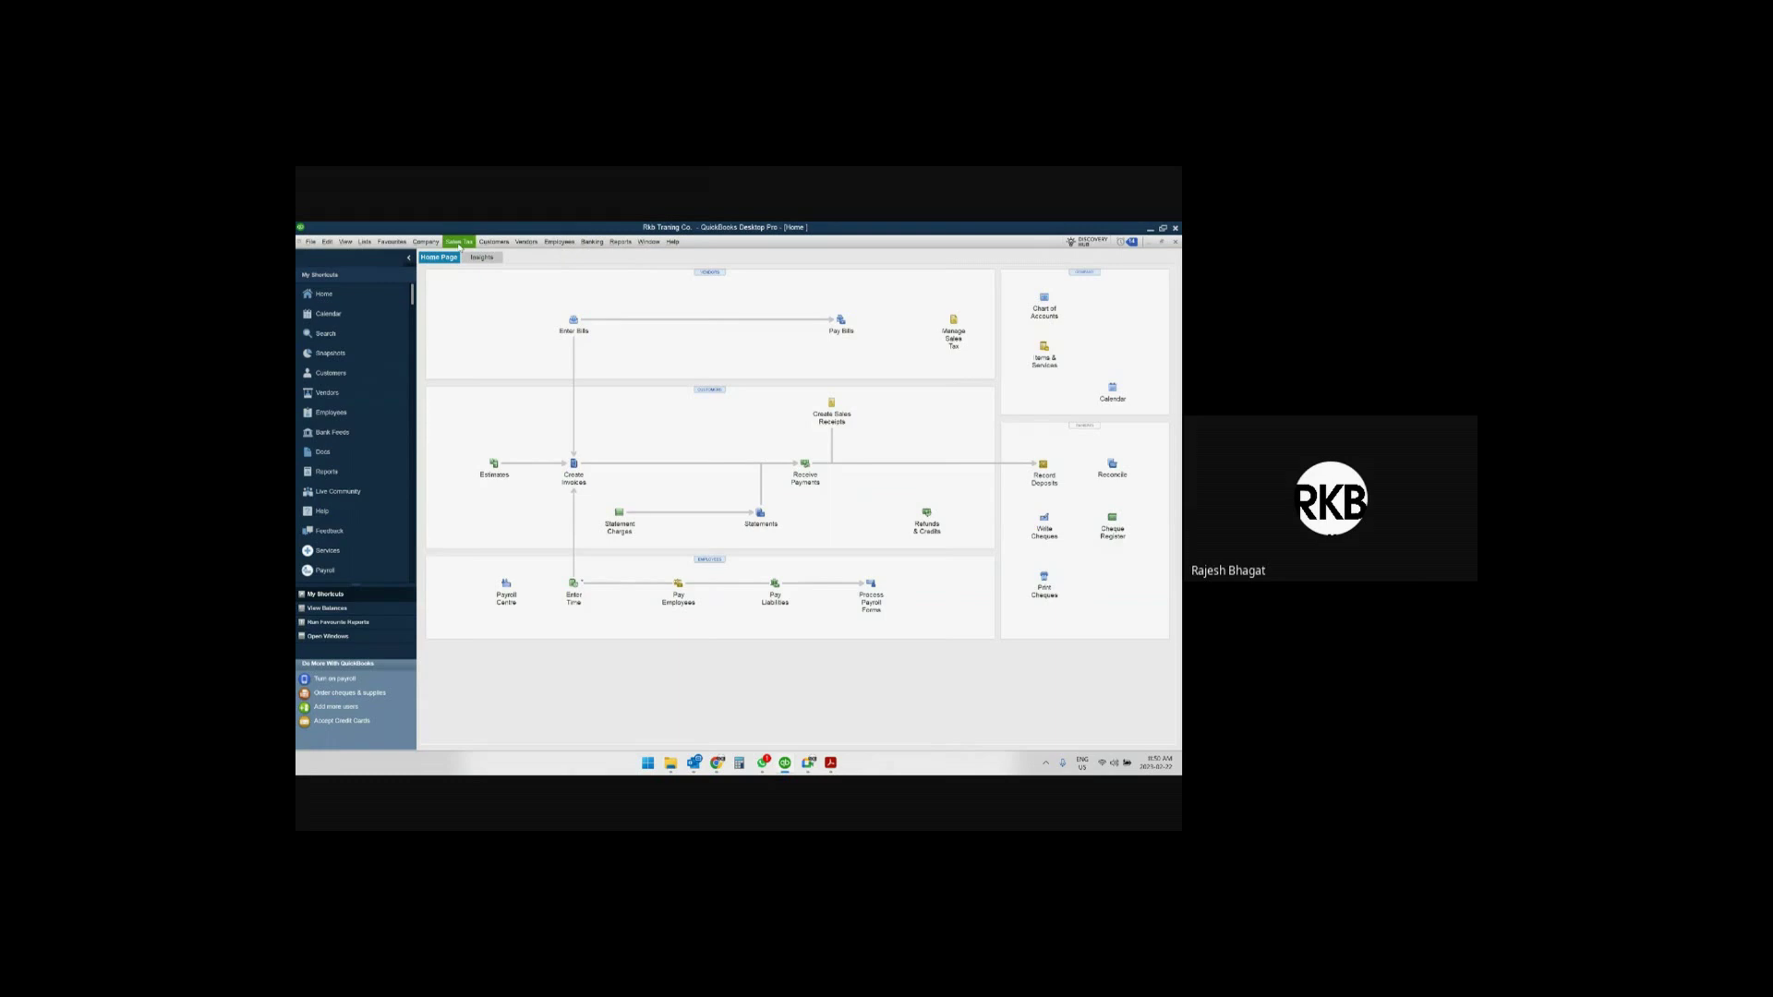
Start a general journal entry dated 2022-07-12 with a debit of 100 to Telephone Expense.
{"action": "left_click", "coordinate": [426, 240]}
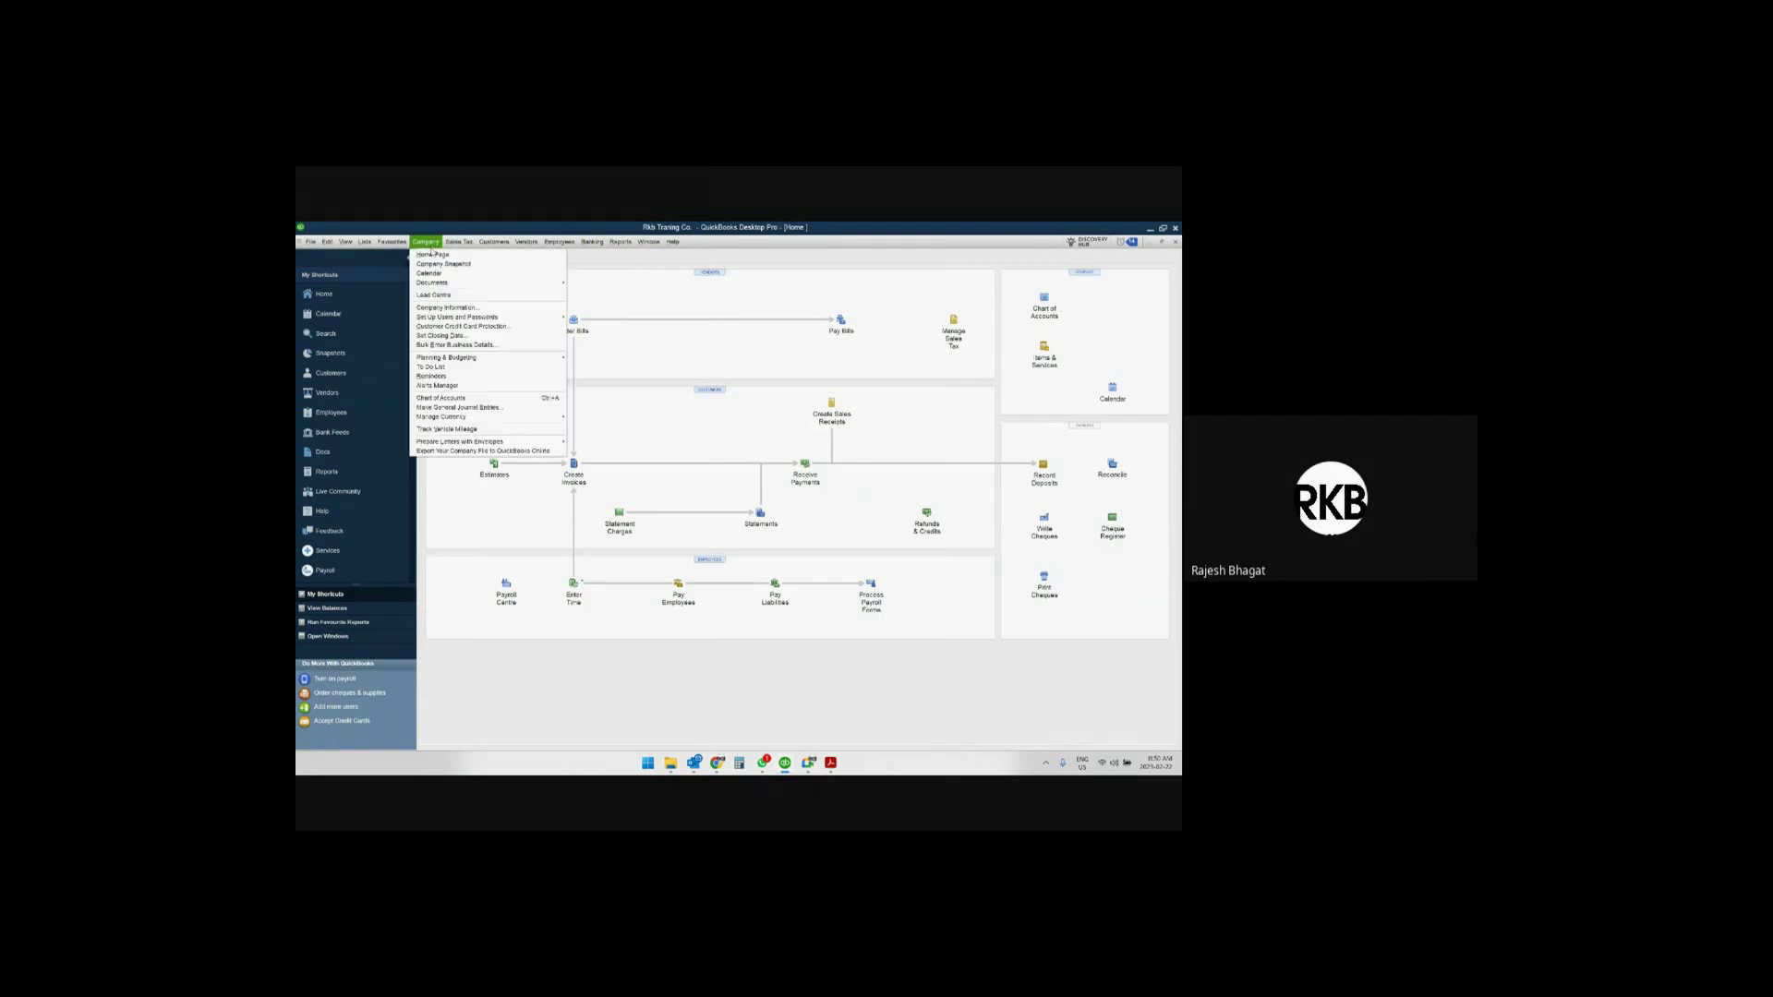
{"action": "left_click", "coordinate": [494, 408]}
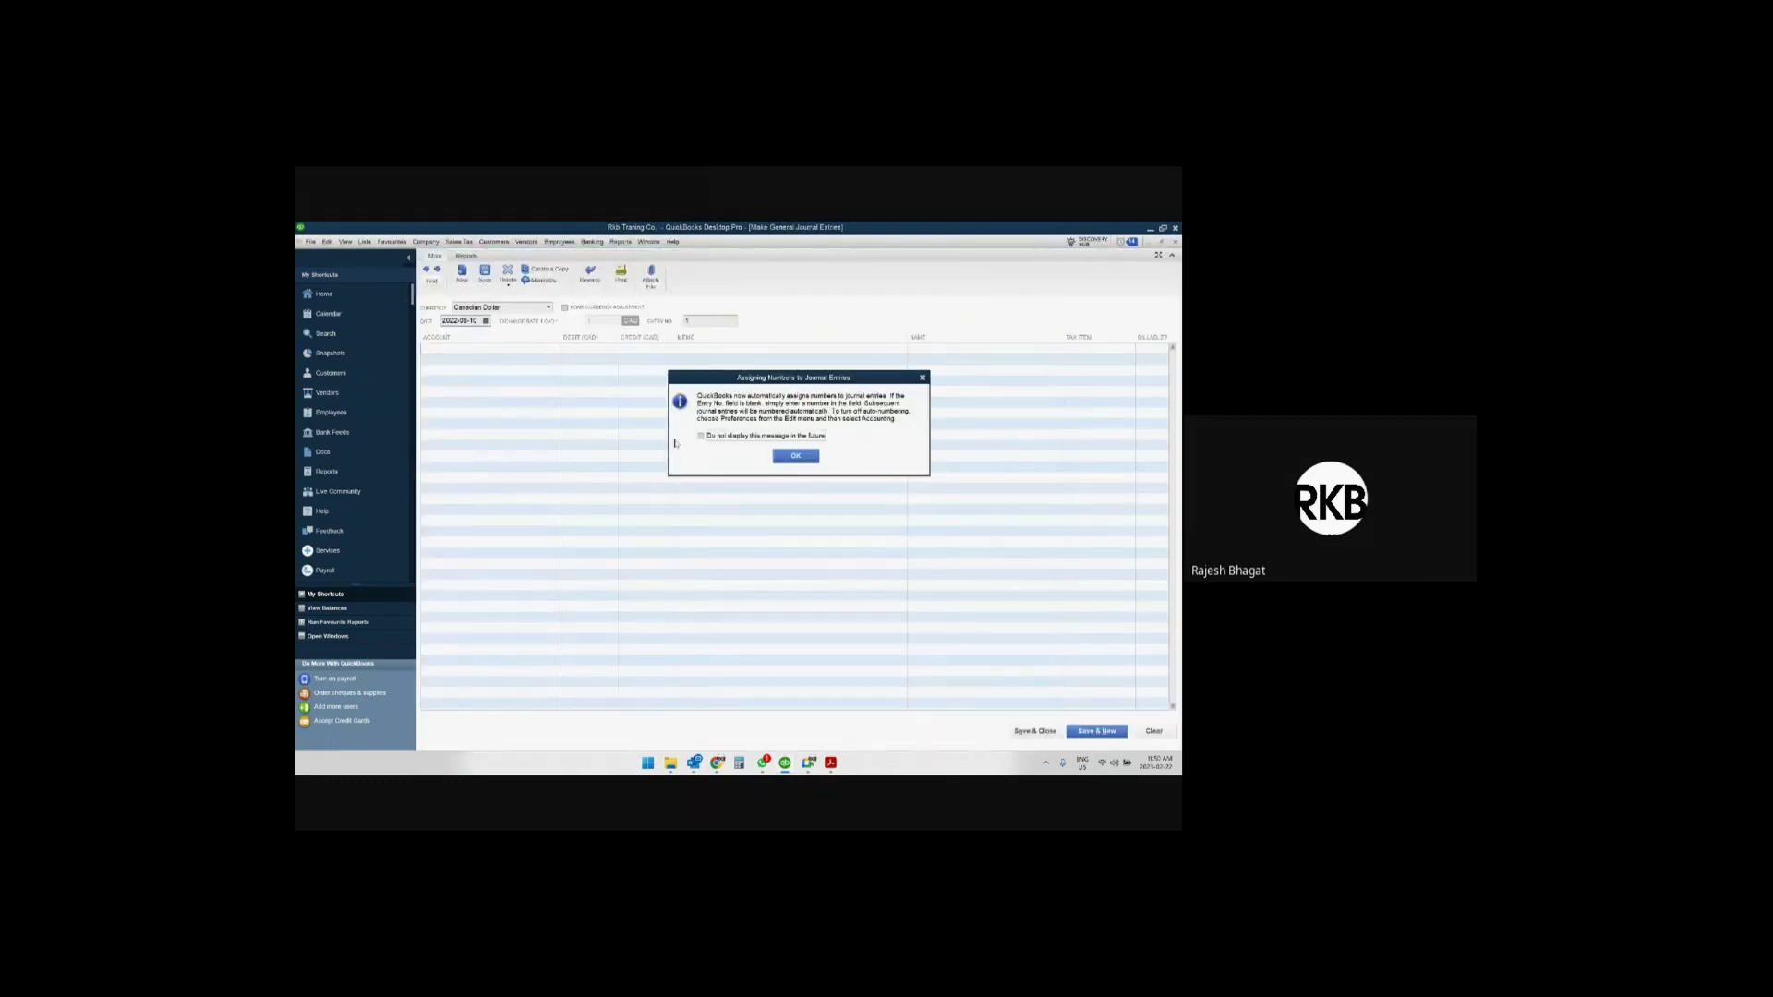
{"action": "left_click", "coordinate": [808, 459]}
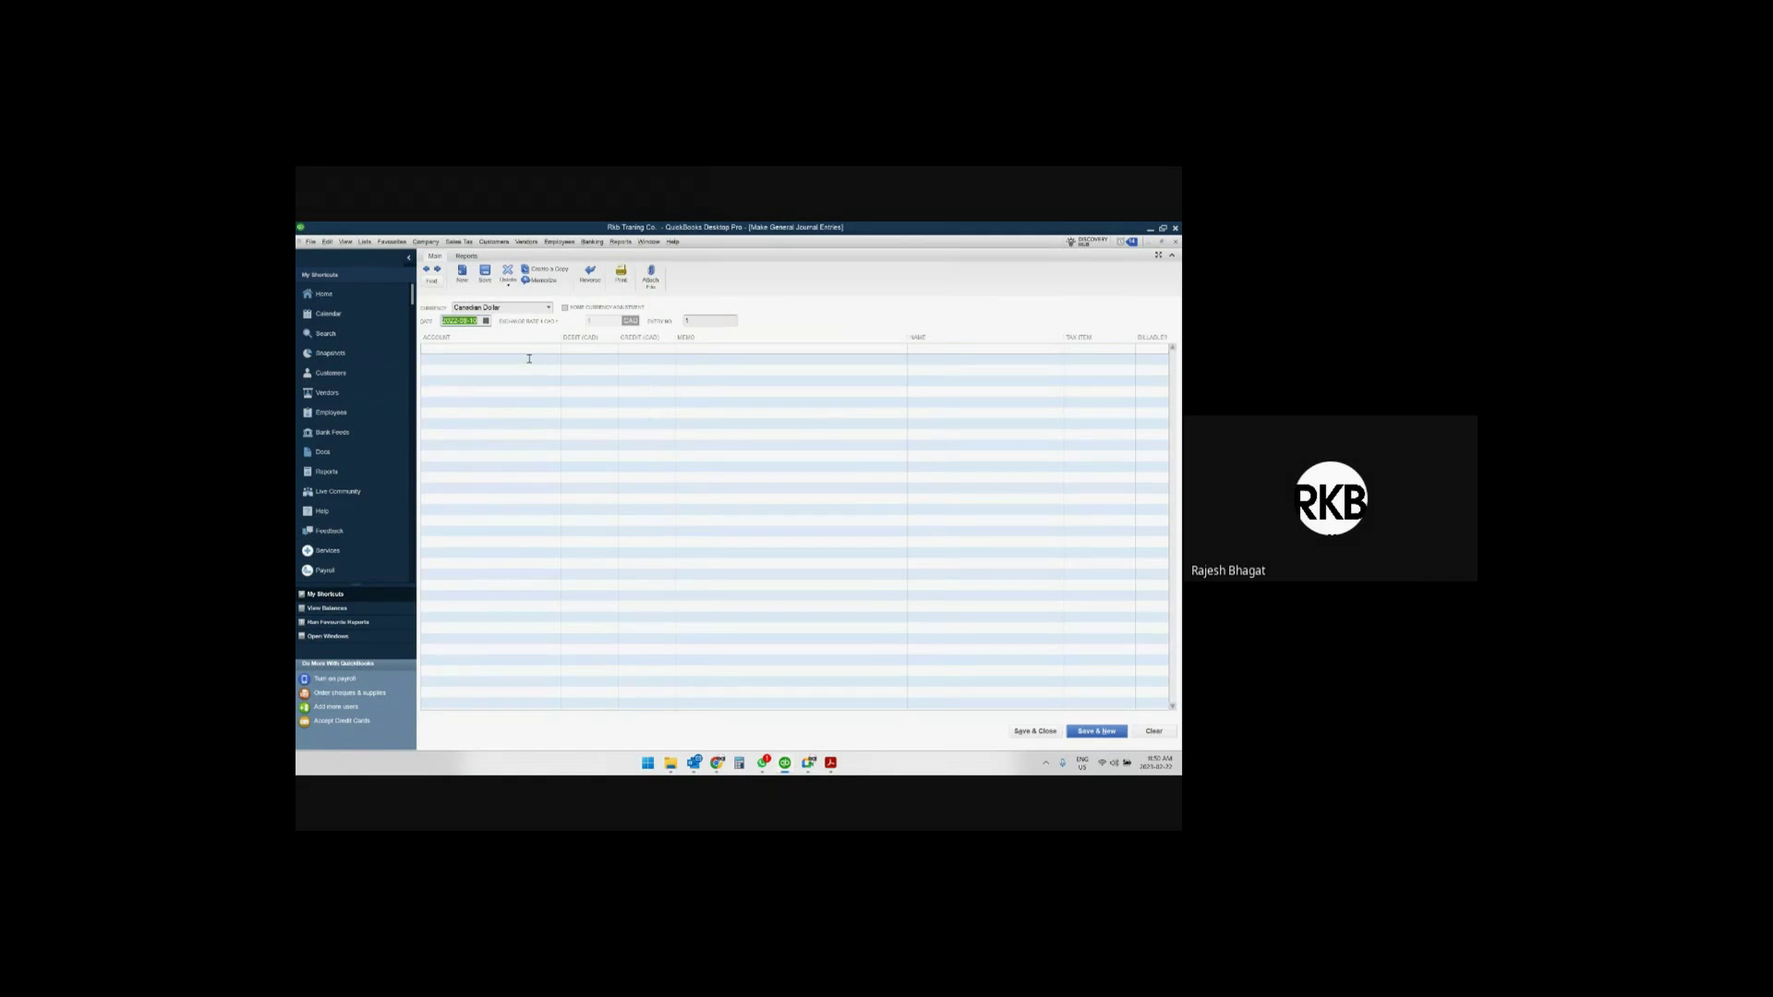
{"action": "left_click", "coordinate": [487, 321]}
{"action": "left_click", "coordinate": [477, 391]}
{"action": "key", "text": "Tab"}
{"action": "key", "text": "Tab"}
{"action": "type", "text": "Te"}
{"action": "key", "text": "Tab"}
{"action": "type", "text": "100"}
{"action": "key", "text": "Tab"}
{"action": "key", "text": "Tab"}
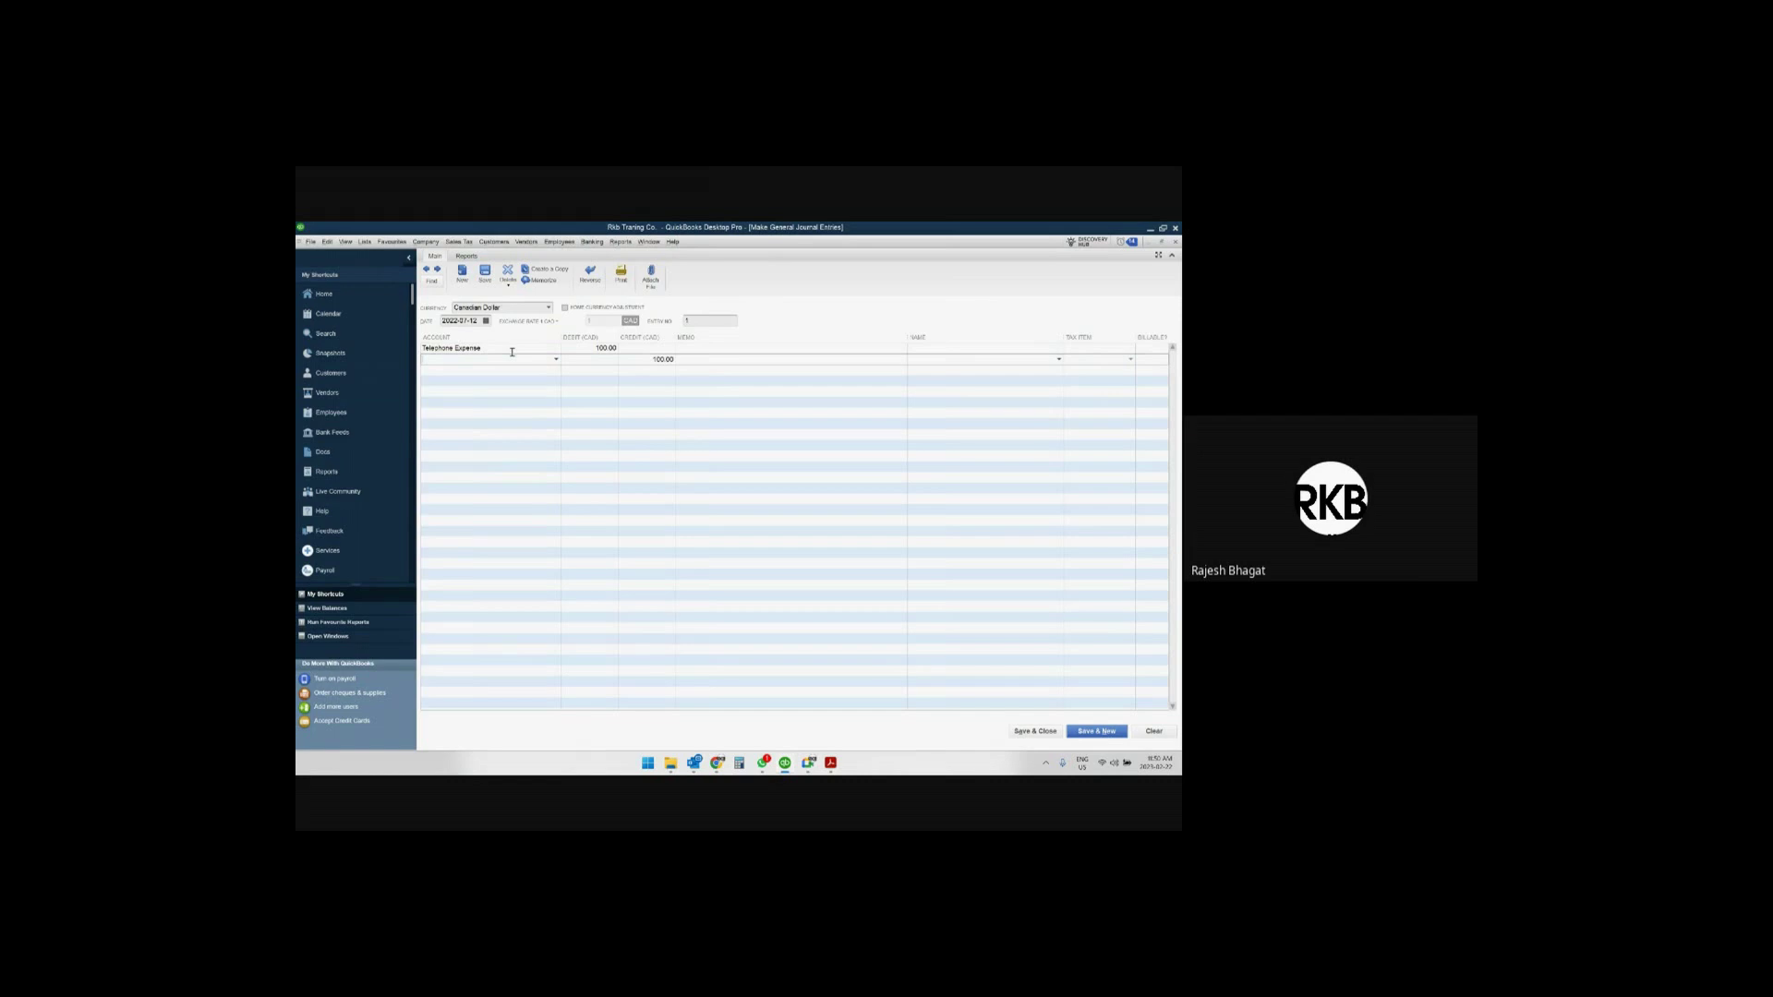
Add a 13 debit to GST/HST Payable and credit the balancing 113 to the CIBC chequing account.
{"action": "type", "text": "GST/HST Payable"}
{"action": "key", "text": "Tab"}
{"action": "type", "text": "13"}
{"action": "key", "text": "Tab"}
{"action": "key", "text": "Tab"}
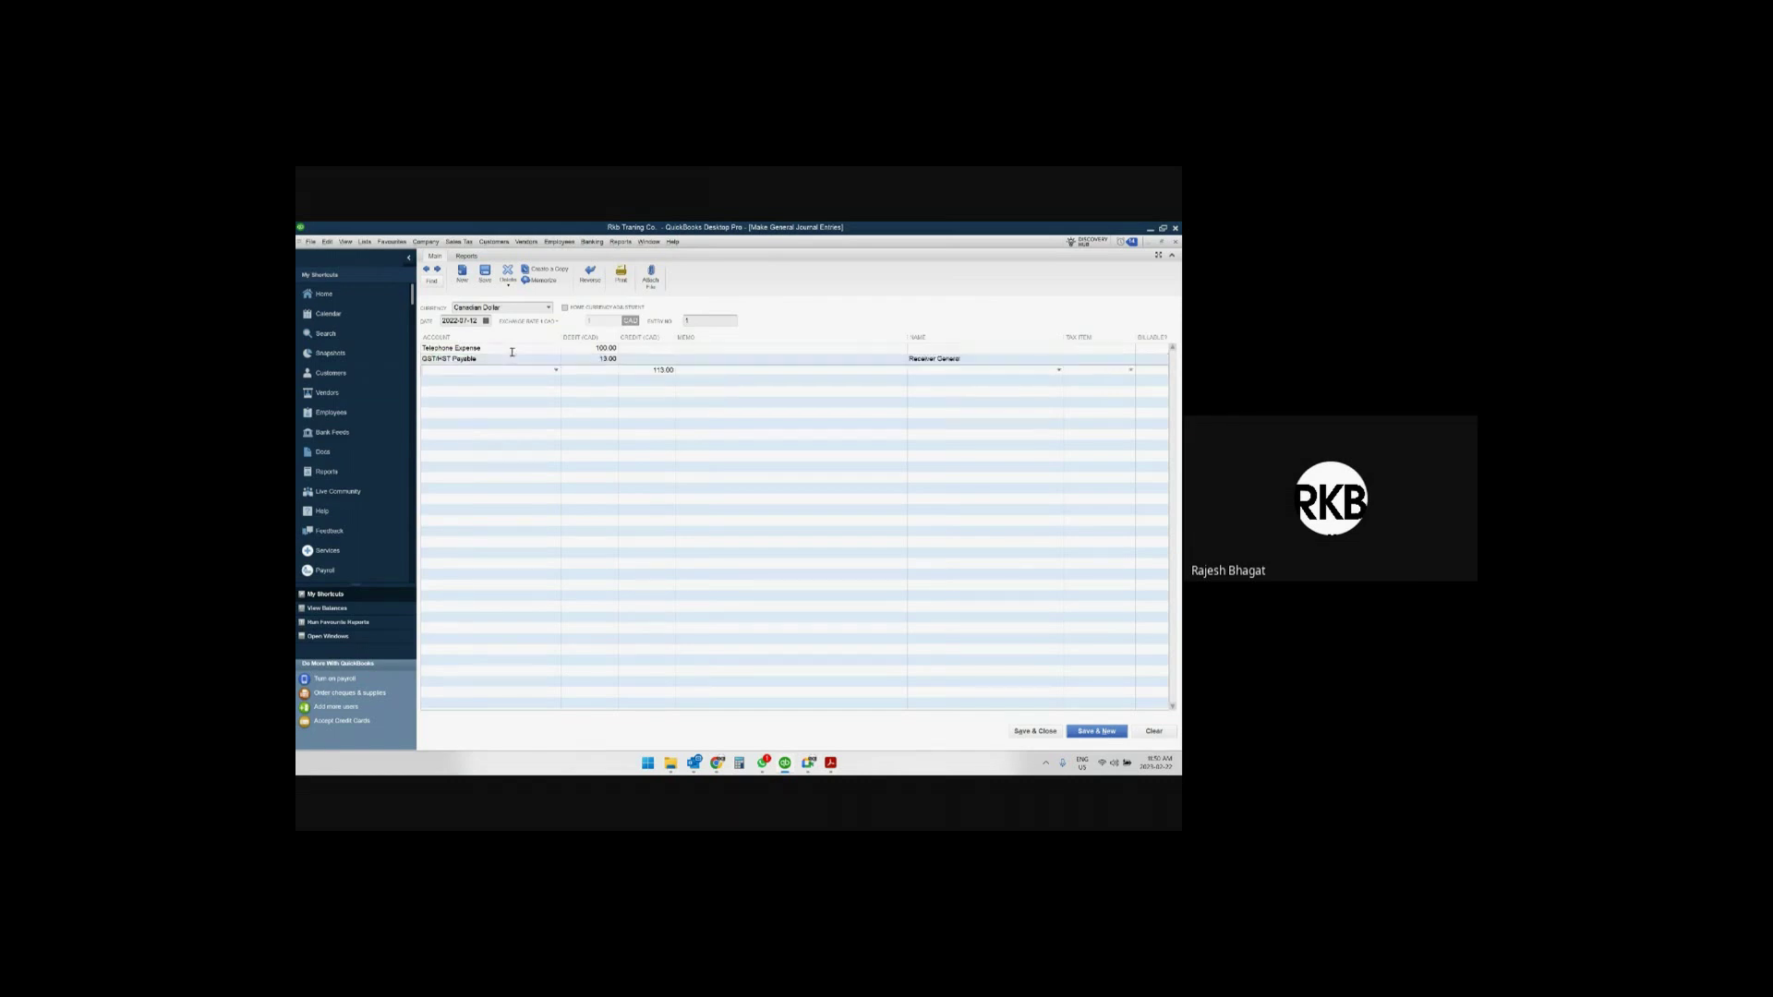
{"action": "type", "text": "CIBC Chequeing a/c"}
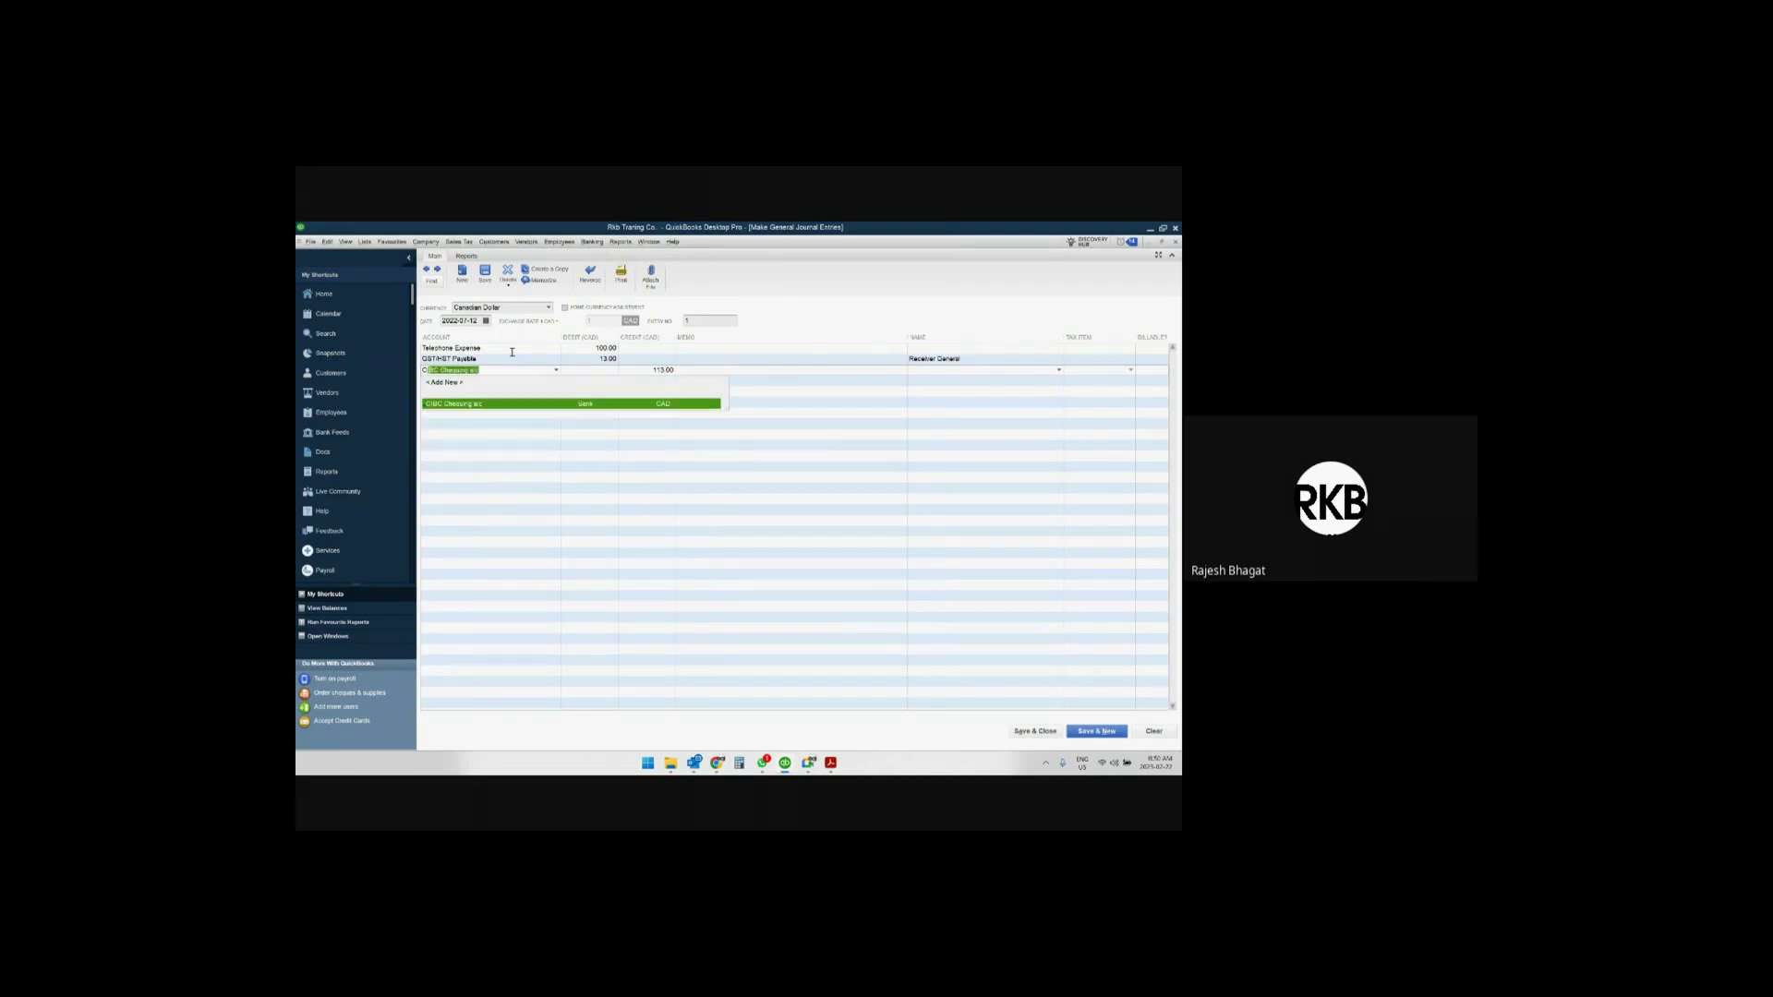
{"action": "key", "text": "Tab"}
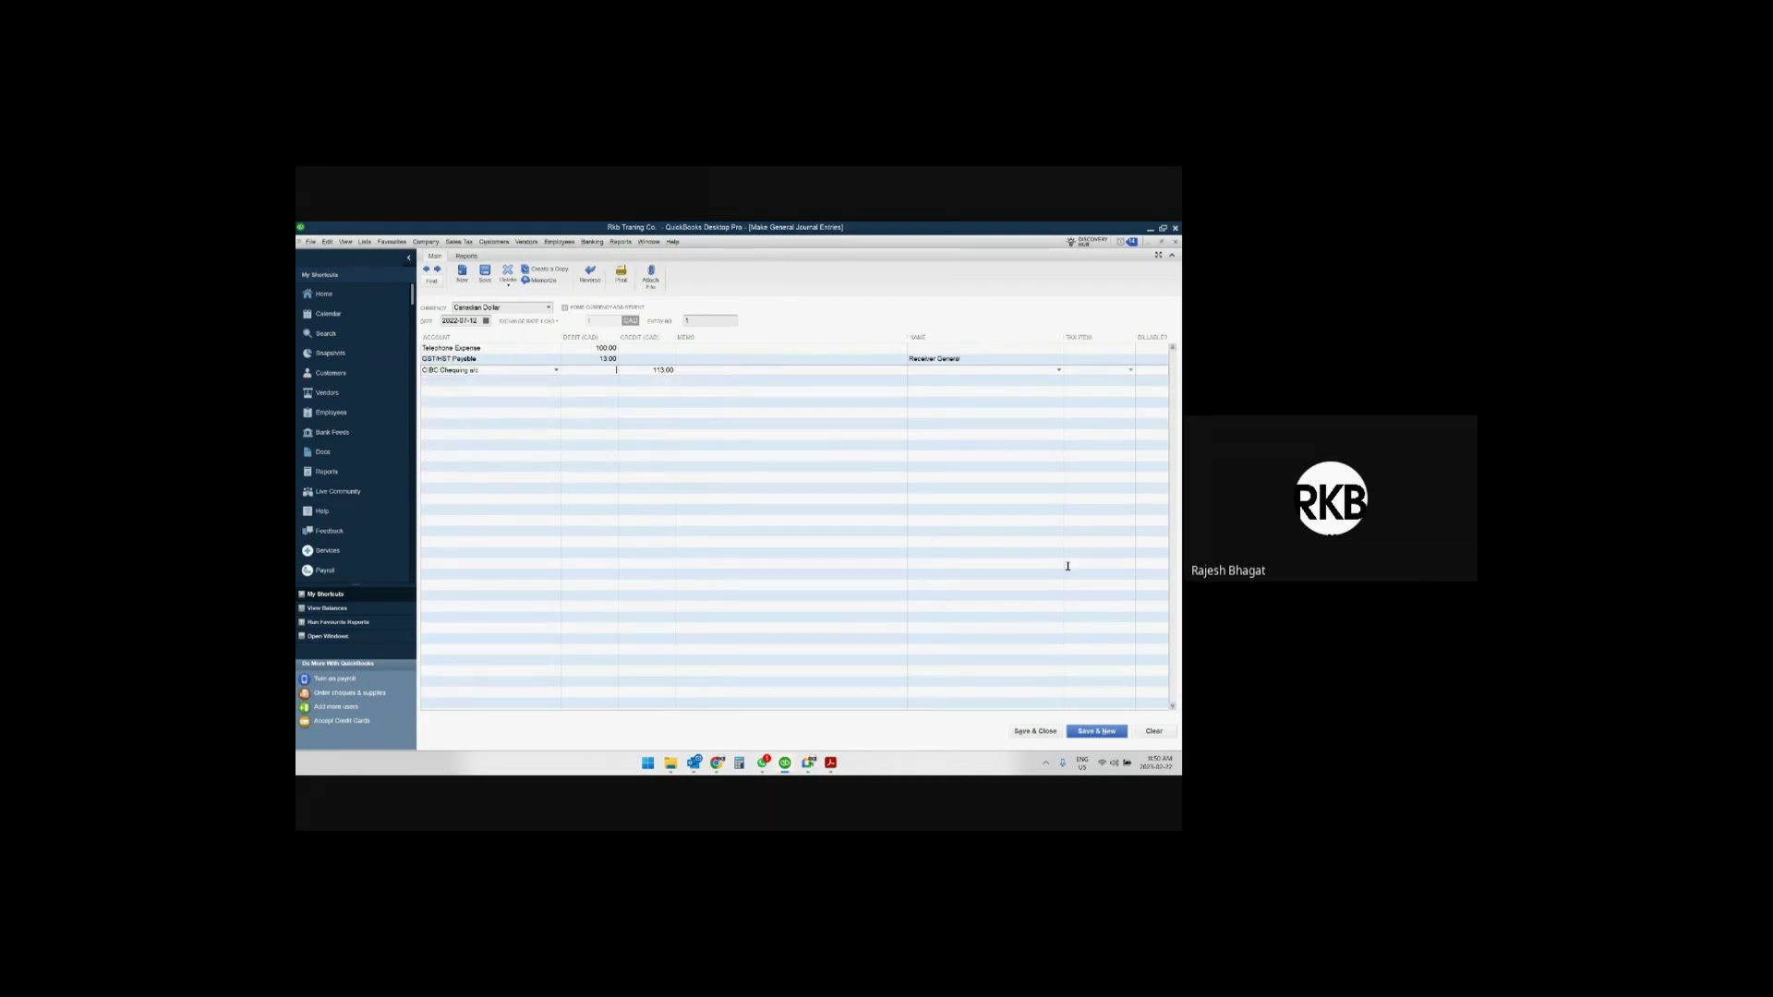
Save and close the journal entry, accepting its past date and the direct posting to the sales tax account.
{"action": "left_click", "coordinate": [1042, 734]}
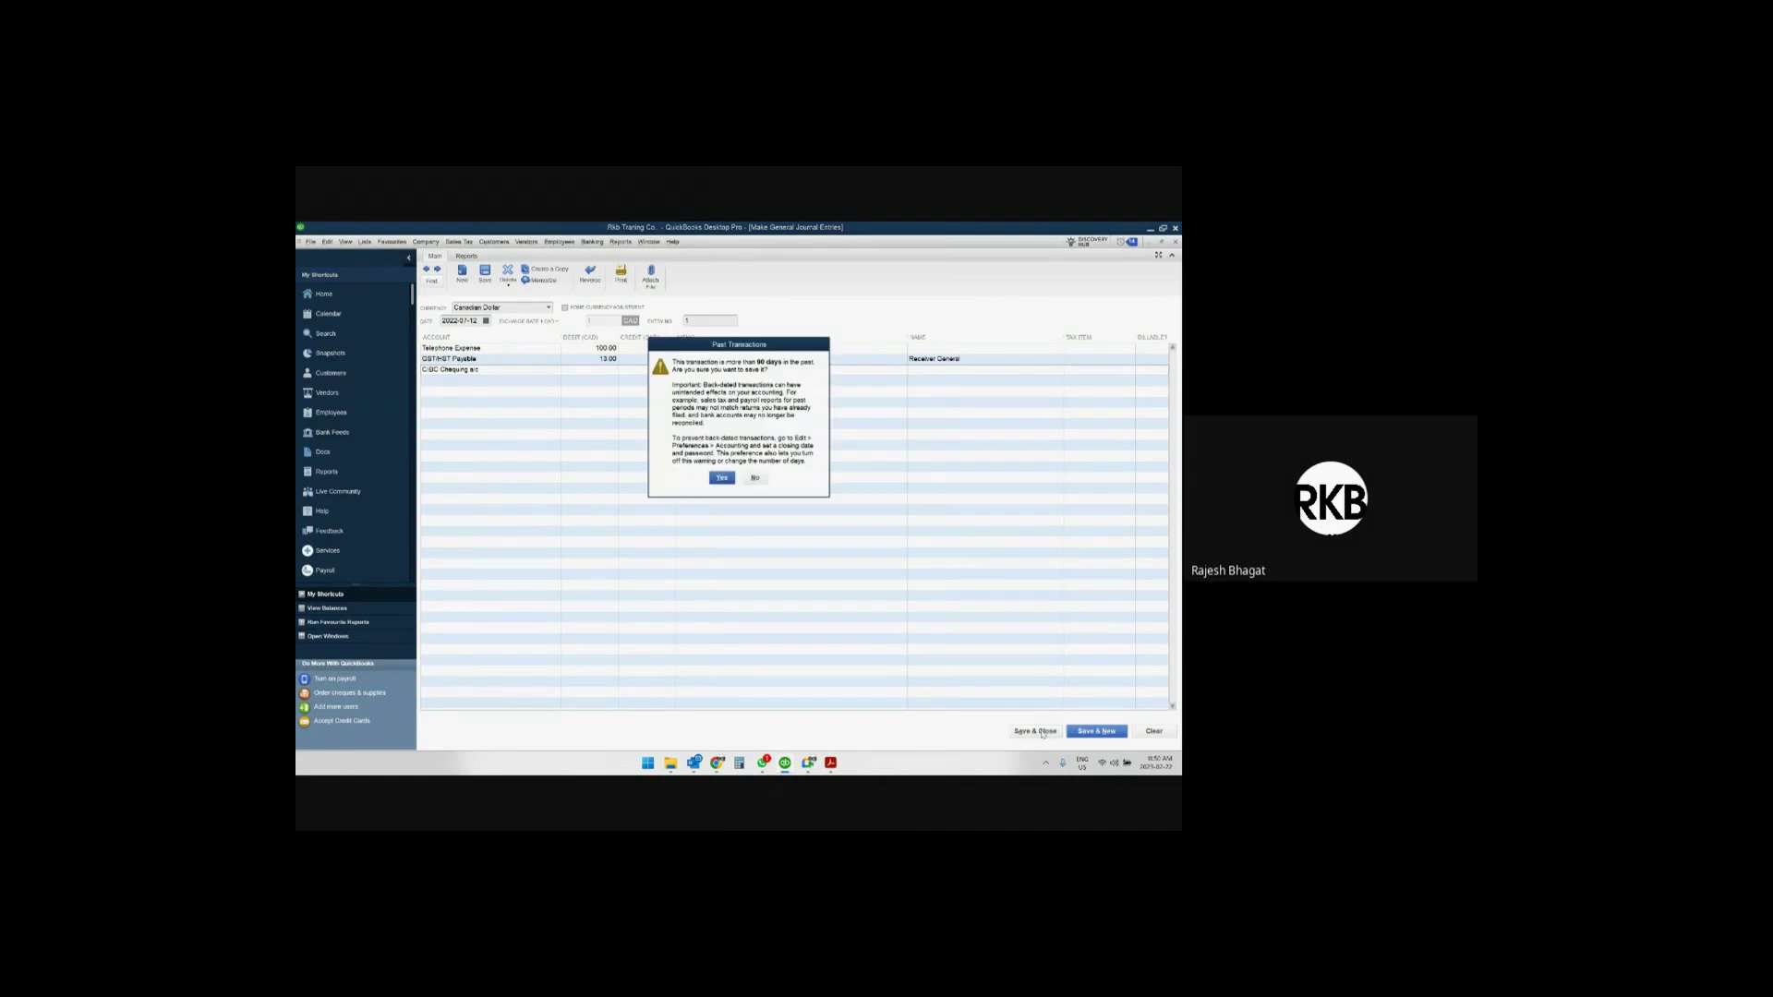
{"action": "left_click", "coordinate": [755, 477]}
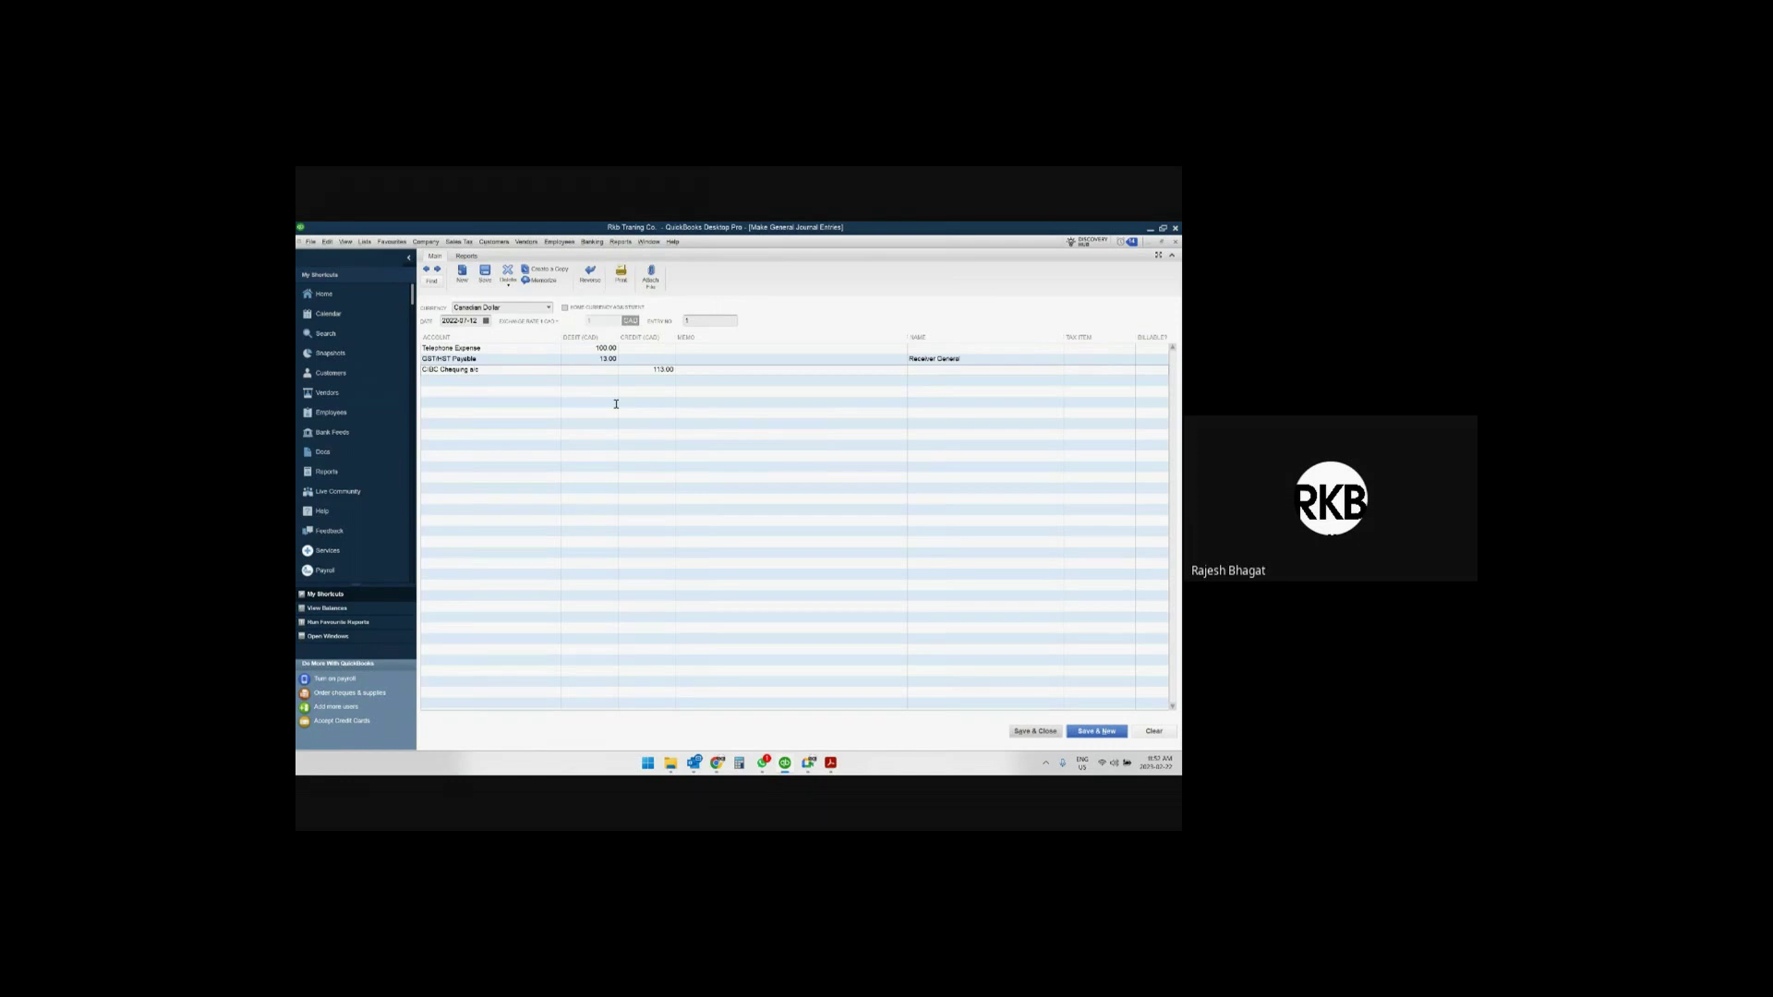
{"action": "left_click", "coordinate": [1044, 733]}
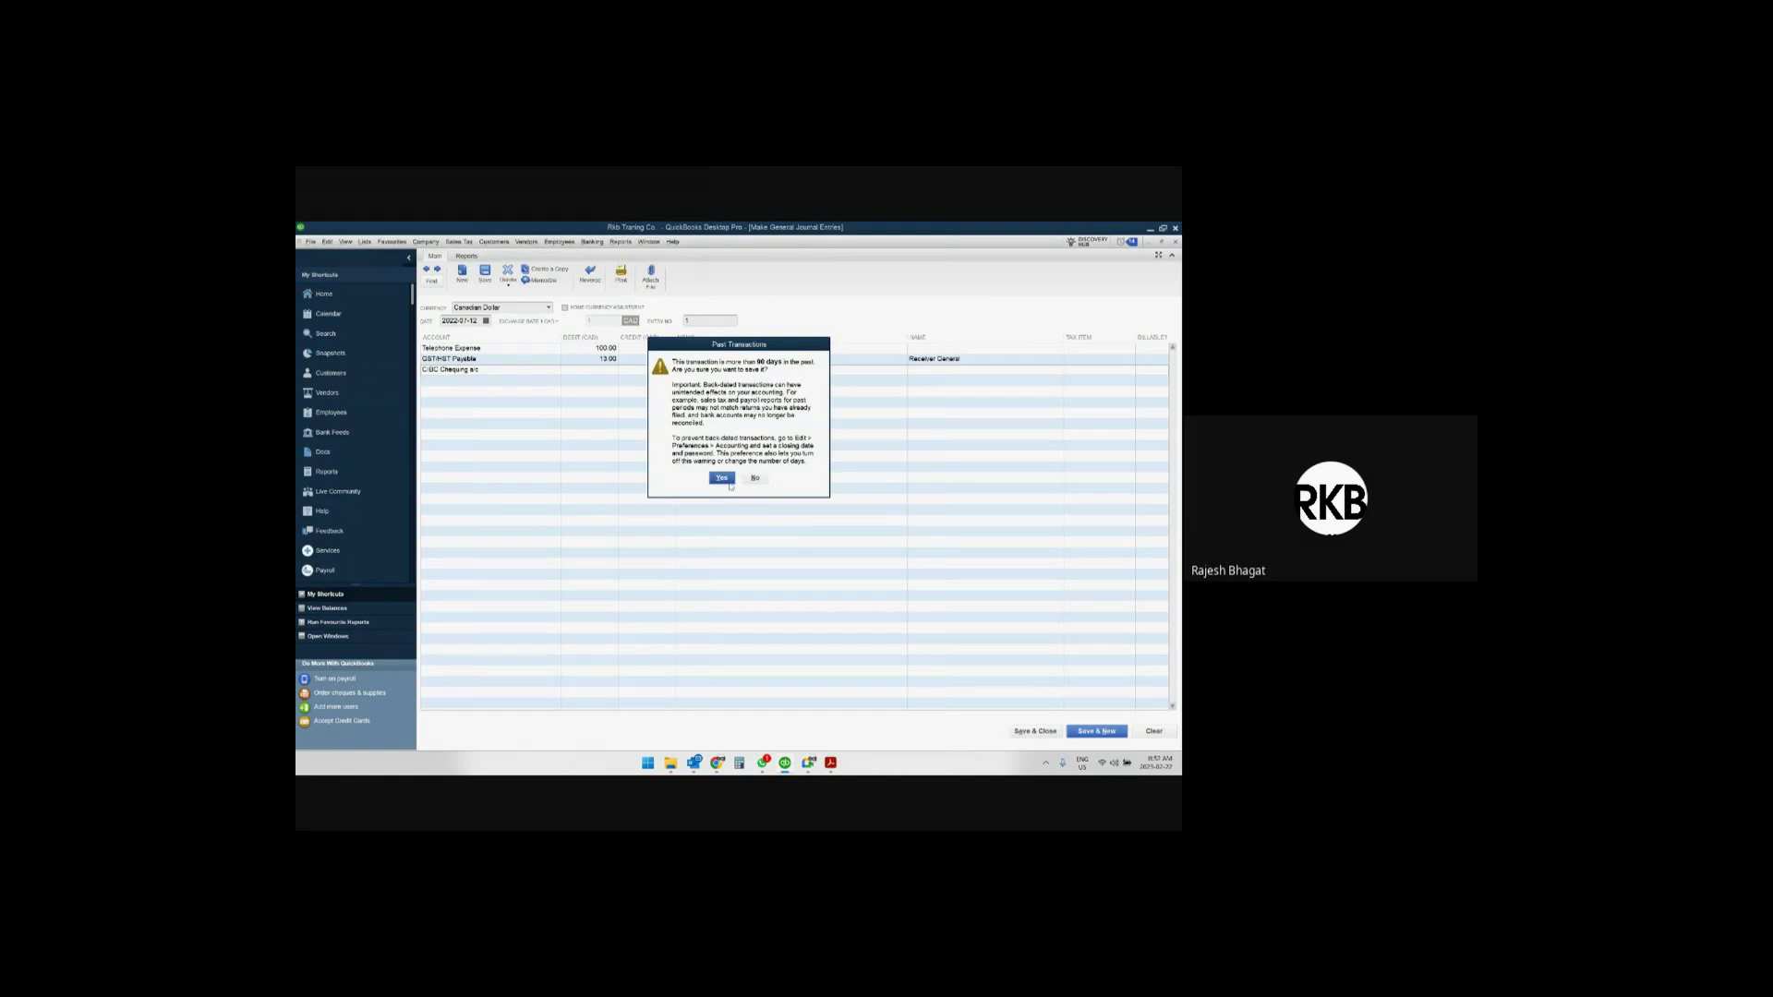
{"action": "left_click", "coordinate": [724, 479]}
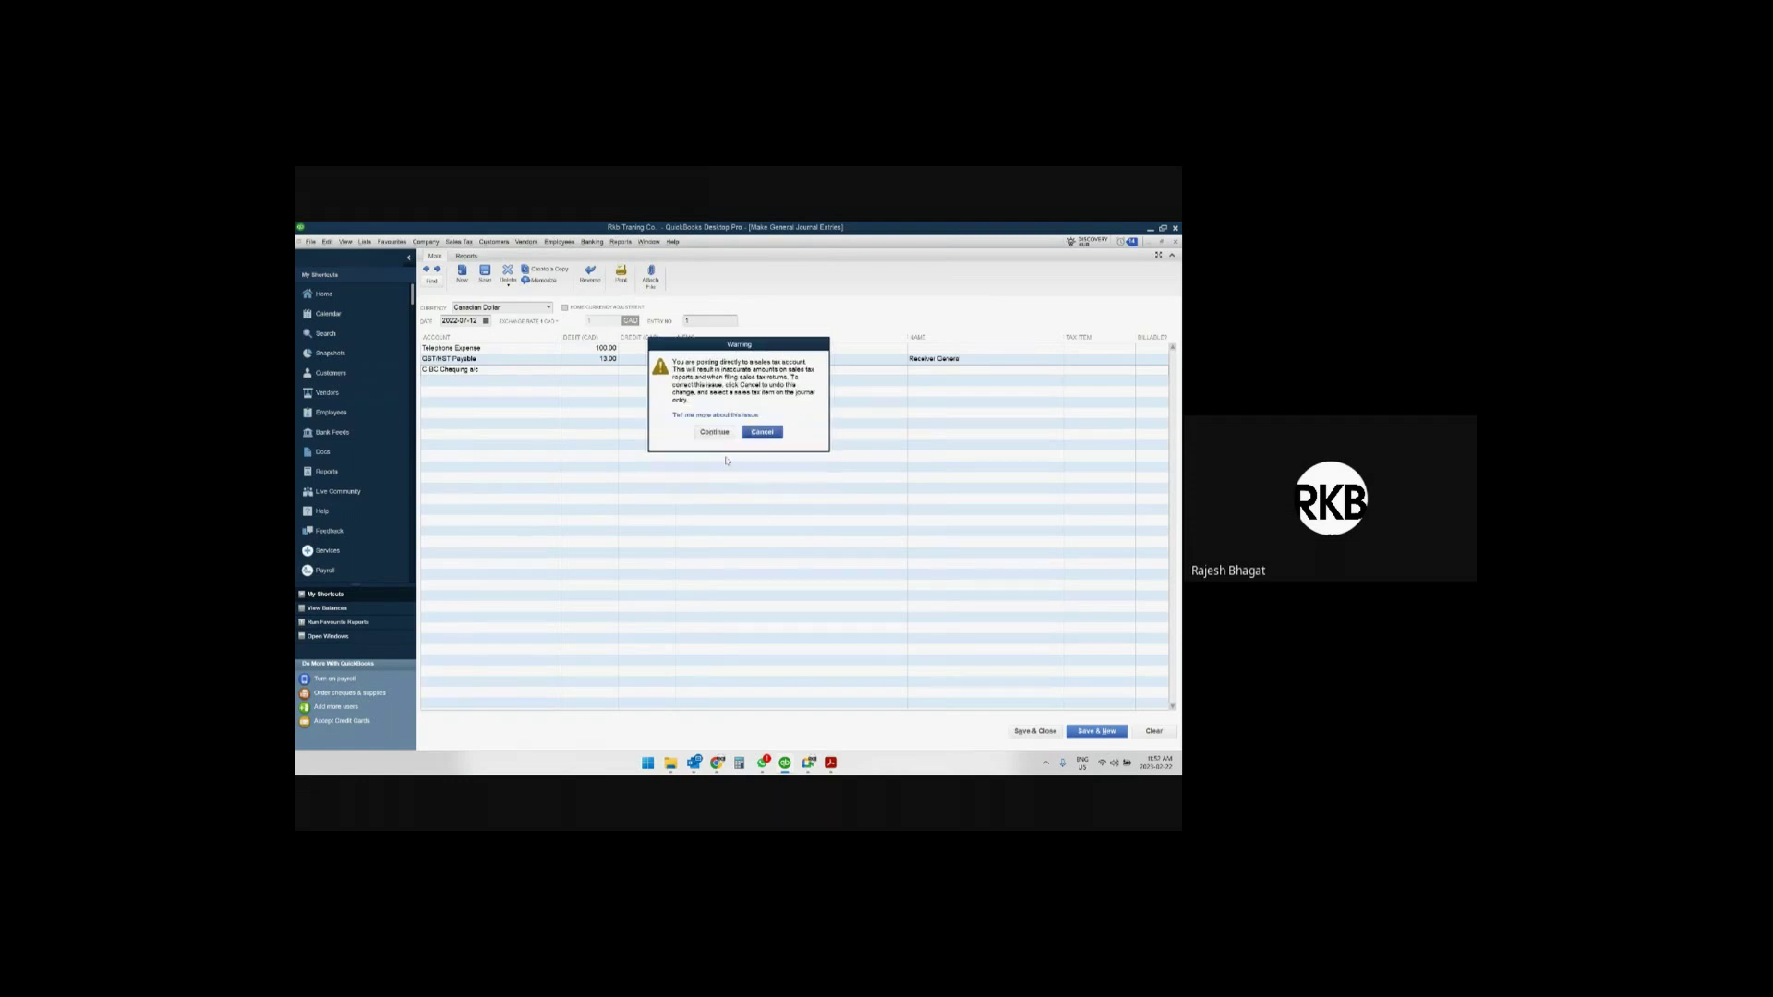
{"action": "left_click", "coordinate": [725, 435]}
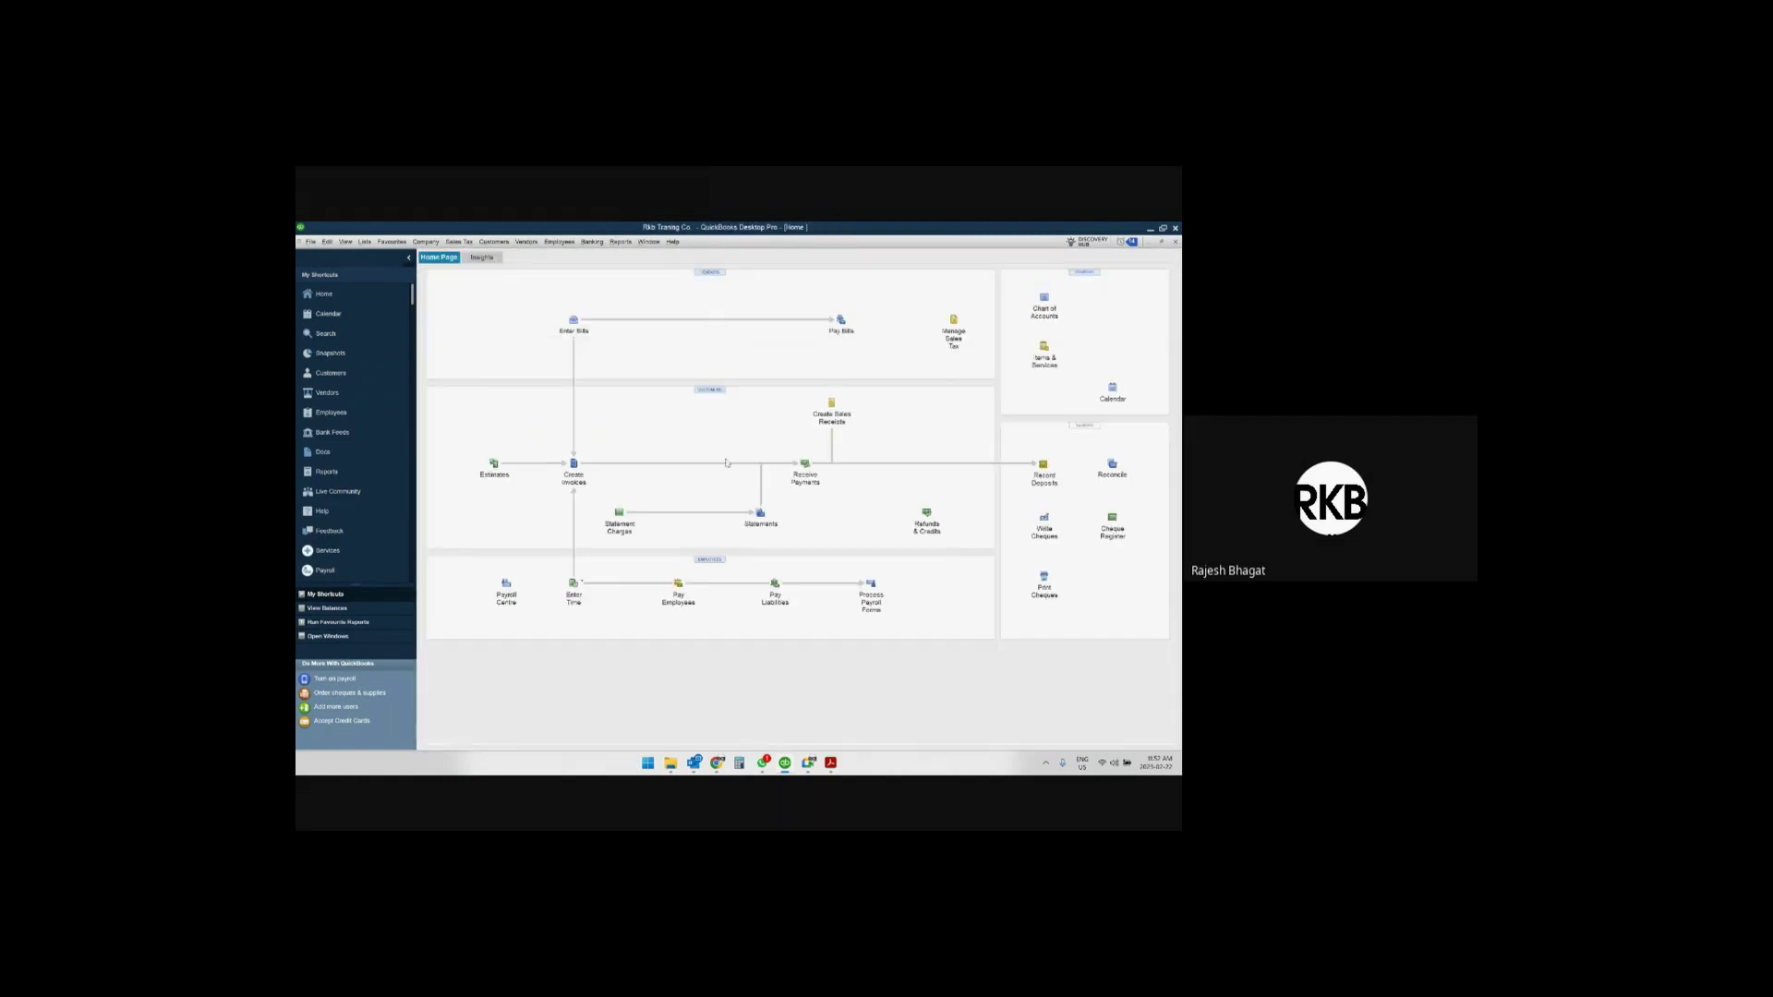
Bring up the Profit & Loss report already open in the background and refresh it for 2022-01-01 through 2023-02-22.
{"action": "left_click", "coordinate": [620, 241]}
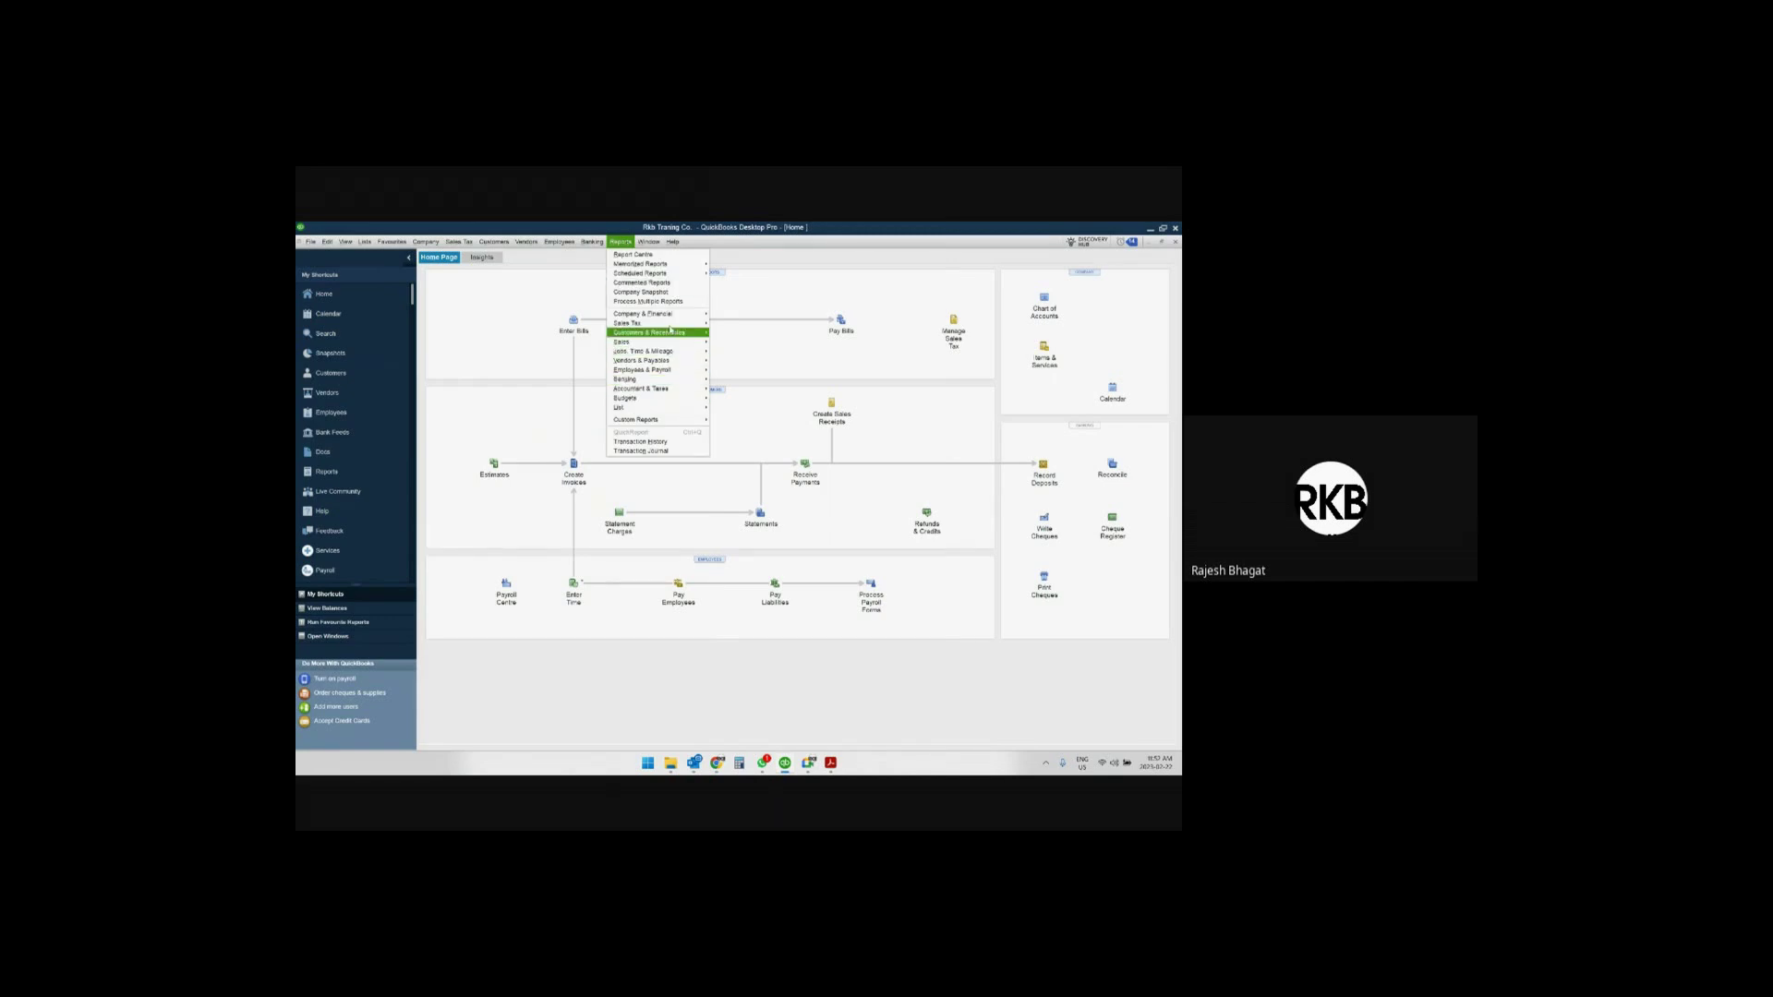
{"action": "mouse_move", "coordinate": [673, 317]}
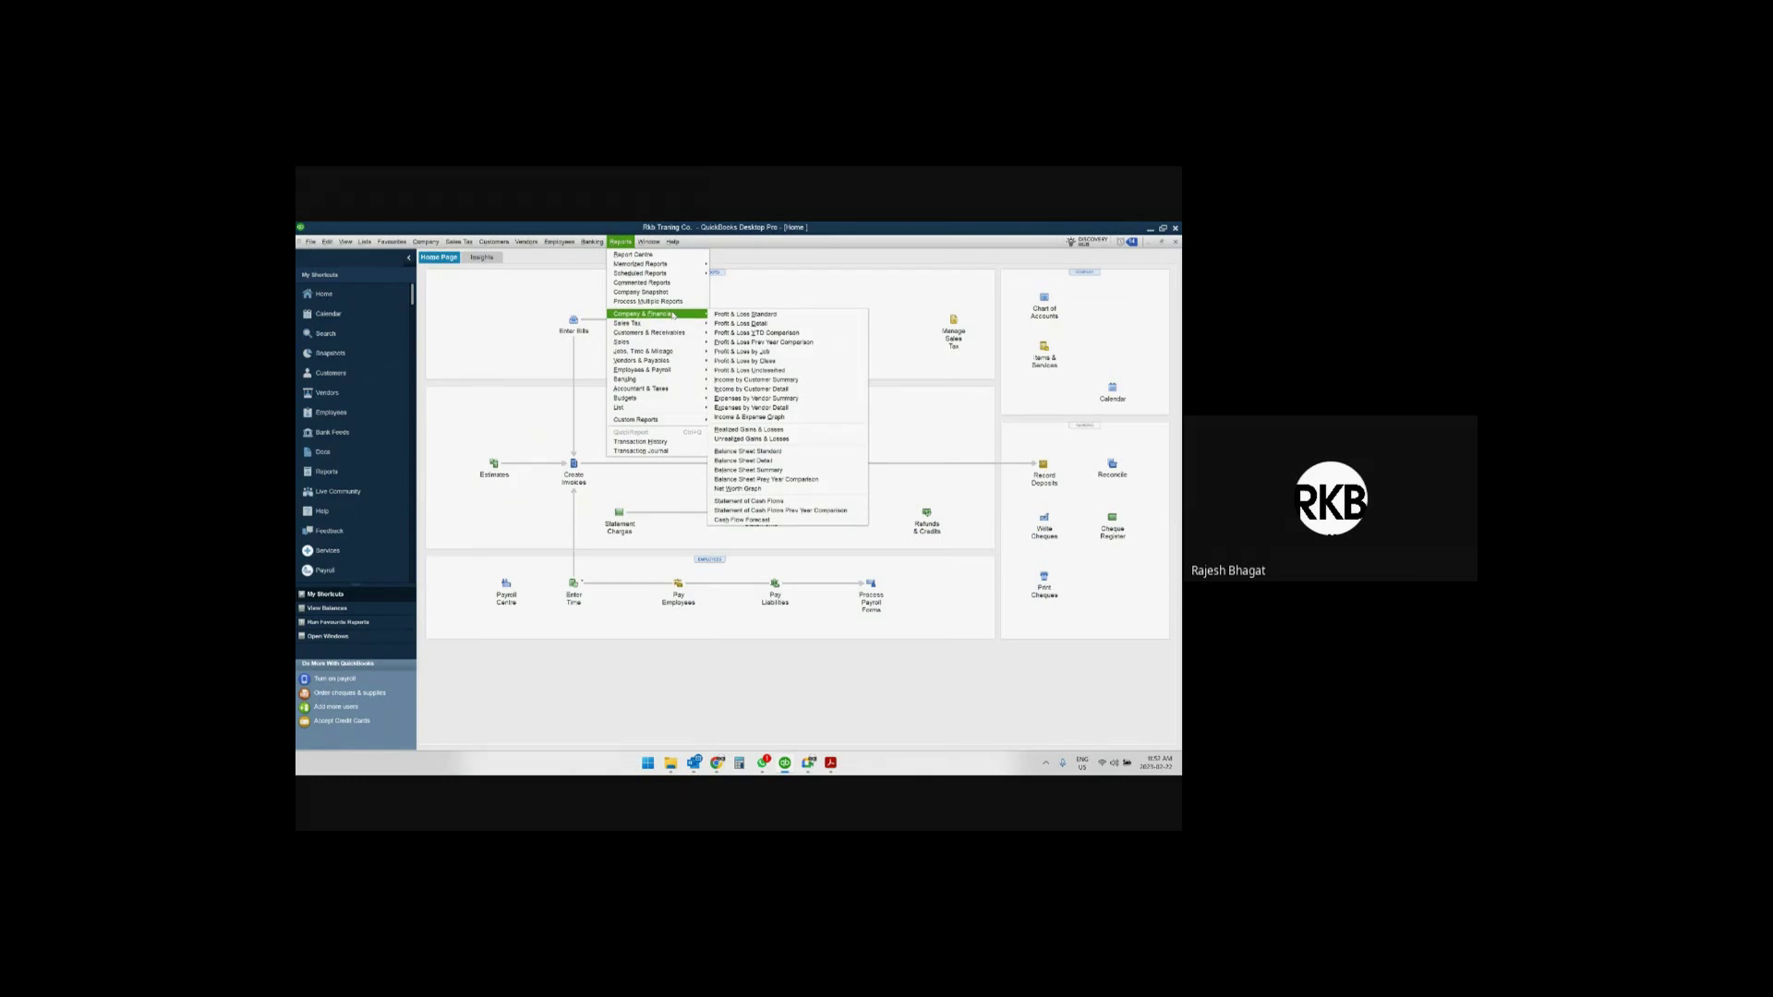
{"action": "mouse_move", "coordinate": [649, 241]}
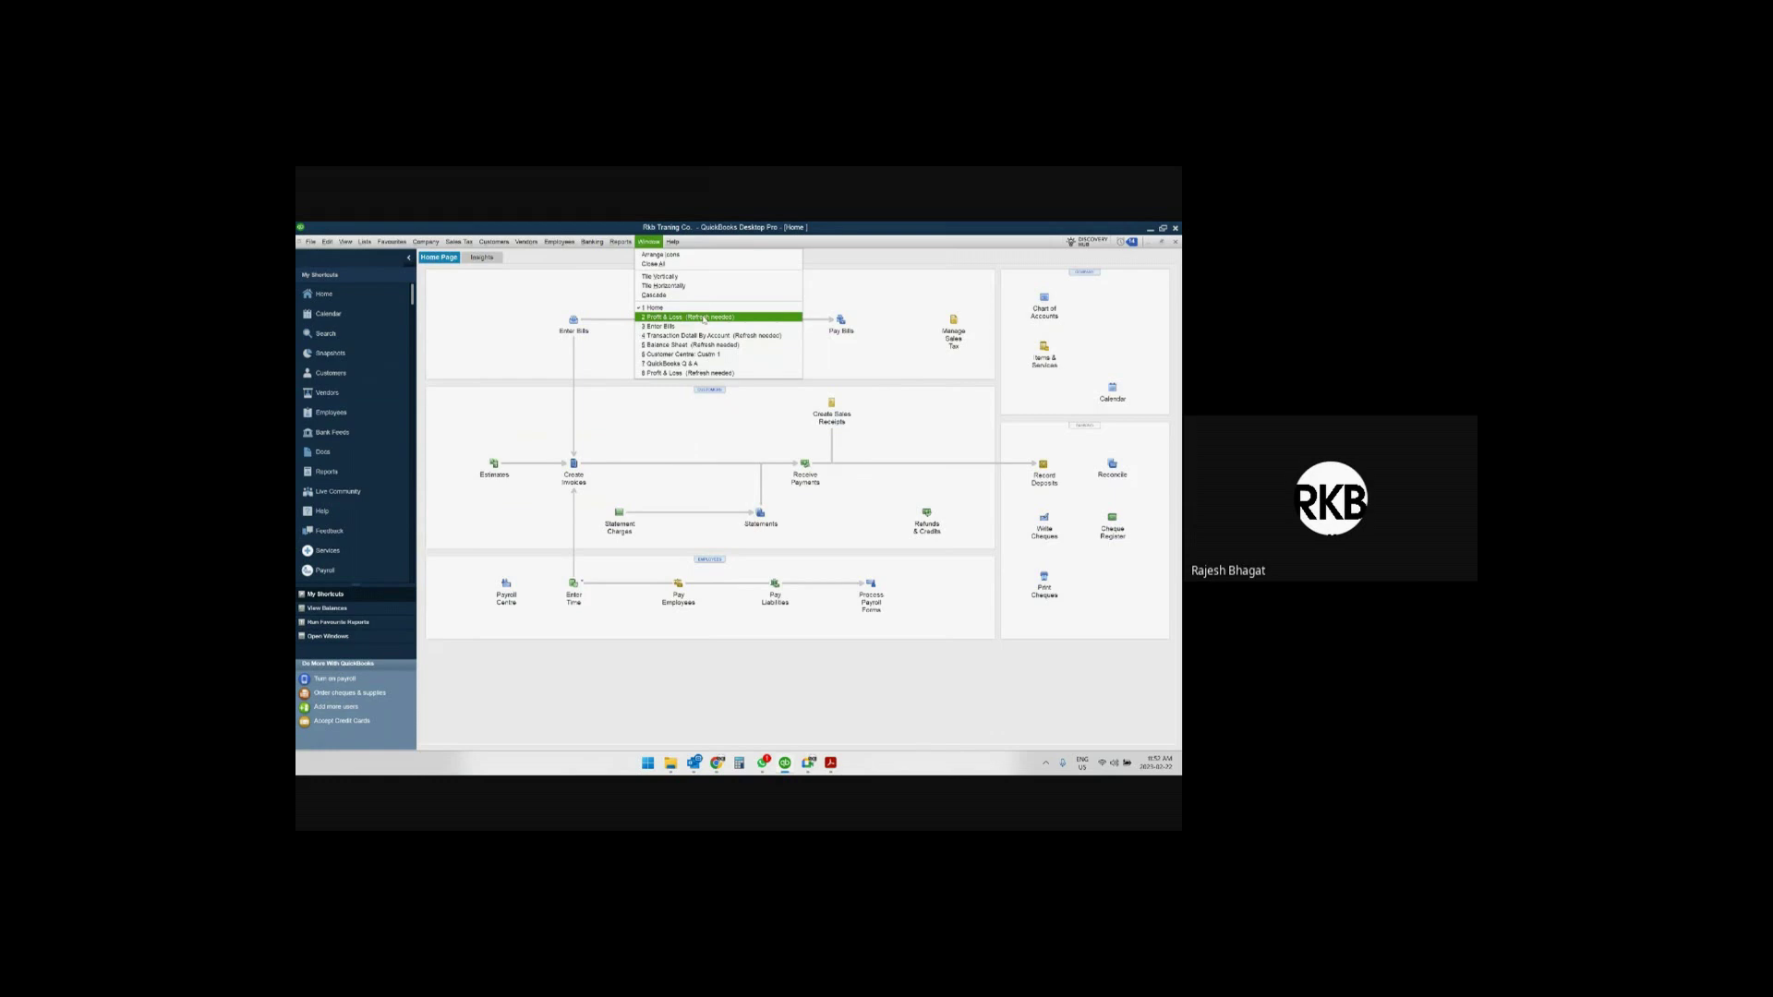
{"action": "left_click", "coordinate": [704, 317]}
{"action": "left_click", "coordinate": [572, 435]}
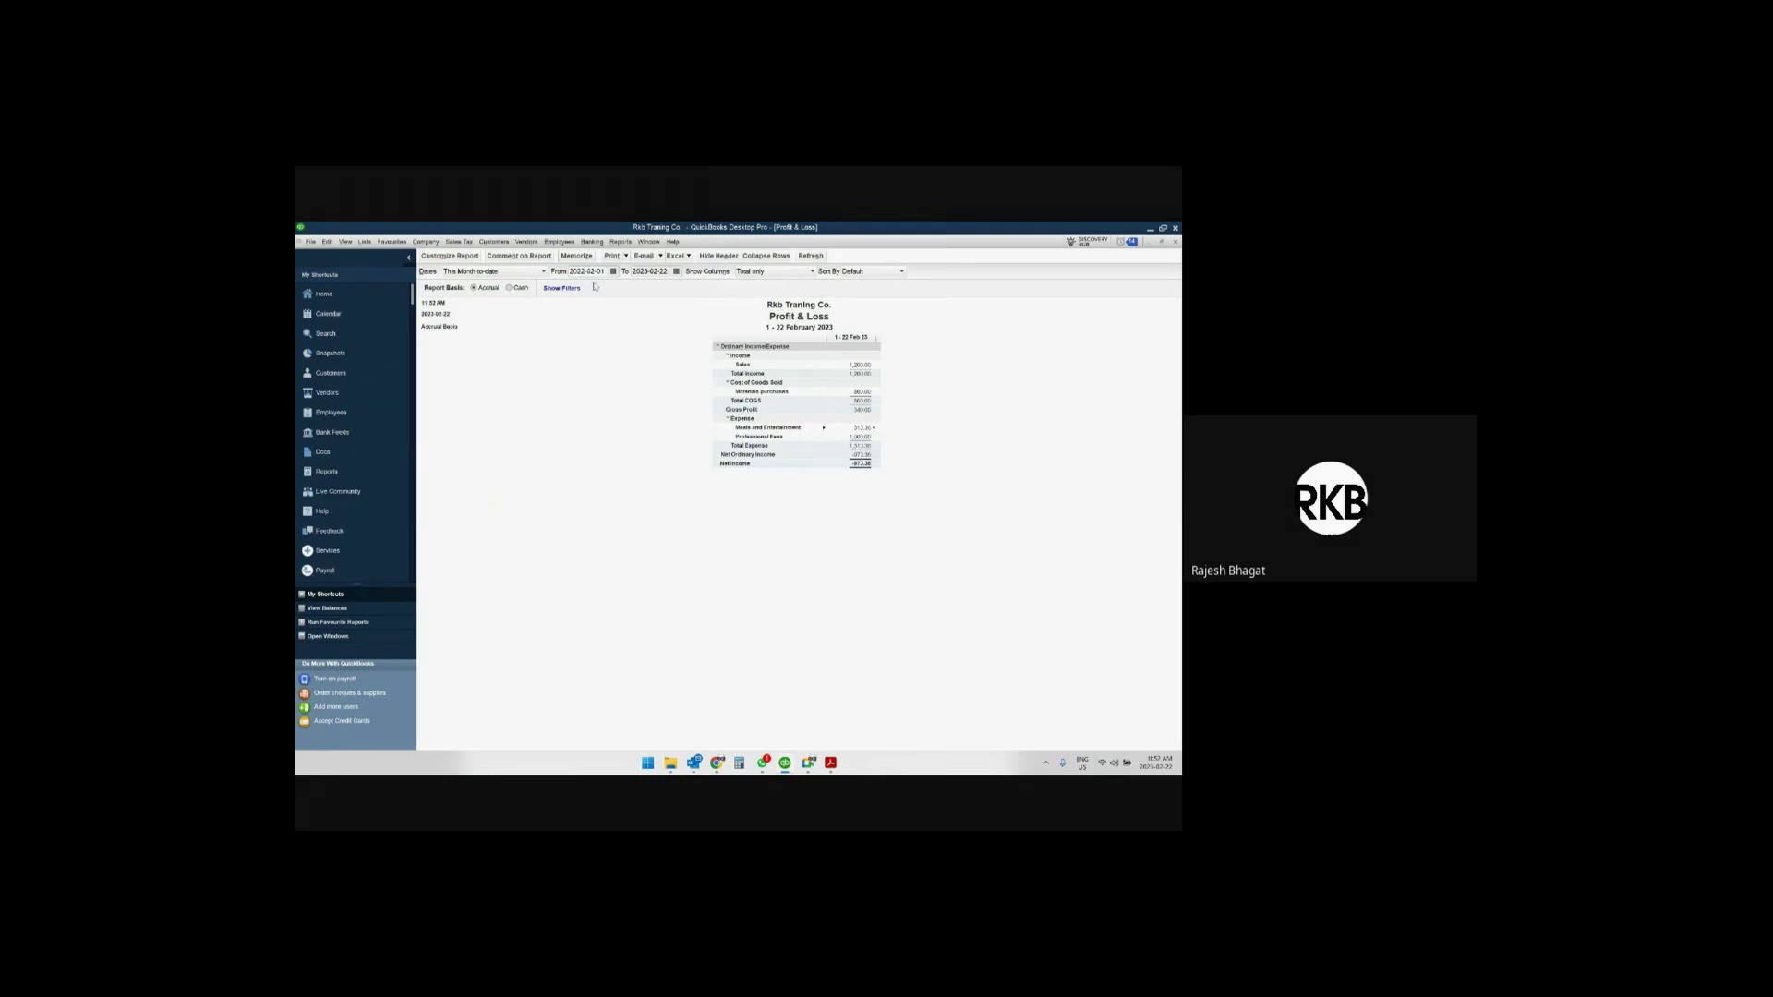
{"action": "left_click", "coordinate": [653, 270]}
{"action": "left_click", "coordinate": [812, 256]}
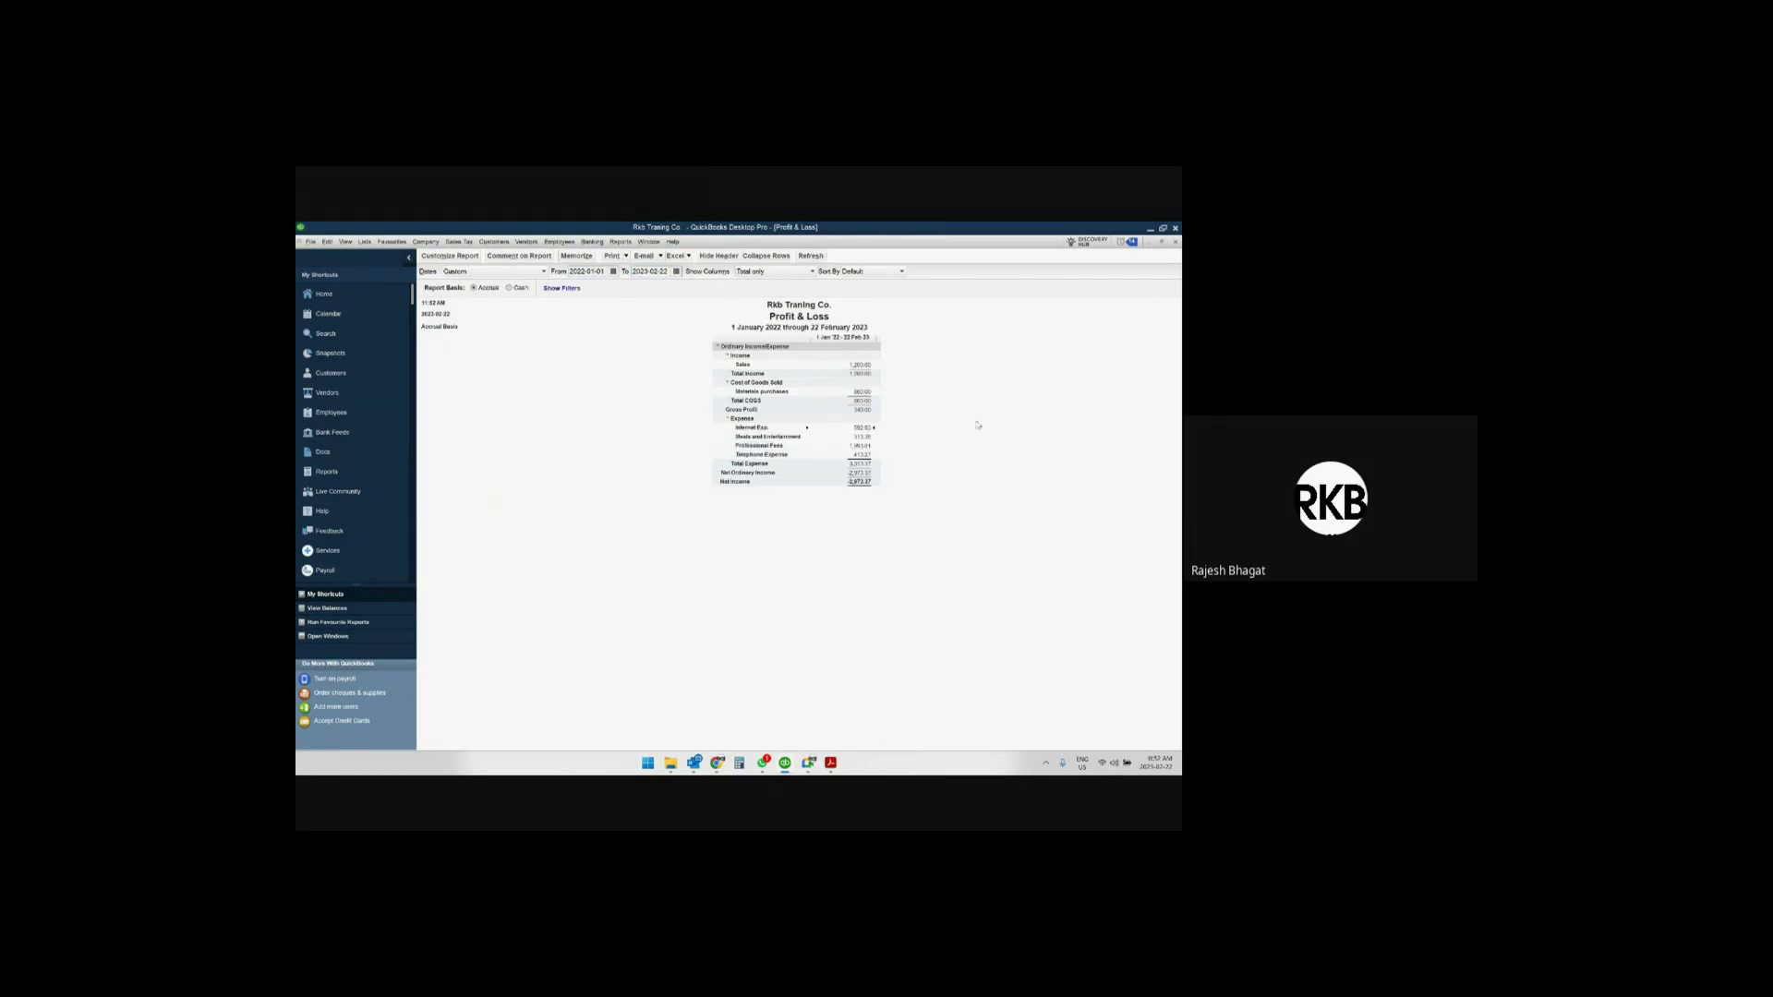
Drill into the Telephone Expense transactions and open the general journal entry listed there, dismissing the numbering notice.
{"action": "double_click", "coordinate": [859, 455]}
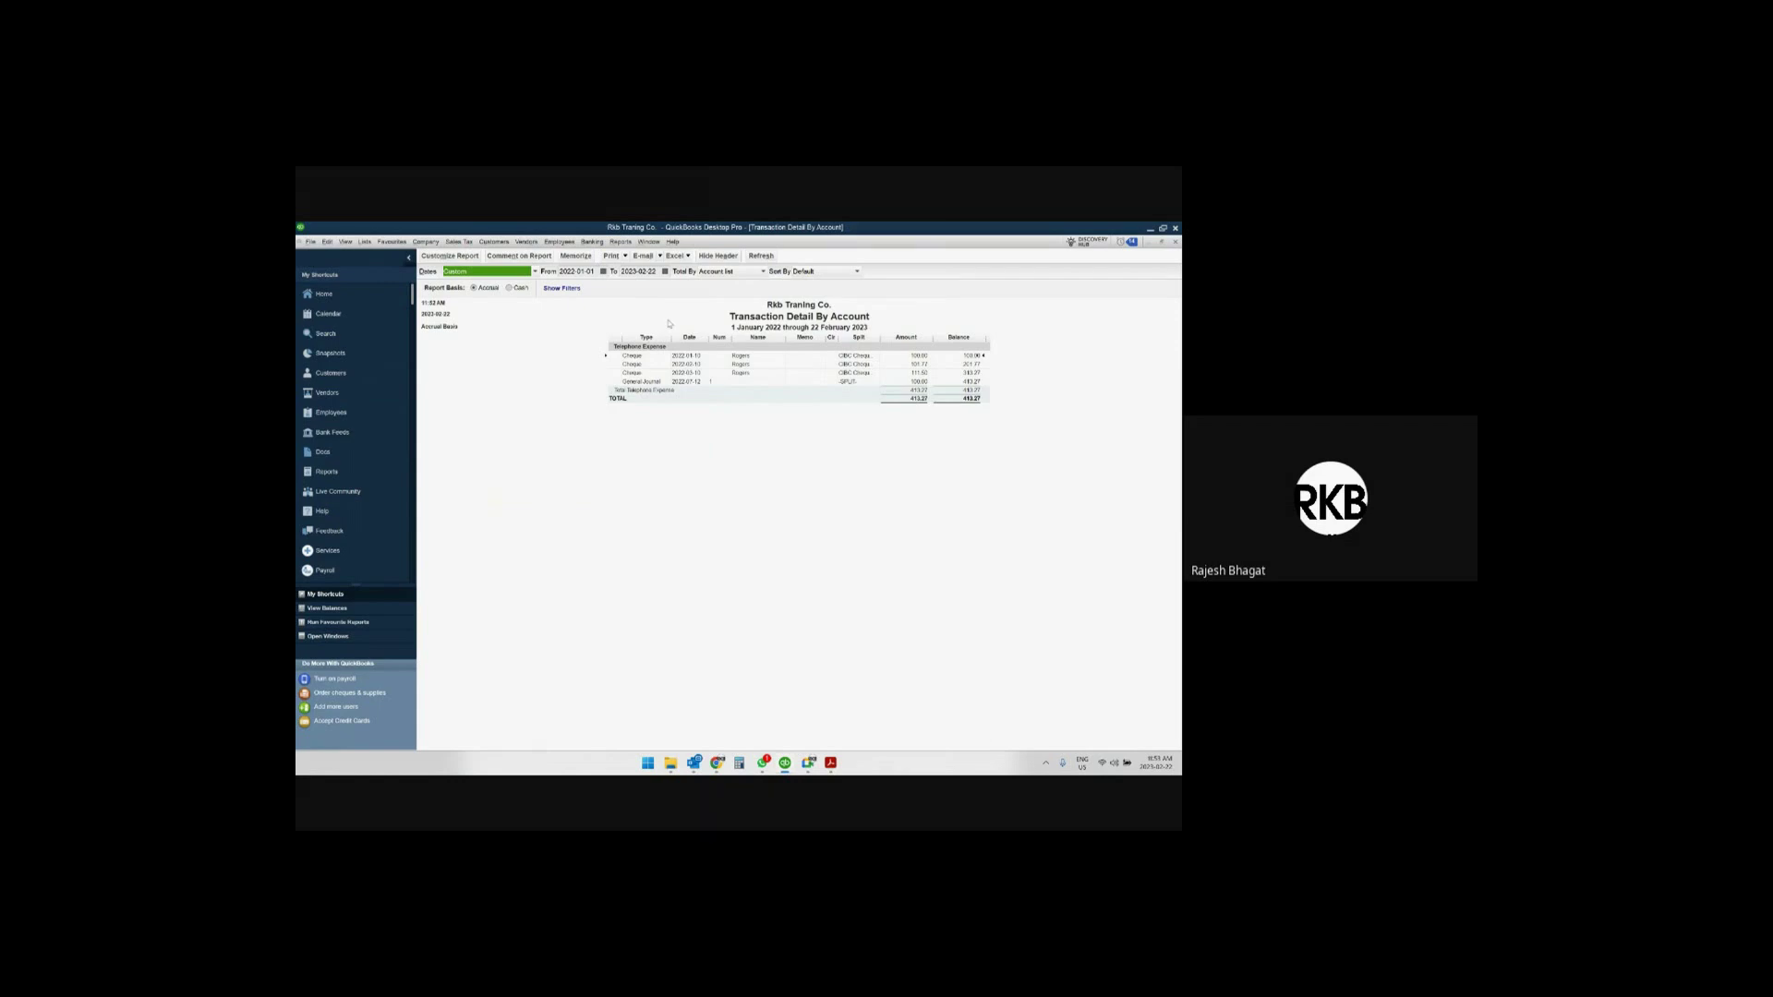
{"action": "double_click", "coordinate": [920, 382]}
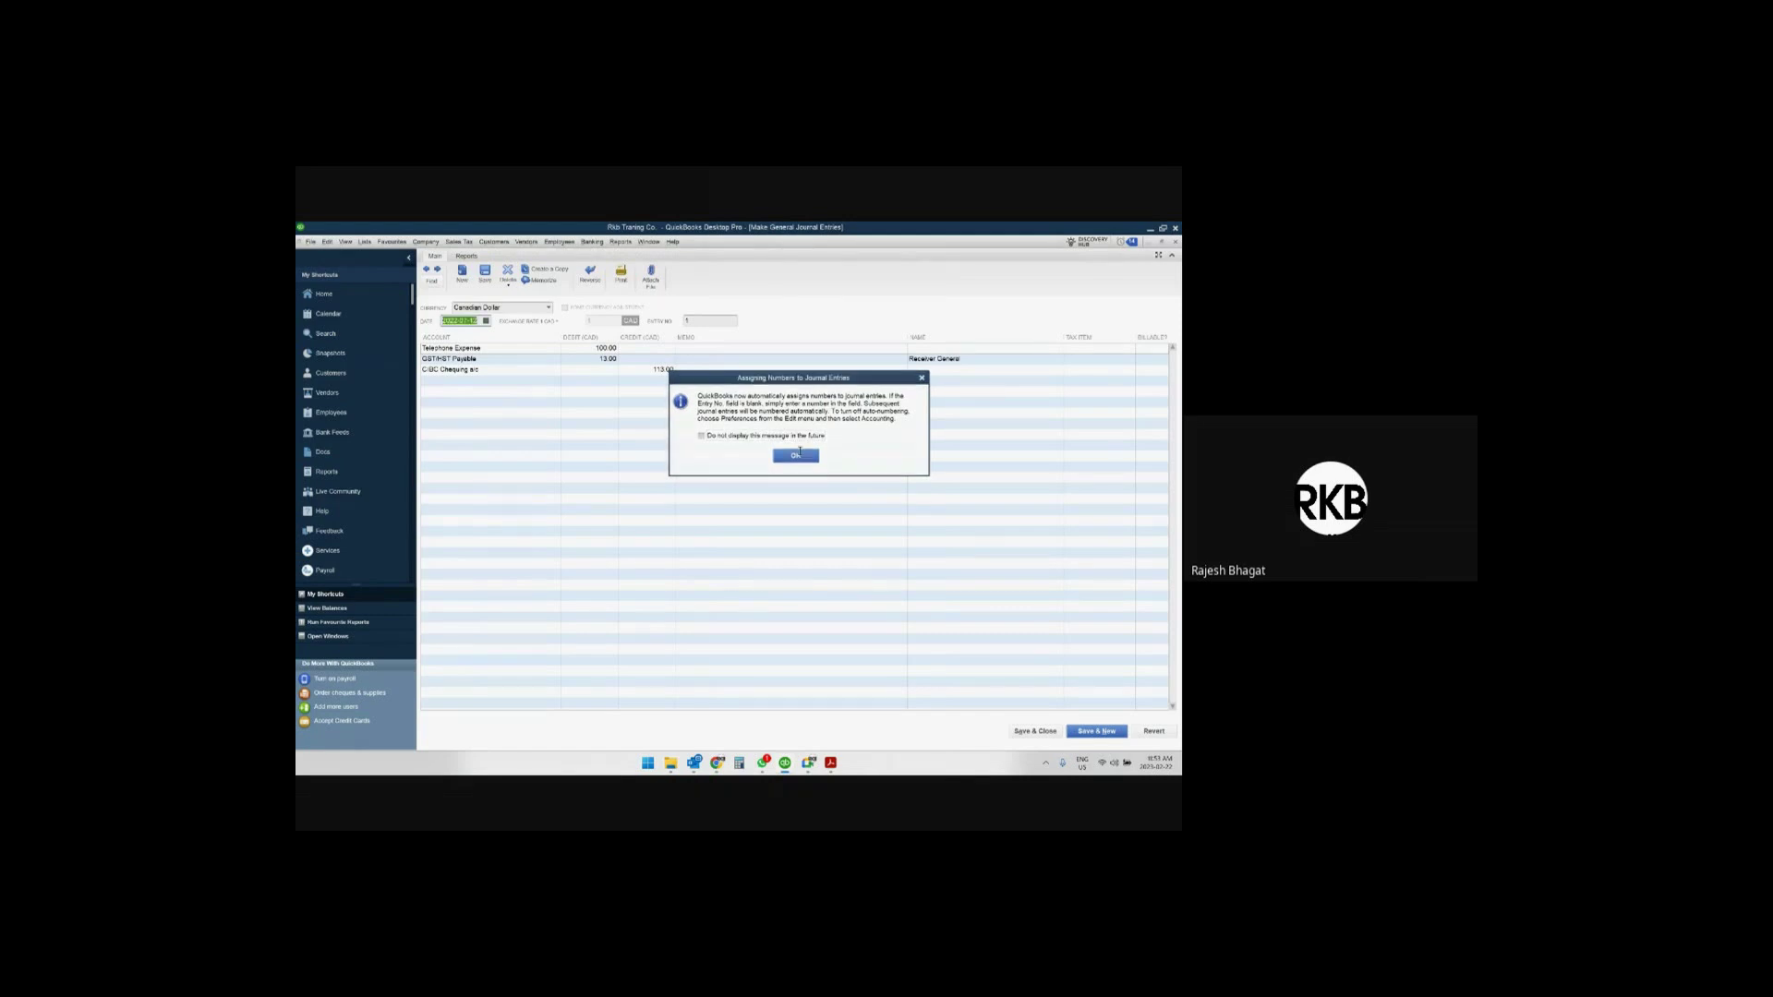
{"action": "left_click", "coordinate": [795, 455]}
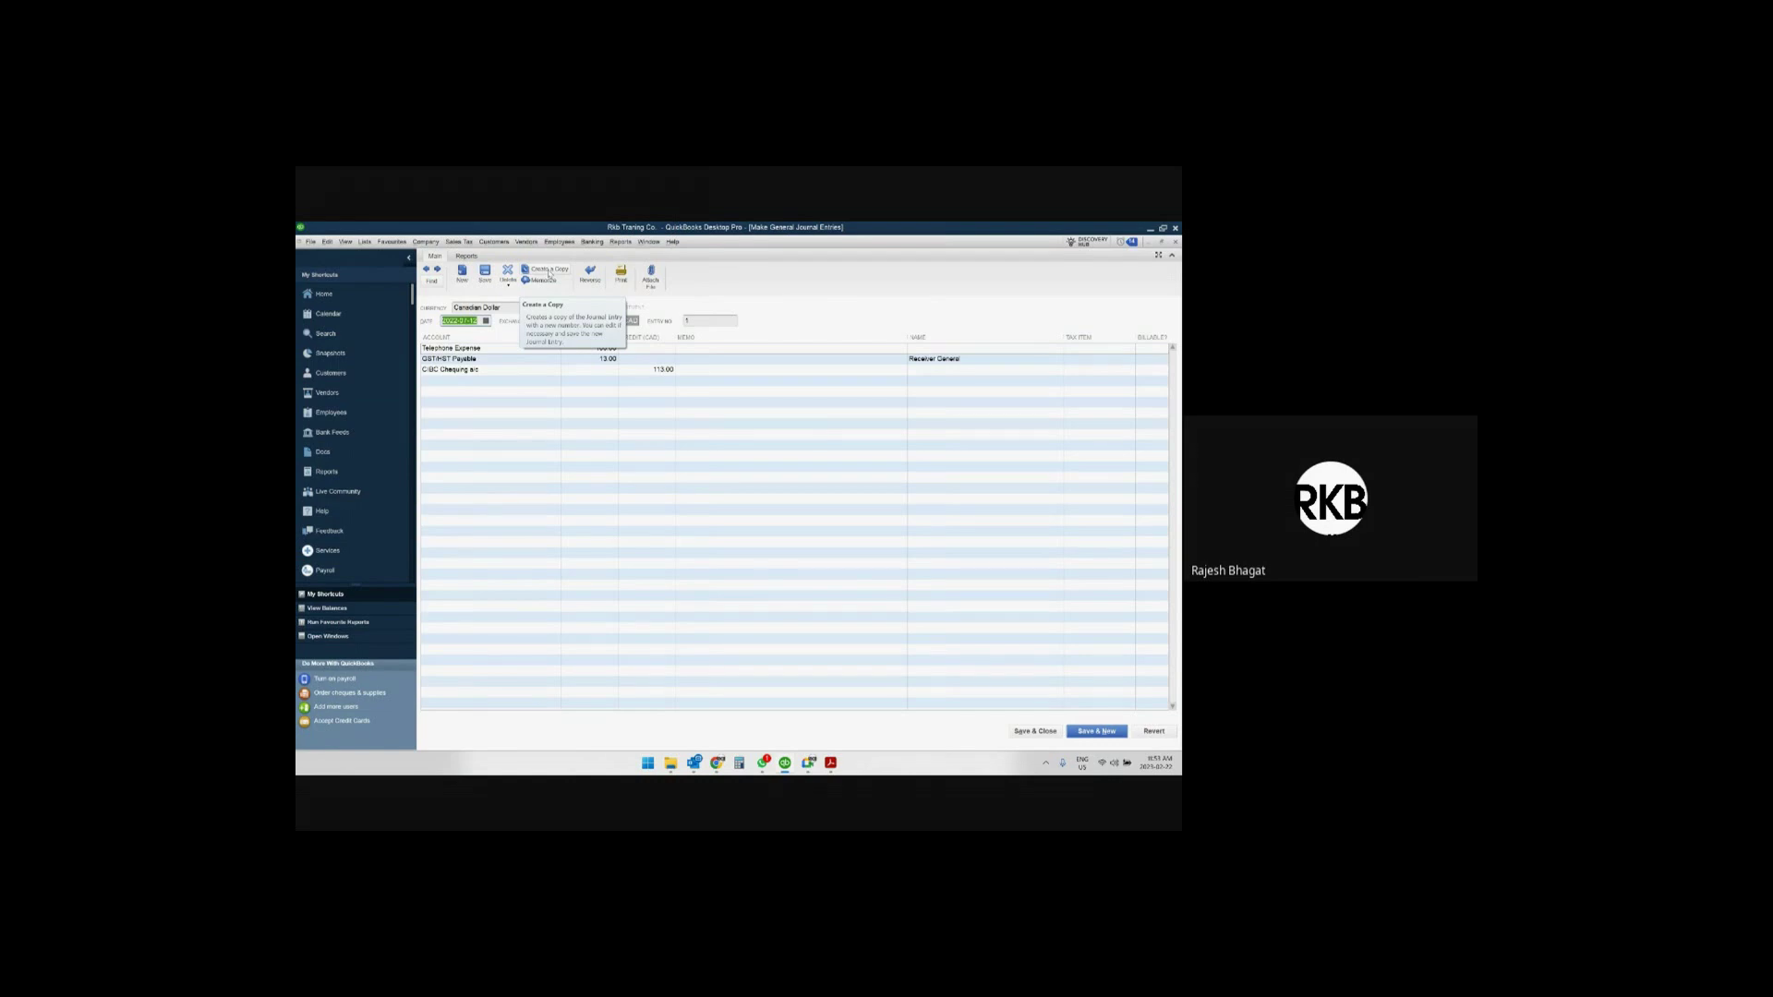
Duplicate the journal entry and set the telephone debit to 200, the GST/HST Payable debit to 26 and the CIBC chequing credit to 226.
{"action": "left_click", "coordinate": [550, 273]}
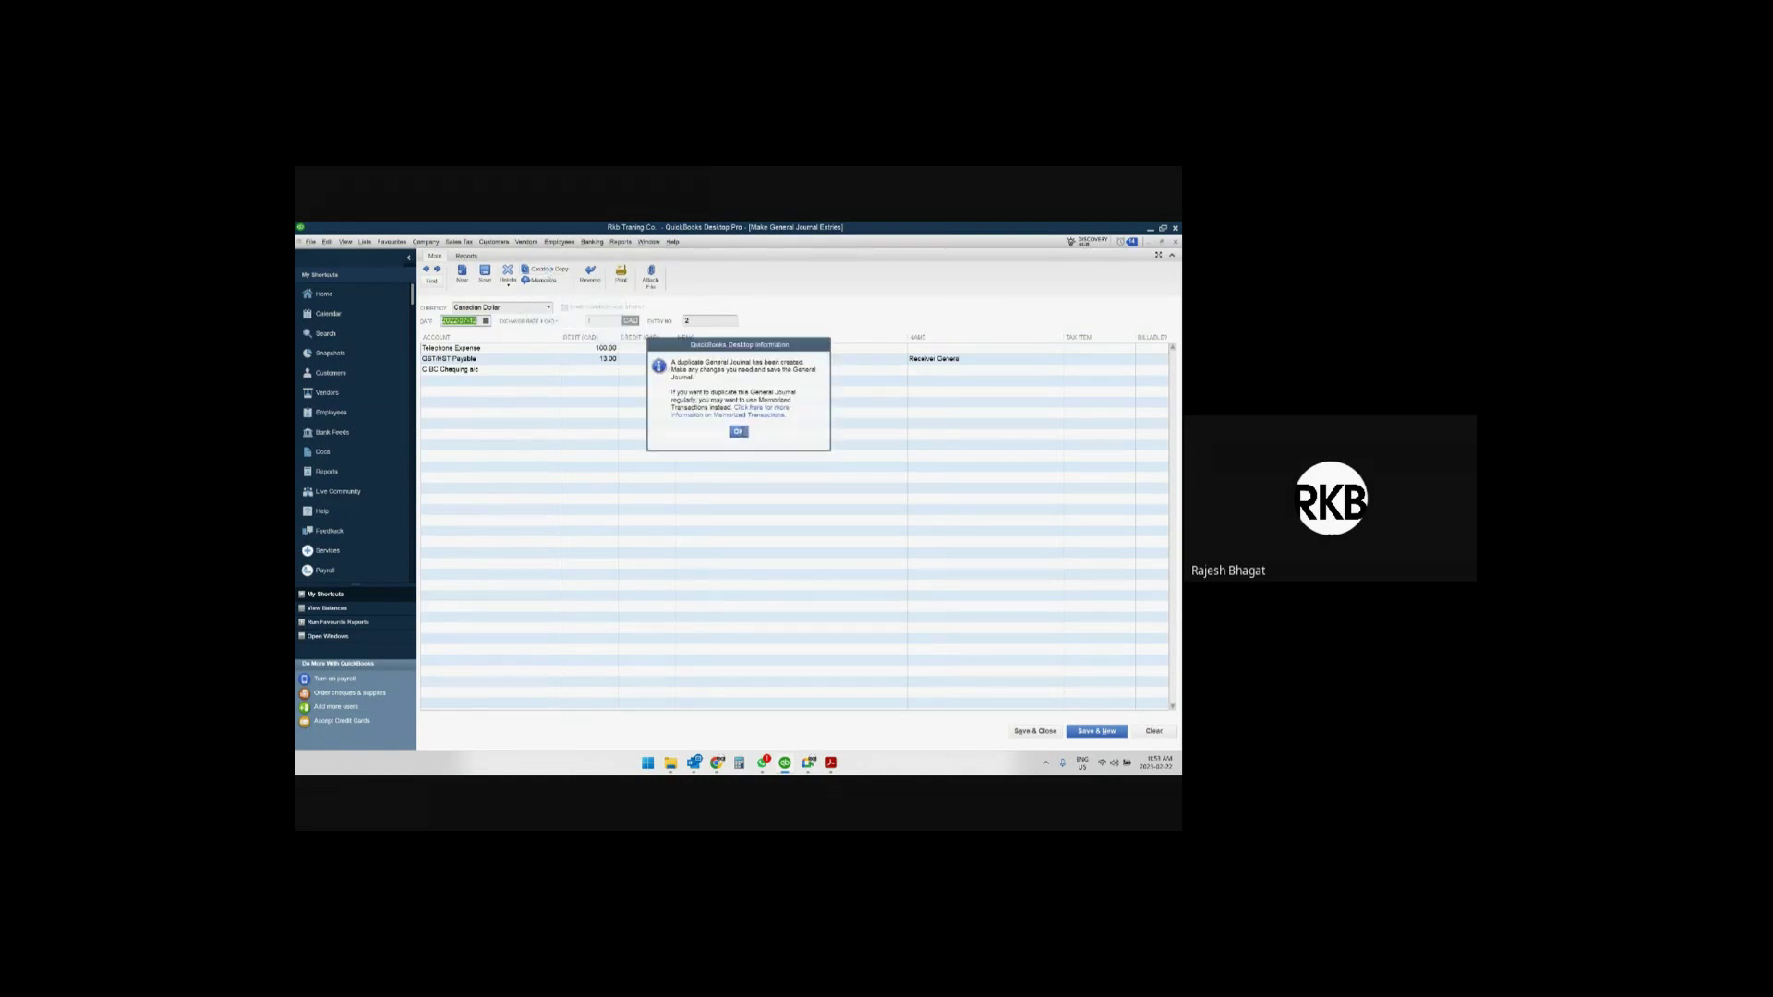
{"action": "left_click", "coordinate": [738, 432]}
{"action": "left_click", "coordinate": [587, 347]}
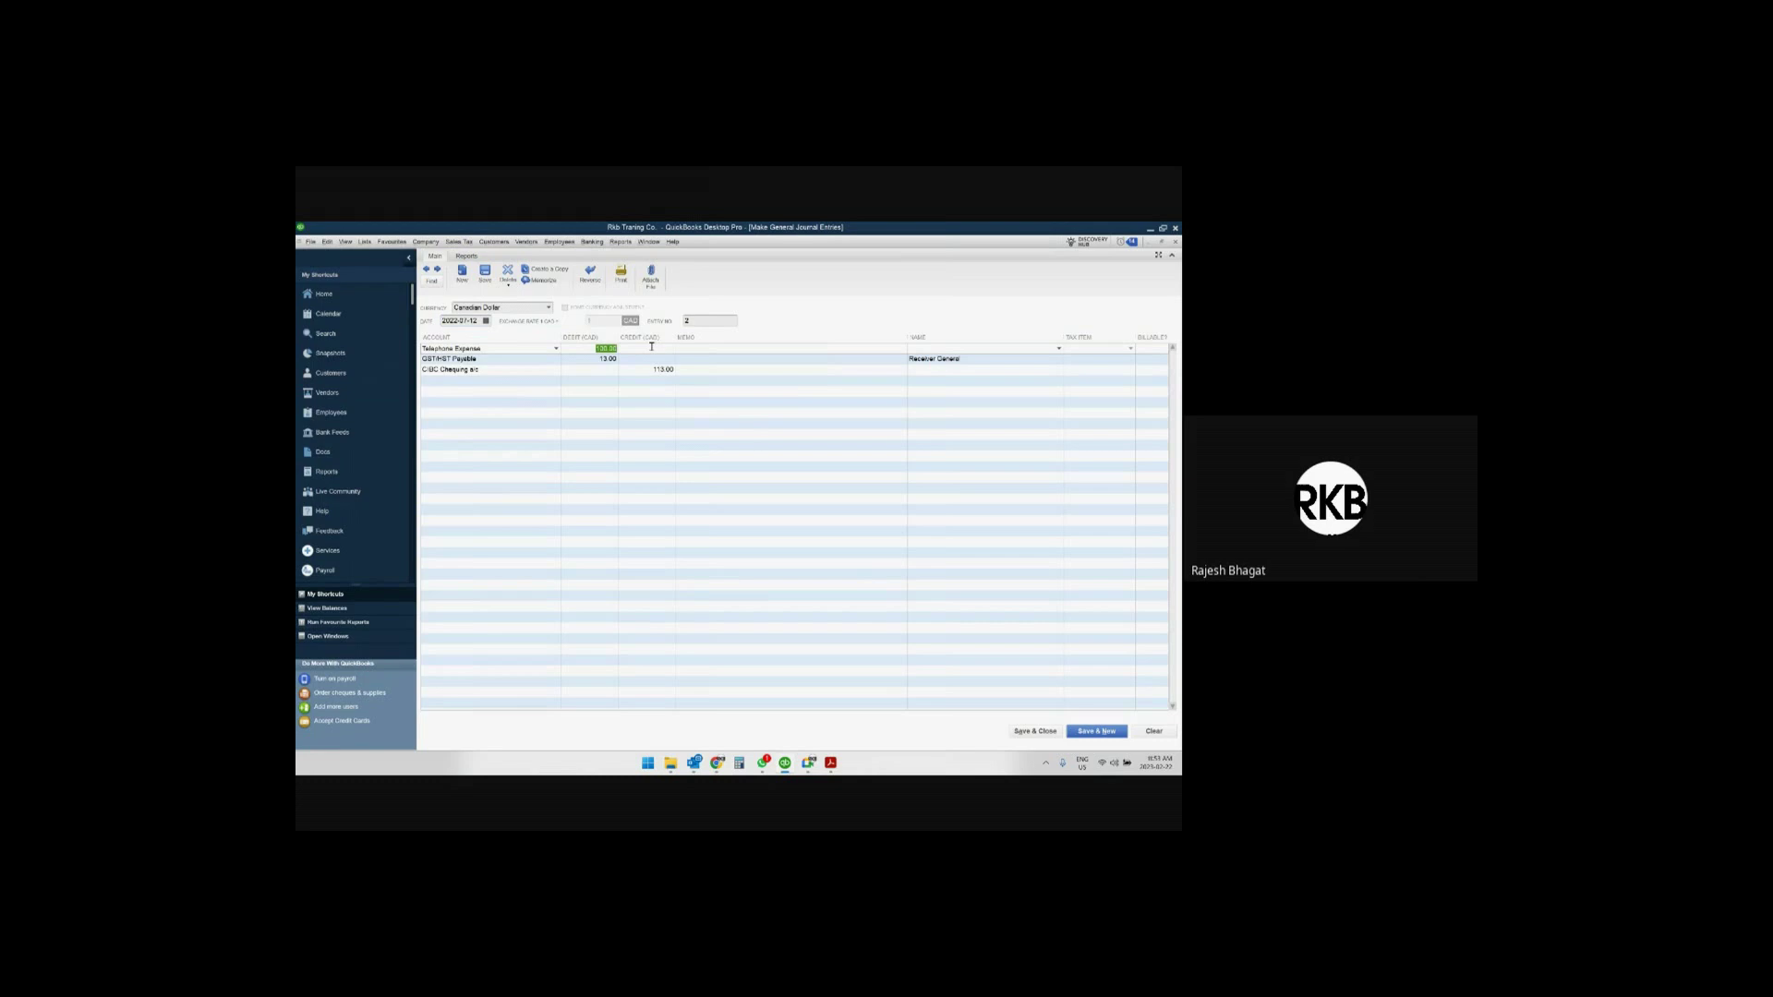
{"action": "type", "text": "200"}
{"action": "left_click", "coordinate": [667, 349]}
{"action": "left_click", "coordinate": [601, 361]}
{"action": "type", "text": "26.00"}
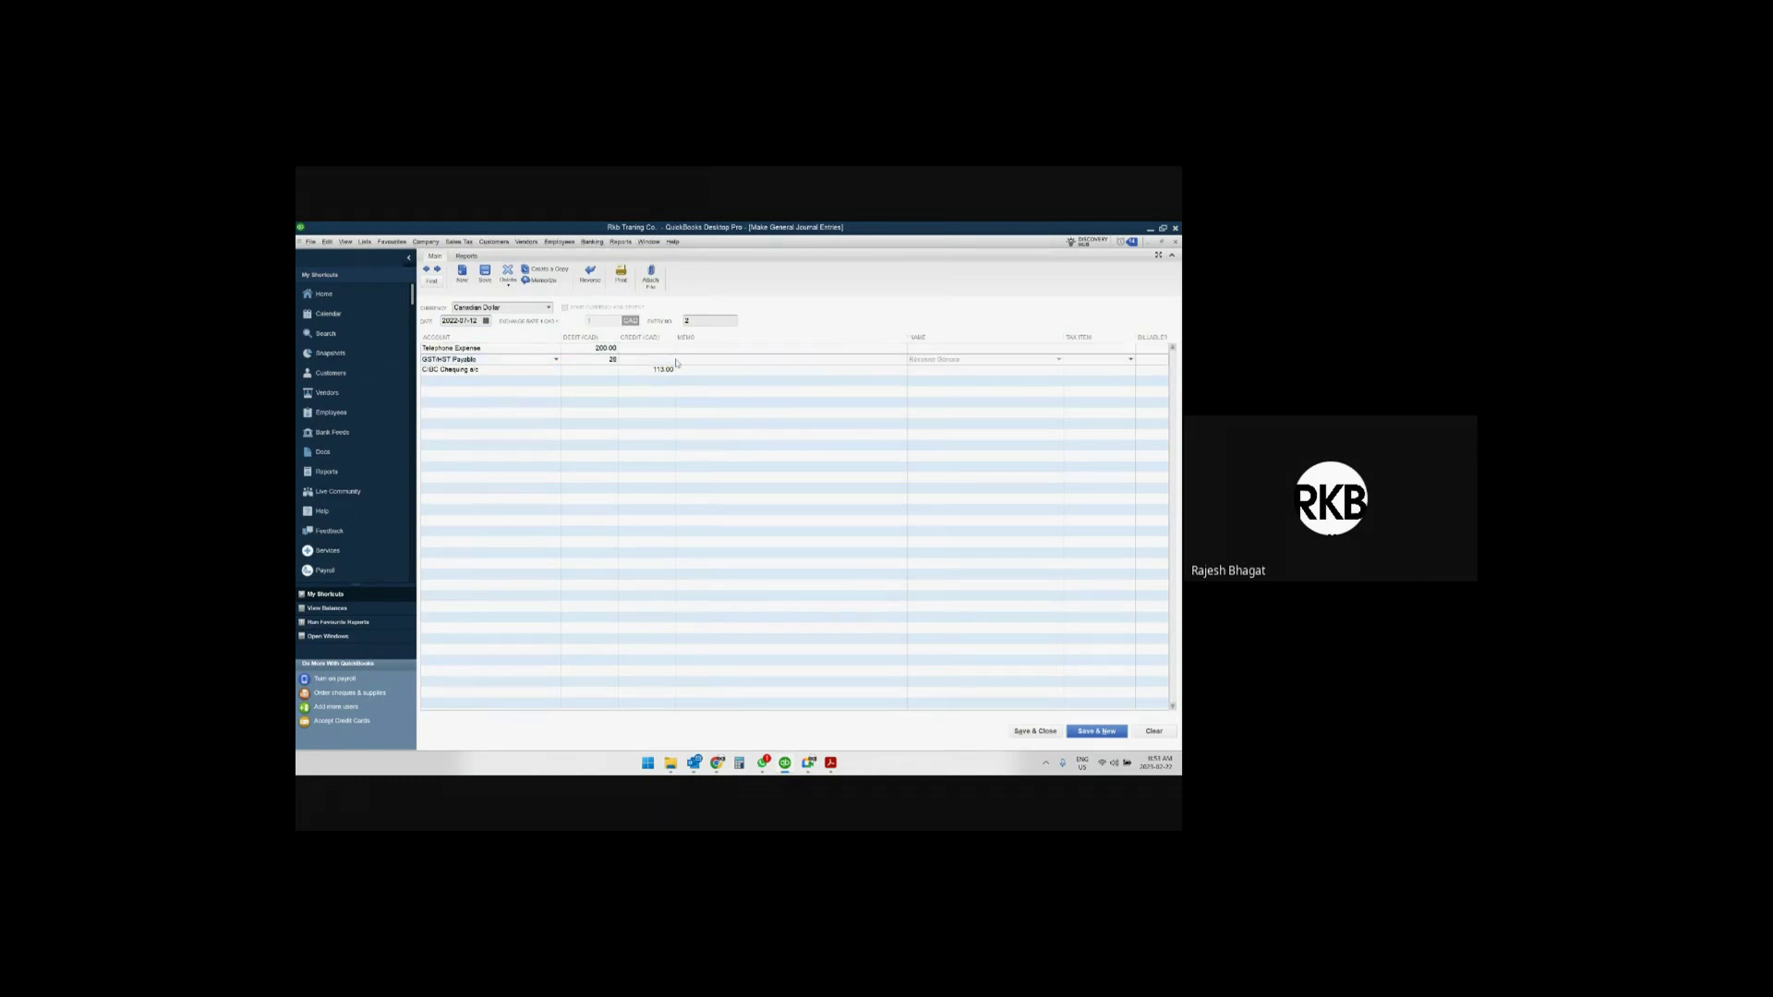
{"action": "left_click", "coordinate": [659, 370]}
{"action": "type", "text": "2"}
{"action": "type", "text": "26"}
{"action": "key", "text": "Tab"}
Save and close the duplicate journal entry, accepting its past date and direct sales tax posting, and refresh the Telephone Expense transaction report.
{"action": "left_click", "coordinate": [1032, 730]}
{"action": "left_click", "coordinate": [720, 482]}
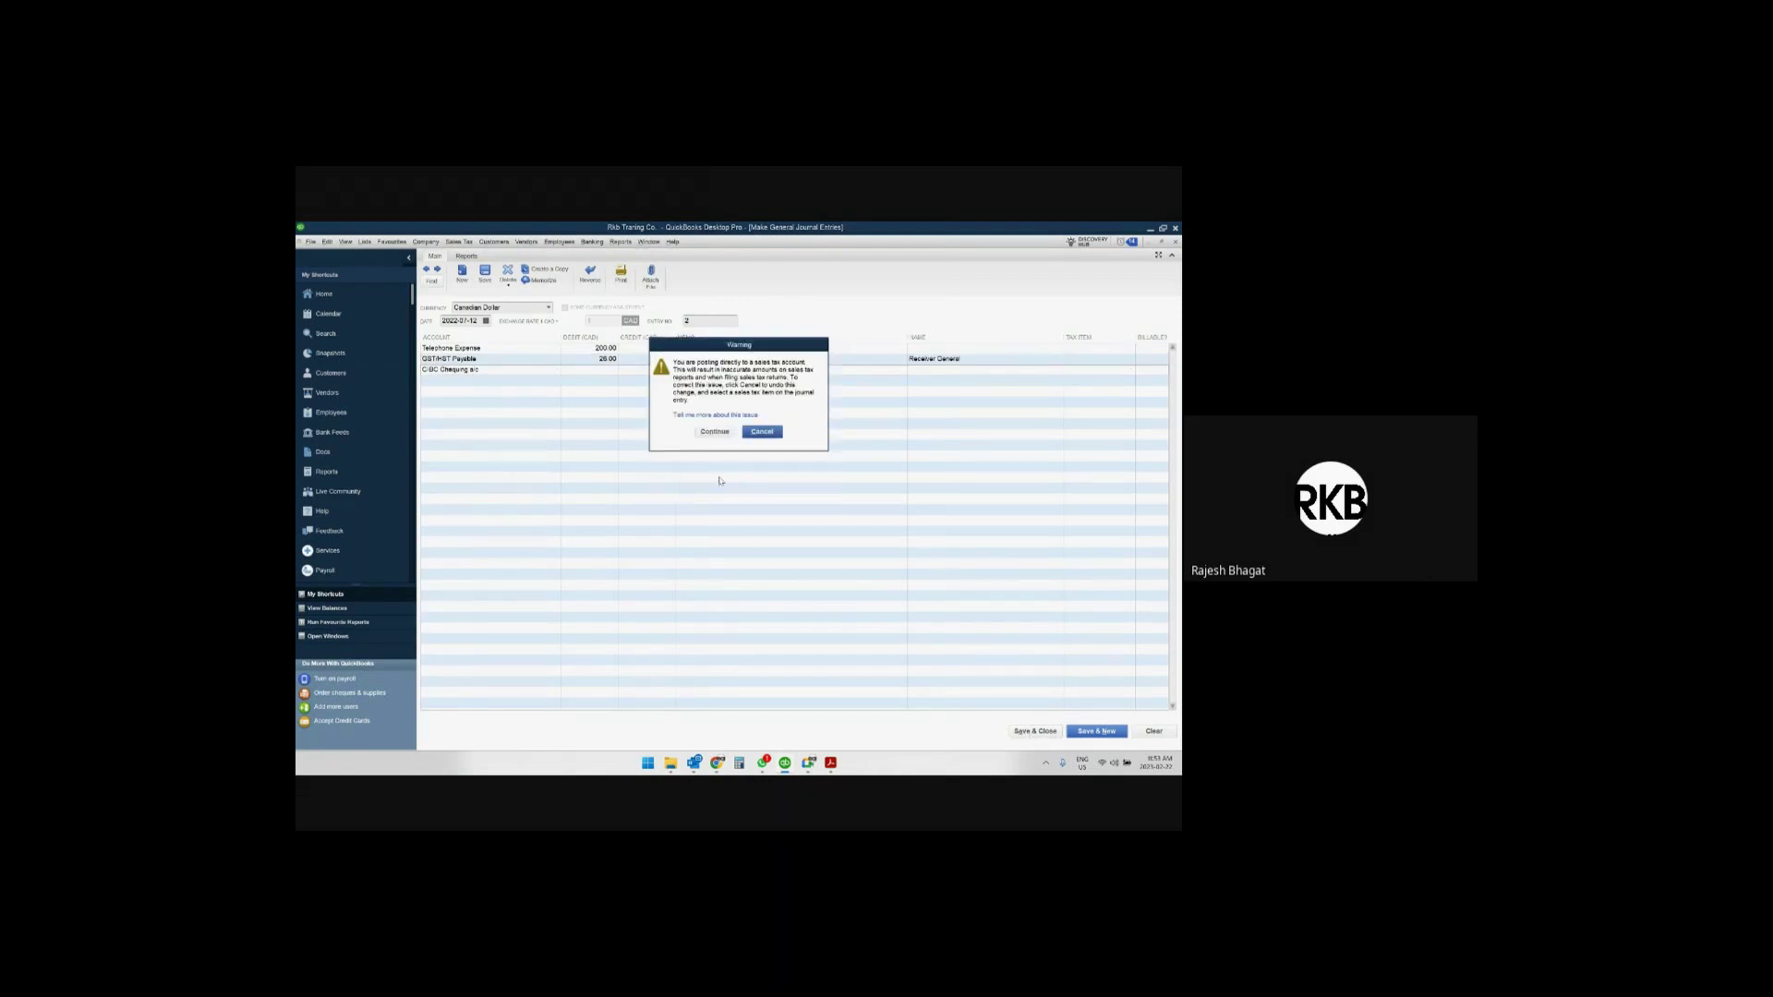
{"action": "left_click", "coordinate": [714, 430]}
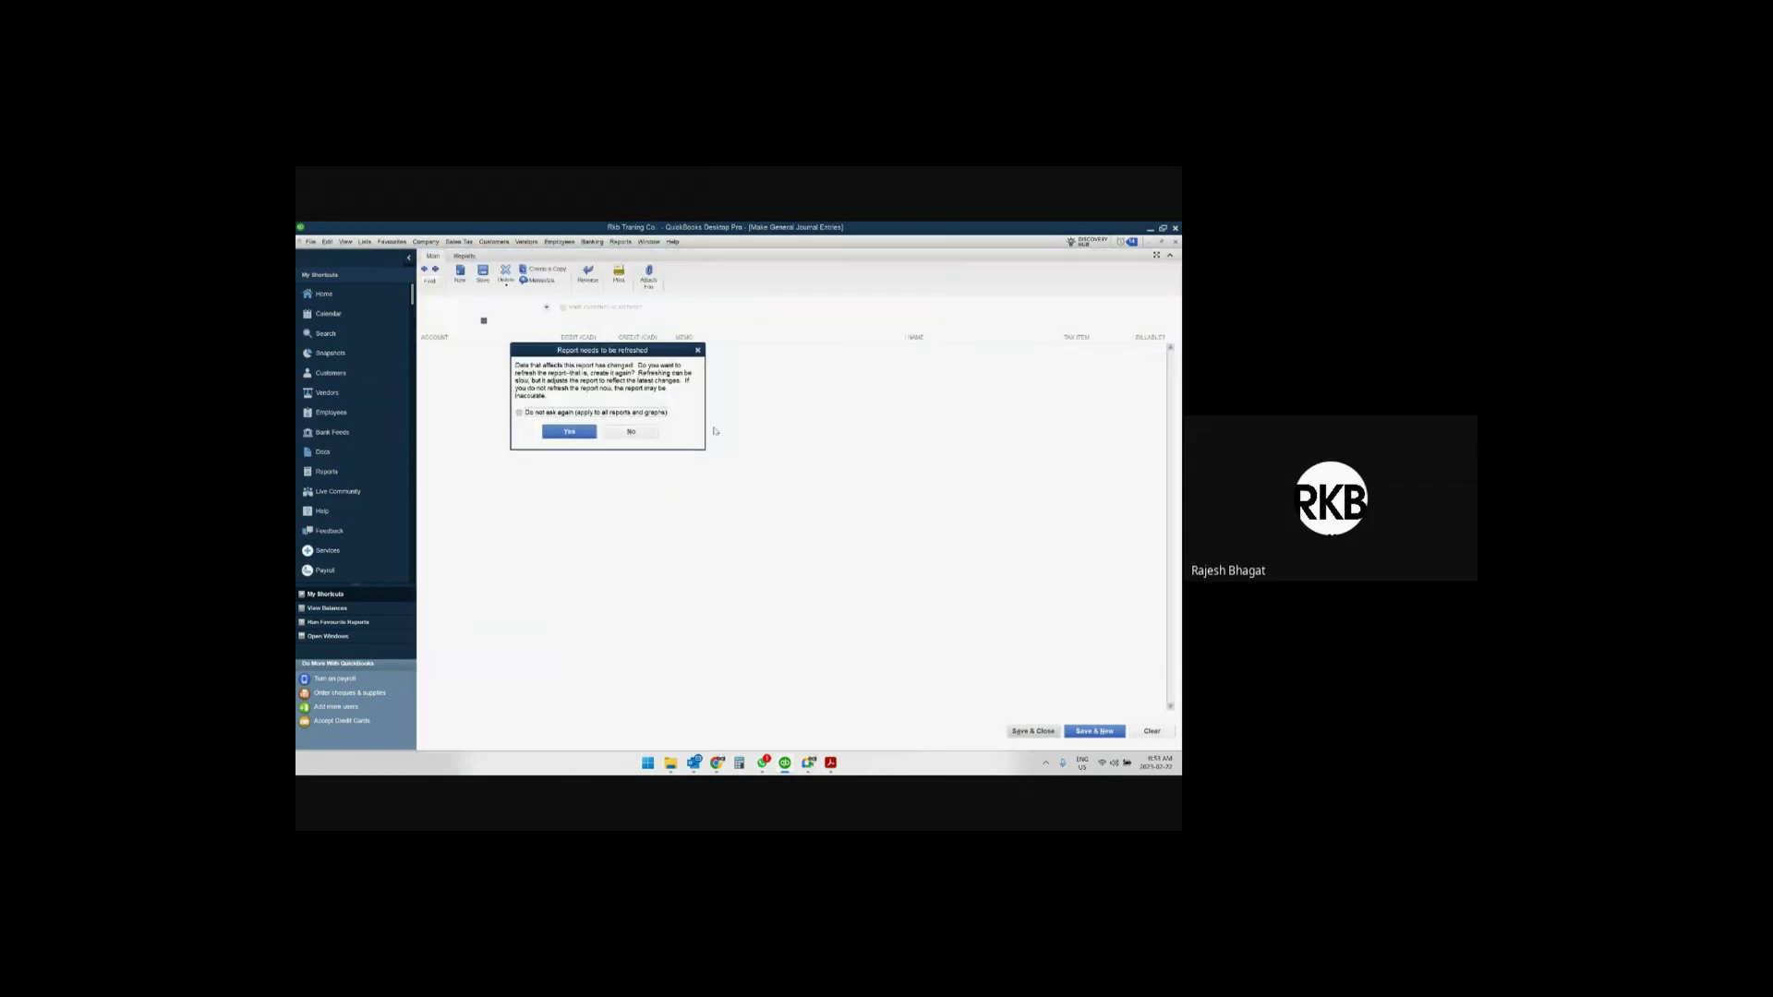
{"action": "left_click", "coordinate": [583, 432]}
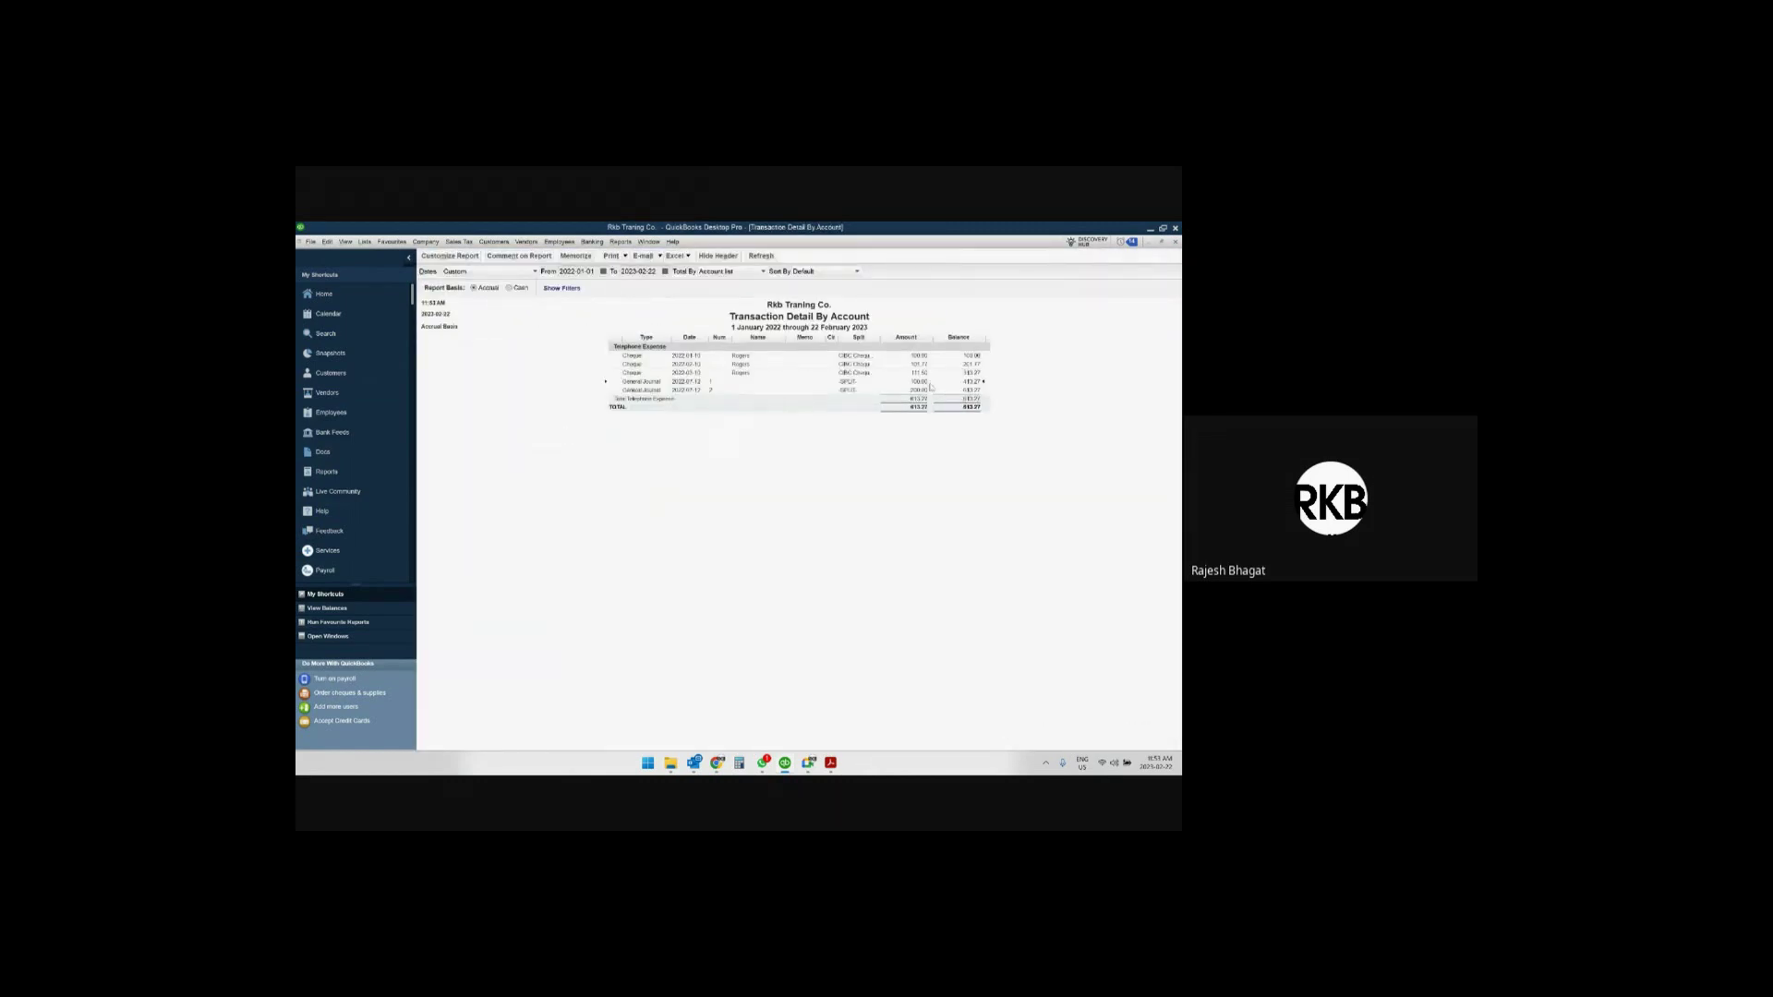
{"action": "double_click", "coordinate": [695, 392]}
From the Customer Centre, duplicate the customer's 1,130.00 invoice dated 2023-02-22 and save the copy with the past date 2022-07-12.
{"action": "left_click", "coordinate": [331, 373]}
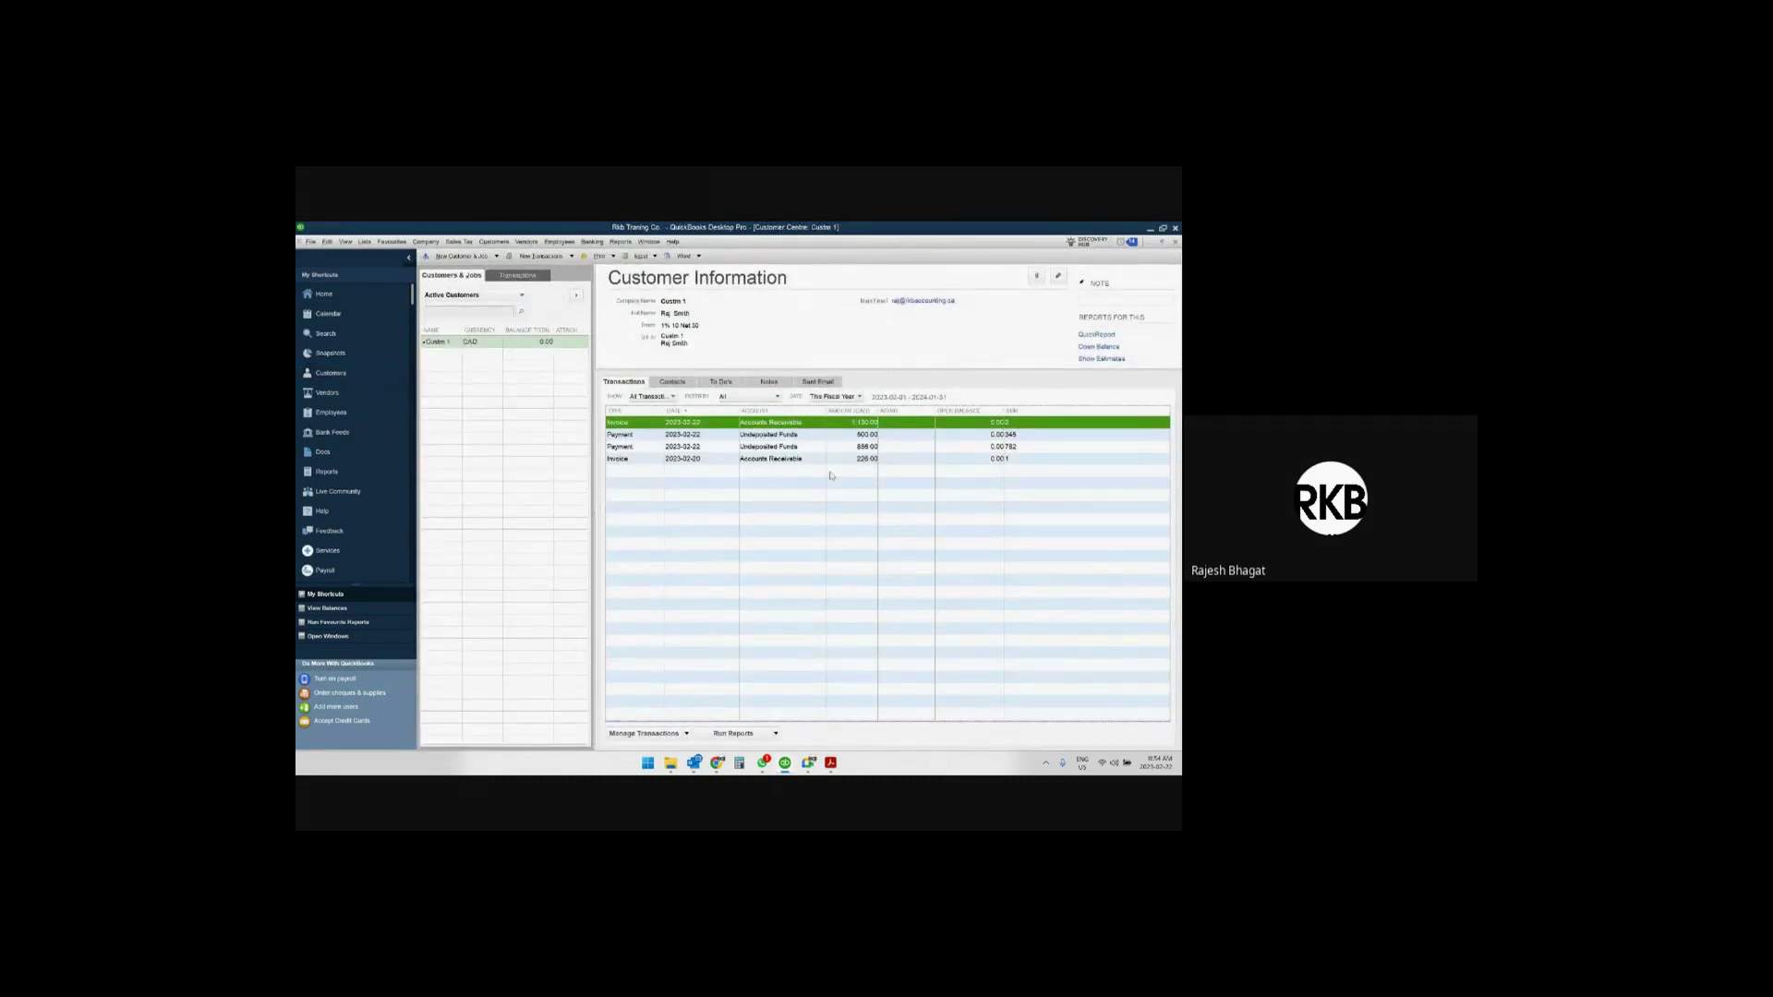
{"action": "double_click", "coordinate": [850, 427]}
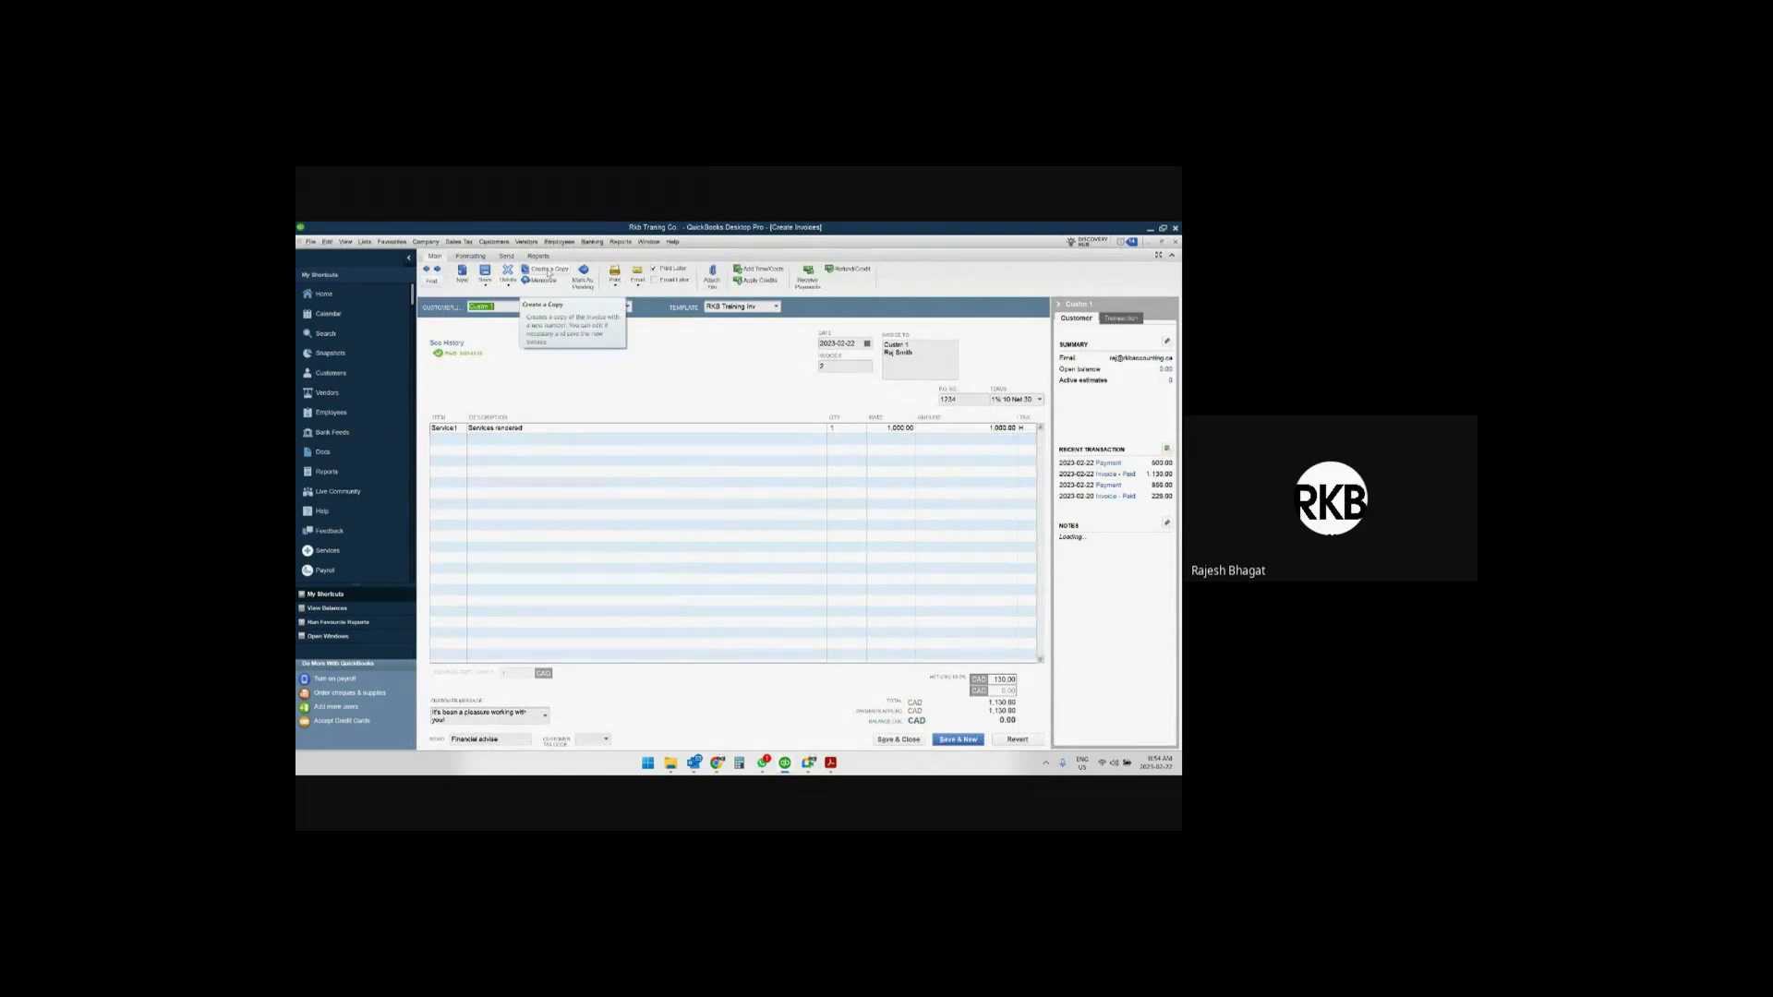
{"action": "left_click", "coordinate": [548, 272]}
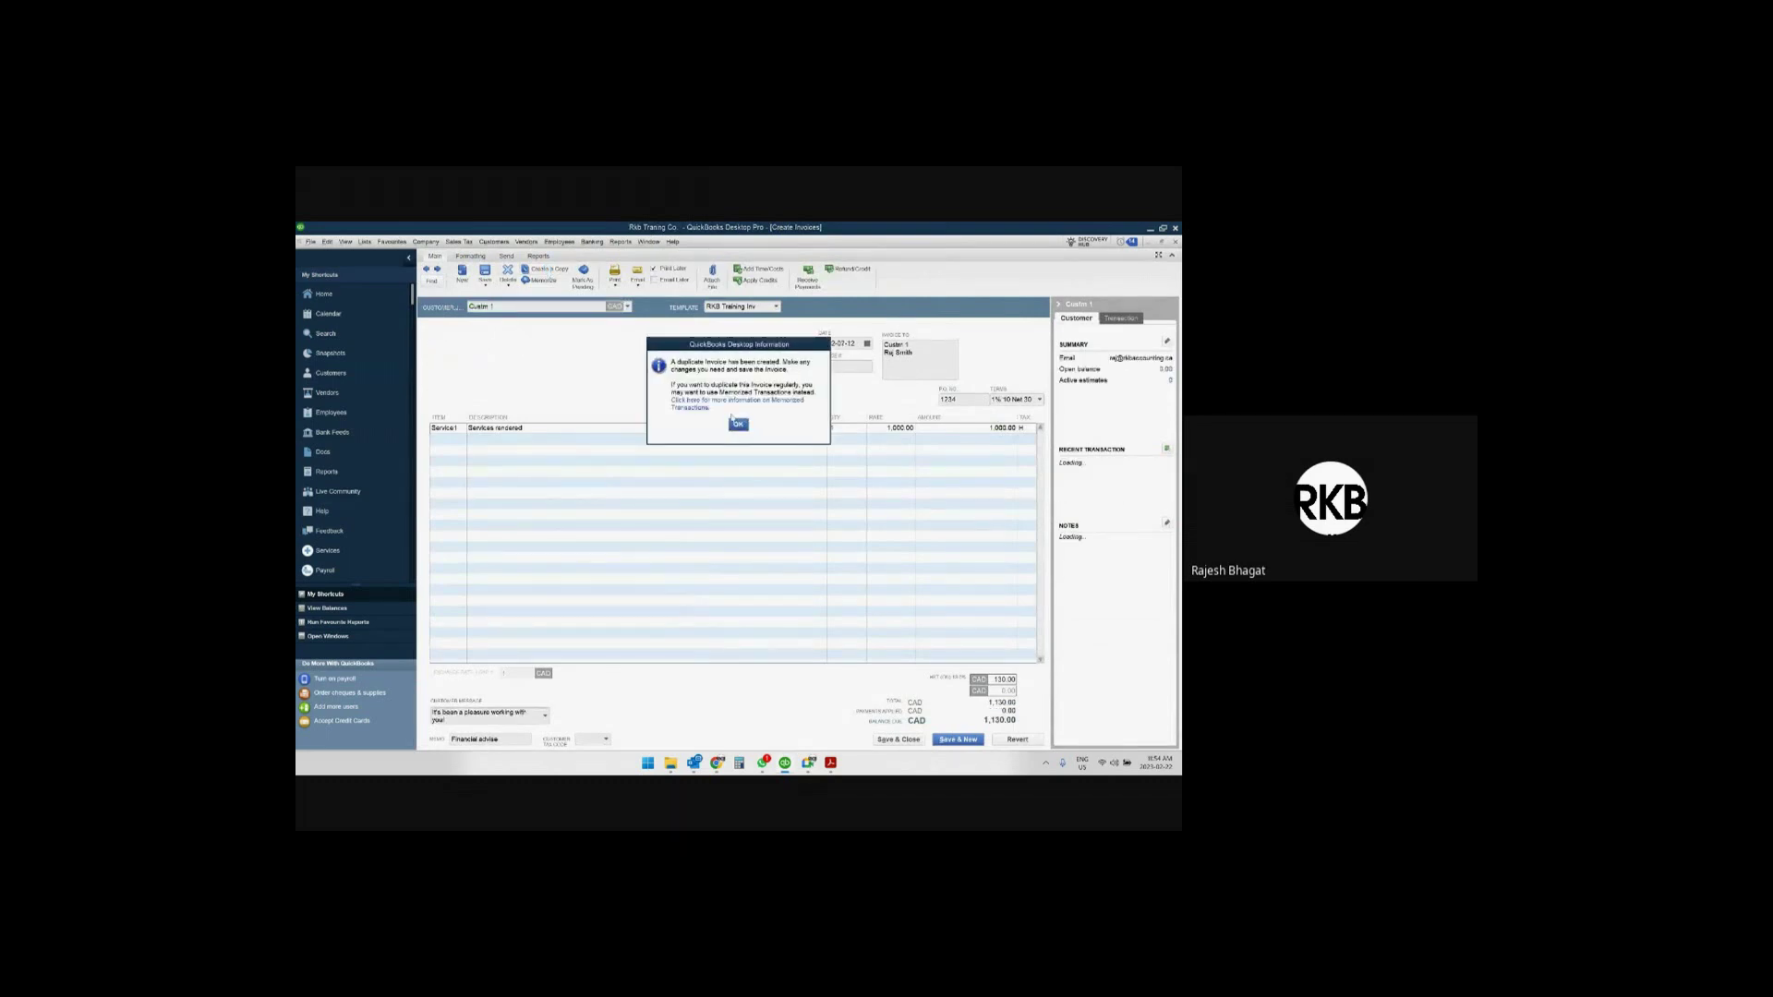
{"action": "left_click", "coordinate": [737, 424]}
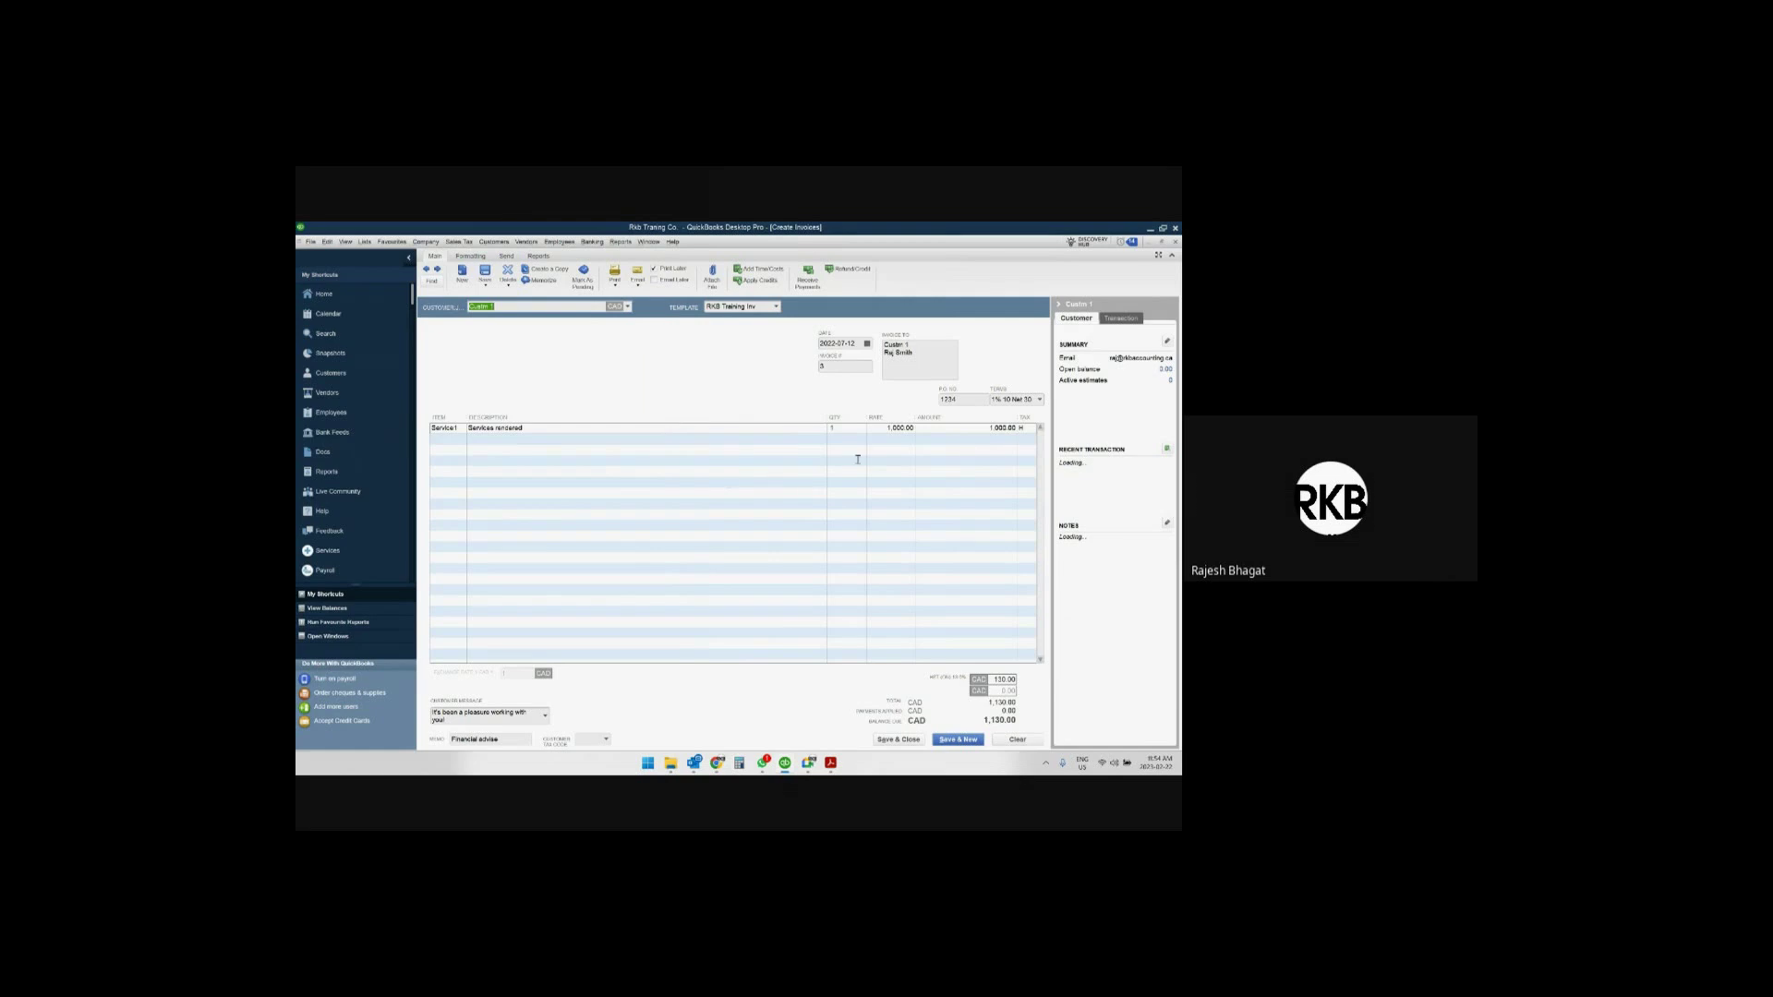
{"action": "left_click", "coordinate": [897, 740]}
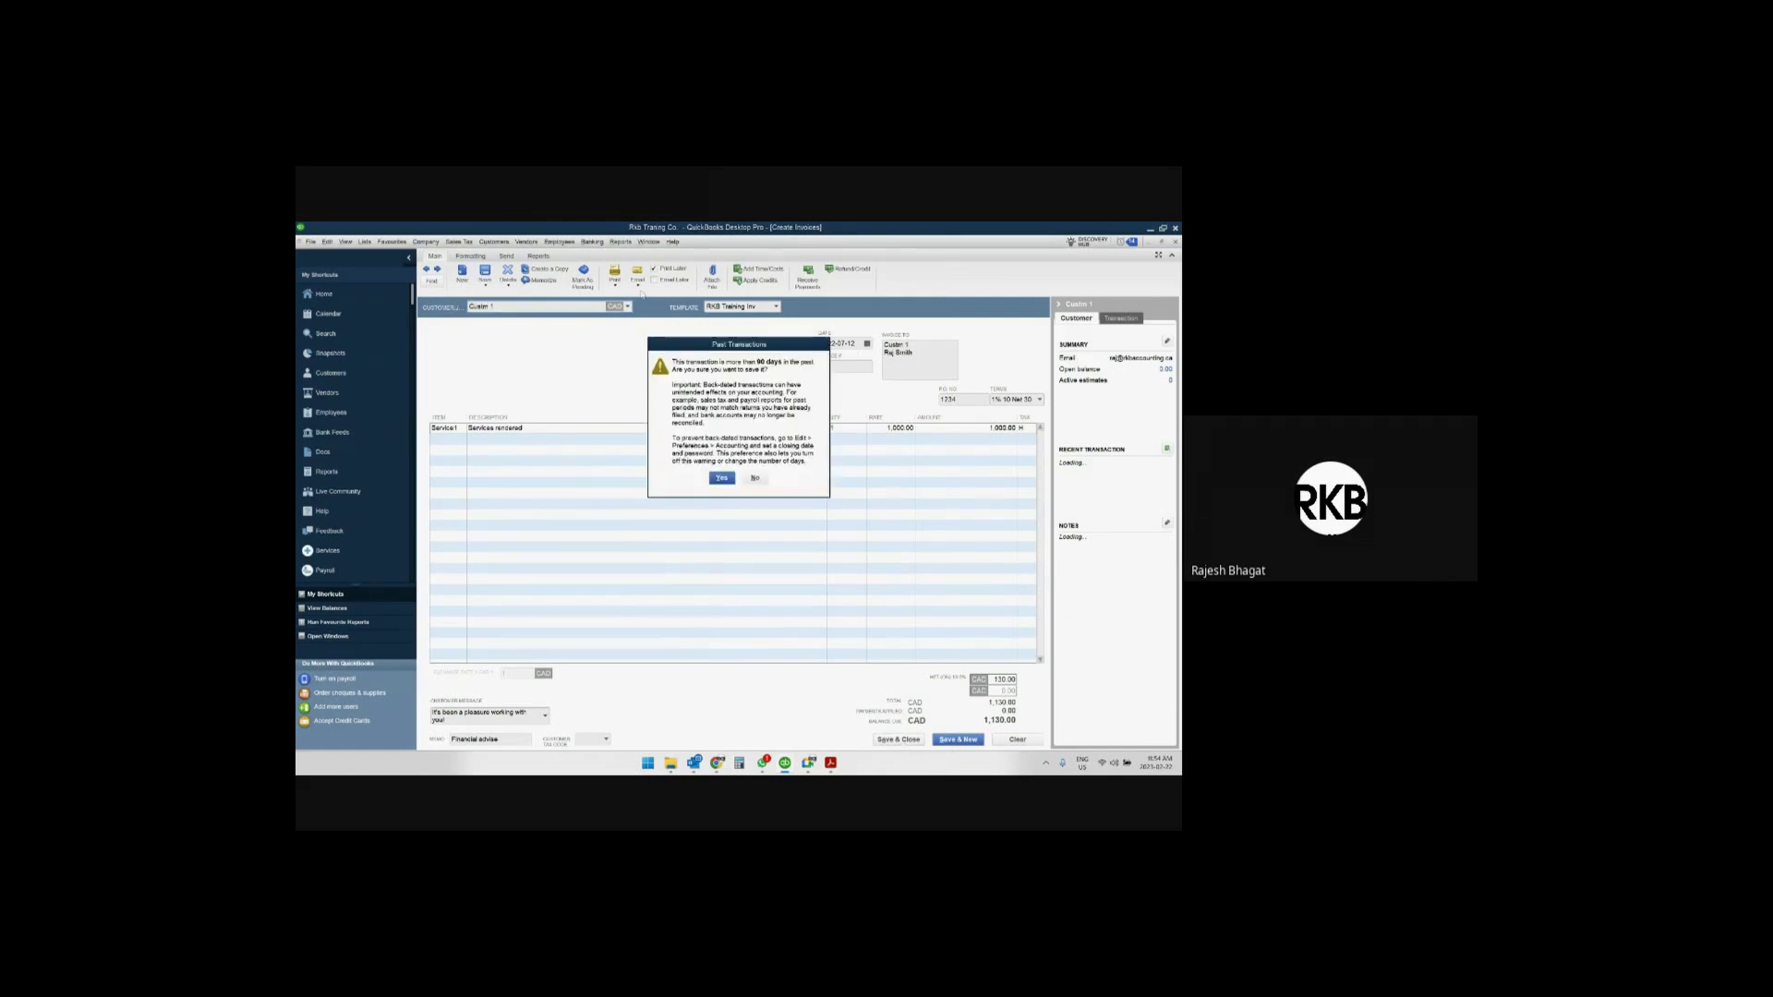
{"action": "left_click", "coordinate": [722, 478]}
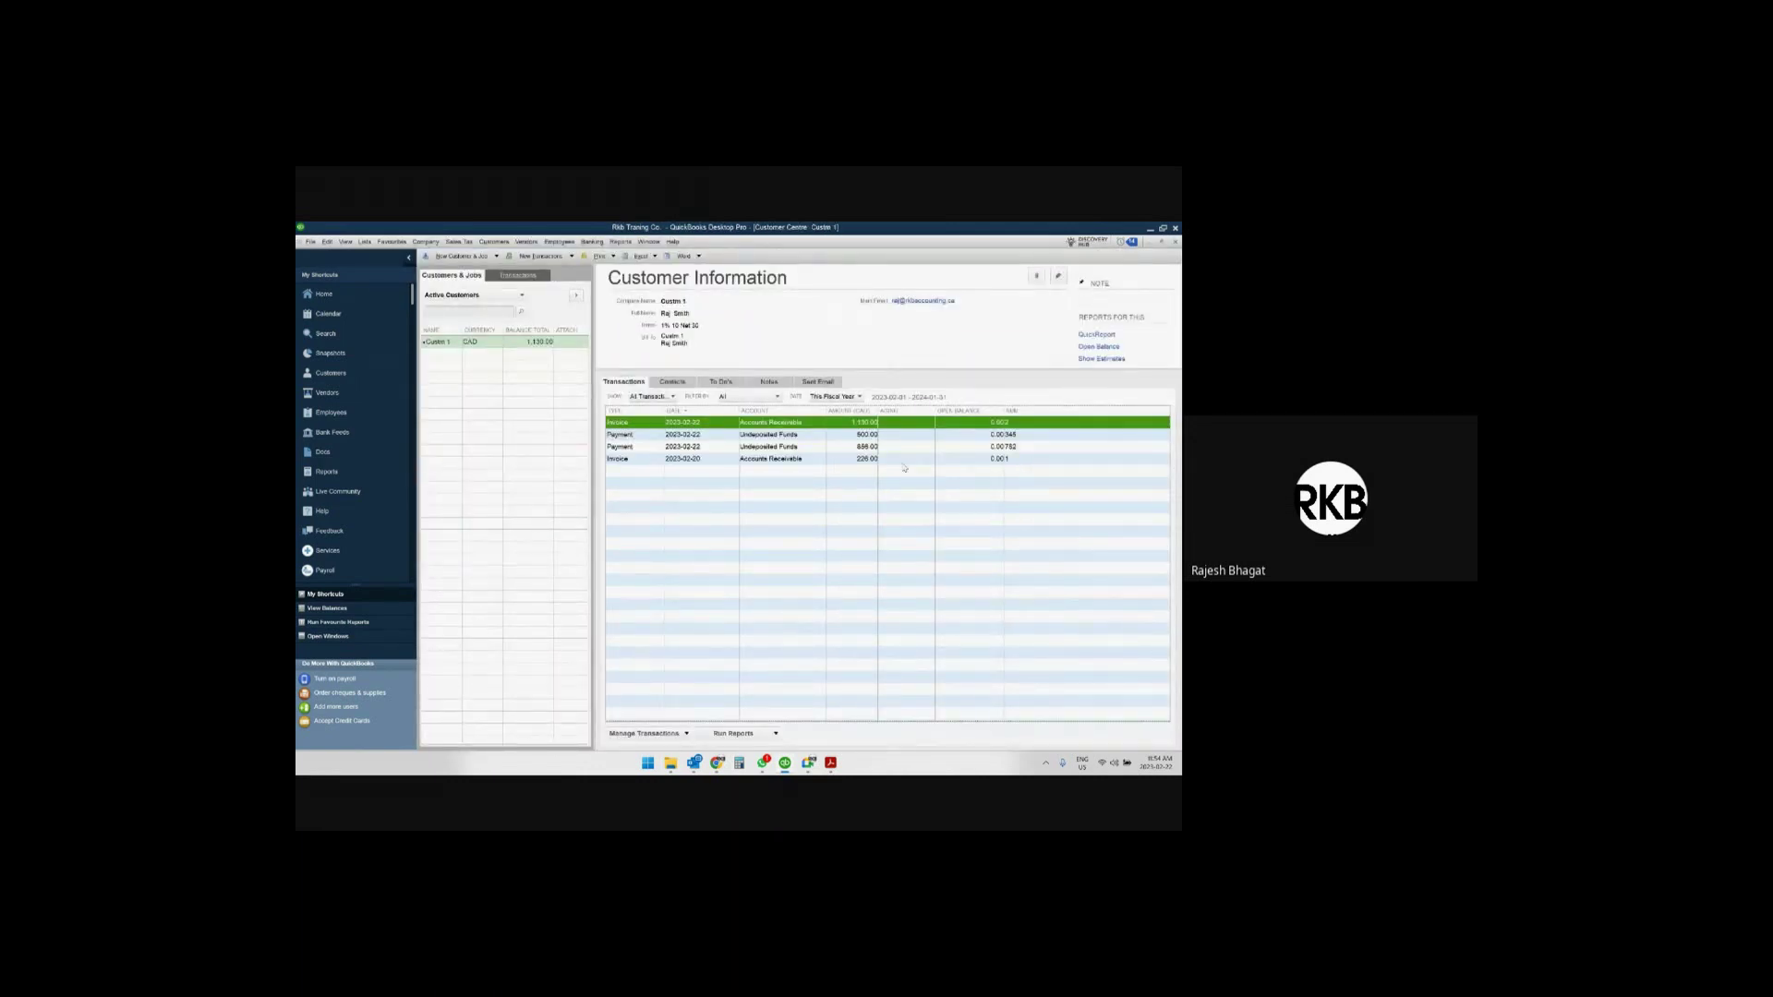
Show the customer's transactions for all dates and select the invoice dated 2022-07-12.
{"action": "left_click", "coordinate": [859, 397]}
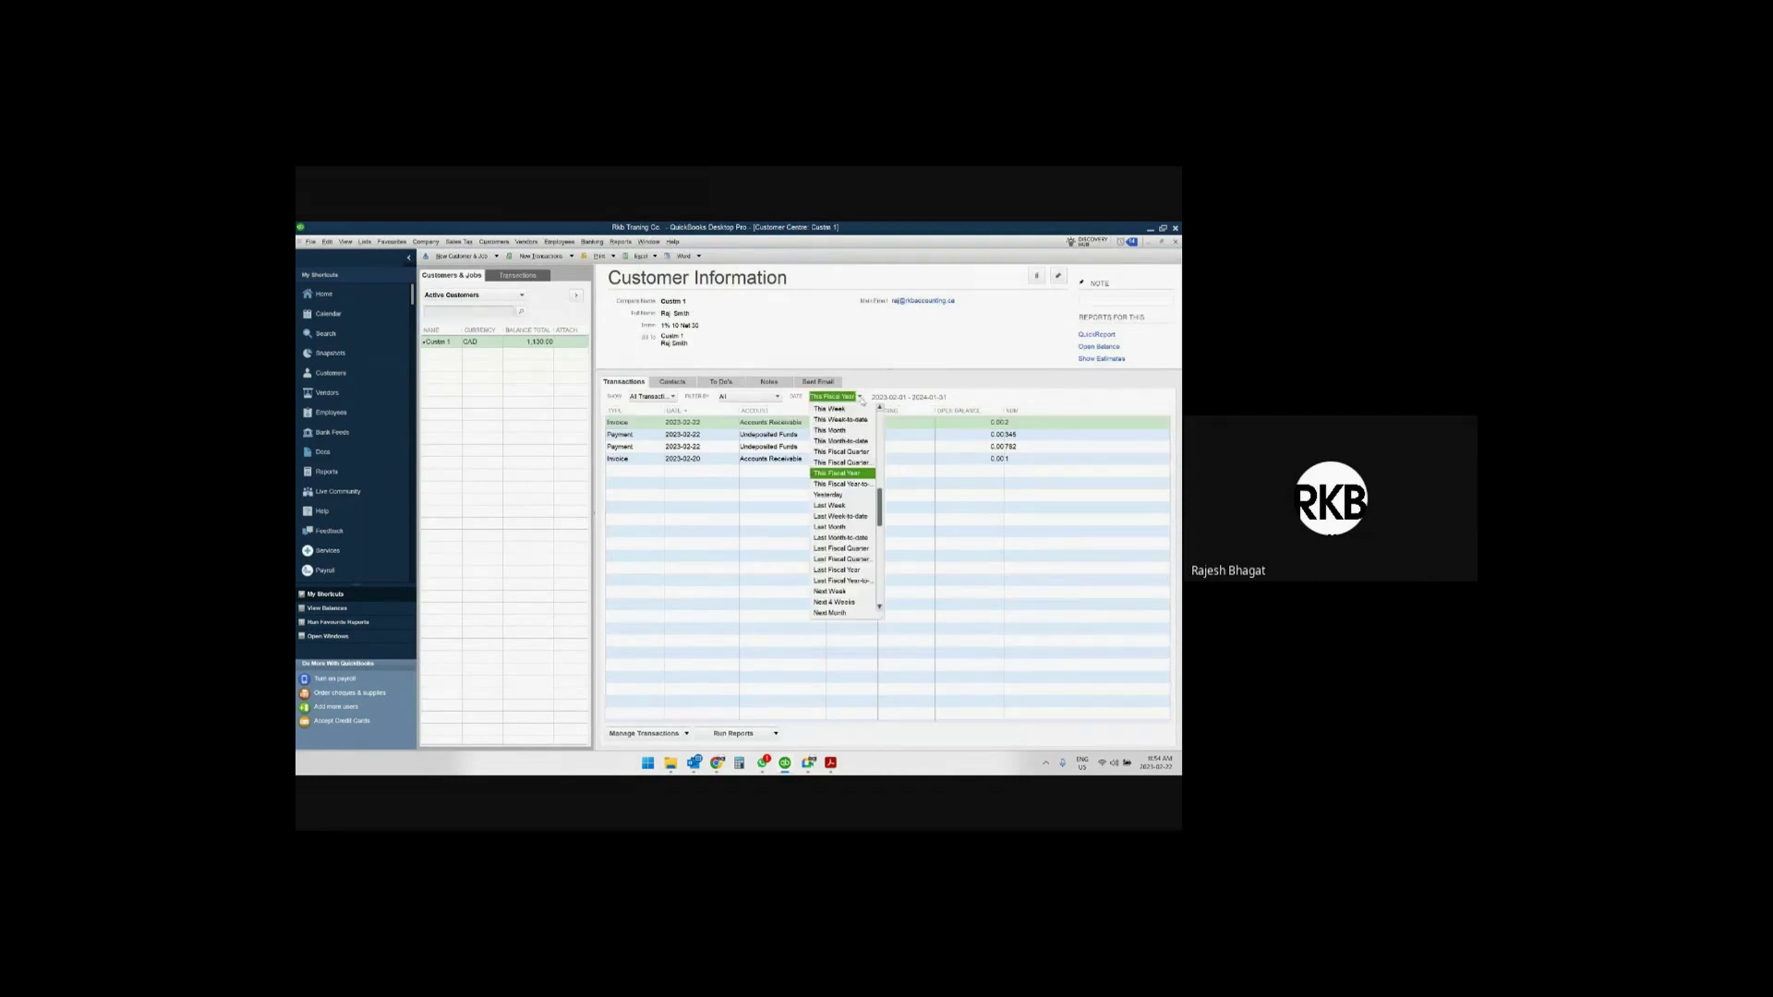
{"action": "scroll", "coordinate": [857, 434], "scroll_direction": "up", "scroll_amount": 2}
{"action": "left_click", "coordinate": [830, 410]}
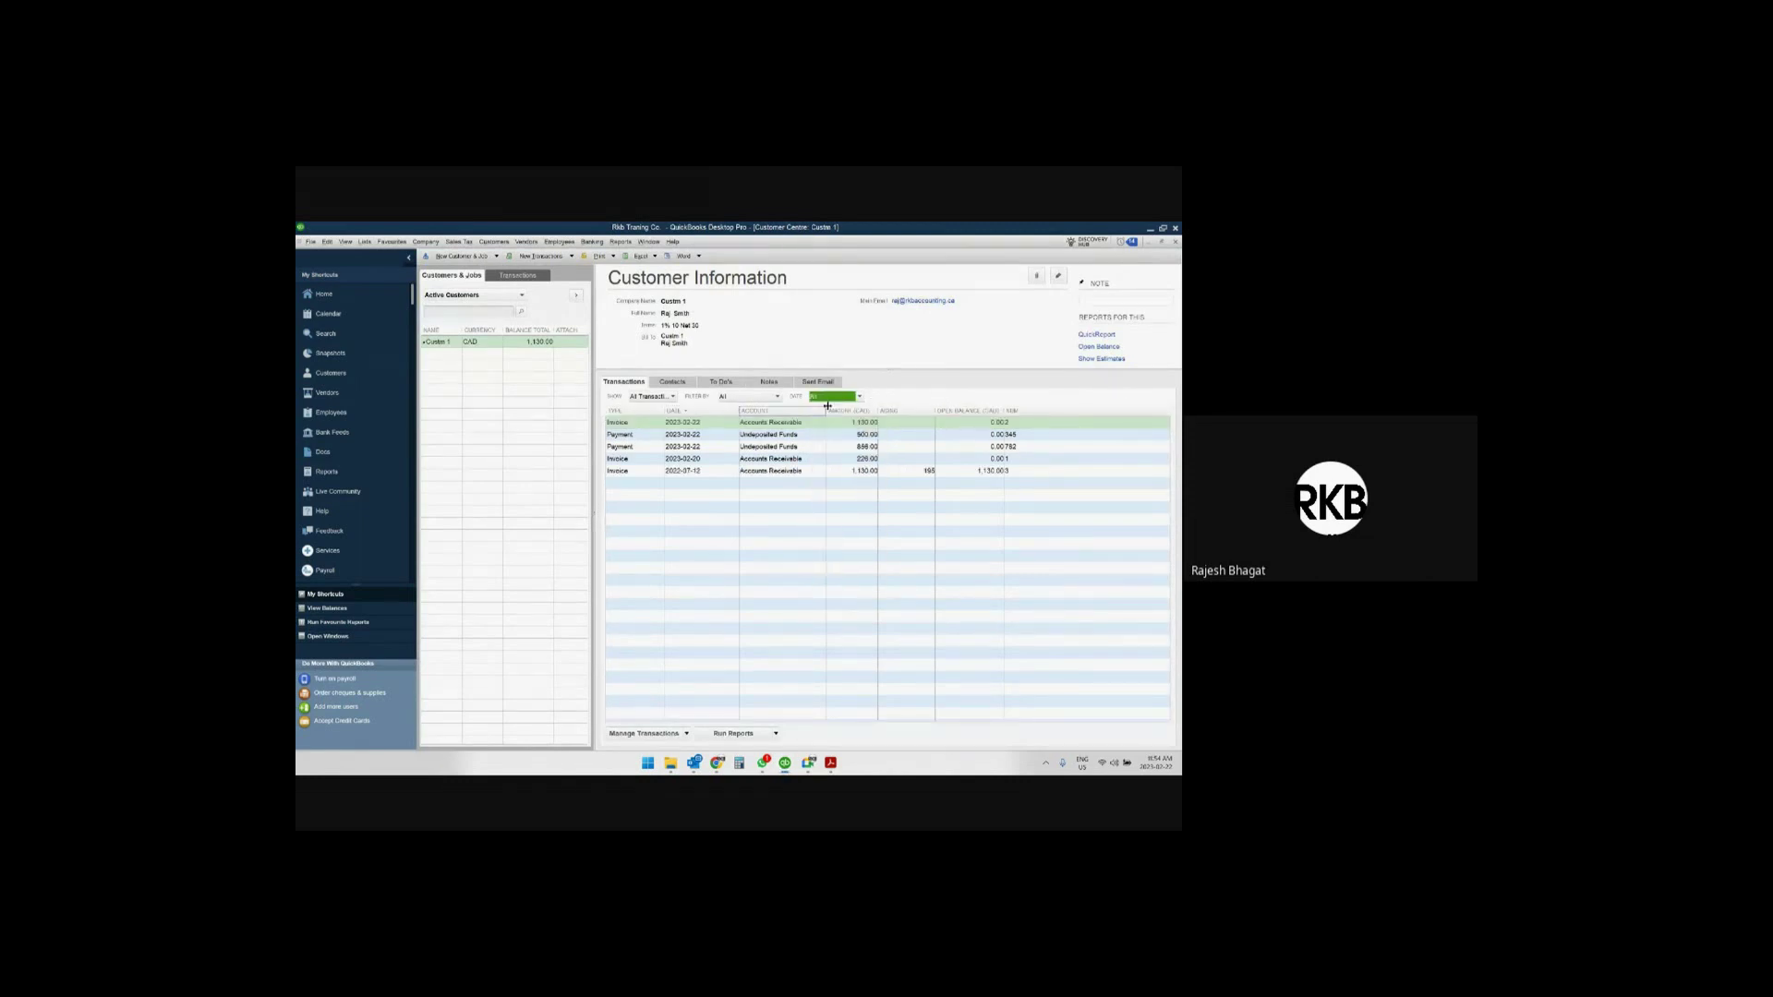
{"action": "left_click", "coordinate": [867, 472]}
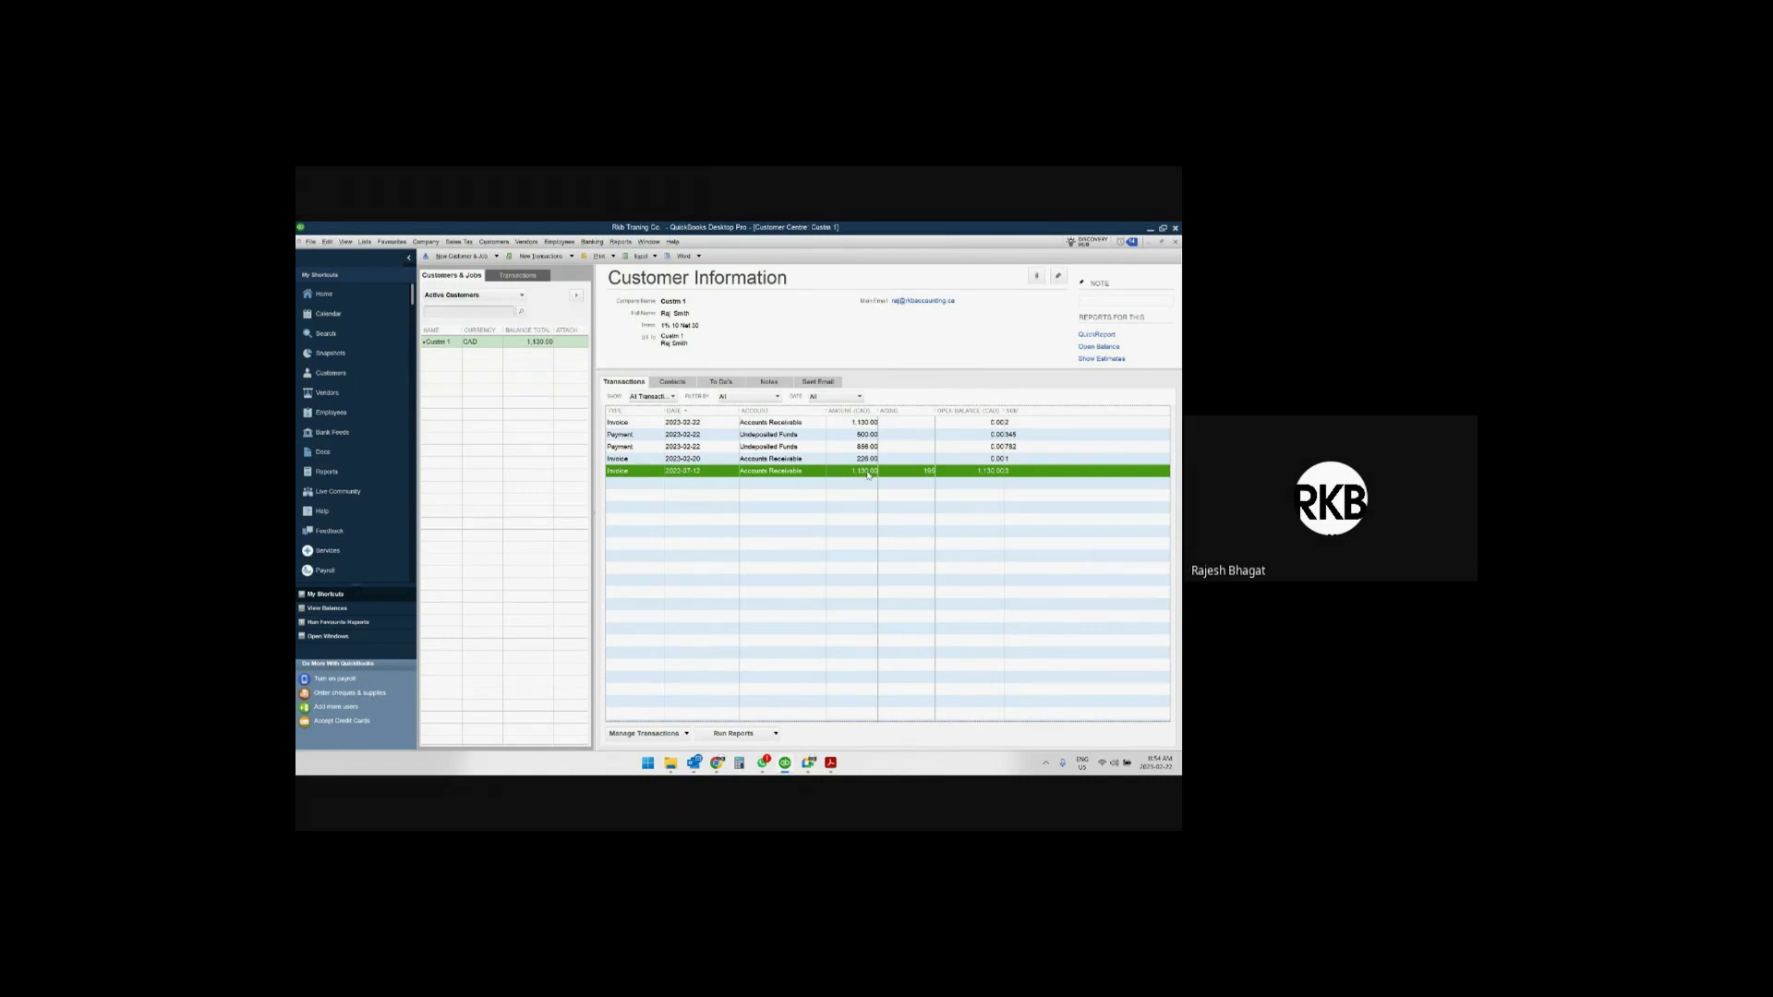
Close the Customer Centre and the open reports without refreshing the transaction detail, returning to the home page.
{"action": "double_click", "coordinate": [868, 475]}
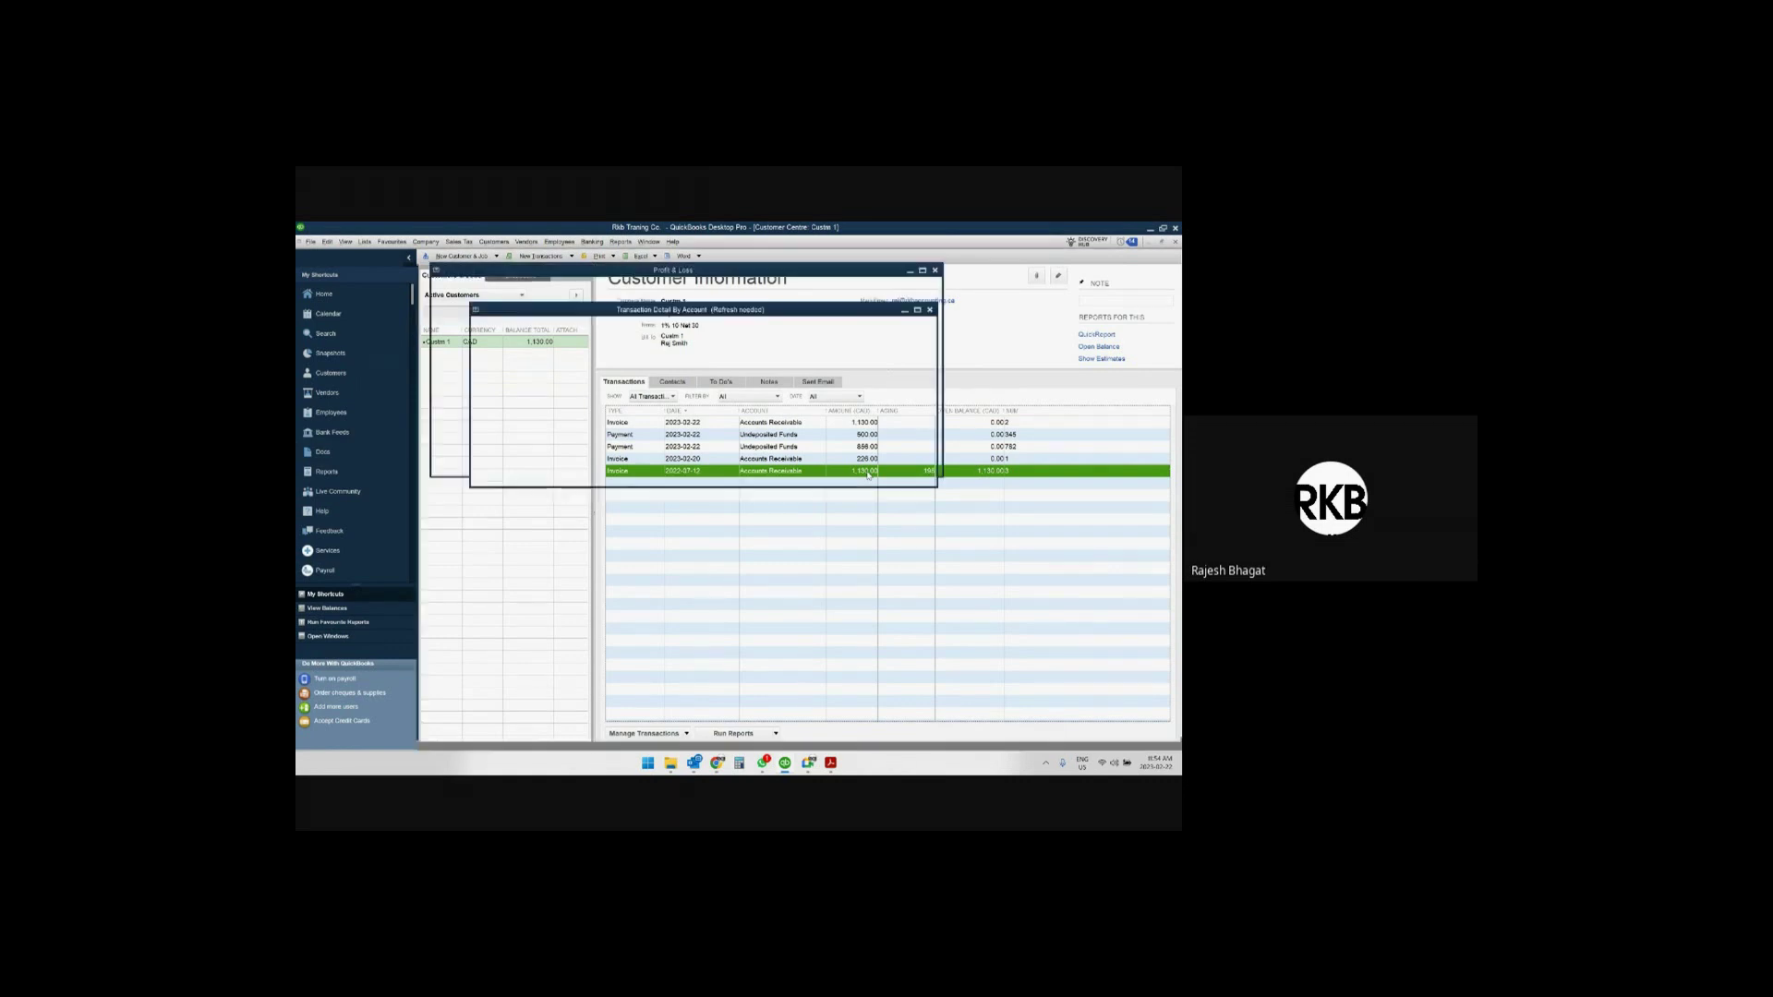
{"action": "left_click", "coordinate": [629, 429]}
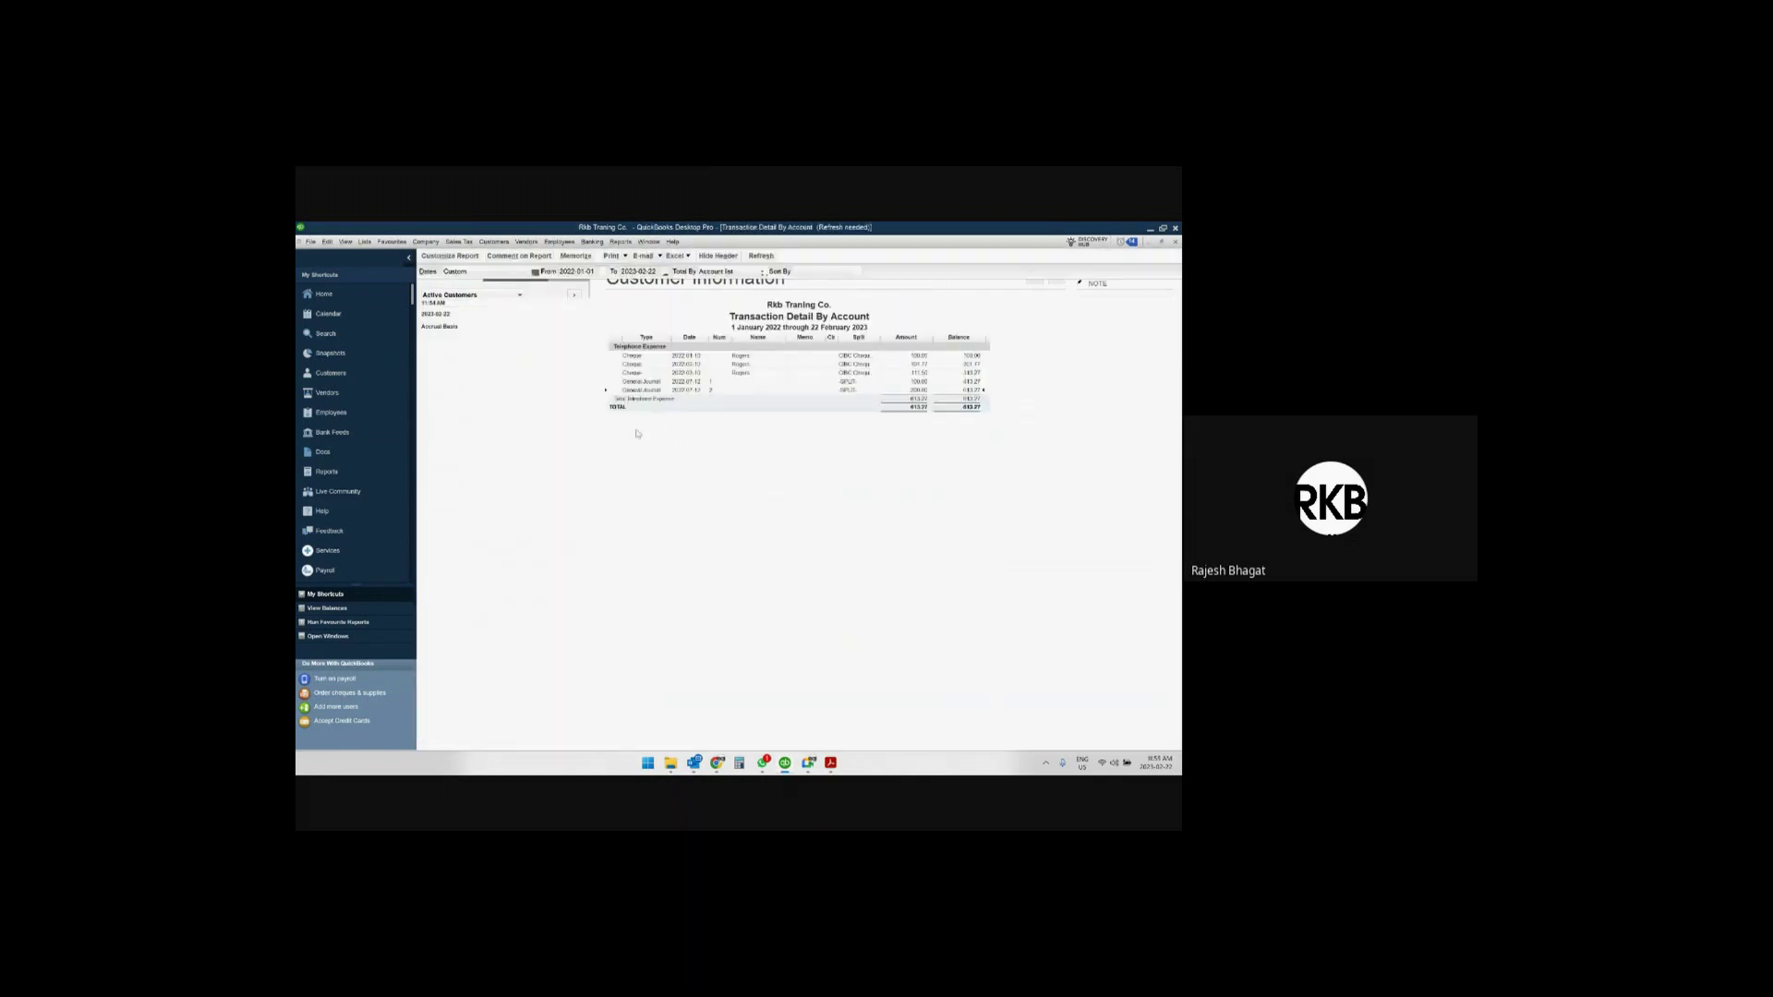
{"action": "left_click", "coordinate": [795, 447]}
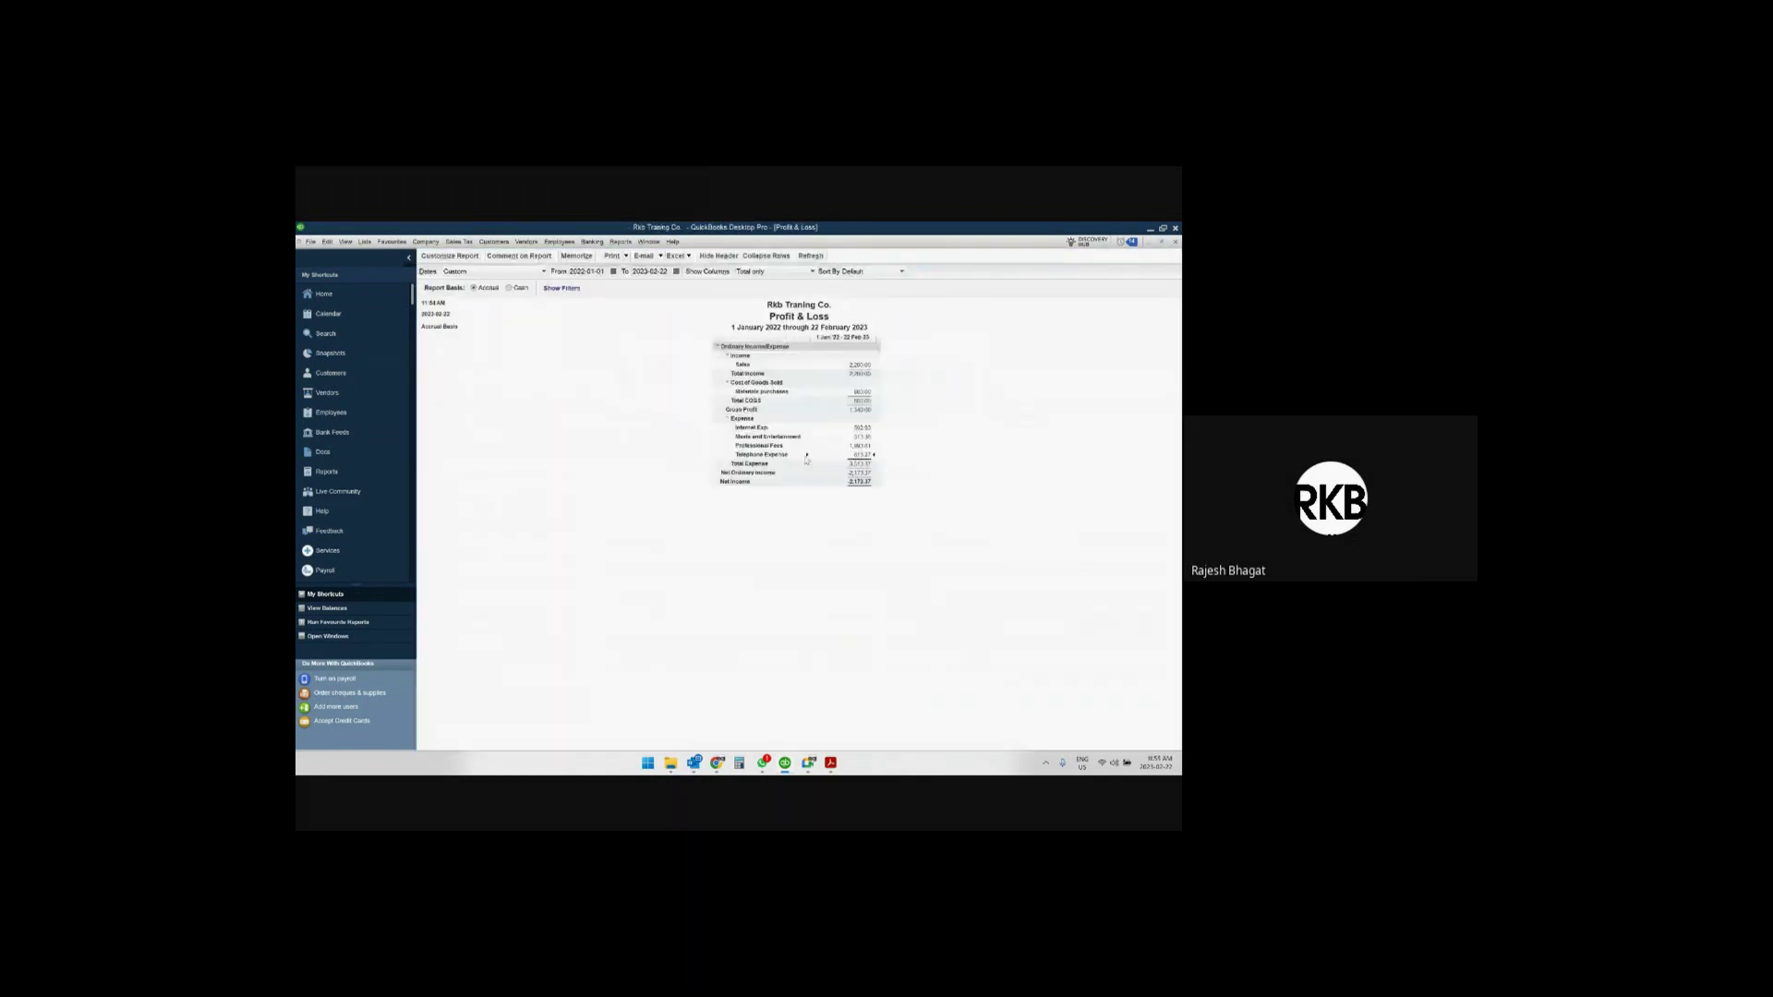
{"action": "key", "text": "Escape"}
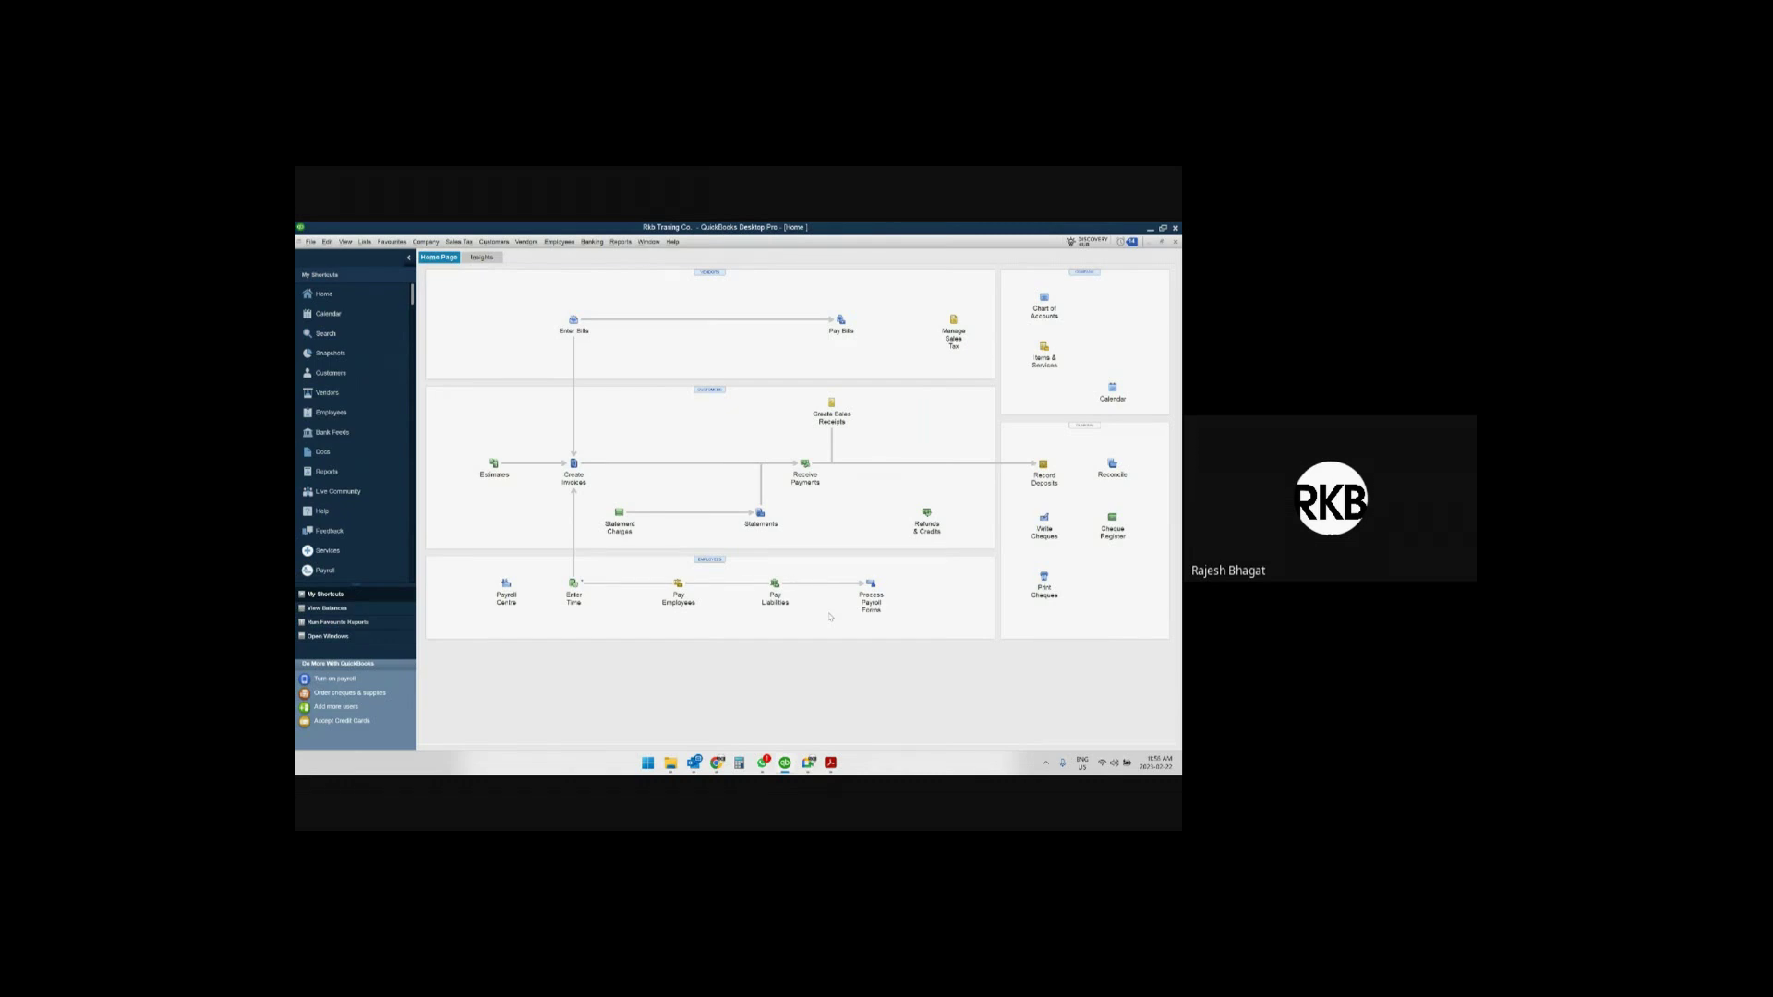
Switch to Google Chrome and open the Canada Revenue Agency website.
{"action": "mouse_move", "coordinate": [723, 766]}
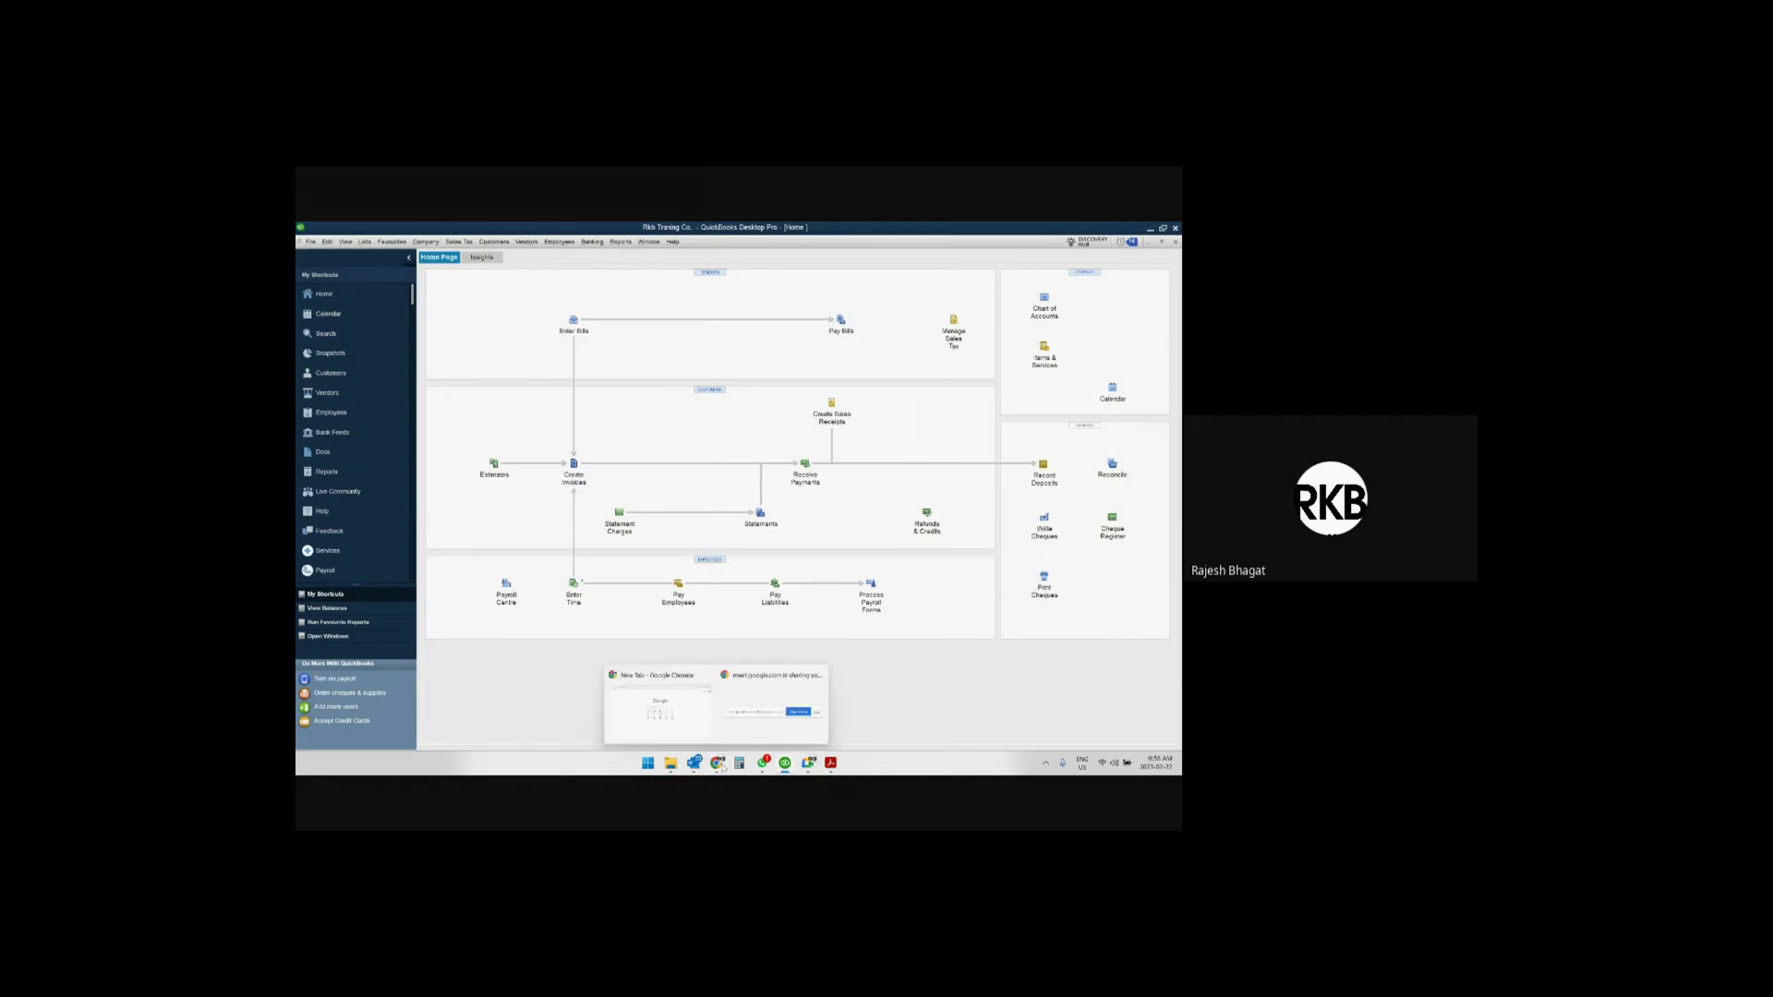
{"action": "mouse_move", "coordinate": [688, 734]}
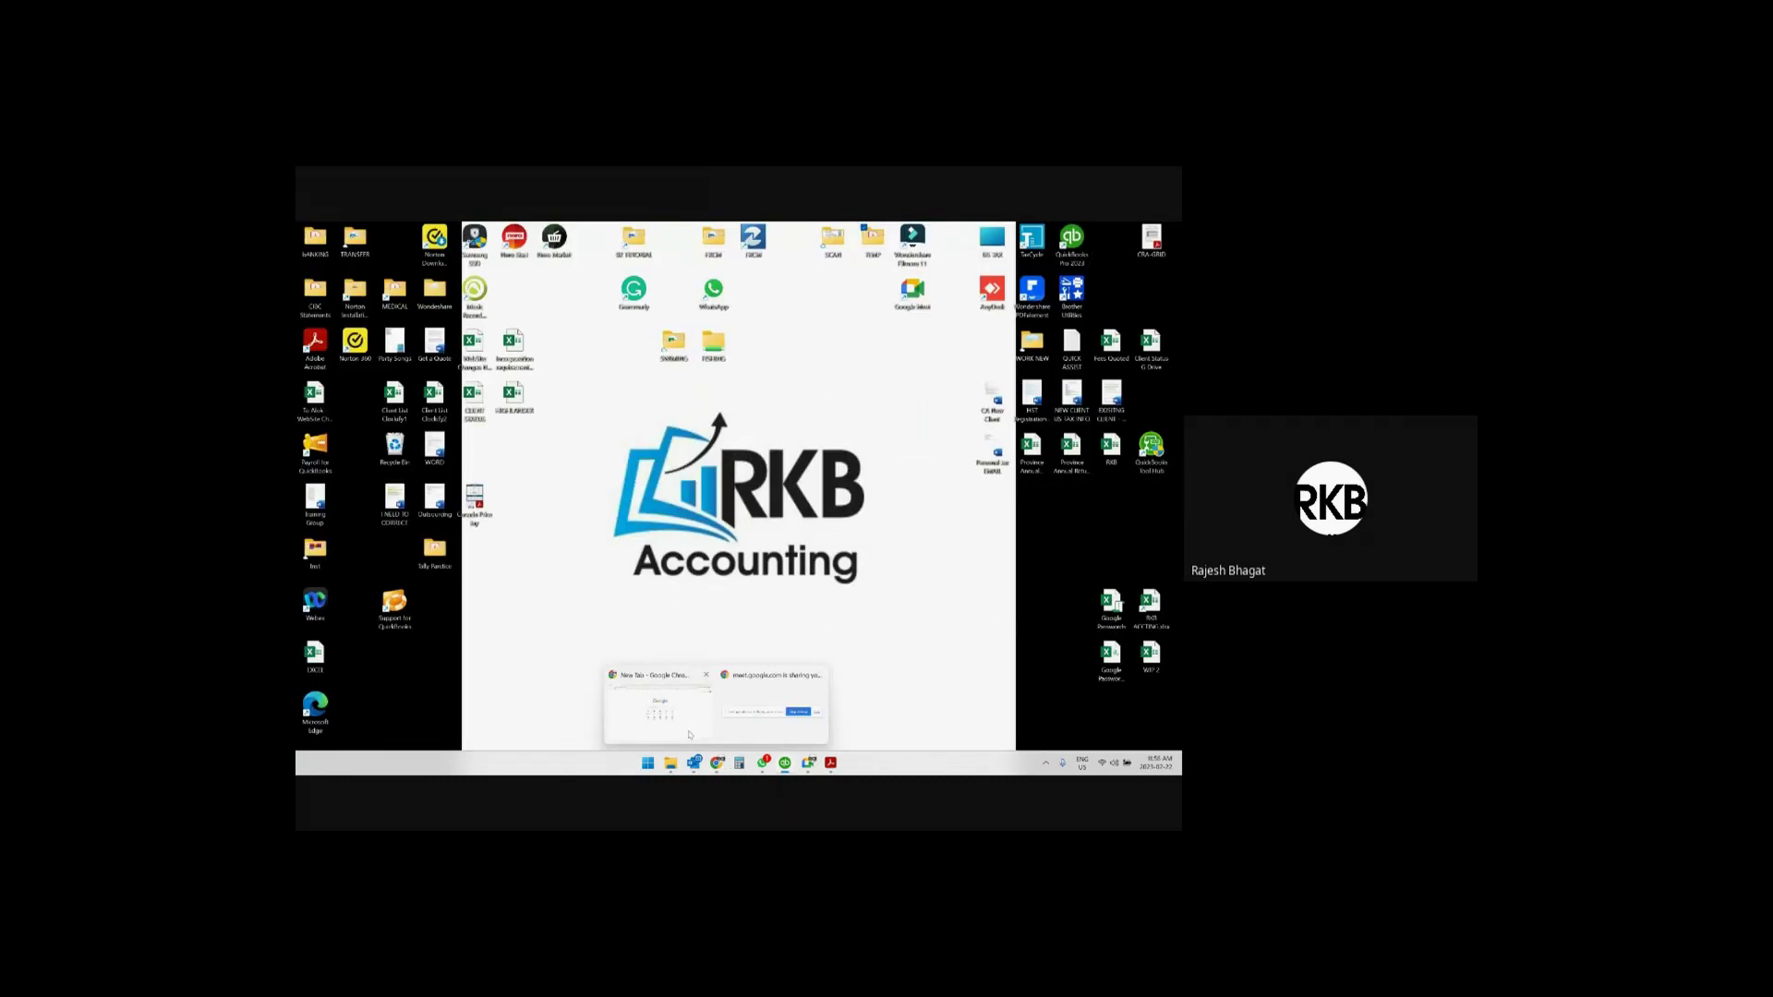
{"action": "left_click", "coordinate": [688, 734]}
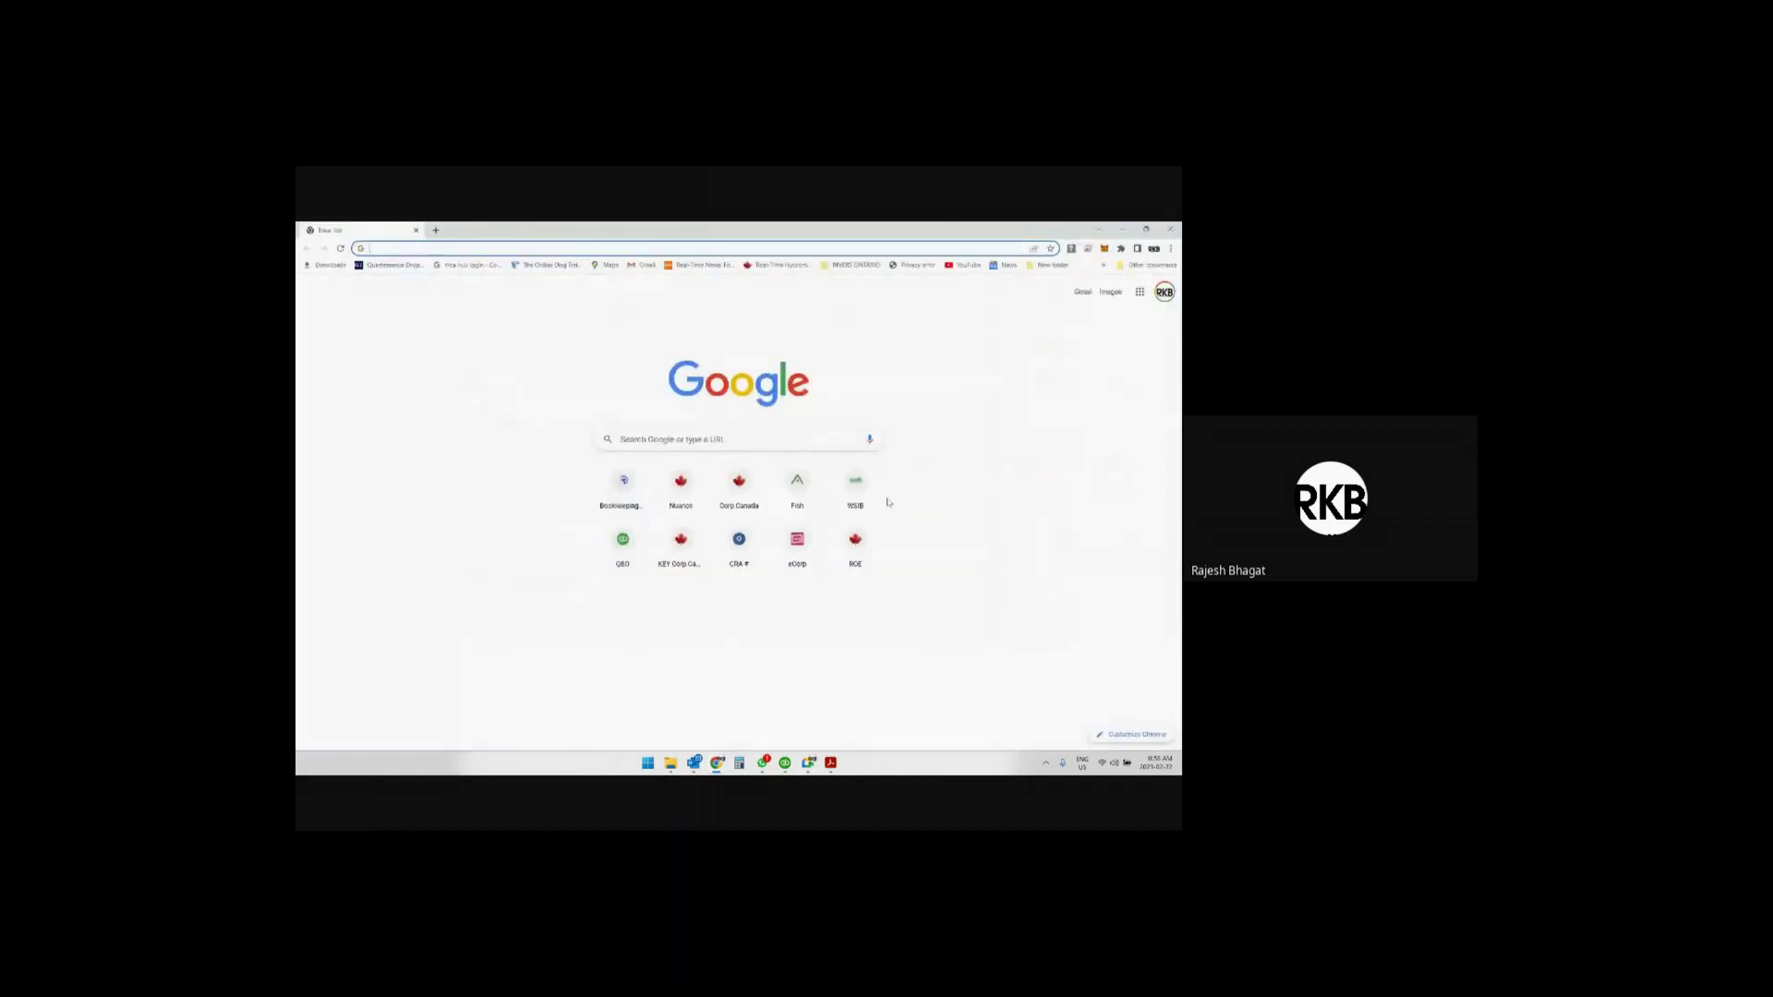
{"action": "type", "text": "cra.gc.ca"}
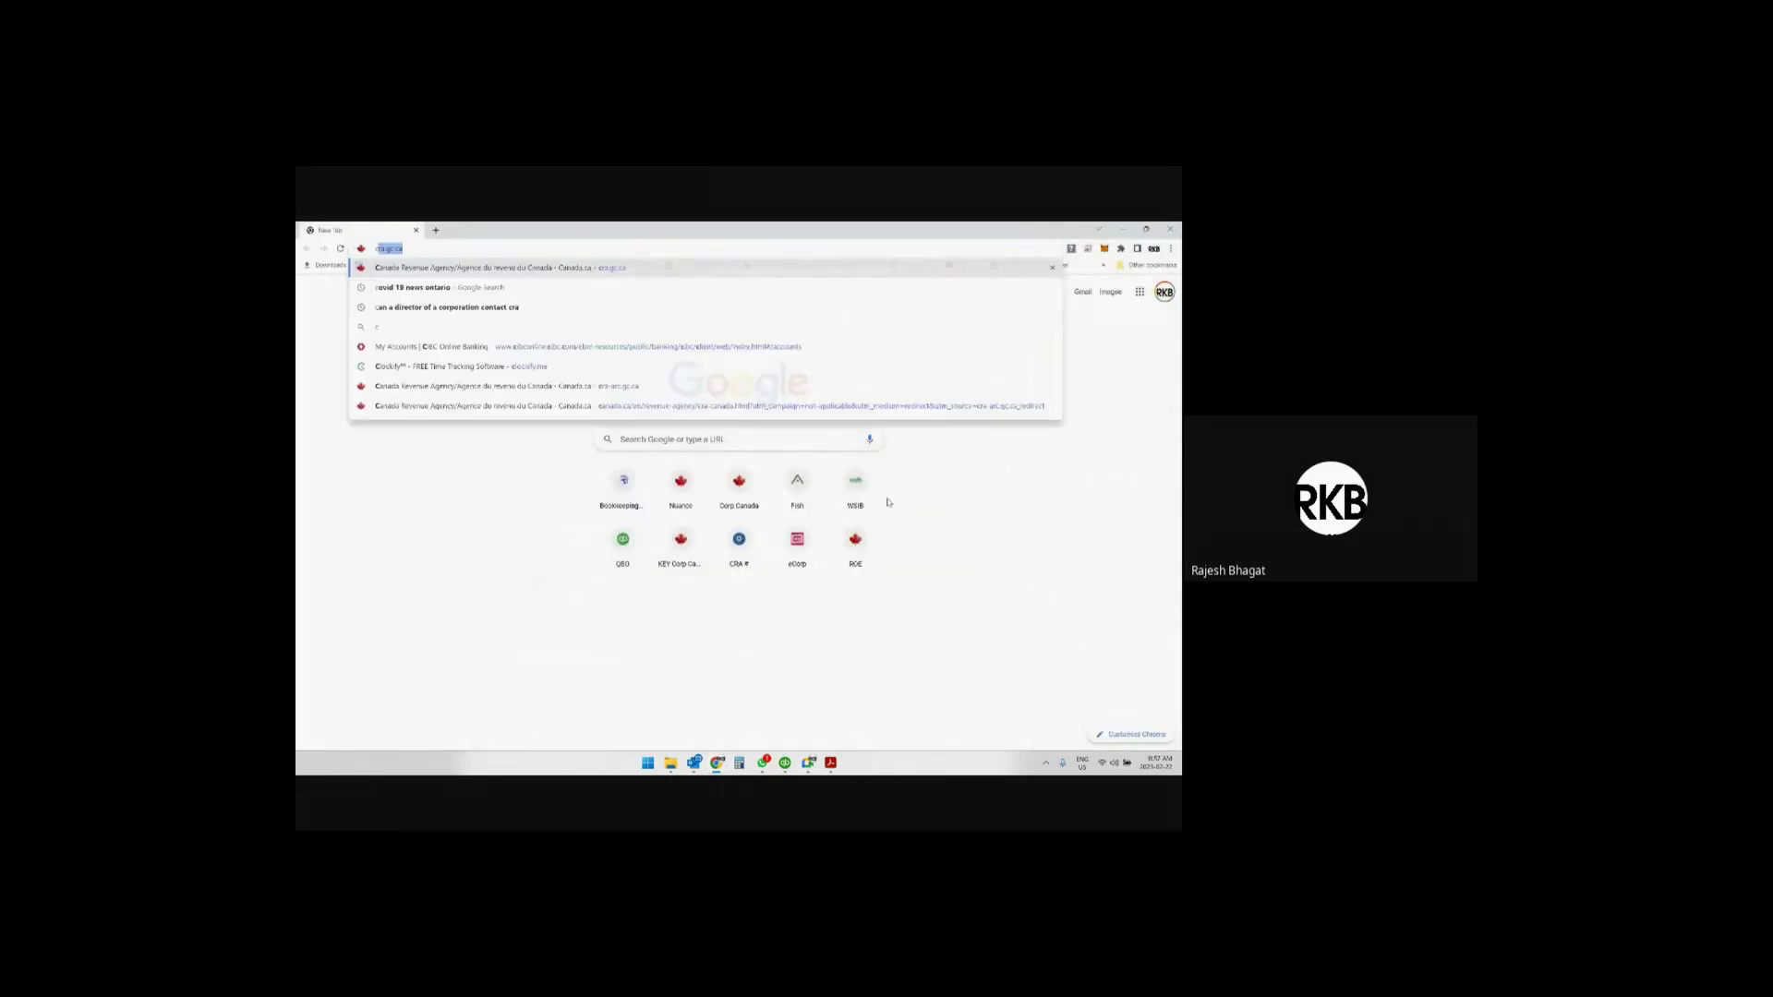
{"action": "key", "text": "Return"}
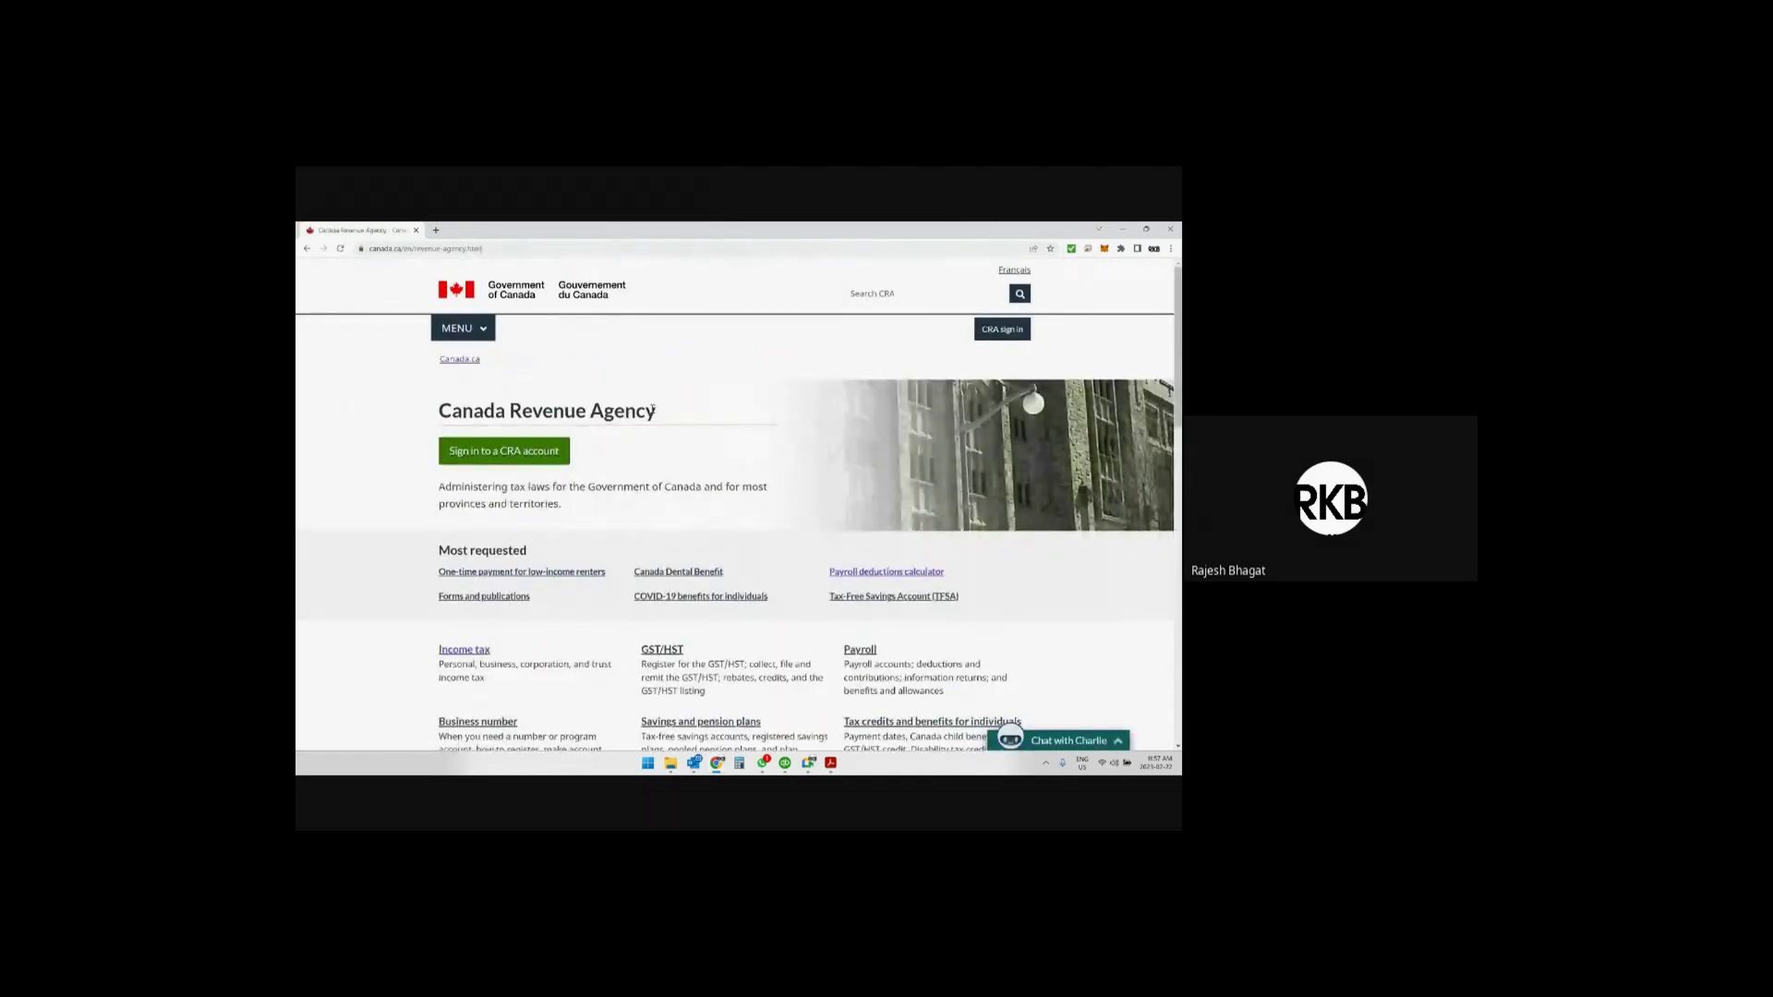
Open the Payroll Deductions Online Calculator and accept its terms of use.
{"action": "left_click", "coordinate": [846, 573]}
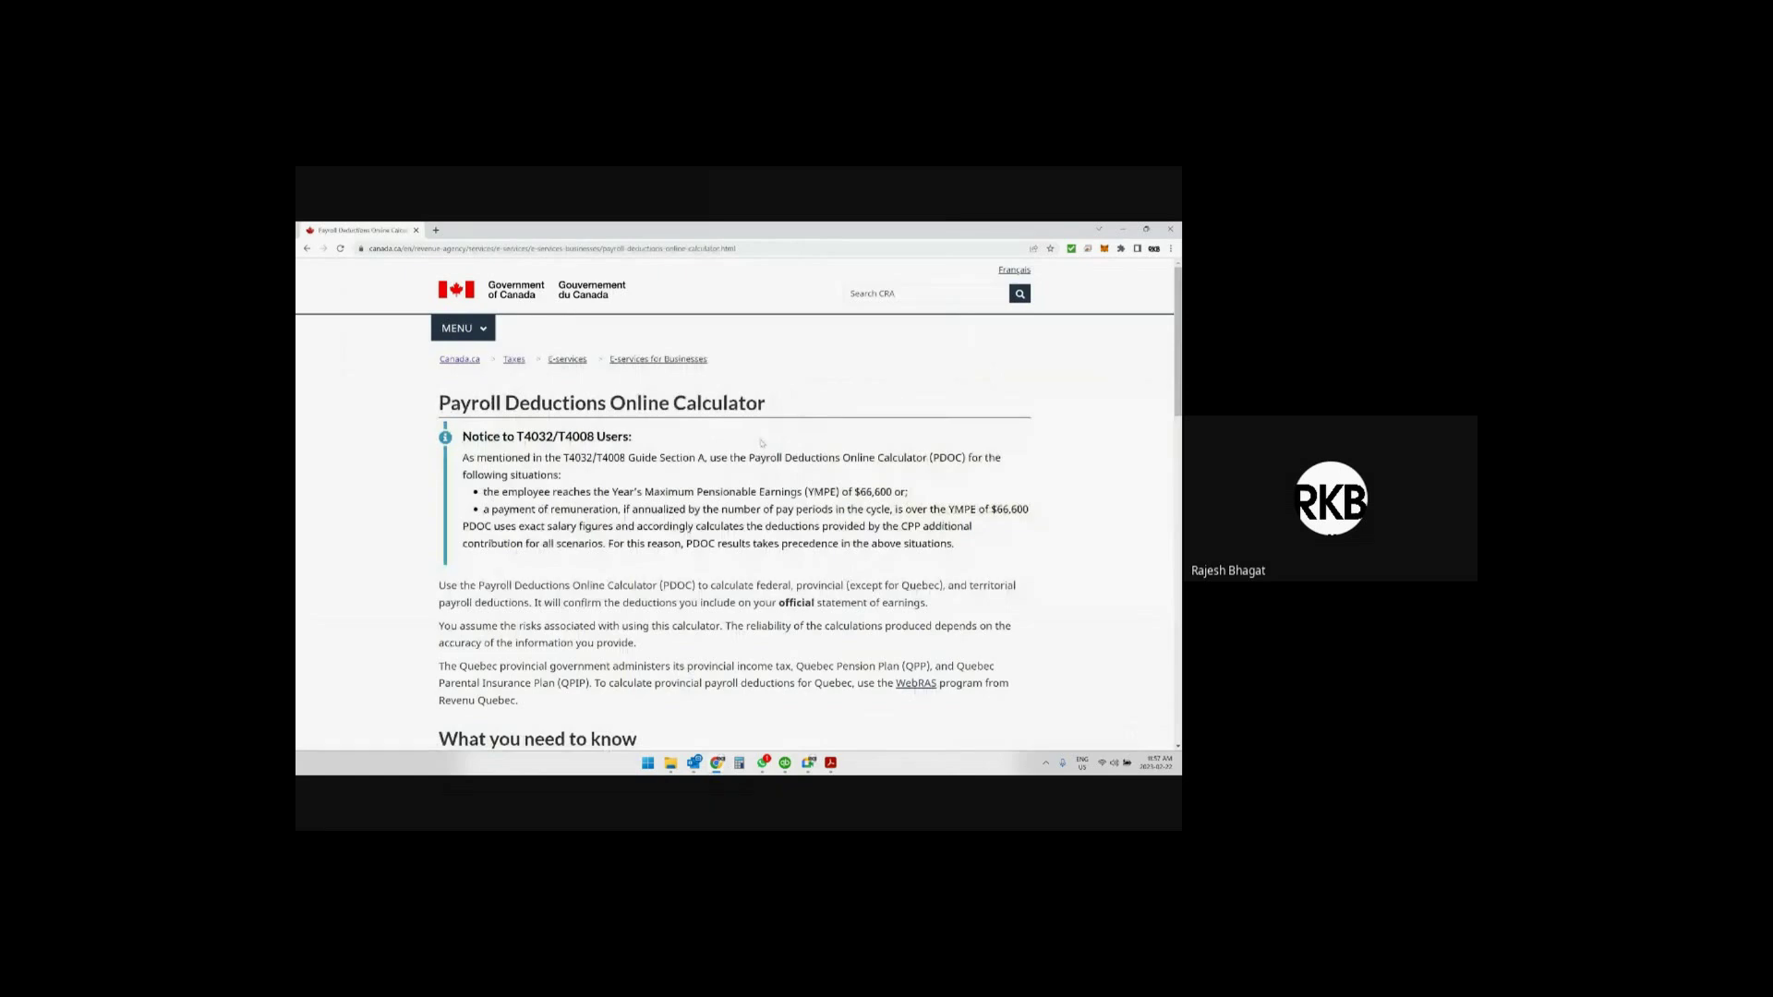
{"action": "scroll", "coordinate": [761, 443], "scroll_direction": "down", "scroll_amount": 15}
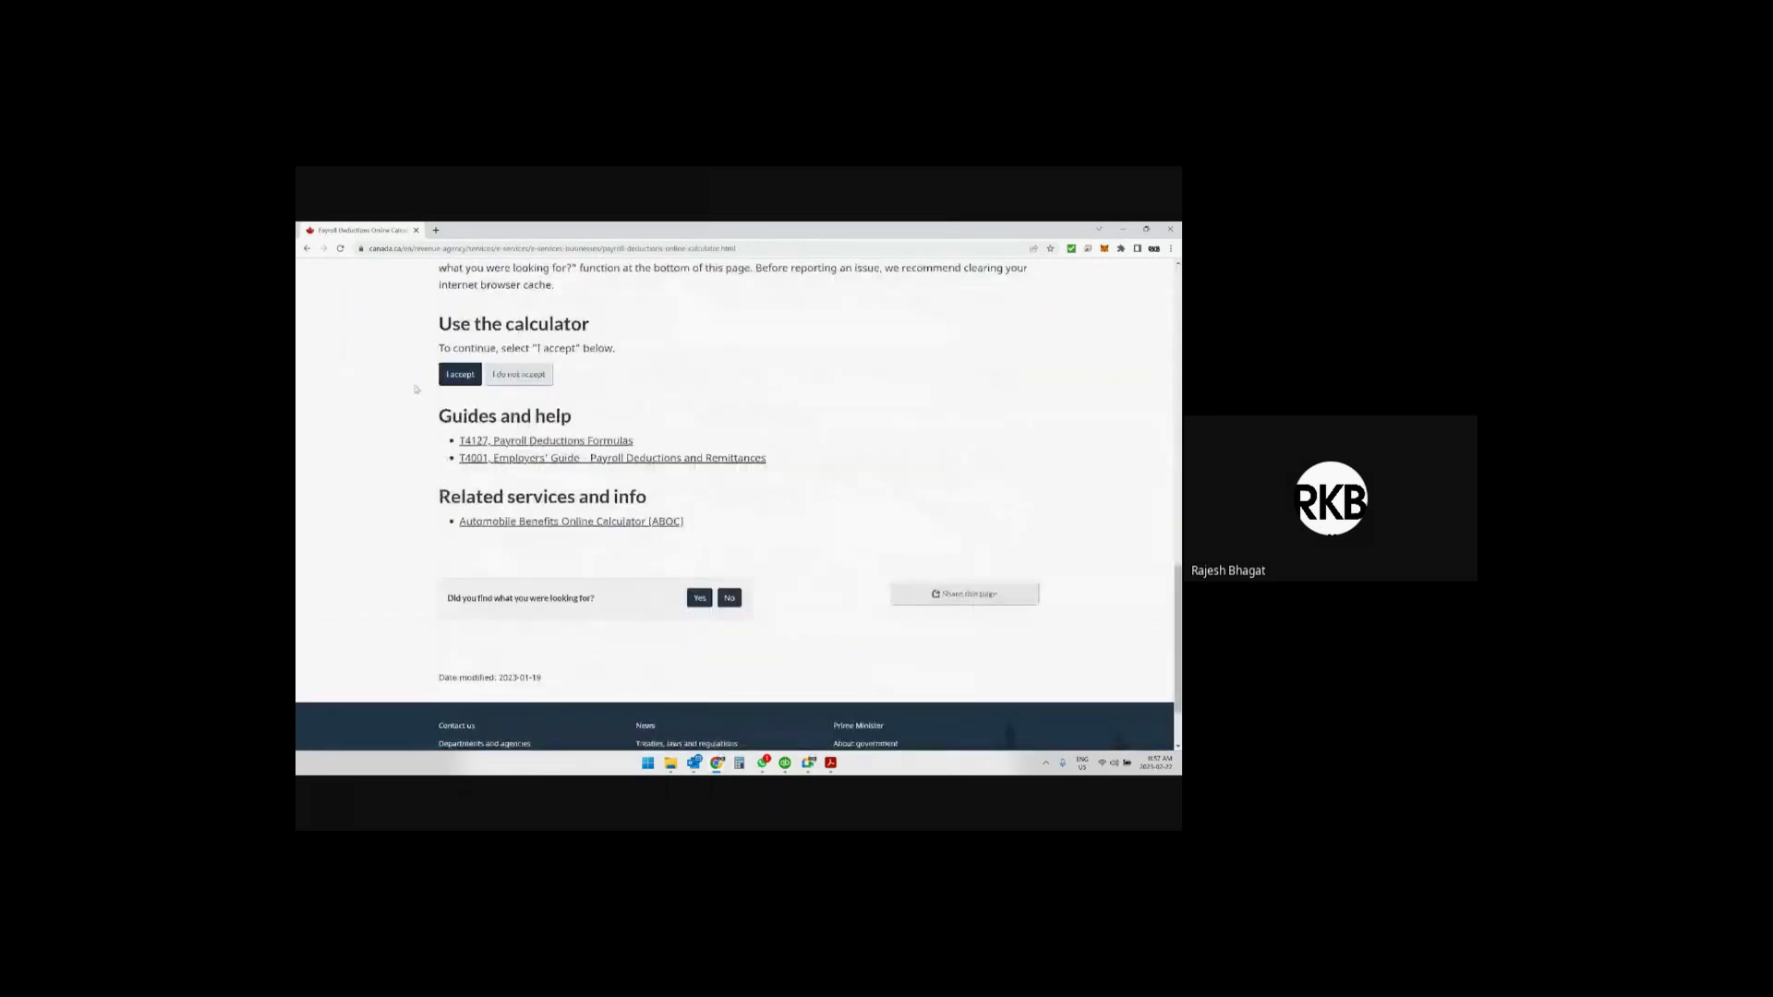
{"action": "left_click", "coordinate": [460, 374]}
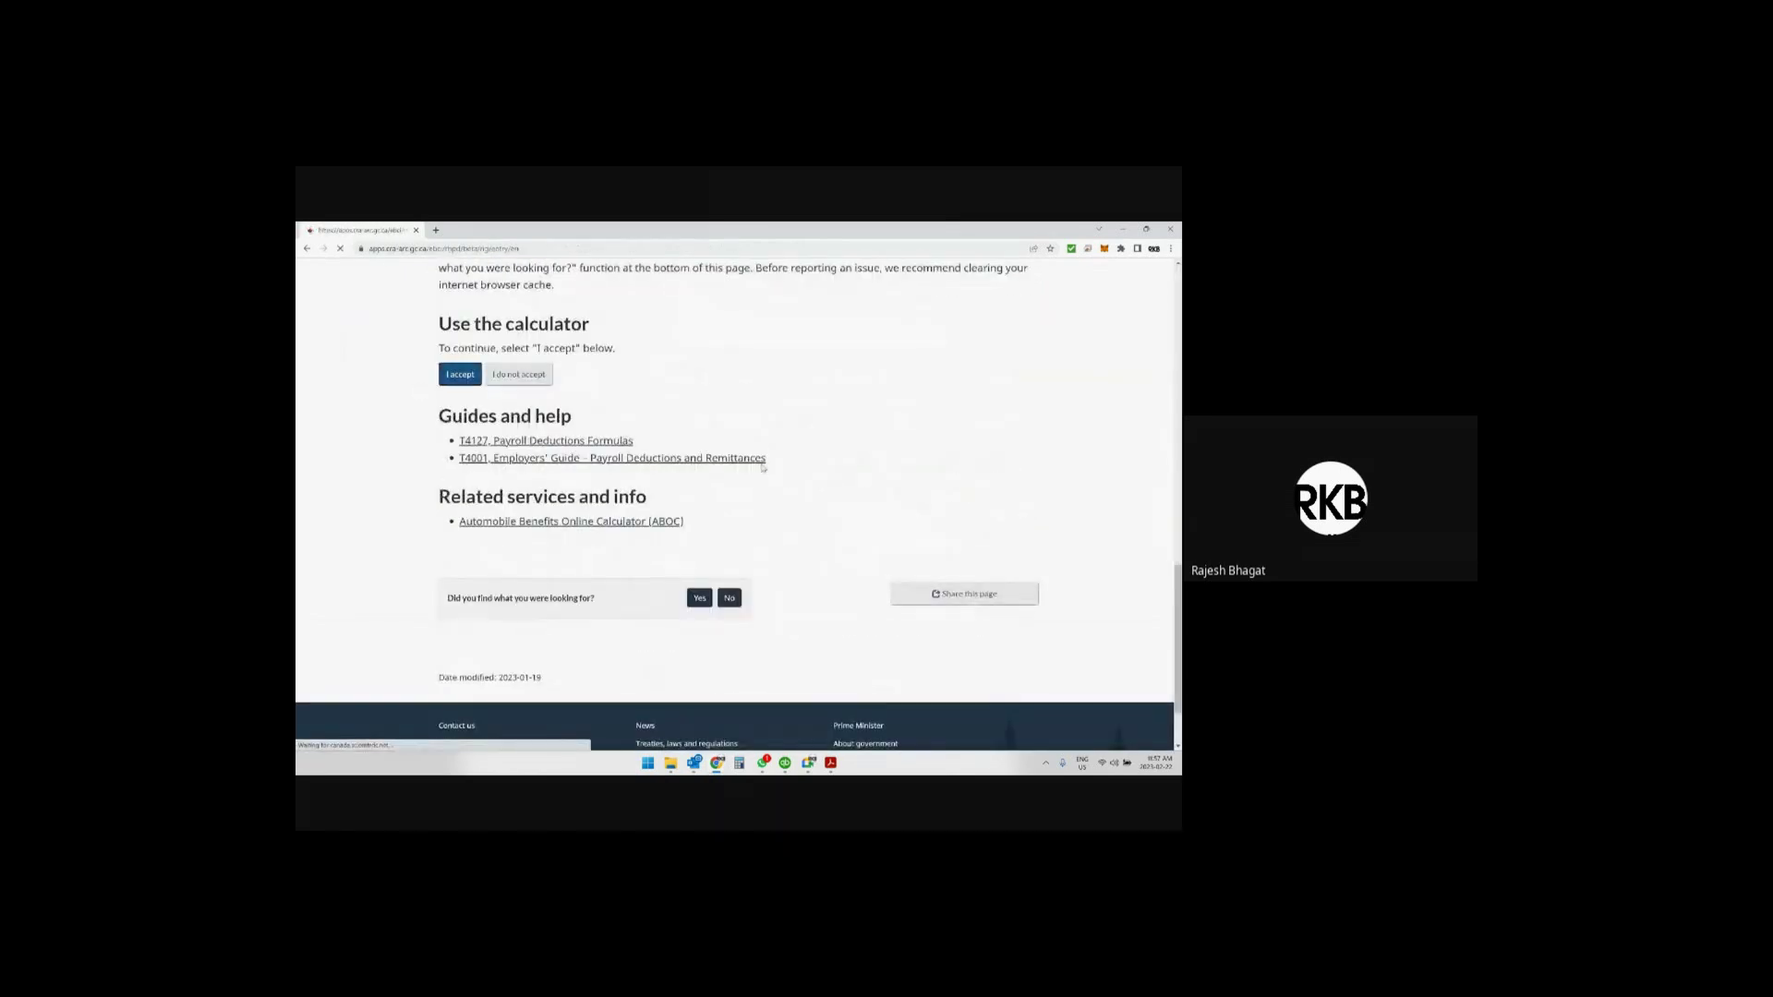
Start a salary calculation, enter the employee's name, and enter Boston as the employer's name.
{"action": "left_click", "coordinate": [606, 540]}
{"action": "left_click", "coordinate": [660, 498]}
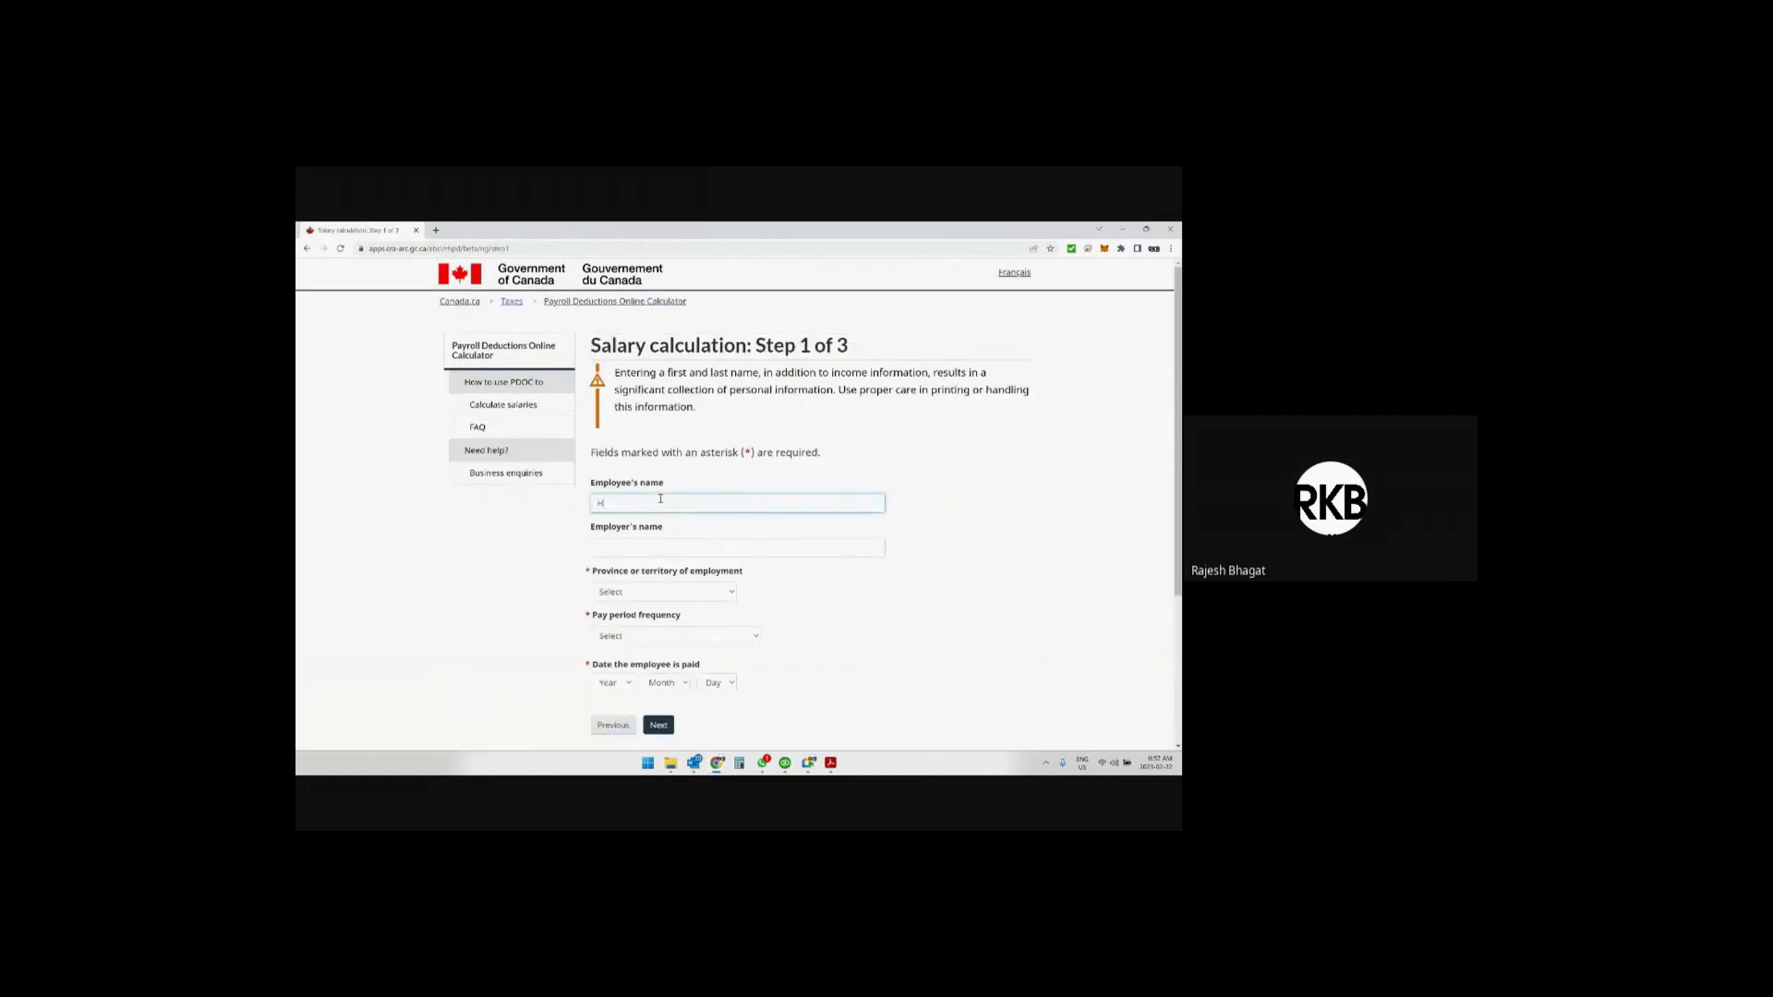
{"action": "key", "text": "Tab"}
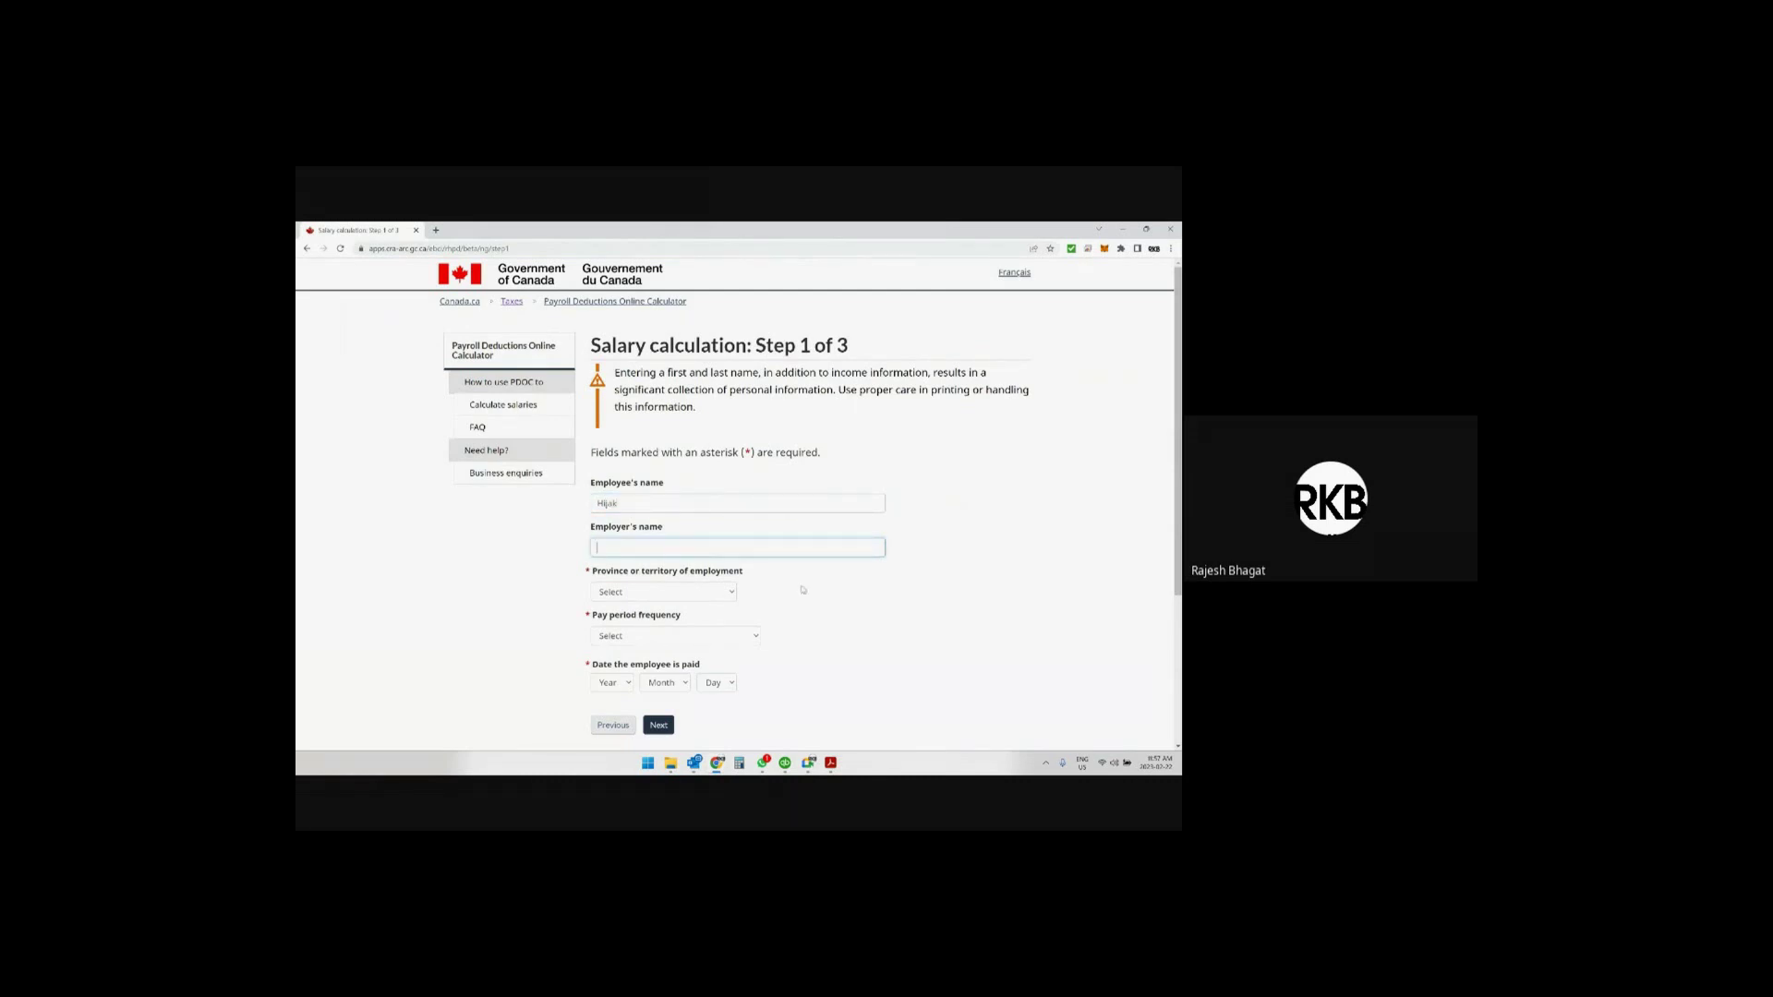
{"action": "type", "text": "Boston"}
Set the province of employment to Ontario and the pay period frequency to Biweekly (26 pay periods a year).
{"action": "left_click", "coordinate": [729, 594]}
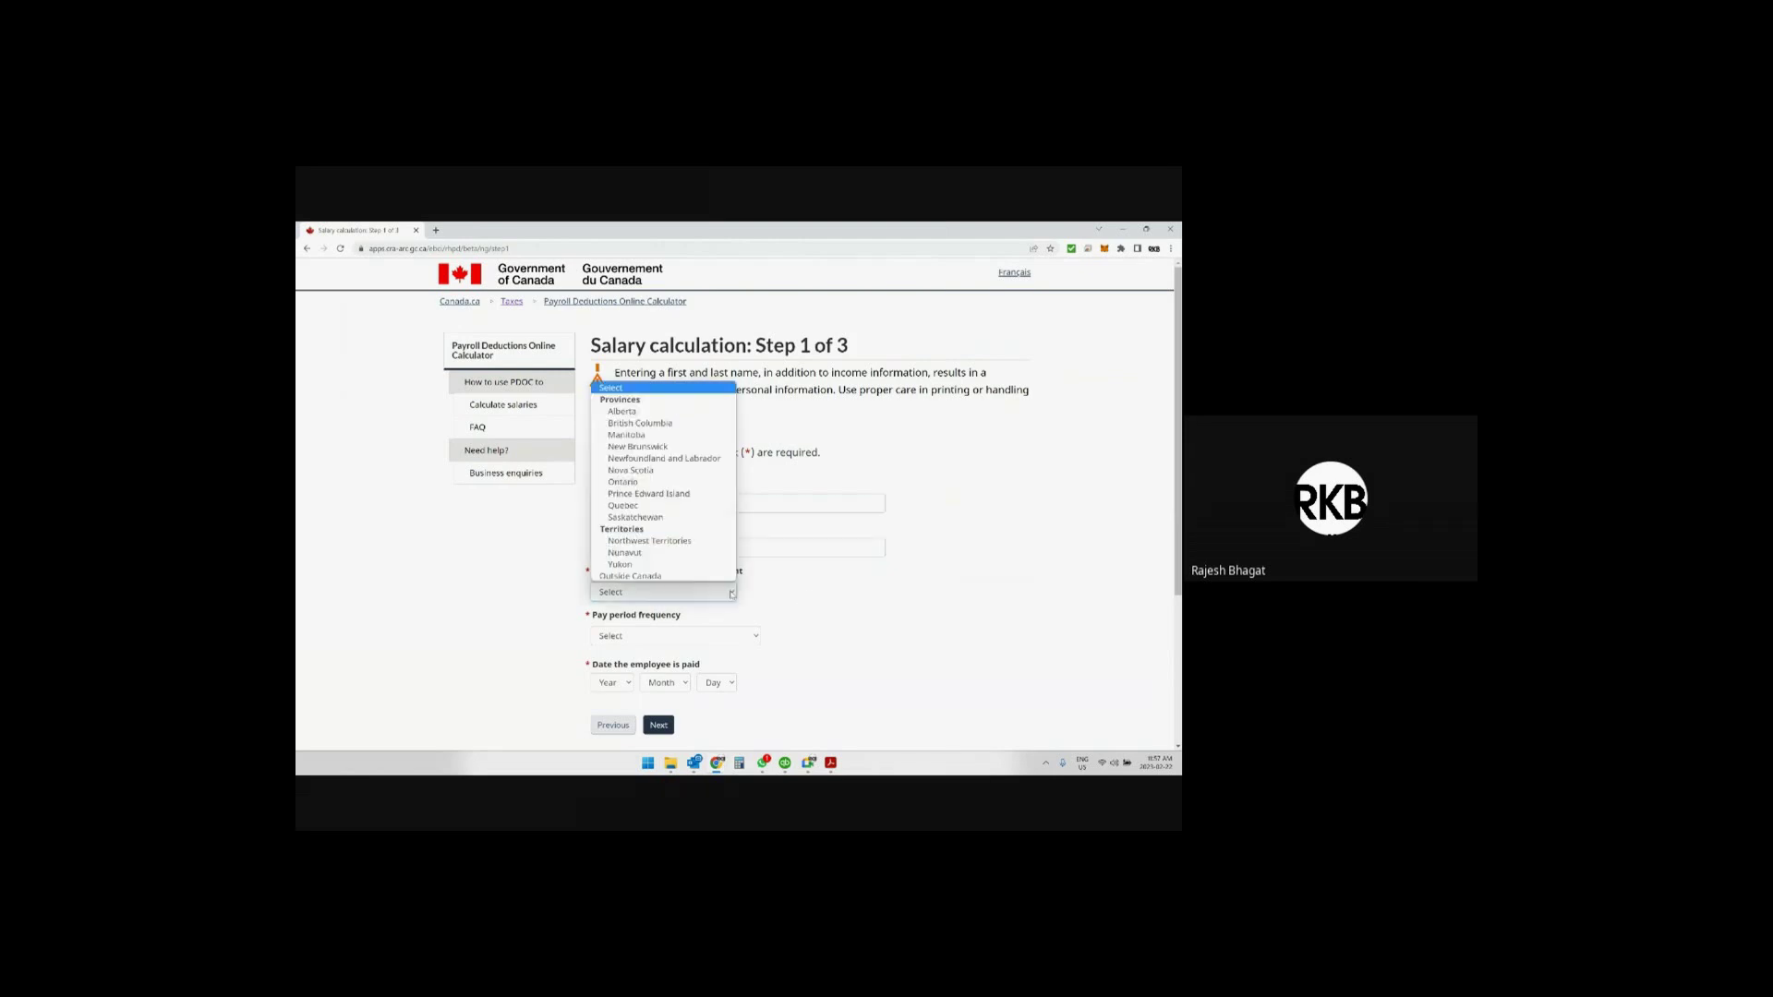
{"action": "left_click", "coordinate": [665, 483]}
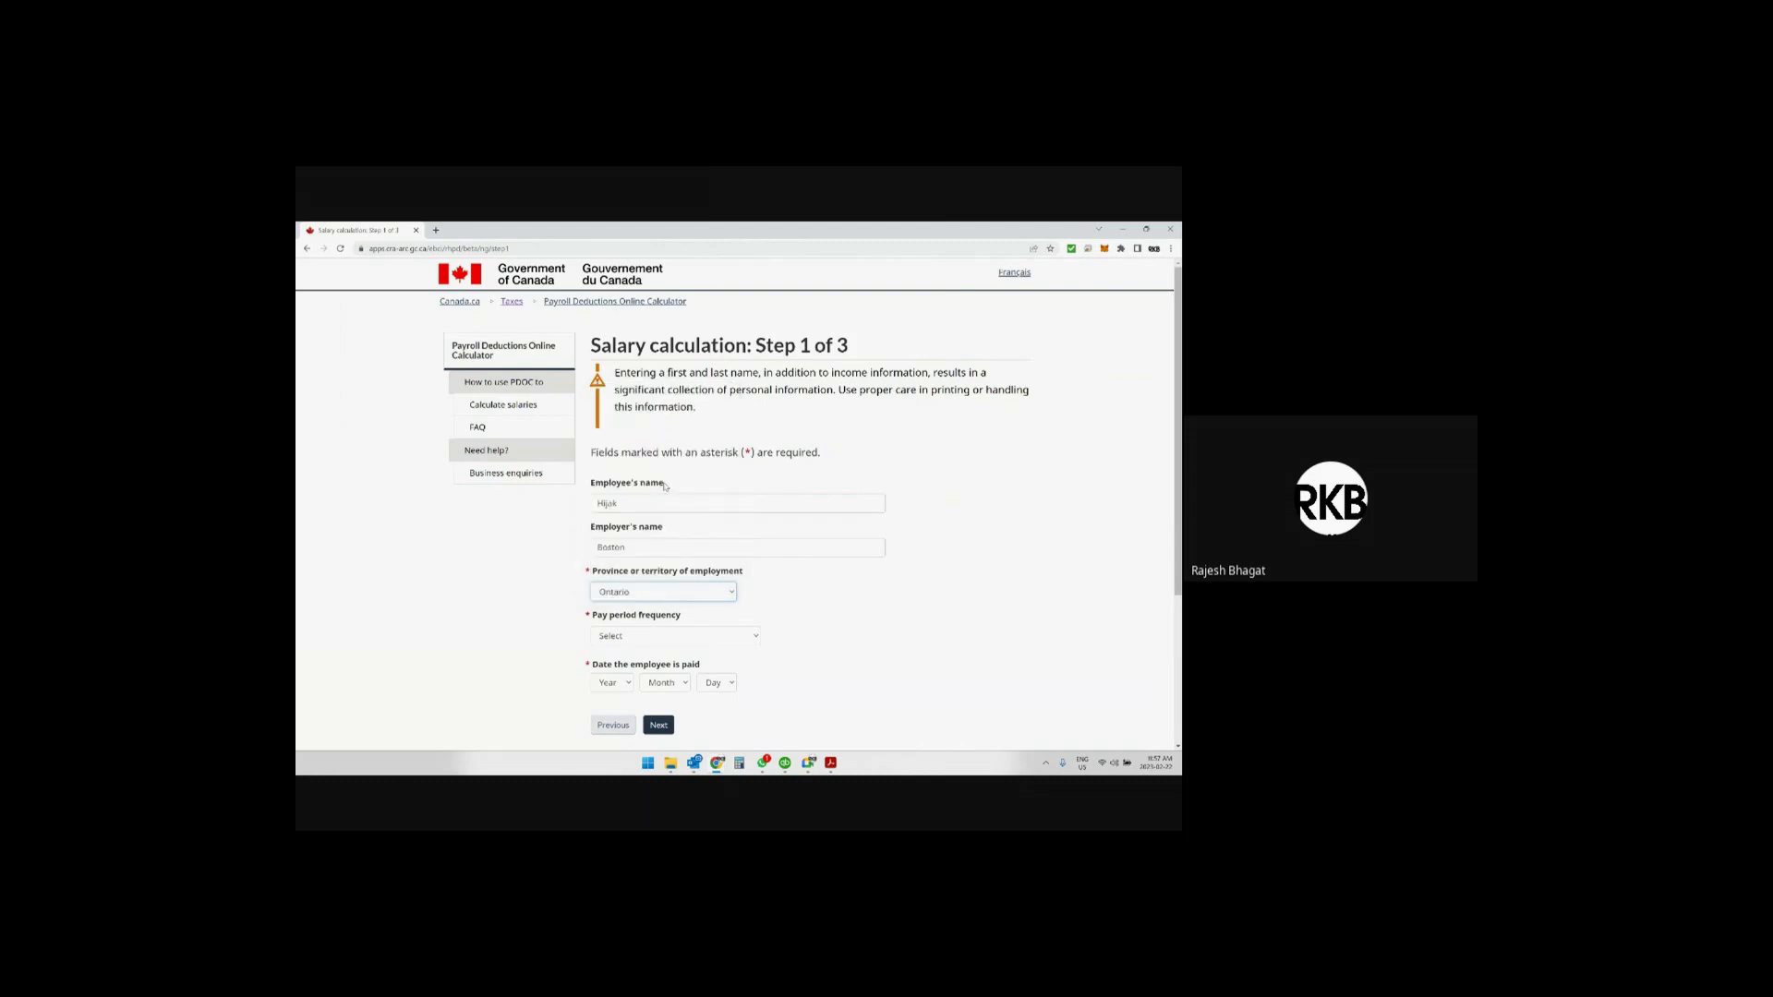
{"action": "left_click", "coordinate": [756, 636]}
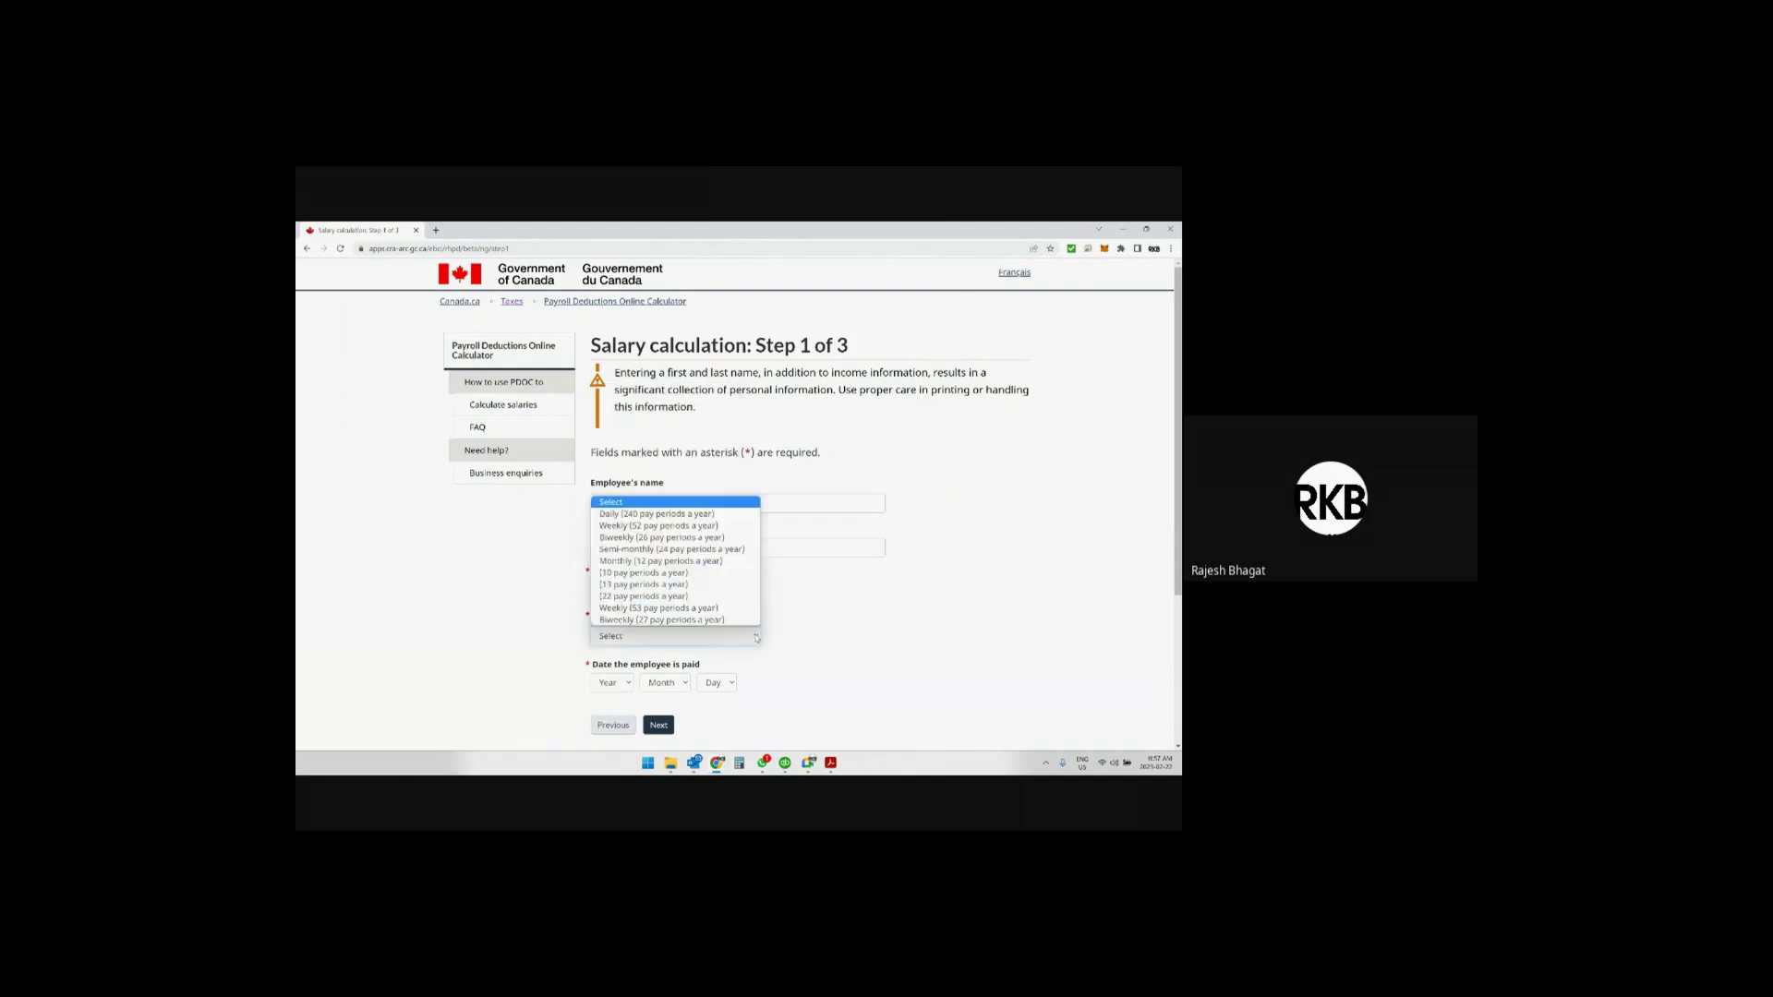
{"action": "left_click", "coordinate": [662, 537]}
Set the date the employee is paid to 2023-02-17 and continue to Step 2 of the salary calculation.
{"action": "scroll", "coordinate": [630, 526], "scroll_direction": "down", "scroll_amount": 3}
{"action": "left_click", "coordinate": [613, 474]}
{"action": "left_click", "coordinate": [622, 502]}
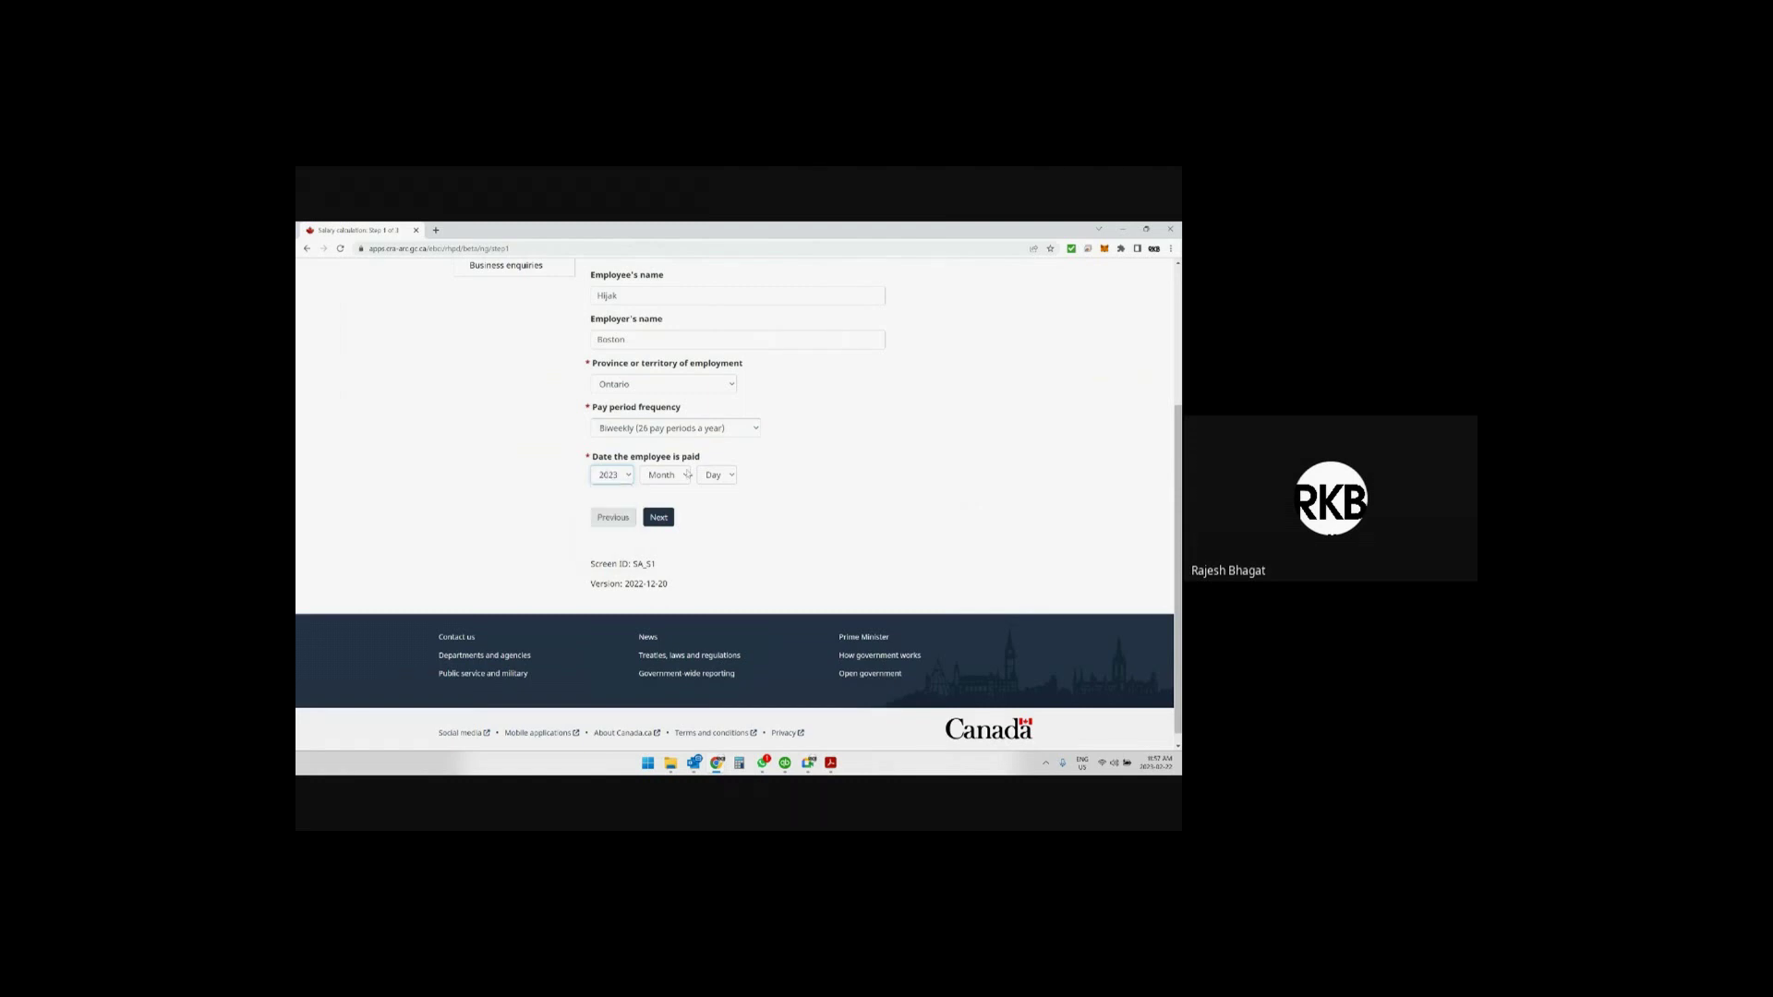
{"action": "left_click", "coordinate": [665, 475]}
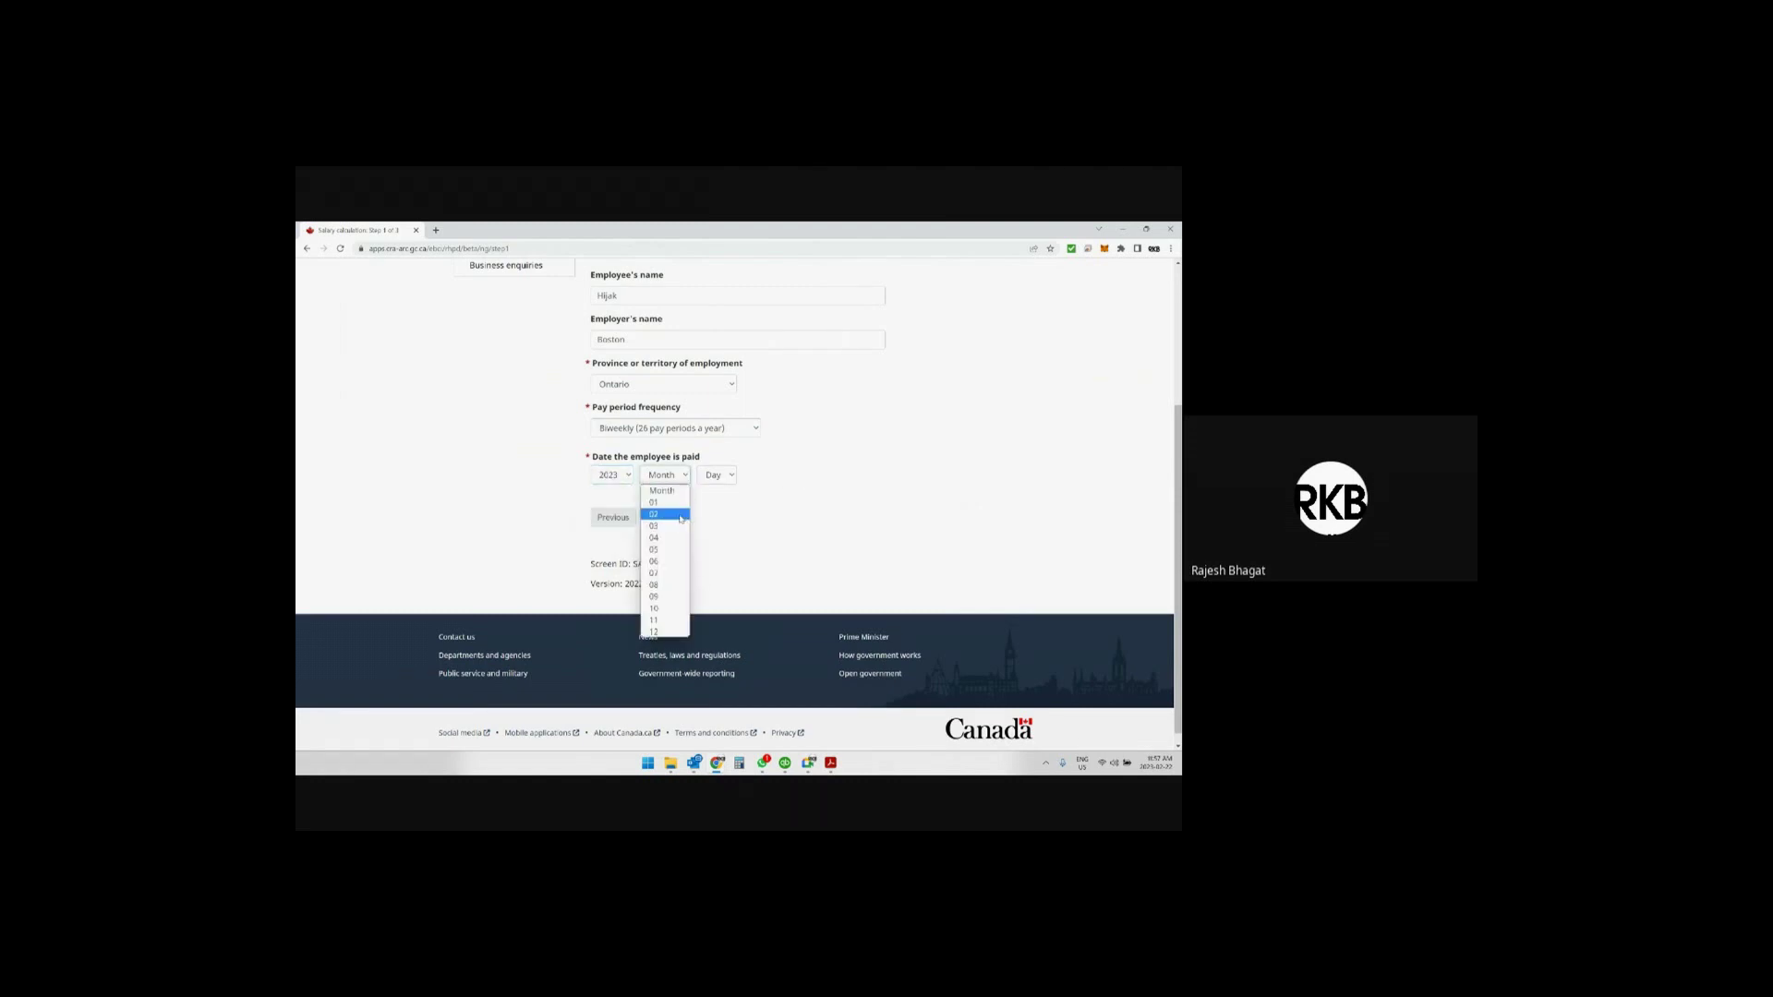
{"action": "left_click", "coordinate": [680, 518]}
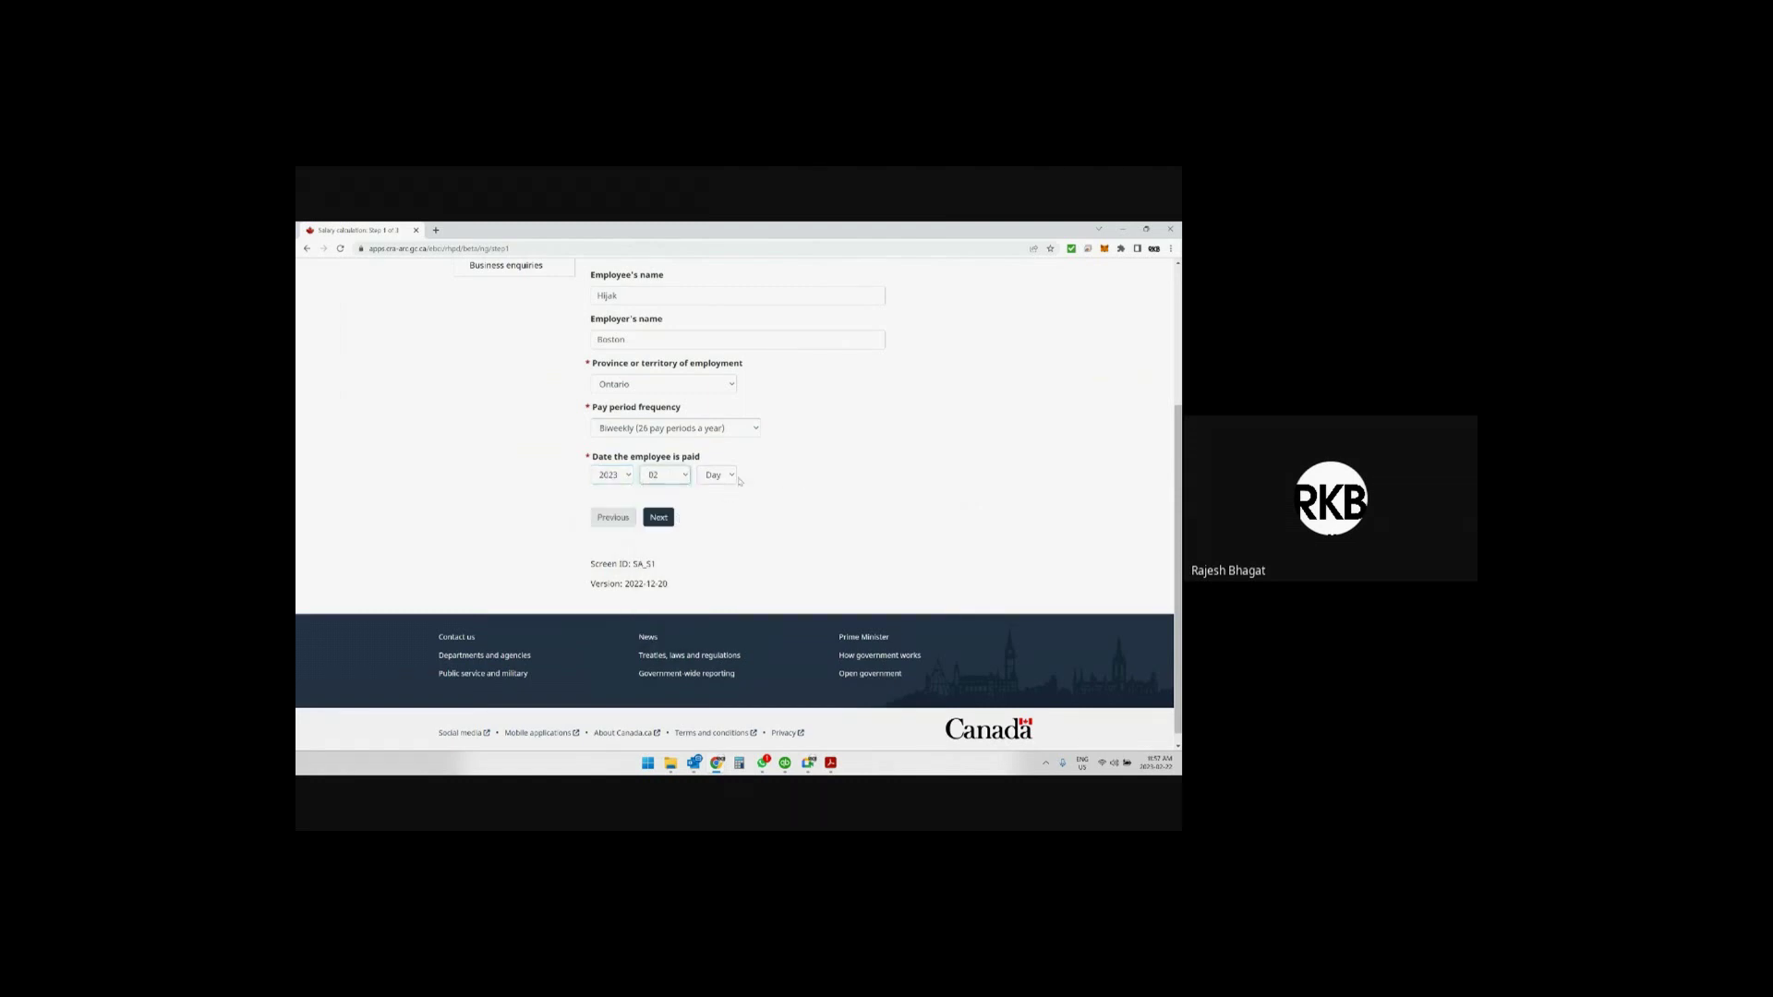
{"action": "left_click", "coordinate": [1159, 766]}
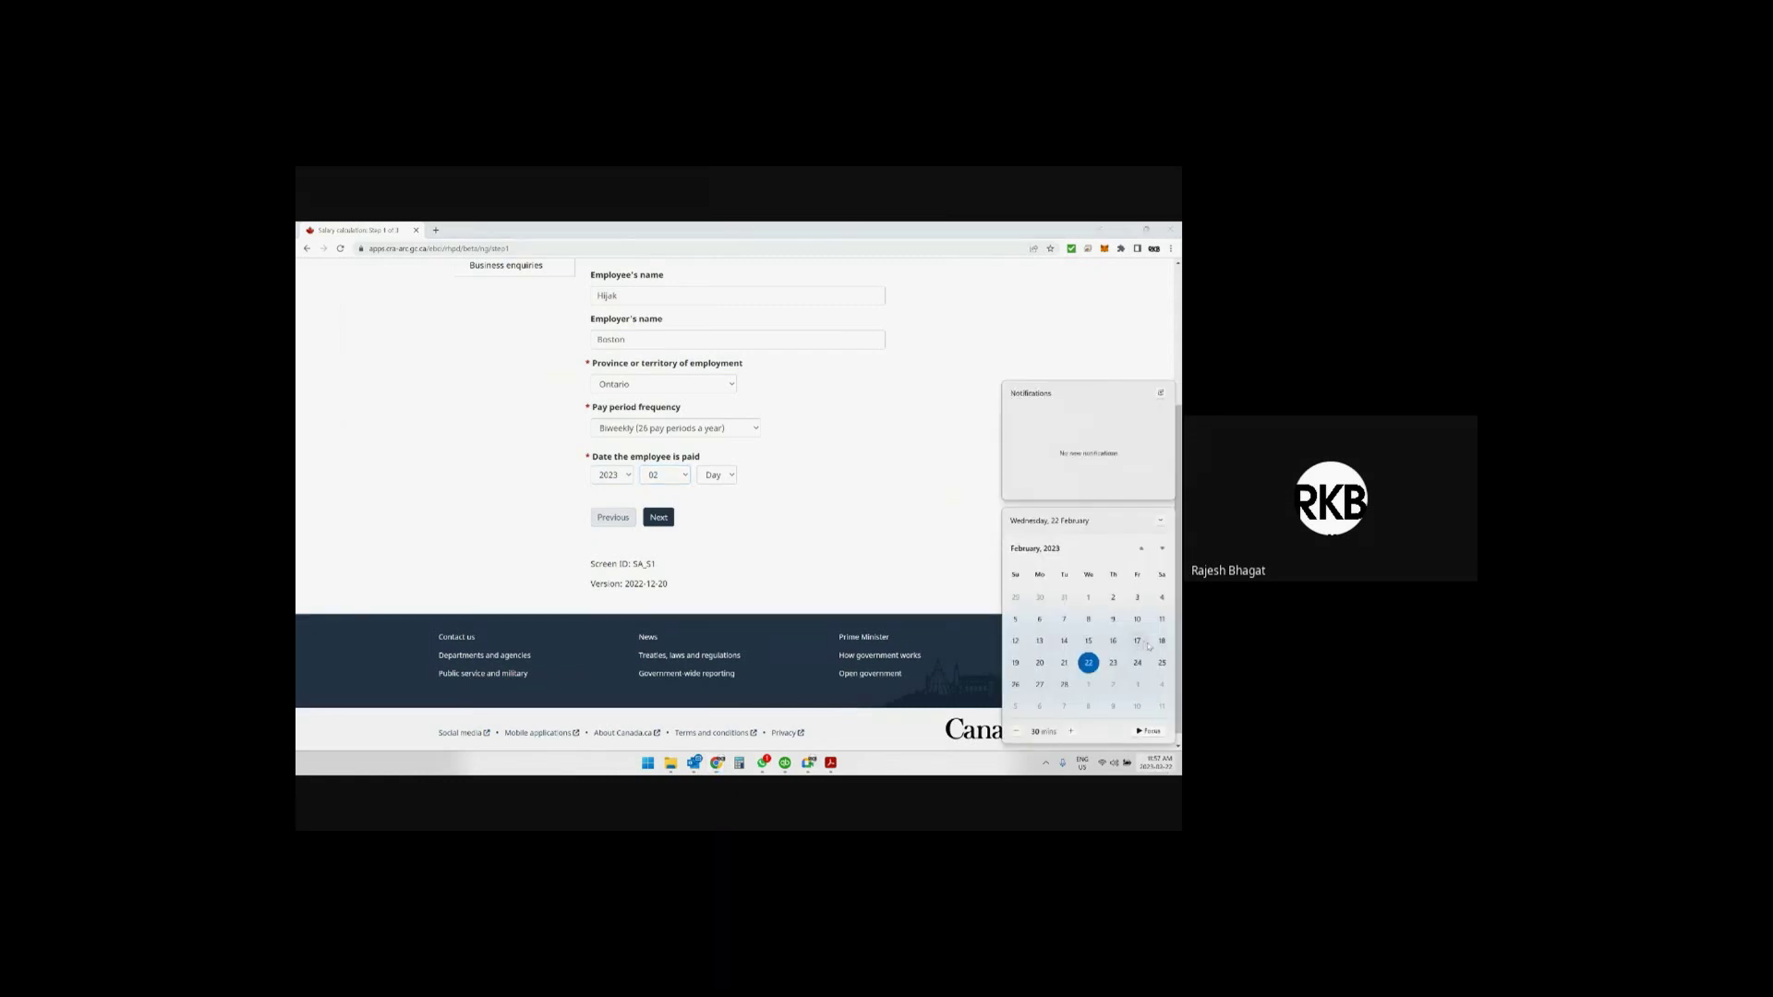
{"action": "left_click", "coordinate": [732, 477]}
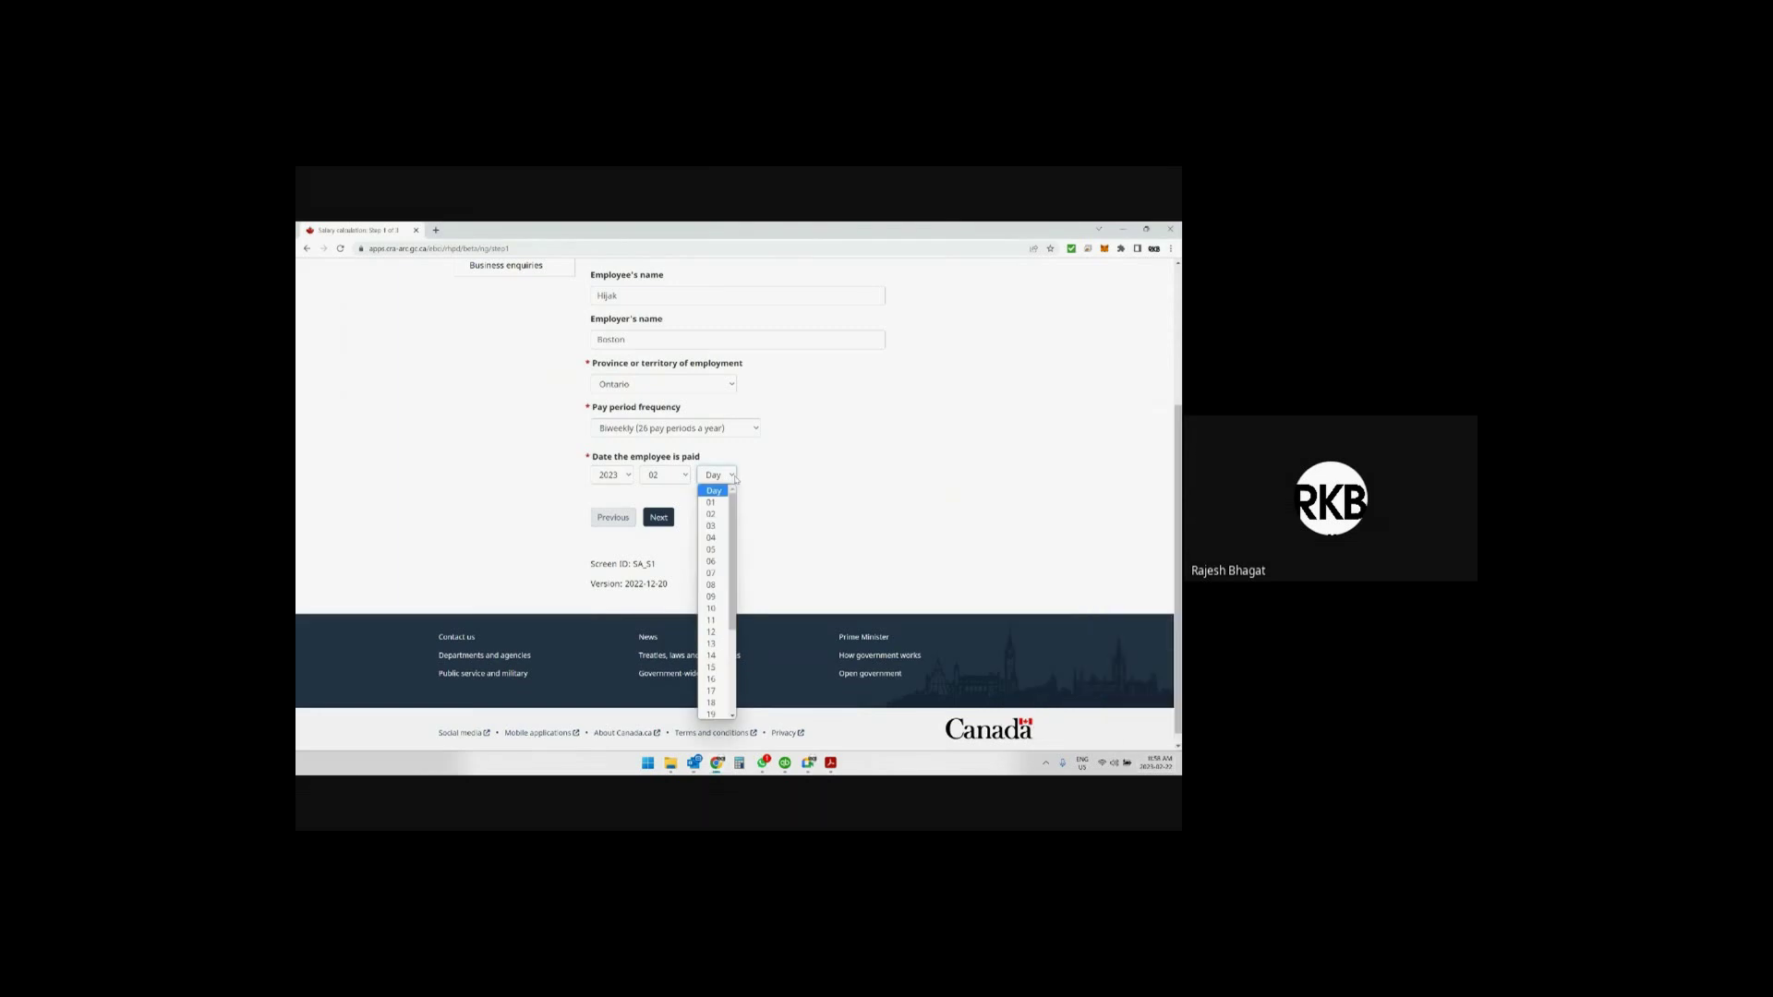
{"action": "left_click", "coordinate": [713, 690]}
{"action": "left_click", "coordinate": [658, 517]}
Enter 2,300.00 as the salary income per pay period and compute 2300 × 0.04 in the Windows Calculator, closing it when done.
{"action": "left_click", "coordinate": [667, 460]}
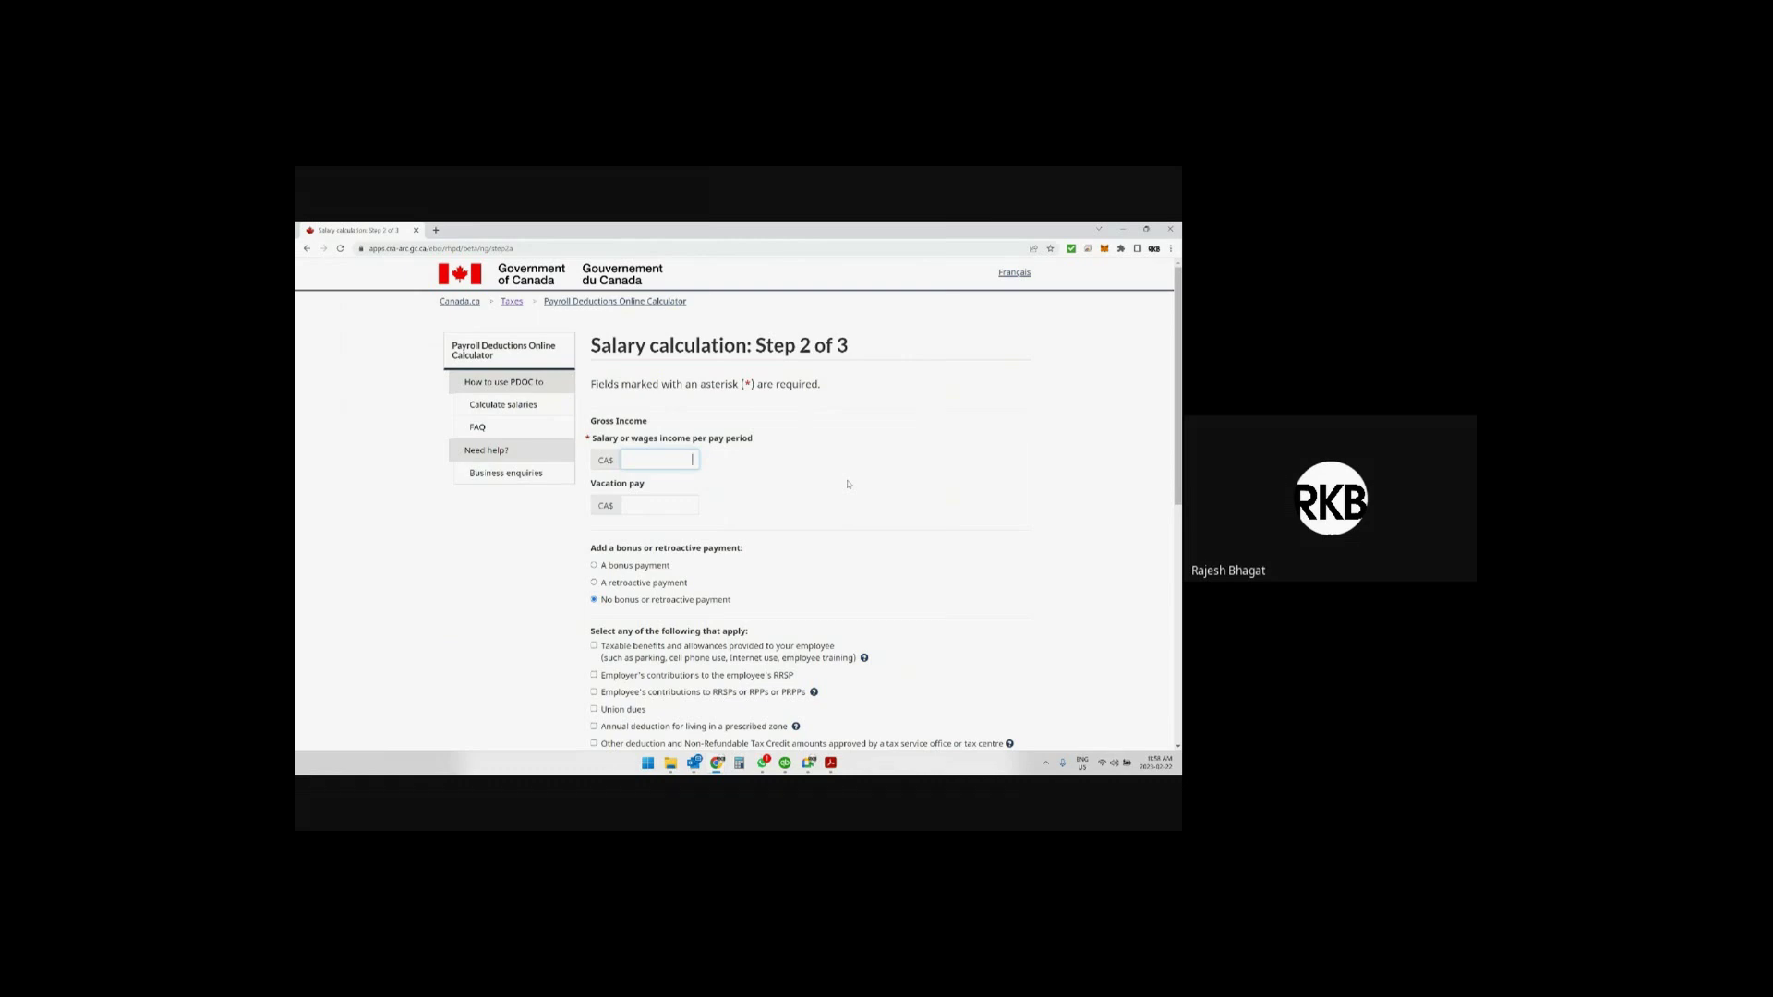
{"action": "type", "text": ".00"}
{"action": "left_click", "coordinate": [739, 762]}
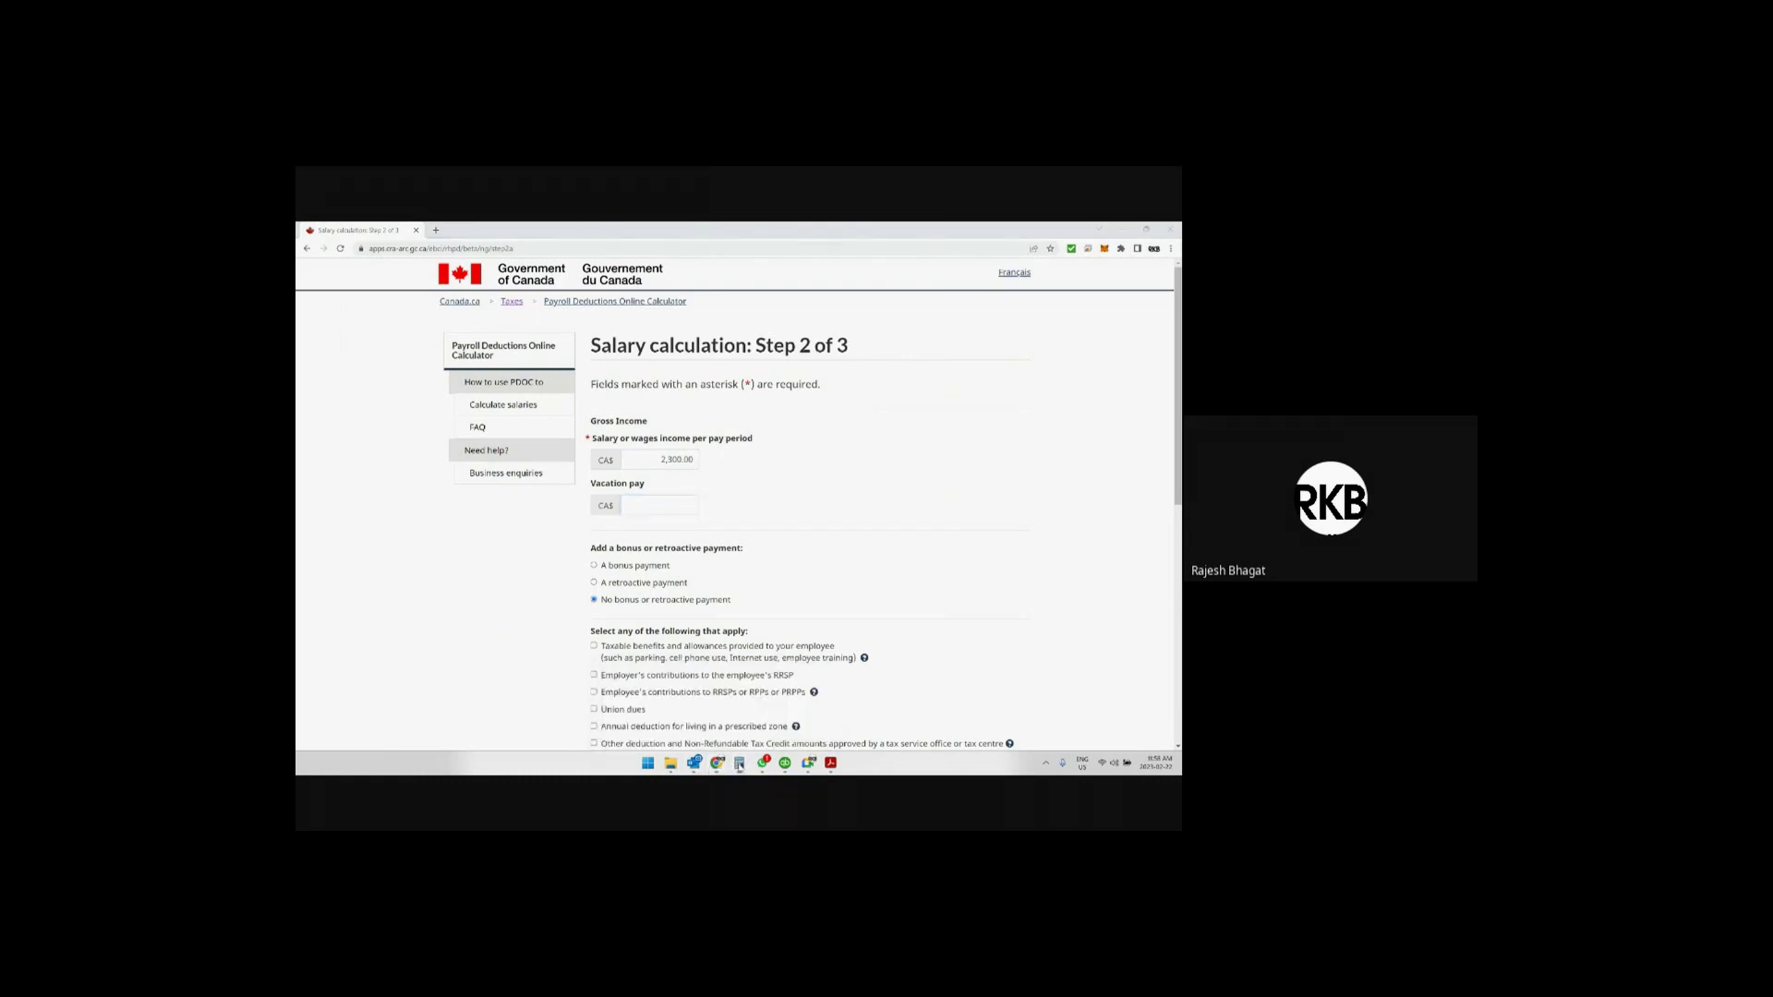
{"action": "type", "text": "2300*0.04"}
{"action": "key", "text": "Return"}
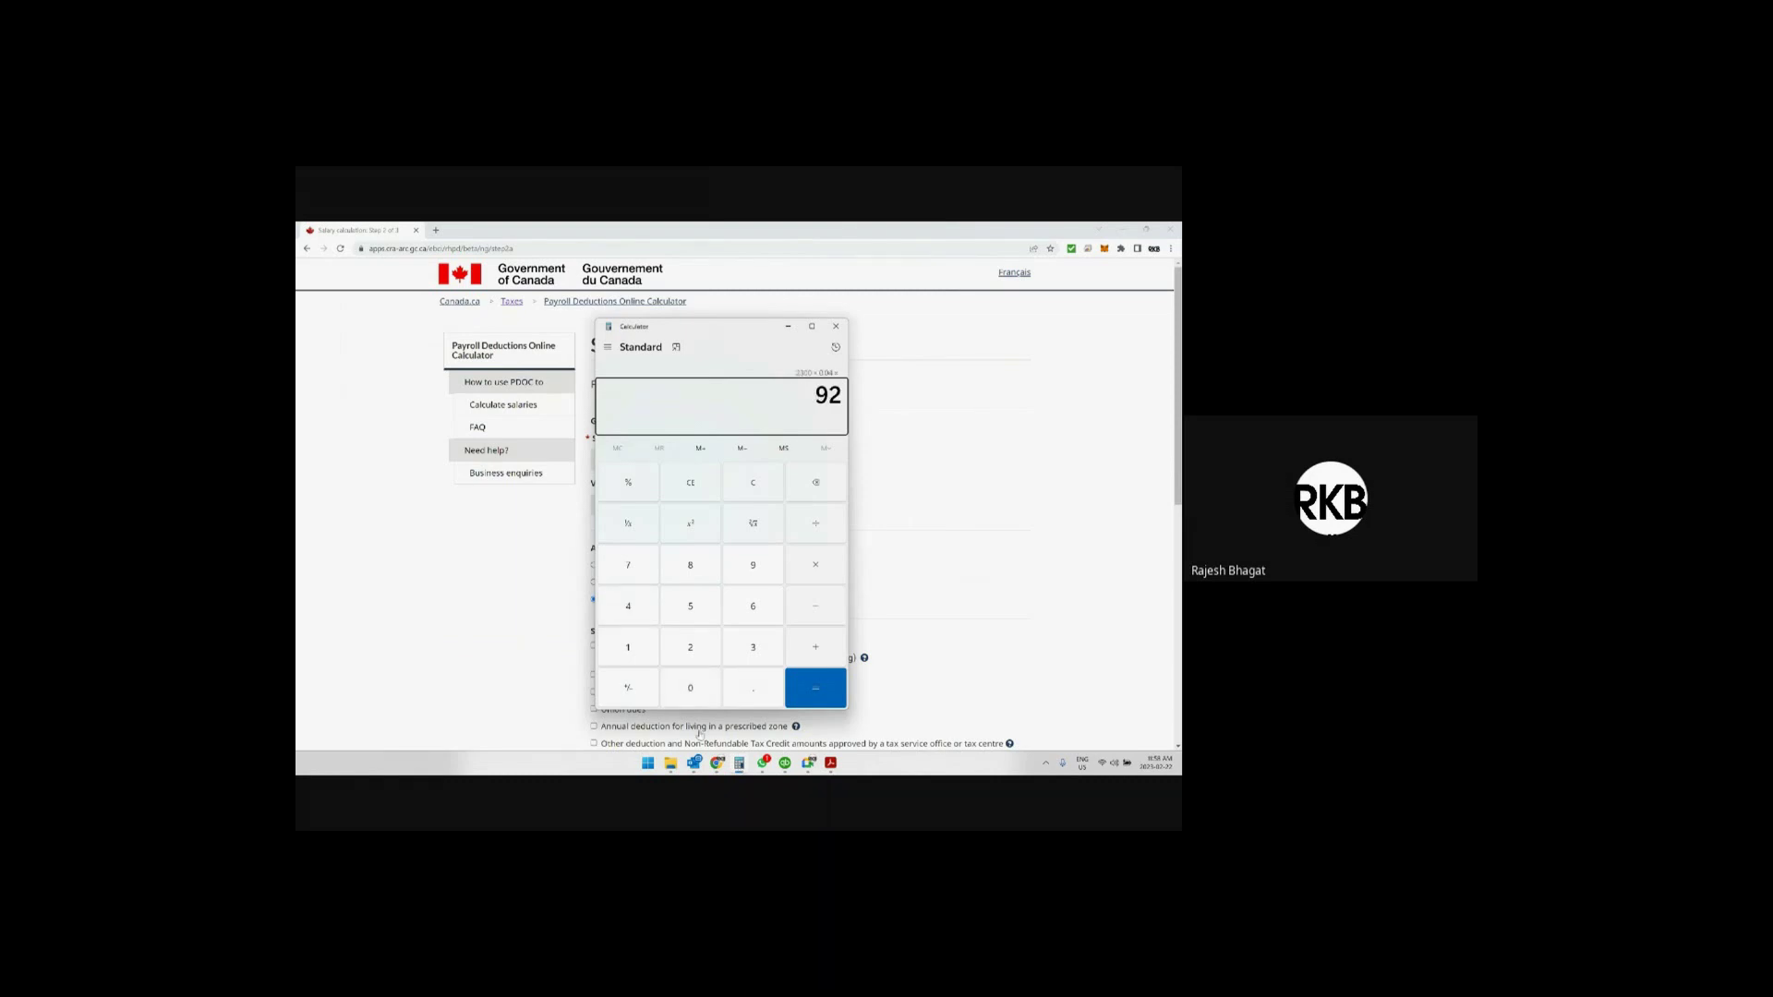
{"action": "left_click", "coordinate": [836, 327]}
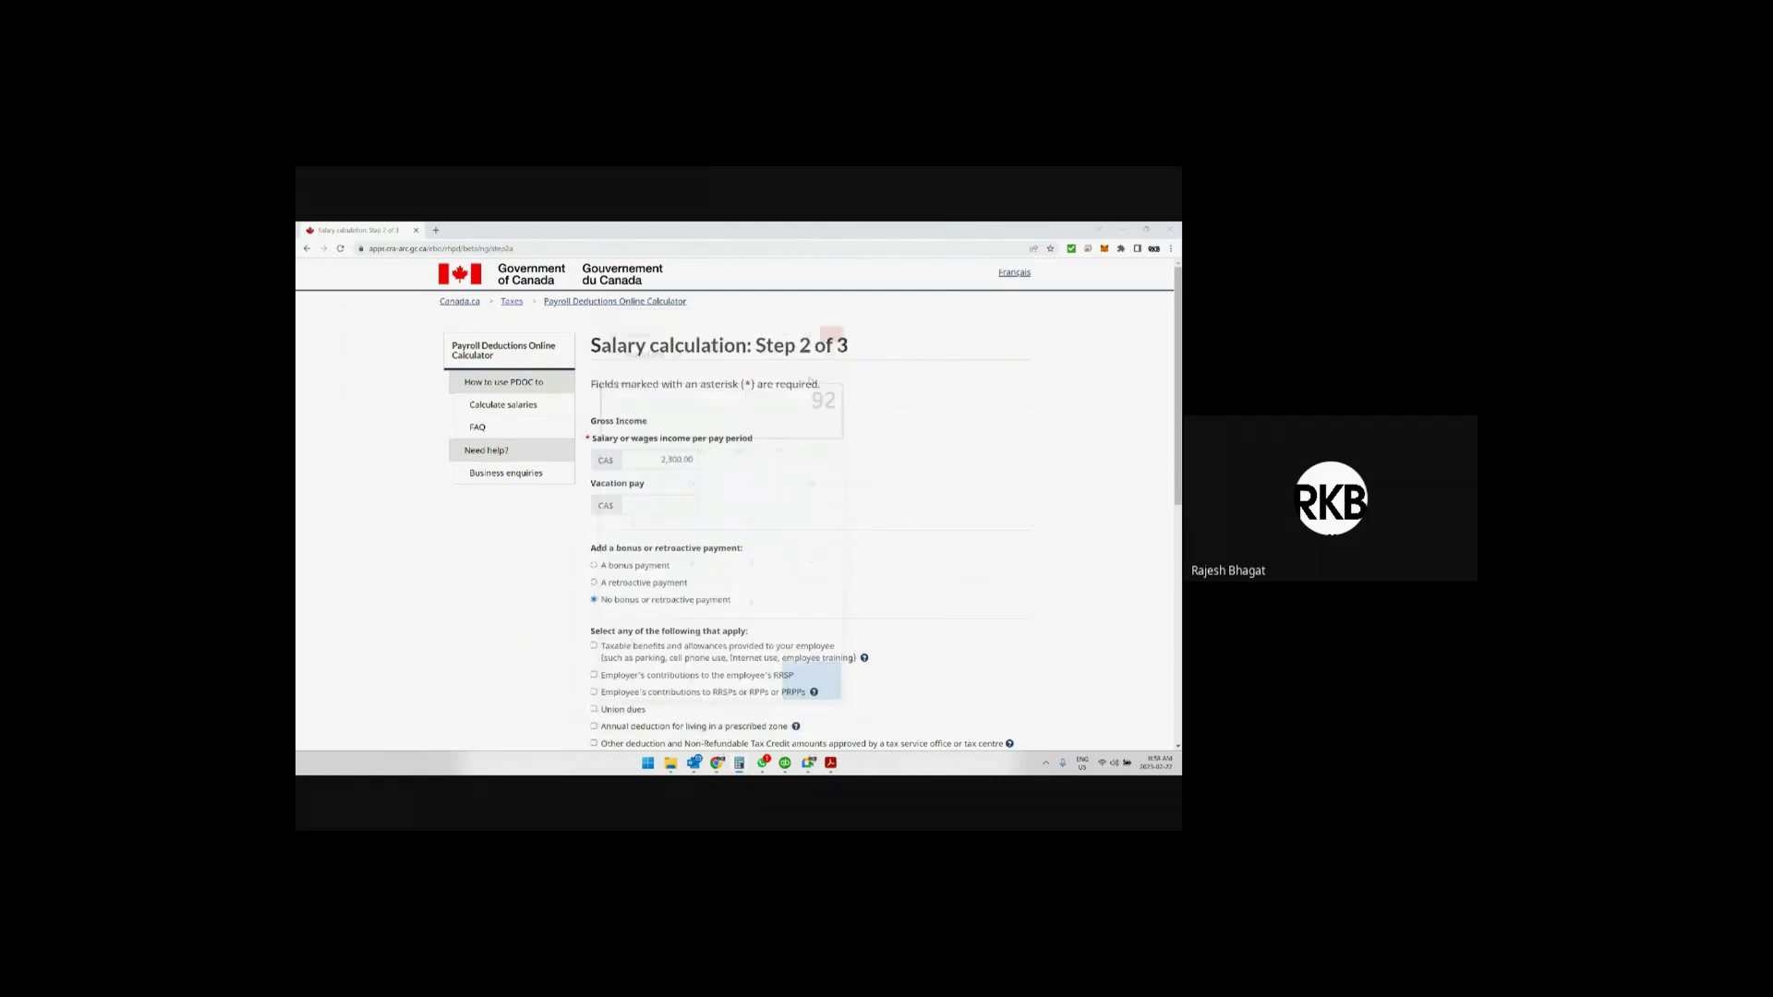
Enter 92.00 as the vacation pay, keep the remaining options at their defaults, and continue to Step 3.
{"action": "left_click", "coordinate": [682, 501]}
{"action": "type", "text": "92.00"}
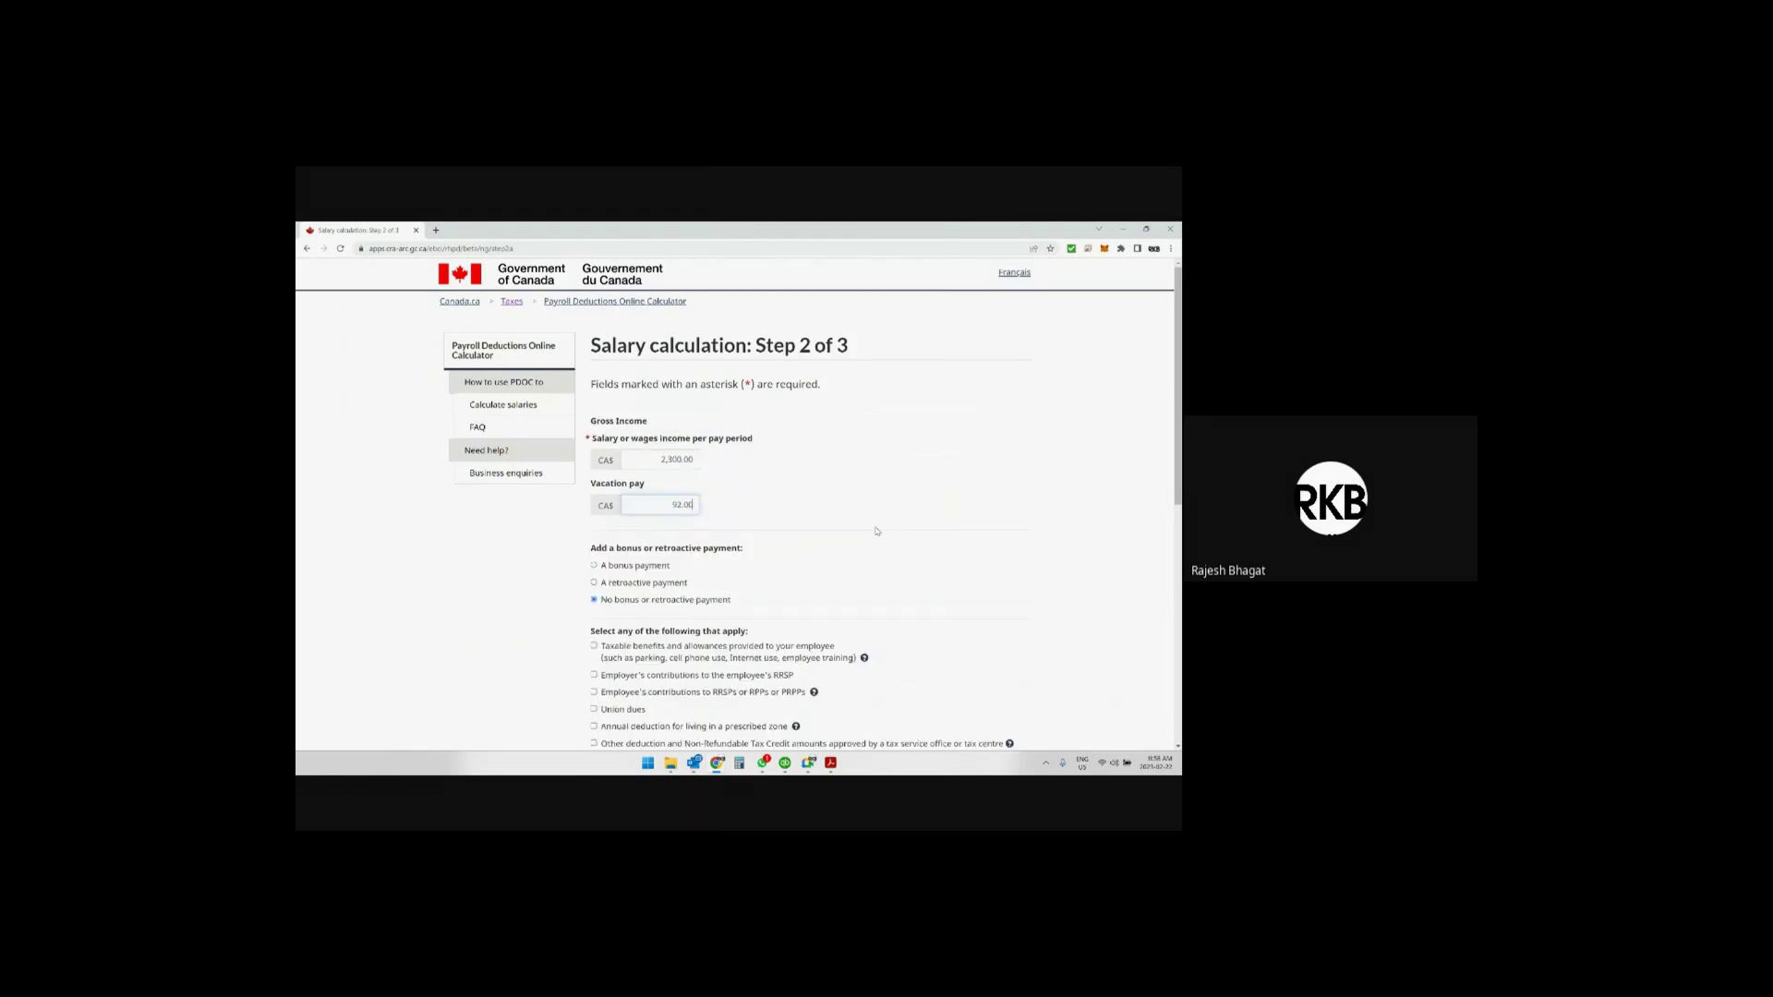
{"action": "scroll", "coordinate": [873, 535], "scroll_direction": "down", "scroll_amount": 4}
{"action": "scroll", "coordinate": [868, 539], "scroll_direction": "down", "scroll_amount": 5}
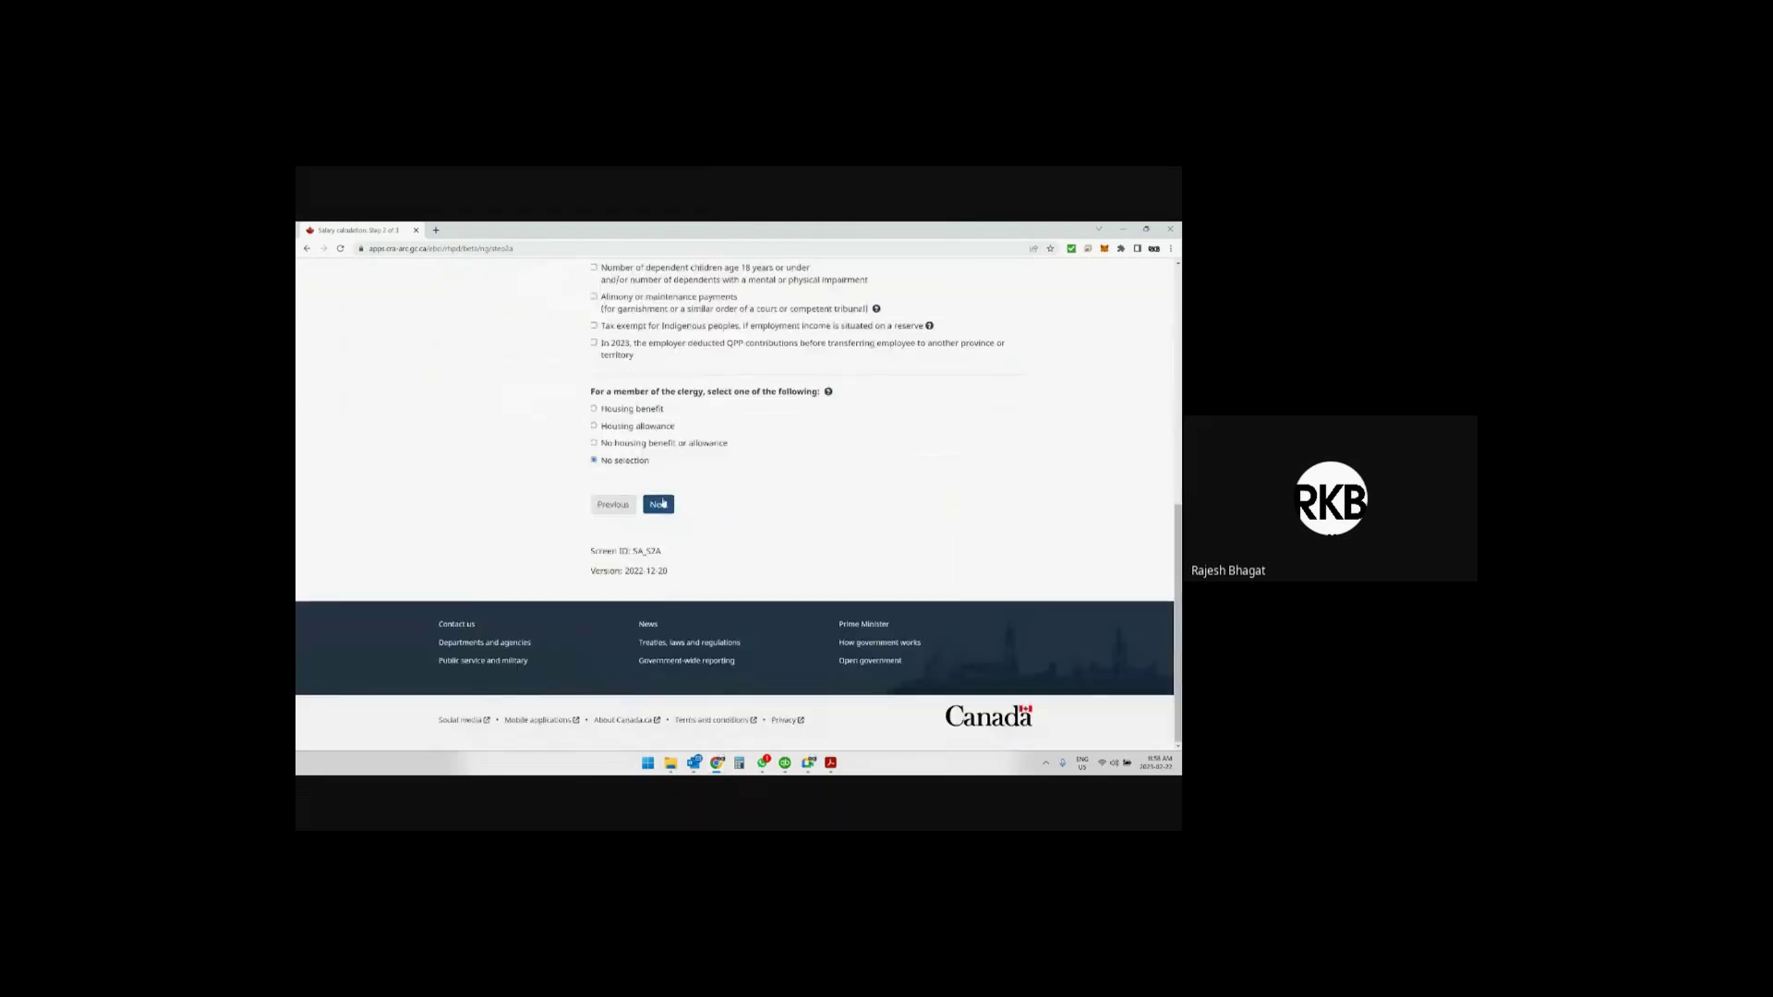
{"action": "left_click", "coordinate": [658, 504]}
Examine the total claim amounts from the employee's federal and provincial Form TD1.
{"action": "scroll", "coordinate": [800, 513], "scroll_direction": "down", "scroll_amount": 1}
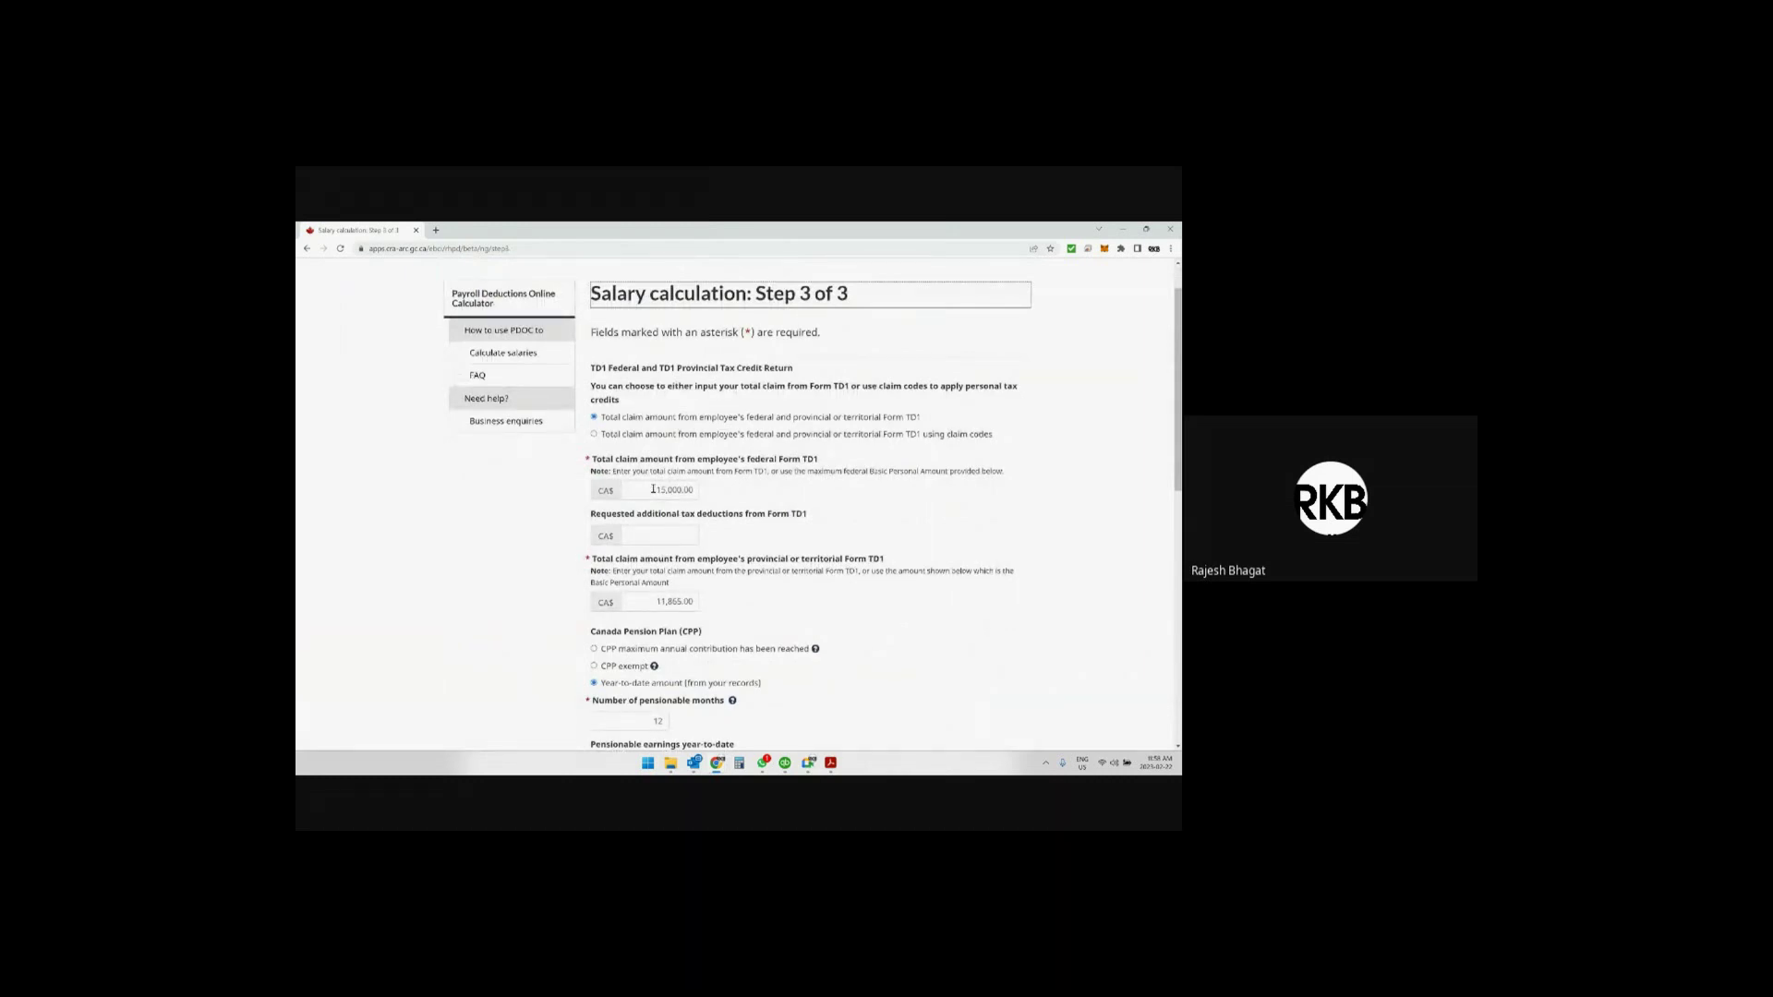
{"action": "left_click_drag", "start_coordinate": [653, 488], "coordinate": [714, 490]}
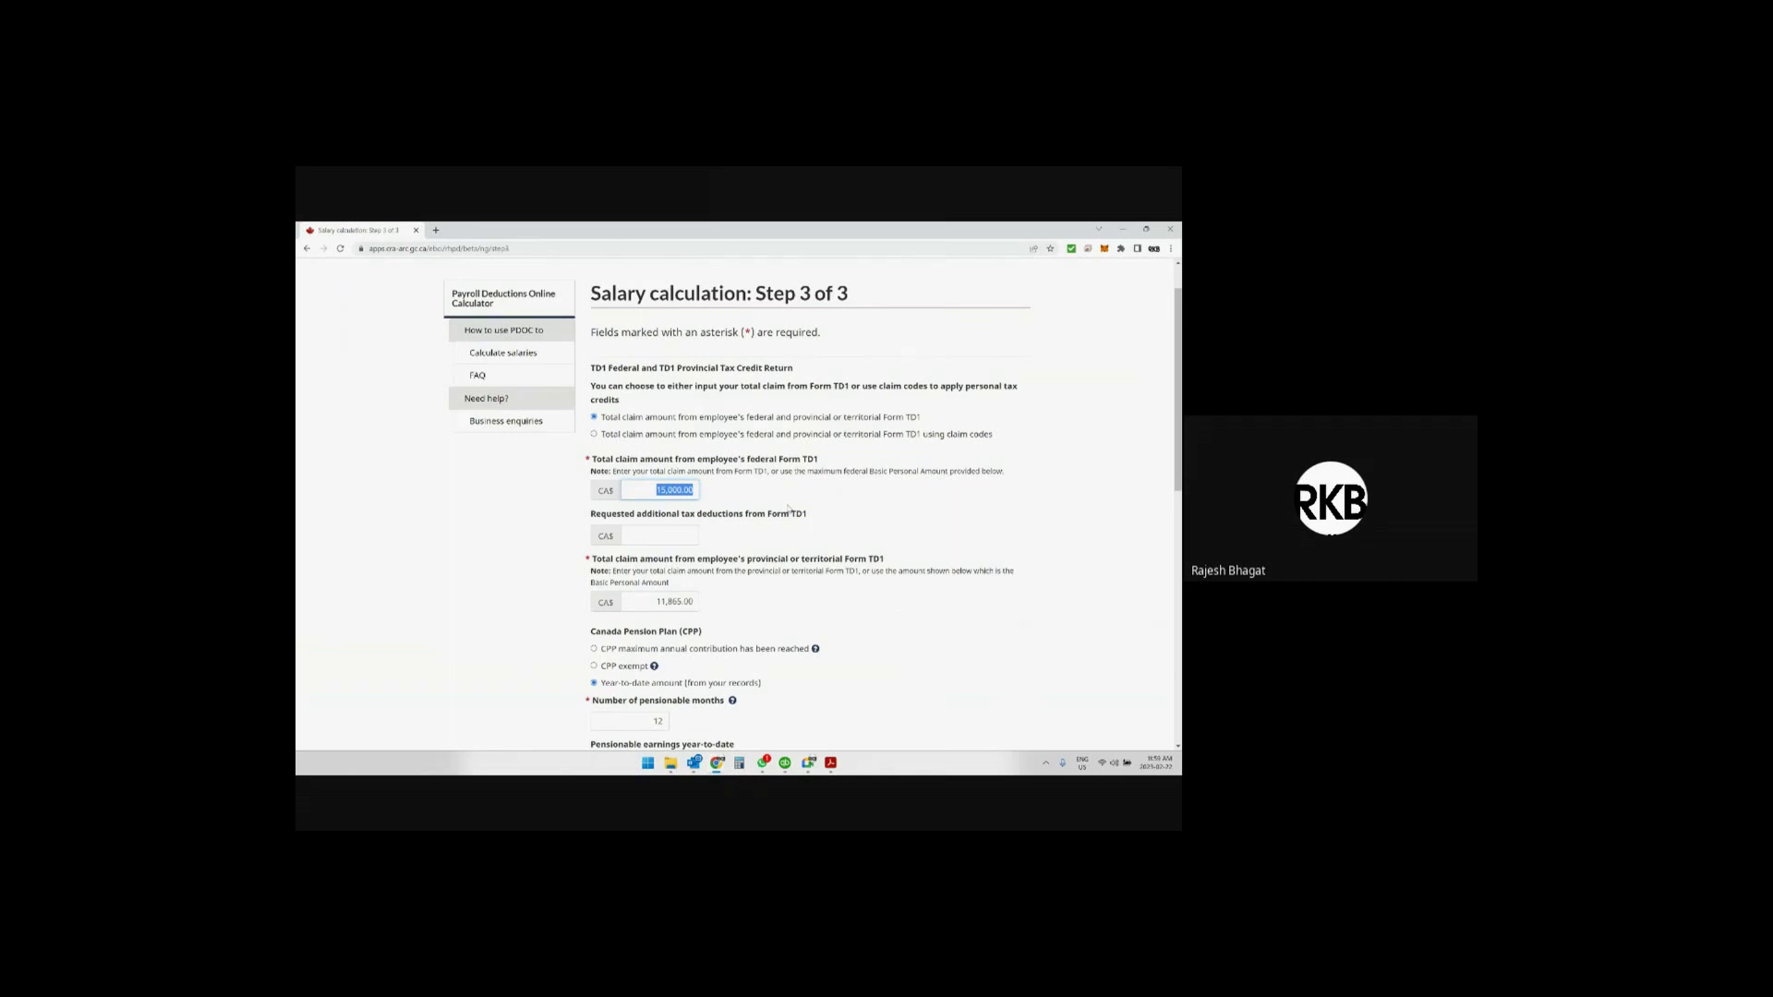
{"action": "left_click", "coordinate": [696, 488]}
{"action": "scroll", "coordinate": [702, 538], "scroll_direction": "down", "scroll_amount": 2}
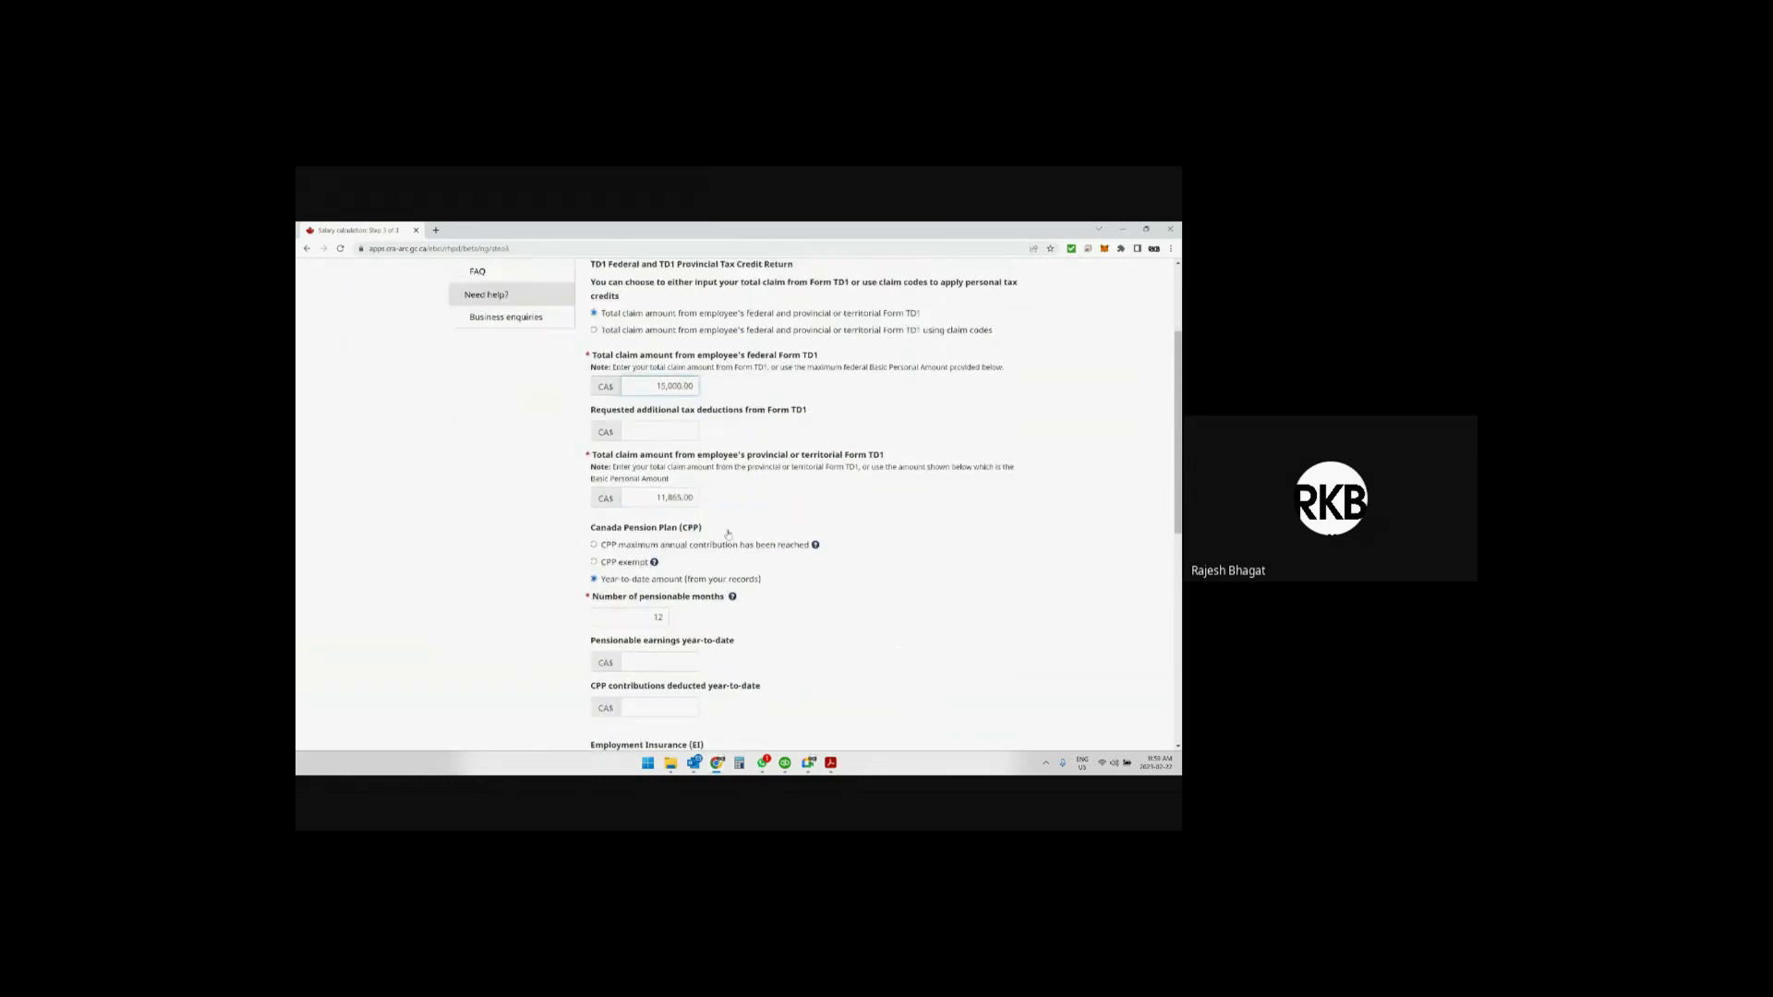
{"action": "left_click_drag", "start_coordinate": [651, 498], "coordinate": [721, 499]}
{"action": "left_click", "coordinate": [694, 500]}
{"action": "left_click_drag", "start_coordinate": [656, 498], "coordinate": [706, 500]}
{"action": "scroll", "coordinate": [816, 493], "scroll_direction": "down", "scroll_amount": 1}
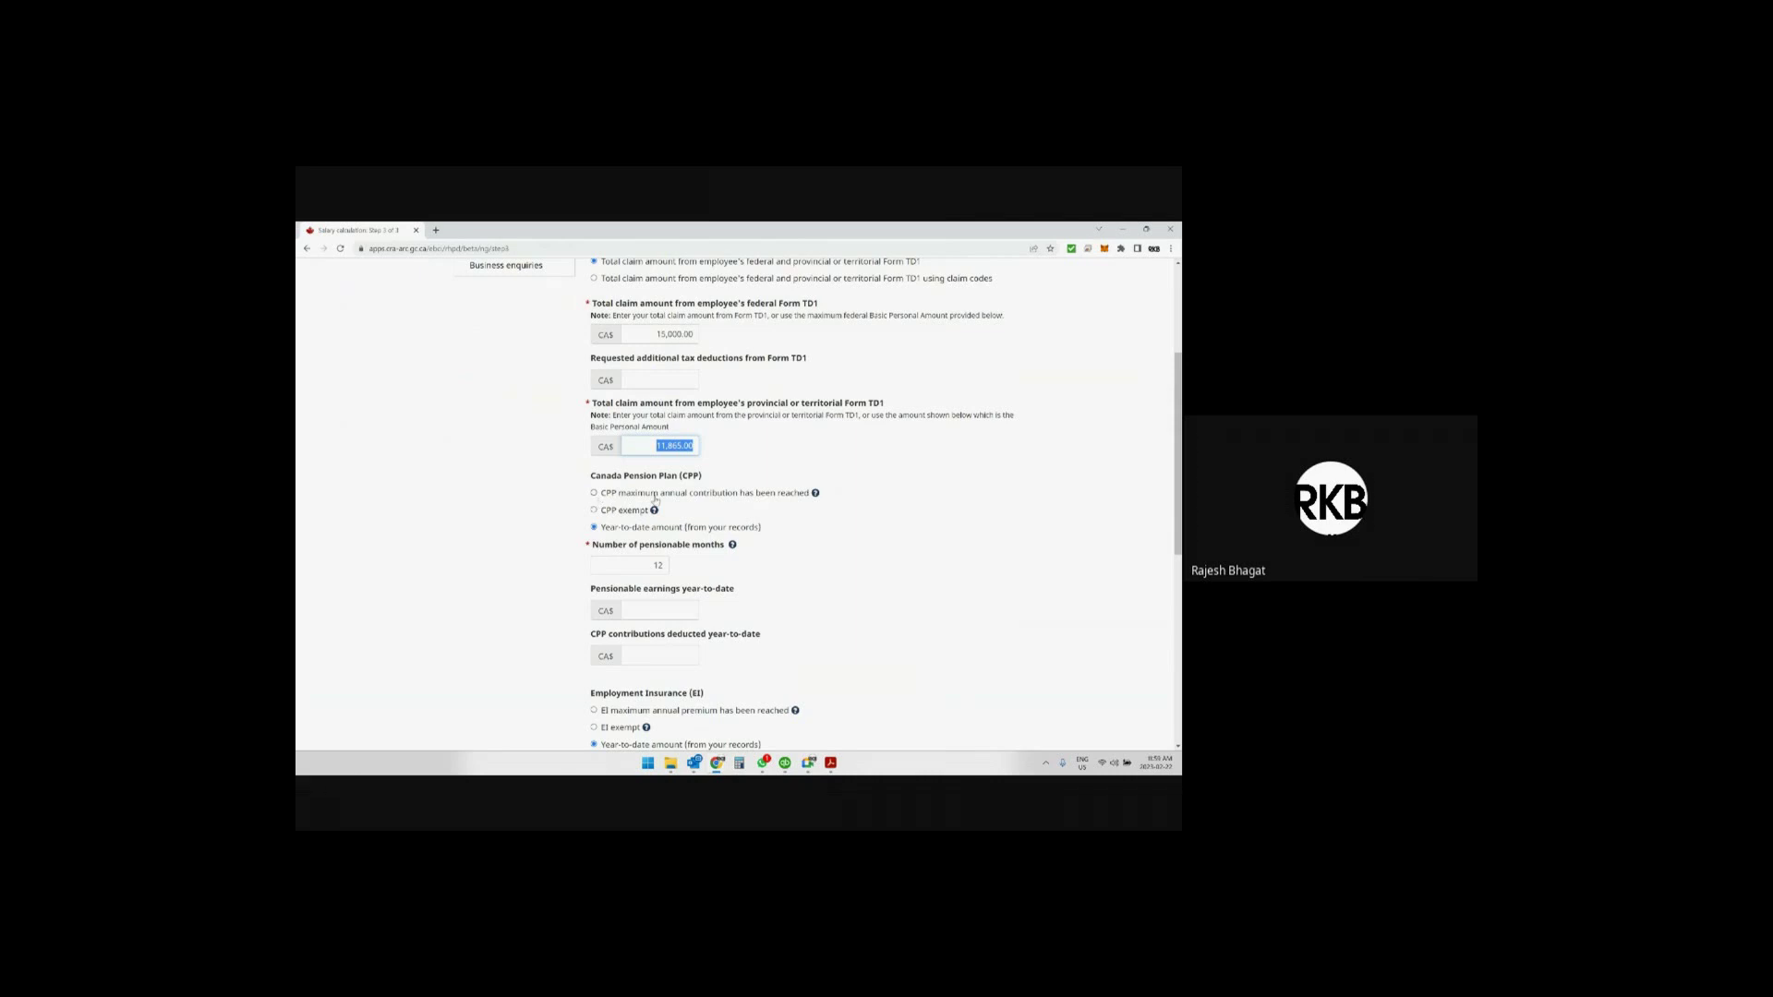
Open the CPP maximum annual contribution details, examine the 2023 employee and employer maximum, and return to the salary calculation.
{"action": "left_click", "coordinate": [816, 494]}
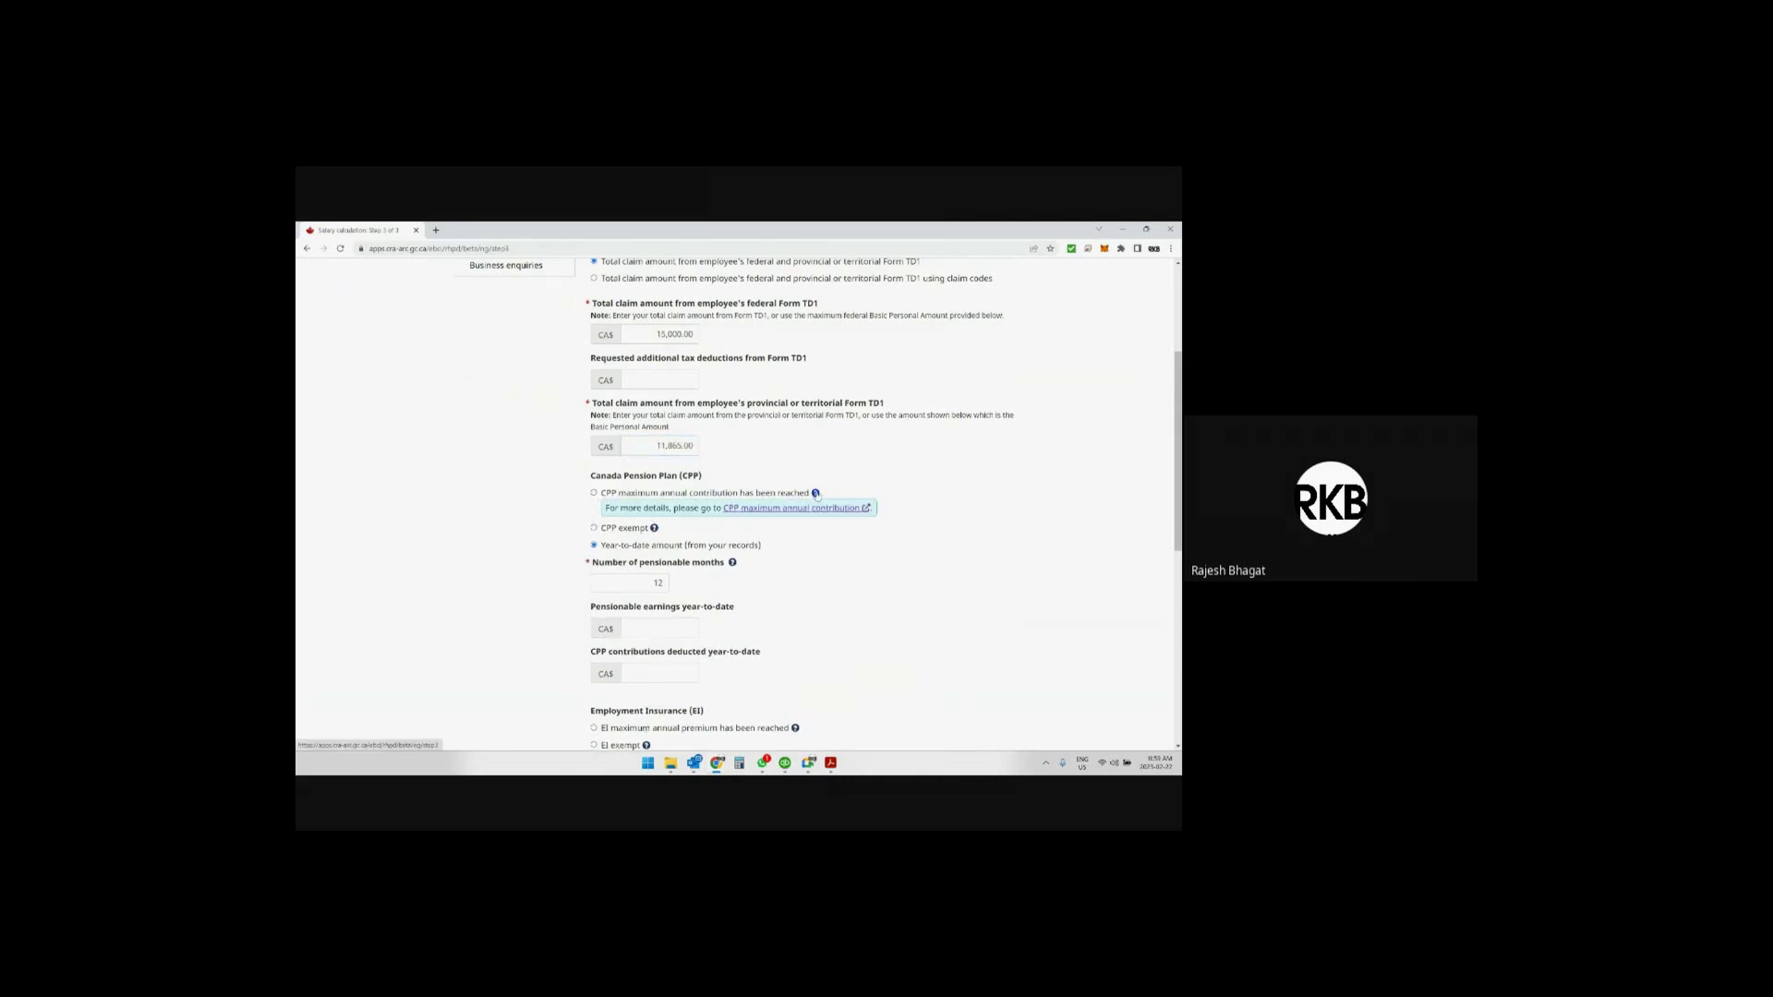
{"action": "left_click", "coordinate": [816, 507]}
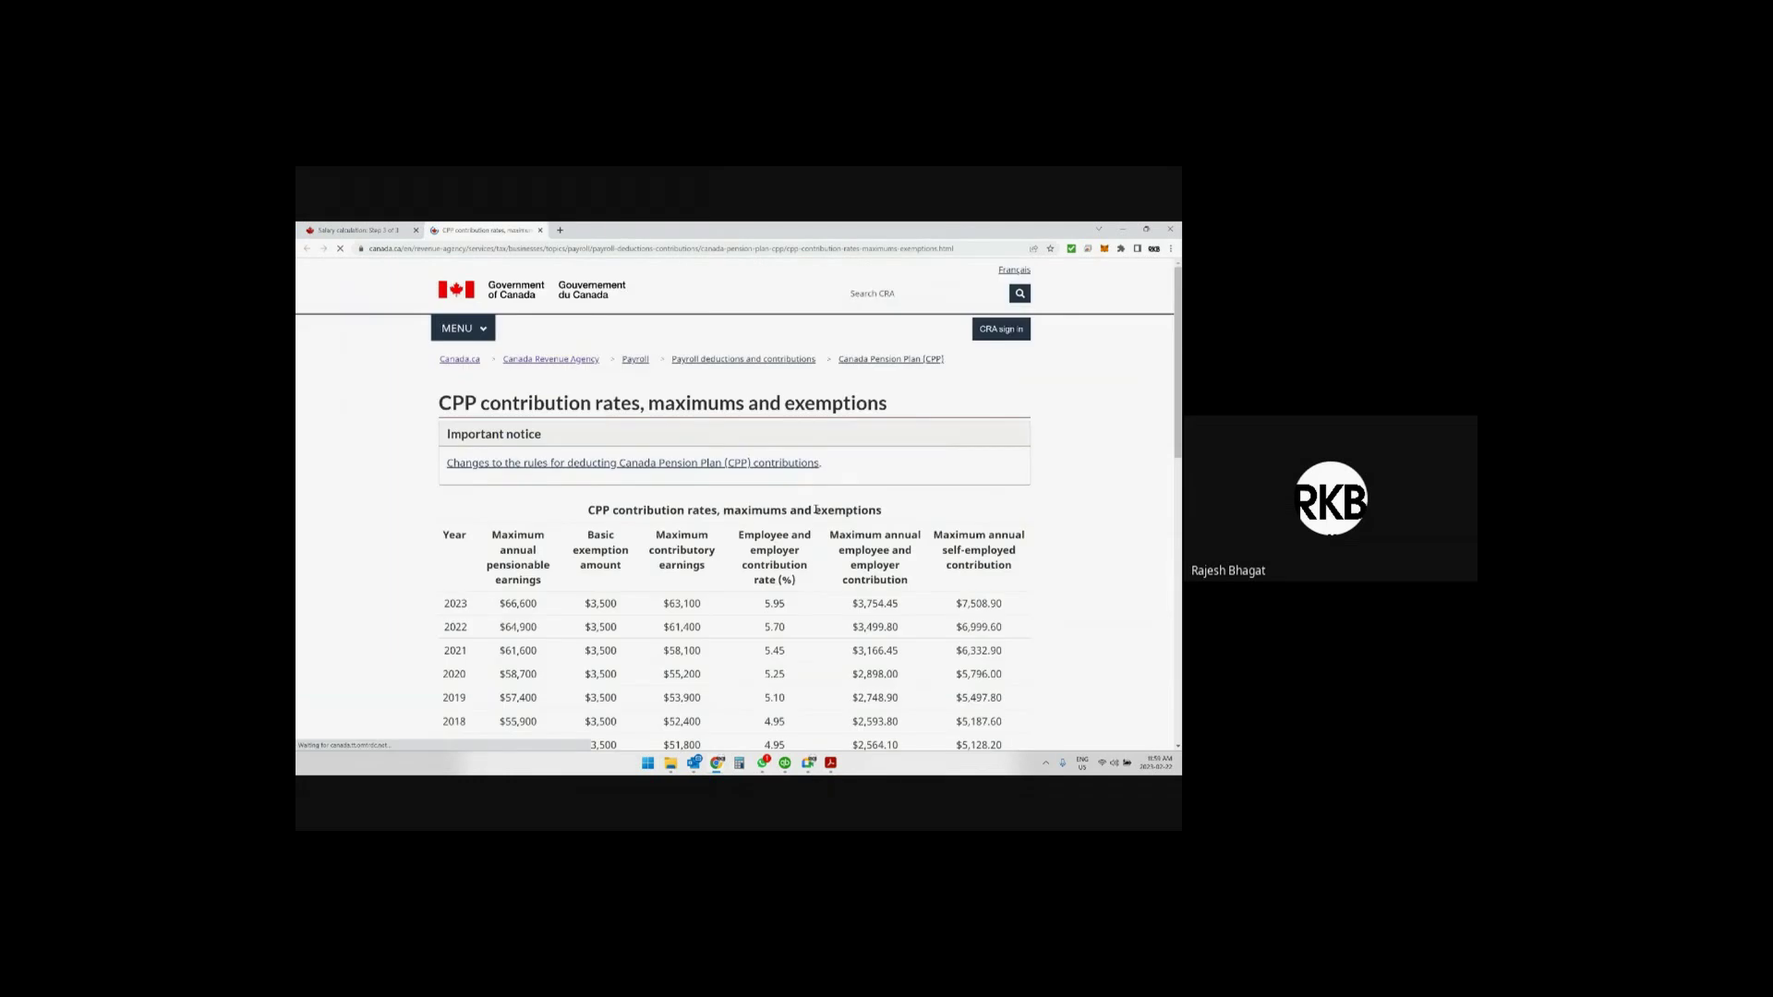
{"action": "scroll", "coordinate": [413, 503], "scroll_direction": "down", "scroll_amount": 3}
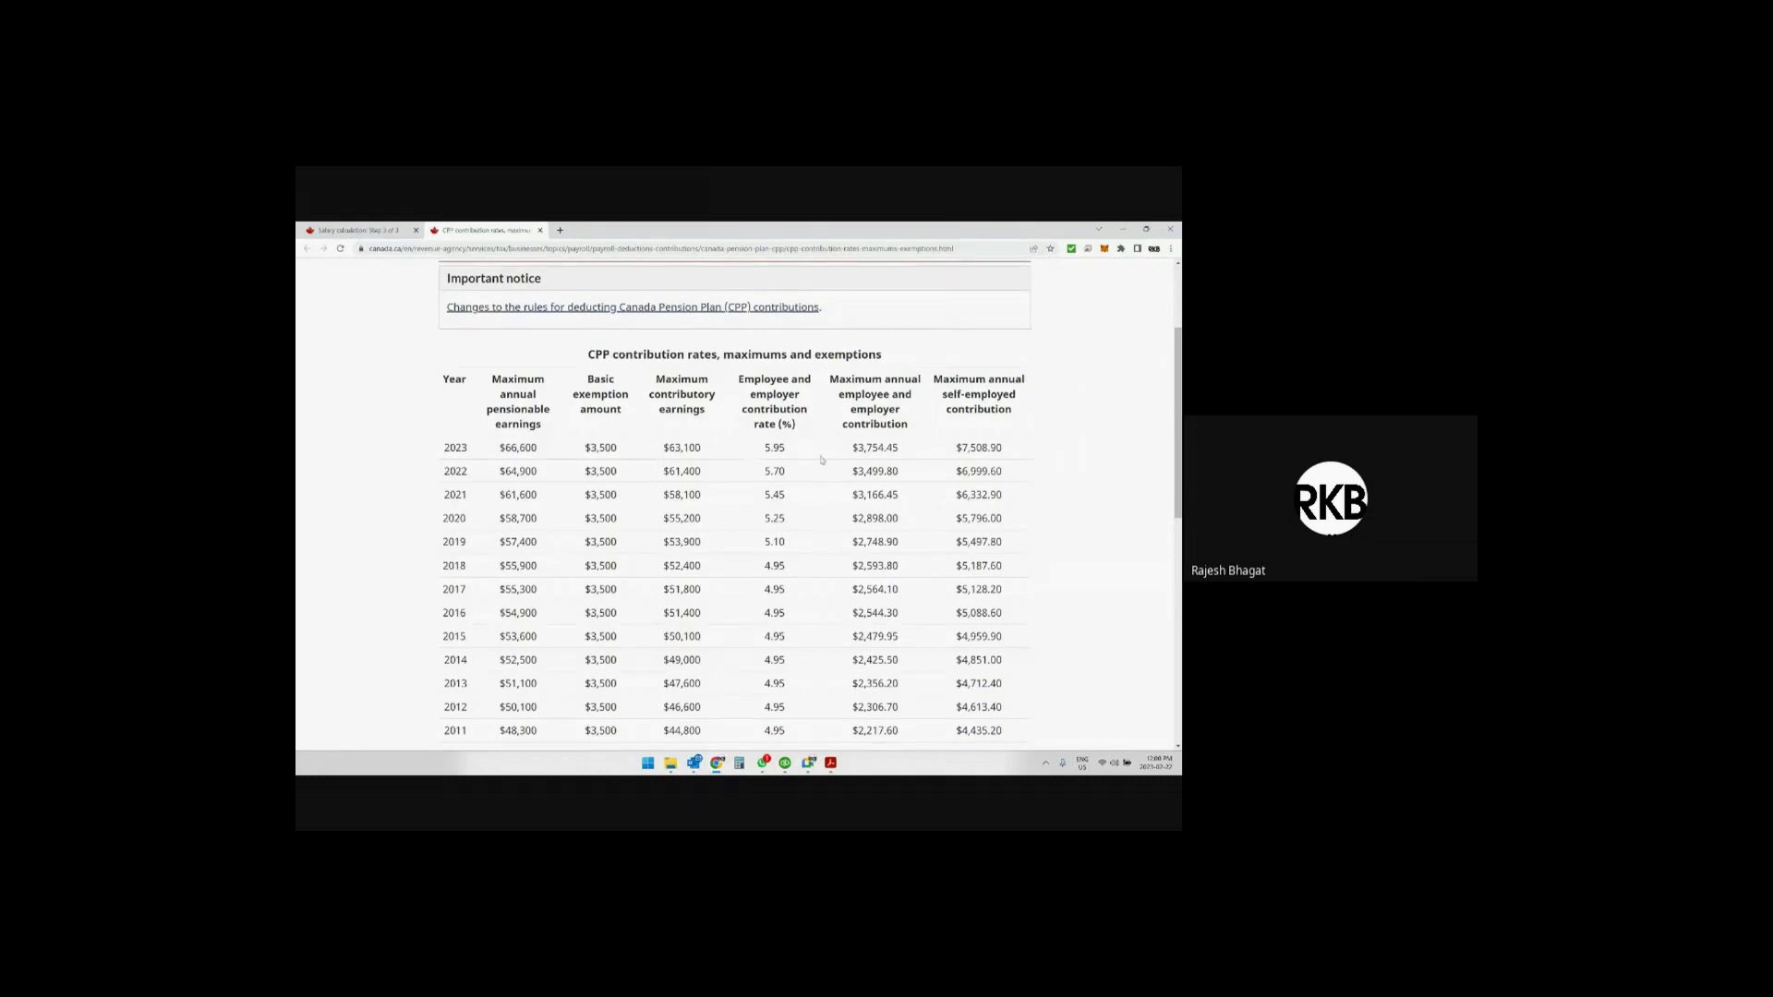
{"action": "left_click_drag", "start_coordinate": [854, 445], "coordinate": [908, 454]}
{"action": "left_click", "coordinate": [393, 229]}
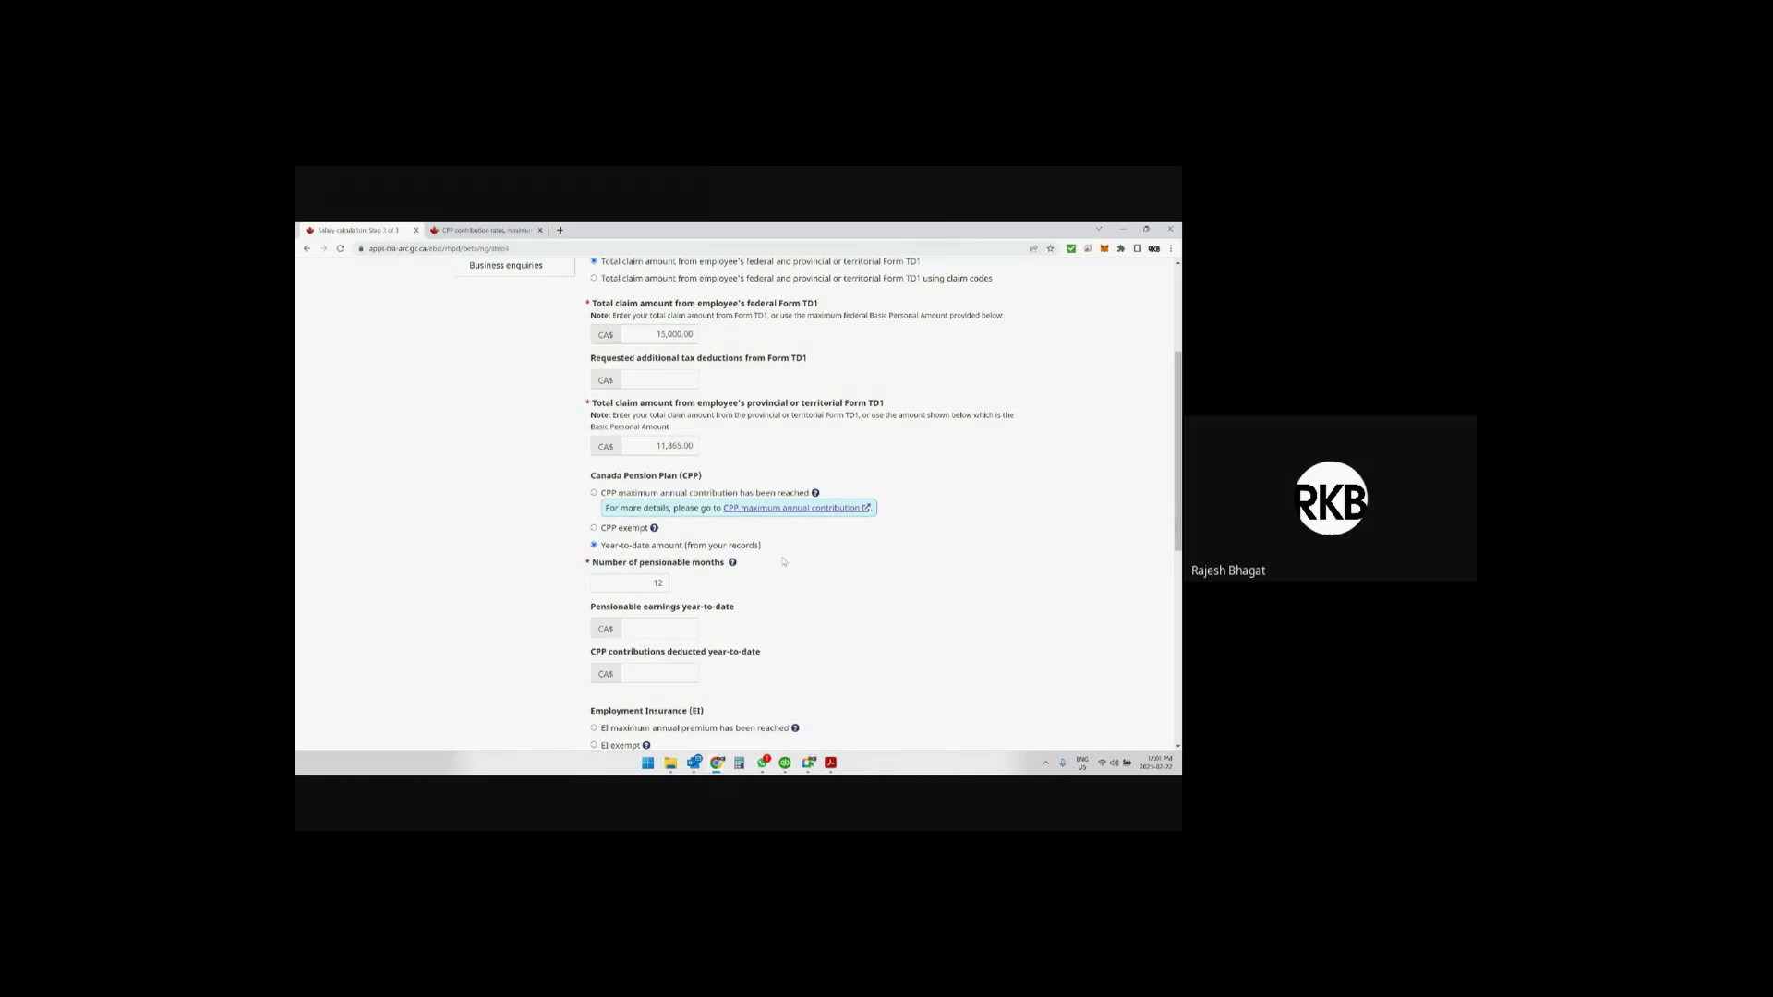
Calculate the payroll deductions with the CPP and EI year-to-date amounts left blank and the other settings at their defaults.
{"action": "scroll", "coordinate": [784, 561], "scroll_direction": "down", "scroll_amount": 1}
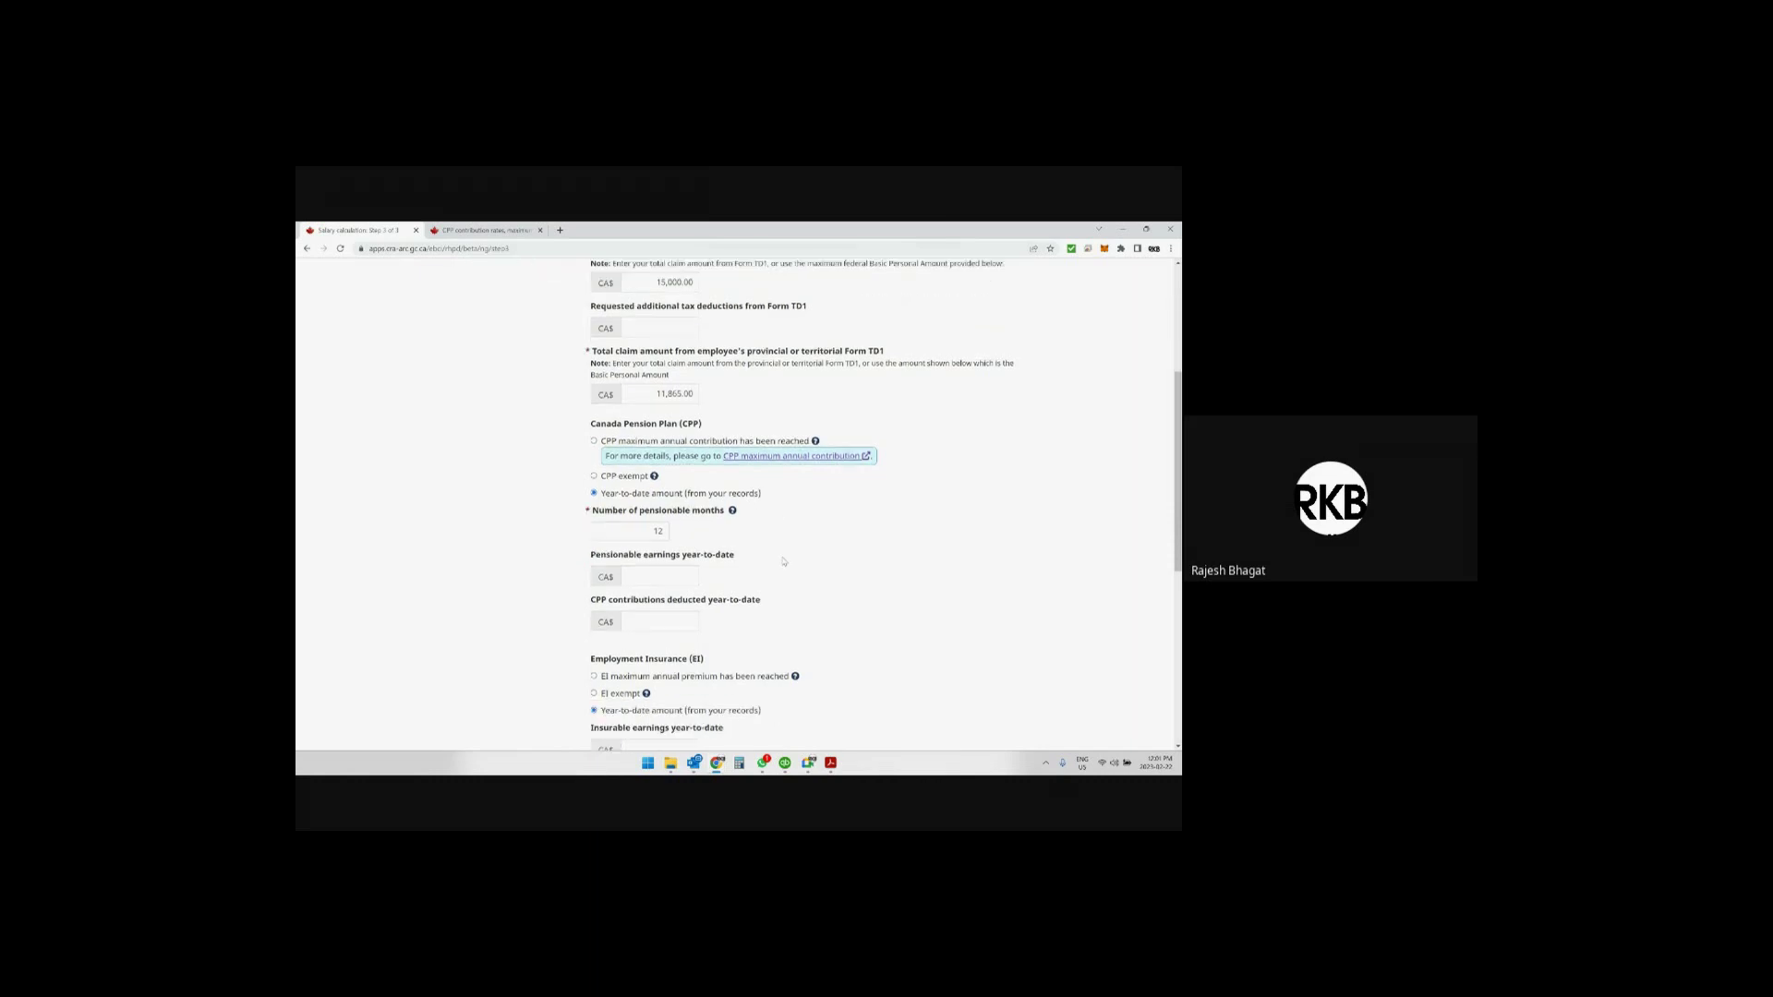
{"action": "scroll", "coordinate": [735, 546], "scroll_direction": "down", "scroll_amount": 2}
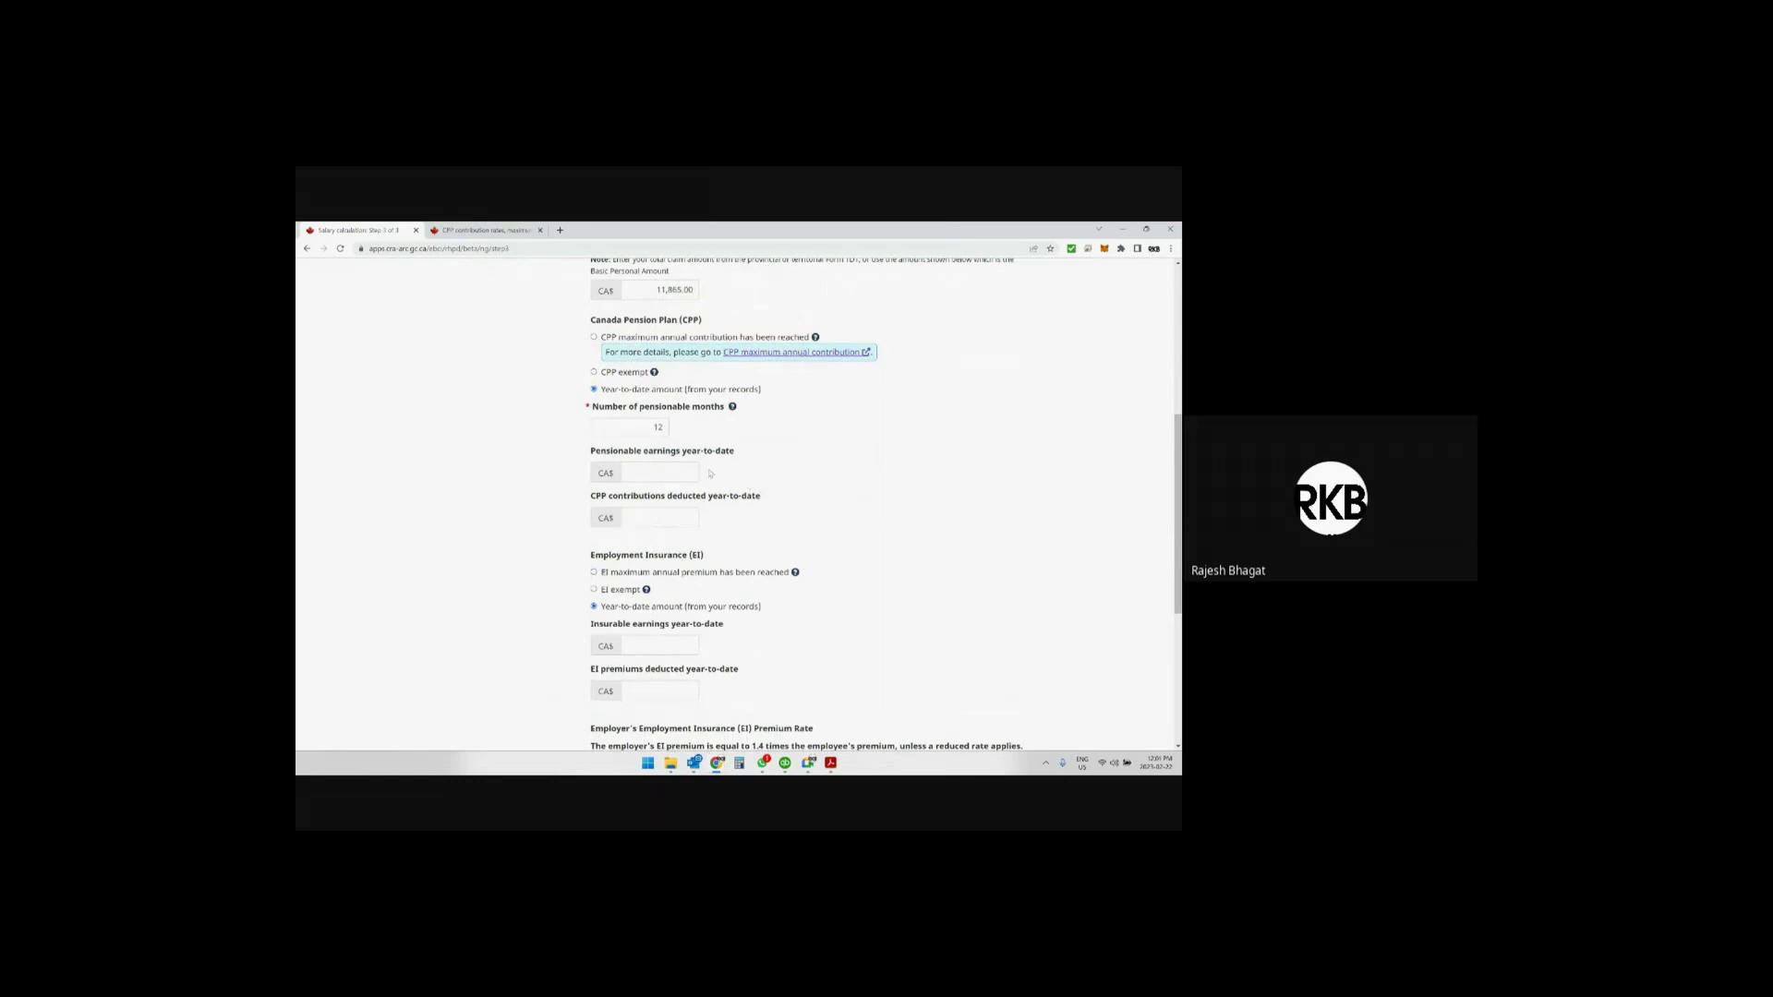
{"action": "scroll", "coordinate": [725, 473], "scroll_direction": "down", "scroll_amount": 1}
{"action": "scroll", "coordinate": [737, 473], "scroll_direction": "down", "scroll_amount": 2}
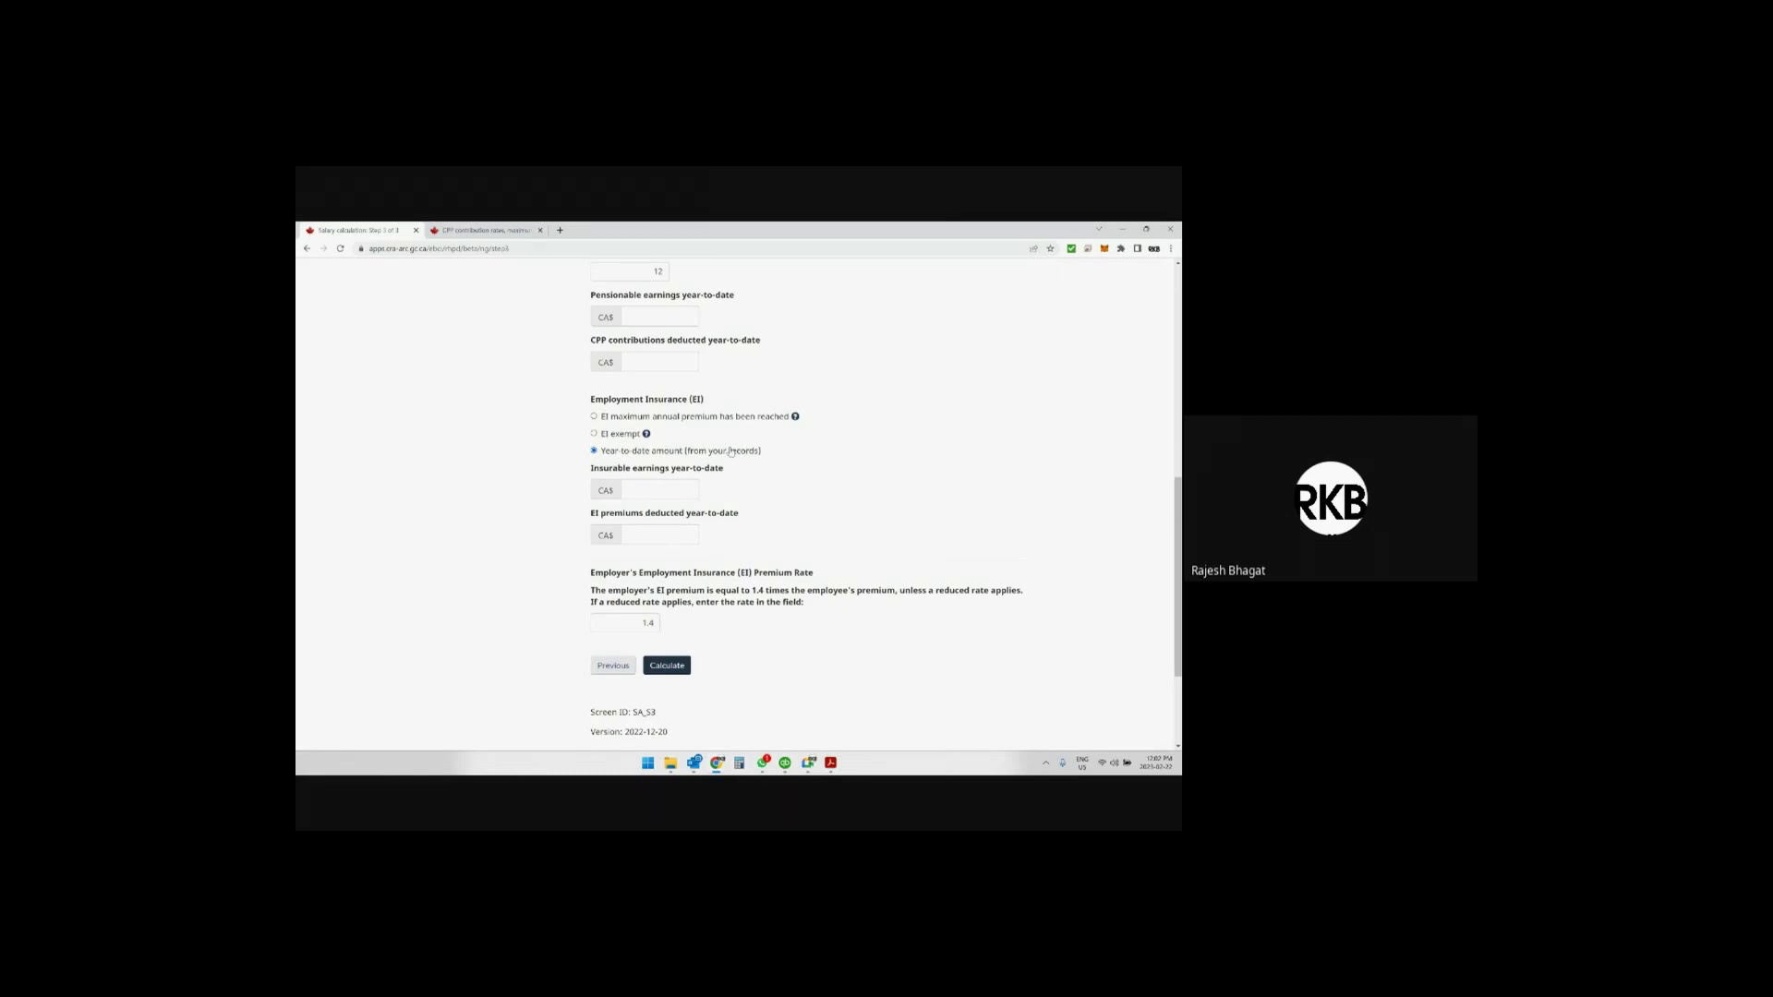
{"action": "left_click", "coordinate": [675, 669]}
Examine the salary, total cash income, and pensionable and insurable earnings in the calculation result.
{"action": "scroll", "coordinate": [909, 445], "scroll_direction": "down", "scroll_amount": 2}
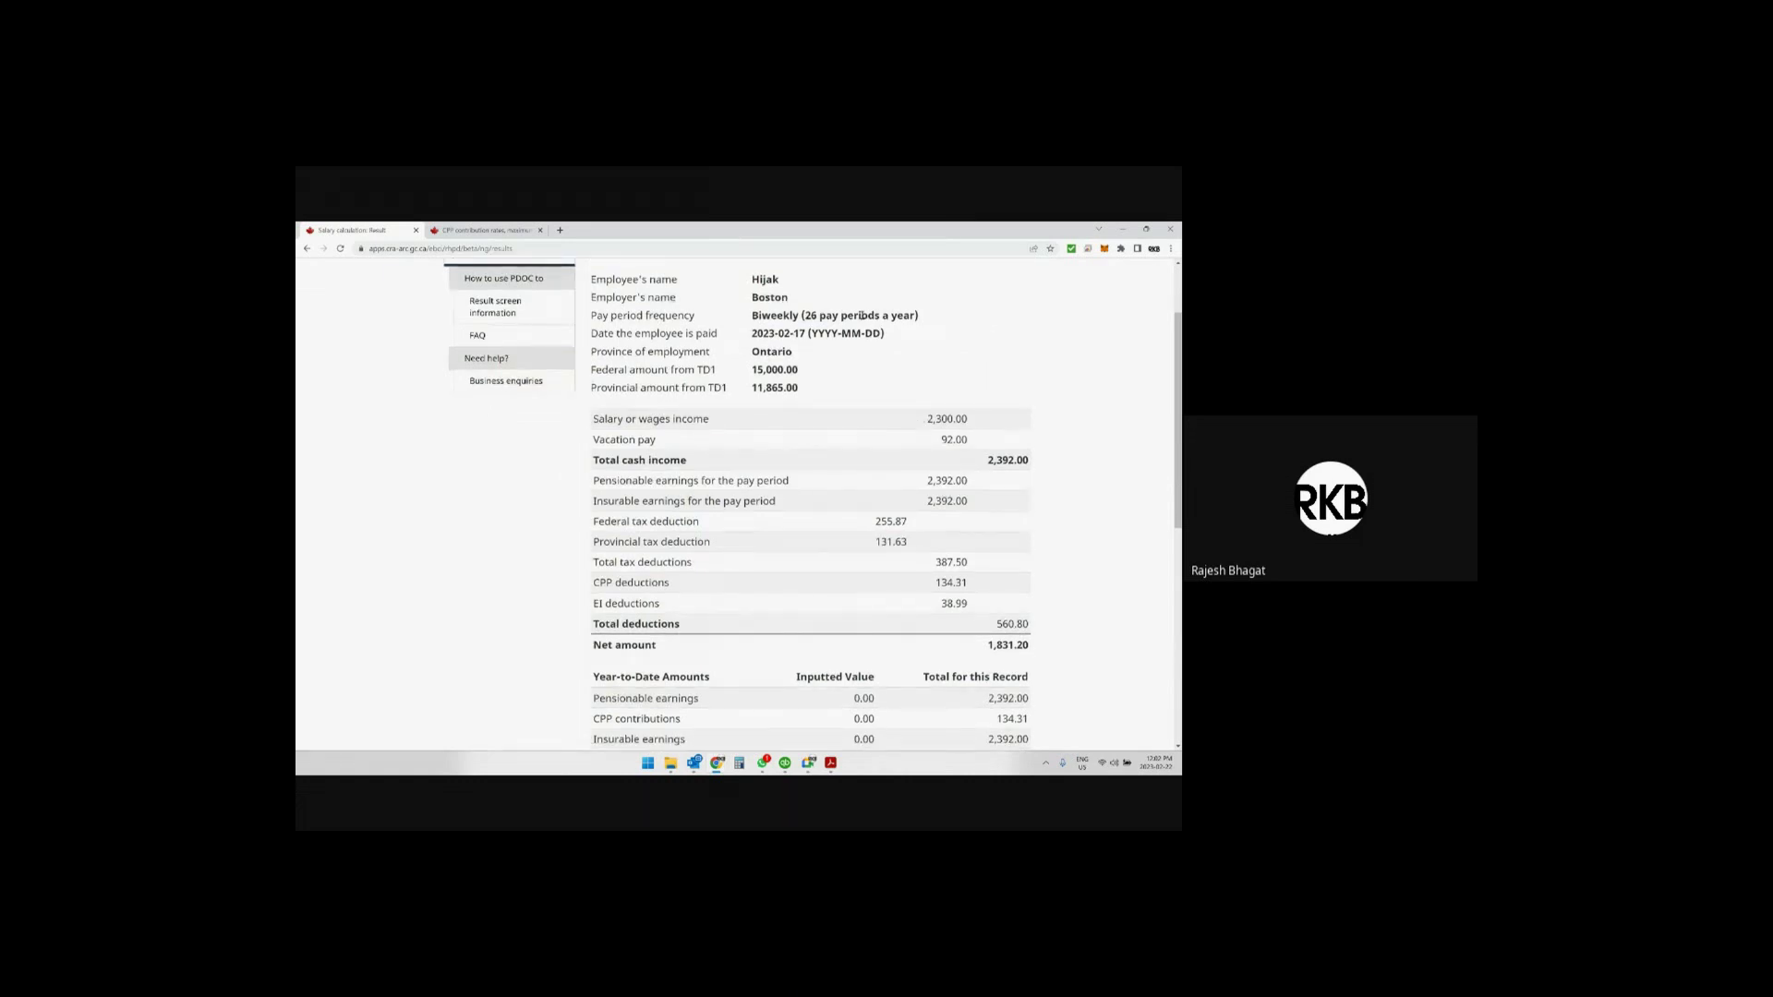
{"action": "double_click", "coordinate": [939, 417]}
{"action": "left_click_drag", "start_coordinate": [989, 462], "coordinate": [1045, 463]}
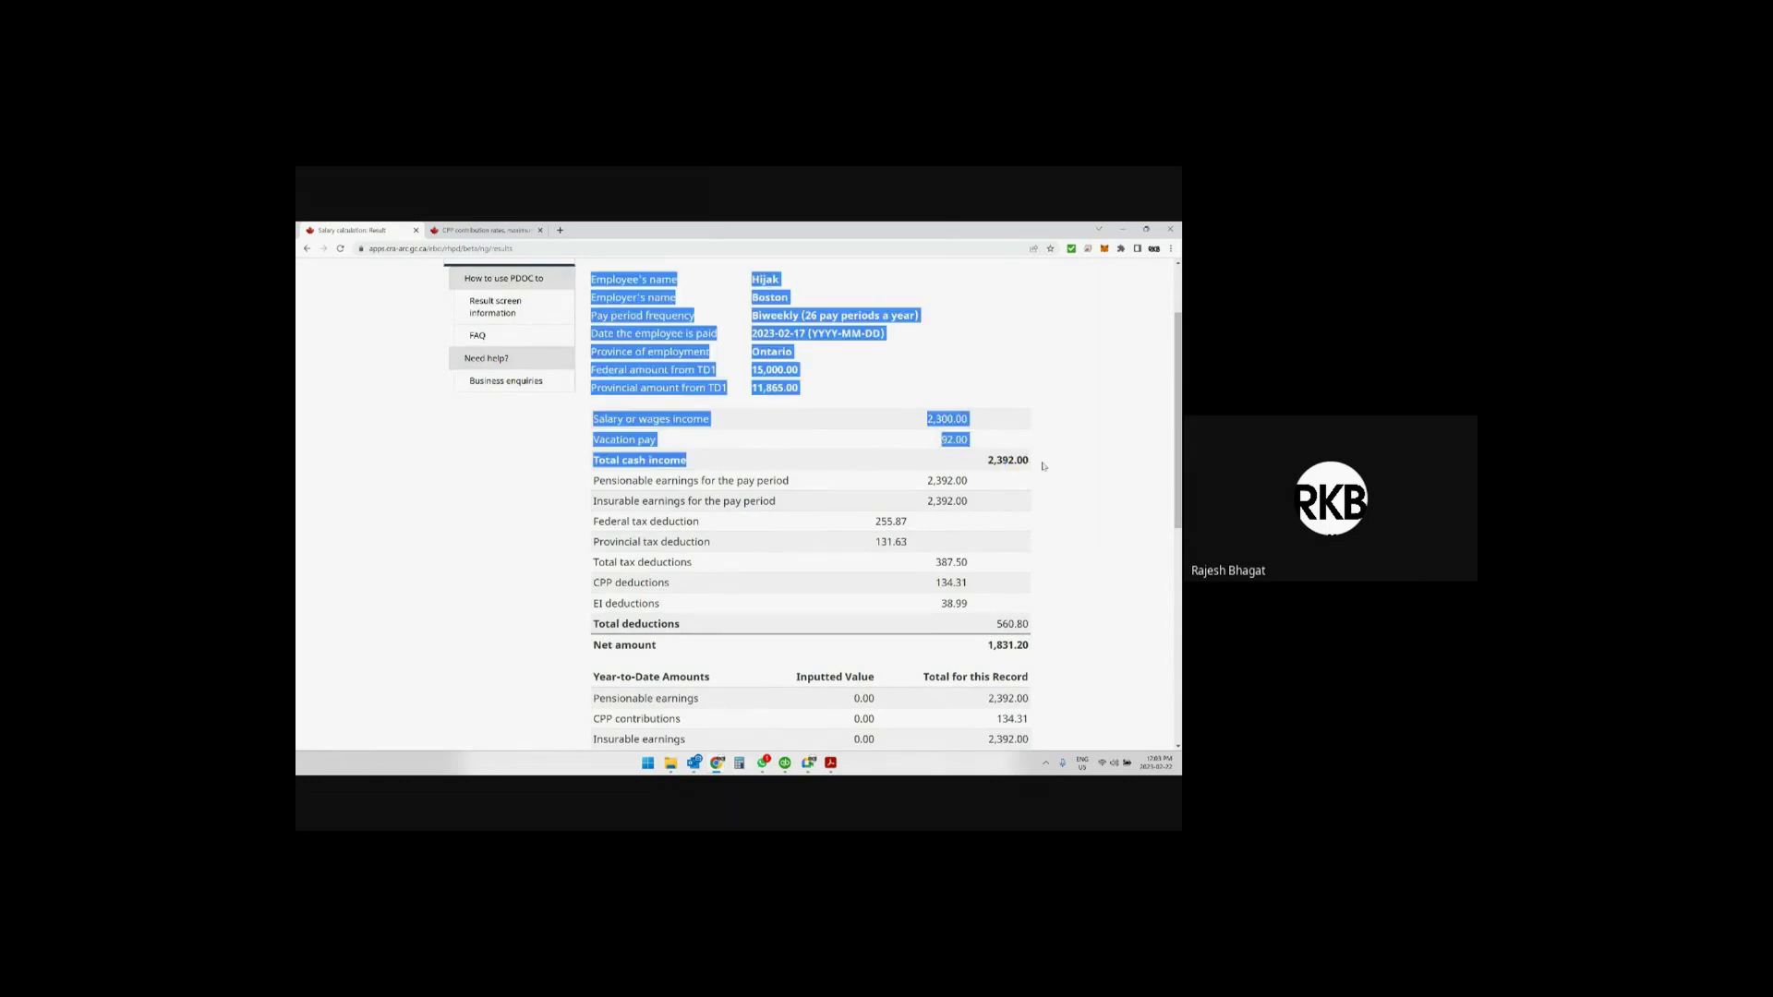
{"action": "left_click", "coordinate": [1044, 465]}
{"action": "scroll", "coordinate": [1014, 499], "scroll_direction": "down", "scroll_amount": 2}
{"action": "left_click_drag", "start_coordinate": [925, 374], "coordinate": [981, 400]}
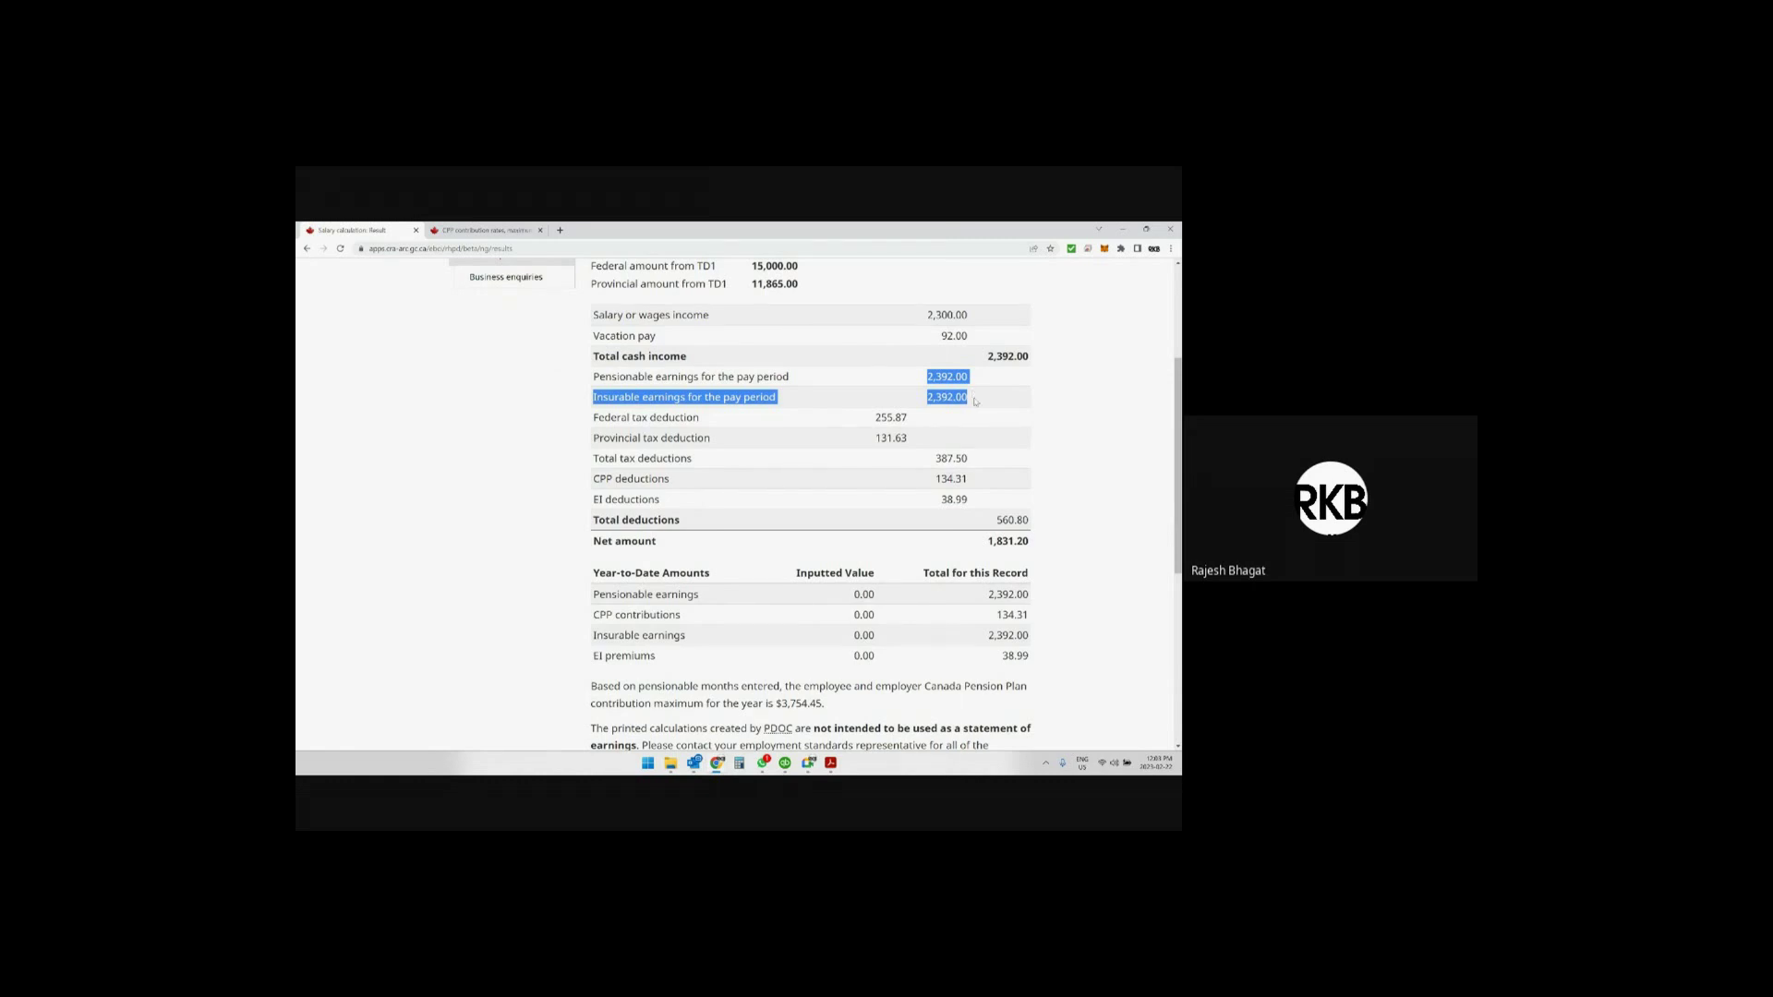
Review the federal and provincial tax, CPP and EI deductions, and compare total cash income and total deductions with the net amount.
{"action": "double_click", "coordinate": [876, 420]}
{"action": "left_click", "coordinate": [878, 437]}
{"action": "left_click_drag", "start_coordinate": [878, 438], "coordinate": [967, 456]}
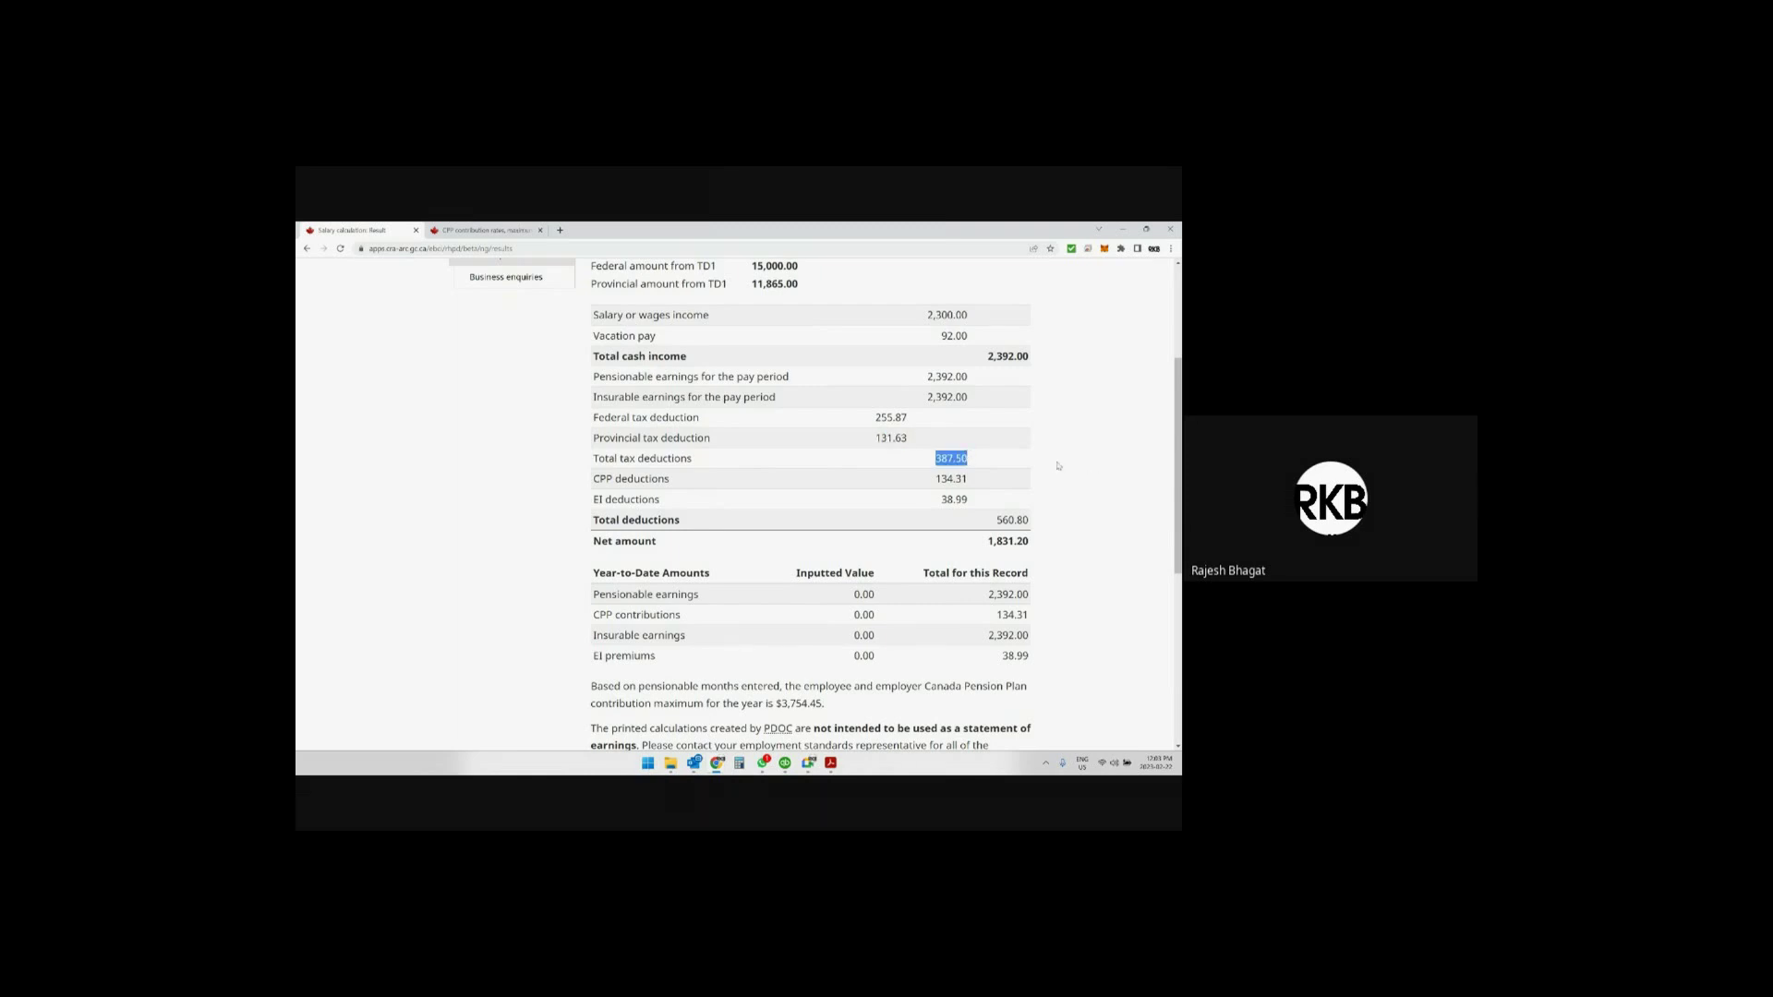
{"action": "left_click_drag", "start_coordinate": [935, 479], "coordinate": [970, 501]}
{"action": "left_click_drag", "start_coordinate": [996, 523], "coordinate": [1032, 520]}
{"action": "left_click_drag", "start_coordinate": [988, 356], "coordinate": [1039, 365]}
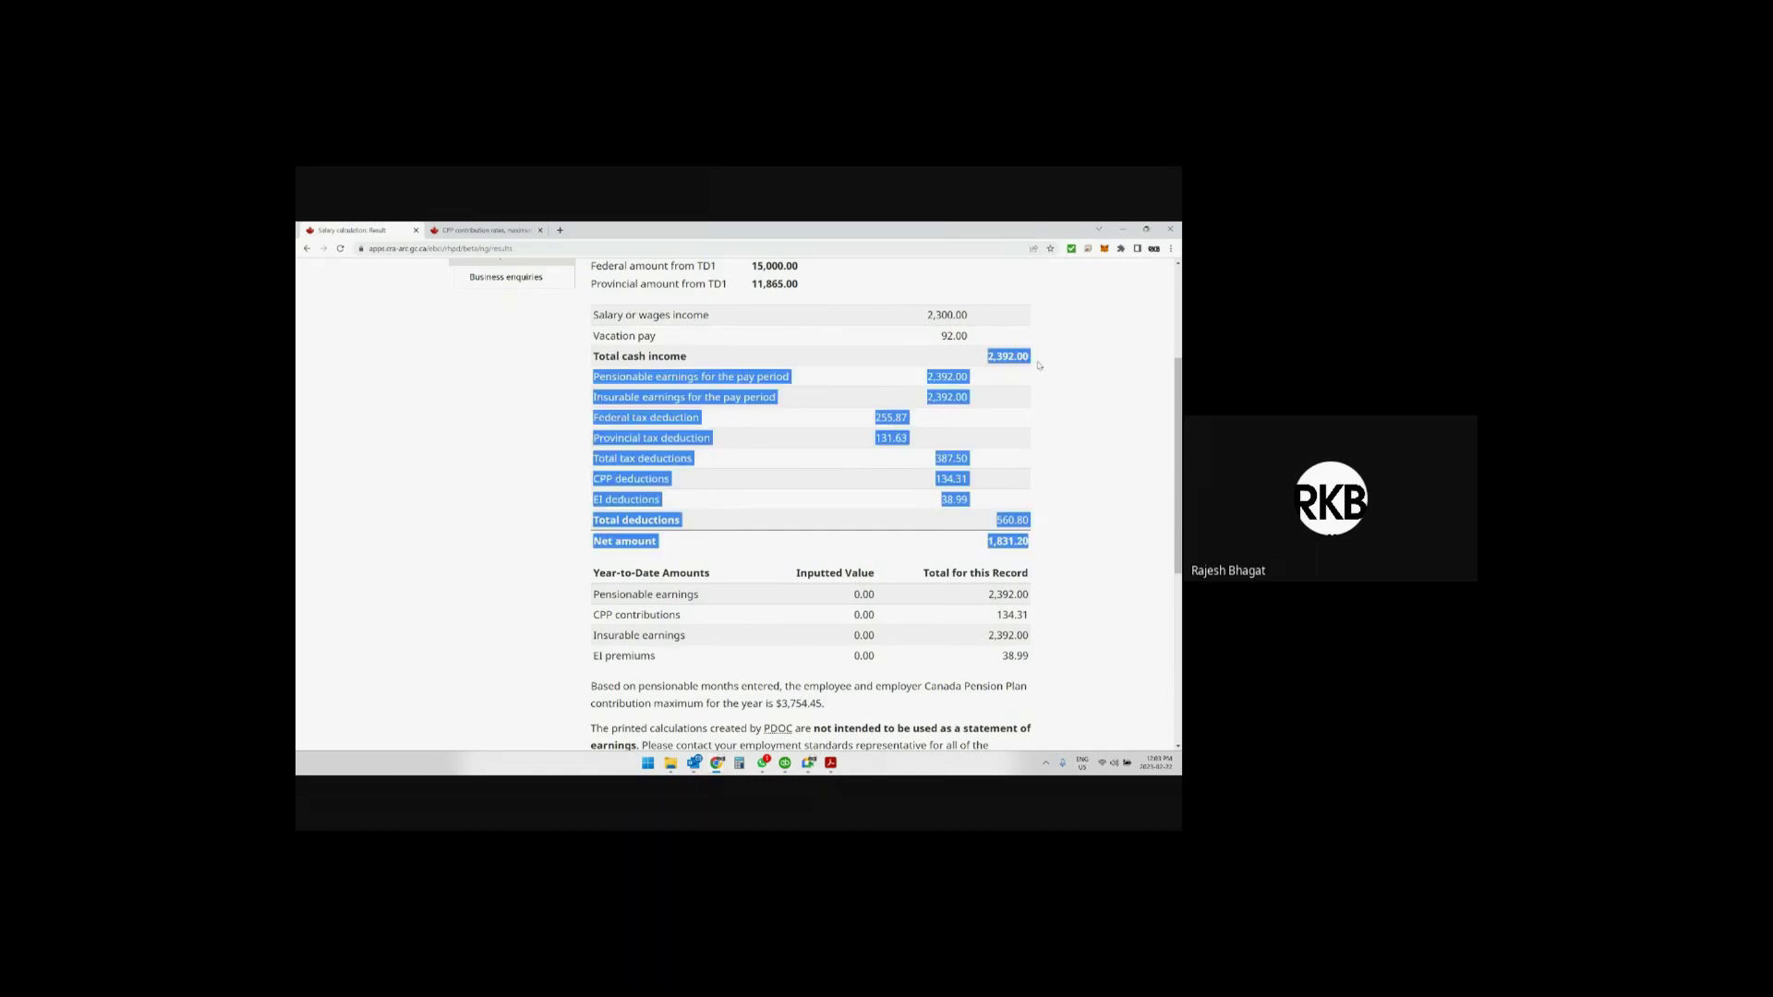
{"action": "left_click", "coordinate": [1040, 365]}
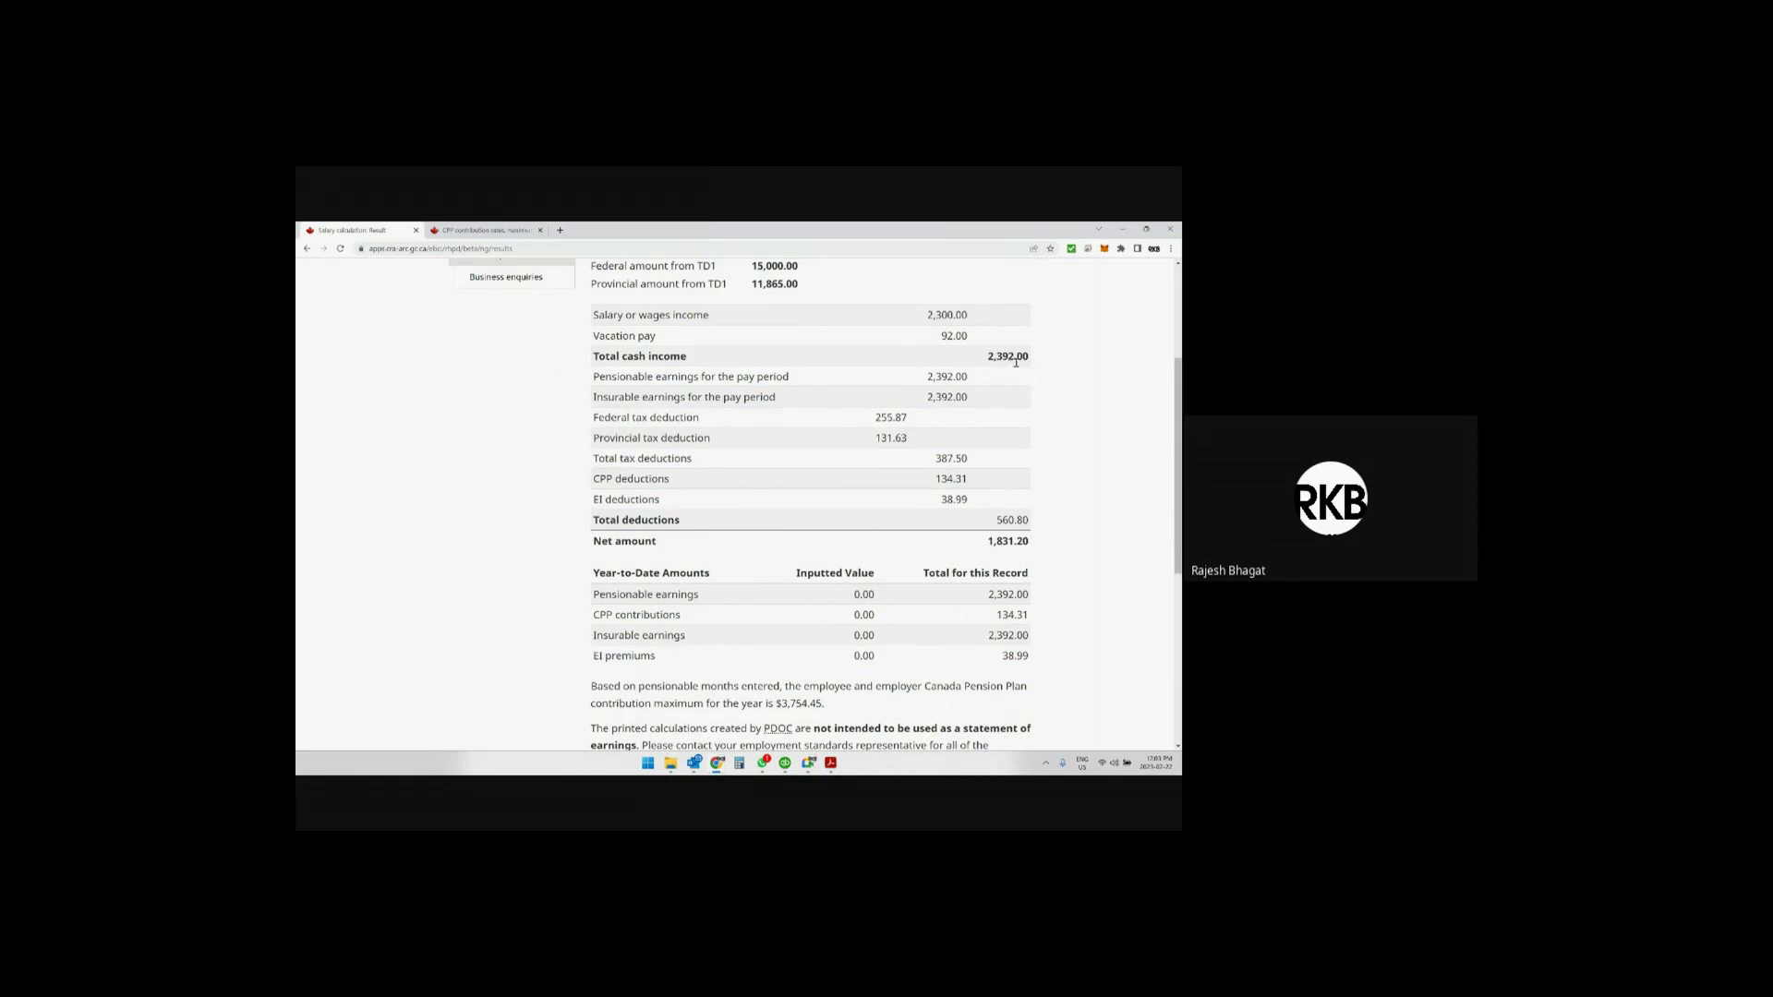
{"action": "left_click_drag", "start_coordinate": [997, 522], "coordinate": [1032, 523]}
{"action": "scroll", "coordinate": [1072, 517], "scroll_direction": "down", "scroll_amount": 1}
{"action": "left_click_drag", "start_coordinate": [987, 490], "coordinate": [1038, 504]}
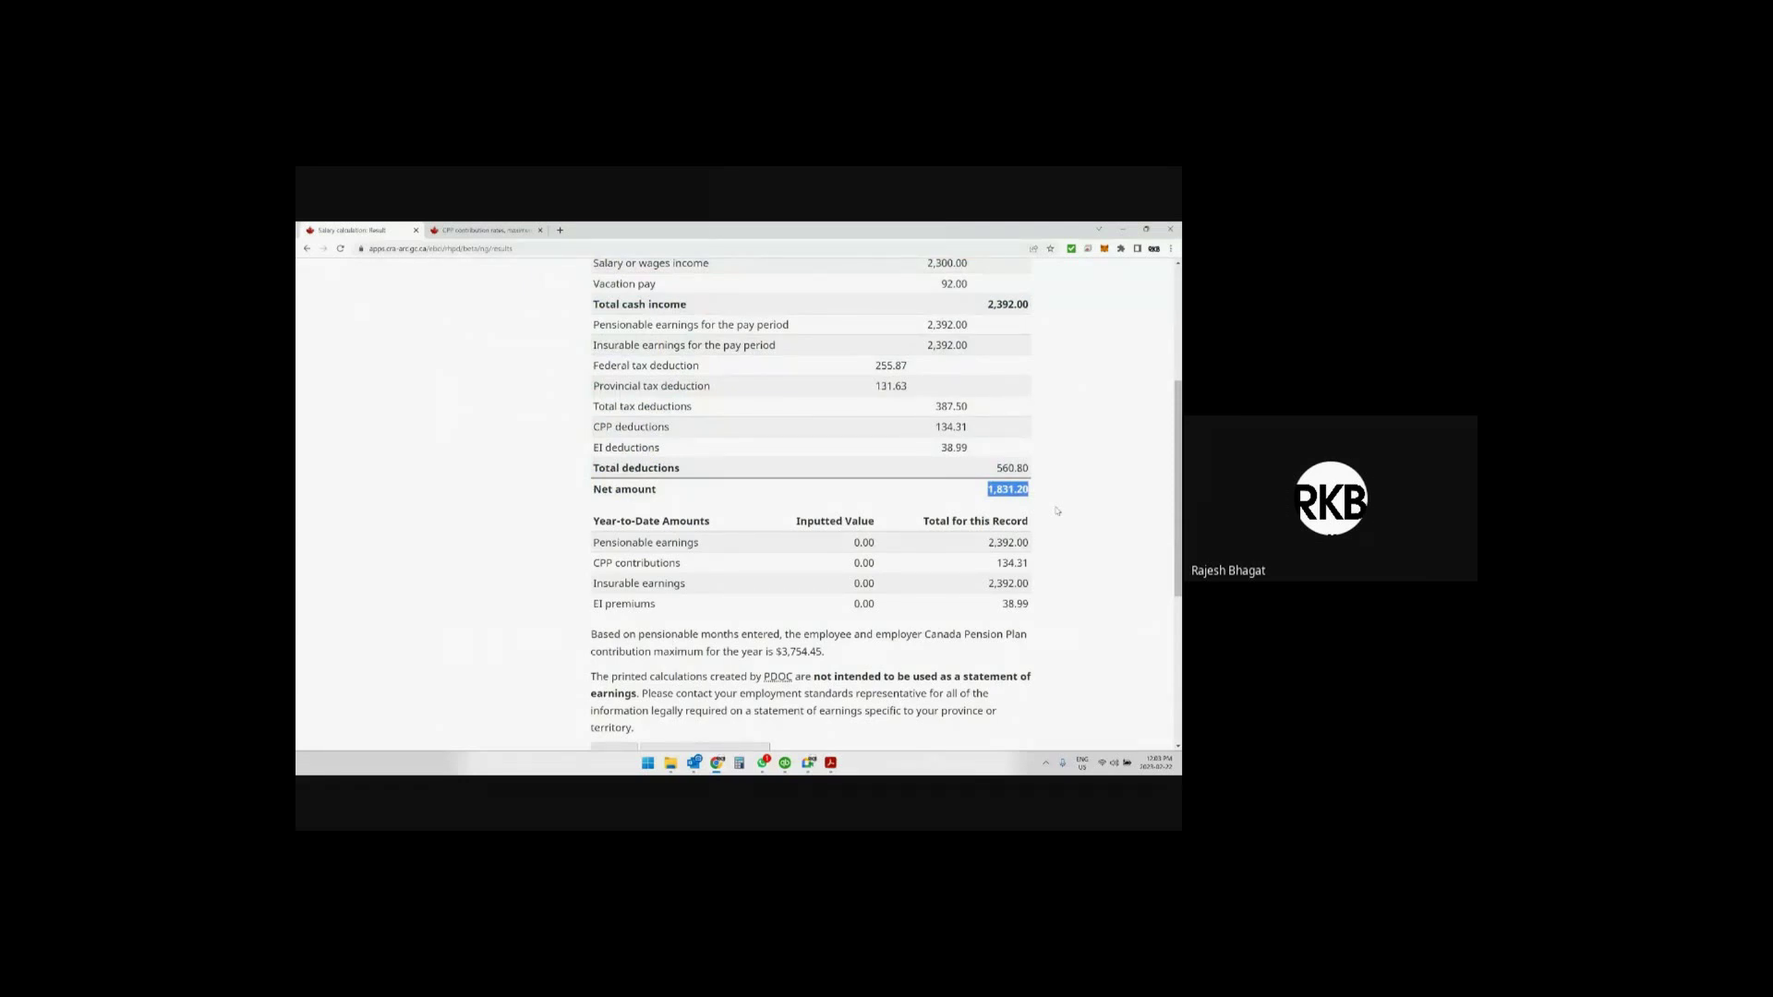
{"action": "scroll", "coordinate": [1036, 505], "scroll_direction": "up", "scroll_amount": 3}
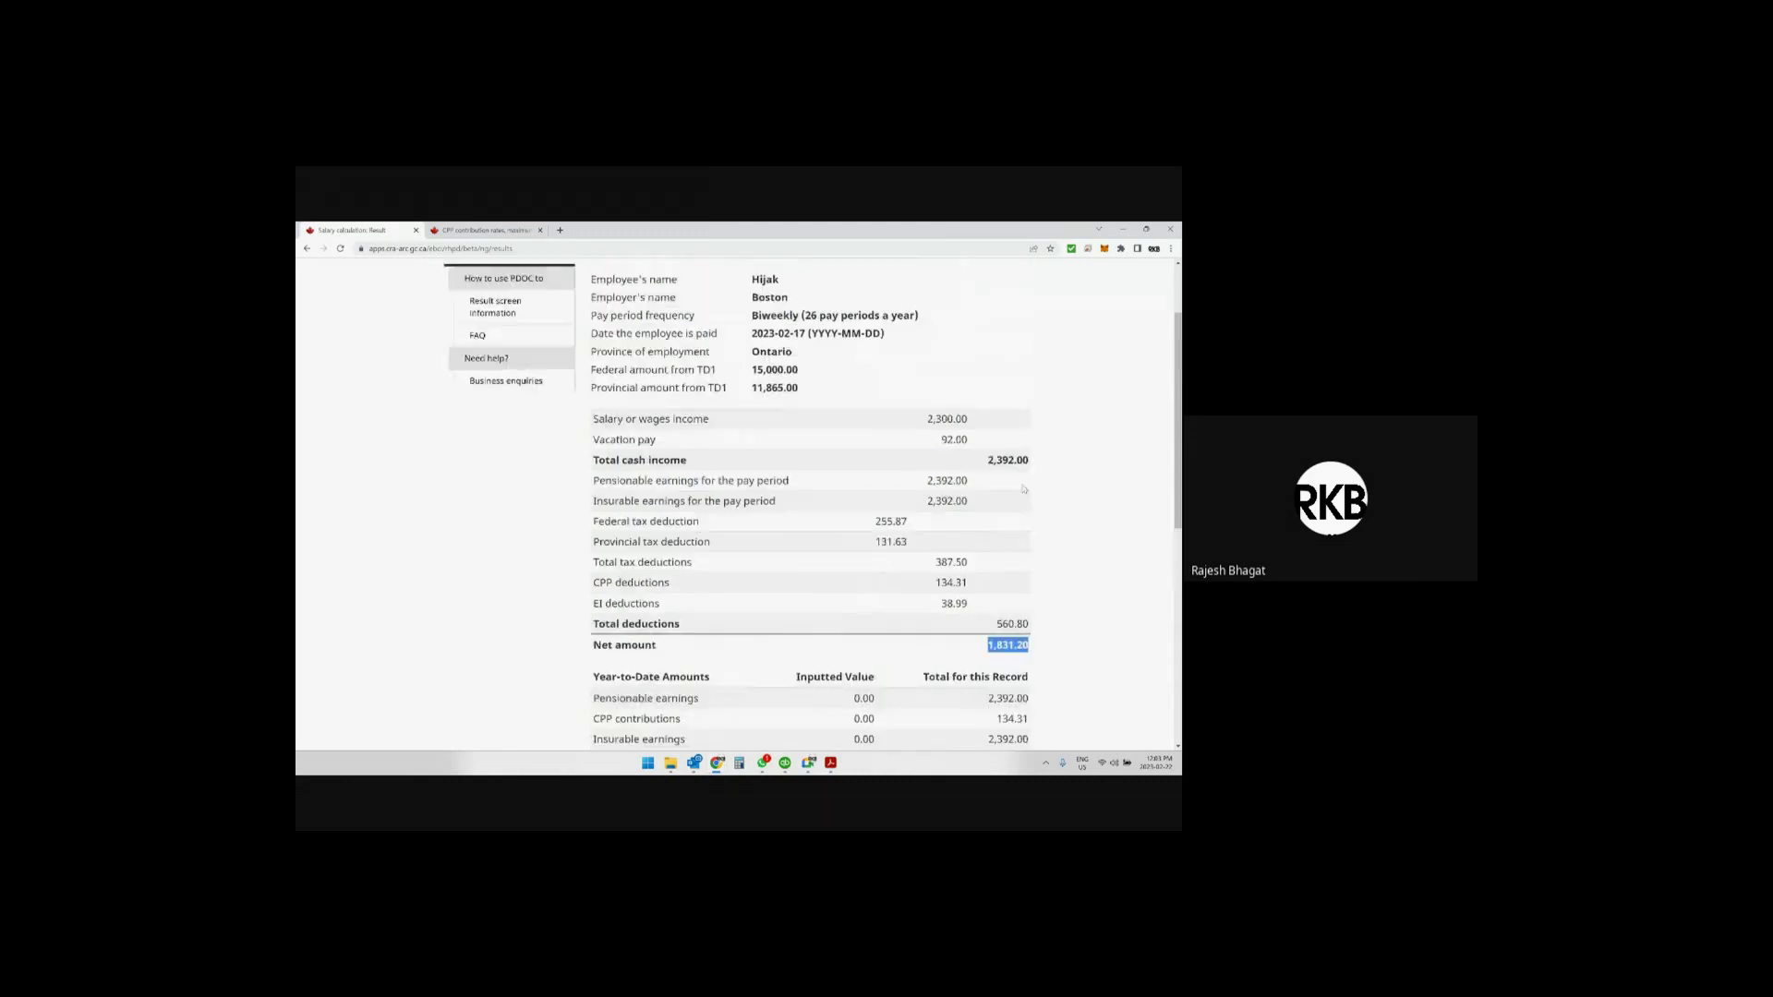
Review the year-to-date amounts and the CPP contribution maximum note beneath the net amount in the salary calculation result.
{"action": "scroll", "coordinate": [1076, 515], "scroll_direction": "down", "scroll_amount": 2}
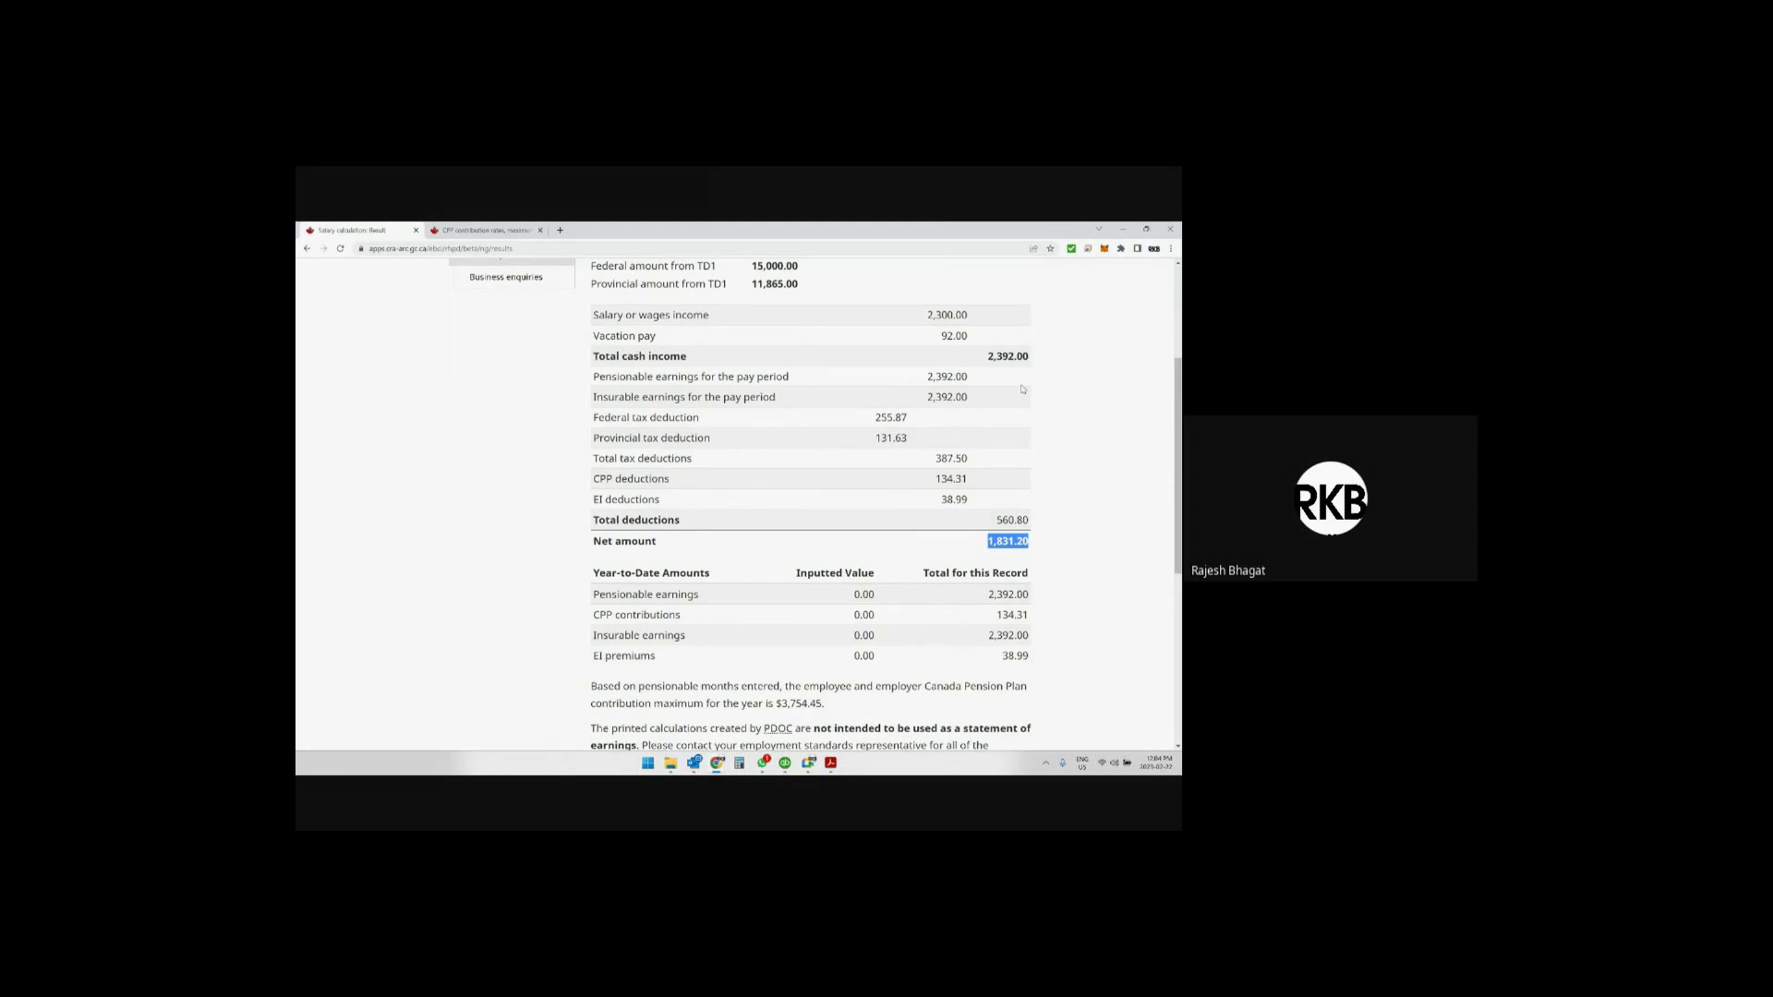
{"action": "scroll", "coordinate": [1050, 419], "scroll_direction": "up", "scroll_amount": 1}
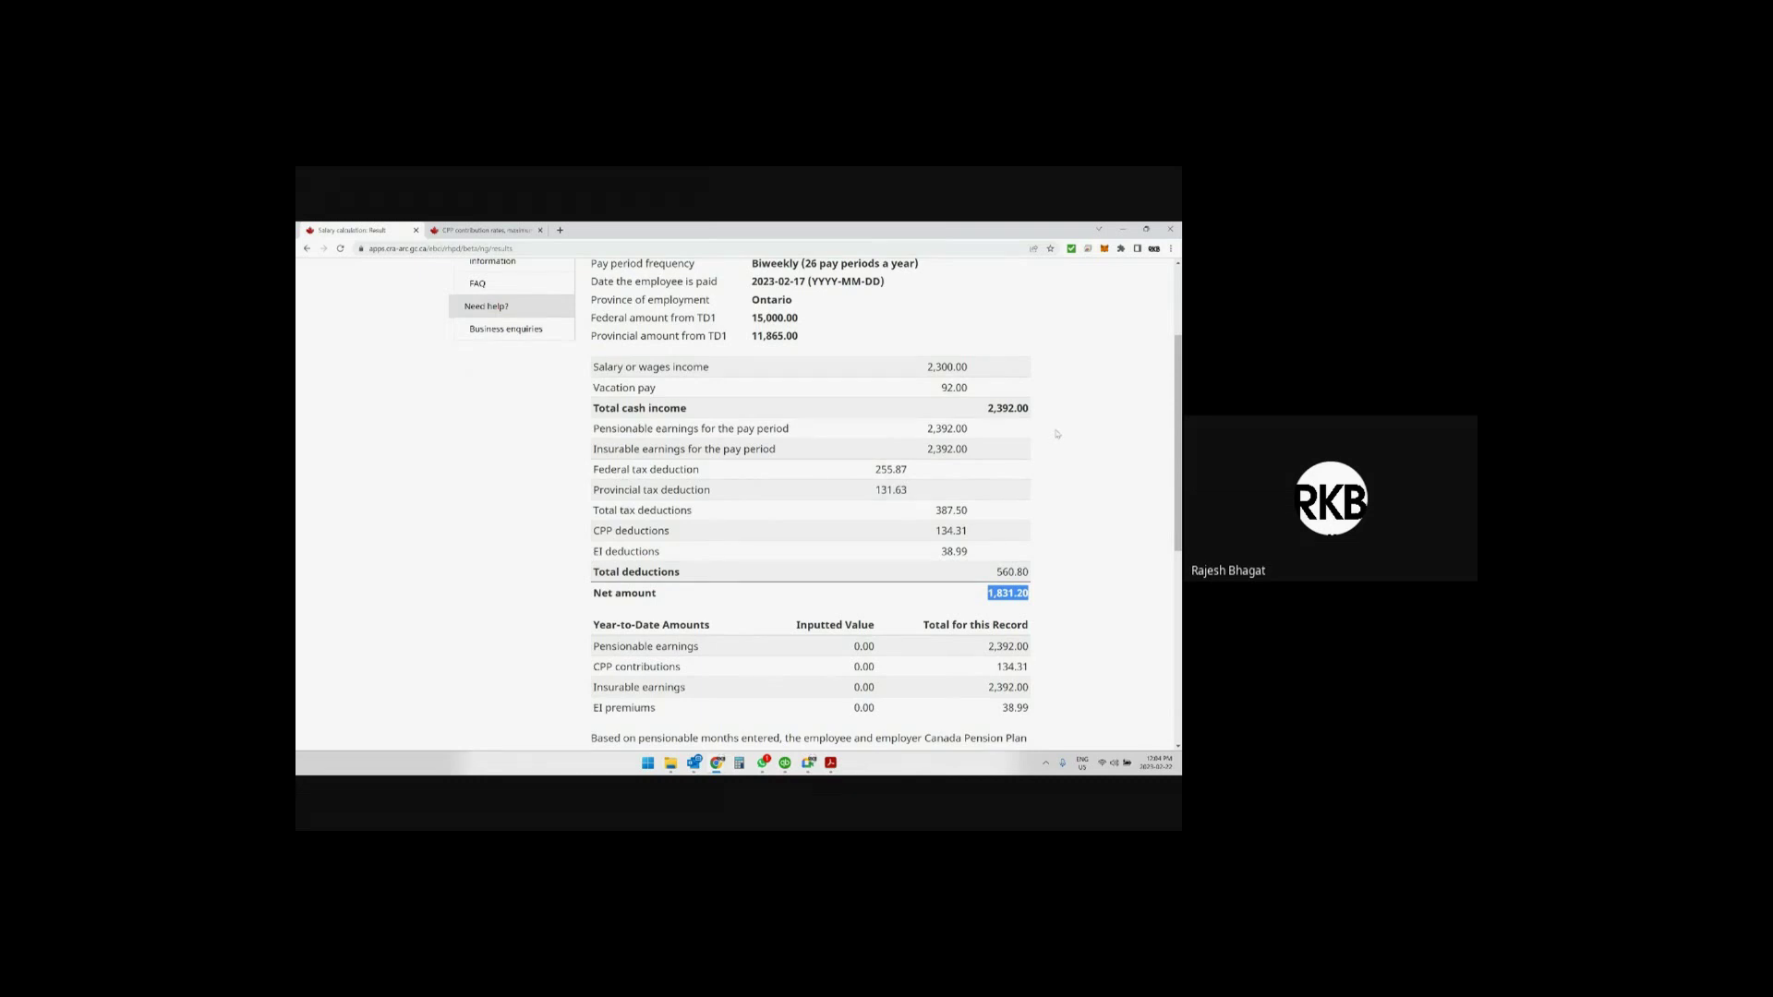
{"action": "scroll", "coordinate": [1021, 451], "scroll_direction": "down", "scroll_amount": 1}
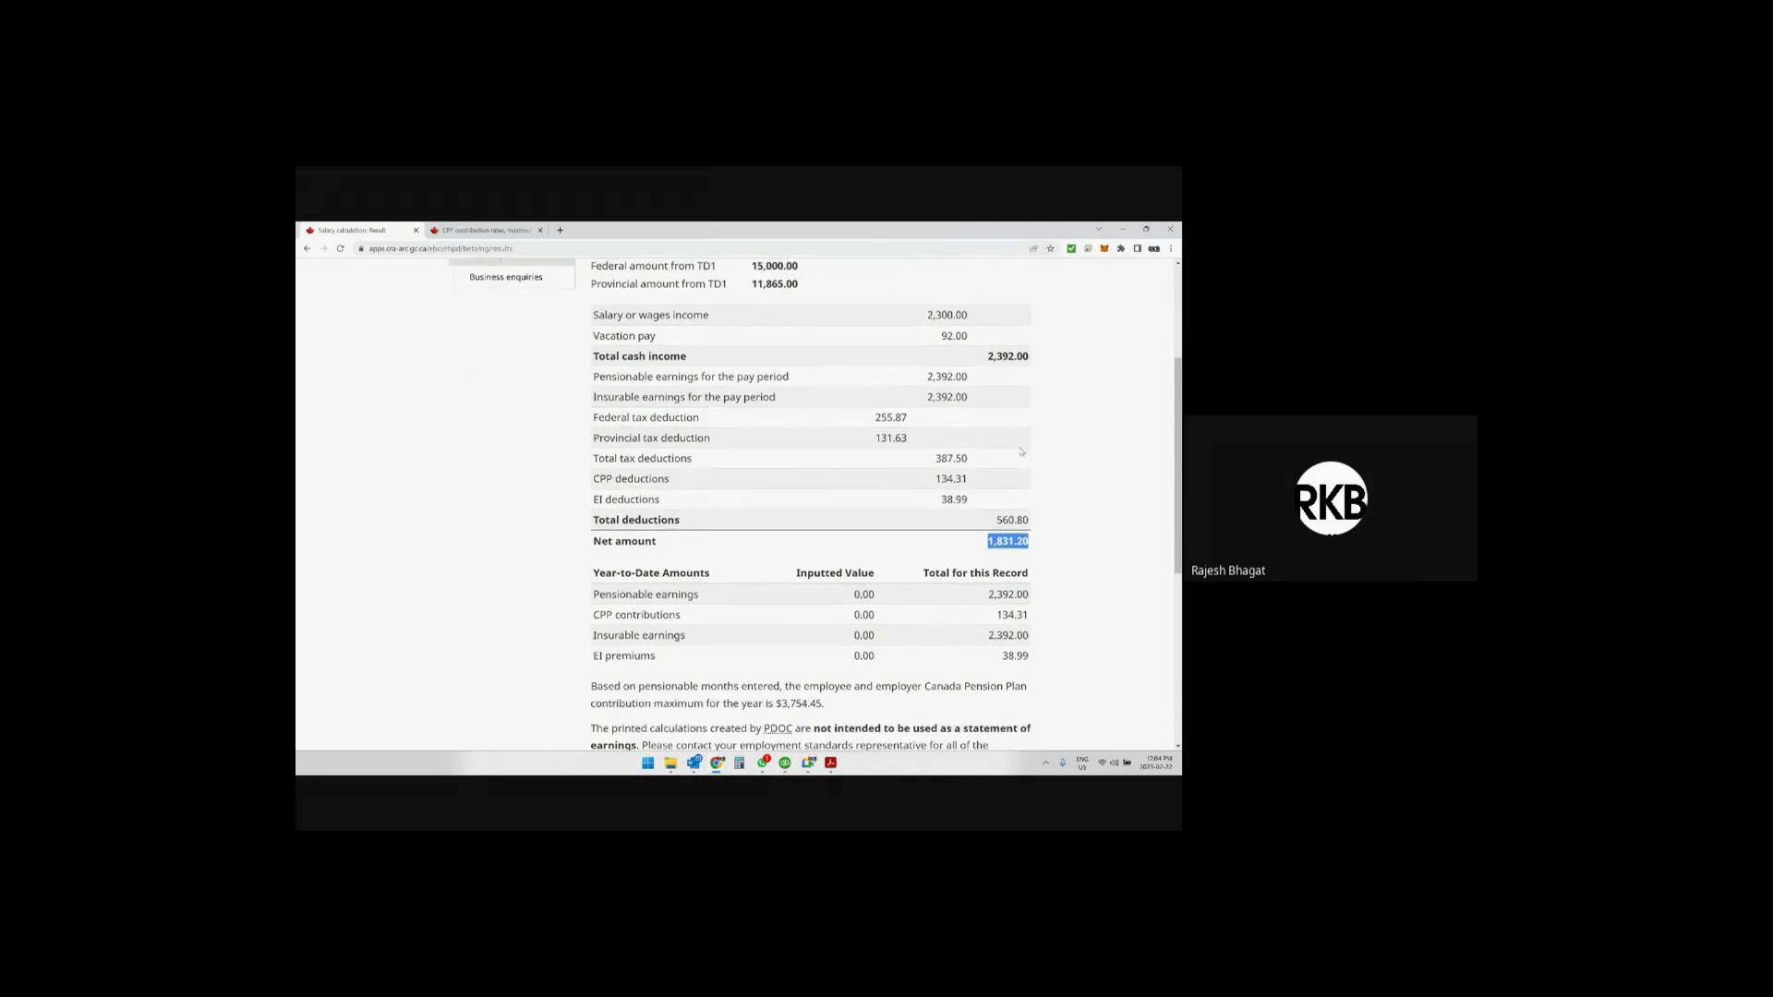
{"action": "scroll", "coordinate": [1021, 452], "scroll_direction": "down", "scroll_amount": 6}
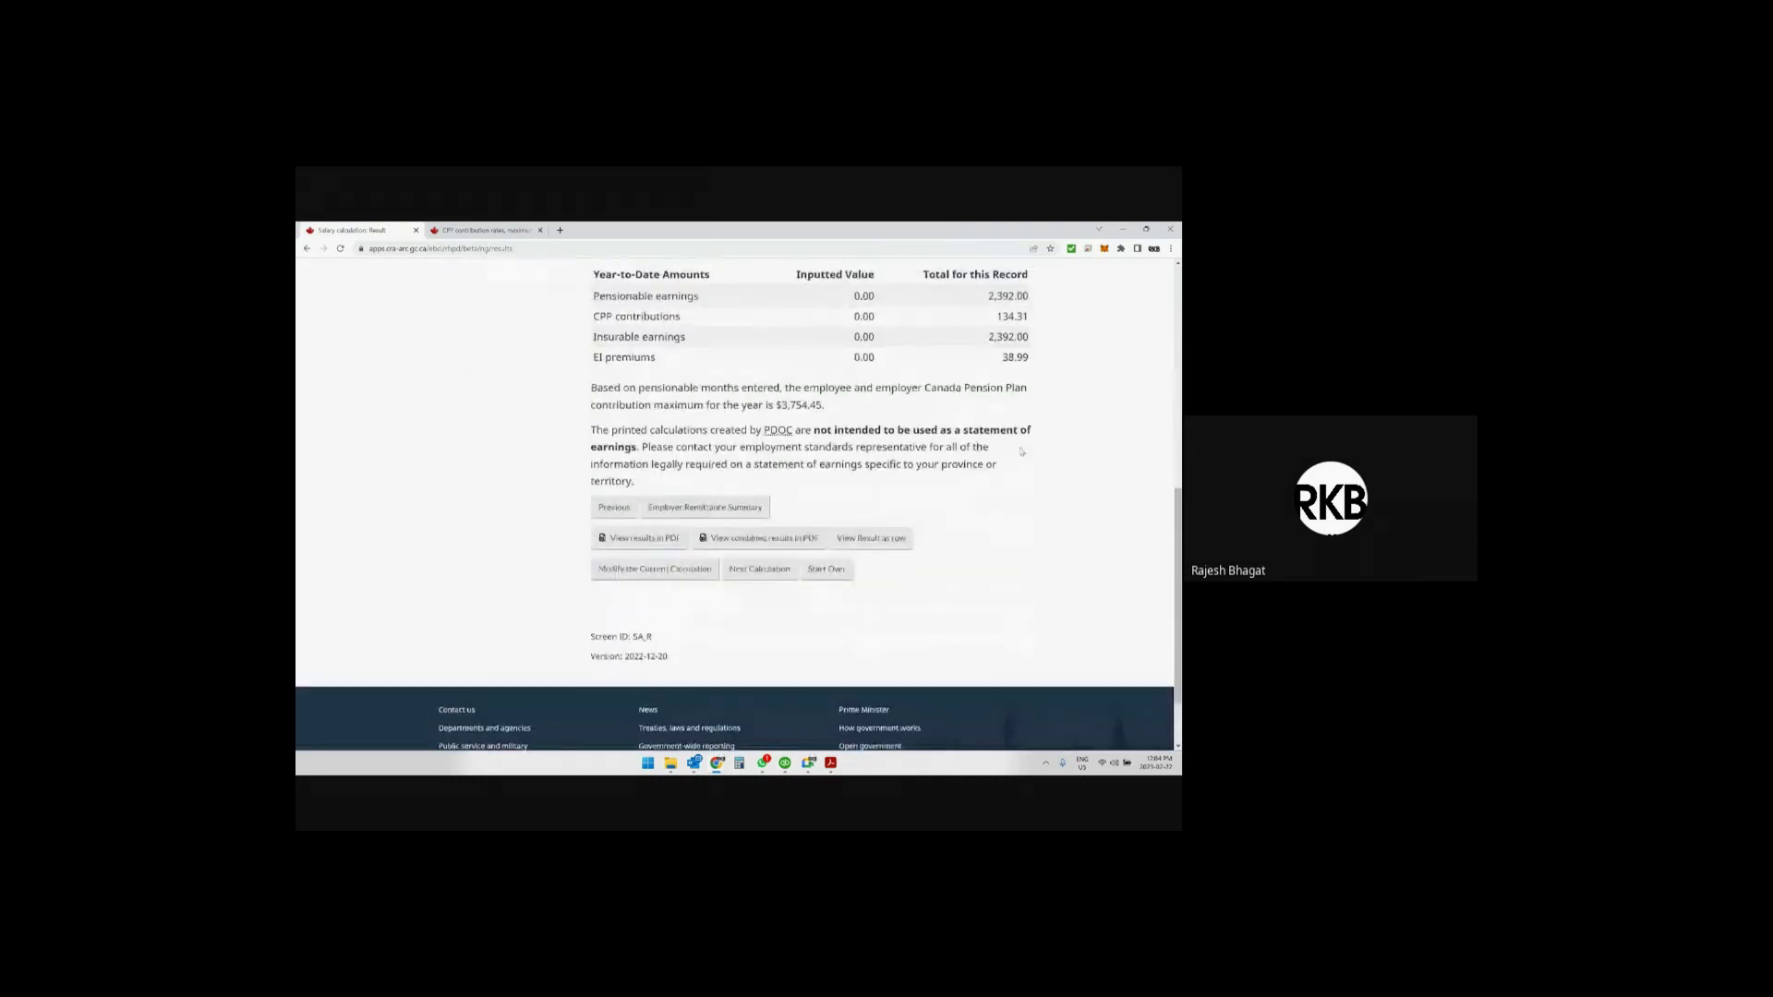
{"action": "scroll", "coordinate": [1021, 452], "scroll_direction": "up", "scroll_amount": 2}
{"action": "scroll", "coordinate": [1021, 452], "scroll_direction": "up", "scroll_amount": 2}
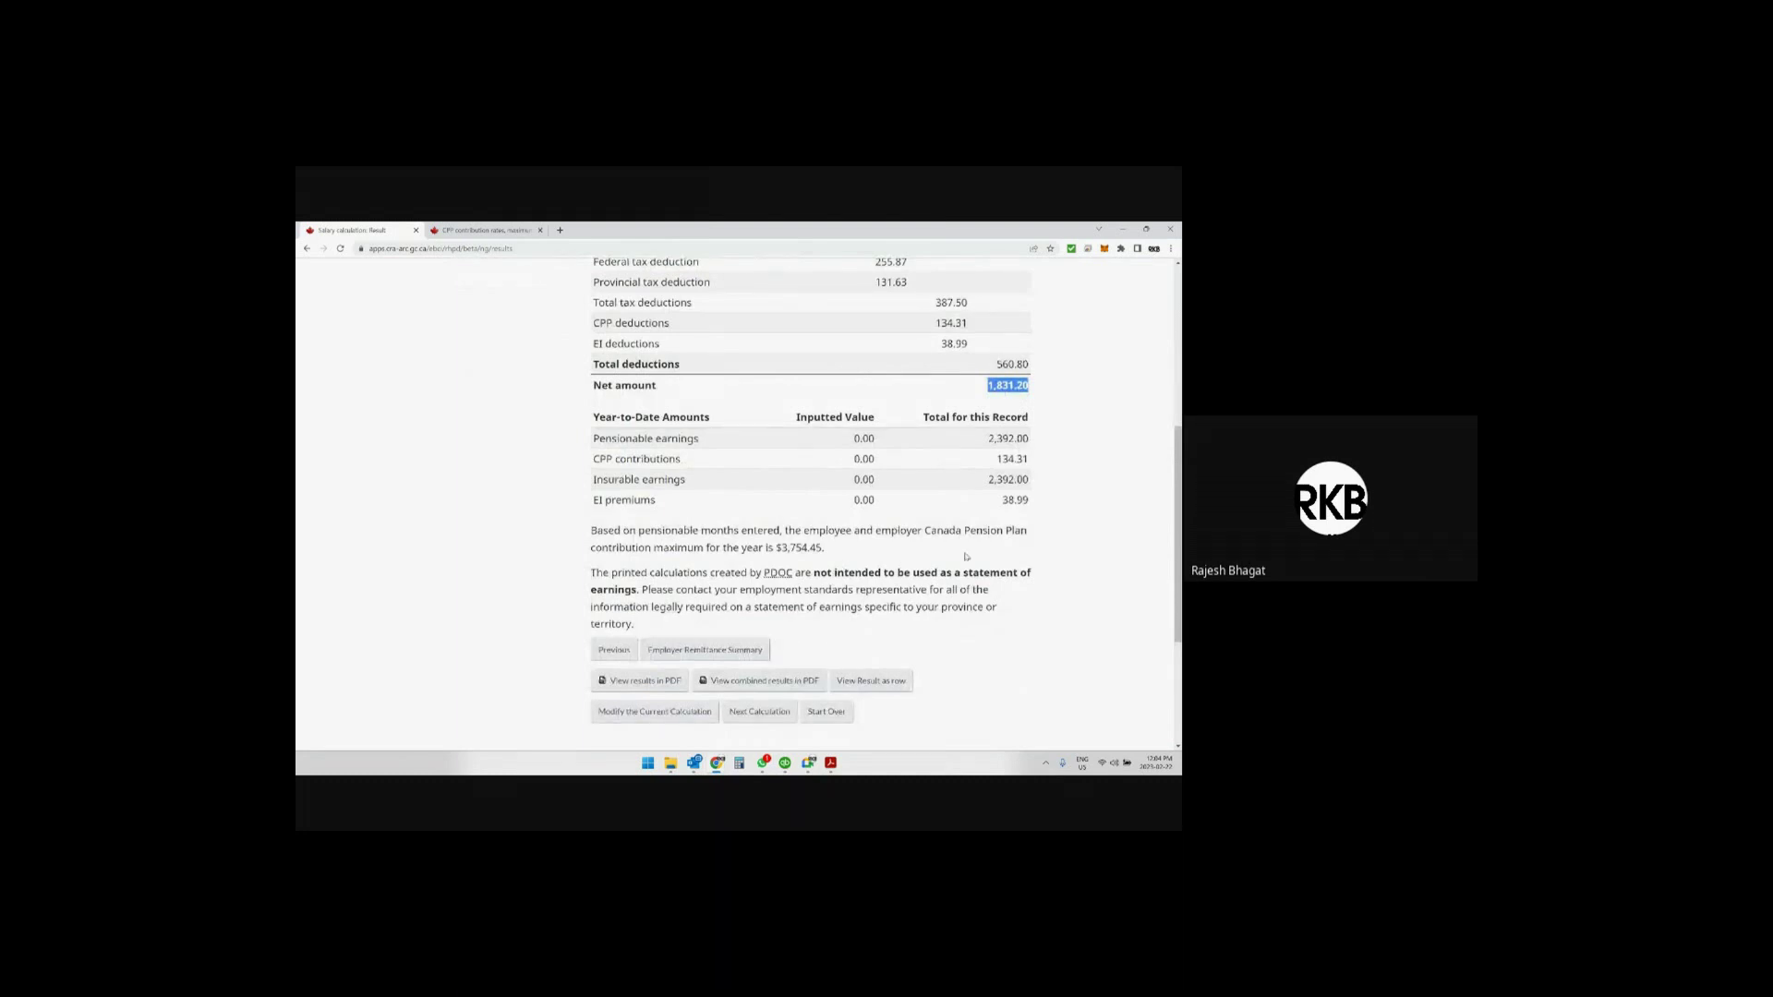
{"action": "scroll", "coordinate": [966, 556], "scroll_direction": "down", "scroll_amount": 2}
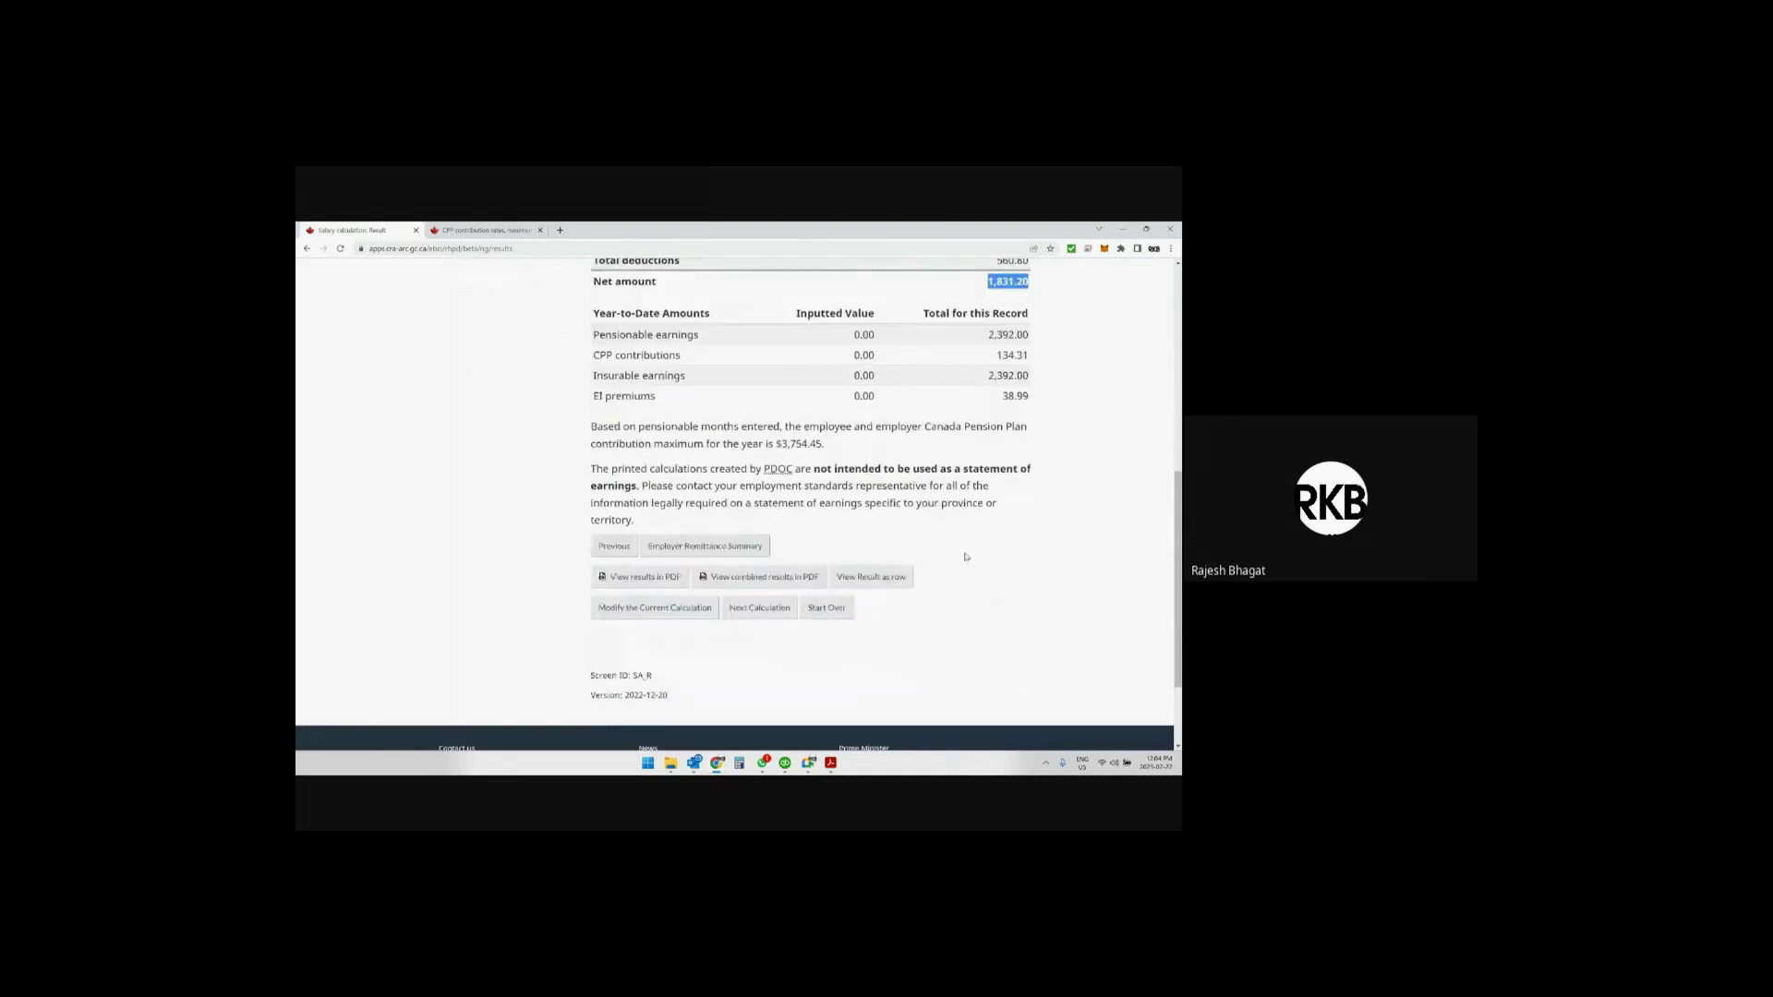
Open the employer remittance summary and examine the CPP, EI and tax amounts through to the amount to remit.
{"action": "left_click", "coordinate": [717, 546]}
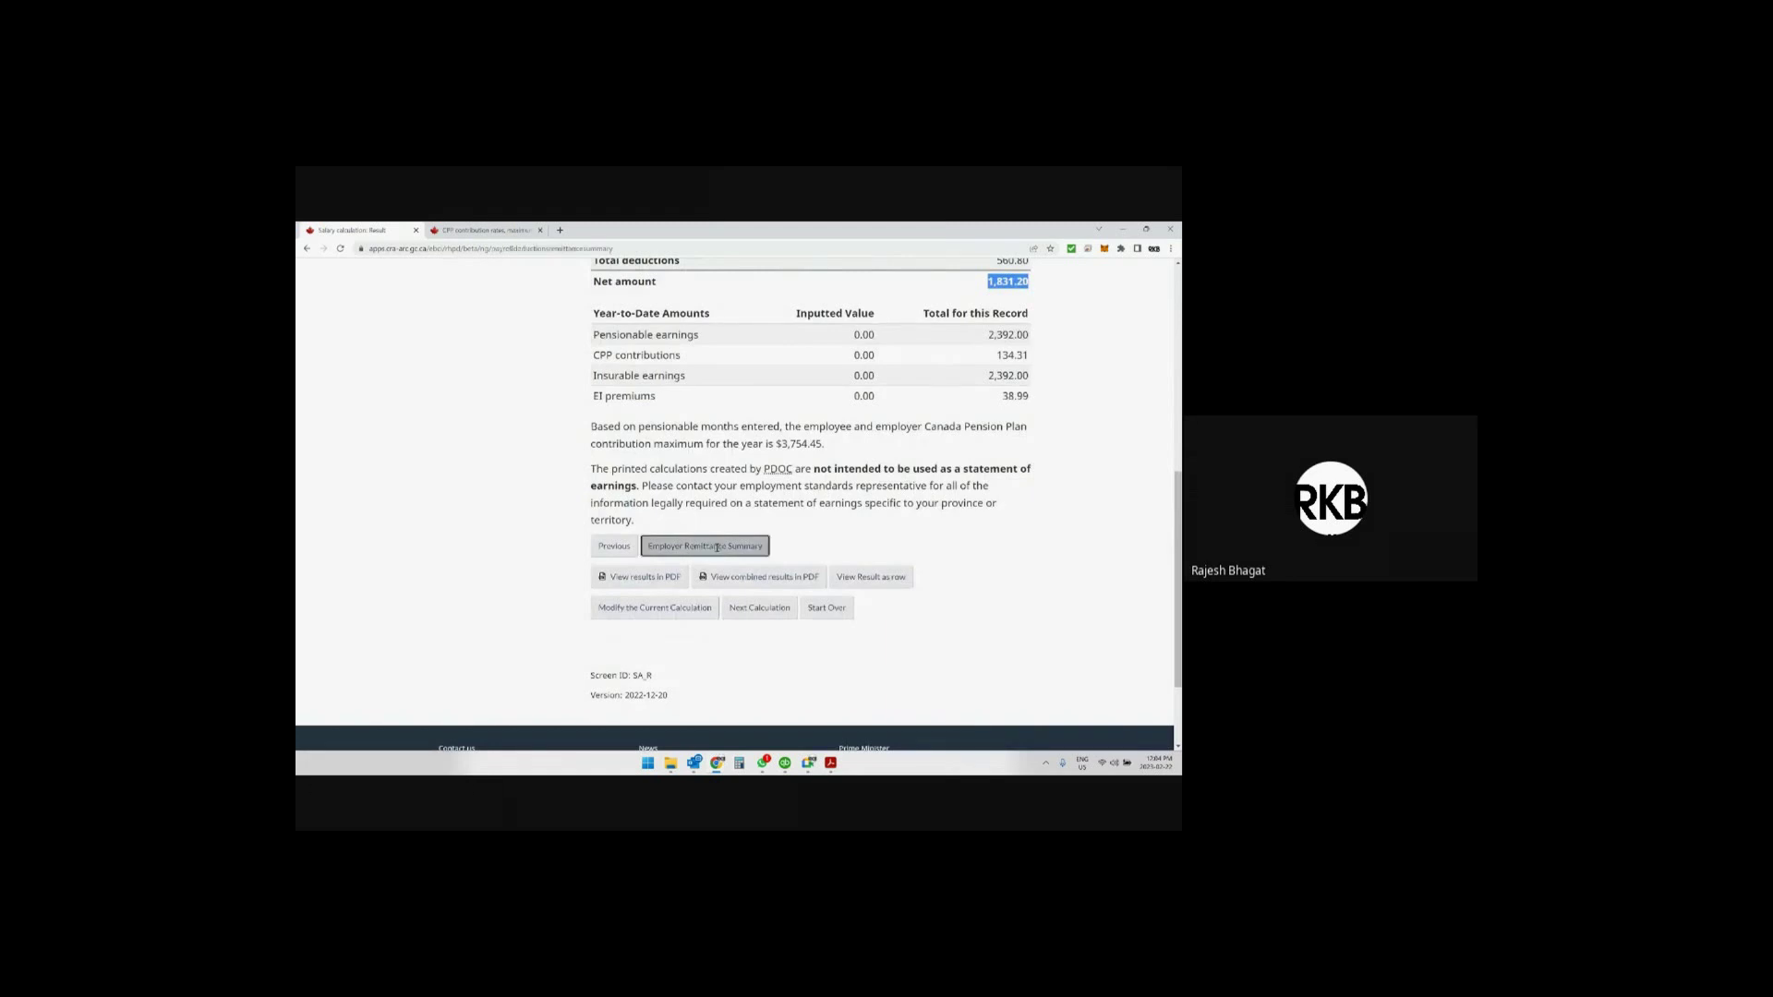
{"action": "scroll", "coordinate": [791, 551], "scroll_direction": "down", "scroll_amount": 1}
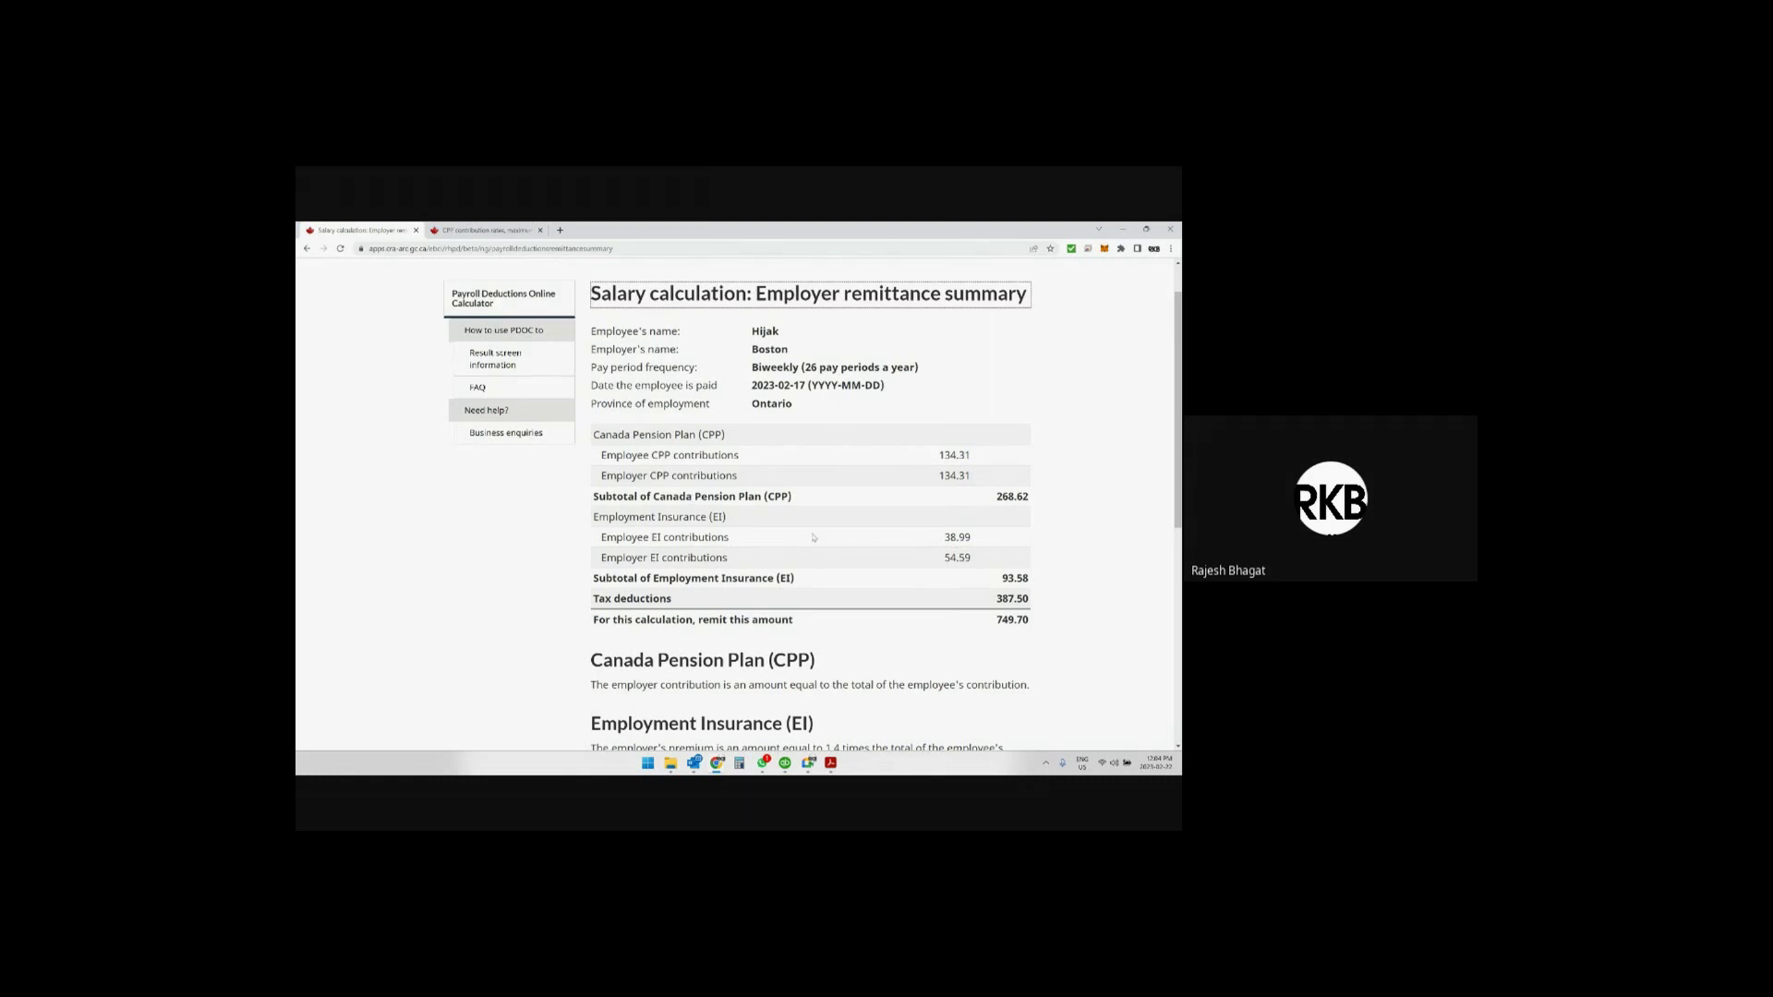
{"action": "scroll", "coordinate": [817, 536], "scroll_direction": "down", "scroll_amount": 1}
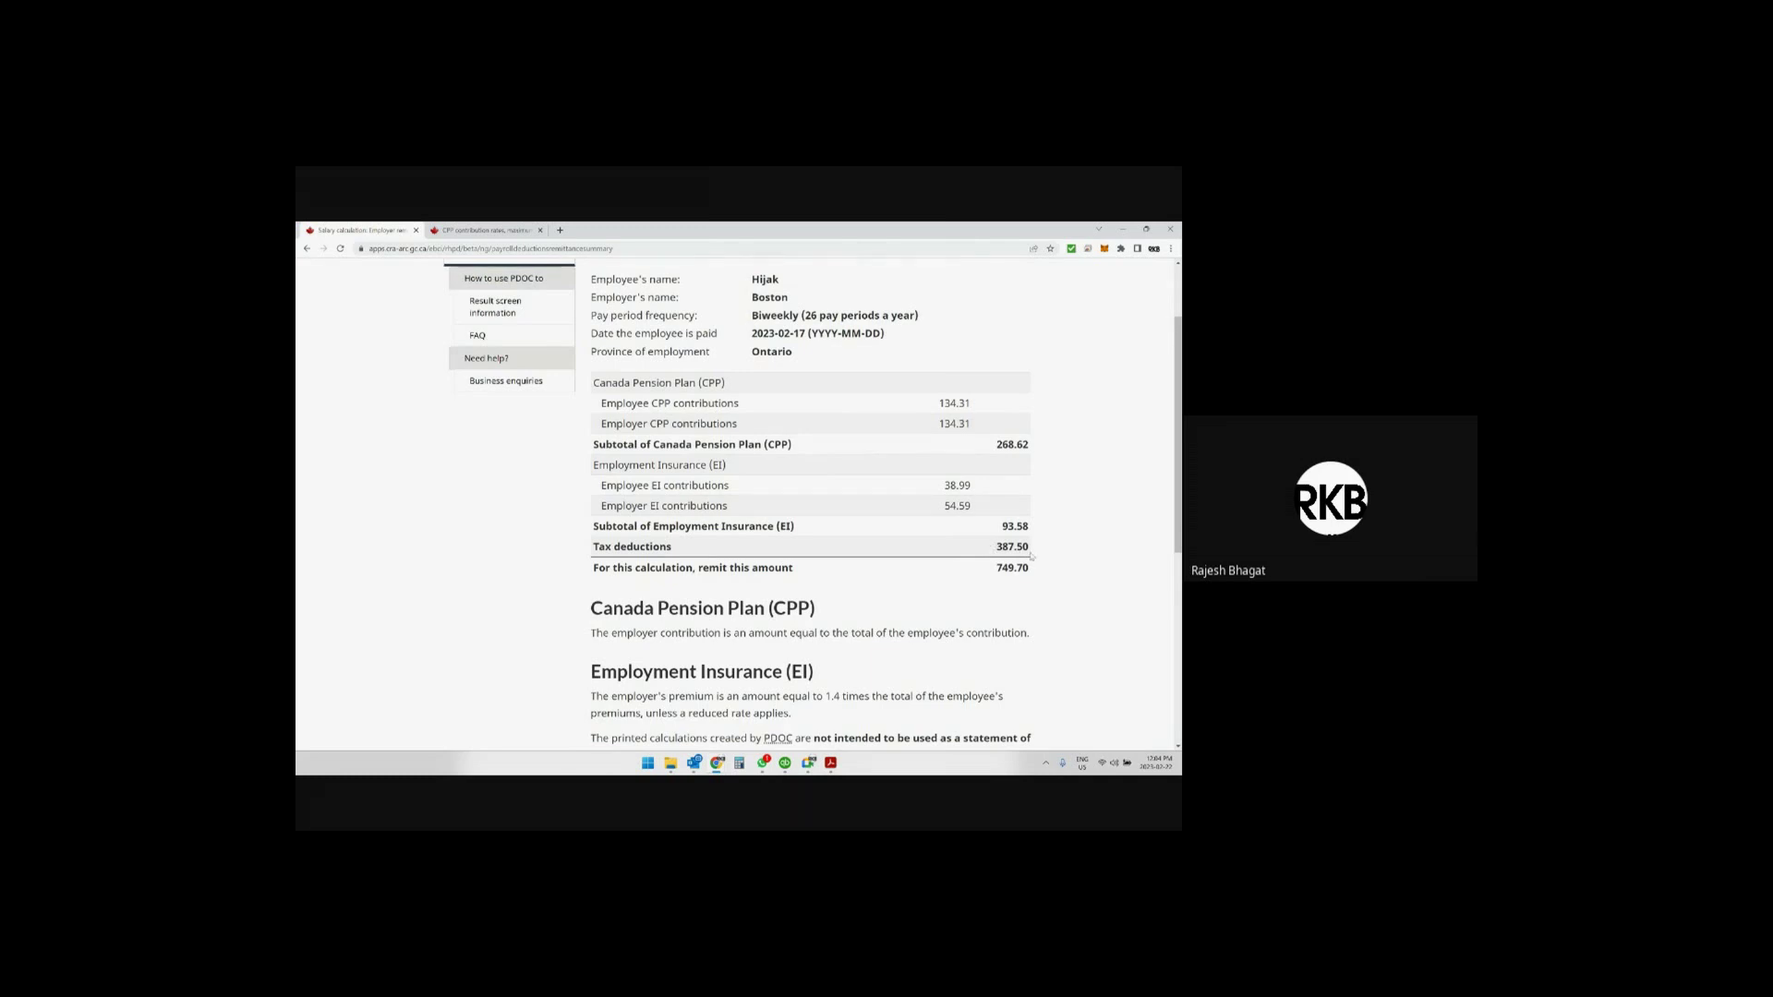
{"action": "left_click_drag", "start_coordinate": [995, 567], "coordinate": [1028, 568]}
Switch to QuickBooks Desktop and start a new employee record with the employee's full name and social insurance number.
{"action": "key", "text": "alt+Tab"}
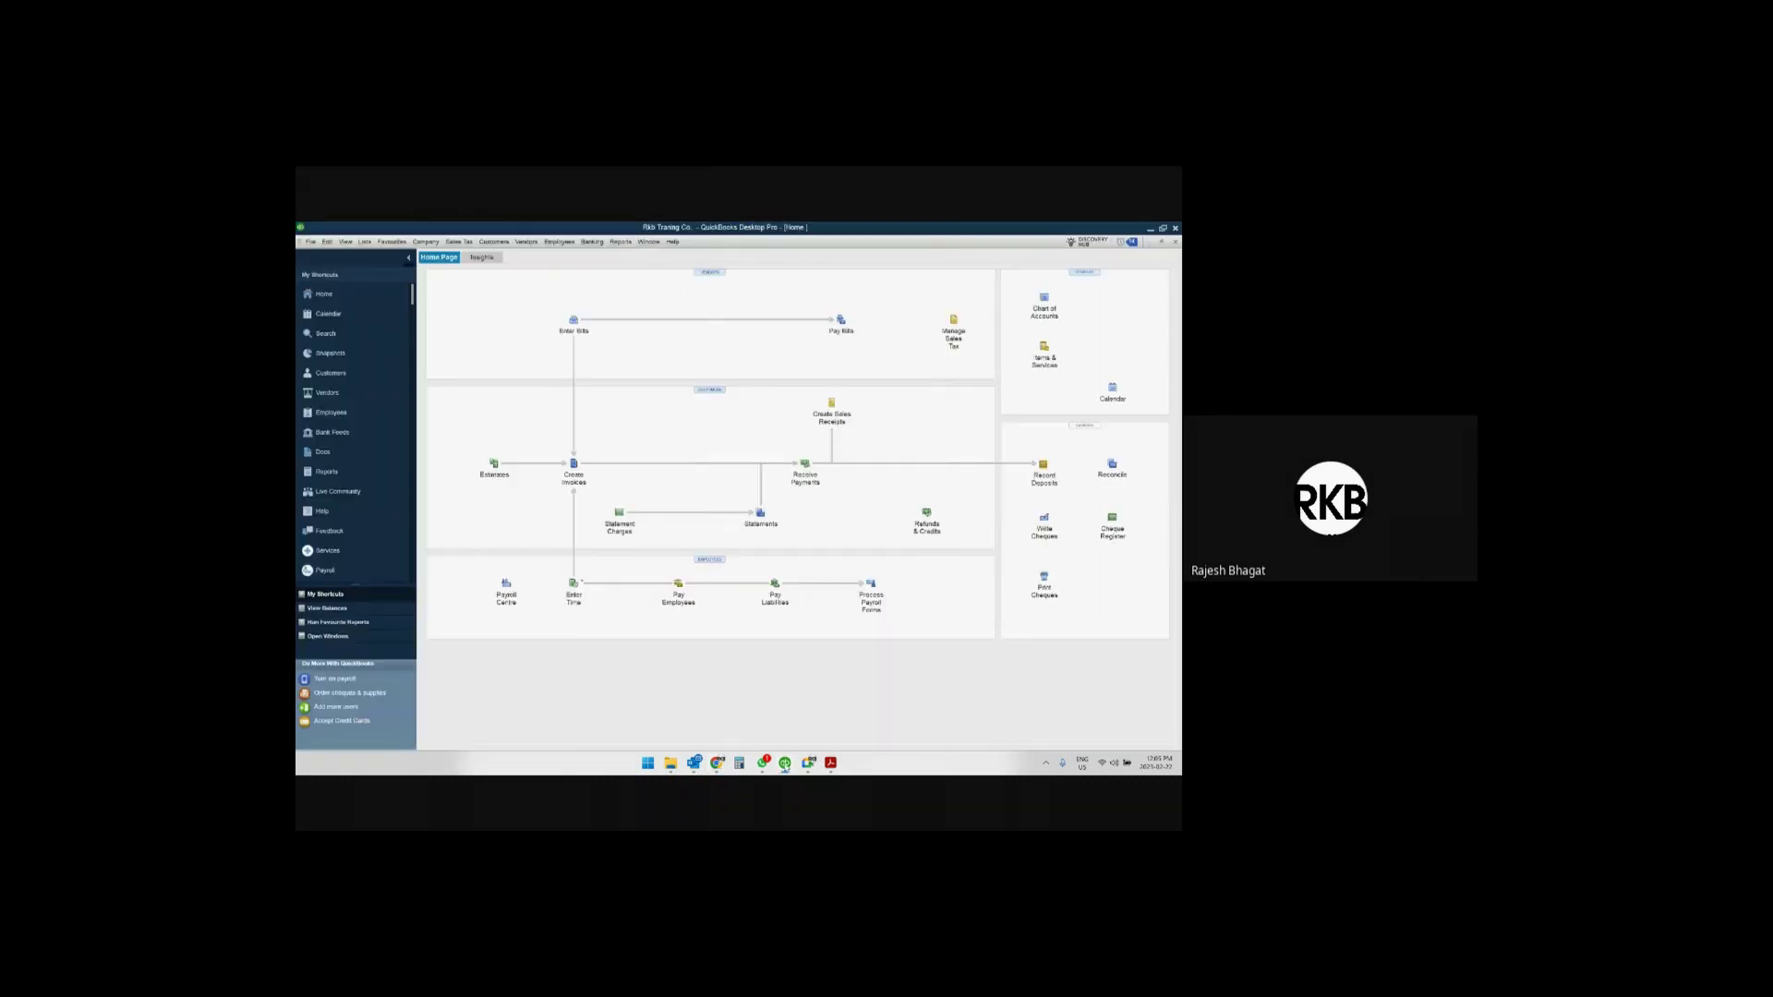
{"action": "left_click", "coordinate": [357, 417]}
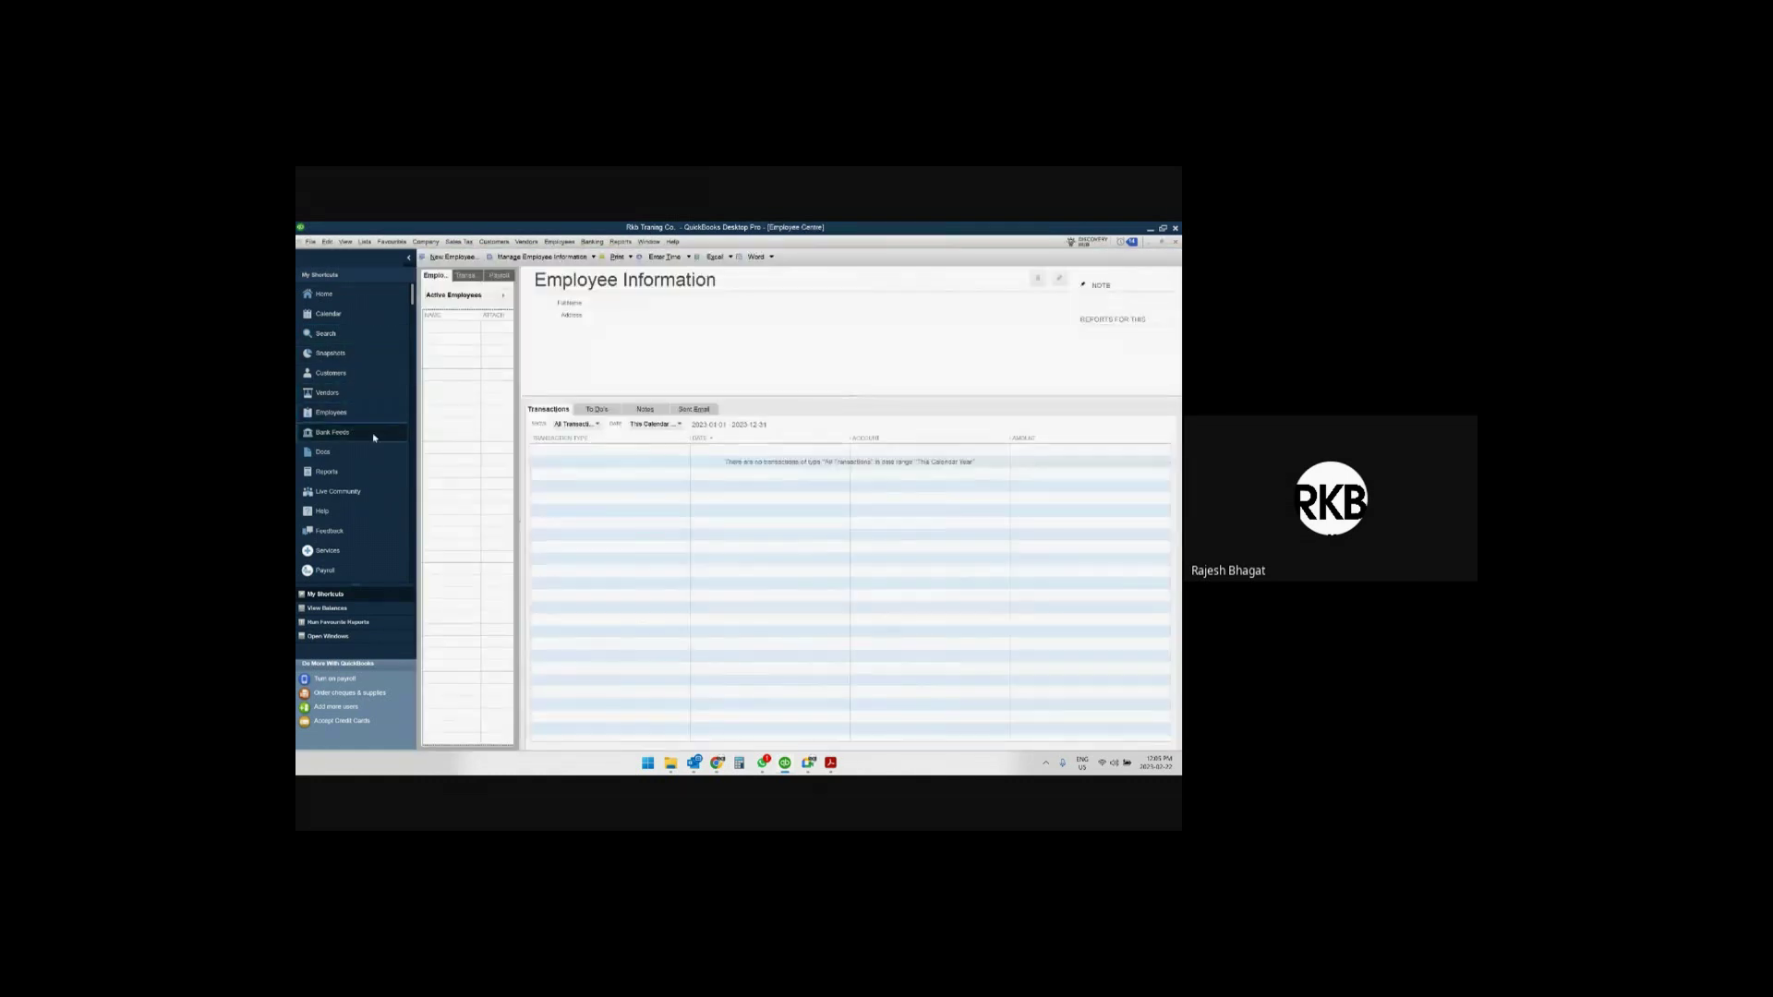
{"action": "left_click", "coordinate": [453, 256]}
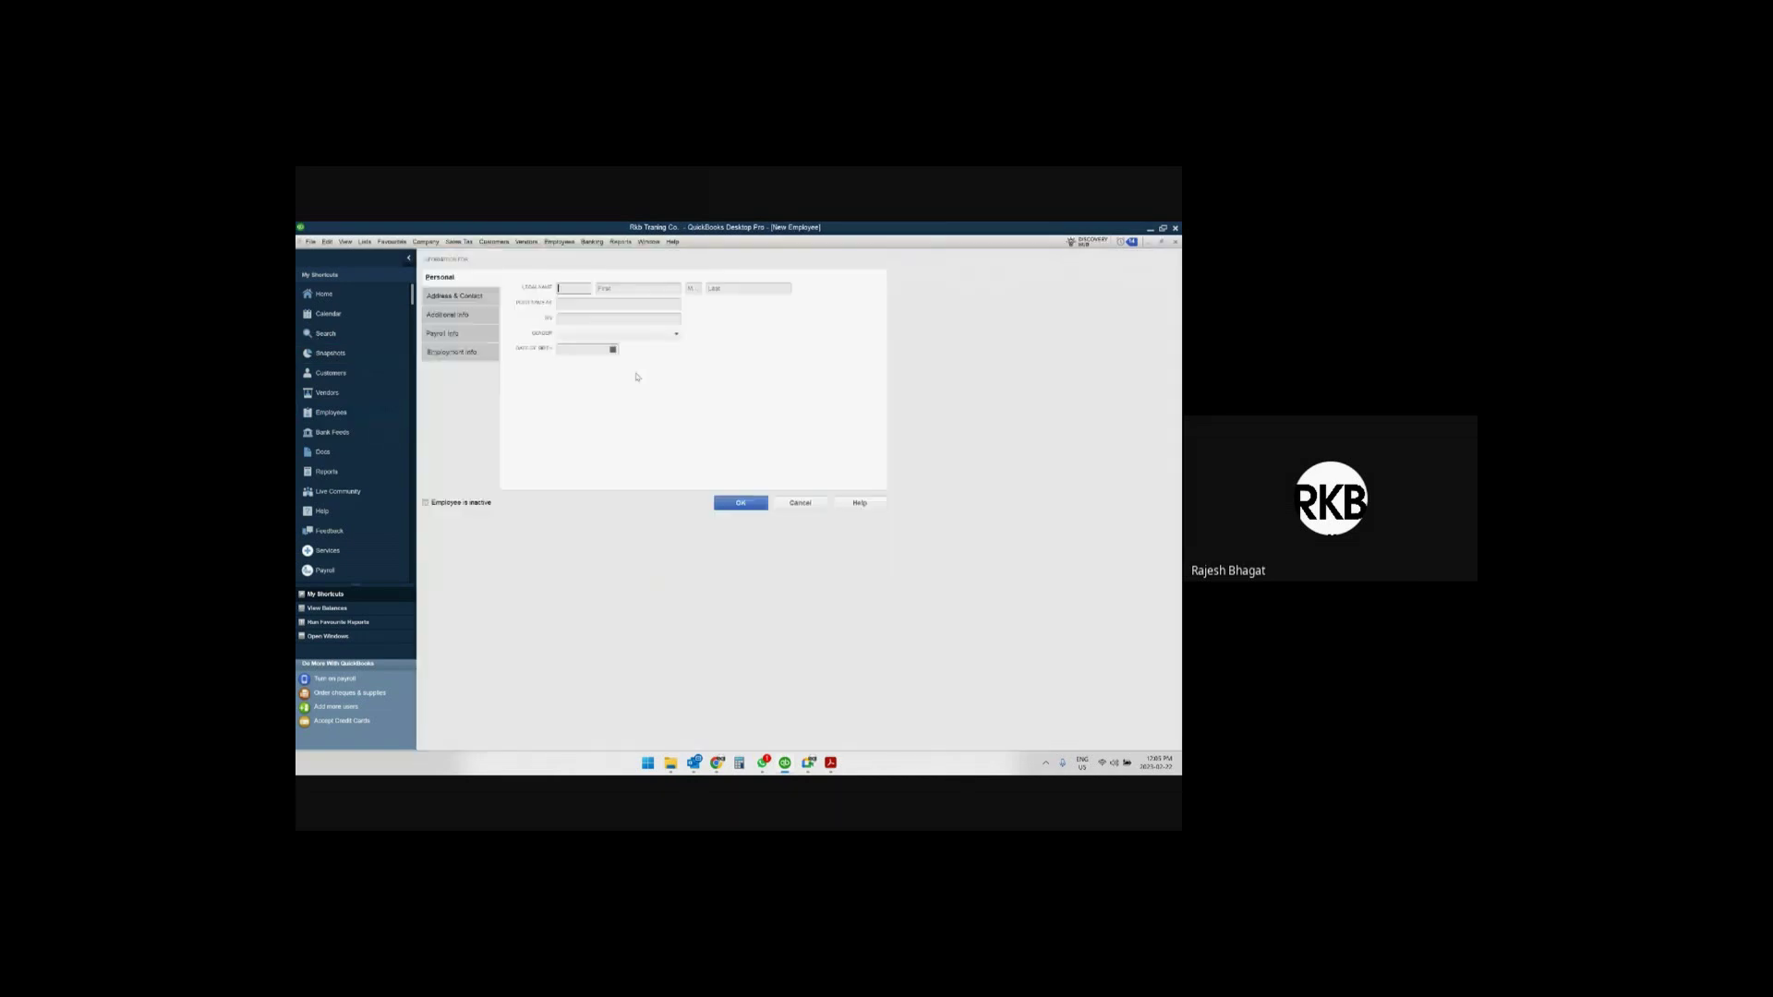
{"action": "left_click", "coordinate": [644, 290]}
{"action": "type", "text": "John"}
{"action": "key", "text": "Tab"}
{"action": "key", "text": "Tab"}
{"action": "key", "text": "Tab"}
{"action": "key", "text": "Tab"}
{"action": "key", "text": "Tab"}
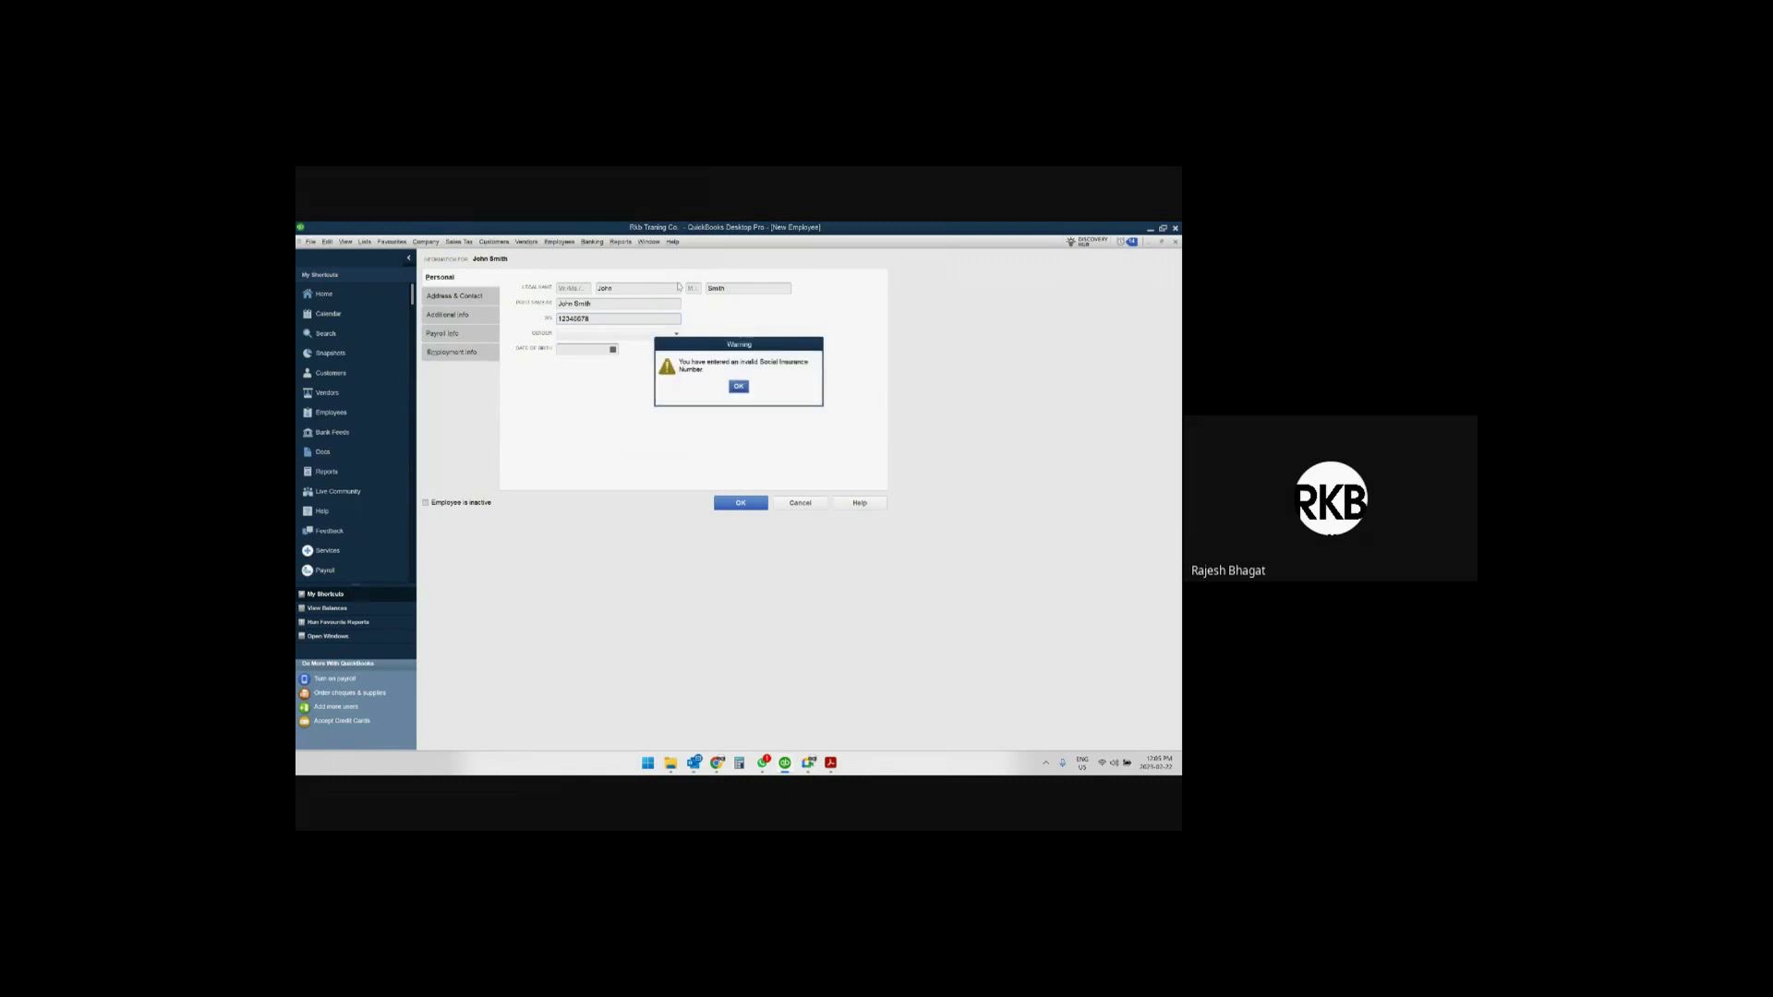
{"action": "left_click", "coordinate": [737, 387]}
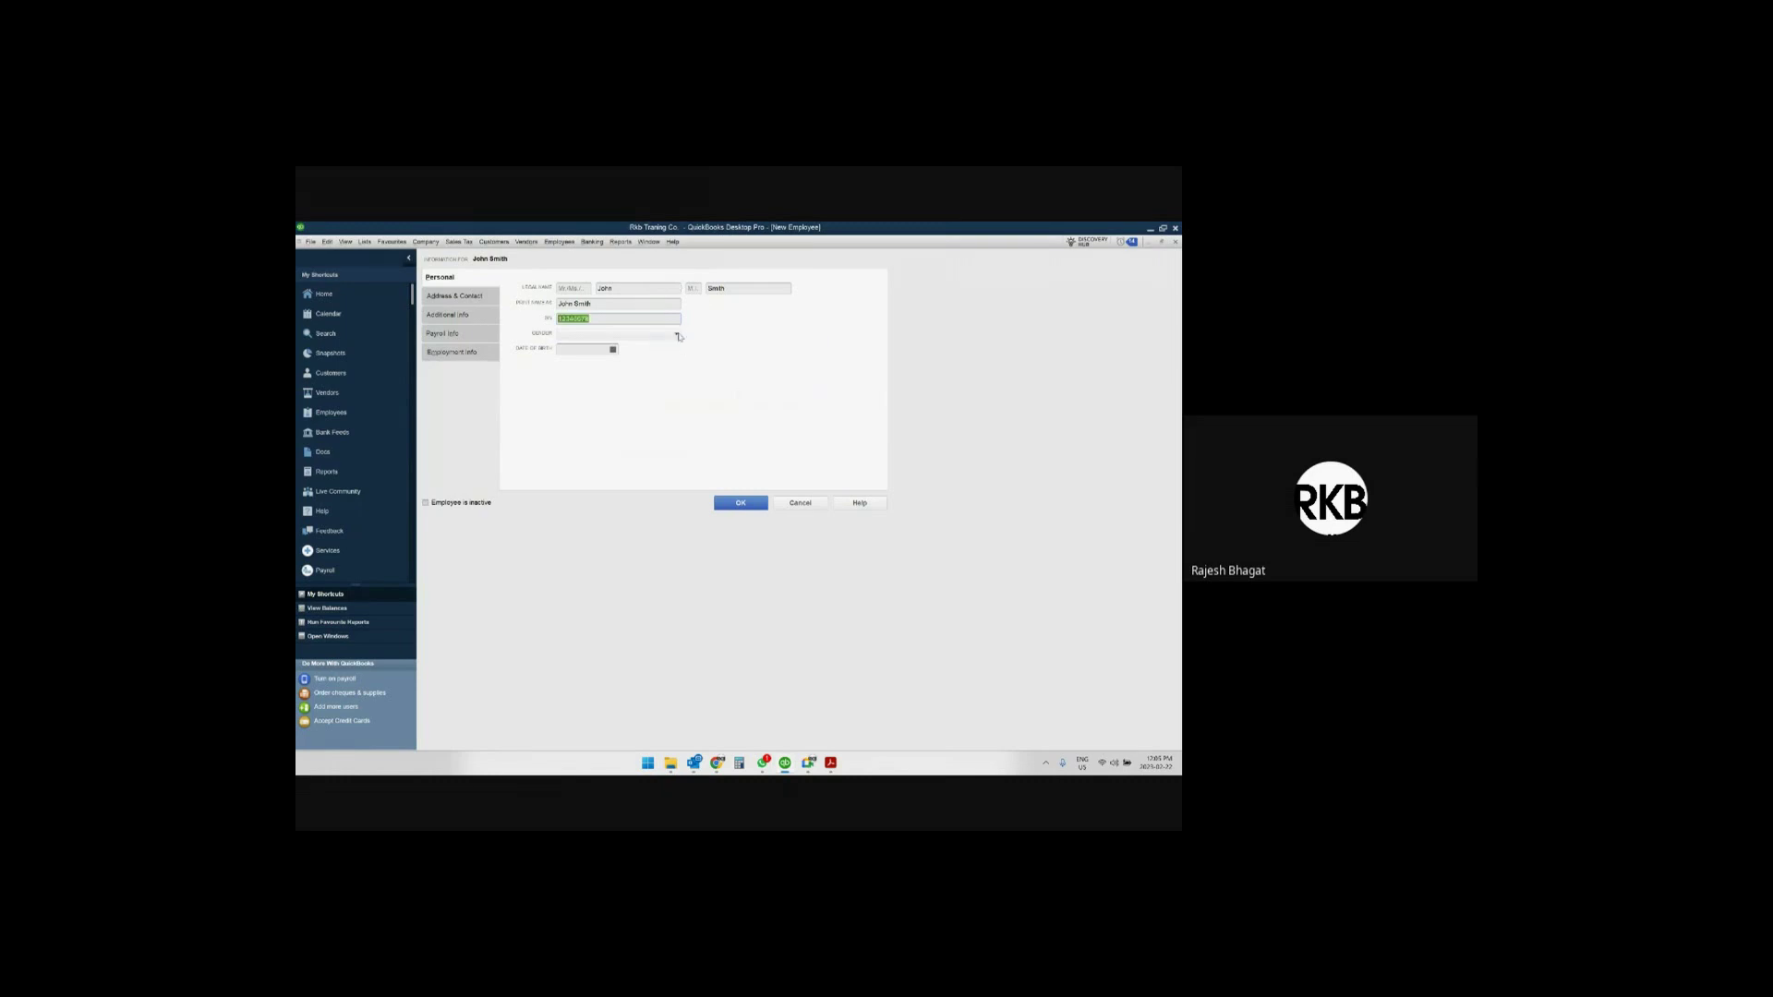
Clear the employee's social insurance number and fill in the gender and date of birth.
{"action": "left_click", "coordinate": [679, 335]}
{"action": "left_click", "coordinate": [739, 386]}
{"action": "key", "text": "BackSpace"}
{"action": "left_click", "coordinate": [620, 331]}
{"action": "left_click", "coordinate": [674, 334]}
{"action": "left_click", "coordinate": [596, 346]}
{"action": "left_click", "coordinate": [613, 350]}
{"action": "left_click", "coordinate": [579, 390]}
{"action": "left_click", "coordinate": [573, 350]}
{"action": "key", "text": "BackSpace"}
{"action": "type", "text": "01"}
Enter the employee's street address in the home address details and look at the additional information fields.
{"action": "left_click", "coordinate": [454, 295]}
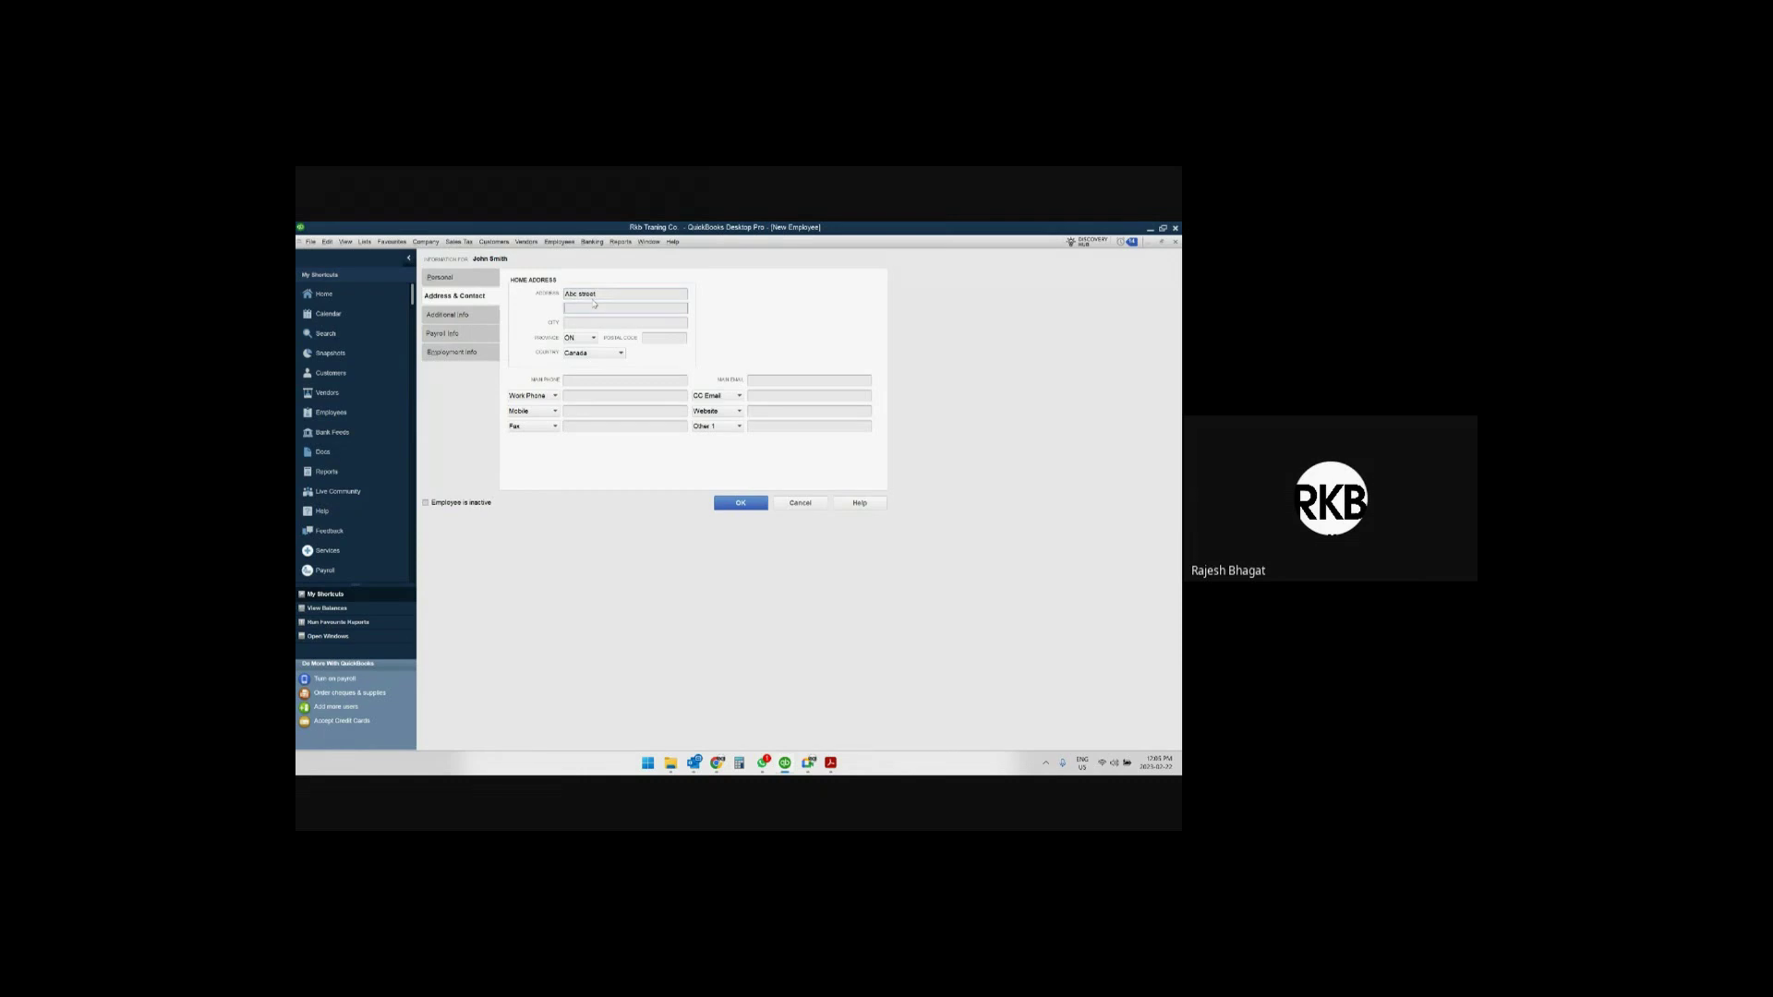
{"action": "left_click", "coordinate": [482, 316]}
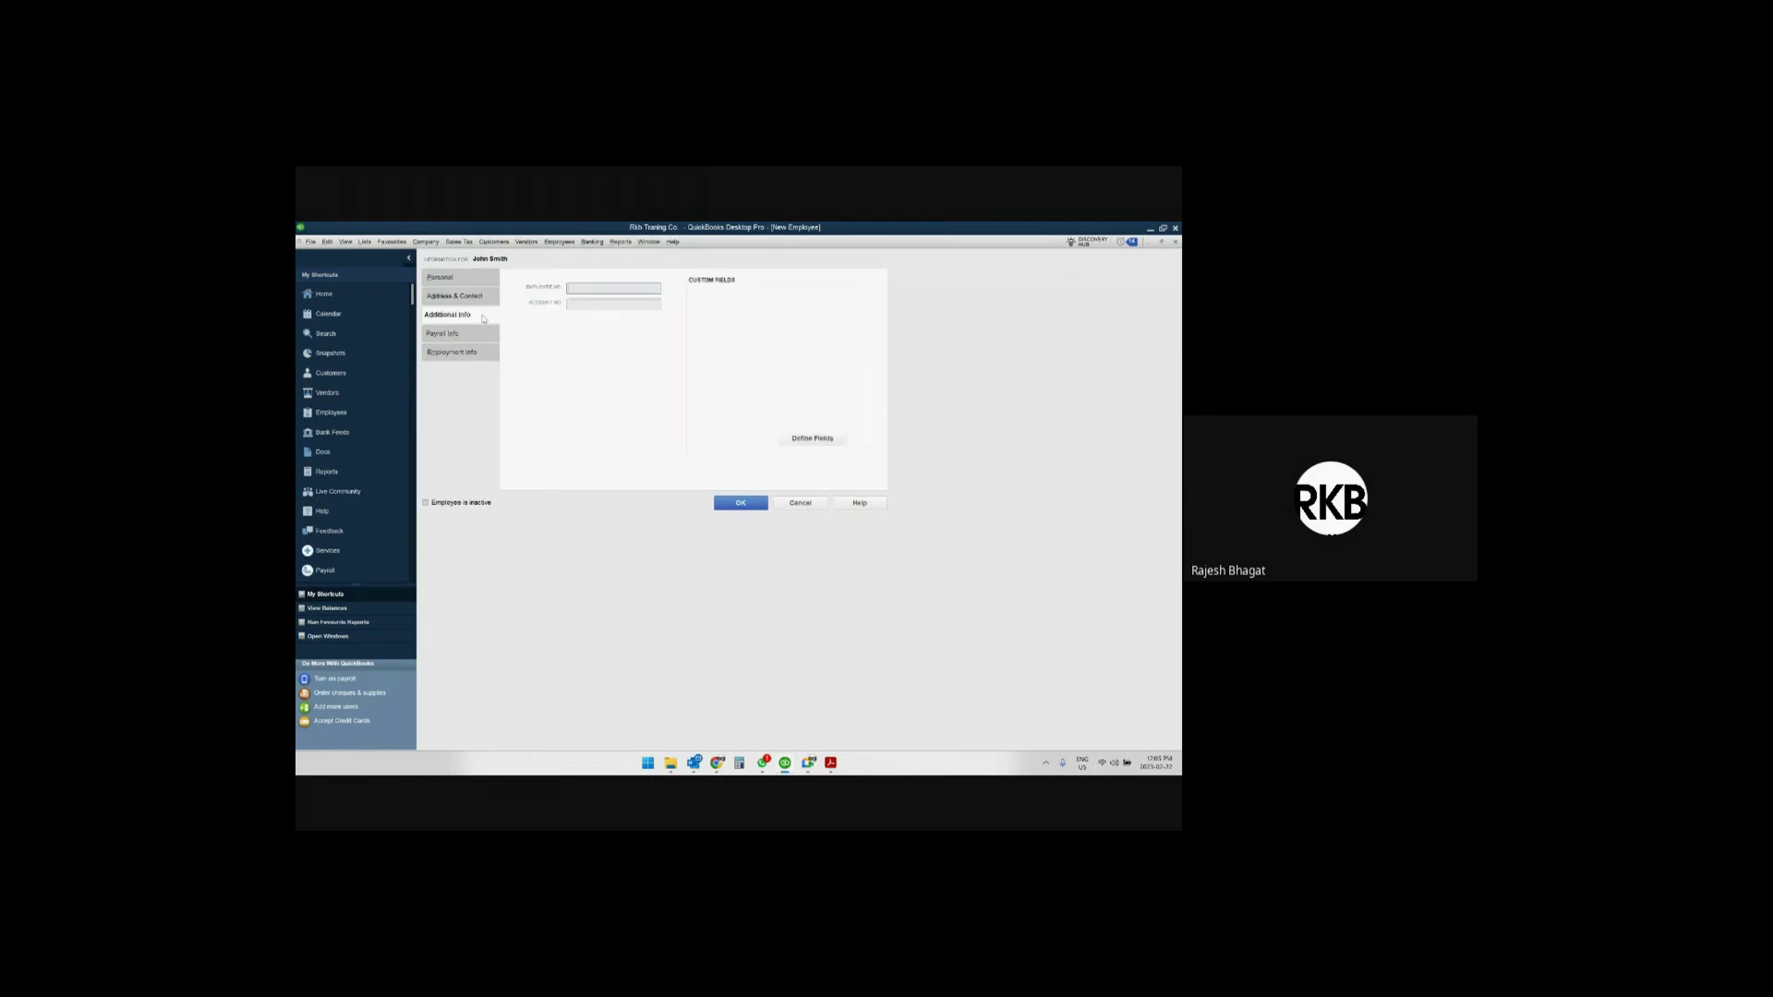
{"action": "left_click", "coordinate": [473, 293]}
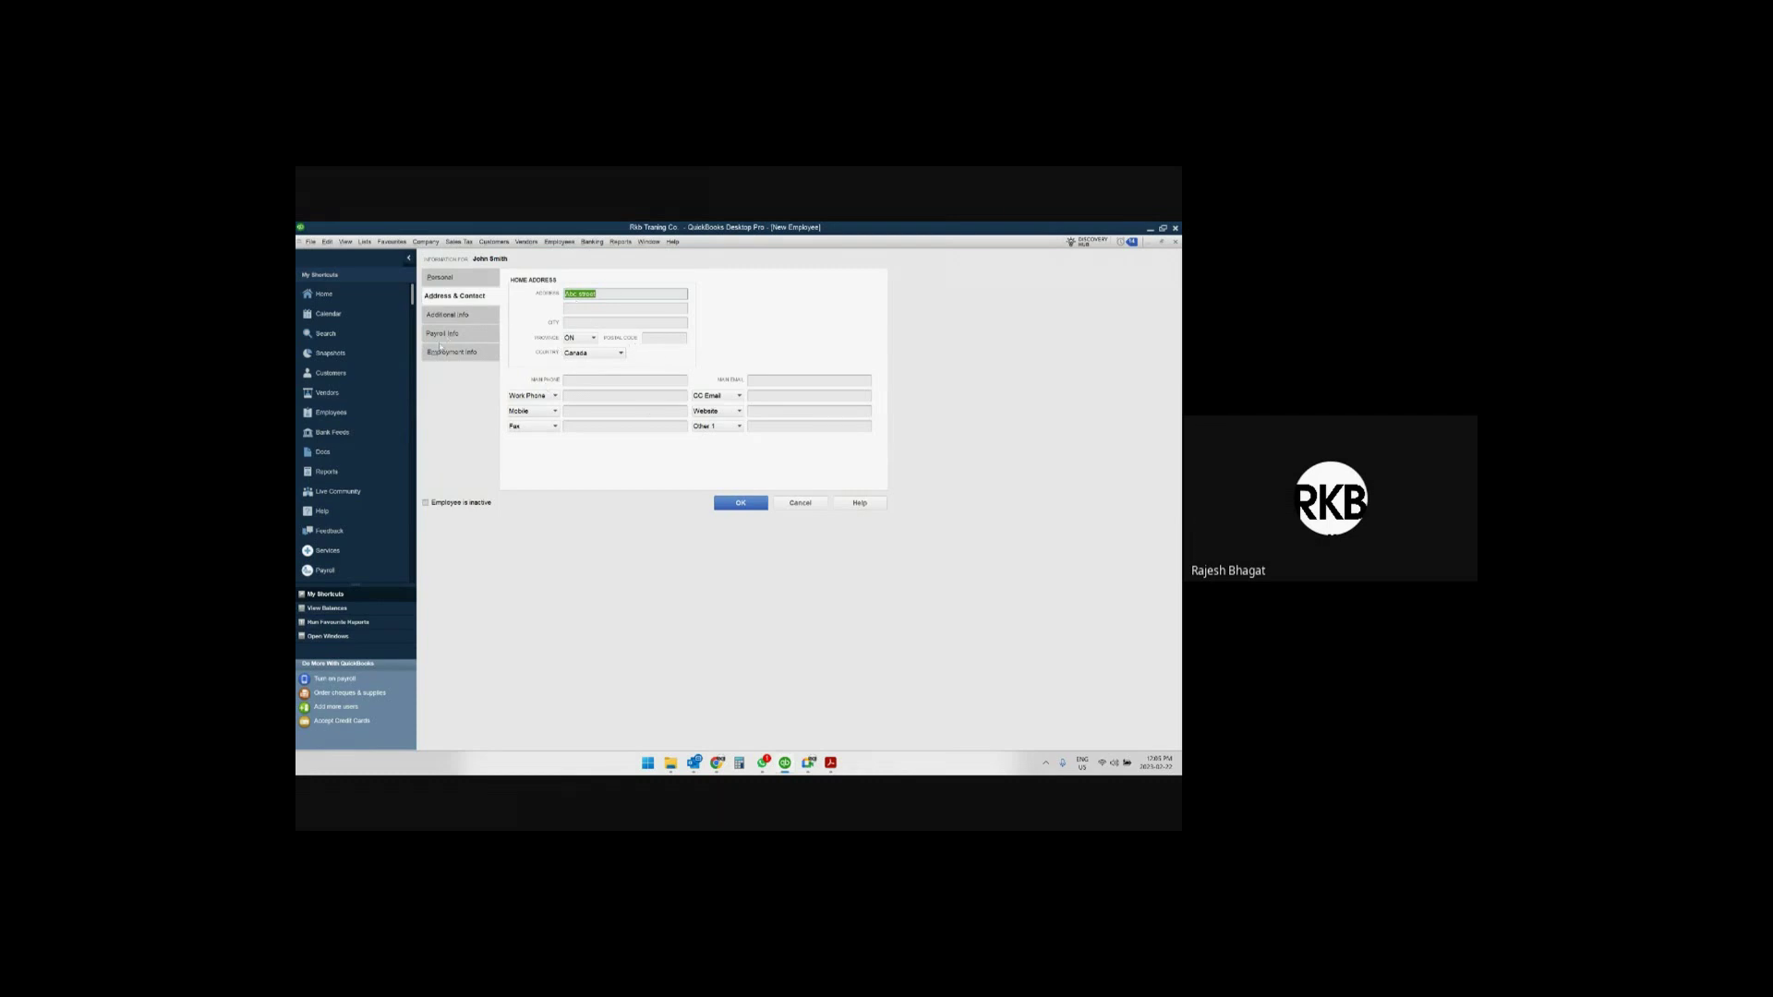
{"action": "left_click", "coordinate": [460, 317]}
Start a new payroll schedule for the employee, named Monthly, with a monthly pay frequency.
{"action": "left_click", "coordinate": [453, 337]}
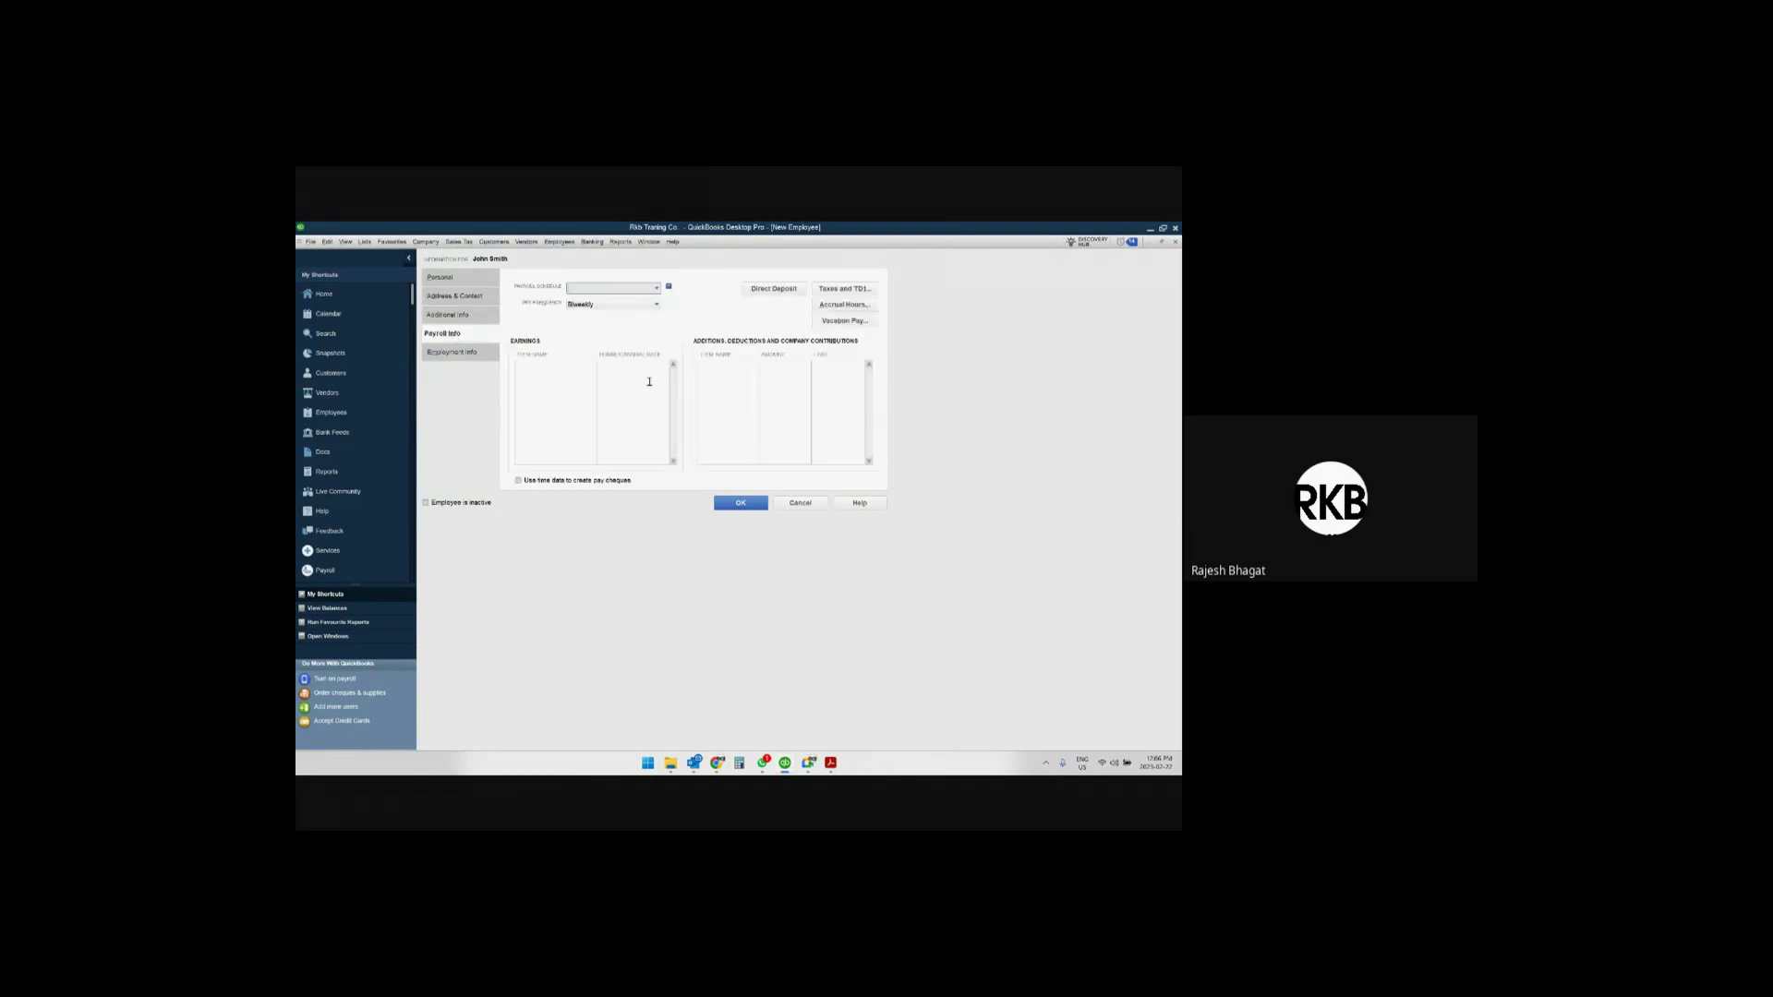
{"action": "left_click", "coordinate": [656, 289]}
{"action": "left_click", "coordinate": [636, 322]}
{"action": "left_click", "coordinate": [657, 288]}
{"action": "left_click", "coordinate": [601, 303]}
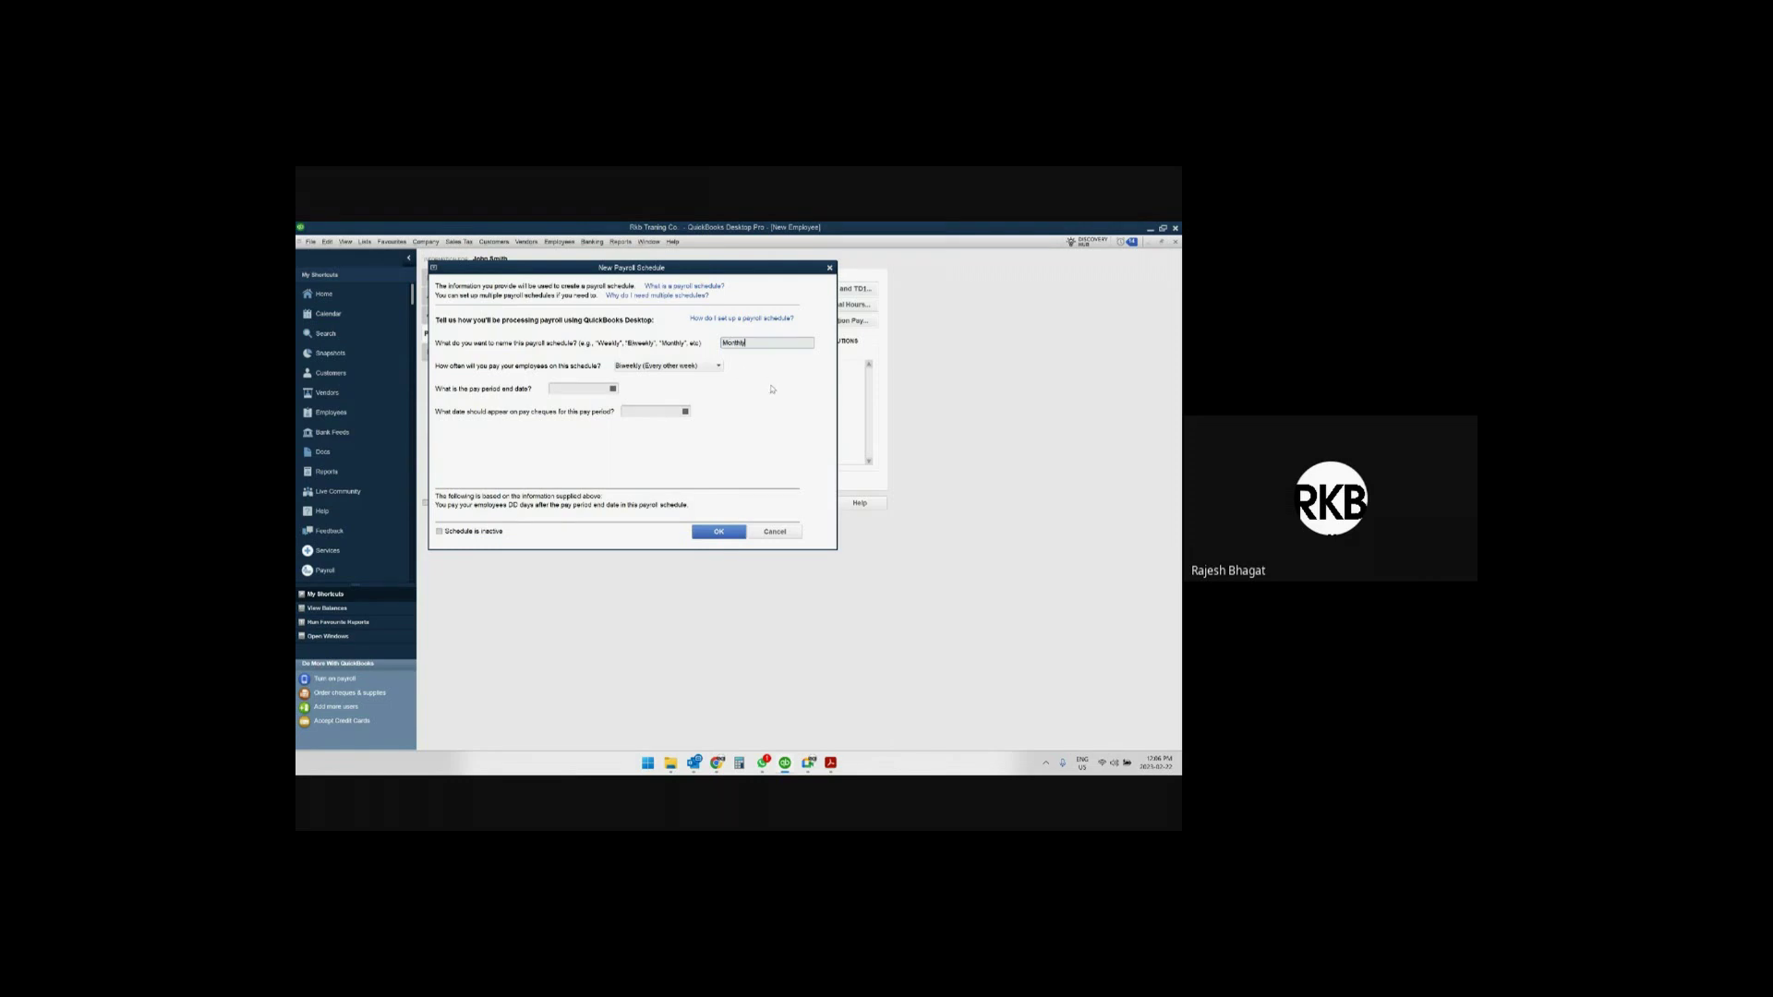
{"action": "left_click", "coordinate": [718, 367]}
{"action": "left_click", "coordinate": [629, 411]}
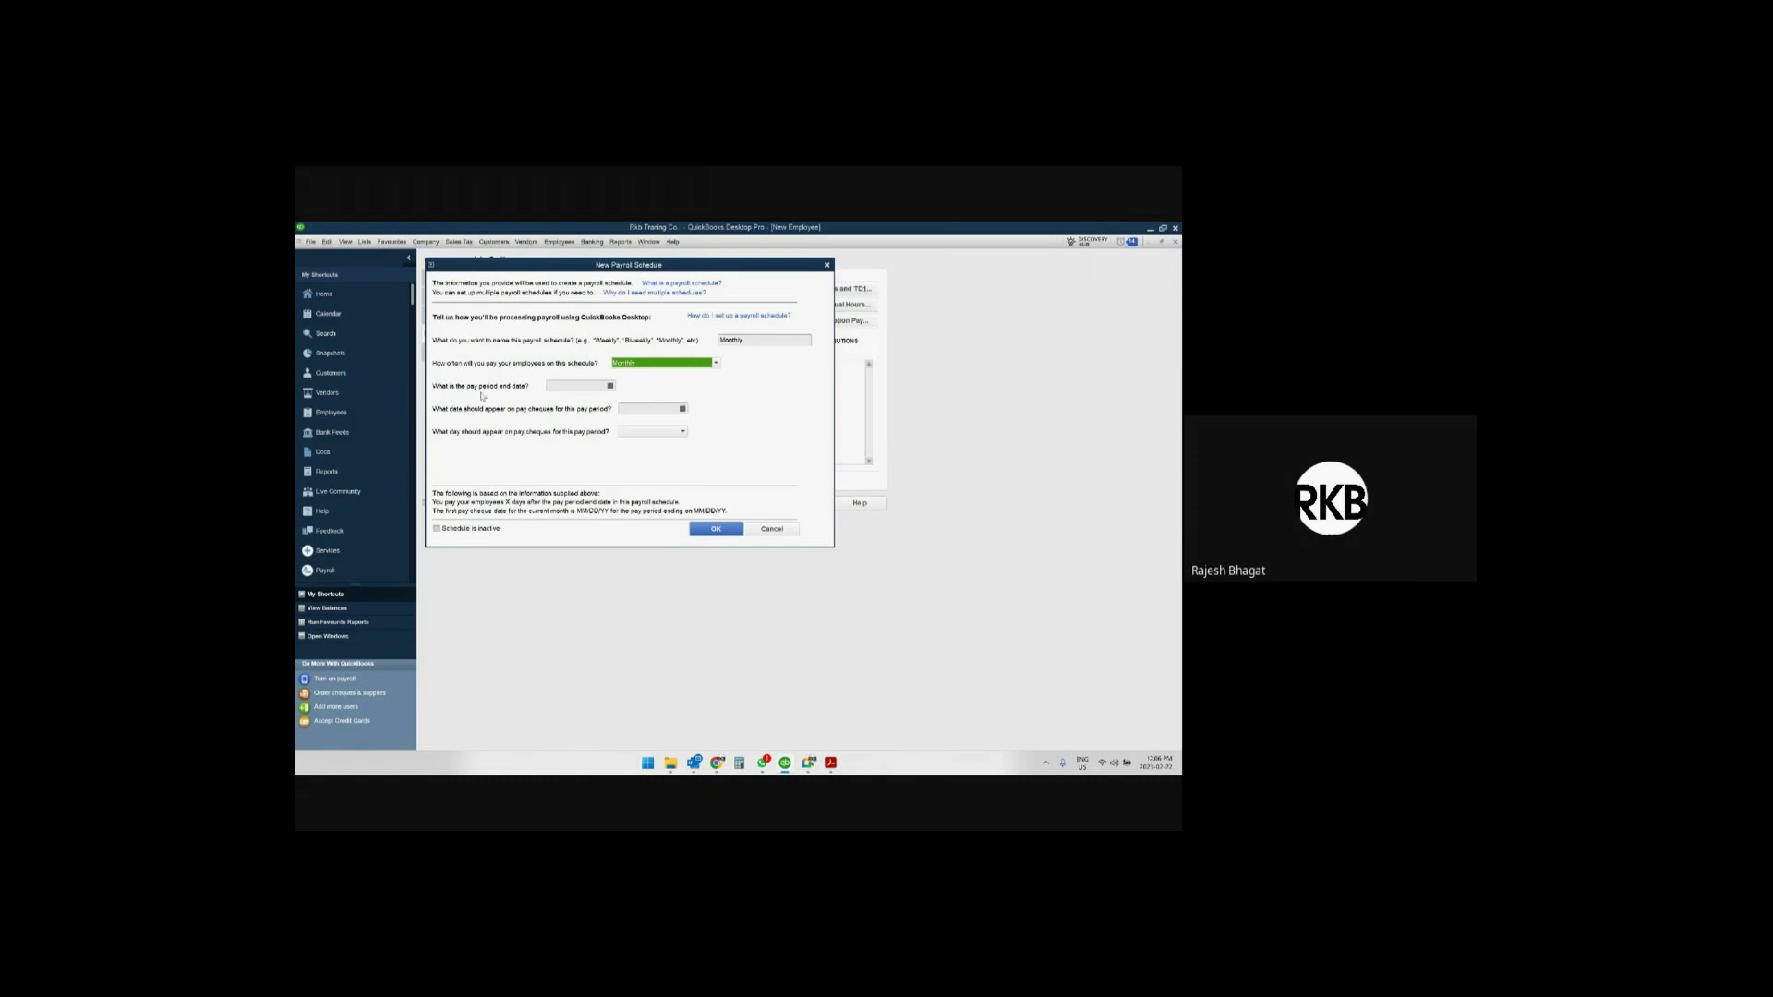
Set the pay period end and pay cheque dates to 2023-01-31, use the last day of month, and save the schedule.
{"action": "left_click", "coordinate": [610, 386]}
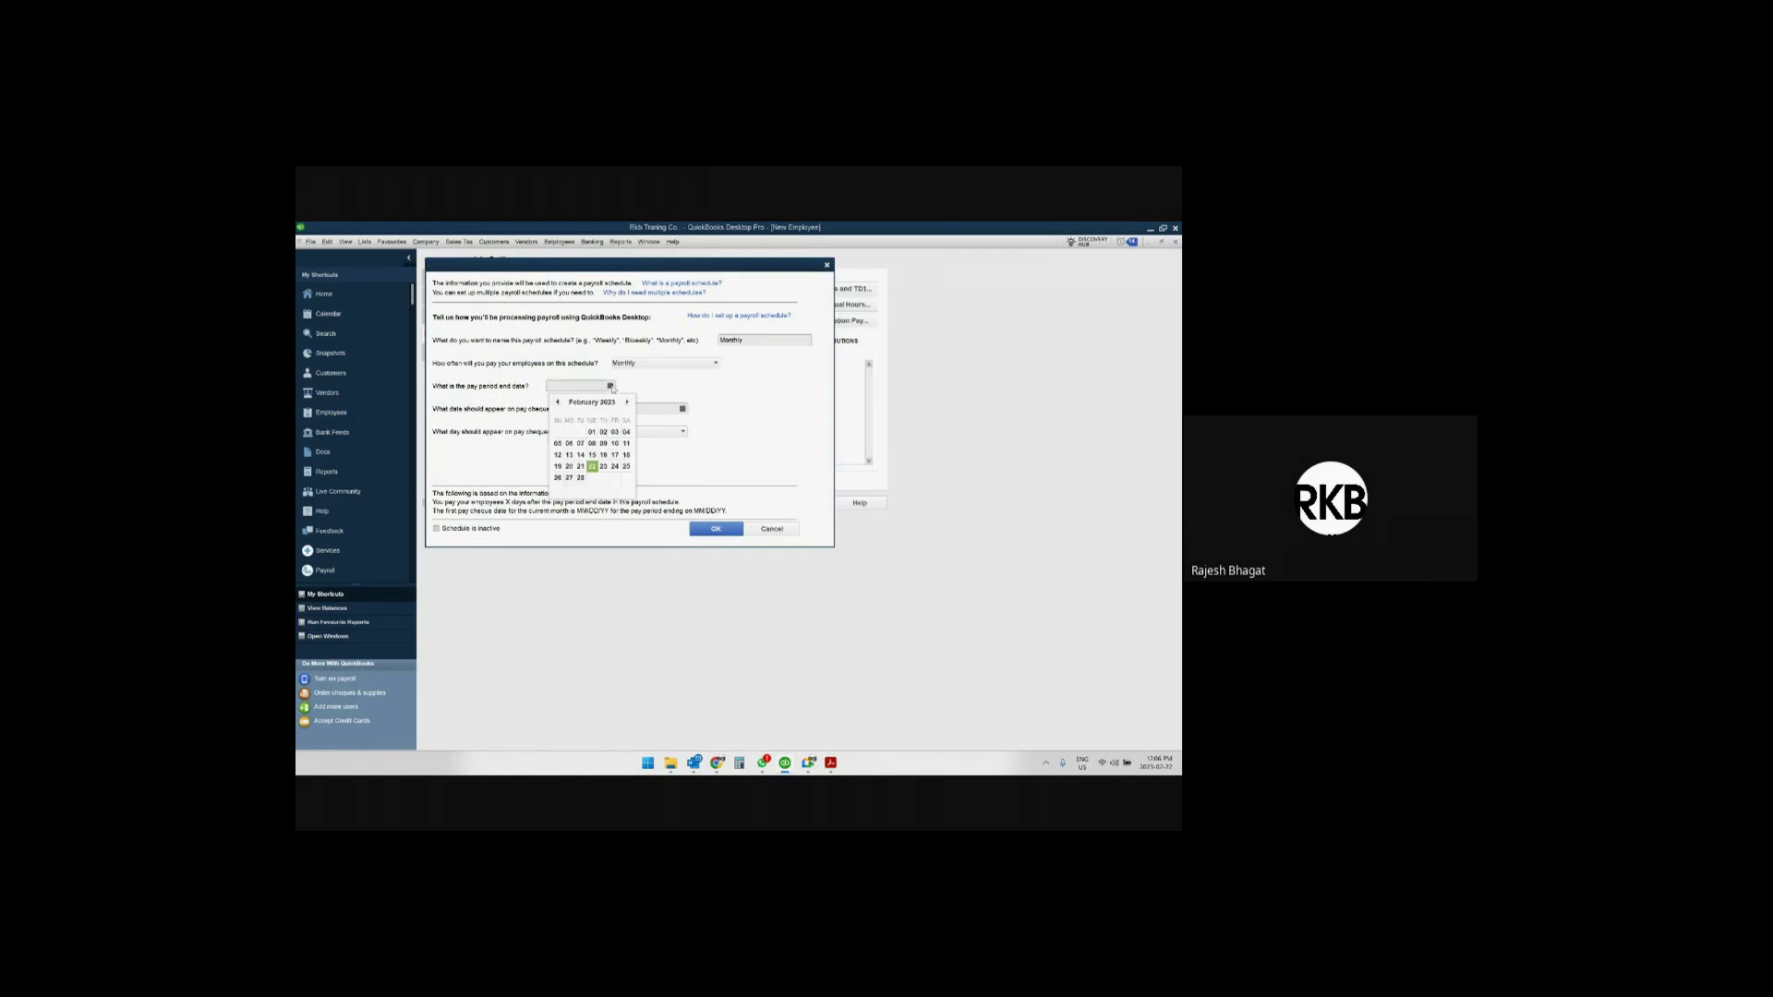
{"action": "left_click", "coordinate": [558, 401]}
{"action": "left_click", "coordinate": [580, 478]}
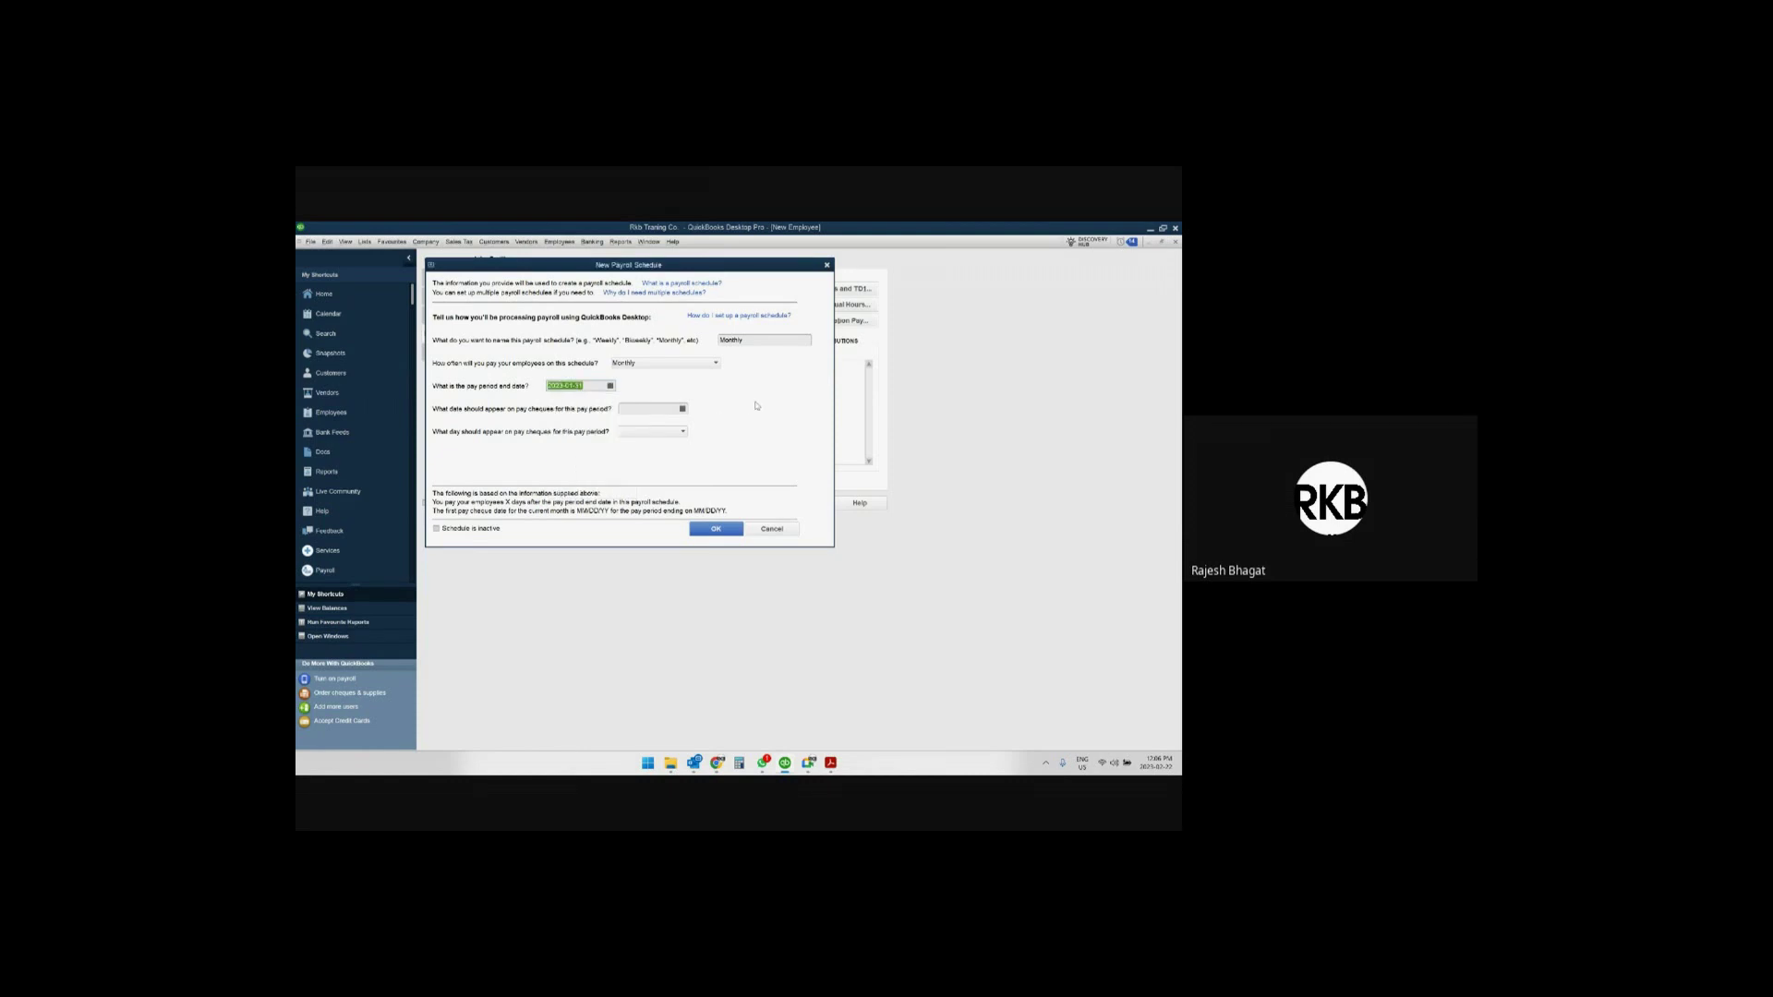
{"action": "key", "text": "Tab"}
{"action": "left_click", "coordinate": [682, 408]}
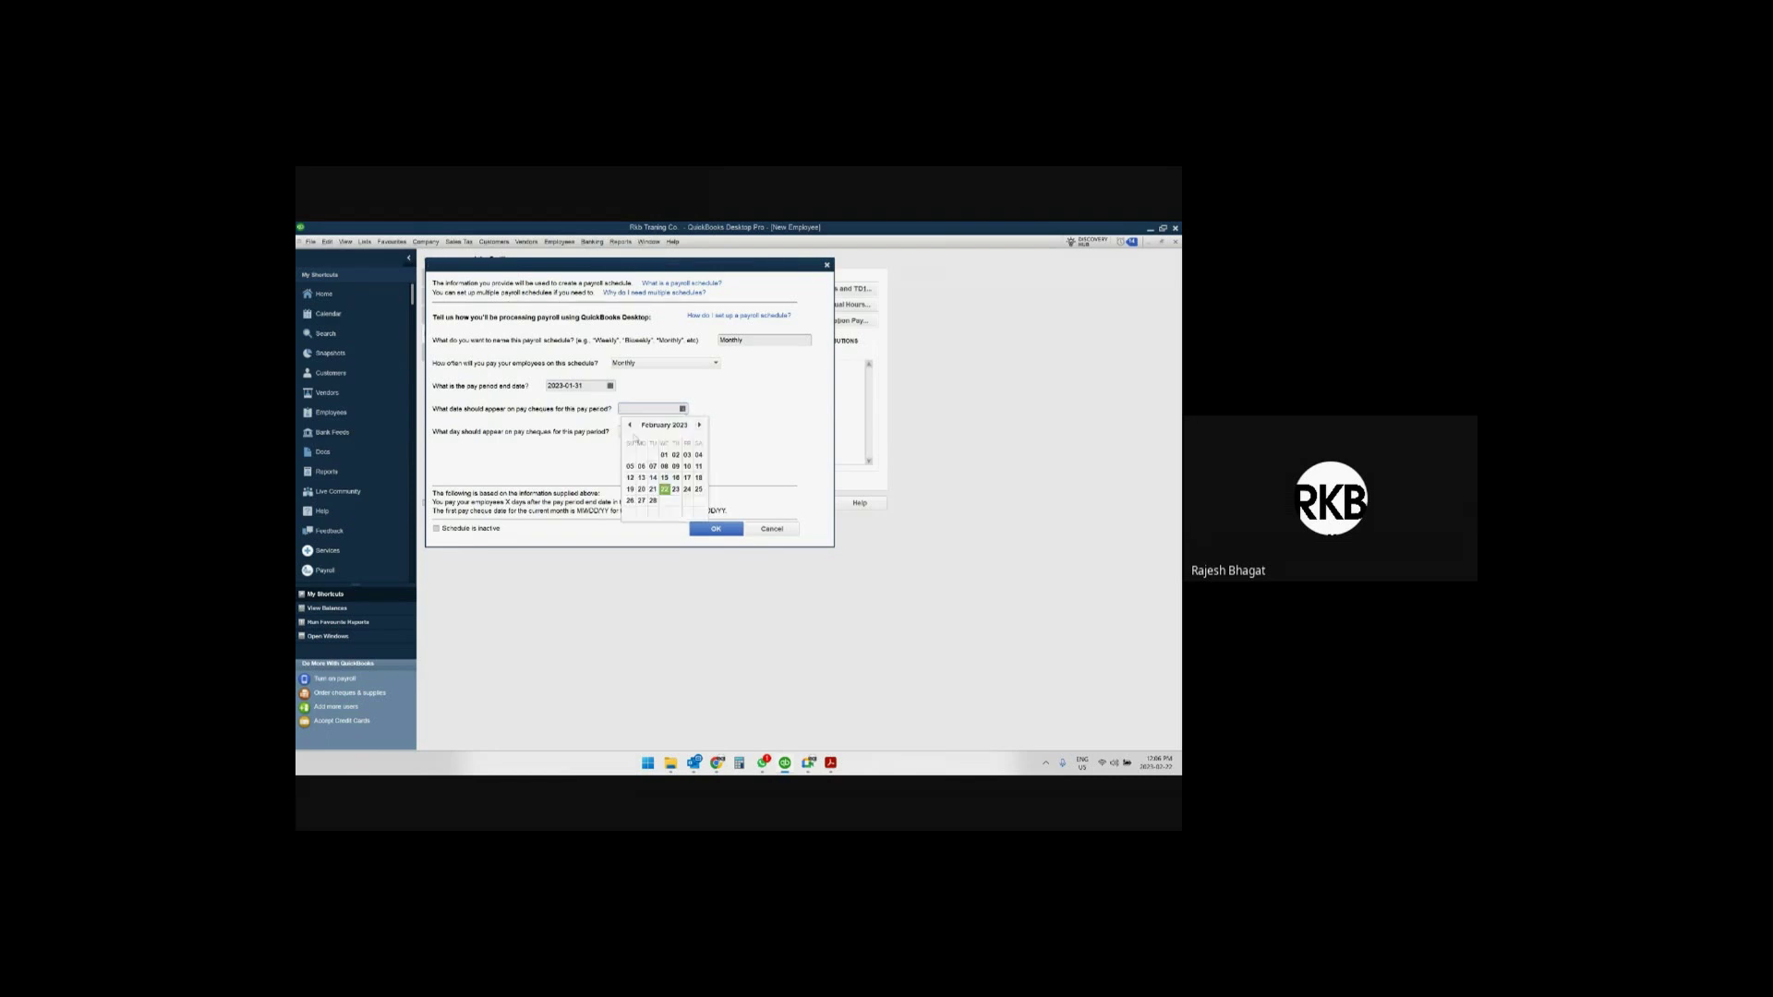
{"action": "left_click", "coordinate": [654, 501]}
{"action": "key", "text": "Tab"}
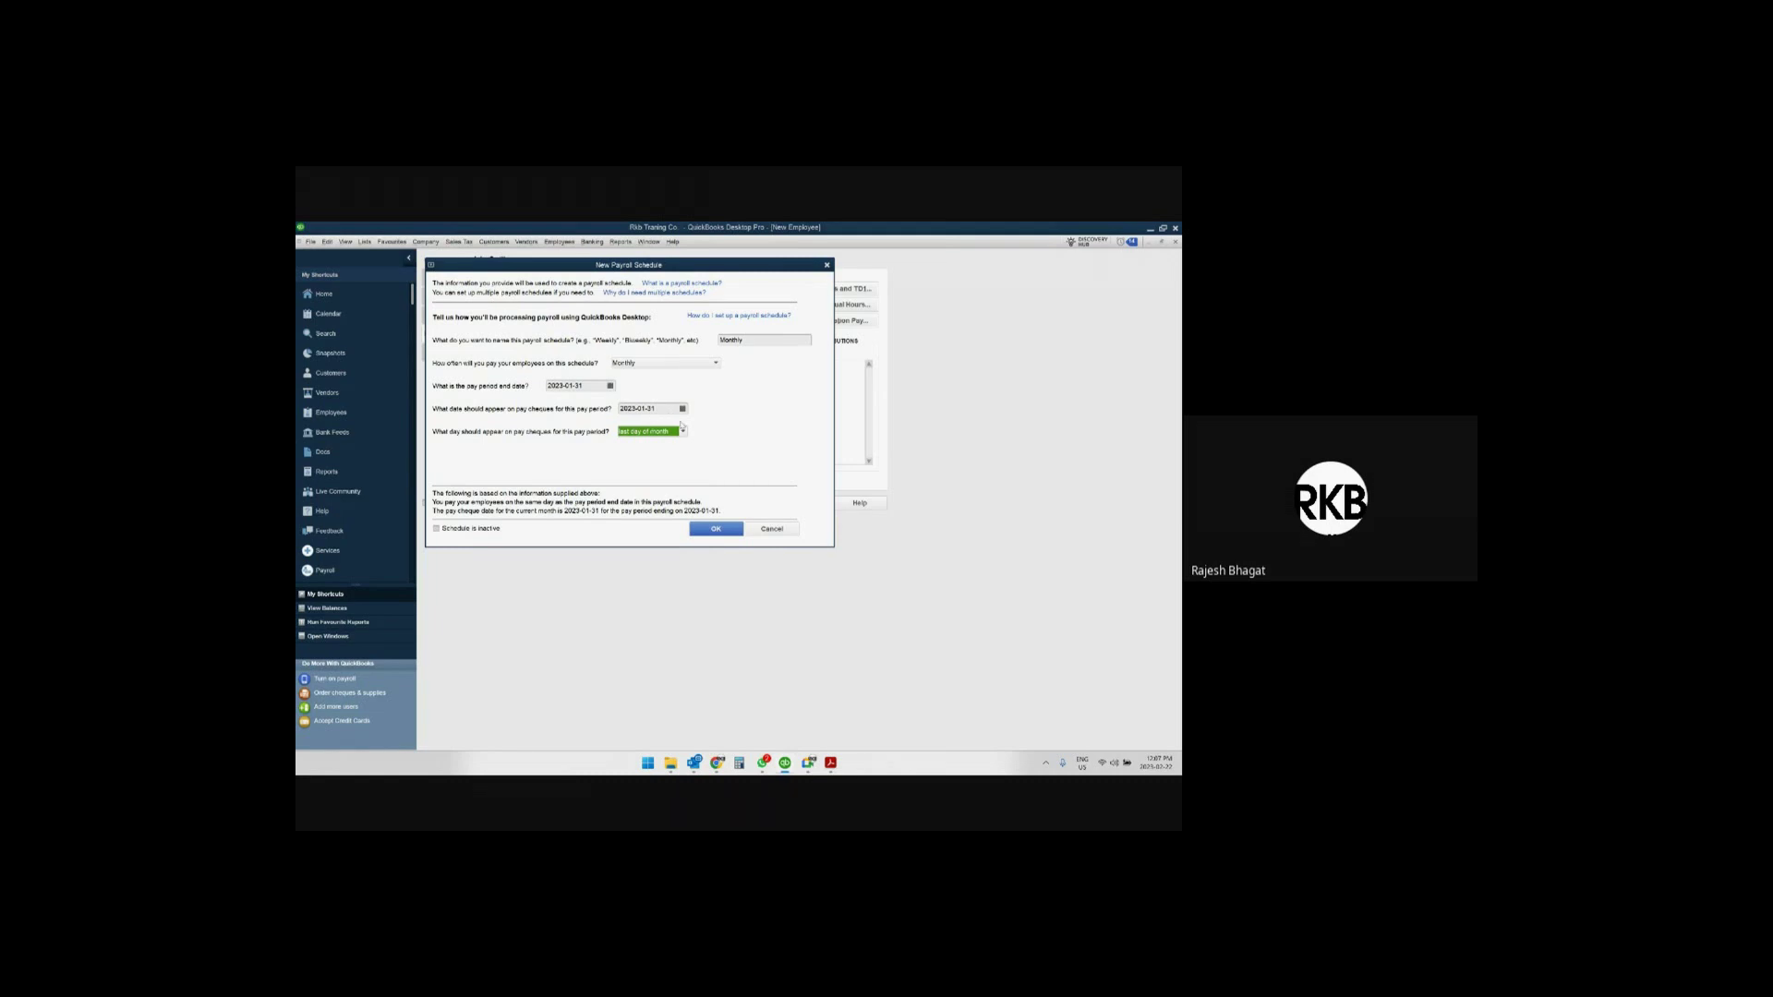
{"action": "left_click", "coordinate": [723, 533]}
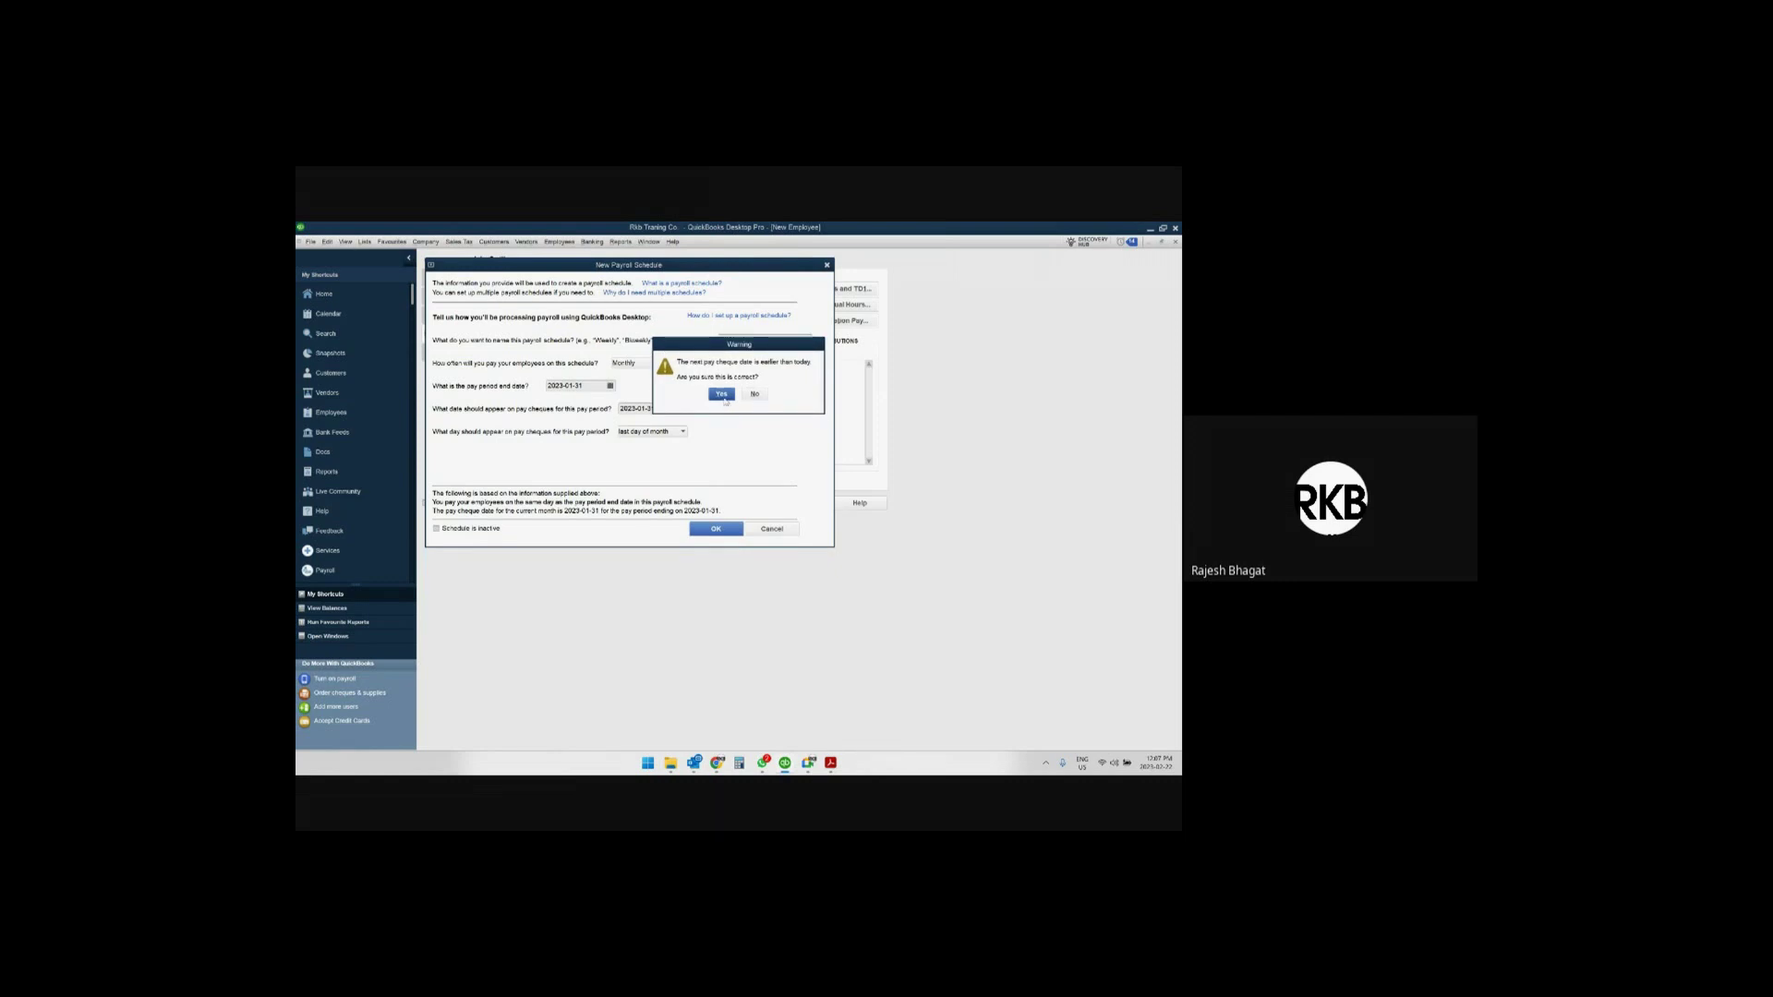
{"action": "left_click", "coordinate": [723, 397]}
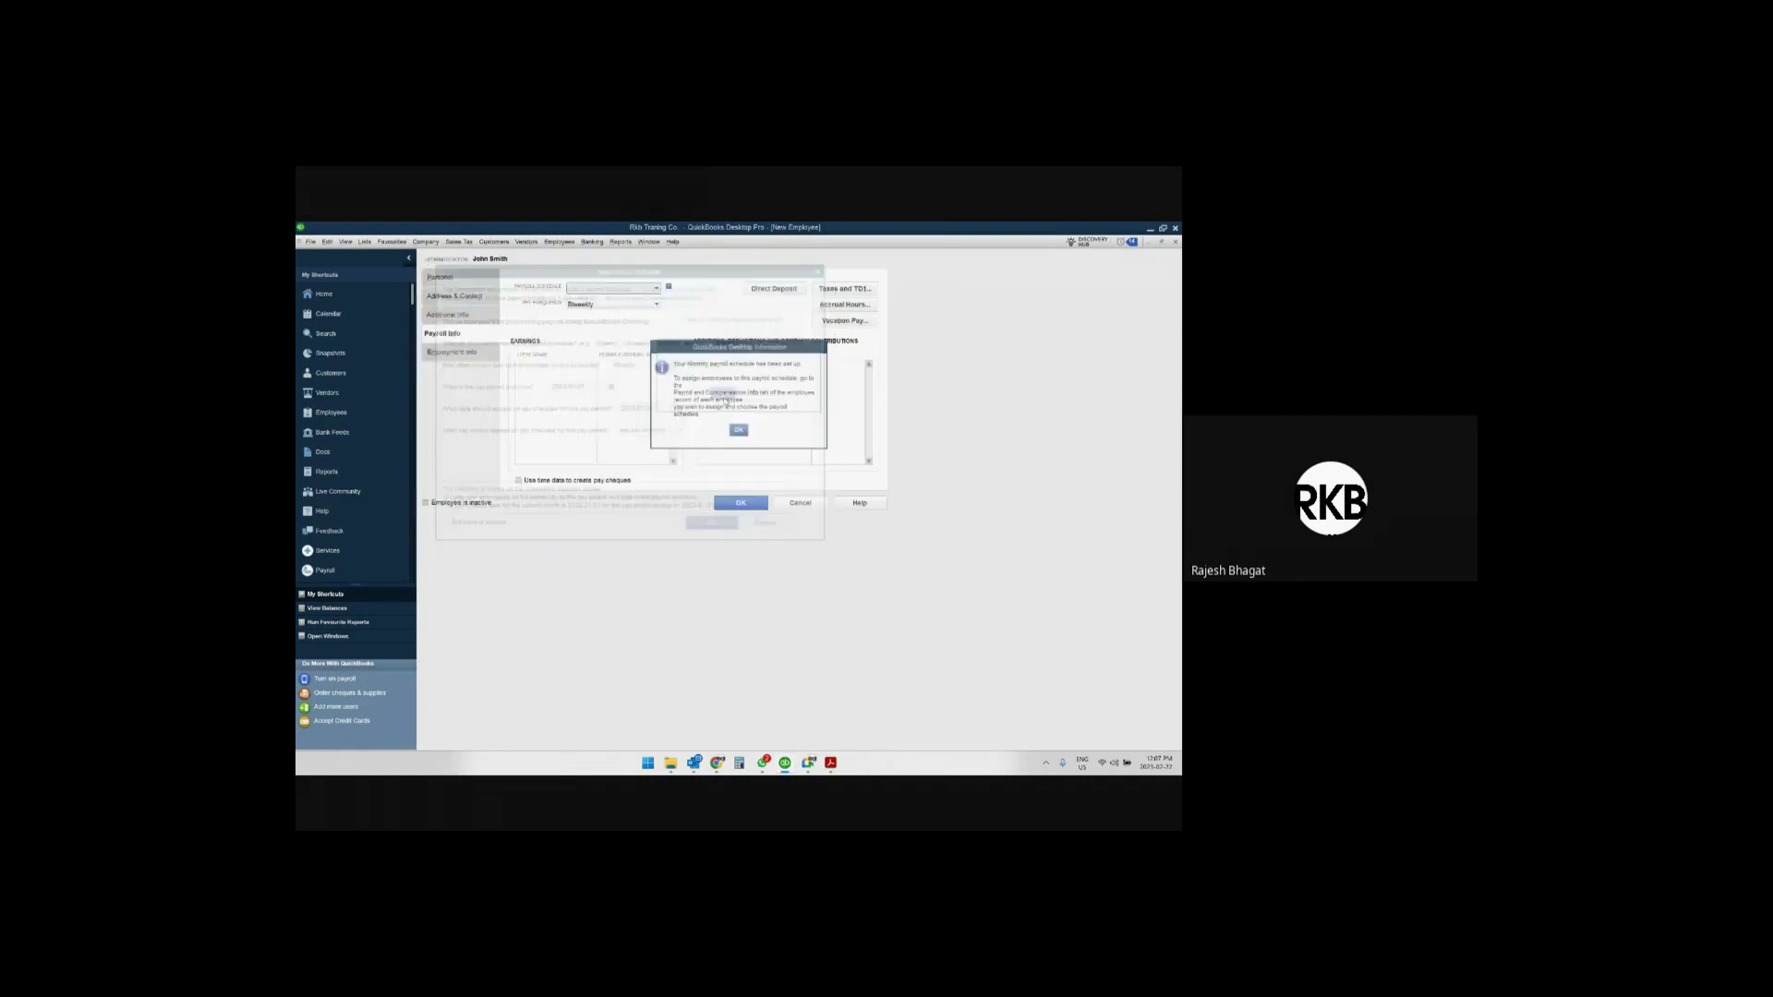
{"action": "left_click", "coordinate": [742, 431]}
Add a Salary item to the employee's earnings and enter its annual rate.
{"action": "left_click", "coordinate": [598, 369]}
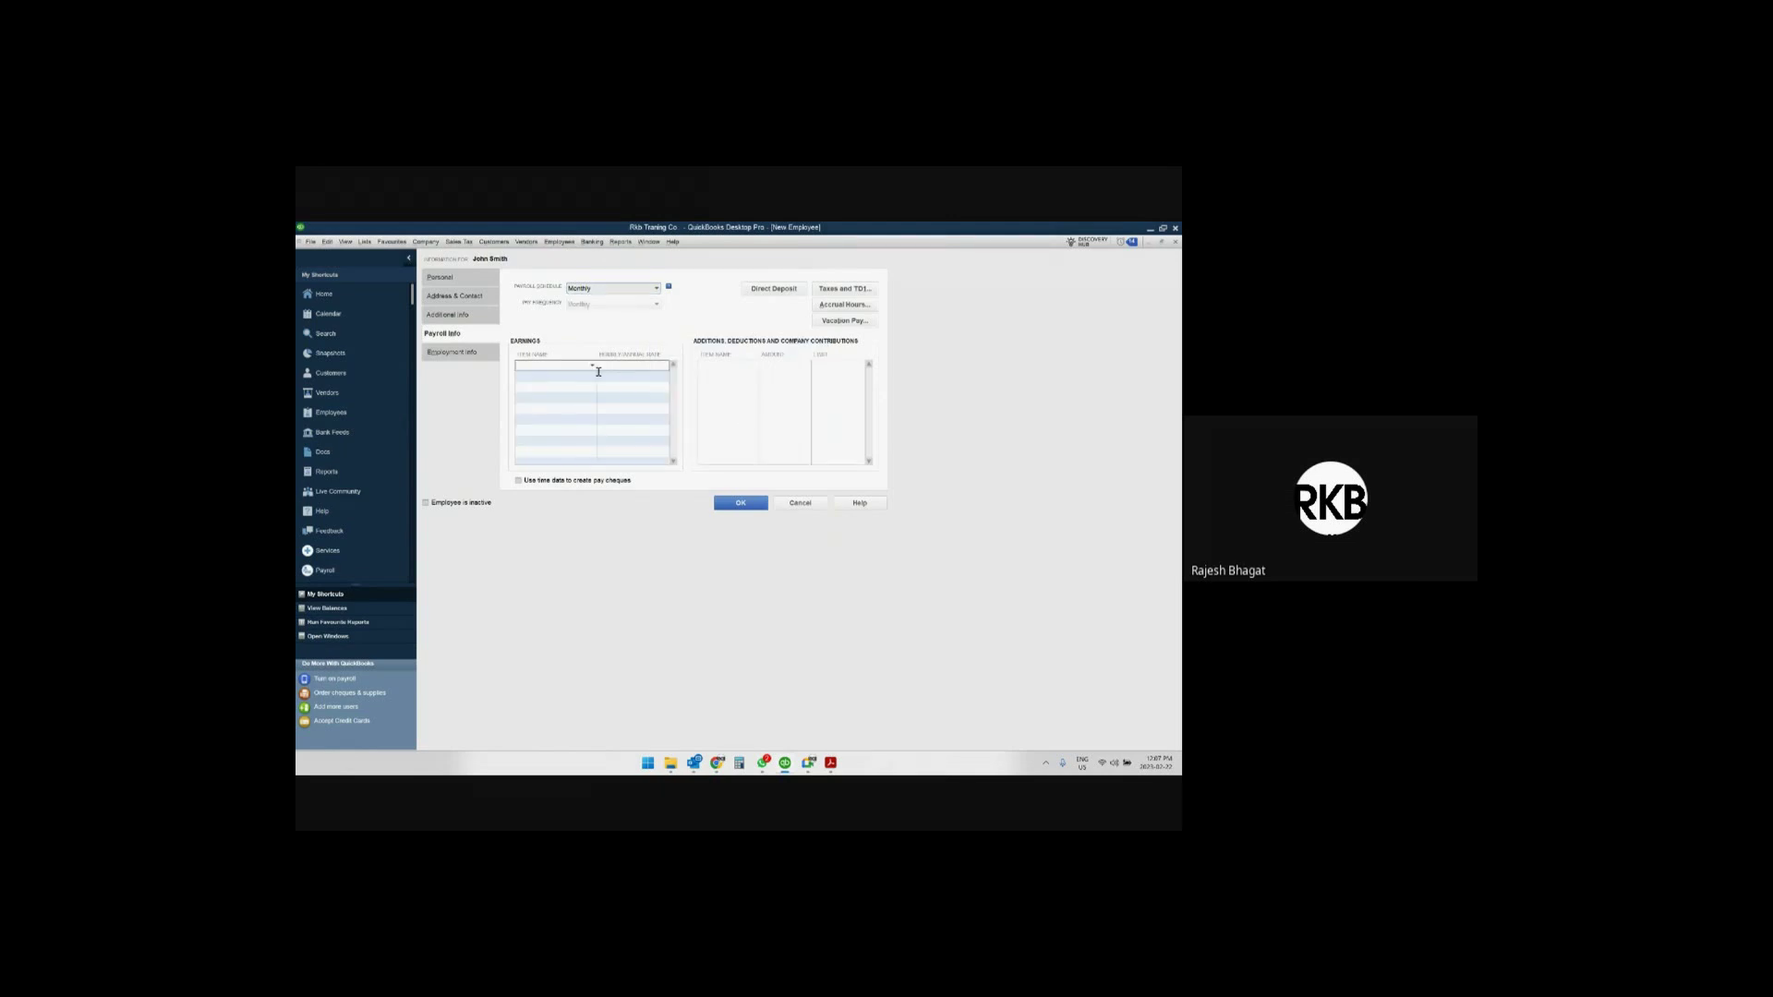
{"action": "left_click", "coordinate": [592, 366]}
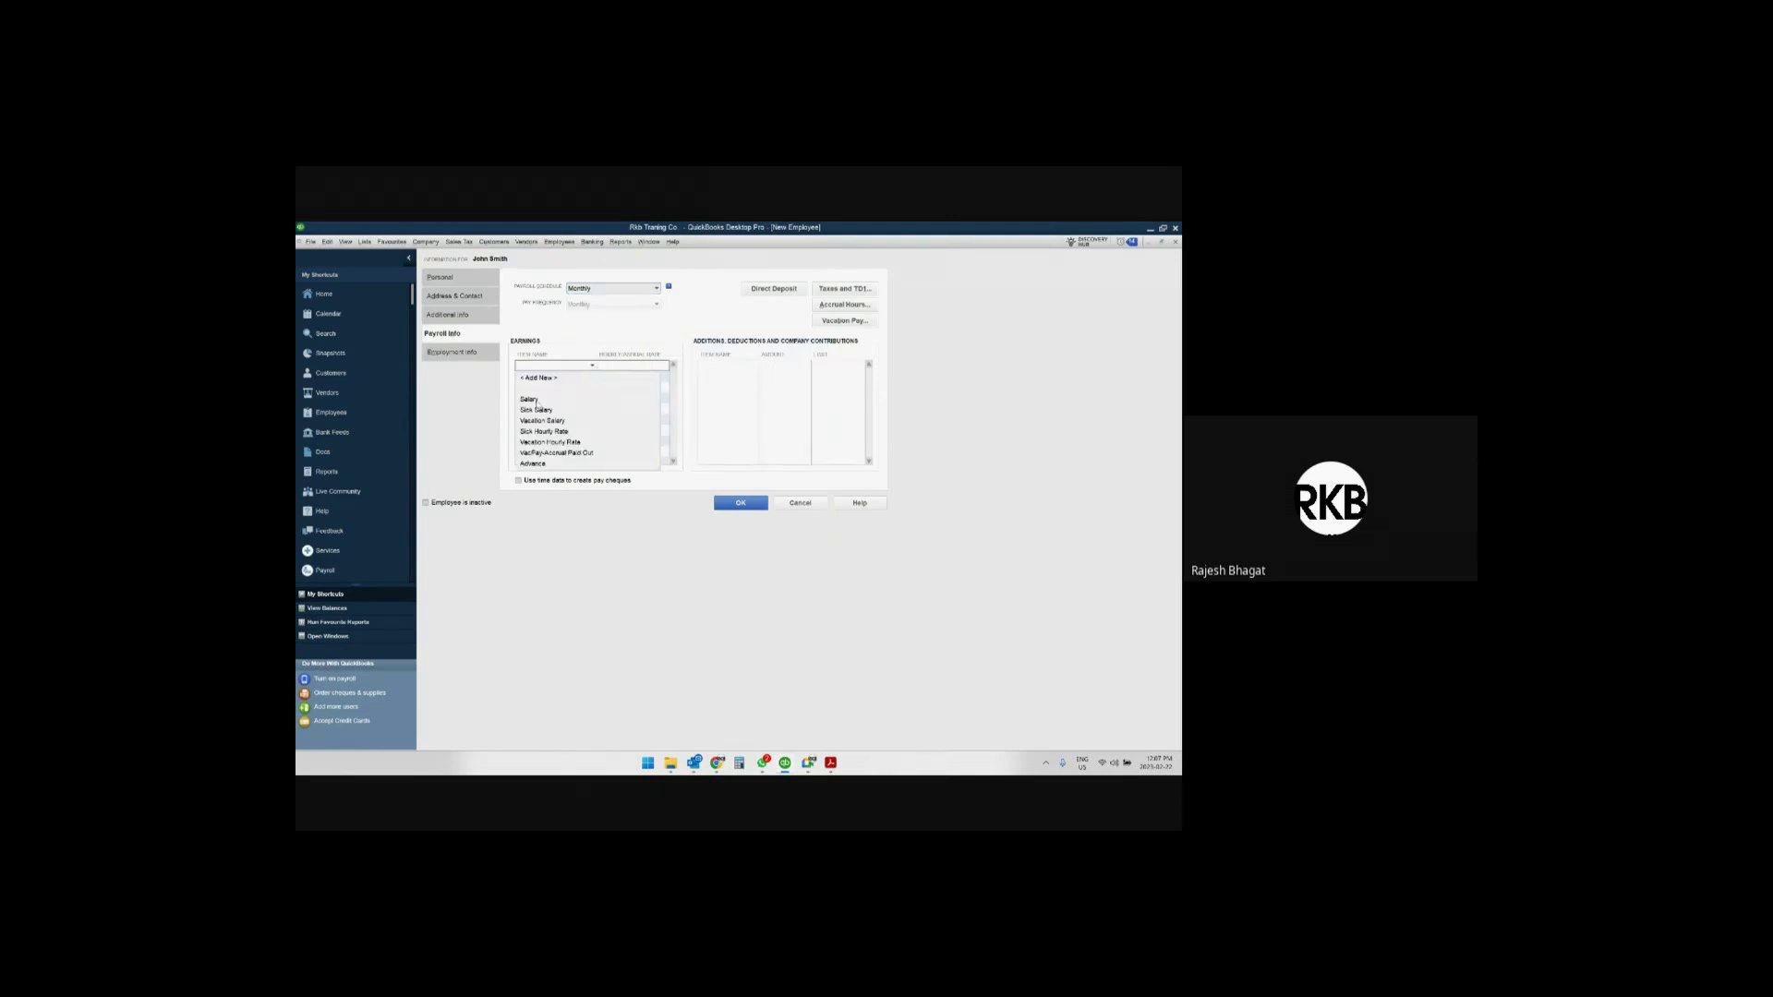
{"action": "left_click", "coordinate": [529, 400]}
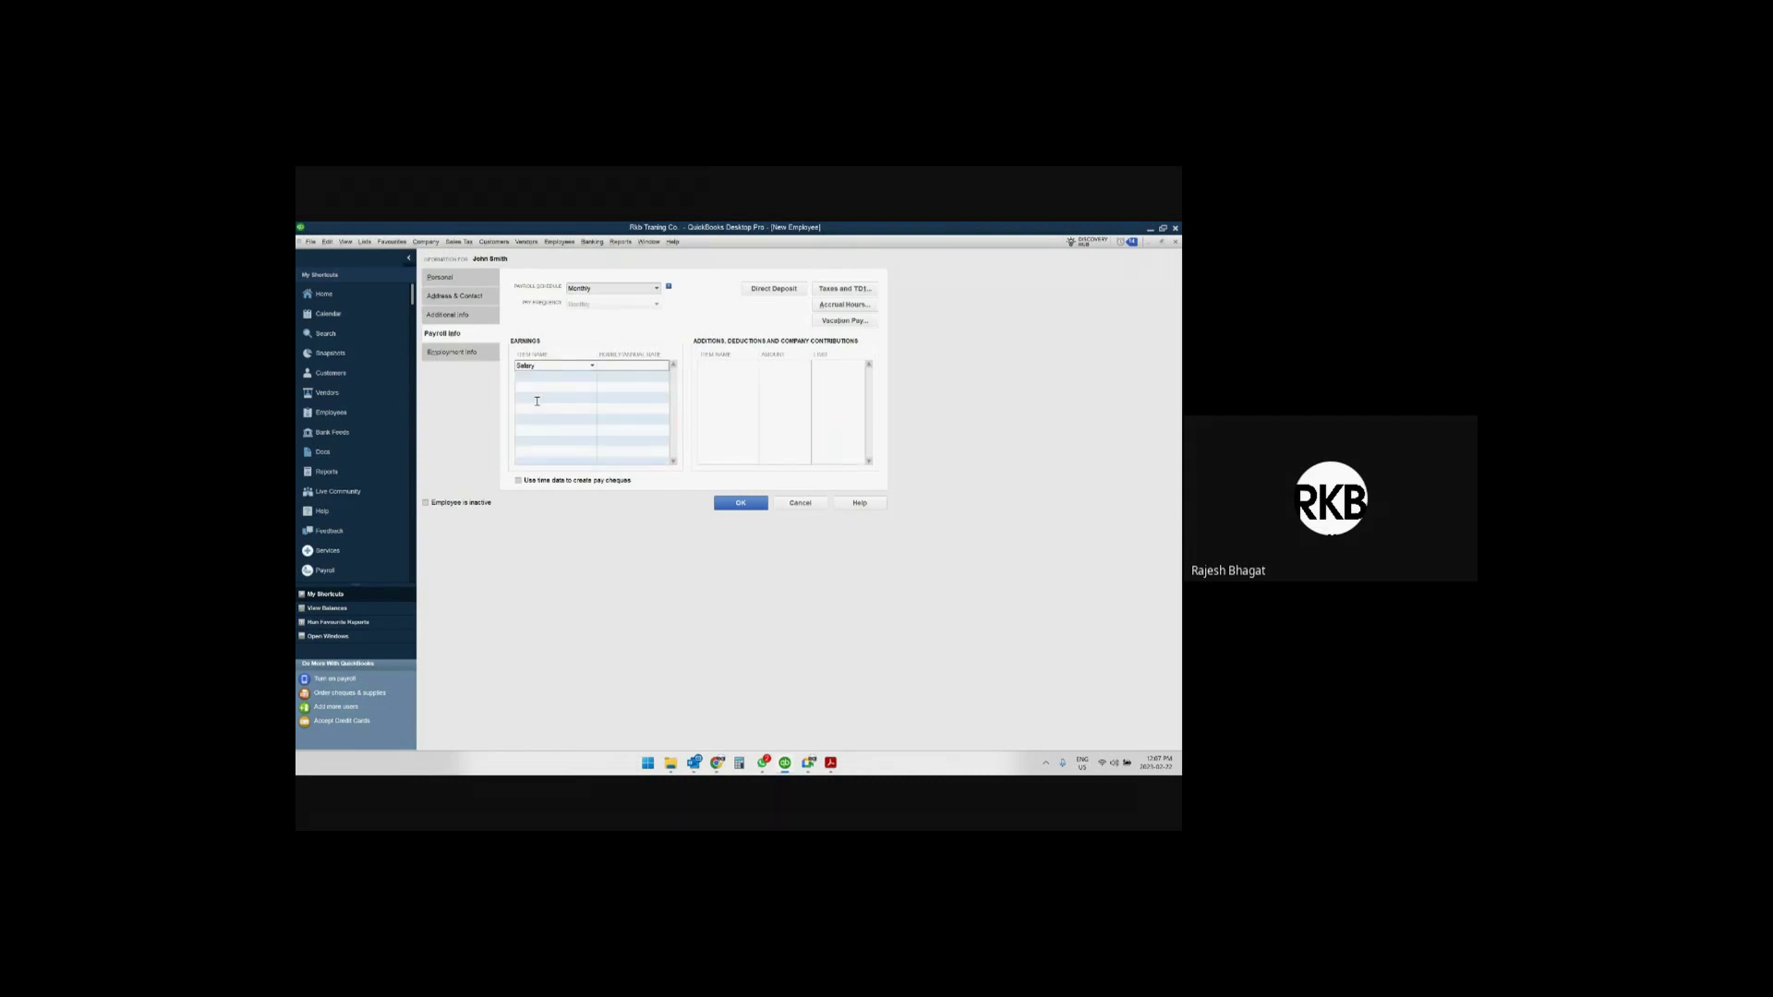
{"action": "key", "text": "Tab"}
{"action": "left_click", "coordinate": [573, 366]}
Switch to the CRA payroll calculator in Chrome and reopen the current calculation for modification, advancing to Step 3 with the earlier entries kept.
{"action": "left_click", "coordinate": [717, 762]}
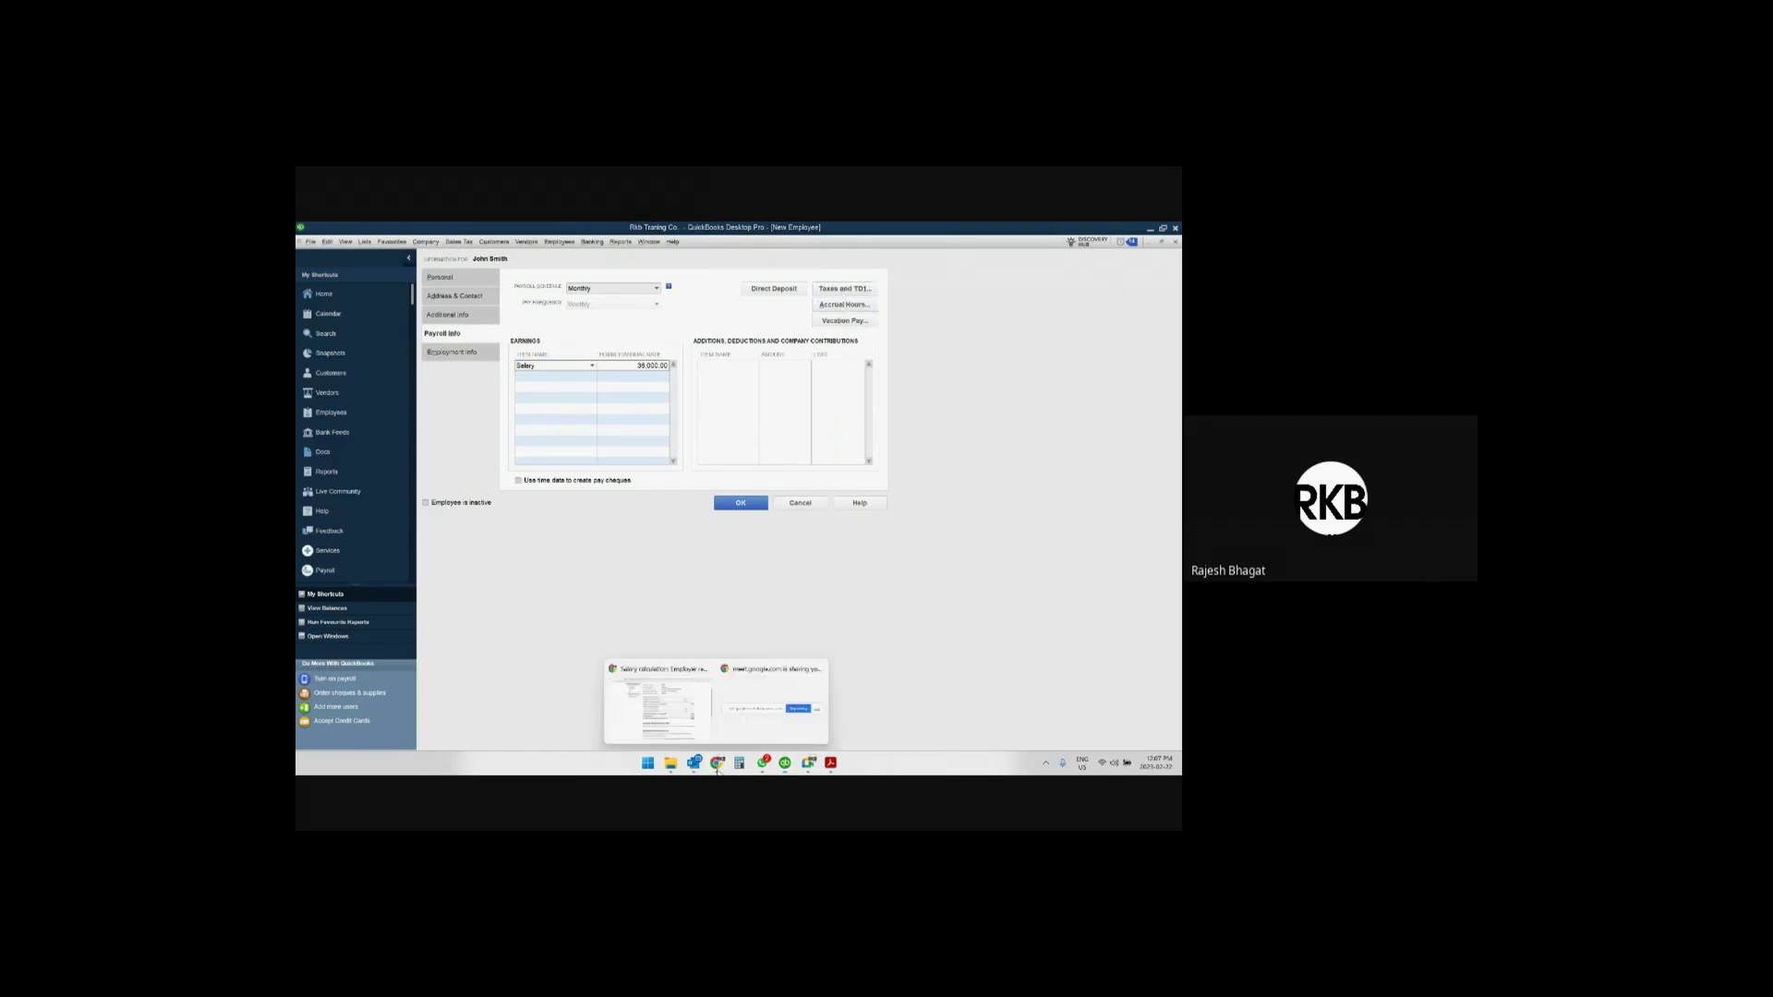
{"action": "left_click", "coordinate": [665, 706]}
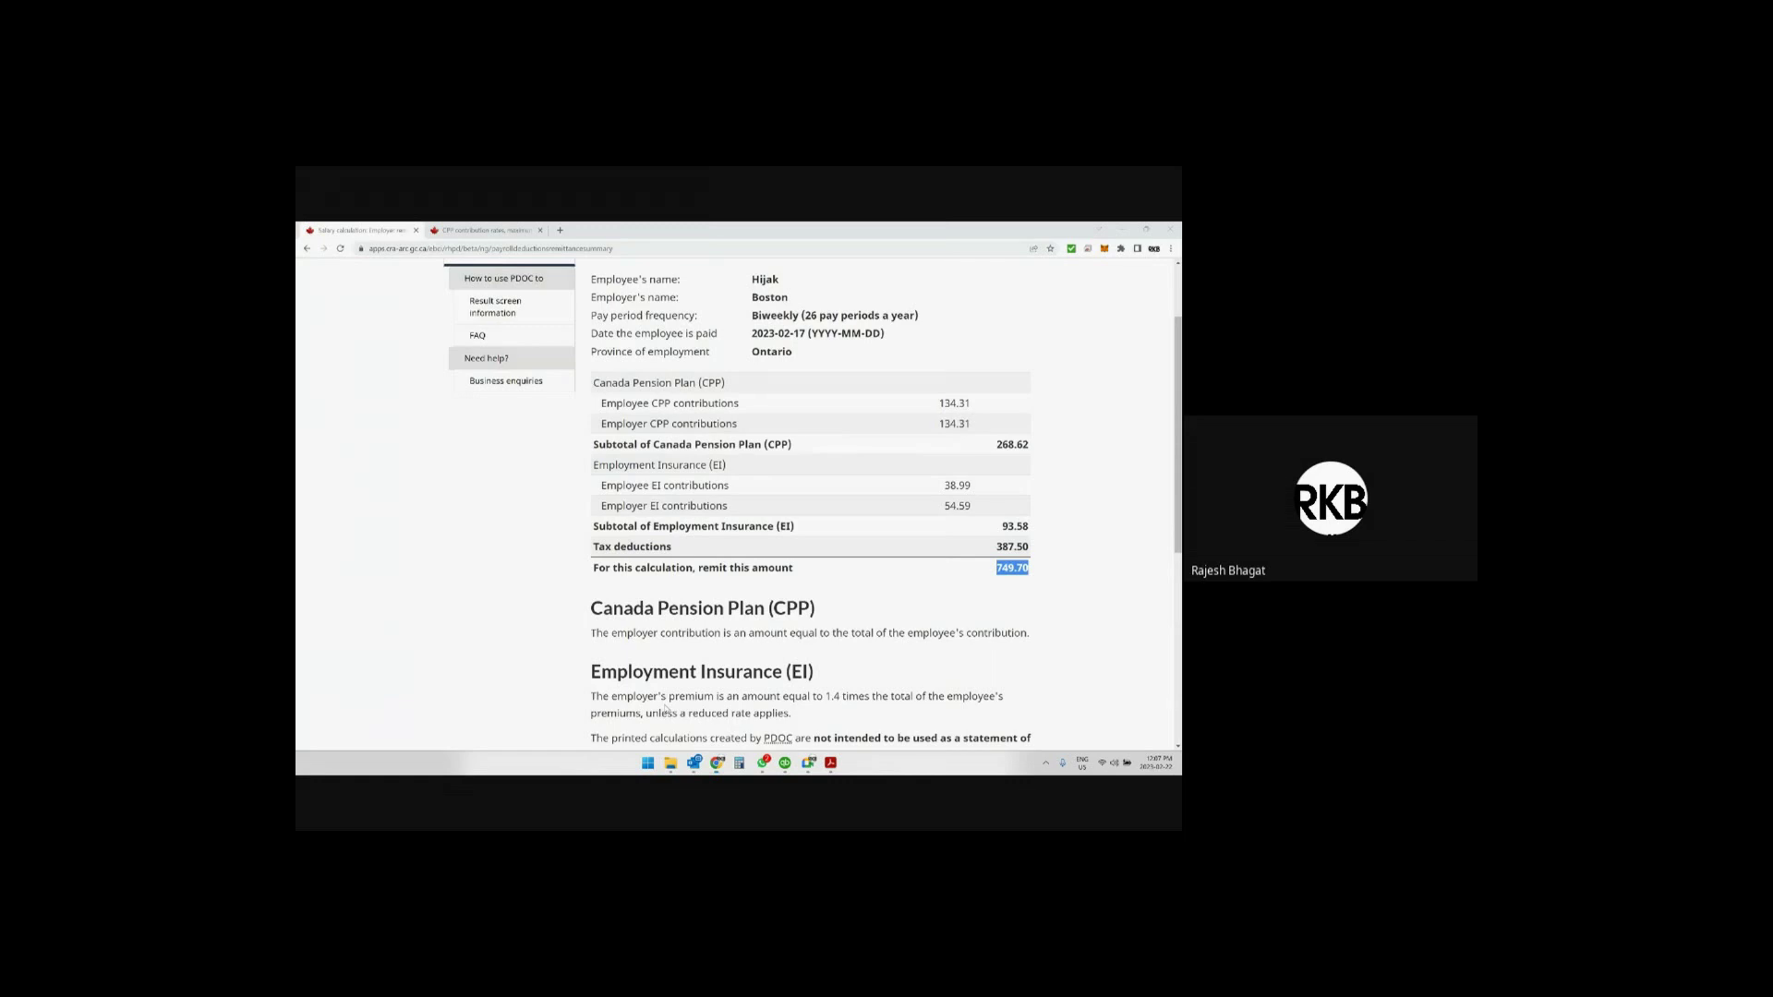
{"action": "scroll", "coordinate": [892, 349], "scroll_direction": "up", "scroll_amount": 2}
{"action": "scroll", "coordinate": [892, 463], "scroll_direction": "down", "scroll_amount": 5}
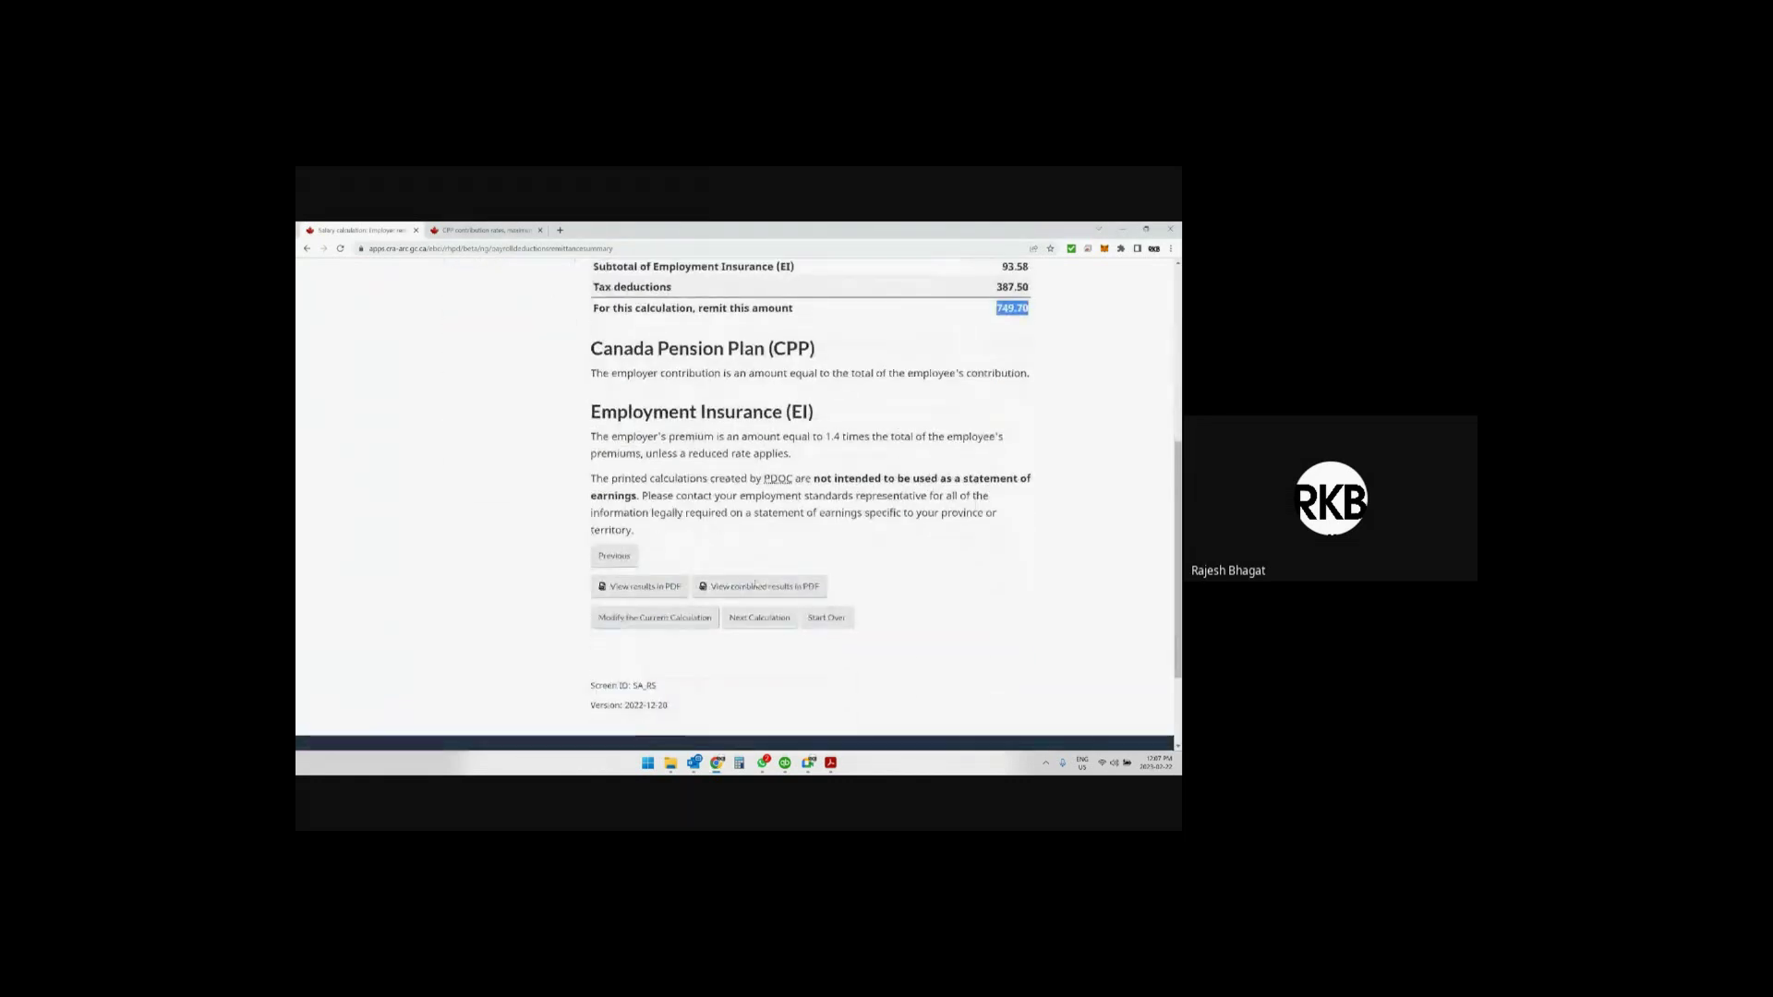
{"action": "left_click", "coordinate": [665, 619]}
{"action": "scroll", "coordinate": [758, 509], "scroll_direction": "down", "scroll_amount": 3}
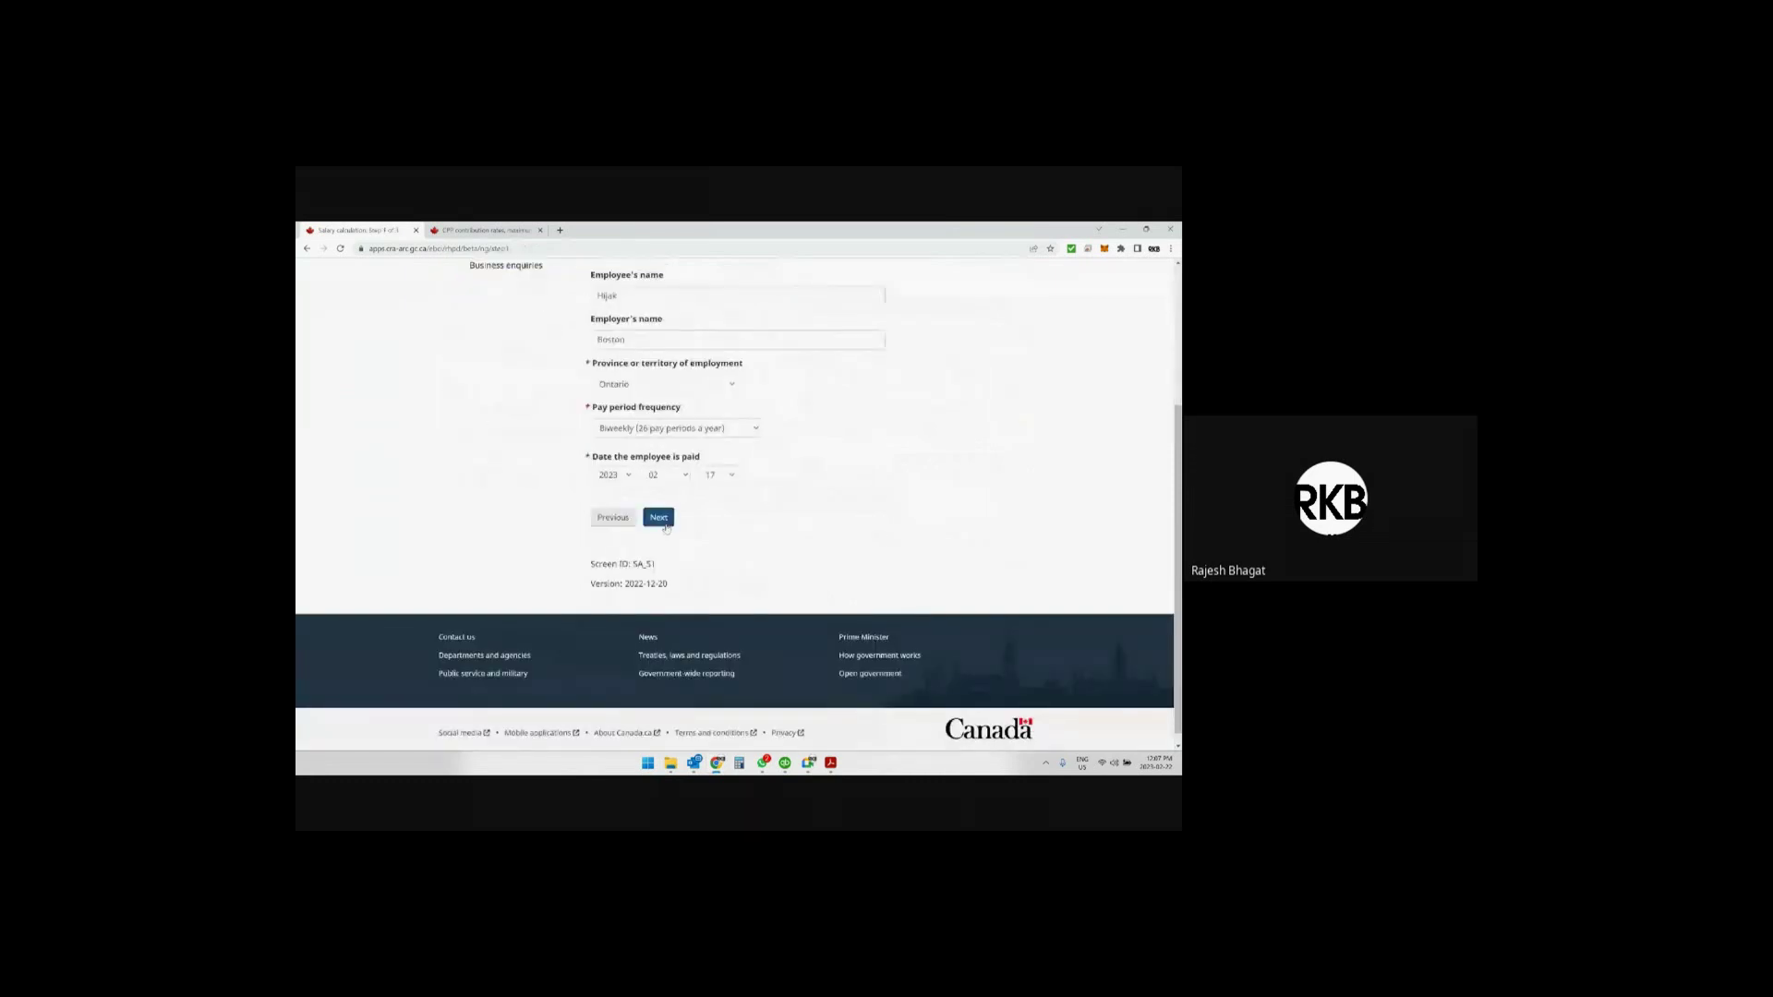
{"action": "left_click", "coordinate": [659, 517]}
{"action": "scroll", "coordinate": [655, 591], "scroll_direction": "down", "scroll_amount": 5}
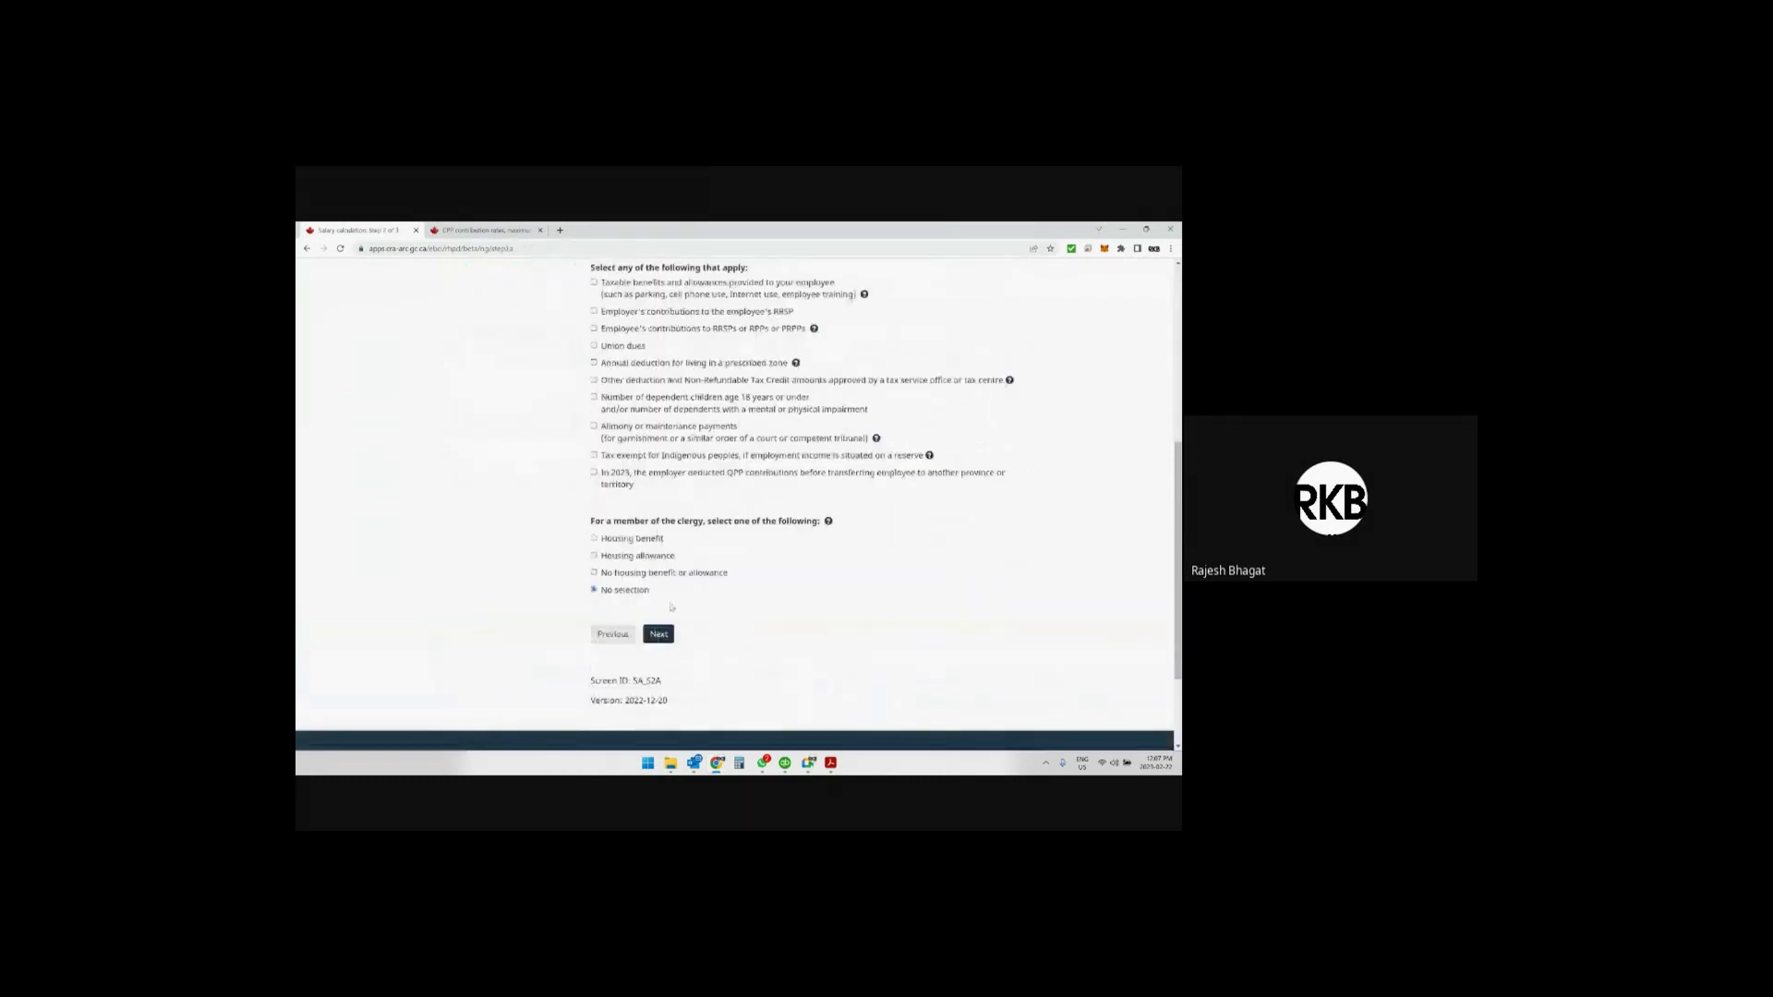
{"action": "left_click", "coordinate": [658, 635]}
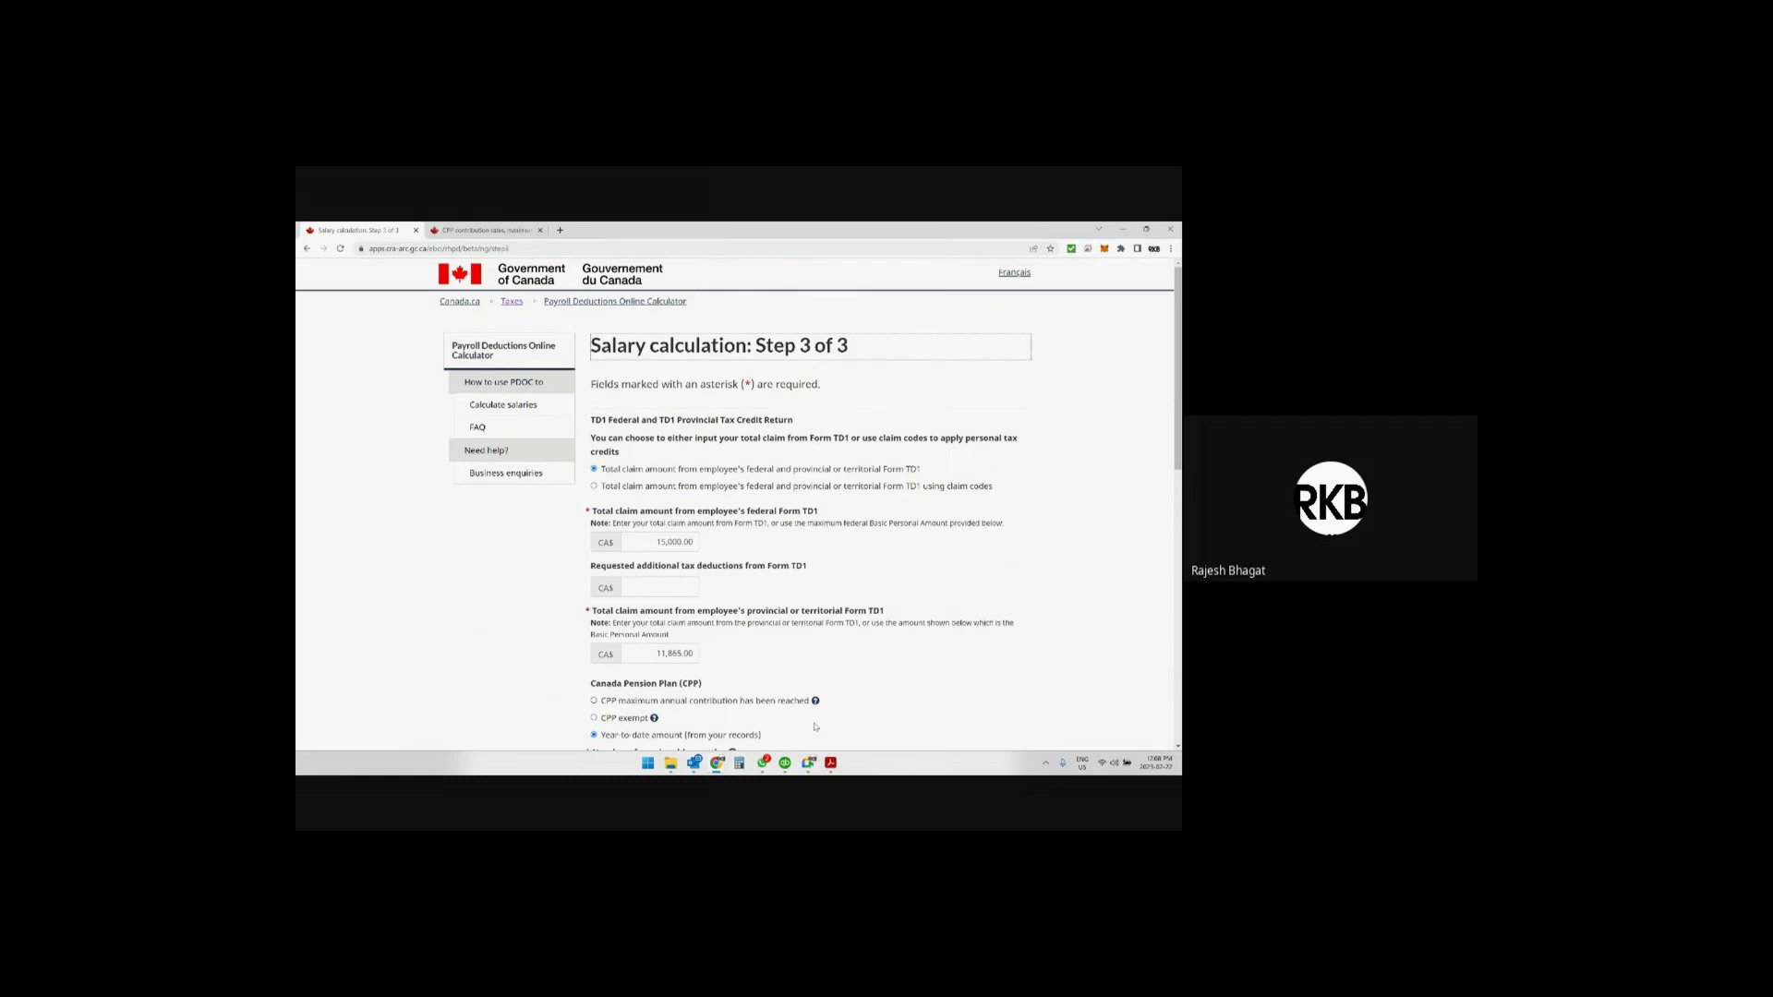
Return to QuickBooks and review the new employee's Taxes and TD1 settings, including the TD1 amounts and EI factor, and accept them.
{"action": "left_click", "coordinate": [785, 763]}
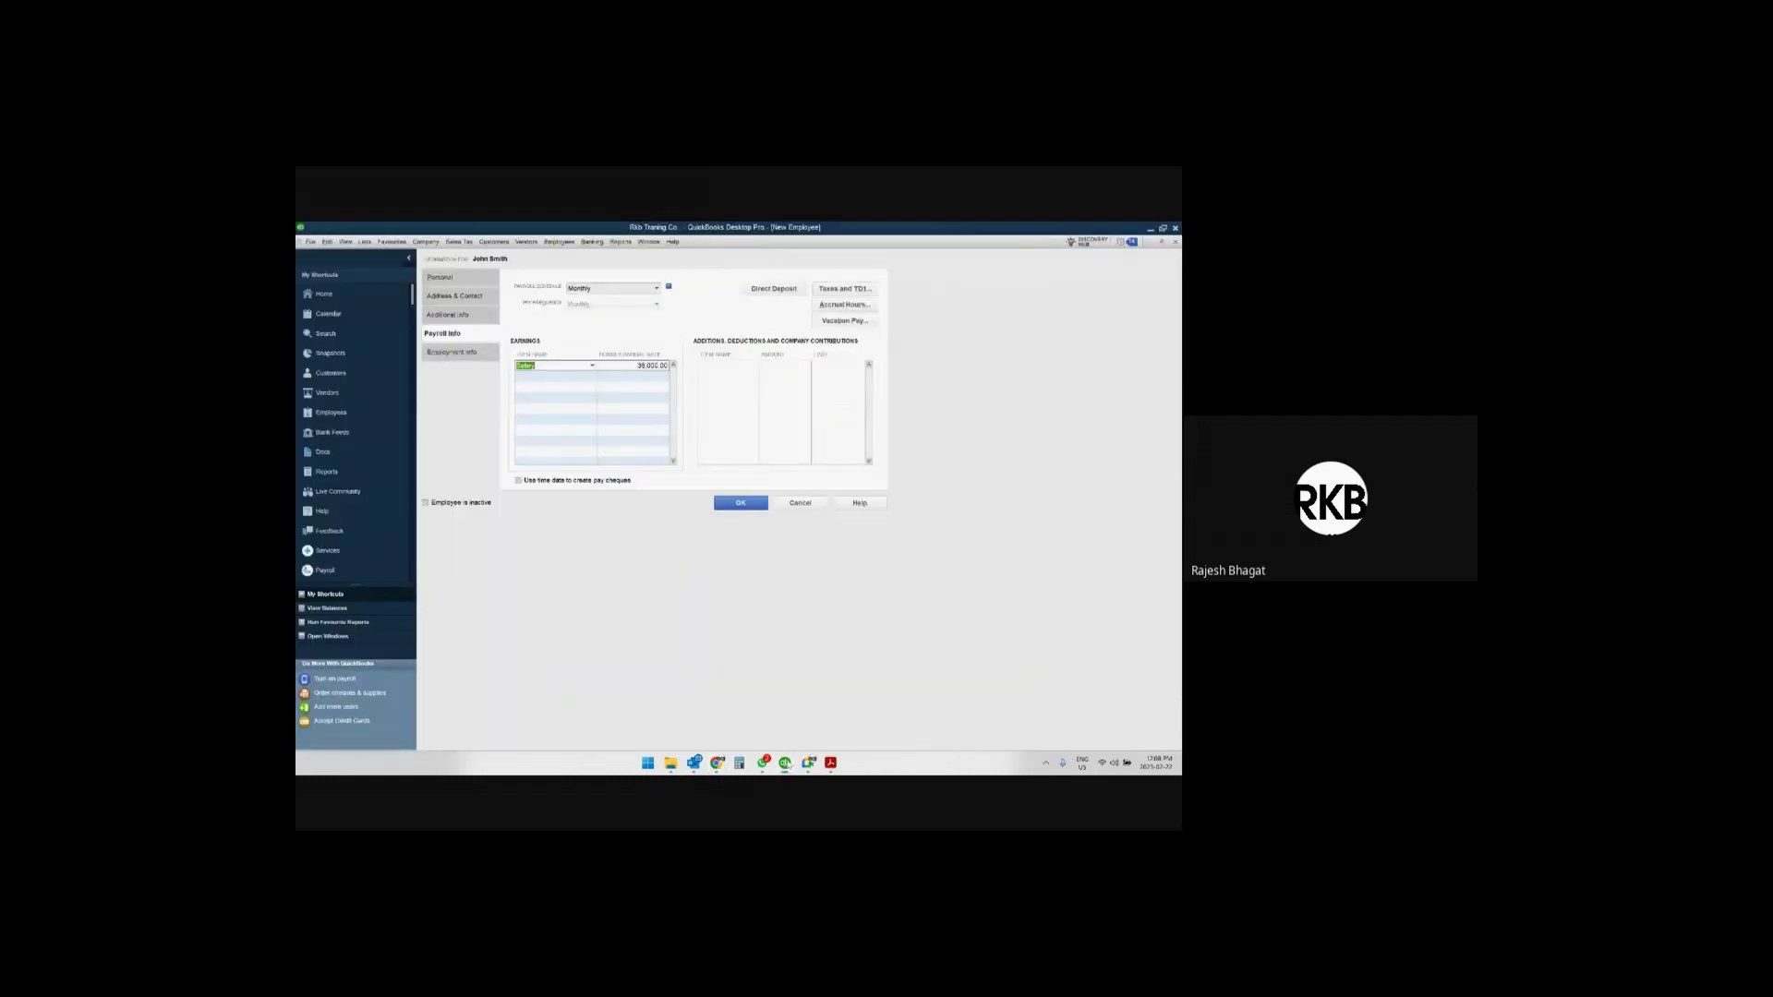
{"action": "left_click", "coordinate": [855, 290]}
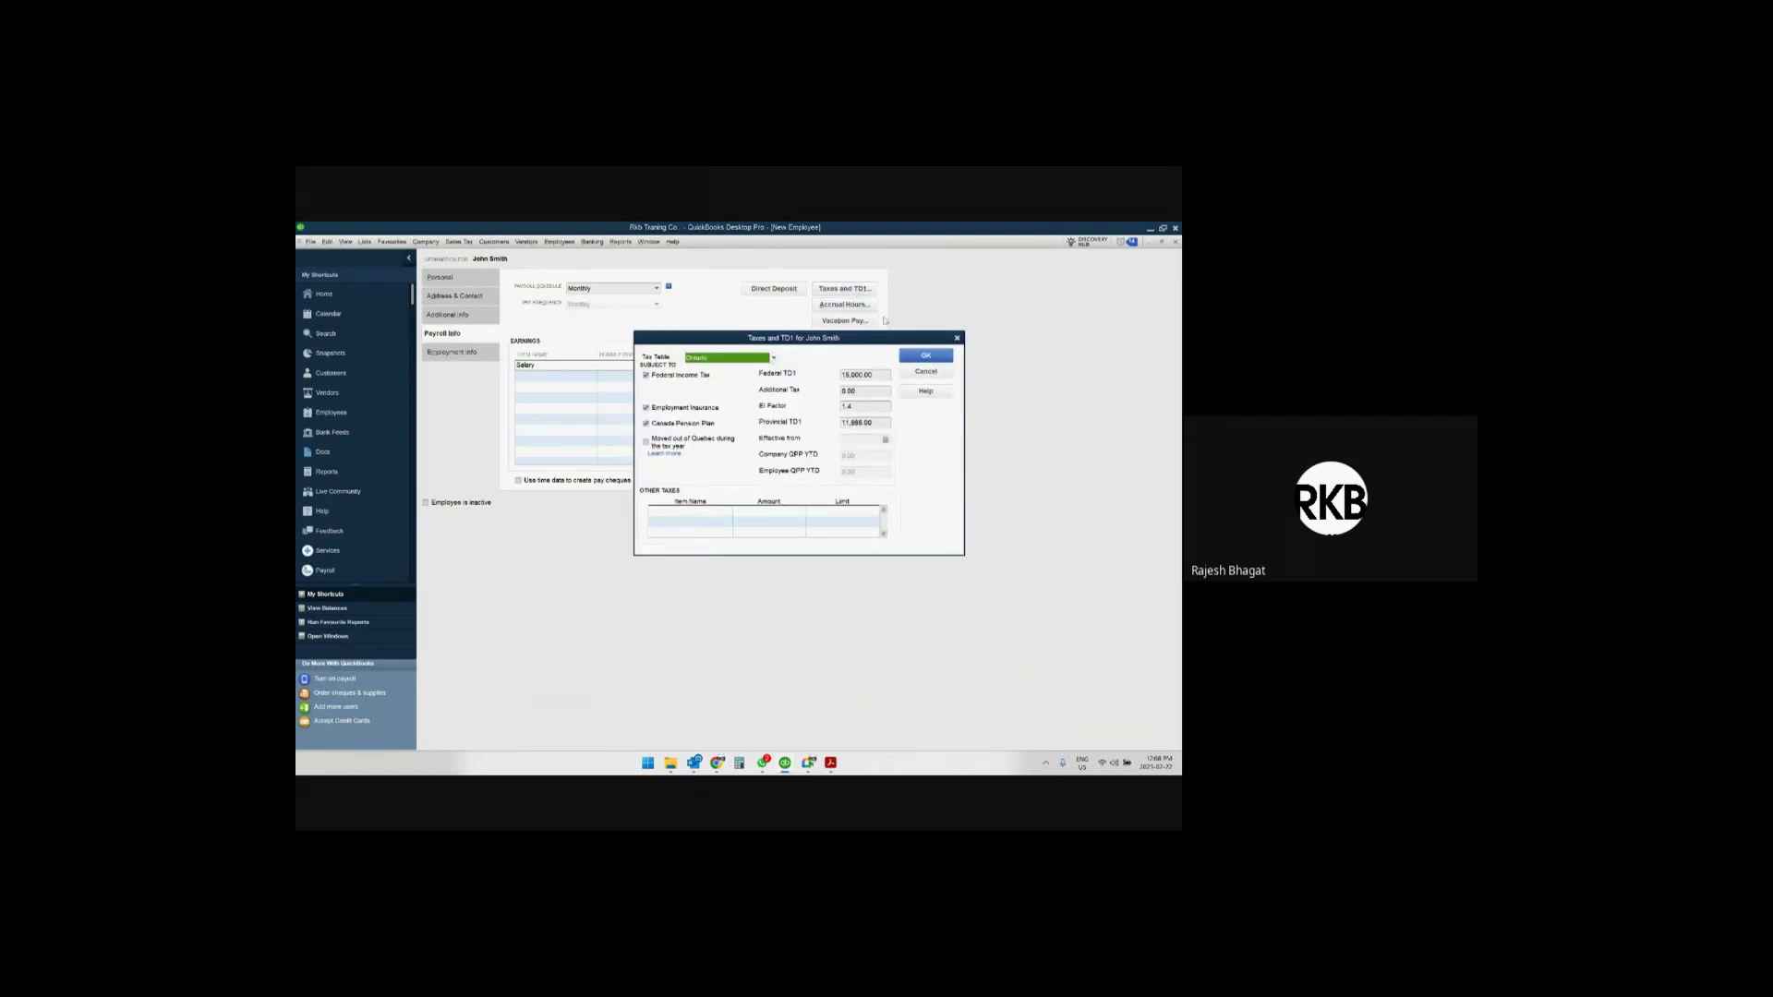
{"action": "left_click_drag", "start_coordinate": [878, 374], "coordinate": [829, 420]}
{"action": "left_click_drag", "start_coordinate": [853, 407], "coordinate": [810, 407]}
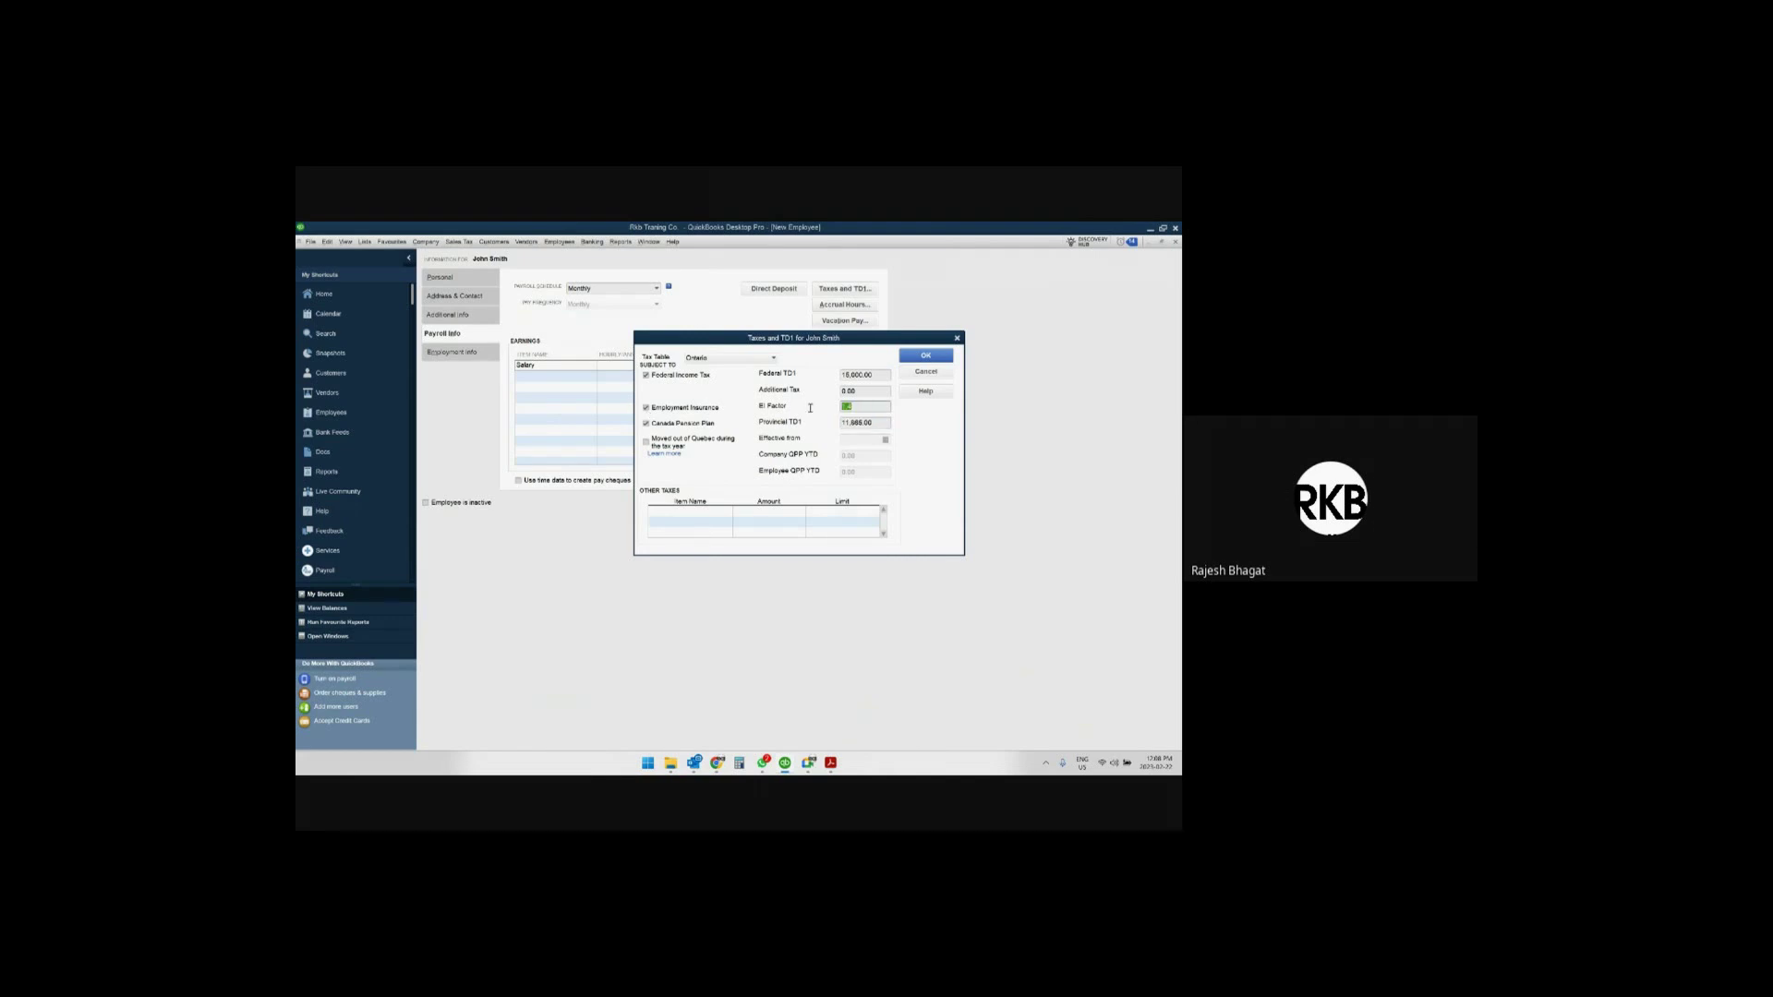
{"action": "left_click", "coordinate": [646, 409]}
{"action": "left_click", "coordinate": [926, 355]}
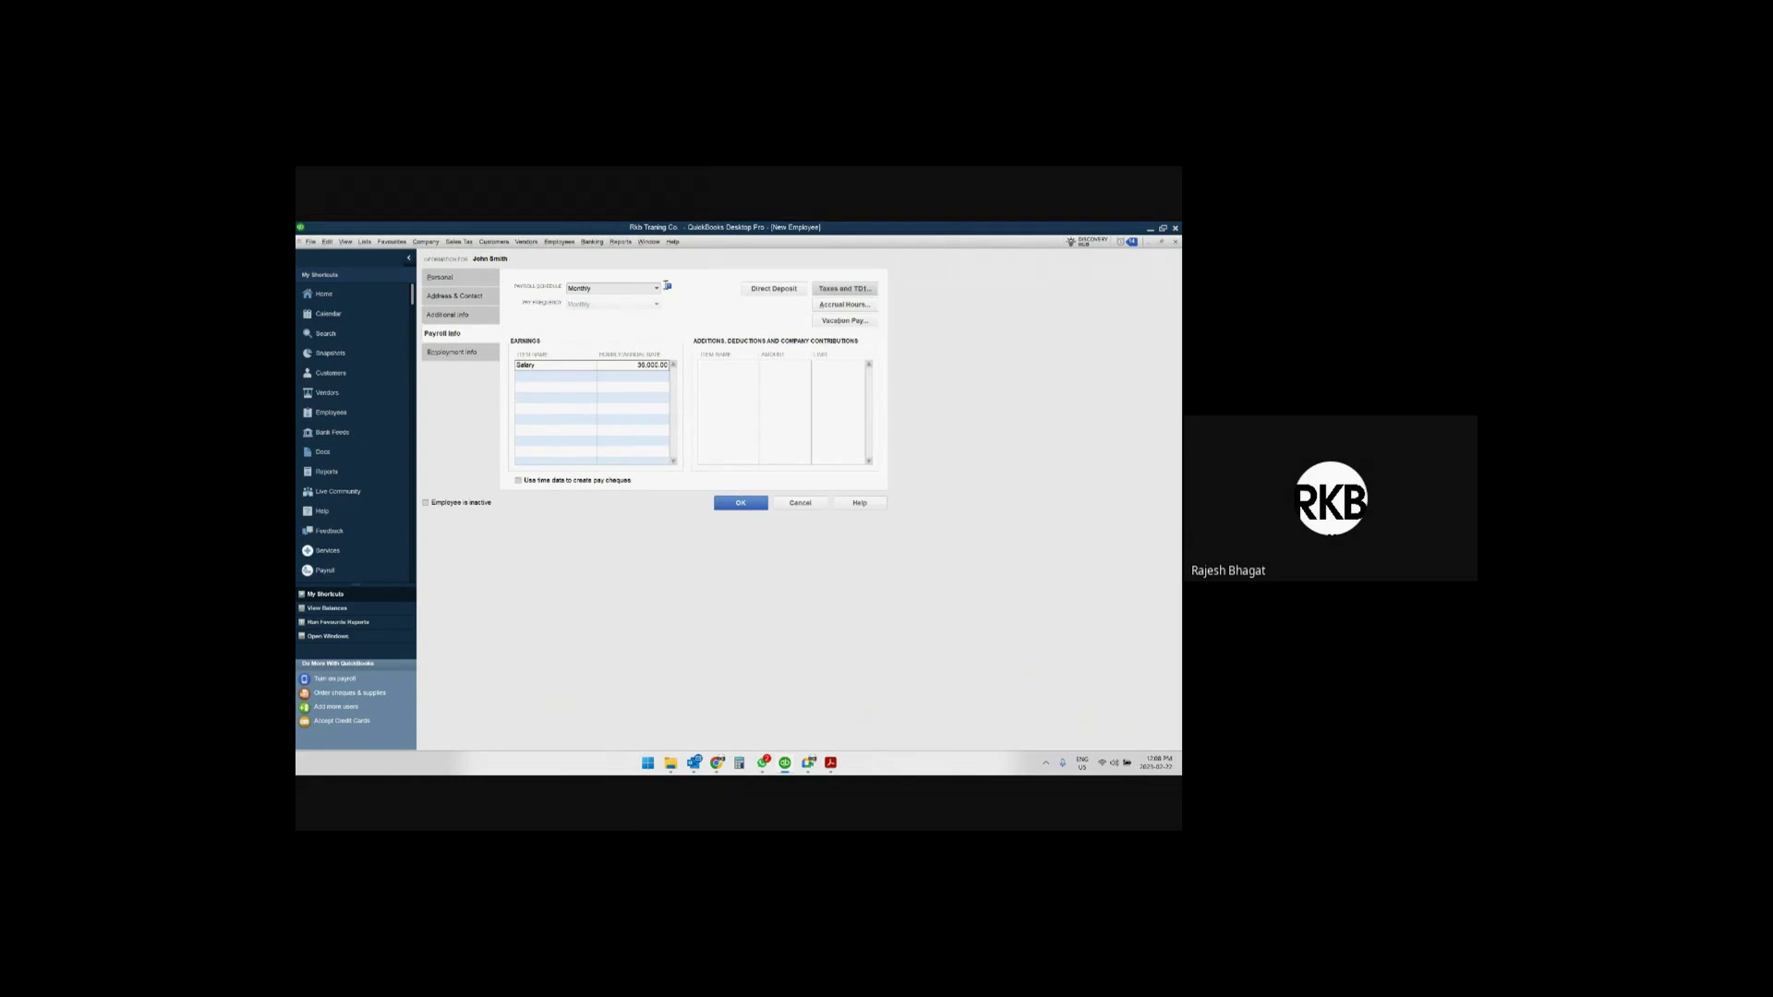
Accept the employee's vacation pay settings and save the employee record, leaving sick and accrued hours as is.
{"action": "left_click", "coordinate": [844, 320]}
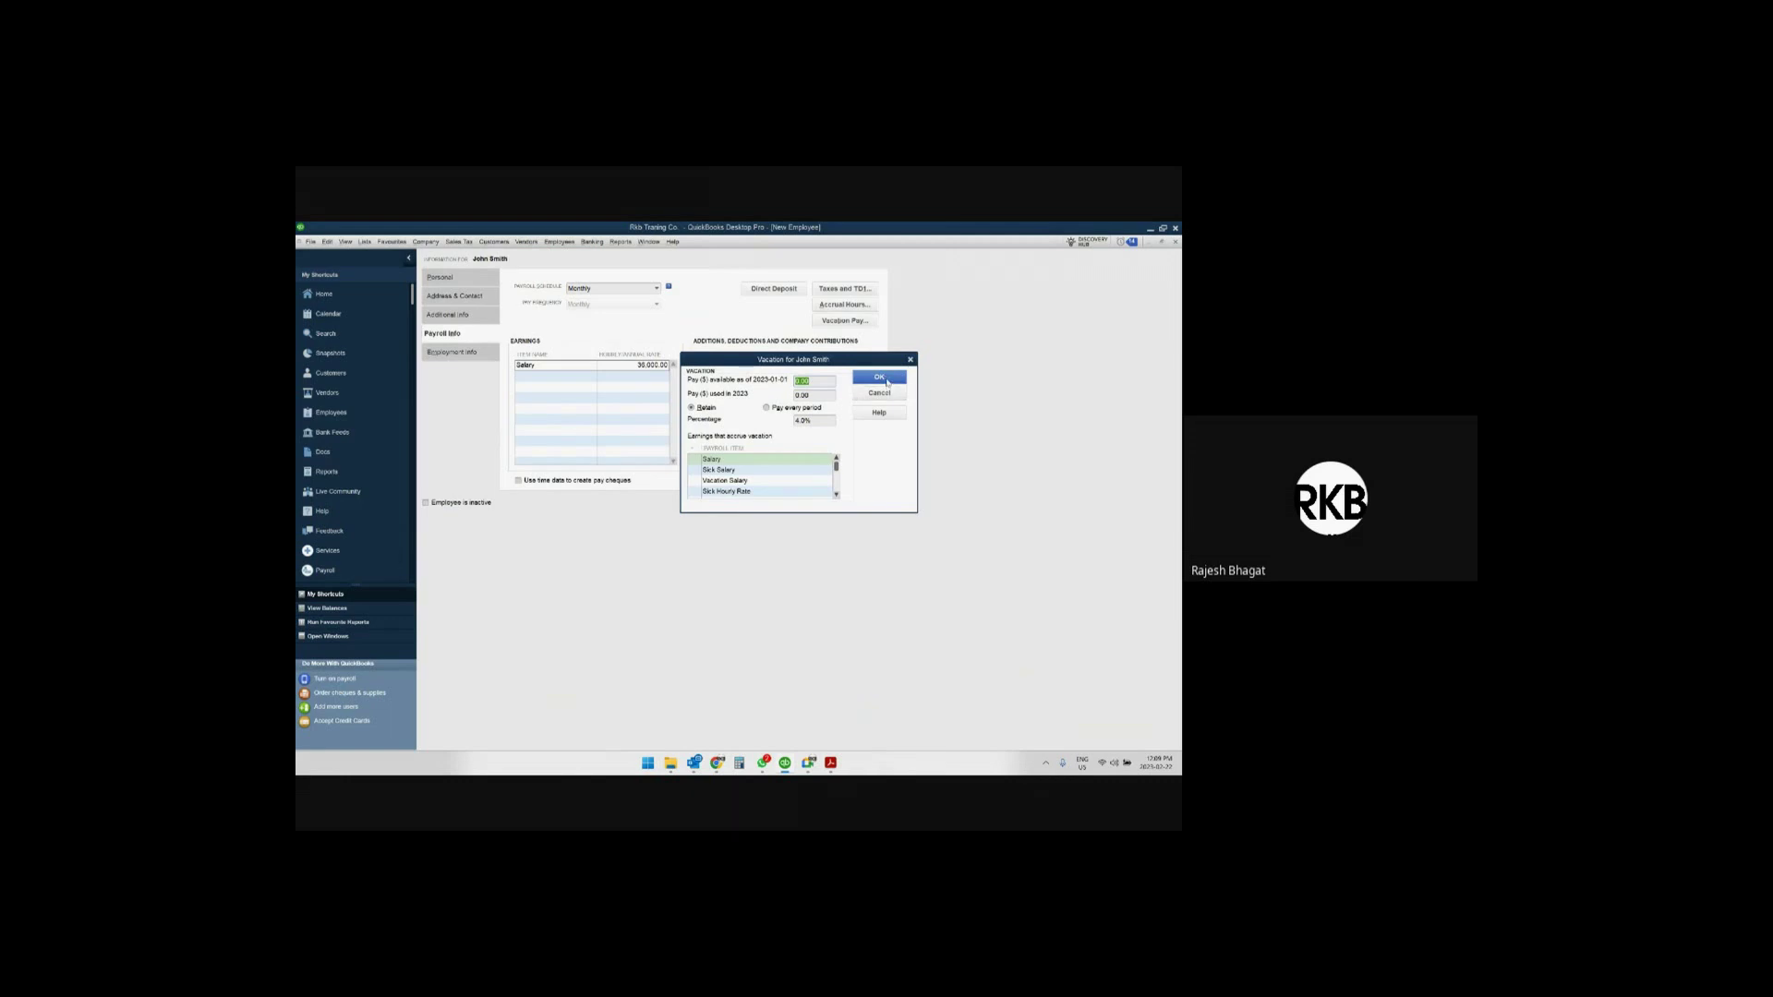
{"action": "left_click", "coordinate": [887, 382]}
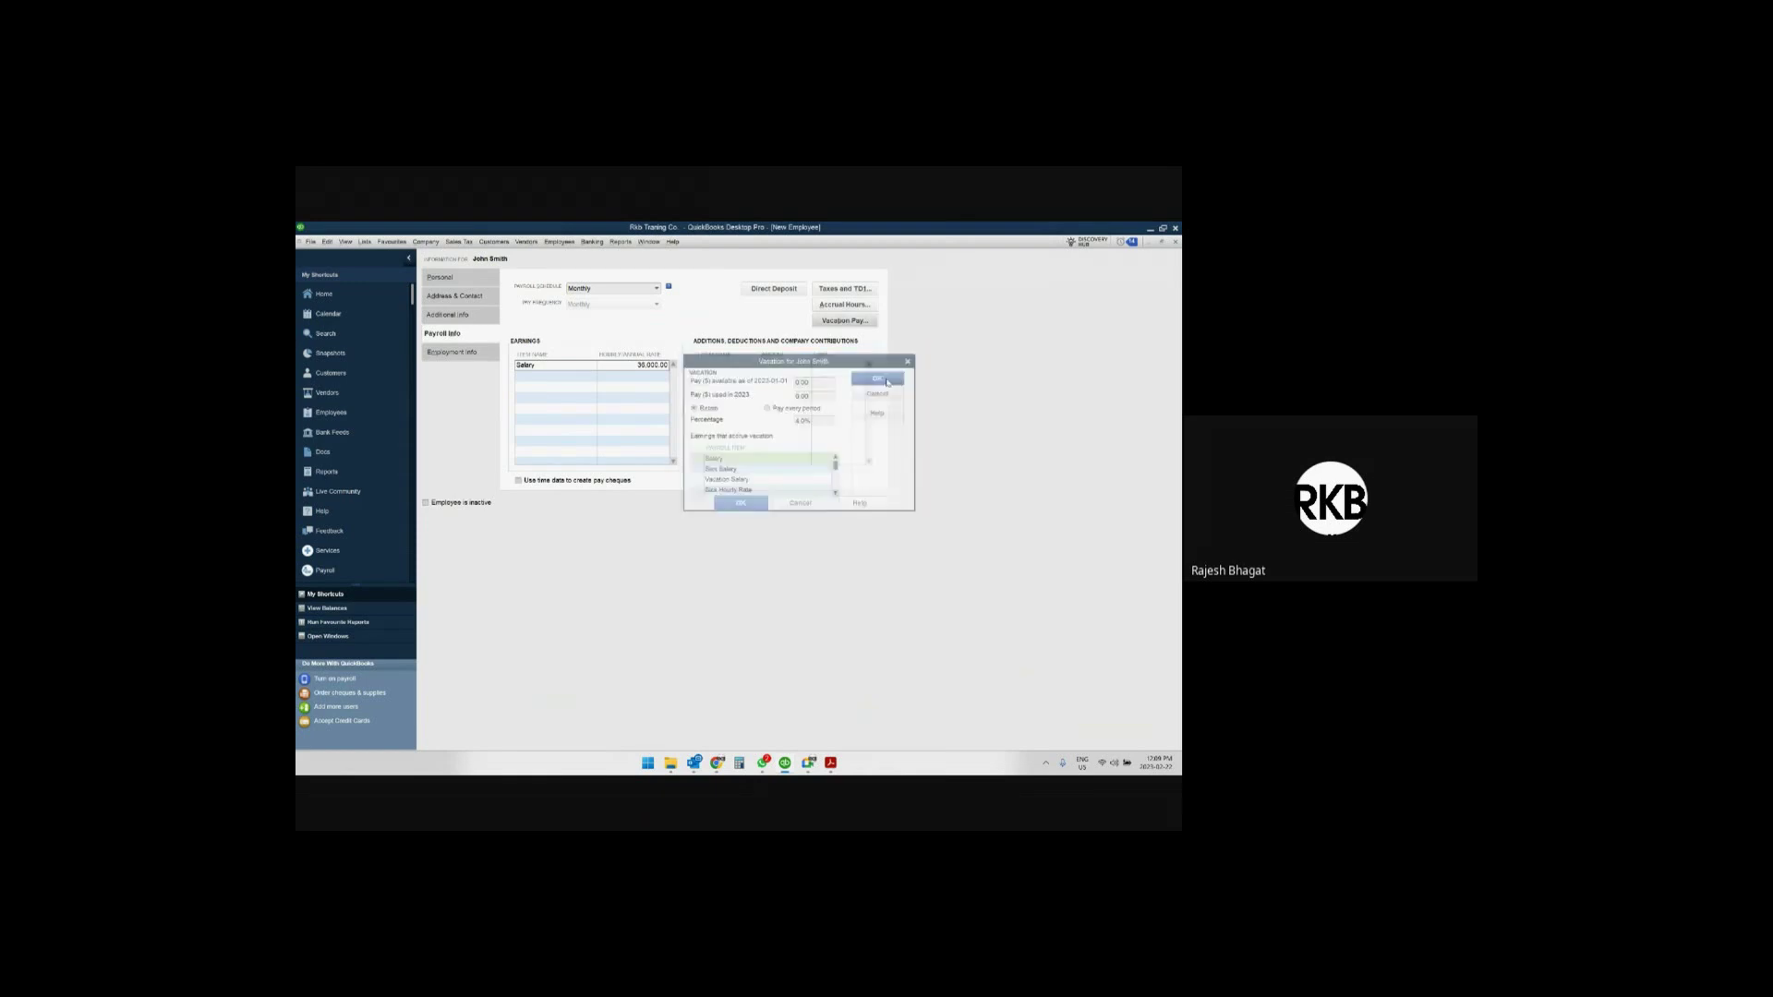
{"action": "left_click", "coordinate": [752, 504]}
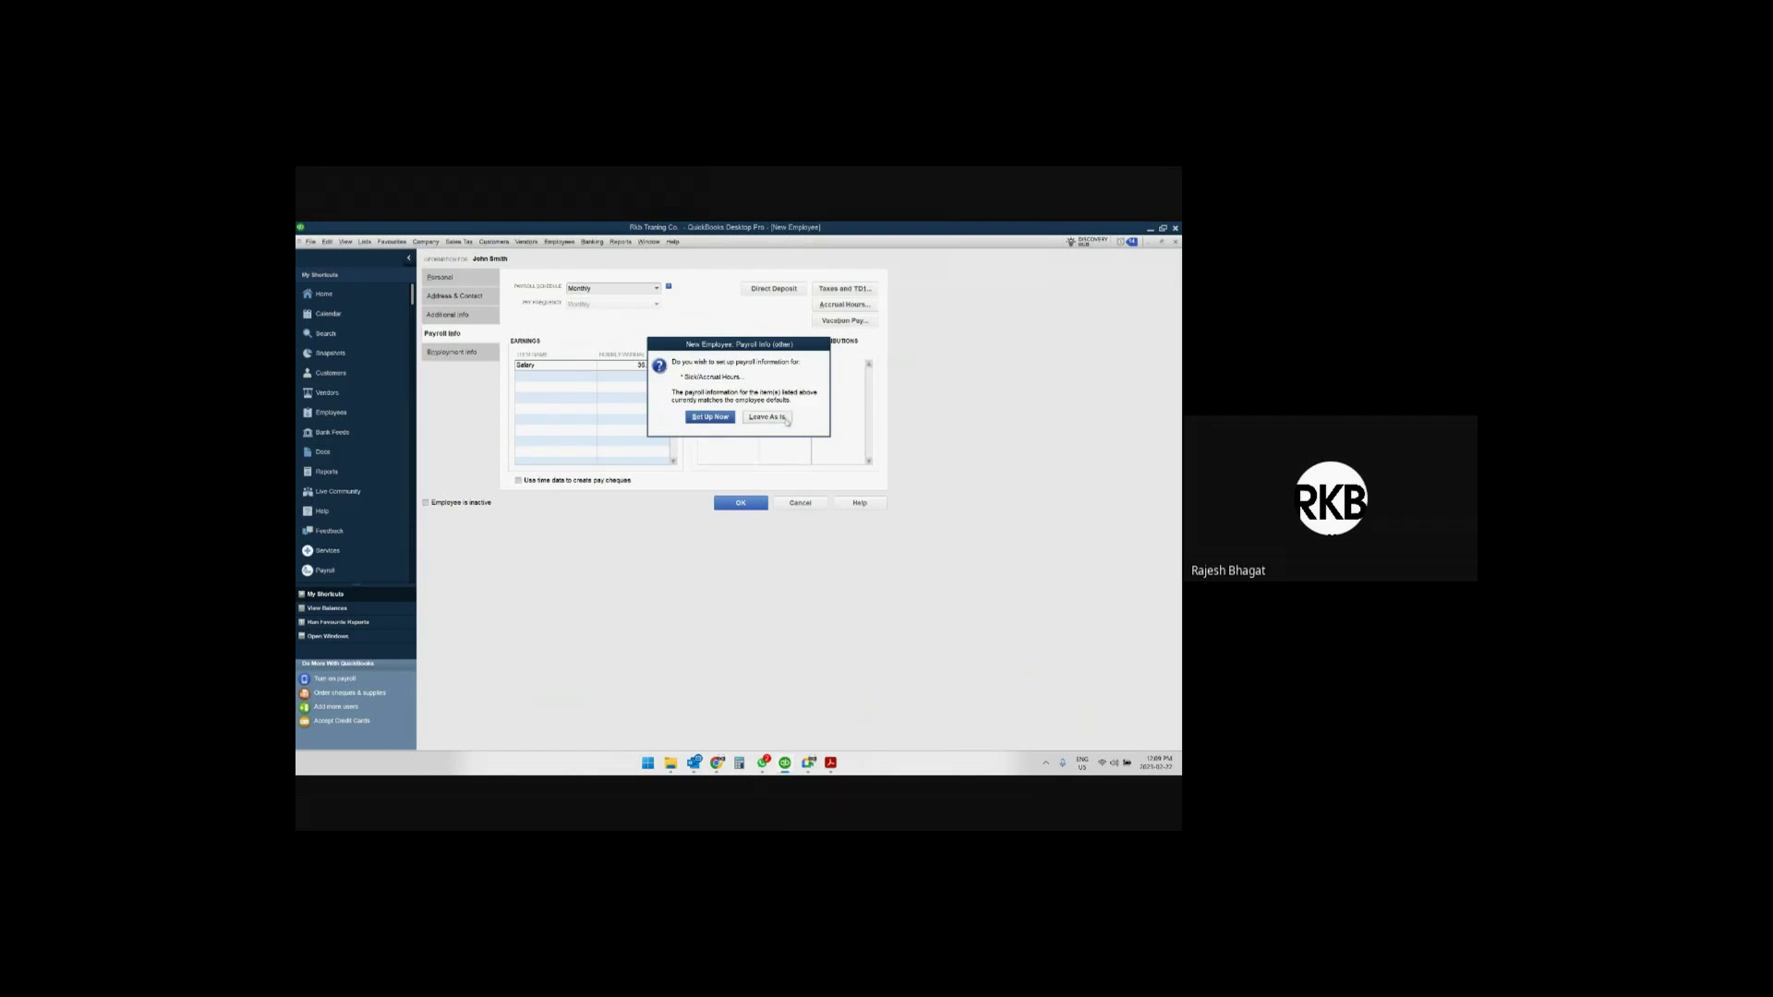
{"action": "left_click", "coordinate": [766, 416]}
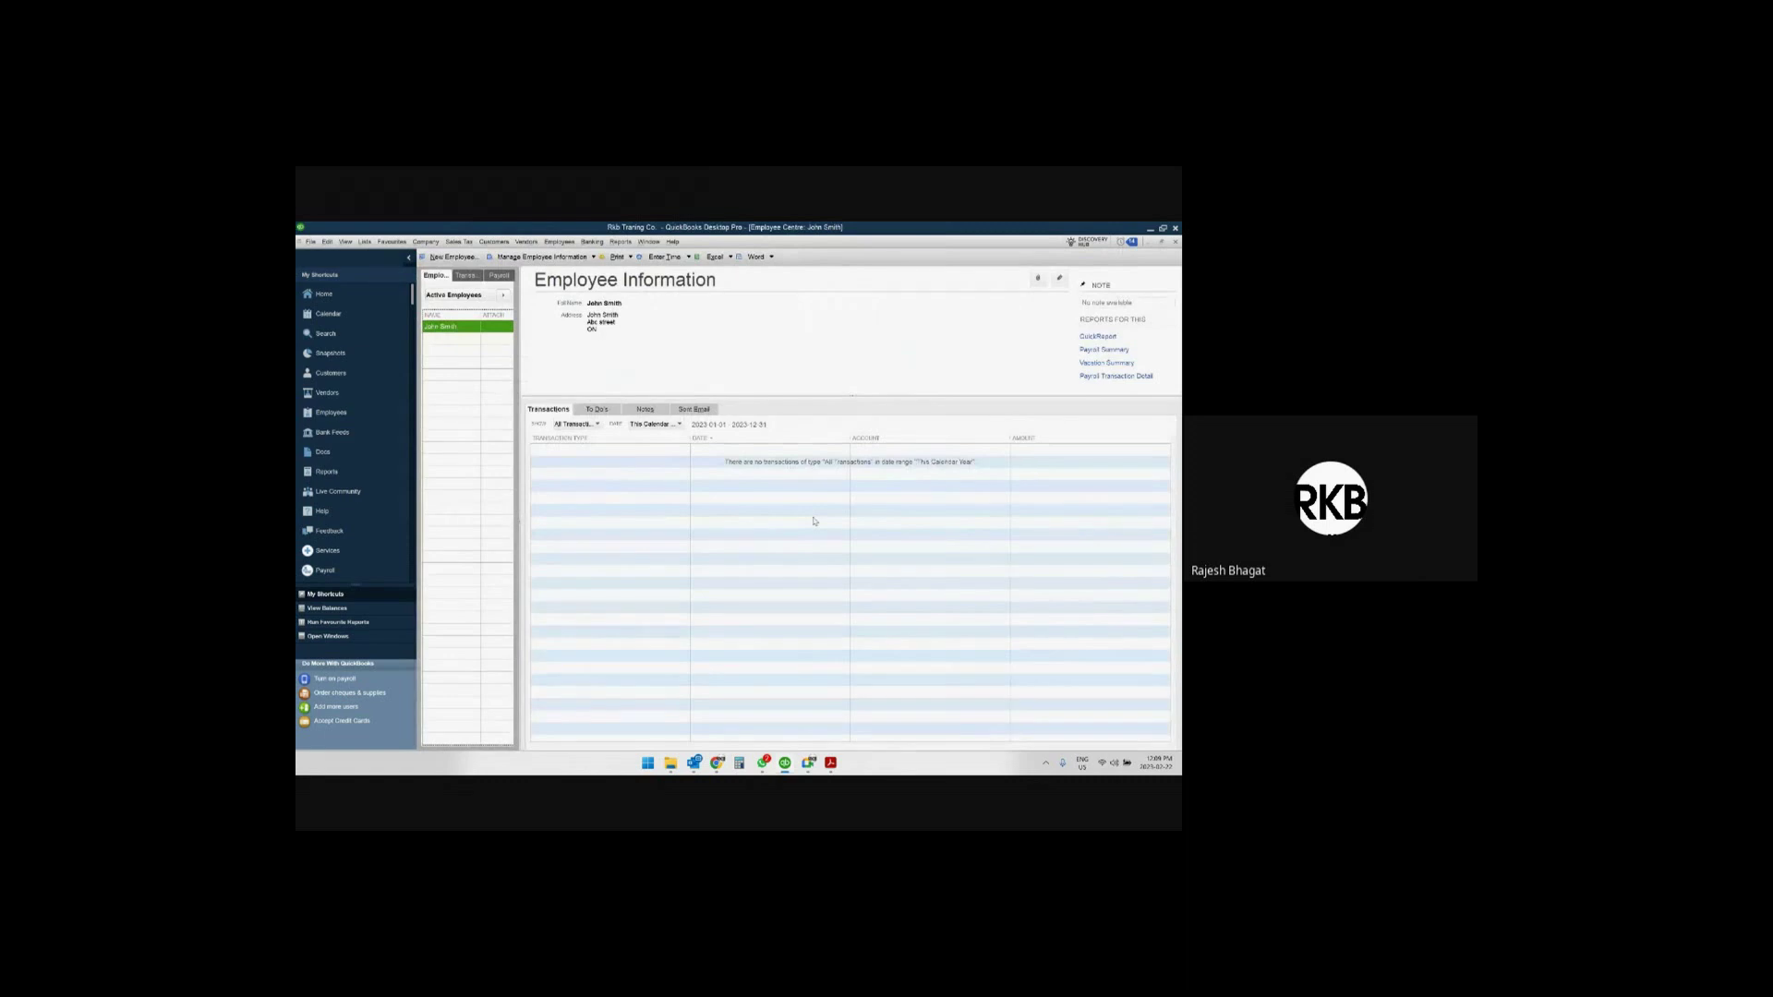
Open the Payroll Centre, acknowledge the payroll pricing change, and start the scheduled payroll for the Monthly schedule.
{"action": "left_click", "coordinate": [500, 275]}
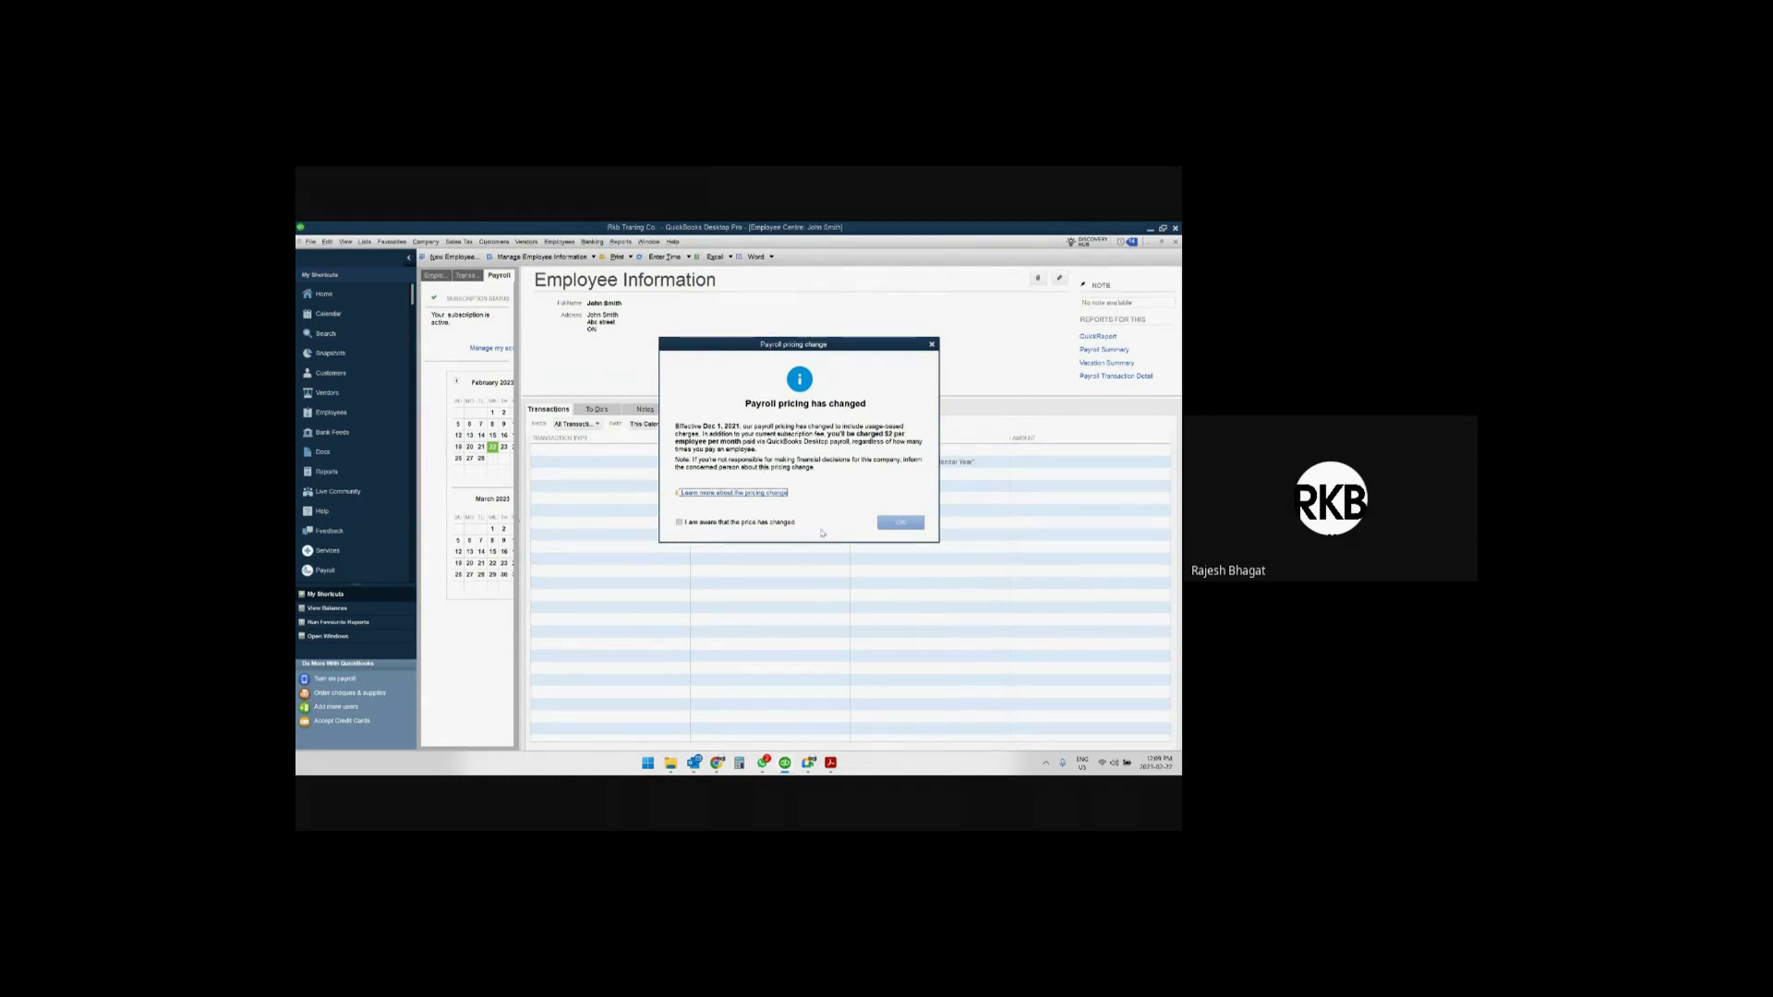
{"action": "left_click", "coordinate": [679, 523]}
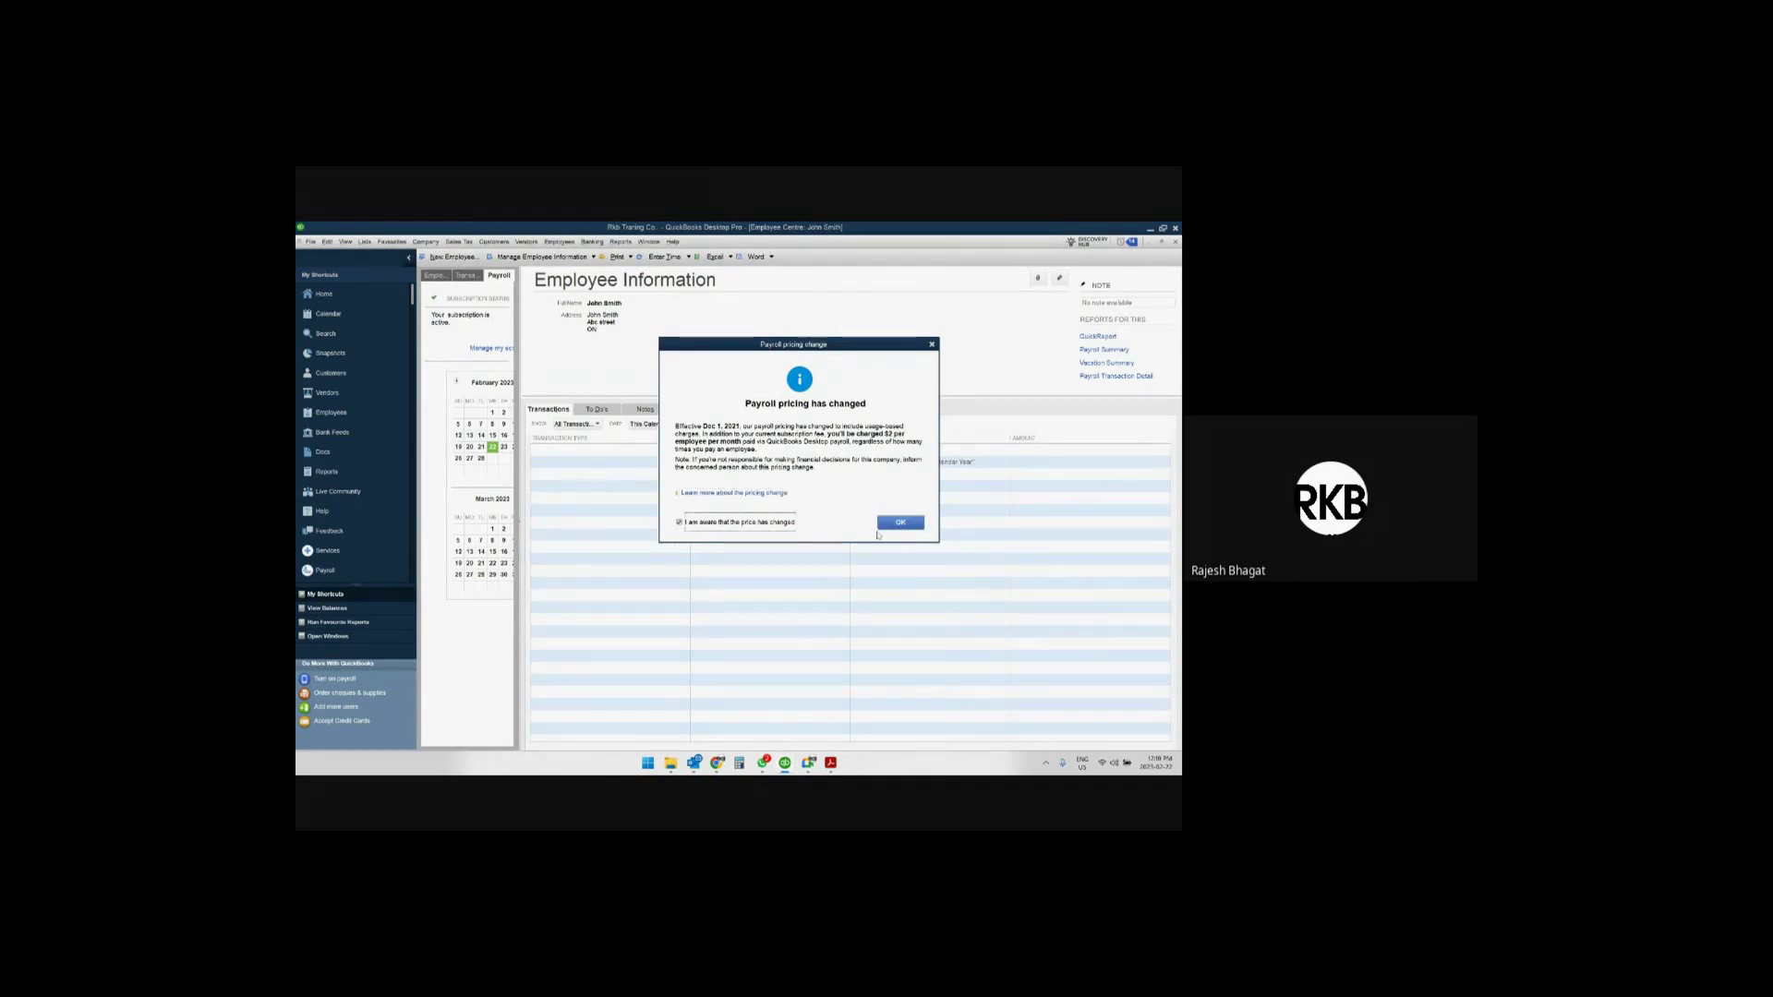
{"action": "left_click", "coordinate": [900, 523]}
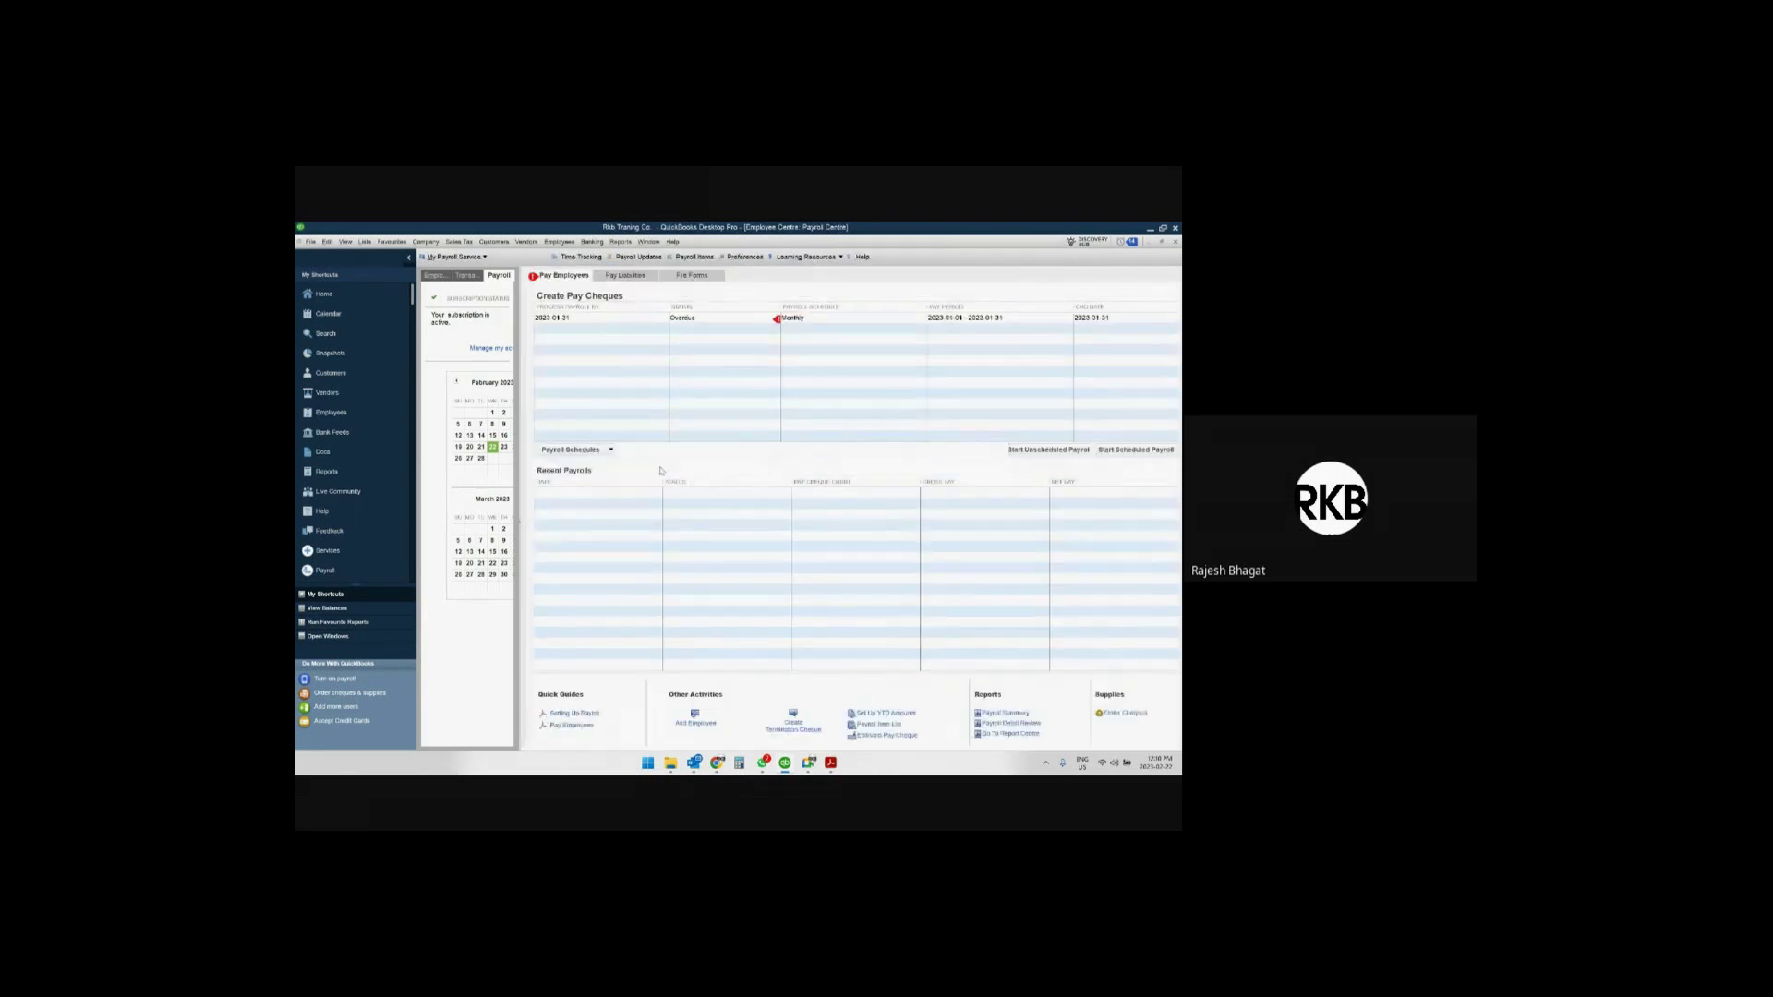
{"action": "left_click", "coordinate": [977, 320]}
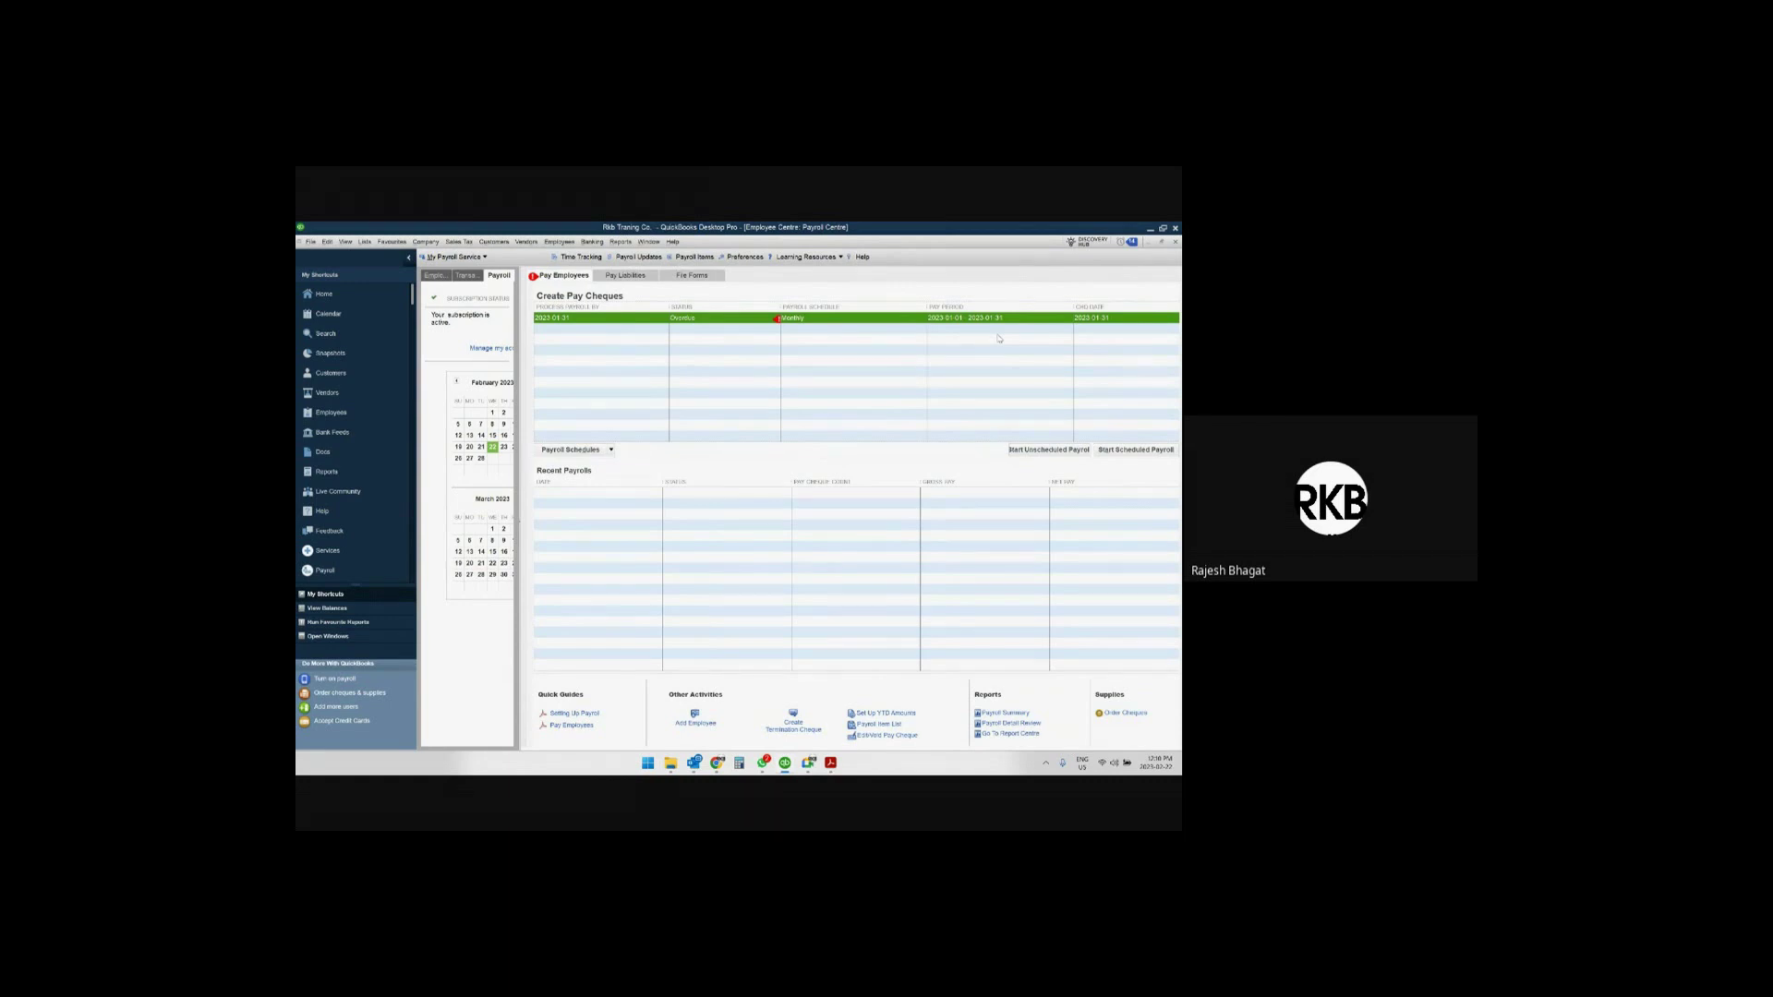
{"action": "left_click", "coordinate": [1135, 452]}
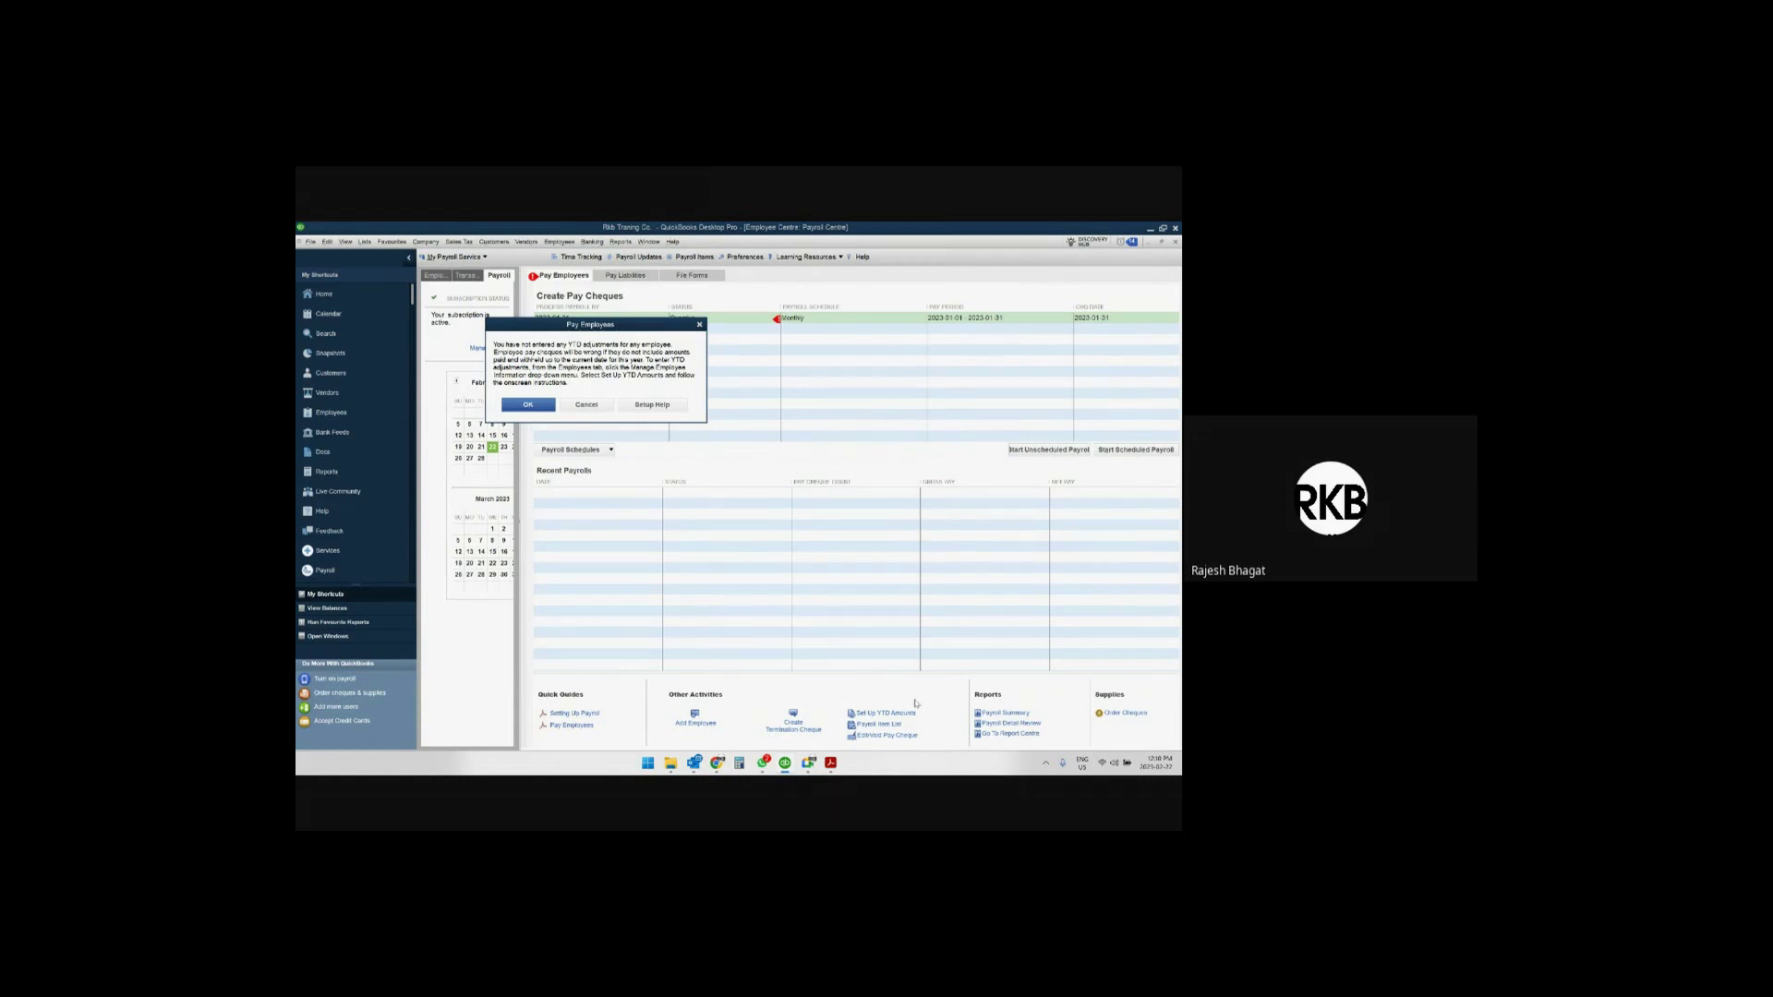
Switch to Google Meet, check the in-call messages, meeting details and participant list, and return to QuickBooks.
{"action": "left_click", "coordinate": [809, 765]}
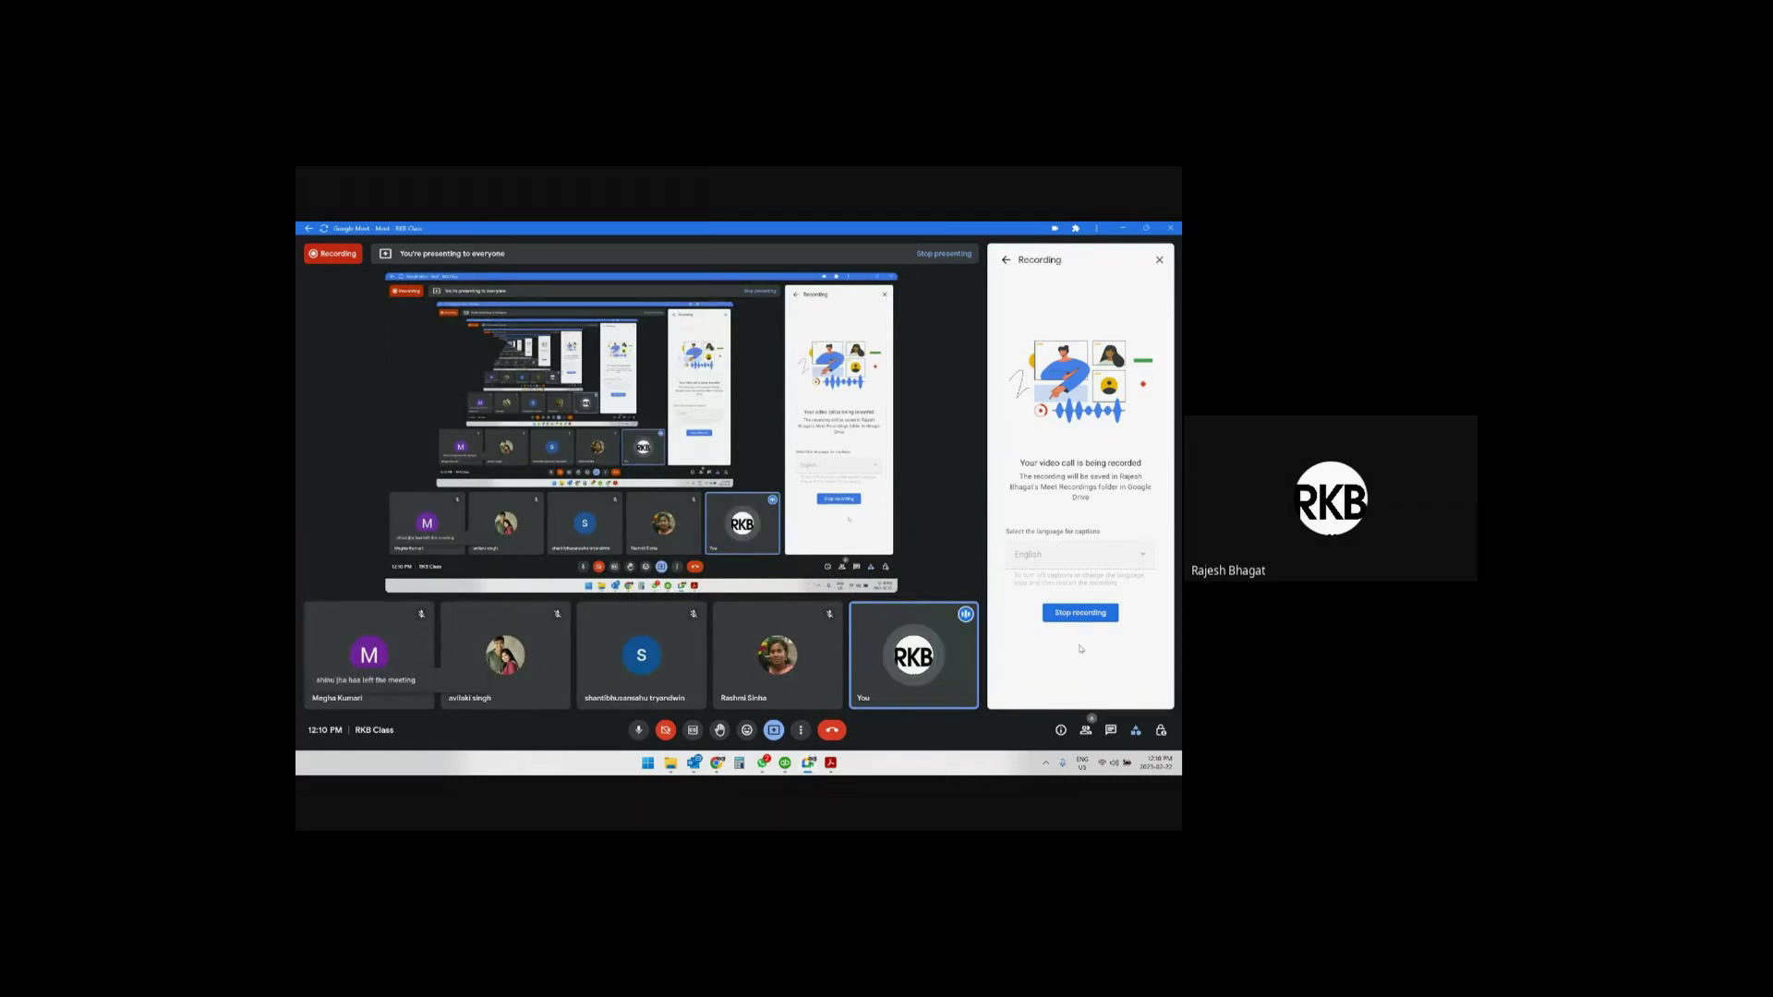
{"action": "left_click", "coordinate": [1109, 732]}
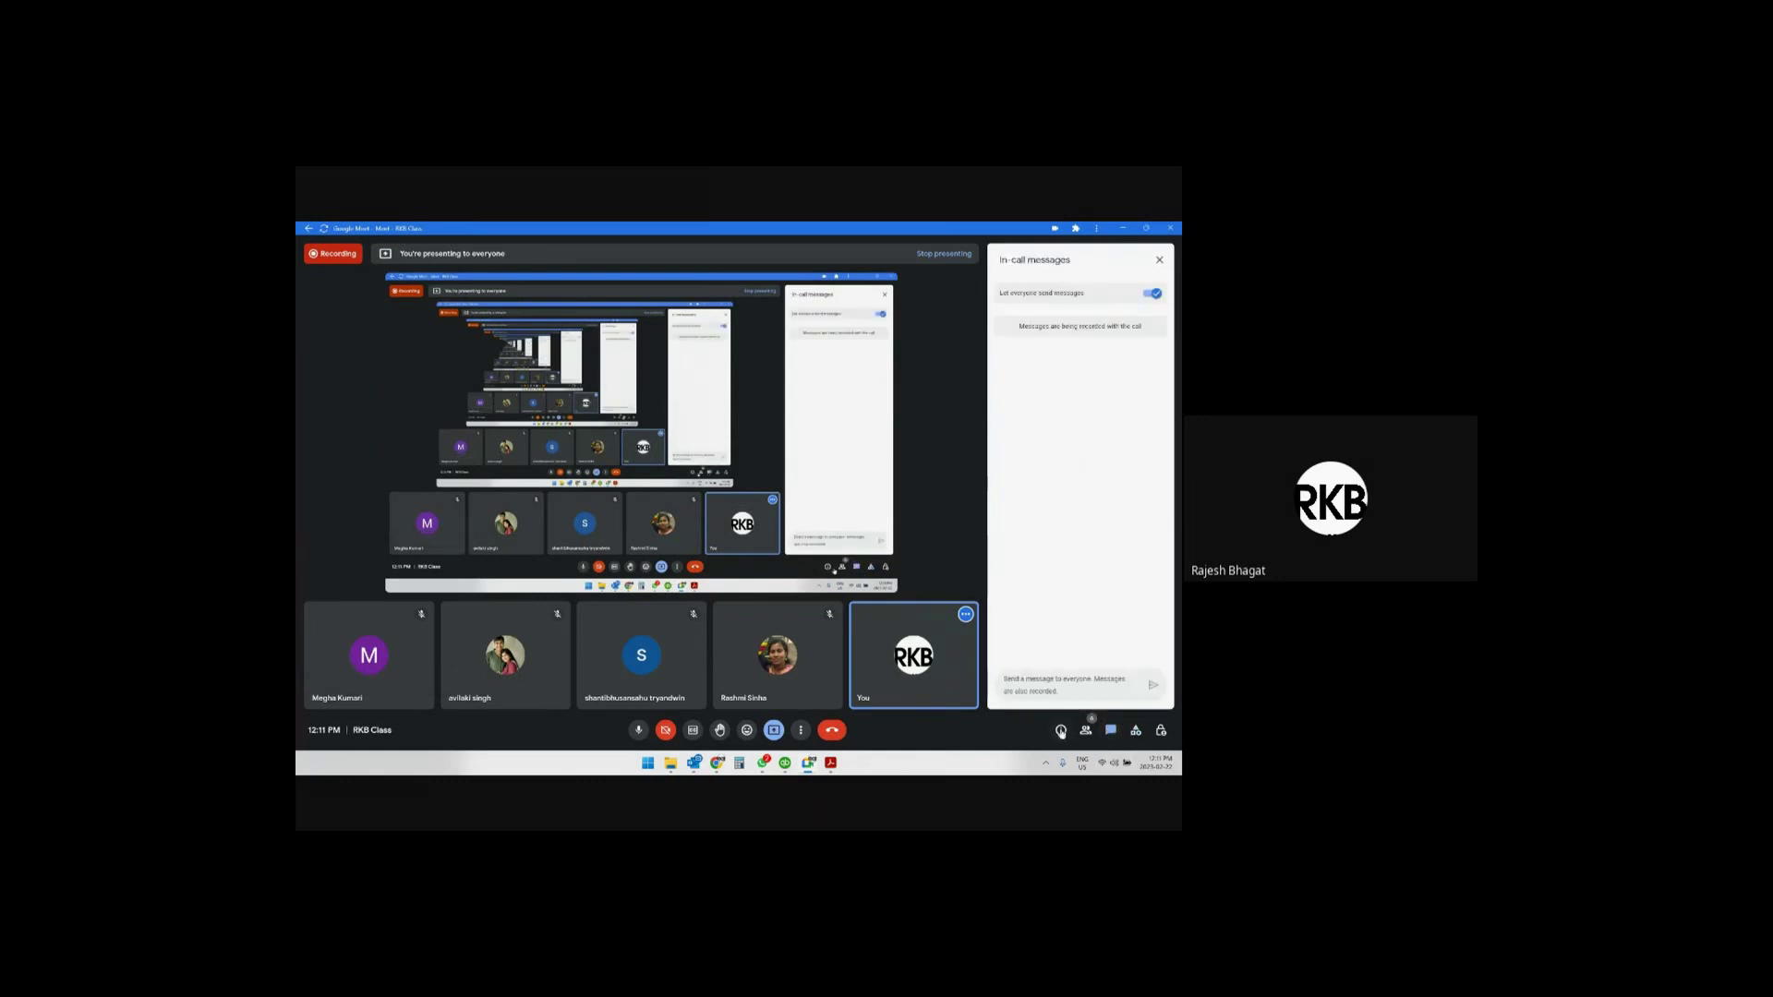
{"action": "left_click", "coordinate": [1061, 731]}
{"action": "left_click", "coordinate": [1041, 382]}
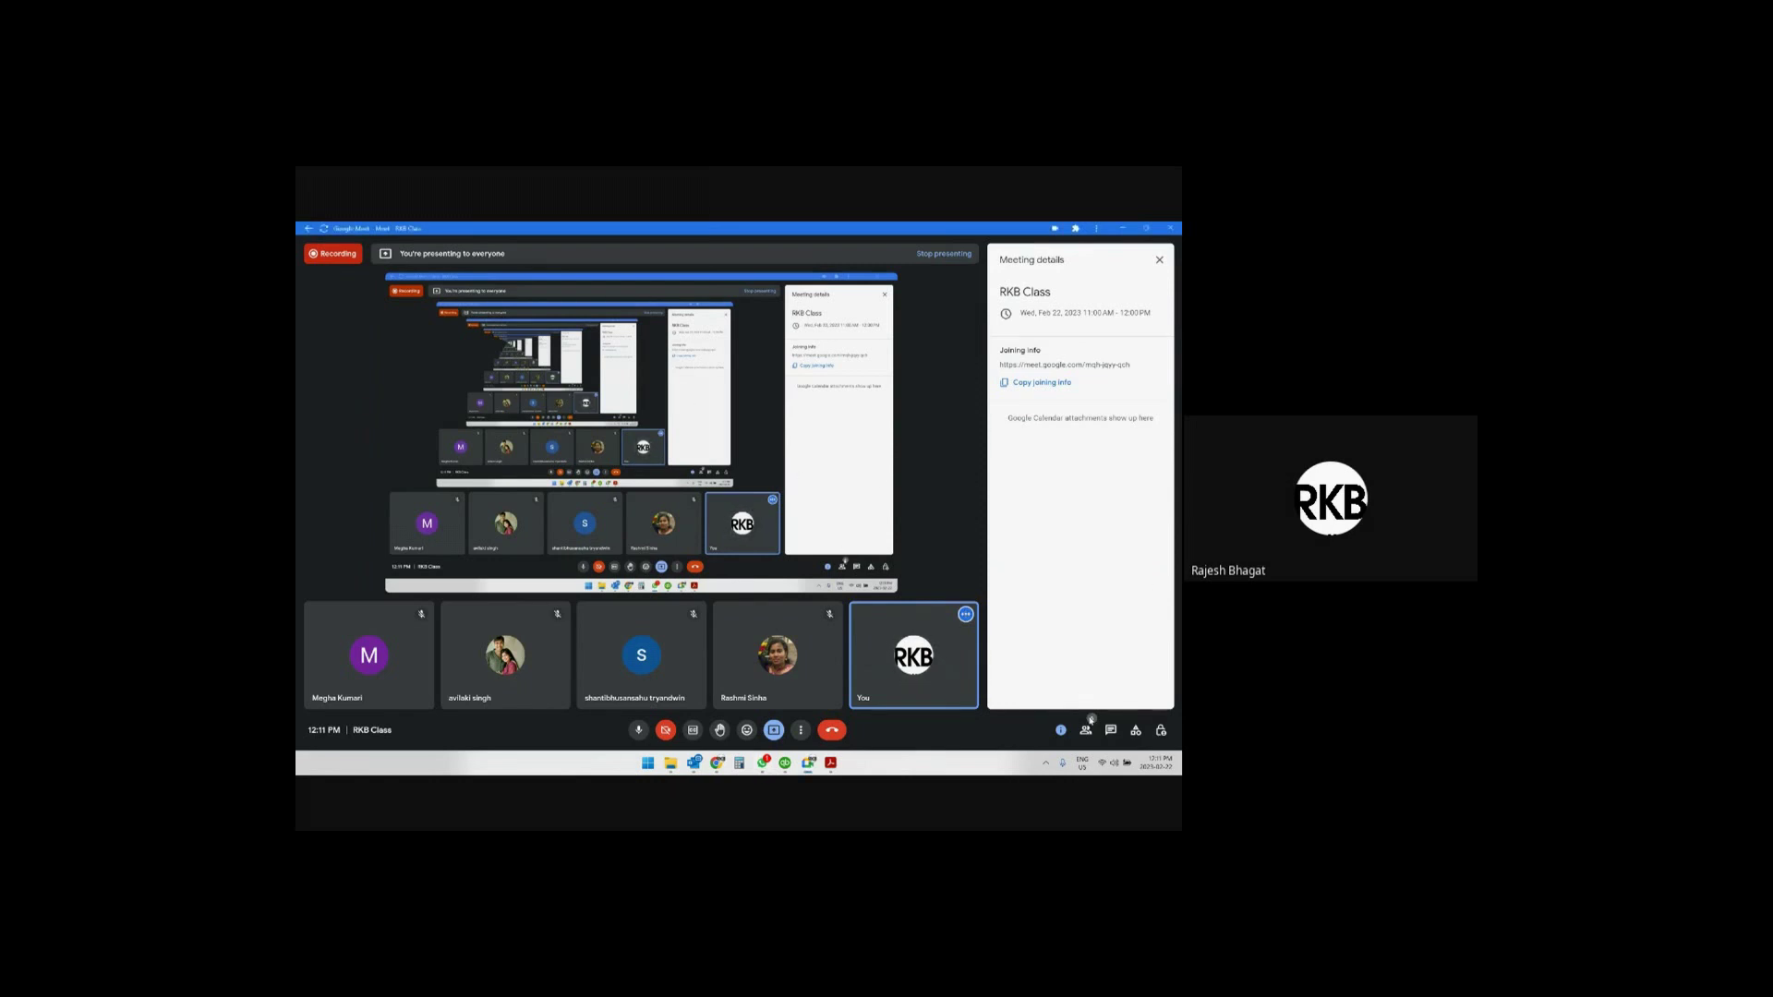
{"action": "left_click", "coordinate": [1087, 731]}
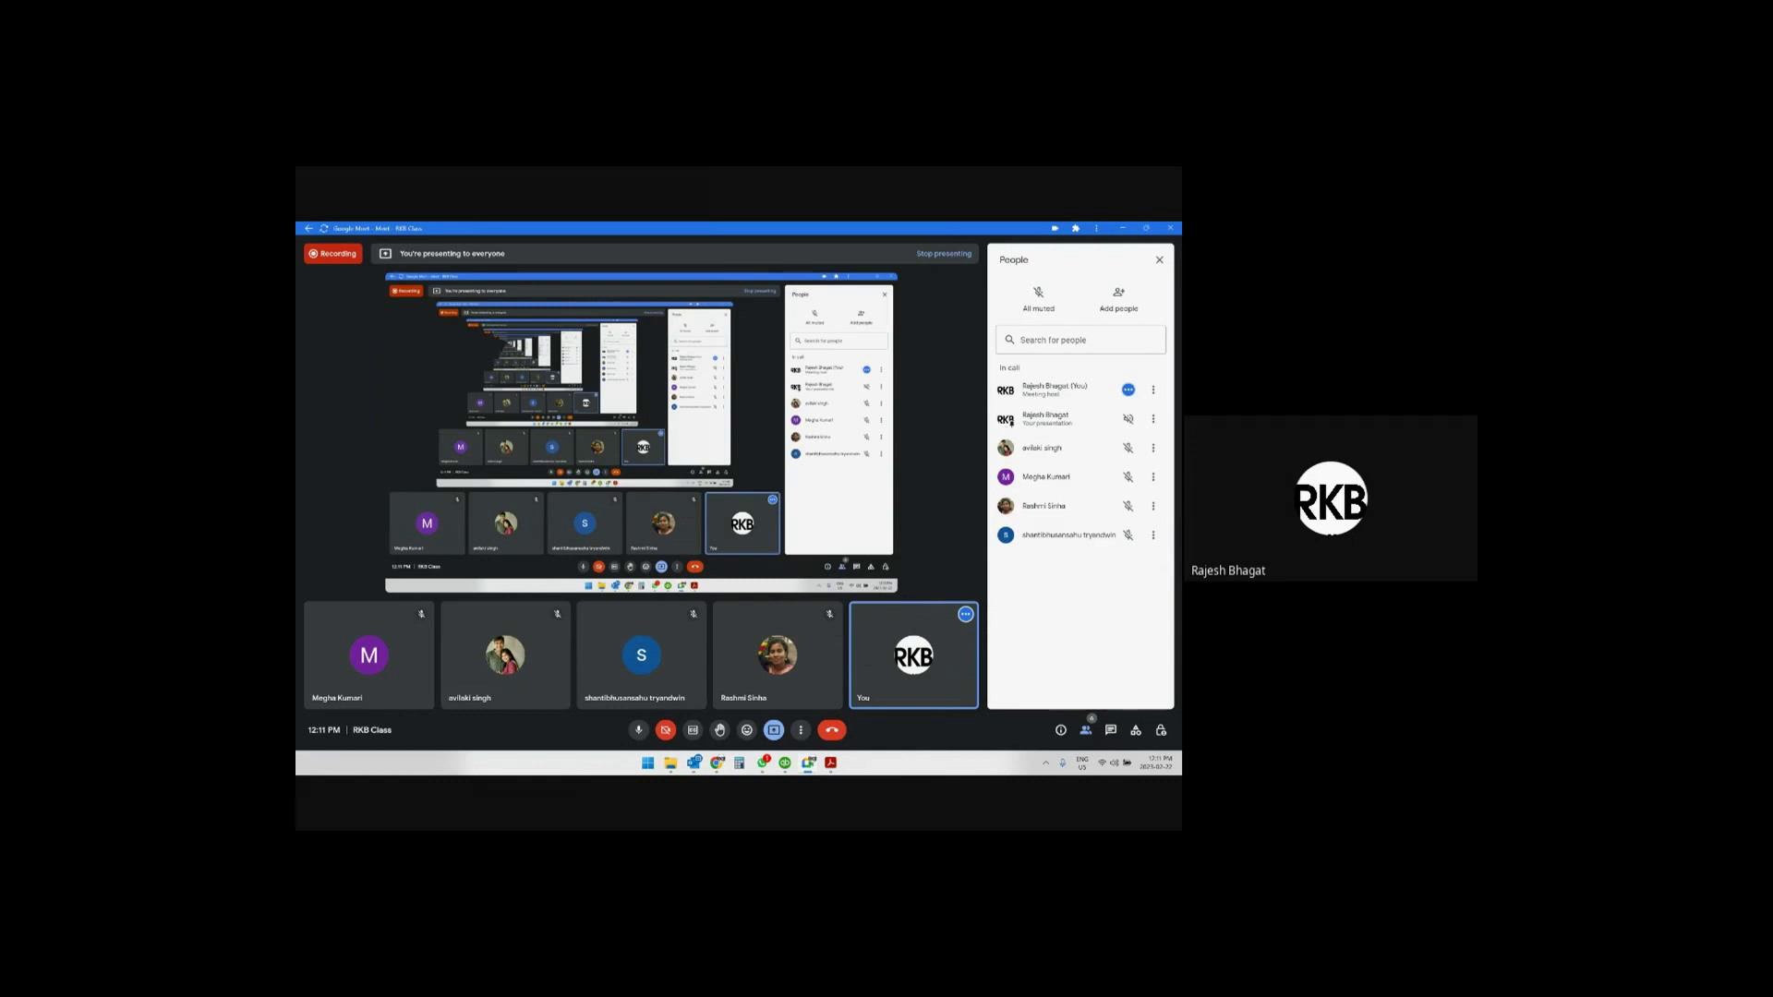
{"action": "left_click", "coordinate": [844, 294]}
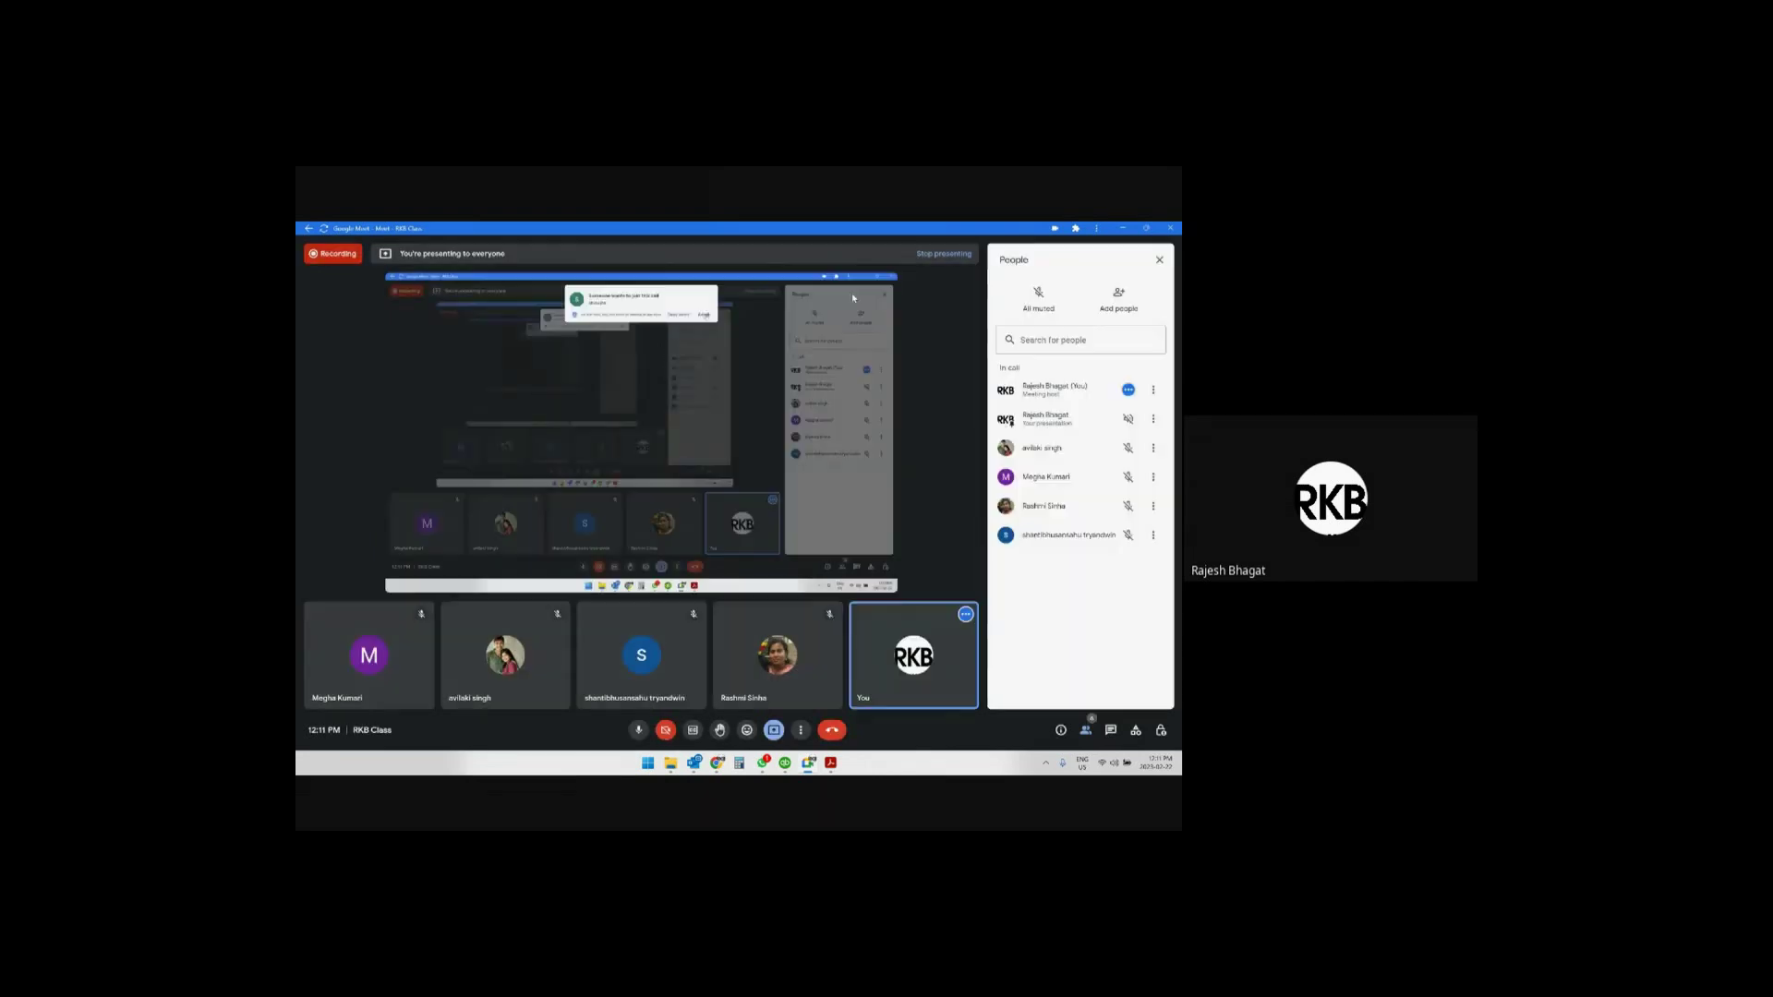
{"action": "left_click", "coordinate": [1124, 228]}
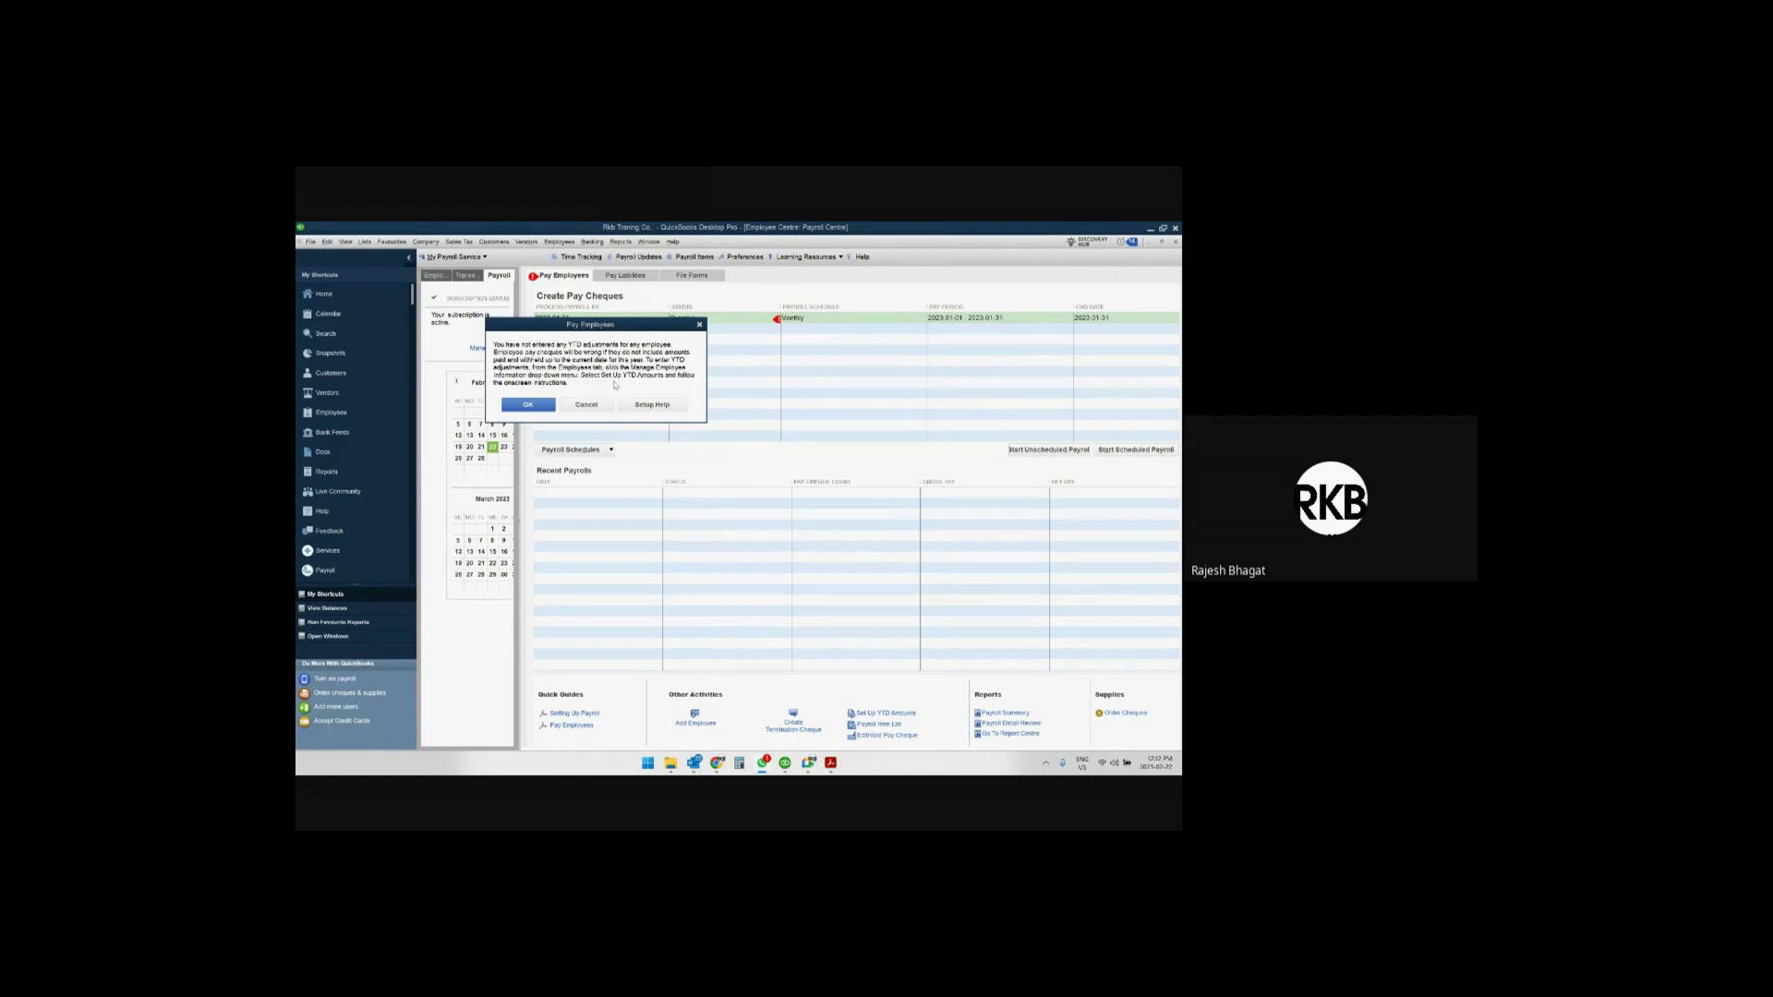
Continue without YTD adjustments and open the employee's pay cheque detail, dismissing the hours-worked warning.
{"action": "left_click", "coordinate": [547, 404]}
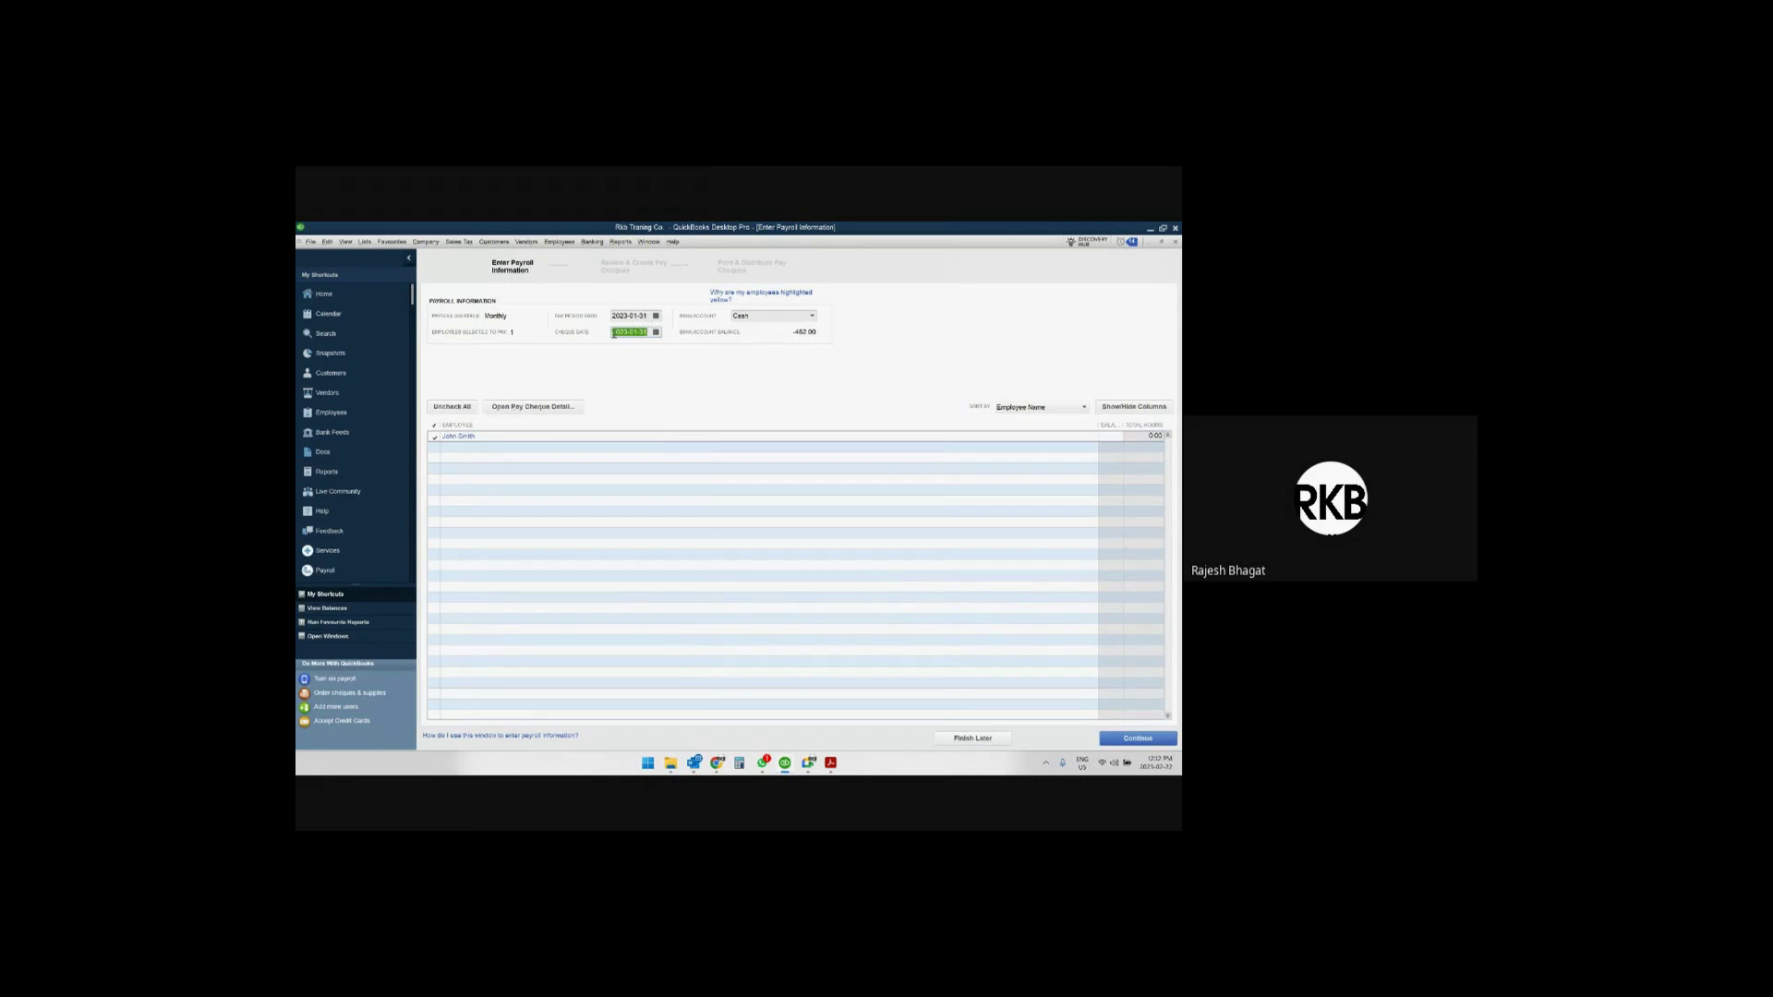
{"action": "left_click", "coordinate": [533, 407]}
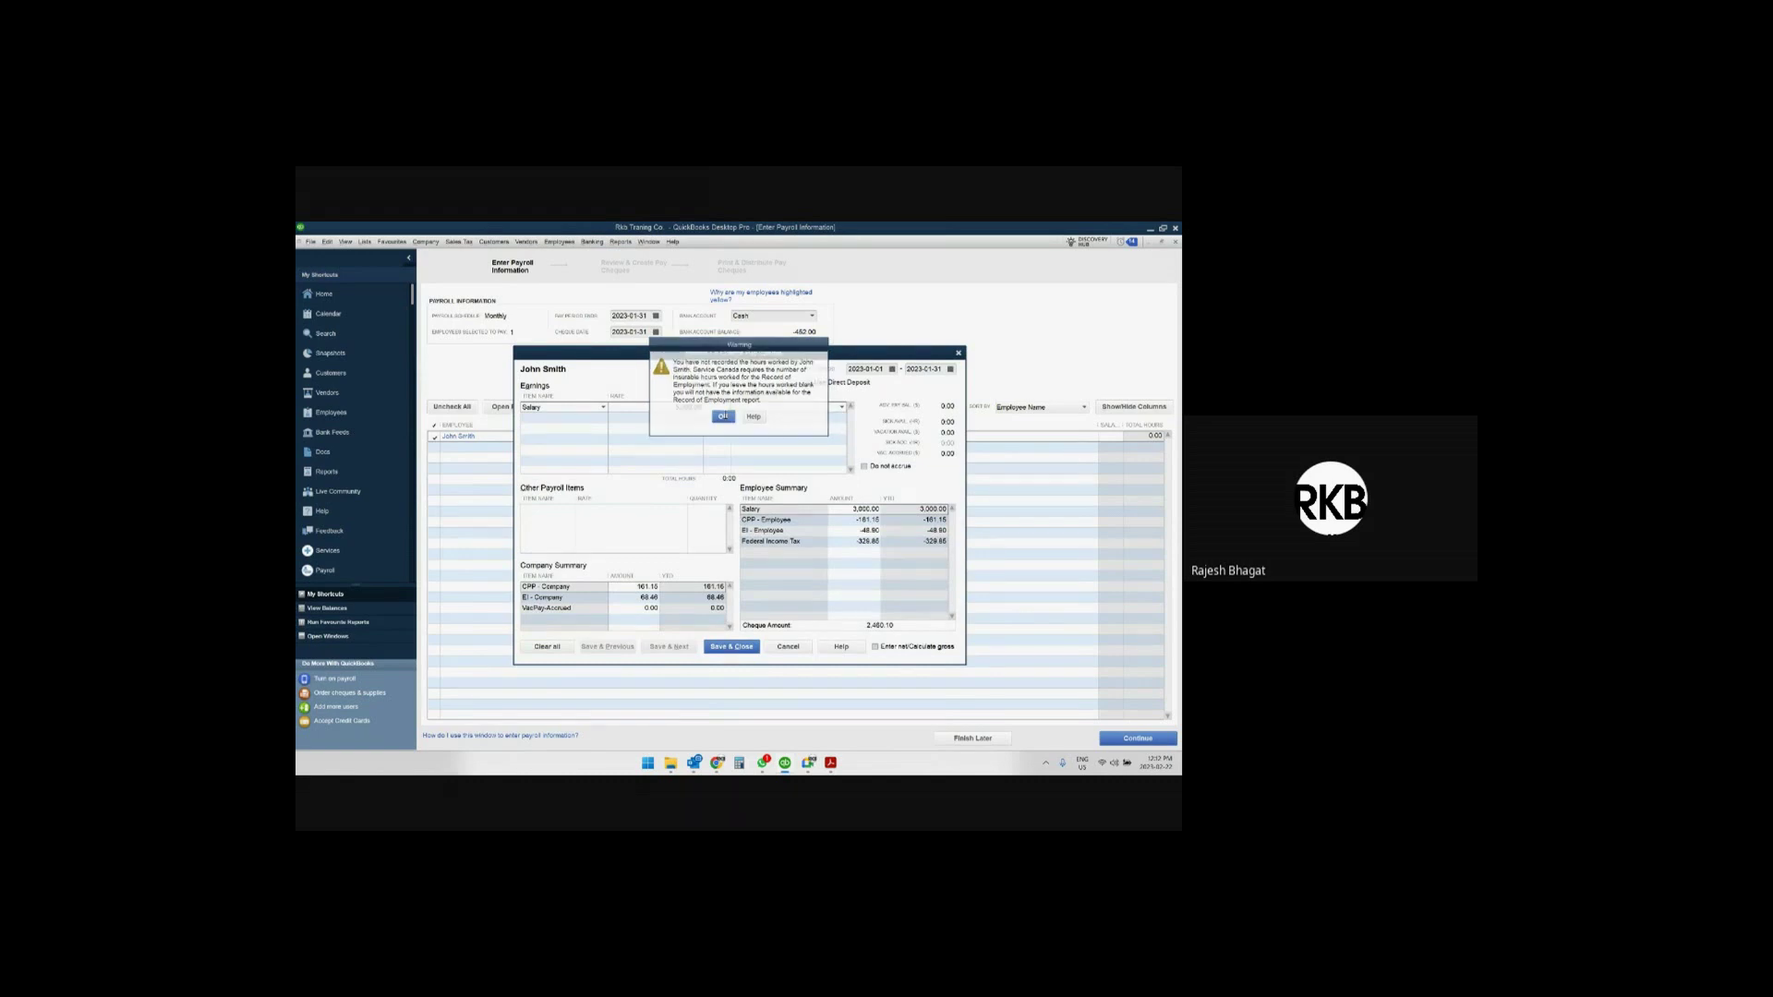
{"action": "left_click", "coordinate": [724, 417]}
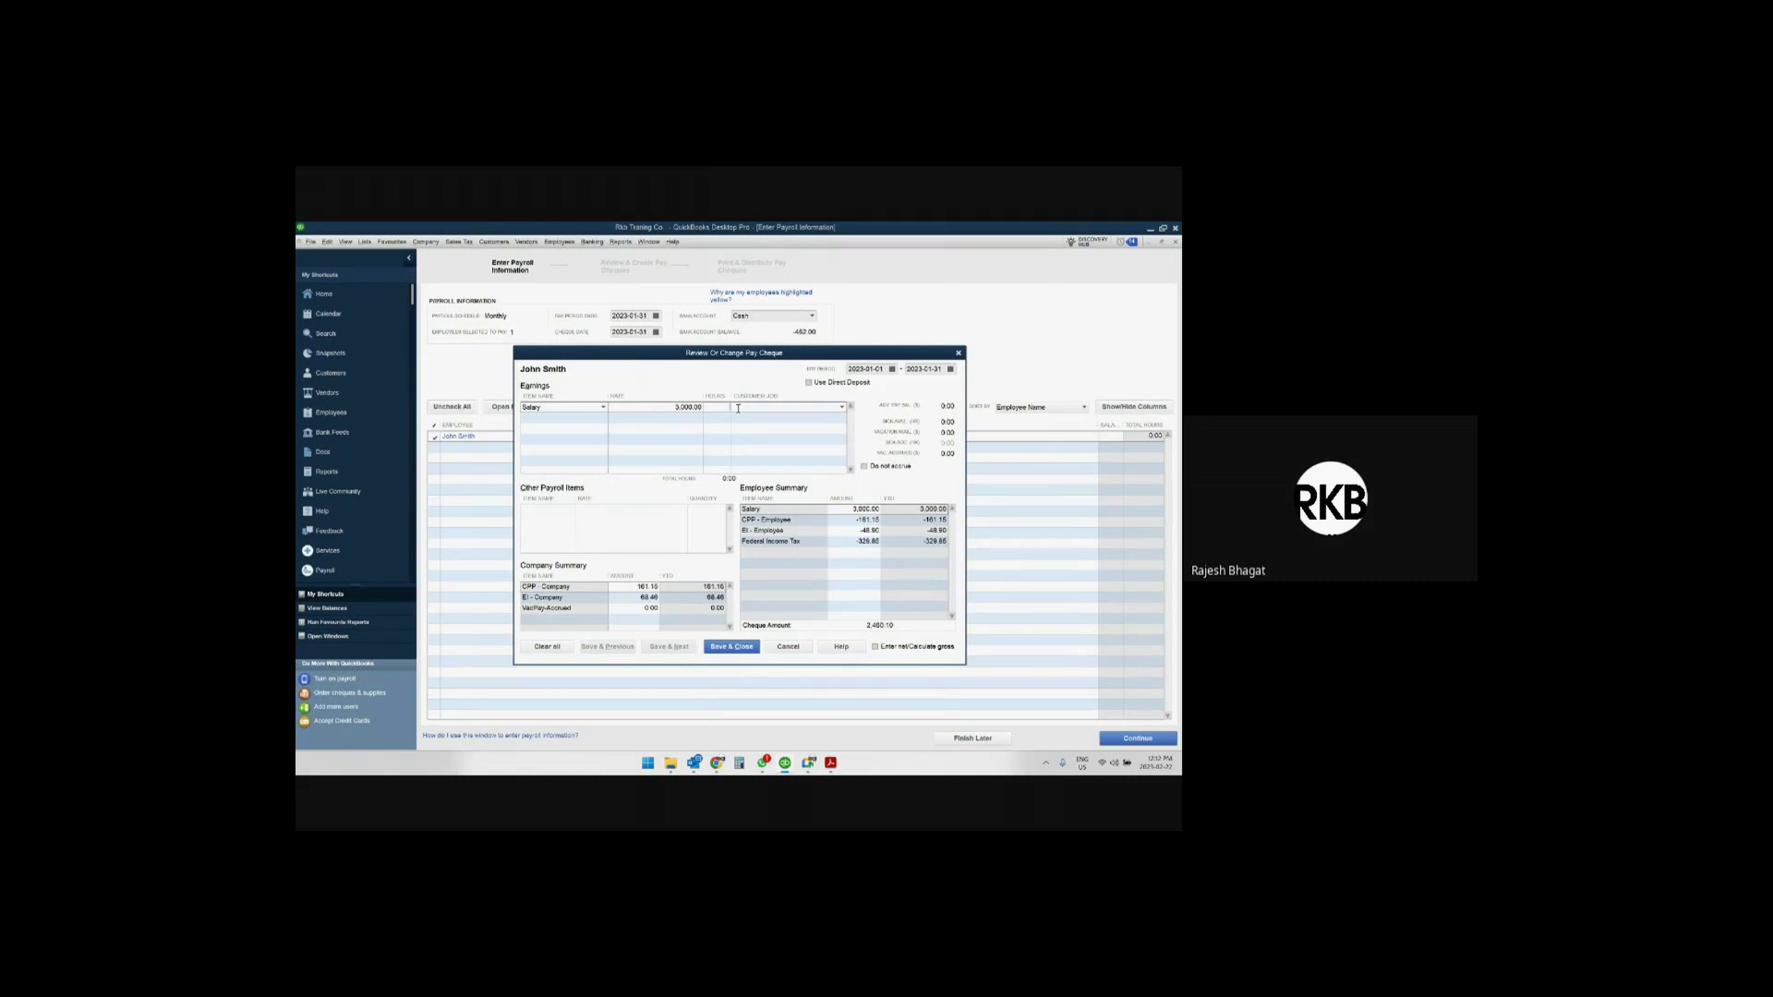
Work out the employee's hours in Calculator as 5 × 40 × 5 and close it.
{"action": "left_click", "coordinate": [740, 764]}
{"action": "left_click_drag", "start_coordinate": [753, 351], "coordinate": [731, 308]}
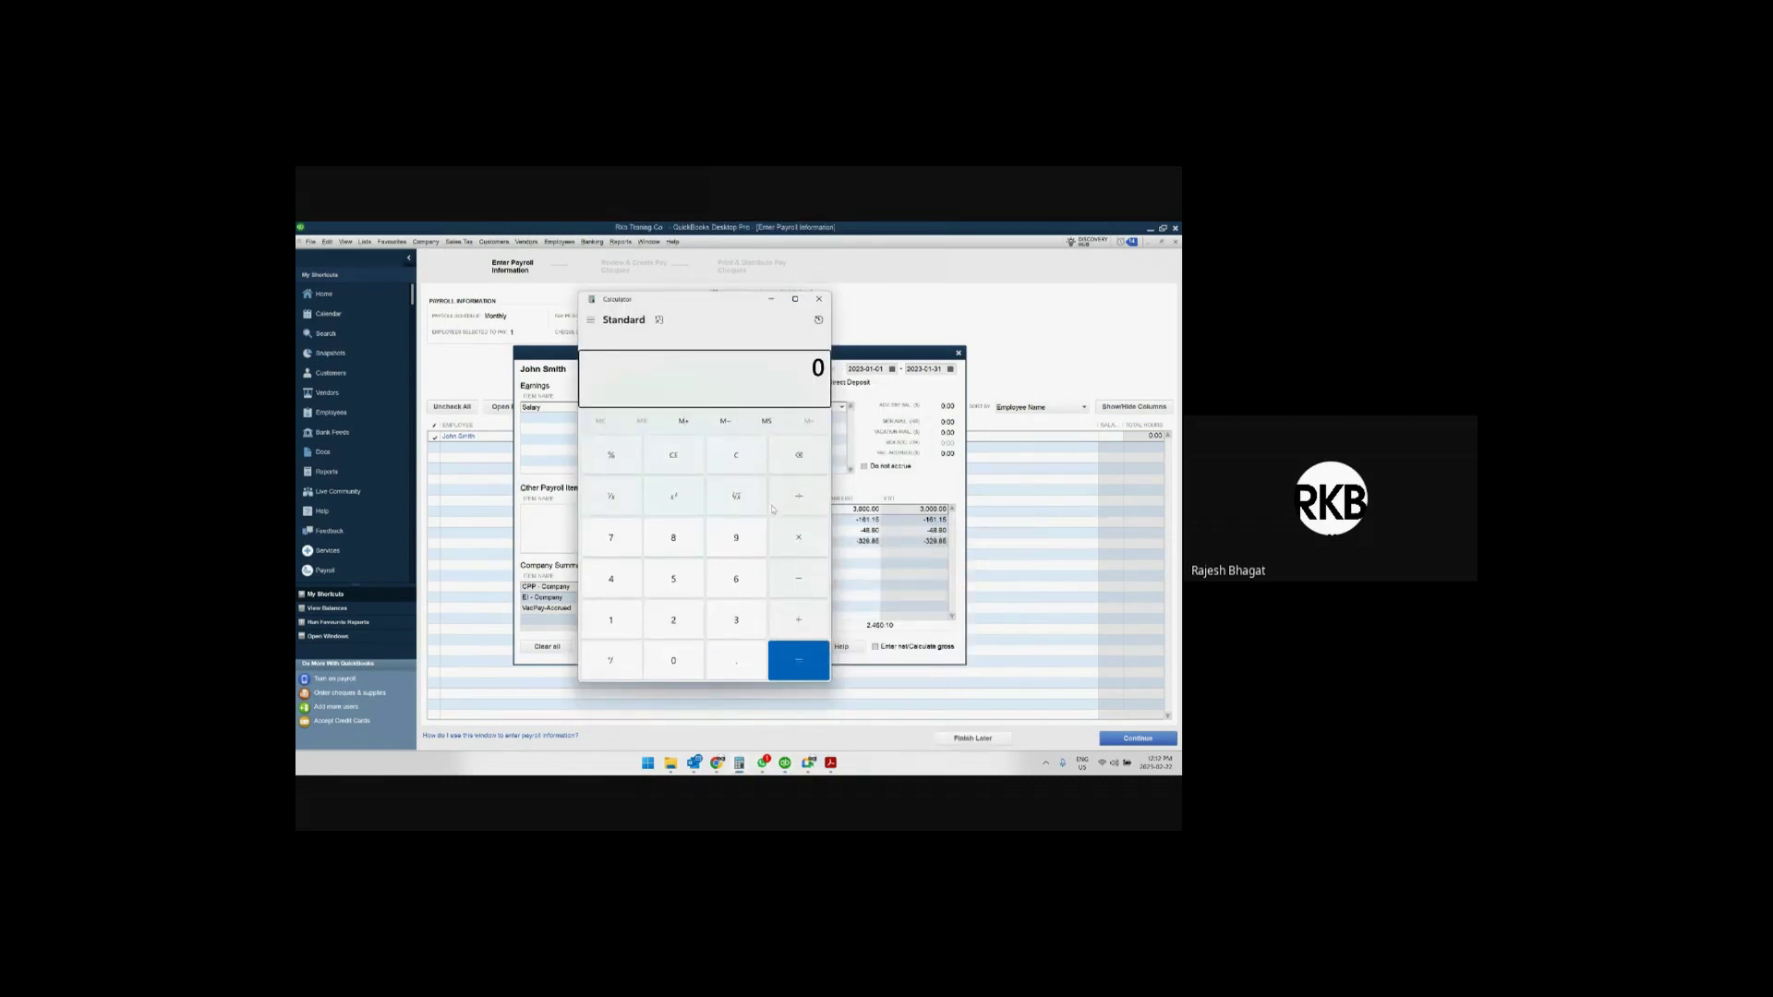
{"action": "left_click", "coordinate": [819, 299]}
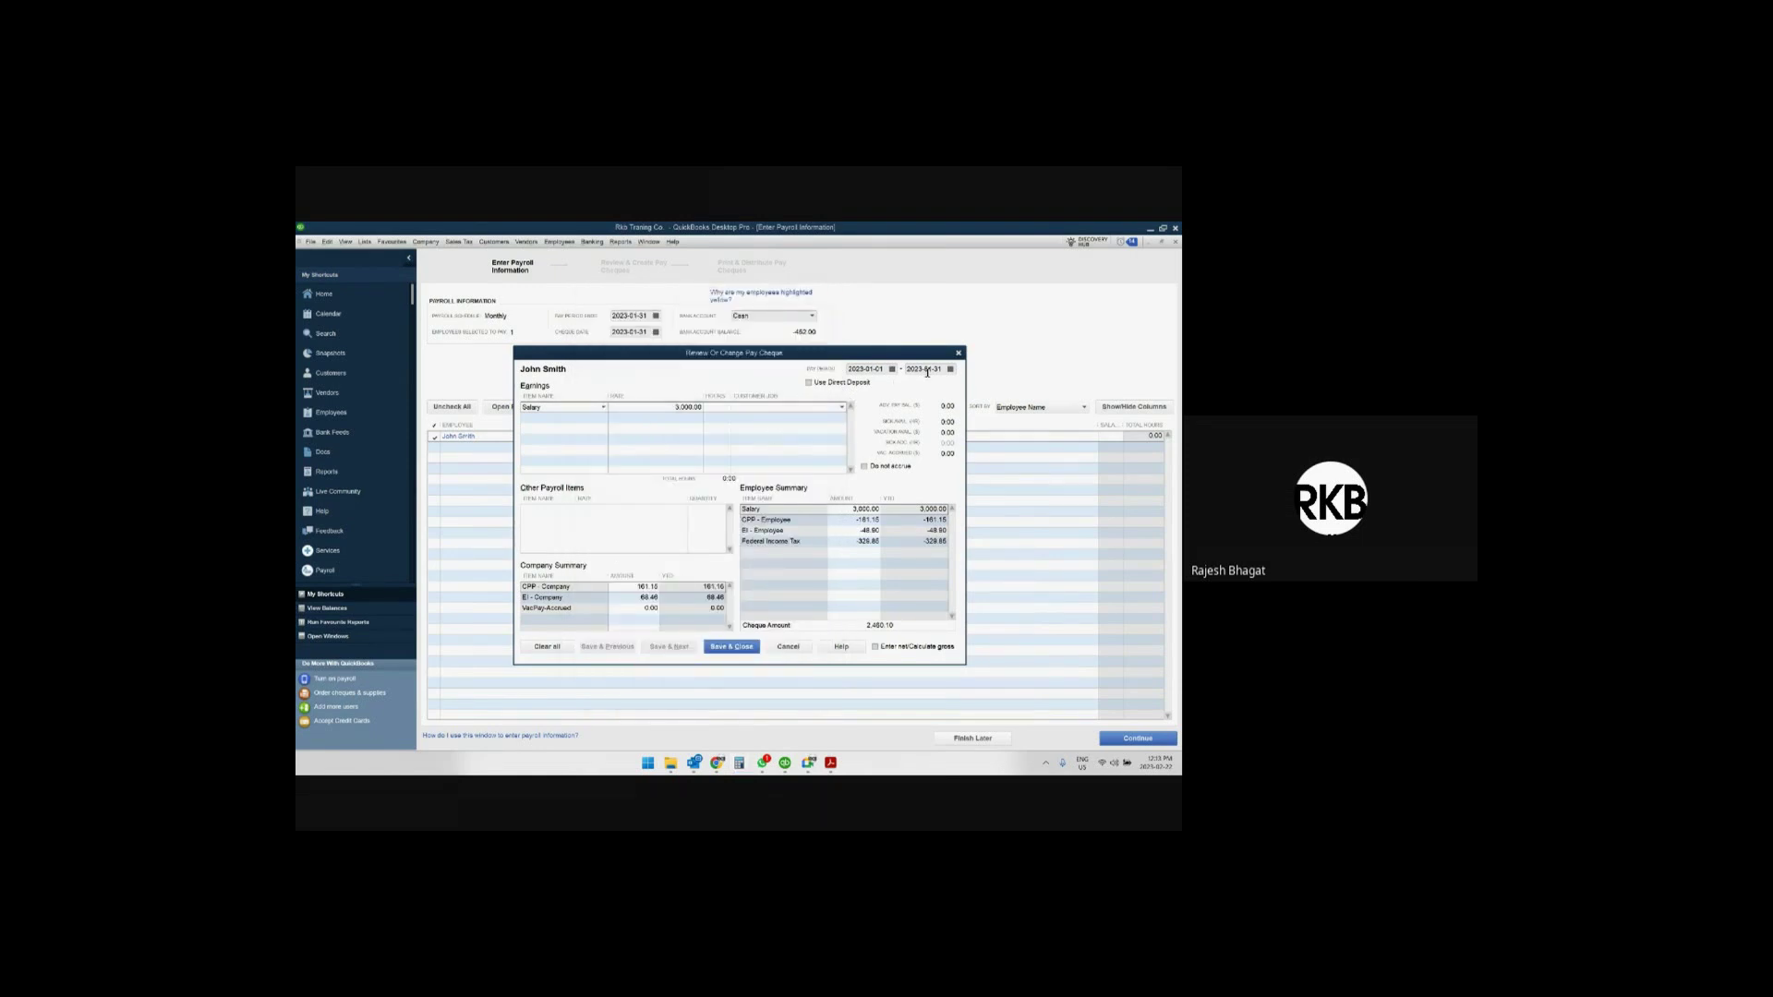
{"action": "left_click", "coordinate": [740, 763]}
{"action": "type", "text": "5 × "}
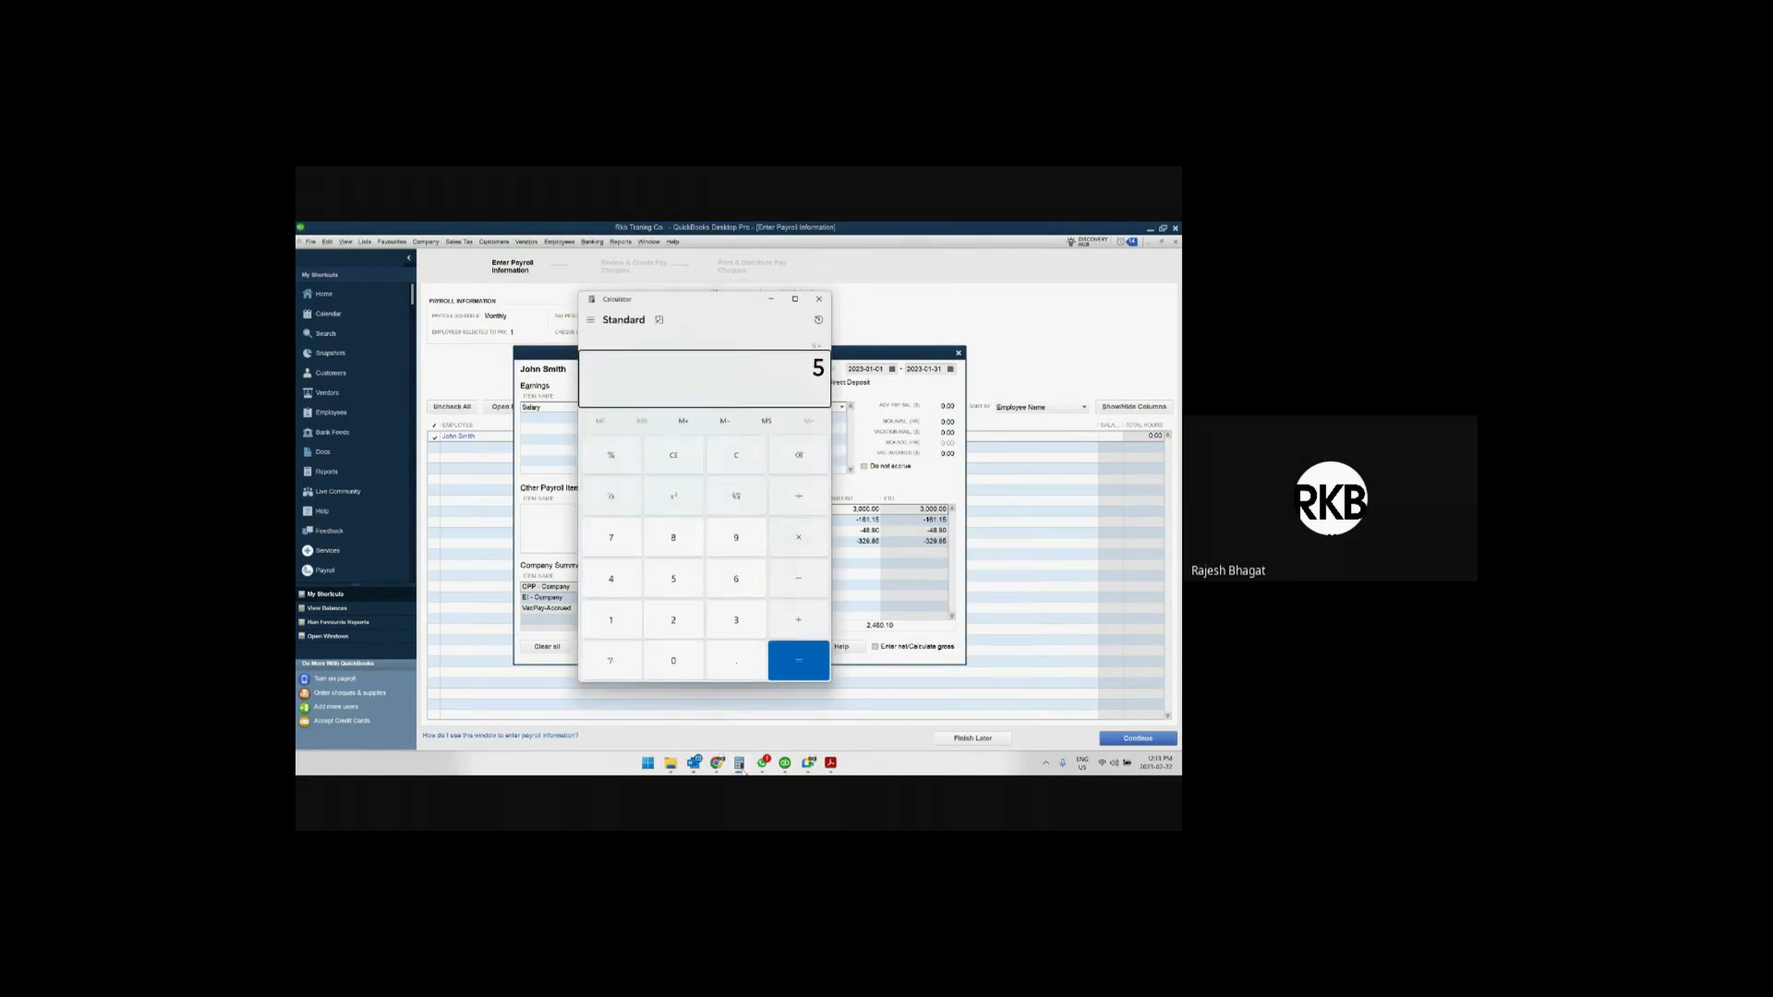
{"action": "type", "text": "40"}
{"action": "key", "text": "Return"}
{"action": "type", "text": "5"}
{"action": "key", "text": "Return"}
{"action": "left_click", "coordinate": [818, 298]}
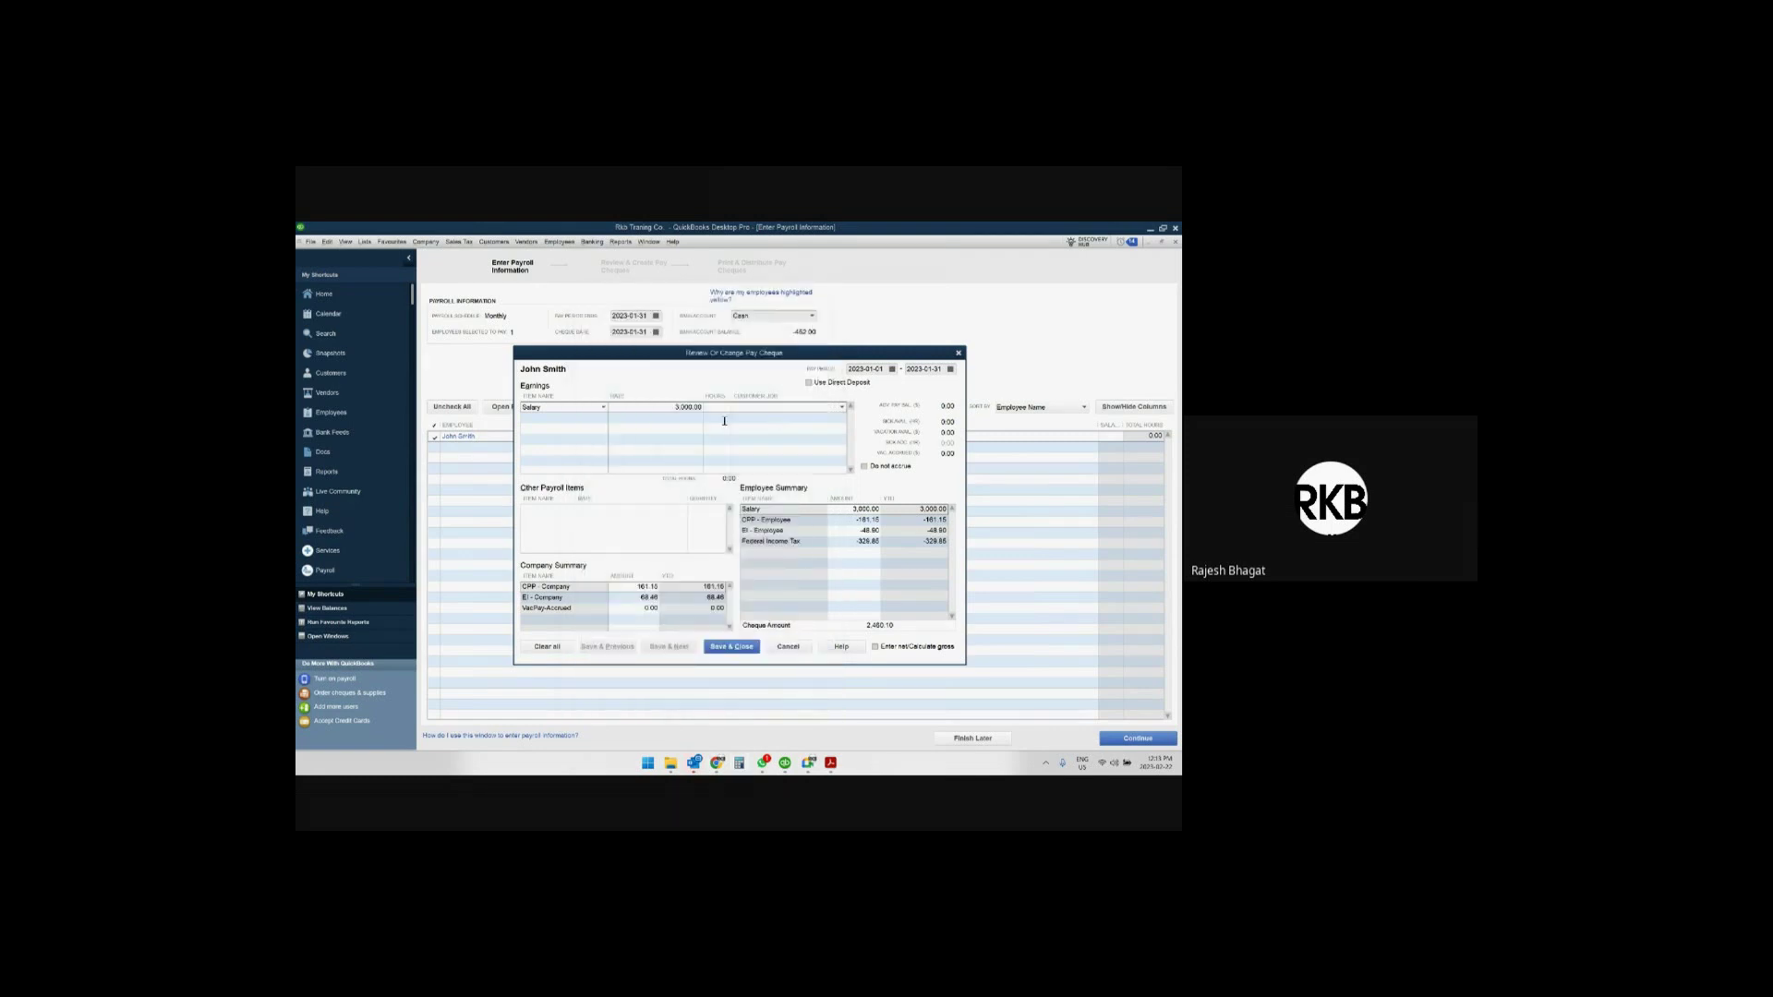
Enter 1000 hours on the pay cheque's Salary line, save the detail, and create the pay cheque.
{"action": "key", "text": "Tab"}
{"action": "left_click", "coordinate": [734, 647]}
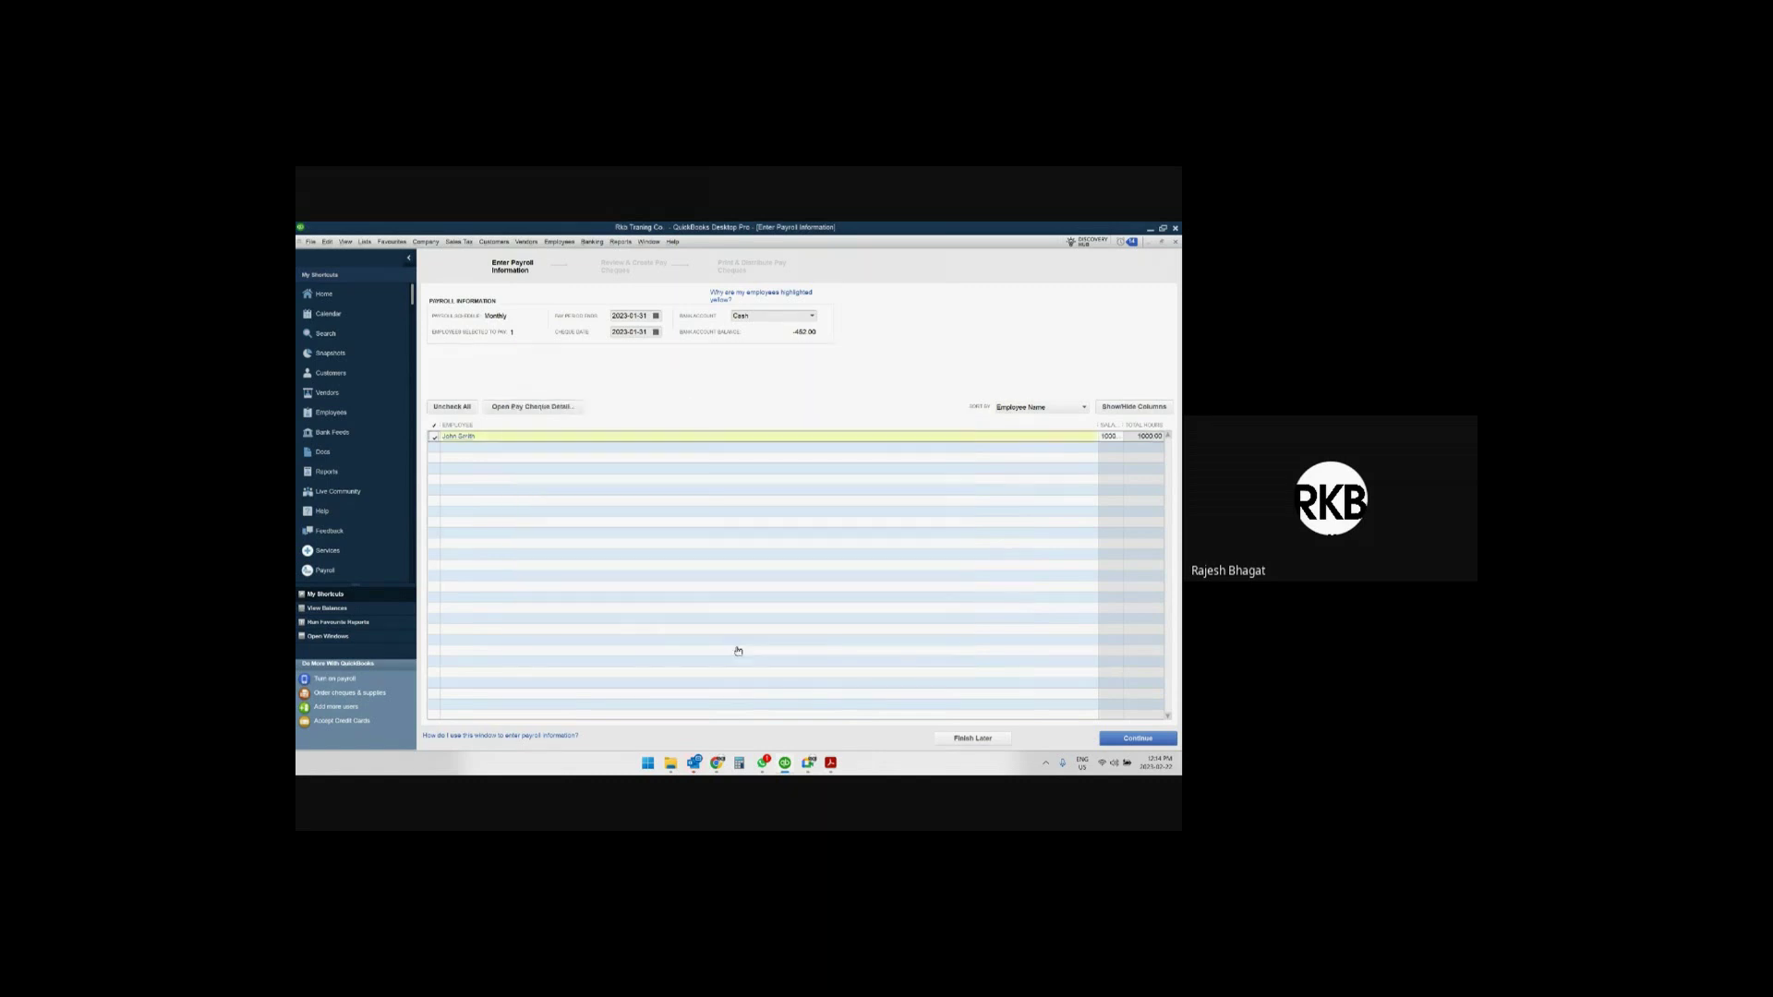
{"action": "left_click", "coordinate": [1138, 738]}
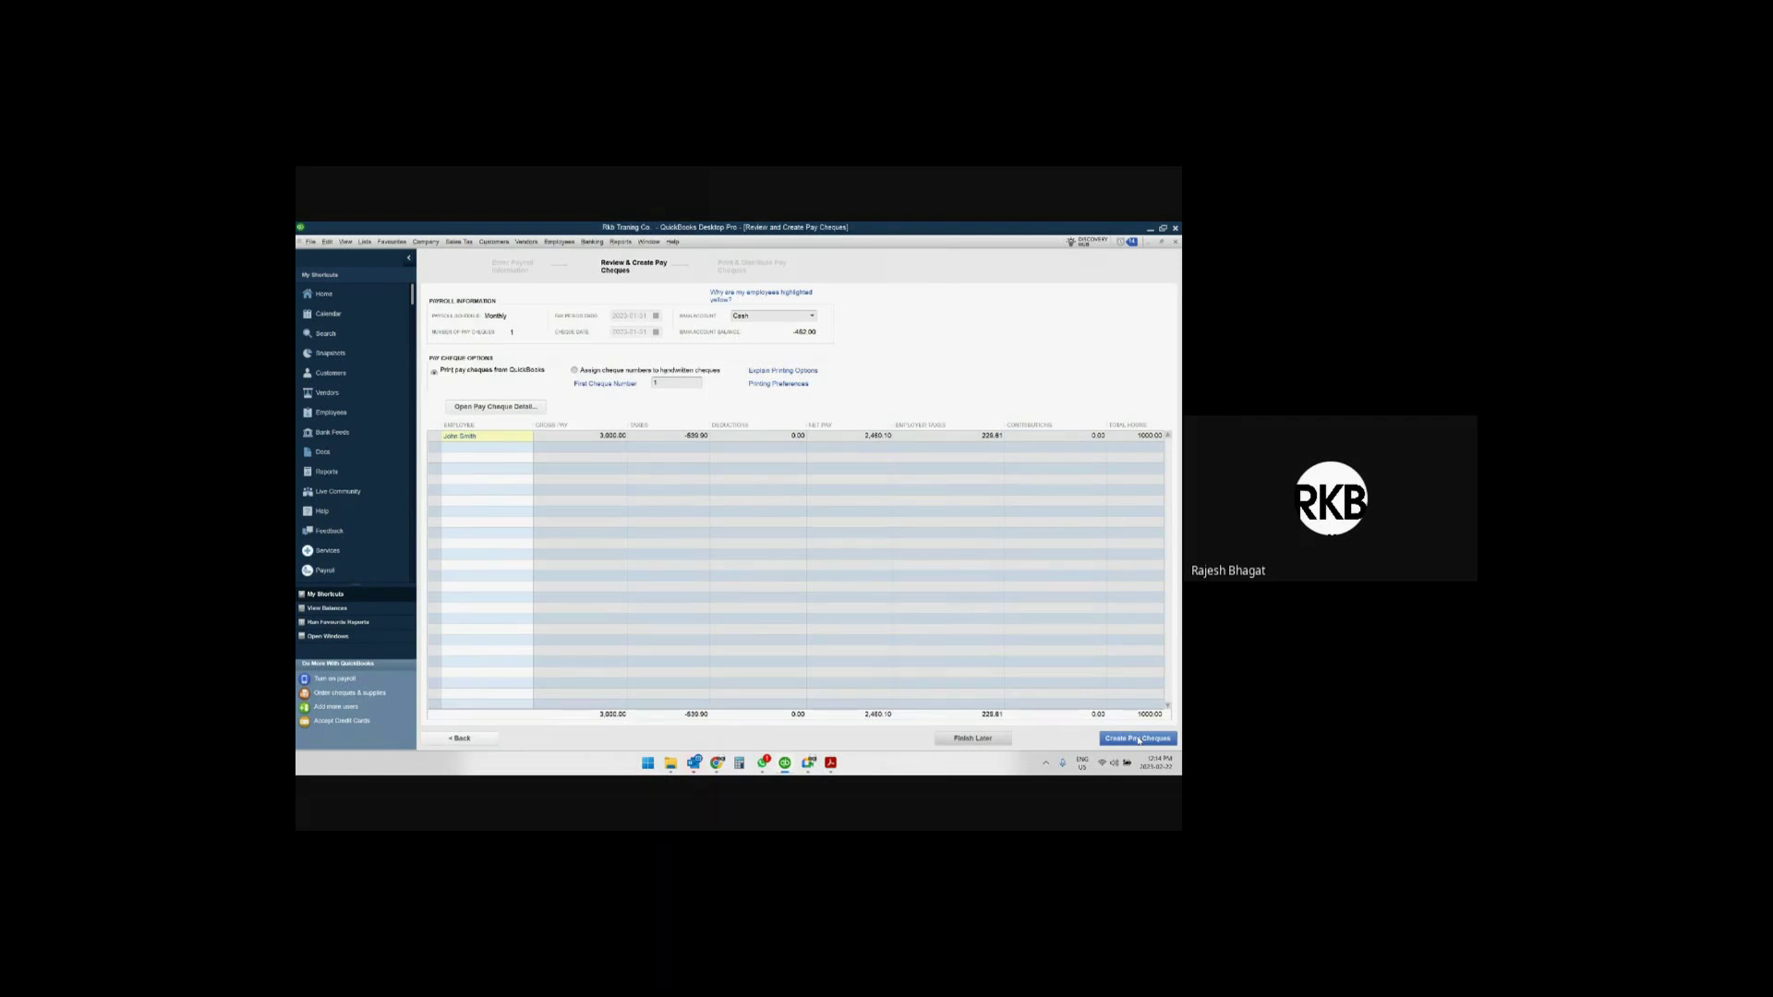
{"action": "left_click", "coordinate": [1133, 739]}
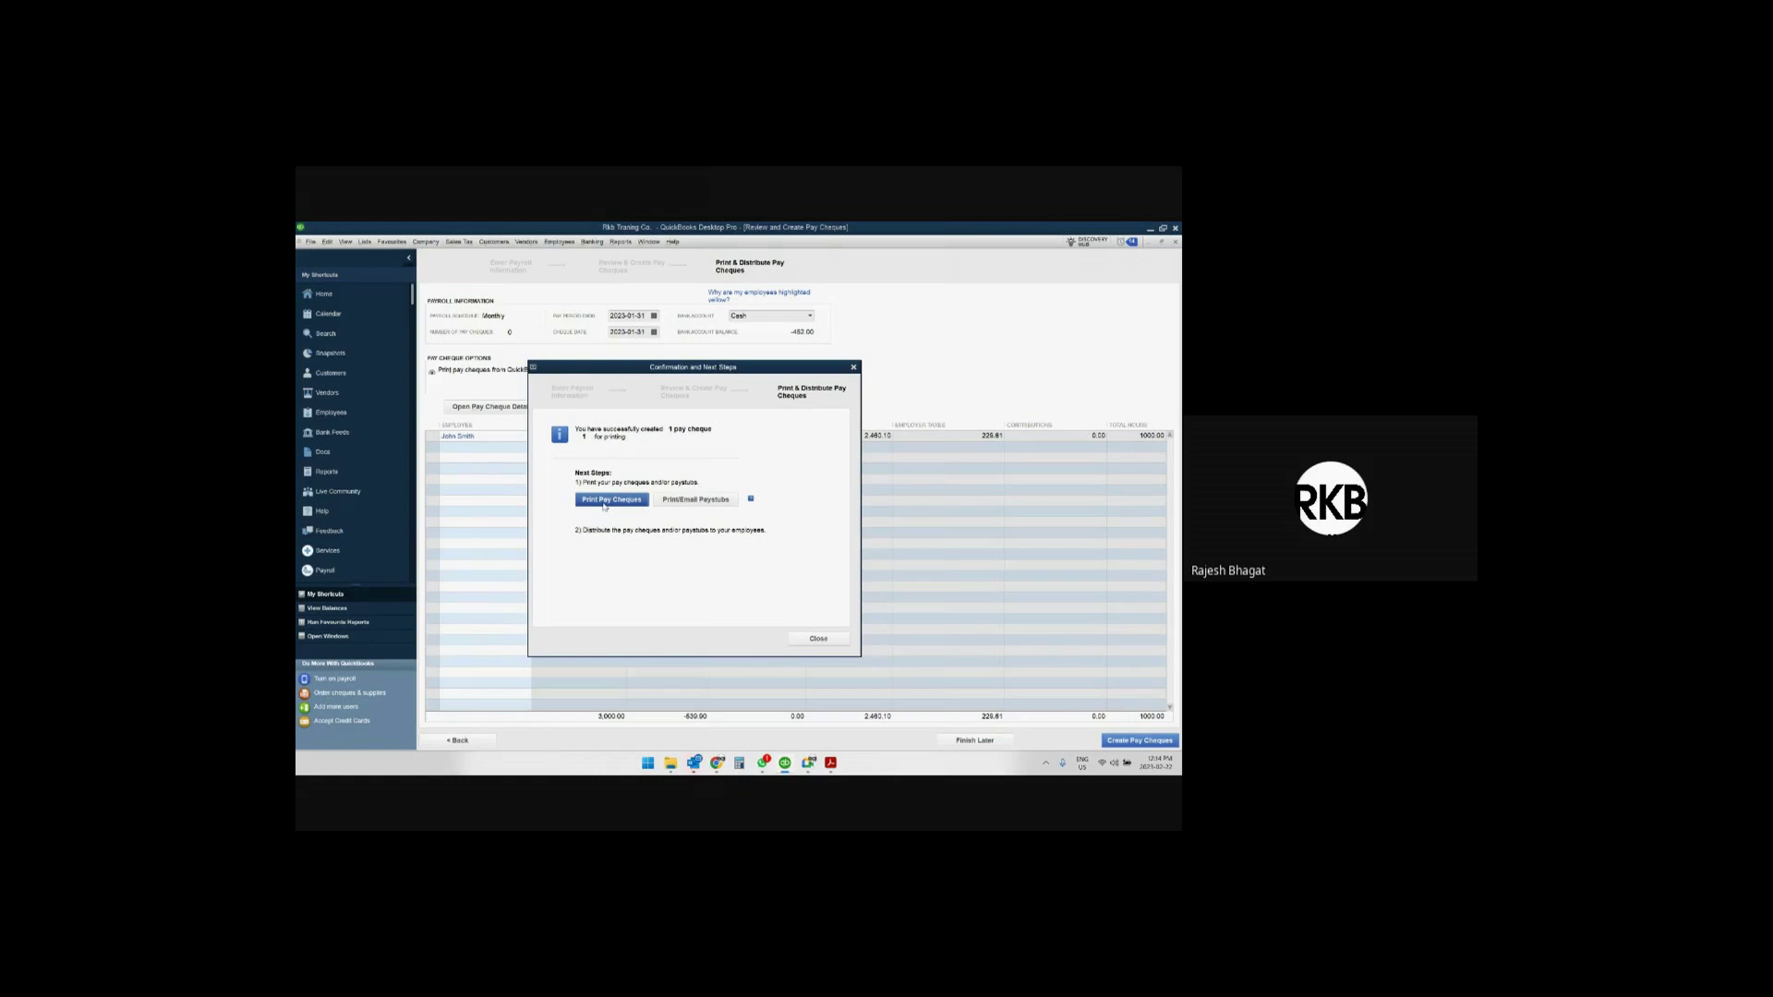
Print the employee's paystub to PDF in the TEMP folder, naming the file 01 2023 Paystub plus the employee's first name.
{"action": "left_click", "coordinate": [707, 501]}
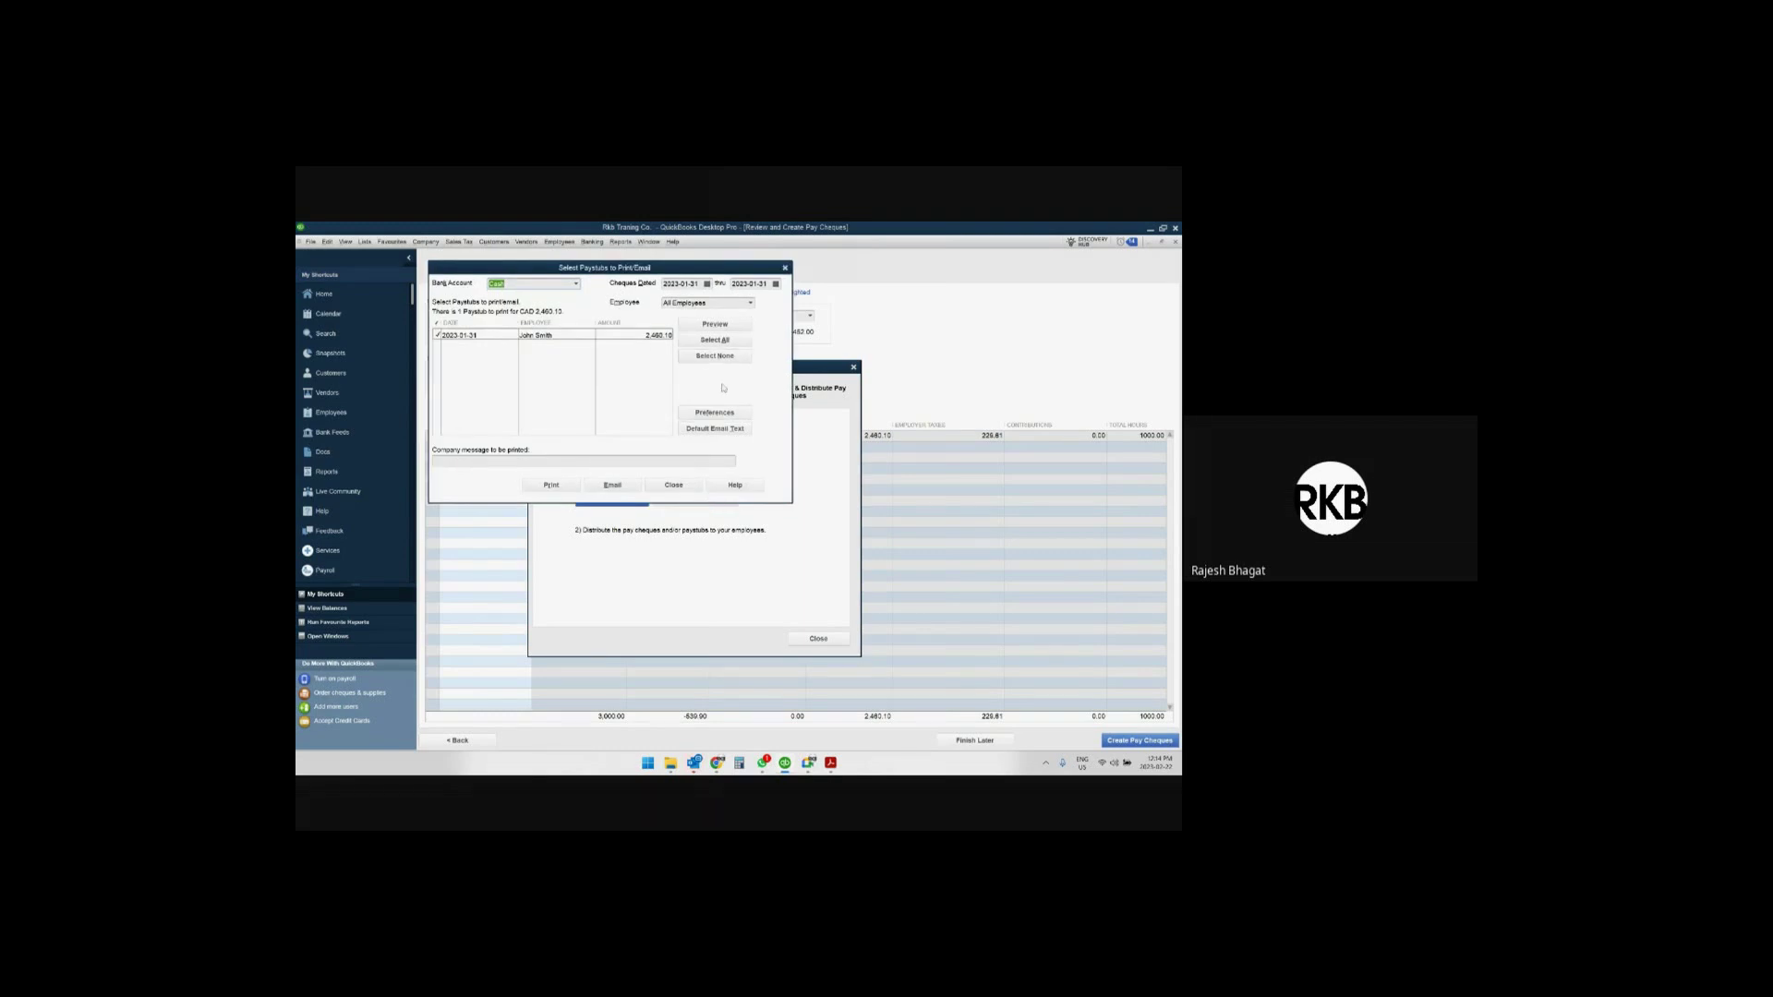
{"action": "left_click", "coordinate": [551, 485]}
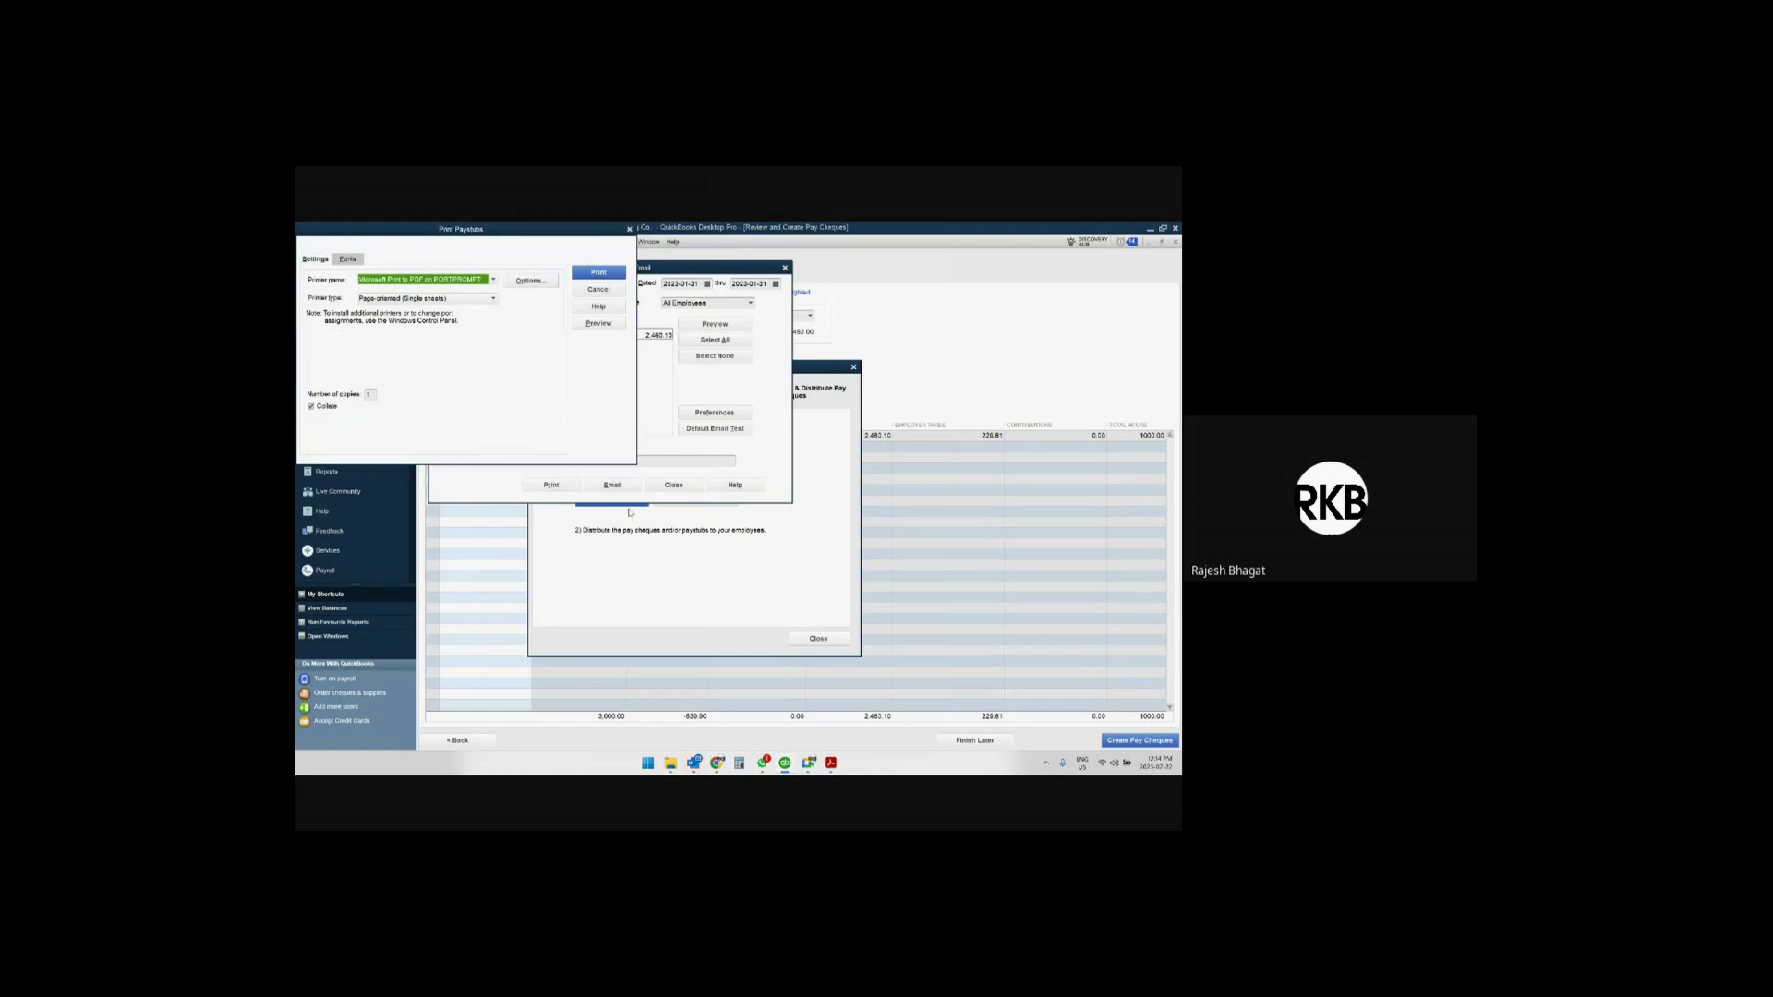
{"action": "left_click_drag", "start_coordinate": [523, 233], "coordinate": [819, 294]}
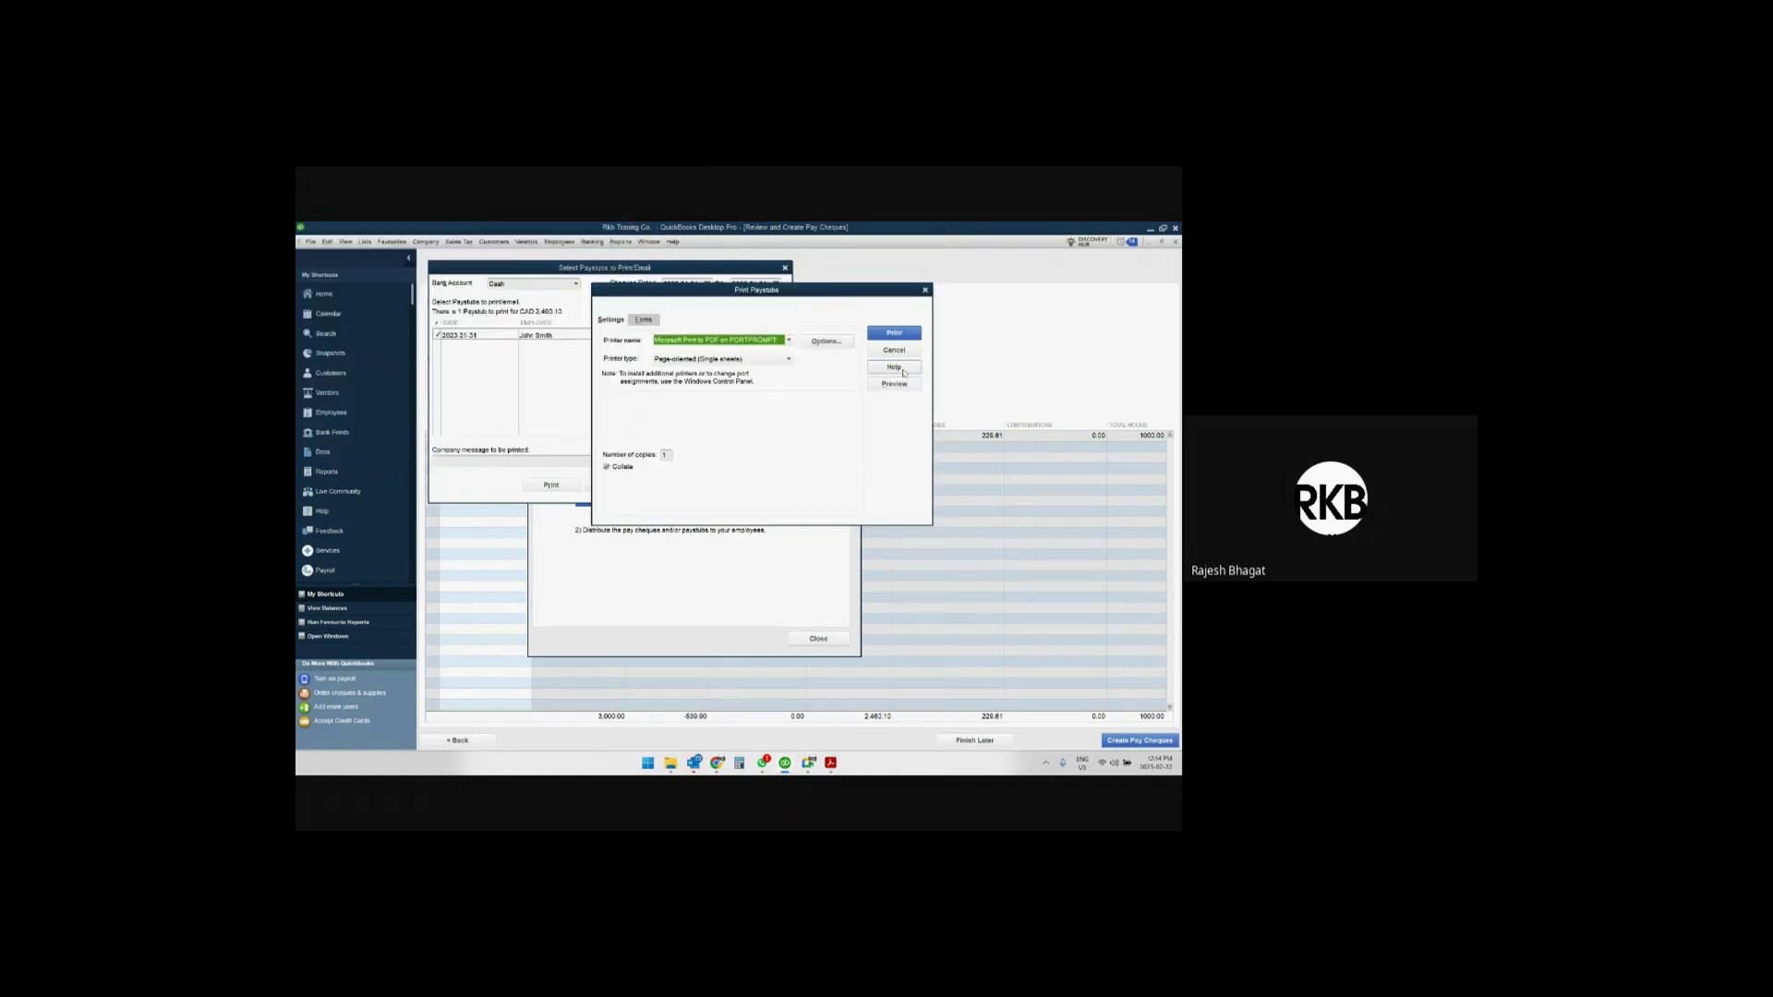
{"action": "left_click", "coordinate": [899, 337]}
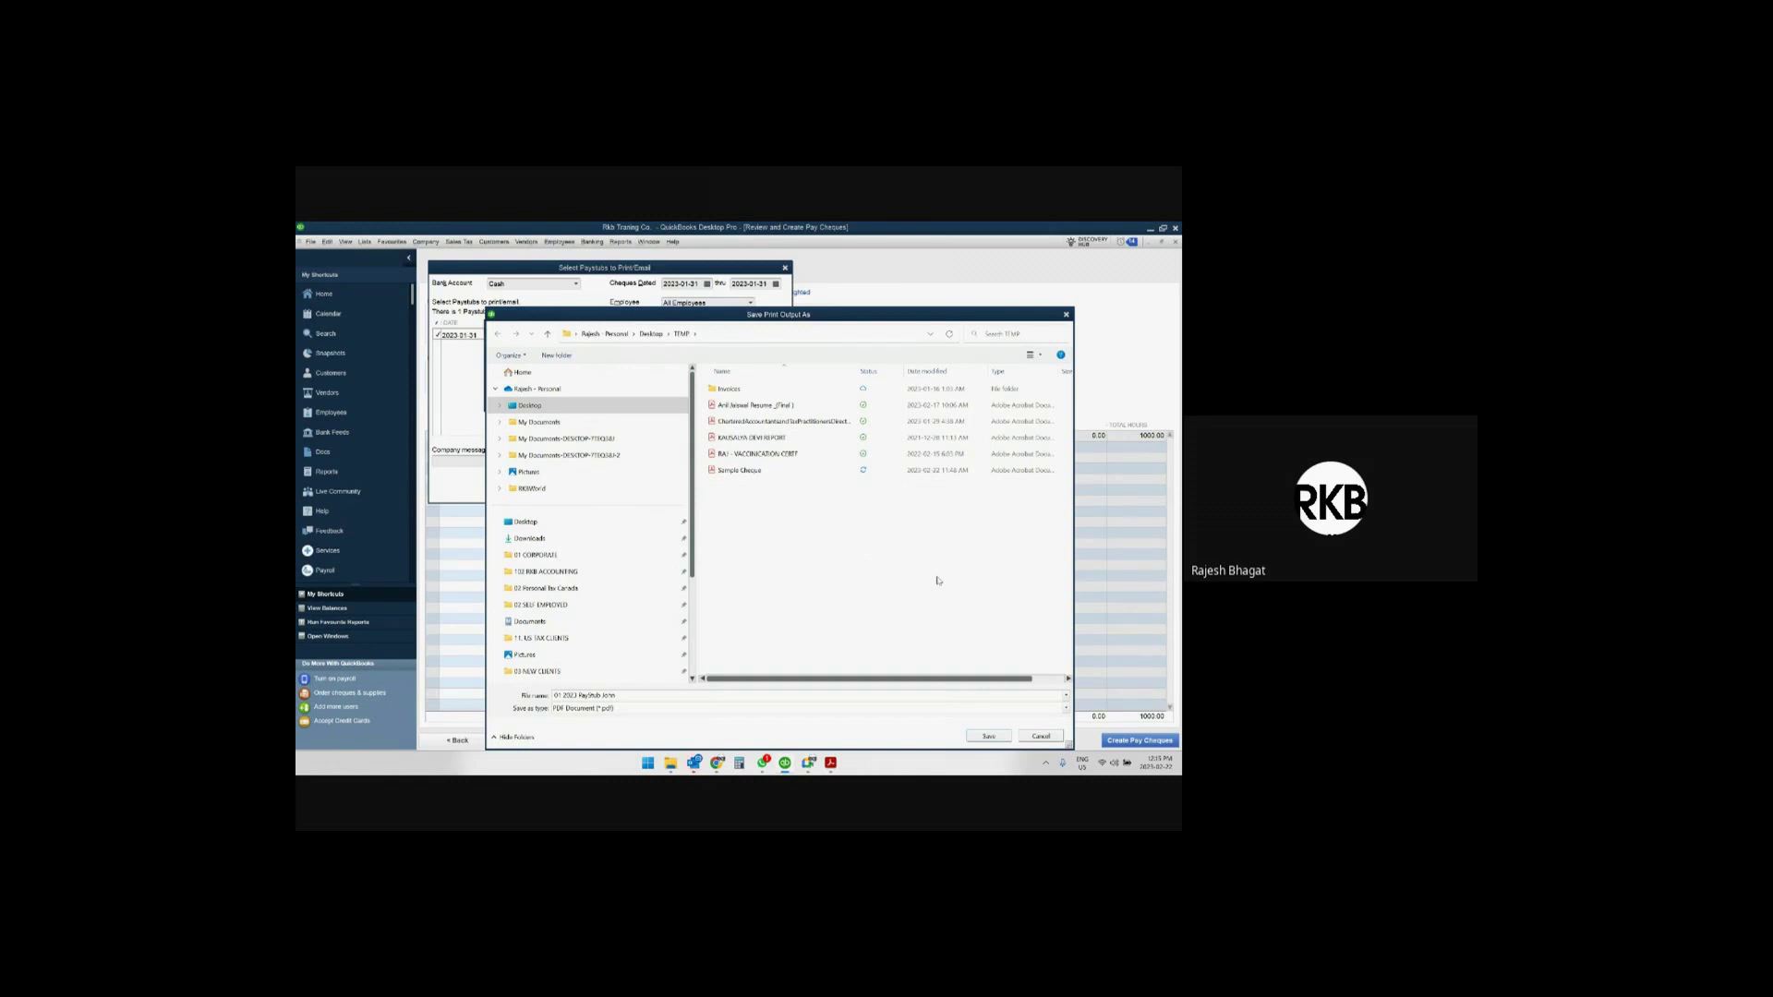
{"action": "left_click", "coordinate": [990, 737]}
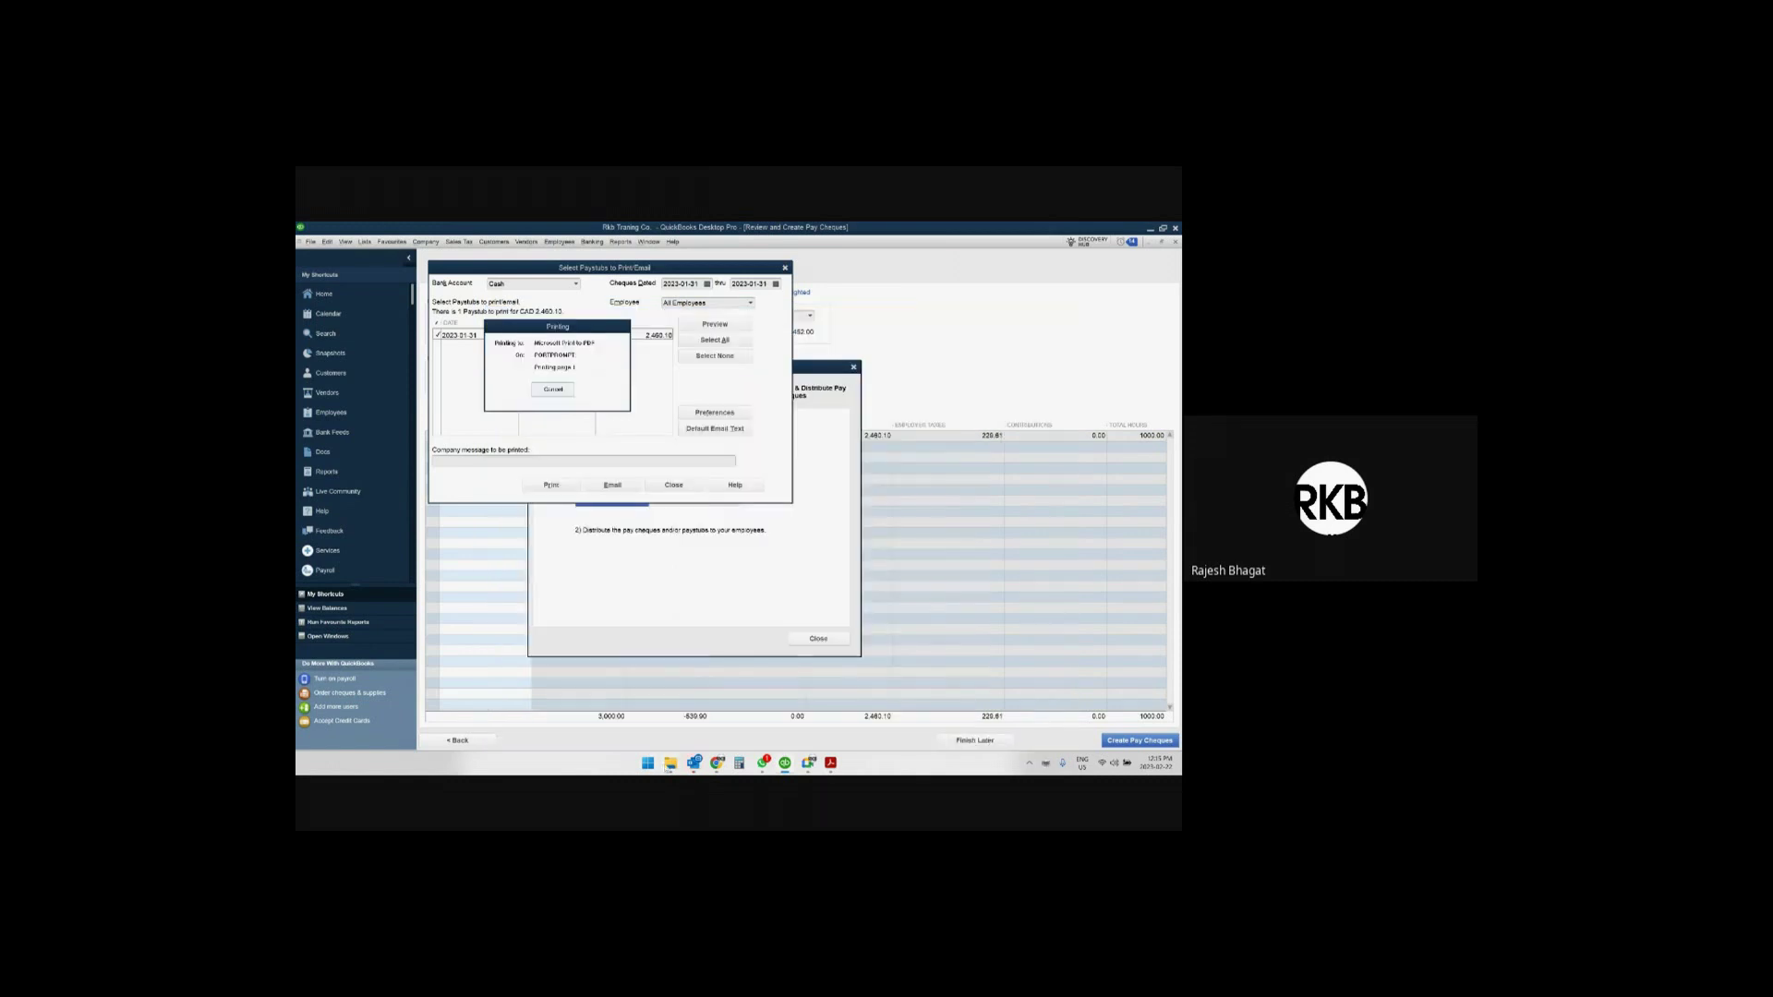
Open the 01 2023 Paystub PDF from the TEMP folder and look over its contents.
{"action": "mouse_move", "coordinate": [670, 764]}
{"action": "left_click", "coordinate": [741, 728]}
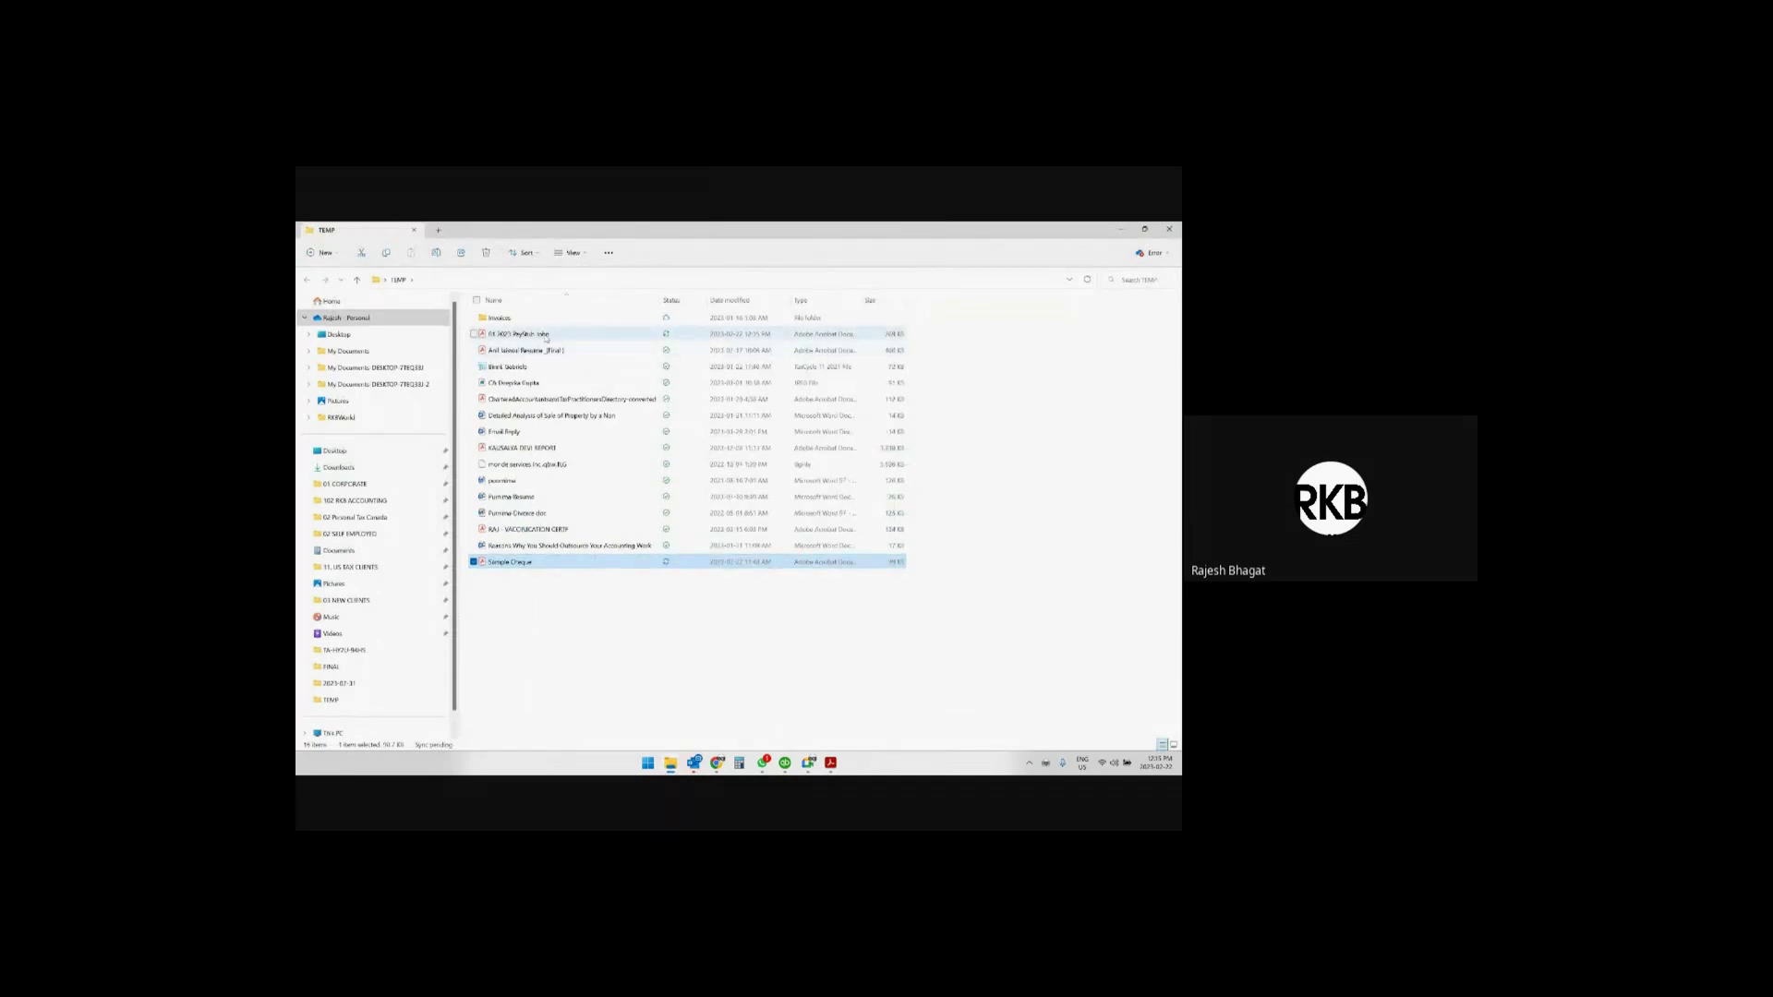
{"action": "double_click", "coordinate": [547, 334]}
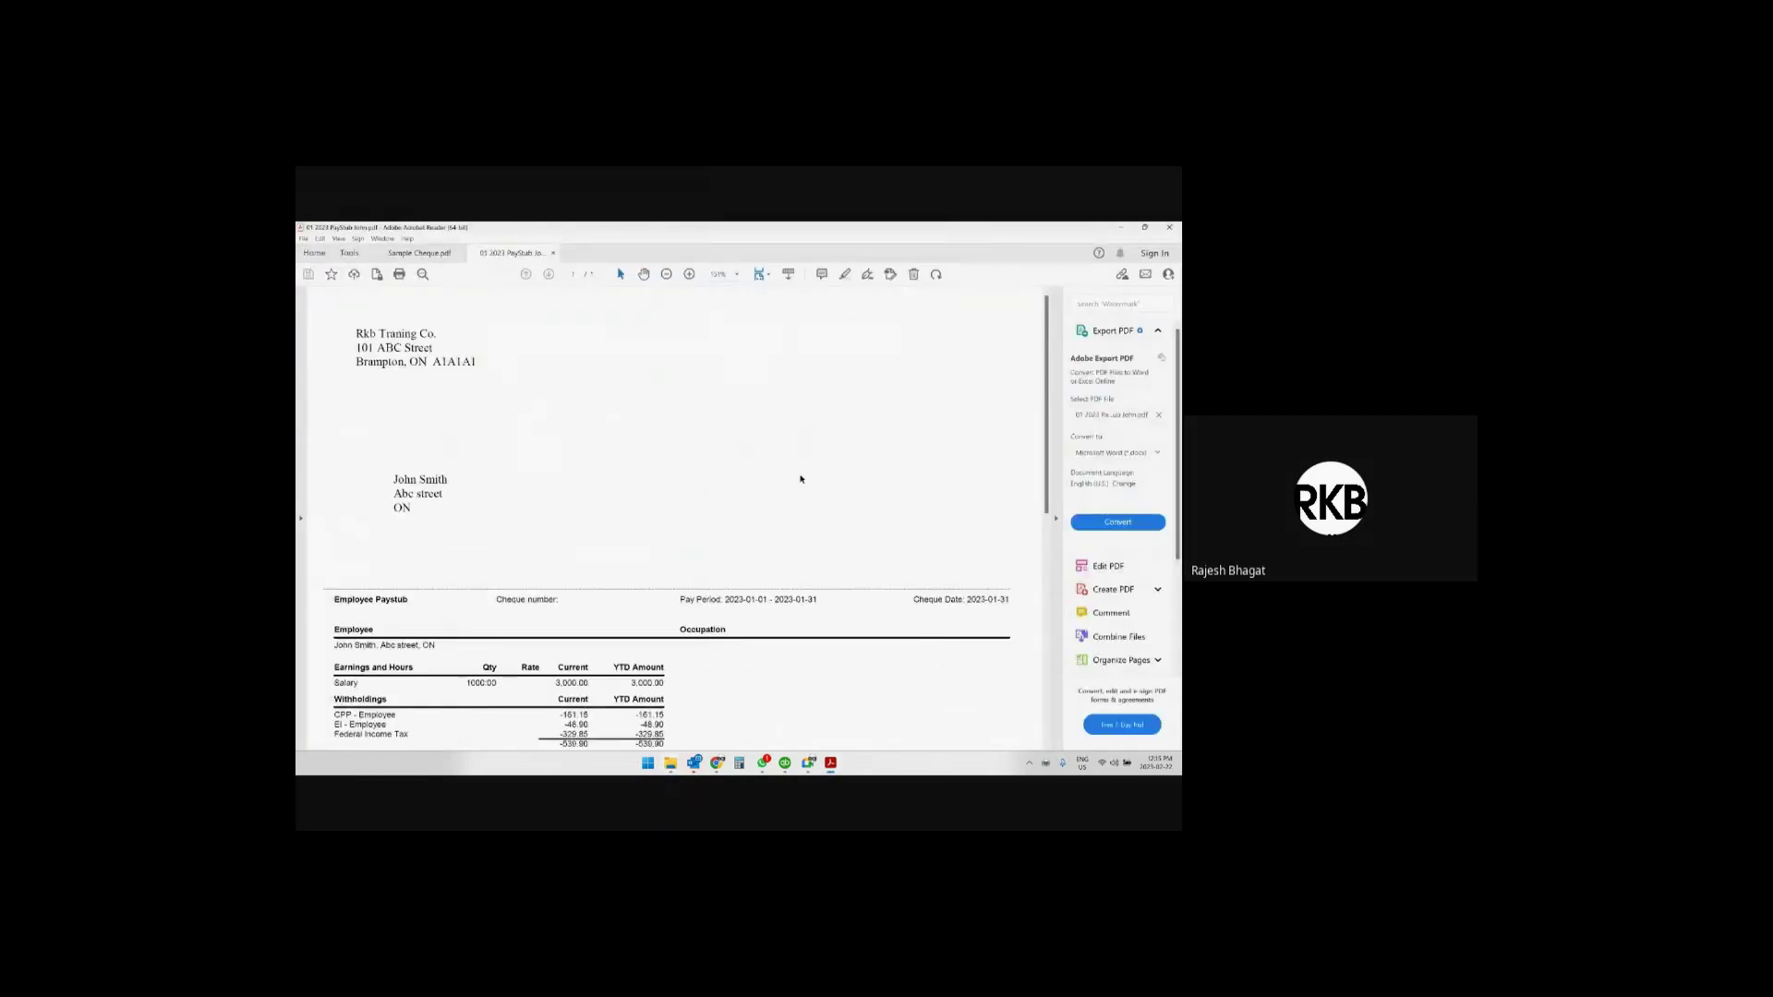
{"action": "scroll", "coordinate": [804, 478], "scroll_direction": "down", "scroll_amount": 1}
{"action": "scroll", "coordinate": [804, 476], "scroll_direction": "down", "scroll_amount": 1}
{"action": "scroll", "coordinate": [801, 474], "scroll_direction": "up", "scroll_amount": 2}
Check the Sample Cheque PDF, then examine the paystub's earnings, withholdings, net pay and year-to-date amounts.
{"action": "left_click", "coordinate": [422, 253]}
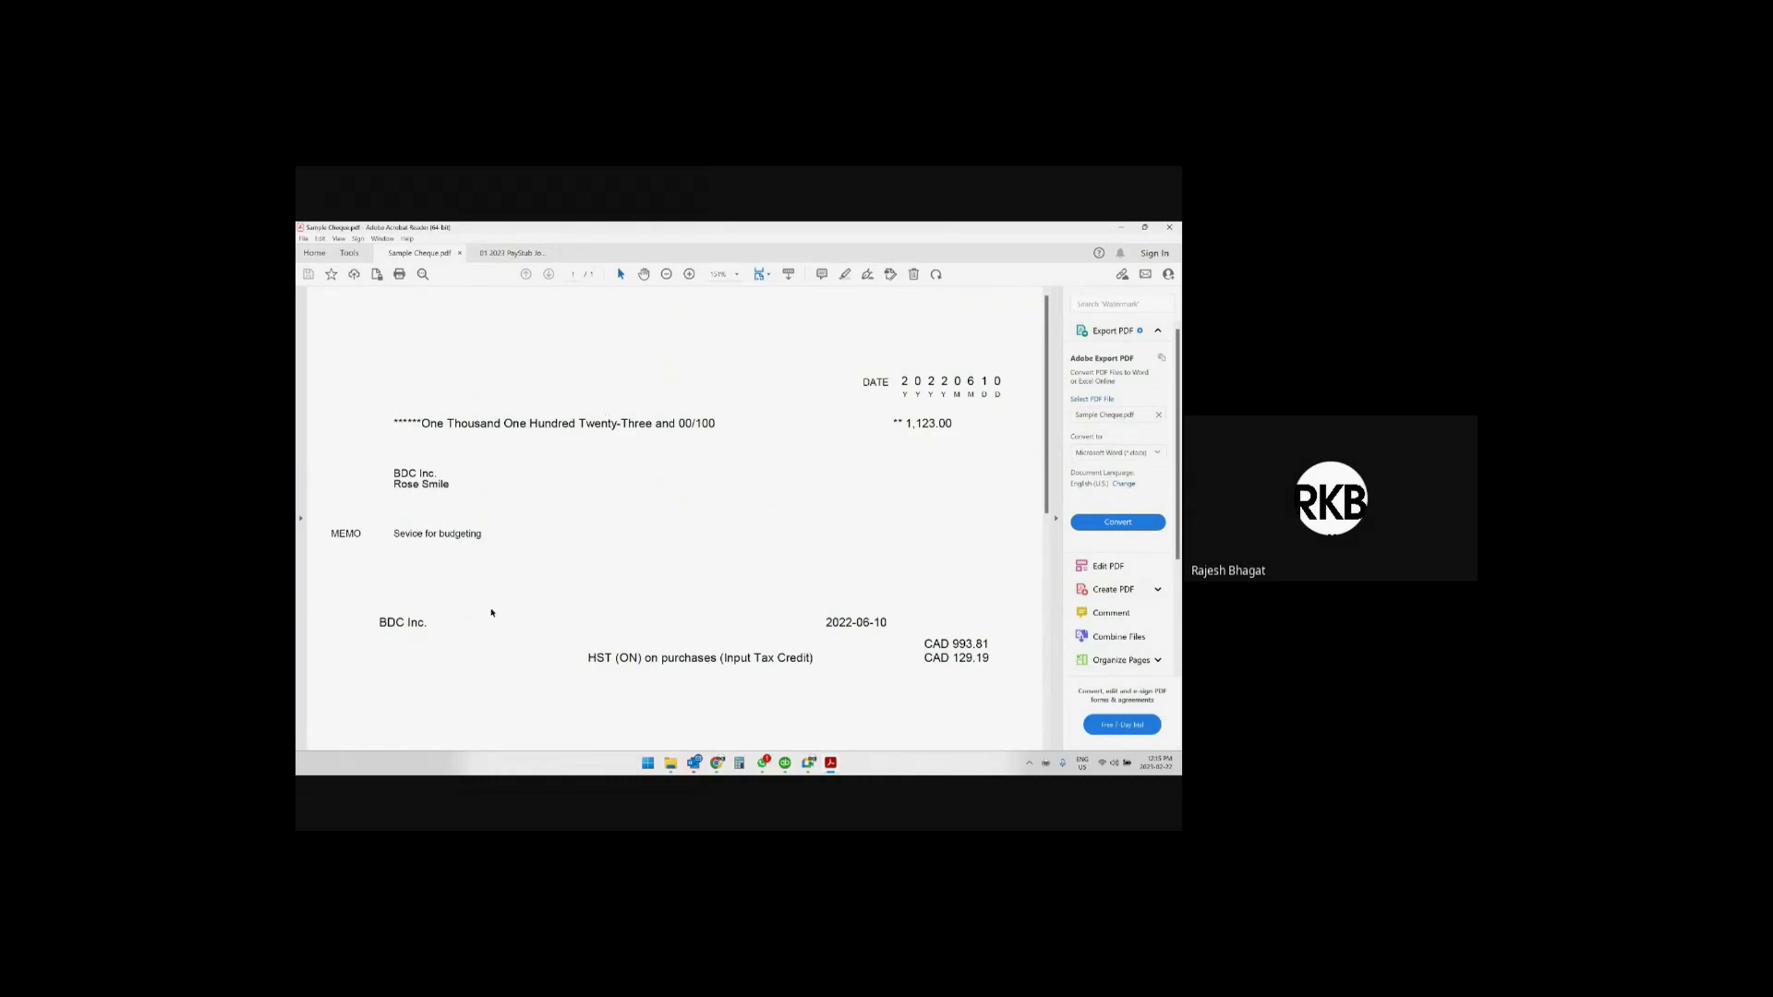
{"action": "key", "text": "ctrl+Tab"}
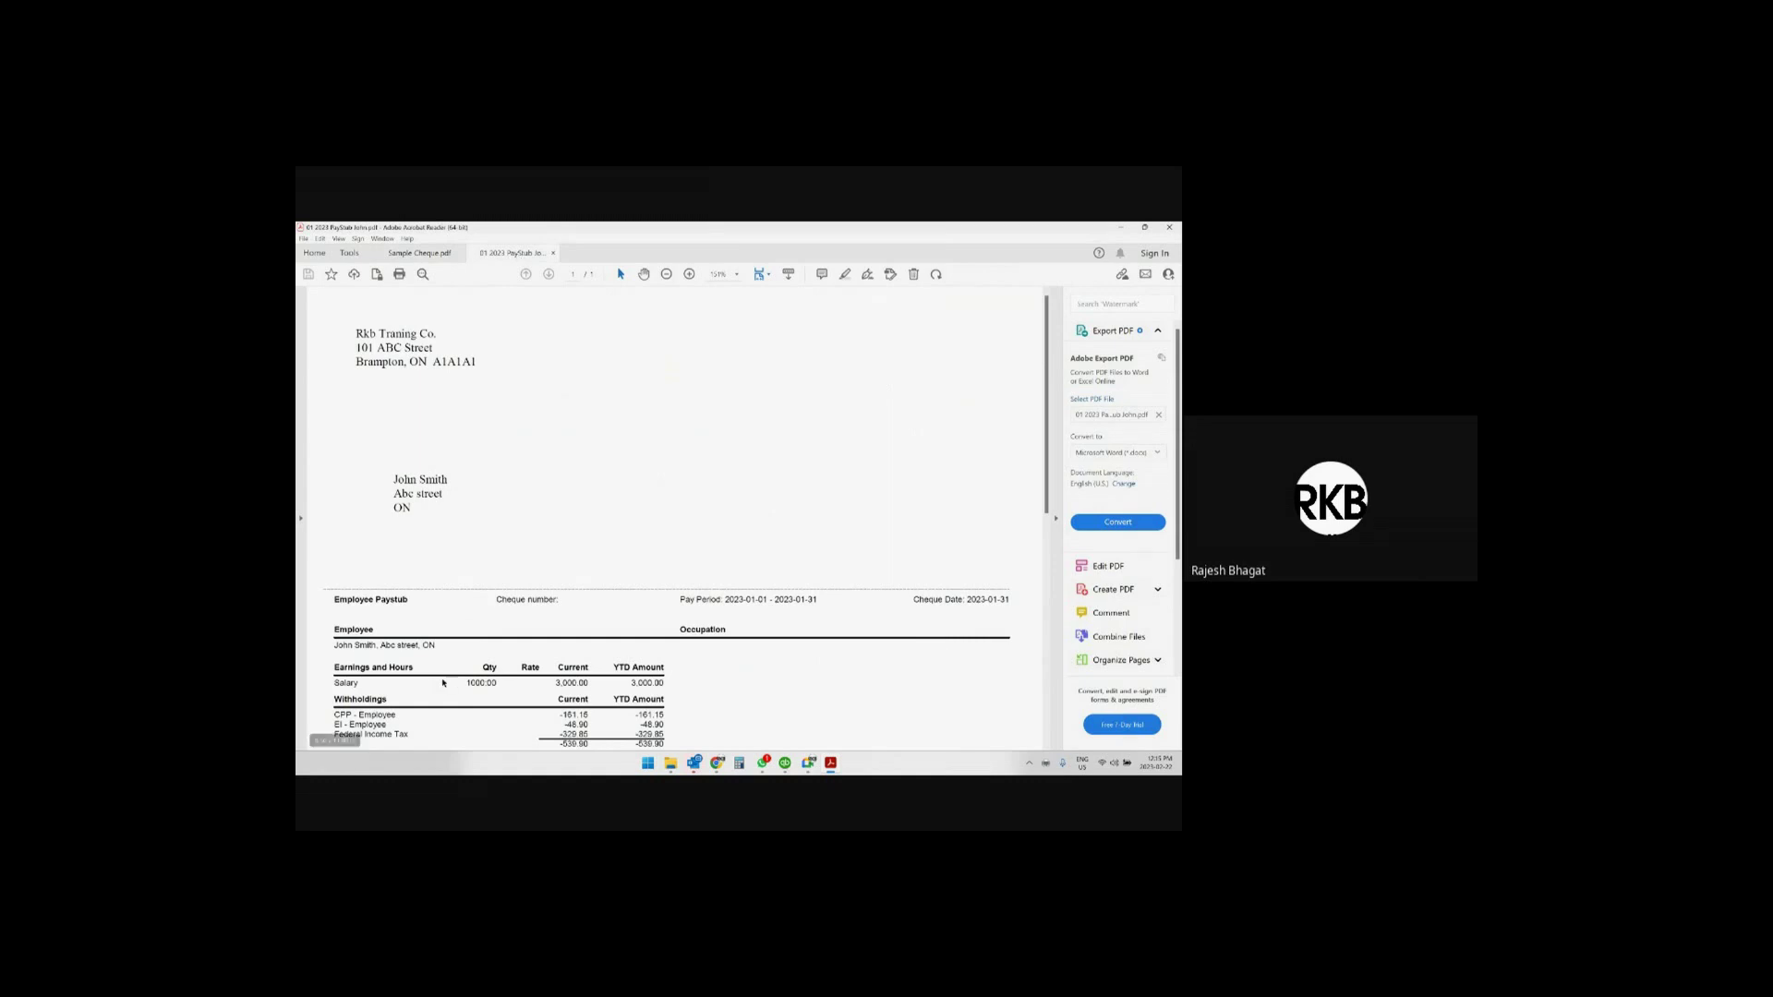
{"action": "scroll", "coordinate": [443, 684], "scroll_direction": "down", "scroll_amount": 1}
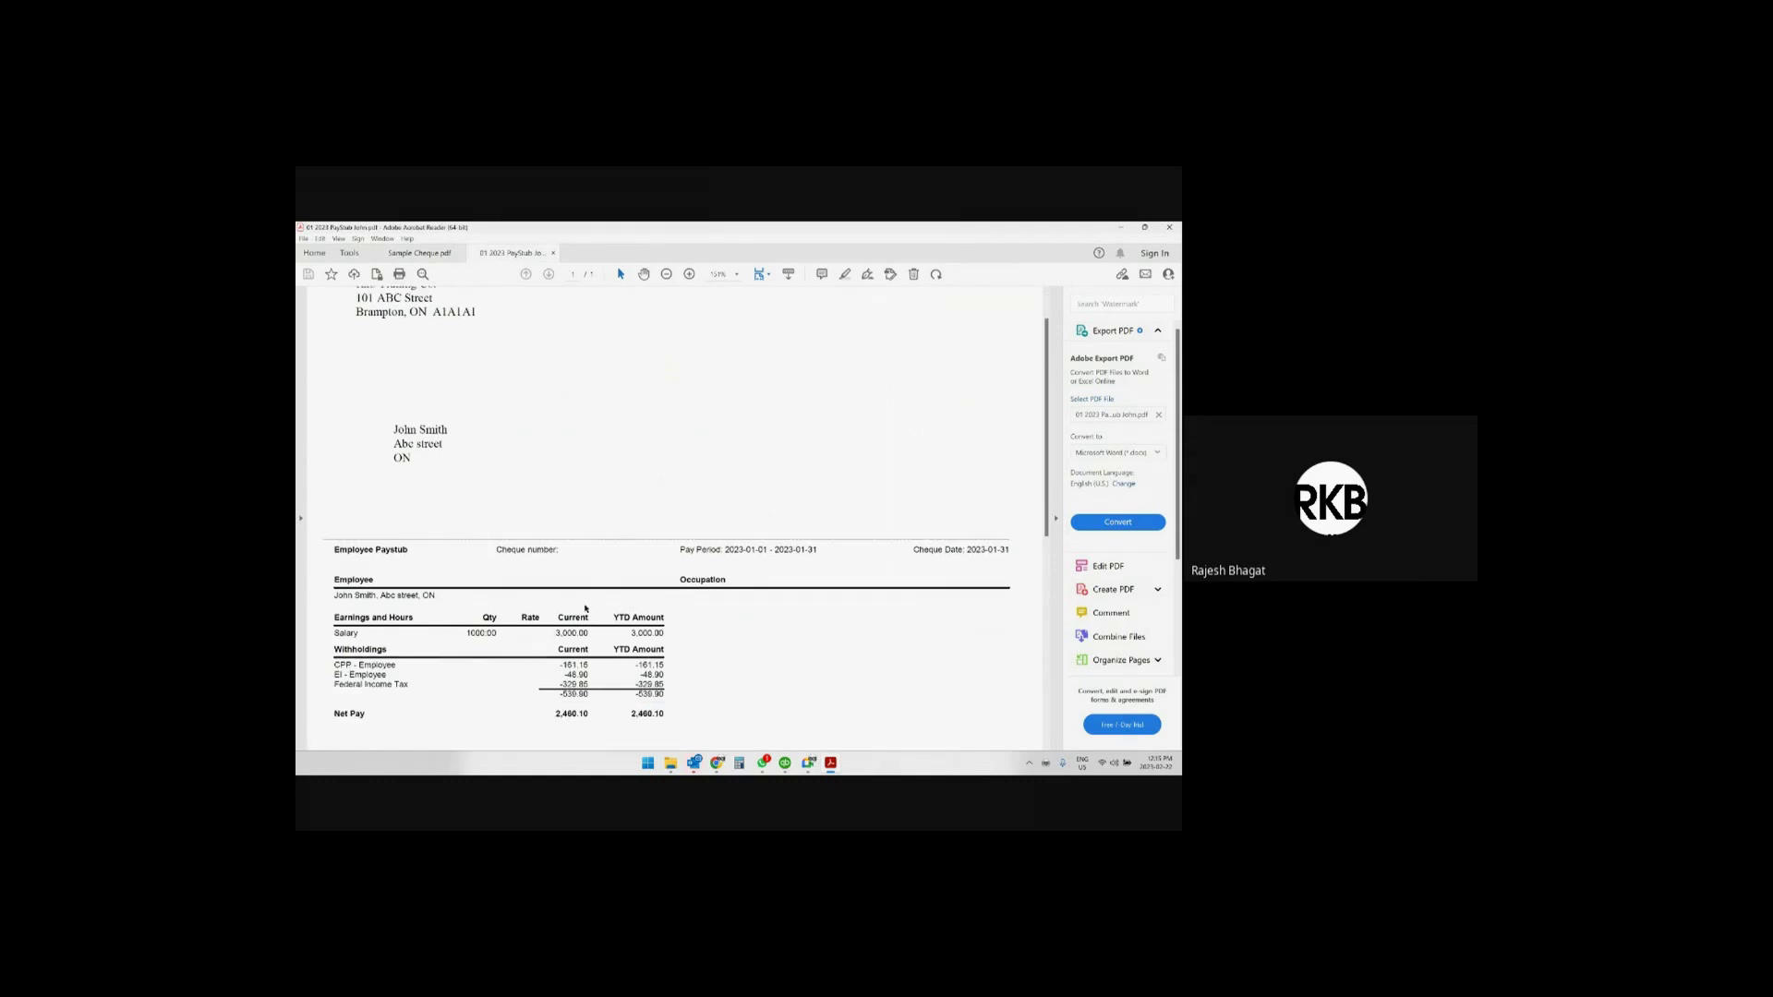
{"action": "scroll", "coordinate": [586, 609], "scroll_direction": "down", "scroll_amount": 1}
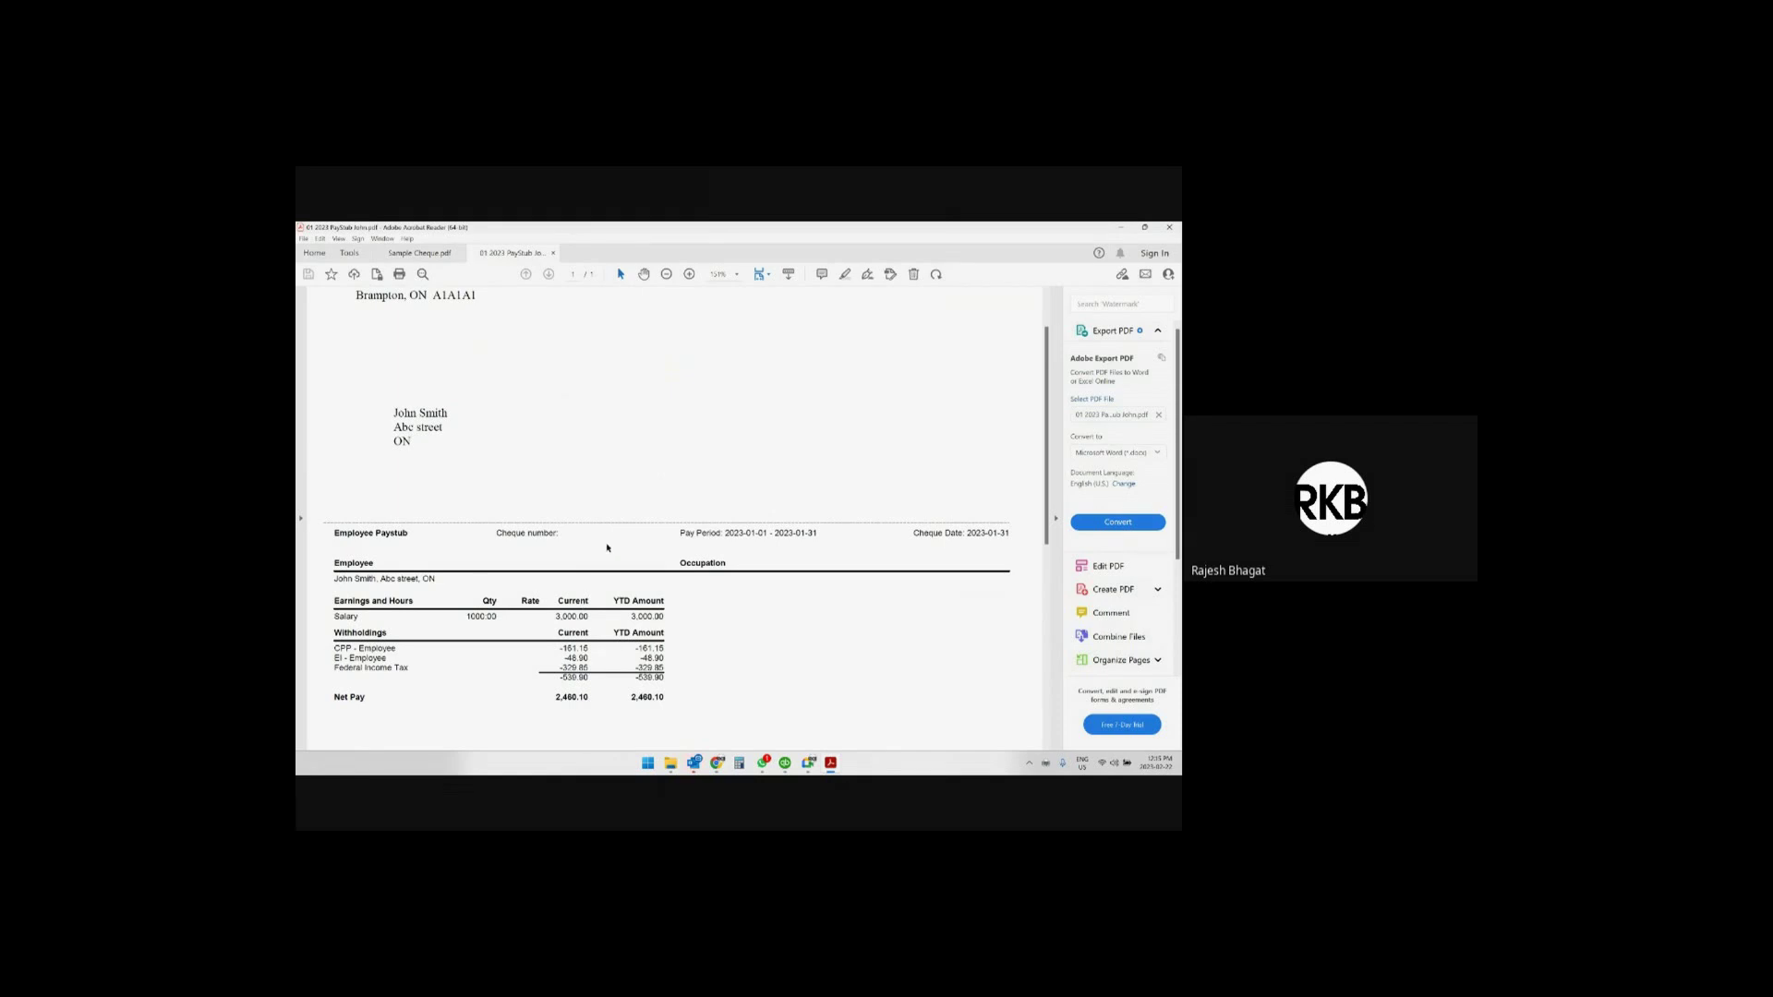
{"action": "scroll", "coordinate": [606, 545], "scroll_direction": "down", "scroll_amount": 3}
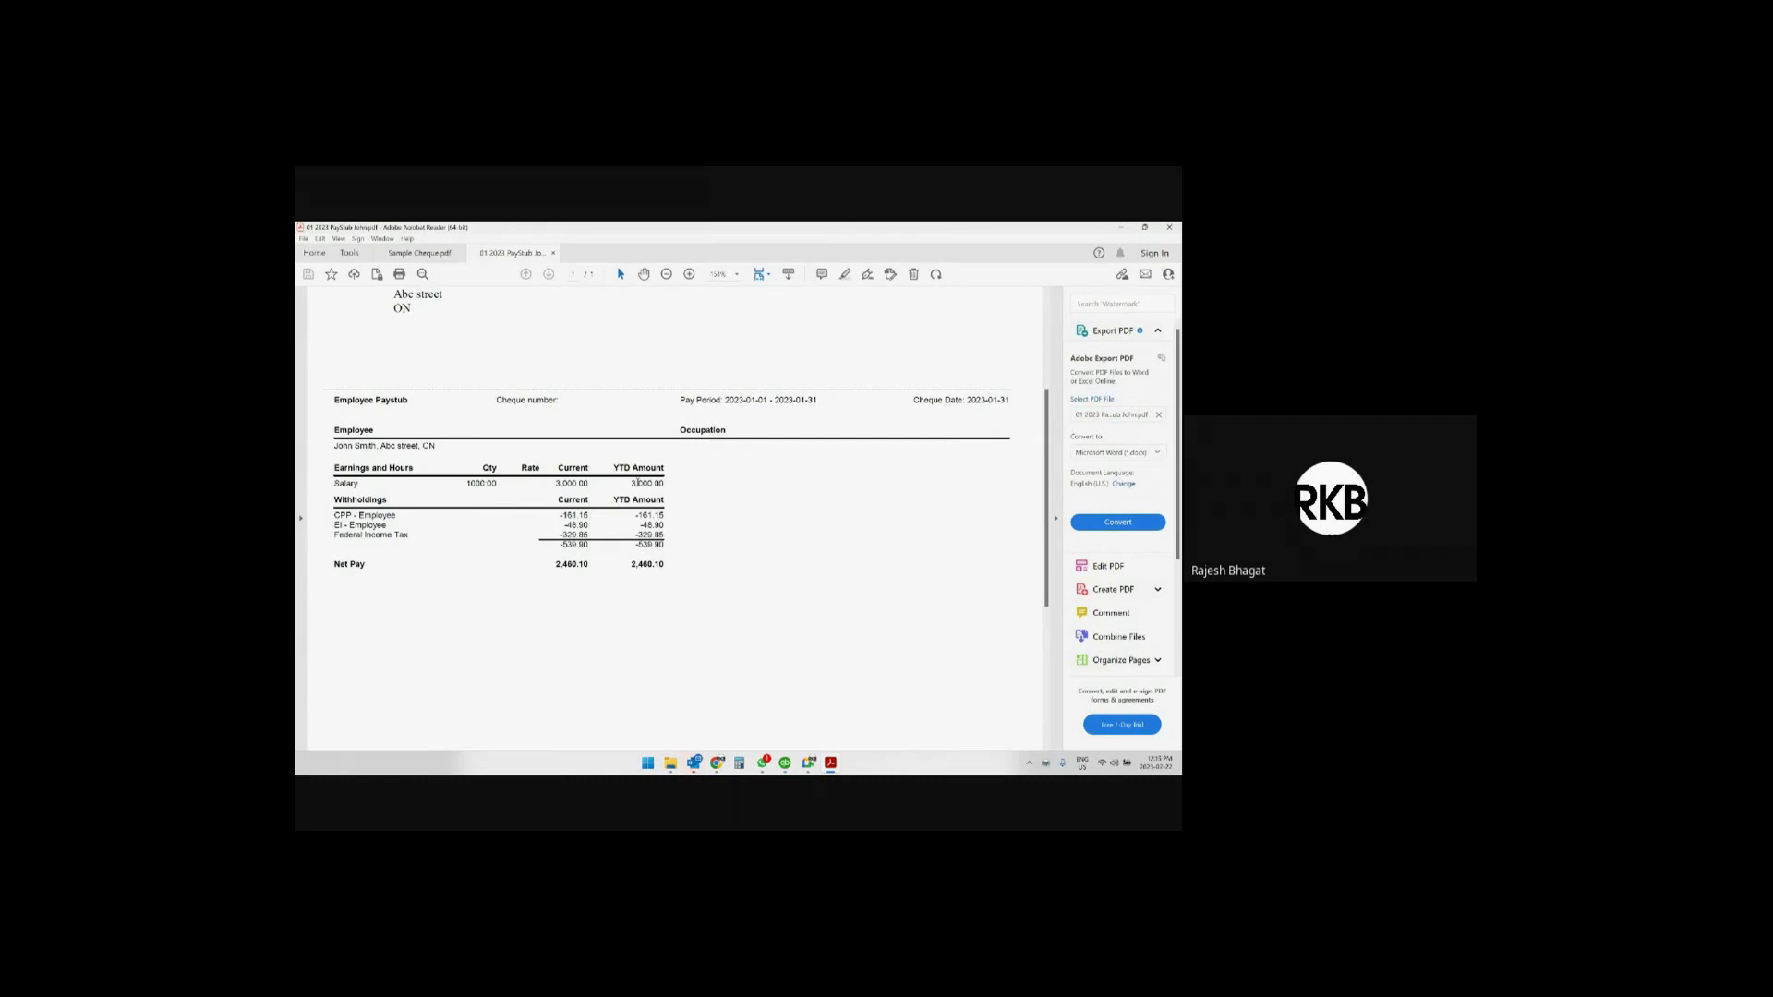
{"action": "scroll", "coordinate": [638, 483], "scroll_direction": "up", "scroll_amount": 2}
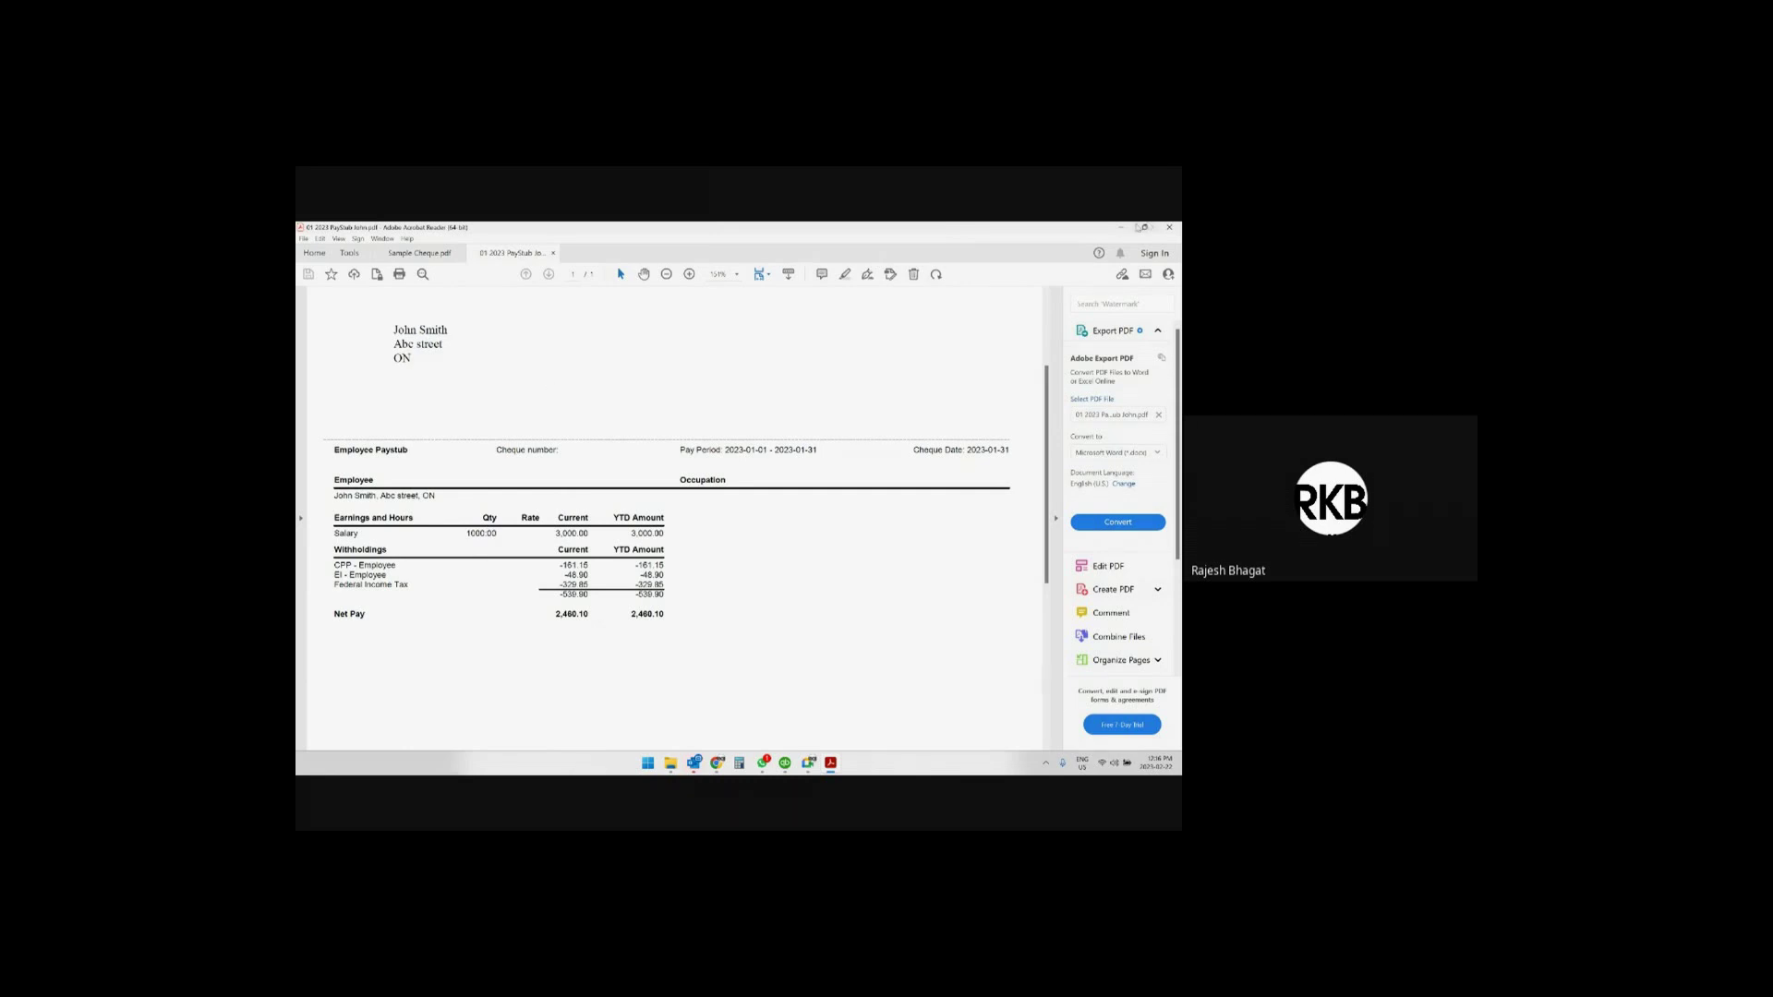
Return to QuickBooks and close the pay cheque confirmation dialog.
{"action": "left_click", "coordinate": [1121, 227]}
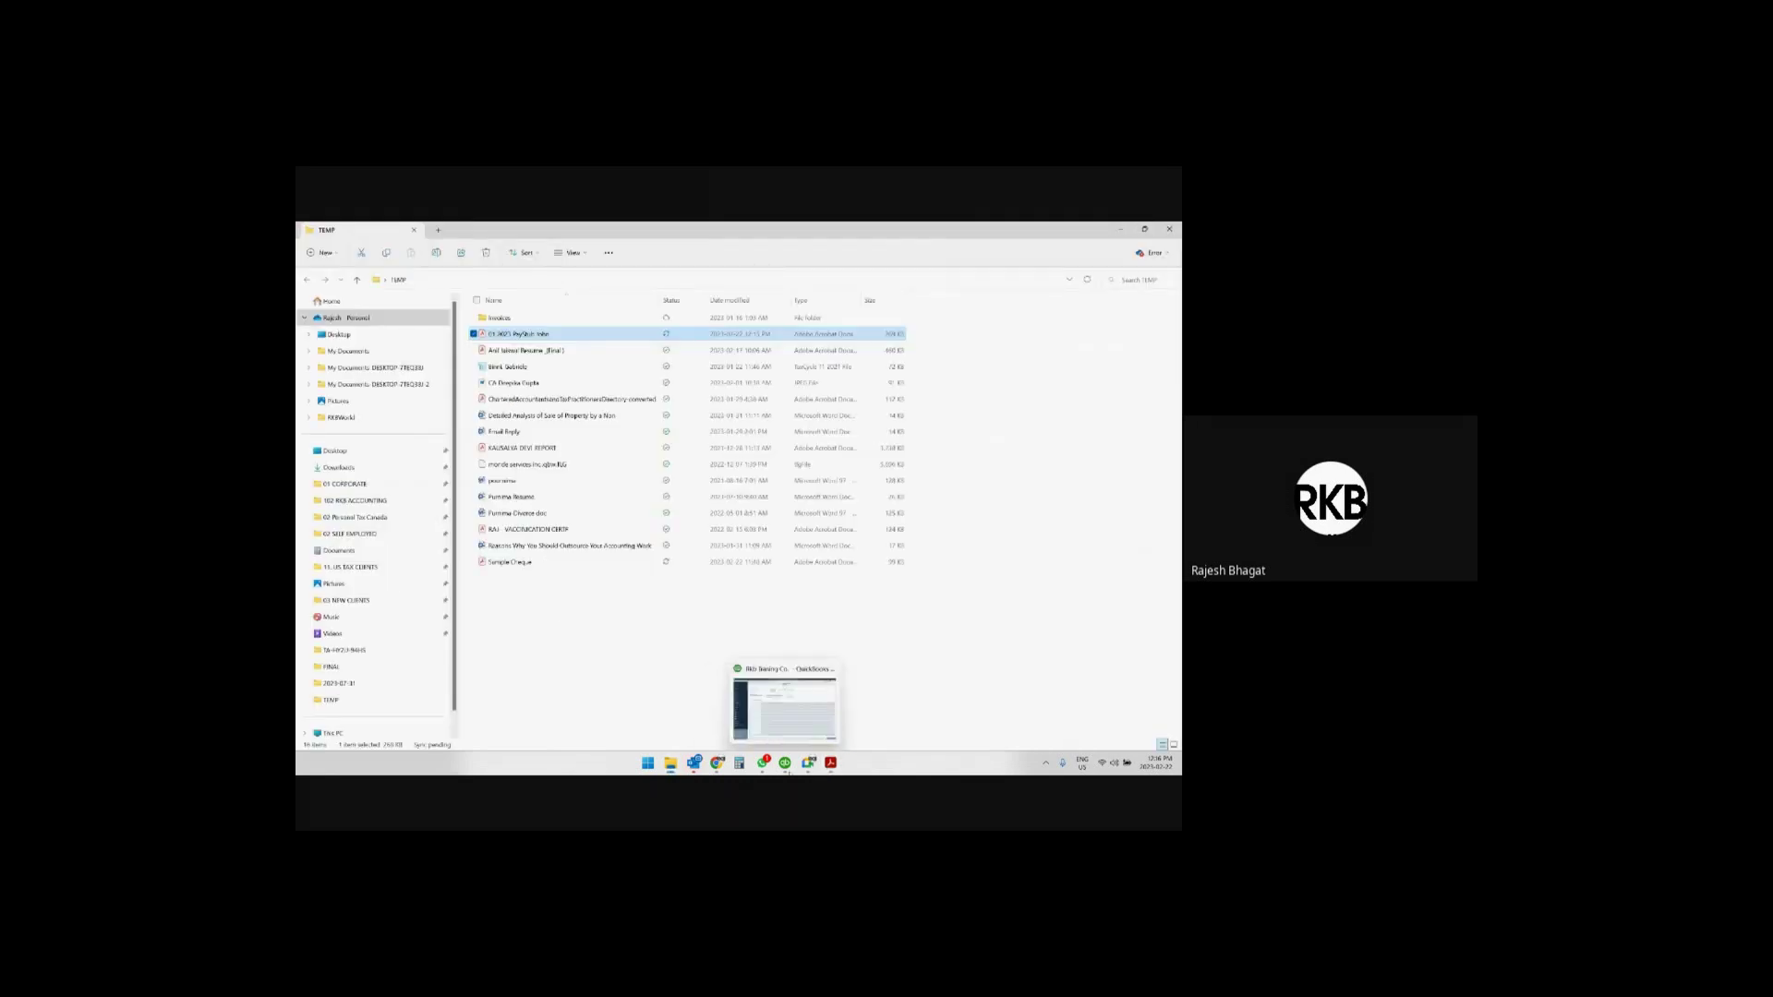
{"action": "left_click", "coordinate": [784, 764]}
{"action": "left_click", "coordinate": [818, 638]}
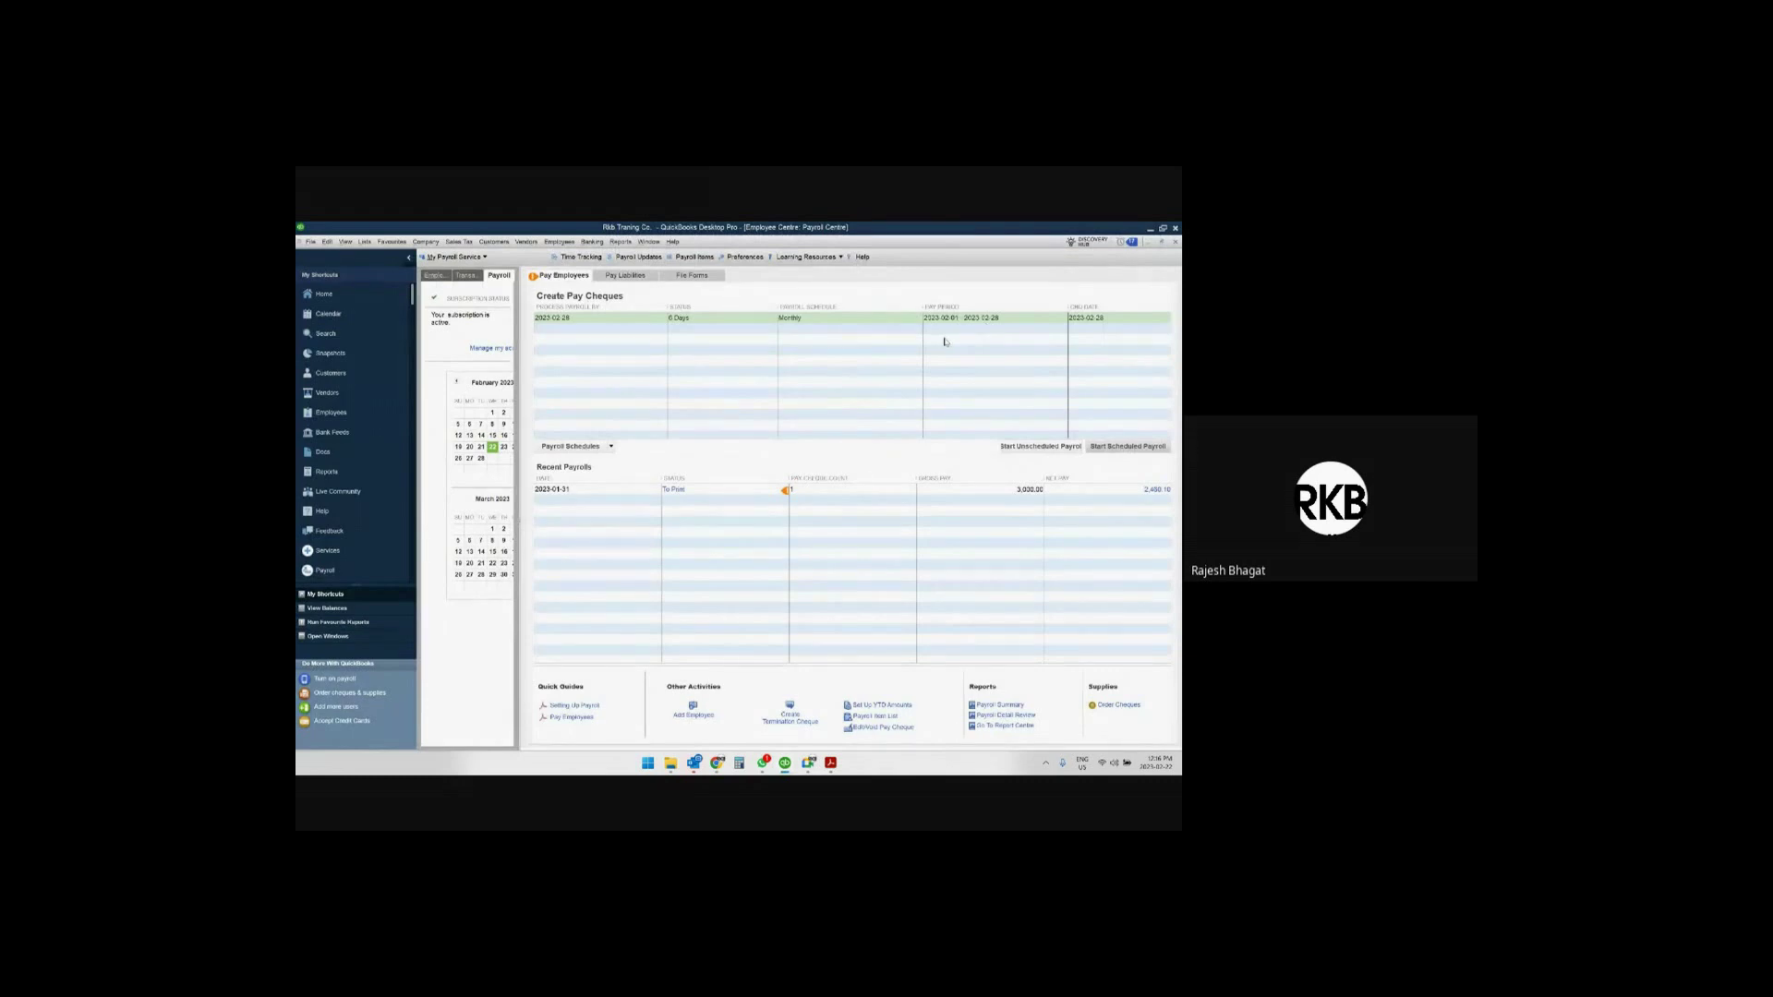
Open the PD7A Summary payroll report for January 2023, review the remittance for the period, and close it.
{"action": "left_click", "coordinate": [620, 242]}
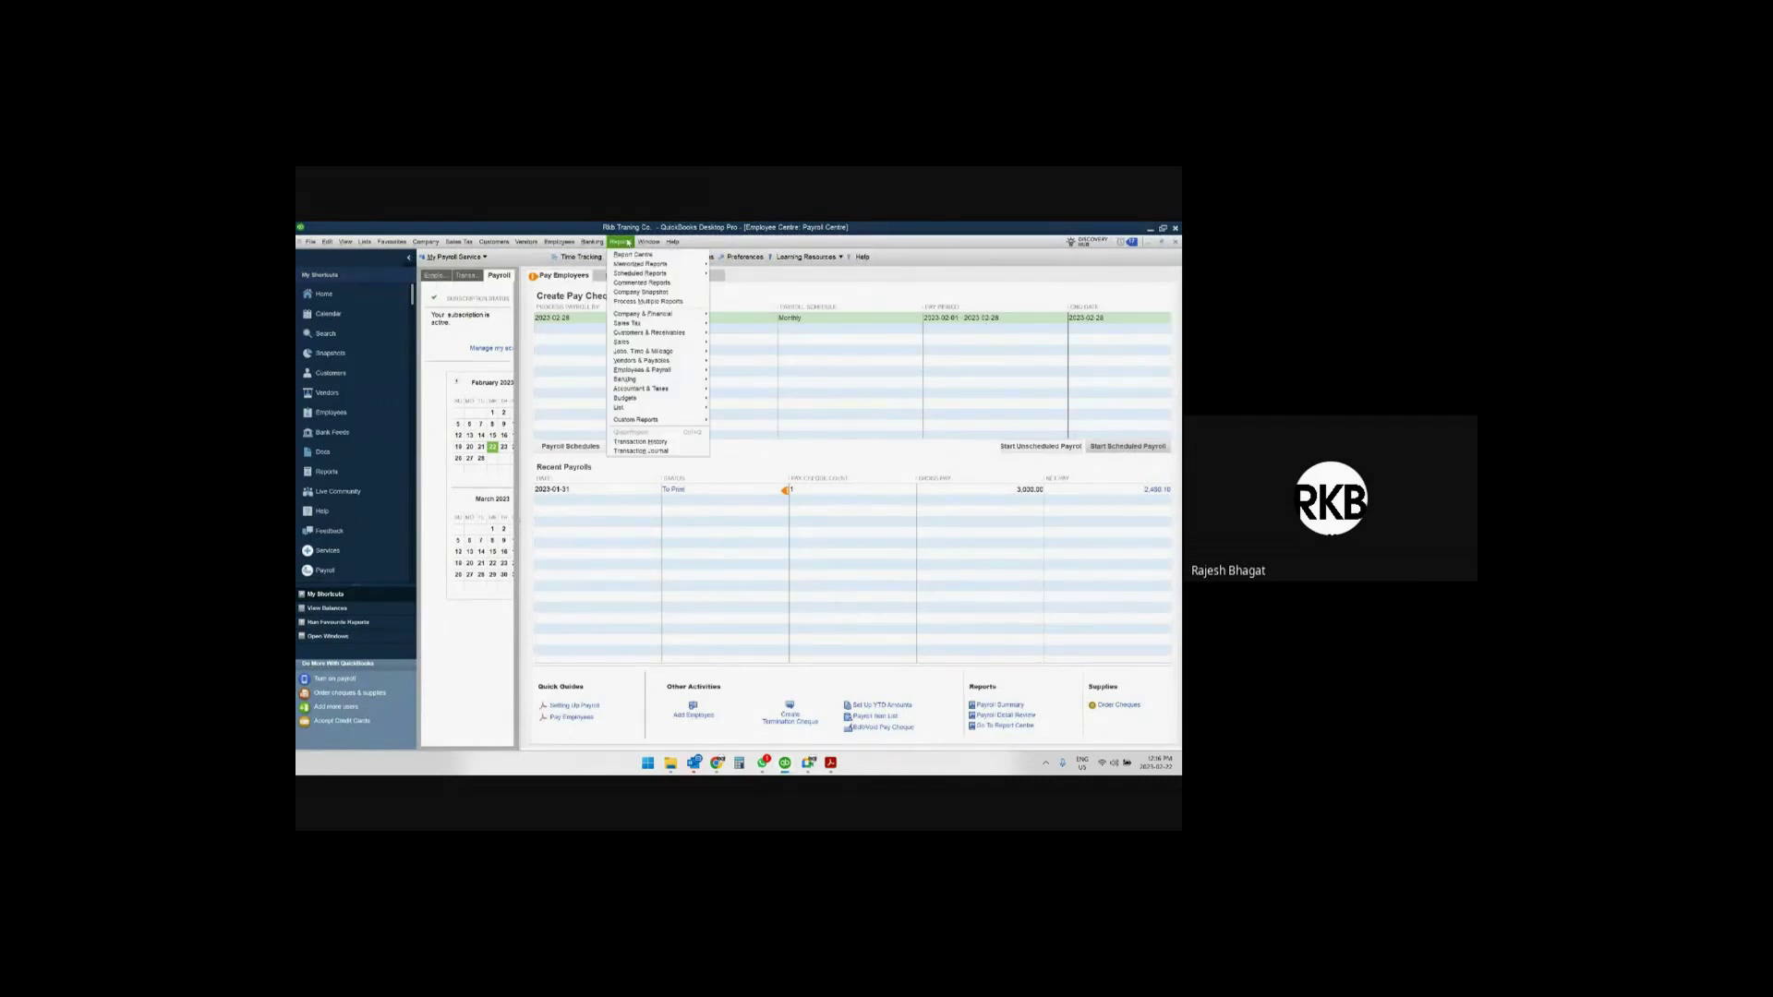
{"action": "mouse_move", "coordinate": [691, 373]}
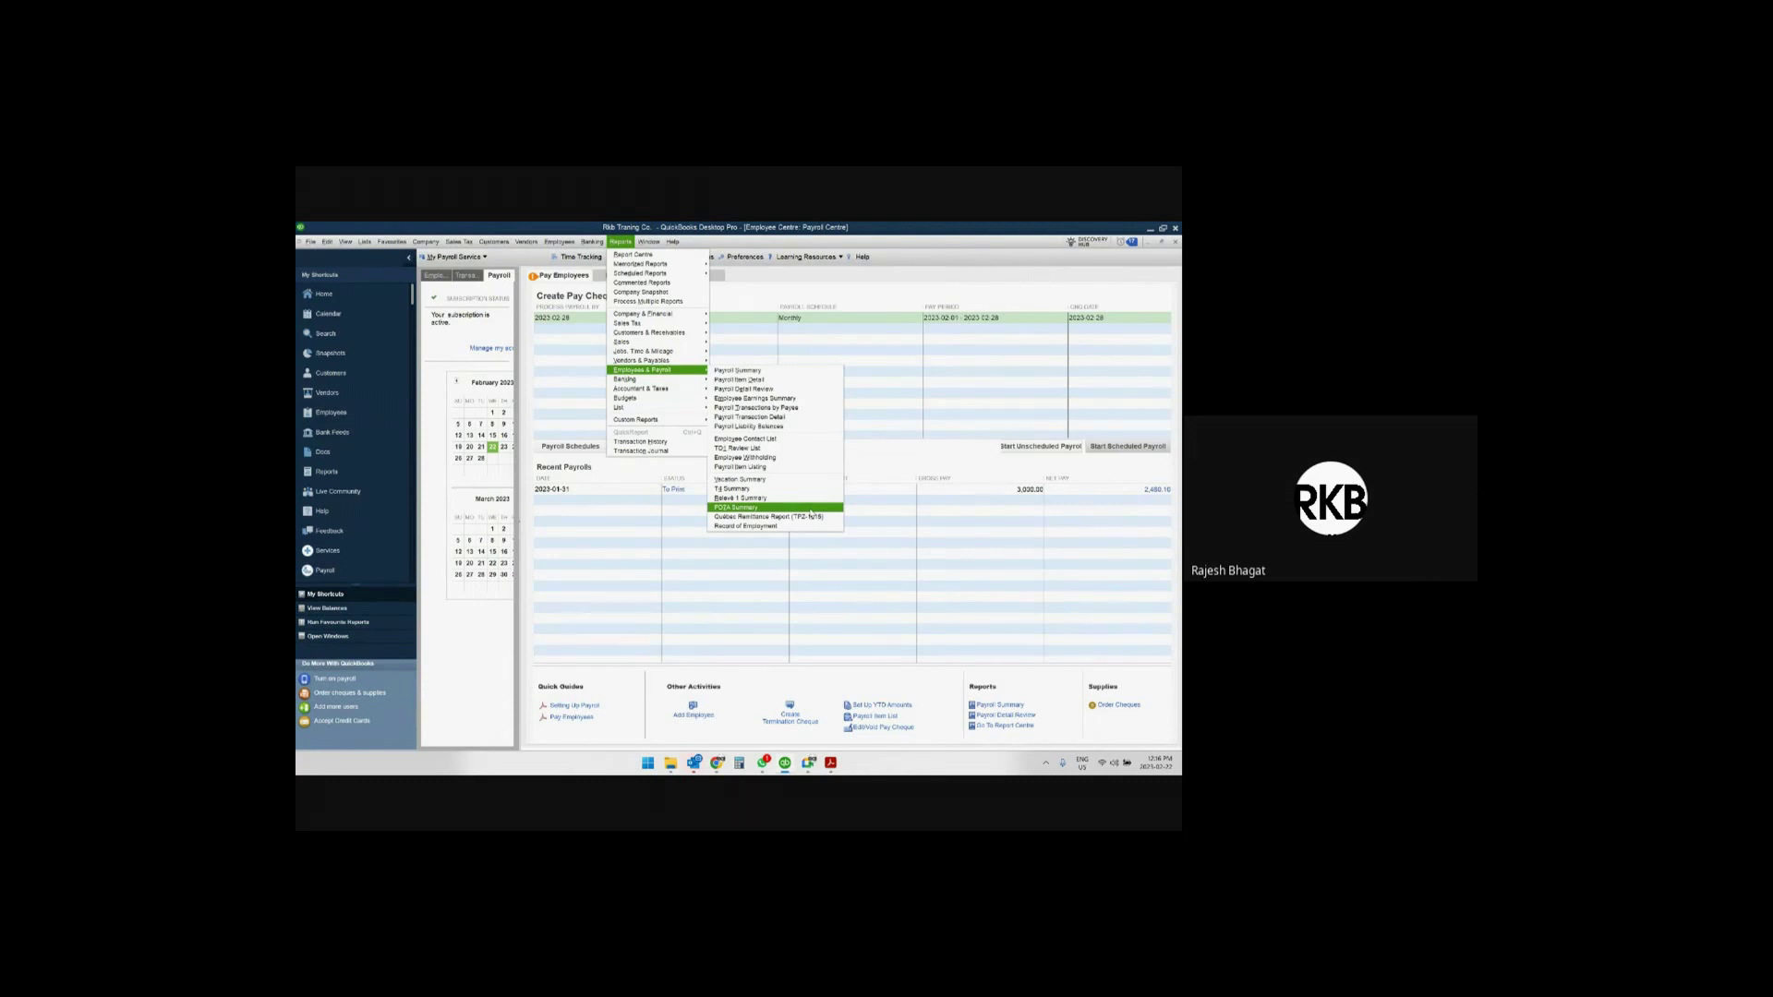
{"action": "left_click", "coordinate": [811, 514]}
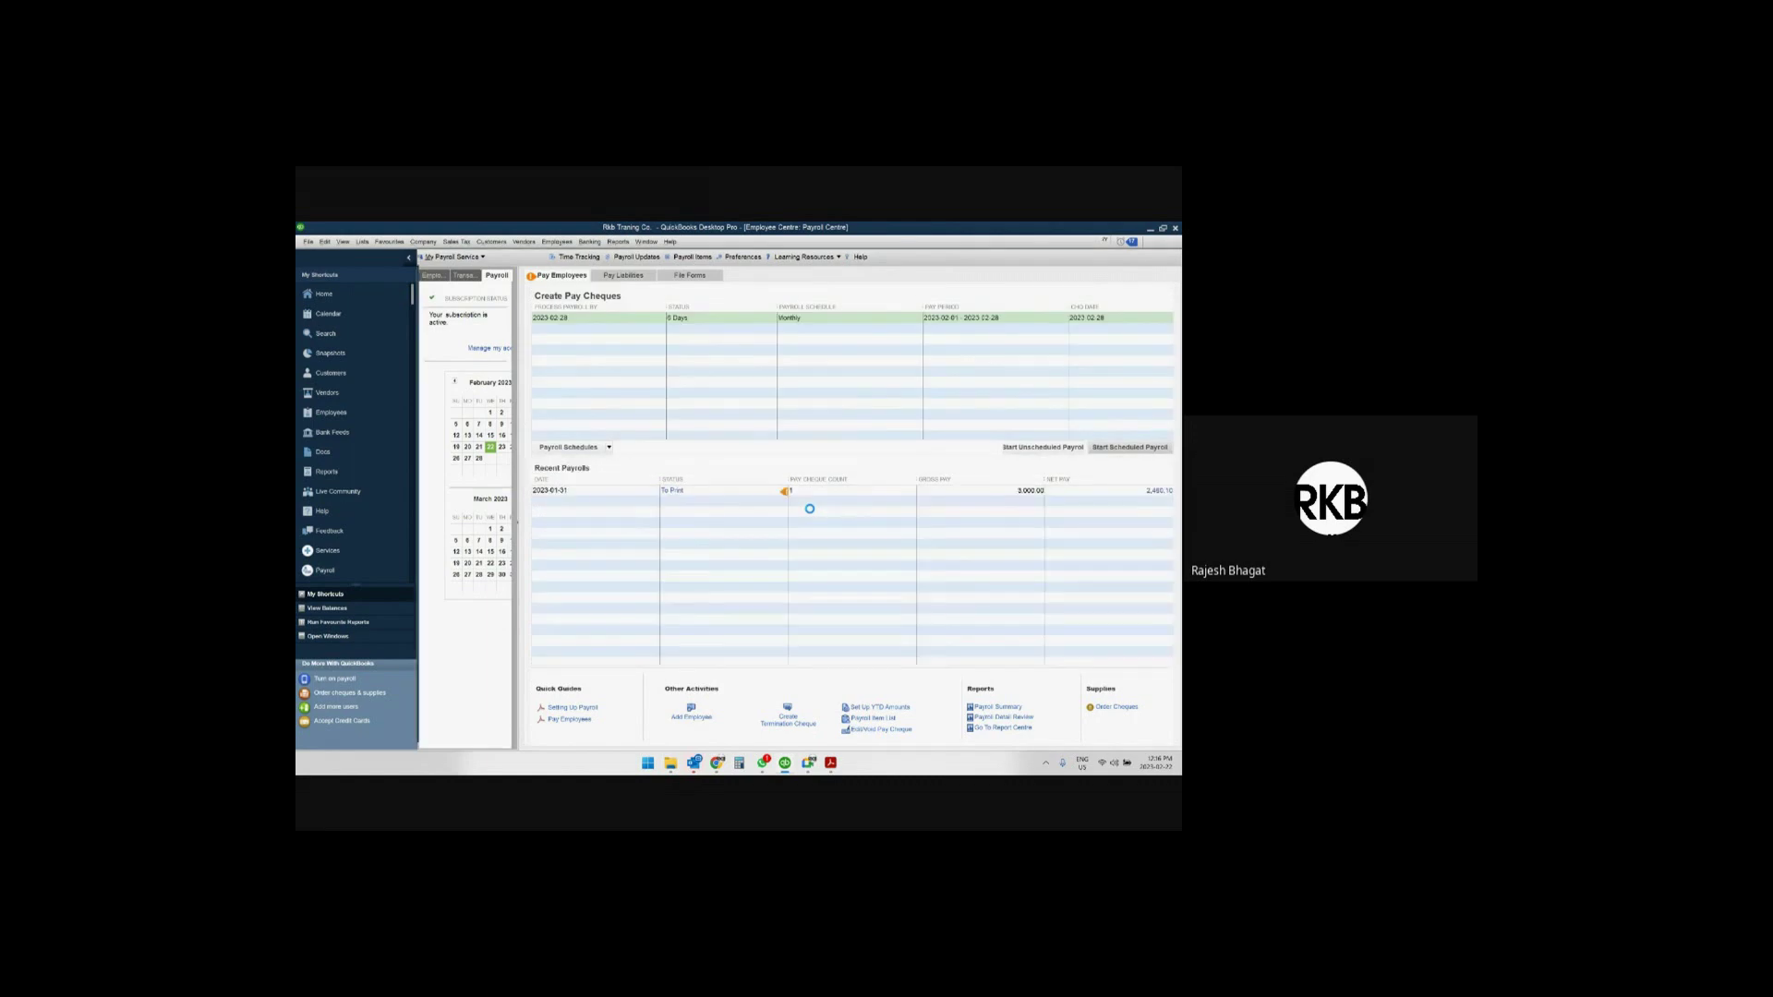
{"action": "left_click", "coordinate": [552, 257]}
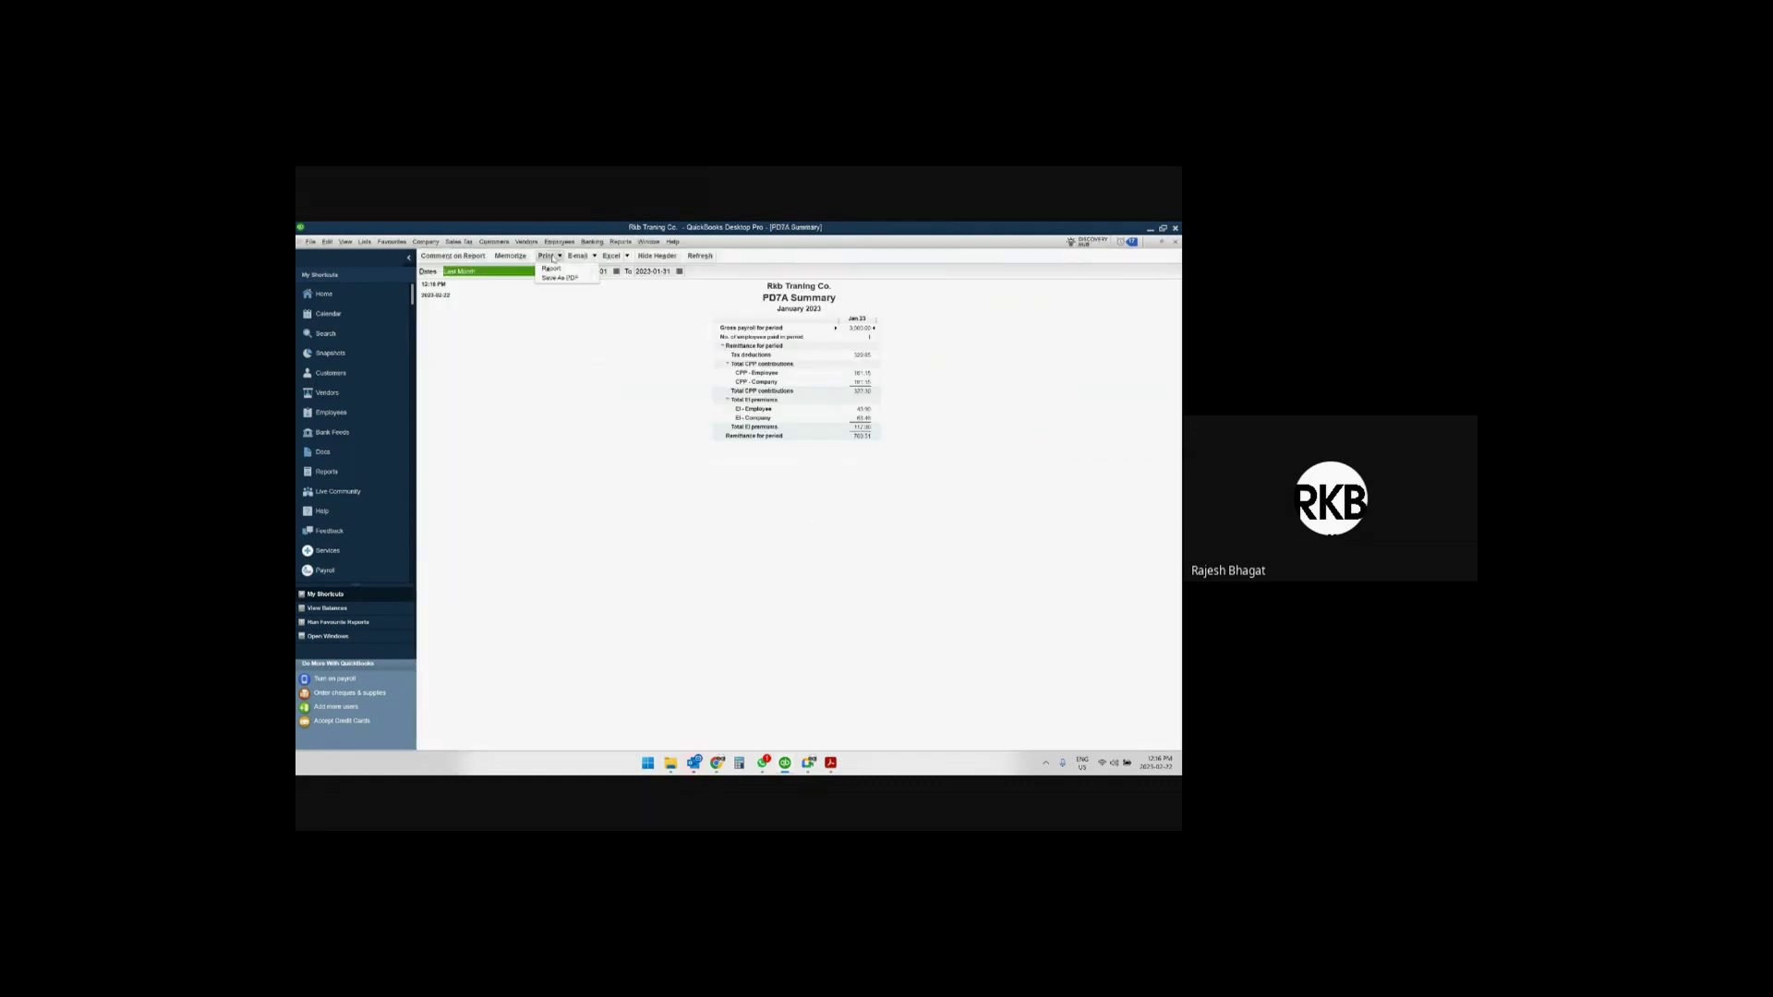
{"action": "left_click", "coordinate": [635, 316]}
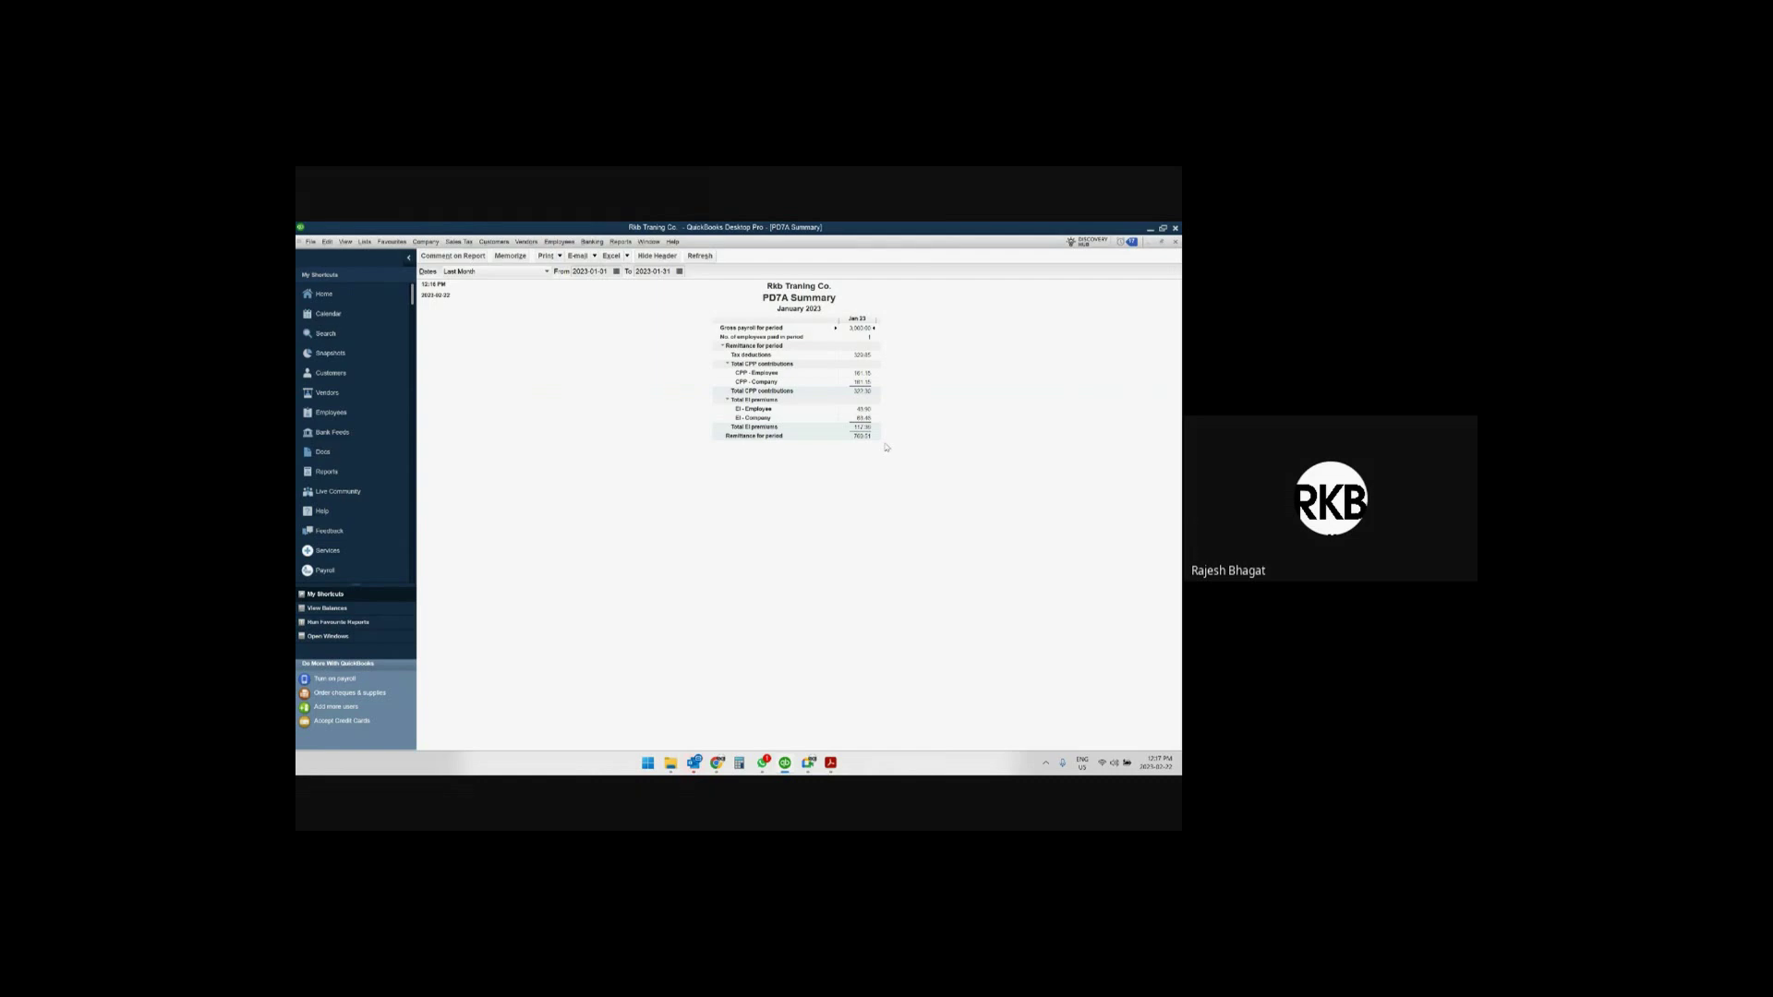
{"action": "key", "text": "Escape"}
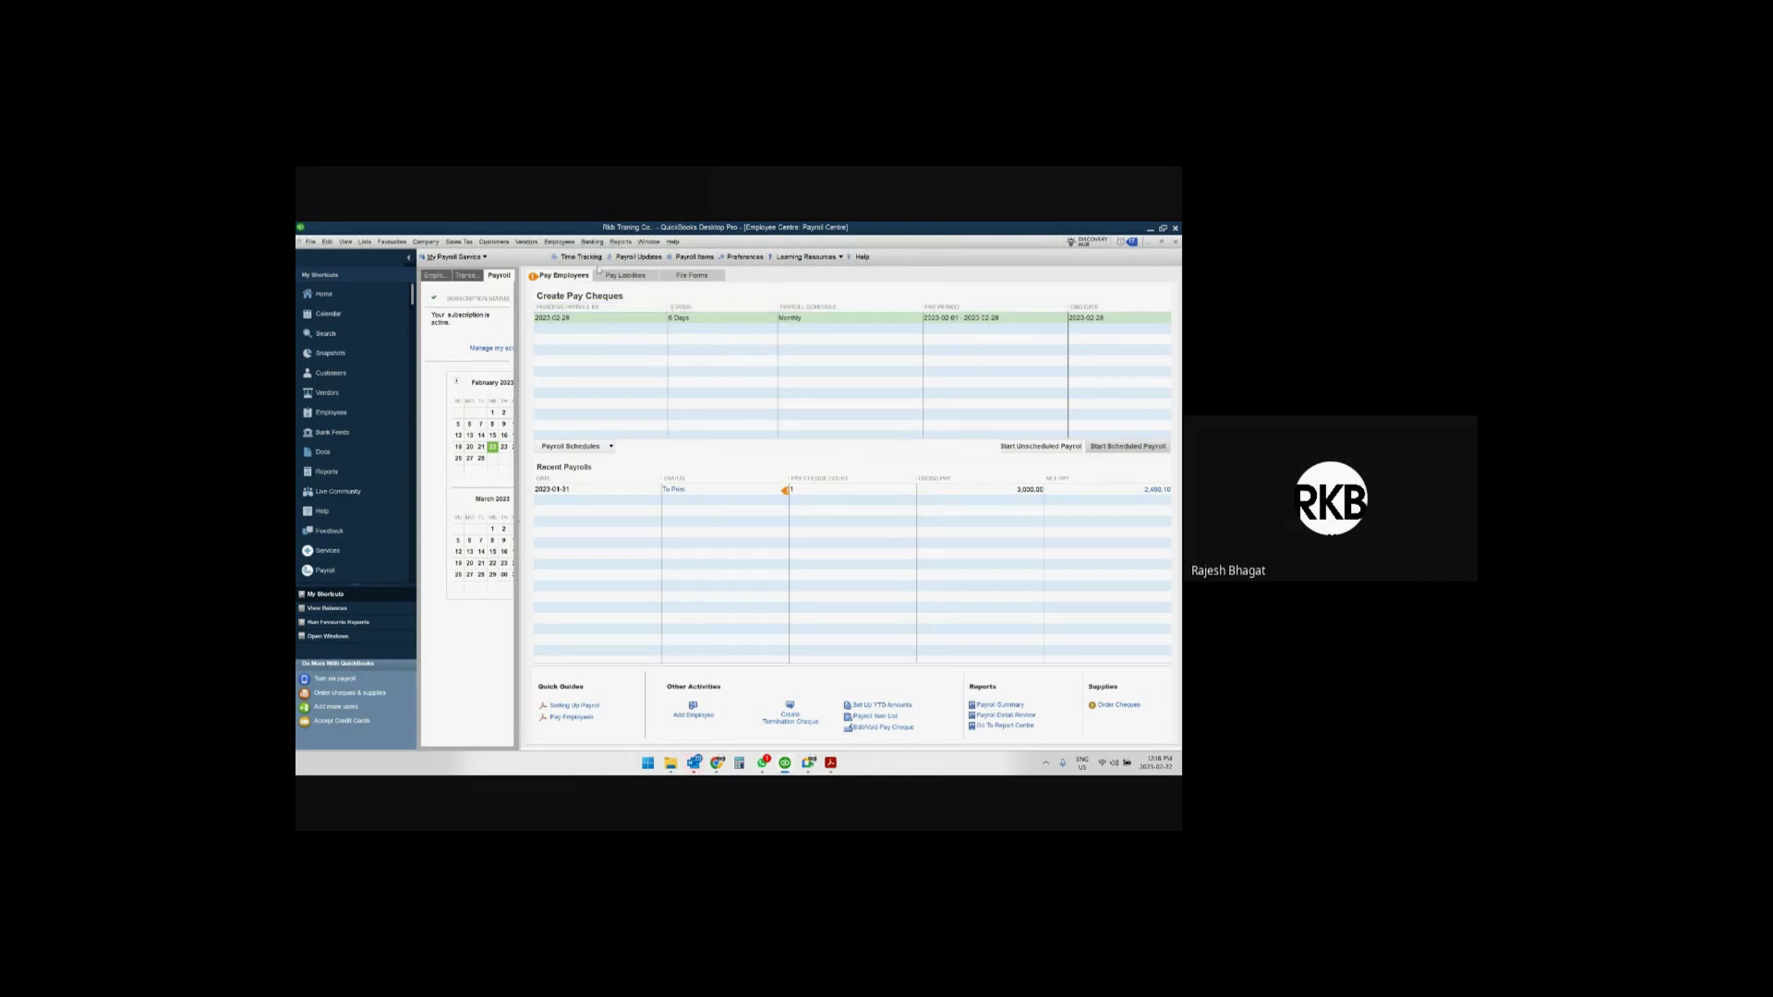
Open T4 processing for 2023, select the employee, and open and accept the employee's record from the missing-information prompt.
{"action": "left_click", "coordinate": [559, 241]}
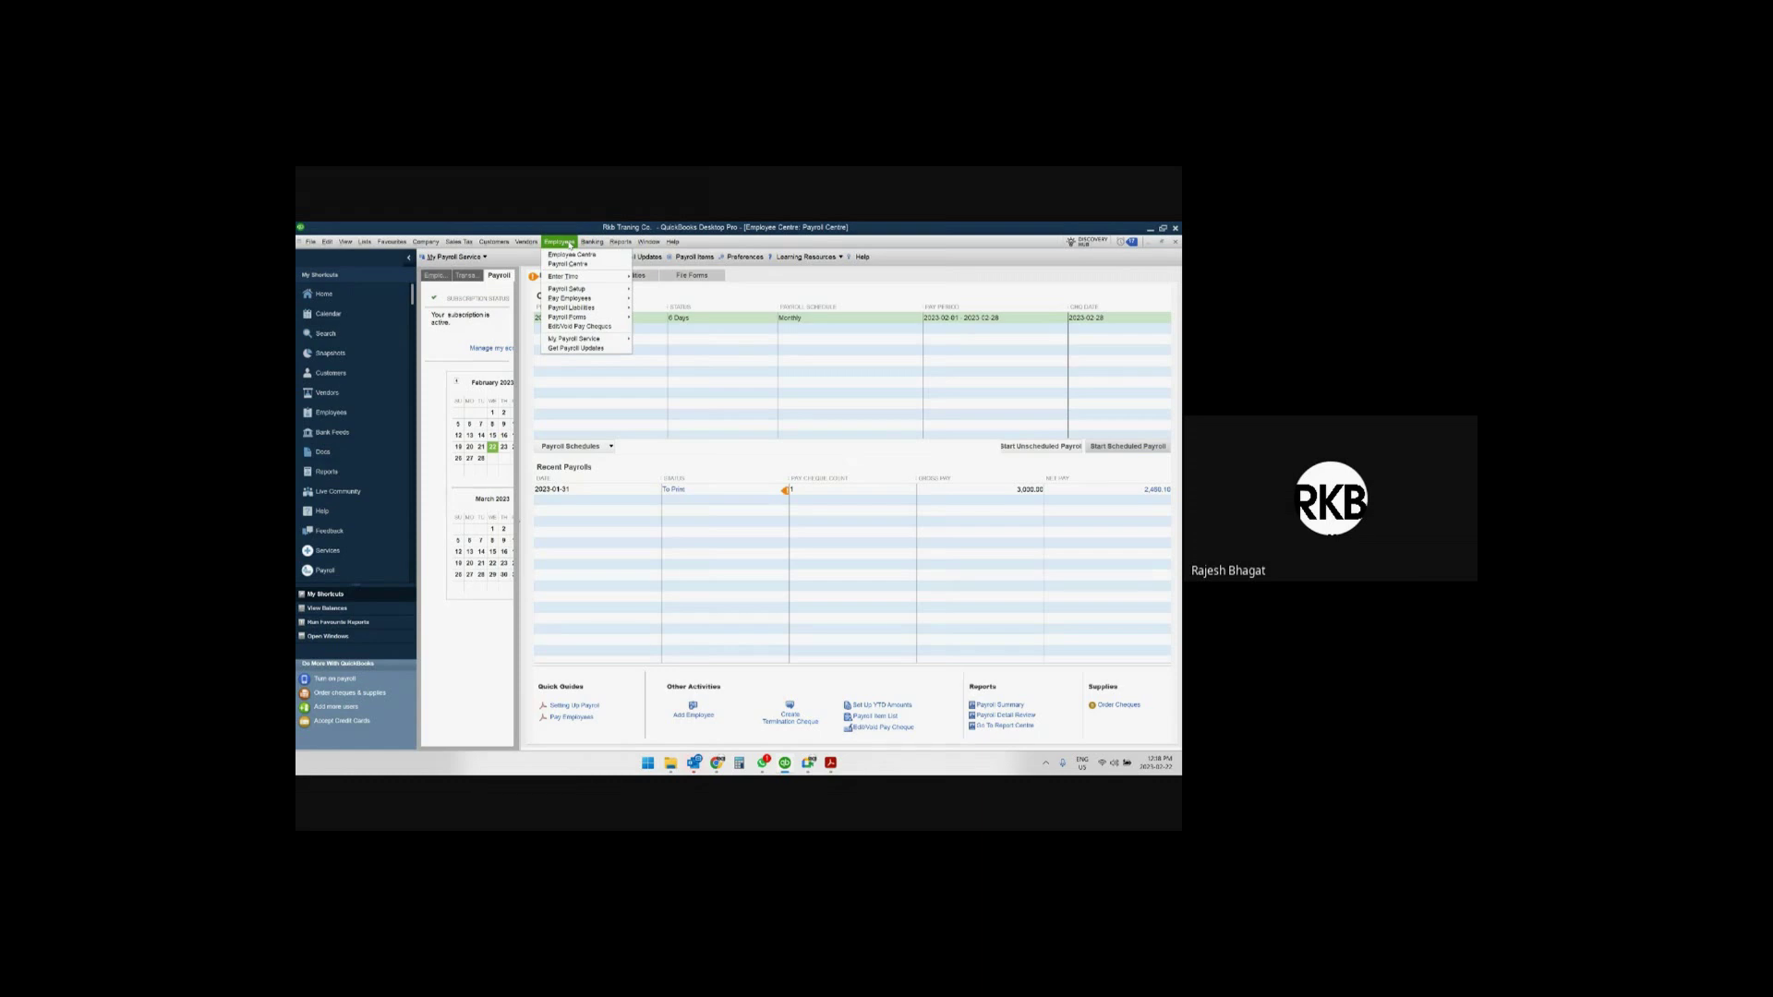
{"action": "mouse_move", "coordinate": [596, 317]}
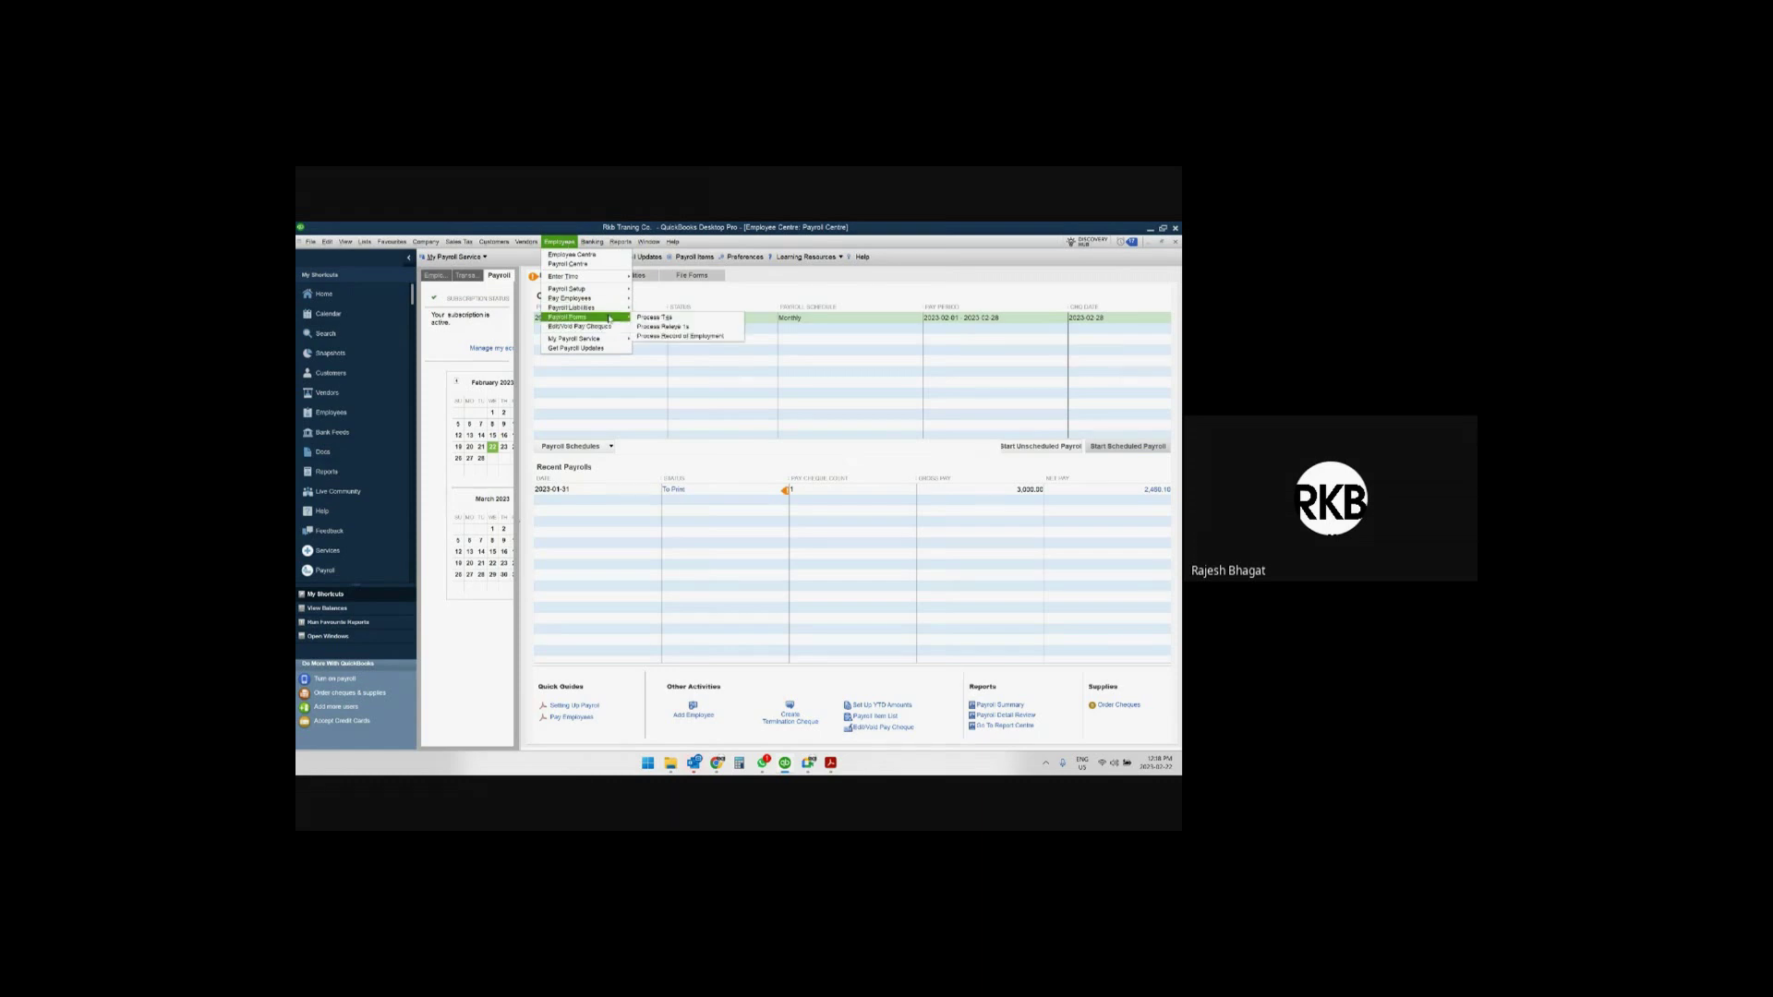
{"action": "left_click", "coordinate": [671, 319]}
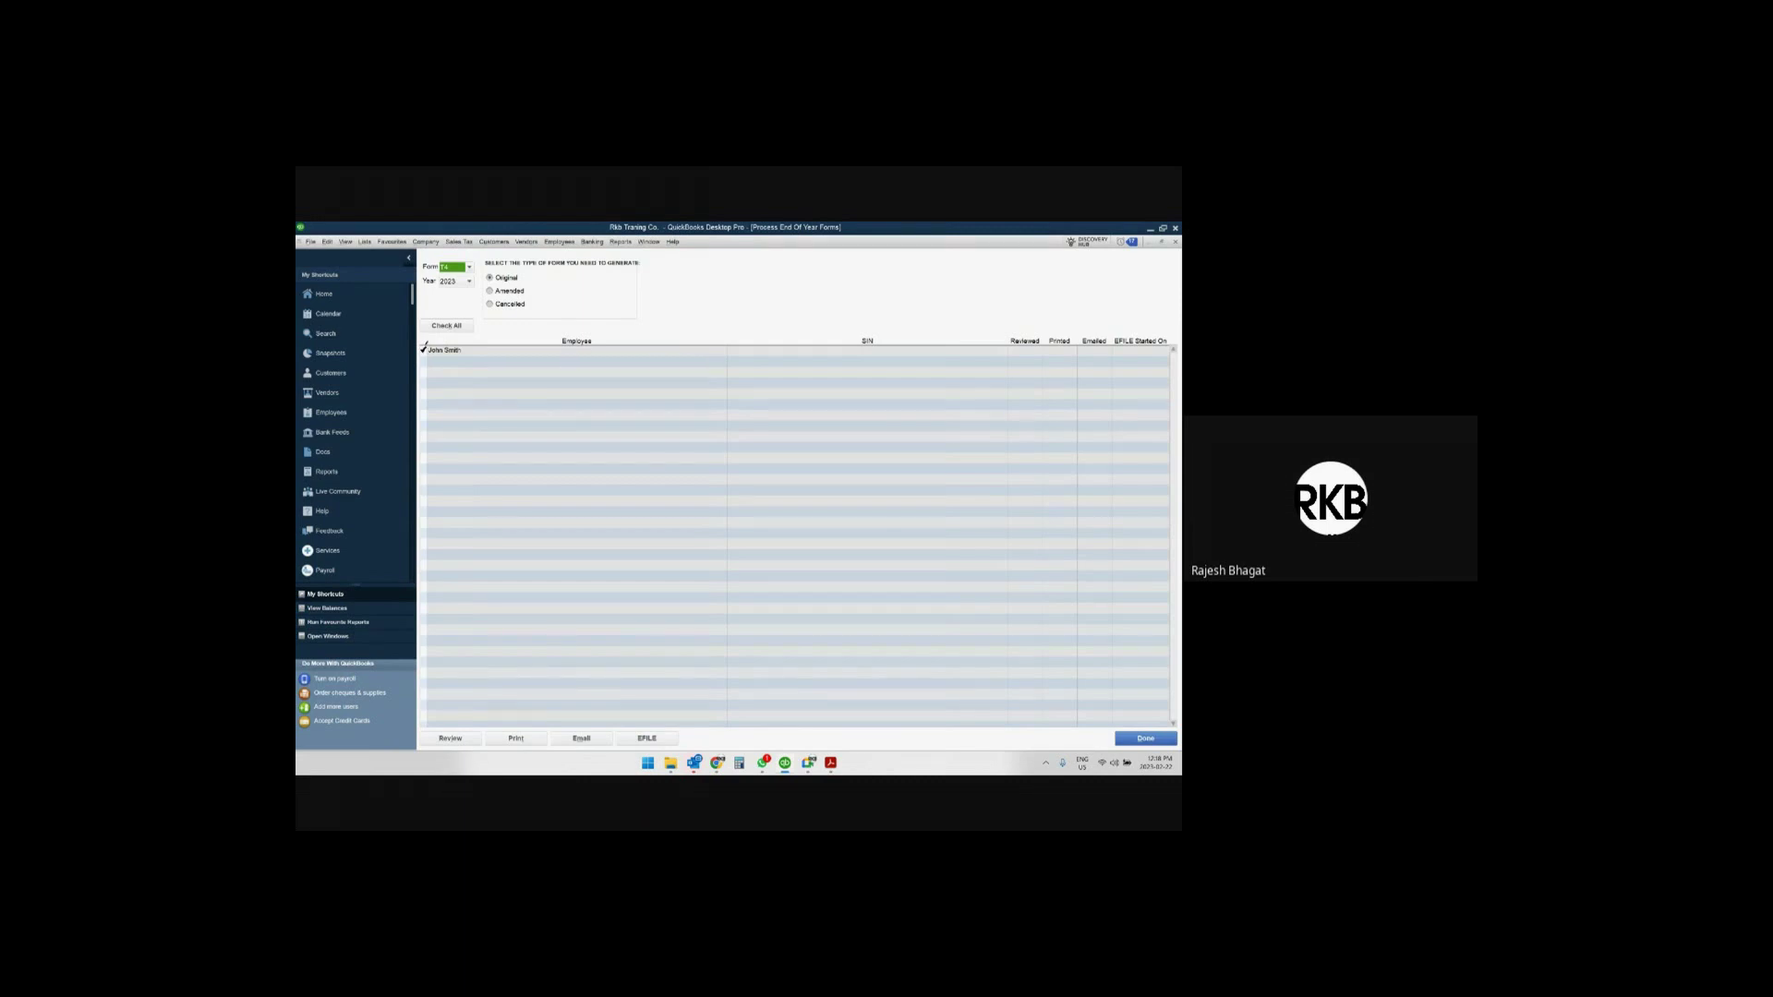
{"action": "left_click", "coordinate": [424, 349]}
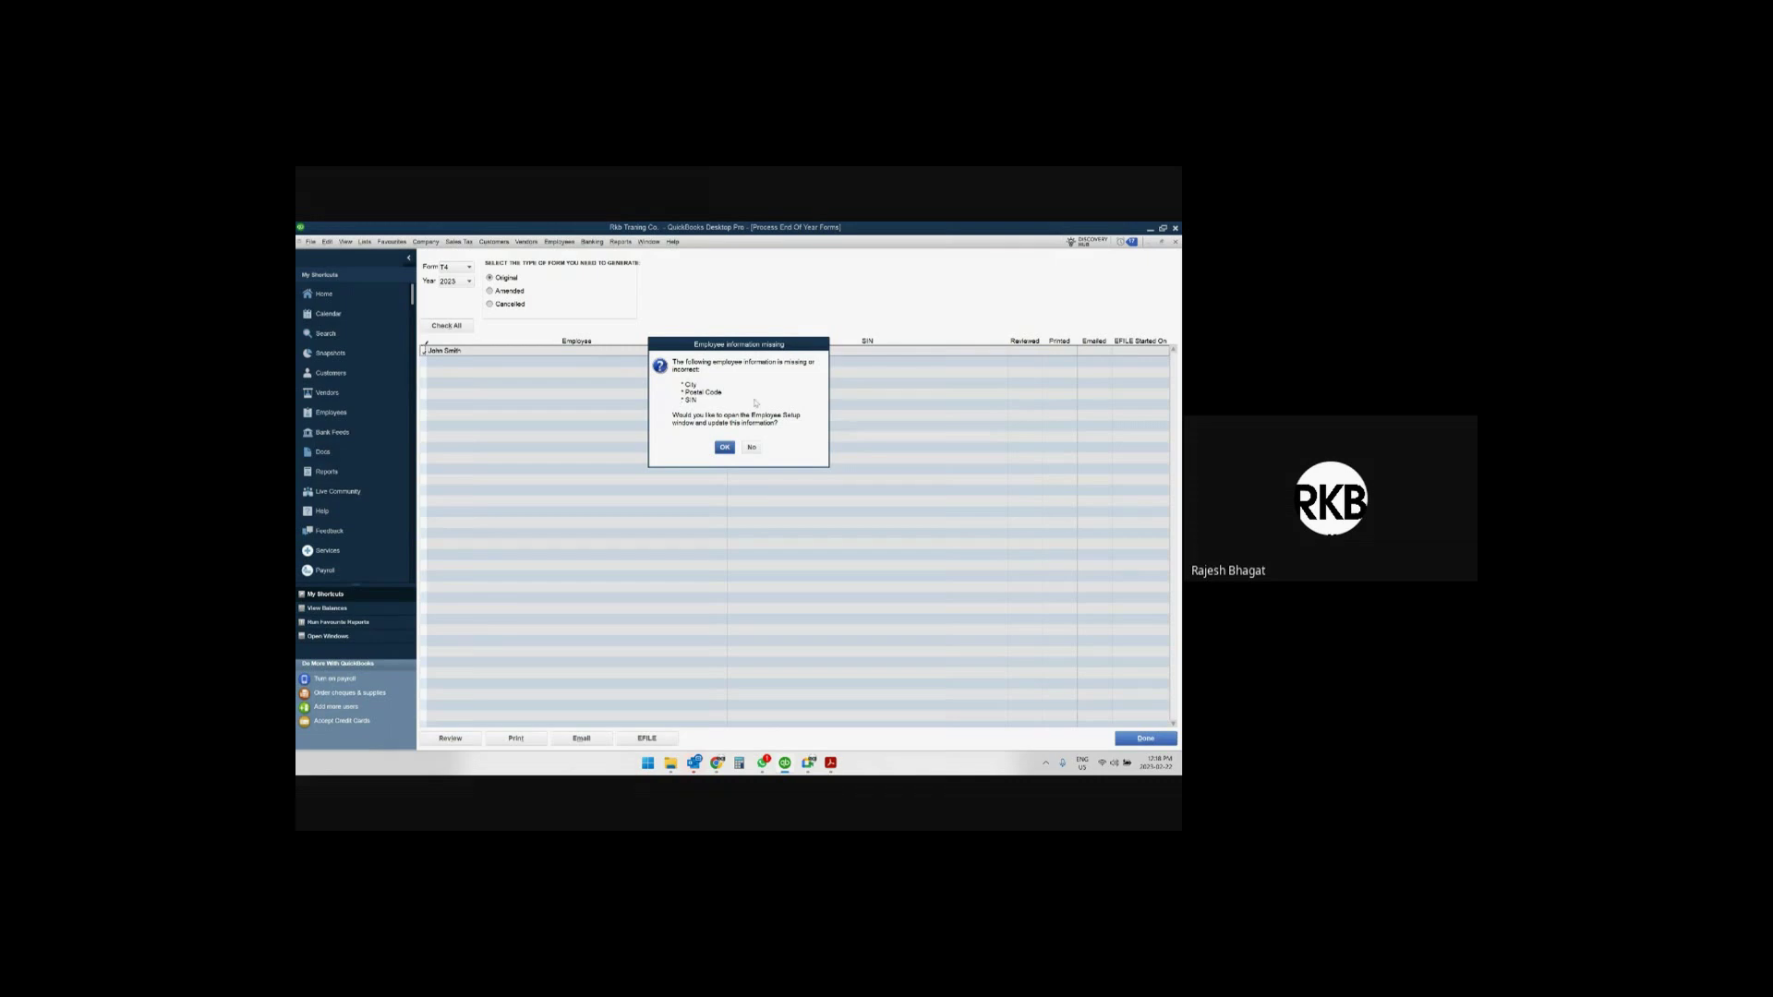
{"action": "left_click", "coordinate": [724, 447]}
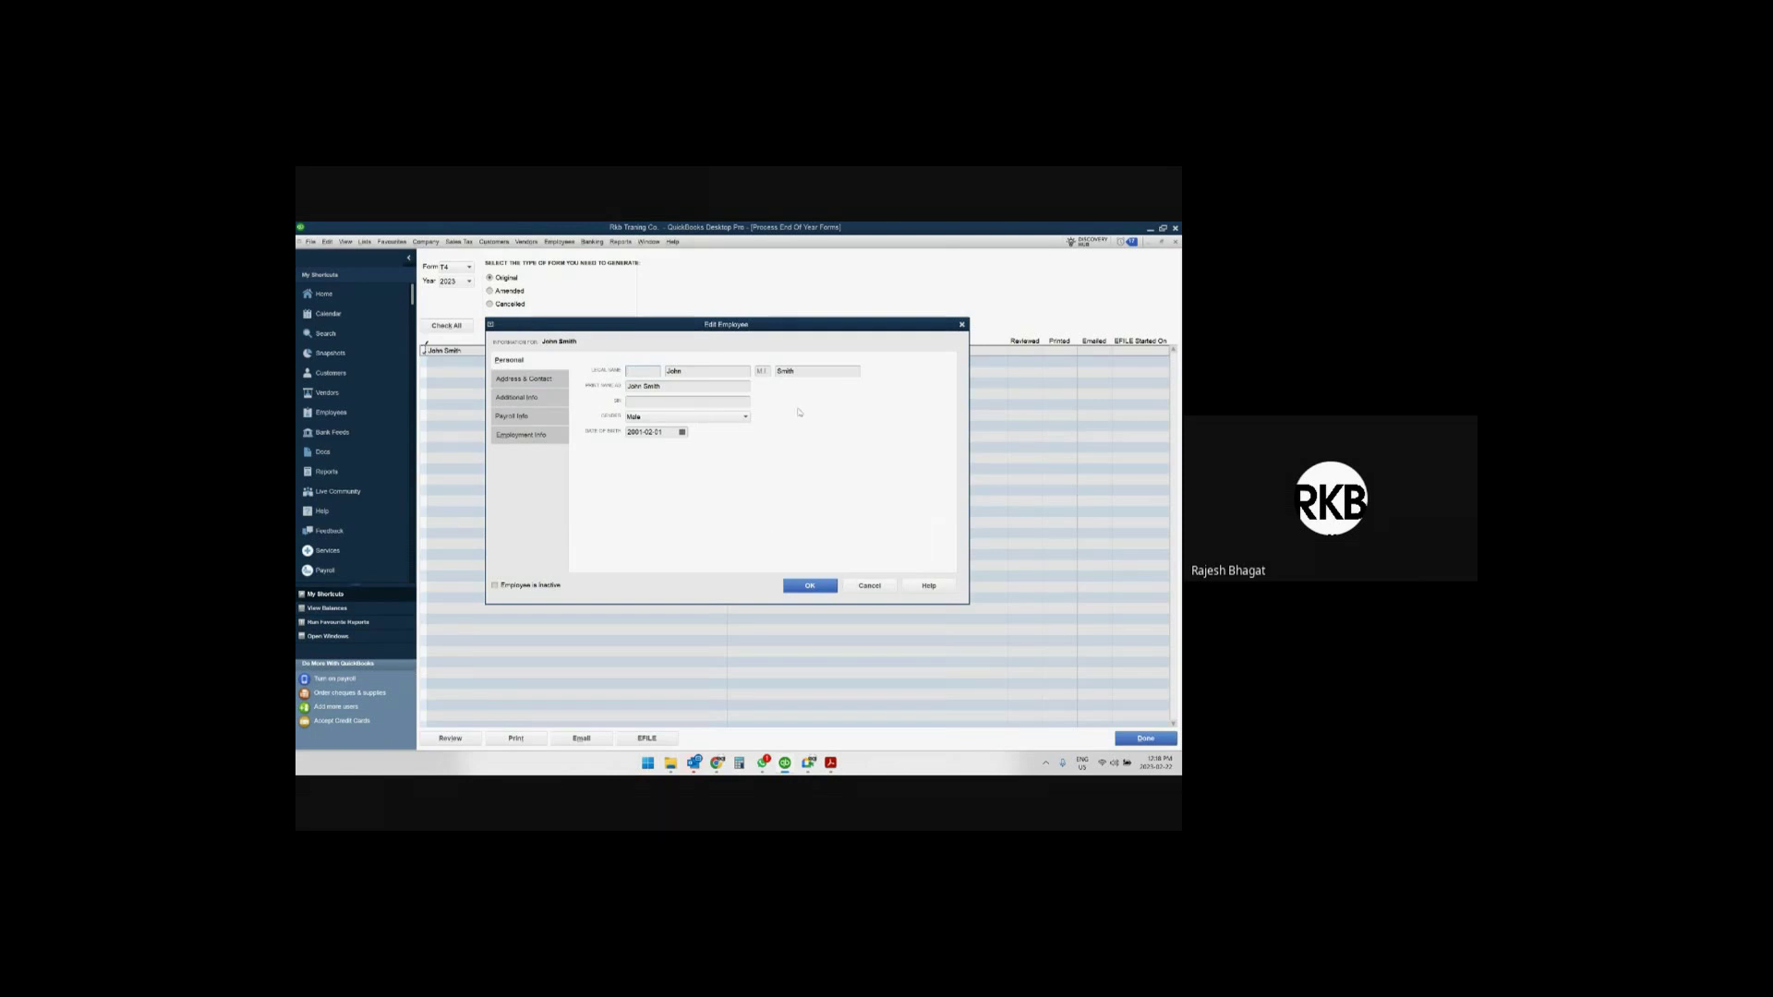
{"action": "left_click", "coordinate": [816, 586]}
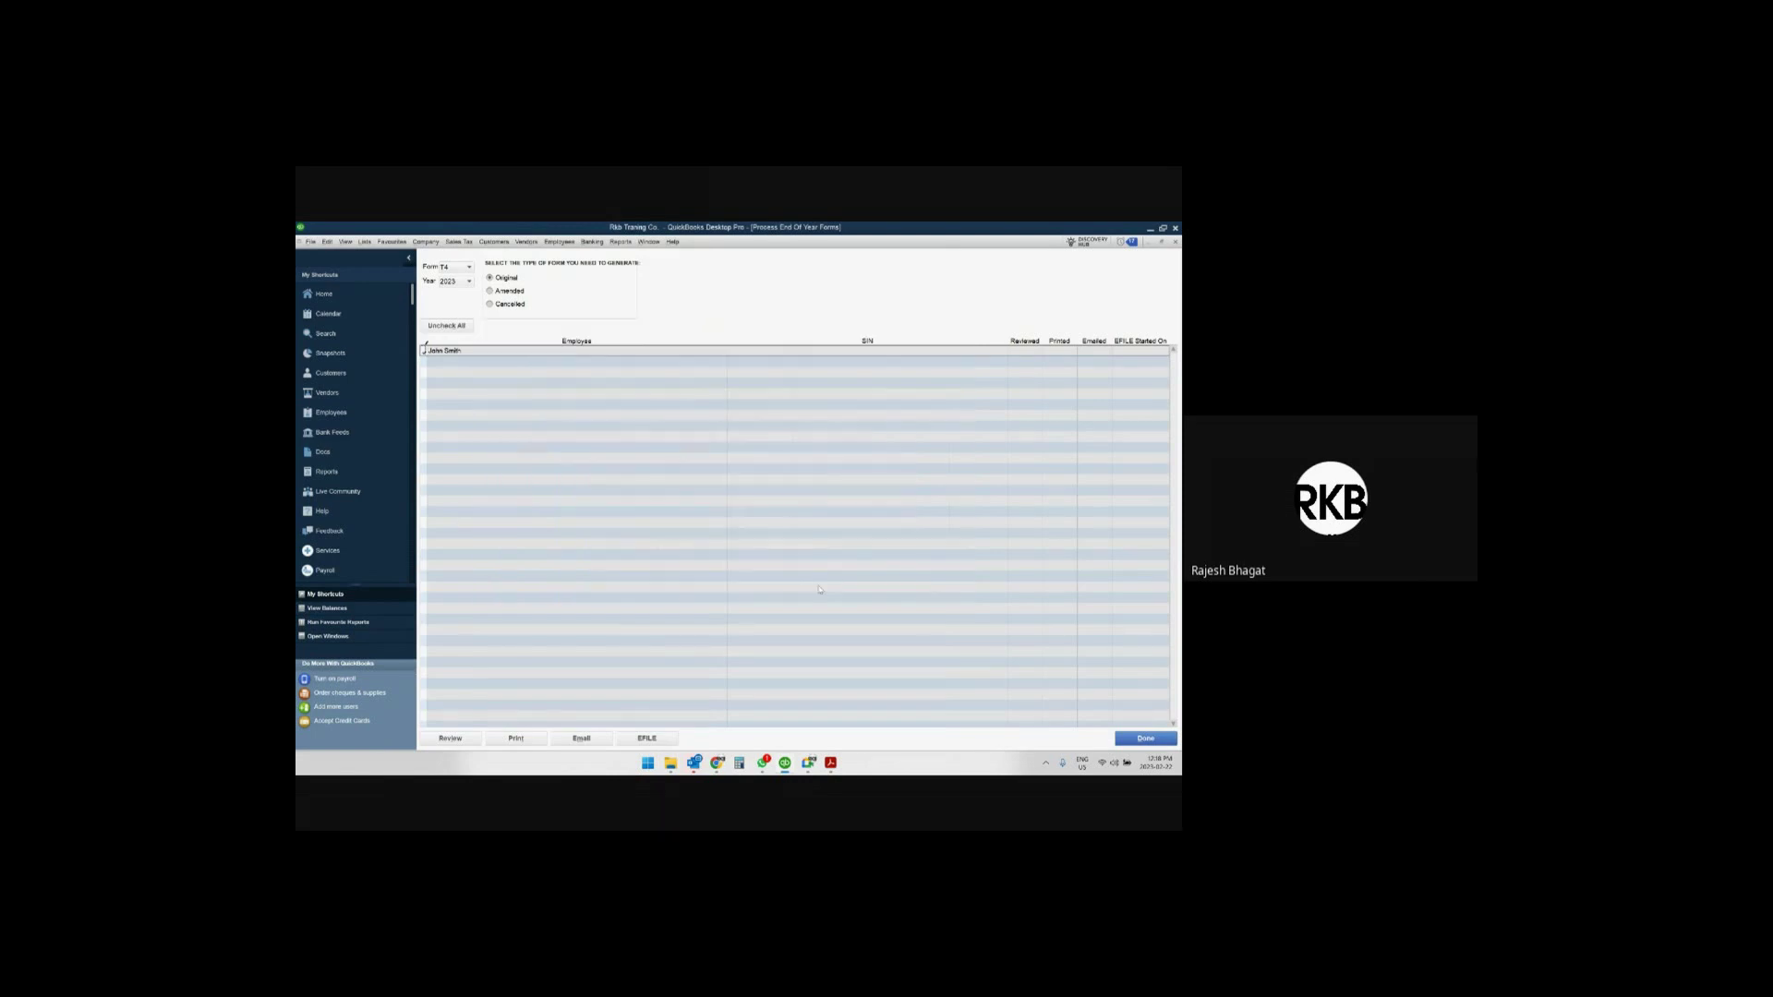
Try to print the employee's T4, then review the T4 form and accept it.
{"action": "left_click", "coordinate": [527, 738]}
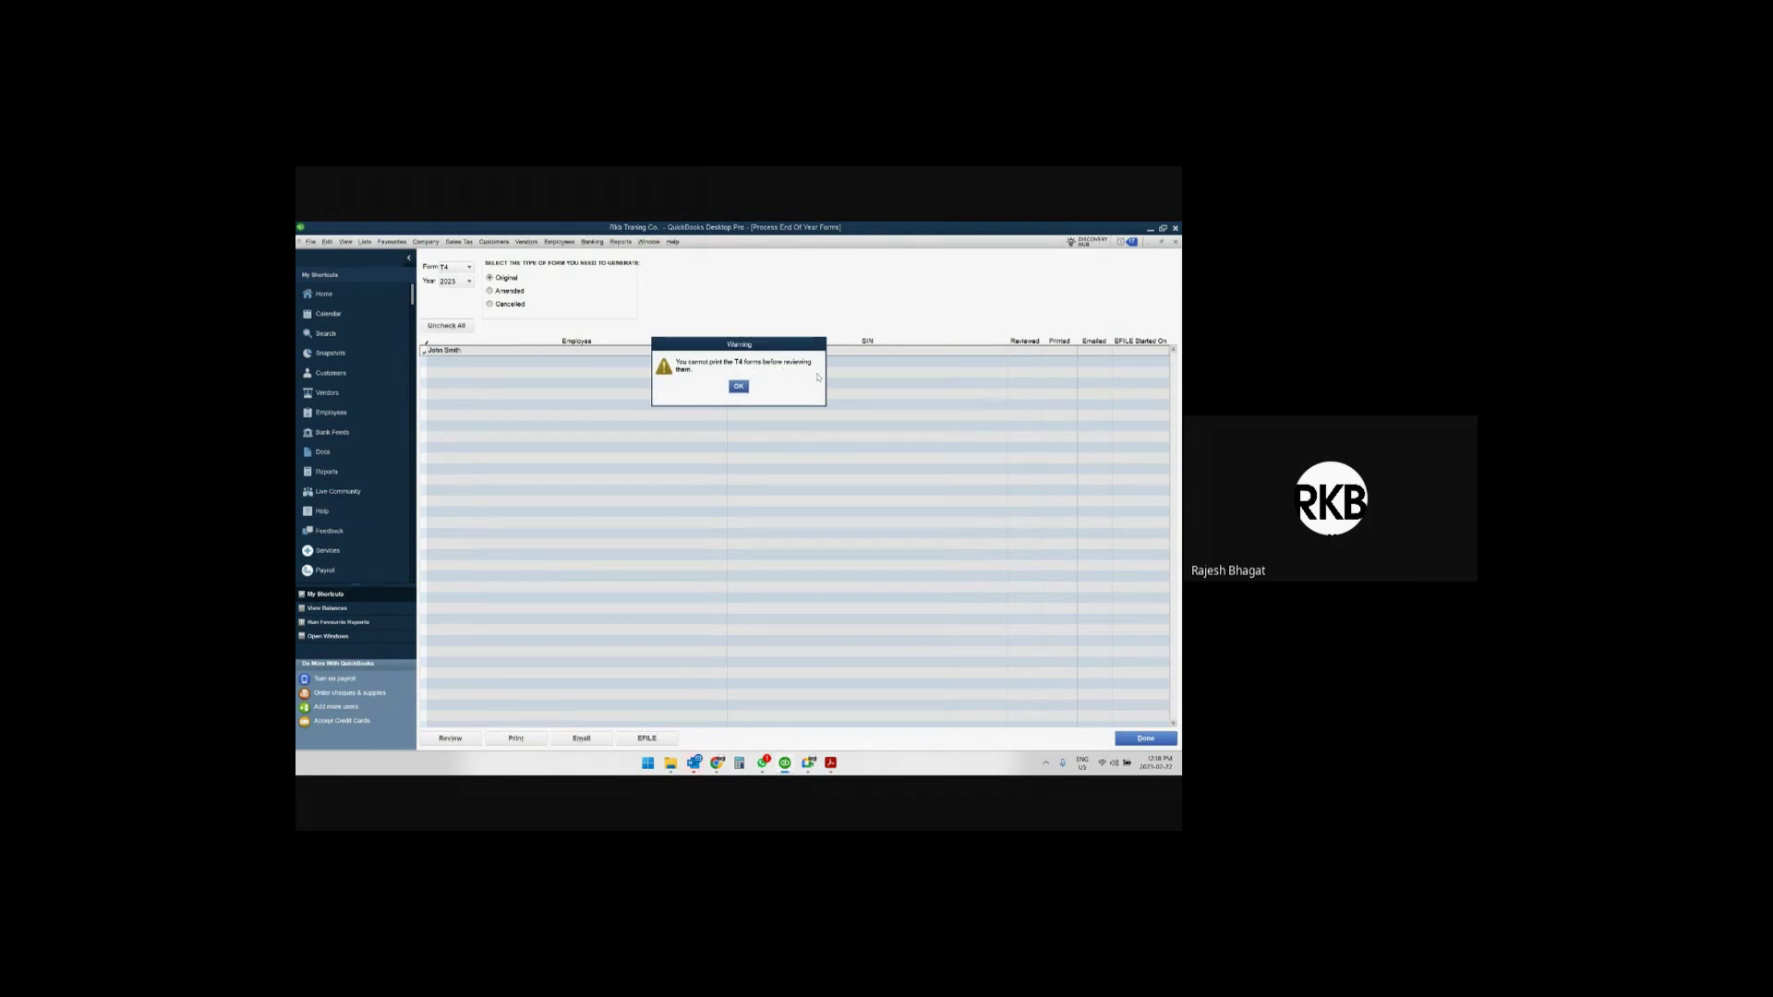
{"action": "left_click", "coordinate": [737, 386]}
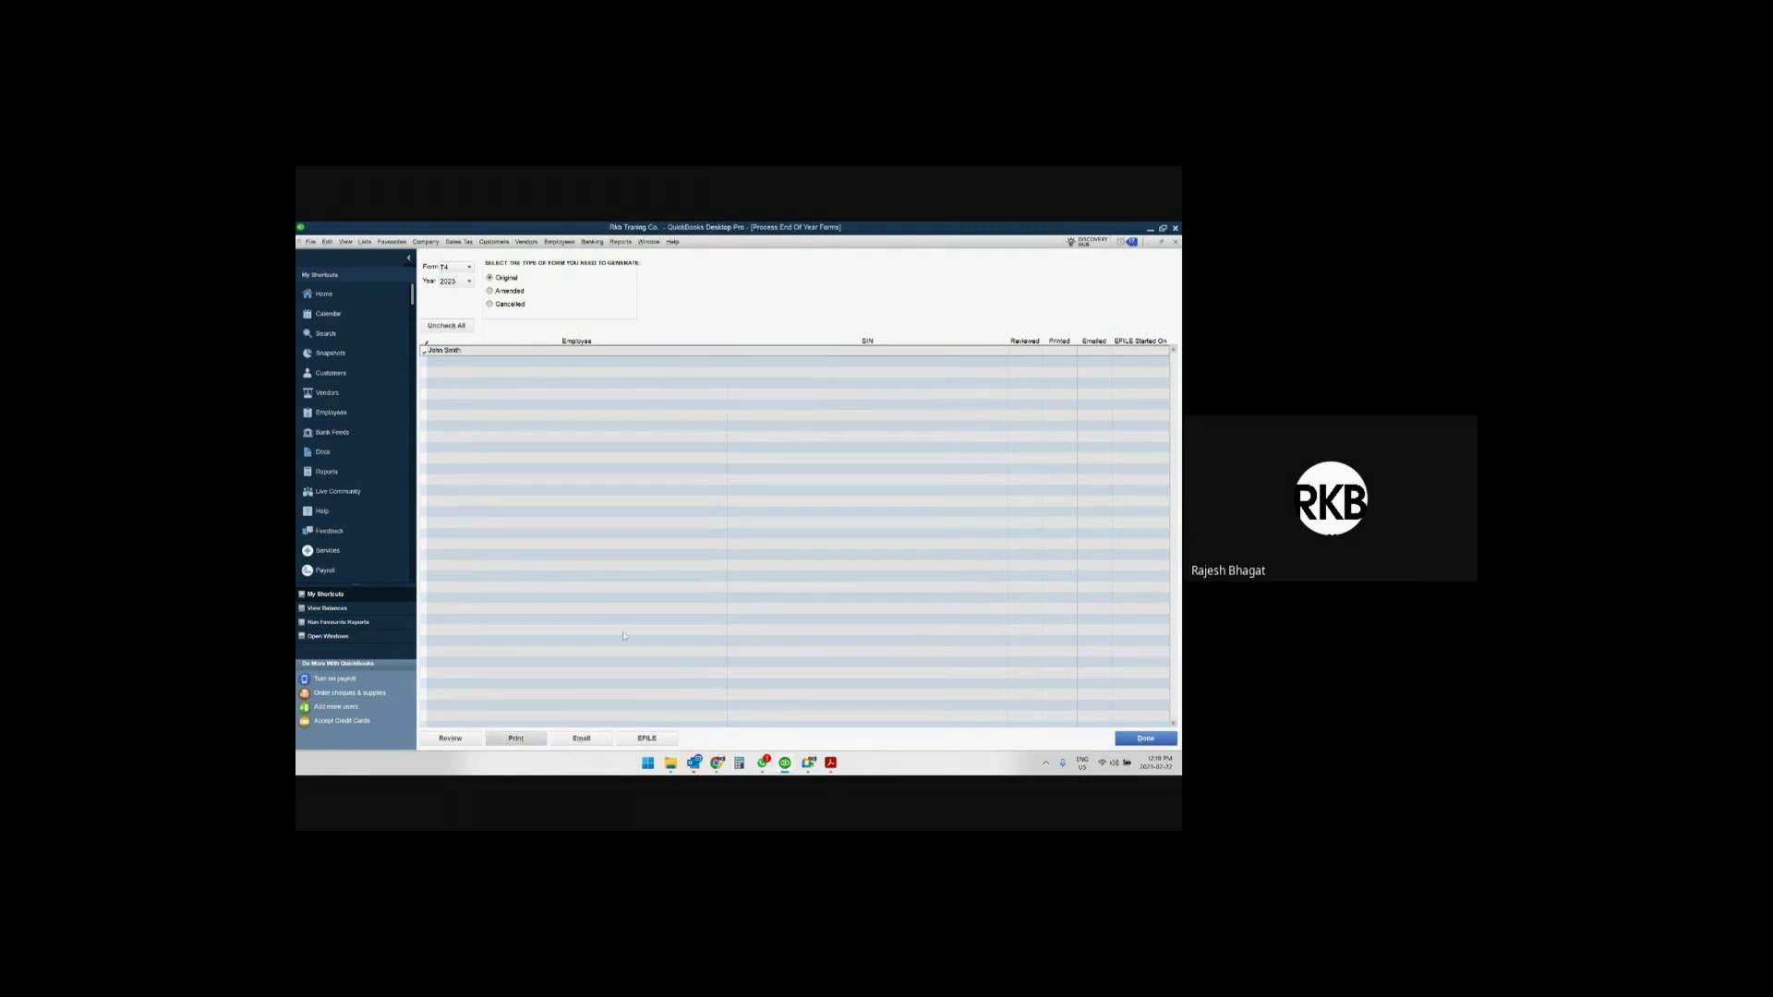
{"action": "left_click", "coordinate": [465, 741]}
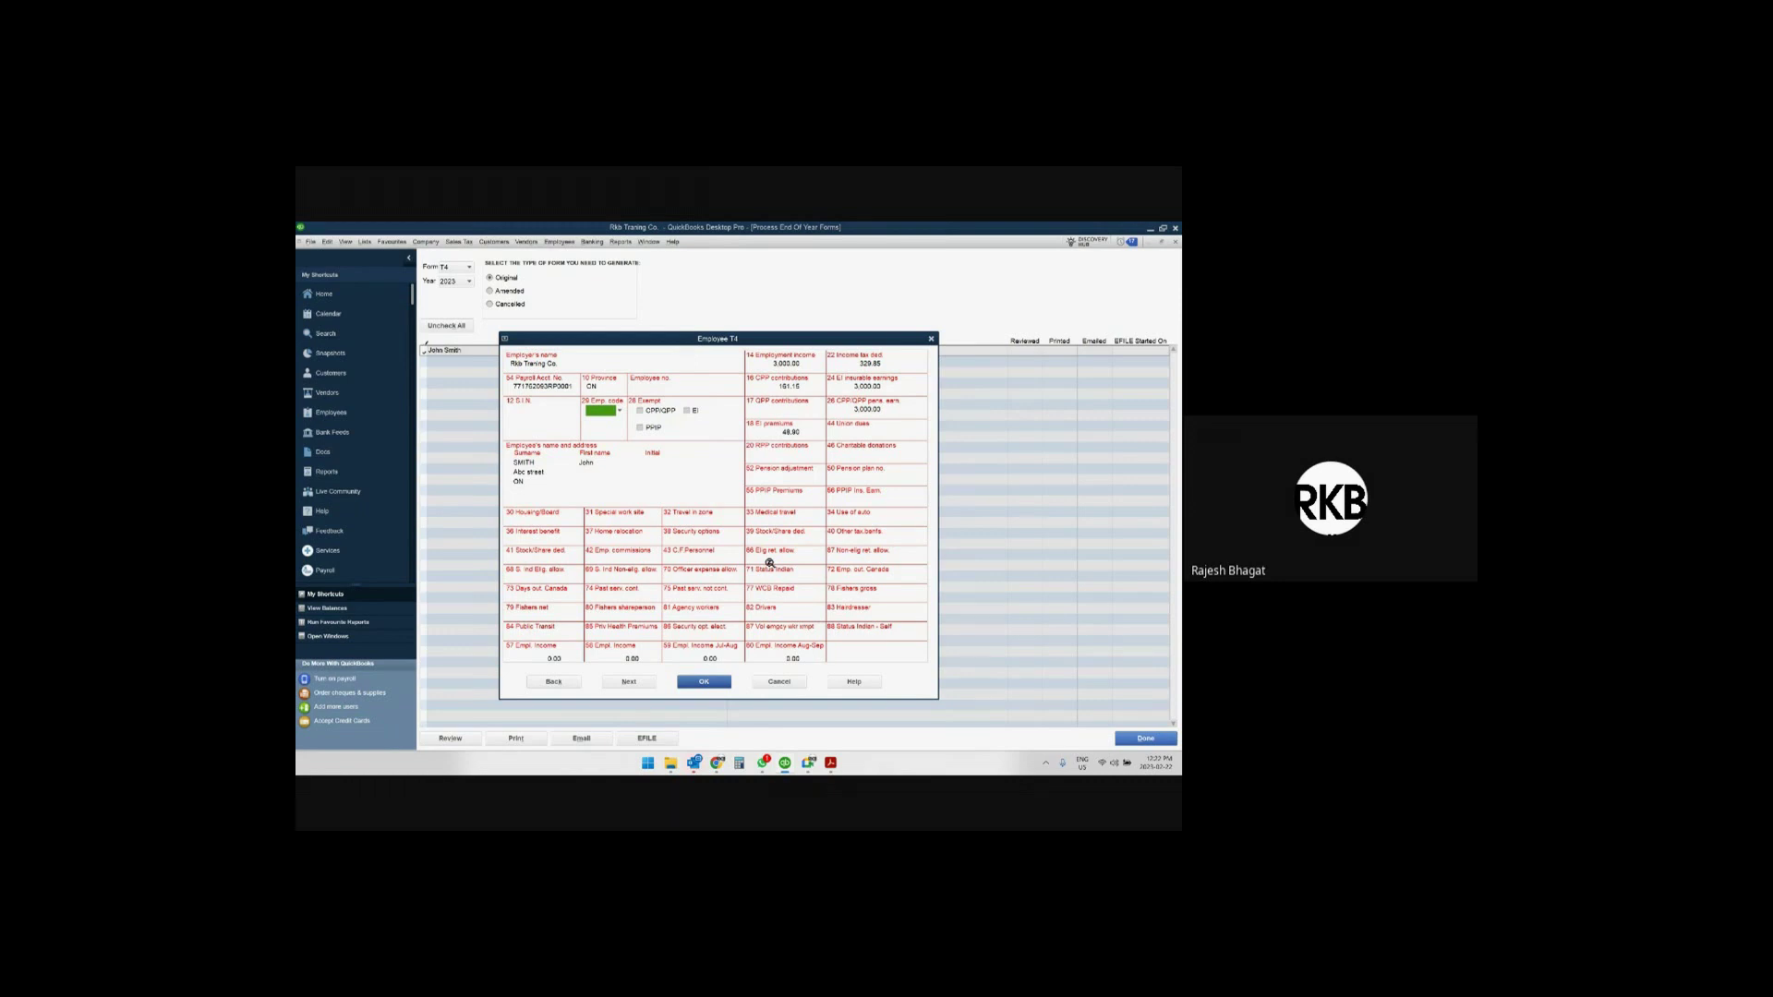
{"action": "left_click", "coordinate": [704, 681]}
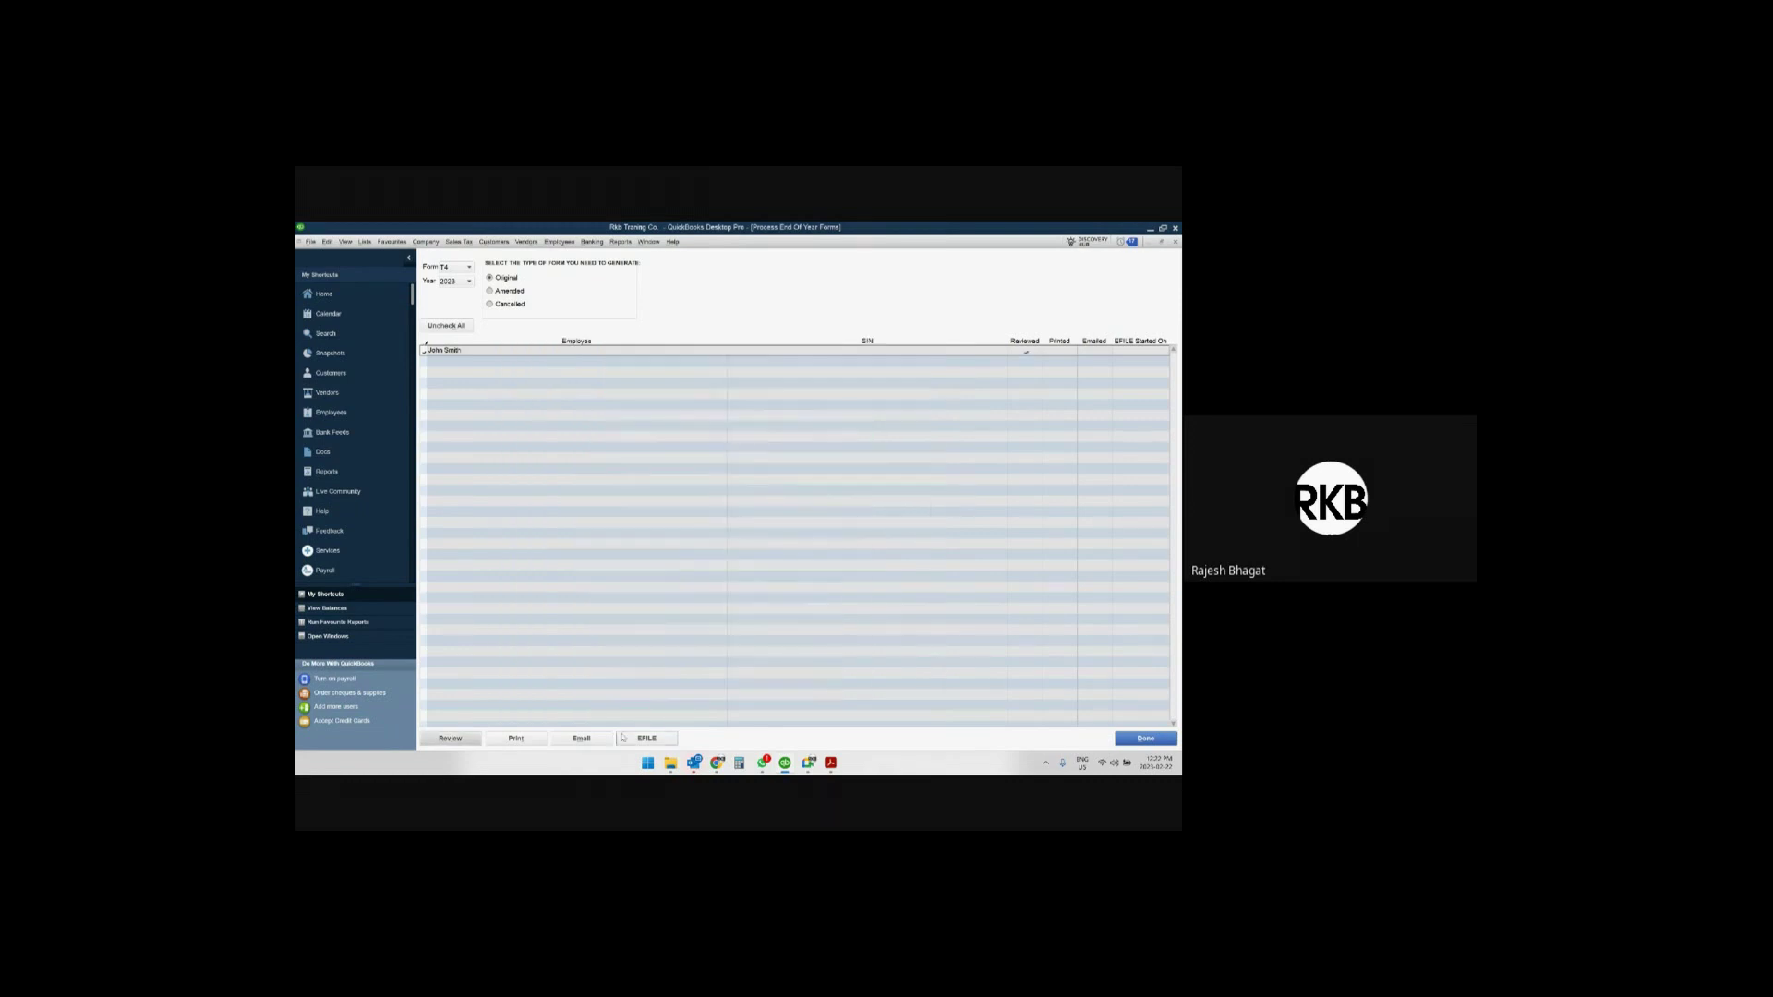
Try to email the employee's T4, then close the year-end forms and return to the Home page.
{"action": "left_click", "coordinate": [588, 740]}
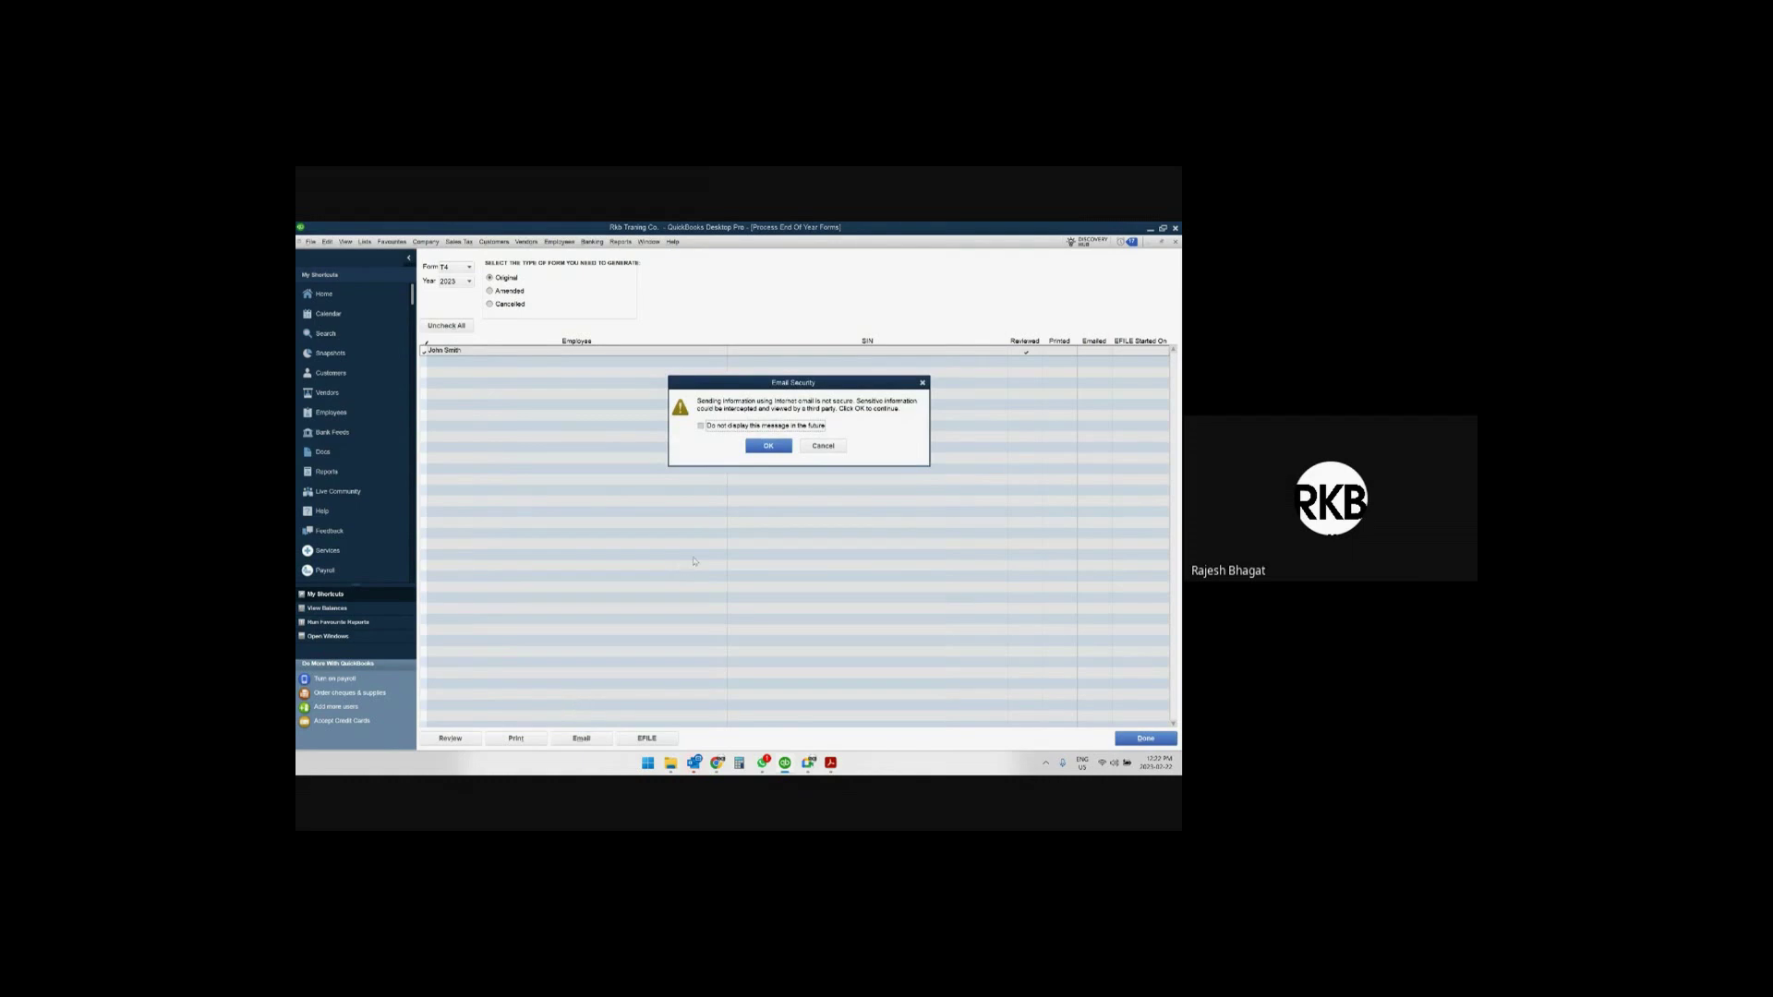
{"action": "key", "text": "Return"}
{"action": "key", "text": "Return"}
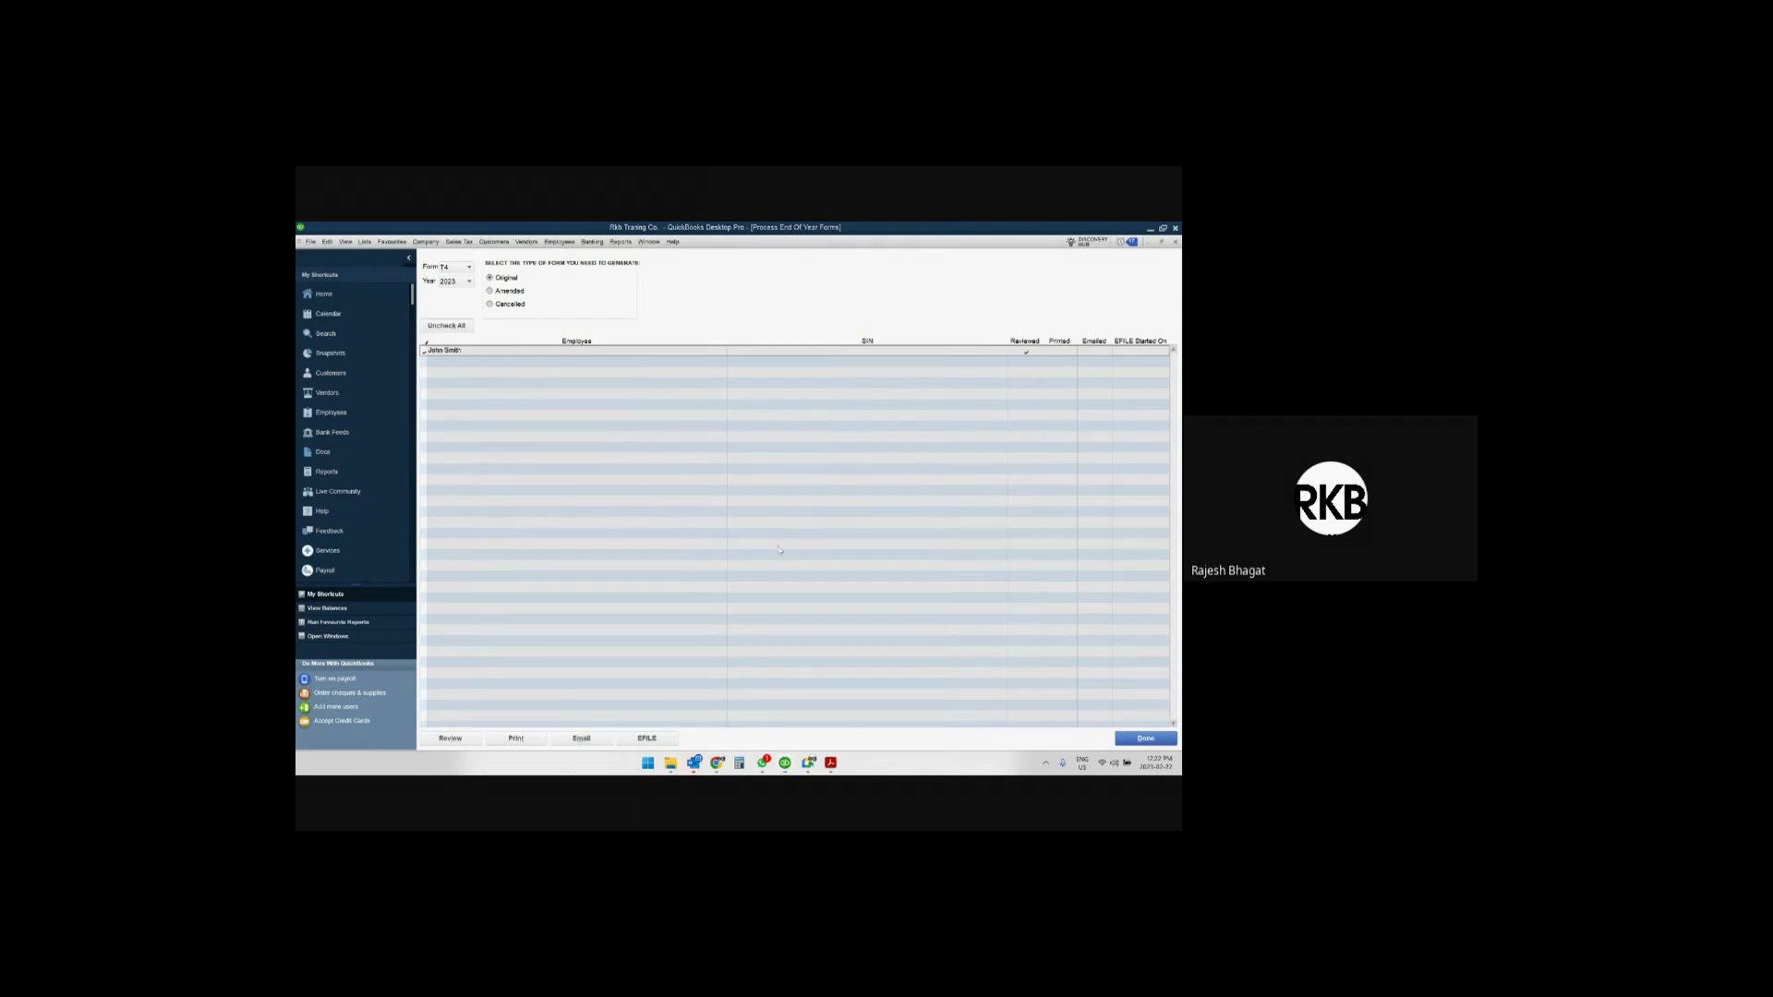
{"action": "left_click", "coordinate": [1144, 738]}
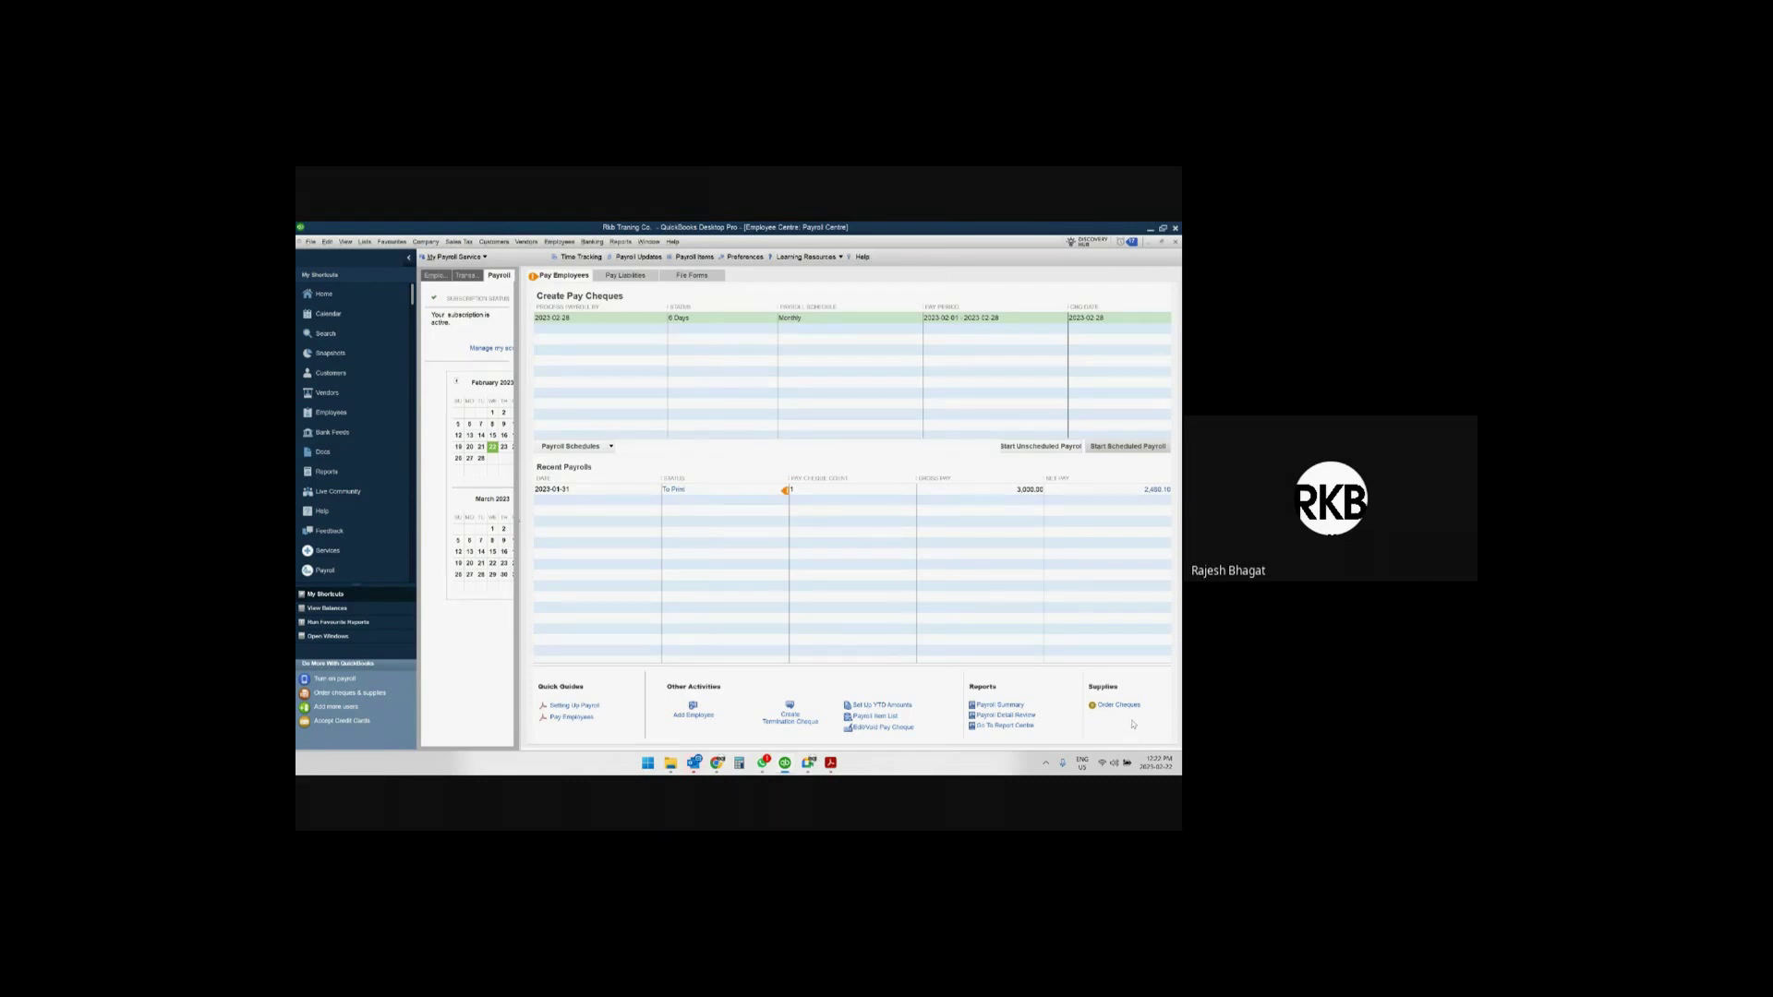
{"action": "left_click", "coordinate": [323, 293]}
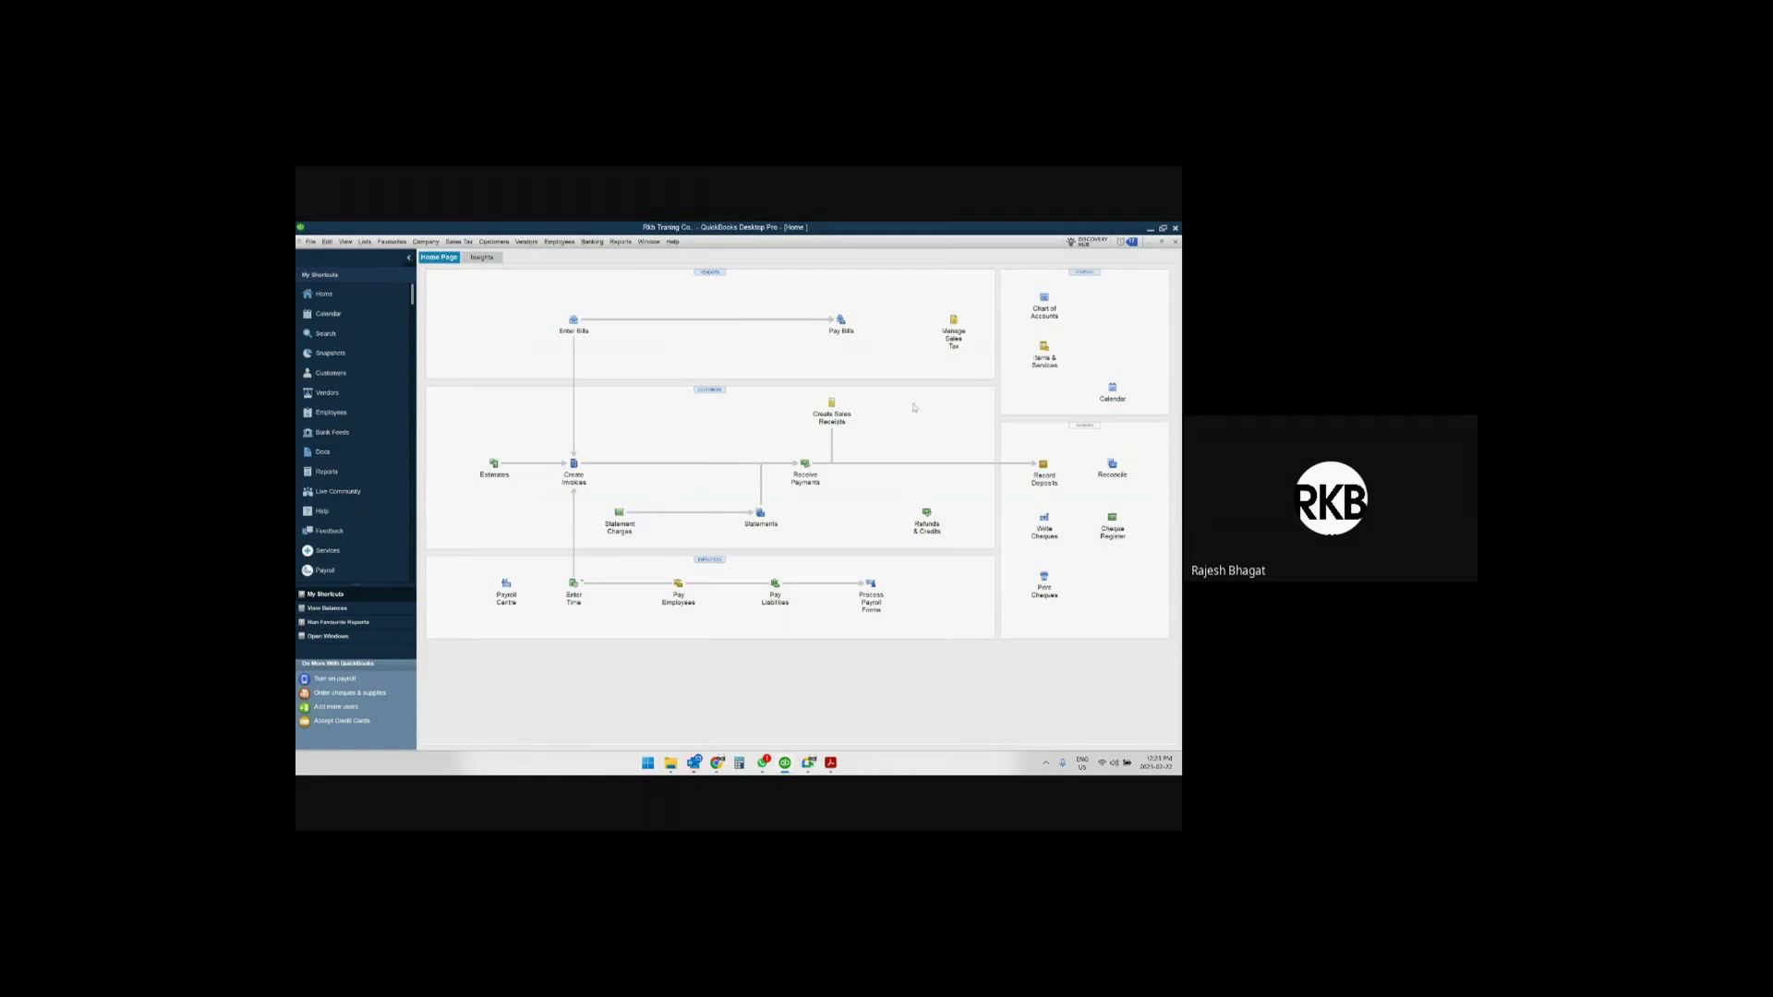
Look at the company file's backup options, online or local, and cancel the backup.
{"action": "left_click", "coordinate": [311, 243]}
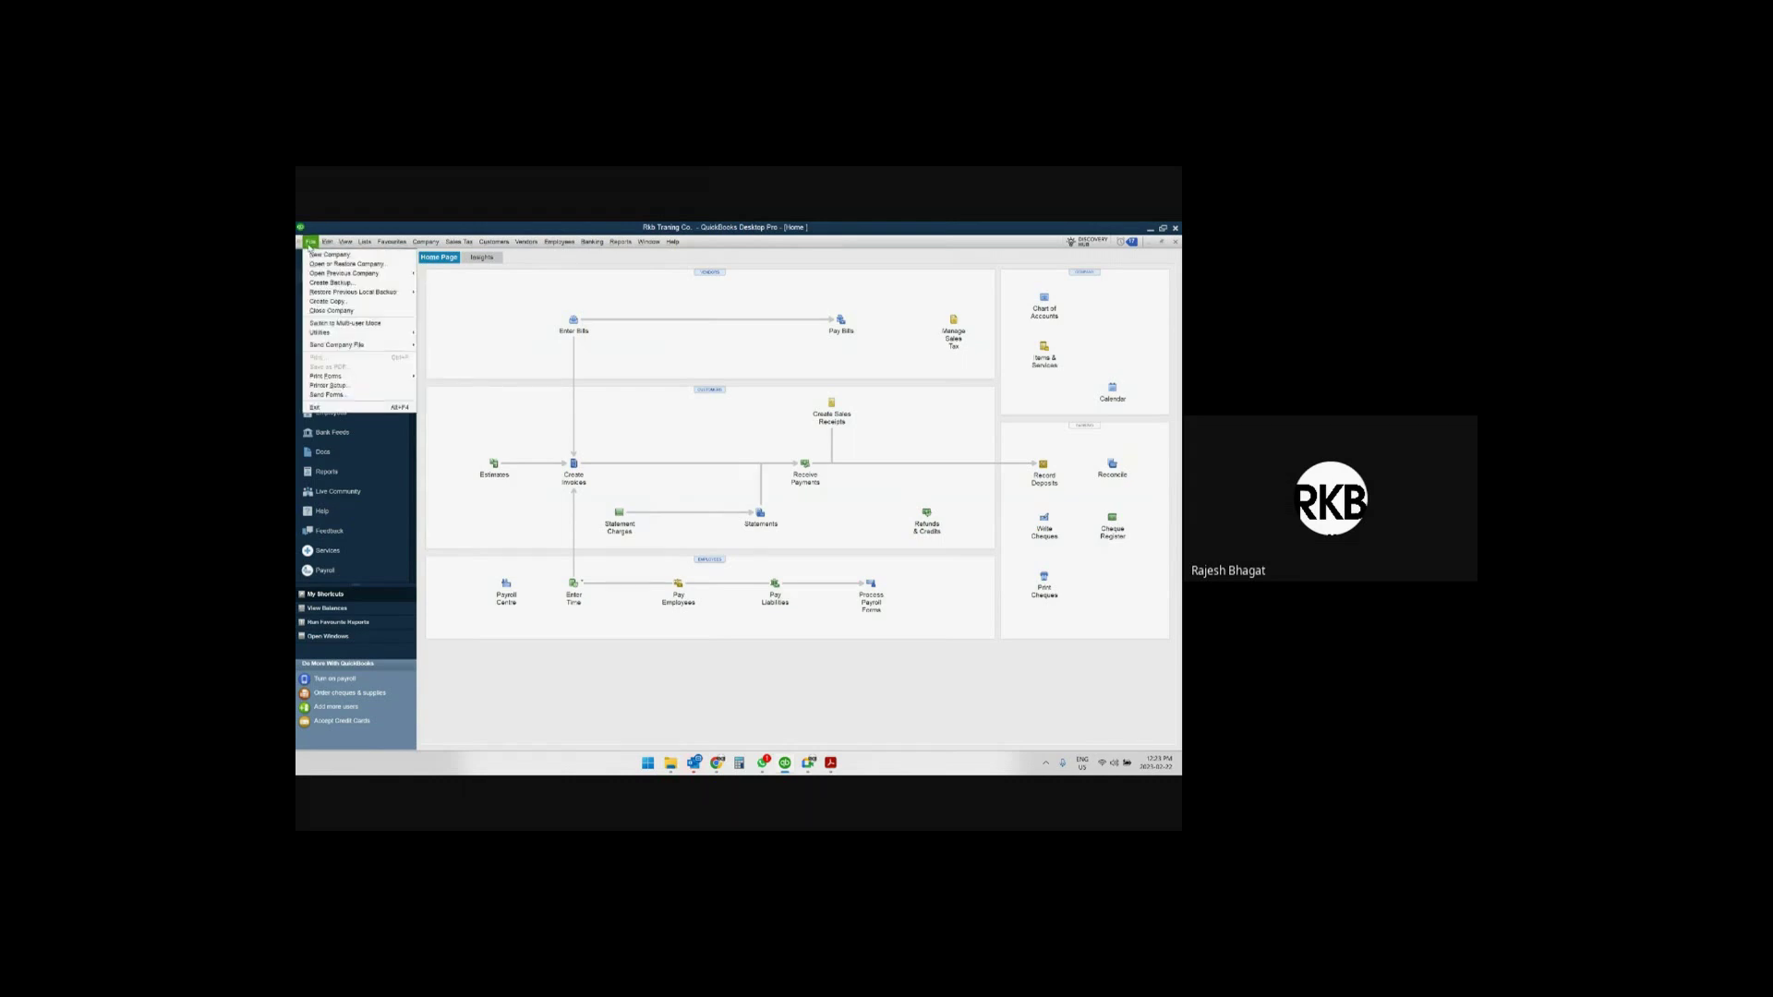
{"action": "left_click", "coordinate": [343, 283]}
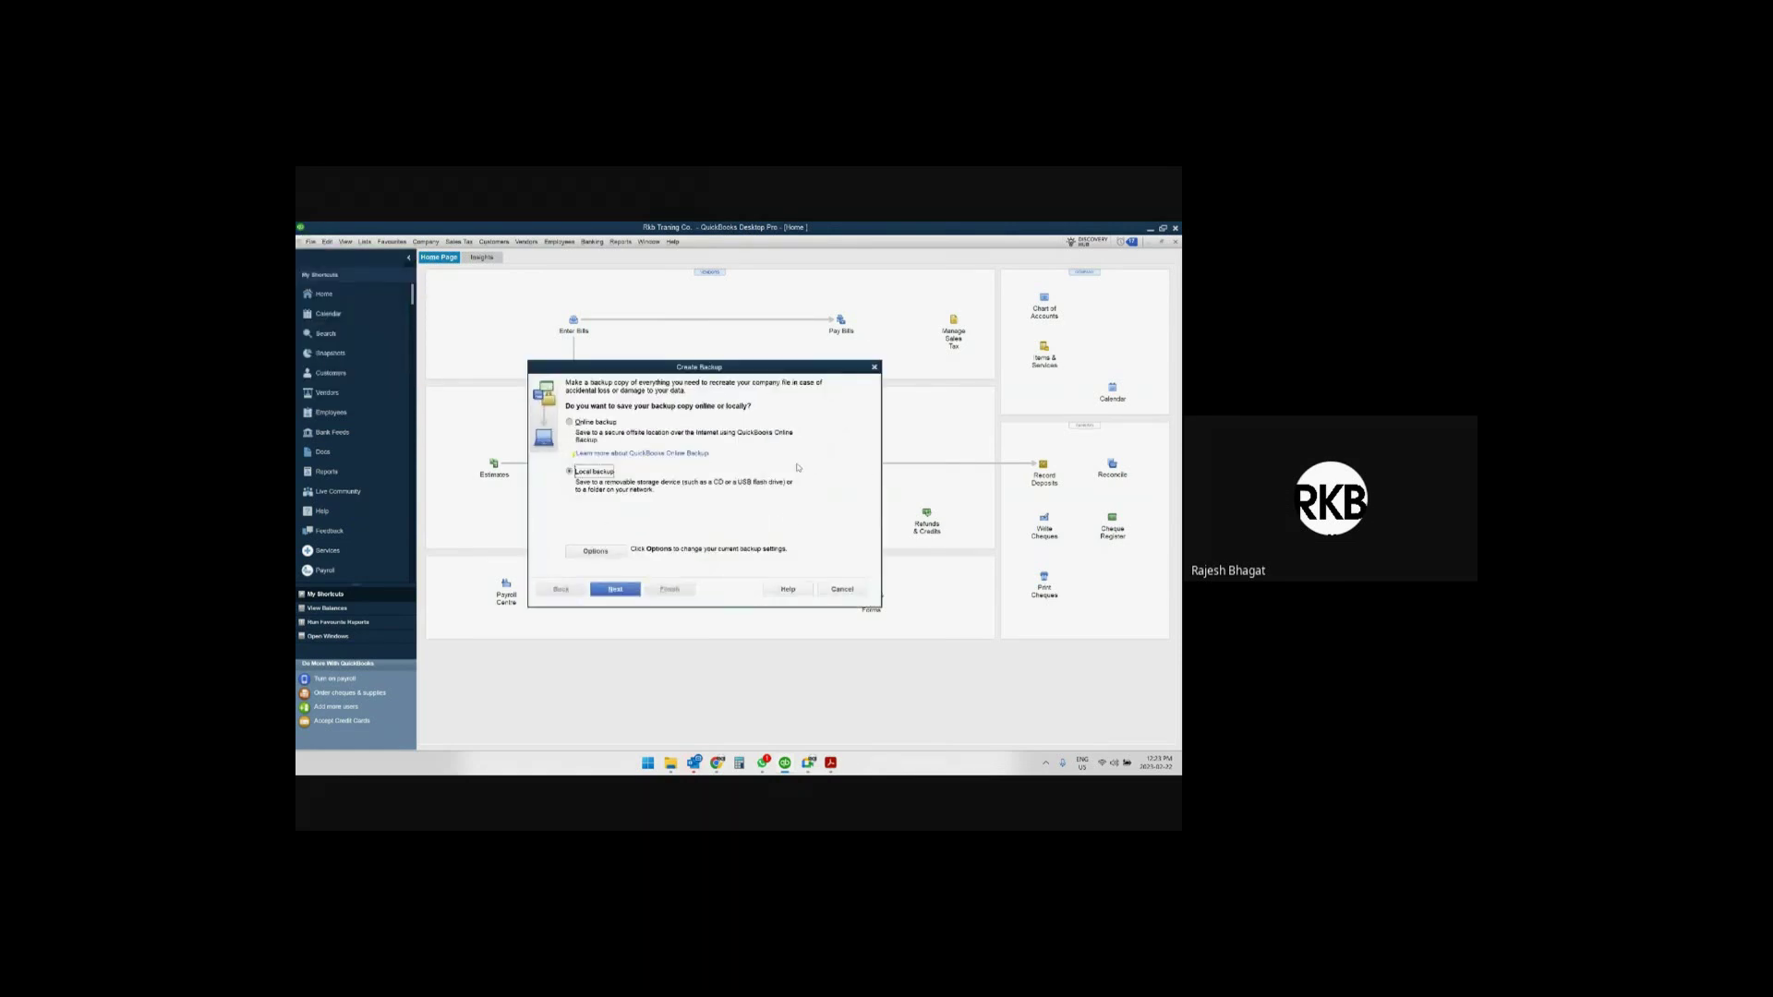
{"action": "left_click", "coordinate": [842, 588]}
{"action": "left_click", "coordinate": [314, 243]}
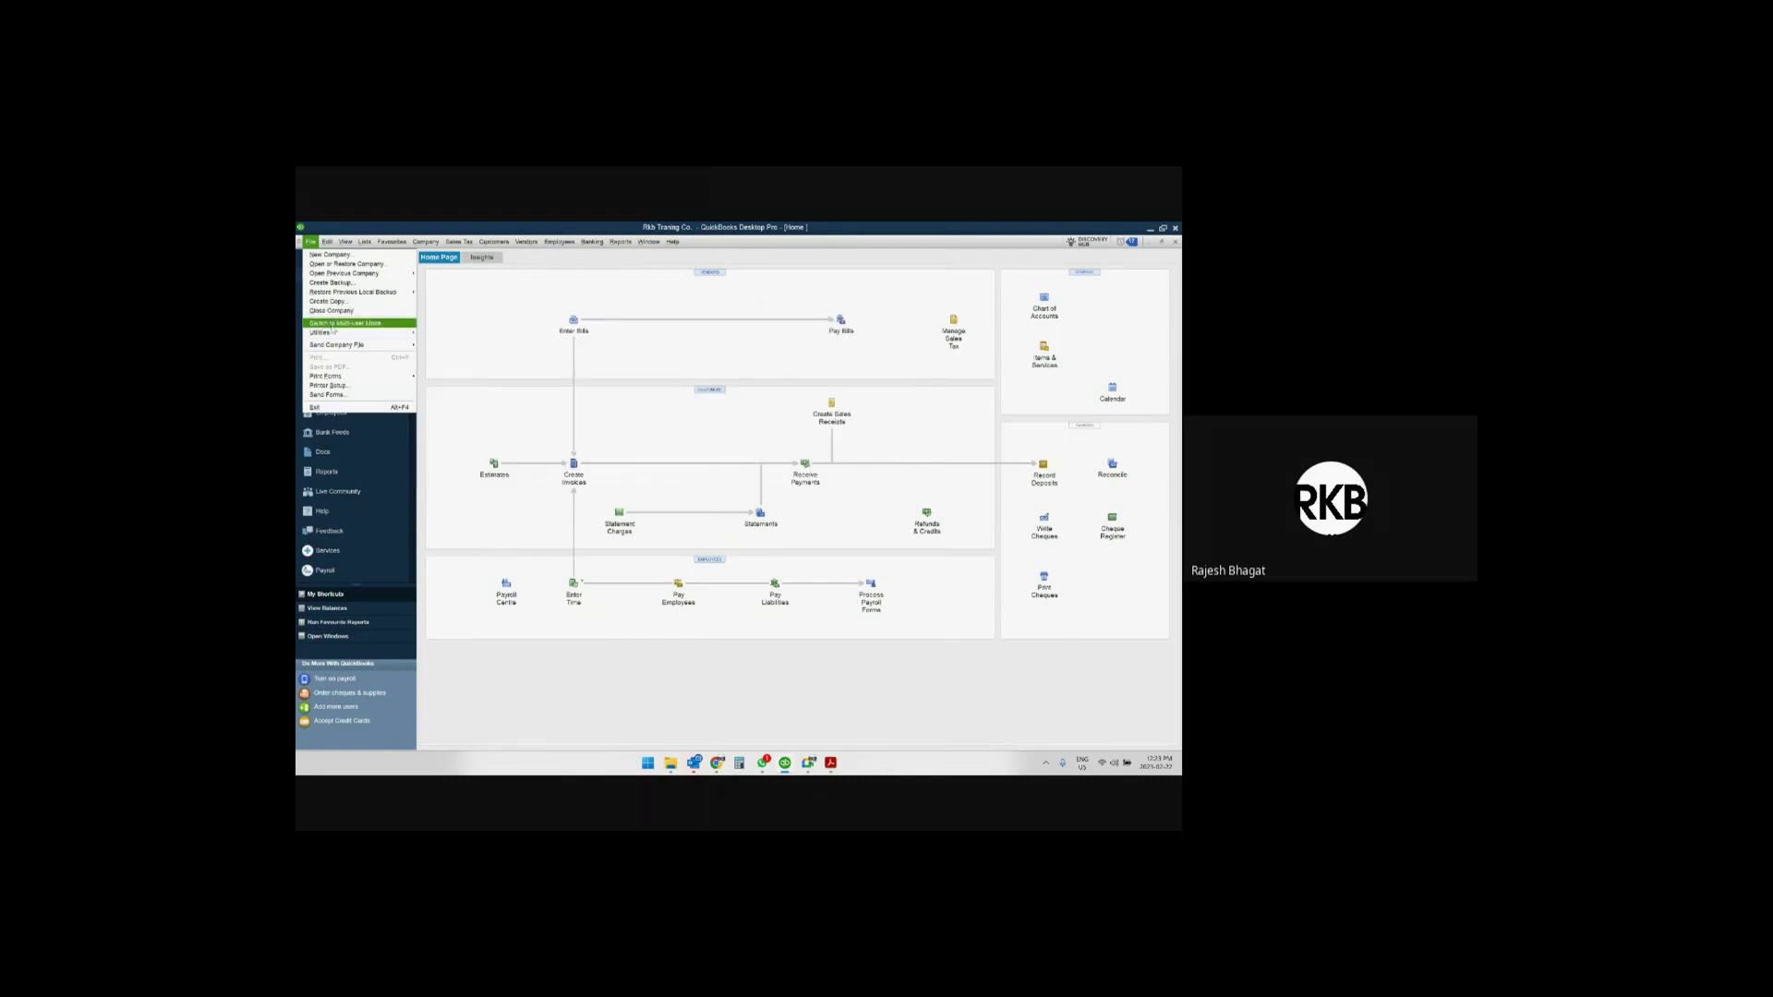
{"action": "mouse_move", "coordinate": [362, 332]}
{"action": "mouse_move", "coordinate": [326, 242]}
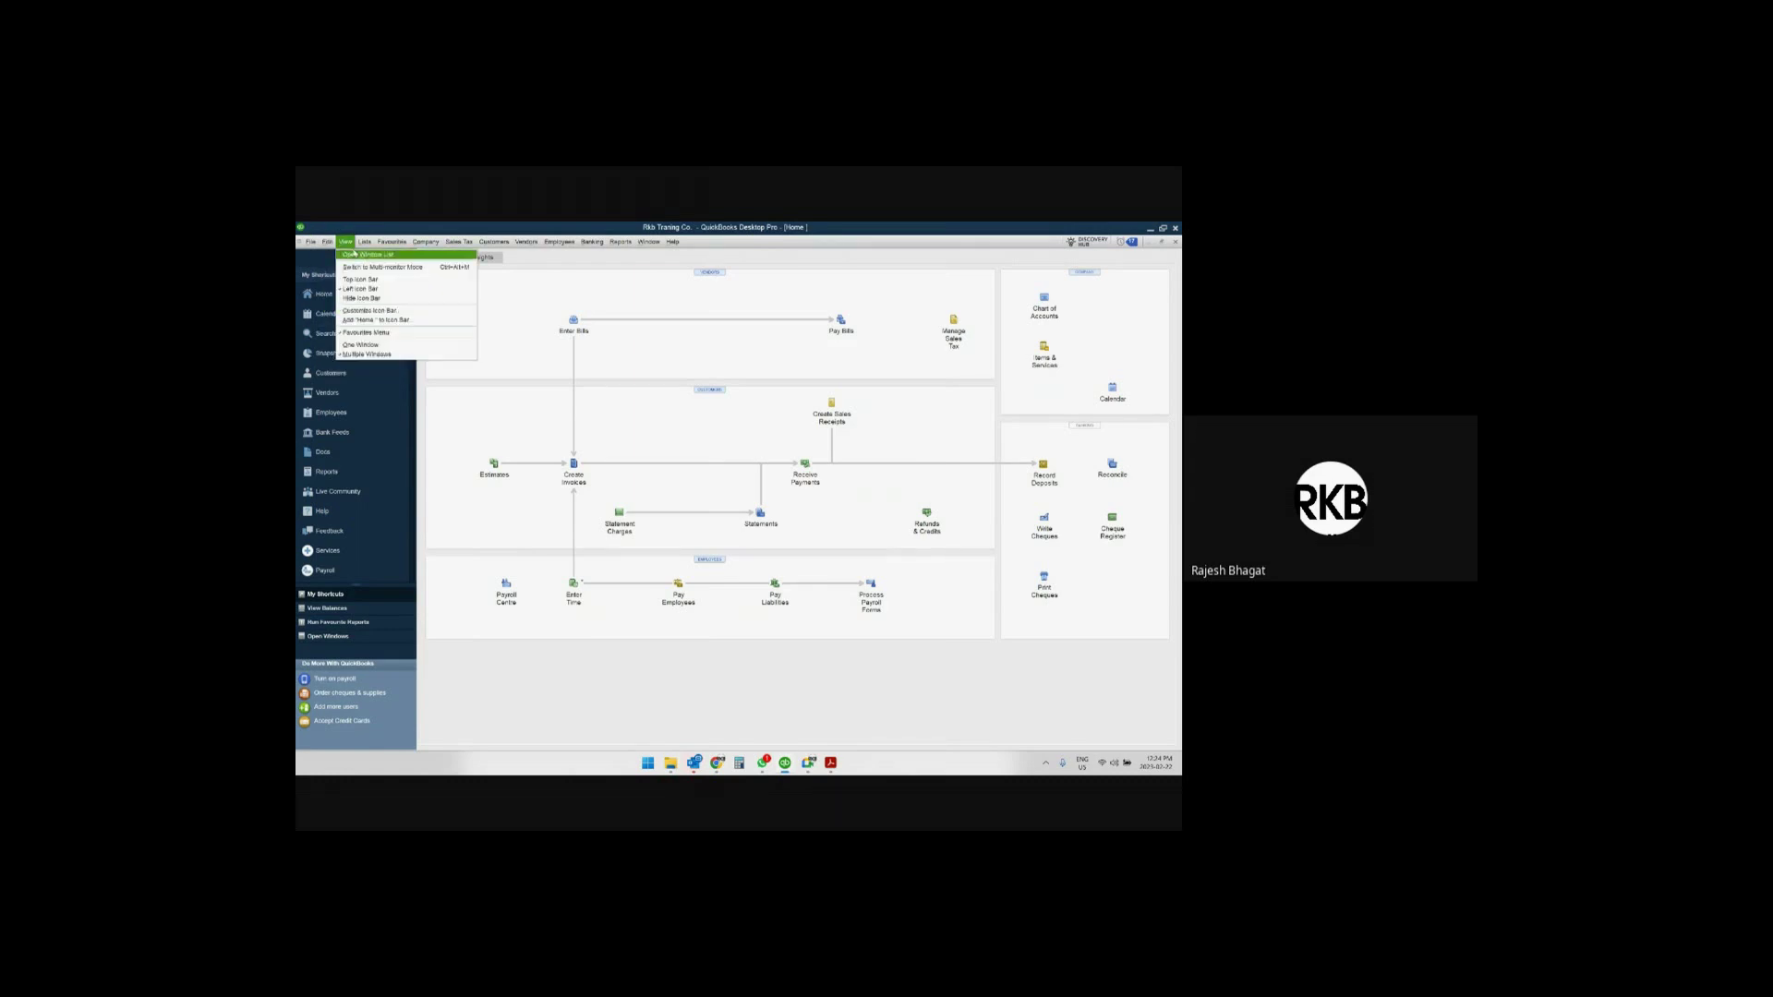
{"action": "left_click", "coordinate": [358, 242]}
{"action": "left_click", "coordinate": [359, 242]}
{"action": "left_click", "coordinate": [360, 243]}
{"action": "left_click", "coordinate": [360, 243]}
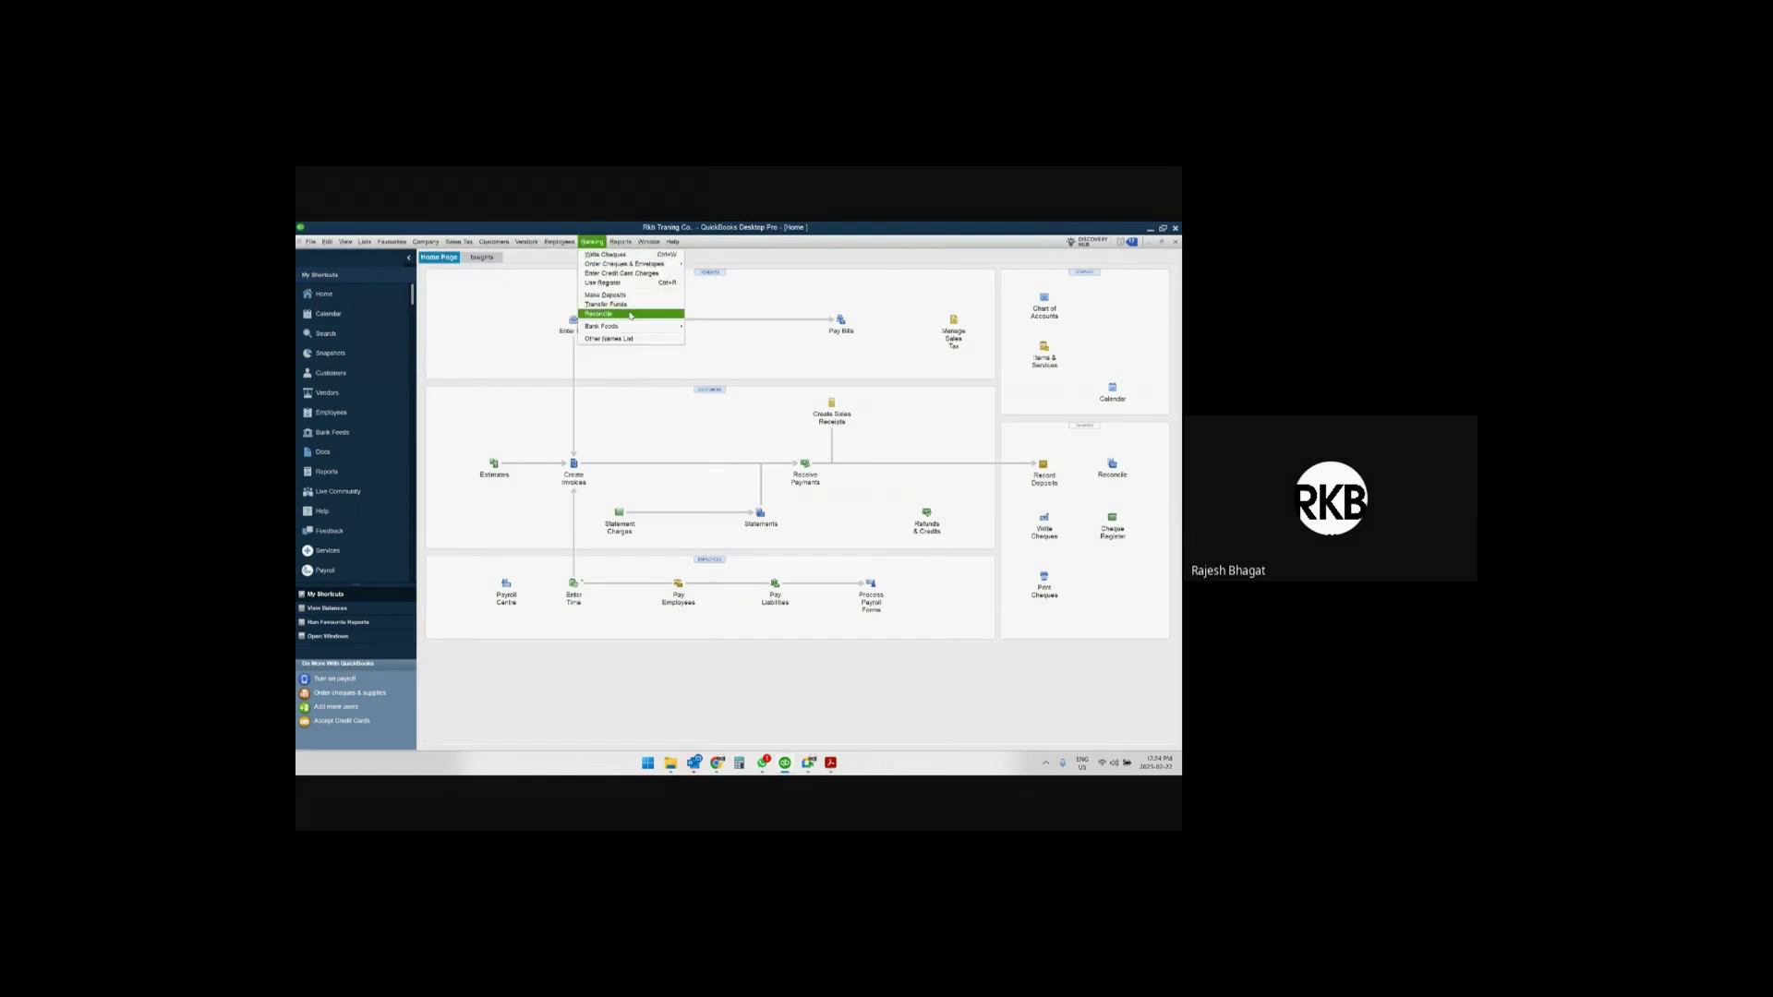
{"action": "left_click", "coordinate": [825, 716]}
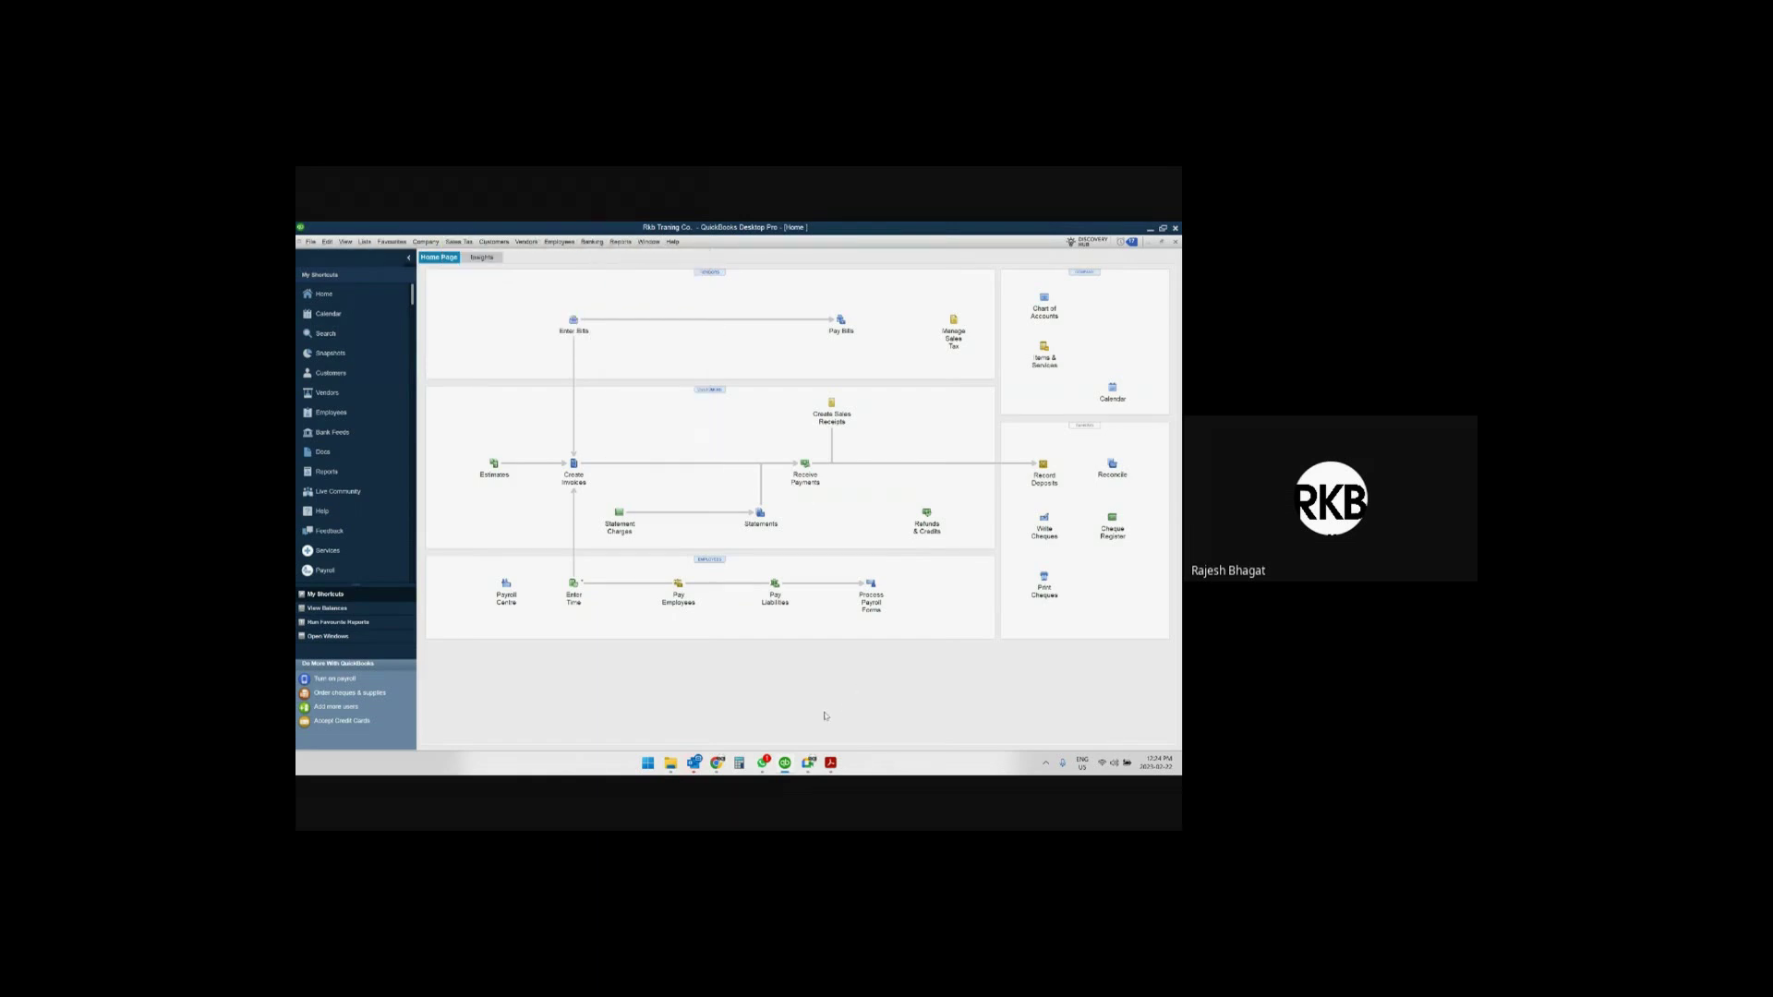